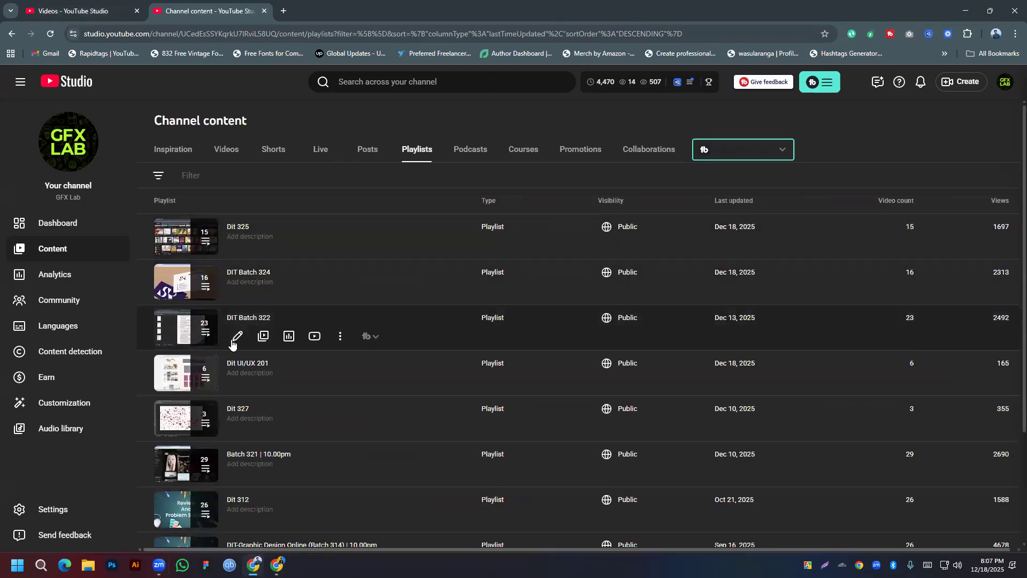
# Open the video list of the "DIT Batch 322" playlist
pyautogui.click(243, 318)
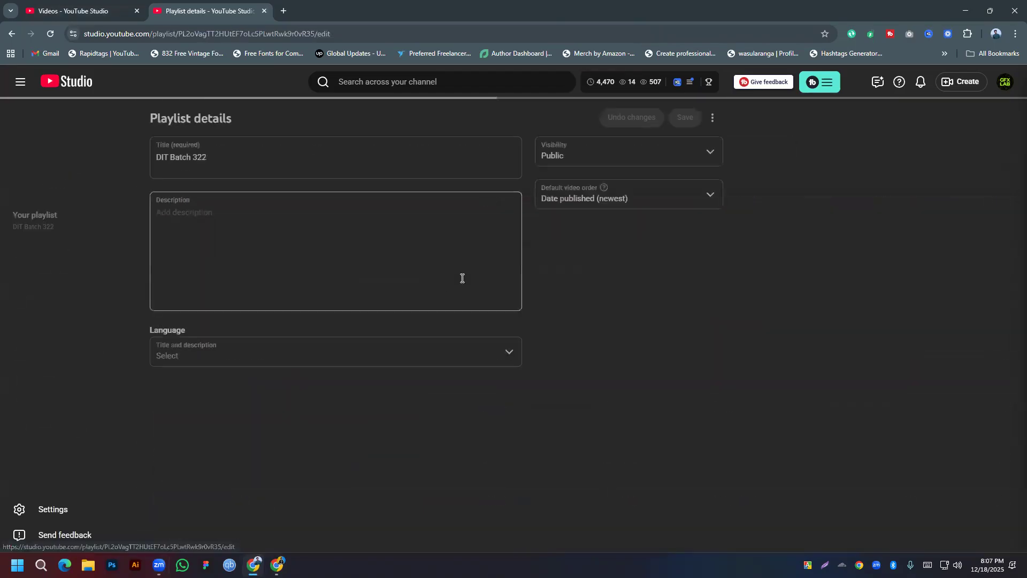
pyautogui.click(65, 285)
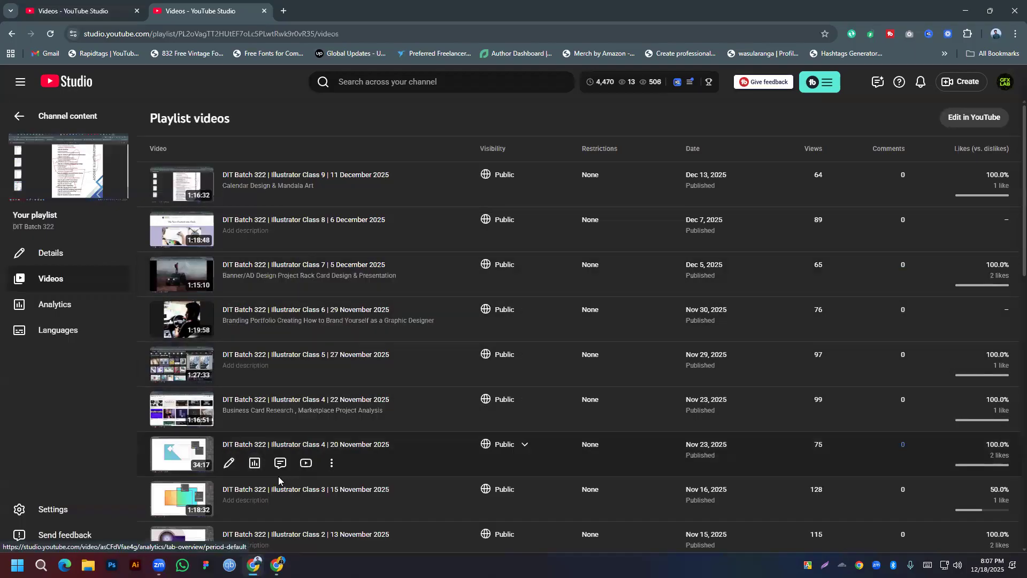
# Open "Graphic-Design-Official-Course-Outline (4) (1).pdf" from the Desktop folder
pyautogui.click(89, 564)
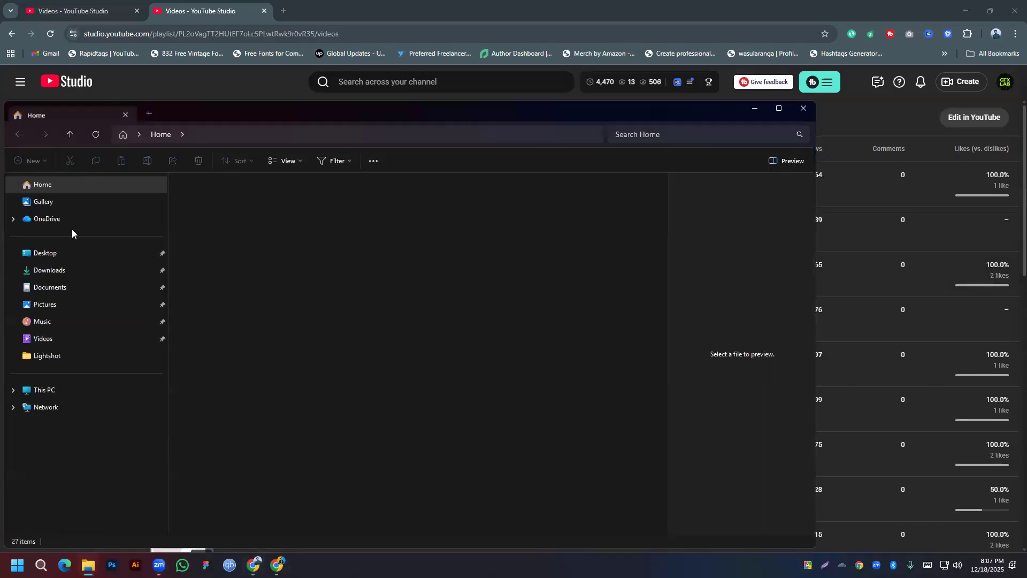
pyautogui.click(58, 253)
pyautogui.scroll(-10, 192, 388)
pyautogui.scroll(-15, 192, 389)
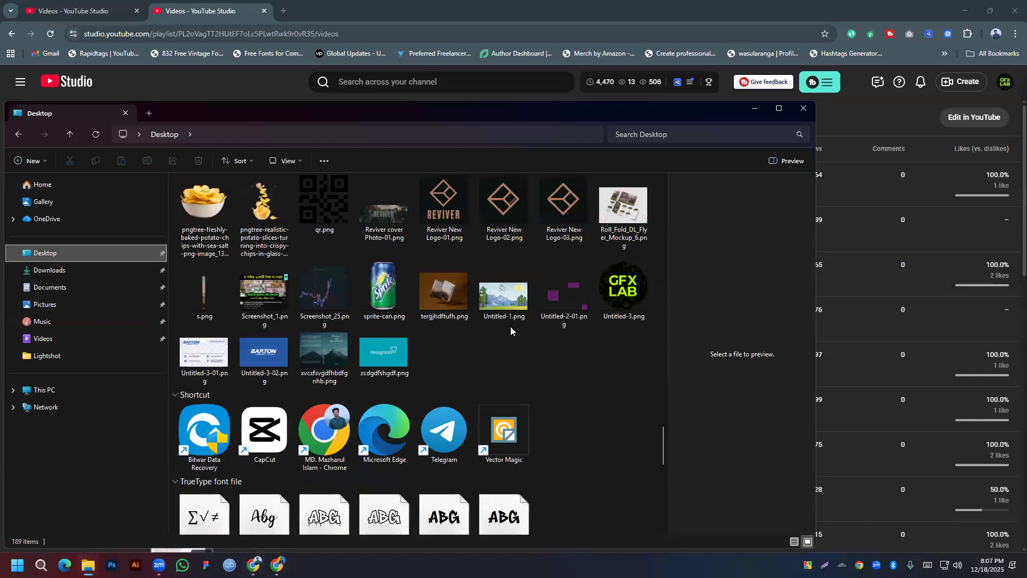
pyautogui.scroll(-8, 511, 328)
pyautogui.scroll(15, 374, 353)
pyautogui.scroll(15, 537, 323)
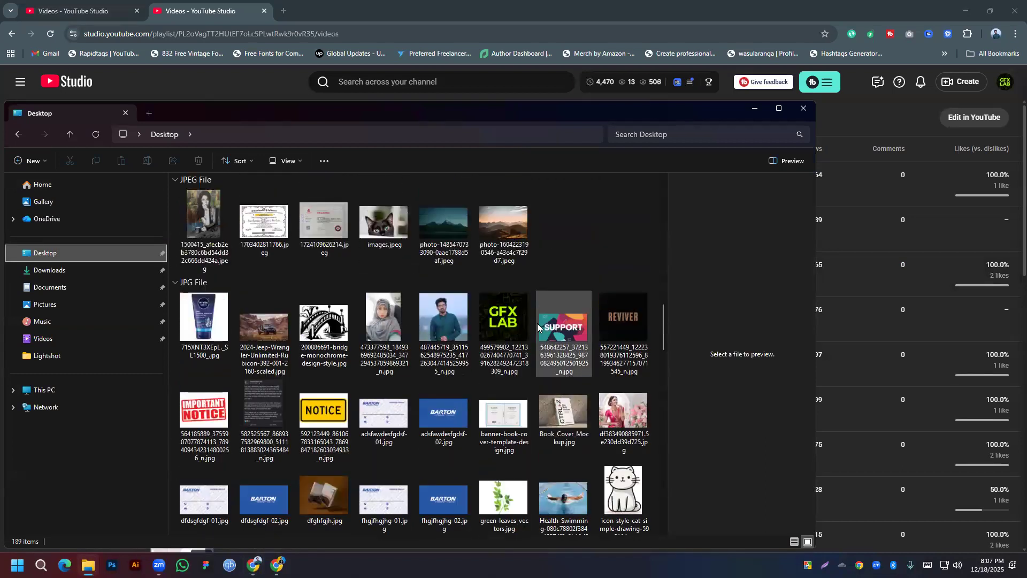
pyautogui.scroll(3, 369, 496)
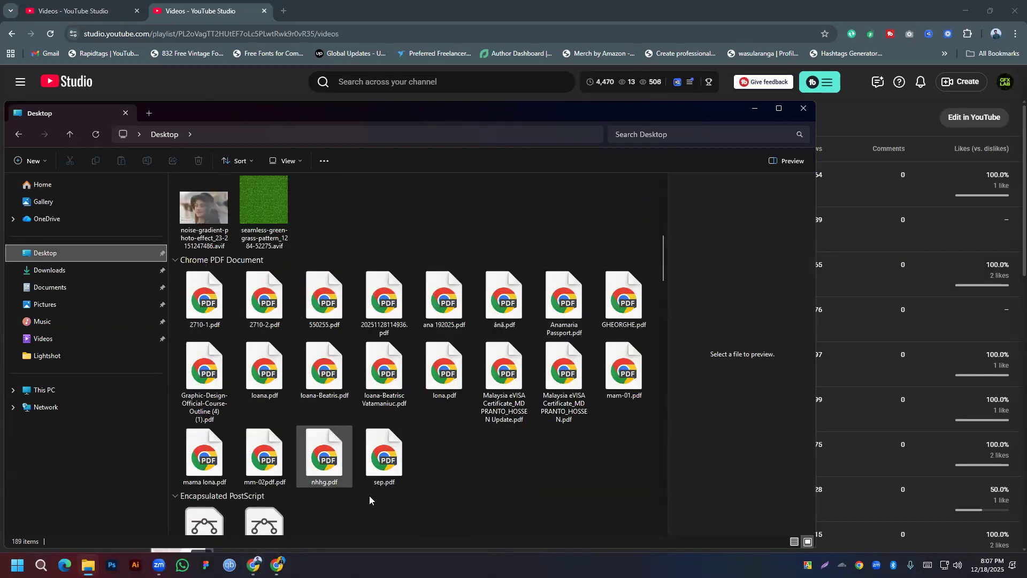
pyautogui.doubleClick(212, 378)
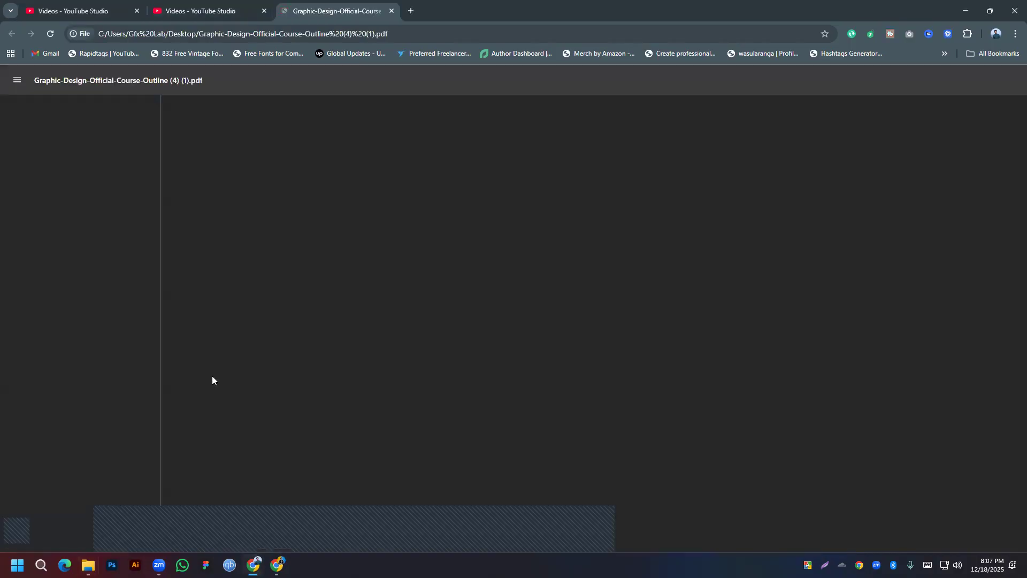
# Review the Adobe Illustrator classes on the outline's pages 3 and 4 and compare them with the playlist's videos
pyautogui.scroll(-8, 687, 276)
pyautogui.scroll(-10, 687, 275)
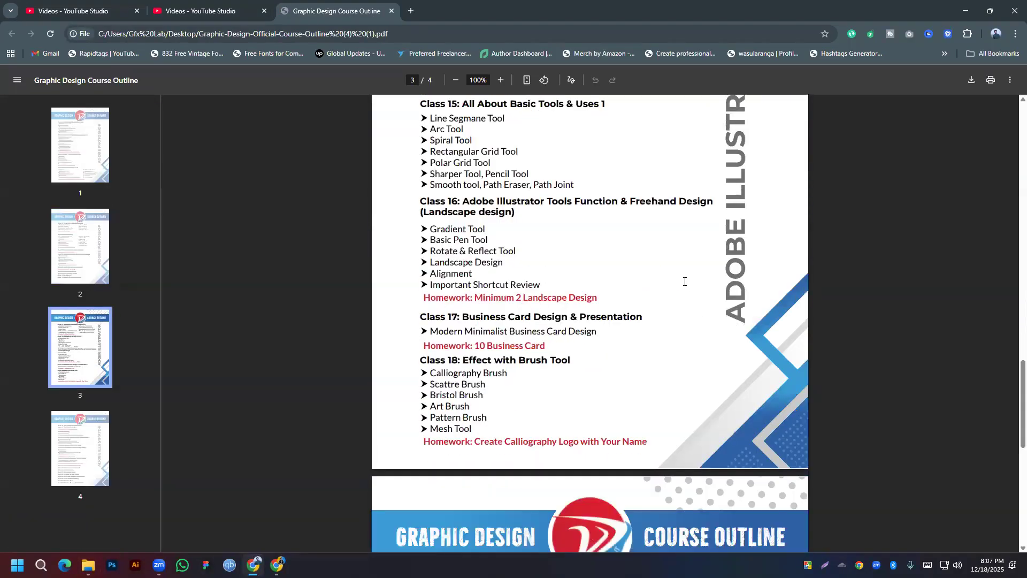
pyautogui.scroll(-1, 684, 281)
pyautogui.scroll(3, 684, 284)
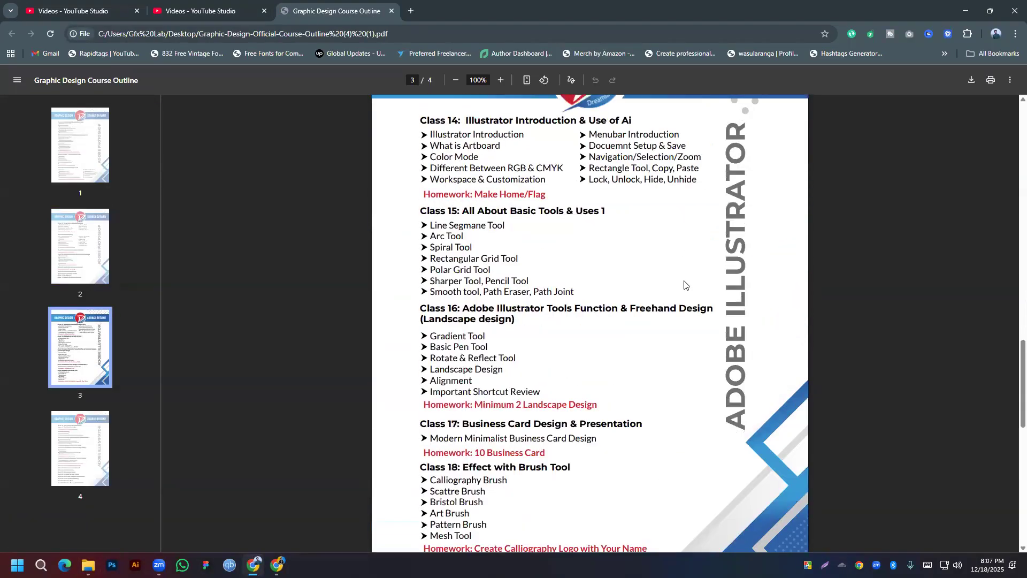
pyautogui.scroll(-10, 462, 345)
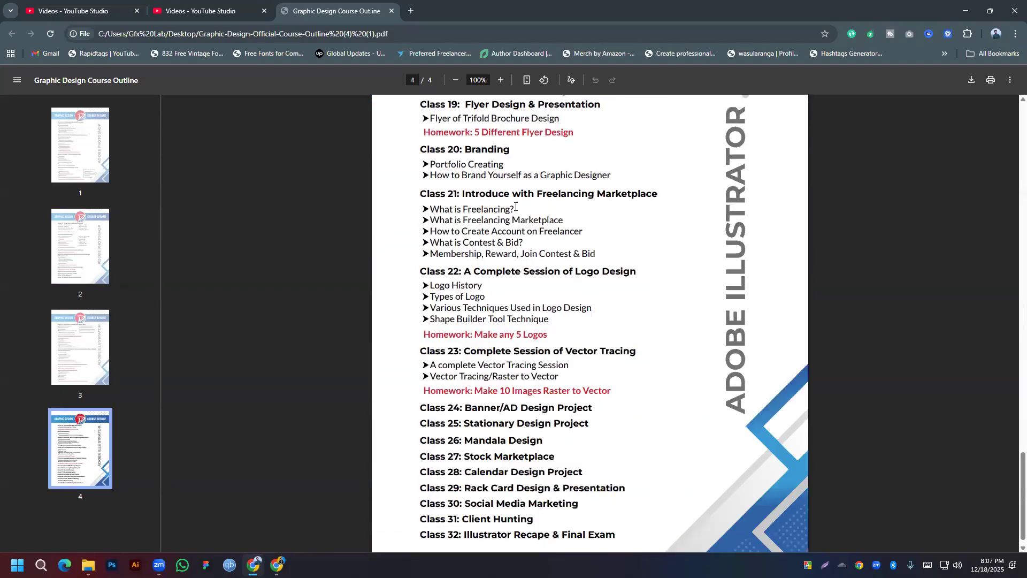
pyautogui.scroll(-1, 511, 236)
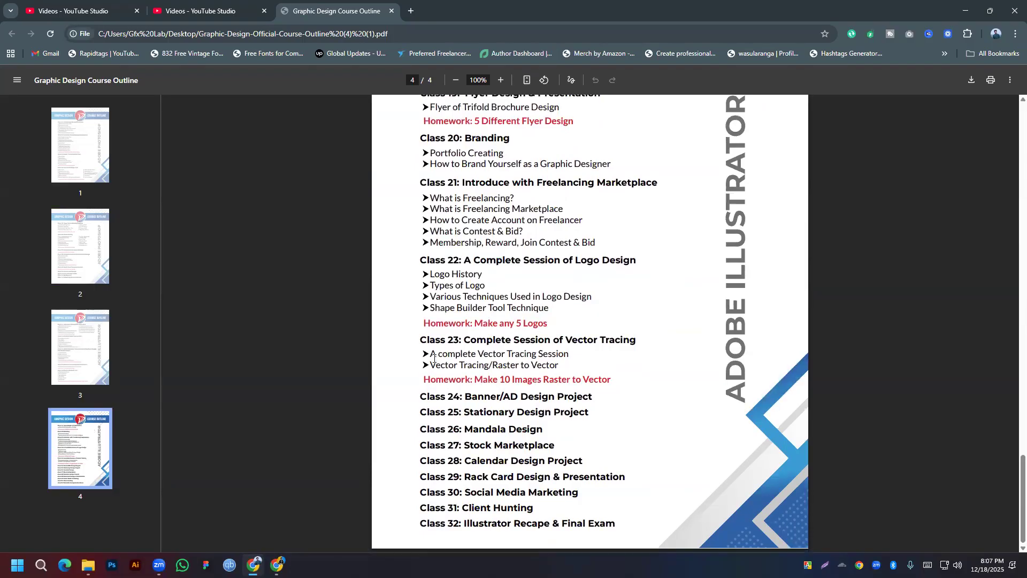
pyautogui.click(164, 4)
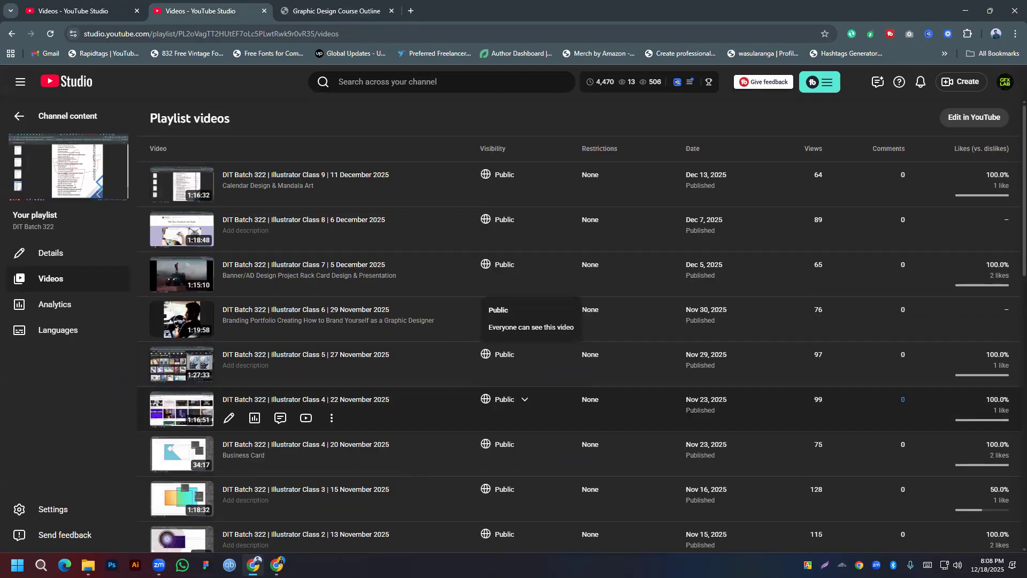
pyautogui.moveTo(88, 565)
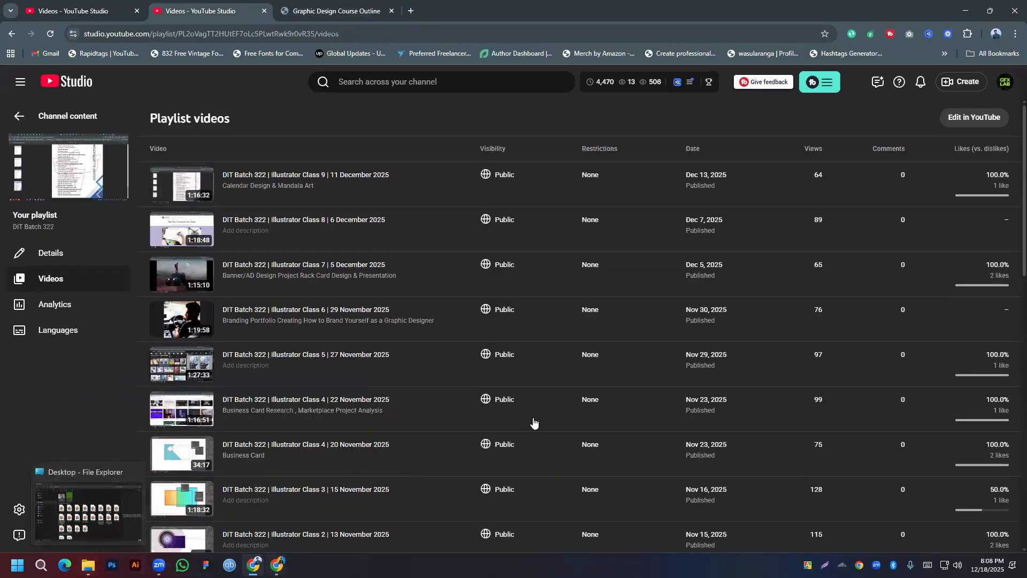
# Highlight the Class 25 title "Stationary Design Project" and the Class 27 title "Stock Marketplace" in the course outline
pyautogui.hotkey('ctrl', 'Tab')
pyautogui.moveTo(465, 412); pyautogui.dragTo(598, 412)
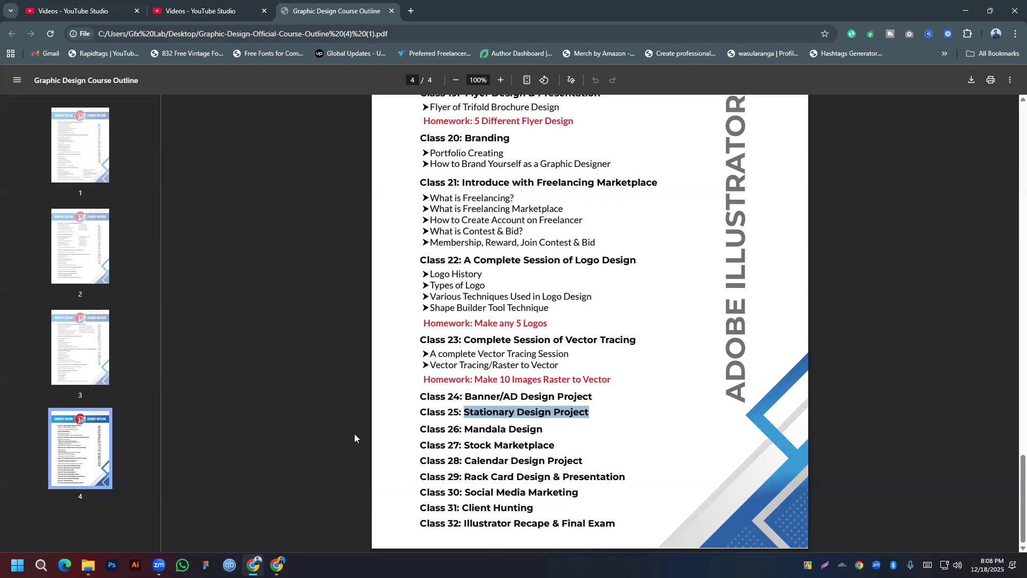
pyautogui.click(683, 327)
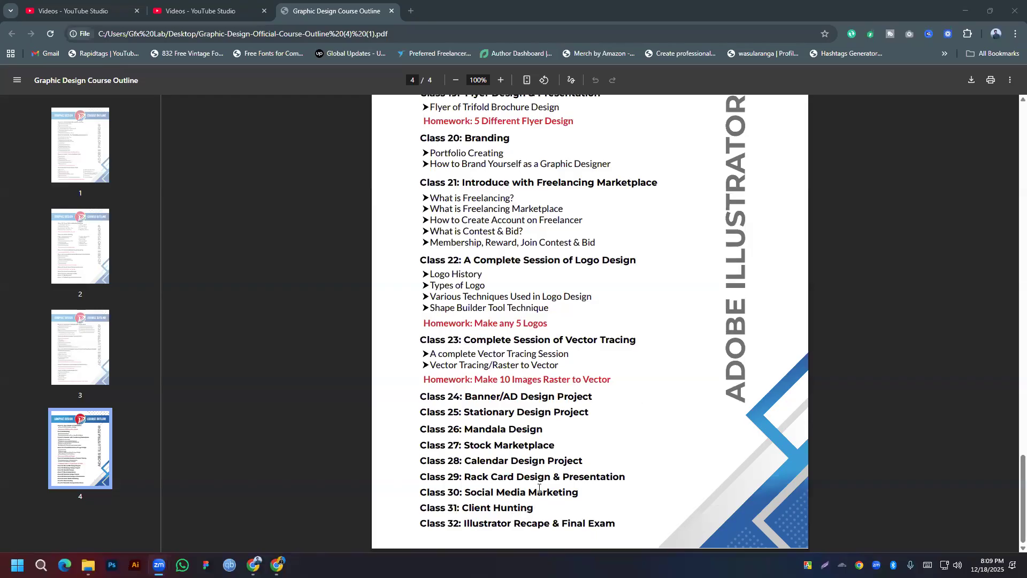
pyautogui.moveTo(463, 445); pyautogui.dragTo(544, 445)
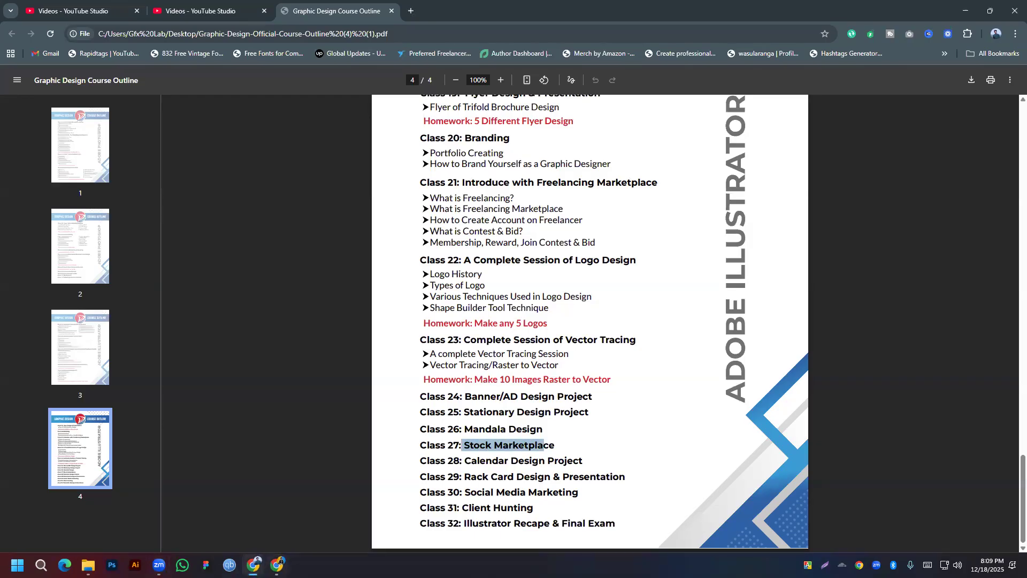
# Look through the Illustrator and Photoshop class recordings in the DIT Batch 322 playlist
pyautogui.click(174, 10)
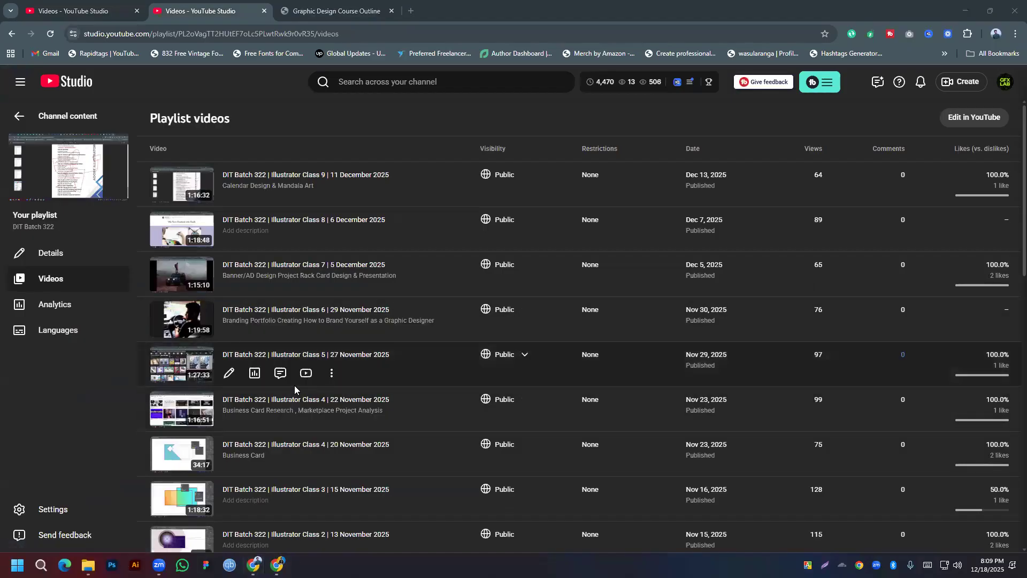
pyautogui.scroll(-6, 288, 326)
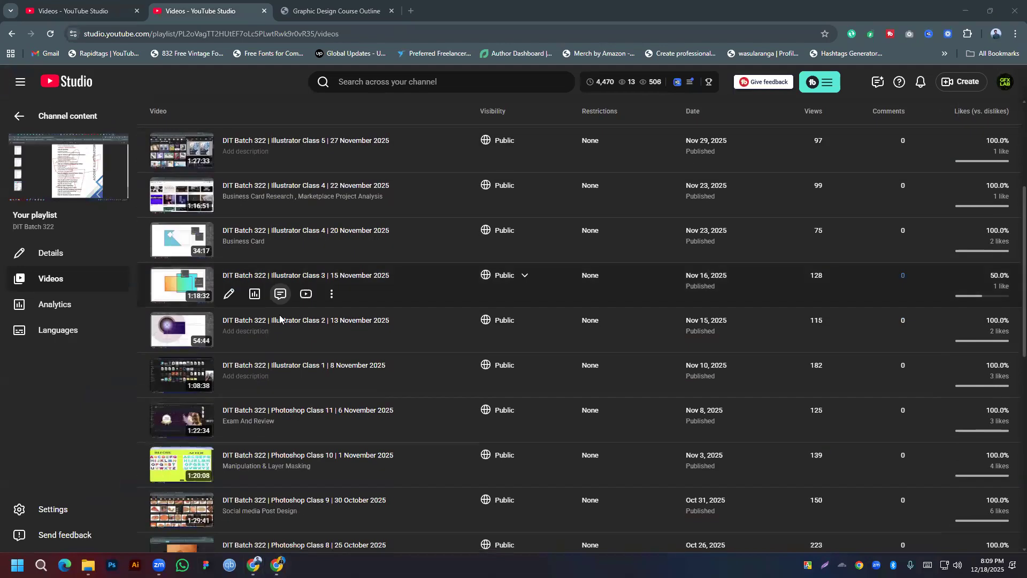
pyautogui.scroll(4, 290, 363)
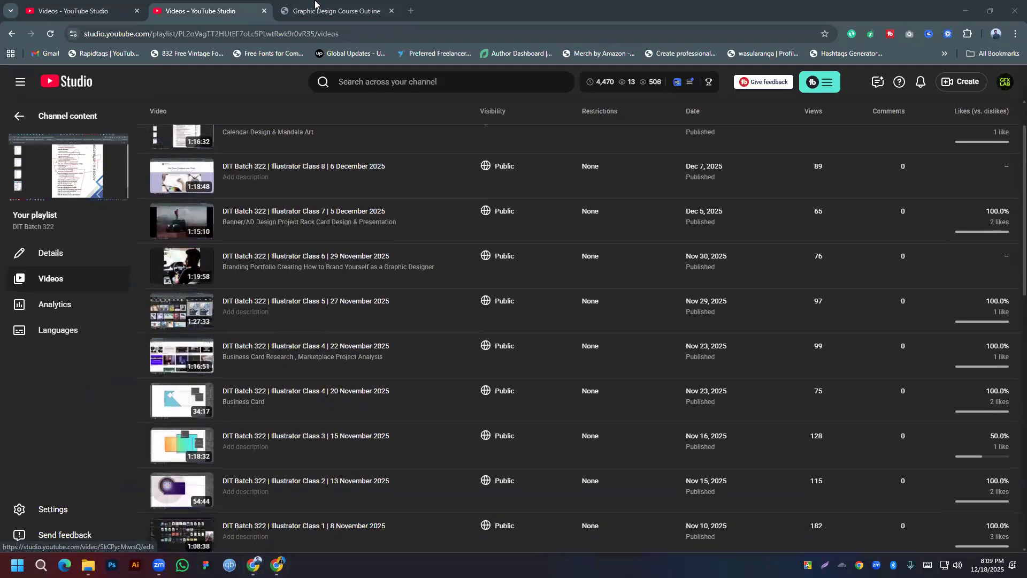
# Return to the course outline and examine the Illustrator topics from Class 17 to Class 32
pyautogui.click(334, 10)
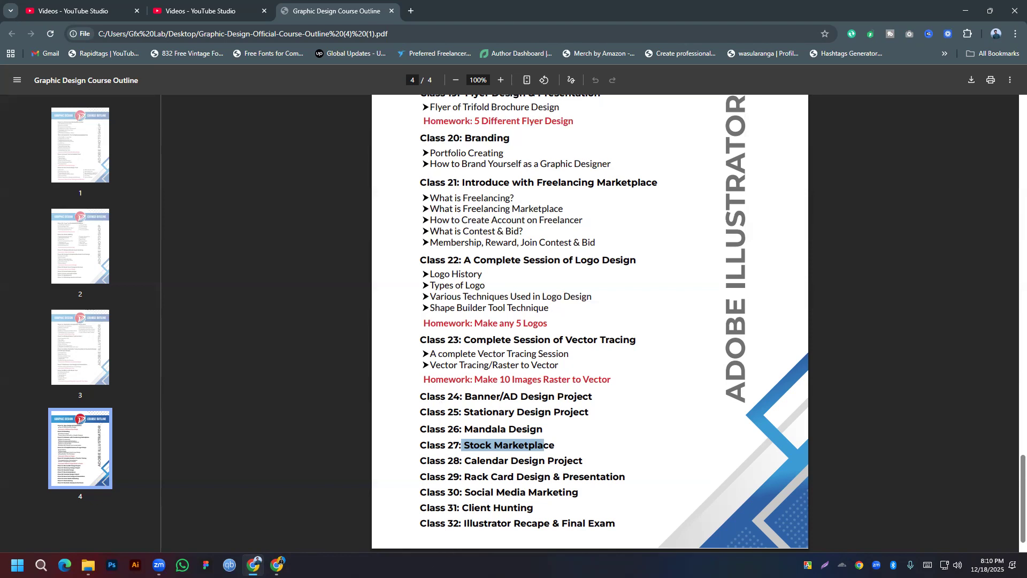
pyautogui.click(442, 412)
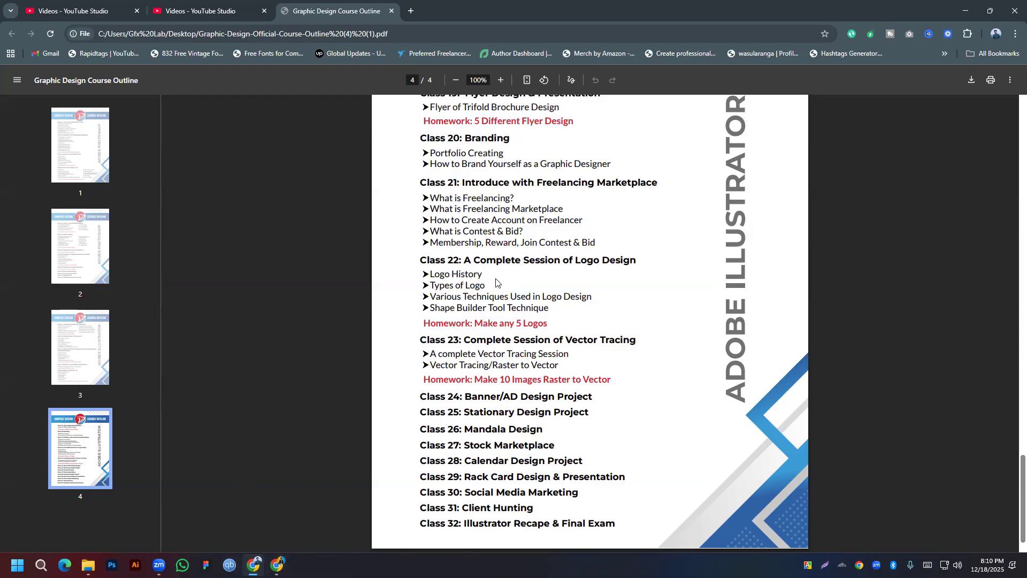
pyautogui.scroll(5, 495, 279)
pyautogui.scroll(-4, 444, 327)
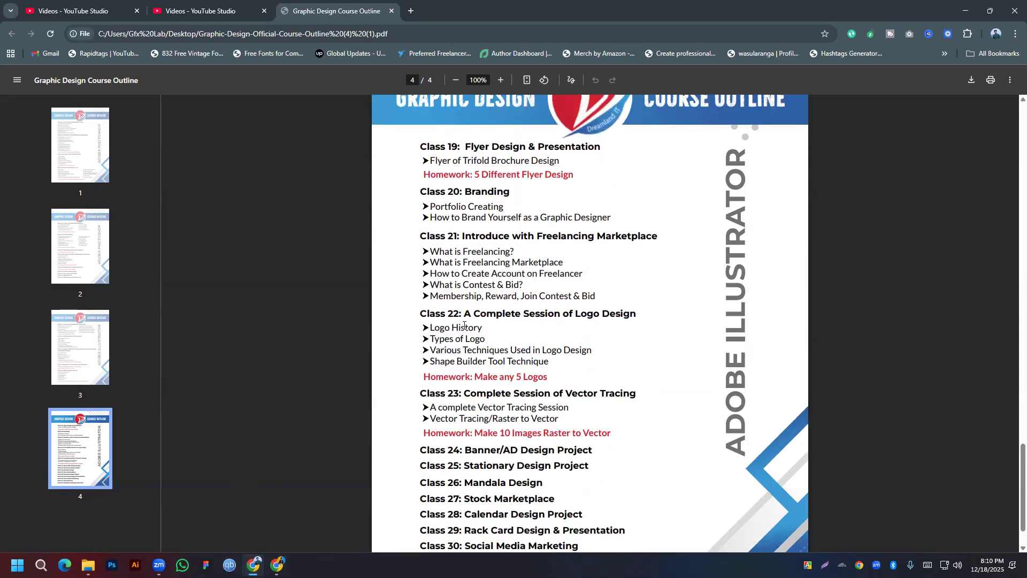
pyautogui.scroll(4, 464, 326)
pyautogui.scroll(1, 465, 326)
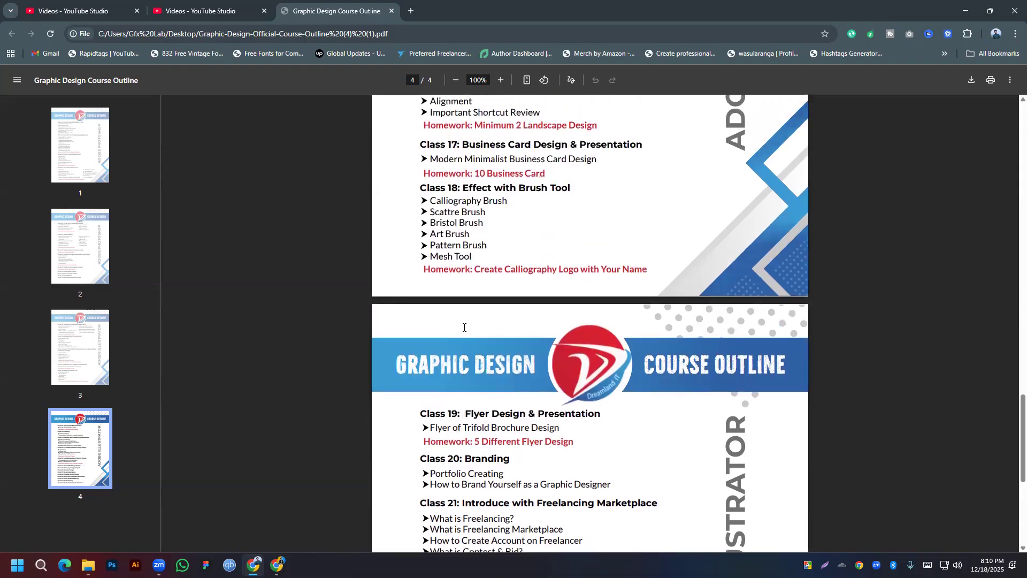
pyautogui.scroll(-3, 465, 328)
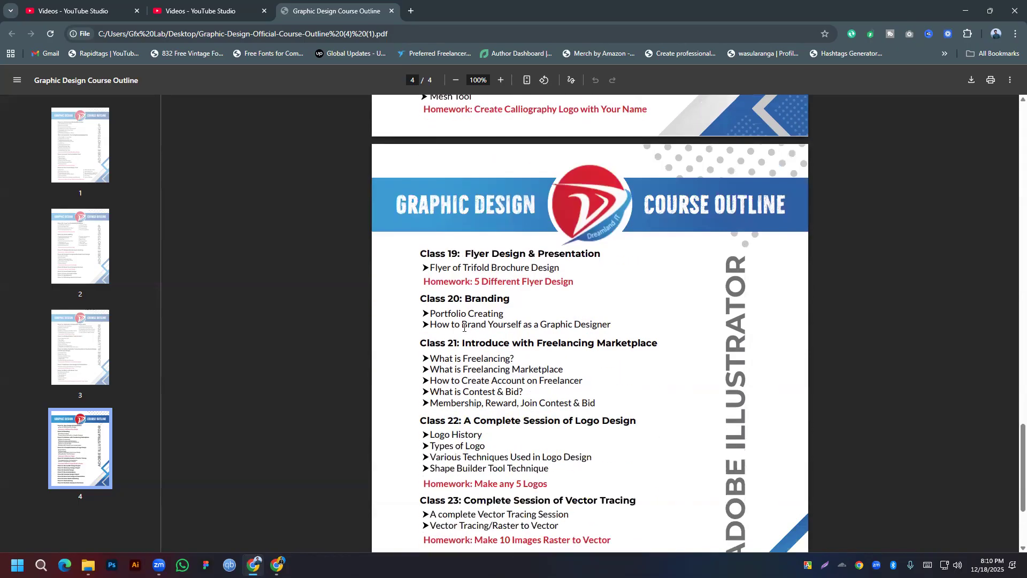
pyautogui.scroll(-3, 464, 328)
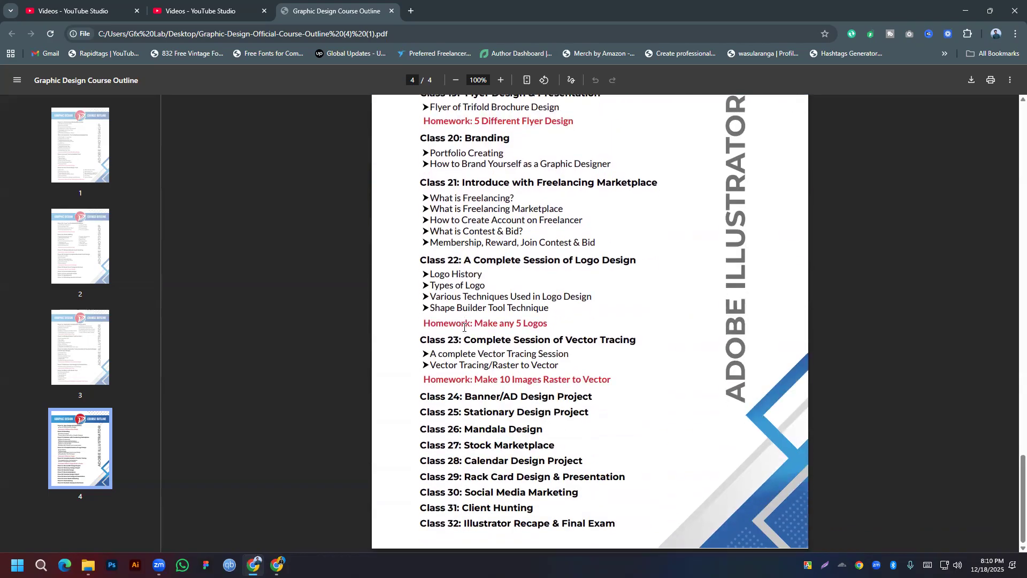
pyautogui.click(661, 140)
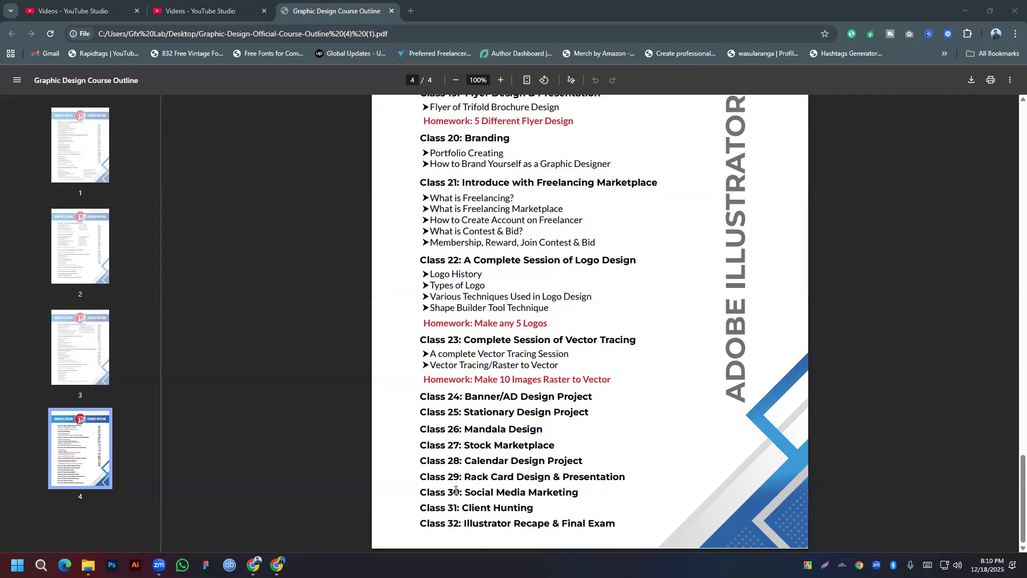
pyautogui.scroll(3, 484, 275)
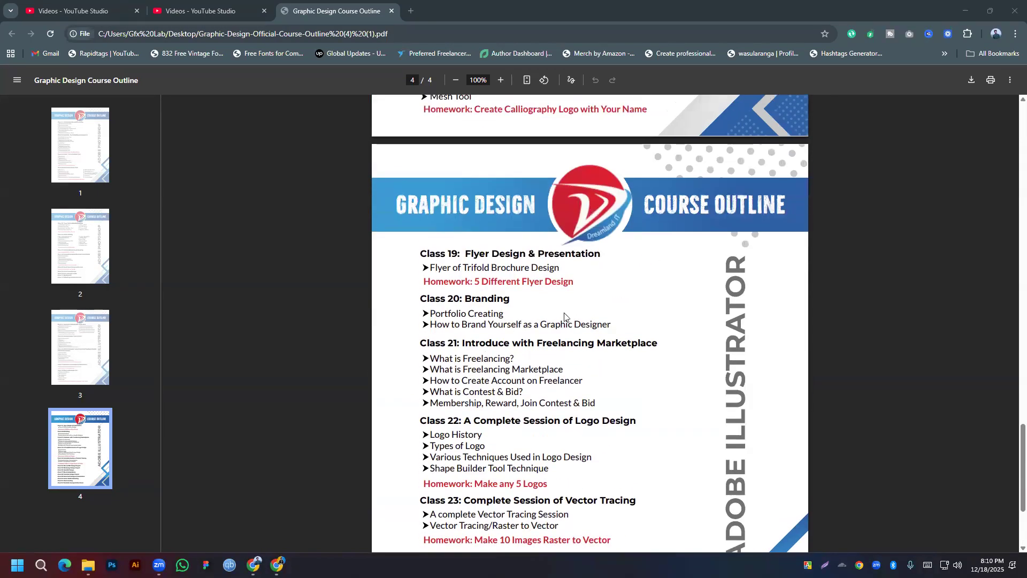
pyautogui.scroll(-2, 562, 315)
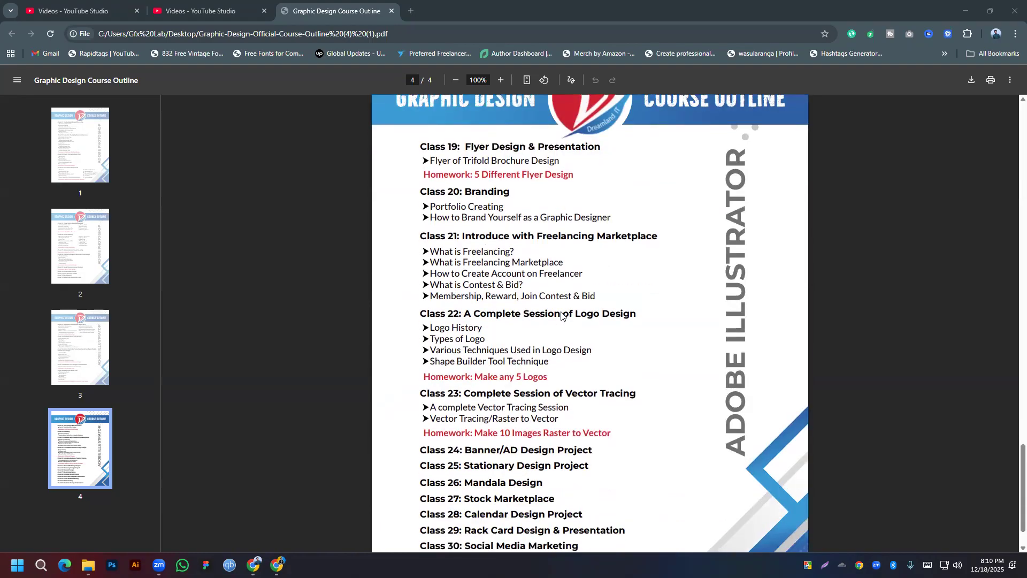
pyautogui.scroll(-1, 586, 369)
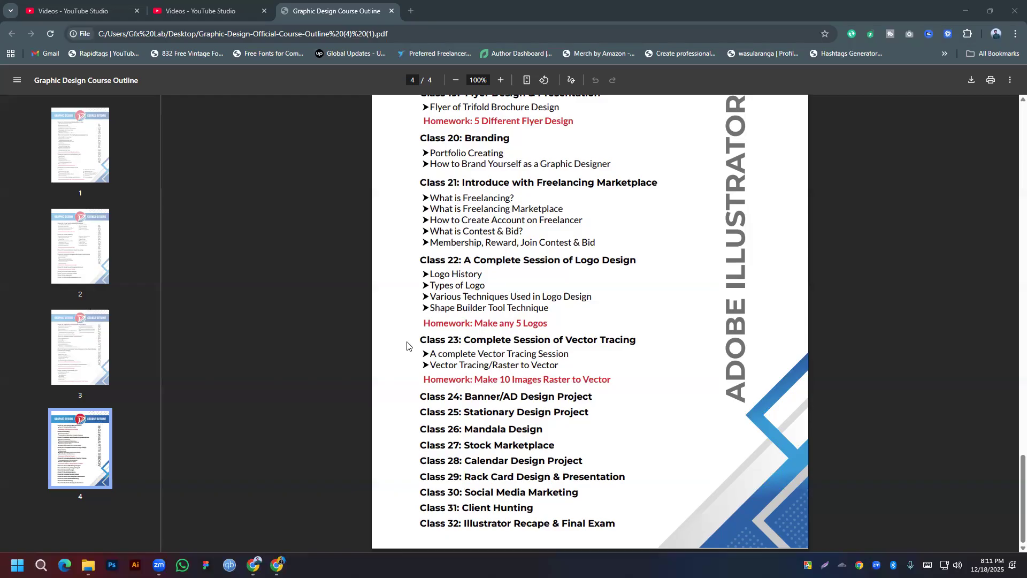
# Highlight the Class 23 section on vector tracing in the course outline, including its topic lines
pyautogui.moveTo(416, 337); pyautogui.dragTo(591, 379)
pyautogui.click(596, 369)
pyautogui.moveTo(464, 340); pyautogui.dragTo(594, 372)
pyautogui.click(595, 372)
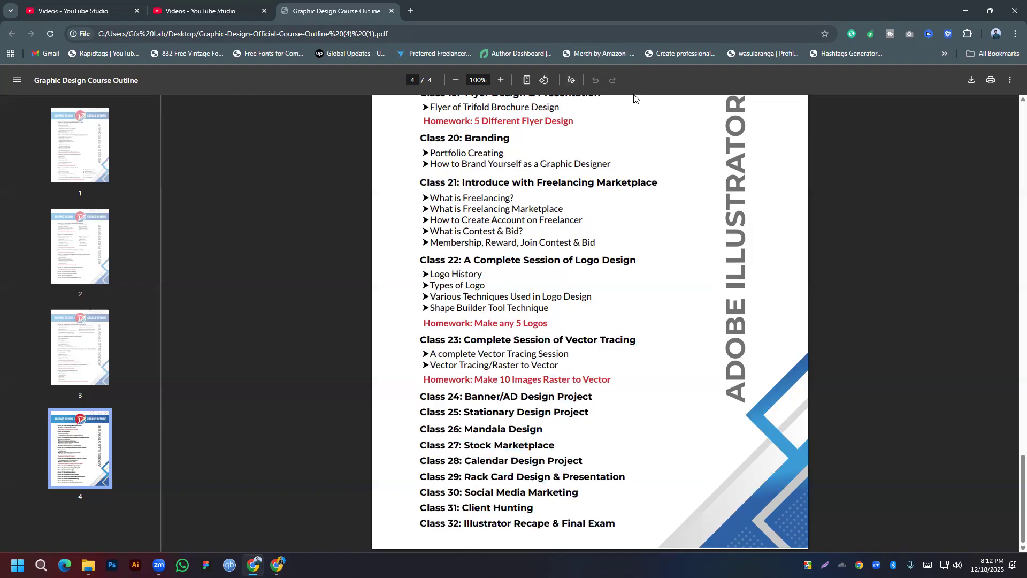
# Search Google Images for "vector tracing" in a new browser tab and look over the results
pyautogui.scroll(4, 480, 217)
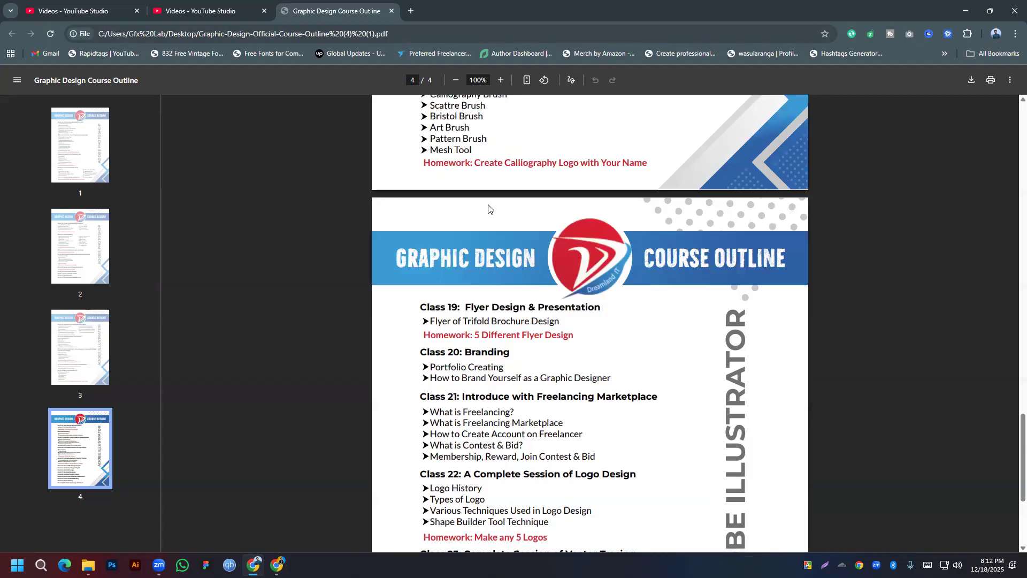
pyautogui.click(410, 10)
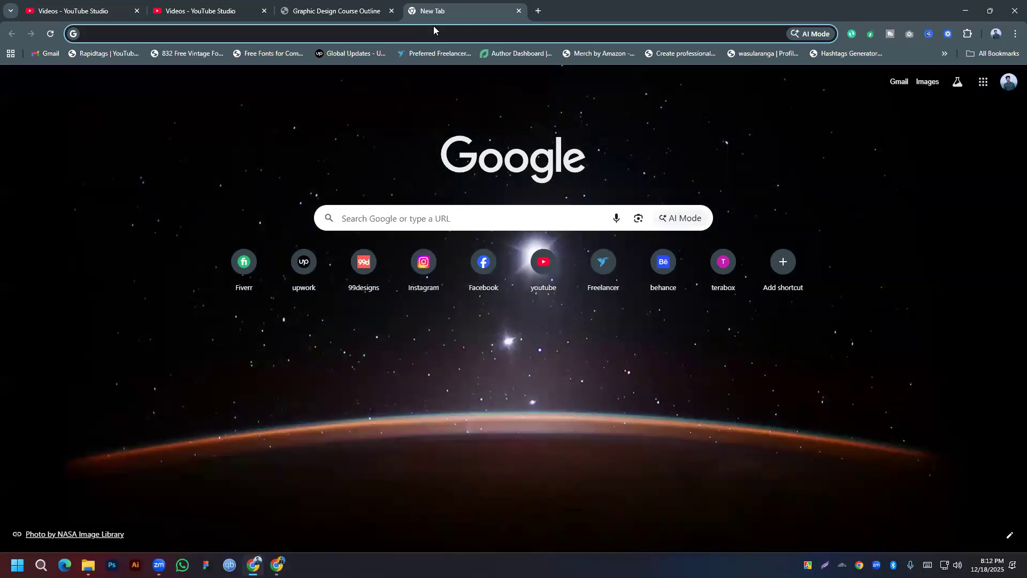
pyautogui.click(434, 33)
pyautogui.write('ve')
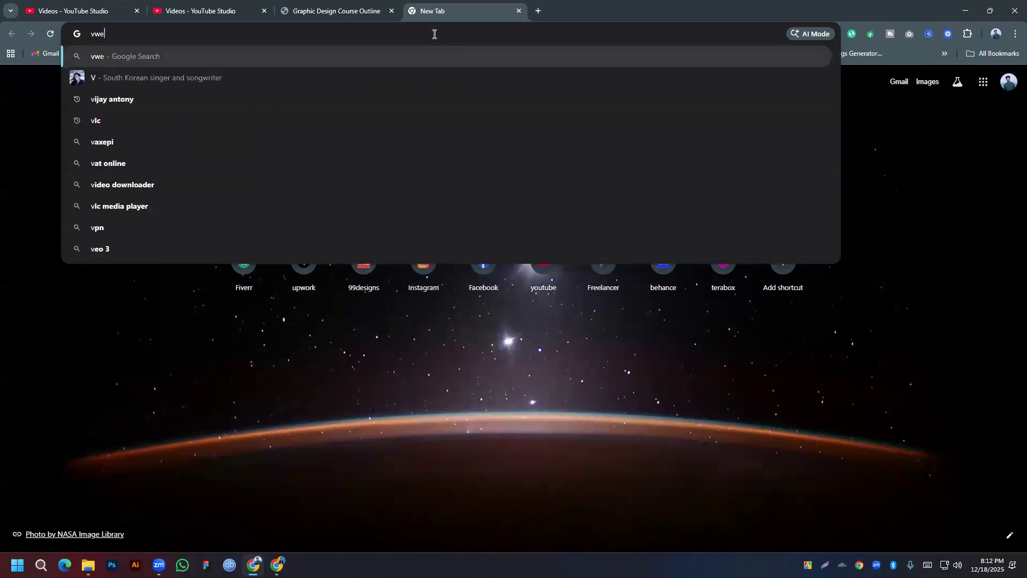
pyautogui.write('ctor tra')
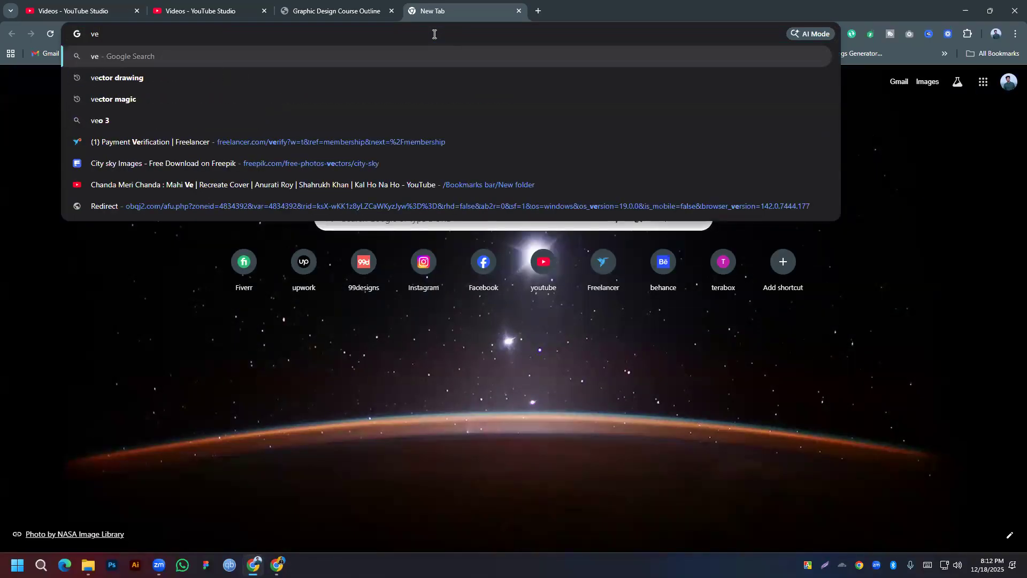
pyautogui.write('cing')
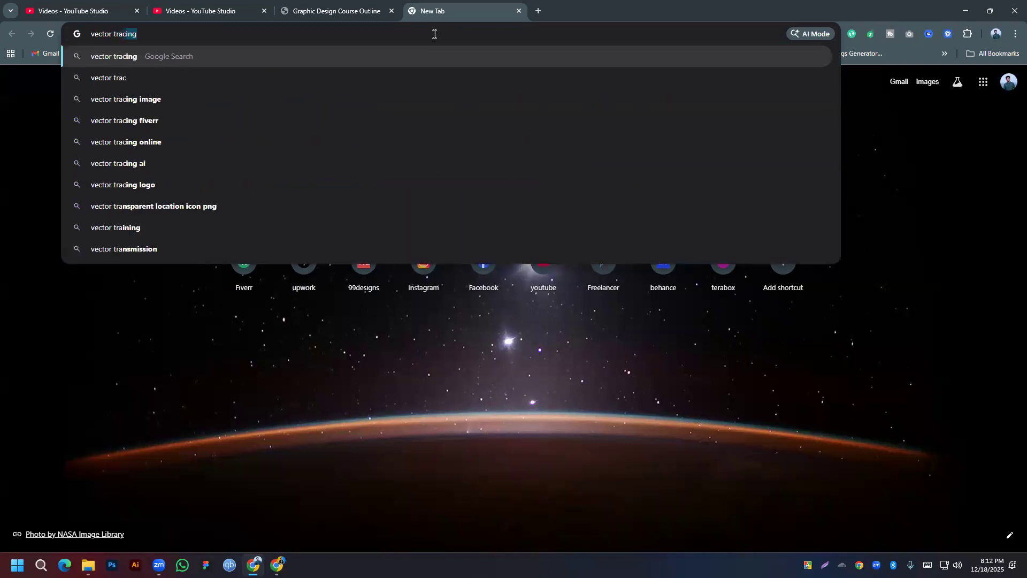
pyautogui.press('Return')
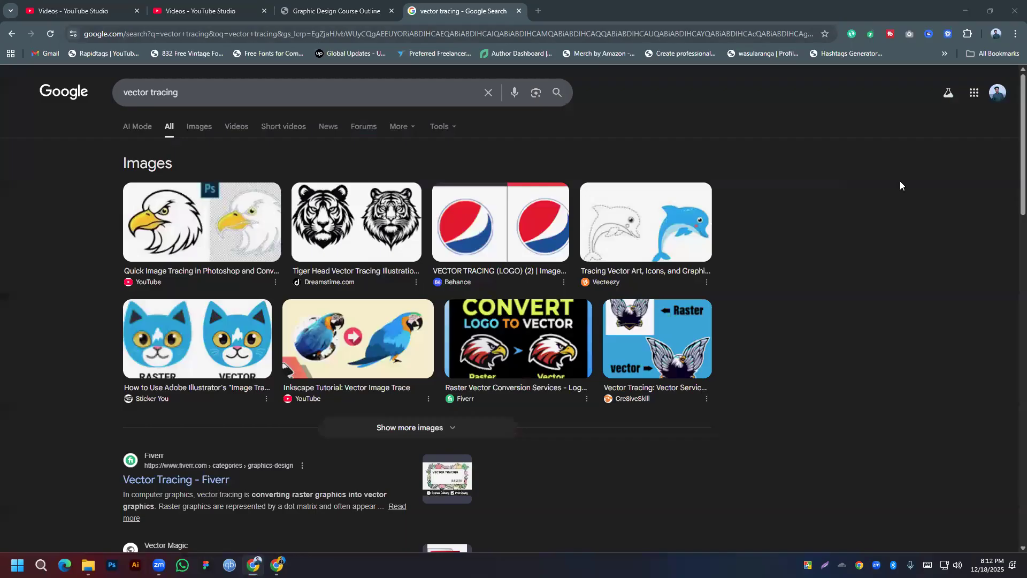
pyautogui.click(205, 129)
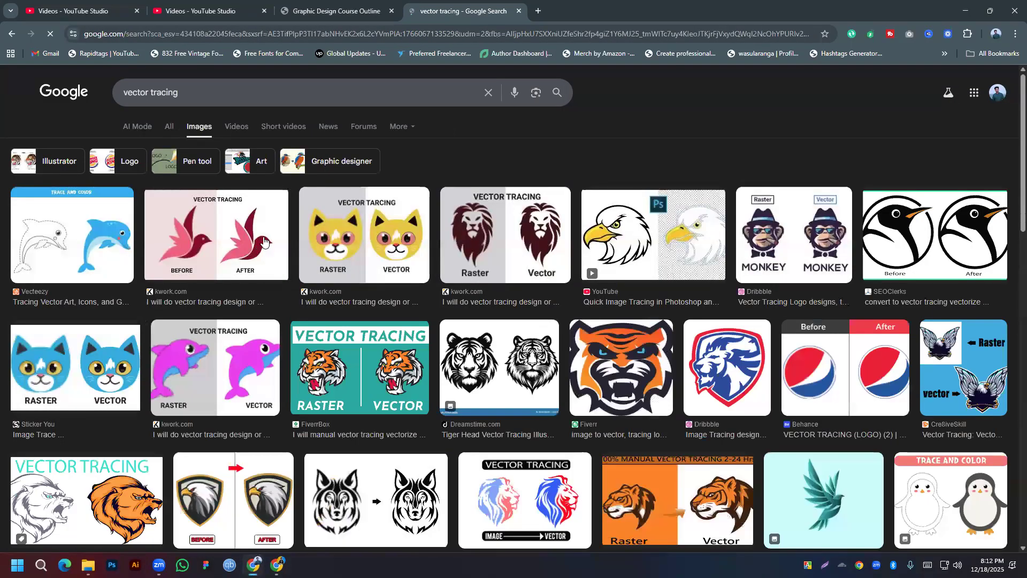
pyautogui.scroll(-2, 254, 241)
pyautogui.scroll(2, 252, 244)
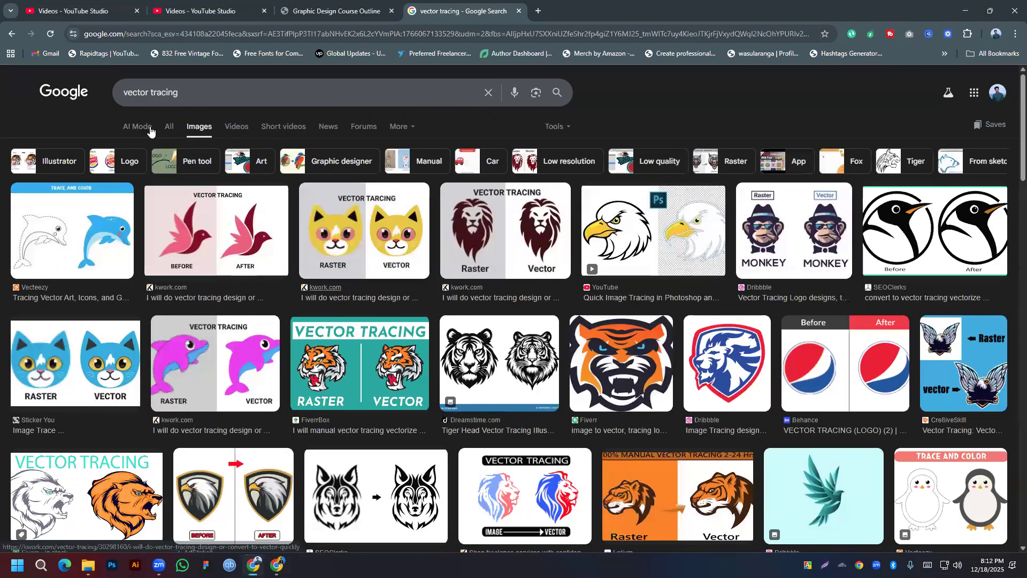
# Preview the yellow cat raster-versus-vector example and its related images, and open the blue cat comparison from Sticker You
pyautogui.click(379, 240)
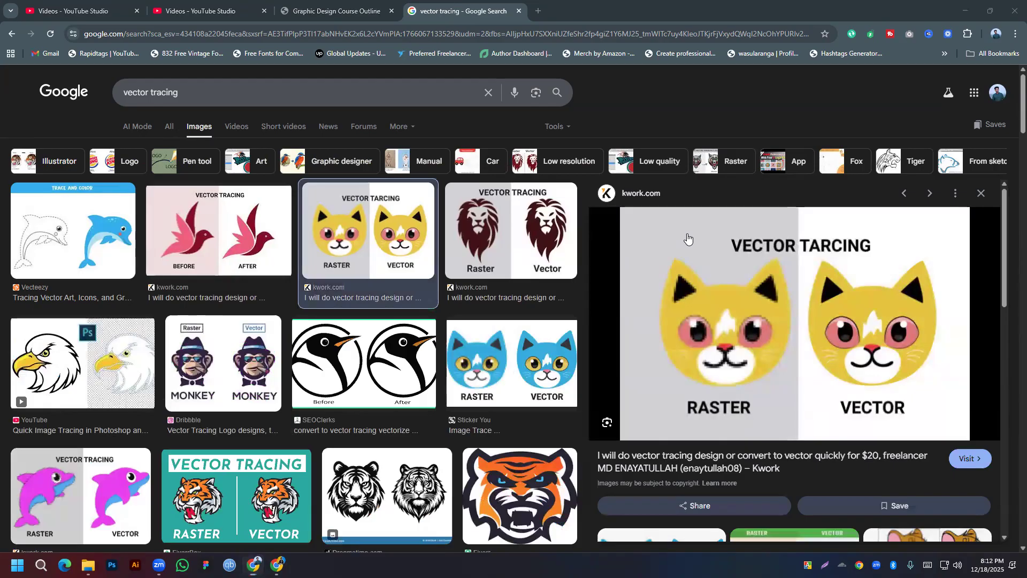
pyautogui.scroll(-3, 852, 361)
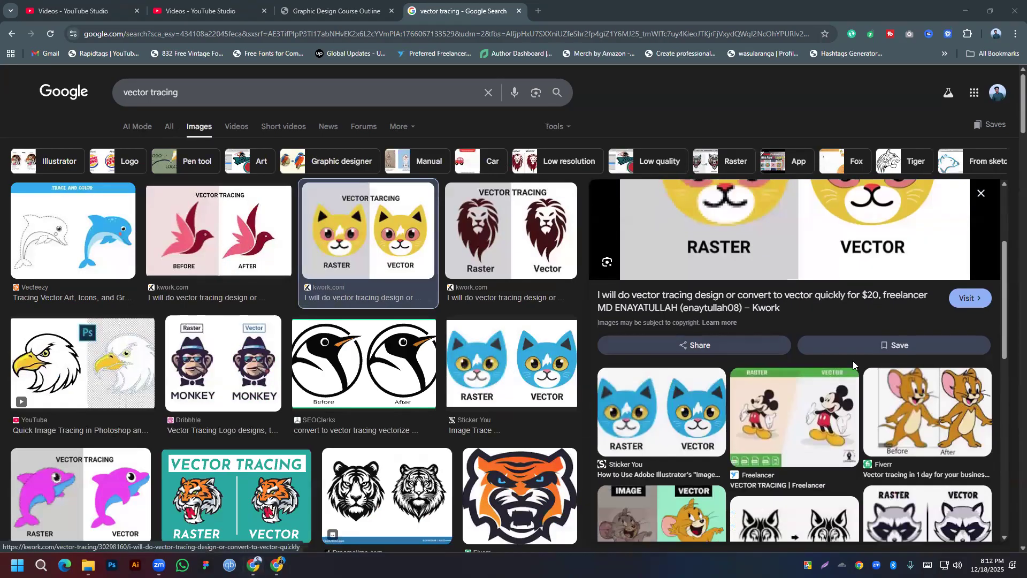
pyautogui.scroll(2, 856, 363)
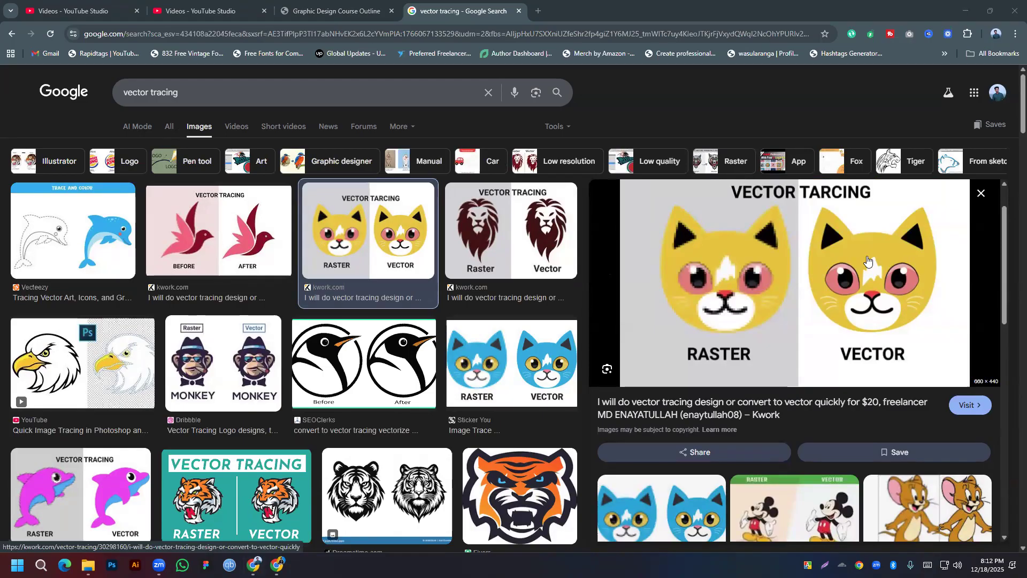
pyautogui.scroll(-4, 866, 267)
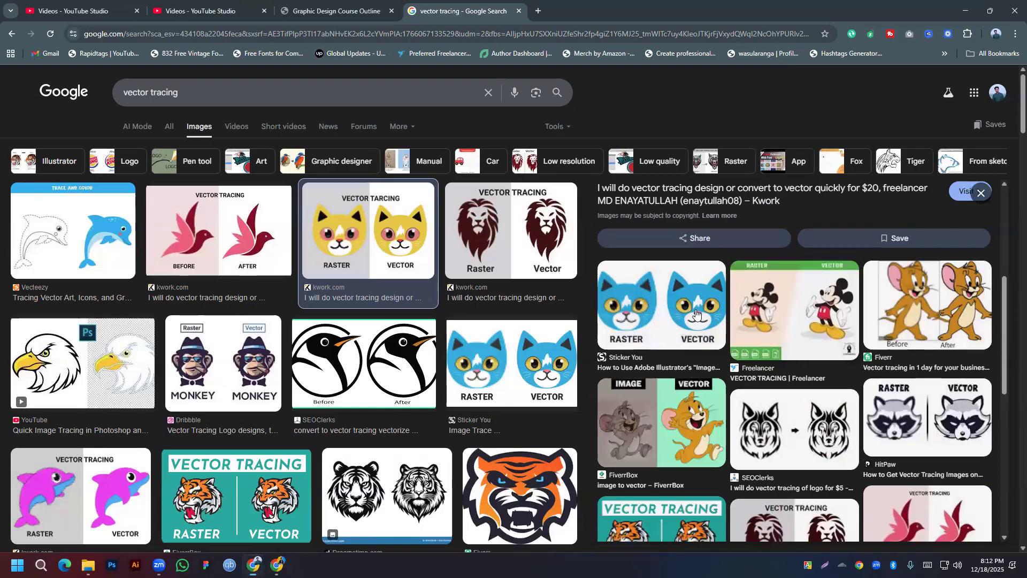
pyautogui.click(634, 340)
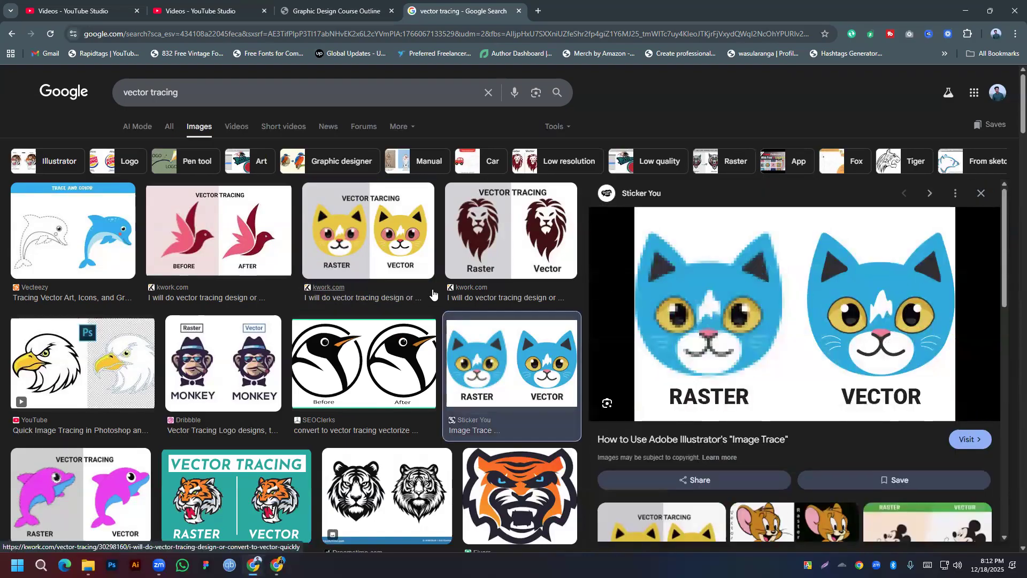
# Replace the image search query with "Realestic photo to Vector" and run the search
pyautogui.click(218, 89)
pyautogui.hotkey('ctrl', 'a')
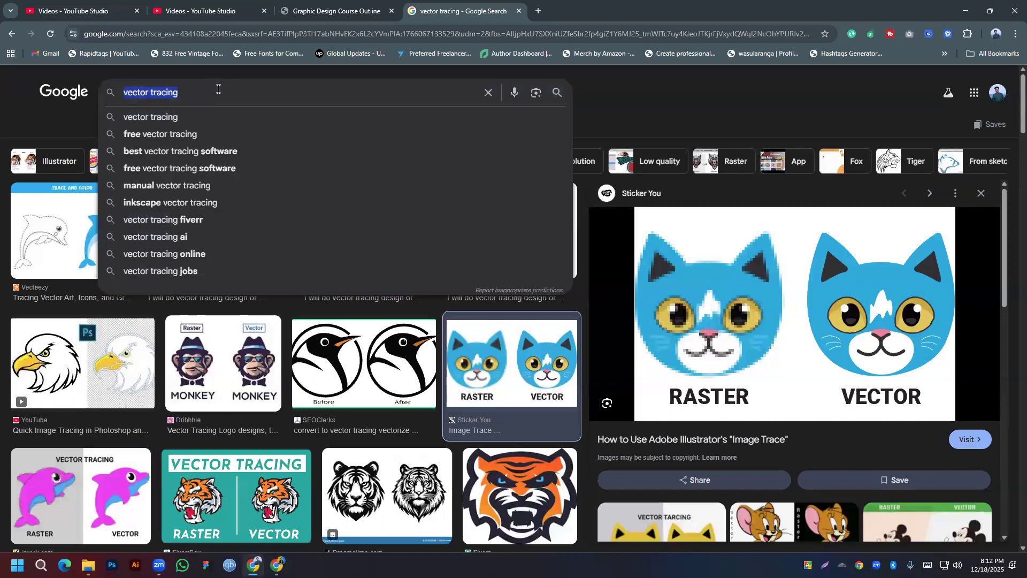
pyautogui.write('Rea')
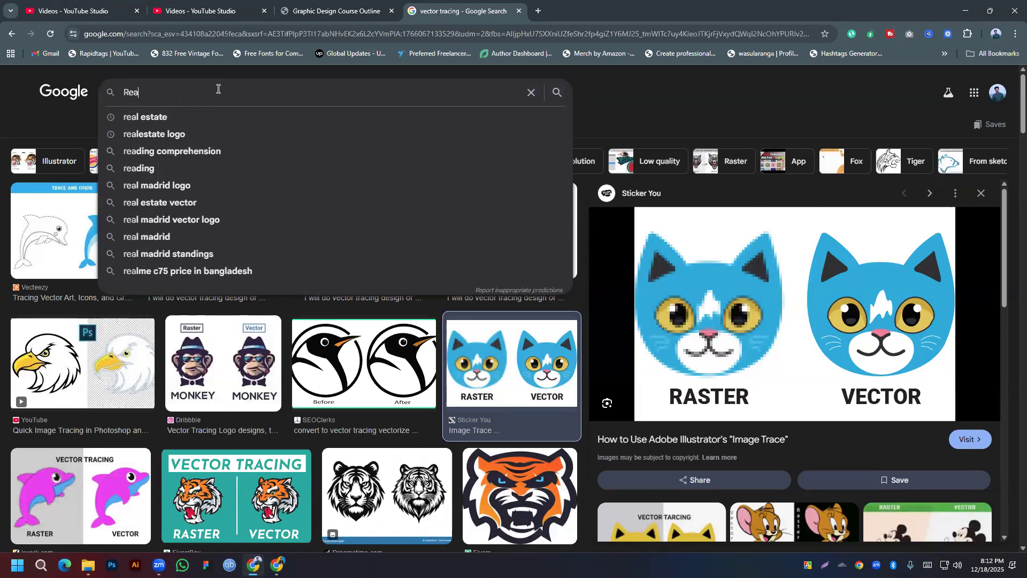
pyautogui.write('lesto')
pyautogui.press('BackSpace')
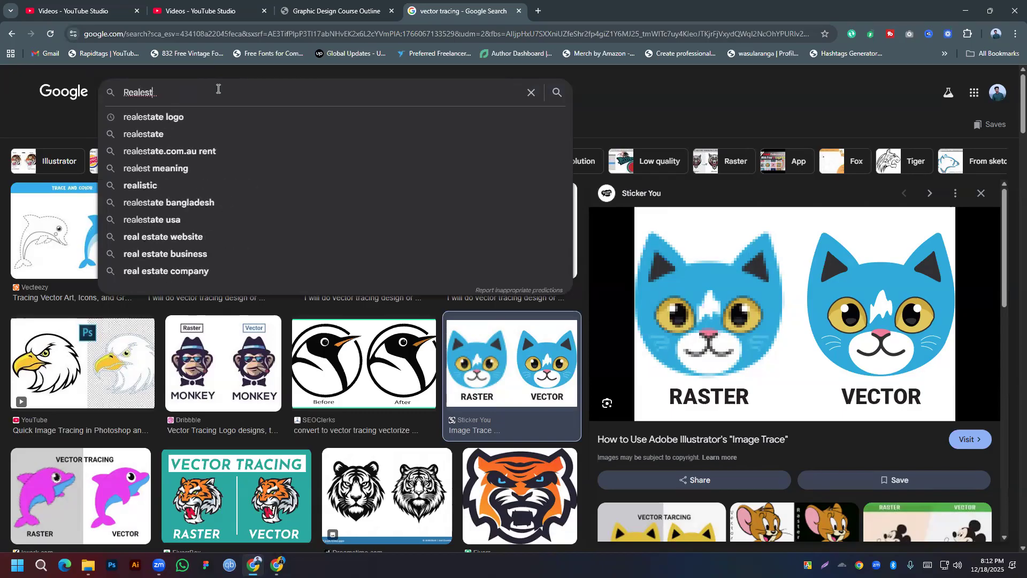
pyautogui.write('ic Vector')
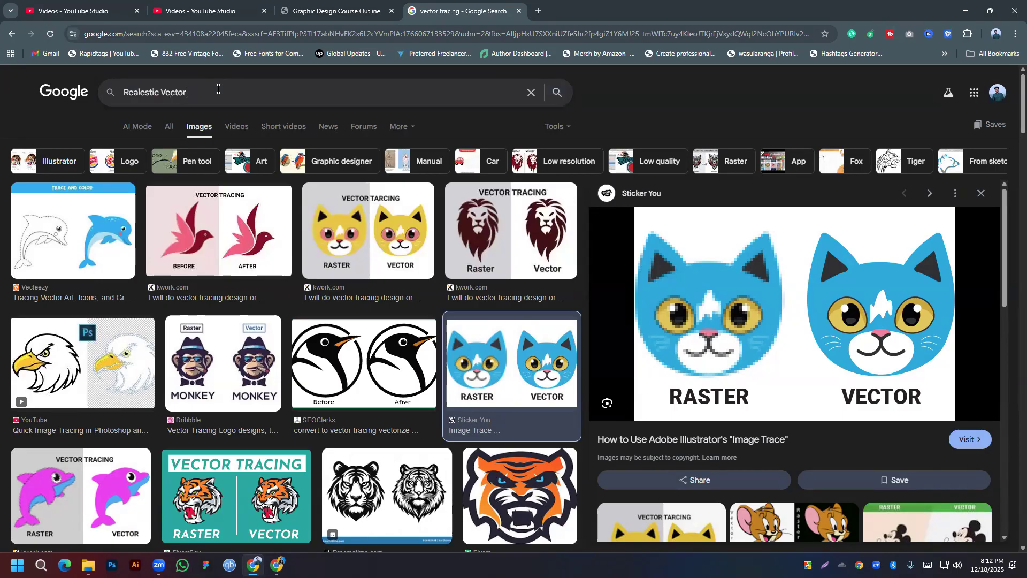
pyautogui.click(160, 95)
pyautogui.write('photo to')
pyautogui.press('Return')
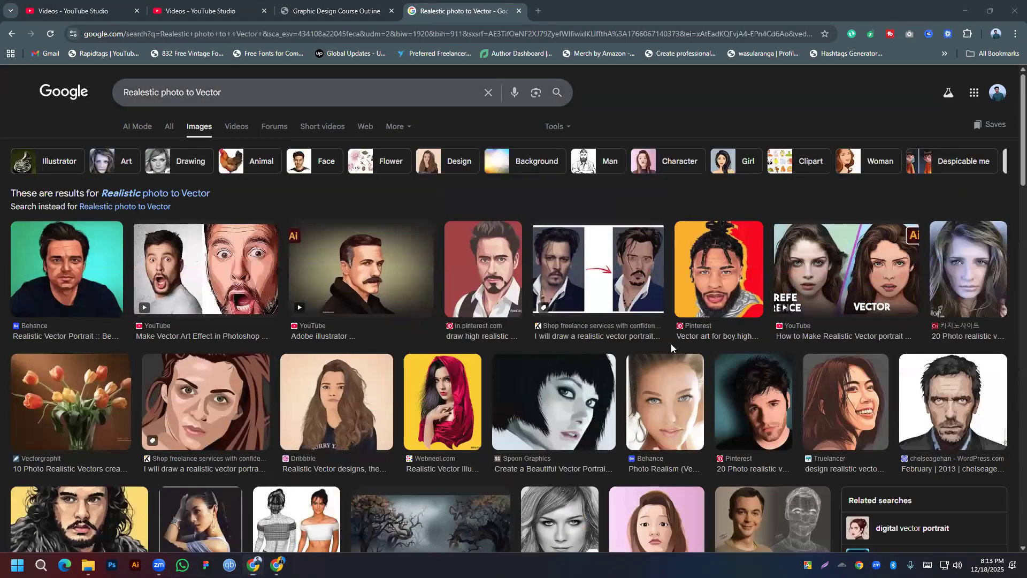
# Preview the vector portrait with the red background from Pinterest and look through its related portrait images
pyautogui.click(483, 269)
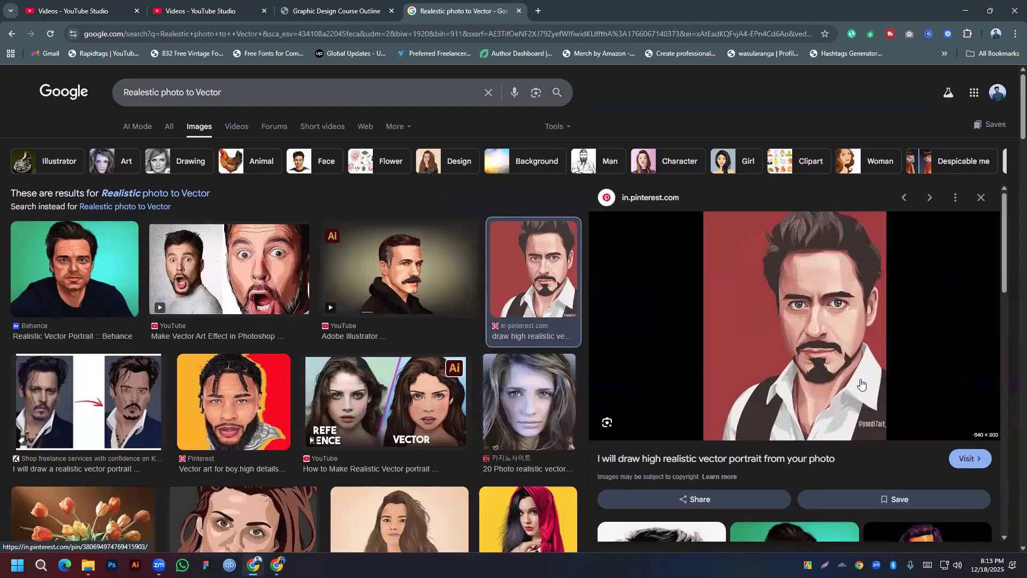
pyautogui.scroll(-5, 867, 406)
pyautogui.scroll(-4, 829, 344)
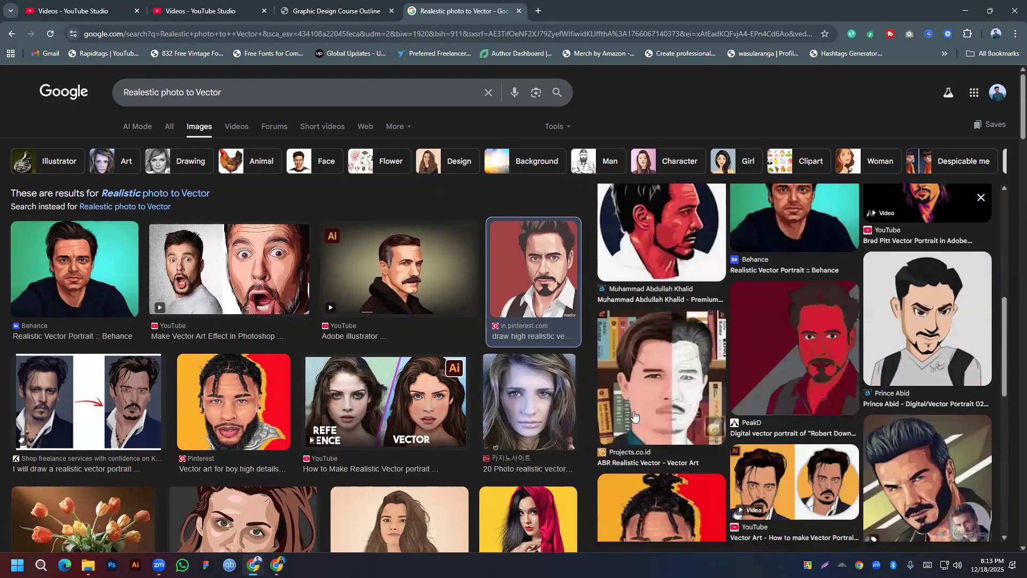
pyautogui.scroll(-3, 829, 344)
pyautogui.scroll(-3, 720, 324)
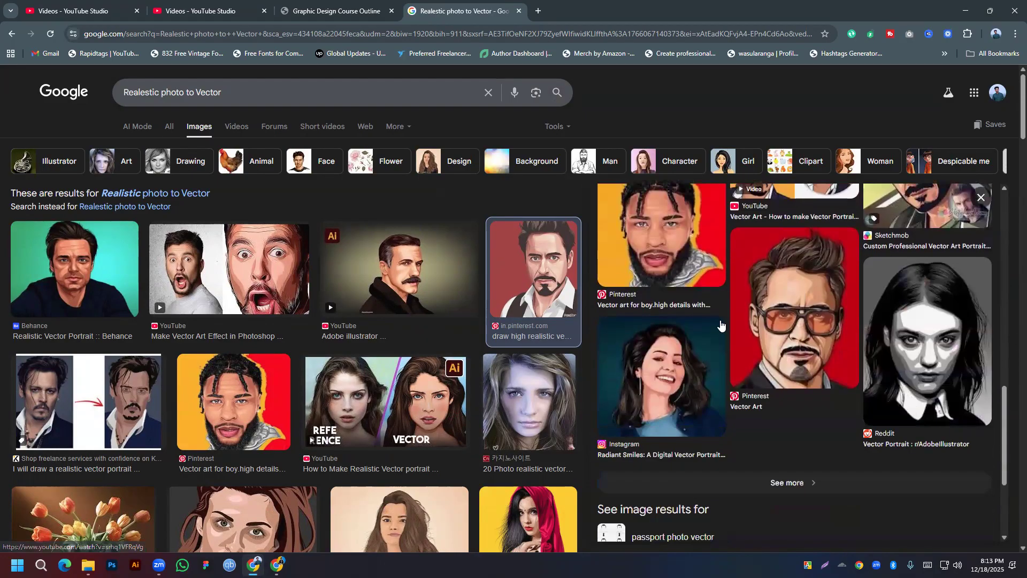
# Add "Car" to the front of the query and search images for "Car Realestic photo to Vector"
pyautogui.click(122, 85)
pyautogui.write('C')
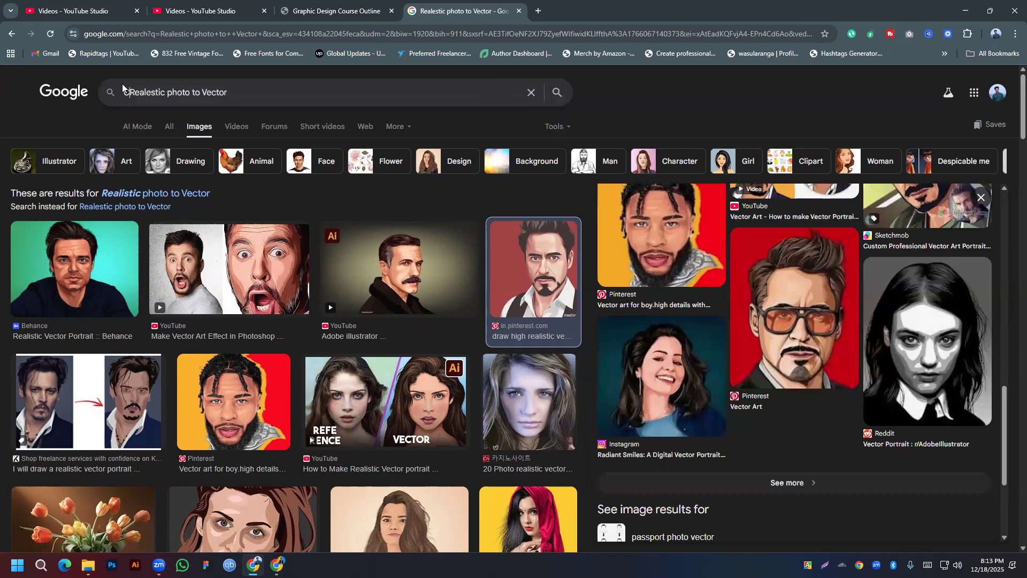
pyautogui.write('ar')
pyautogui.press('Return')
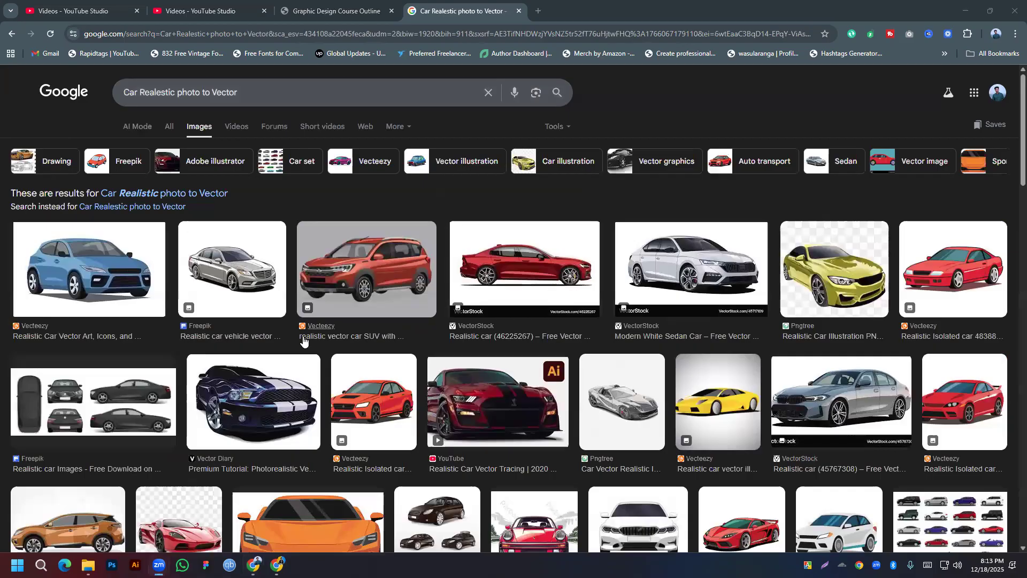
# Preview the blue Vecteezy car and the Freepik illustration of three cars, and examine the related and remaining car vectors
pyautogui.click(89, 267)
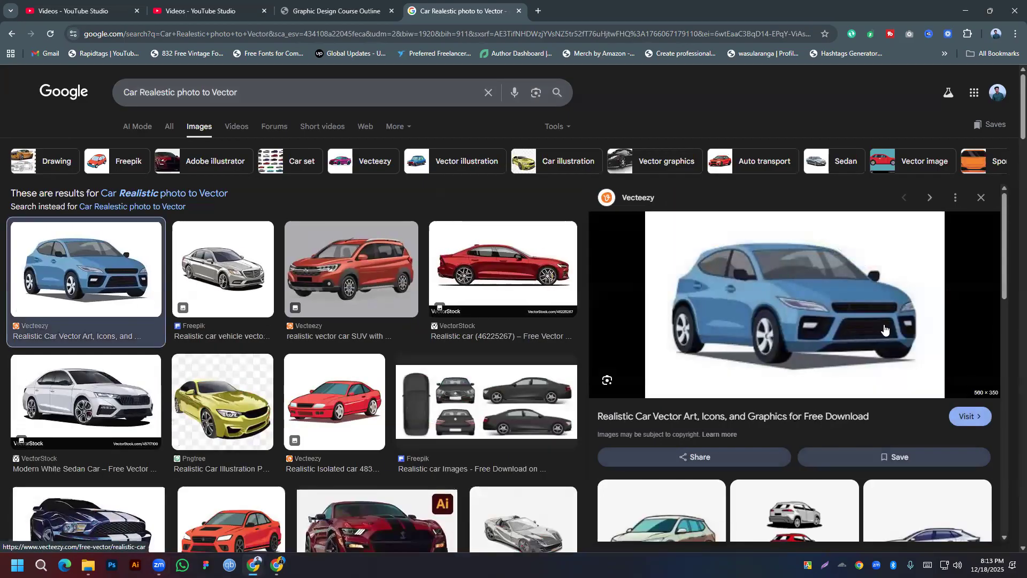
pyautogui.scroll(-5, 884, 330)
pyautogui.click(800, 292)
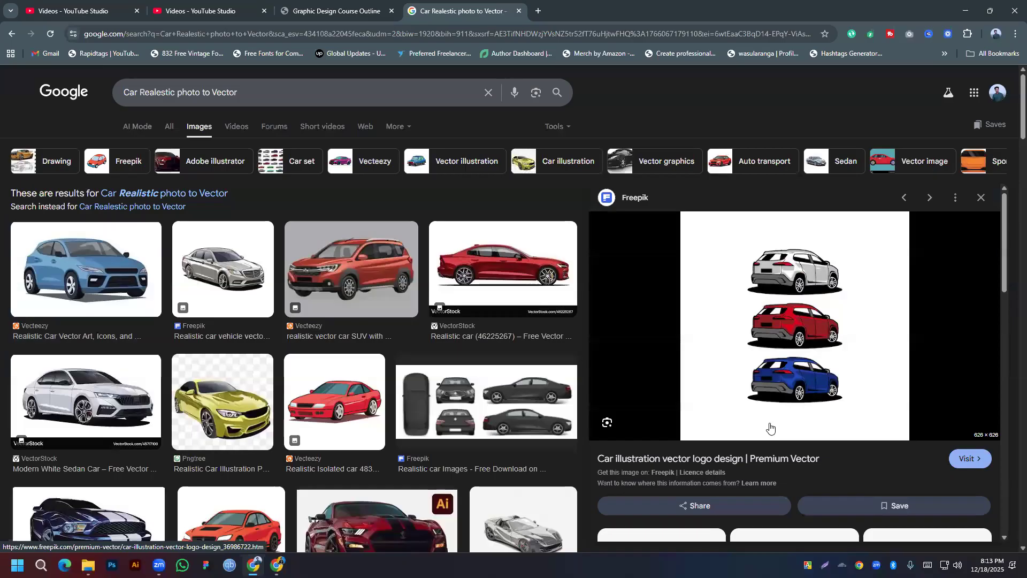
pyautogui.scroll(-6, 448, 344)
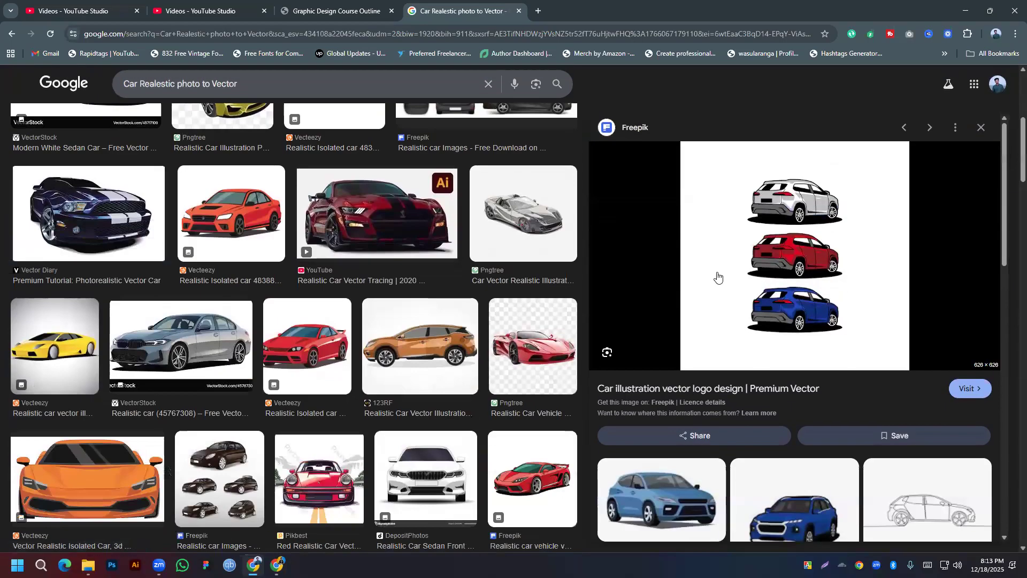
pyautogui.scroll(3, 298, 302)
pyautogui.scroll(-10, 643, 325)
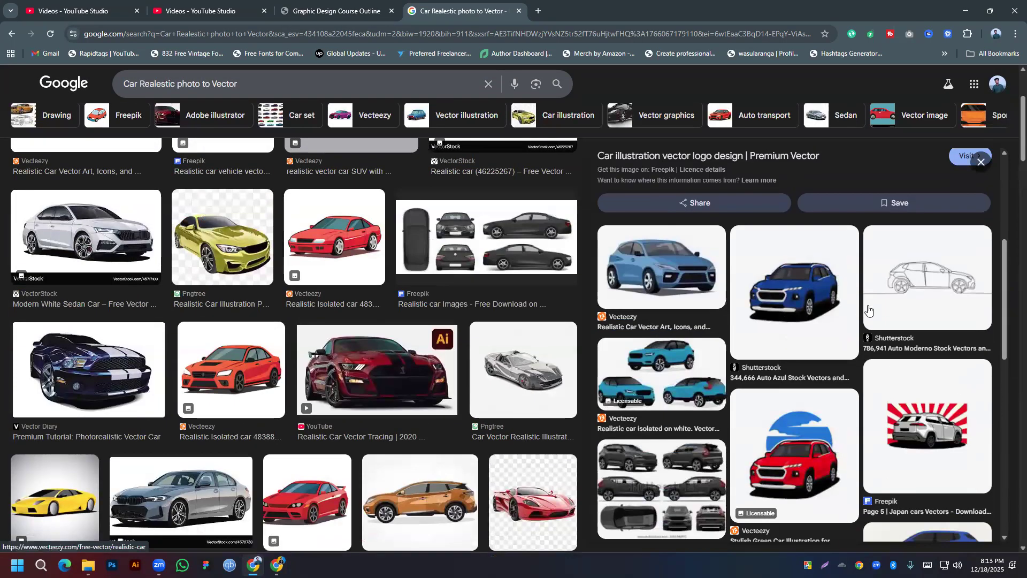
pyautogui.scroll(10, 700, 355)
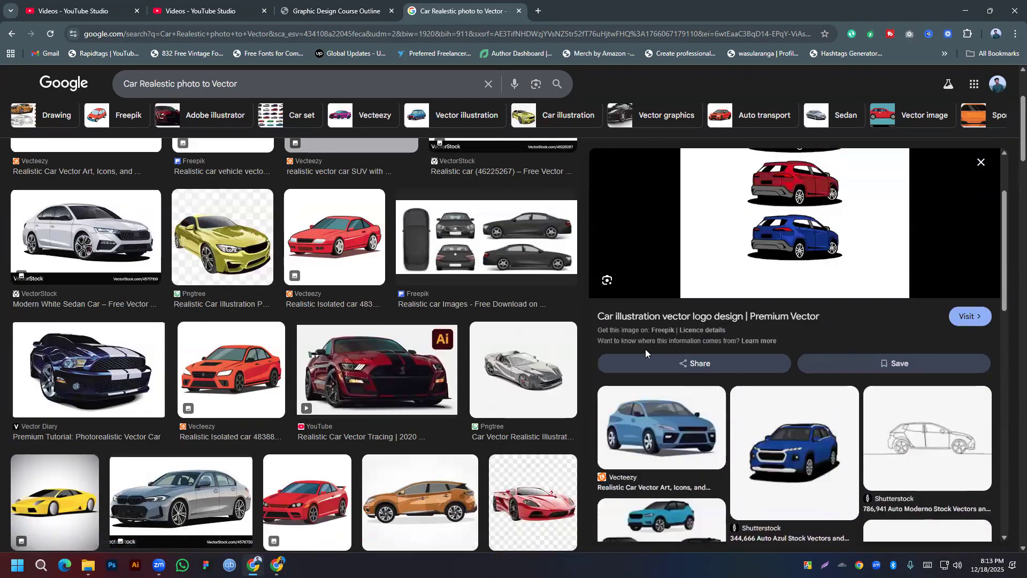
pyautogui.scroll(-6, 365, 317)
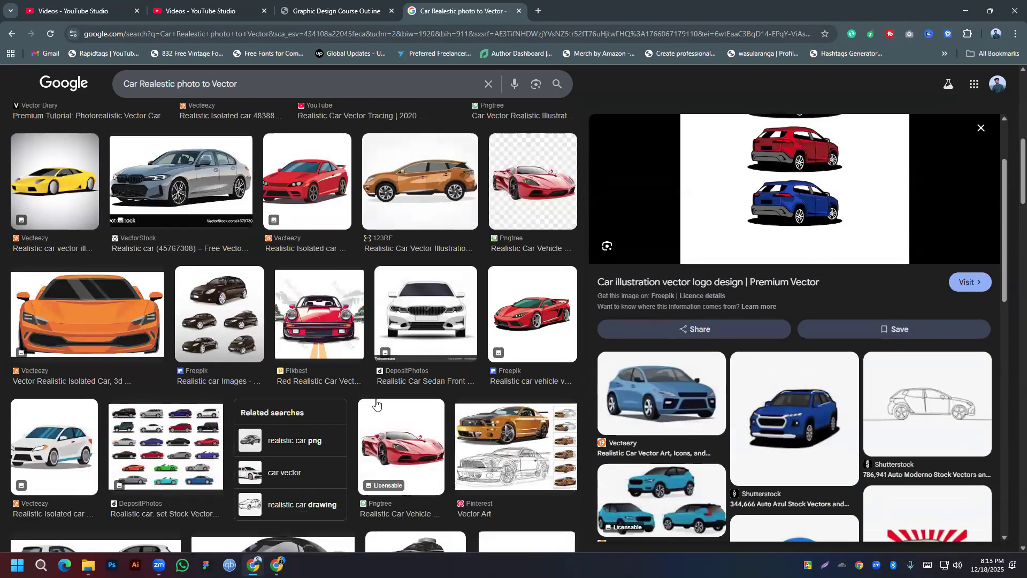
pyautogui.scroll(4, 237, 207)
pyautogui.scroll(3, 236, 205)
# Replace the car query with "Cat Cartoon" and search for images of it
pyautogui.moveTo(259, 86); pyautogui.dragTo(16, 83)
pyautogui.press('BackSpace')
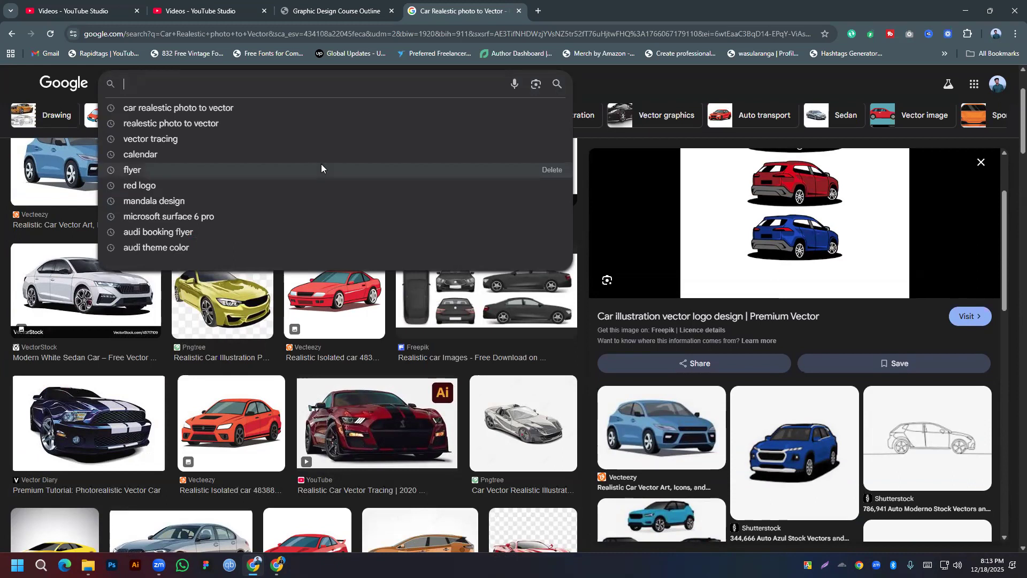
pyautogui.write('Cat')
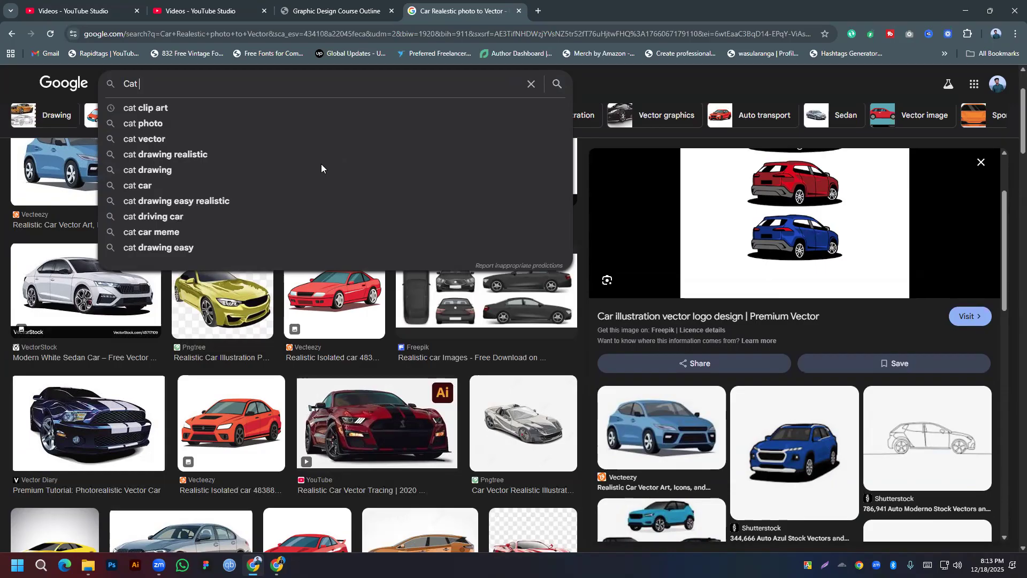
pyautogui.write(' Cartoon')
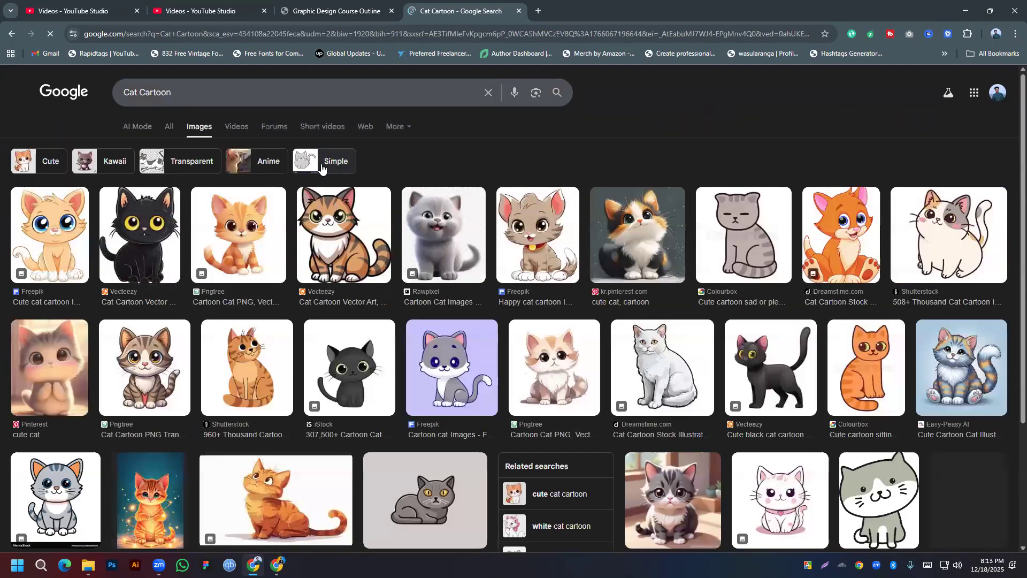
# Preview the Freepik happy cat cartoon with the red collar and look through the related cat illustrations
pyautogui.click(541, 247)
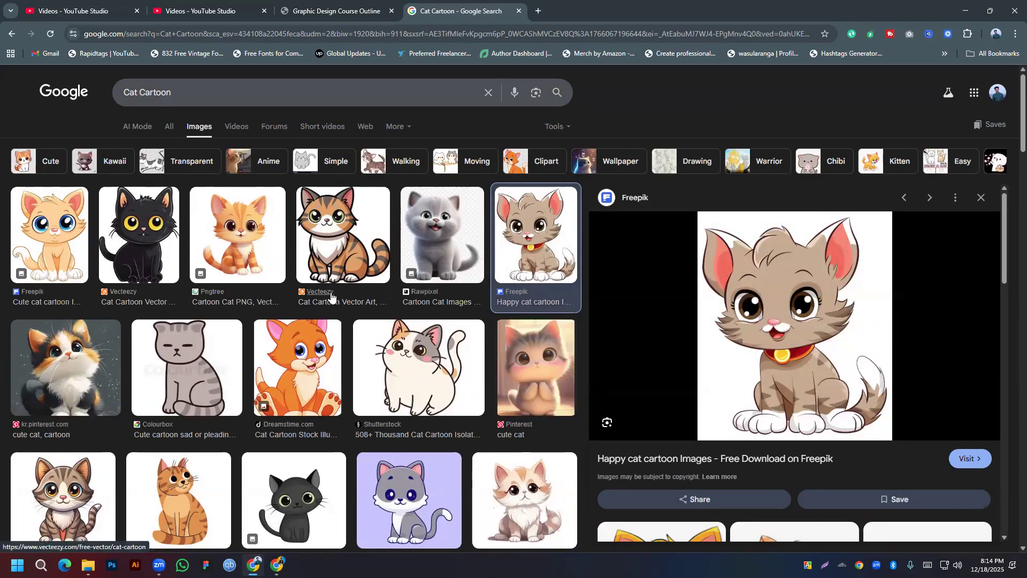
pyautogui.scroll(-10, 817, 398)
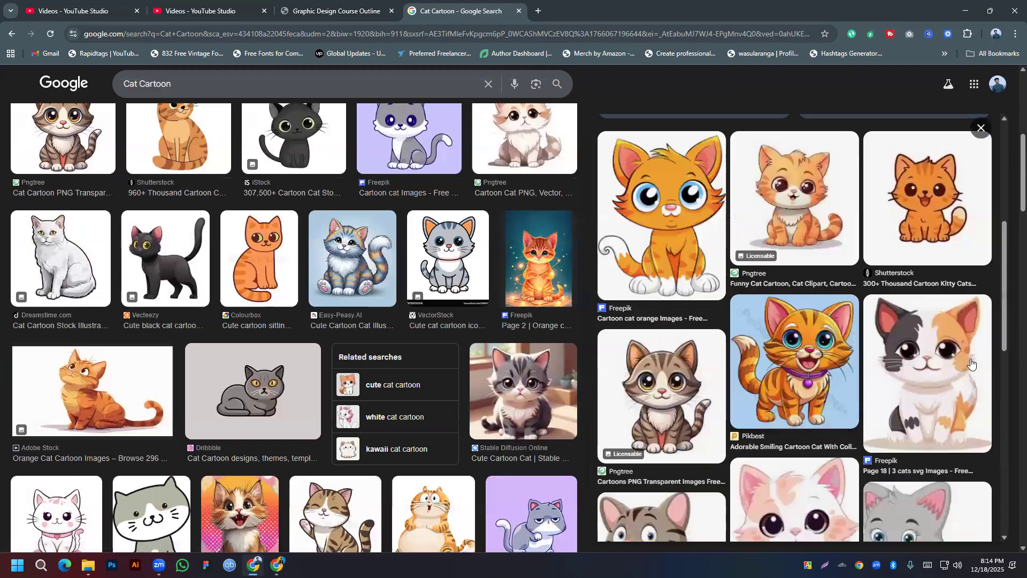
pyautogui.scroll(-4, 973, 359)
pyautogui.scroll(1, 875, 392)
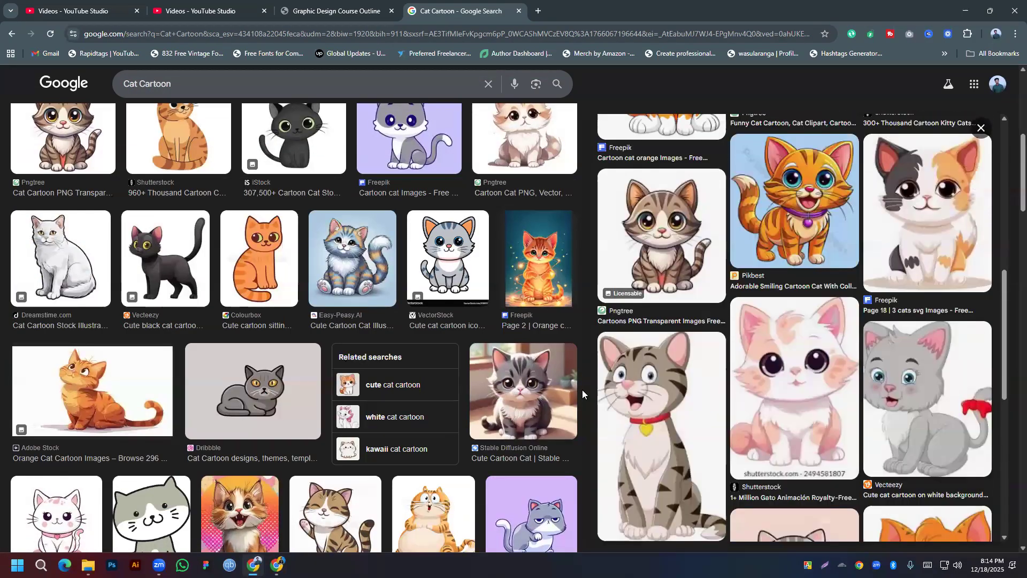
# Preview the Colourbox waving brown-and-white tabby cat and save its image as COLOURBOX66479581.webp
pyautogui.scroll(-3, 581, 389)
pyautogui.scroll(-2, 344, 329)
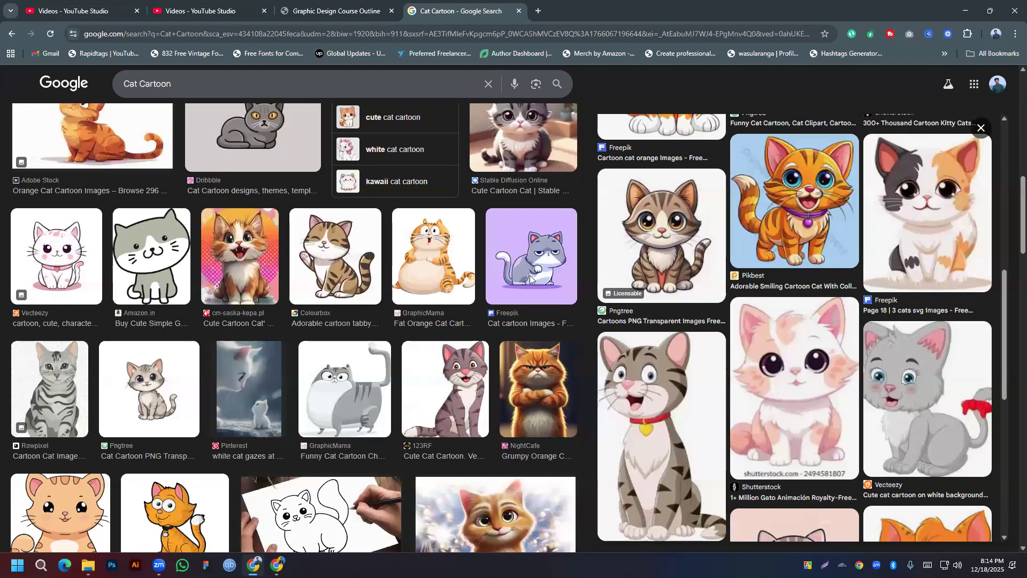
pyautogui.click(335, 255)
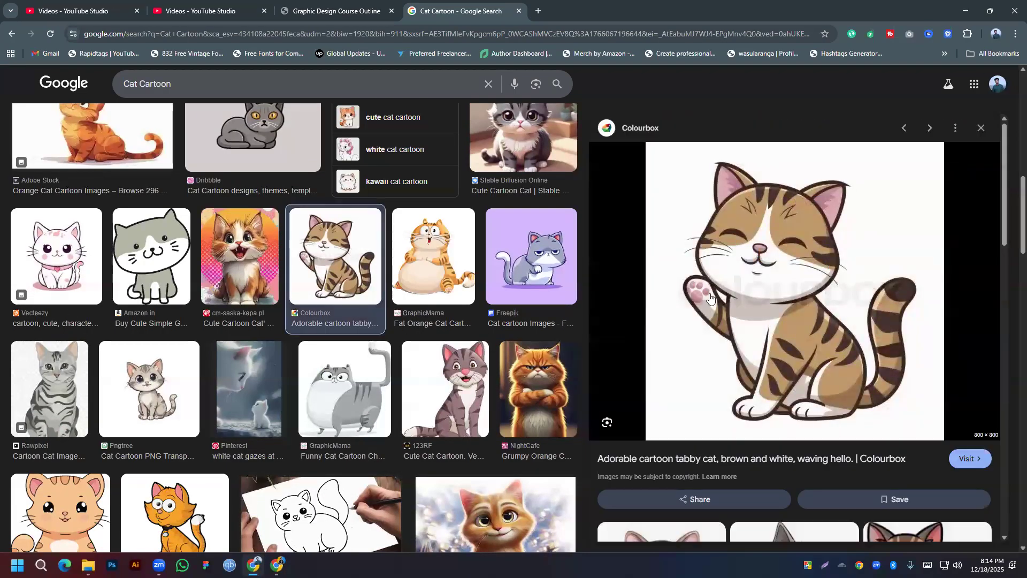
pyautogui.rightClick(775, 346)
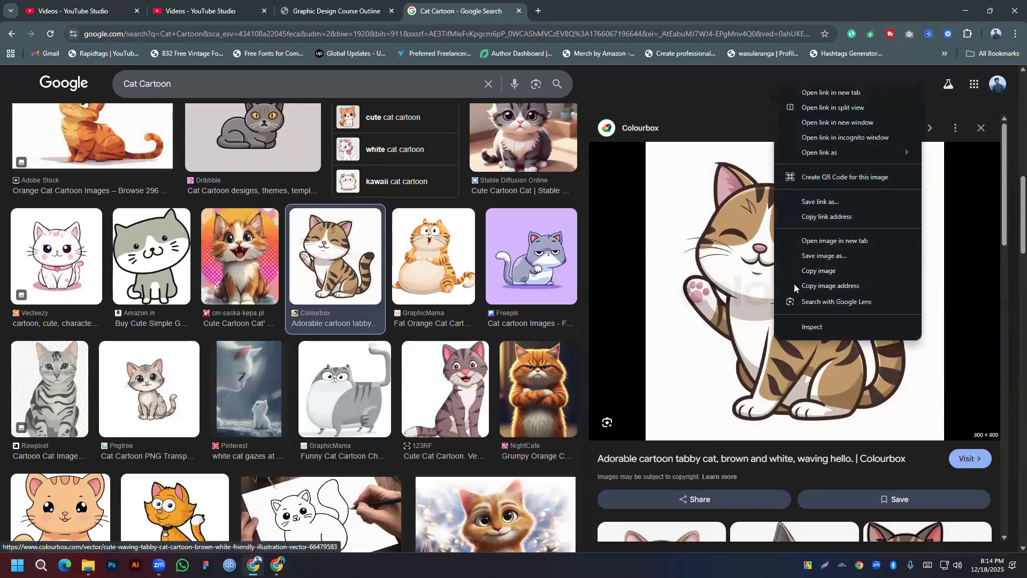
pyautogui.click(814, 255)
pyautogui.click(748, 288)
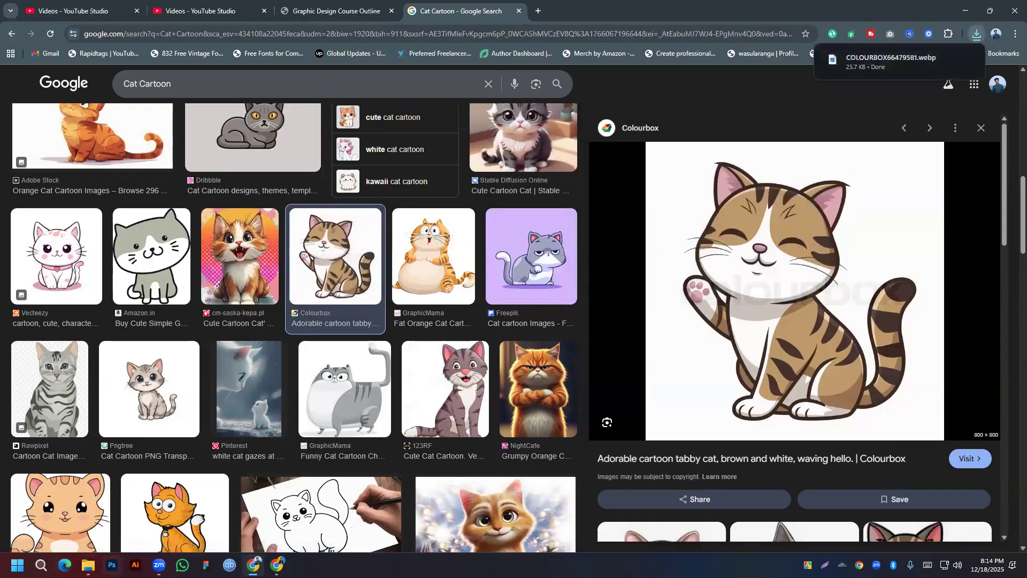
# Switch to Illustrator and open the downloaded COLOURBOX66479581.webp cat image from the Desktop folder
pyautogui.click(135, 564)
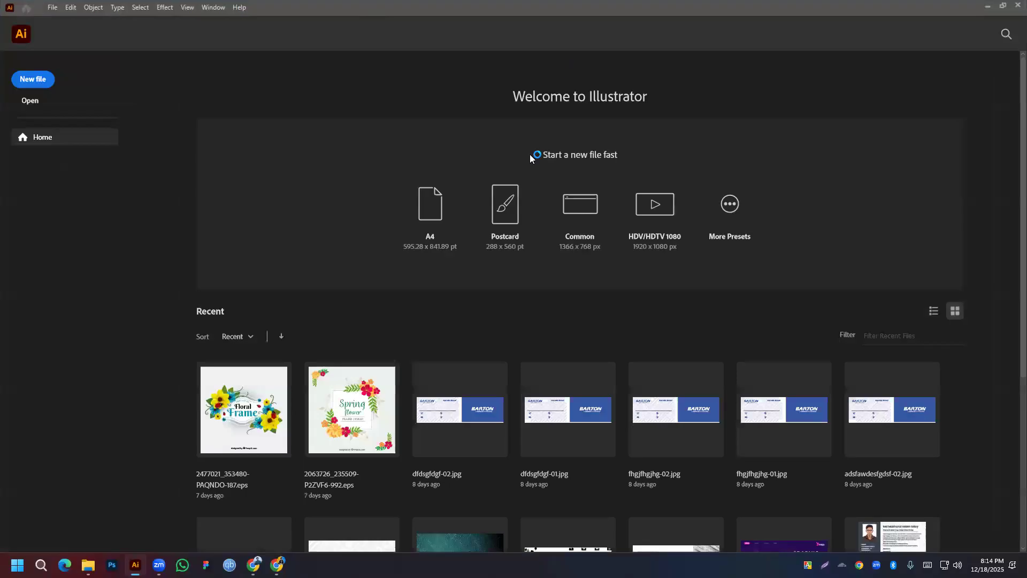
pyautogui.click(52, 7)
pyautogui.click(68, 40)
pyautogui.click(53, 7)
pyautogui.click(68, 44)
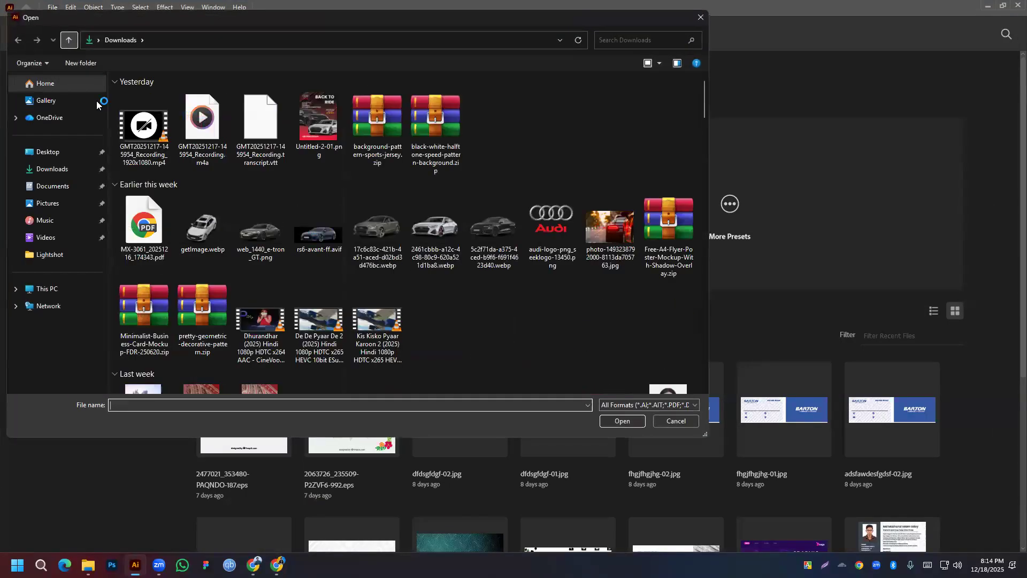
pyautogui.click(46, 152)
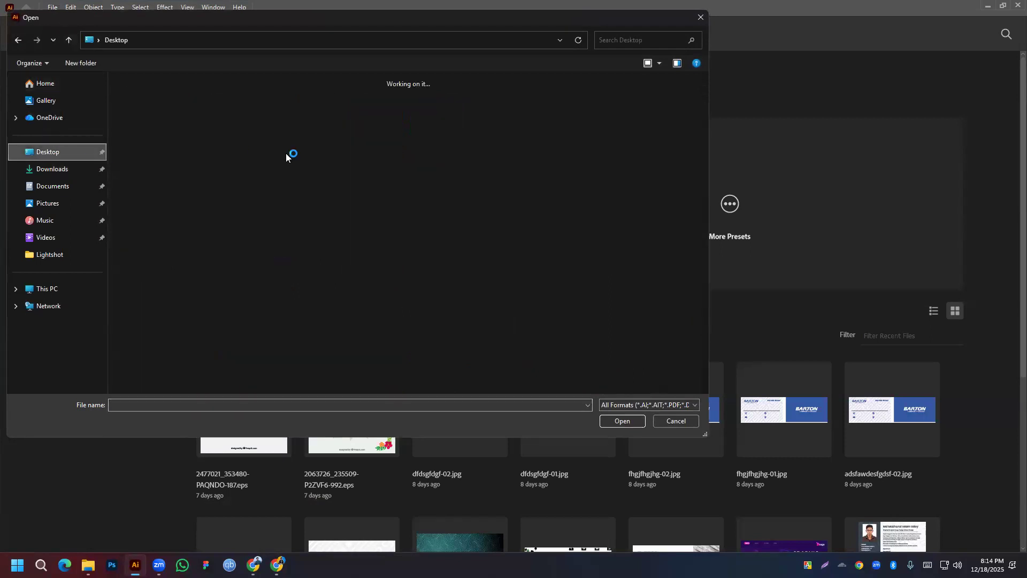
pyautogui.doubleClick(142, 120)
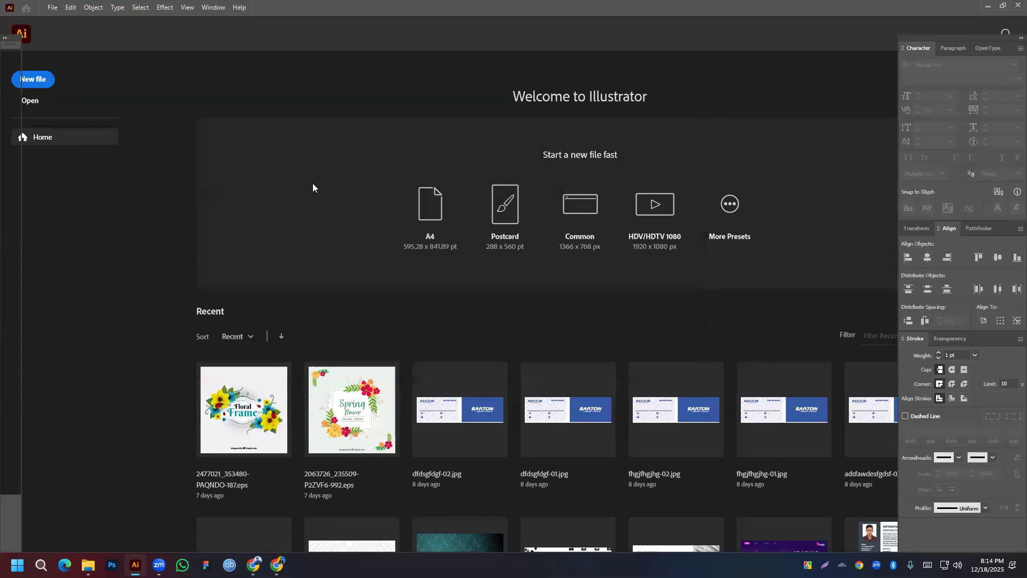
# Try to move the cat image off the artboard into the empty area on its left, and undo the move
pyautogui.scroll(-5, 591, 299)
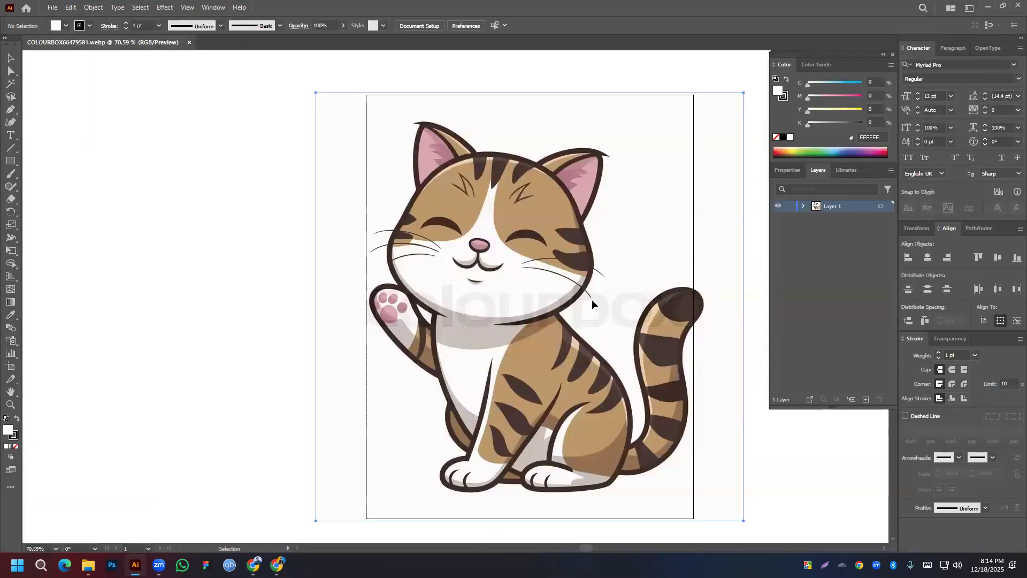
pyautogui.click(486, 261)
pyautogui.moveTo(485, 261); pyautogui.dragTo(291, 261)
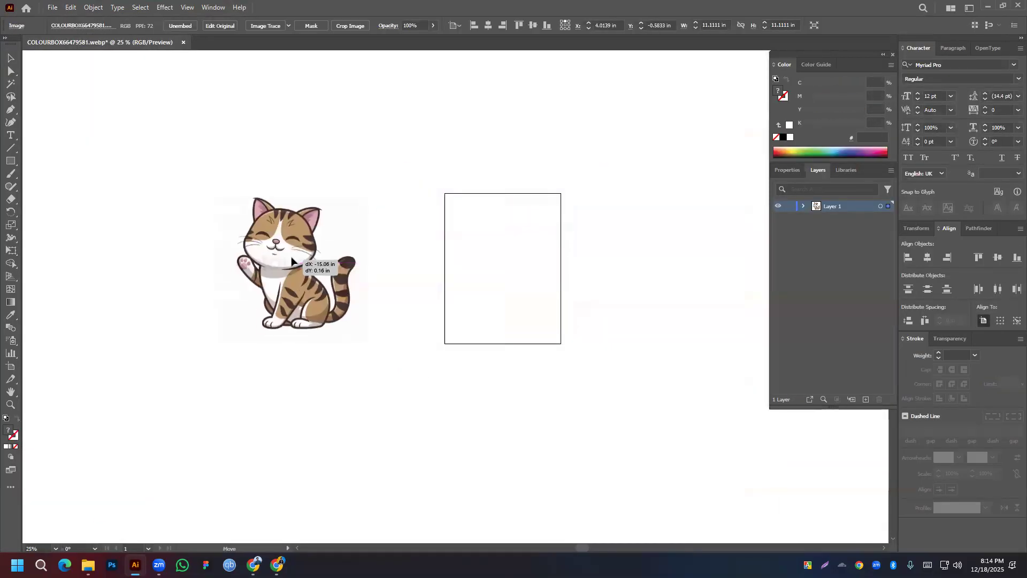
pyautogui.hotkey('ctrl', 'z')
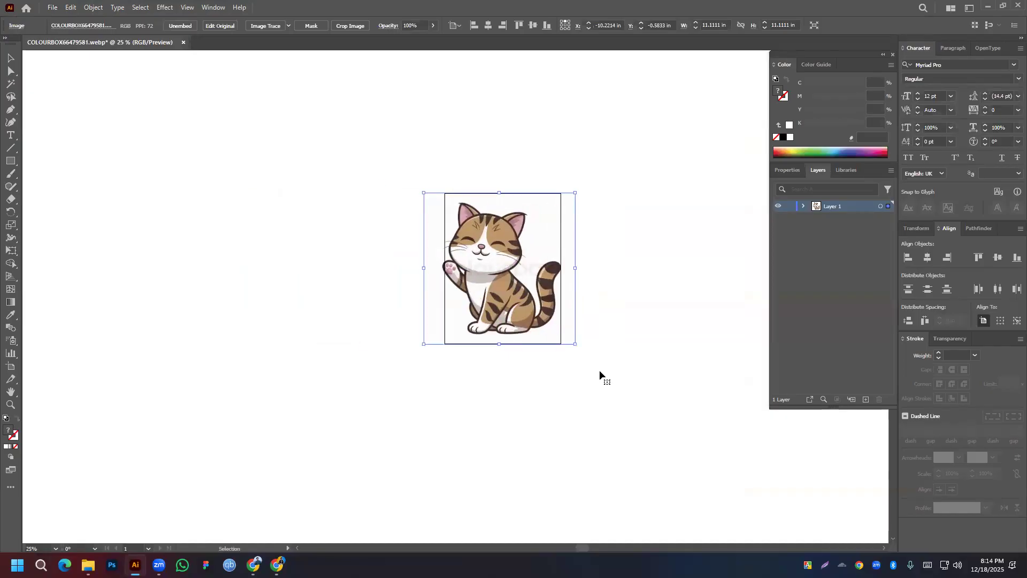
# Scale the cat image down proportionally to about 7.9 in square, centre it on the artboard and deselect it
pyautogui.moveTo(576, 344); pyautogui.dragTo(553, 323)
pyautogui.click(927, 259)
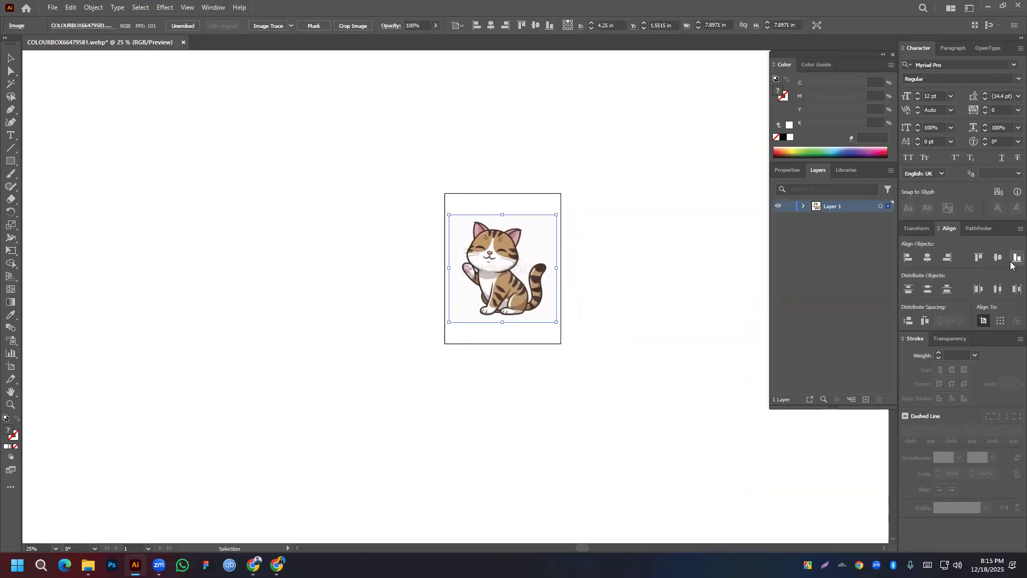
pyautogui.click(463, 394)
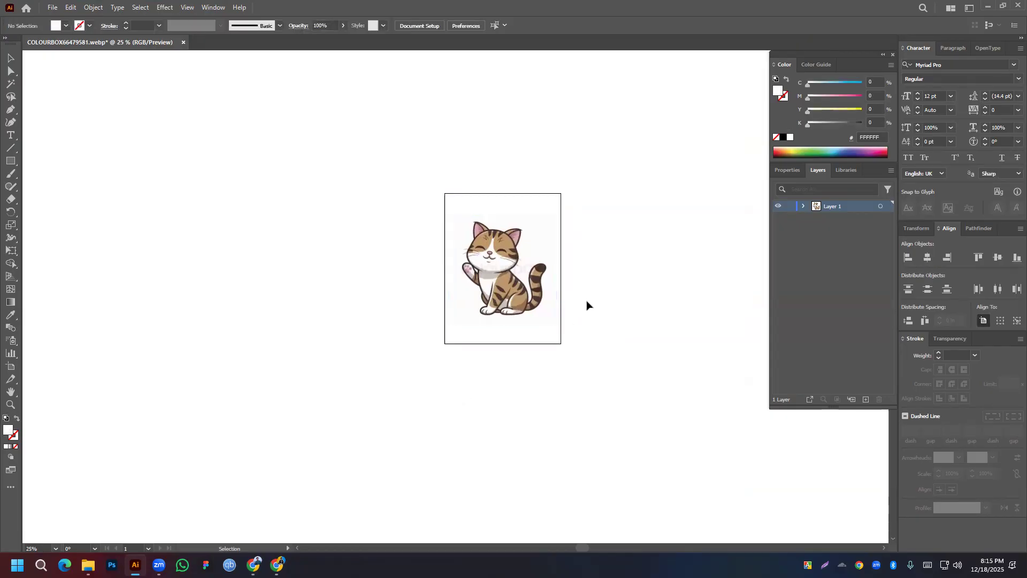
pyautogui.scroll(3, 539, 239)
pyautogui.scroll(-2, 537, 269)
pyautogui.click(537, 269)
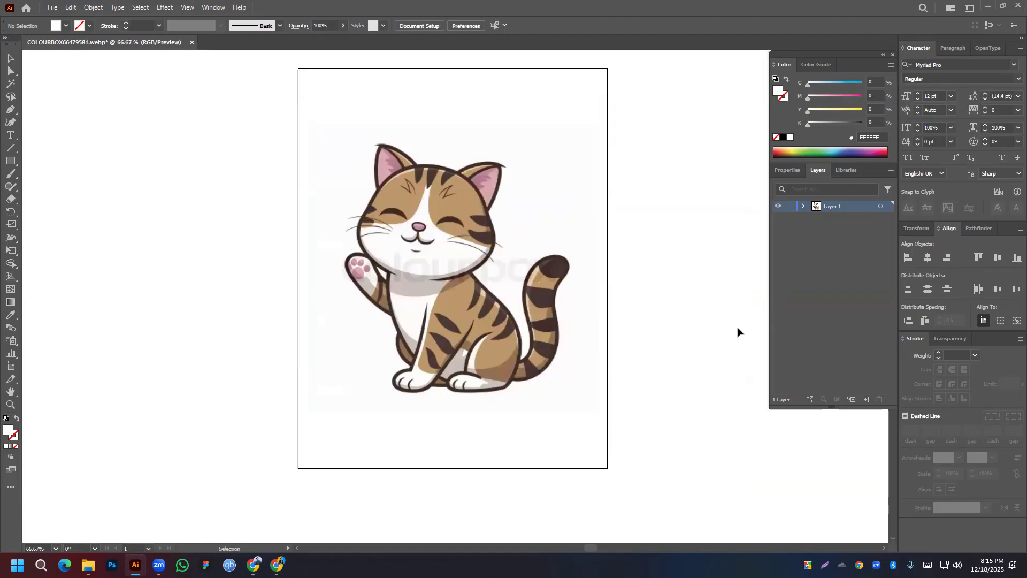
pyautogui.click(447, 211)
pyautogui.click(568, 448)
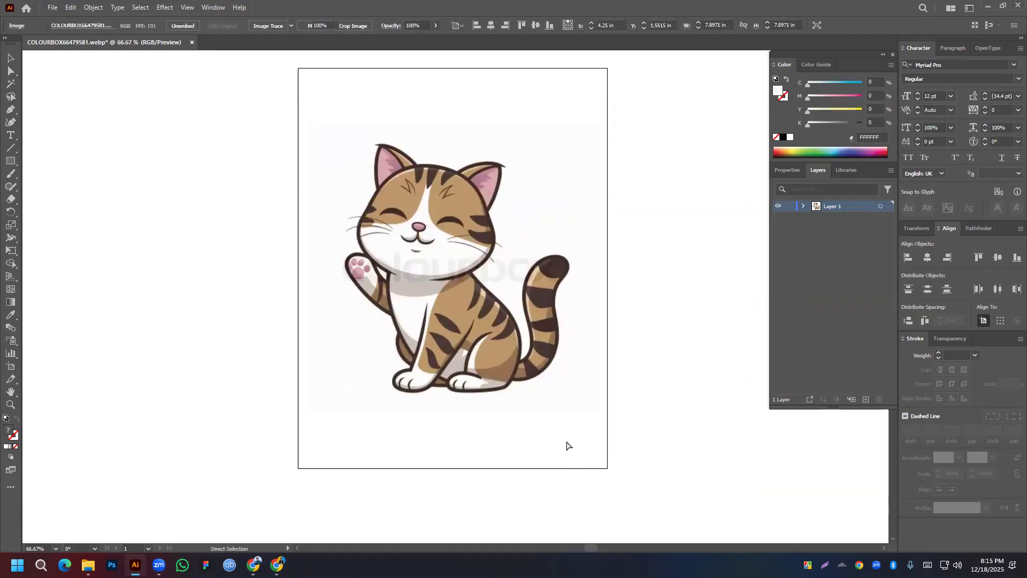
# Outline the cat's head roughly with the Pen tool, using straight segments between the ears, cheeks and chin and leaving a gap underneath
pyautogui.scroll(4, 460, 237)
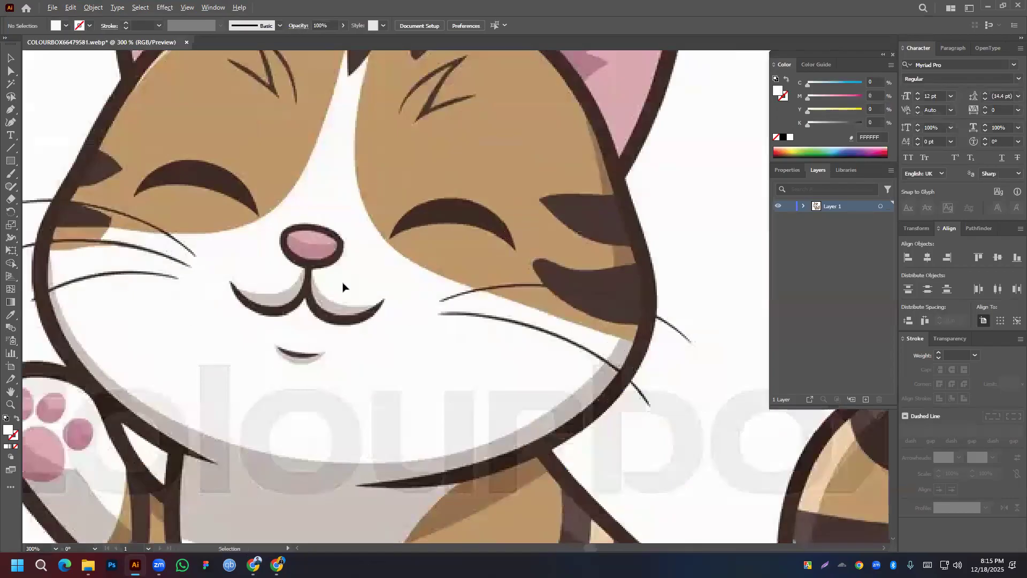
pyautogui.scroll(-3, 345, 289)
pyautogui.moveTo(321, 320); pyautogui.dragTo(379, 328)
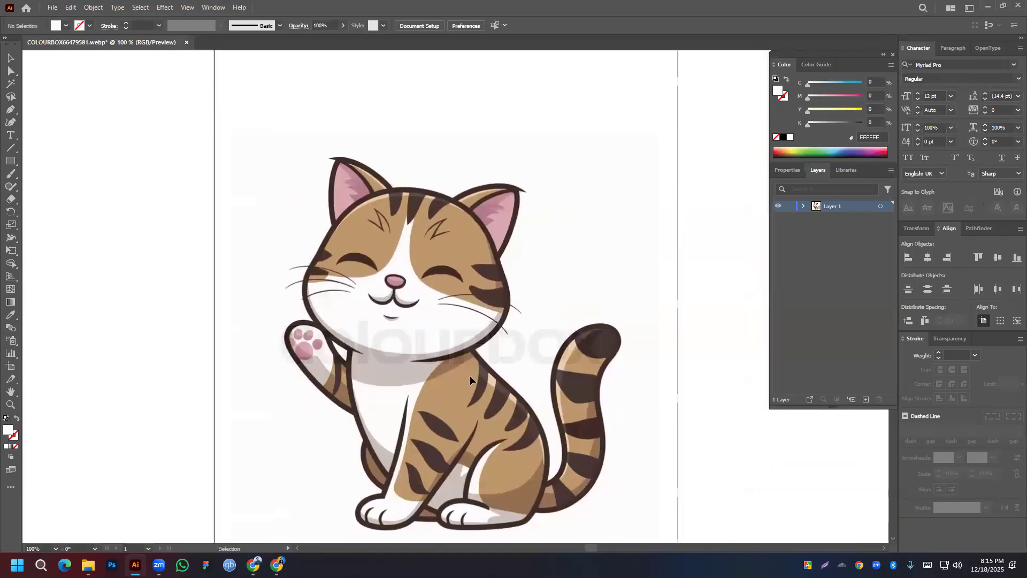
pyautogui.click(11, 109)
pyautogui.click(393, 190)
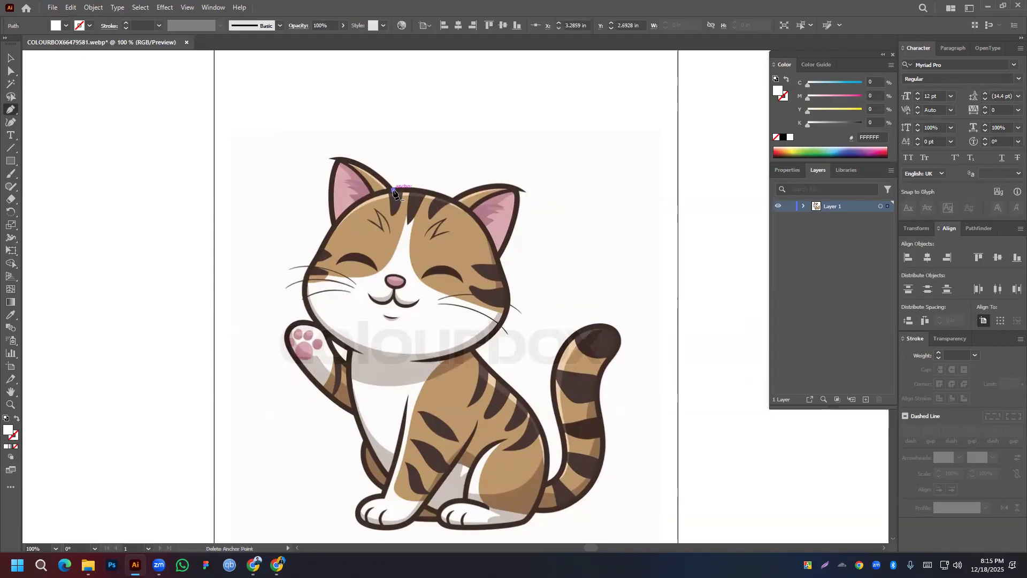
pyautogui.click(452, 200)
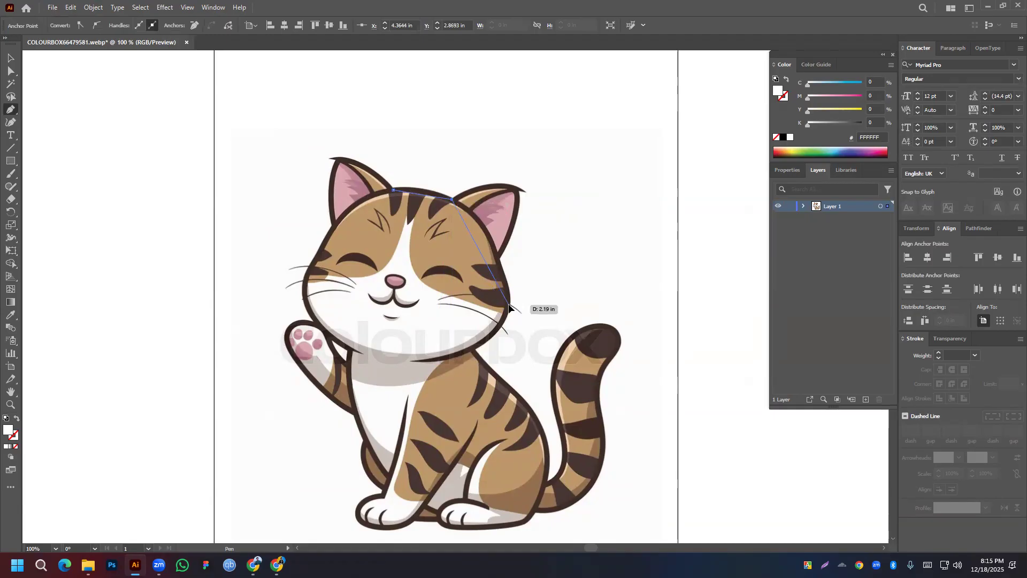
pyautogui.click(509, 306)
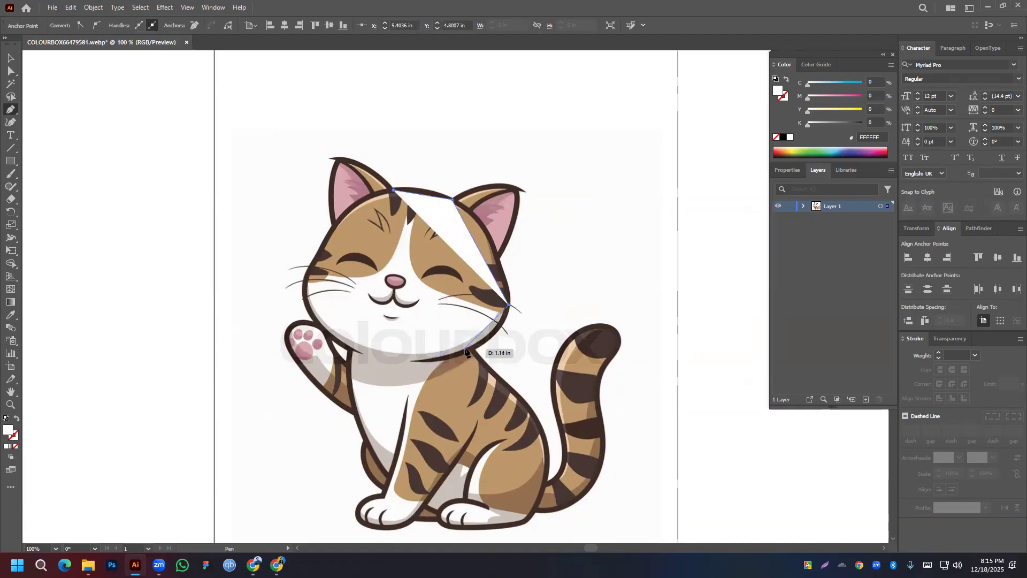
pyautogui.click(411, 362)
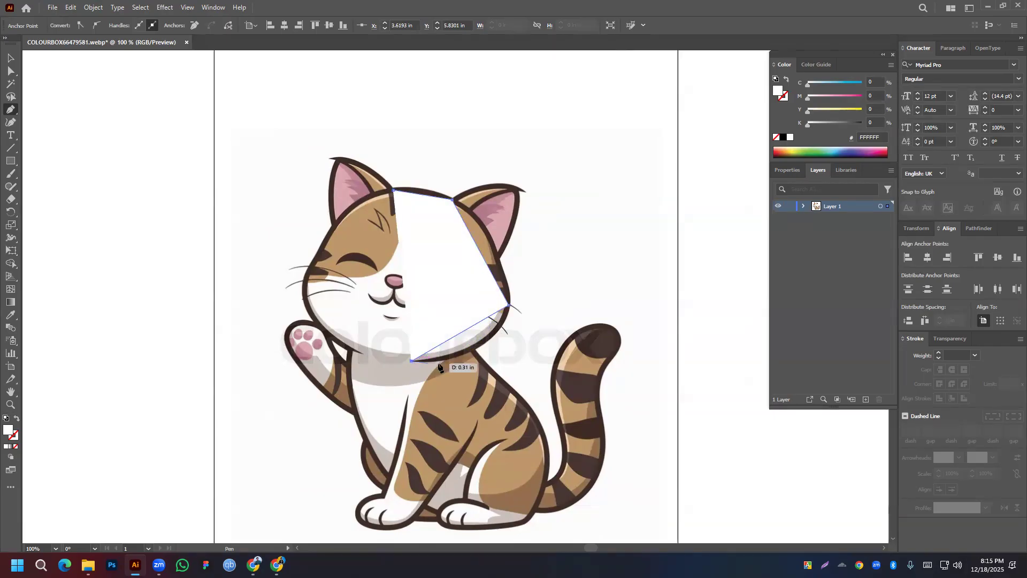
pyautogui.click(393, 191)
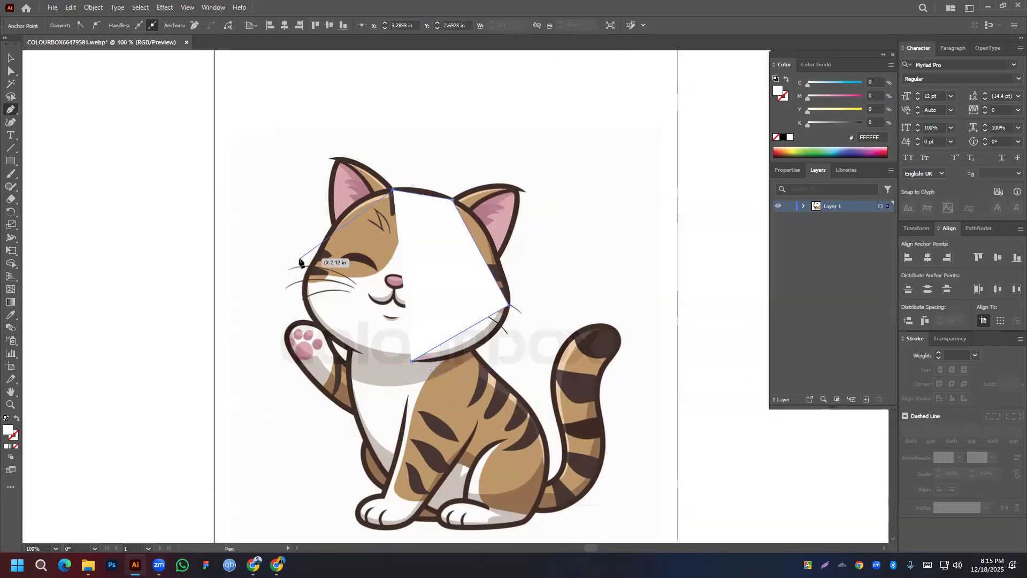
pyautogui.click(310, 313)
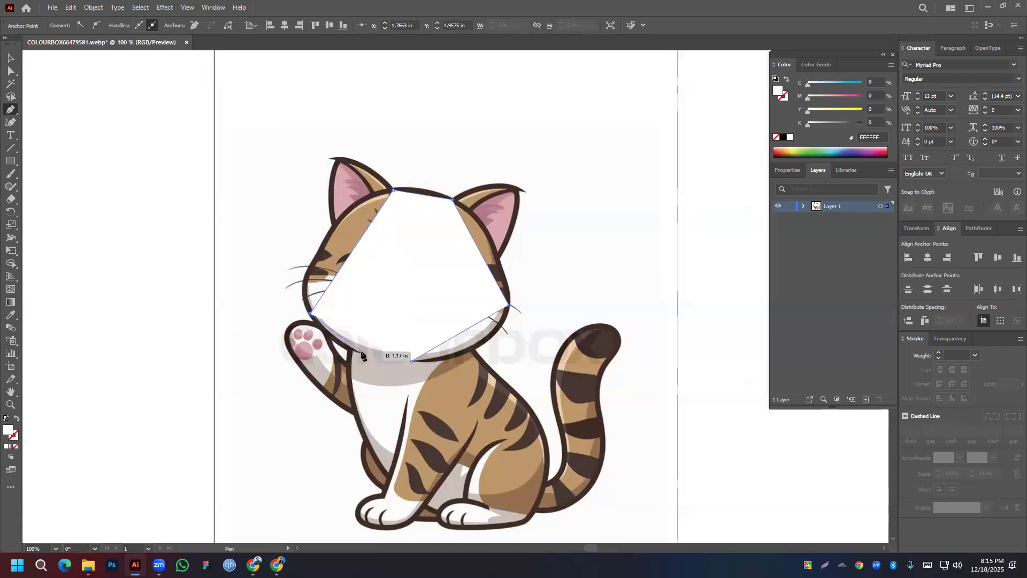
pyautogui.click(360, 353)
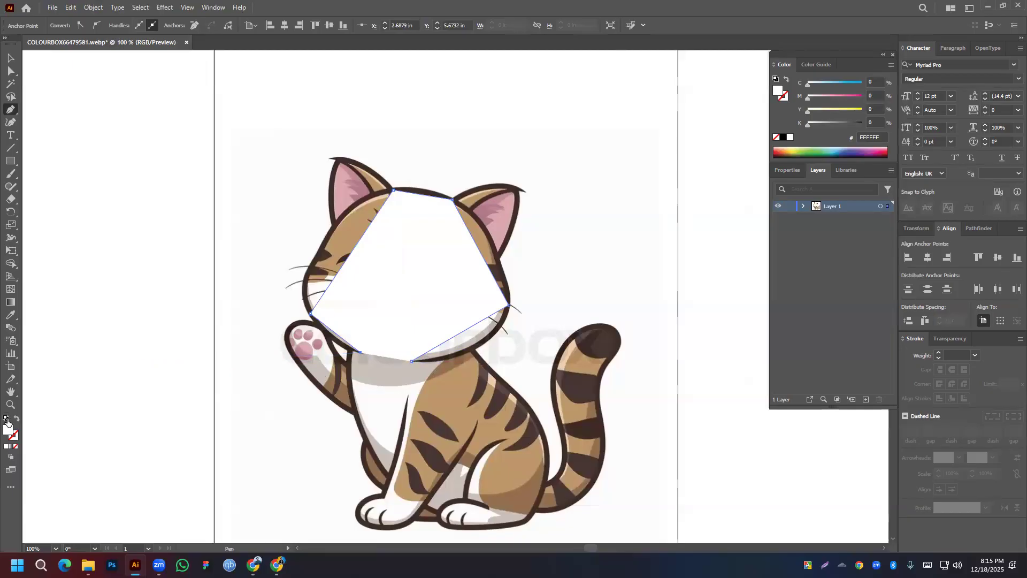
# Remove the fill from the head path and give it a bright red stroke
pyautogui.click(6, 419)
pyautogui.click(15, 447)
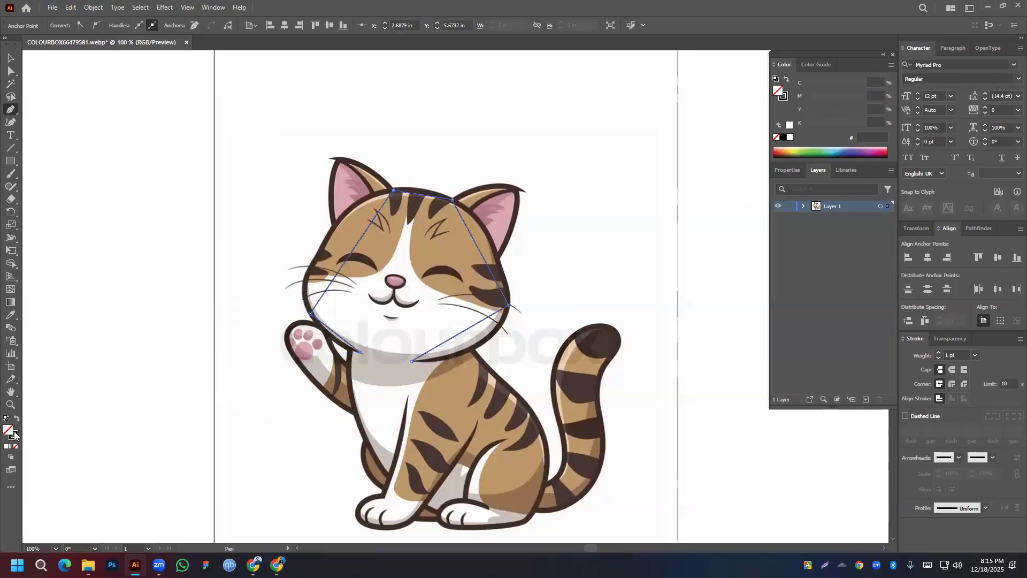
pyautogui.doubleClick(15, 437)
pyautogui.click(171, 275)
pyautogui.click(297, 267)
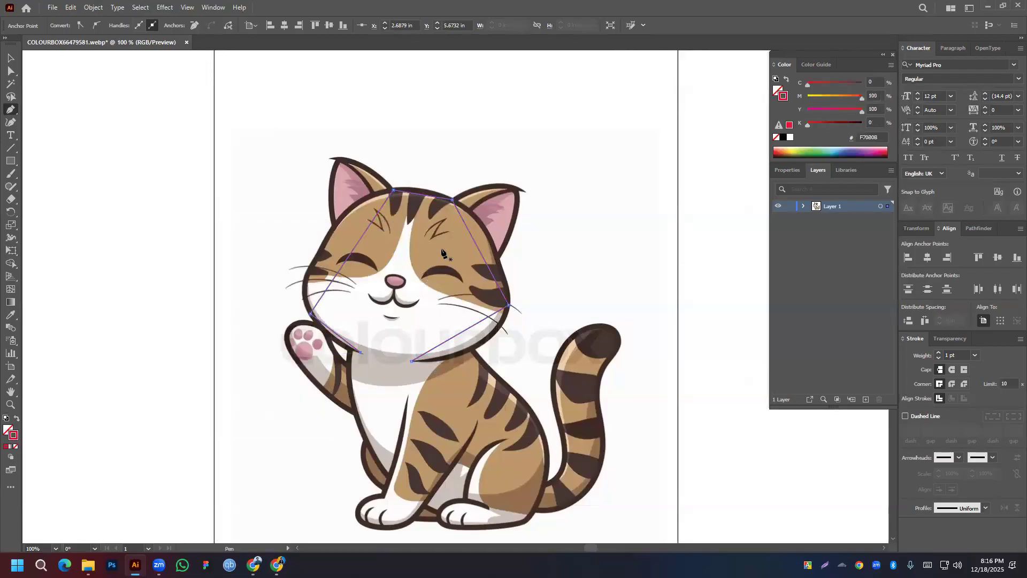
# Bend the head path with the Curvature tool to follow the crown and the base of the right-hand ear
pyautogui.click(9, 123)
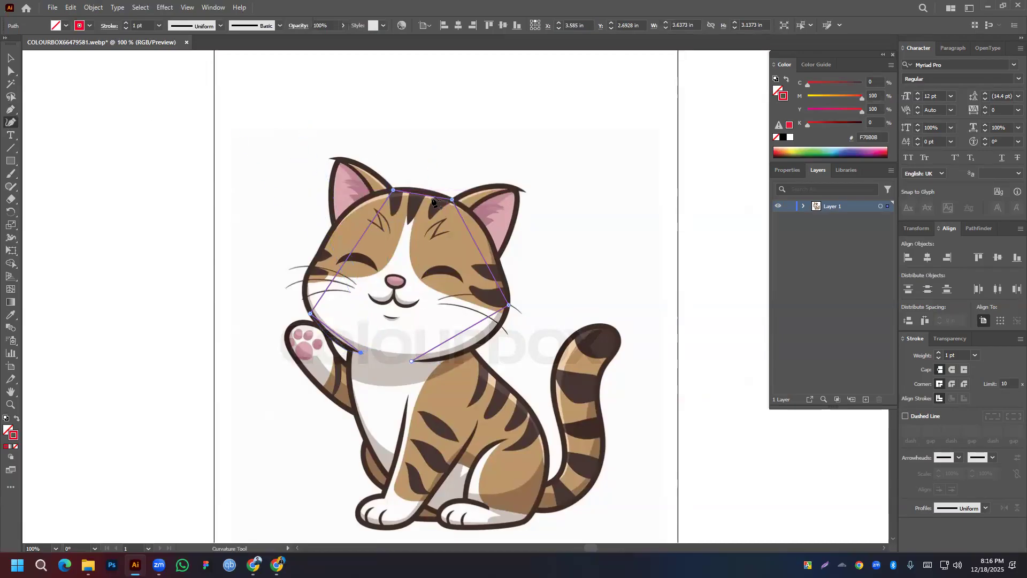
pyautogui.scroll(5, 431, 199)
pyautogui.scroll(-1, 431, 199)
pyautogui.moveTo(415, 197); pyautogui.dragTo(413, 182)
pyautogui.moveTo(601, 365); pyautogui.dragTo(647, 314)
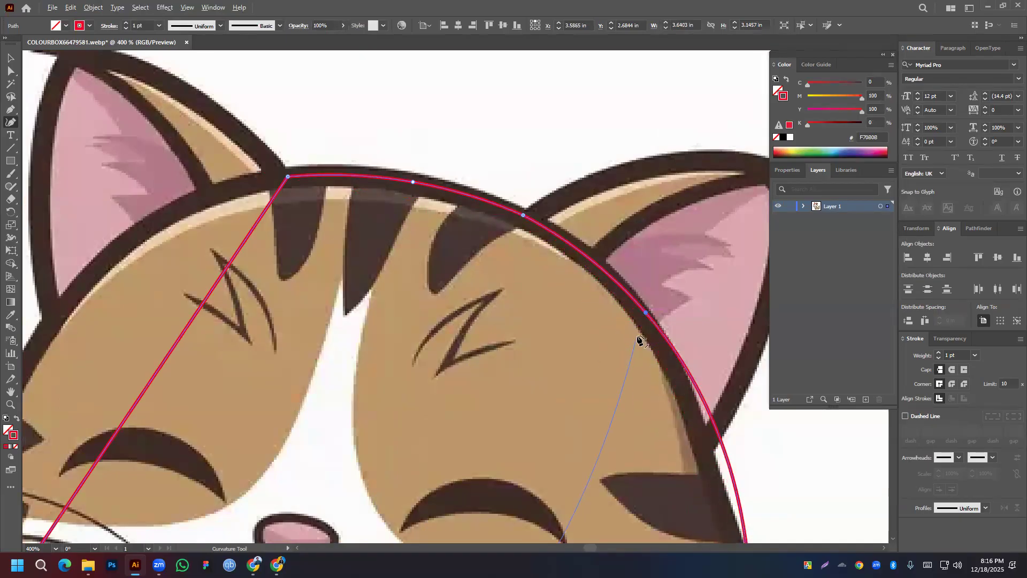
# Add and adjust curvature points from the right-hand ear down to the cheek so the path follows the dark outline
pyautogui.scroll(-3, 636, 339)
pyautogui.moveTo(666, 399); pyautogui.dragTo(590, 329)
pyautogui.scroll(2, 609, 355)
pyautogui.click(614, 410)
pyautogui.moveTo(615, 411); pyautogui.dragTo(619, 408)
pyautogui.moveTo(575, 287); pyautogui.dragTo(583, 286)
pyautogui.moveTo(591, 331); pyautogui.dragTo(597, 345)
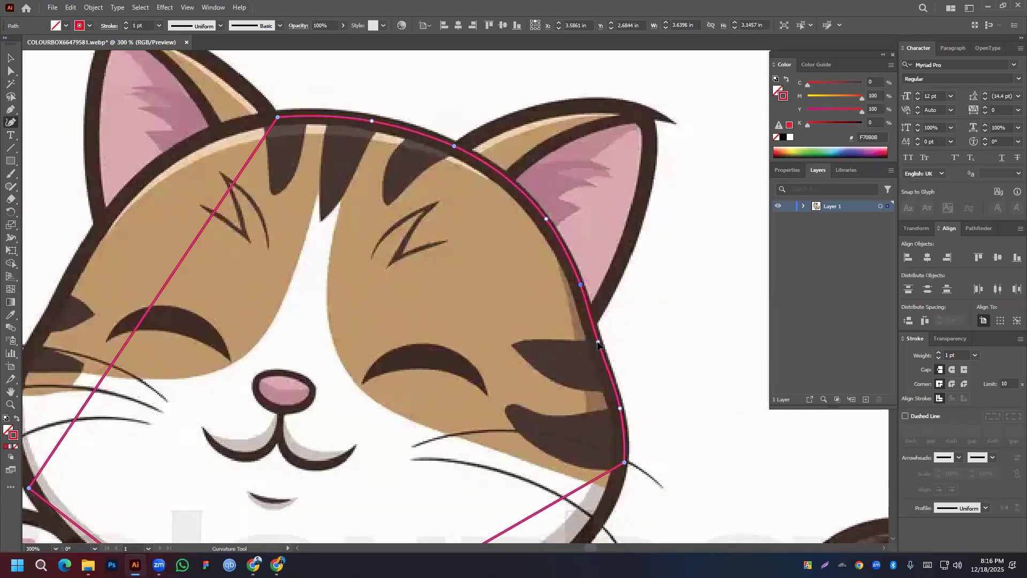
# Curve the path along the left side of the head with added points from ear to cheek, adjusting them onto the dark outline
pyautogui.moveTo(374, 309); pyautogui.dragTo(669, 406)
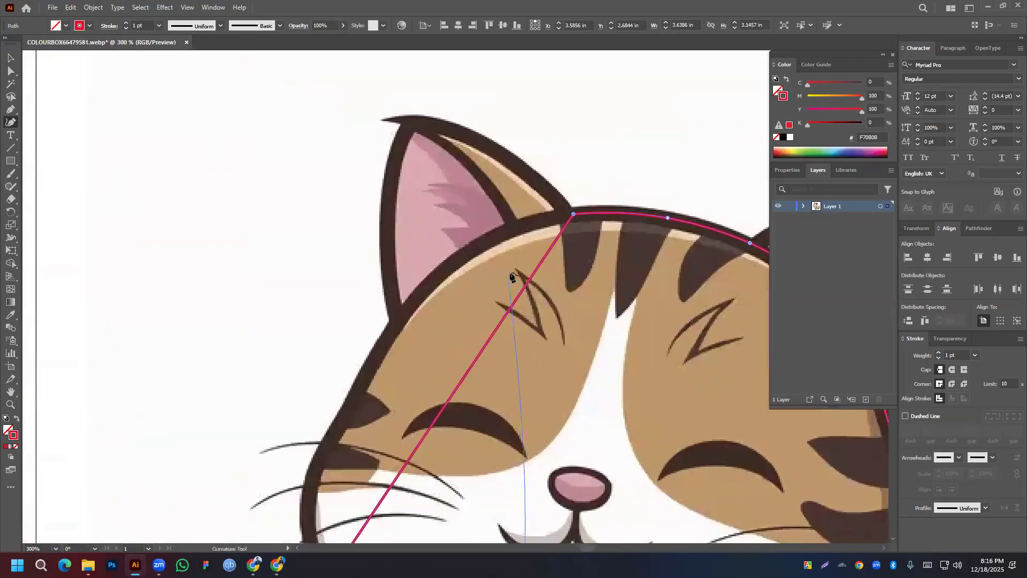
pyautogui.click(432, 284)
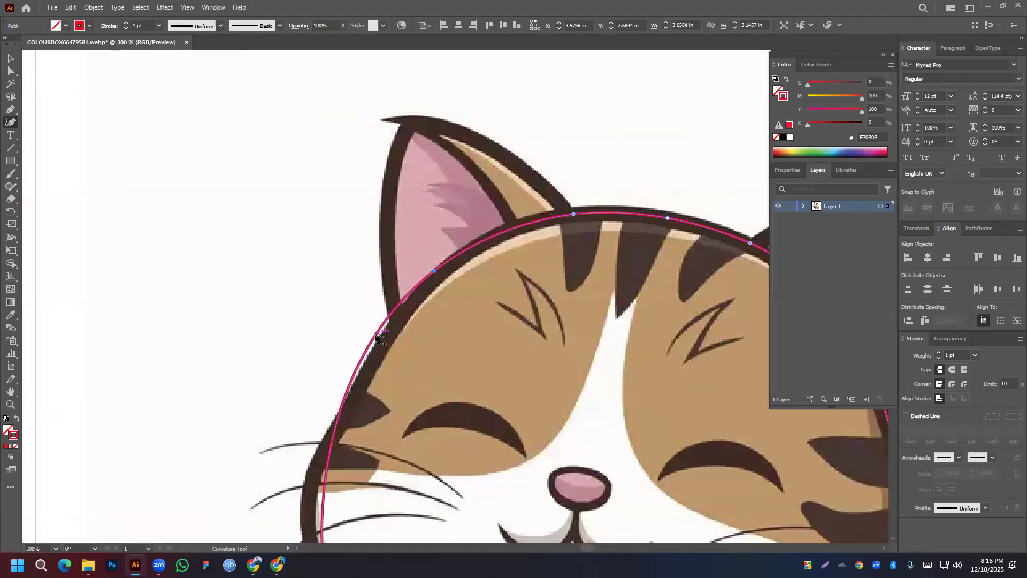
pyautogui.click(386, 348)
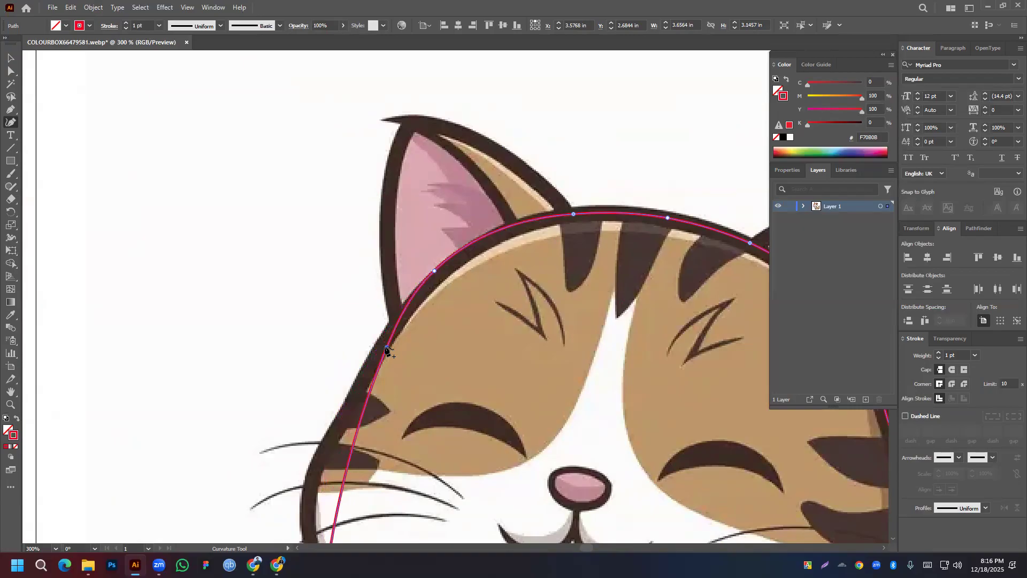
pyautogui.scroll(-3, 385, 355)
pyautogui.moveTo(335, 419); pyautogui.dragTo(308, 412)
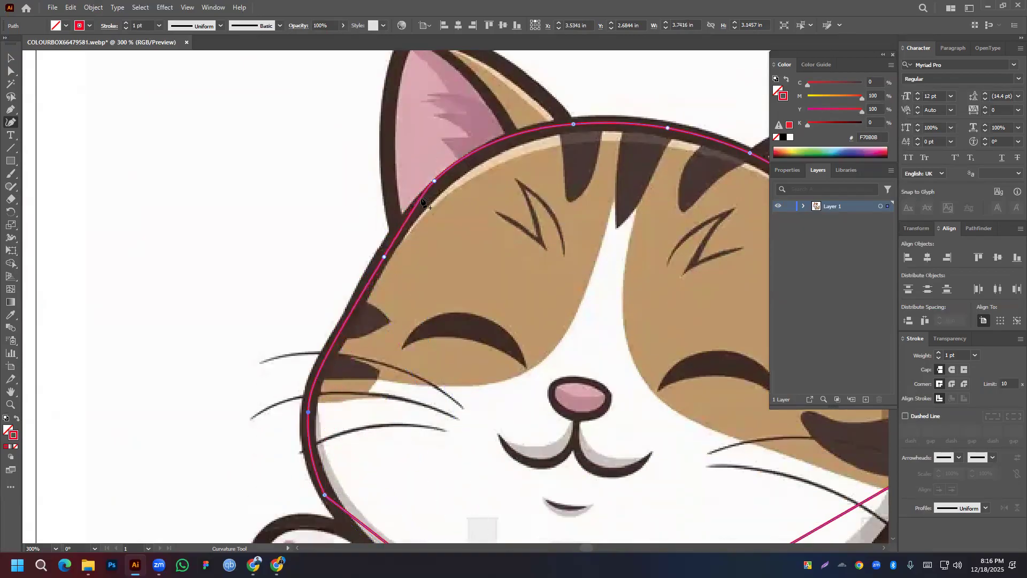
pyautogui.moveTo(435, 181); pyautogui.dragTo(437, 185)
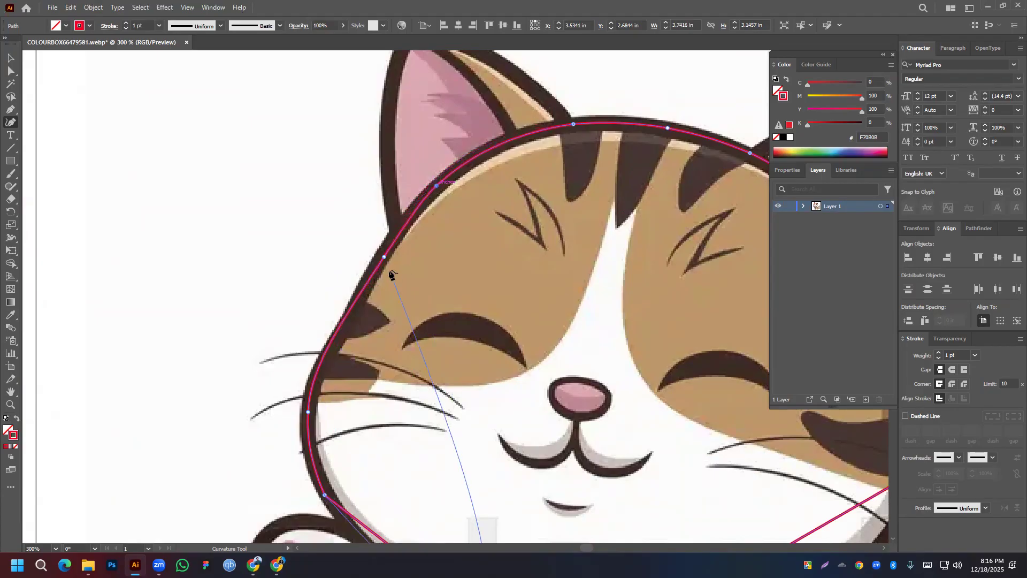
pyautogui.moveTo(383, 258); pyautogui.dragTo(381, 254)
pyautogui.moveTo(340, 326); pyautogui.dragTo(345, 325)
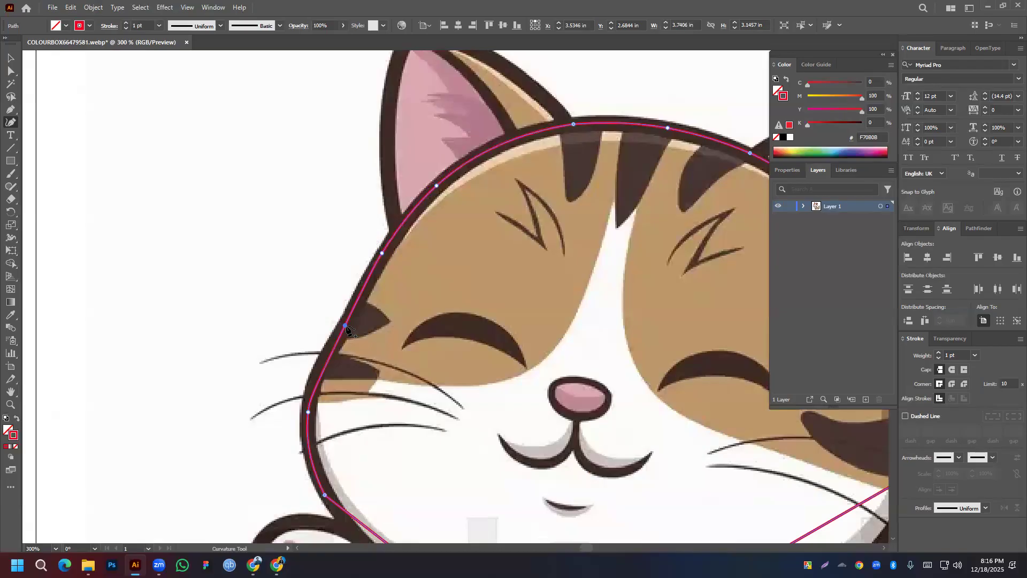
# Add and adjust curvature points along the head path's left cheek and lower-left jaw so it follows the dark outline
pyautogui.click(319, 376)
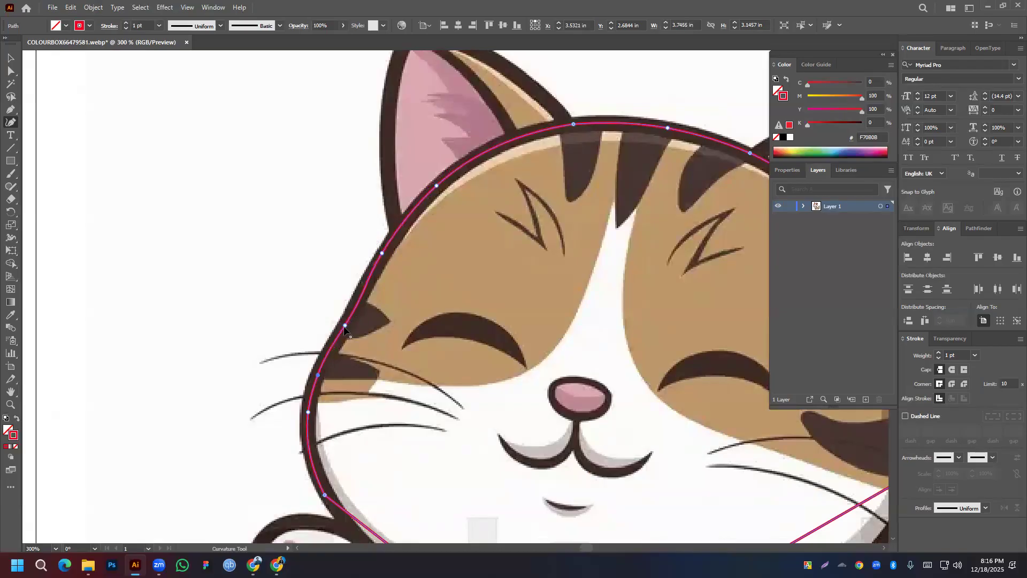
pyautogui.moveTo(342, 325); pyautogui.dragTo(340, 328)
pyautogui.scroll(-4, 397, 277)
pyautogui.scroll(4, 409, 353)
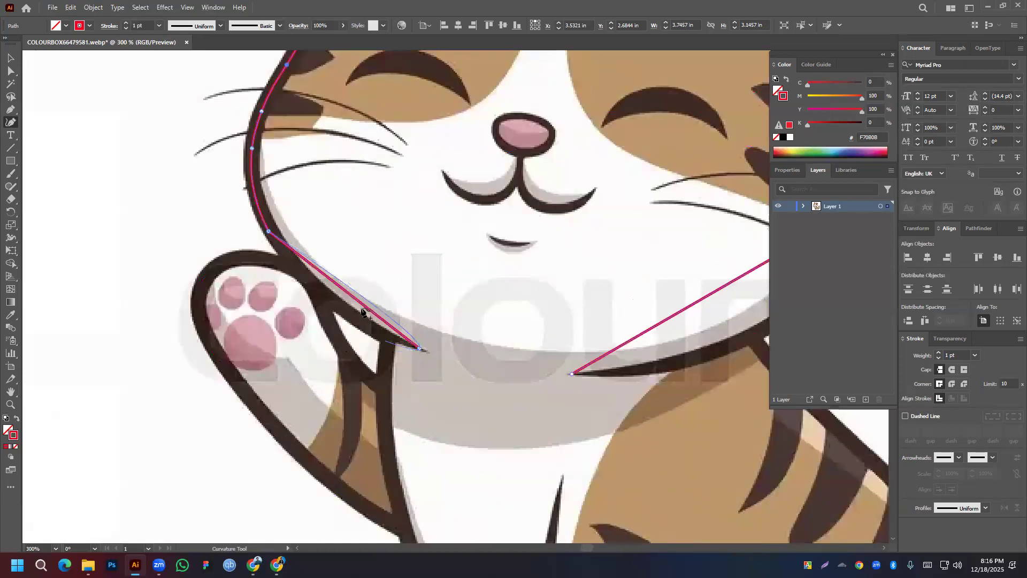
pyautogui.click(342, 305)
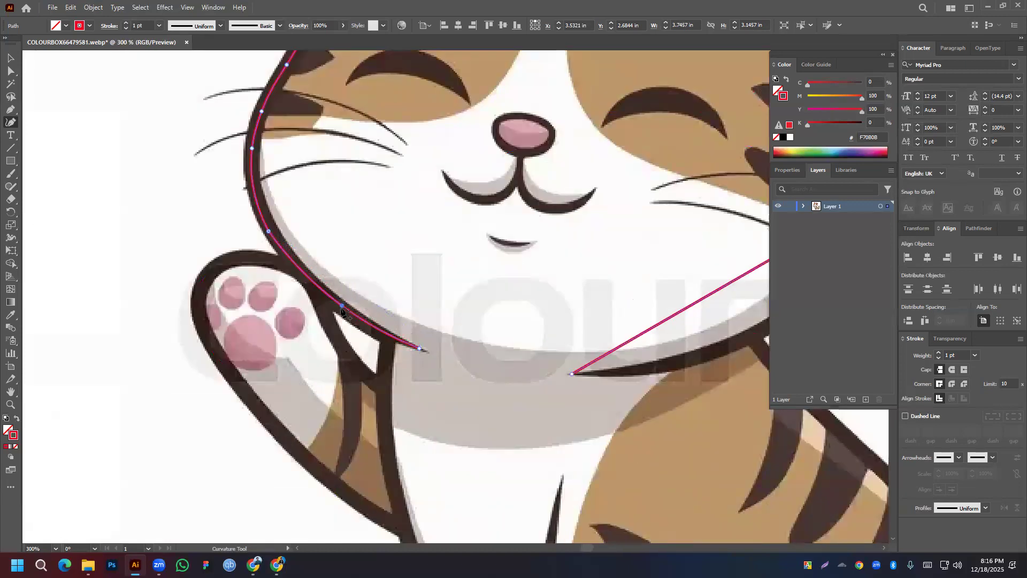
# Bend the head path along the lower-right jaw and shift the right cheek point onto the dark outline
pyautogui.moveTo(699, 300); pyautogui.dragTo(726, 348)
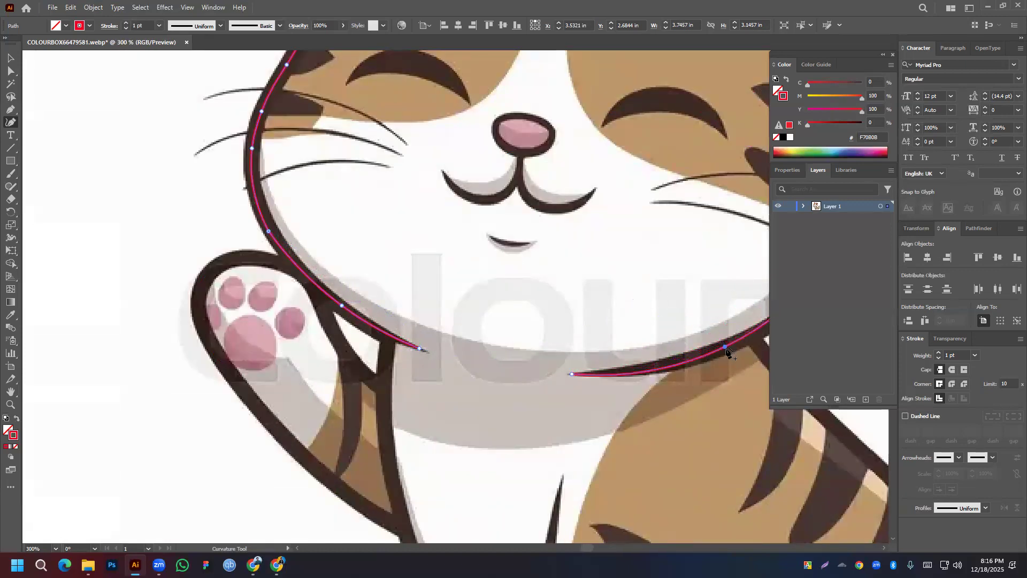
pyautogui.scroll(-4, 727, 351)
pyautogui.scroll(4, 450, 246)
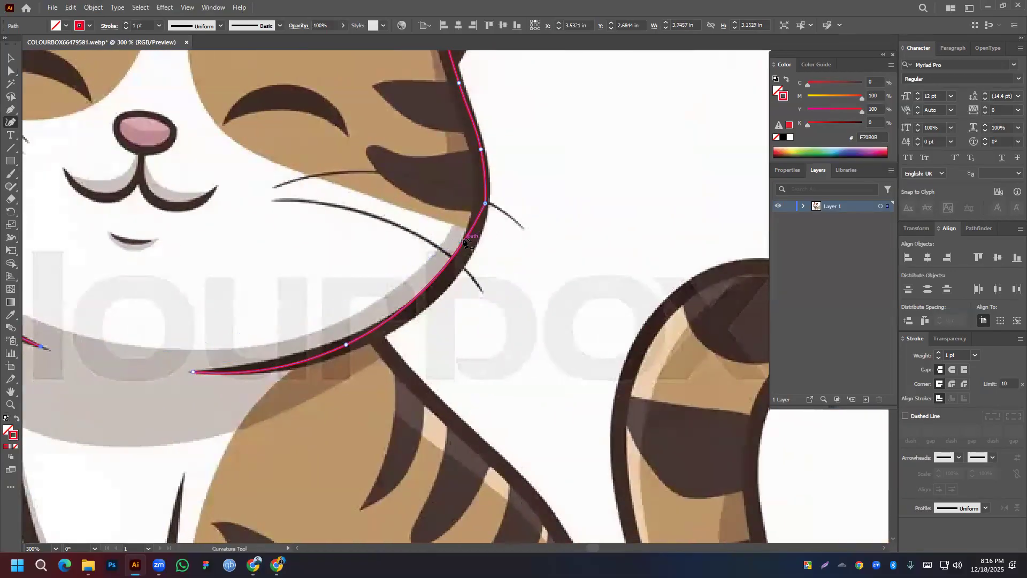
pyautogui.moveTo(485, 204); pyautogui.dragTo(458, 272)
pyautogui.scroll(-5, 458, 270)
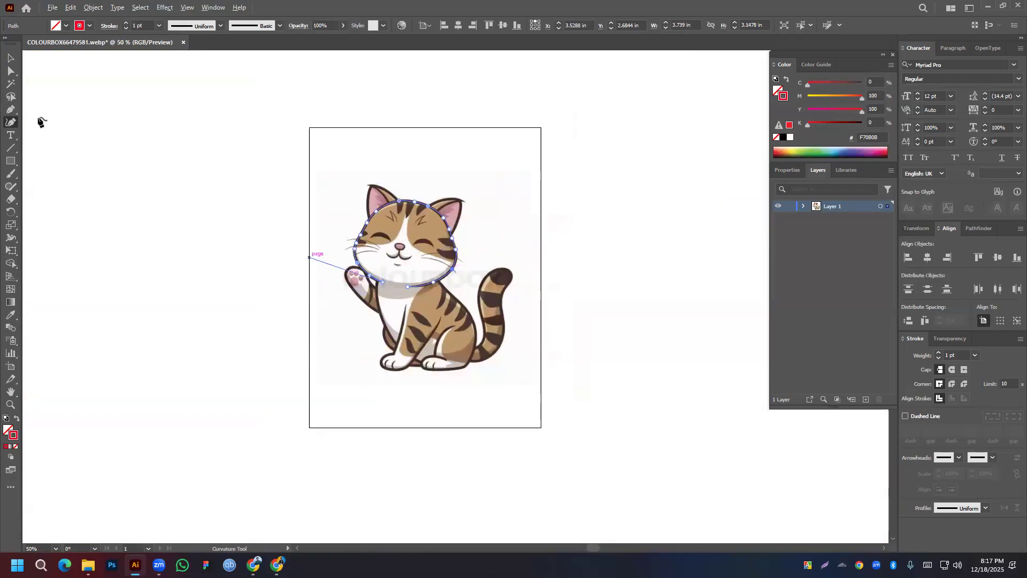
# Round the head path's cheek points with live corners, about 0.98 in on the right and 0.86 in on the left, and deselect it
pyautogui.click(11, 71)
pyautogui.scroll(2, 503, 273)
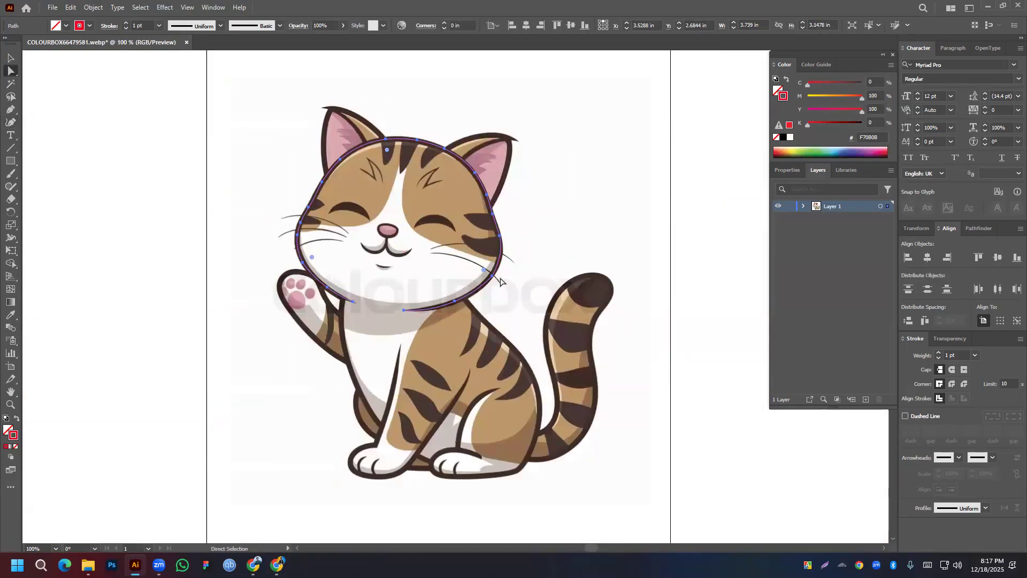
pyautogui.moveTo(468, 268); pyautogui.dragTo(306, 164)
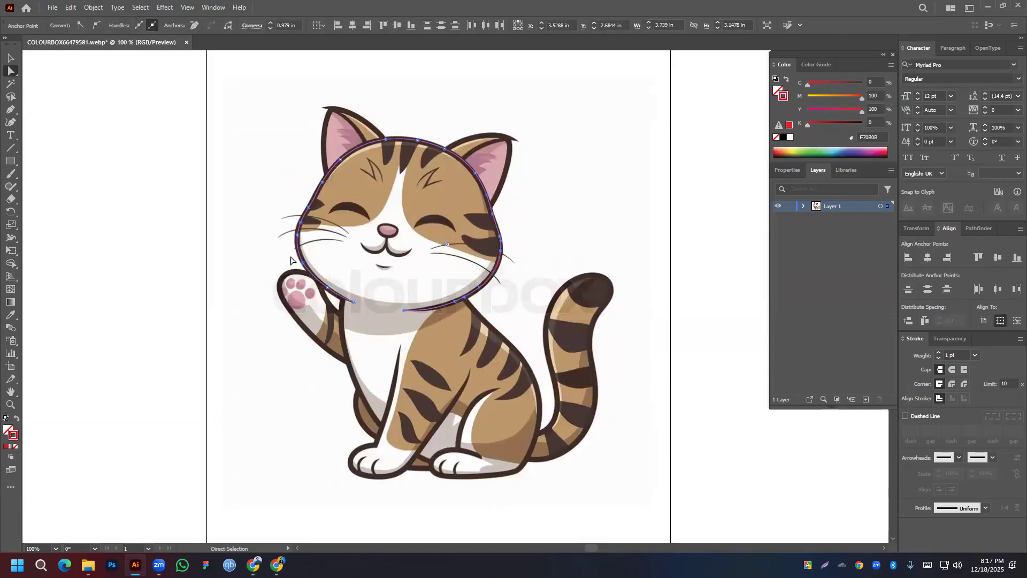
pyautogui.click(315, 265)
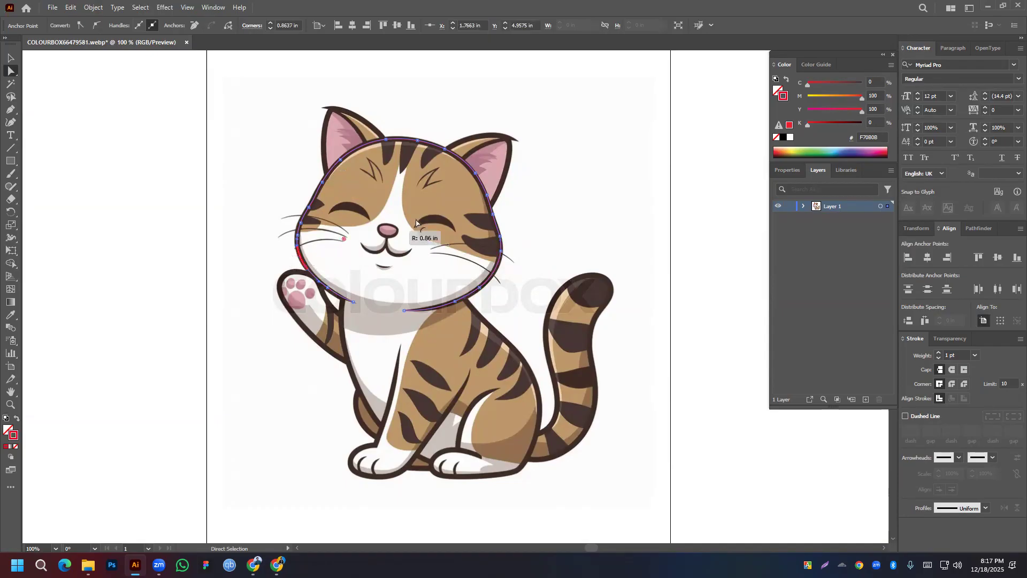
pyautogui.click(276, 196)
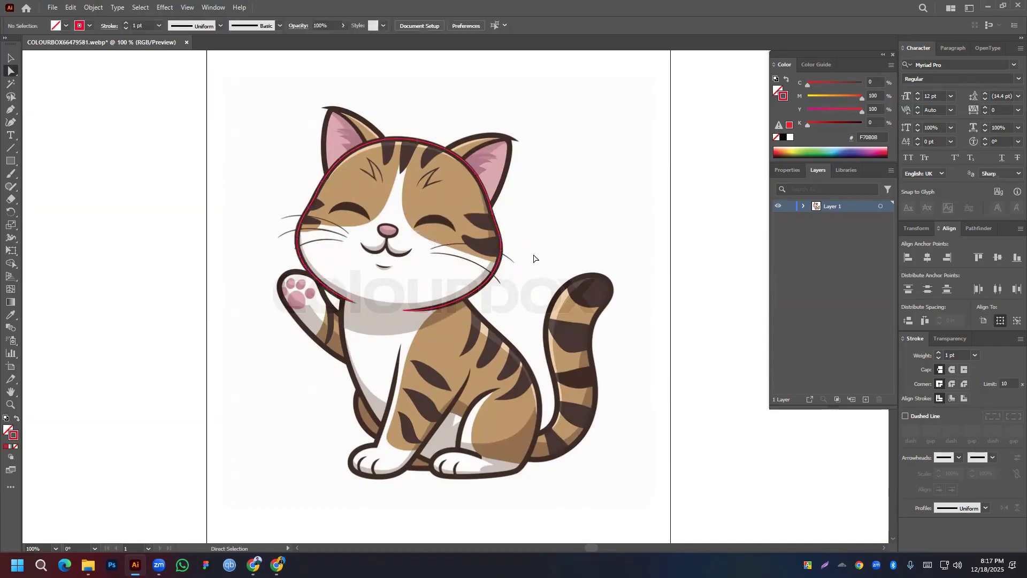
# Start a body path with the Pen tool from inside the right jaw, down the back to the heel of the hind paw
pyautogui.click(11, 58)
pyautogui.click(10, 109)
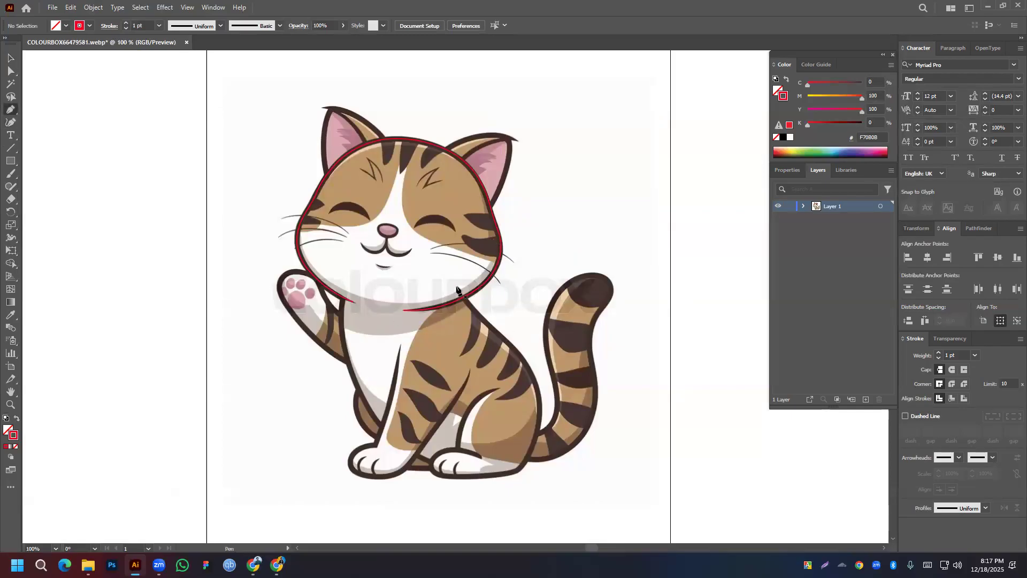
pyautogui.keyDown('ctrl'); pyautogui.click(457, 287); pyautogui.keyUp('ctrl')
pyautogui.moveTo(456, 287); pyautogui.dragTo(503, 343)
pyautogui.click(502, 338)
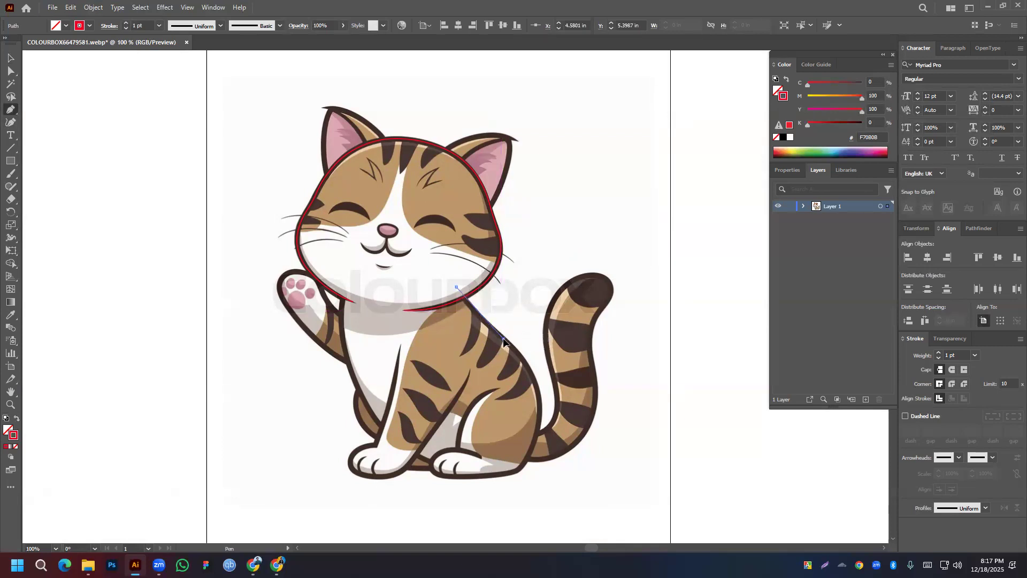
pyautogui.moveTo(601, 420); pyautogui.dragTo(632, 321)
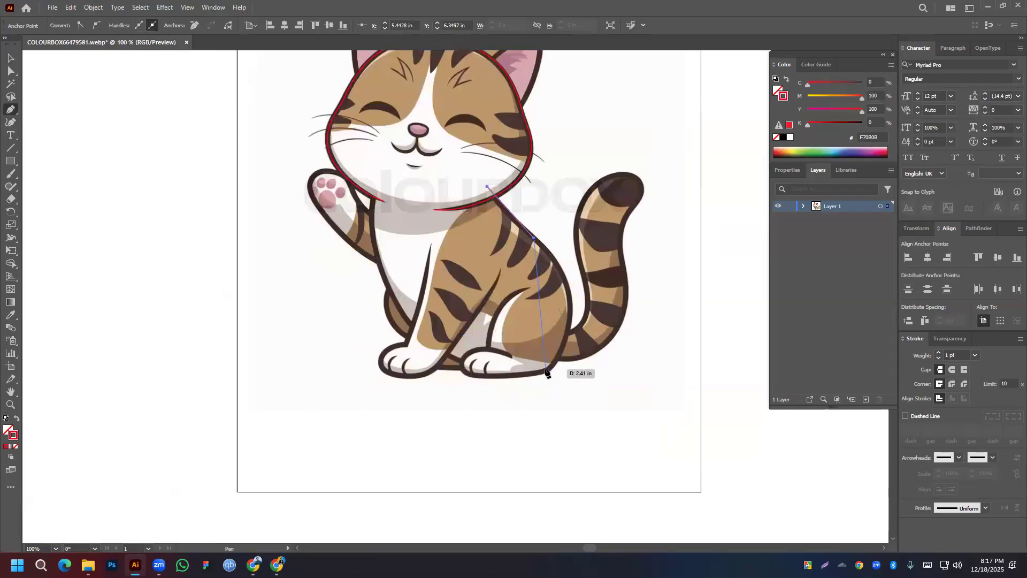
pyautogui.click(549, 369)
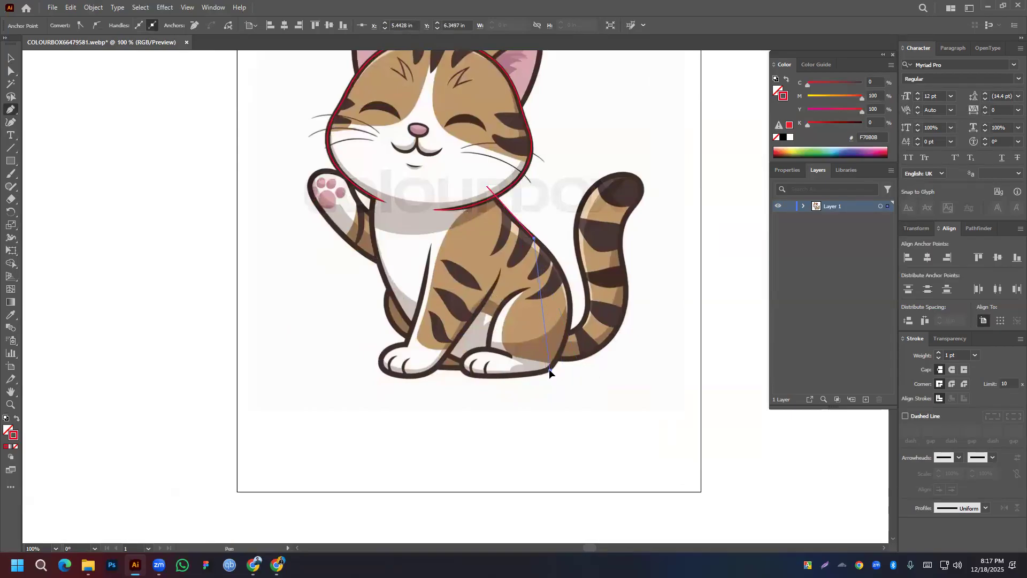
# Extend the body path with straight segments past the hind and front paws and up the chest to the left jaw
pyautogui.click(469, 375)
pyautogui.click(447, 352)
pyautogui.click(392, 375)
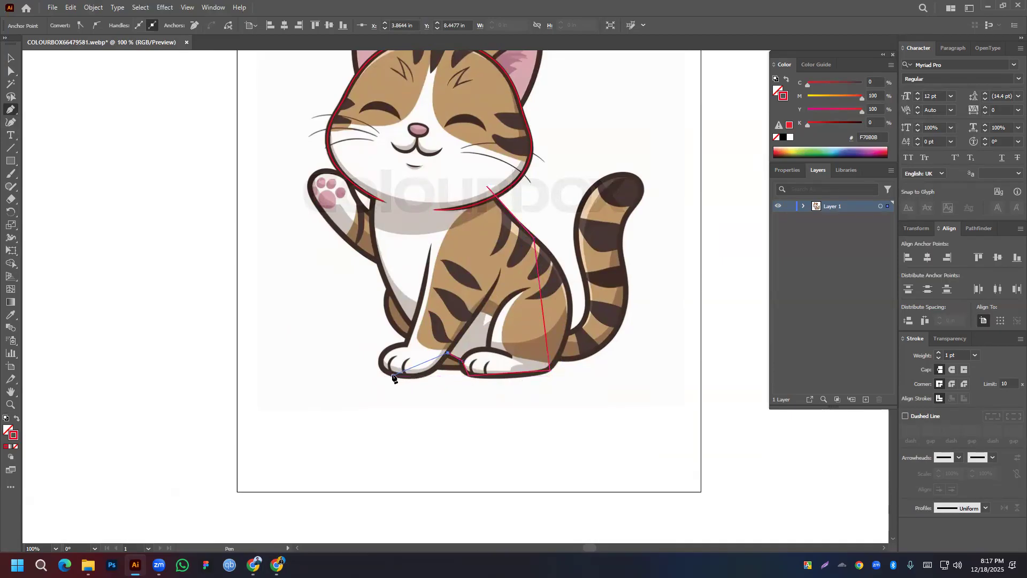
pyautogui.click(405, 345)
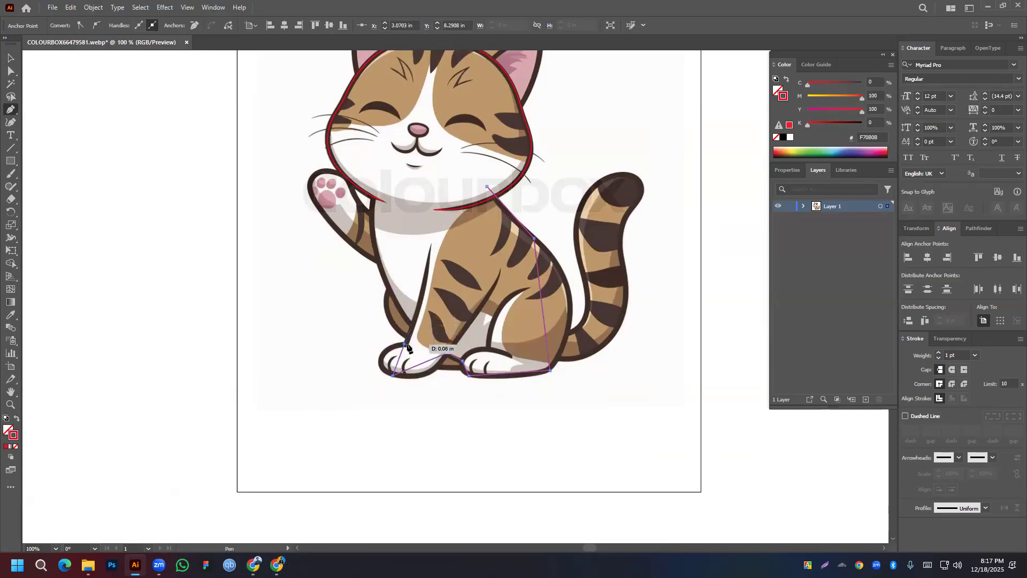
pyautogui.click(388, 290)
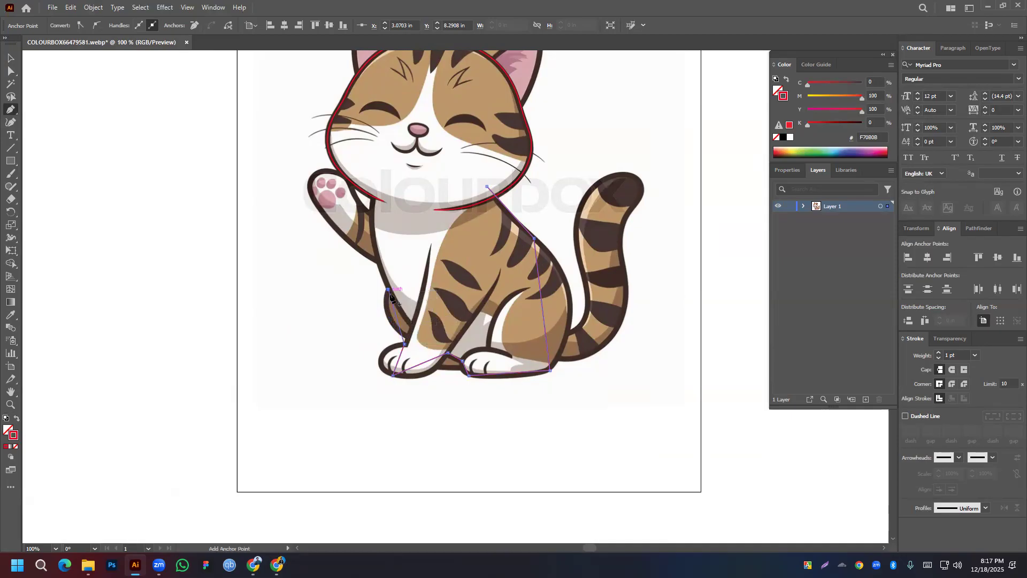
pyautogui.click(371, 187)
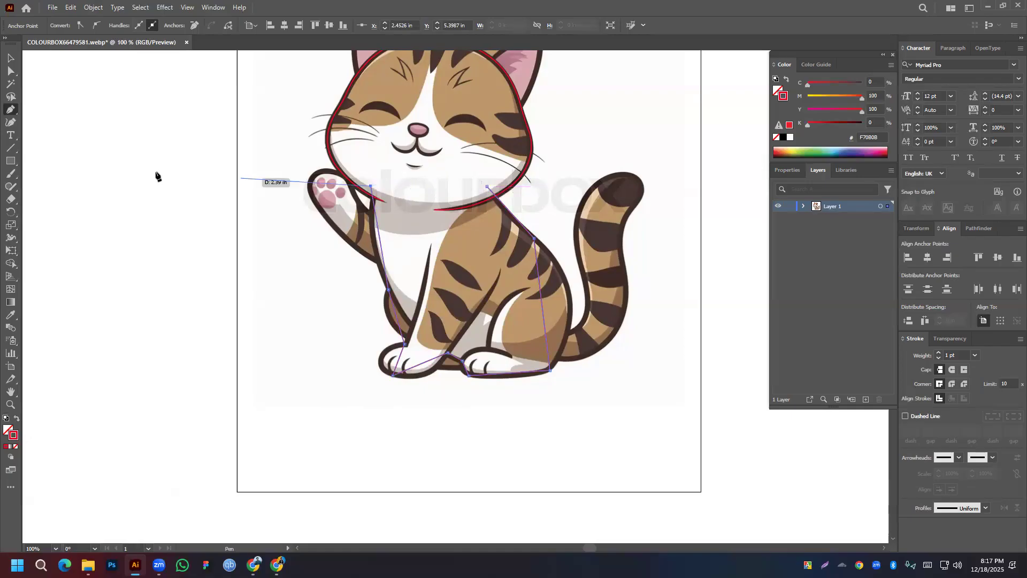
# Curve the body path around the front paw's toes and top with the Curvature tool, shaping the notch above the paw
pyautogui.click(11, 121)
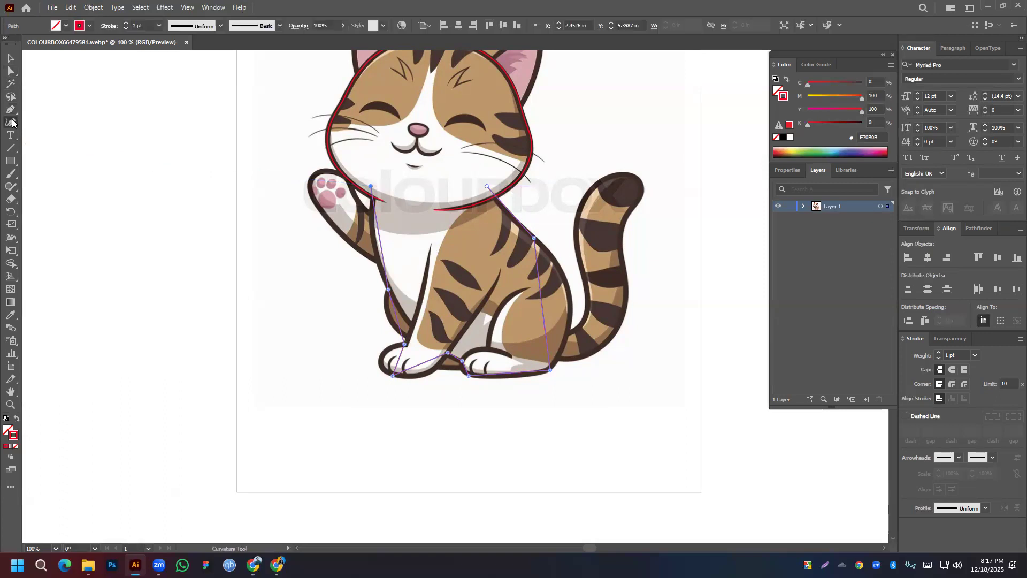
pyautogui.scroll(4, 402, 323)
pyautogui.scroll(-3, 409, 417)
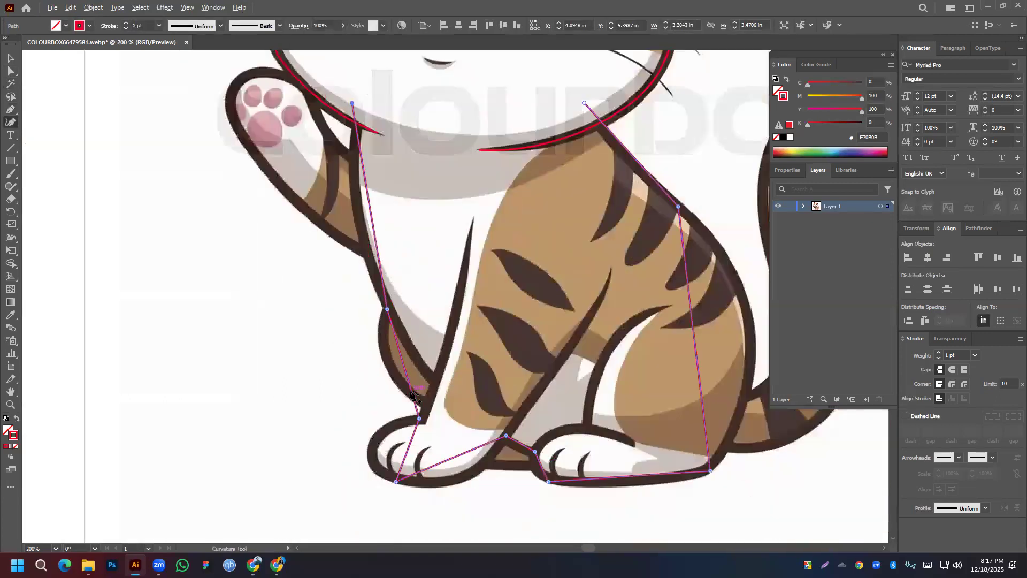
pyautogui.scroll(2, 415, 418)
pyautogui.scroll(-3, 415, 417)
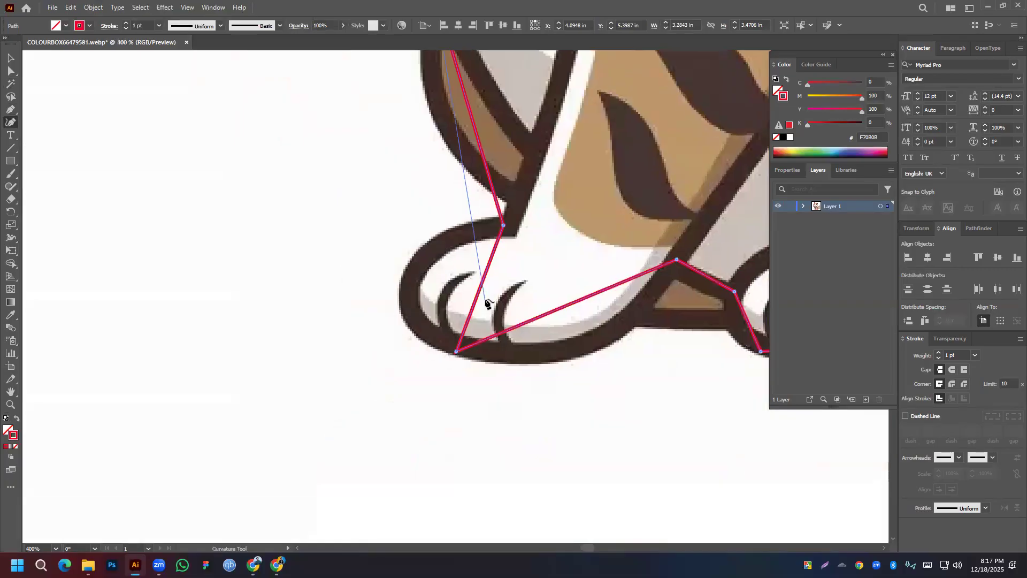
pyautogui.click(425, 279)
pyautogui.moveTo(425, 280); pyautogui.dragTo(414, 280)
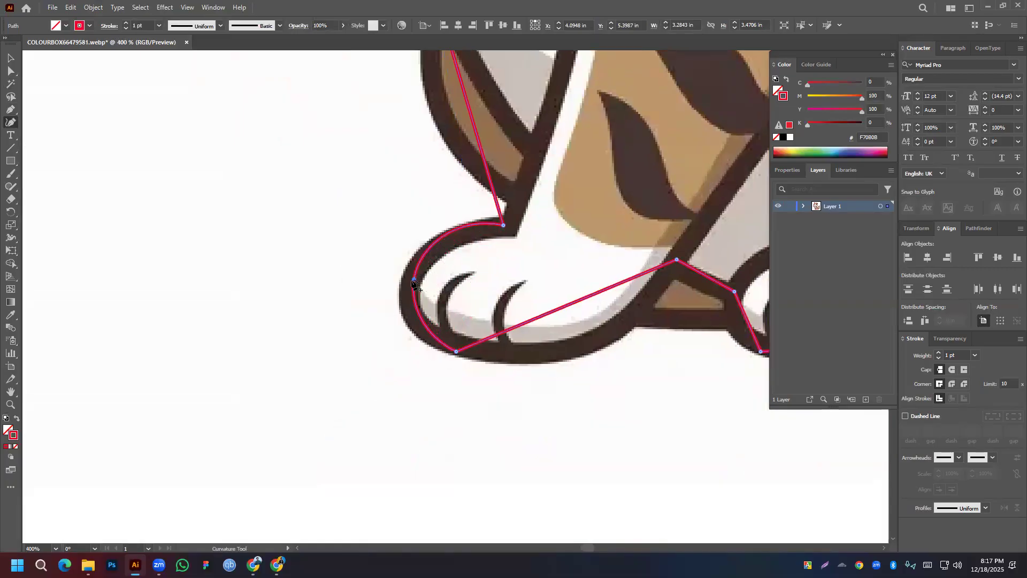
pyautogui.moveTo(468, 227); pyautogui.dragTo(500, 191)
pyautogui.click(463, 234)
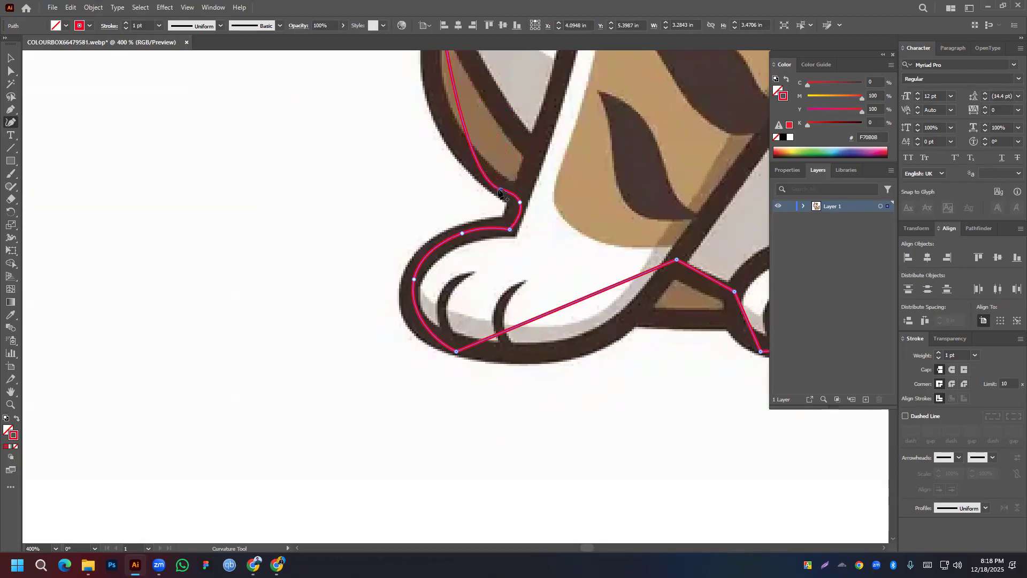
# Curve the body path along the far hind leg and chest, moving its end point under the left jaw onto the outline
pyautogui.moveTo(483, 106); pyautogui.dragTo(464, 206)
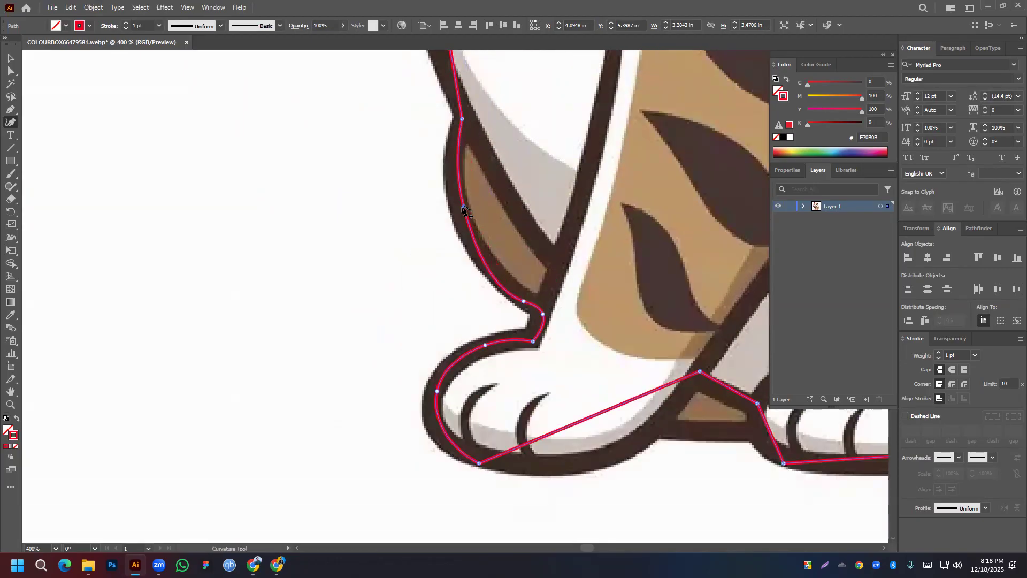
pyautogui.moveTo(524, 301); pyautogui.dragTo(509, 286)
pyautogui.moveTo(465, 128); pyautogui.dragTo(488, 216)
pyautogui.moveTo(511, 94); pyautogui.dragTo(475, 317)
pyautogui.moveTo(482, 194); pyautogui.dragTo(452, 391)
pyautogui.moveTo(405, 239); pyautogui.dragTo(417, 240)
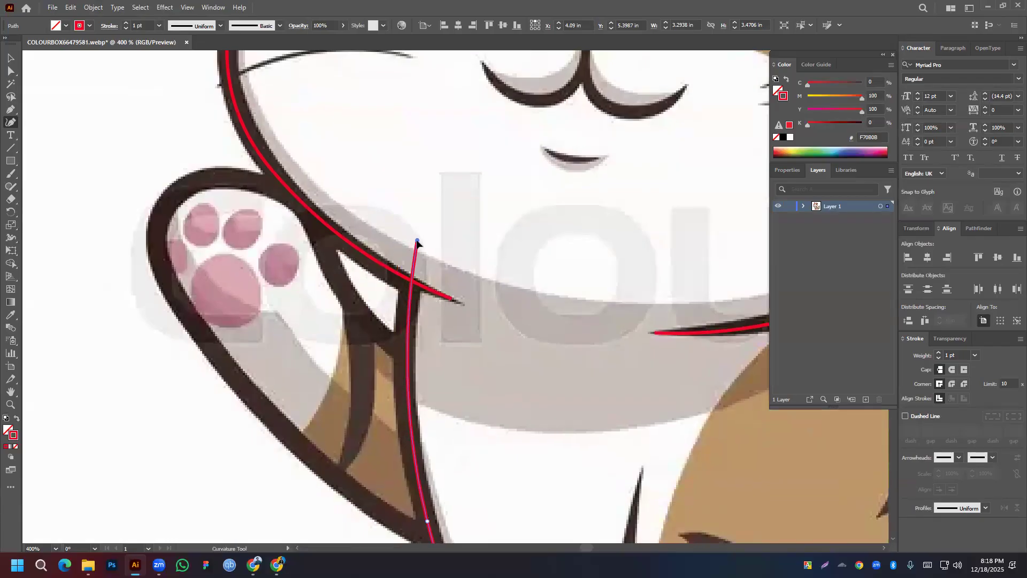
# Curve the body path under the front paw and adjust its toe points onto the dark outline
pyautogui.scroll(-1, 481, 407)
pyautogui.scroll(-2, 492, 405)
pyautogui.moveTo(476, 373); pyautogui.dragTo(410, 181)
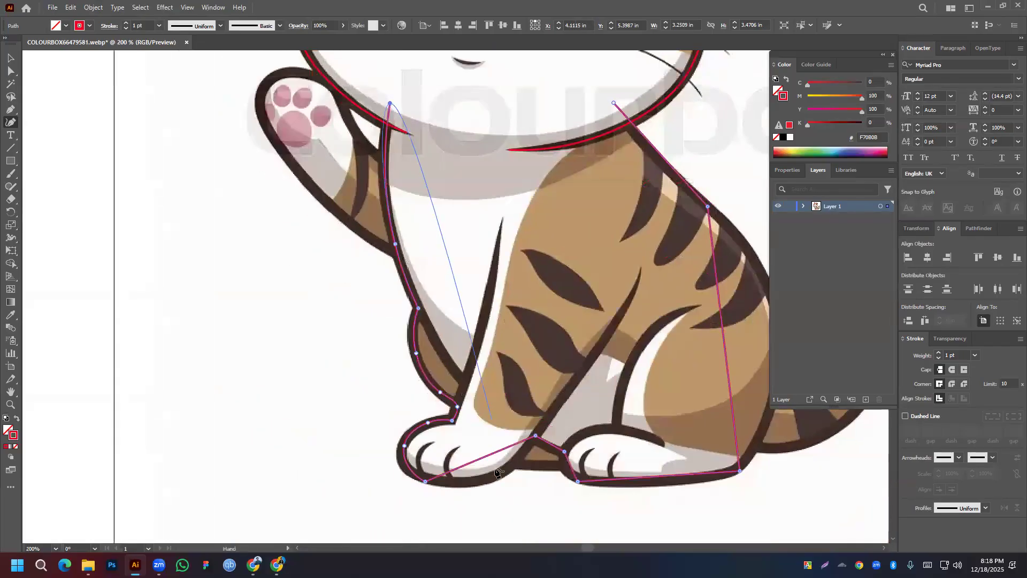
pyautogui.moveTo(515, 429); pyautogui.dragTo(464, 330)
pyautogui.scroll(2, 410, 368)
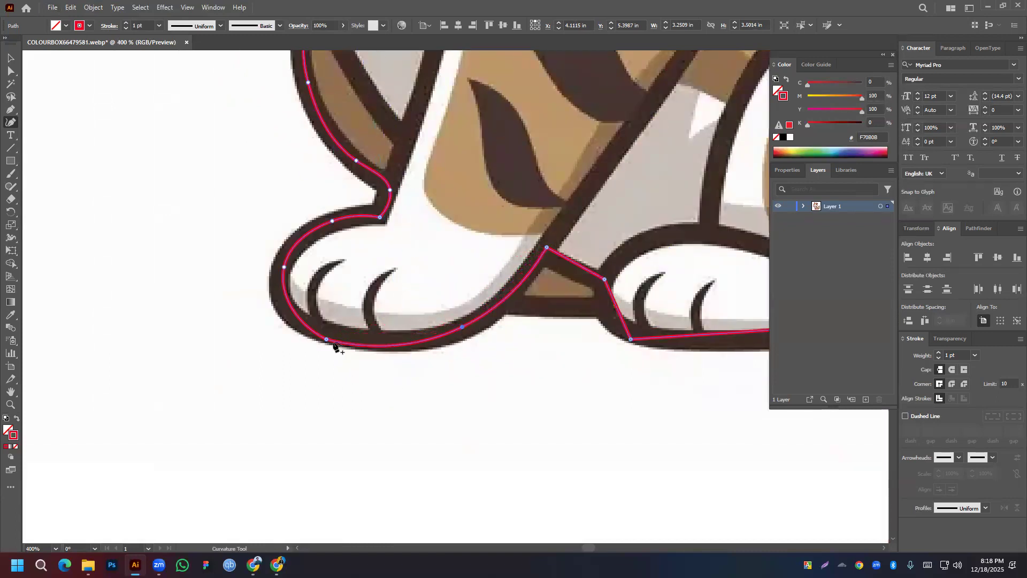
pyautogui.moveTo(325, 339)
pyautogui.mouseDown()
pyautogui.moveTo(317, 335)
pyautogui.moveTo(326, 336)
pyautogui.mouseUp()
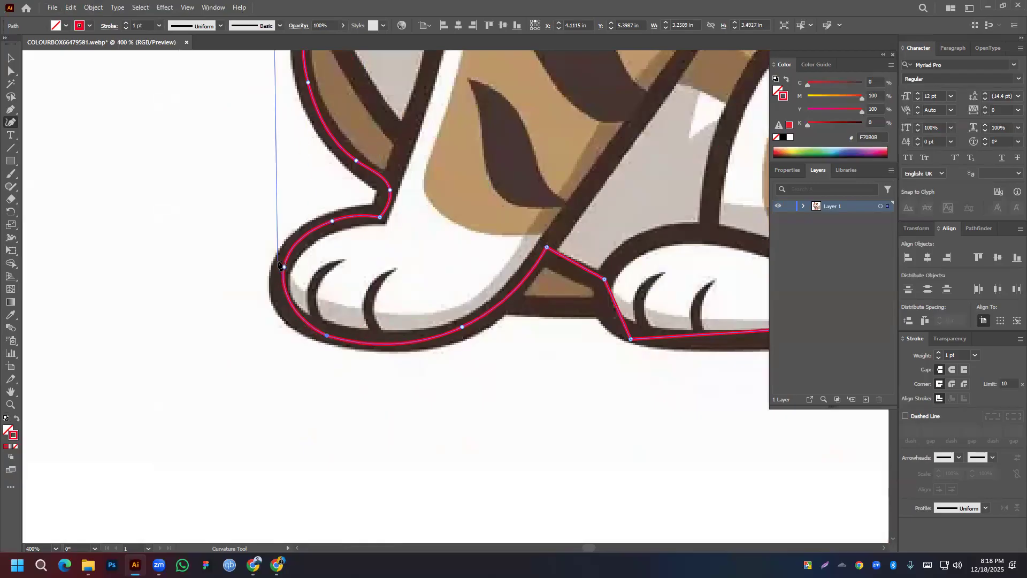
pyautogui.moveTo(284, 267); pyautogui.dragTo(276, 274)
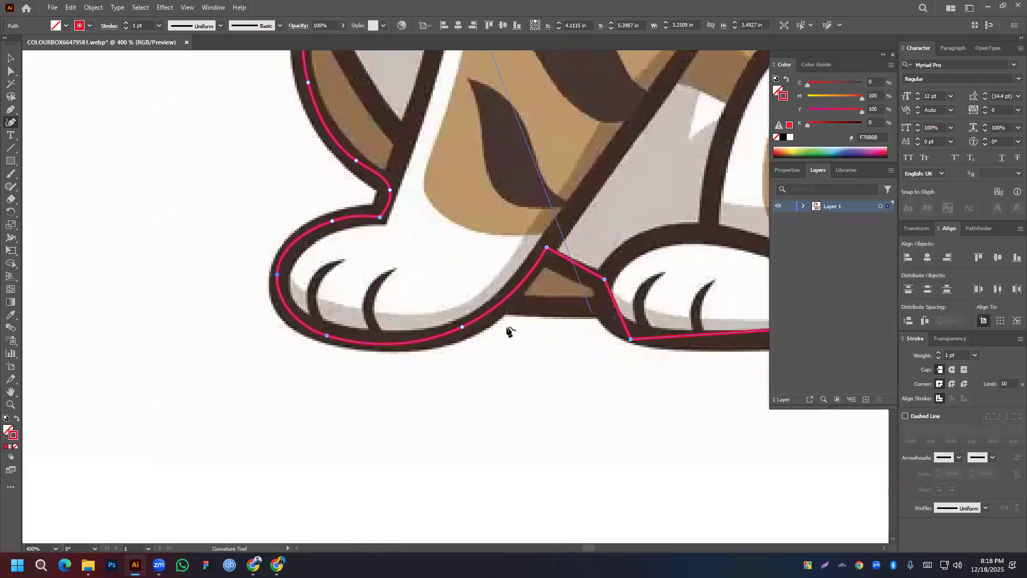
# Bend the body path around the front and underside of the hind paw with added curvature points
pyautogui.scroll(-2, 546, 268)
pyautogui.moveTo(630, 327); pyautogui.dragTo(483, 357)
pyautogui.scroll(4, 463, 282)
pyautogui.scroll(-3, 455, 273)
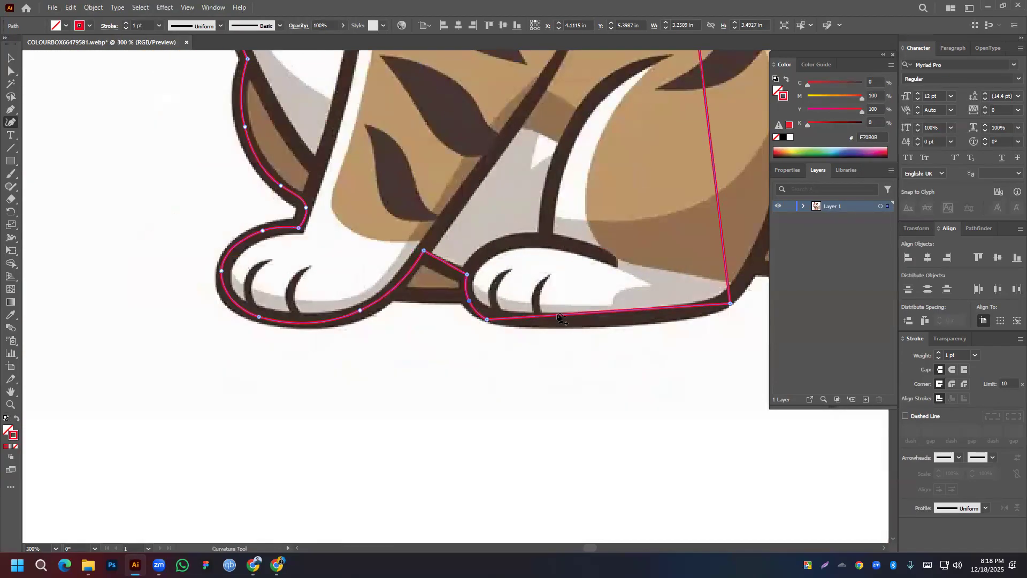
pyautogui.moveTo(708, 356); pyautogui.dragTo(253, 448)
# Curve the body path around the haunch, adjusting the point at the tail base onto the dark outline
pyautogui.moveTo(294, 291); pyautogui.dragTo(416, 440)
pyautogui.scroll(2, 396, 289)
pyautogui.moveTo(354, 308); pyautogui.dragTo(361, 306)
pyautogui.scroll(-5, 384, 422)
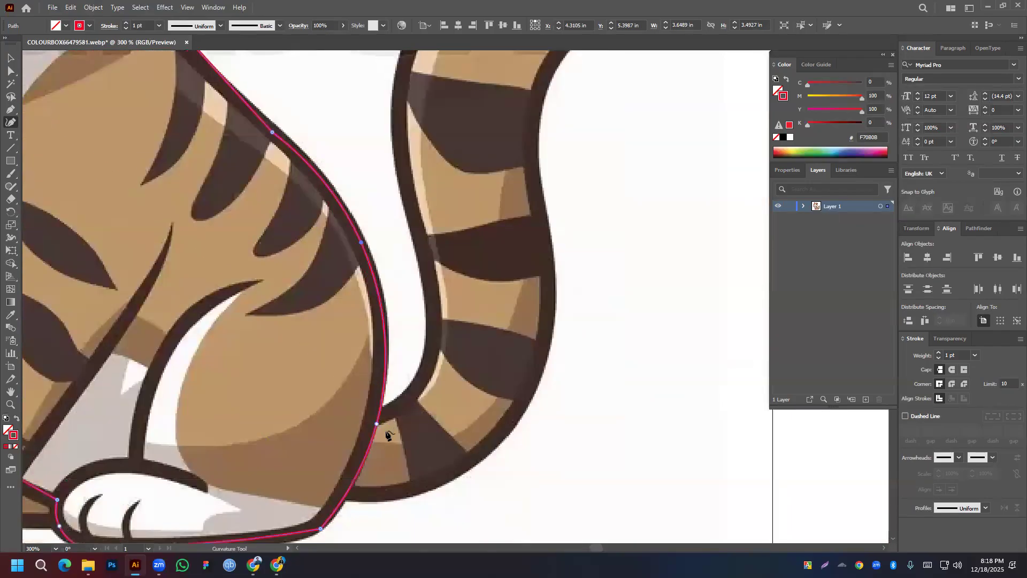
pyautogui.moveTo(377, 347); pyautogui.dragTo(372, 346)
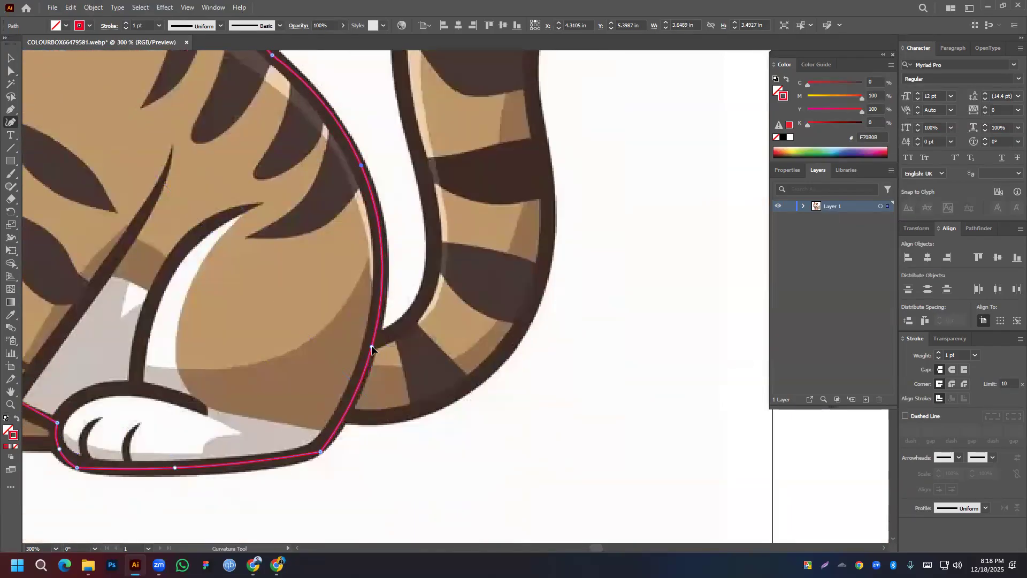
# Add and adjust curvature points along the upper back so the body path follows the outline up to the jaw
pyautogui.moveTo(296, 247); pyautogui.dragTo(377, 428)
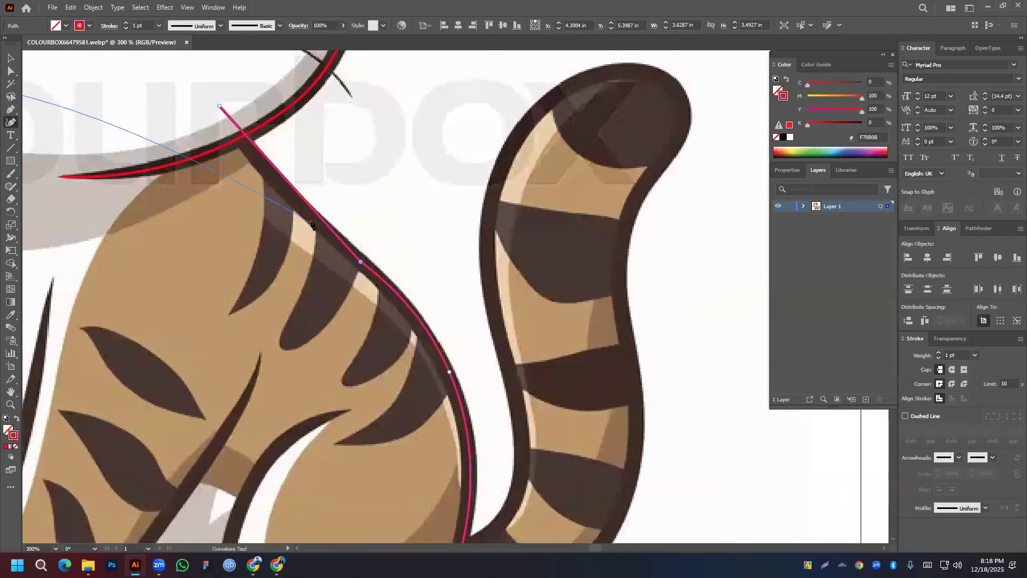
pyautogui.moveTo(300, 194); pyautogui.dragTo(293, 197)
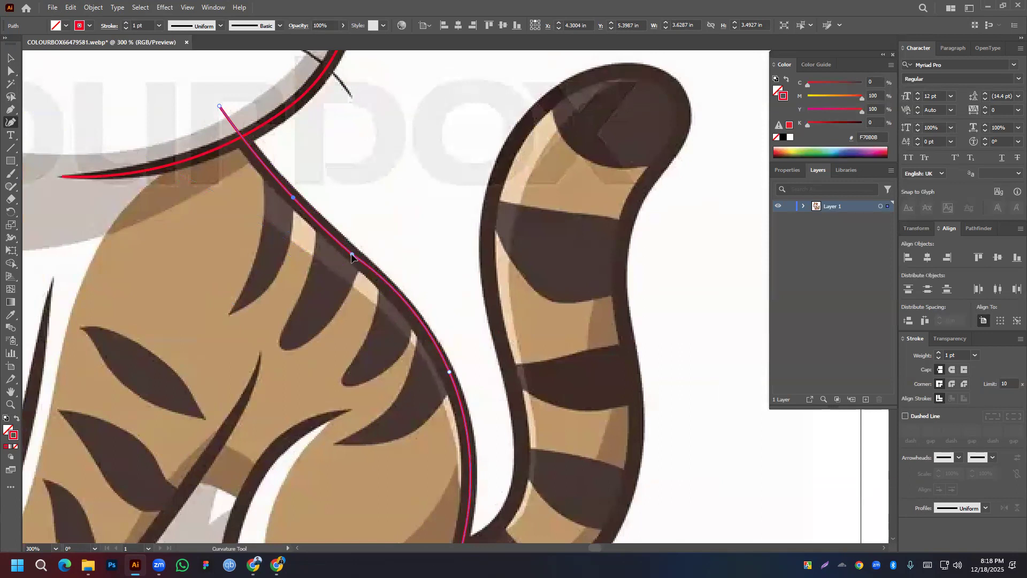
pyautogui.click(405, 307)
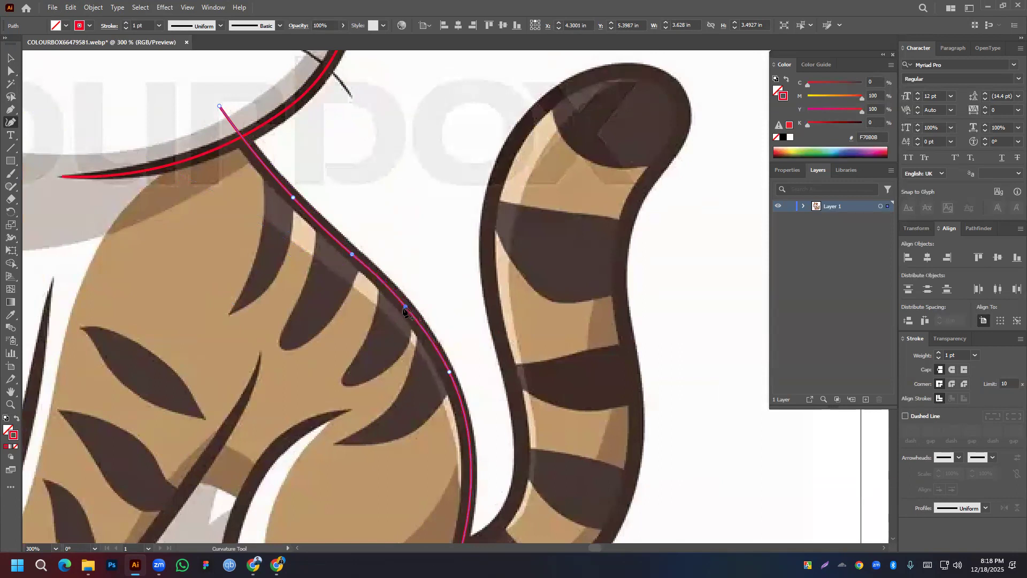
# Select the head and body paths, merge them with the Shape Builder, and undo the test move
pyautogui.hotkey('ctrl', '1')
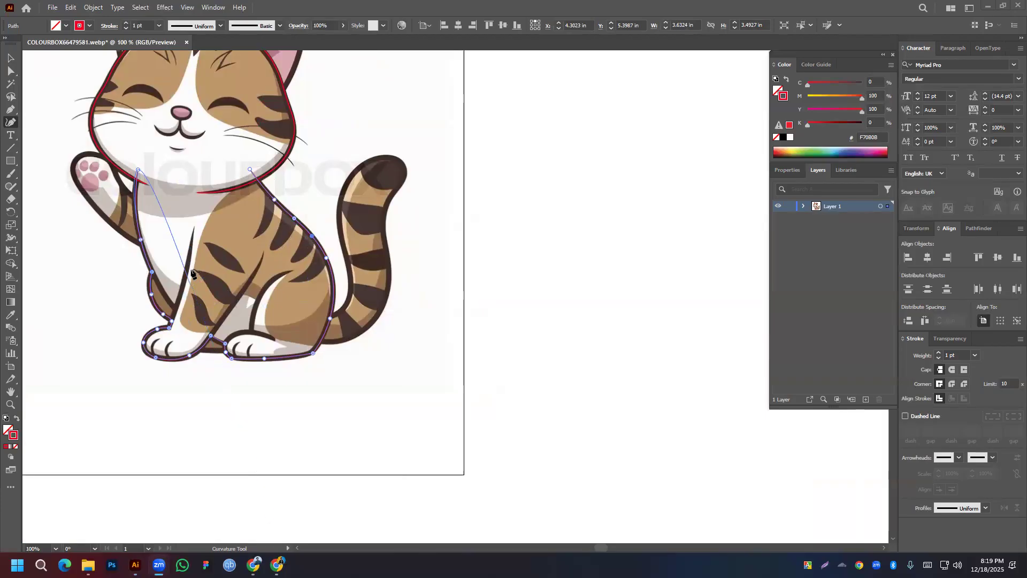
pyautogui.click(9, 59)
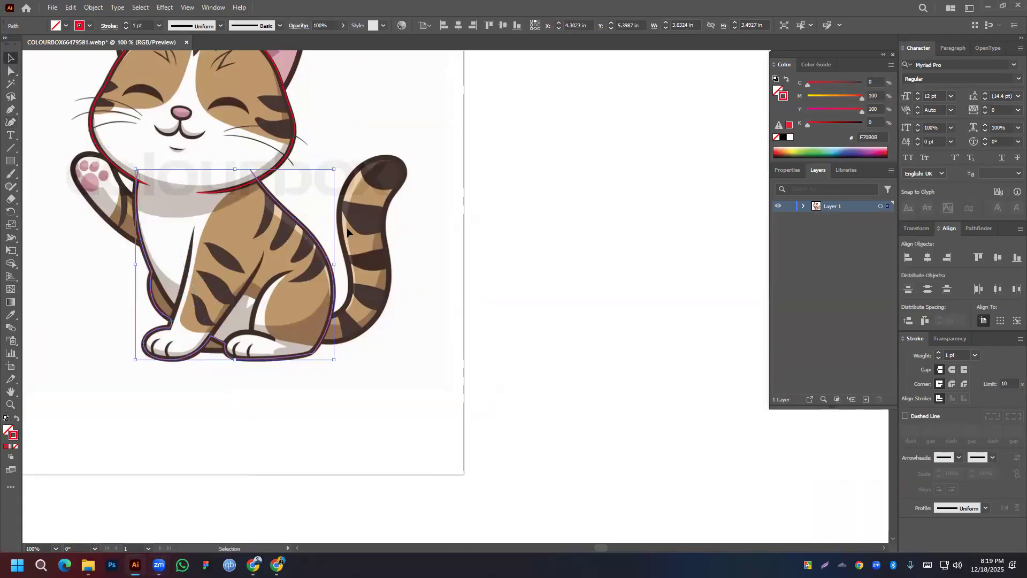
pyautogui.moveTo(312, 189); pyautogui.dragTo(452, 233)
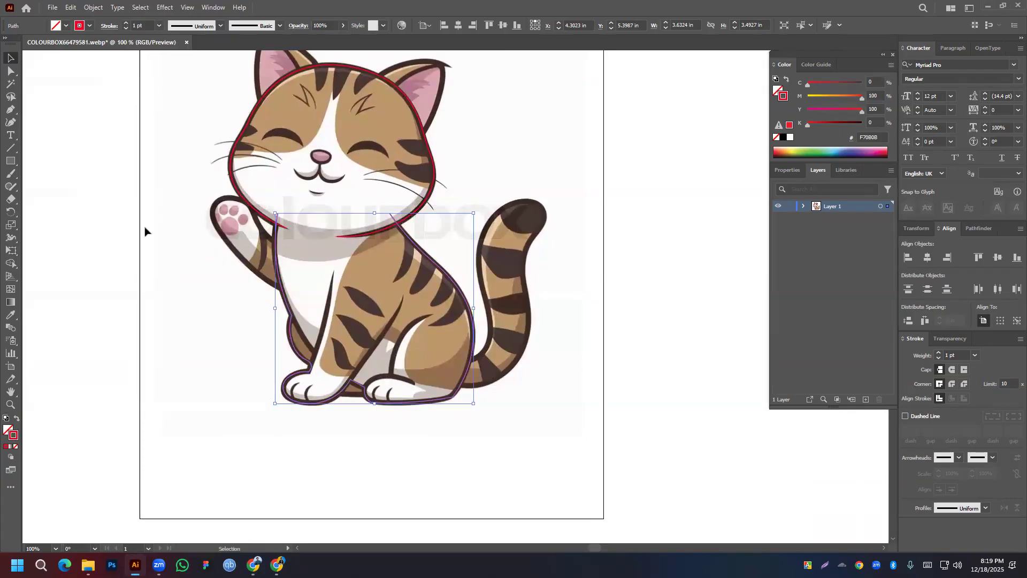
pyautogui.moveTo(191, 123); pyautogui.dragTo(564, 367)
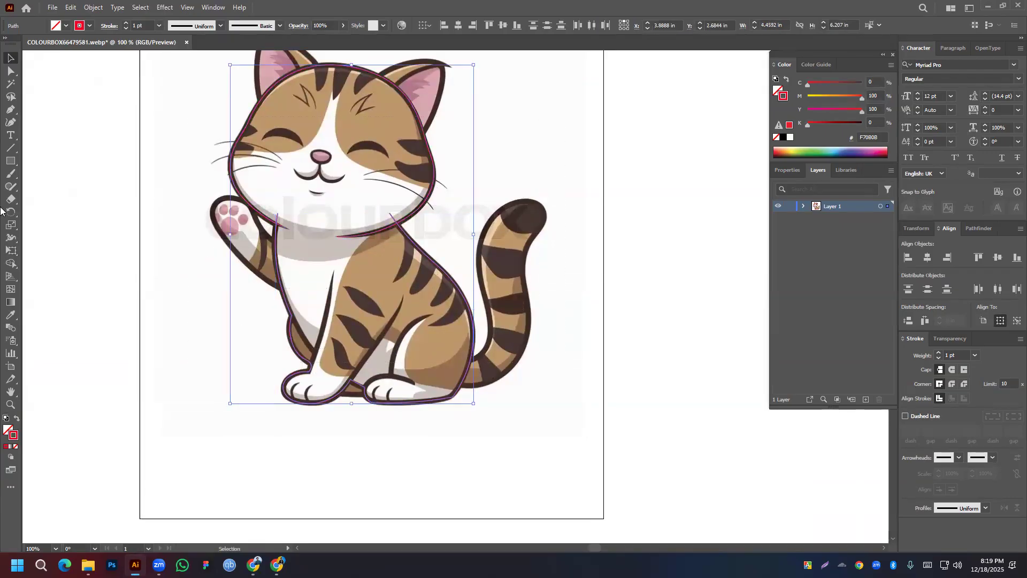
pyautogui.click(11, 263)
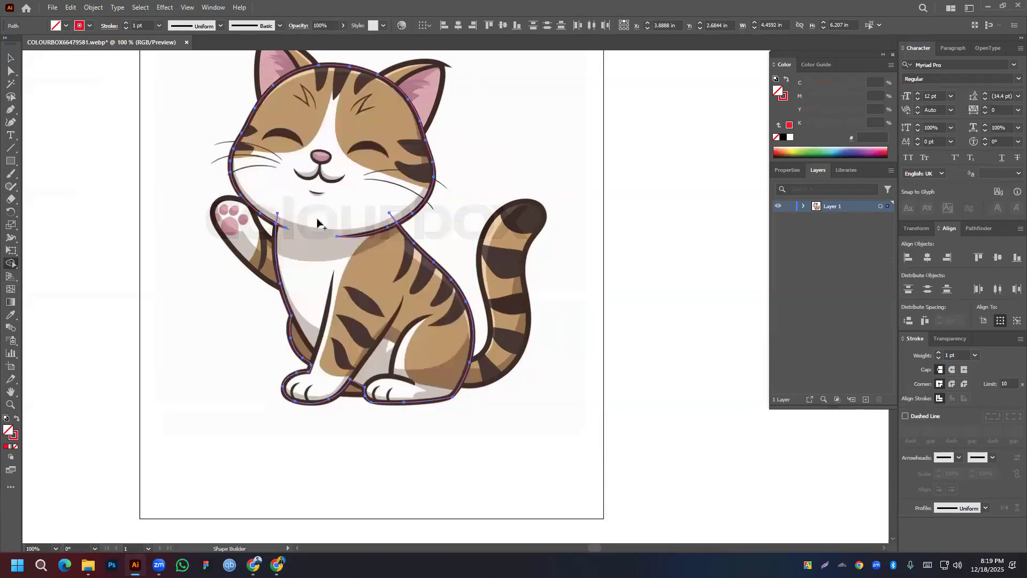
pyautogui.click(11, 57)
pyautogui.click(299, 164)
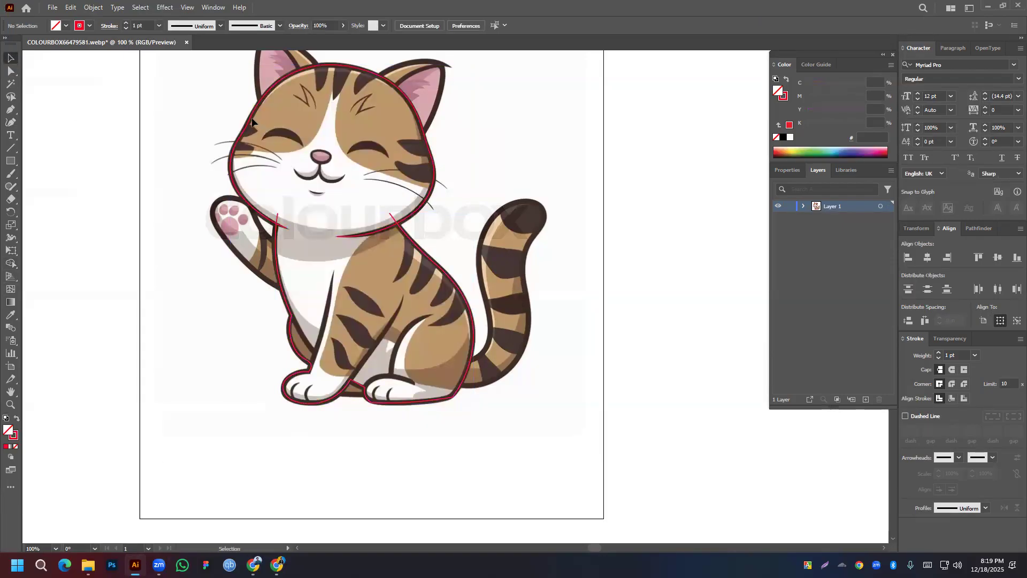
pyautogui.moveTo(252, 122); pyautogui.dragTo(554, 126)
pyautogui.hotkey('ctrl', 'z')
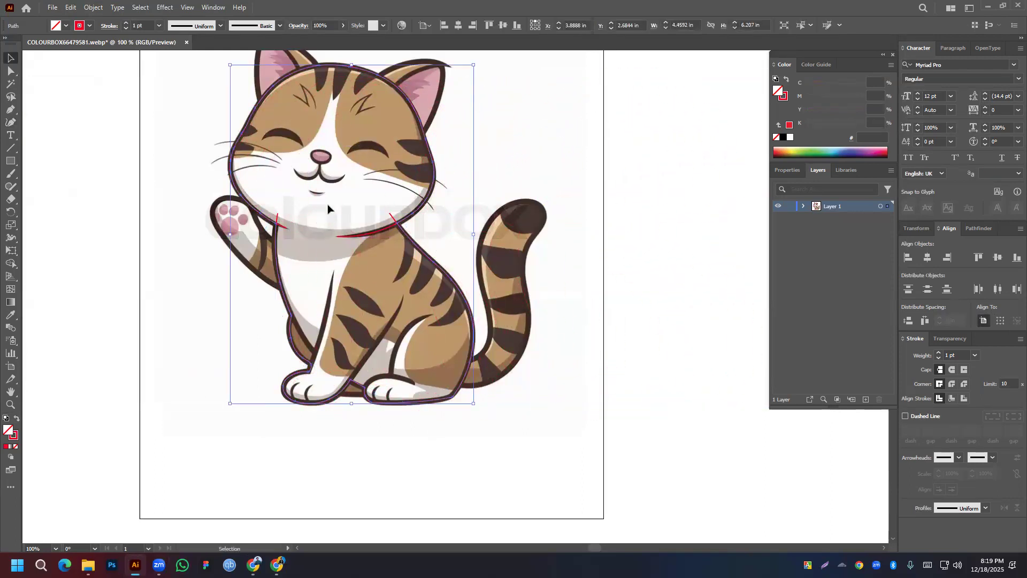
# Delete the two short body-path ends that overshoot the jawline at both sides of the neck
pyautogui.scroll(5, 328, 209)
pyautogui.click(159, 276)
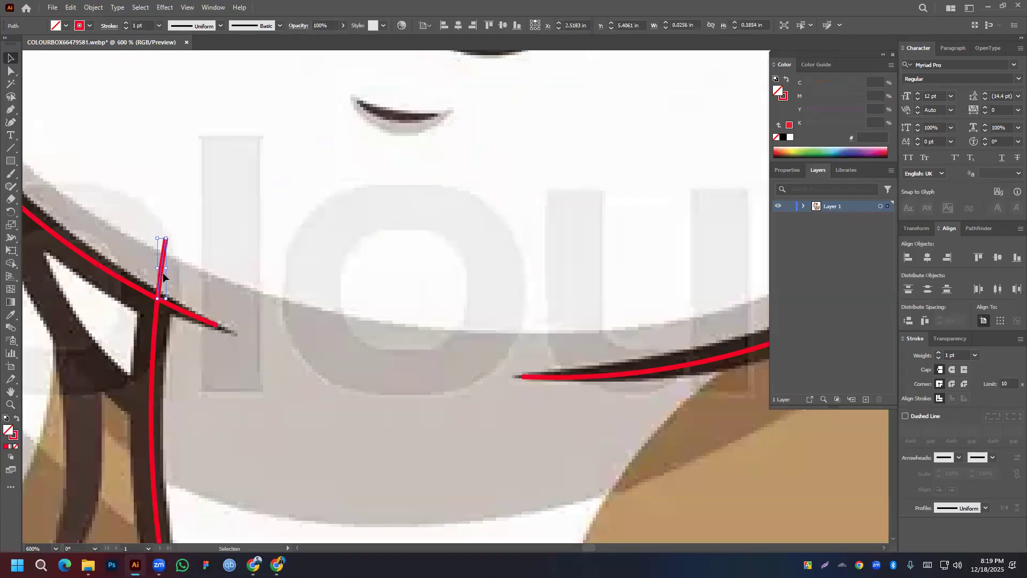
pyautogui.press('Delete')
pyautogui.scroll(-3, 562, 298)
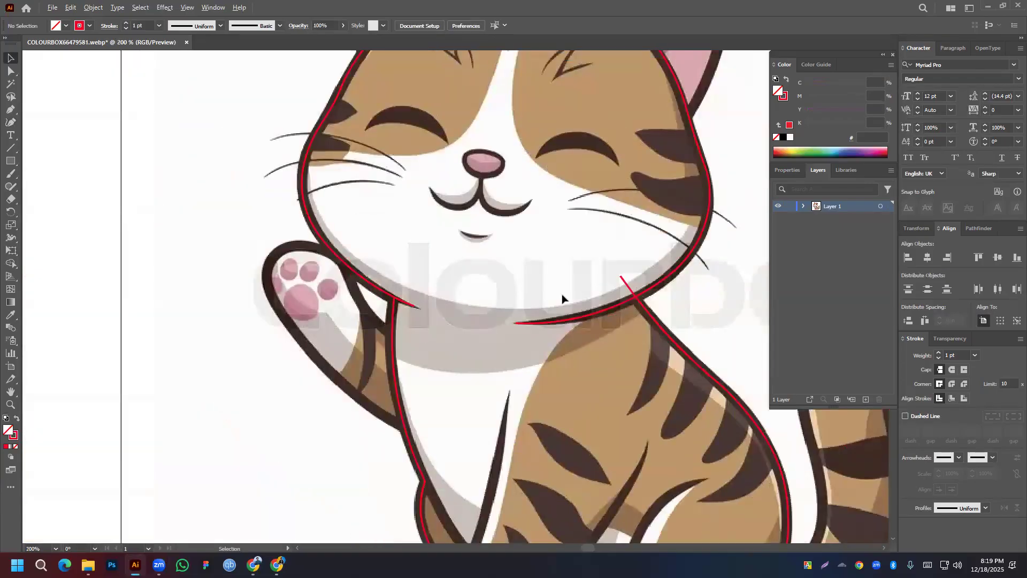
pyautogui.click(630, 286)
pyautogui.press('Delete')
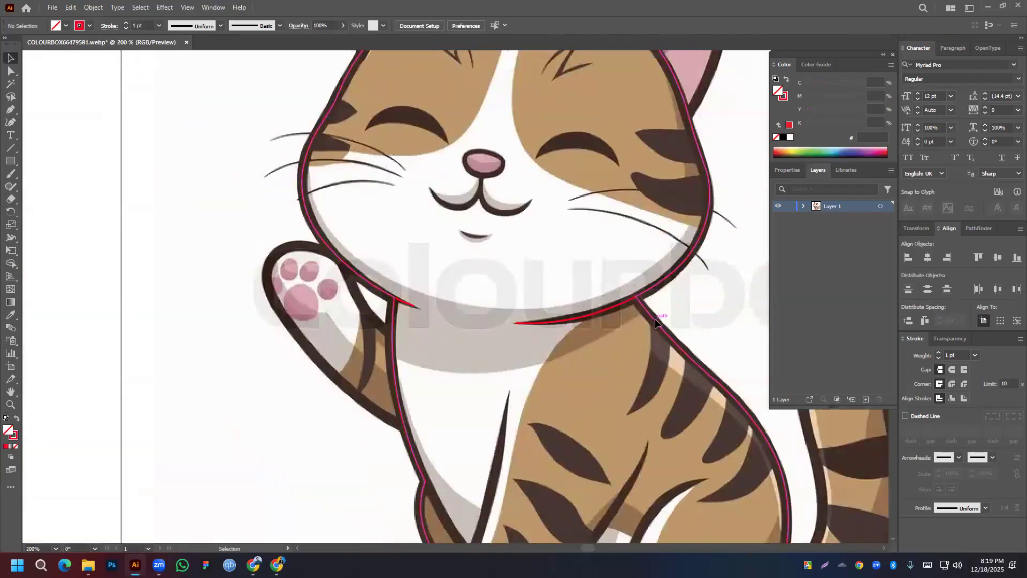
pyautogui.moveTo(655, 323); pyautogui.dragTo(747, 321)
pyautogui.hotkey('ctrl', 'z')
pyautogui.scroll(-3, 553, 313)
pyautogui.scroll(1, 559, 314)
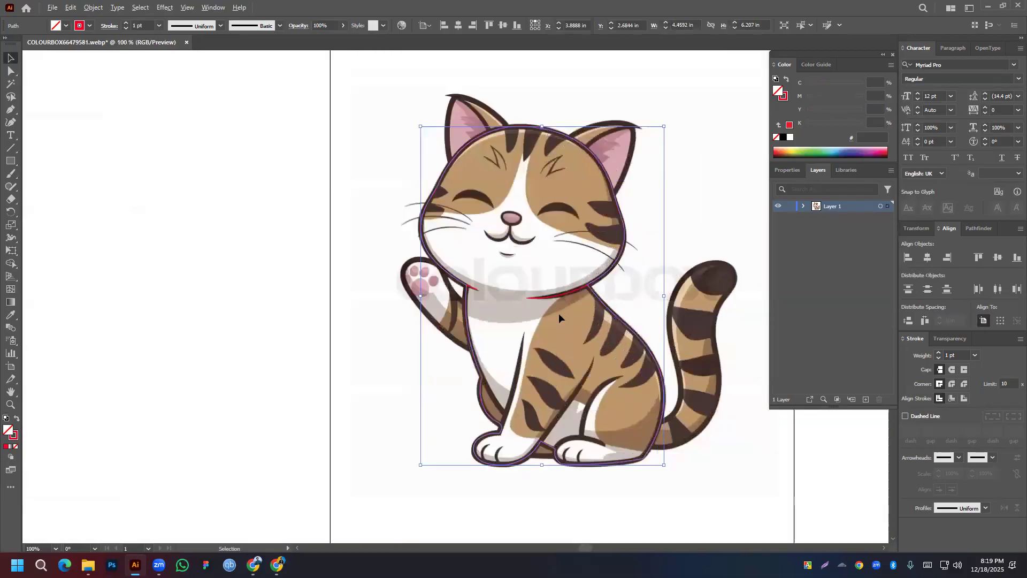
pyautogui.scroll(3, 558, 313)
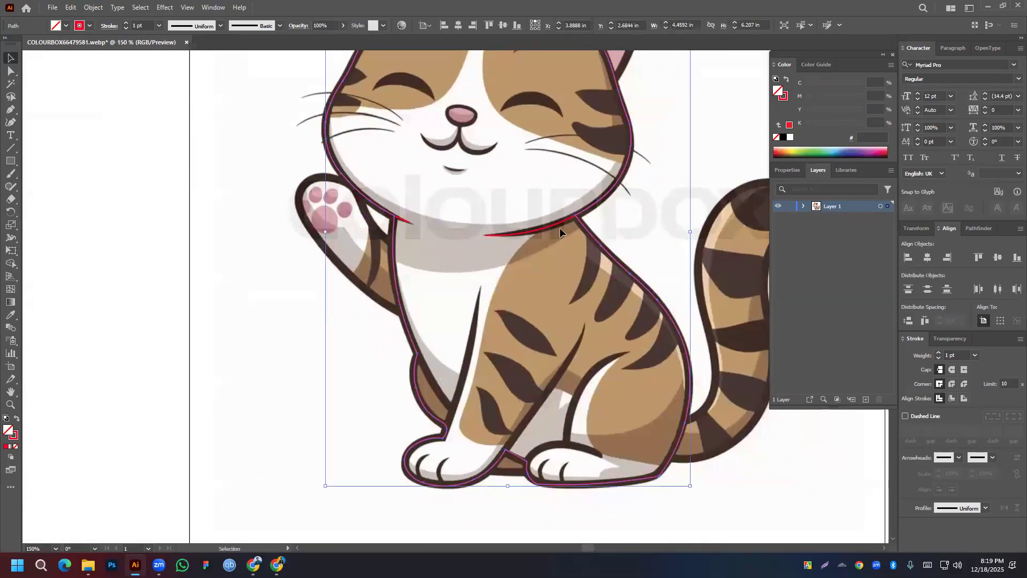
pyautogui.moveTo(528, 383); pyautogui.dragTo(490, 278)
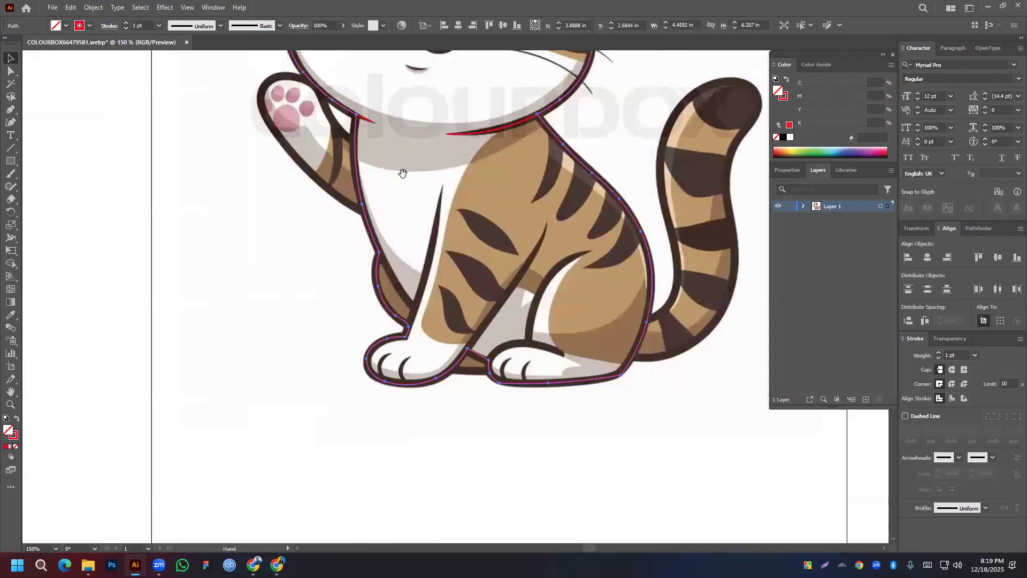
pyautogui.moveTo(404, 174); pyautogui.dragTo(415, 313)
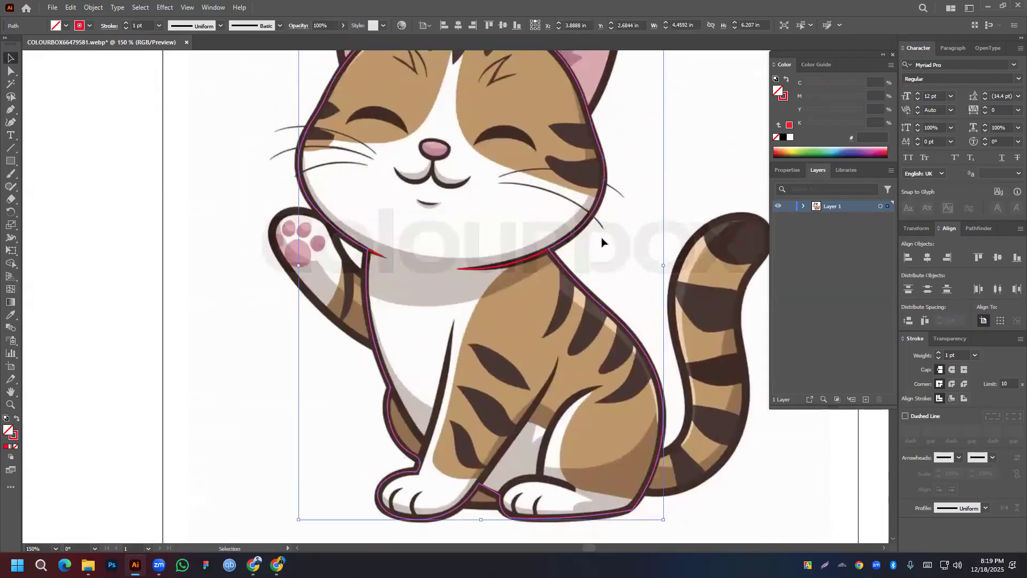
pyautogui.scroll(-2, 613, 232)
pyautogui.scroll(-2, 609, 228)
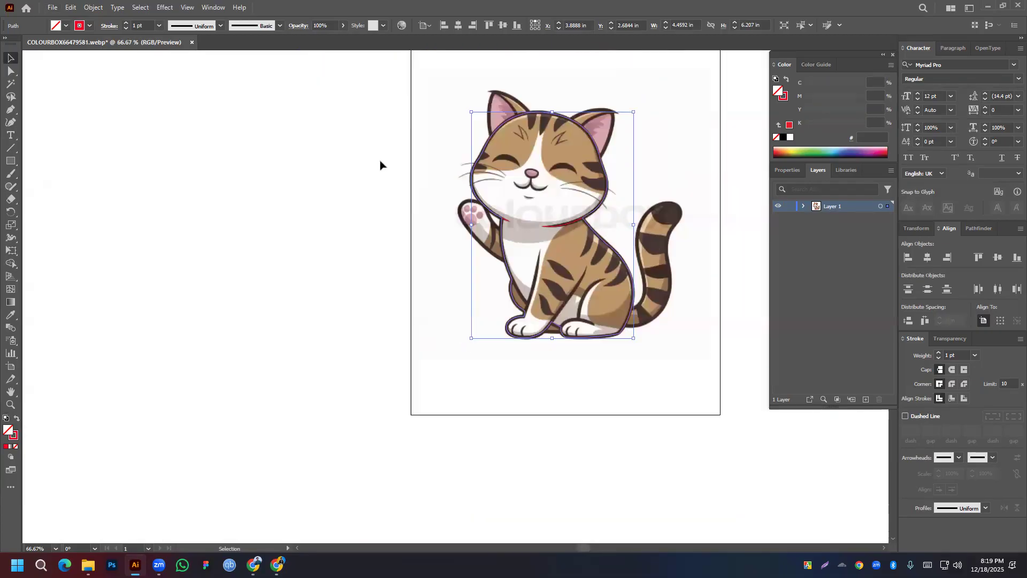
pyautogui.click(11, 315)
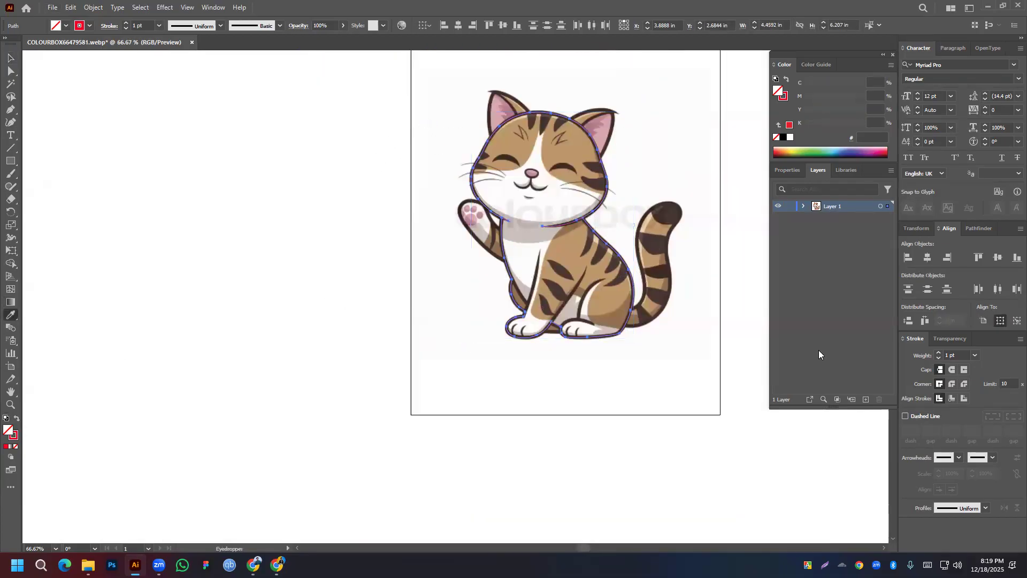
pyautogui.doubleClick(8, 433)
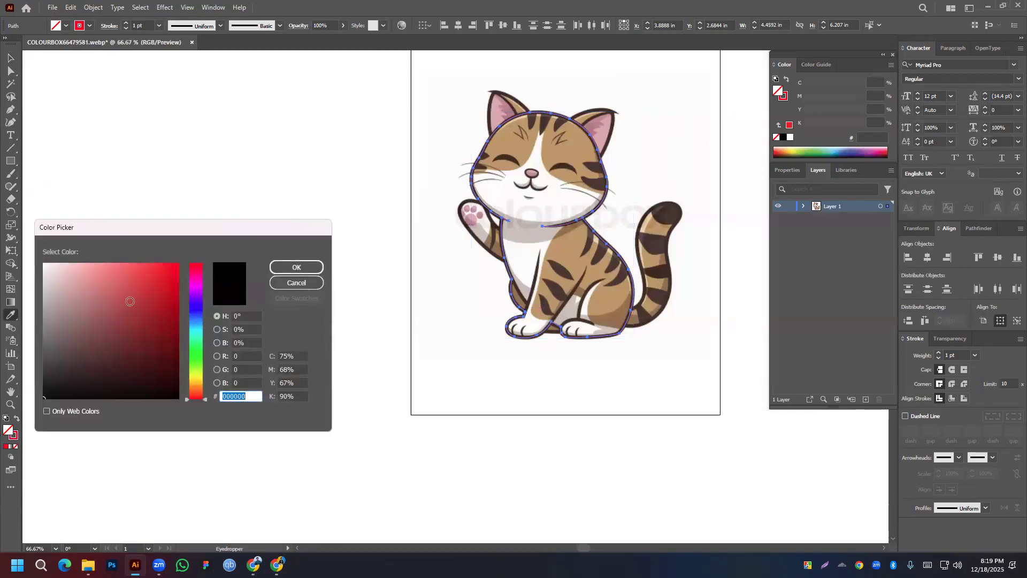
pyautogui.moveTo(198, 370); pyautogui.dragTo(197, 281)
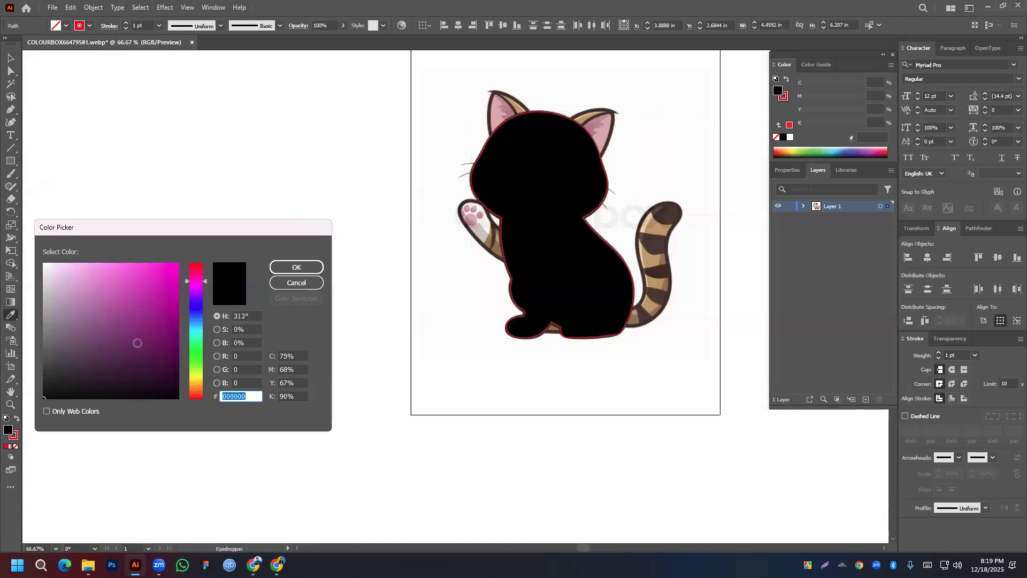
pyautogui.click(294, 267)
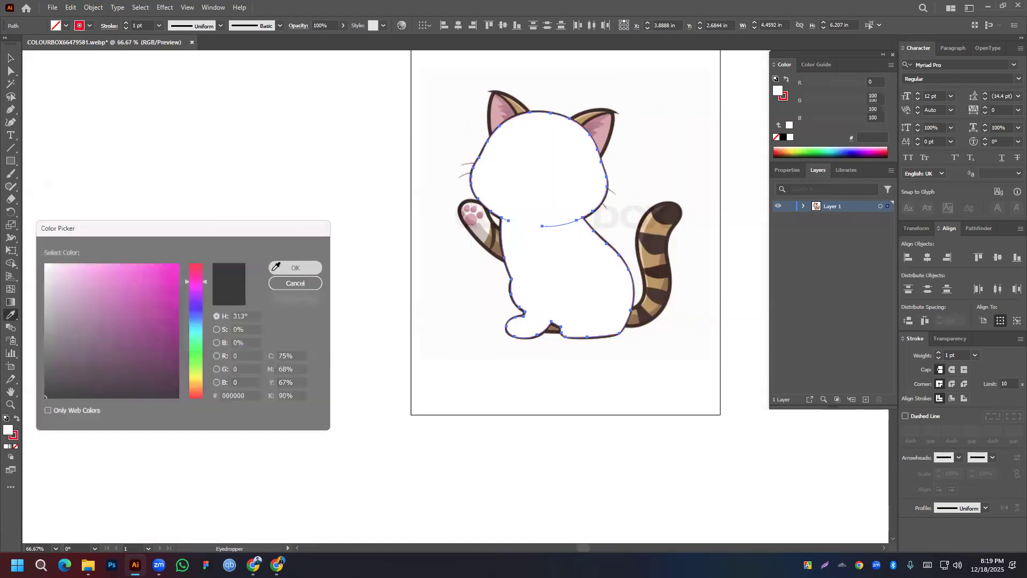
# Give the merged cat outline a 000000 black stroke and no fill
pyautogui.doubleClick(9, 428)
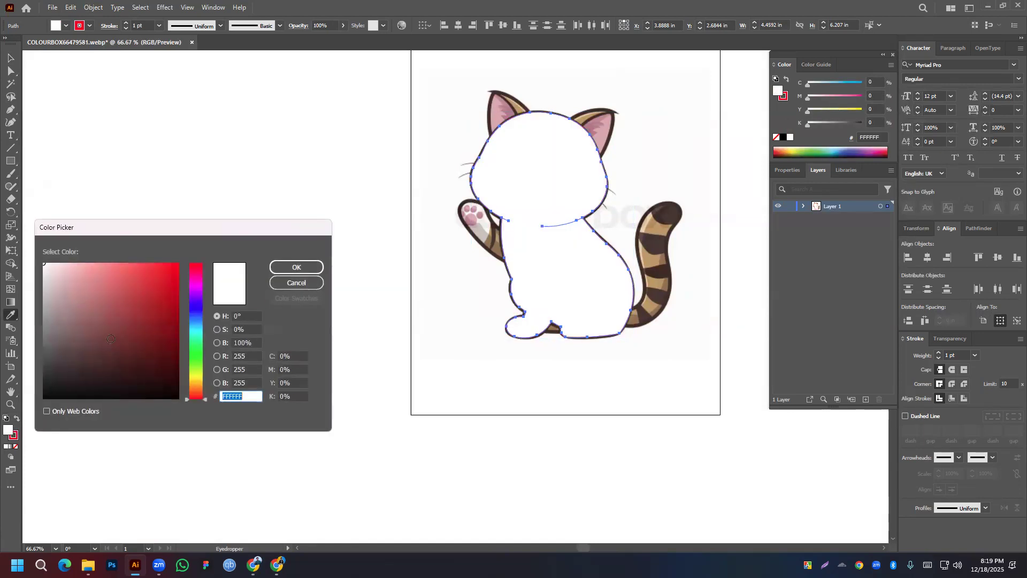
pyautogui.write('000000')
pyautogui.click(289, 267)
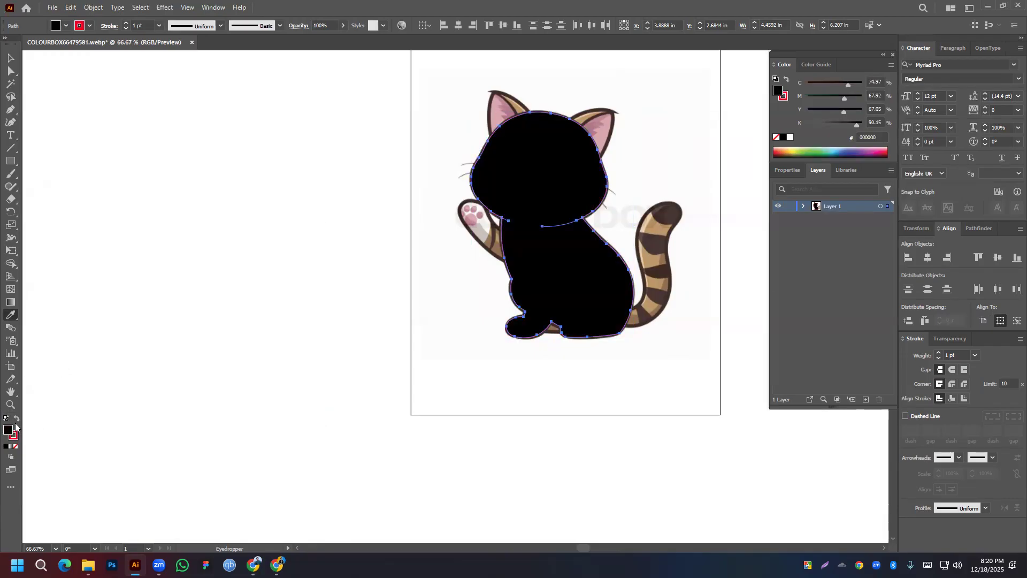
pyautogui.hotkey('shift', 'x')
pyautogui.click(16, 447)
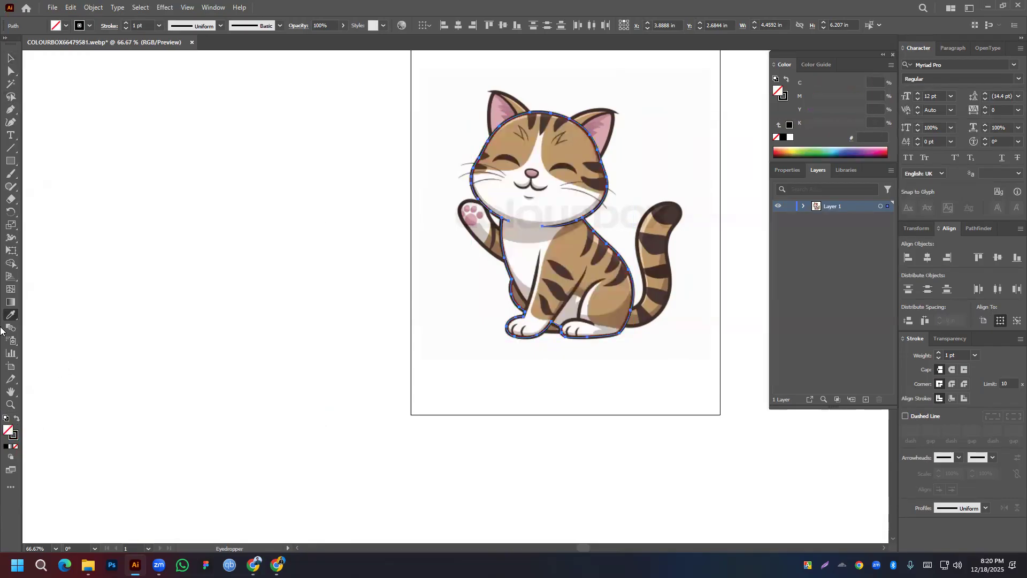
# Set the stroke weight of the merged cat outline to 6 pt and deselect it
pyautogui.click(11, 57)
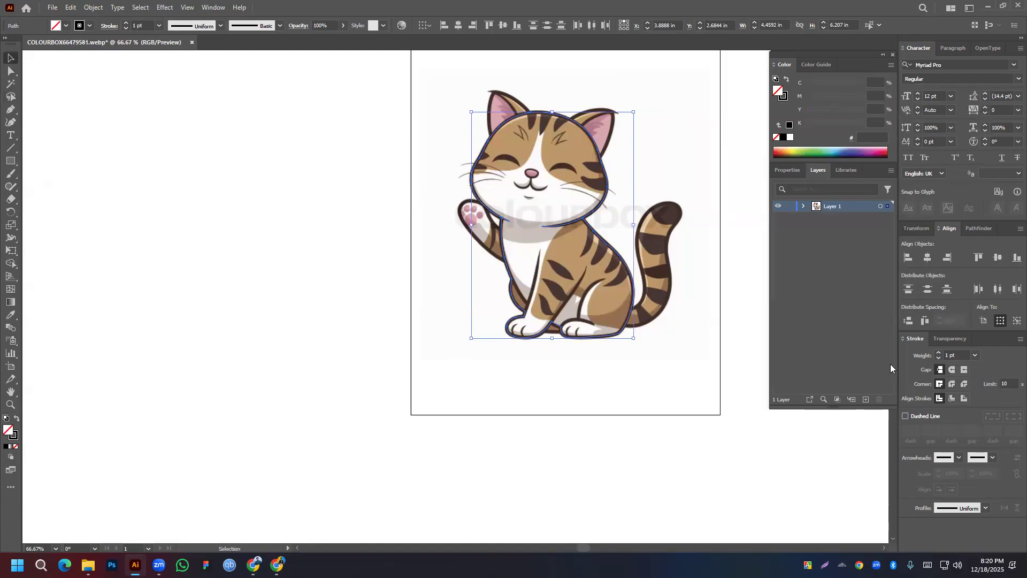
pyautogui.click(938, 353)
pyautogui.click(938, 353)
pyautogui.click(937, 353)
pyautogui.click(937, 353)
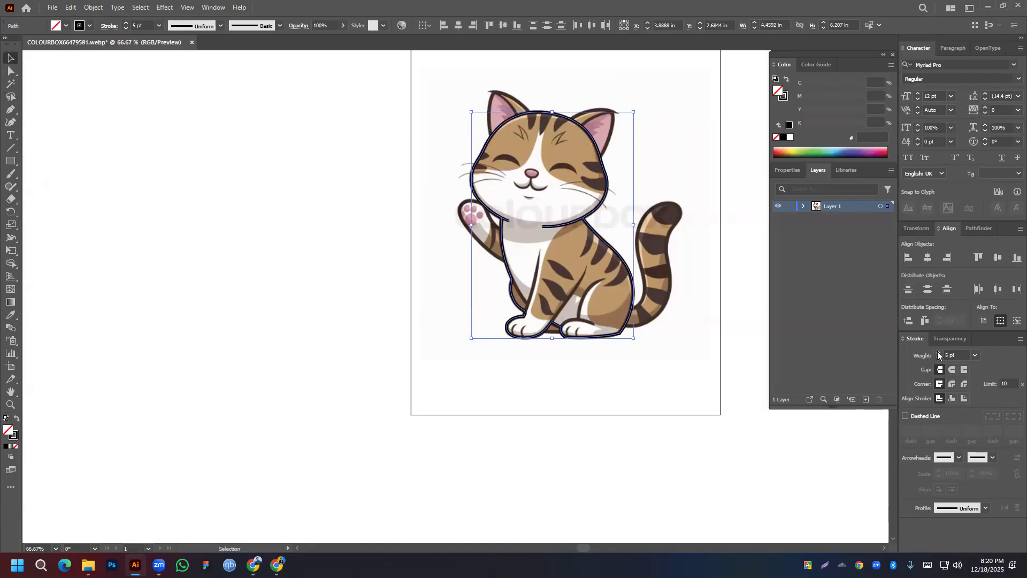
pyautogui.click(938, 353)
pyautogui.click(332, 238)
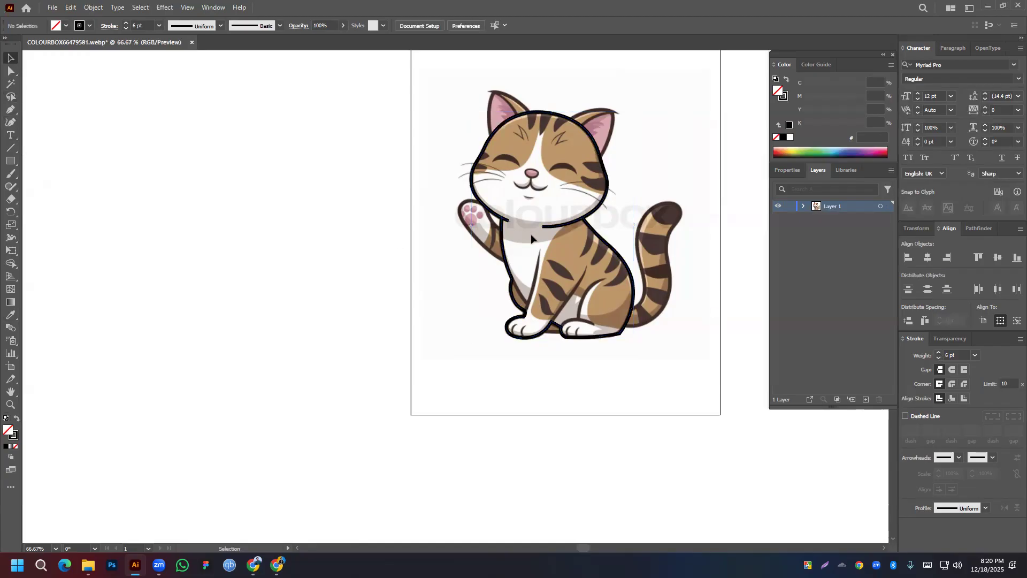
# Extend the free end of the short jaw line near the raised paw slightly along the original outline
pyautogui.scroll(3, 531, 239)
pyautogui.click(463, 189)
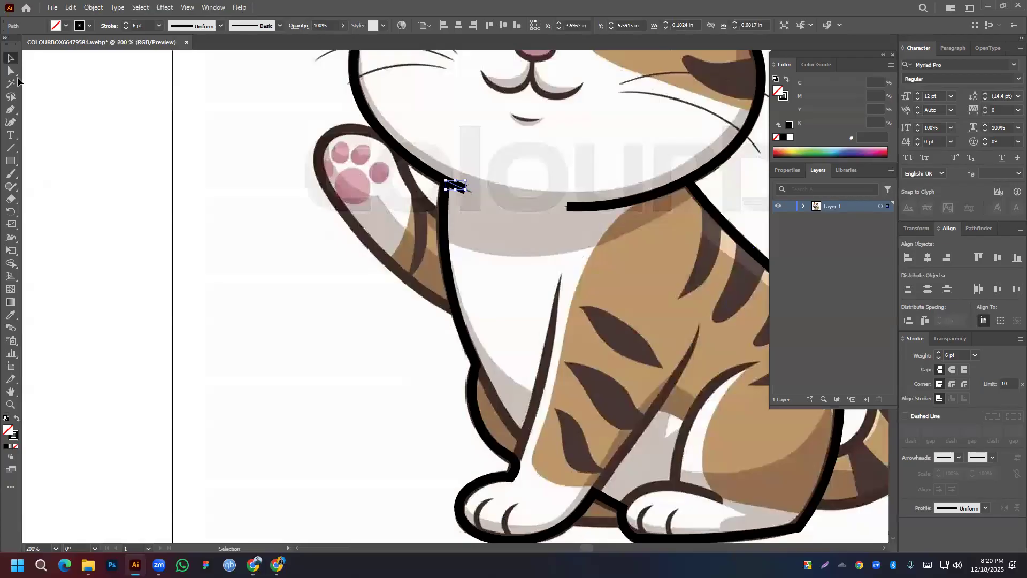
pyautogui.click(10, 70)
pyautogui.scroll(4, 455, 196)
pyautogui.scroll(1, 455, 196)
pyautogui.moveTo(493, 73); pyautogui.dragTo(524, 87)
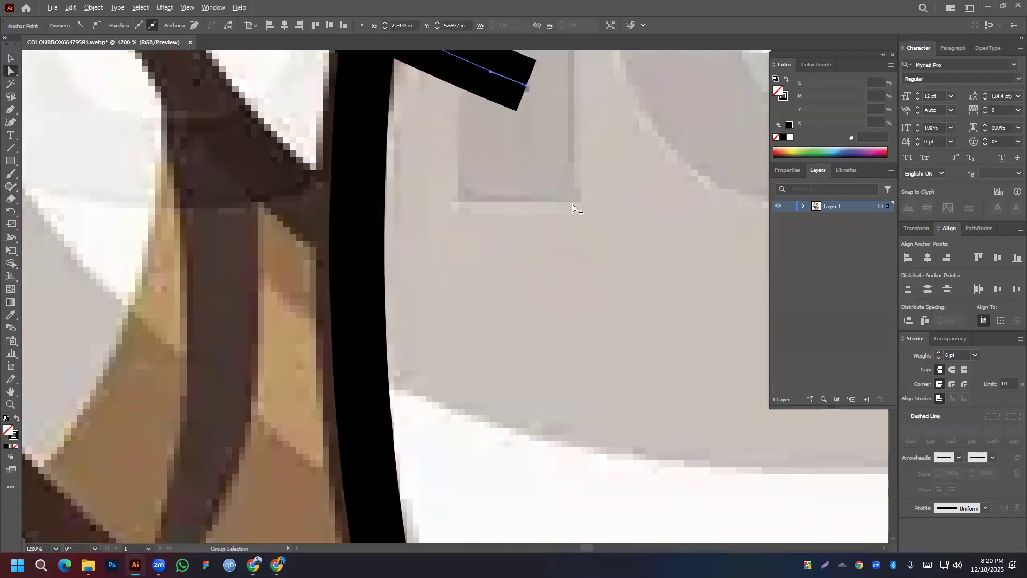
# Apply the wedge-shaped tapered width profile to both open jaw line ends and flip it so they narrow toward the chin
pyautogui.scroll(-3, 573, 207)
pyautogui.click(8, 57)
pyautogui.moveTo(509, 230); pyautogui.dragTo(276, 237)
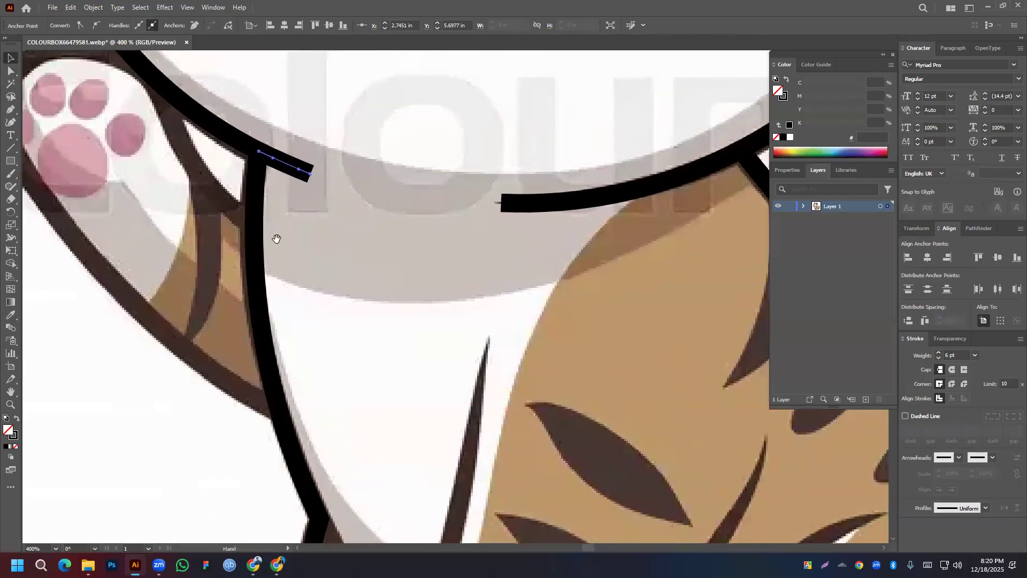
pyautogui.keyDown('shift'); pyautogui.click(516, 203); pyautogui.keyUp('shift')
pyautogui.scroll(-3, 599, 247)
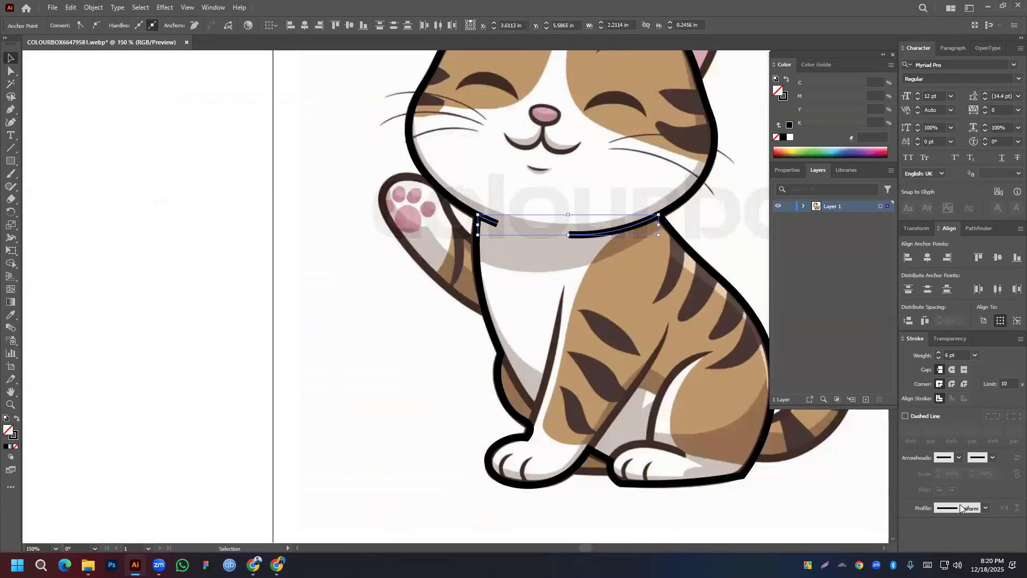
pyautogui.click(986, 507)
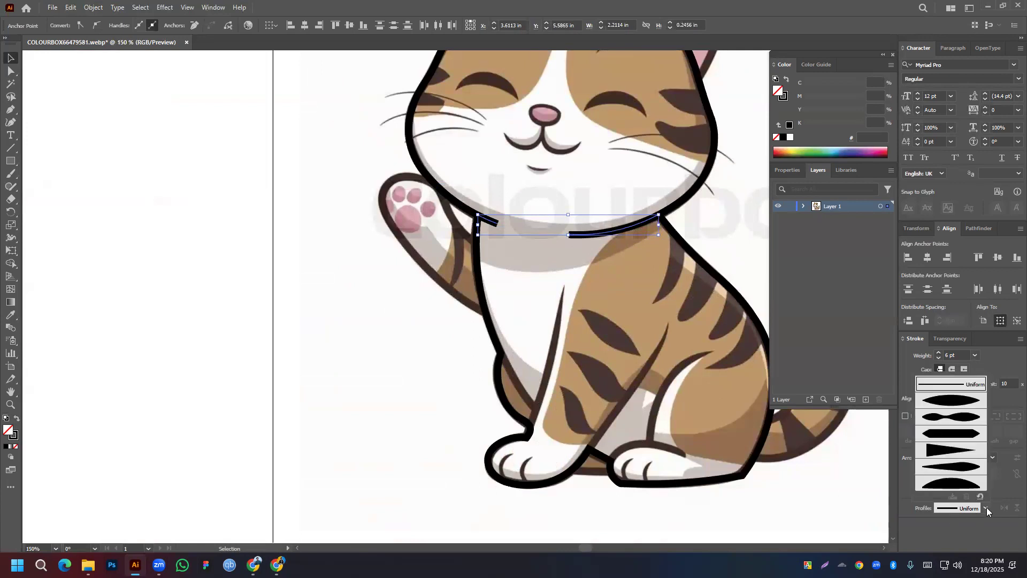
pyautogui.click(952, 452)
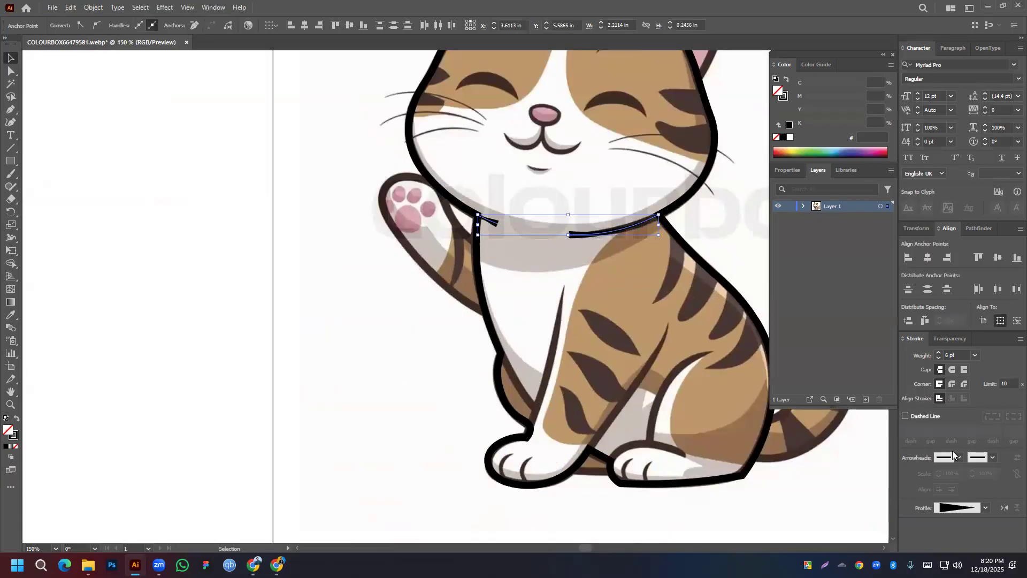
pyautogui.click(1004, 508)
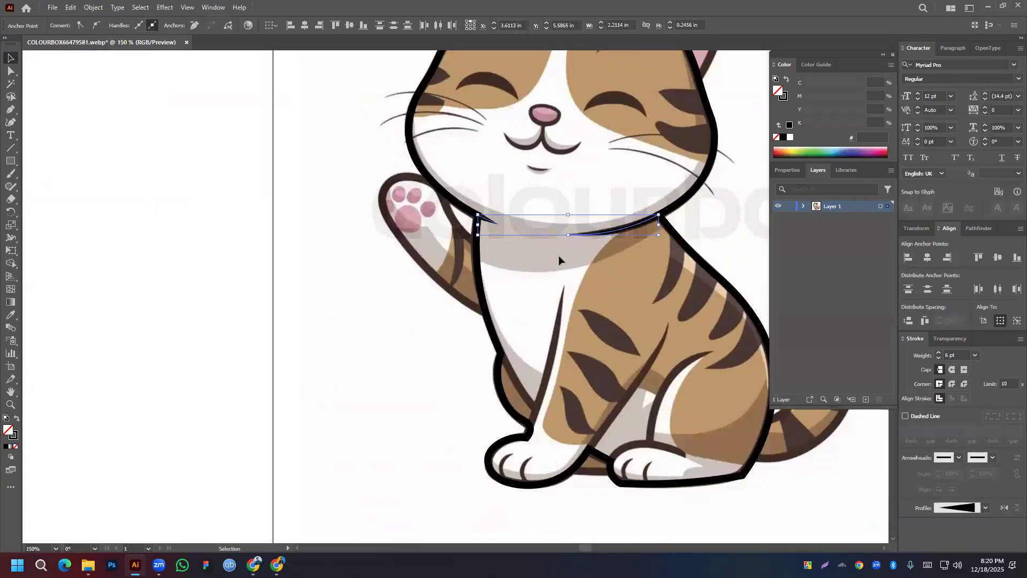
pyautogui.click(533, 289)
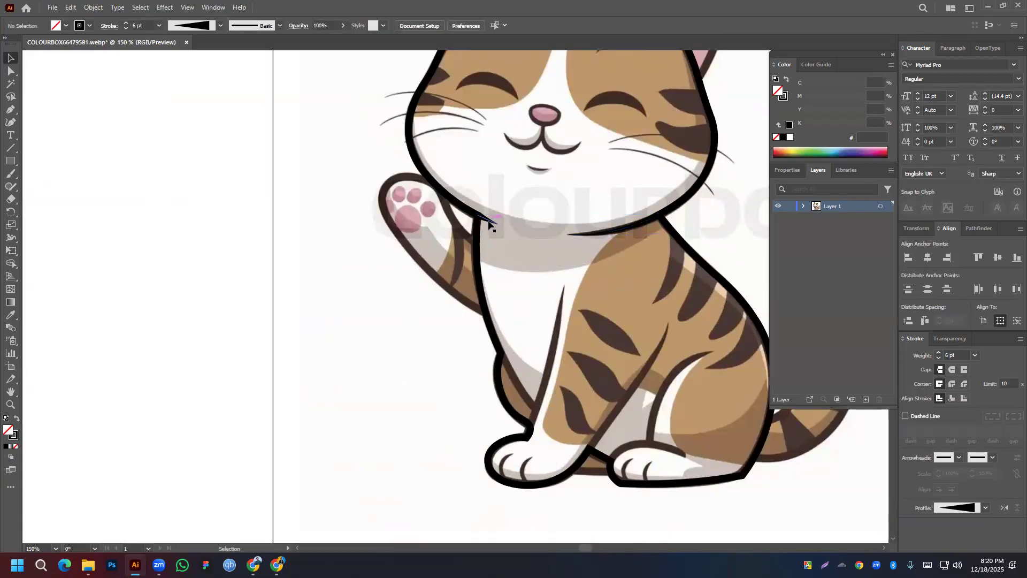
pyautogui.scroll(6, 484, 218)
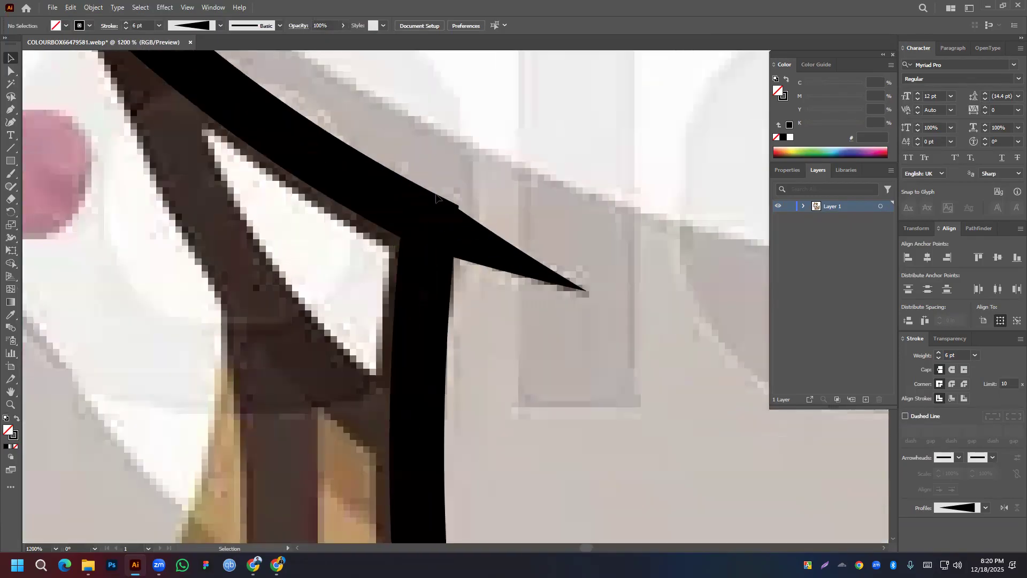
pyautogui.click(466, 240)
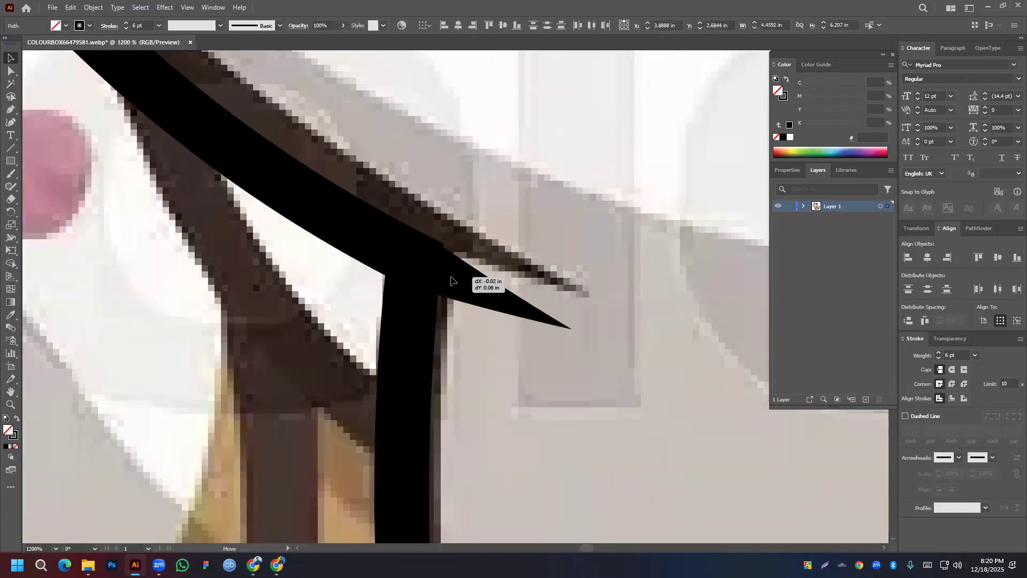
pyautogui.click(484, 200)
pyautogui.click(479, 224)
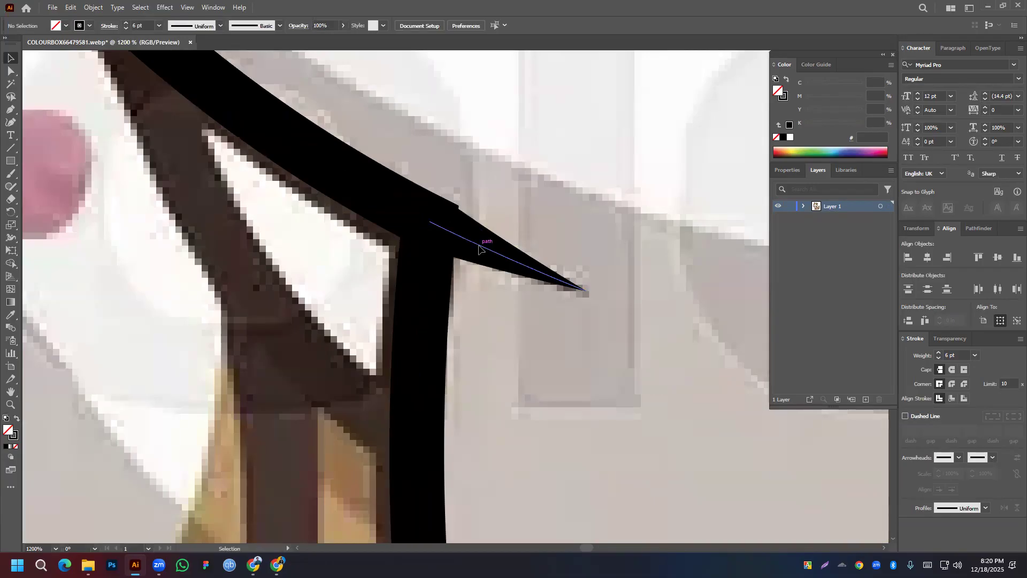
# Examine where the short tapered jaw line near the raised paw meets the merged cat outline, selecting each in turn
pyautogui.moveTo(479, 240); pyautogui.dragTo(521, 244)
pyautogui.scroll(-4, 618, 240)
pyautogui.moveTo(614, 259); pyautogui.dragTo(294, 252)
pyautogui.scroll(4, 419, 257)
pyautogui.moveTo(635, 252); pyautogui.dragTo(300, 361)
pyautogui.scroll(-5, 408, 236)
pyautogui.moveTo(342, 311); pyautogui.dragTo(443, 211)
pyautogui.scroll(-2, 360, 200)
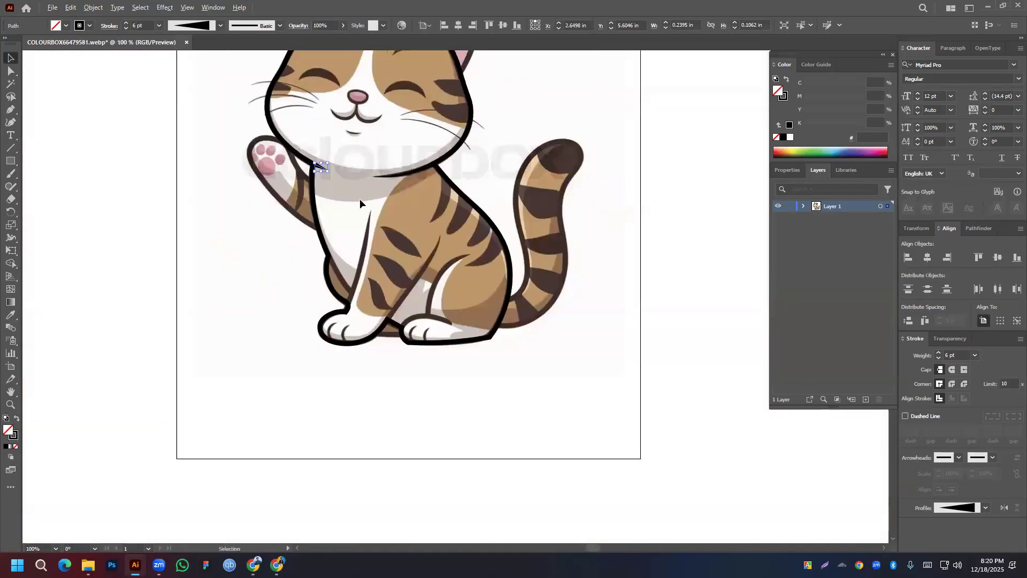
pyautogui.moveTo(470, 168); pyautogui.dragTo(527, 246)
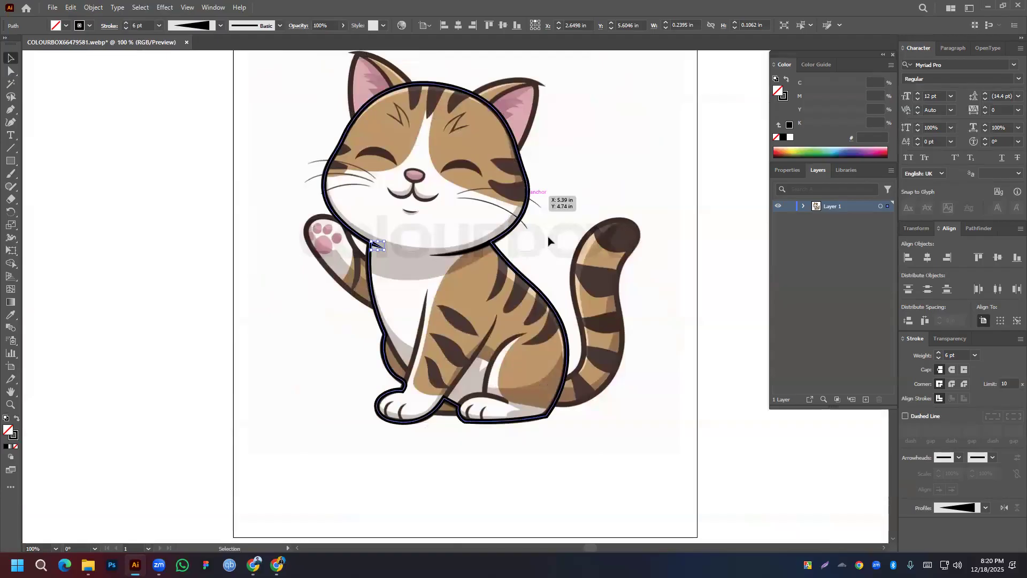
pyautogui.click(520, 281)
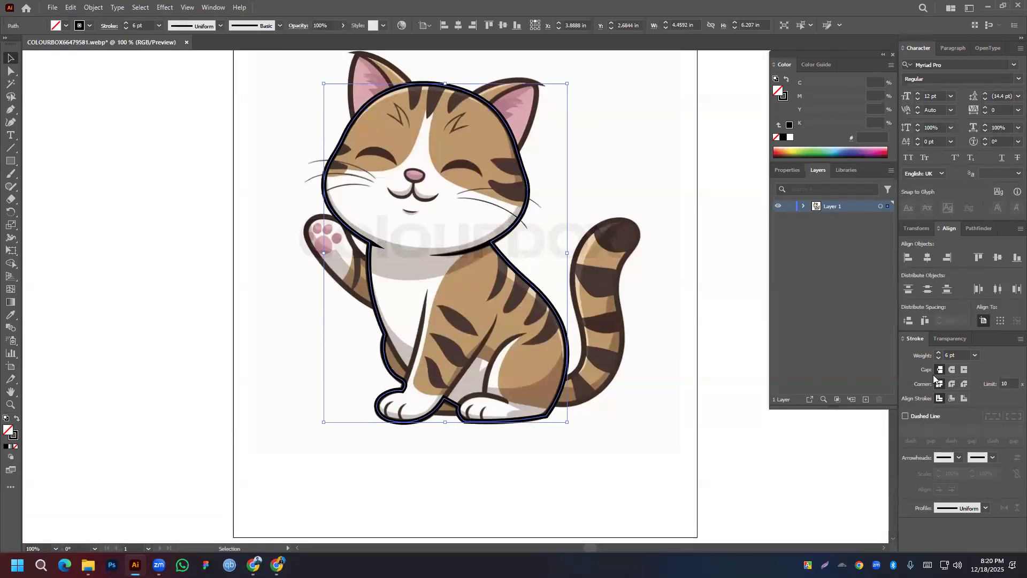
pyautogui.click(709, 355)
# Draw a straight-segmented Pen path from the cat's hindquarters up the tail's inner side, over the tip and onto its outer side
pyautogui.click(10, 110)
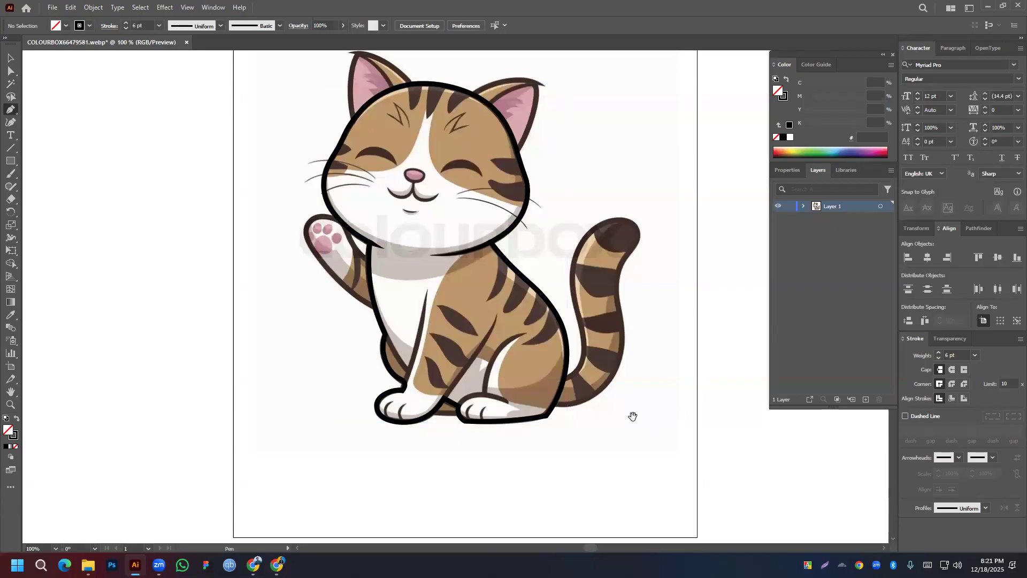
pyautogui.moveTo(633, 416); pyautogui.dragTo(522, 389)
pyautogui.scroll(3, 439, 381)
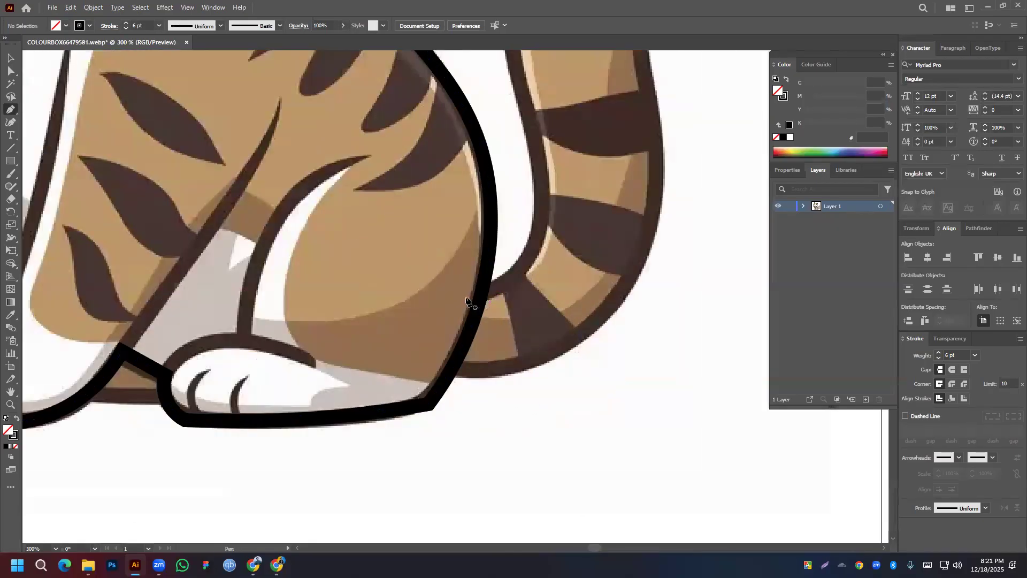
pyautogui.click(447, 296)
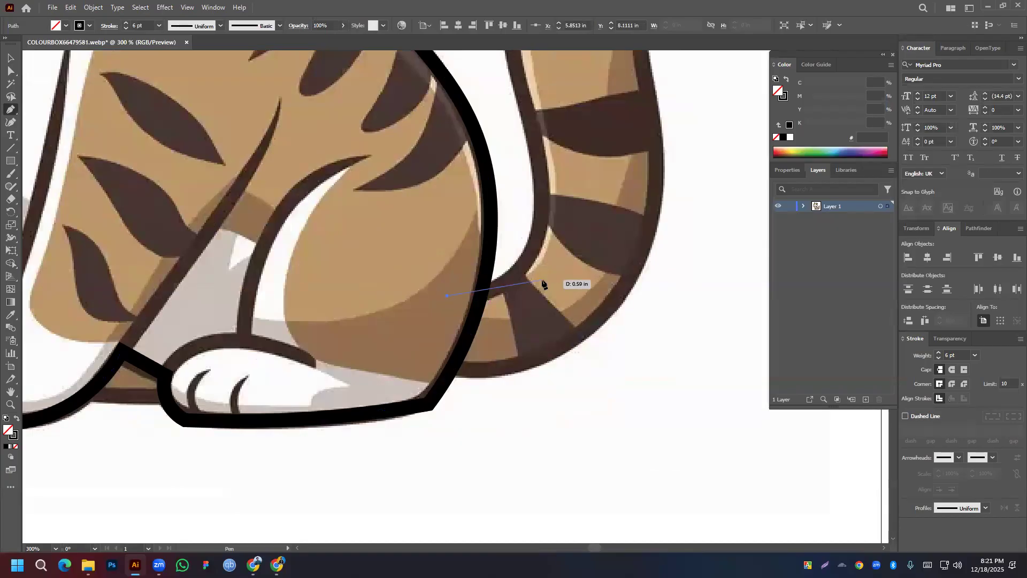
pyautogui.click(541, 229)
pyautogui.moveTo(556, 168); pyautogui.dragTo(550, 408)
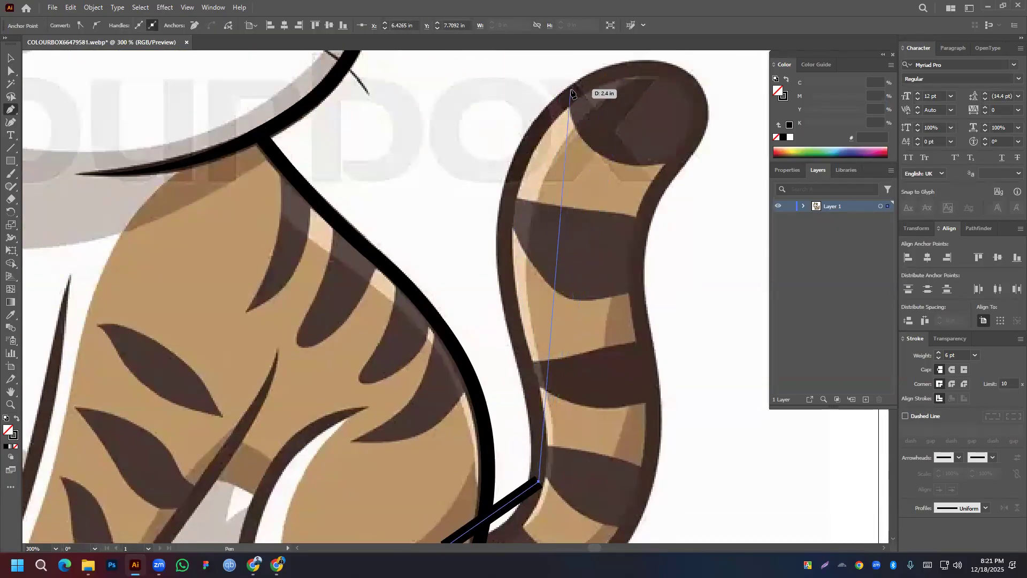
pyautogui.click(538, 120)
pyautogui.click(665, 70)
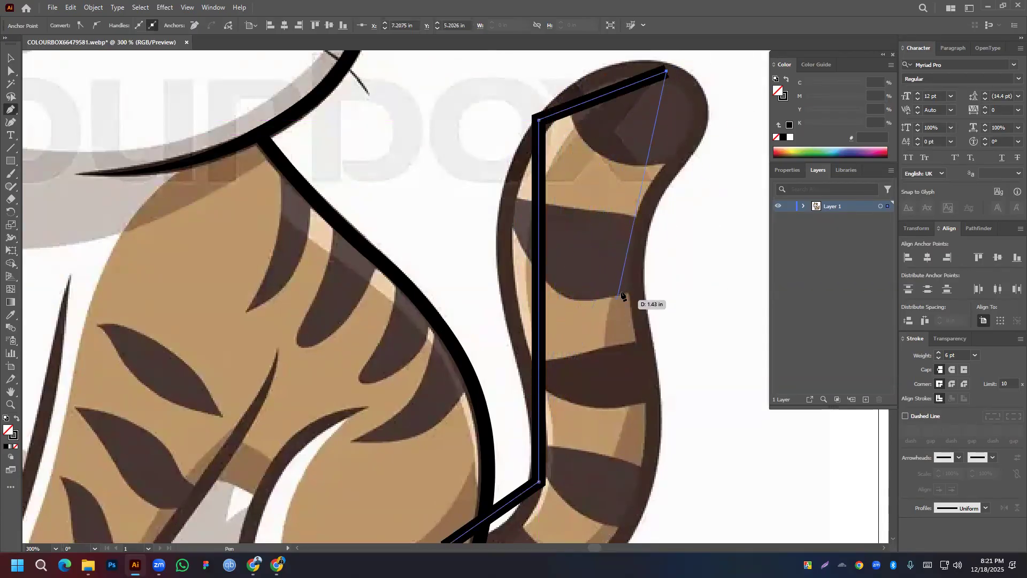
pyautogui.click(644, 223)
# Continue the tail path down its outer side to the base and close it inside the body
pyautogui.moveTo(620, 420); pyautogui.dragTo(577, 201)
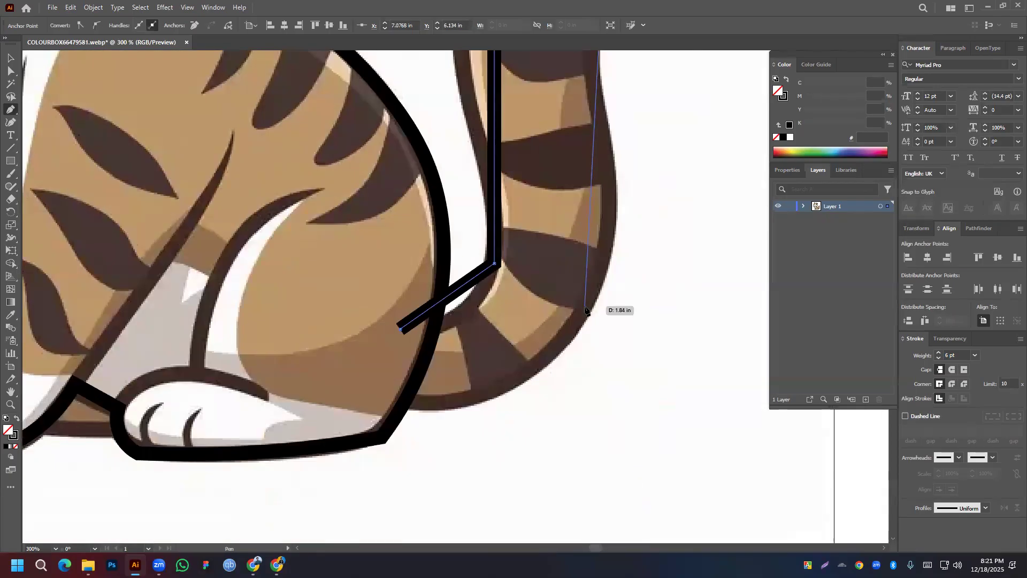
pyautogui.click(575, 326)
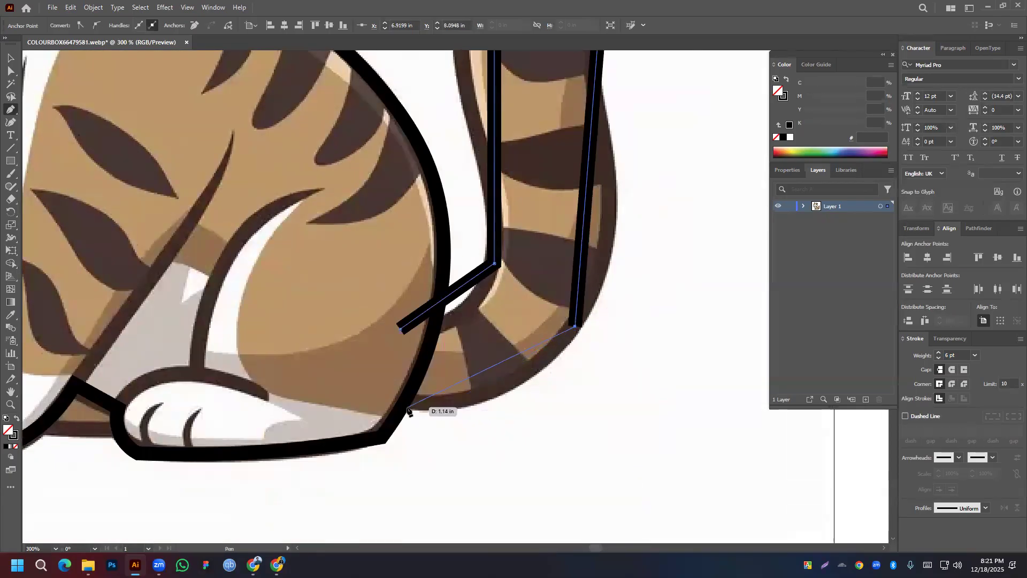
pyautogui.click(387, 403)
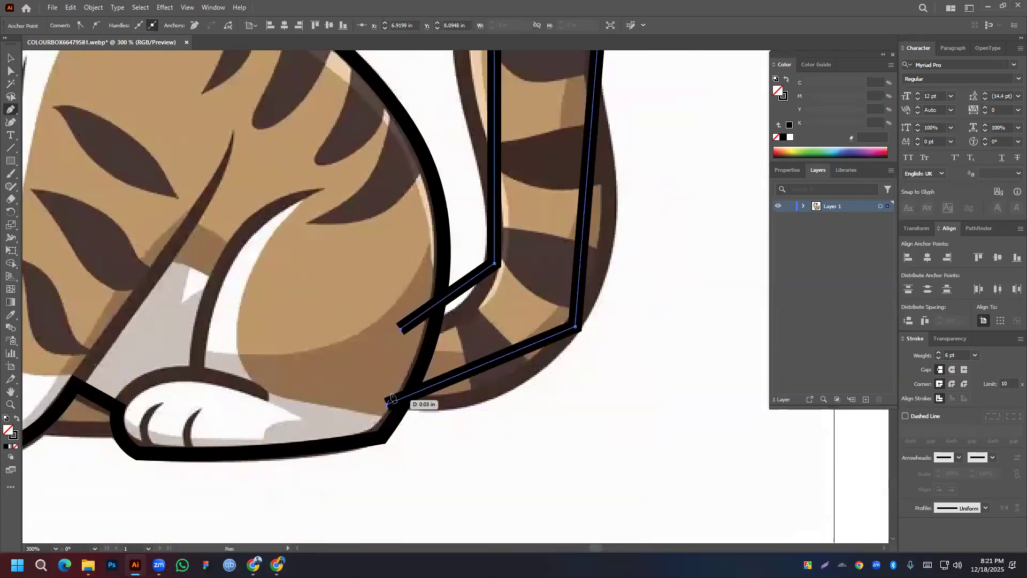
pyautogui.click(401, 329)
# Bend the segments around the tail tip and just below it with the Curvature tool to match the rounded original
pyautogui.scroll(-2, 622, 185)
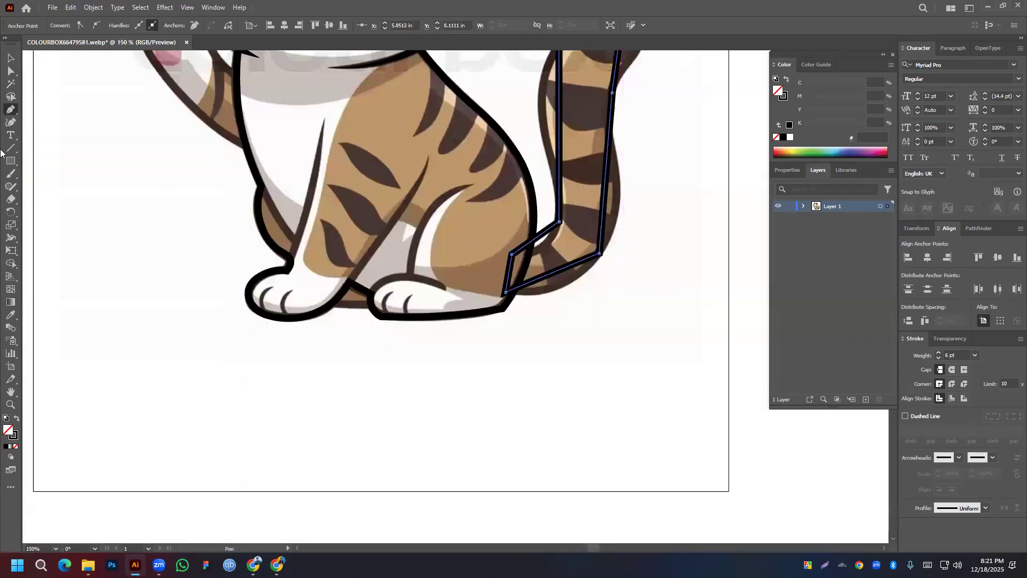
pyautogui.click(10, 122)
pyautogui.moveTo(557, 128); pyautogui.dragTo(334, 235)
pyautogui.scroll(3, 396, 126)
pyautogui.moveTo(331, 152); pyautogui.dragTo(323, 128)
pyautogui.moveTo(398, 197); pyautogui.dragTo(444, 137)
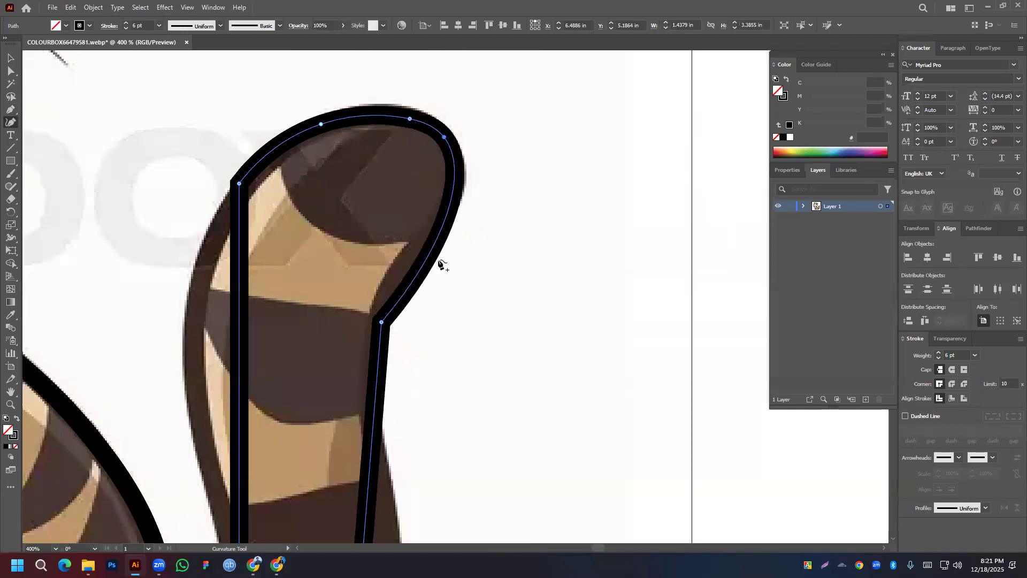
pyautogui.moveTo(425, 270); pyautogui.dragTo(403, 258)
pyautogui.moveTo(451, 186); pyautogui.dragTo(456, 194)
pyautogui.moveTo(405, 258); pyautogui.dragTo(401, 268)
# Curve the long inner side of the tail path along the original edge, adding and adjusting points down to the lower bend
pyautogui.moveTo(301, 283); pyautogui.dragTo(443, 188)
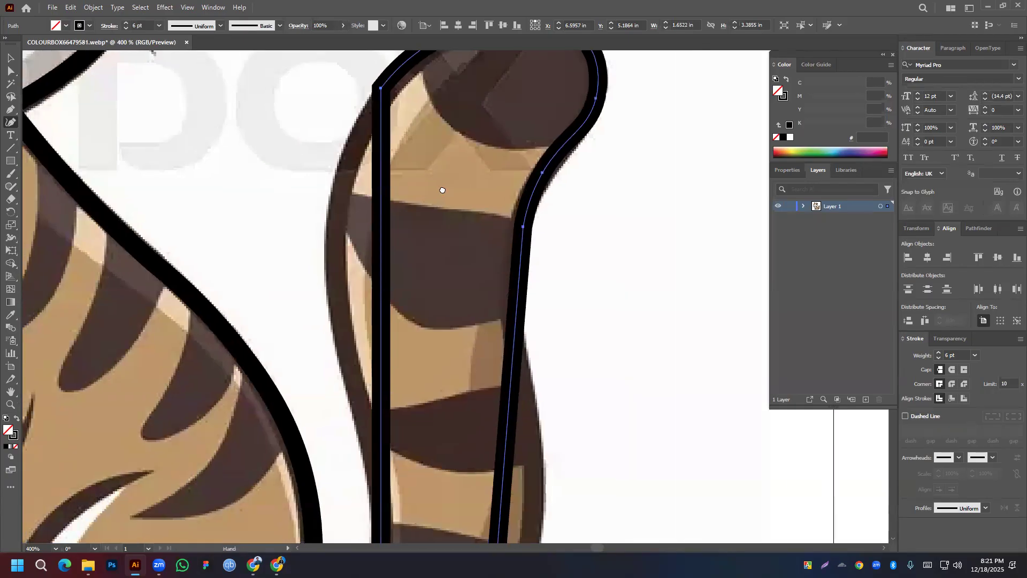
pyautogui.moveTo(384, 241); pyautogui.dragTo(335, 223)
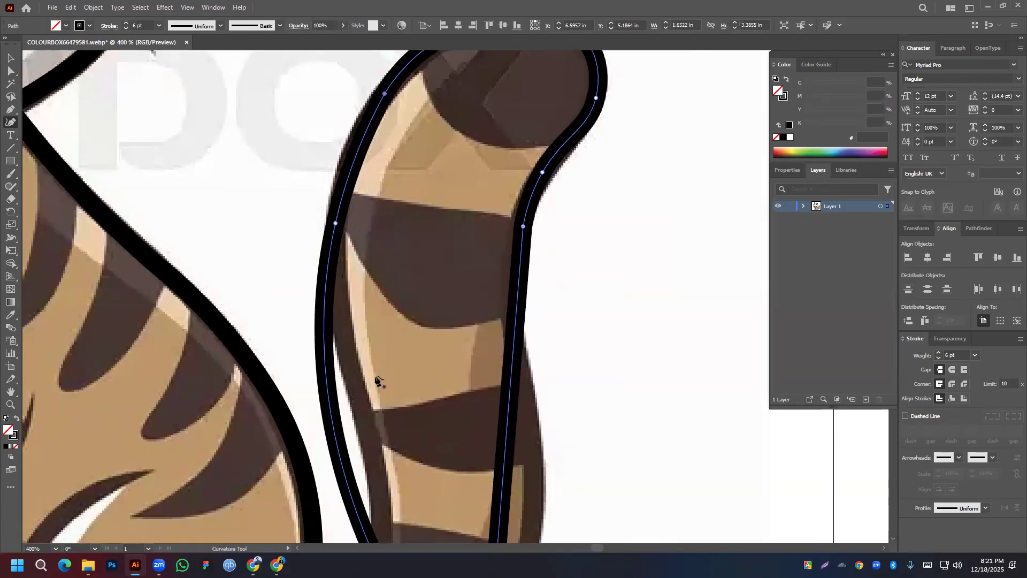
pyautogui.moveTo(355, 401); pyautogui.dragTo(236, 267)
pyautogui.moveTo(223, 306); pyautogui.dragTo(255, 300)
pyautogui.moveTo(231, 206); pyautogui.dragTo(225, 204)
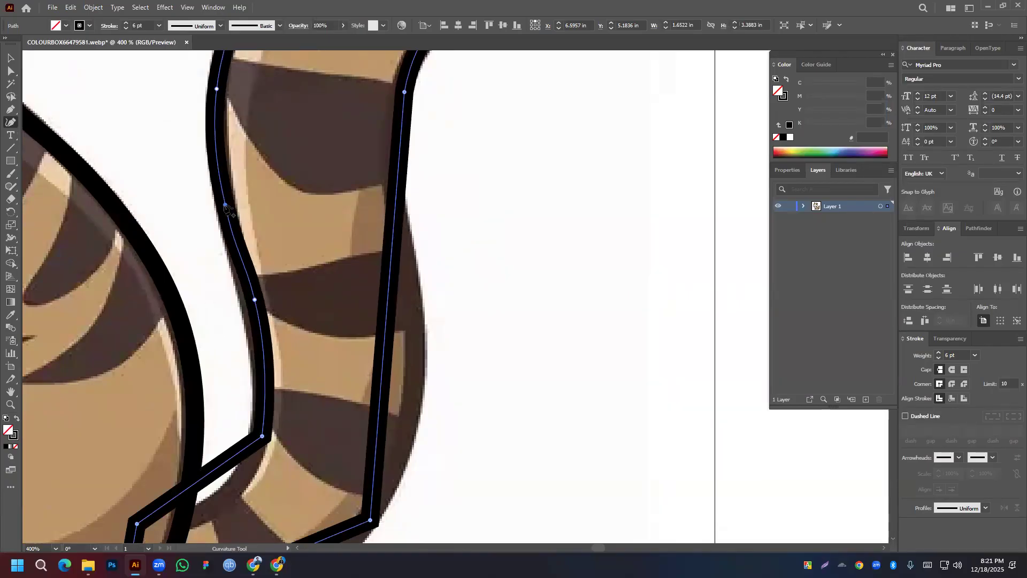
pyautogui.moveTo(262, 436); pyautogui.dragTo(257, 438)
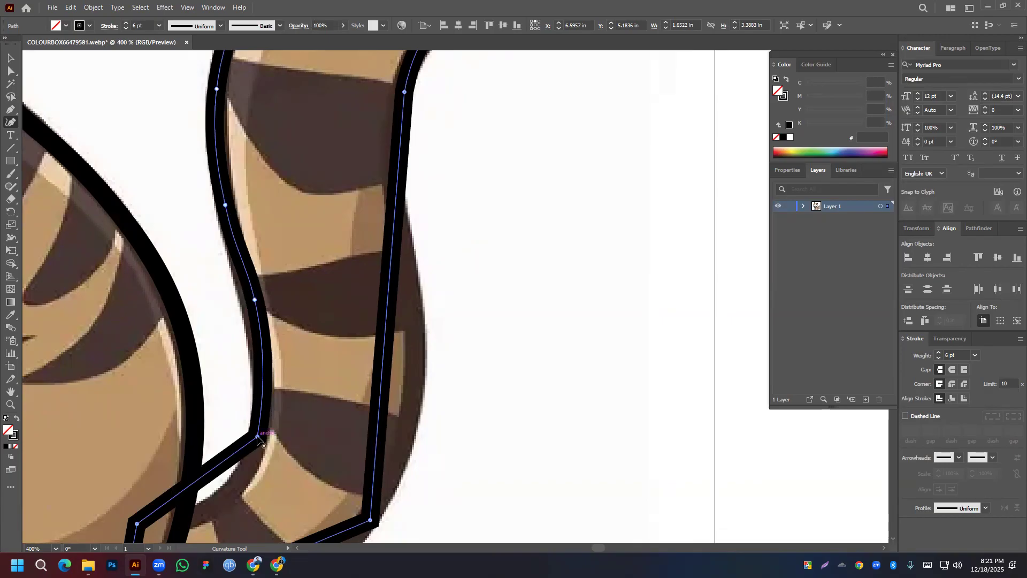
# Shape the outer side of the tail path into an S-curve that follows the original edge, fine-tuning its points
pyautogui.moveTo(289, 379); pyautogui.dragTo(331, 329)
pyautogui.moveTo(297, 250); pyautogui.dragTo(259, 288)
pyautogui.scroll(-3, 320, 244)
pyautogui.scroll(-1, 320, 245)
pyautogui.scroll(3, 299, 289)
pyautogui.moveTo(311, 310); pyautogui.dragTo(329, 395)
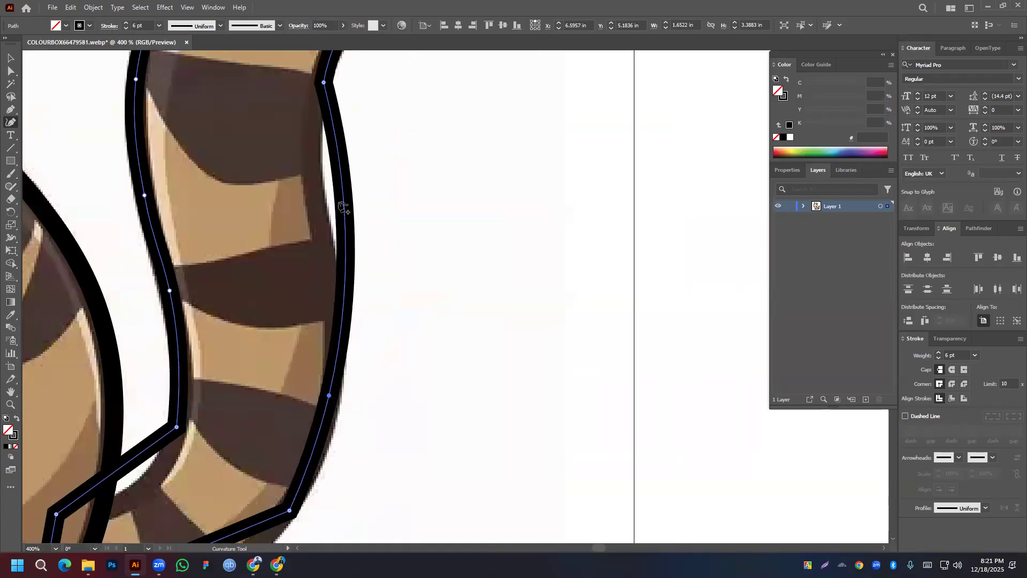
pyautogui.moveTo(345, 205); pyautogui.dragTo(311, 189)
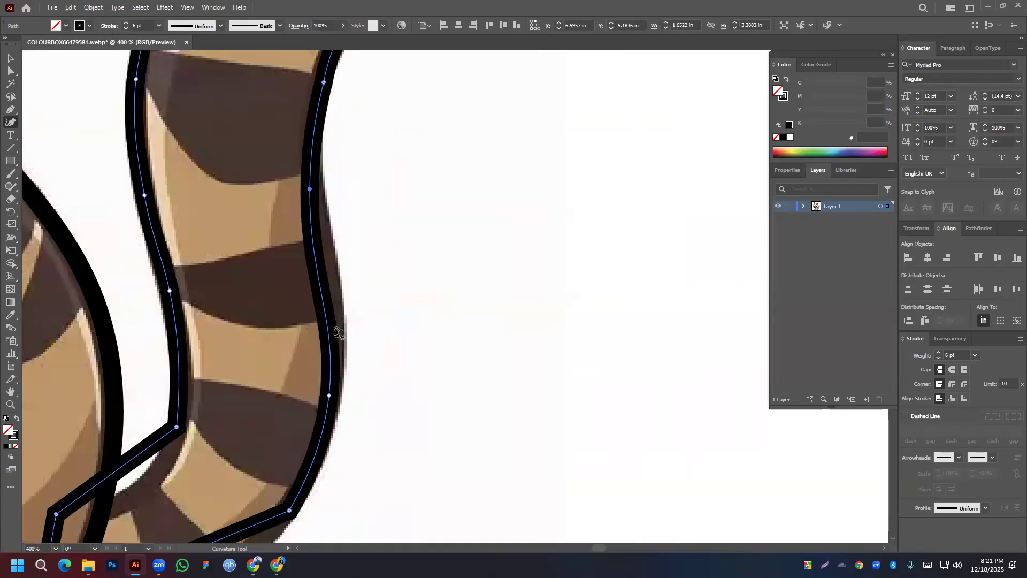
pyautogui.moveTo(326, 317); pyautogui.dragTo(333, 318)
pyautogui.moveTo(329, 421); pyautogui.dragTo(379, 282)
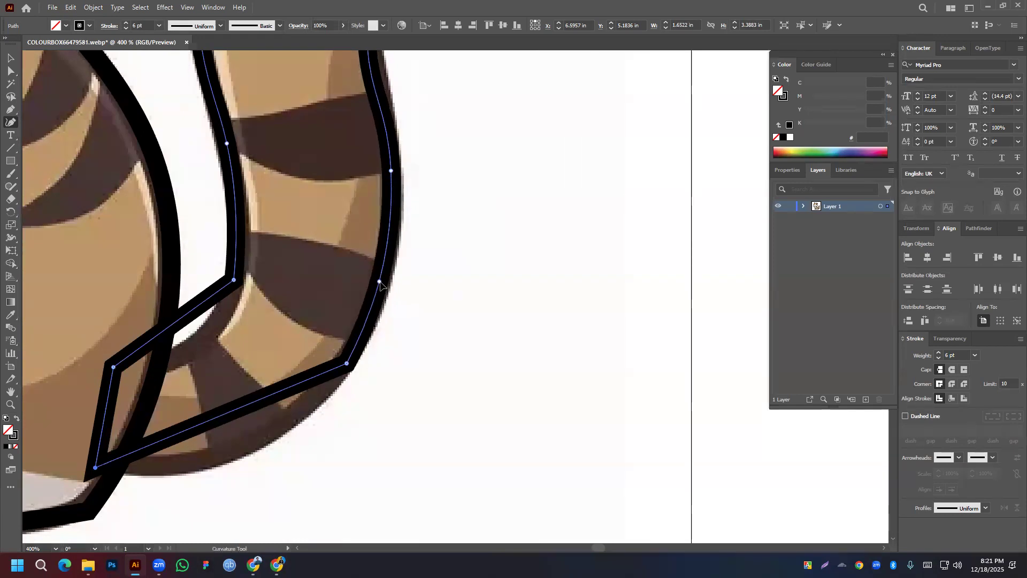
pyautogui.moveTo(422, 107); pyautogui.dragTo(386, 306)
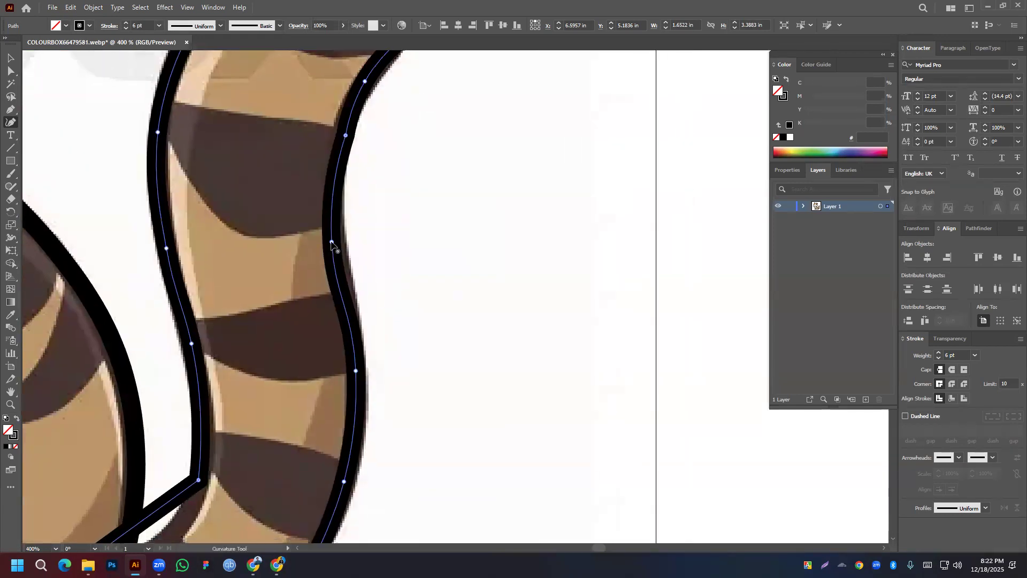
pyautogui.moveTo(332, 243); pyautogui.dragTo(338, 251)
# Round the underside of the tail and its inner bend near the body, and deselect the tail path
pyautogui.scroll(-4, 362, 370)
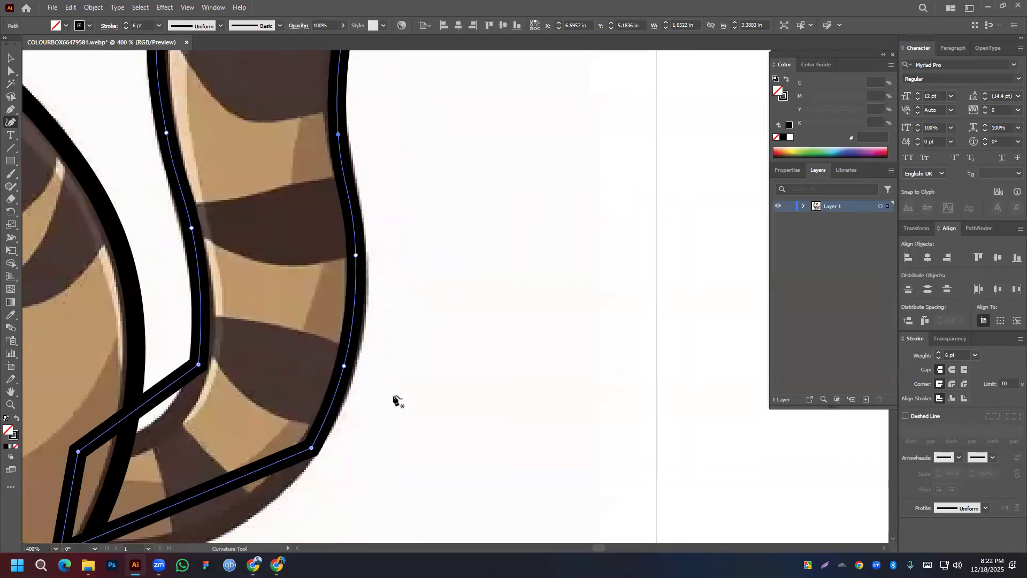
pyautogui.scroll(-2, 398, 400)
pyautogui.moveTo(198, 432); pyautogui.dragTo(201, 476)
pyautogui.hscroll(-3, 201, 471)
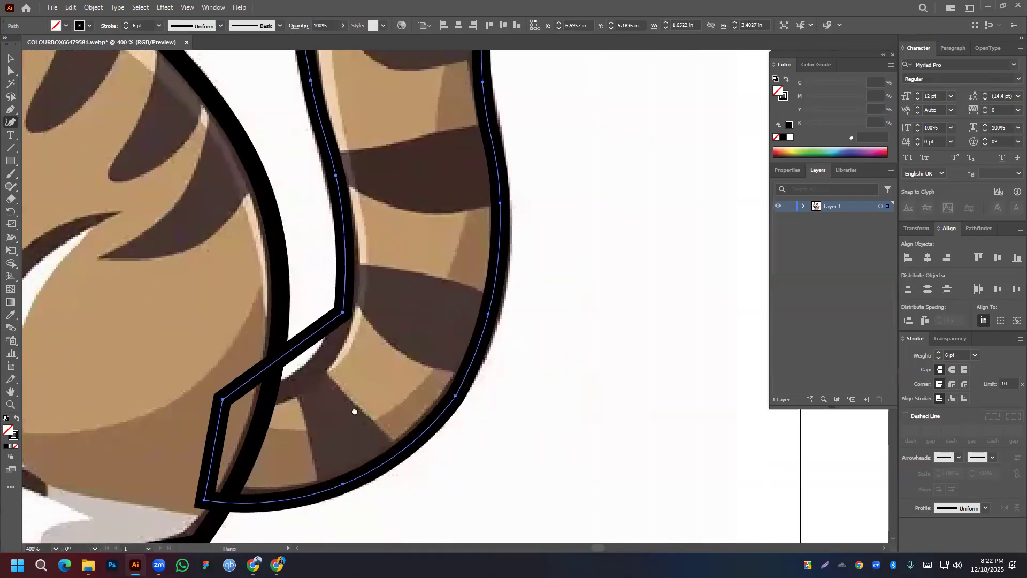
pyautogui.moveTo(313, 337); pyautogui.dragTo(316, 363)
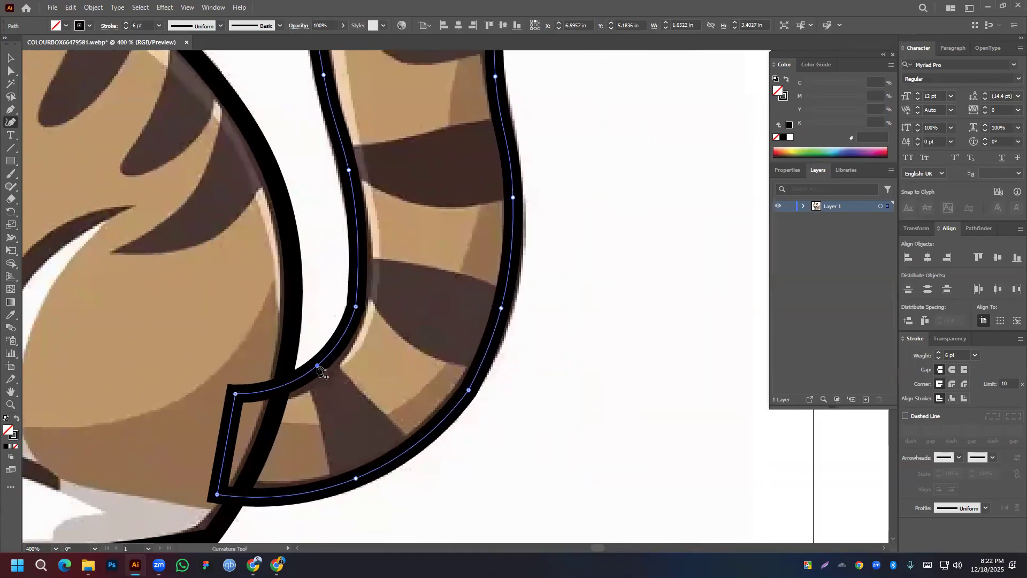
pyautogui.scroll(4, 390, 395)
pyautogui.hotkey('ctrl', '1')
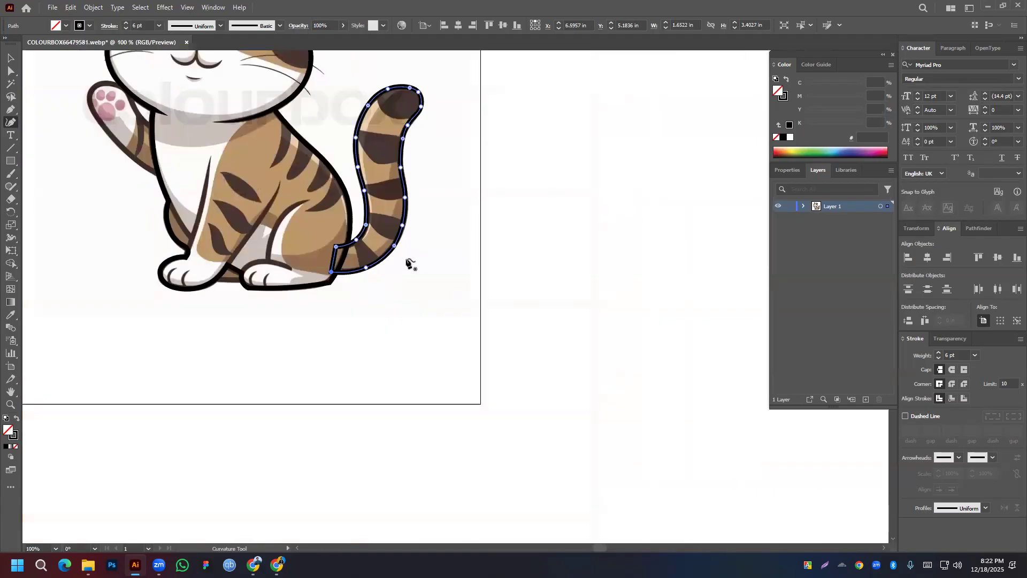
pyautogui.press('v')
pyautogui.click(473, 365)
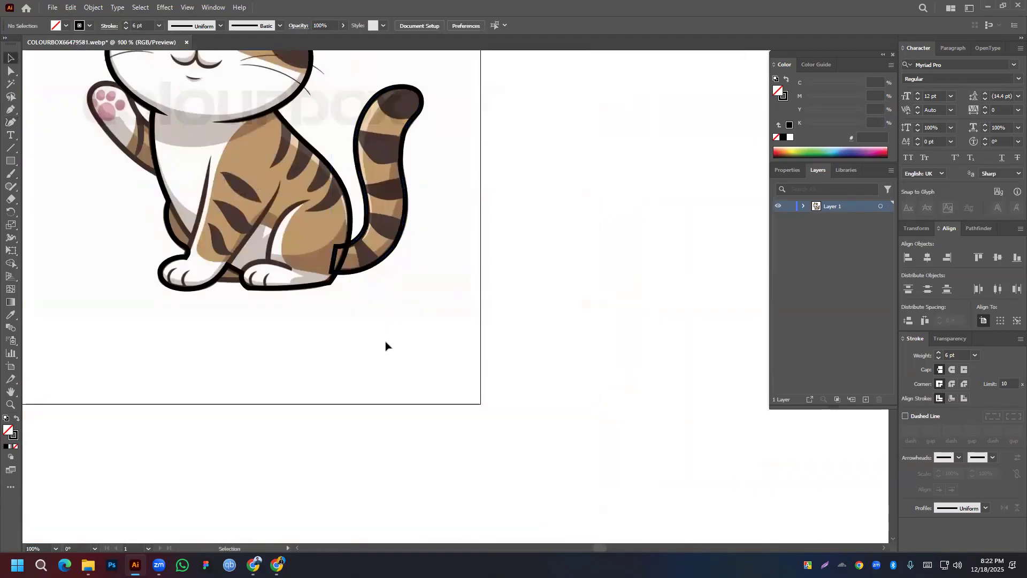
# Remove the part of the tail shape that overlaps the body outline with the Shape Builder tool
pyautogui.click(339, 242)
pyautogui.click(11, 263)
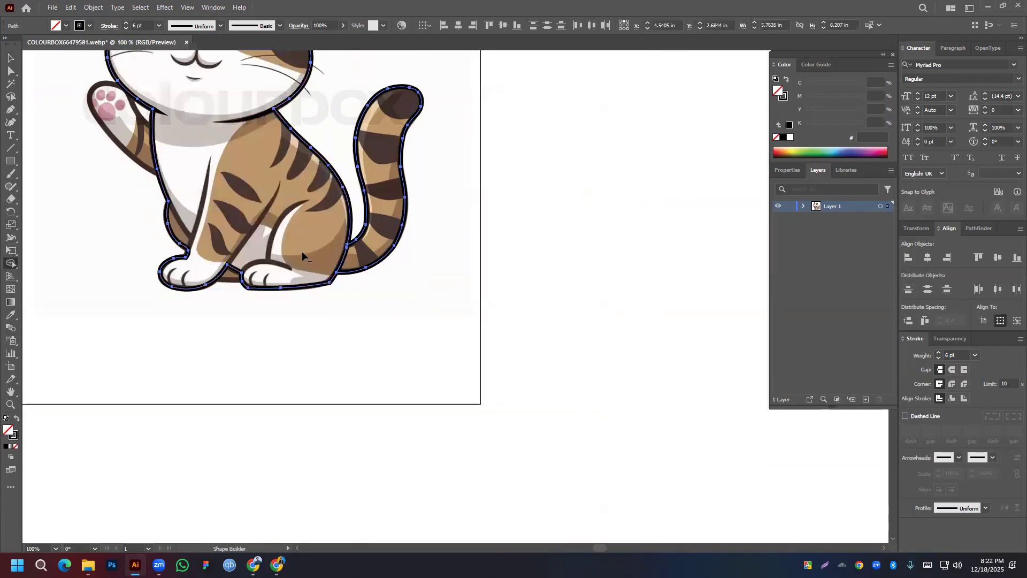
pyautogui.click(10, 59)
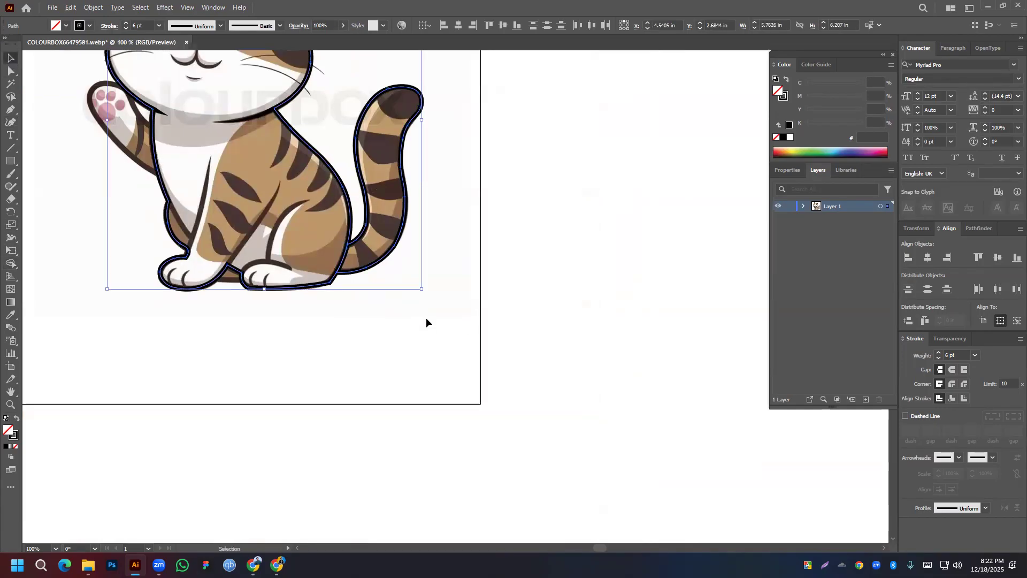
pyautogui.click(447, 270)
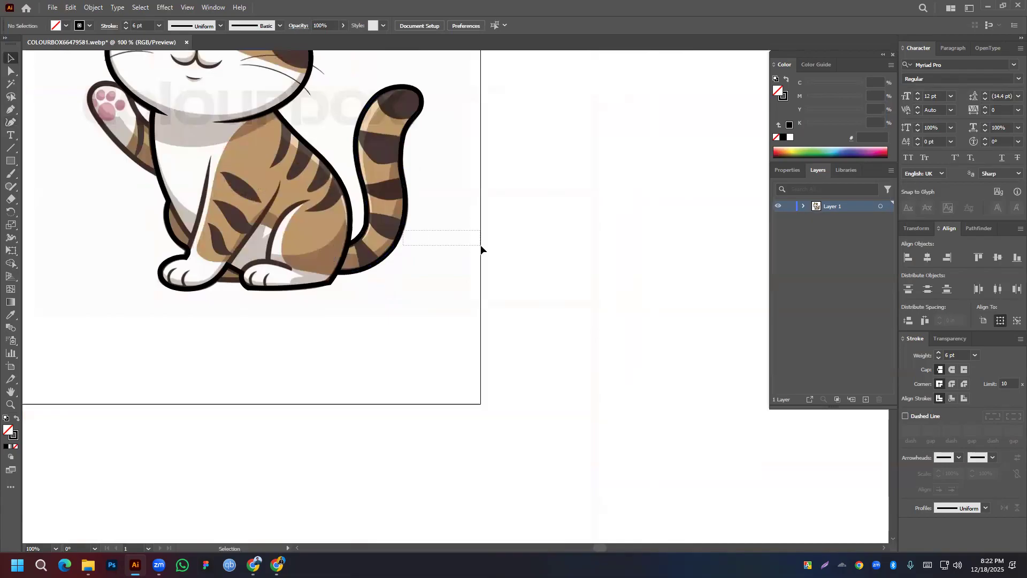
pyautogui.moveTo(405, 233); pyautogui.dragTo(471, 238)
pyautogui.hotkey('ctrl', 'z')
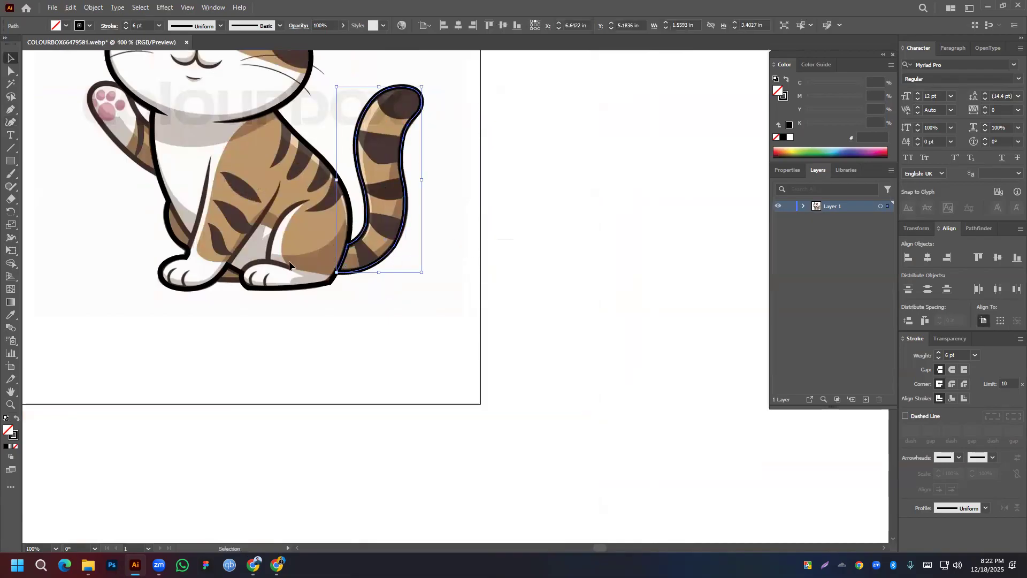
pyautogui.moveTo(255, 69); pyautogui.dragTo(405, 266)
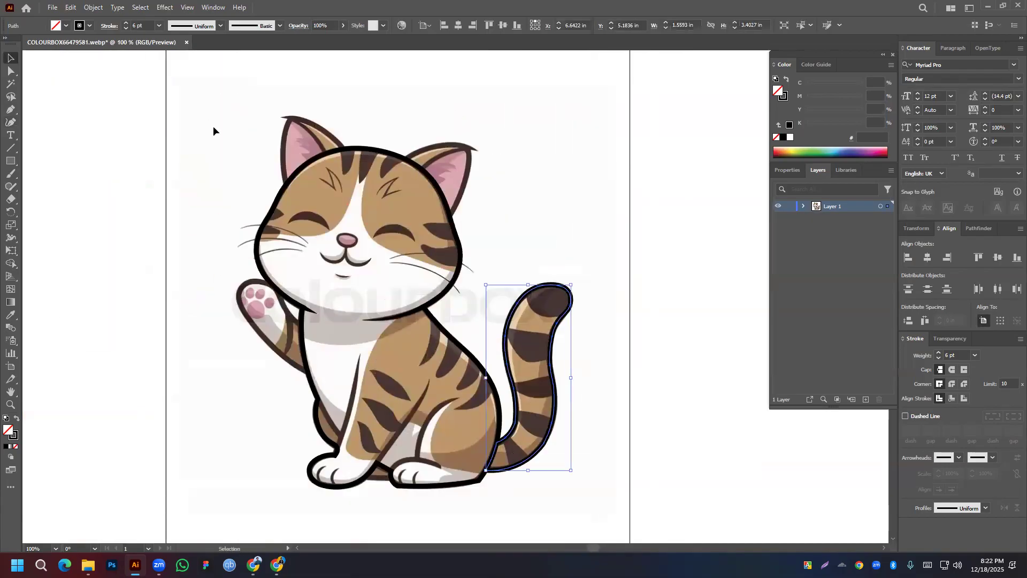
pyautogui.scroll(2, 461, 155)
pyautogui.moveTo(328, 117); pyautogui.dragTo(458, 231)
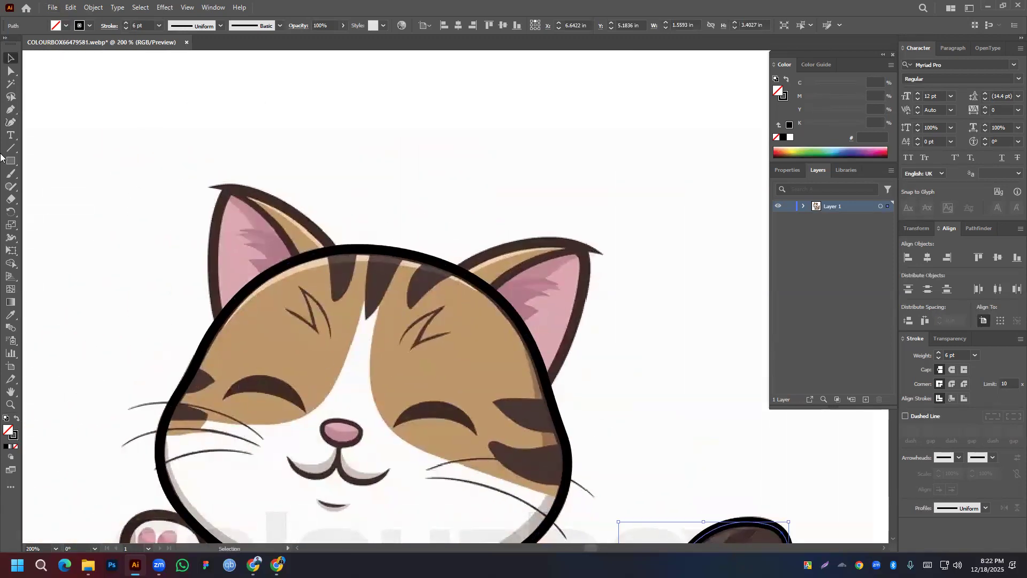
# Draw a closed three-point path over the left ear with the Pen tool, from the head outline to the ear tip and back
pyautogui.click(12, 111)
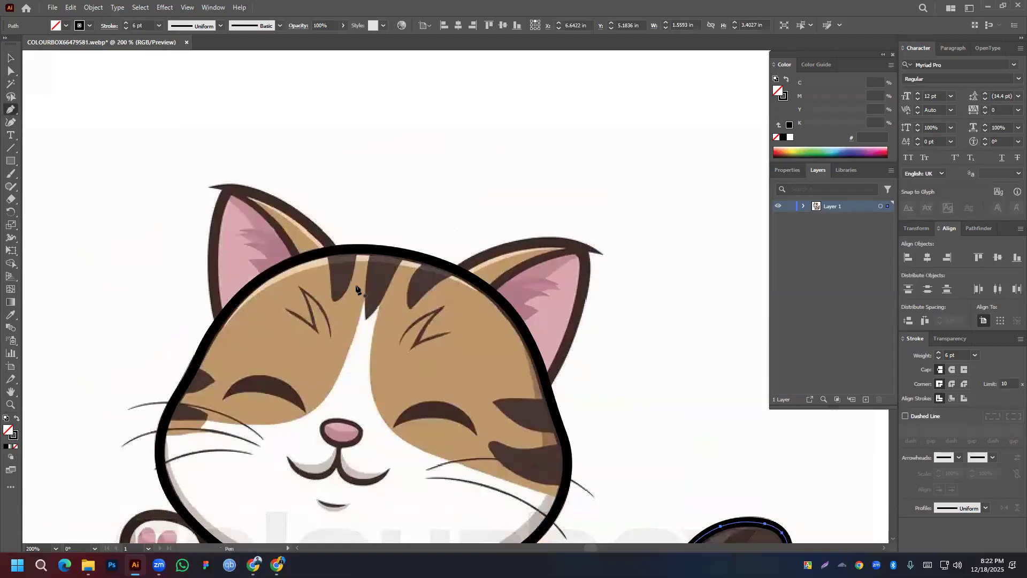
pyautogui.click(305, 268)
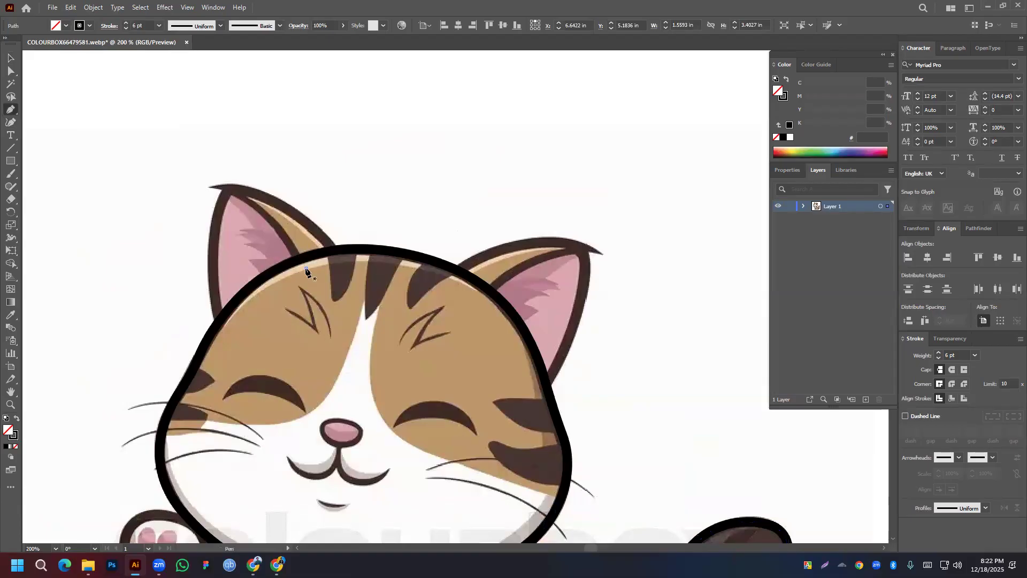
pyautogui.click(209, 187)
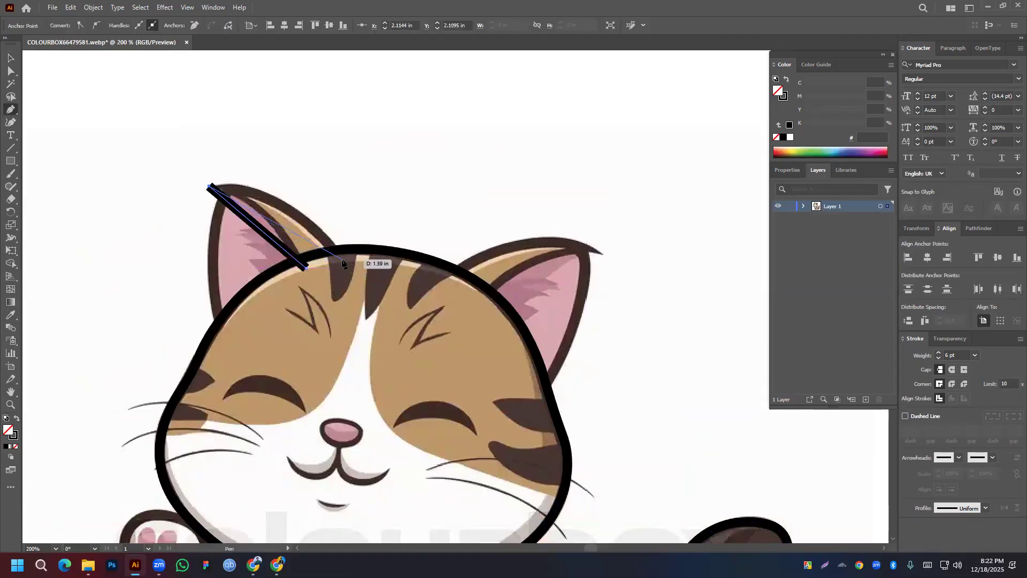
pyautogui.click(344, 263)
pyautogui.click(306, 268)
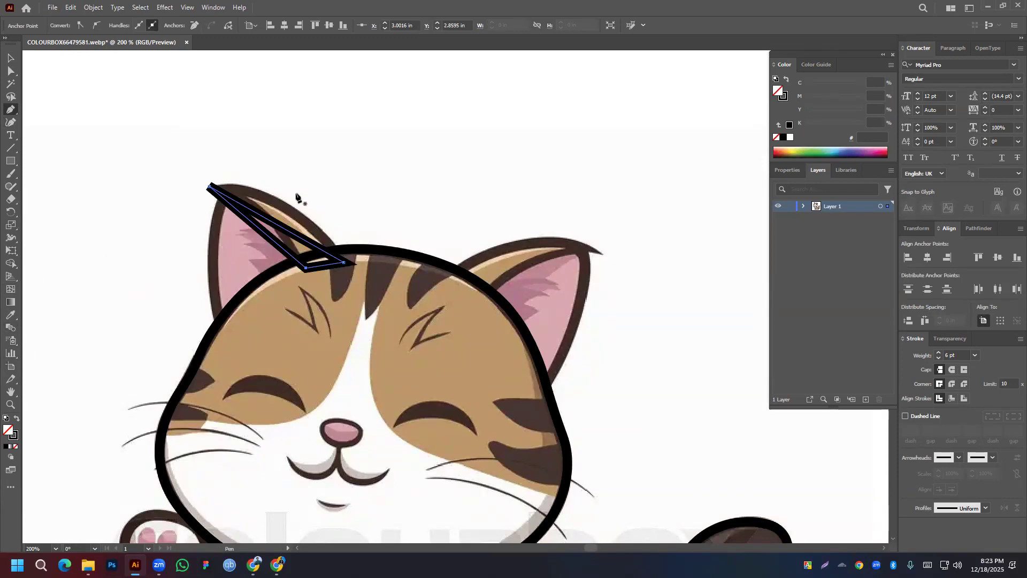
pyautogui.hotkey('ctrl', 'z')
pyautogui.click(305, 268)
# Move the triangle's three corner points onto the corners of the left ear's pink inner area
pyautogui.press('a')
pyautogui.moveTo(305, 267); pyautogui.dragTo(219, 314)
pyautogui.moveTo(209, 185); pyautogui.dragTo(228, 198)
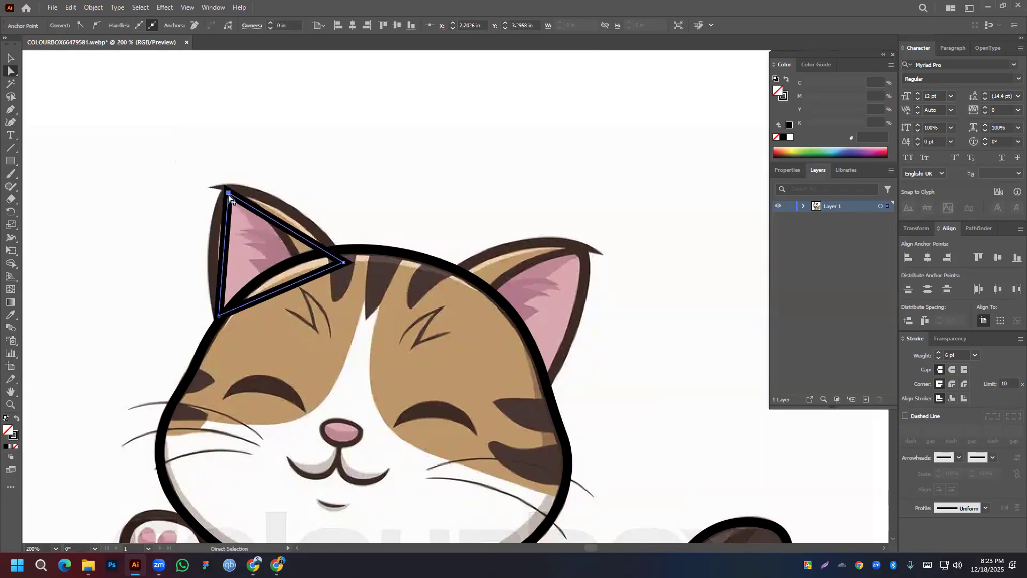
pyautogui.moveTo(345, 264); pyautogui.dragTo(301, 262)
# Curve both sides of the inner-ear path with the Curvature tool to follow the original edges, fine-tune its corners, and deselect it
pyautogui.click(10, 123)
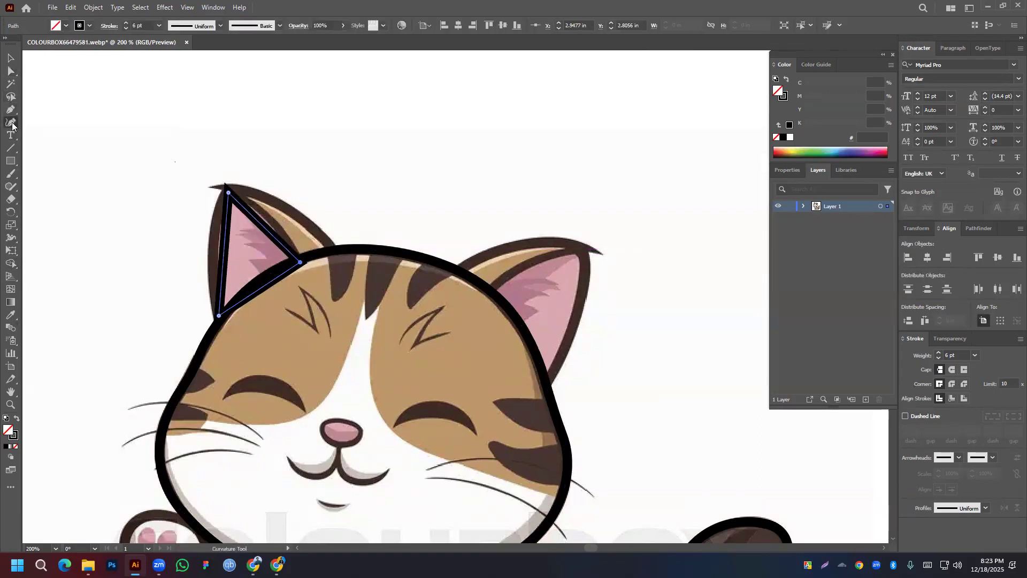
pyautogui.scroll(4, 218, 264)
pyautogui.moveTo(210, 262); pyautogui.dragTo(168, 247)
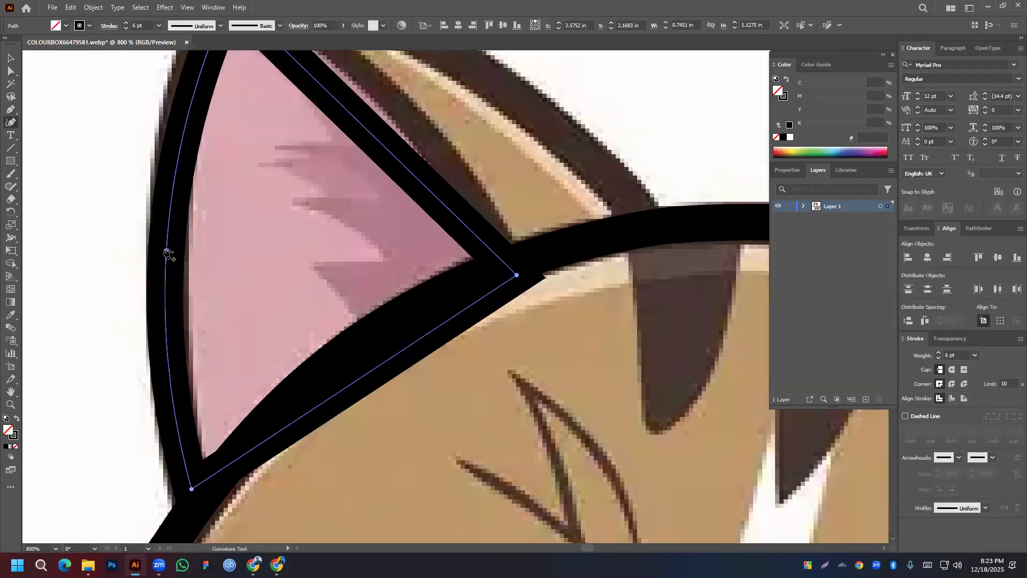
pyautogui.scroll(-3, 253, 264)
pyautogui.moveTo(242, 166); pyautogui.dragTo(239, 165)
pyautogui.moveTo(292, 214); pyautogui.dragTo(295, 196)
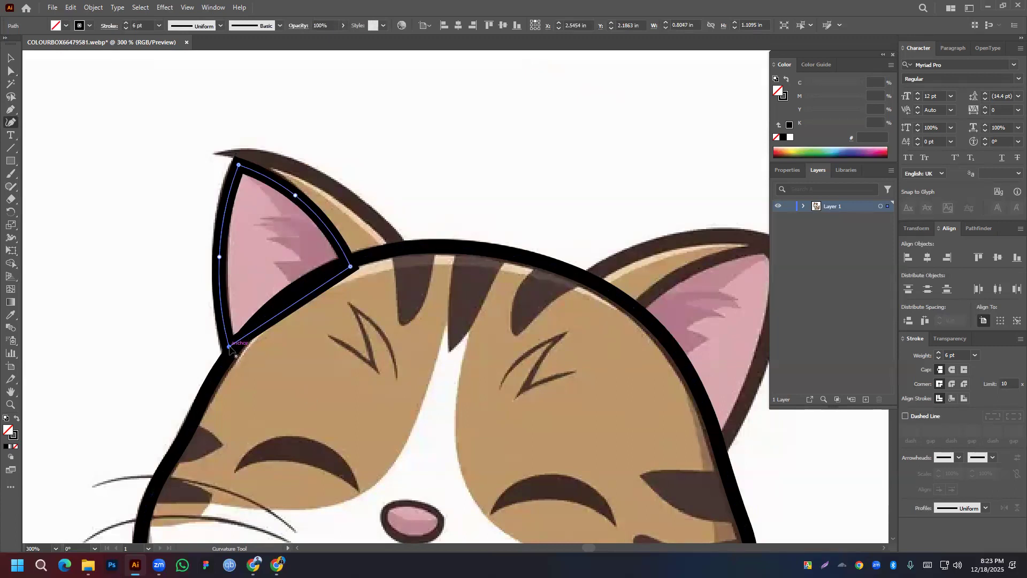
pyautogui.moveTo(229, 347); pyautogui.dragTo(232, 351)
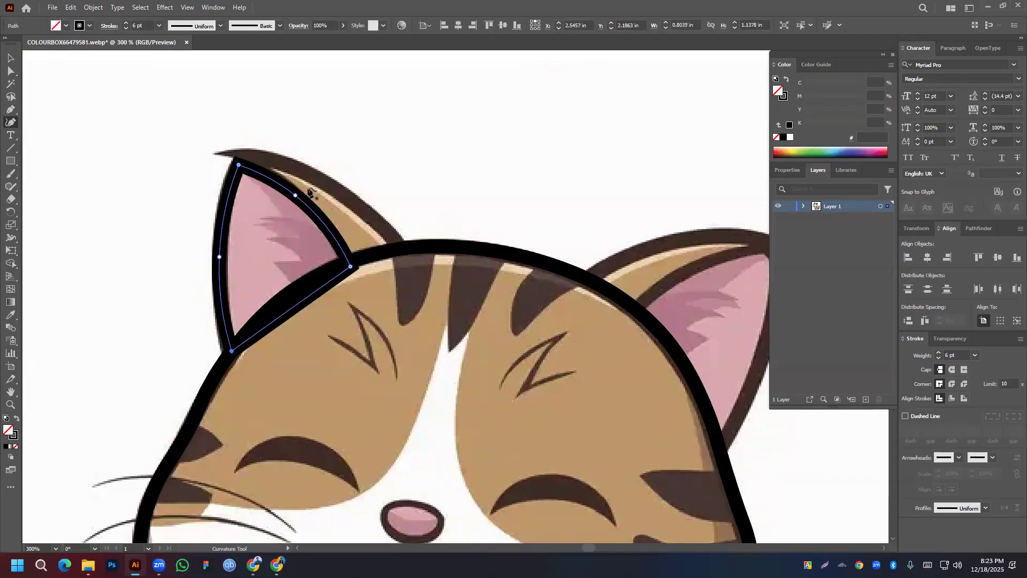
pyautogui.click(10, 58)
pyautogui.click(311, 329)
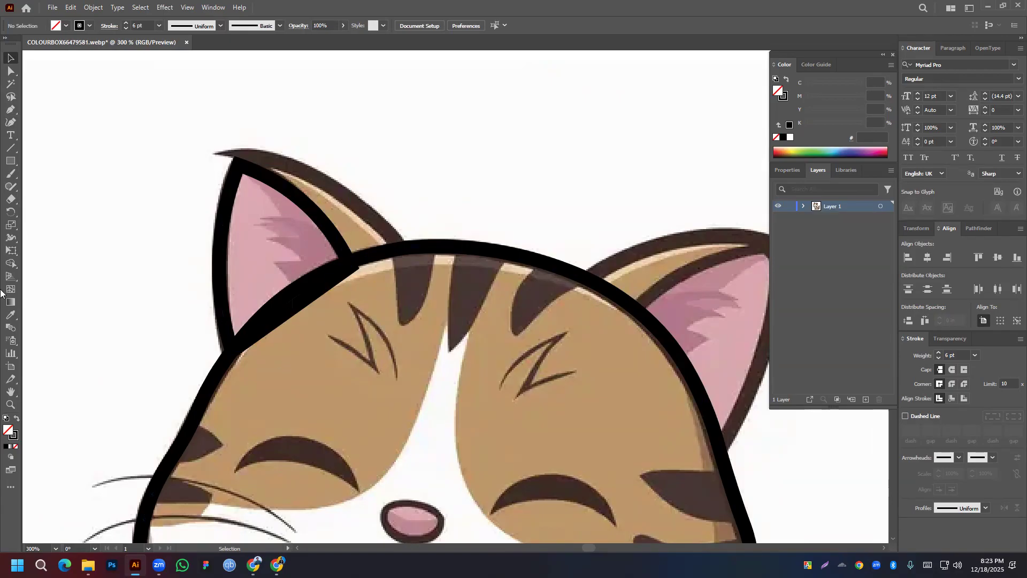
# Draw an open curved path along the left ear's outer upper edge, from the head outline to the ear tip
pyautogui.click(10, 111)
pyautogui.click(408, 258)
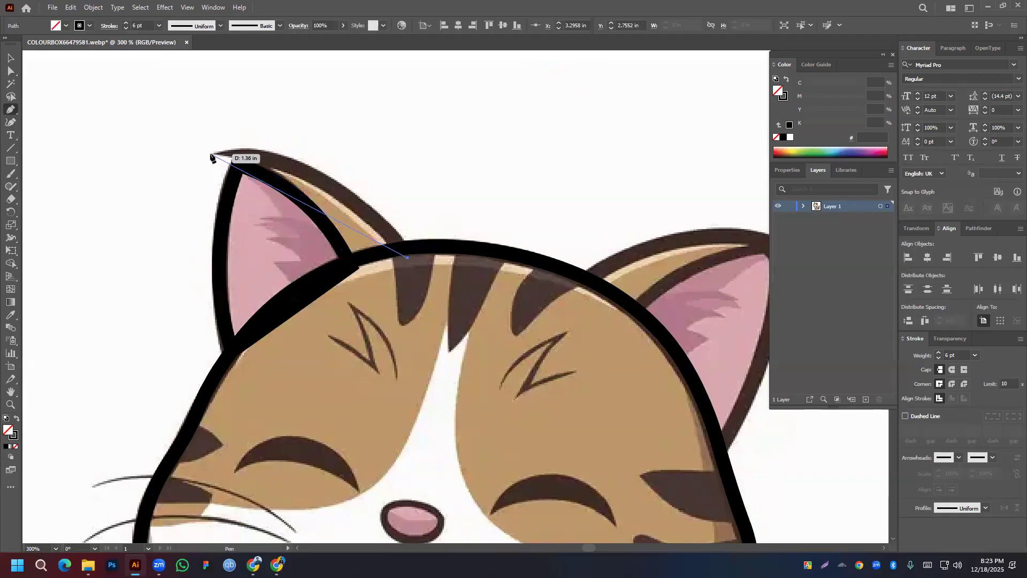
pyautogui.moveTo(214, 153); pyautogui.dragTo(85, 155)
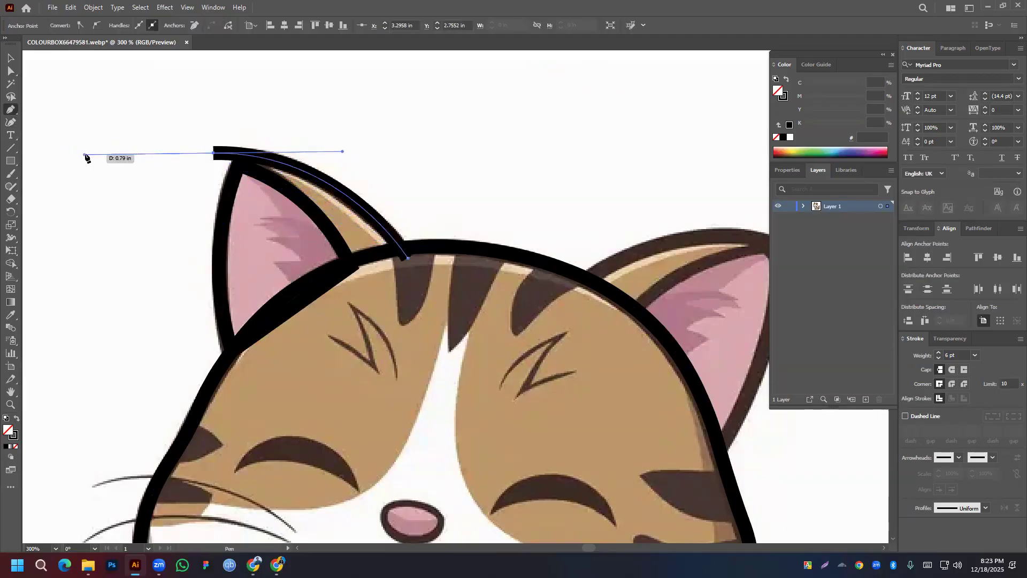
pyautogui.click(11, 58)
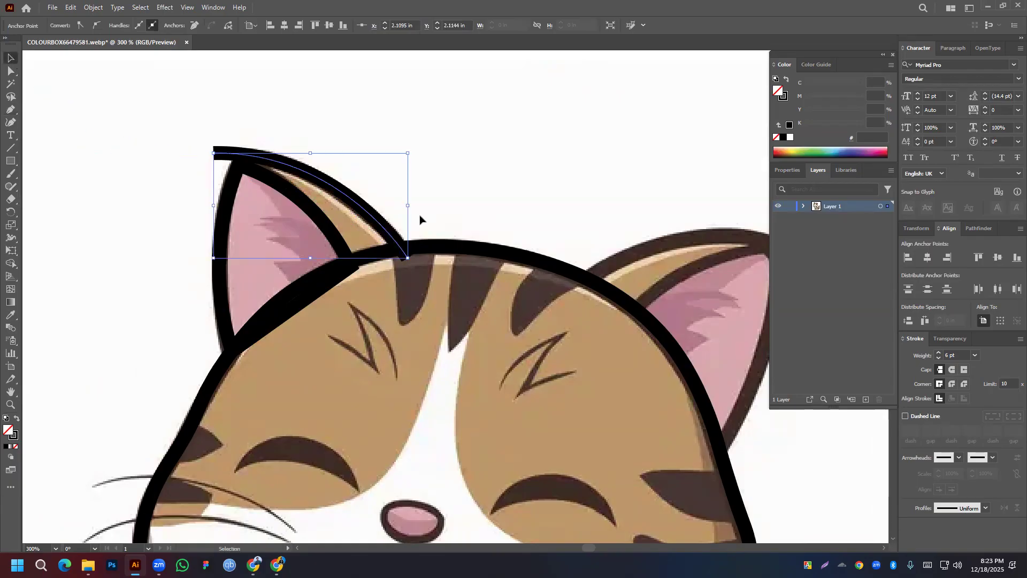
# Apply the triangular width profile tapering towards the ear tip to the outer ear stroke and raise its weight to 12 pt
pyautogui.click(986, 508)
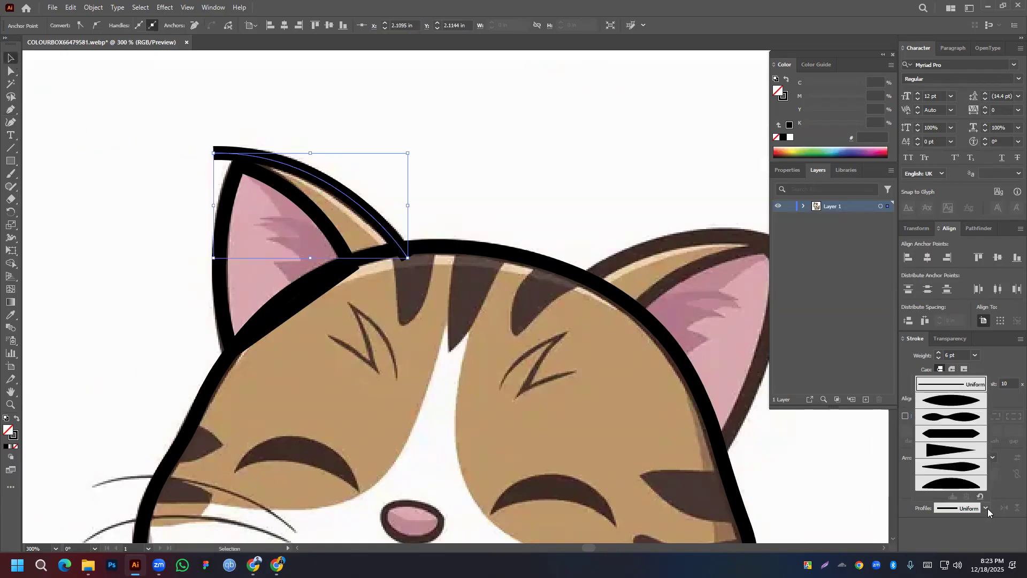
pyautogui.click(945, 453)
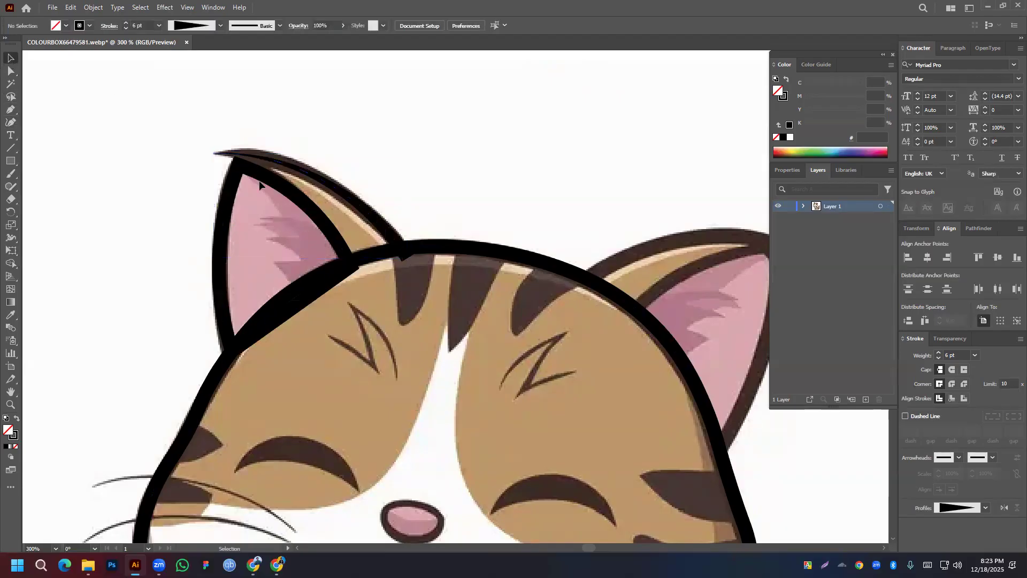
pyautogui.click(345, 201)
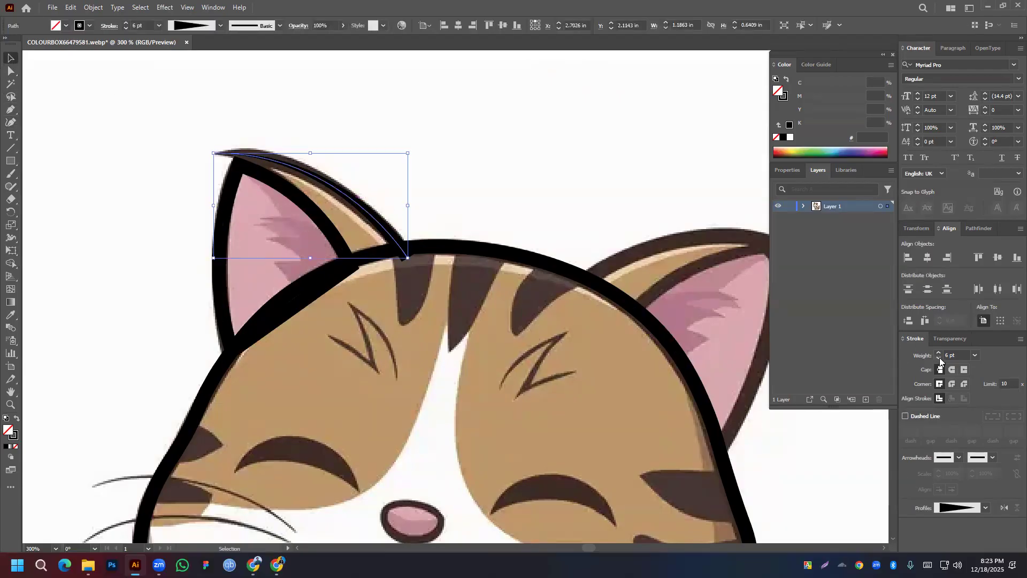
pyautogui.scroll(4, 349, 201)
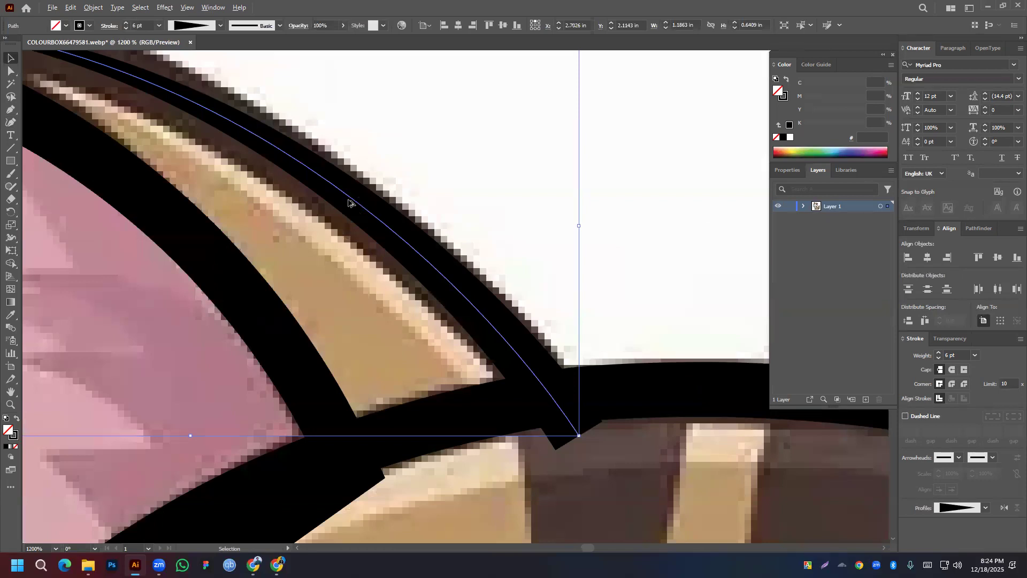
pyautogui.scroll(-3, 348, 202)
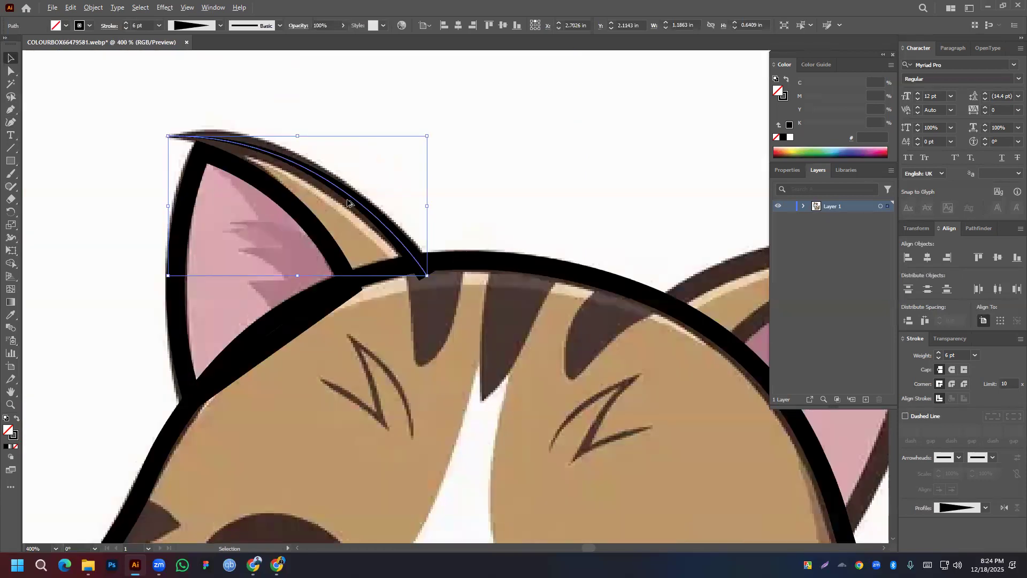
pyautogui.click(939, 354)
pyautogui.click(939, 354)
pyautogui.click(939, 354)
pyautogui.click(939, 354)
pyautogui.click(939, 355)
pyautogui.click(939, 354)
pyautogui.moveTo(418, 268)
pyautogui.mouseDown()
pyautogui.moveTo(408, 269)
pyautogui.moveTo(418, 270)
pyautogui.mouseUp()
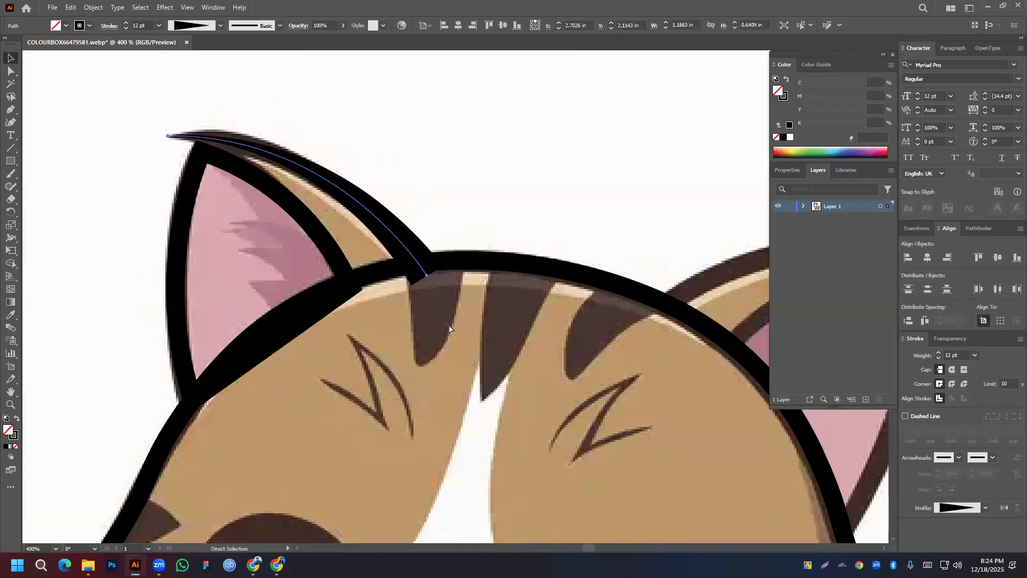
# Undo the weight and width profile changes on the outer ear stroke
pyautogui.hotkey('ctrl', 'z')
pyautogui.hotkey('ctrl', 'z')
pyautogui.hotkey('ctrl', 'shift', 'z')
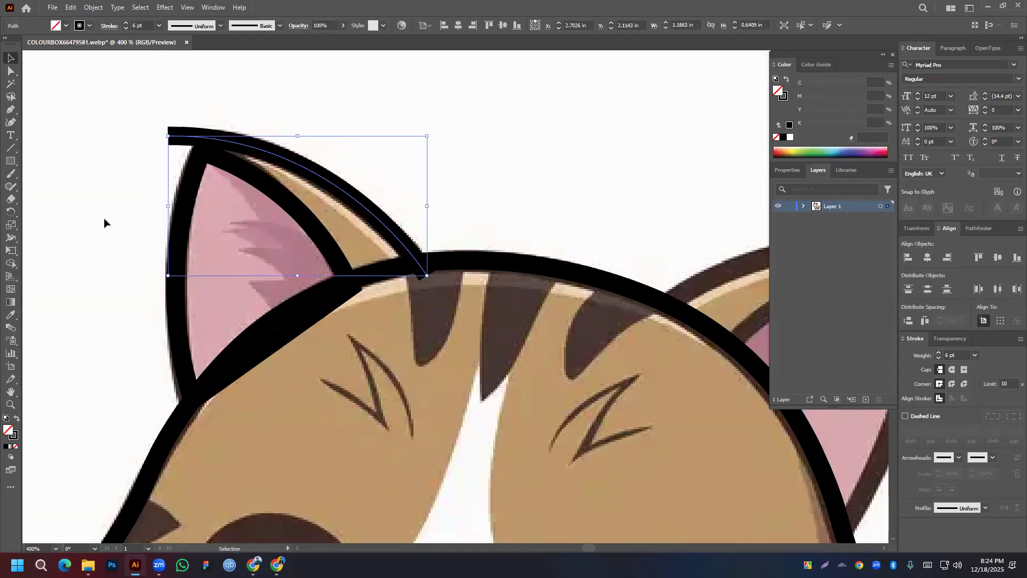
# Try tapering the outer ear stroke to a point at the ear tip with the Width tool
pyautogui.click(8, 242)
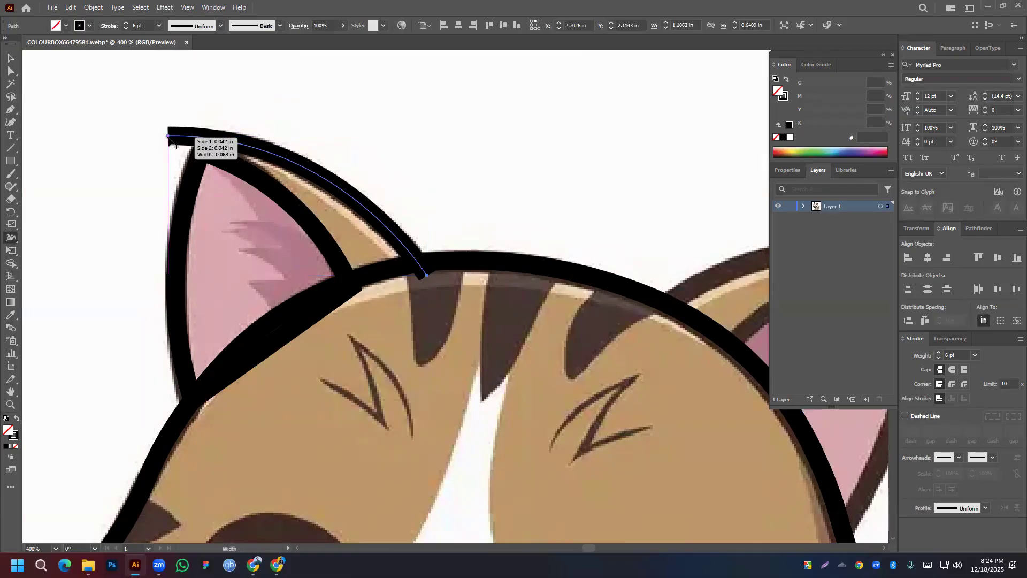
pyautogui.moveTo(176, 144)
pyautogui.mouseDown()
pyautogui.moveTo(167, 135)
pyautogui.moveTo(205, 148)
pyautogui.mouseUp()
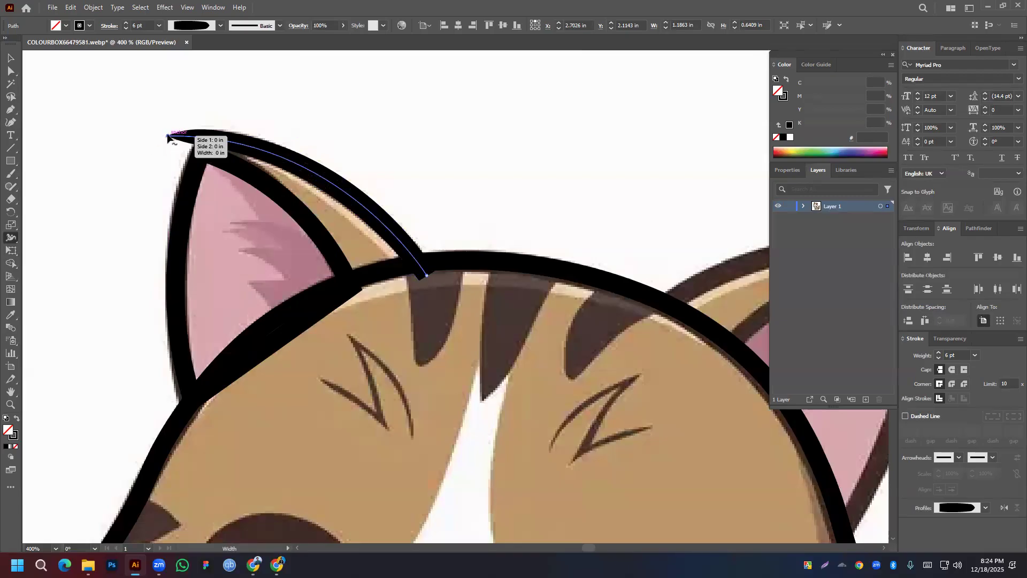
pyautogui.moveTo(168, 134)
pyautogui.mouseDown()
pyautogui.moveTo(200, 138)
pyautogui.moveTo(192, 132)
pyautogui.mouseUp()
pyautogui.click(10, 57)
pyautogui.click(67, 75)
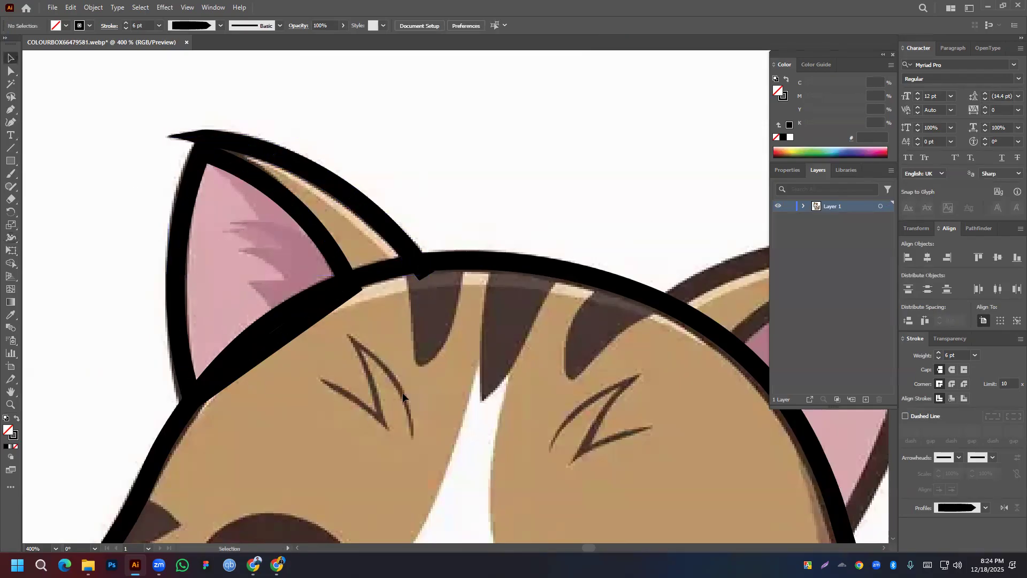
pyautogui.scroll(-3, 418, 218)
pyautogui.scroll(5, 350, 190)
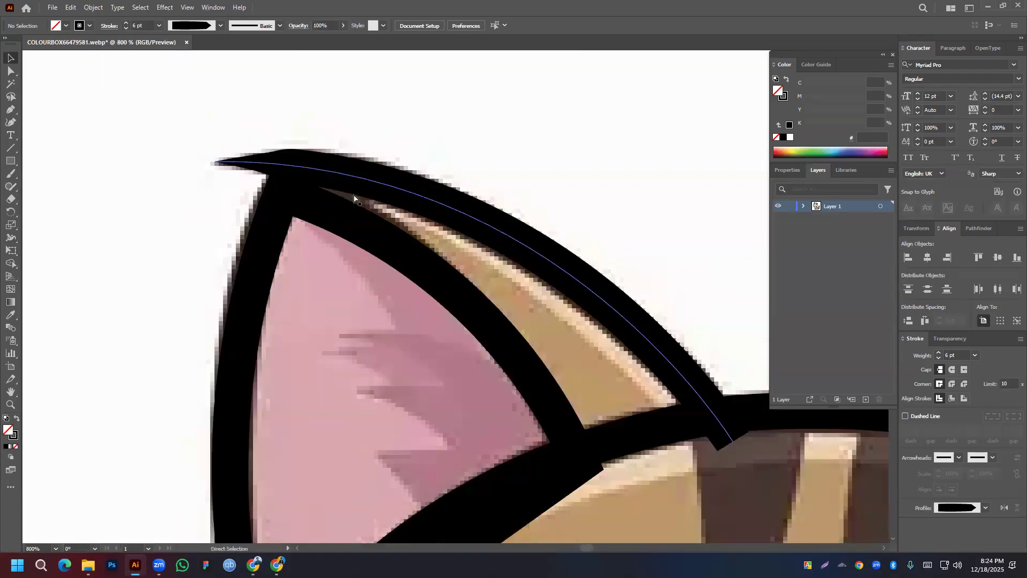
# Undo the Width tool taper and the open path along the left ear's outer edge
pyautogui.hotkey('ctrl', 'z')
pyautogui.hotkey('ctrl', 'z')
pyautogui.hotkey('ctrl', 'shift', 'z')
pyautogui.hotkey('ctrl', 'z')
pyautogui.hotkey('ctrl', 'shift', 'z')
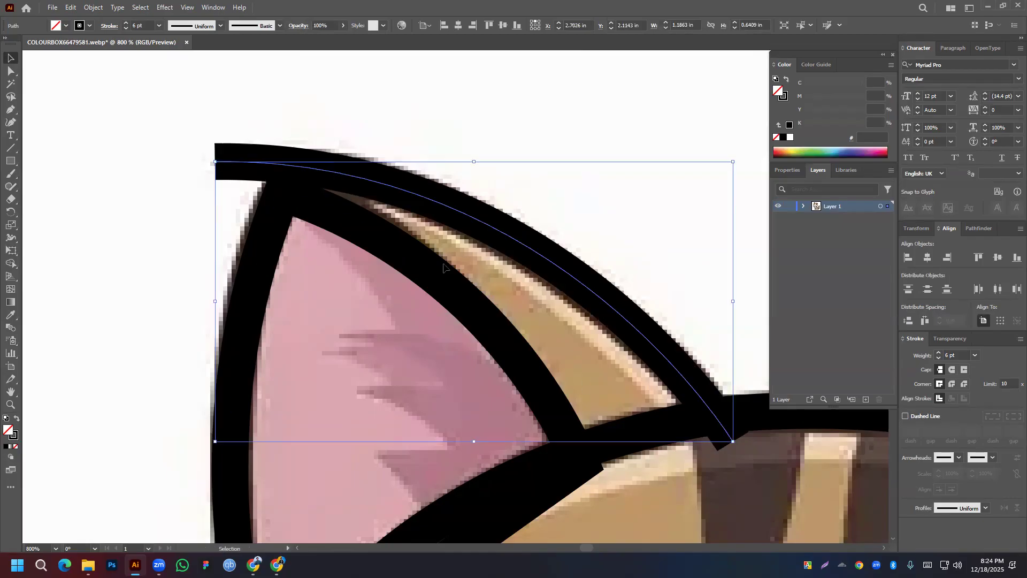
pyautogui.hotkey('ctrl', 'z')
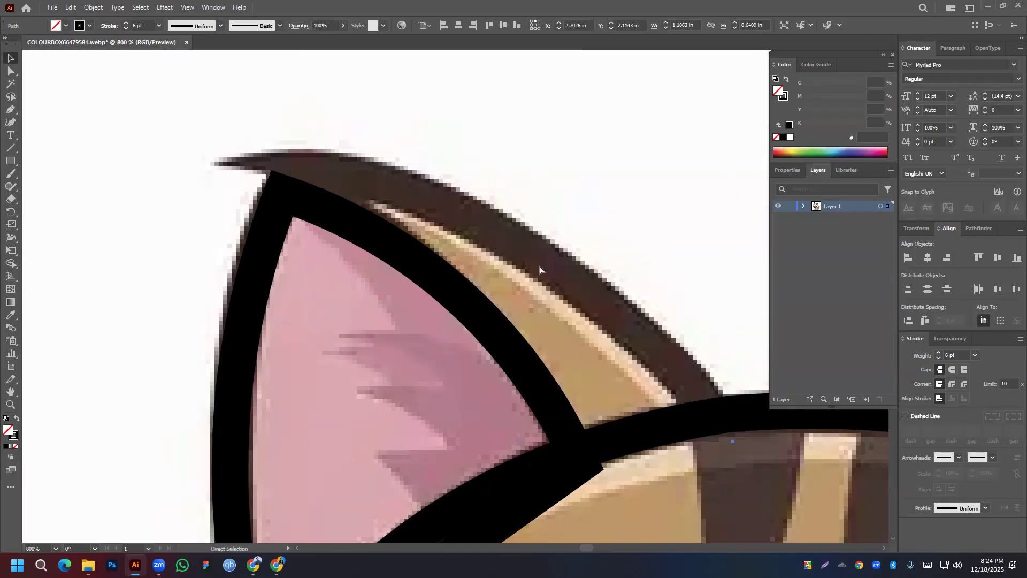
# Draw a closed path around the left ear's dark outer band with the Pen tool, from the ear tip to the head outline
pyautogui.click(11, 109)
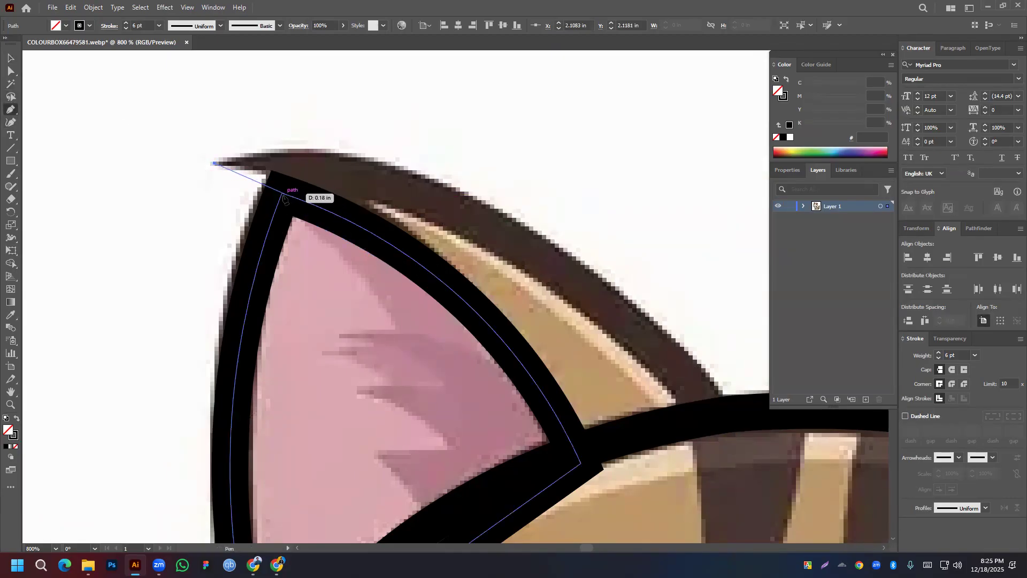
pyautogui.moveTo(282, 193)
pyautogui.mouseDown()
pyautogui.moveTo(280, 227)
pyautogui.moveTo(241, 210)
pyautogui.moveTo(269, 224)
pyautogui.mouseUp()
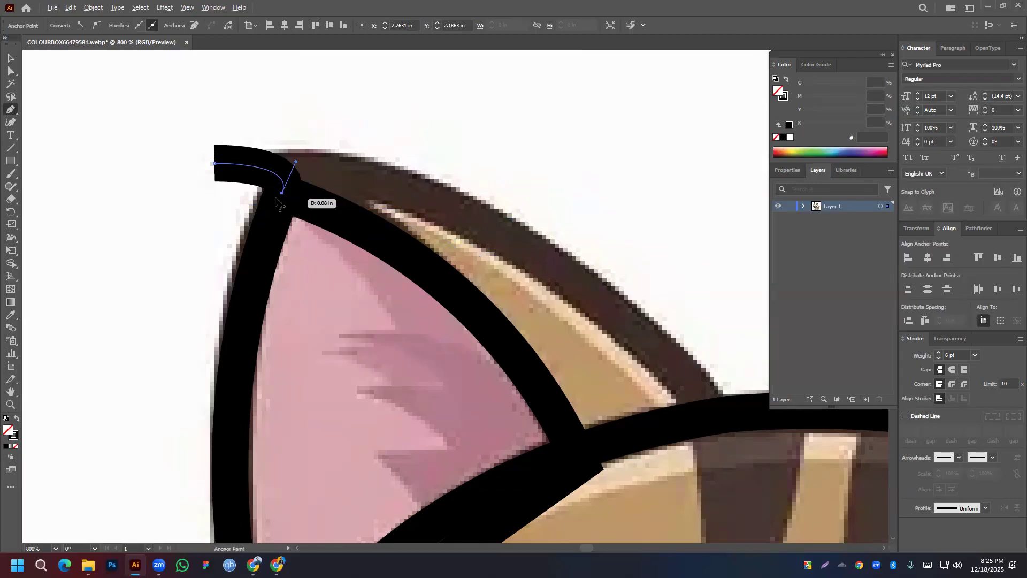
pyautogui.press('Escape')
pyautogui.click(213, 163)
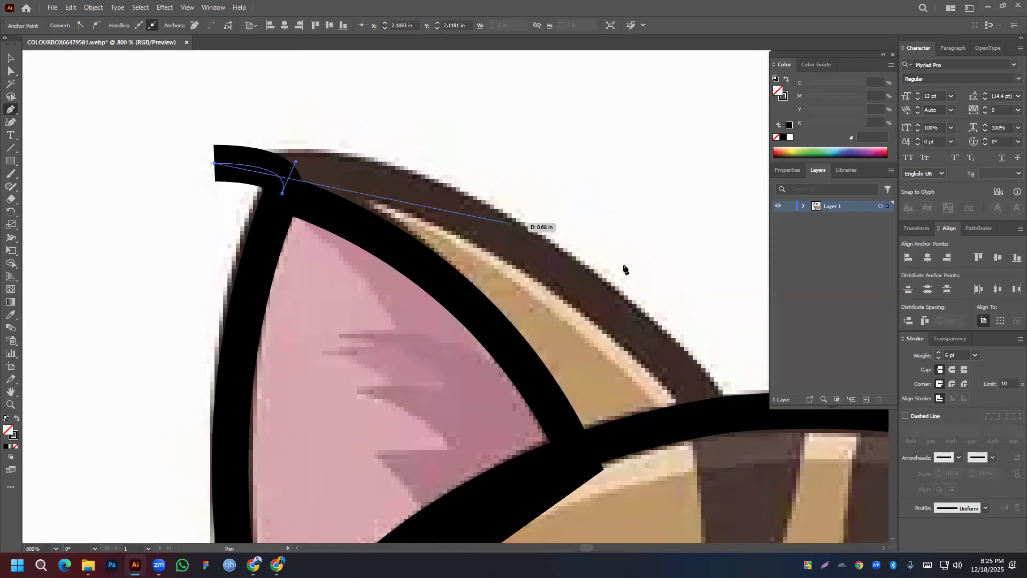
pyautogui.moveTo(741, 419); pyautogui.dragTo(758, 457)
pyautogui.scroll(-4, 748, 401)
pyautogui.moveTo(749, 406); pyautogui.dragTo(639, 387)
pyautogui.scroll(2, 616, 388)
pyautogui.click(617, 357)
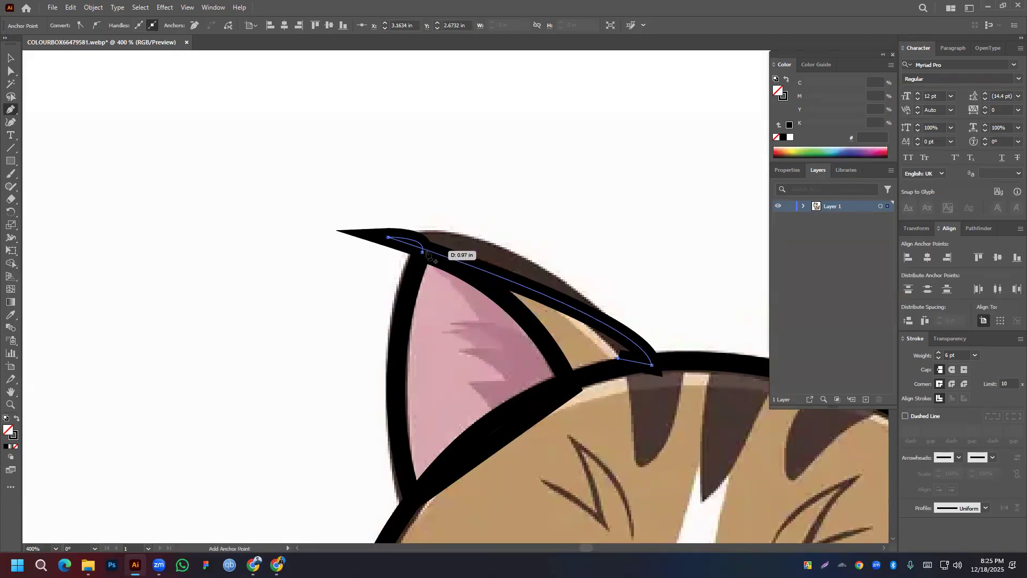
pyautogui.moveTo(422, 251); pyautogui.dragTo(263, 222)
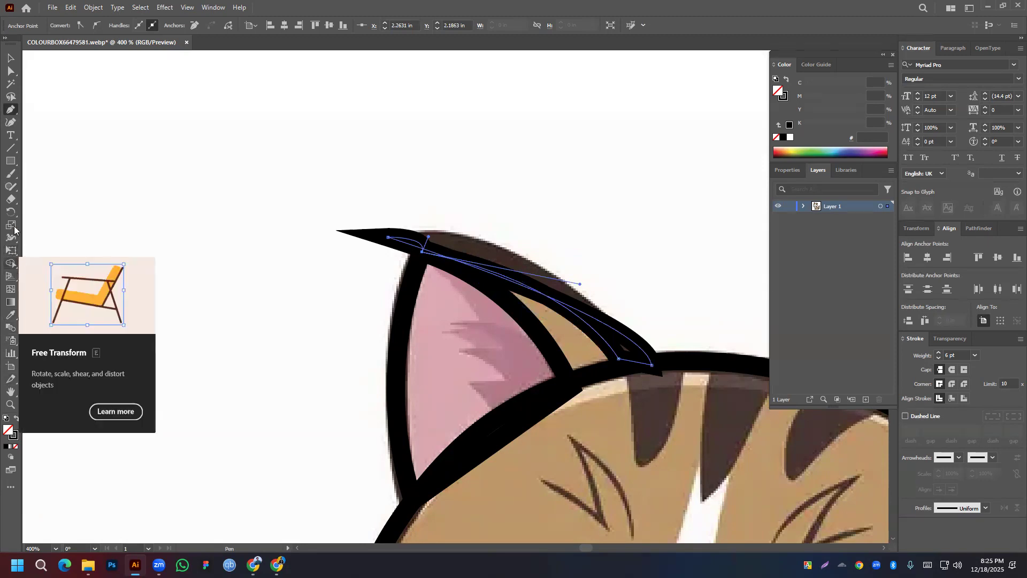
# Try bending the left ear band's upper edge out to the ear's outer contour with the Curvature tool, and undo it
pyautogui.click(10, 123)
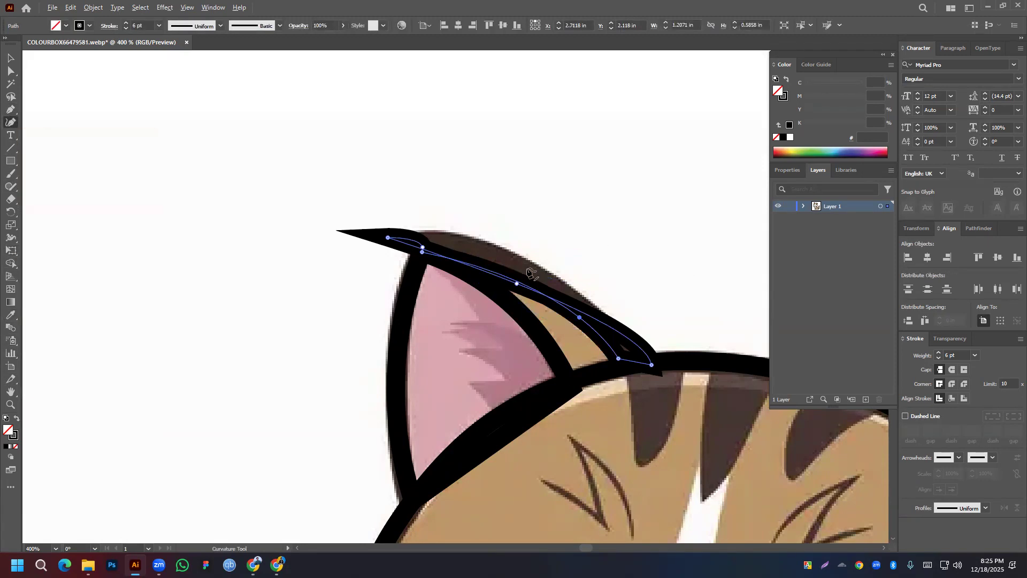
pyautogui.scroll(3, 531, 273)
pyautogui.moveTo(683, 408); pyautogui.dragTo(630, 397)
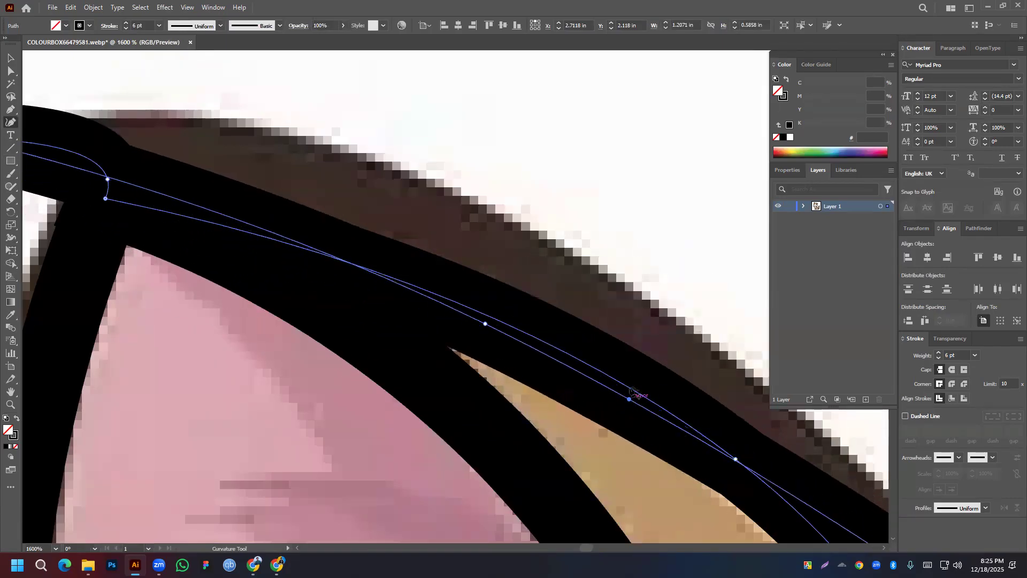
pyautogui.scroll(-3, 631, 391)
pyautogui.scroll(1, 607, 357)
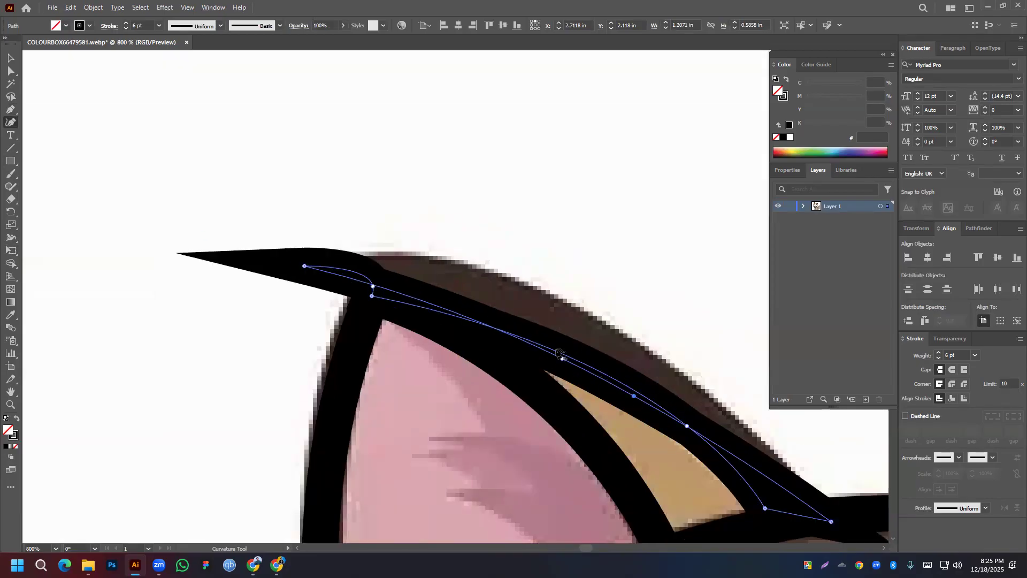
pyautogui.moveTo(433, 306); pyautogui.dragTo(492, 273)
pyautogui.moveTo(561, 361); pyautogui.dragTo(824, 520)
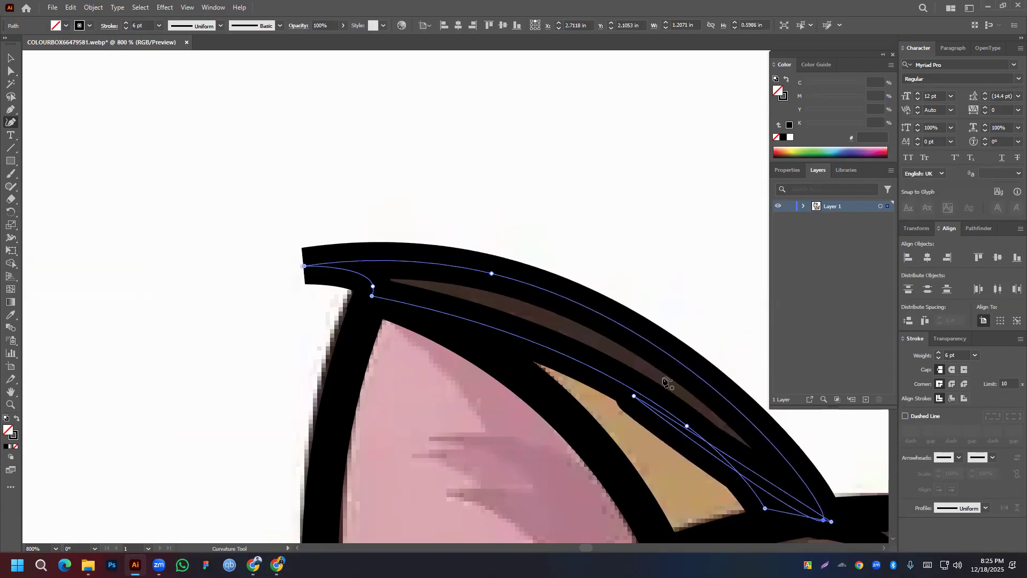
pyautogui.hotkey('ctrl', 'z')
pyautogui.hotkey('ctrl', 'z')
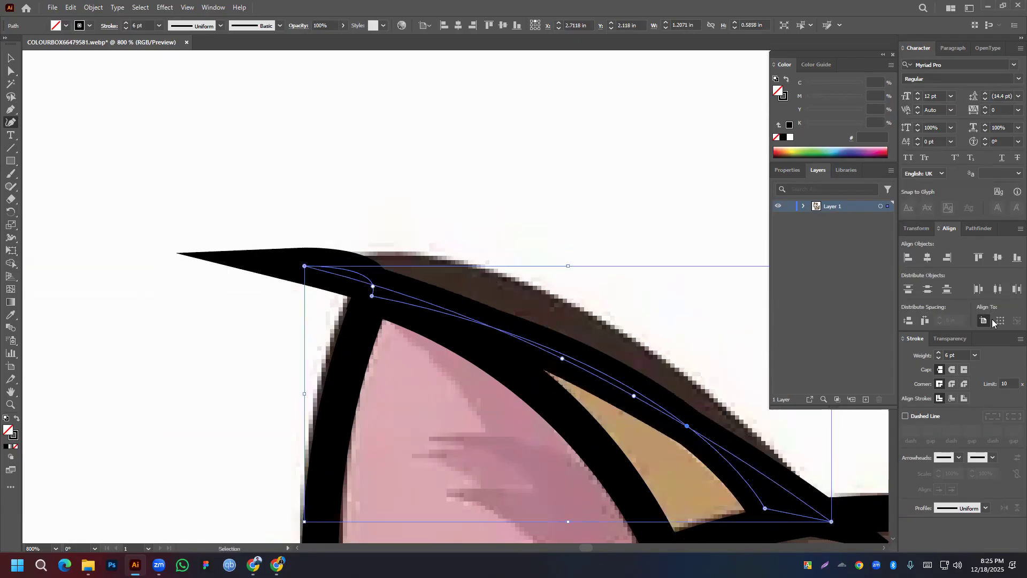
# Set the left ear band's stroke weight to 1 pt and delete the extra anchor points along its edges
pyautogui.write('1')
pyautogui.press('Return')
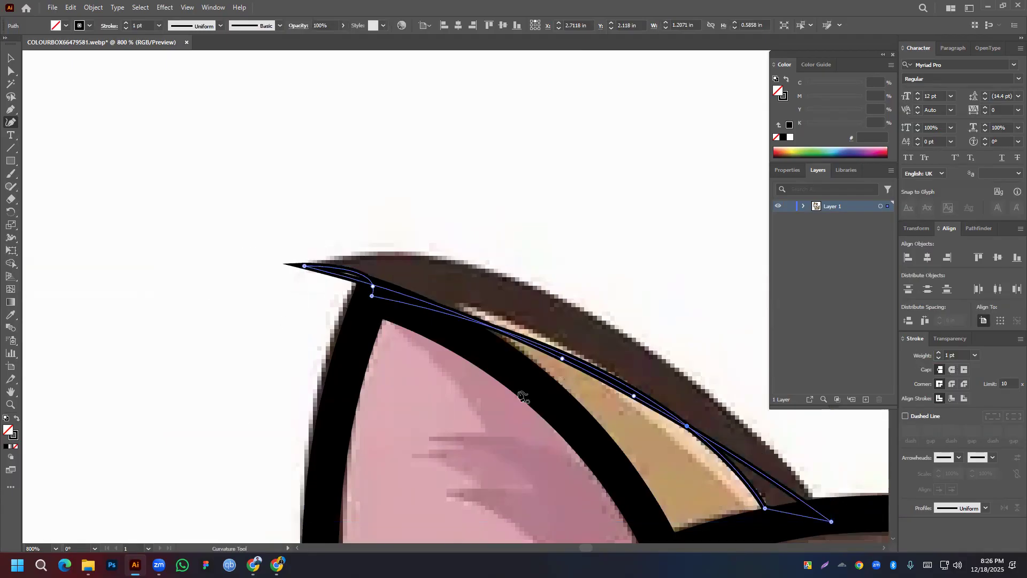
pyautogui.moveTo(598, 372)
pyautogui.mouseDown()
pyautogui.moveTo(618, 346)
pyautogui.moveTo(592, 367)
pyautogui.moveTo(618, 374)
pyautogui.moveTo(606, 390)
pyautogui.moveTo(604, 377)
pyautogui.mouseUp()
pyautogui.hotkey('ctrl', 'z')
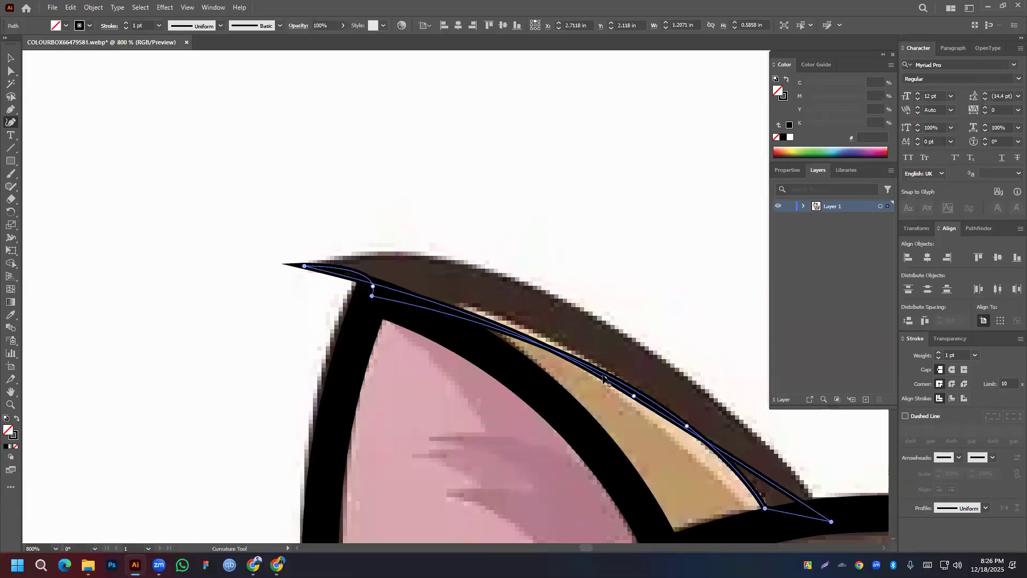
pyautogui.press('Delete')
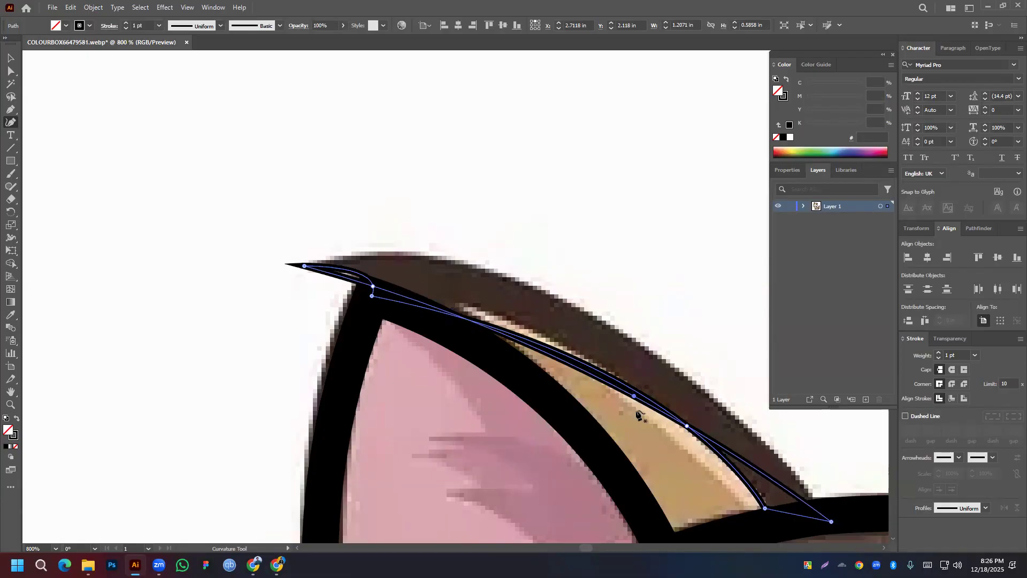
pyautogui.press('Delete')
# Curve the band's upper edge along the ear's outer contour and fit its inner edge anchors to the dark band with the Curvature tool
pyautogui.moveTo(602, 413); pyautogui.dragTo(415, 265)
pyautogui.moveTo(372, 296); pyautogui.dragTo(432, 298)
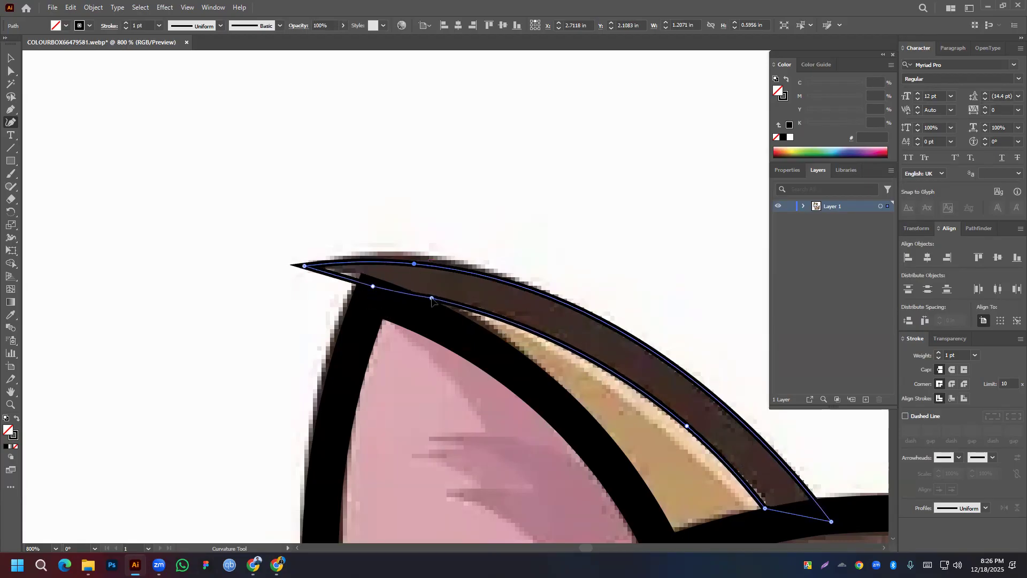
pyautogui.moveTo(373, 287); pyautogui.dragTo(443, 301)
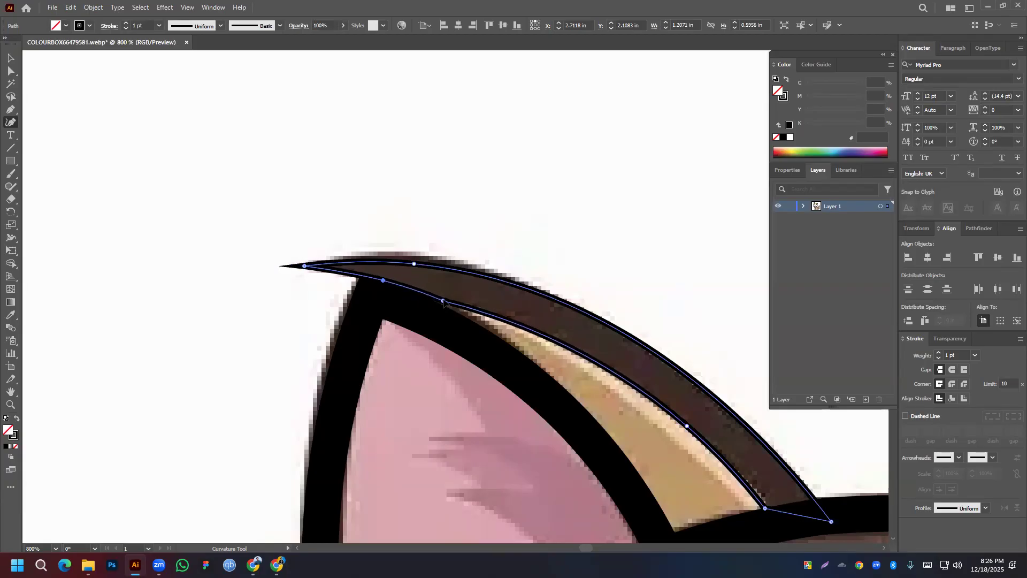
pyautogui.moveTo(764, 508); pyautogui.dragTo(768, 508)
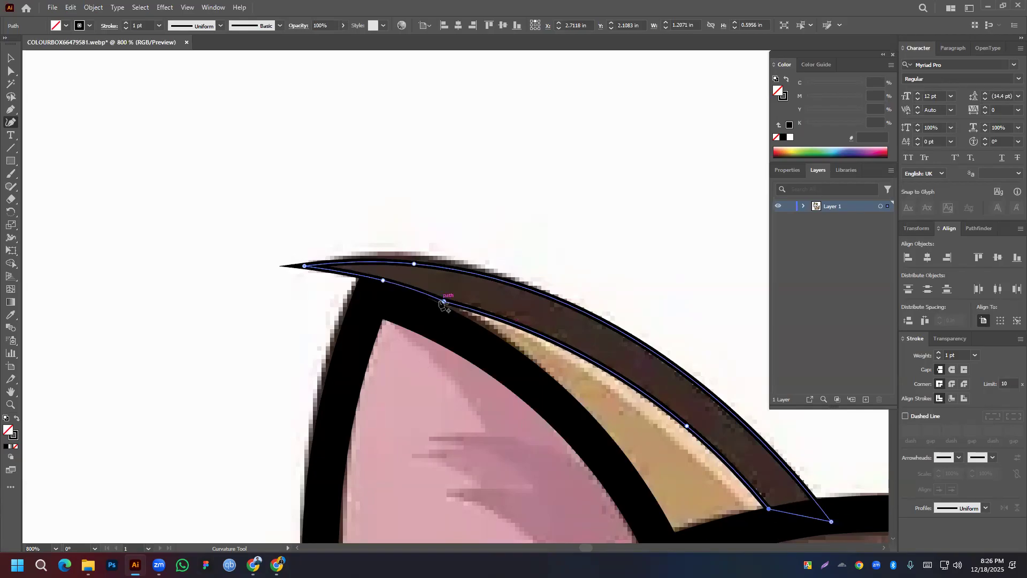
# Try smoothing the band's inner edge and extending its pointed tip beyond the left ear, and undo the tip changes
pyautogui.moveTo(444, 302); pyautogui.dragTo(471, 310)
pyautogui.press('Delete')
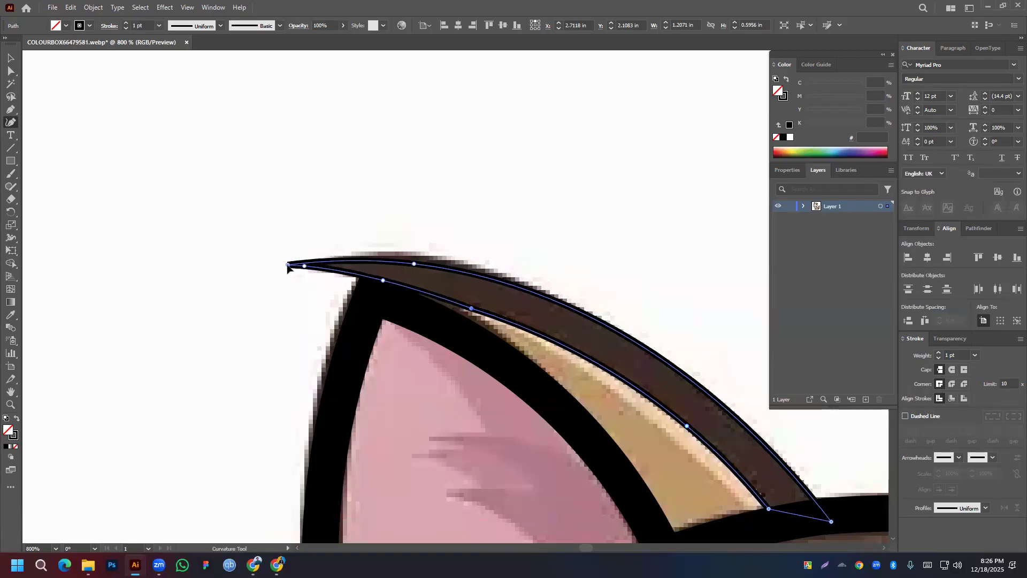
pyautogui.press('ctrl')
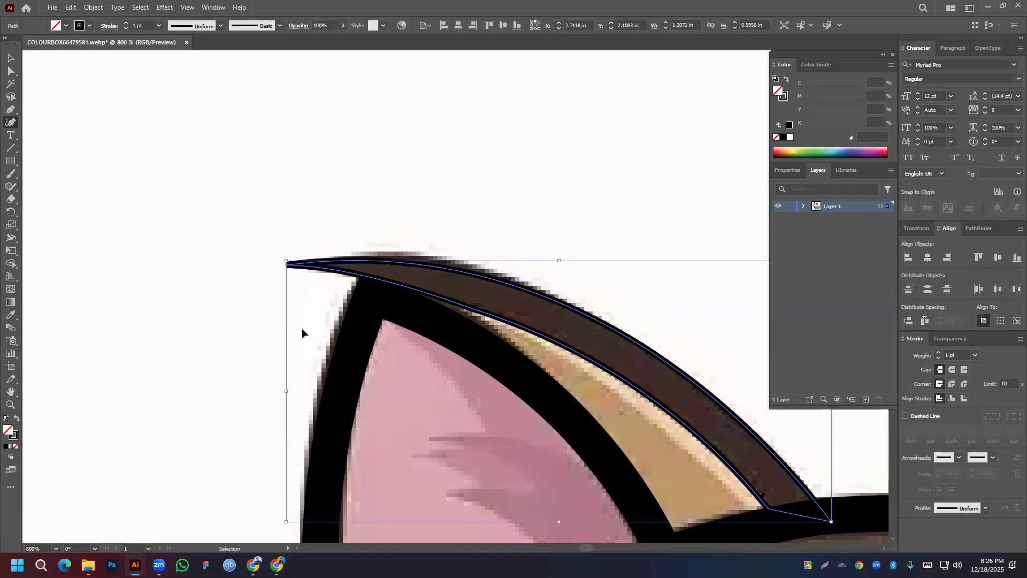
pyautogui.moveTo(304, 266); pyautogui.dragTo(263, 267)
pyautogui.hotkey('ctrl', 'z')
pyautogui.hotkey('ctrl', 'z')
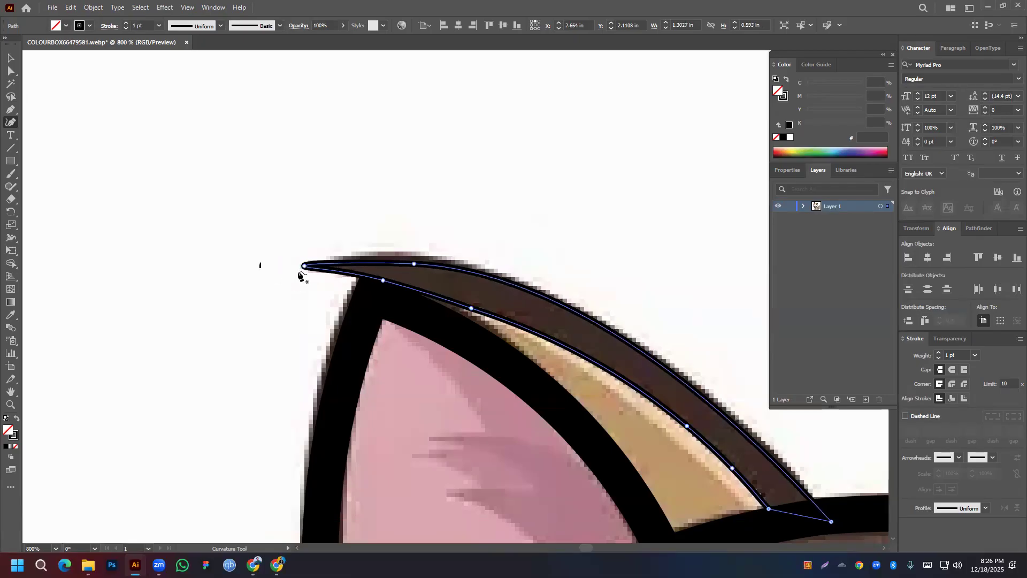
# Try pulling the band's tip anchor farther outward, and undo back to the shape before the tip edits
pyautogui.moveTo(306, 268); pyautogui.dragTo(269, 273)
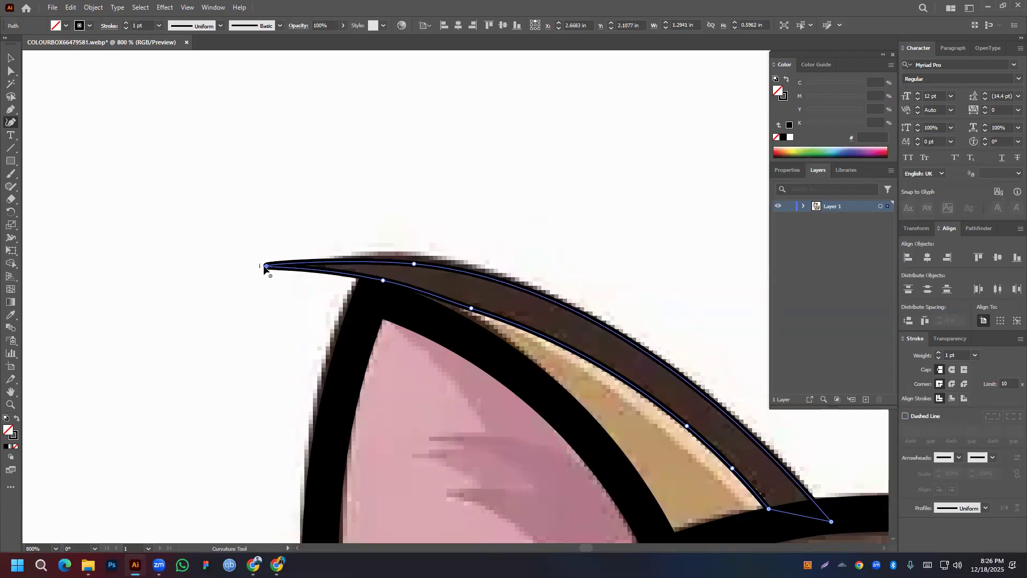
pyautogui.click(260, 265)
pyautogui.hotkey('ctrl', 'z')
pyautogui.hotkey('ctrl', 'z')
pyautogui.hotkey('ctrl', 'shift', 'z')
pyautogui.hotkey('ctrl', 'z')
pyautogui.hotkey('ctrl', 'shift', 'z')
pyautogui.hotkey('ctrl', 'z')
pyautogui.hotkey('ctrl', 'z')
pyautogui.hotkey('ctrl', 'z')
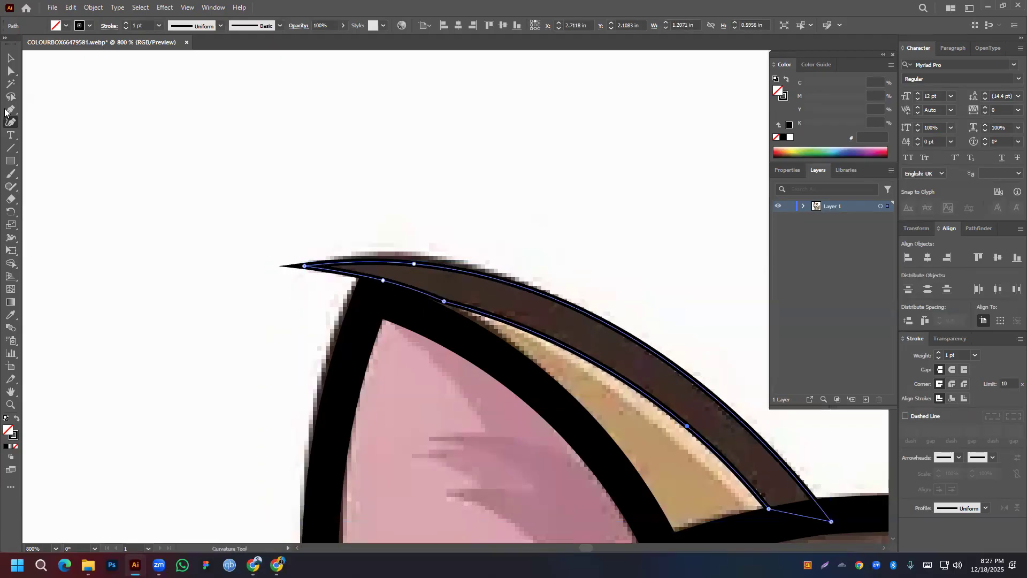
# Select the left ear's outer band and swap its fill and stroke for a solid black fill without stroke
pyautogui.click(11, 58)
pyautogui.click(701, 323)
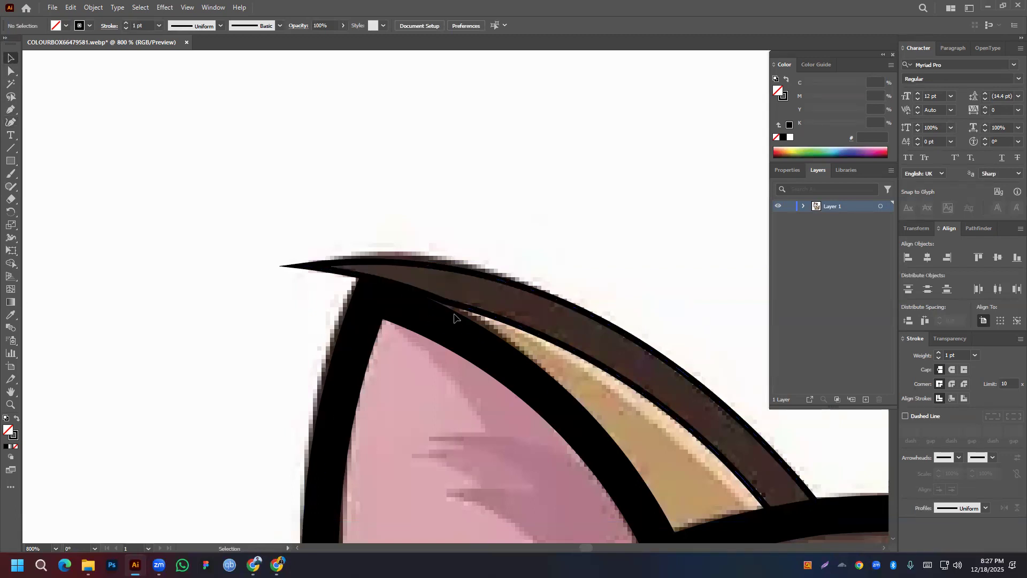
pyautogui.scroll(-5, 454, 318)
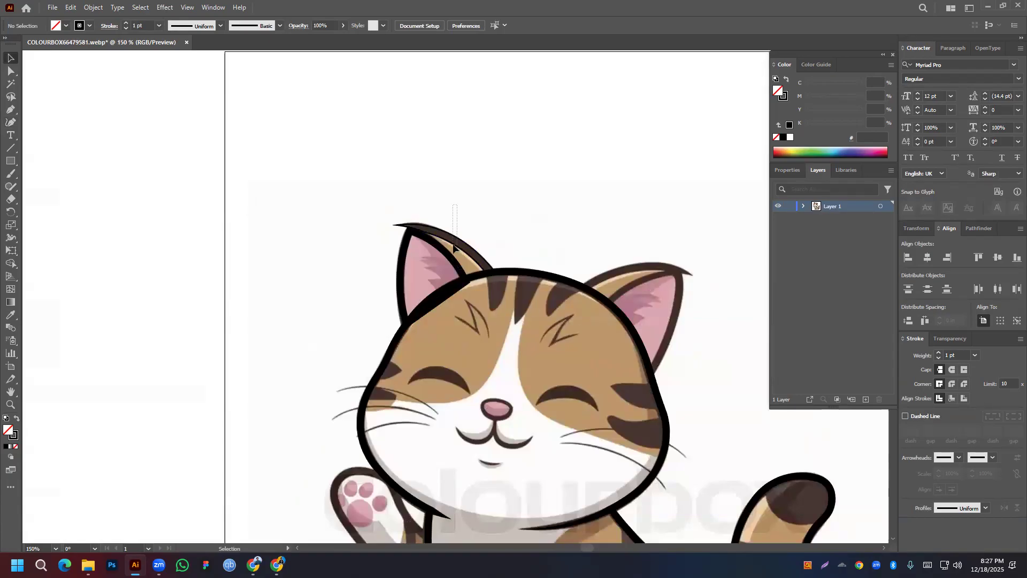
pyautogui.moveTo(453, 247); pyautogui.dragTo(454, 248)
pyautogui.click(15, 422)
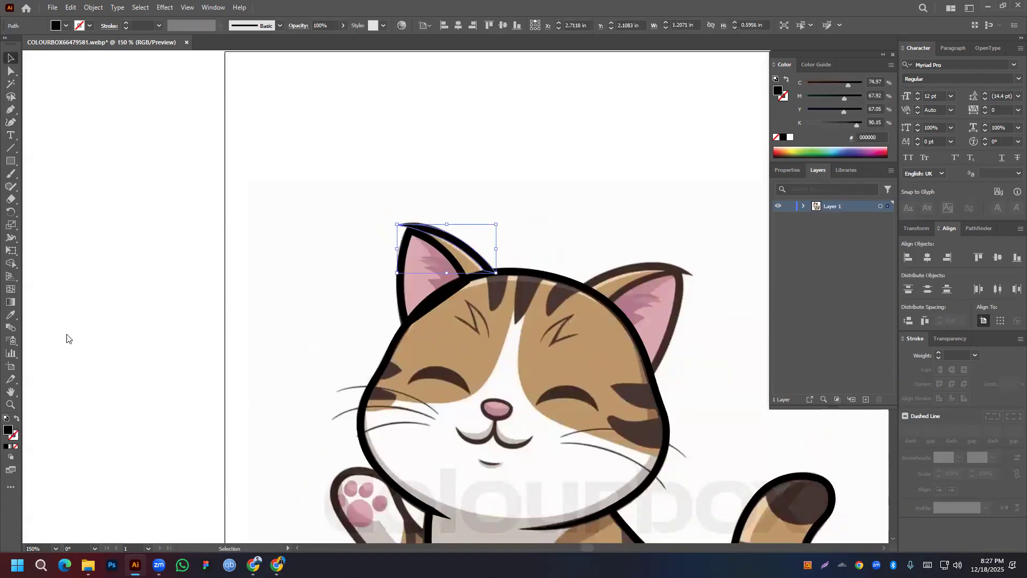
# Refine the black band's upper curve and its inner anchor near the ear tip with the Curvature tool, and deselect it
pyautogui.click(382, 222)
pyautogui.scroll(4, 393, 222)
pyautogui.click(518, 245)
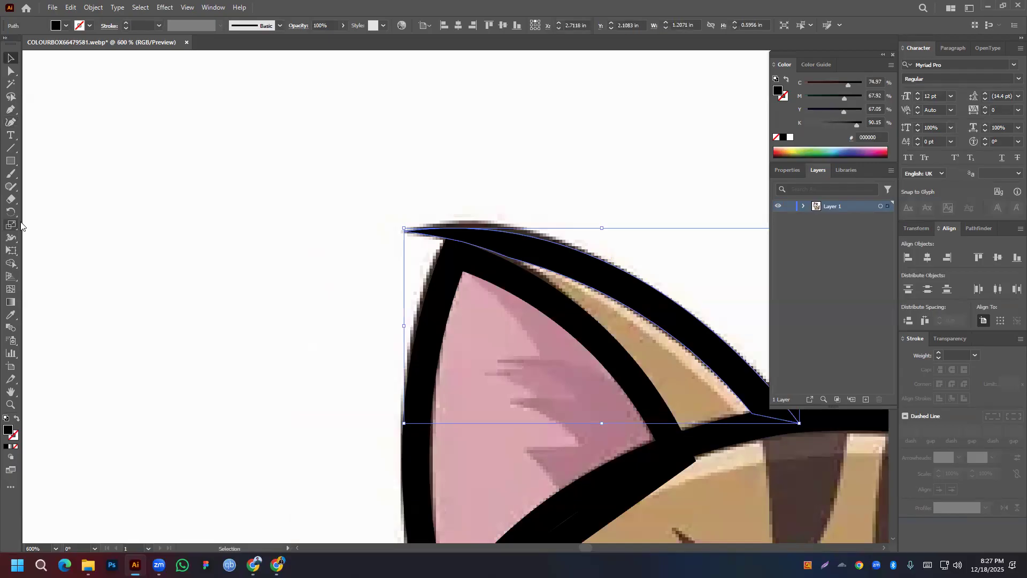
pyautogui.click(10, 122)
pyautogui.scroll(2, 495, 218)
pyautogui.moveTo(479, 255); pyautogui.dragTo(480, 248)
pyautogui.moveTo(522, 312); pyautogui.dragTo(496, 310)
pyautogui.scroll(-3, 438, 294)
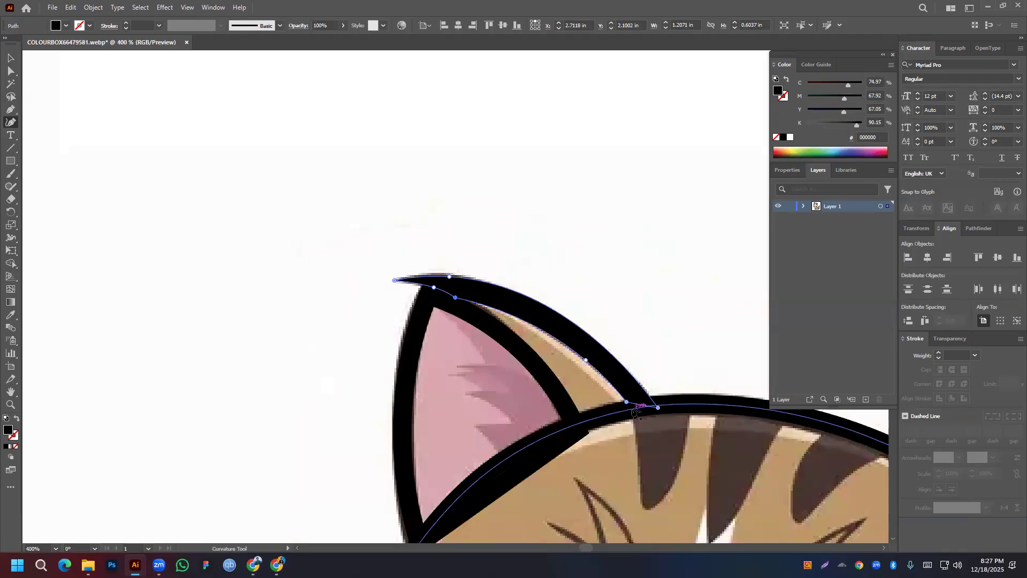
pyautogui.click(11, 59)
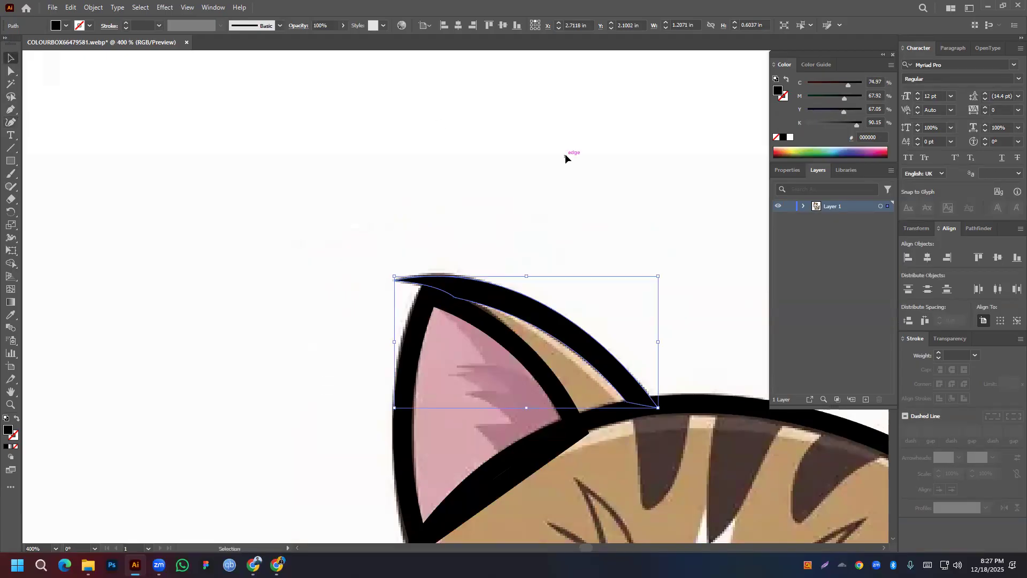
pyautogui.click(565, 154)
# Draw a curved Pen path along the right ear's outer edge, from the head outline to the ear tip
pyautogui.scroll(-2, 565, 166)
pyautogui.moveTo(602, 211); pyautogui.dragTo(245, 200)
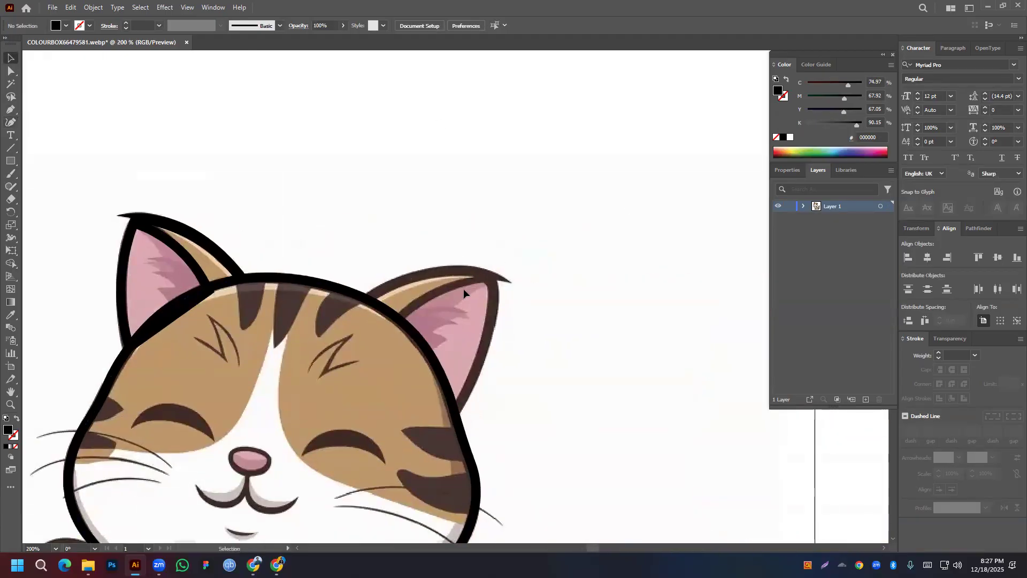
pyautogui.click(10, 111)
pyautogui.click(363, 297)
pyautogui.moveTo(509, 282); pyautogui.dragTo(578, 316)
pyautogui.click(509, 282)
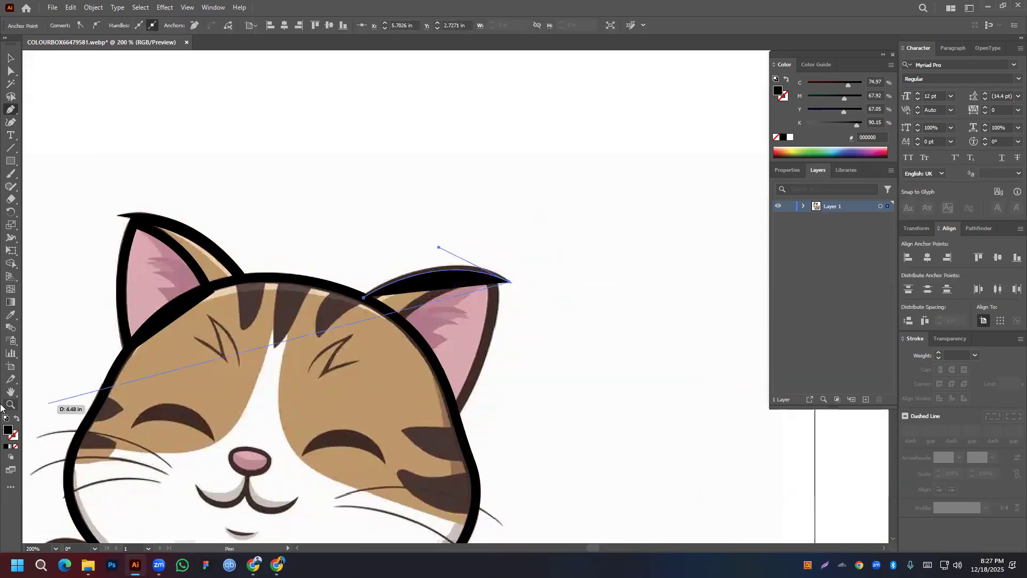
# Give the right ear path a black 6 pt stroke without fill, using the width profile tapered at both ends
pyautogui.click(17, 419)
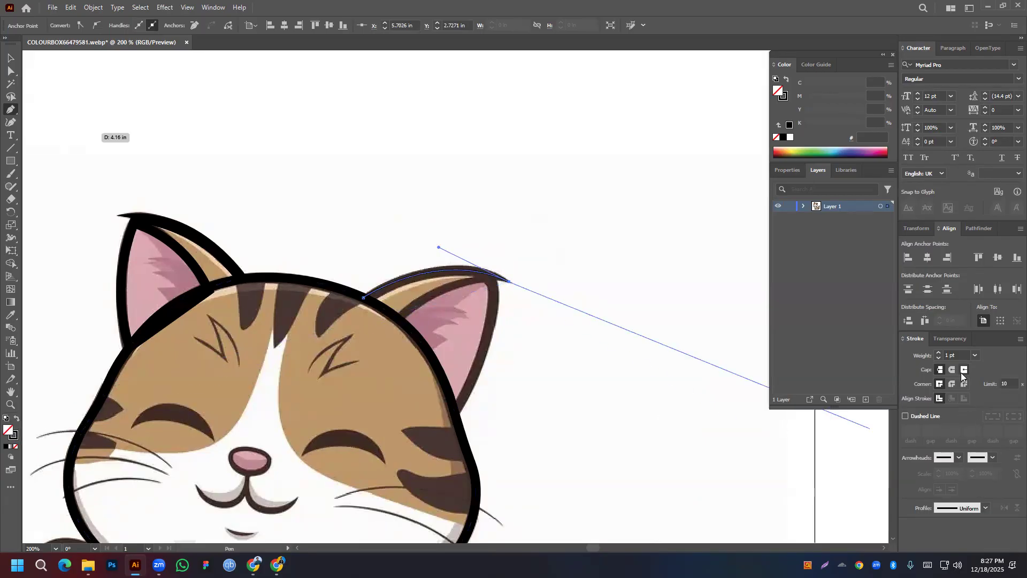
pyautogui.click(938, 353)
pyautogui.click(939, 353)
pyautogui.click(938, 353)
pyautogui.click(939, 353)
pyautogui.click(939, 352)
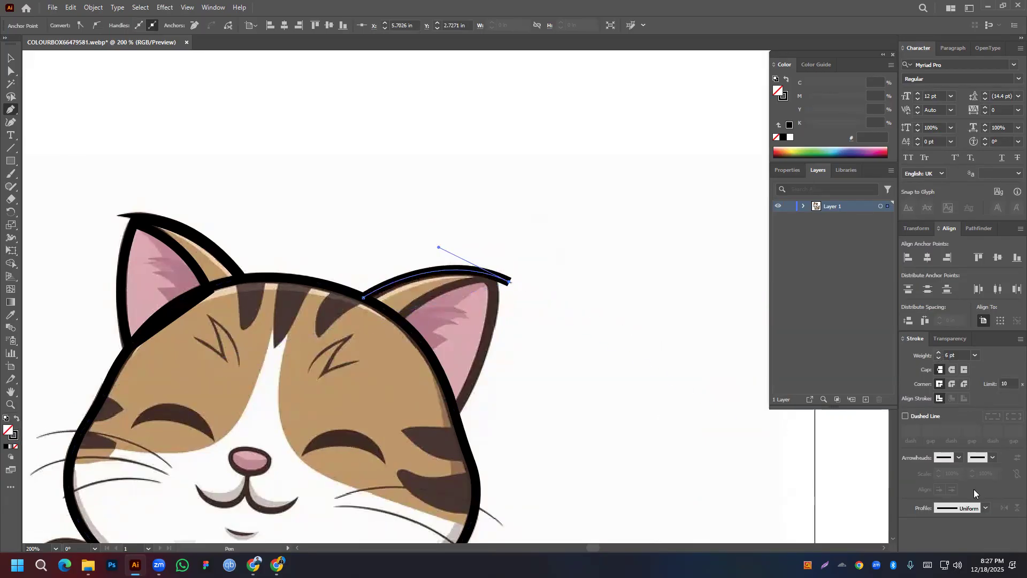
pyautogui.click(986, 508)
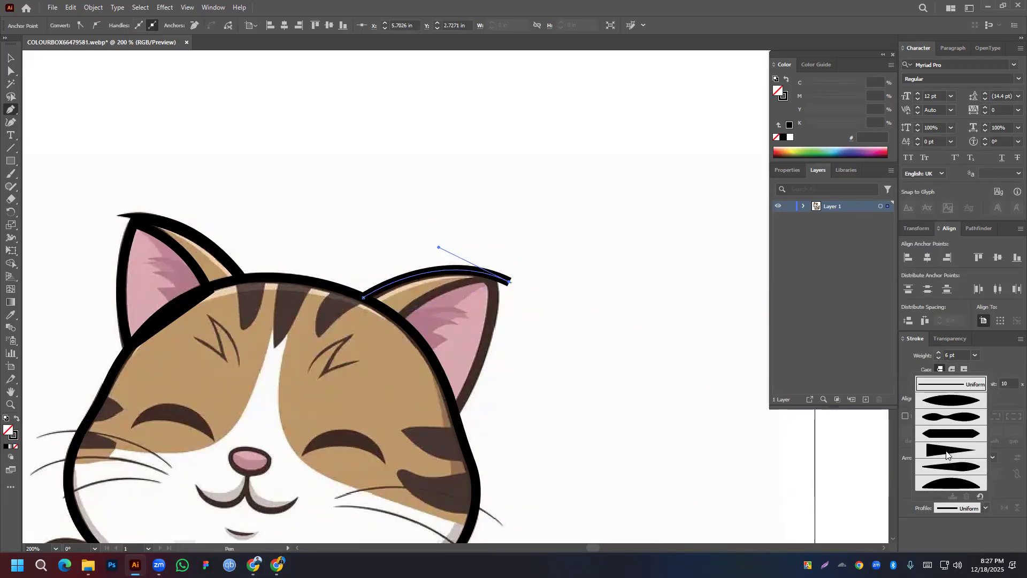
pyautogui.click(942, 401)
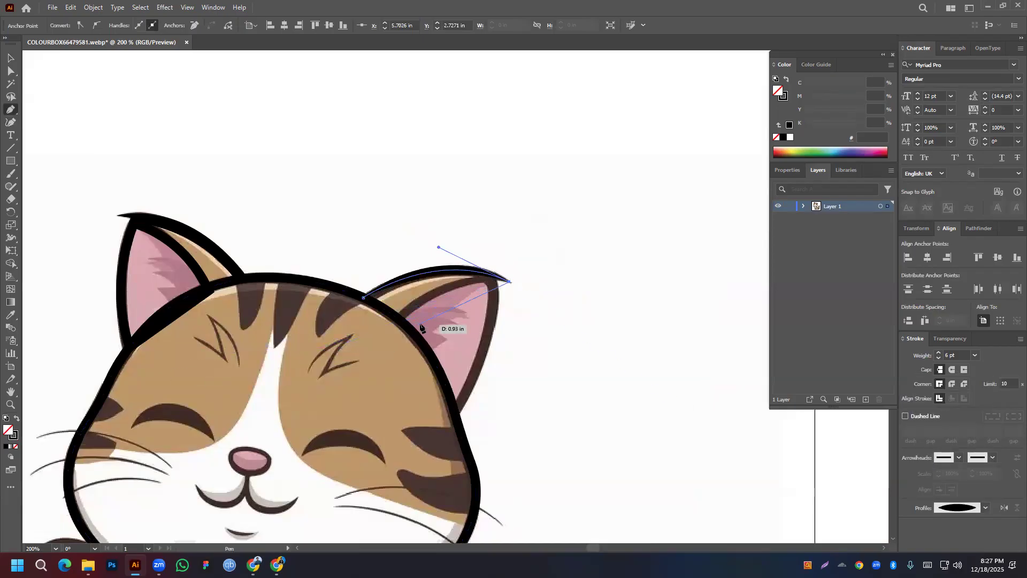
# Widen the right ear's outer stroke to about 7.58 pt near the head outline with the Width tool
pyautogui.press('v')
pyautogui.hotkey('ctrl', '=')
pyautogui.hotkey('ctrl', '=')
pyautogui.hotkey('ctrl', '=')
pyautogui.hotkey('ctrl', '=')
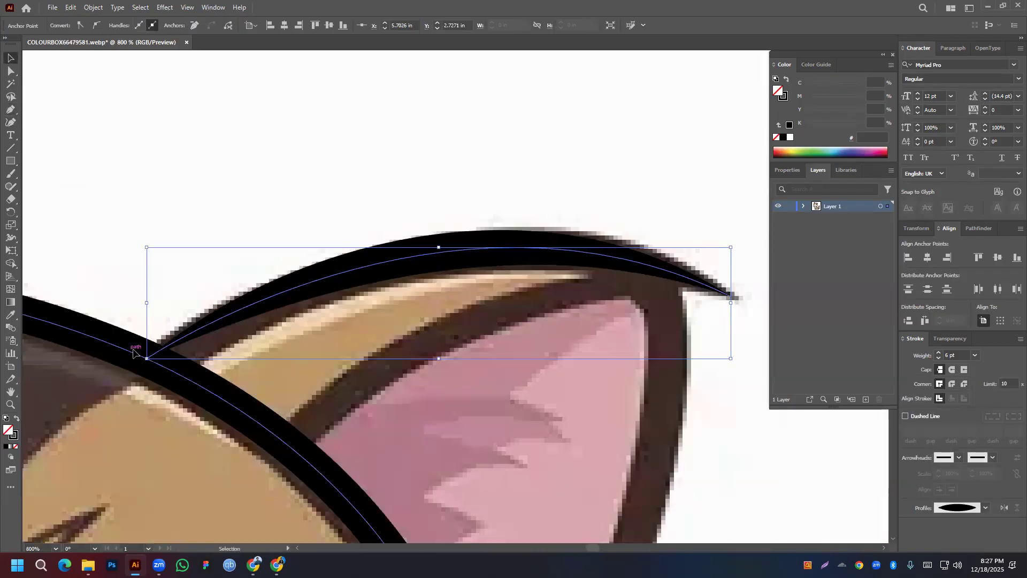
pyautogui.click(11, 237)
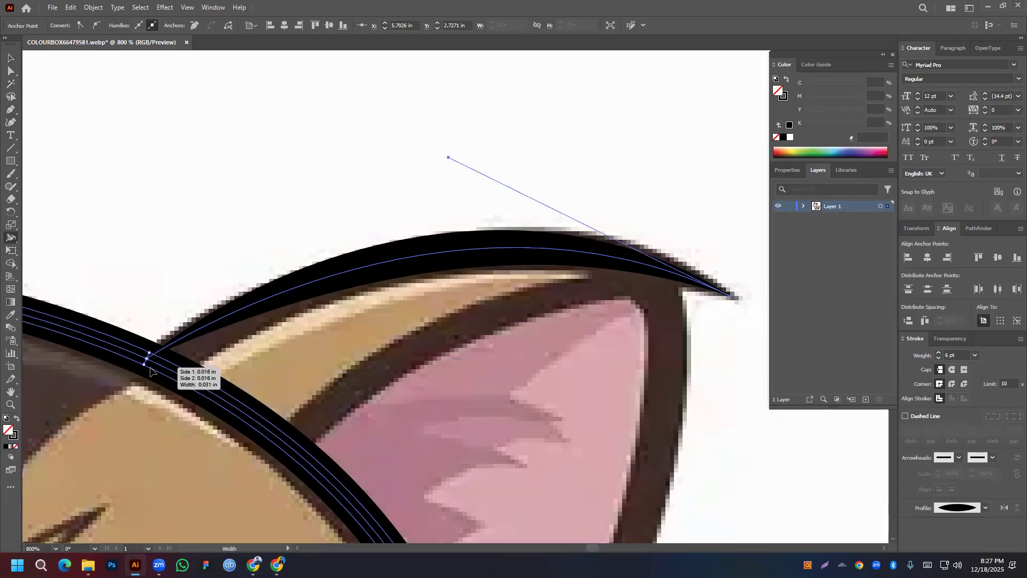
pyautogui.keyDown('ctrl'); pyautogui.click(163, 349); pyautogui.keyUp('ctrl')
pyautogui.moveTo(192, 334)
pyautogui.mouseDown()
pyautogui.moveTo(200, 365)
pyautogui.moveTo(196, 355)
pyautogui.mouseUp()
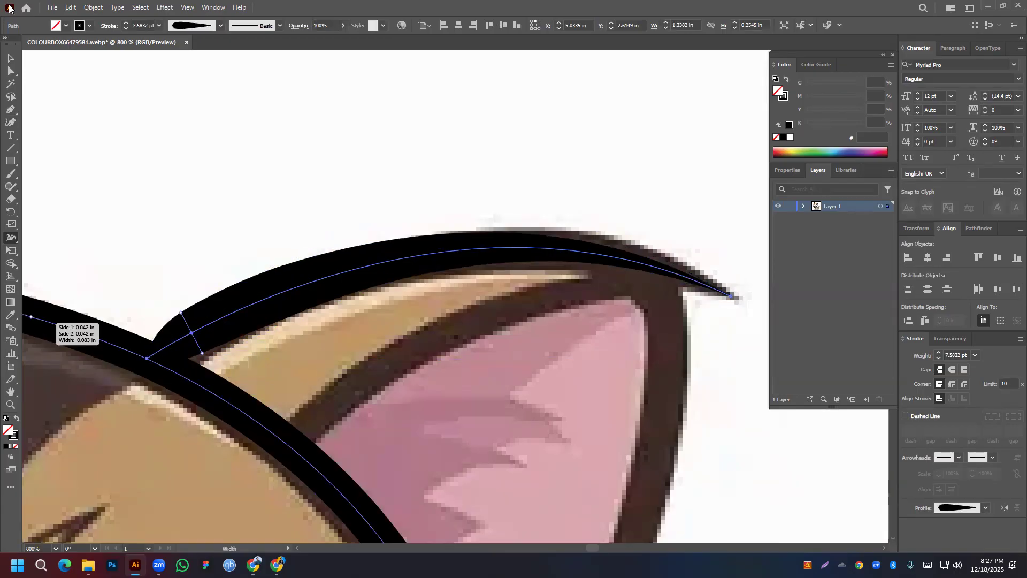
# Move the right ear stroke's head-side anchor across the head outline and adjust the tip handle to follow the ear's edge
pyautogui.click(11, 59)
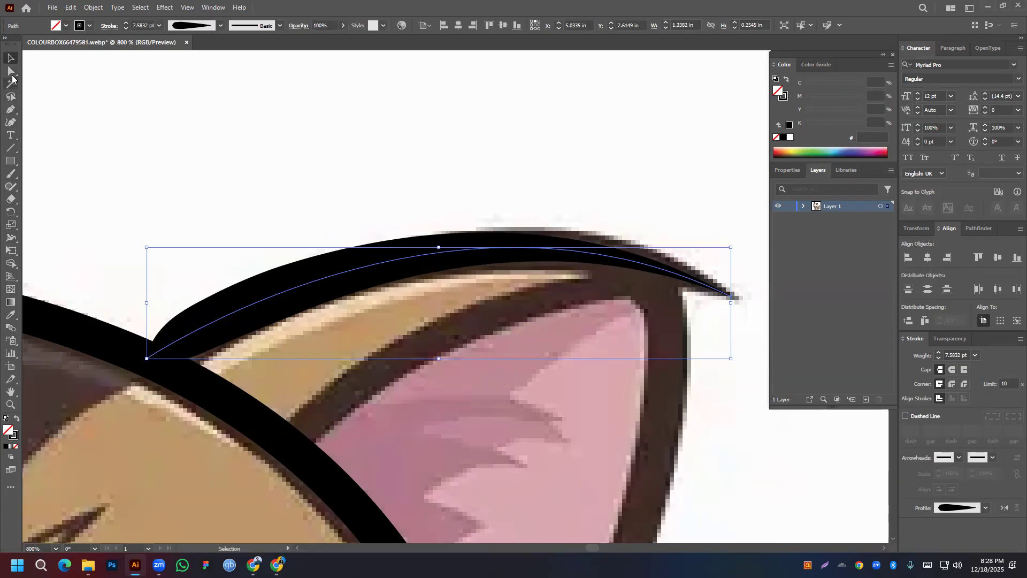
pyautogui.click(11, 72)
pyautogui.moveTo(149, 362); pyautogui.dragTo(124, 380)
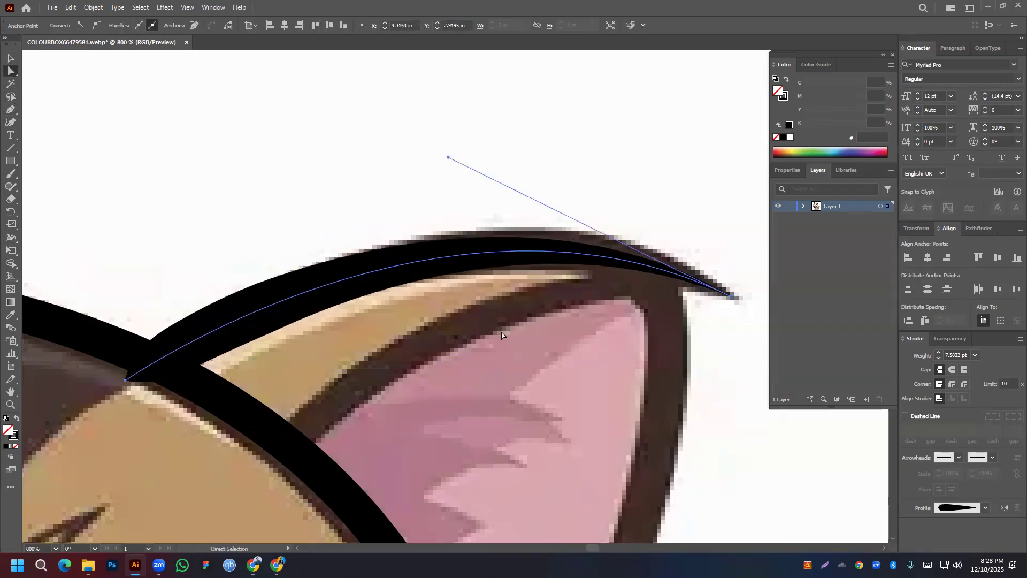
pyautogui.moveTo(448, 157); pyautogui.dragTo(493, 147)
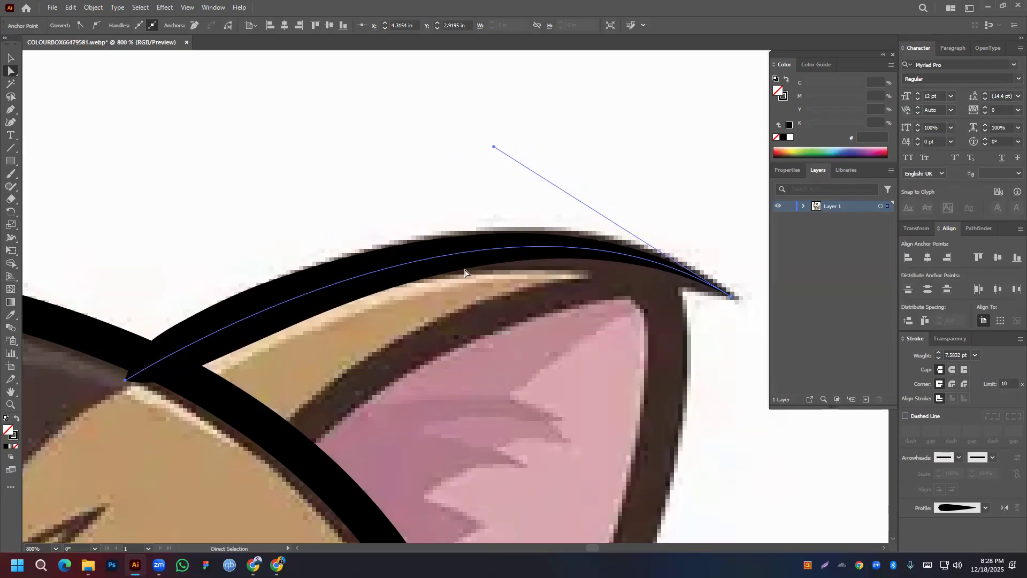
# Expand the appearance of the right ear's outer stroke and reshape its lower edge with the Curvature tool to follow the image
pyautogui.click(94, 10)
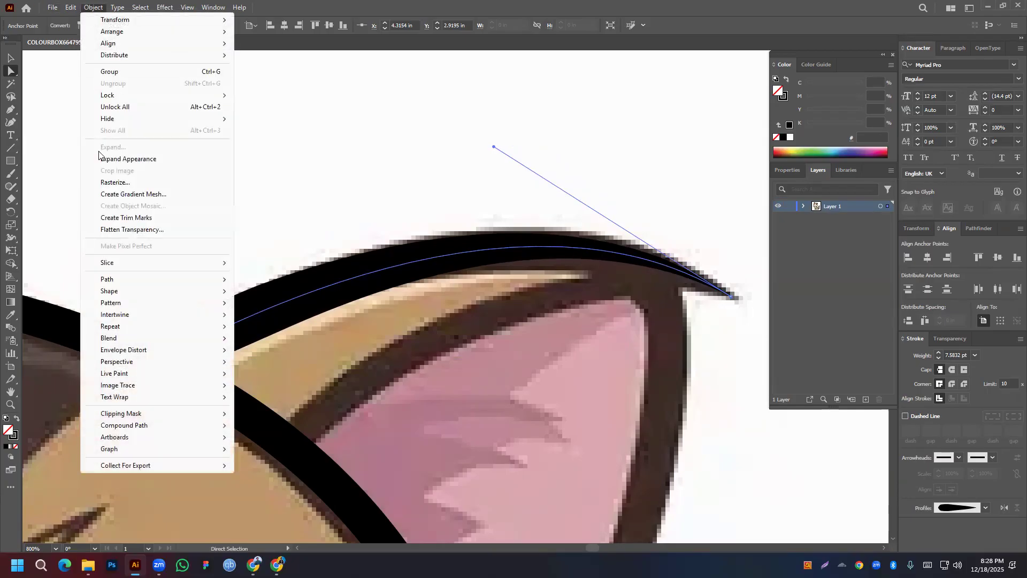
pyautogui.click(110, 160)
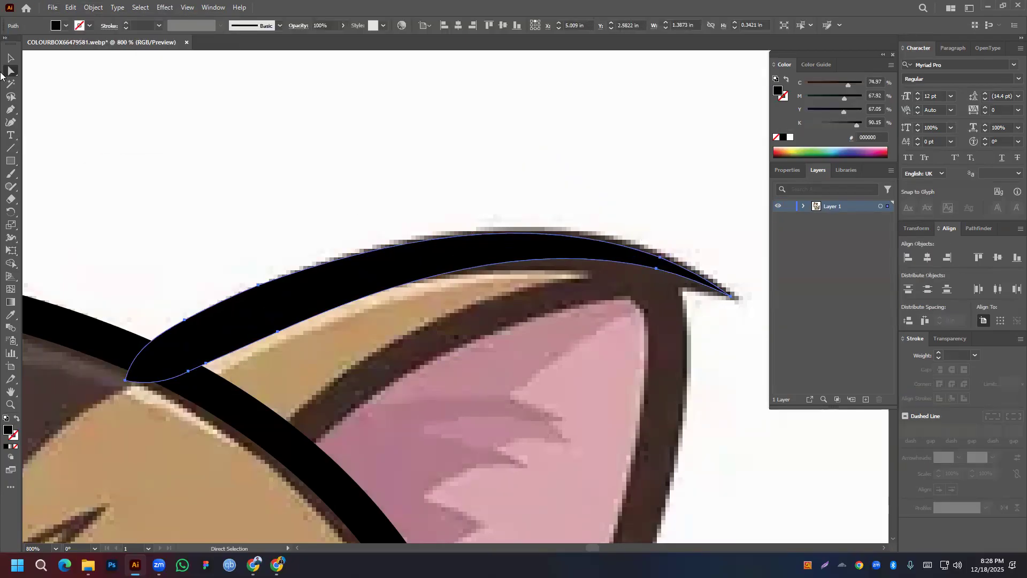
pyautogui.click(11, 121)
pyautogui.moveTo(544, 262)
pyautogui.mouseDown()
pyautogui.moveTo(542, 273)
pyautogui.moveTo(531, 264)
pyautogui.mouseUp()
pyautogui.moveTo(656, 269); pyautogui.dragTo(646, 279)
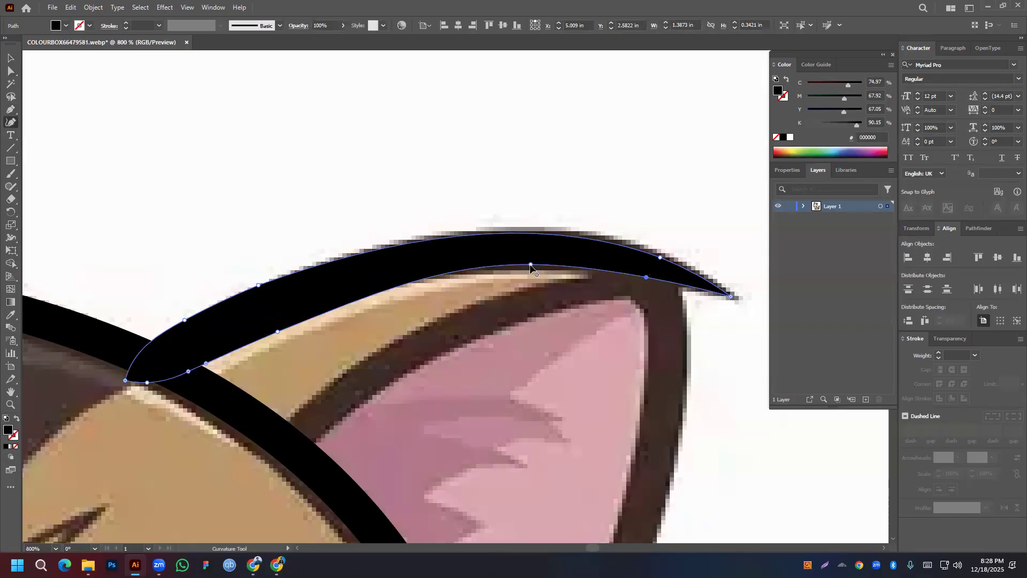
pyautogui.moveTo(531, 264); pyautogui.dragTo(530, 268)
pyautogui.scroll(-1, 605, 284)
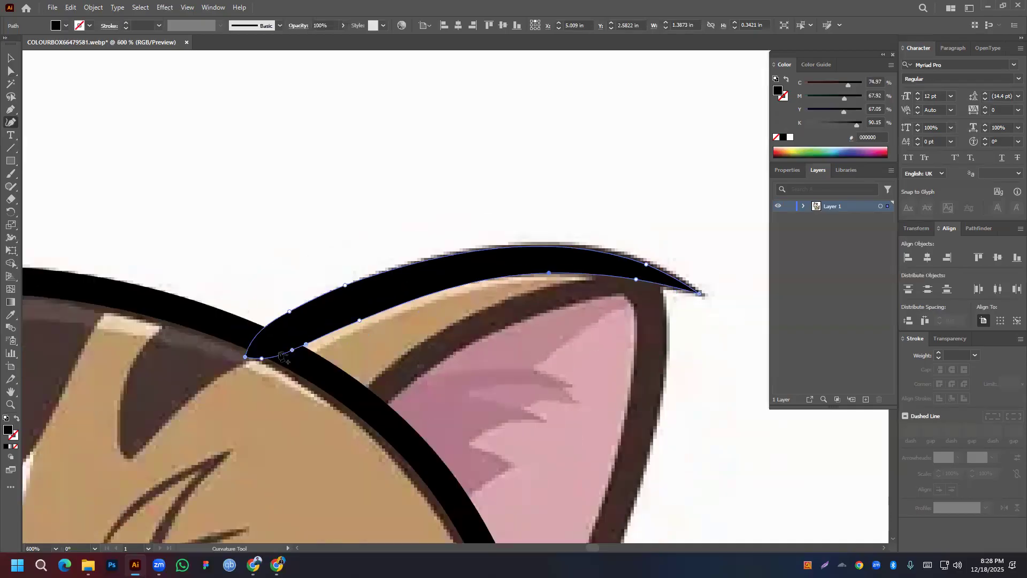
# Draw a curved Pen path along the right inner ear's upper edge and give it a black 6 pt stroke without fill
pyautogui.click(10, 111)
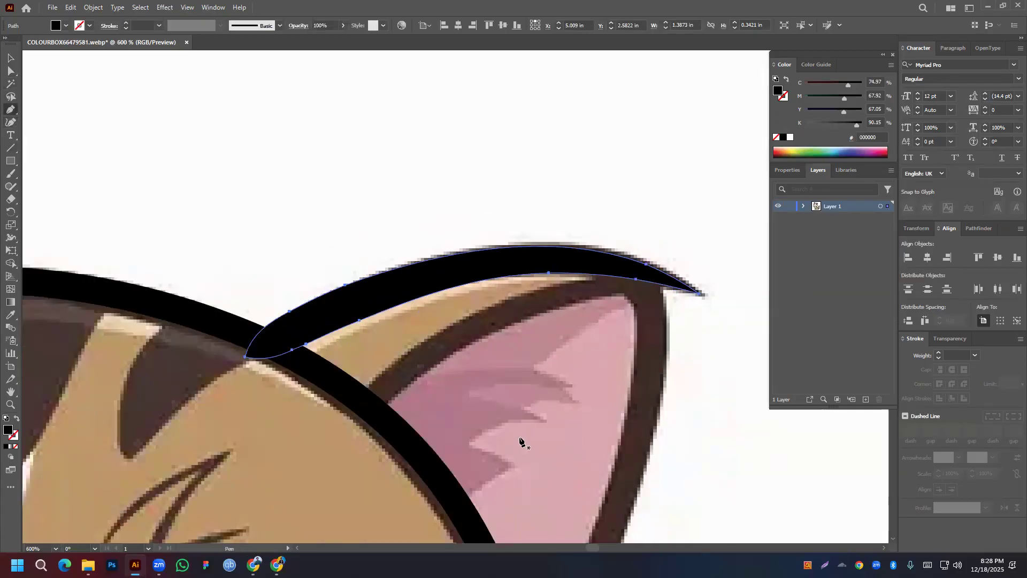
pyautogui.click(339, 426)
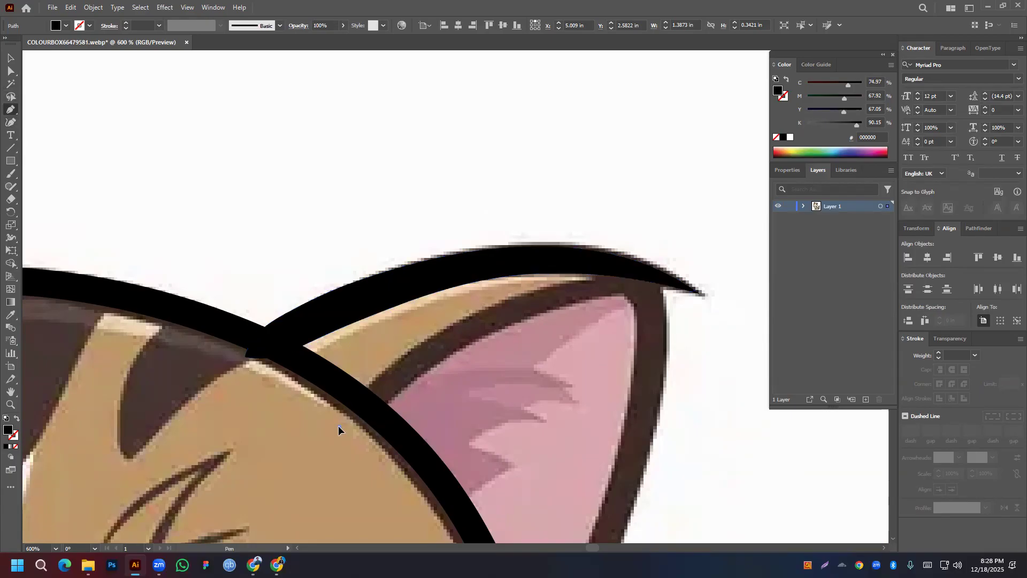
pyautogui.moveTo(651, 282); pyautogui.dragTo(780, 298)
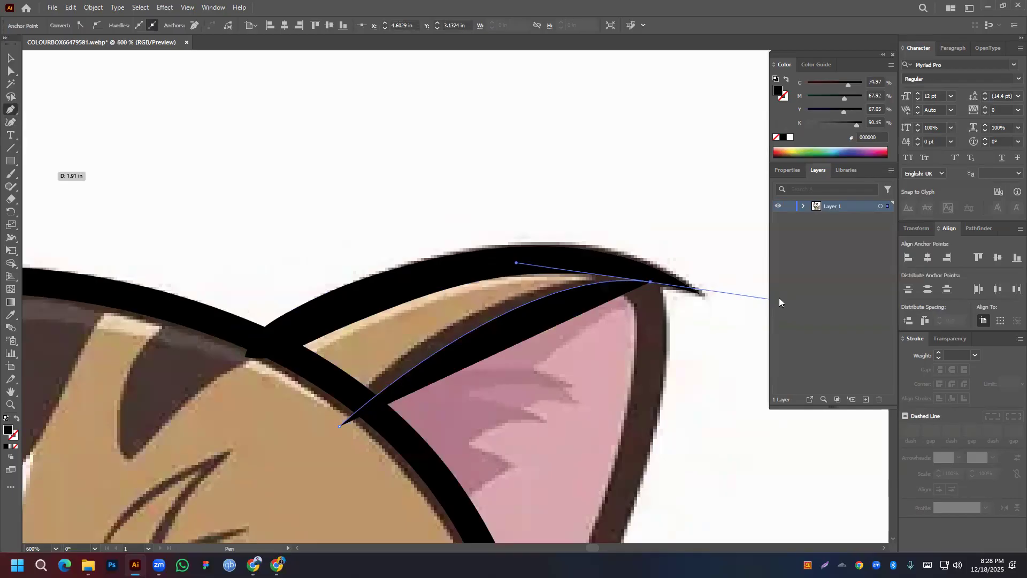
pyautogui.click(17, 418)
pyautogui.doubleClick(945, 354)
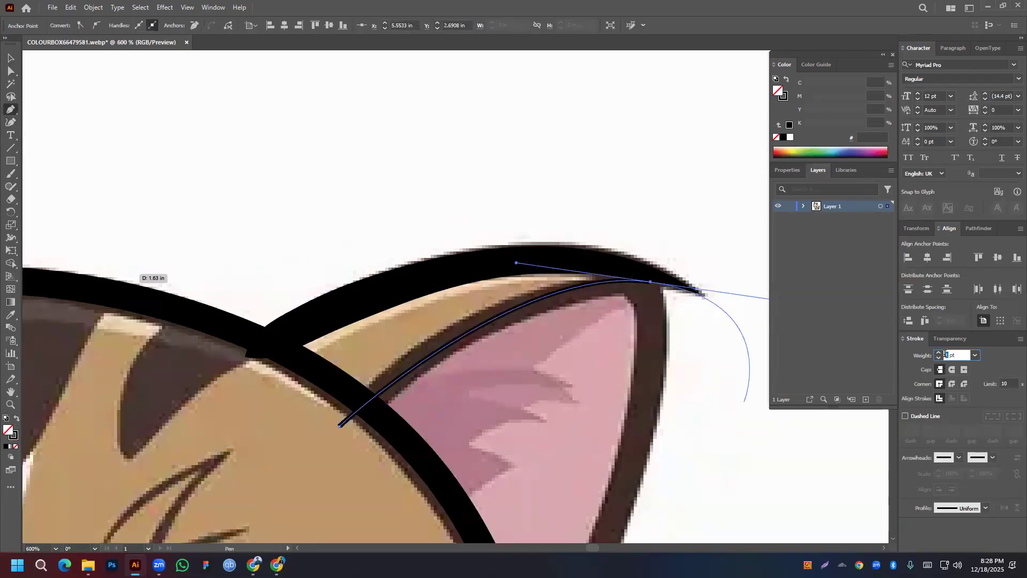
pyautogui.write('6')
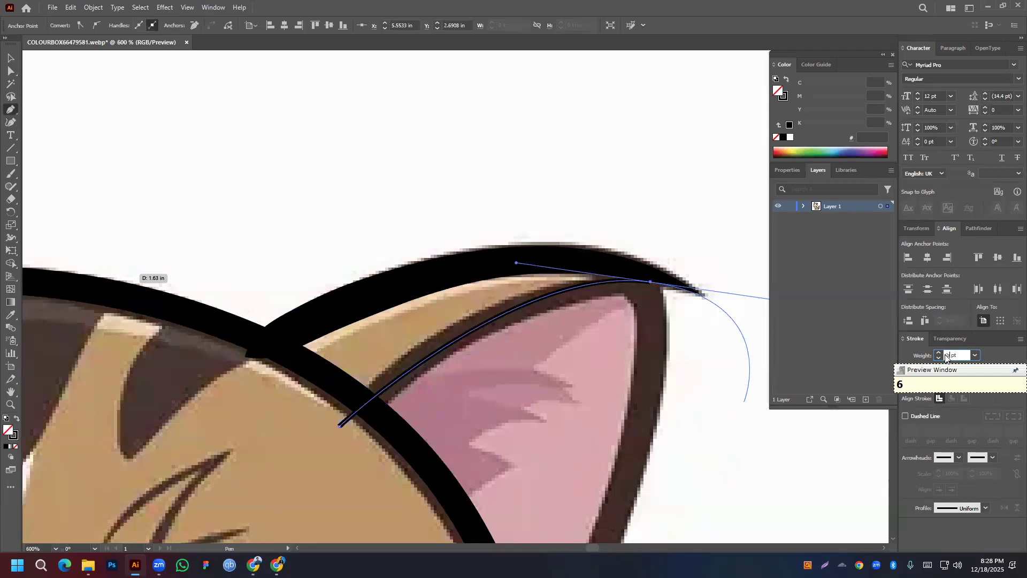
pyautogui.press('Return')
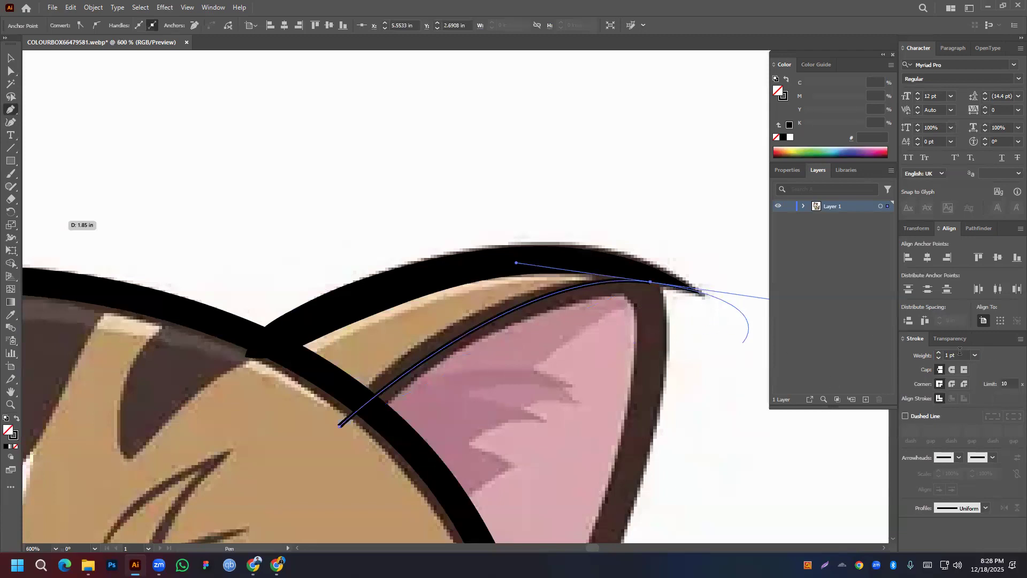
pyautogui.scroll(4, 959, 353)
pyautogui.scroll(1, 958, 355)
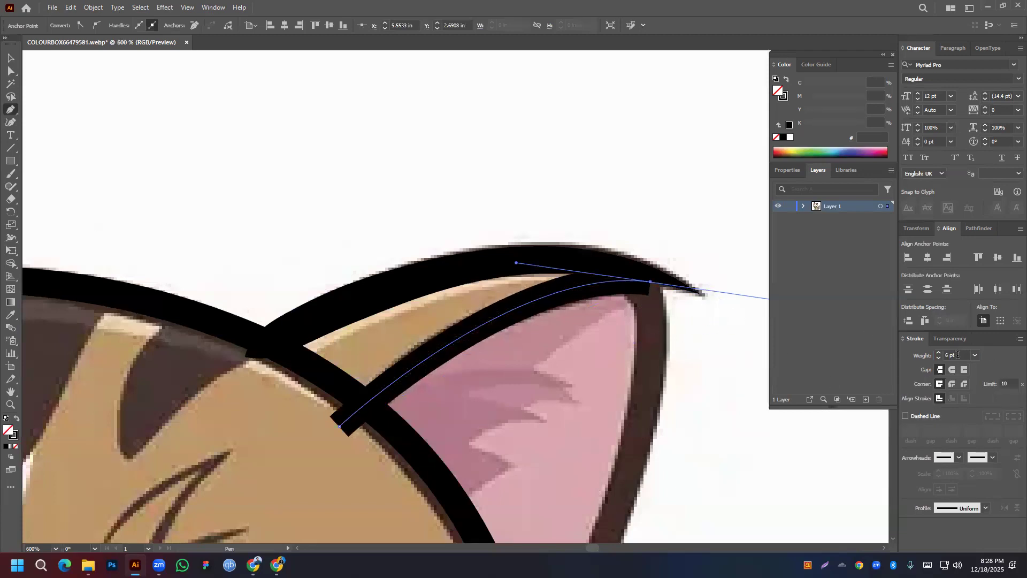
# Continue the inner ear path down the right ear's outer side into the head and close it with a straight segment
pyautogui.click(651, 285)
pyautogui.scroll(-3, 618, 419)
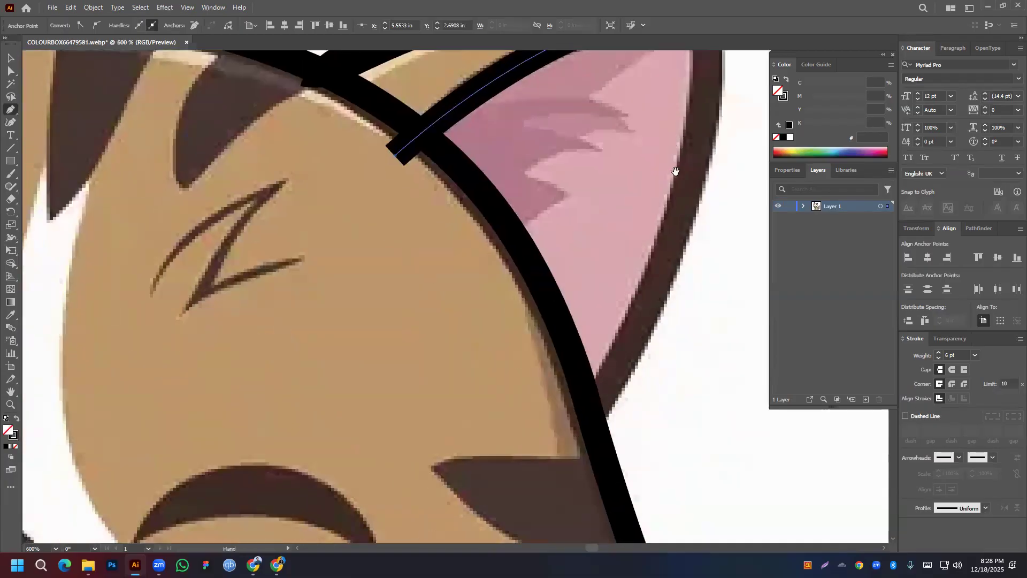
pyautogui.moveTo(589, 420); pyautogui.dragTo(508, 453)
pyautogui.scroll(-5, 511, 452)
pyautogui.scroll(4, 521, 447)
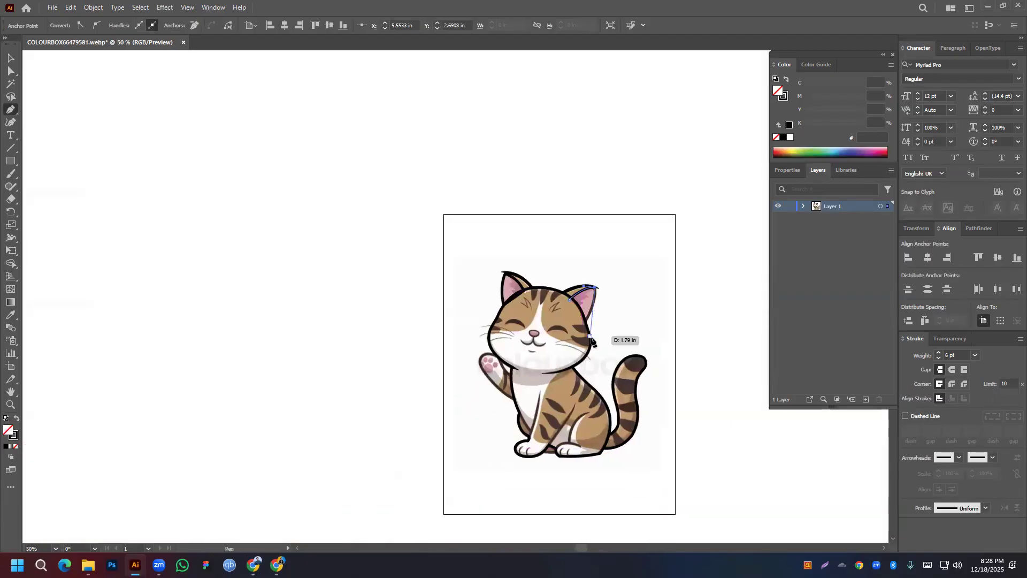
pyautogui.scroll(2, 577, 308)
pyautogui.moveTo(568, 319); pyautogui.dragTo(521, 350)
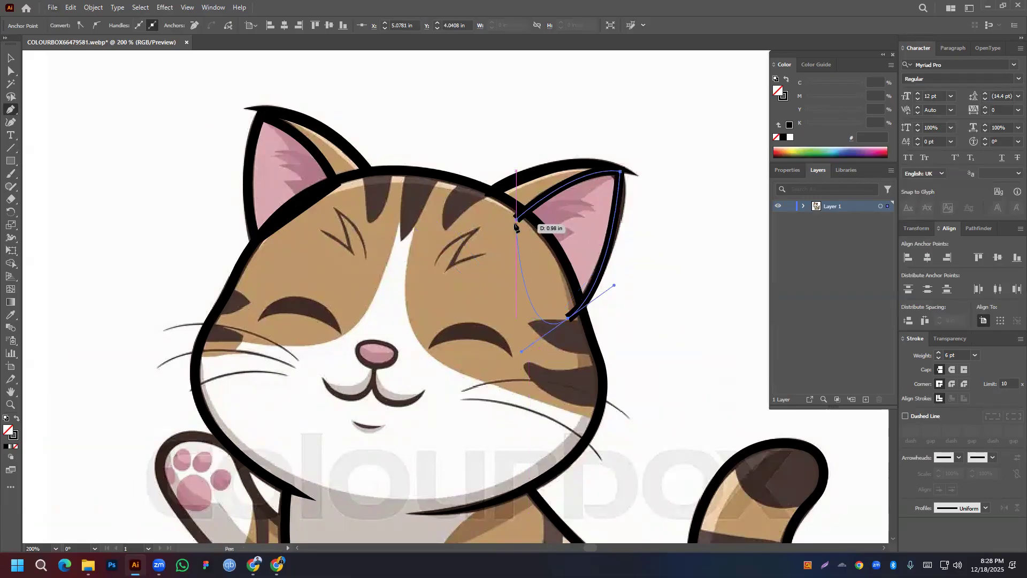
pyautogui.click(568, 319)
pyautogui.click(516, 220)
# Adjust the curve of the right ear's outer side with the Curvature tool to match the image
pyautogui.click(10, 122)
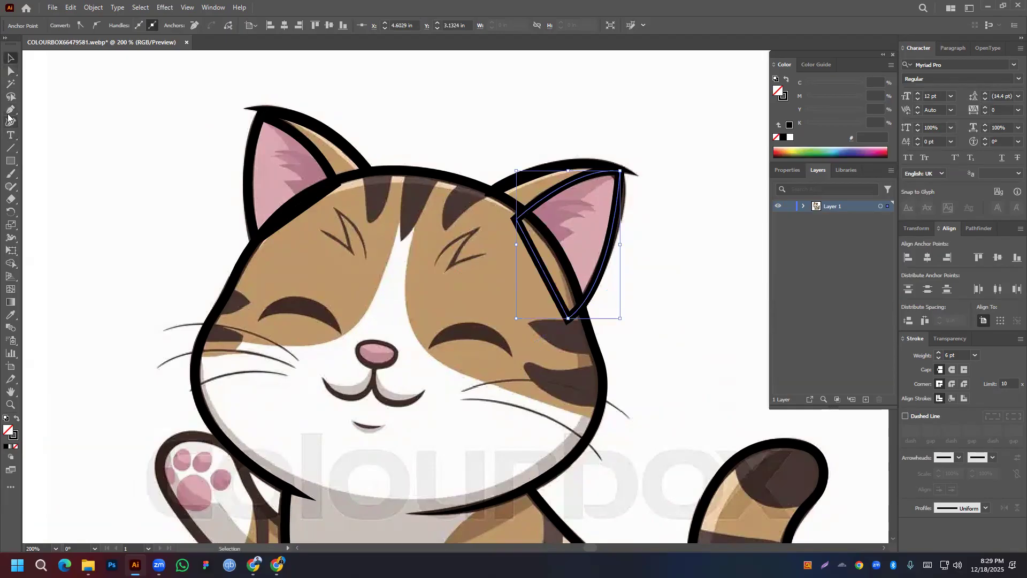
pyautogui.scroll(3, 610, 222)
pyautogui.moveTo(616, 260); pyautogui.dragTo(628, 240)
pyautogui.scroll(-1, 519, 298)
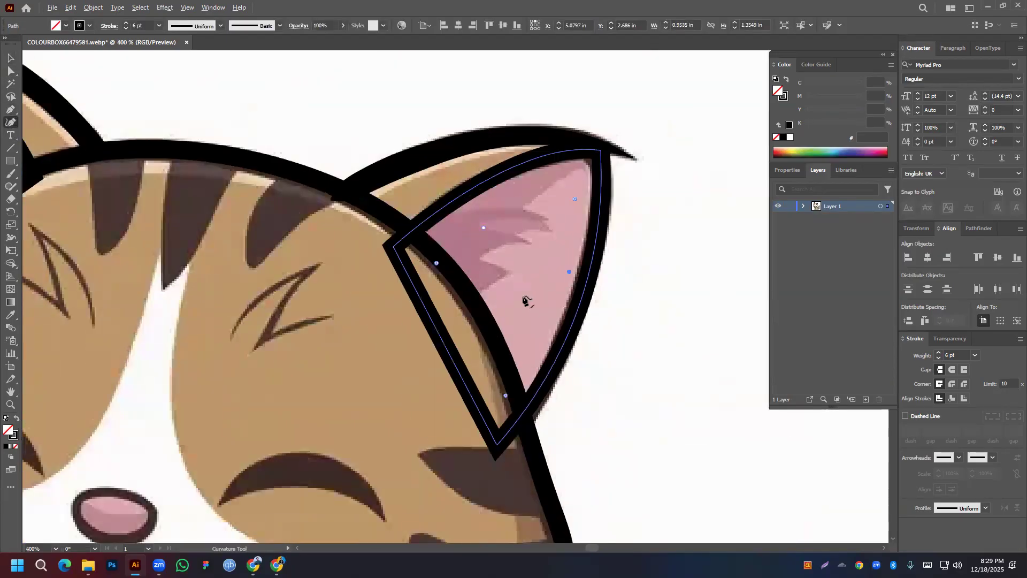
# Merge the parts of the right ear that overlap the head into the head shape with the Shape Builder tool
pyautogui.click(11, 57)
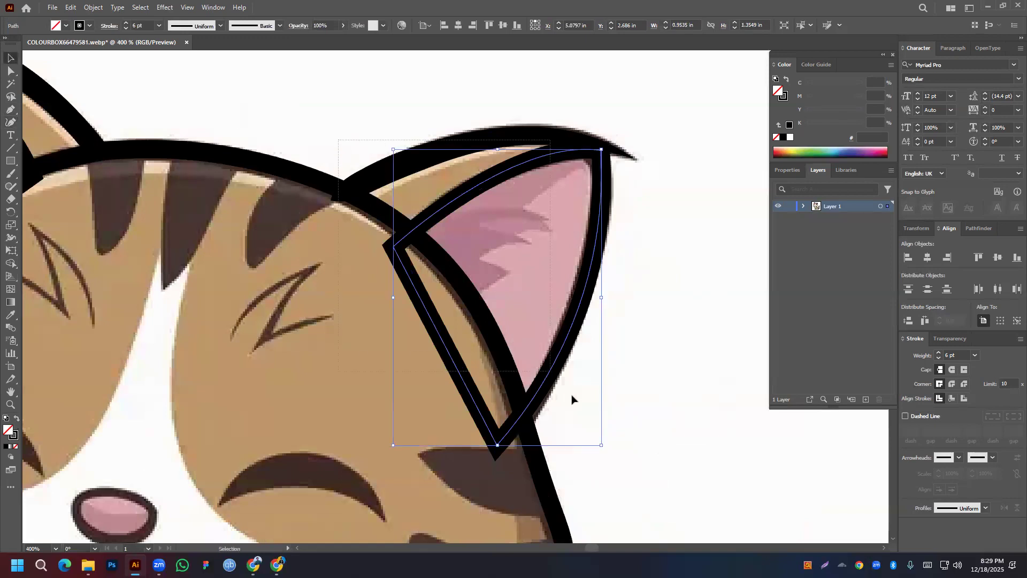
pyautogui.moveTo(572, 398); pyautogui.dragTo(56, 262)
pyautogui.click(10, 263)
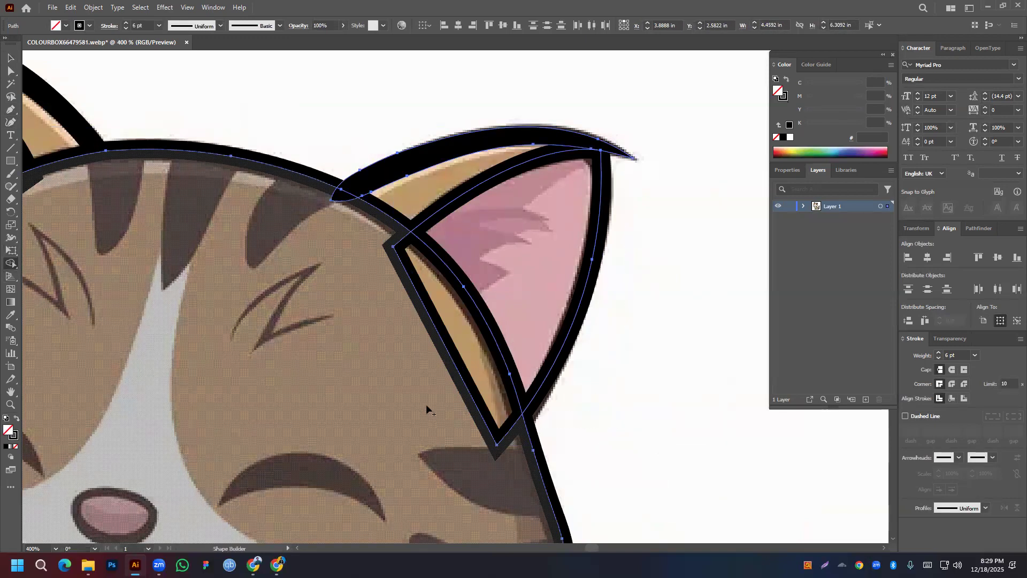
pyautogui.moveTo(345, 200); pyautogui.dragTo(332, 189)
pyautogui.scroll(-4, 404, 257)
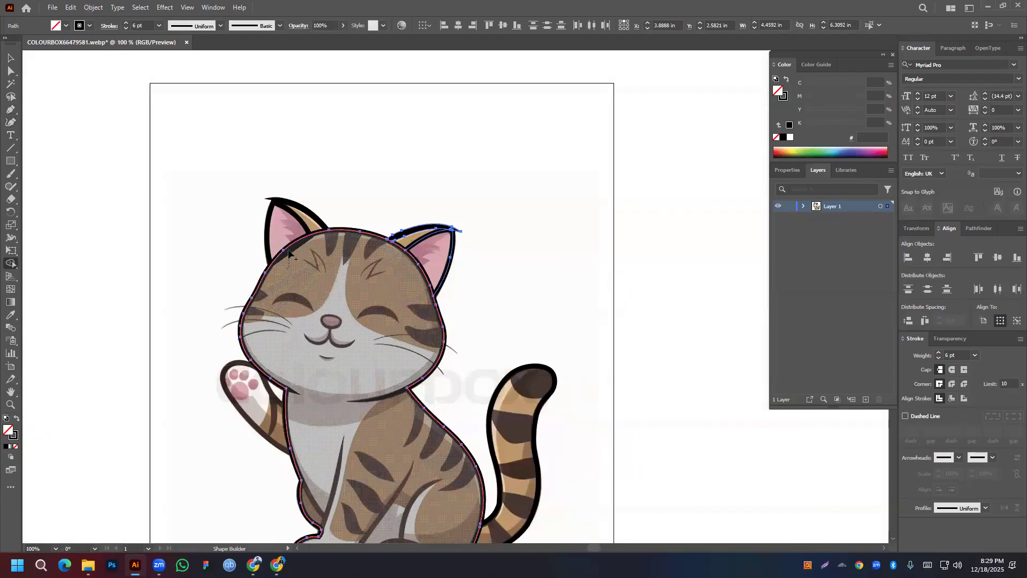
# Select the head and left ear shapes and merge the ear's overlap into the head with the Shape Builder tool
pyautogui.press('v')
pyautogui.moveTo(168, 172); pyautogui.dragTo(372, 304)
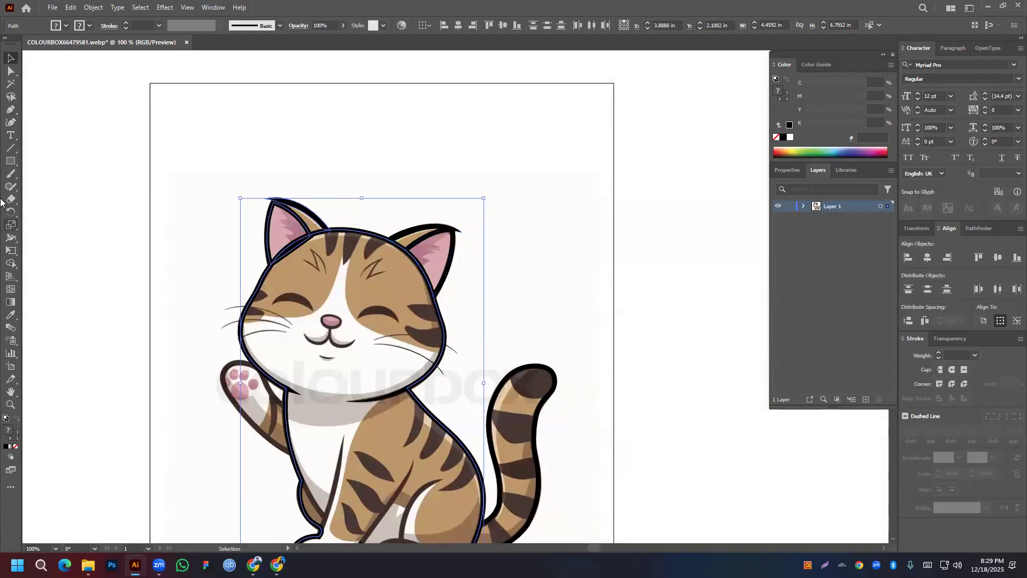
pyautogui.click(10, 263)
pyautogui.scroll(5, 315, 252)
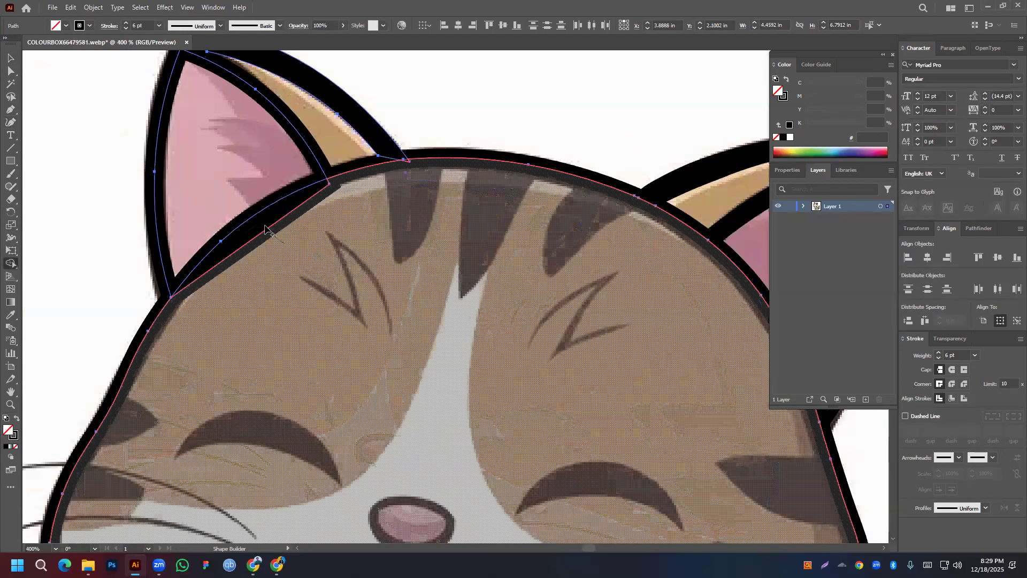
pyautogui.scroll(3, 410, 172)
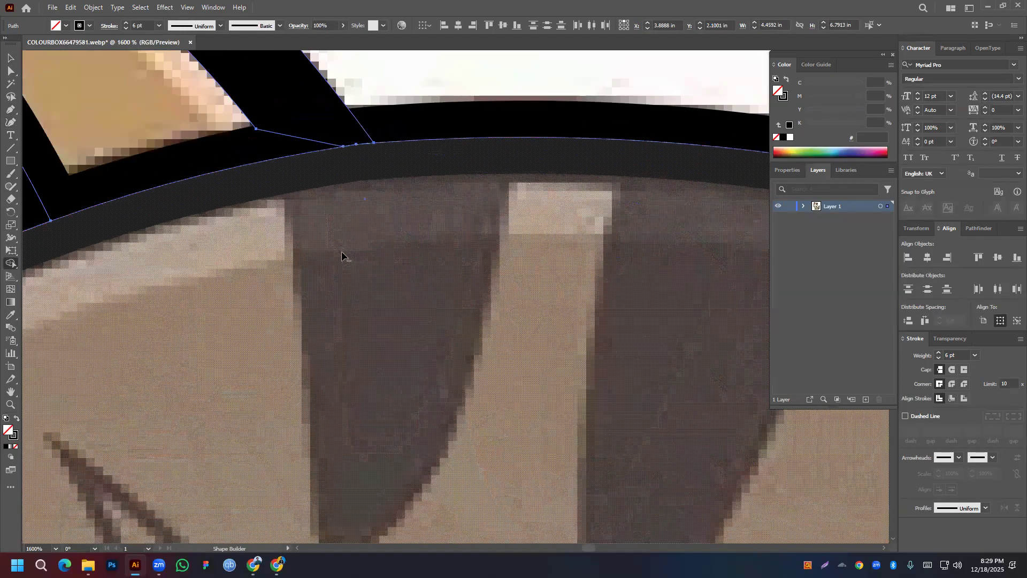
pyautogui.scroll(-4, 350, 241)
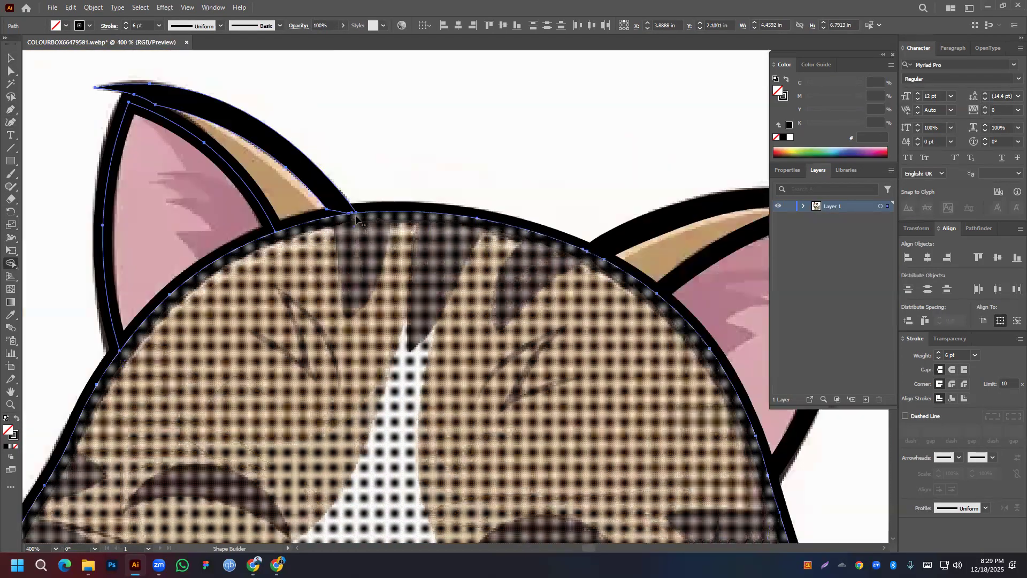
pyautogui.click(12, 56)
pyautogui.click(469, 134)
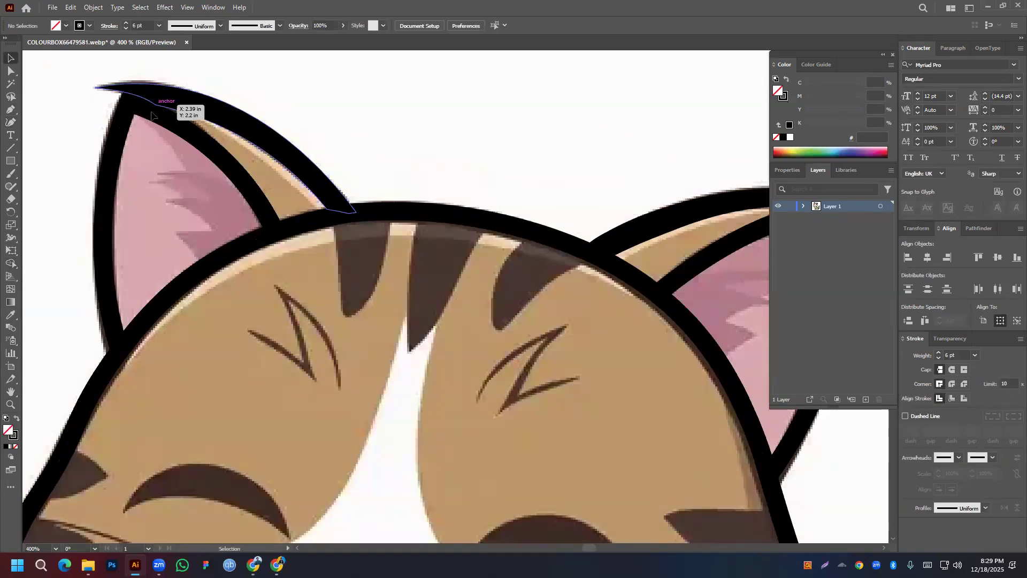
# Draw a straight horizontal 6 pt Pen line about 0.5 in long between the front paw and the hind paw
pyautogui.scroll(-2, 464, 123)
pyautogui.scroll(-3, 622, 92)
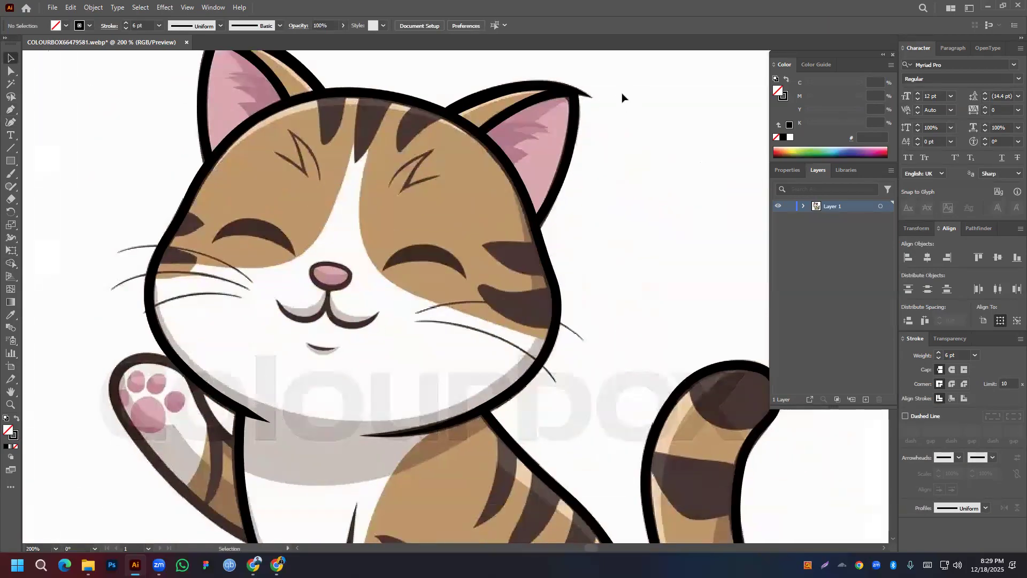
pyautogui.scroll(2, 587, 298)
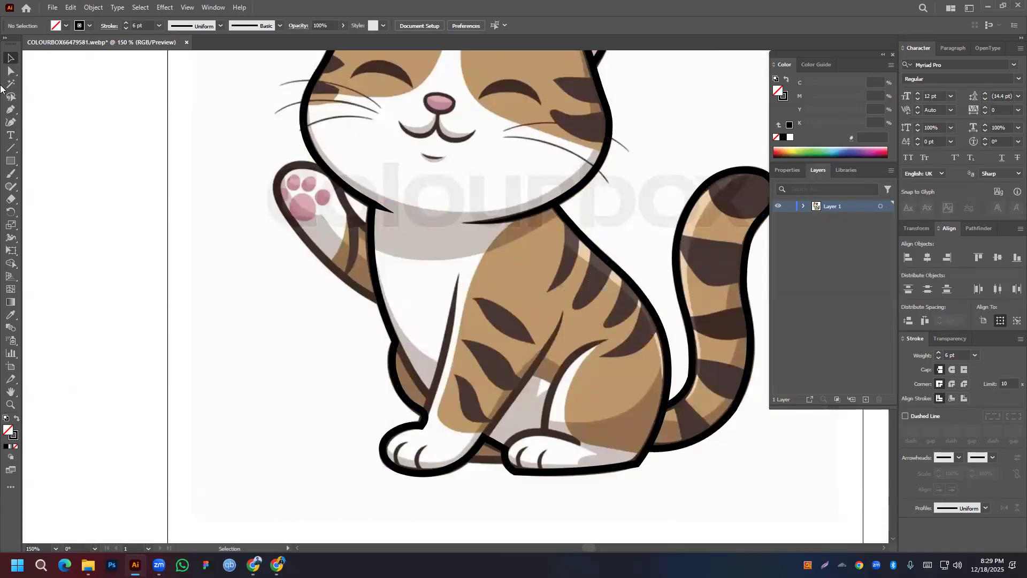
pyautogui.click(9, 107)
pyautogui.scroll(3, 497, 460)
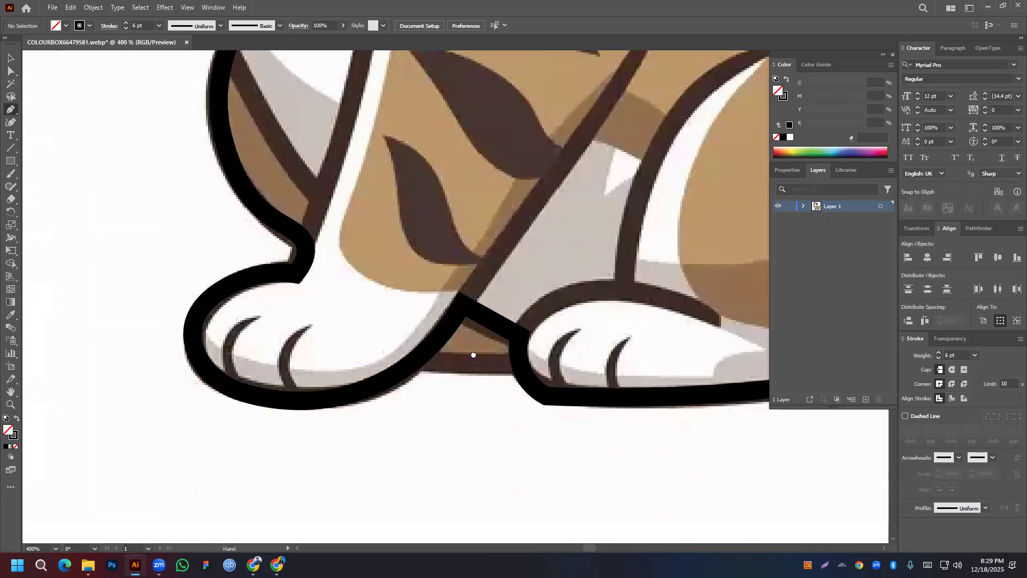
pyautogui.click(412, 364)
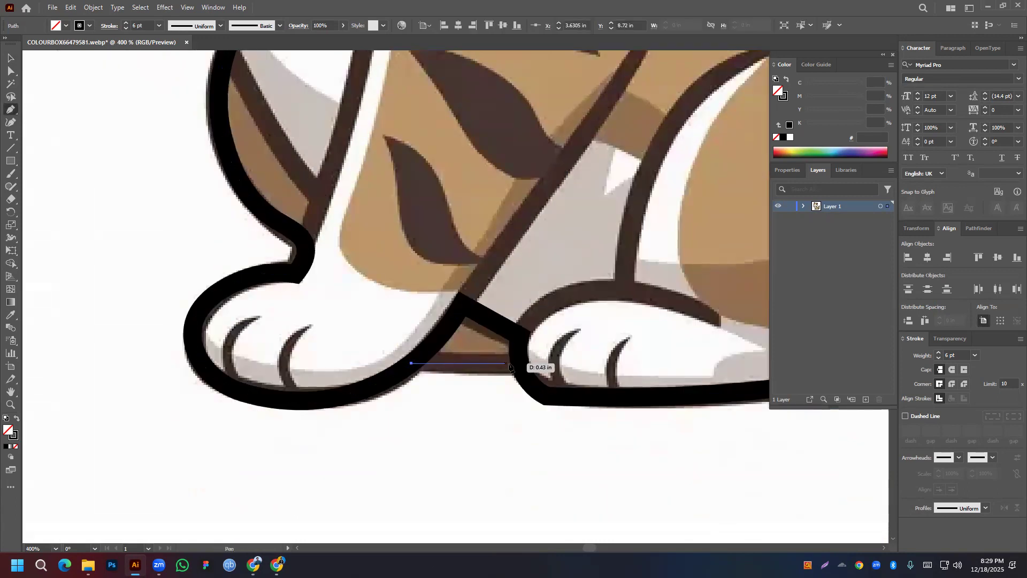
pyautogui.click(521, 363)
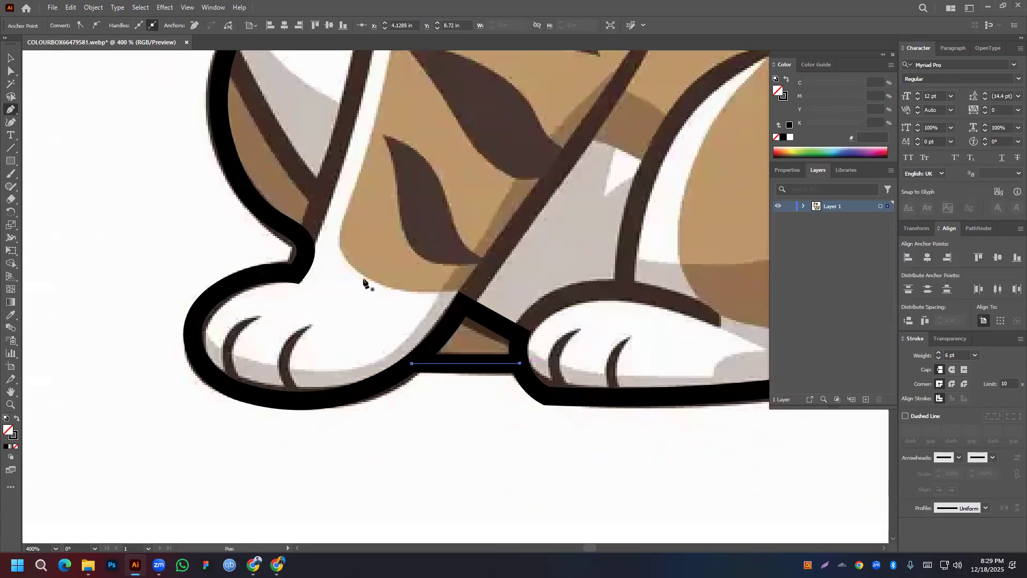
# Draw a Pen path along the front leg's inner line, from its upper tip to the body outline above the paw
pyautogui.moveTo(428, 226); pyautogui.dragTo(375, 340)
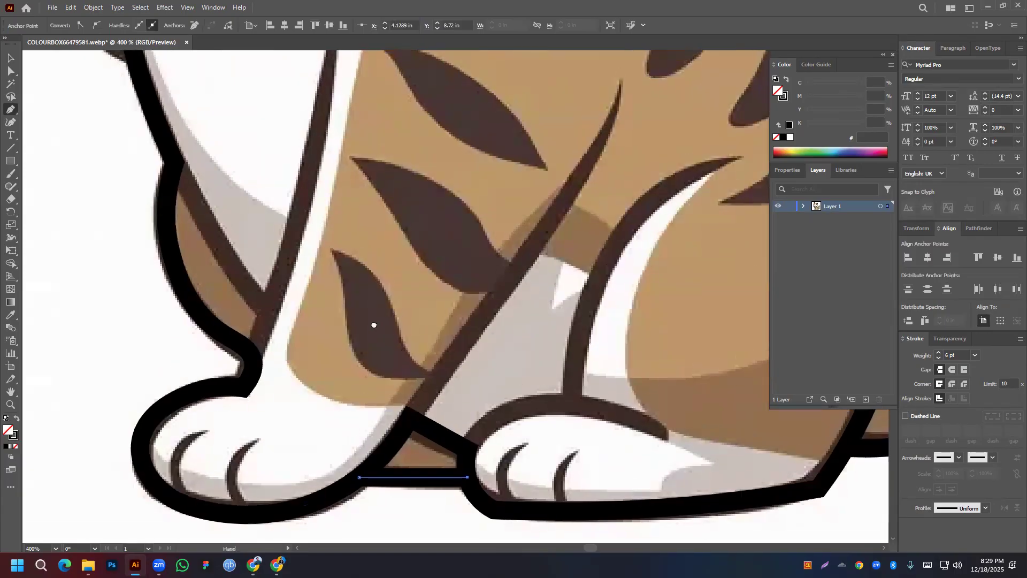
pyautogui.click(620, 84)
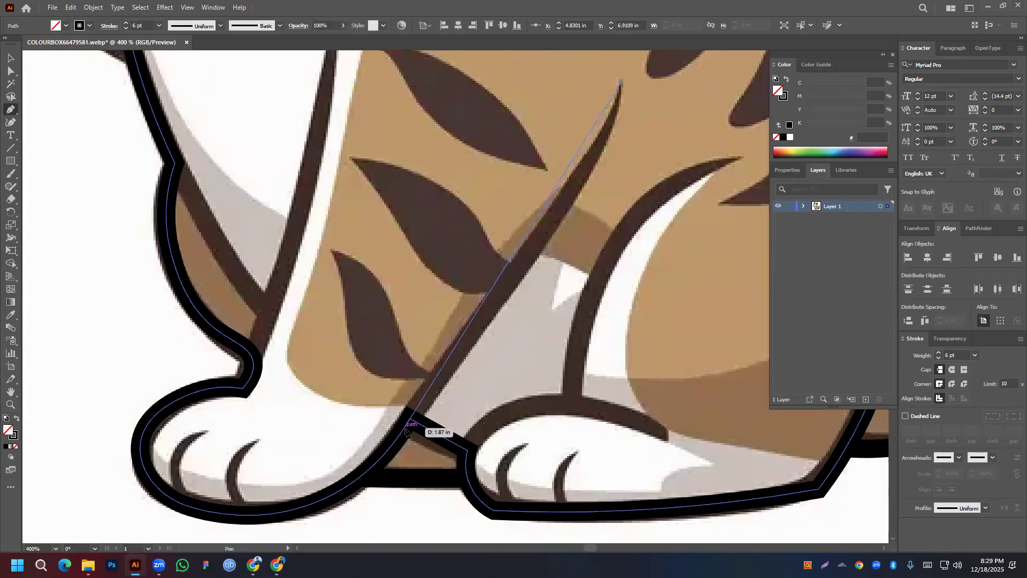
pyautogui.moveTo(405, 429)
pyautogui.mouseDown()
pyautogui.moveTo(340, 482)
pyautogui.moveTo(378, 458)
pyautogui.mouseUp()
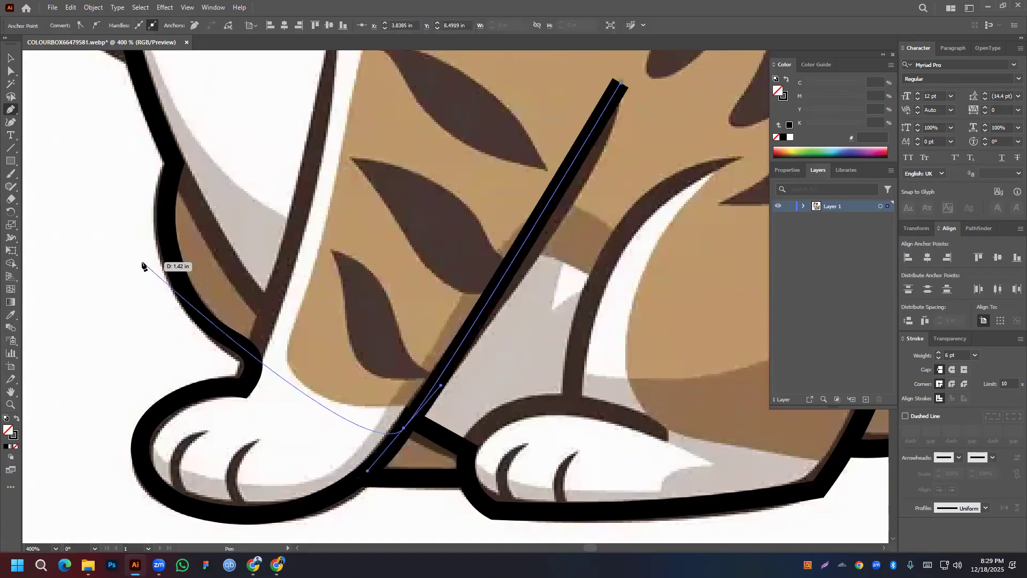
# Try a triangular tapered width profile on the front leg's inner line and flip it along its length
pyautogui.click(987, 507)
pyautogui.click(957, 451)
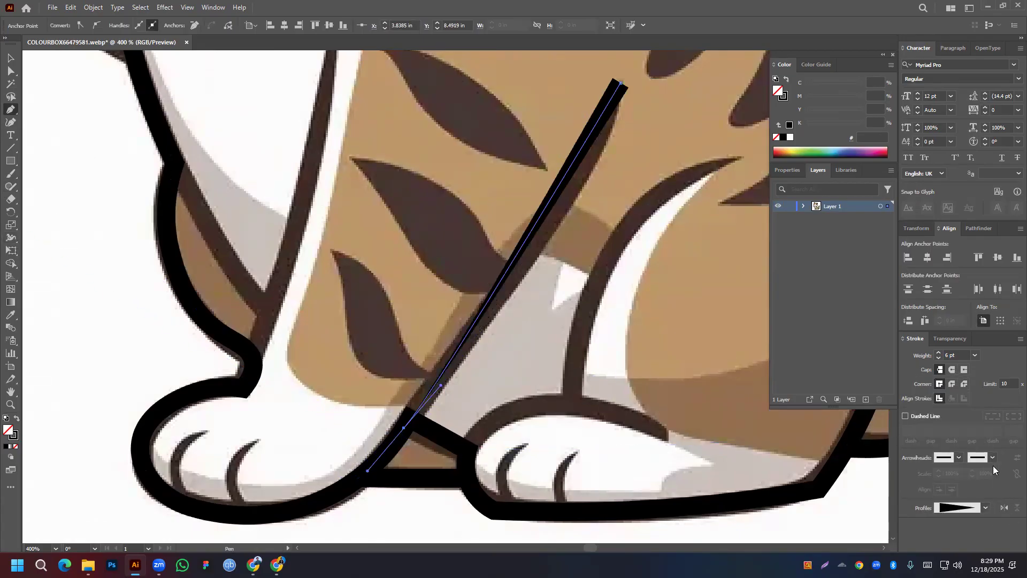
pyautogui.click(1003, 507)
pyautogui.hotkey('ctrl', 'z')
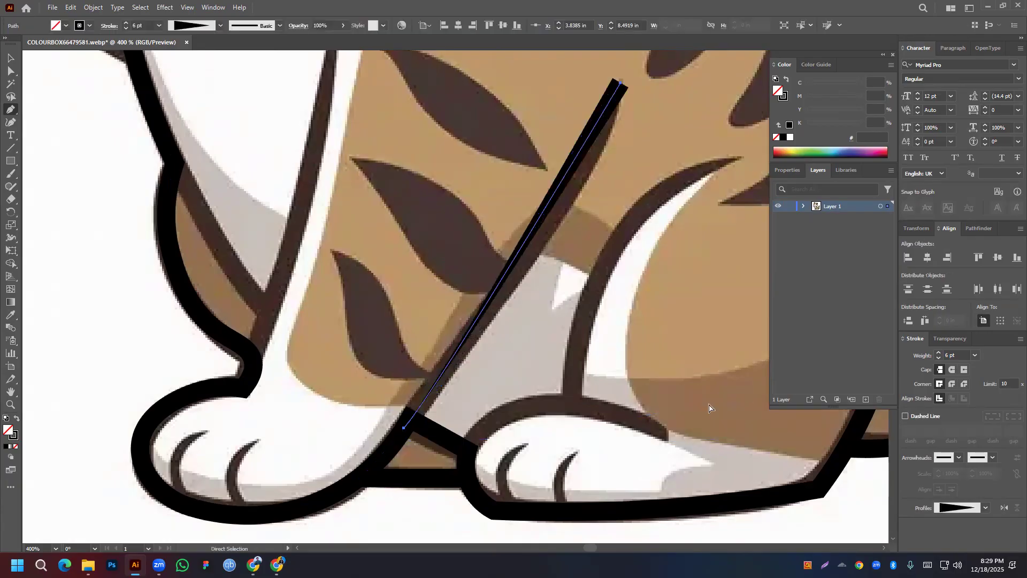
# Give the front leg's inner line an oval width profile and bend its middle and upper part along the drawn contour with the Curvature tool
pyautogui.click(987, 507)
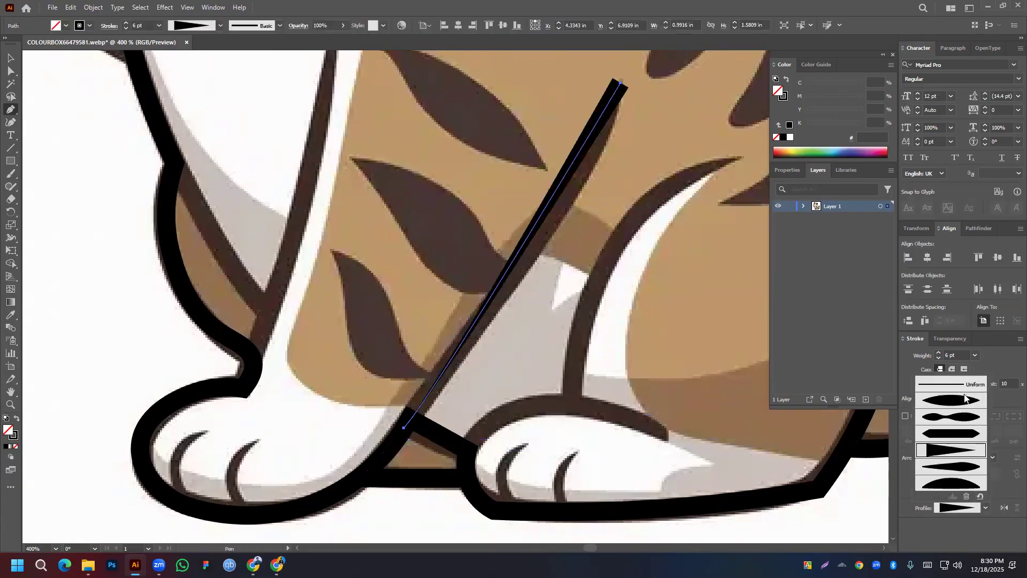
pyautogui.click(966, 404)
pyautogui.click(10, 123)
pyautogui.click(543, 235)
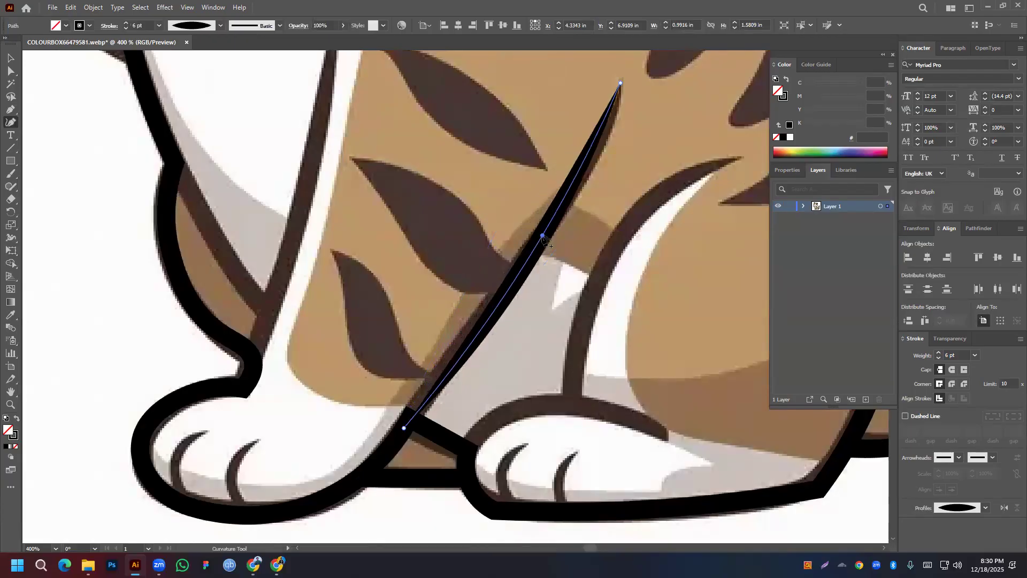
pyautogui.click(600, 148)
pyautogui.moveTo(600, 147); pyautogui.dragTo(597, 148)
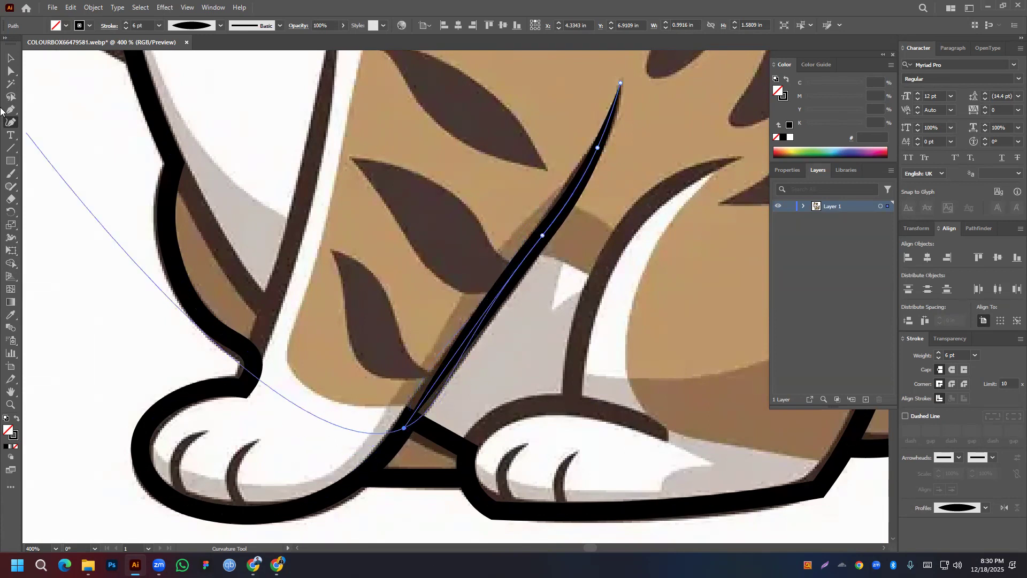
# Thicken the front leg's inner line near its lower end and in its upper part with the Width tool
pyautogui.click(11, 238)
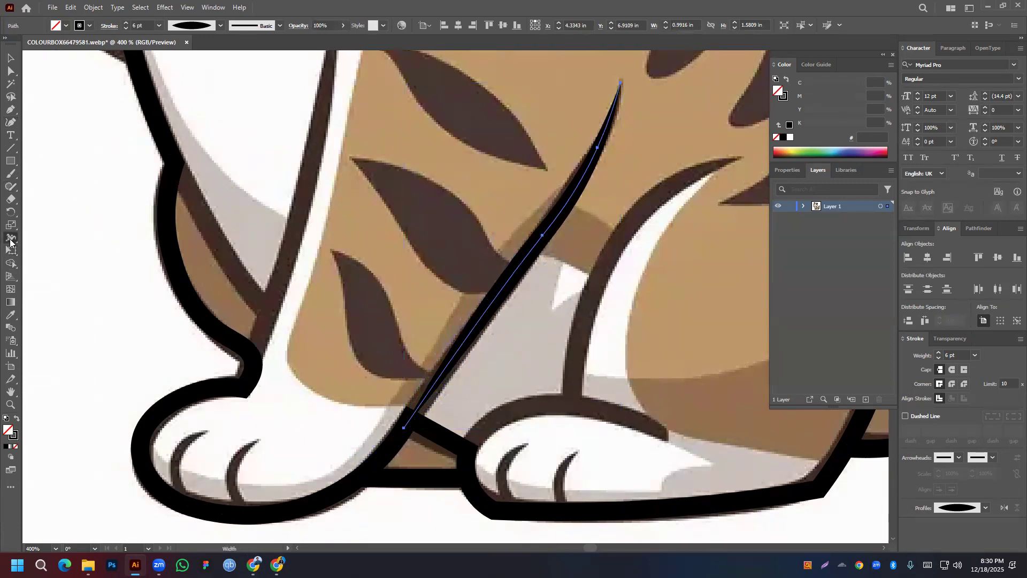
pyautogui.moveTo(428, 400); pyautogui.dragTo(423, 418)
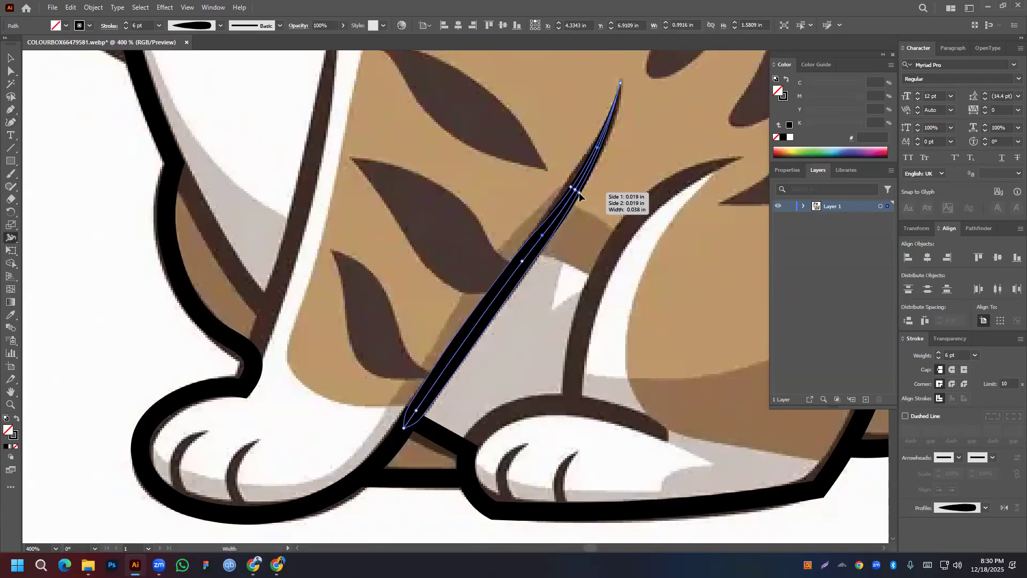
pyautogui.moveTo(579, 195); pyautogui.dragTo(581, 195)
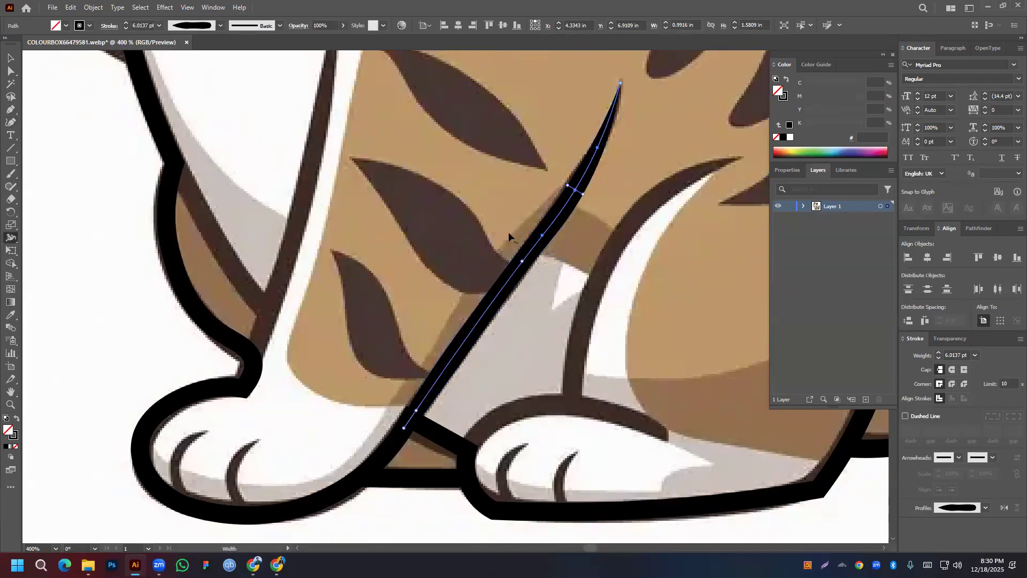
pyautogui.click(9, 56)
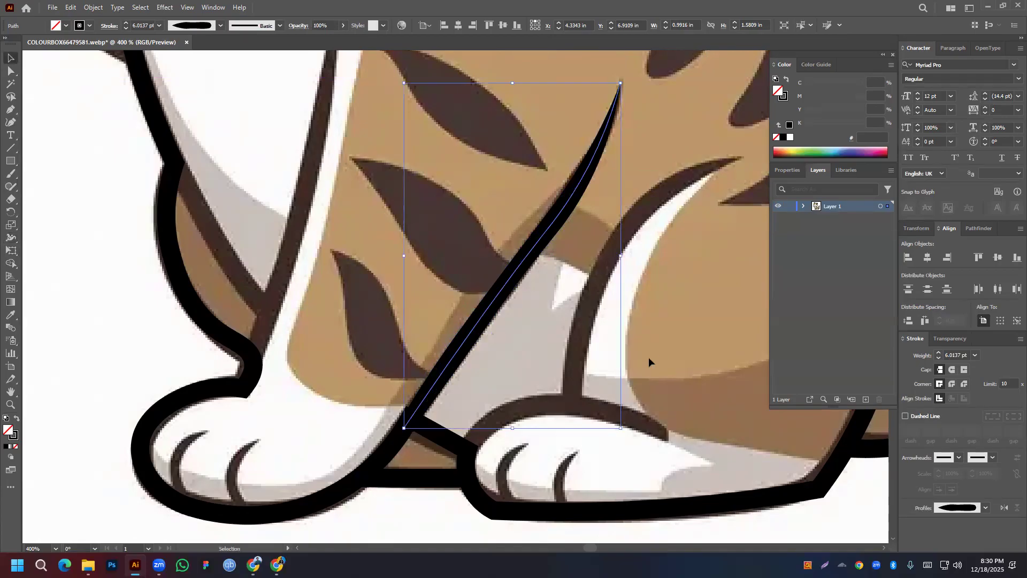
pyautogui.click(590, 265)
# Draw a curved Pen line about 0.92 in wide over the top of the hind paw and set its stroke to 6 pt
pyautogui.scroll(-2, 539, 314)
pyautogui.moveTo(539, 314); pyautogui.dragTo(465, 269)
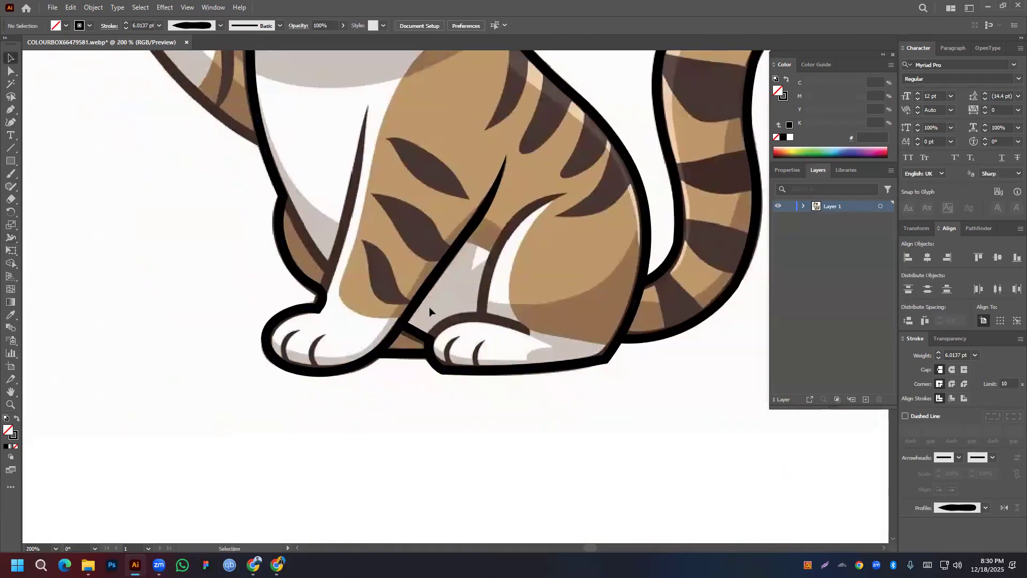
pyautogui.click(9, 109)
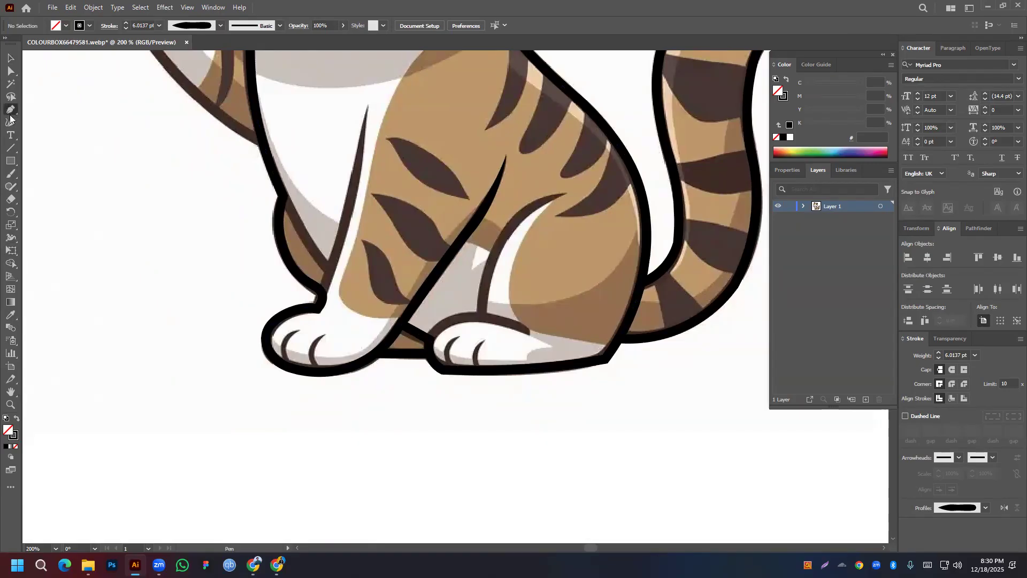
pyautogui.click(528, 334)
pyautogui.moveTo(430, 340); pyautogui.dragTo(395, 389)
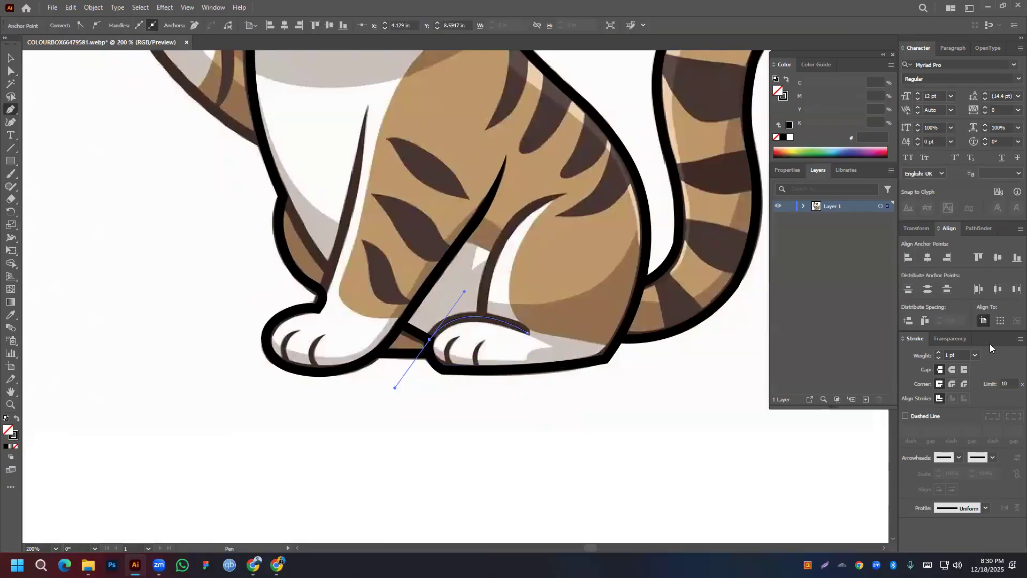
pyautogui.click(961, 354)
pyautogui.write('6')
pyautogui.press('Return')
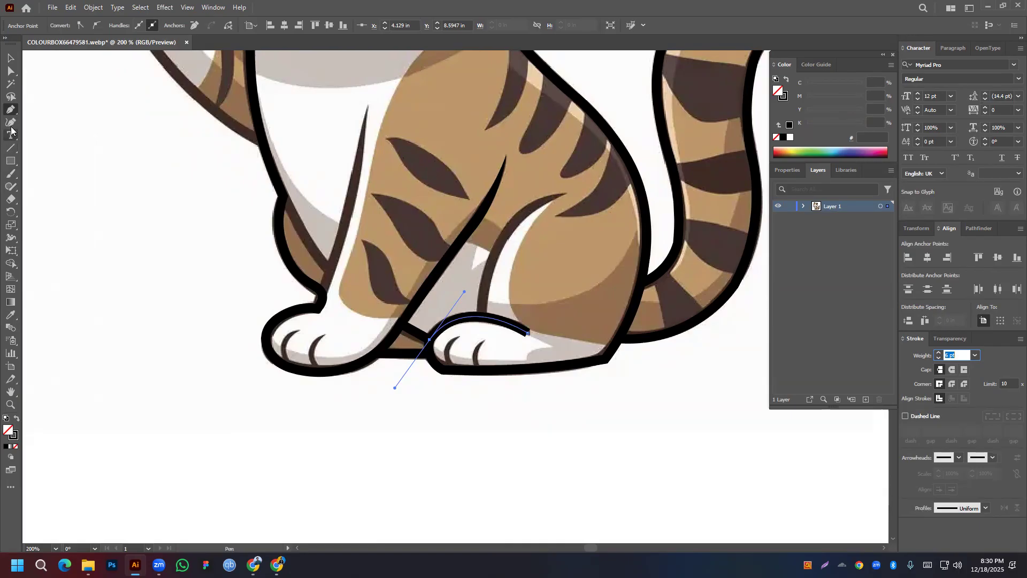
# Adjust the stroke width at the heel-side end of the hind paw's arc with the Width tool
pyautogui.click(11, 251)
pyautogui.click(10, 237)
pyautogui.scroll(3, 415, 311)
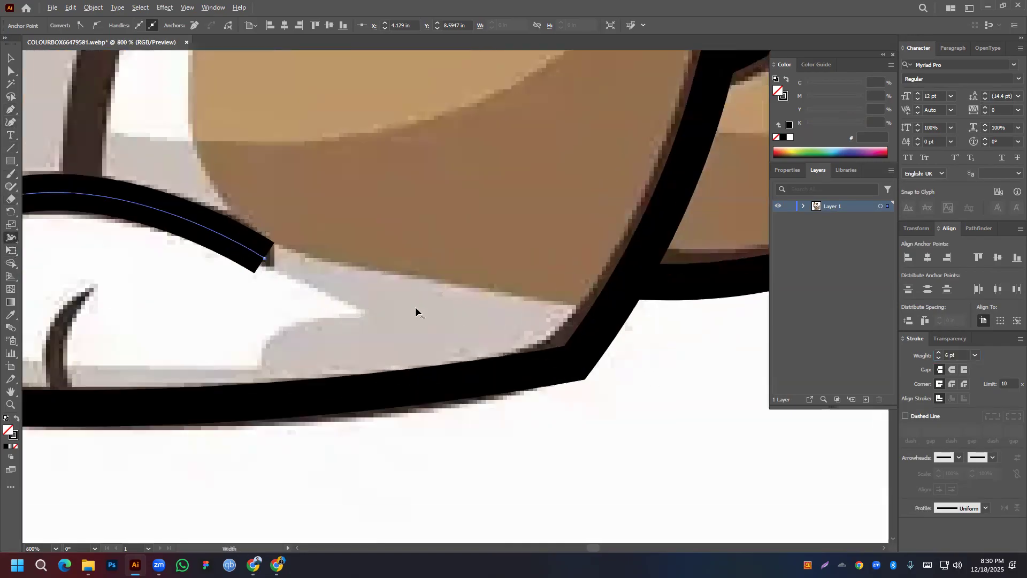
pyautogui.moveTo(268, 259)
pyautogui.mouseDown()
pyautogui.moveTo(272, 246)
pyautogui.moveTo(264, 257)
pyautogui.moveTo(273, 268)
pyautogui.mouseUp()
pyautogui.click(8, 71)
pyautogui.moveTo(166, 170); pyautogui.dragTo(436, 170)
pyautogui.scroll(-1, 498, 275)
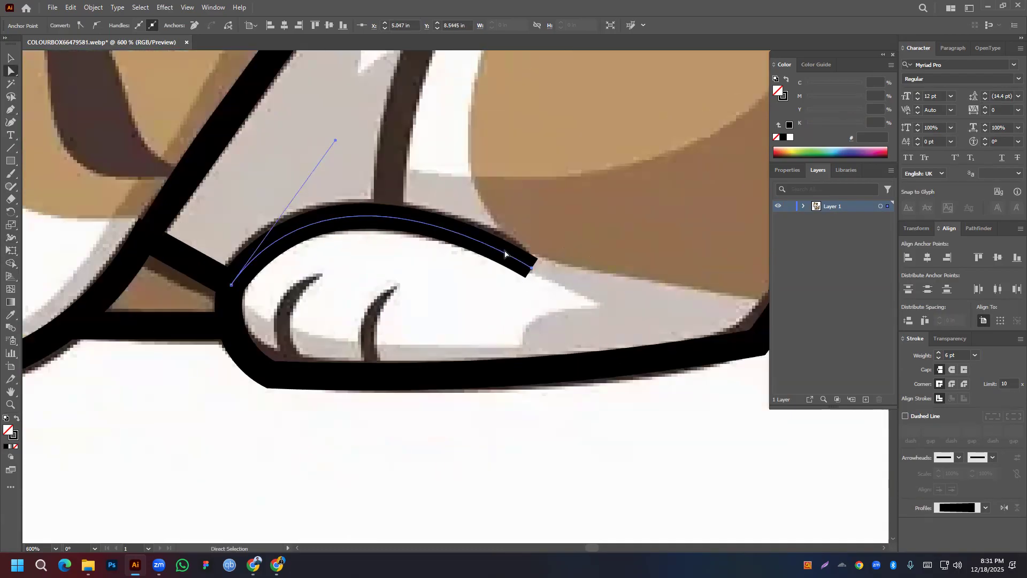
pyautogui.scroll(-4, 522, 251)
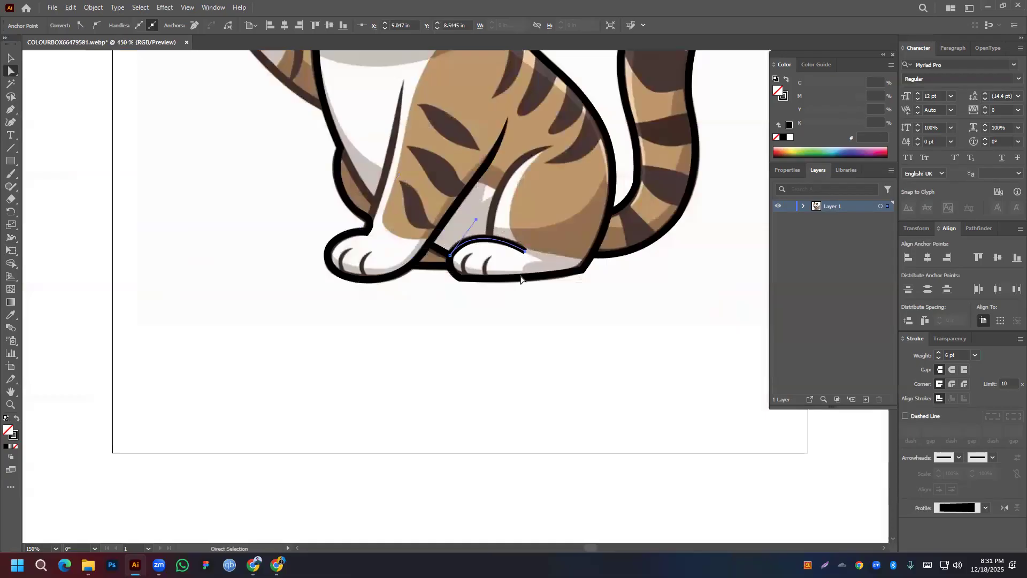
# Try to expand the appearance of the hind paw's arc and reshape the corners at its heel-side end
pyautogui.click(91, 8)
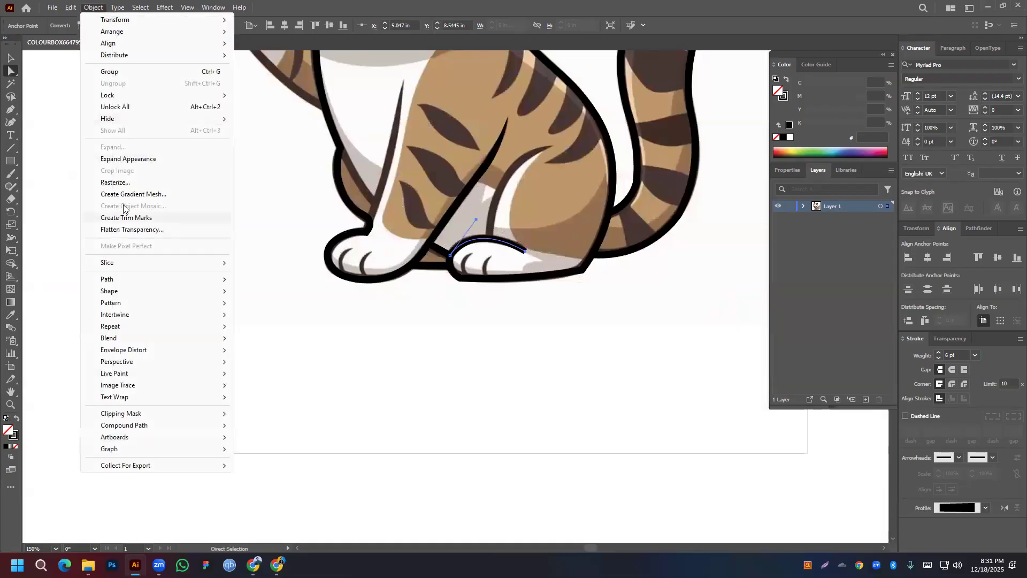
pyautogui.click(139, 160)
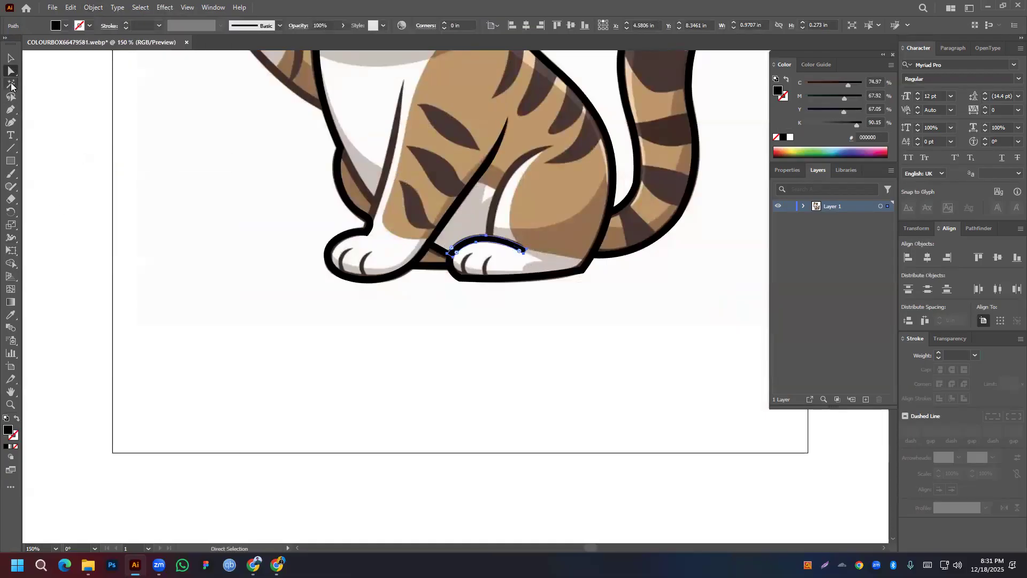
pyautogui.scroll(4, 600, 278)
pyautogui.moveTo(414, 176); pyautogui.dragTo(266, 192)
pyautogui.hotkey('ctrl', 'z')
pyautogui.click(384, 217)
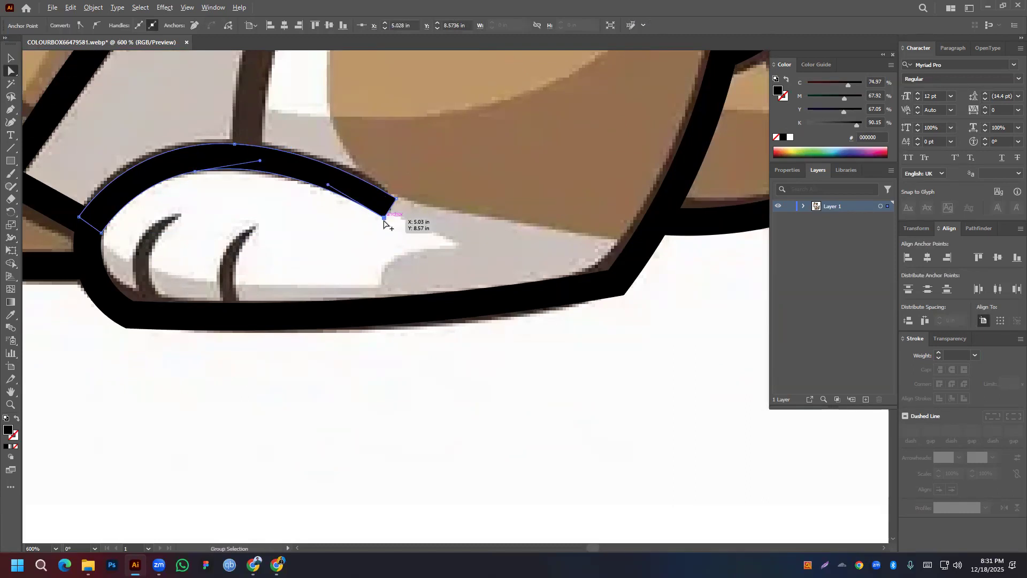
pyautogui.click(389, 213)
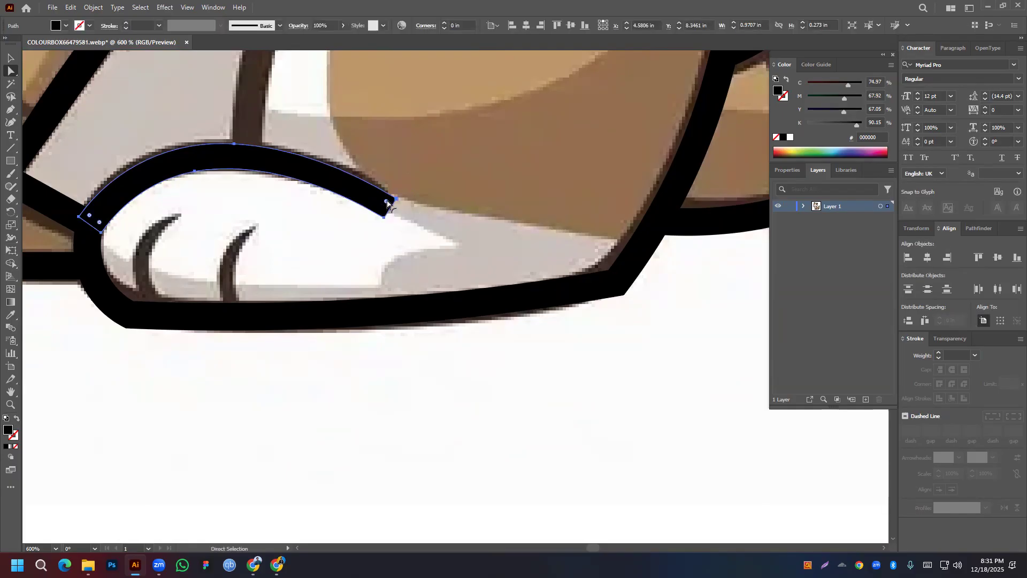
pyautogui.scroll(7, 385, 230)
pyautogui.scroll(-5, 388, 150)
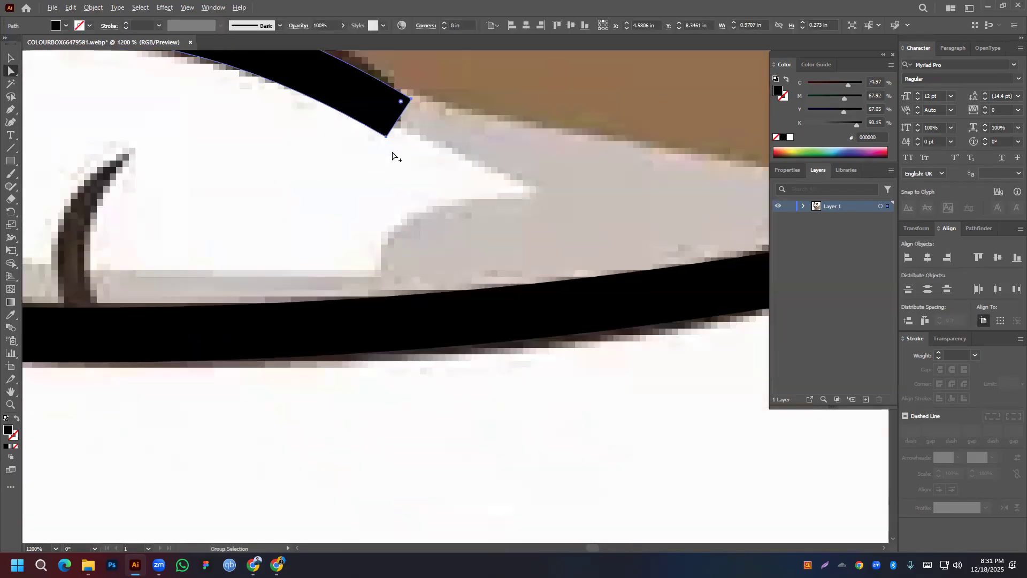
pyautogui.hotkey('ctrl', 'z')
pyautogui.moveTo(457, 160); pyautogui.dragTo(471, 270)
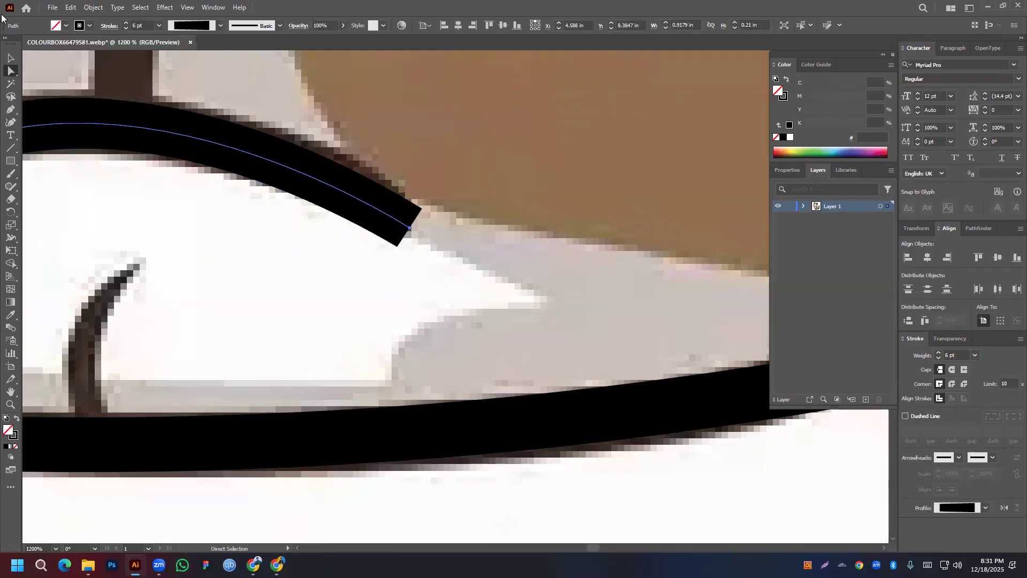
# Select the whole arc above the hind paw and expand its appearance into a filled shape
pyautogui.click(10, 57)
pyautogui.click(524, 223)
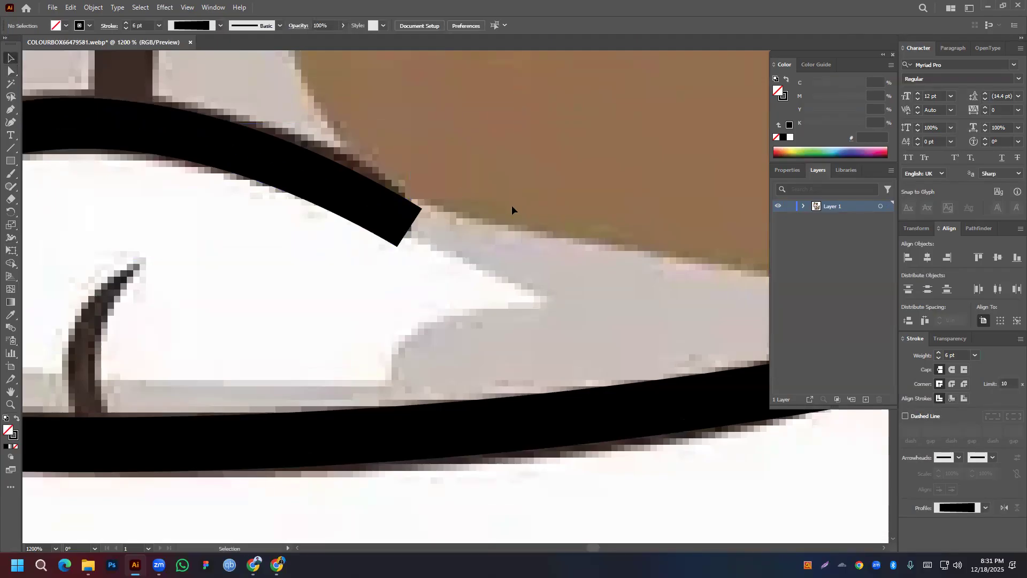
pyautogui.click(142, 127)
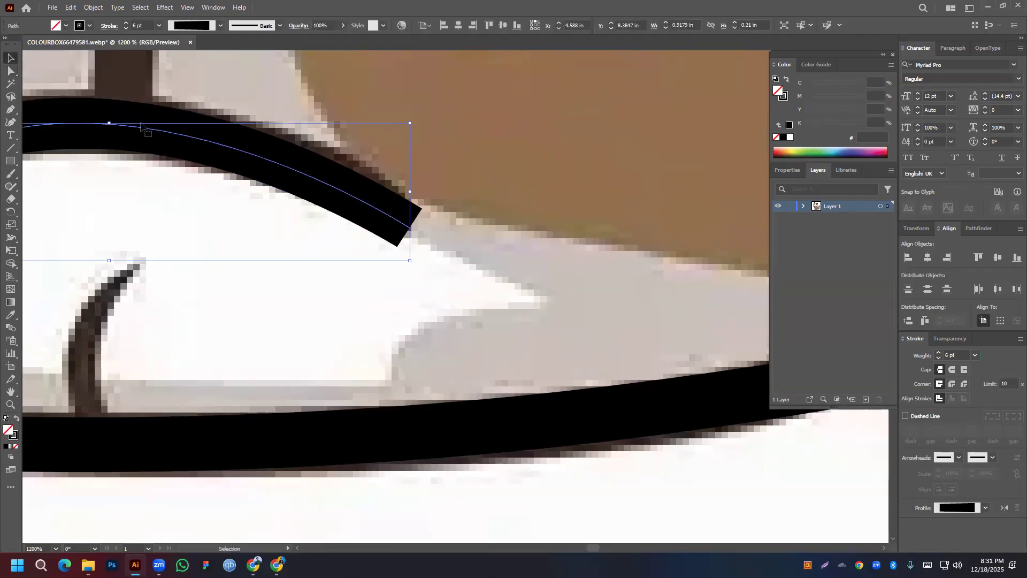
pyautogui.click(93, 8)
pyautogui.click(127, 160)
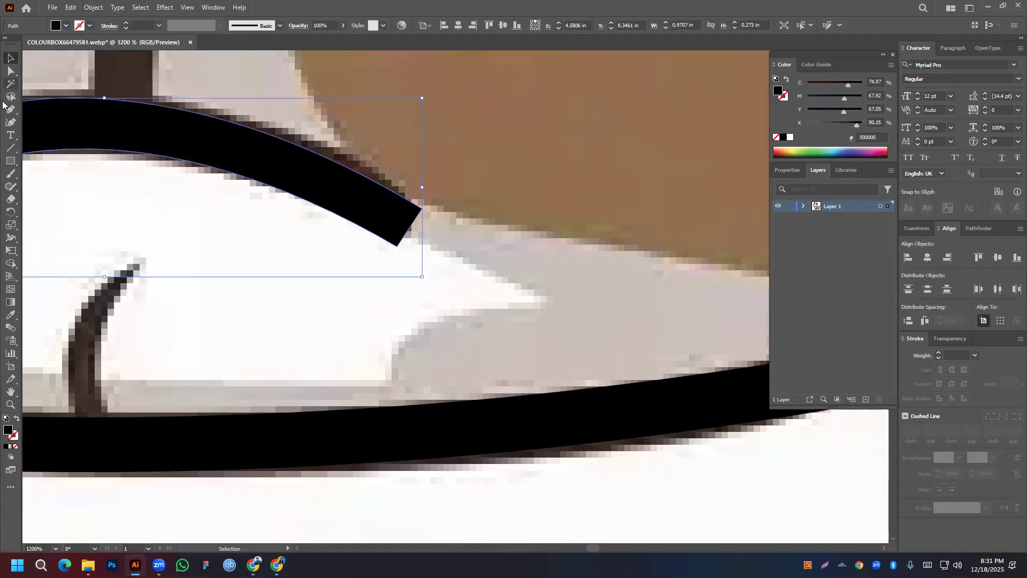
# Draw a straight Pen line across the arc's heel-side end and cut off the tip beyond it with the Shape Builder tool
pyautogui.click(9, 110)
pyautogui.click(429, 177)
pyautogui.click(374, 259)
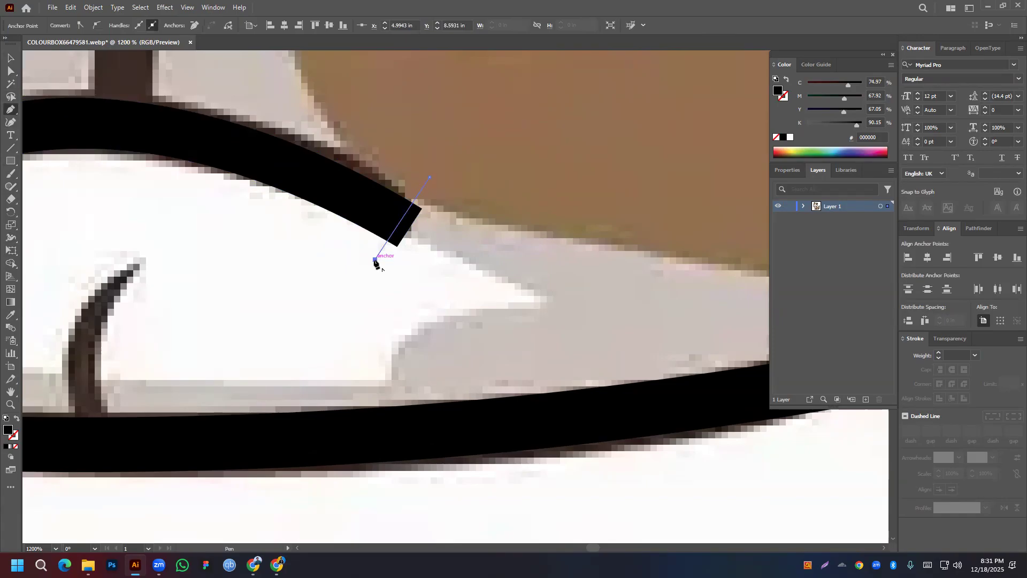
pyautogui.click(8, 56)
pyautogui.moveTo(431, 183); pyautogui.dragTo(4, 275)
pyautogui.click(10, 263)
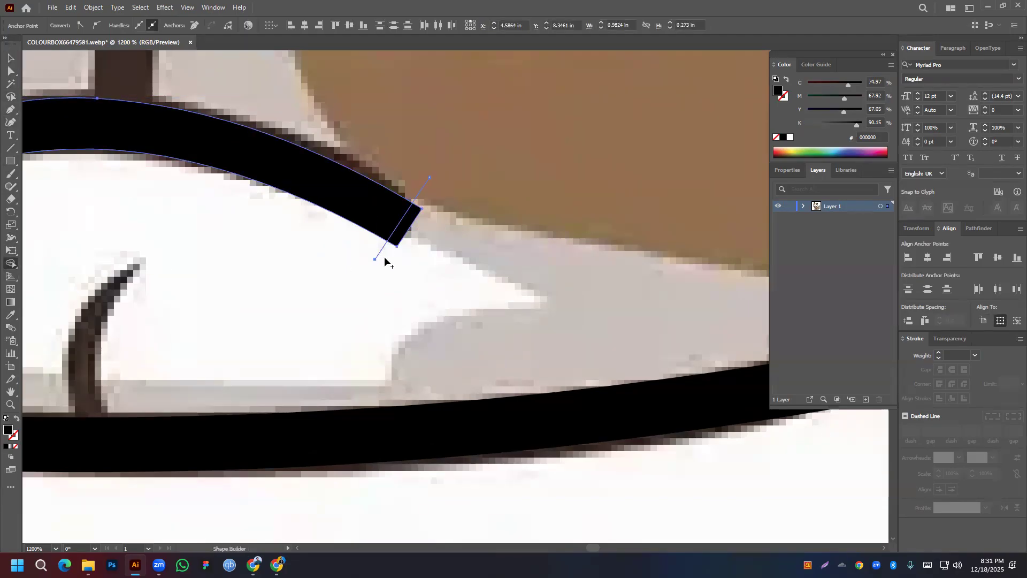
pyautogui.keyDown('alt'); pyautogui.click(409, 227); pyautogui.keyUp('alt')
pyautogui.click(12, 59)
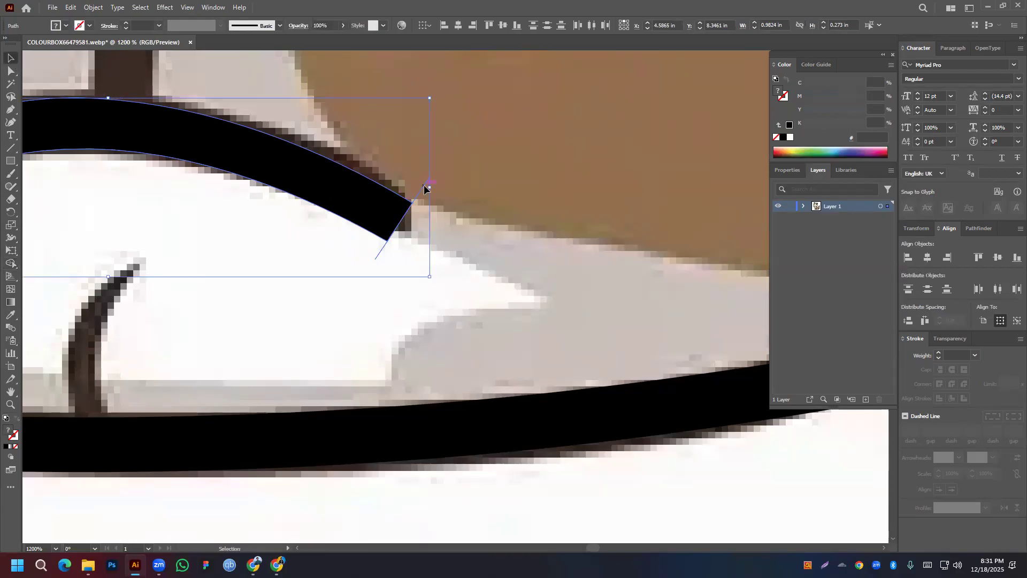
# Delete the leftover piece of the cutting line beside the arc's trimmed end
pyautogui.click(499, 191)
pyautogui.doubleClick(420, 193)
pyautogui.press('Delete')
pyautogui.press('Escape')
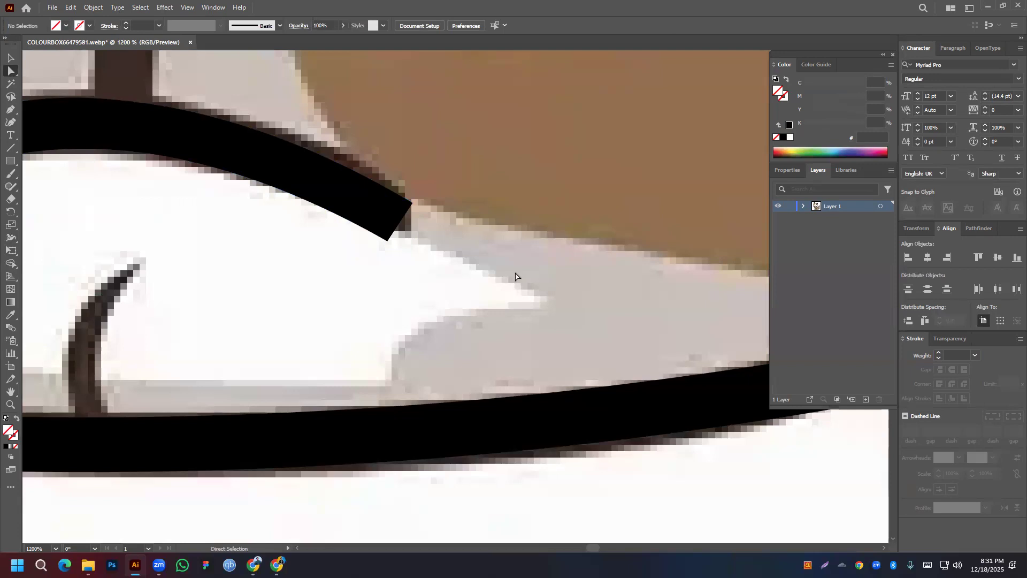
# Round the lower corner of the arc's trimmed end to a radius of about 0.035 in
pyautogui.click(388, 237)
pyautogui.moveTo(385, 232); pyautogui.dragTo(441, 157)
pyautogui.scroll(-3, 346, 101)
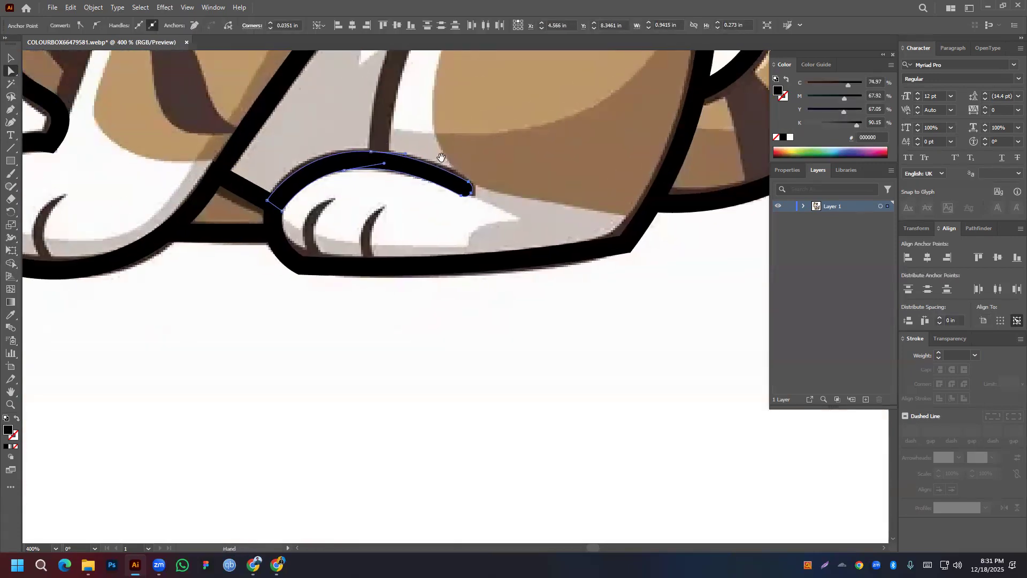
pyautogui.scroll(5, 266, 199)
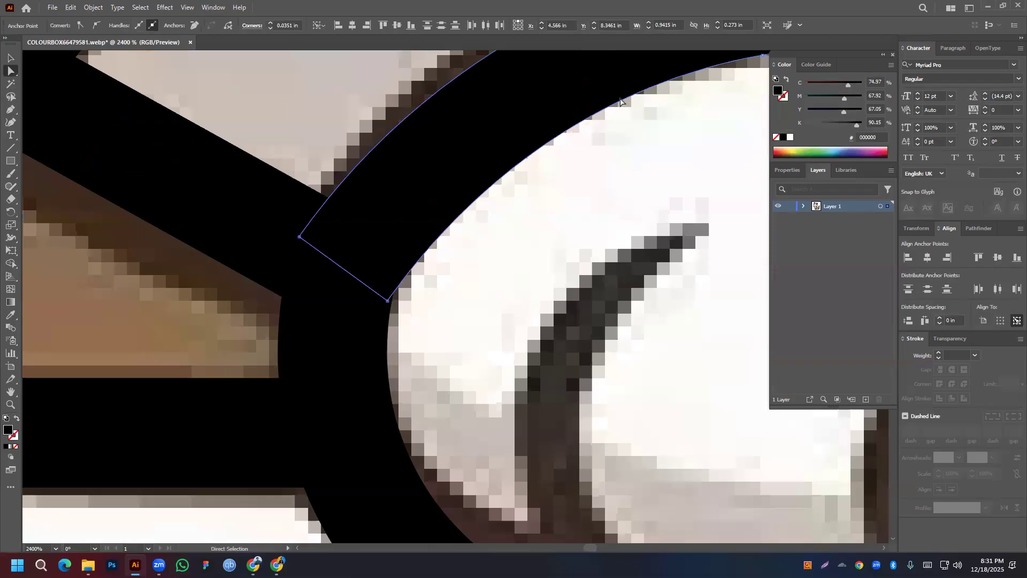
pyautogui.scroll(-10, 620, 102)
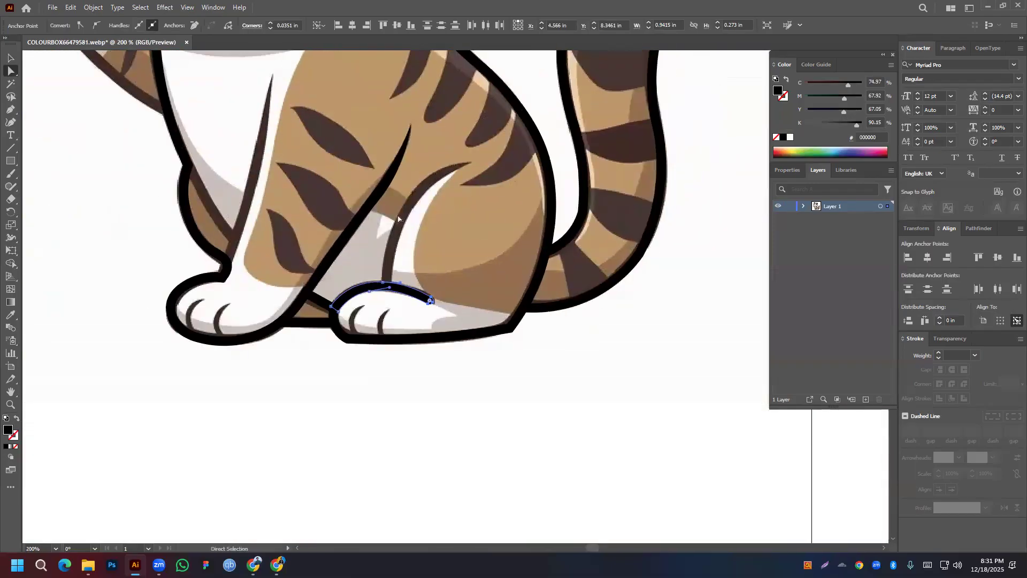
# Draw a curved Pen path along the hind thigh line down to the paw arc, and swap its black fill to the stroke
pyautogui.click(11, 111)
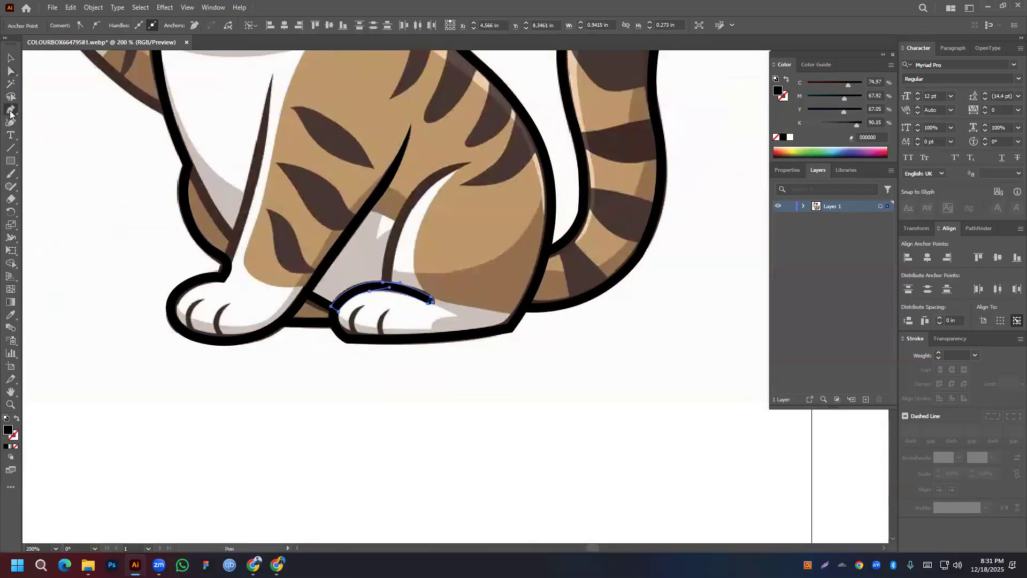
pyautogui.click(469, 162)
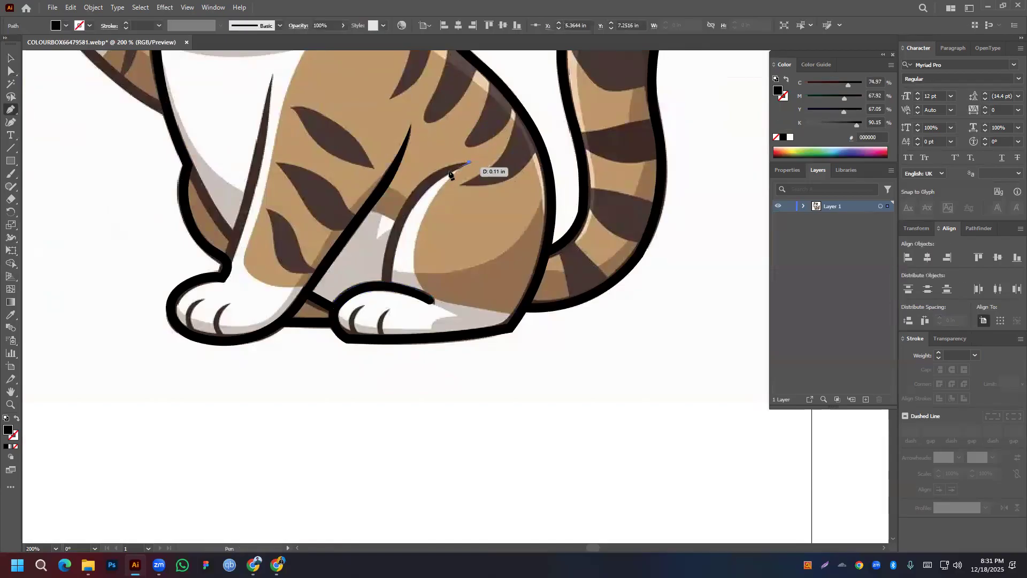
pyautogui.moveTo(385, 287); pyautogui.dragTo(382, 400)
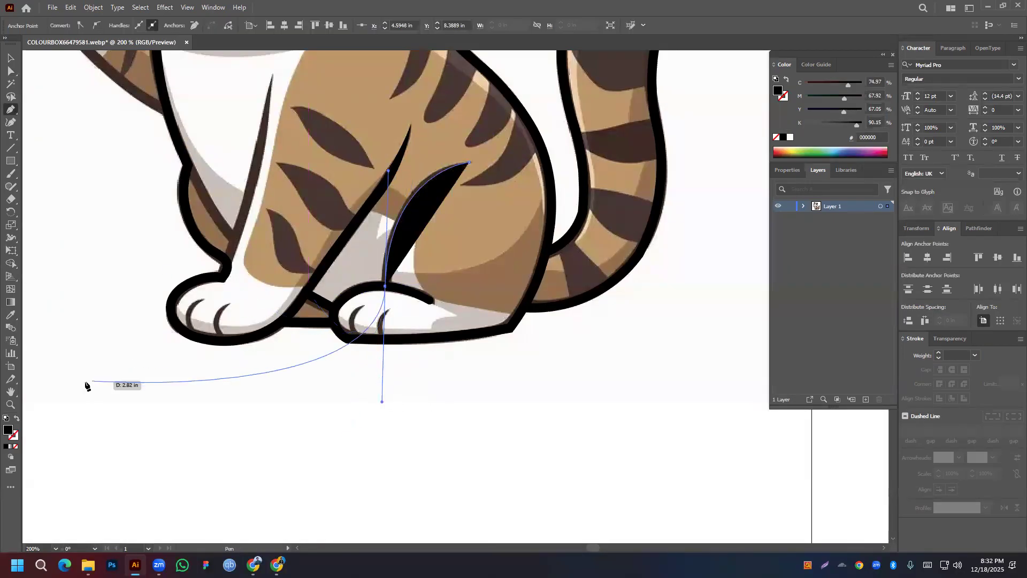
pyautogui.click(18, 419)
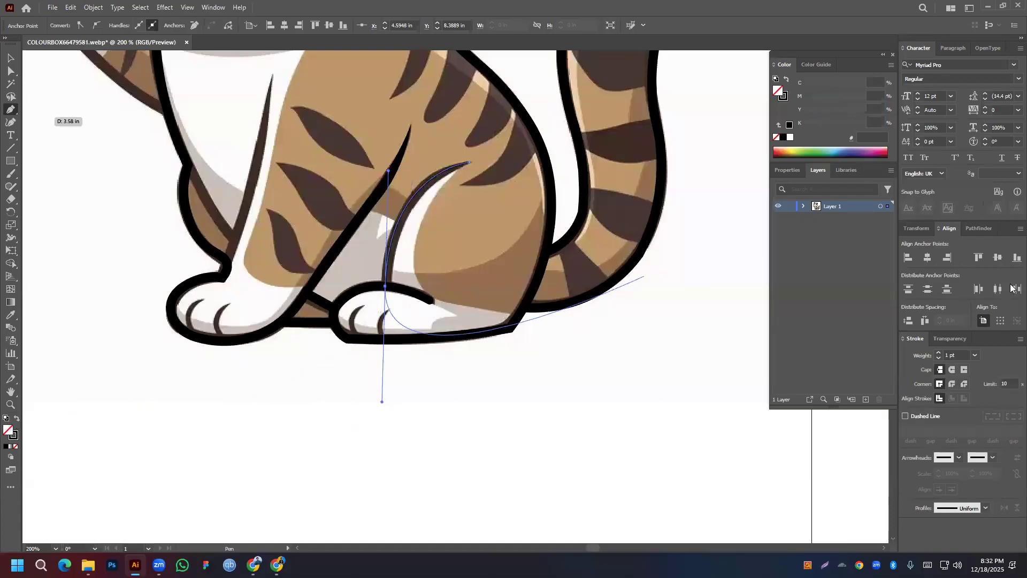
# Set the thigh line's stroke weight to 6 pt and apply the lens-shaped width profile that tapers at both ends
pyautogui.write('6')
pyautogui.press('Return')
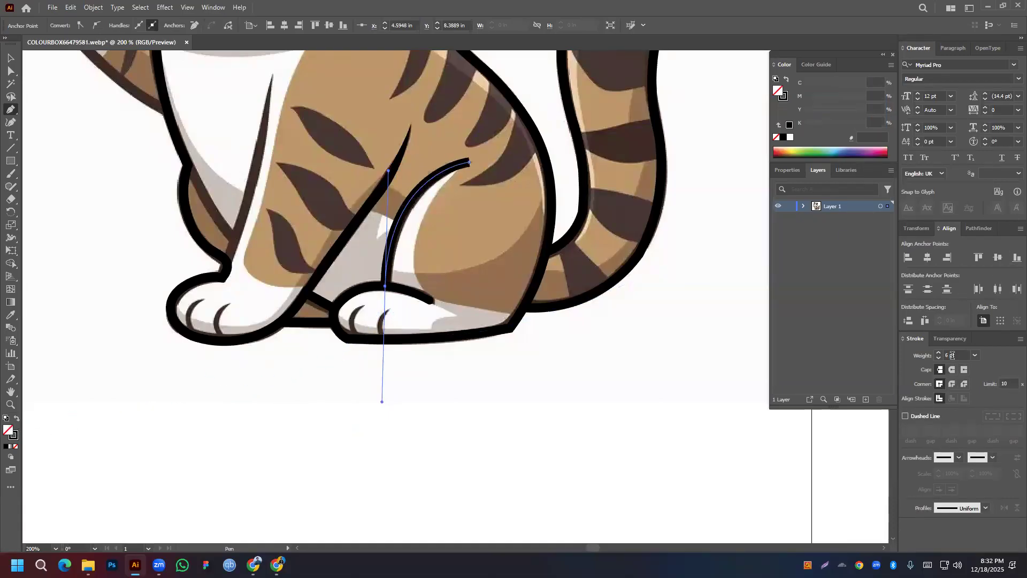
pyautogui.click(985, 507)
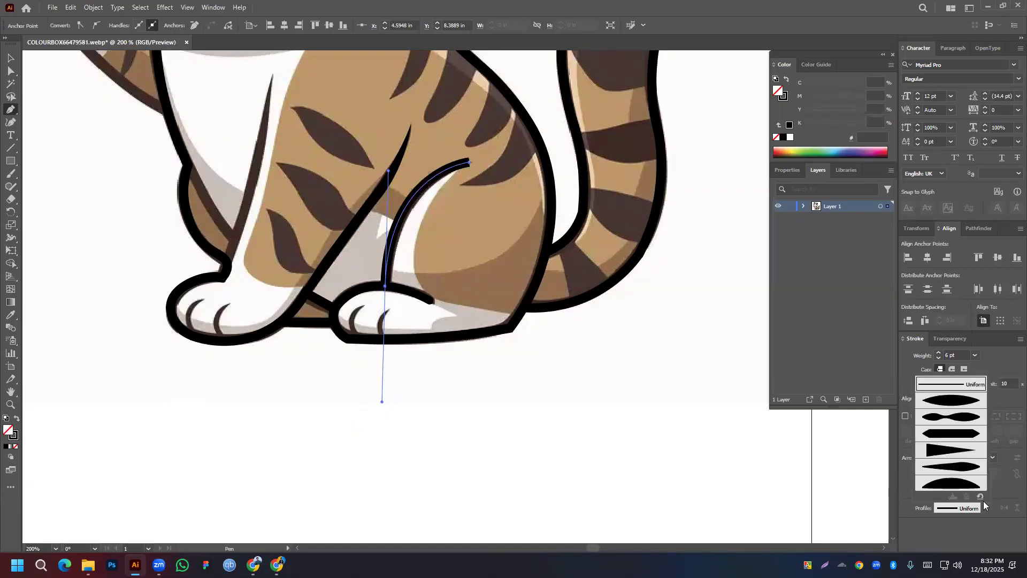
pyautogui.click(948, 399)
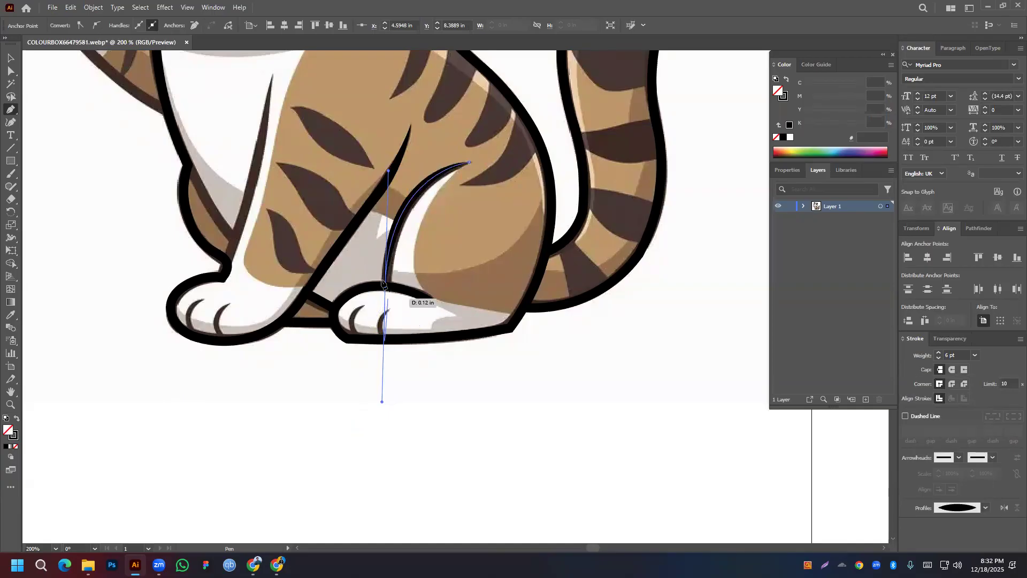
# Try to widen the thigh line's stroke just above the hind paw with the Width tool
pyautogui.scroll(4, 400, 290)
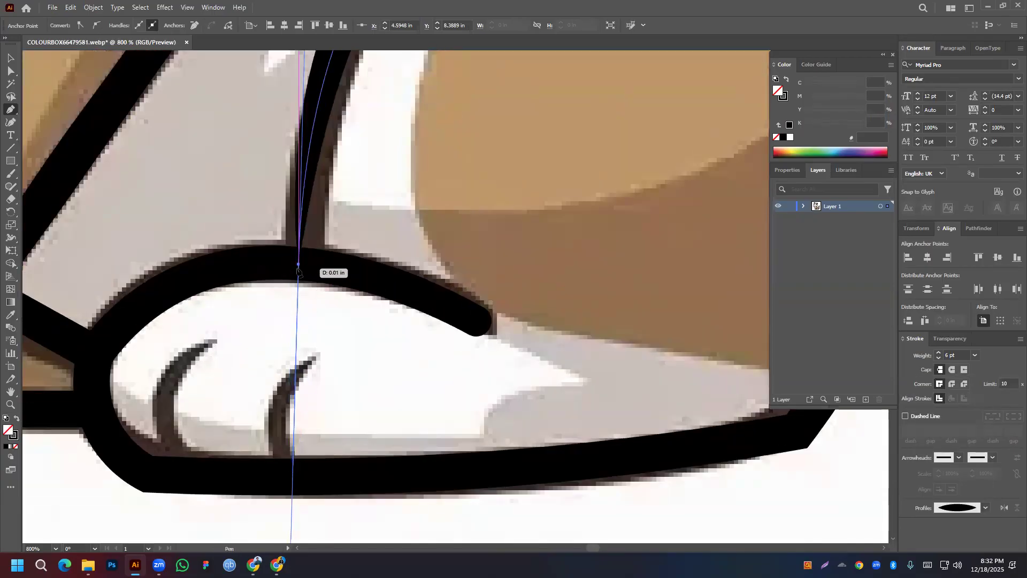
pyautogui.click(10, 238)
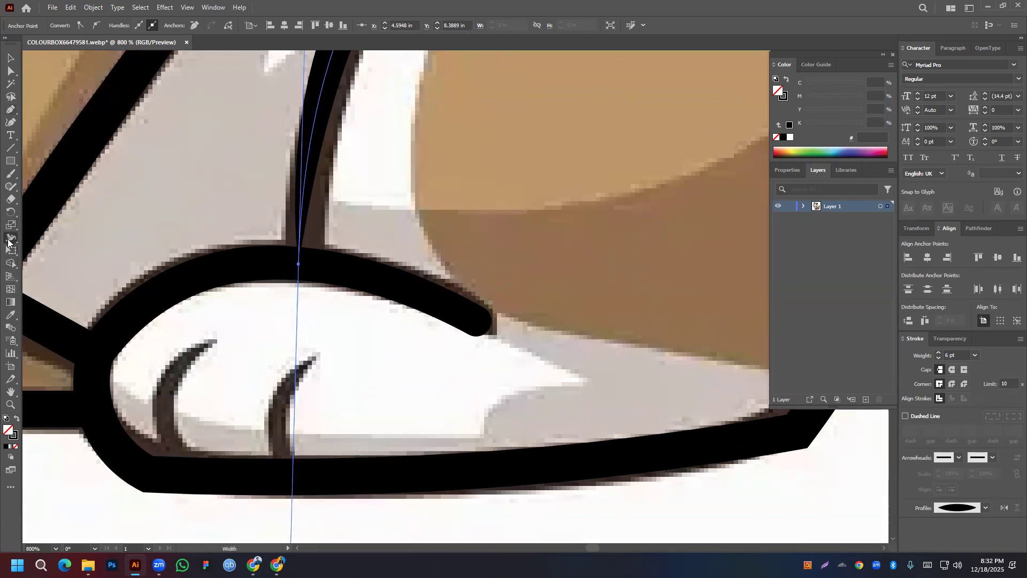
pyautogui.moveTo(306, 227)
pyautogui.mouseDown()
pyautogui.moveTo(320, 230)
pyautogui.moveTo(312, 222)
pyautogui.mouseUp()
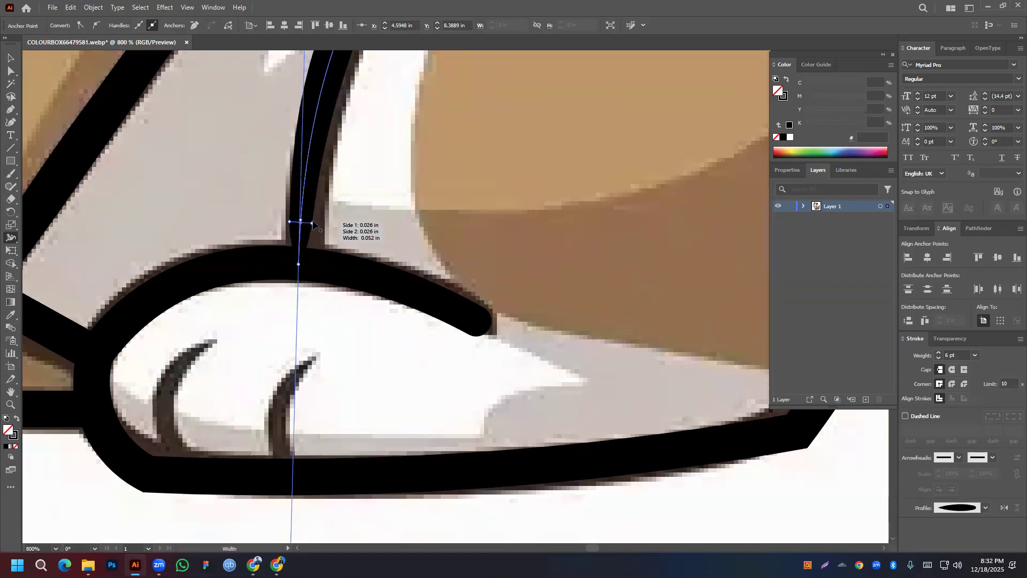
pyautogui.moveTo(312, 223); pyautogui.dragTo(278, 222)
pyautogui.hotkey('ctrl', 'z')
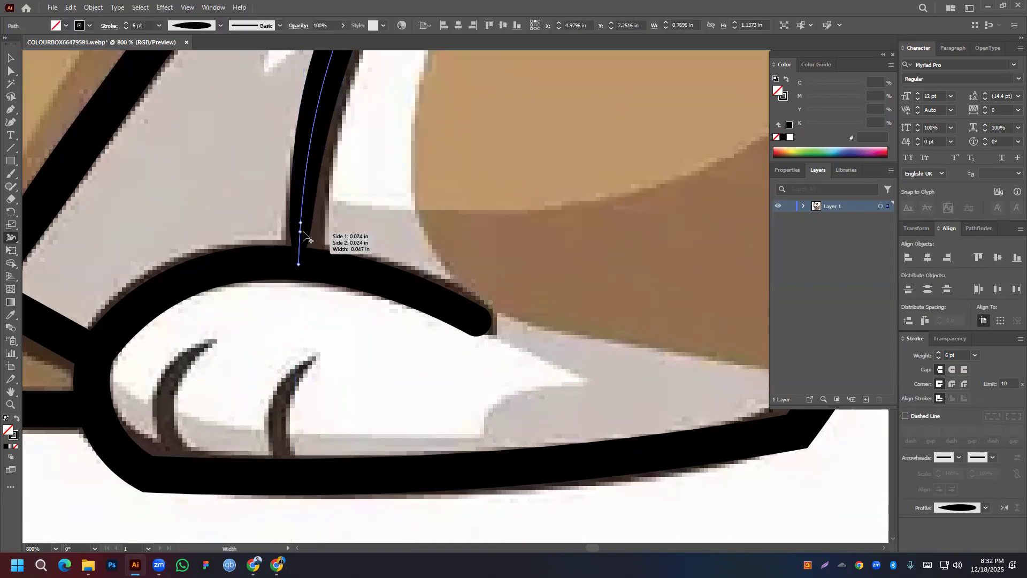
pyautogui.hotkey('ctrl', 'z')
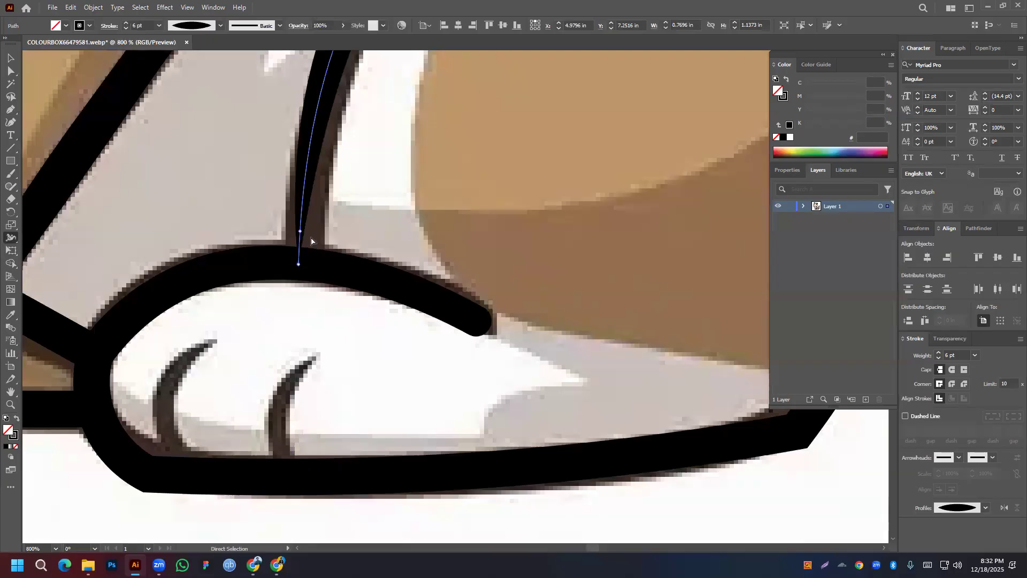
# Widen the thigh line's lower end where it meets the hind paw arc with the Width tool, and deselect the line
pyautogui.moveTo(301, 234)
pyautogui.mouseDown()
pyautogui.moveTo(323, 244)
pyautogui.moveTo(298, 268)
pyautogui.moveTo(301, 280)
pyautogui.mouseUp()
pyautogui.click(9, 73)
pyautogui.scroll(-1, 343, 166)
pyautogui.scroll(-4, 342, 166)
pyautogui.click(9, 58)
pyautogui.click(557, 323)
pyautogui.scroll(3, 505, 200)
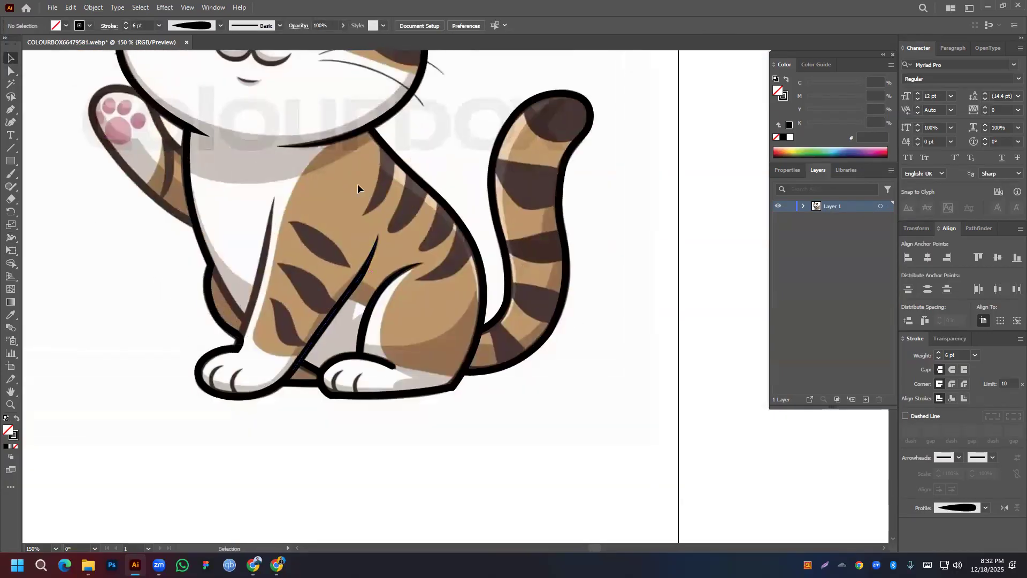
# Draw a Pen path along the front leg's chest-side line down to the paw, and add a Curvature point midway to follow the bend
pyautogui.click(9, 110)
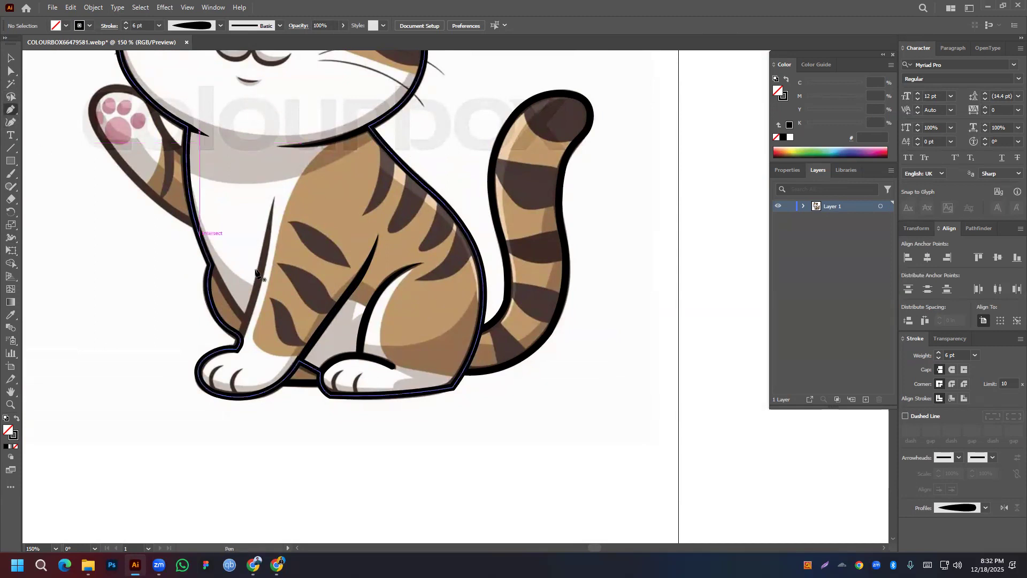
pyautogui.click(272, 196)
pyautogui.moveTo(238, 350); pyautogui.dragTo(224, 367)
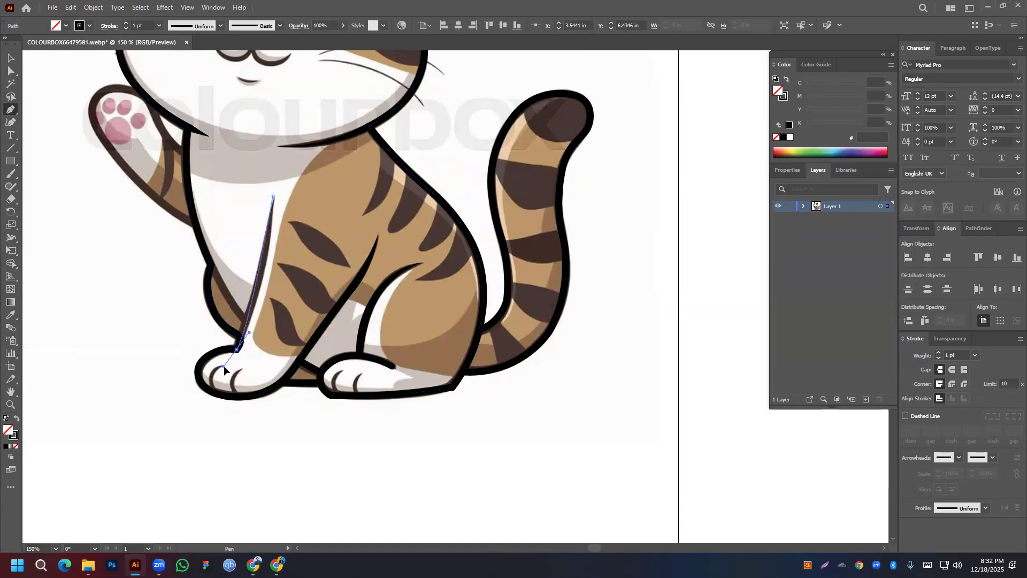
pyautogui.click(11, 122)
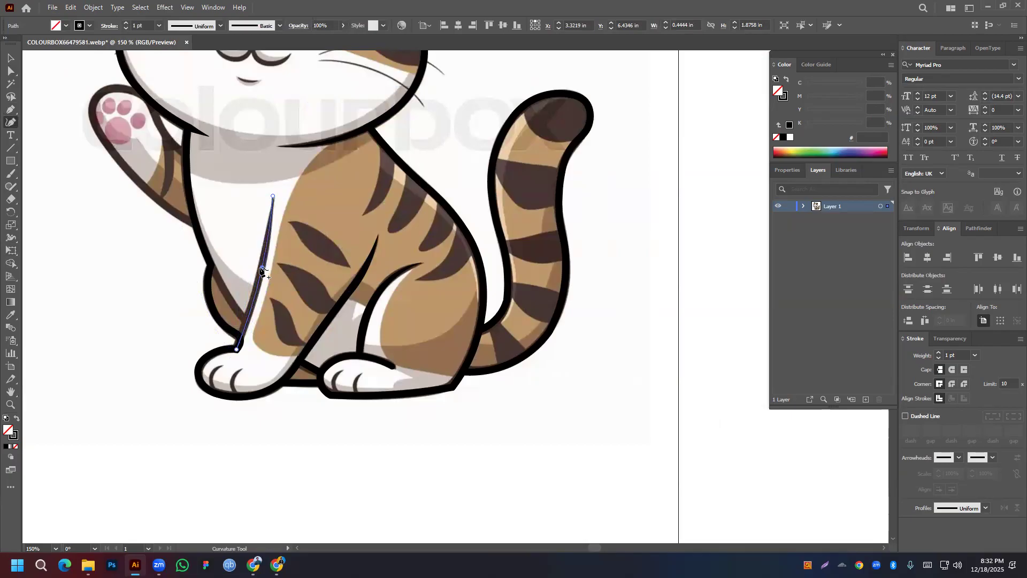
pyautogui.click(262, 267)
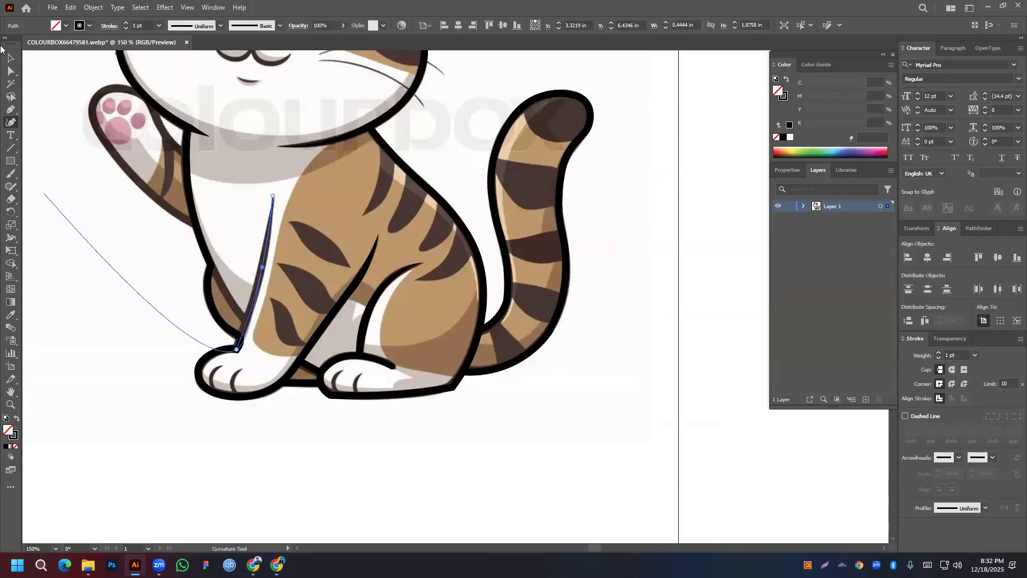
# Give the front leg line a 6 pt stroke with the lens-shaped width profile tapering at both ends
pyautogui.click(12, 59)
pyautogui.click(948, 353)
pyautogui.write('6')
pyautogui.press('Return')
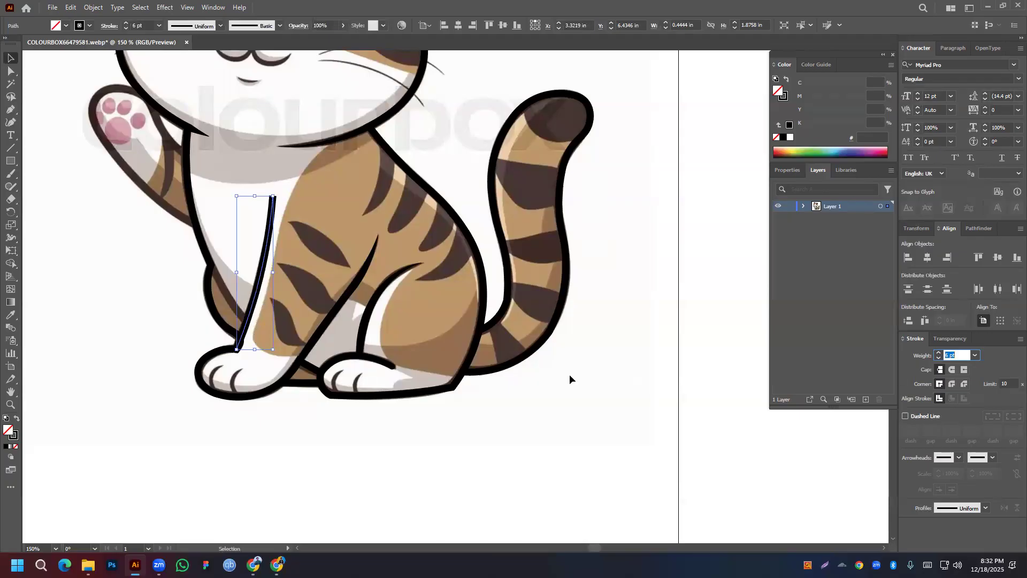
pyautogui.click(986, 508)
pyautogui.click(945, 405)
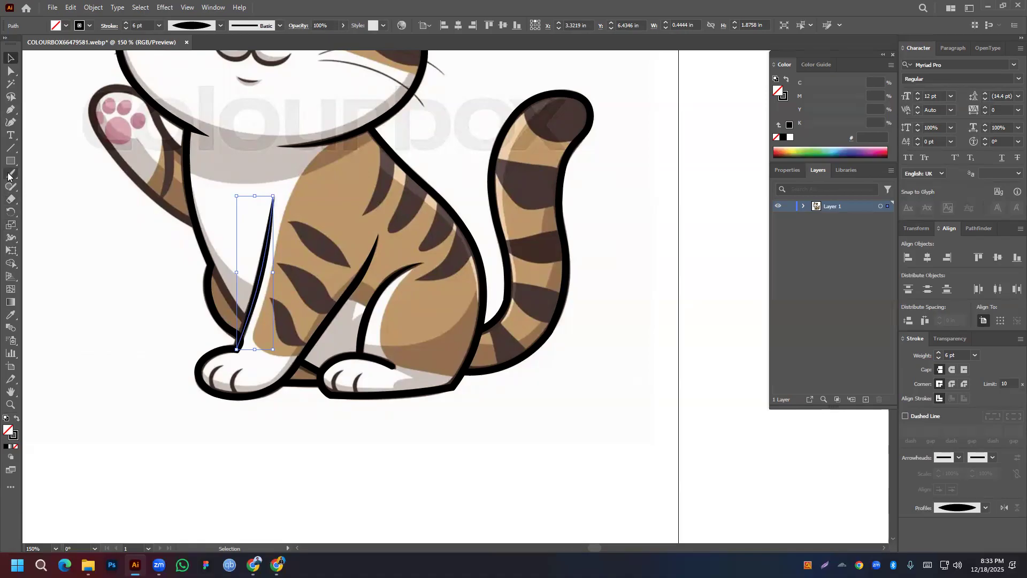
# Widen the front leg line's lower end just above the paw with the Width tool
pyautogui.click(10, 236)
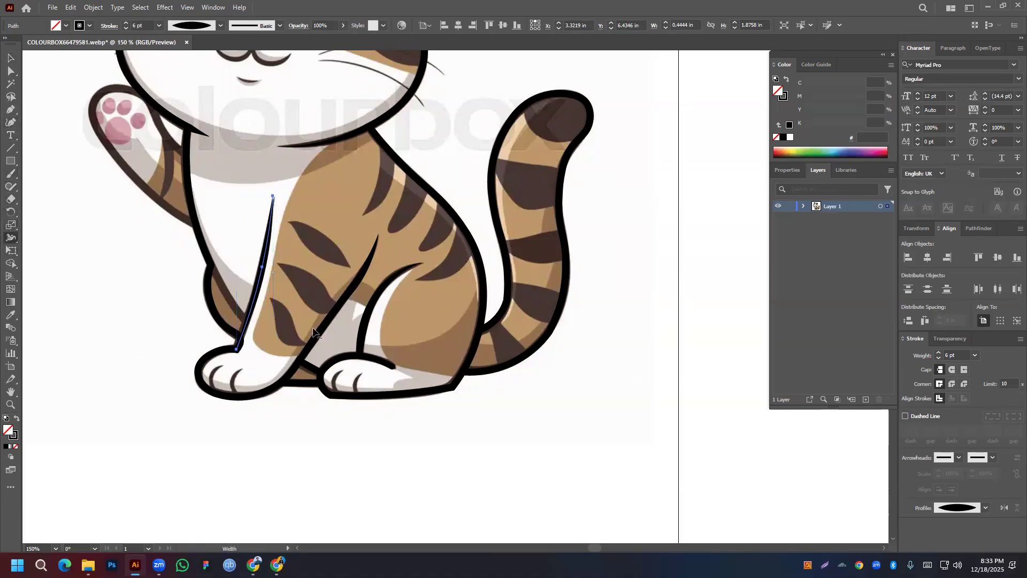
pyautogui.scroll(4, 299, 347)
pyautogui.moveTo(77, 296); pyautogui.dragTo(229, 323)
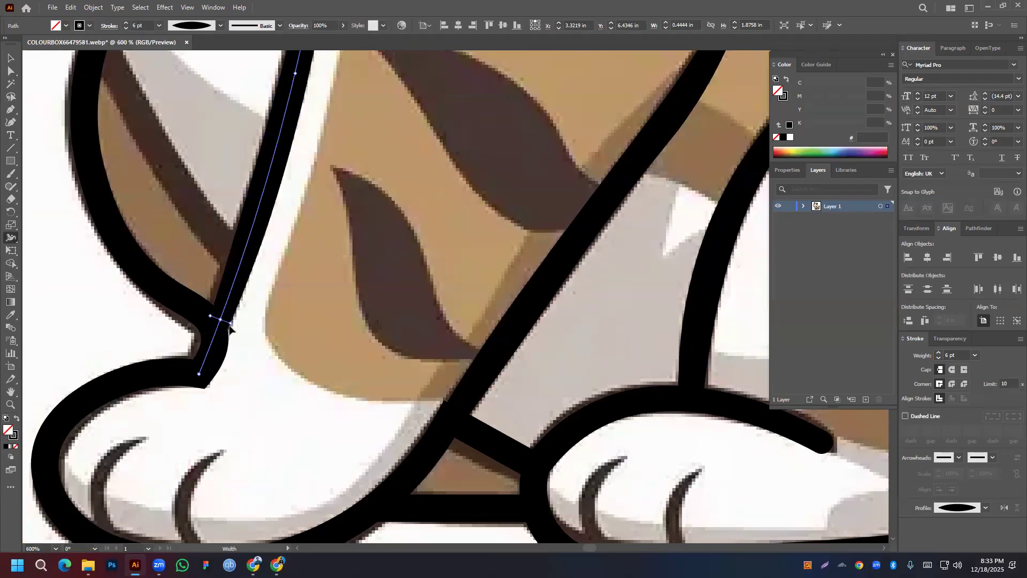
pyautogui.scroll(-2, 224, 261)
pyautogui.scroll(-1, 225, 261)
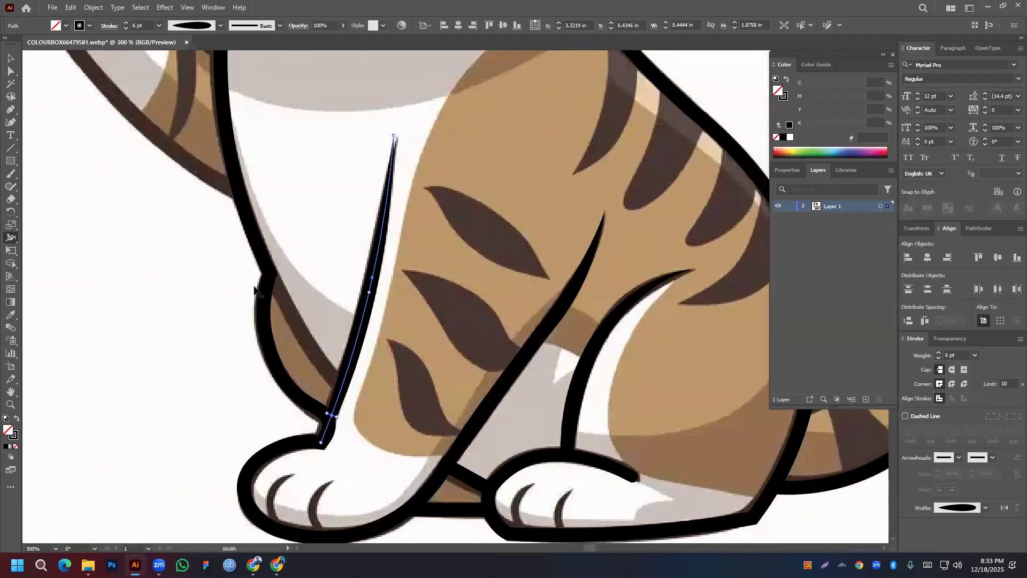
# Draw a curved Pen path along the lower chest edge from the body outline's notch to the front leg line
pyautogui.click(11, 111)
pyautogui.click(269, 274)
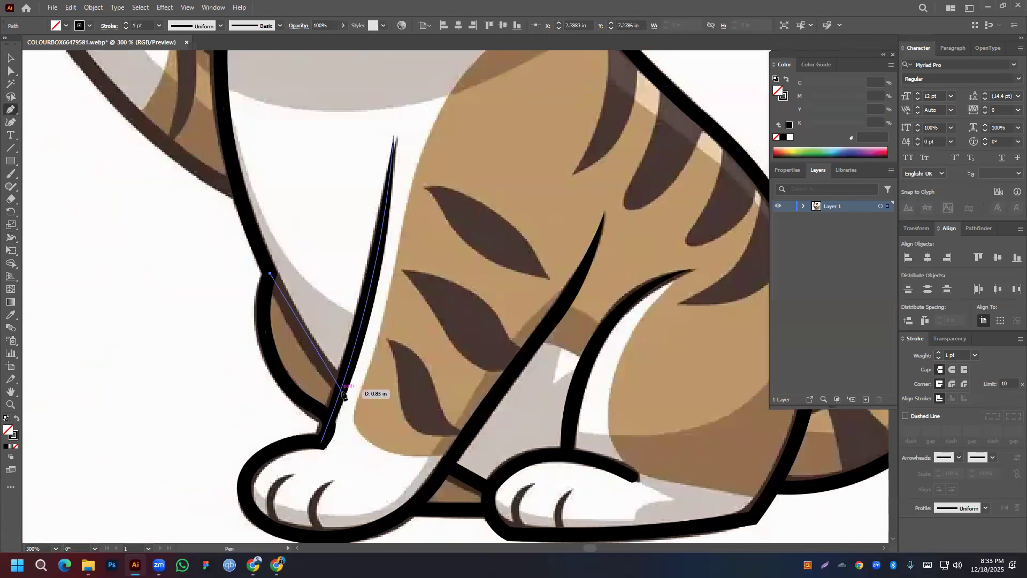
pyautogui.moveTo(341, 392); pyautogui.dragTo(375, 429)
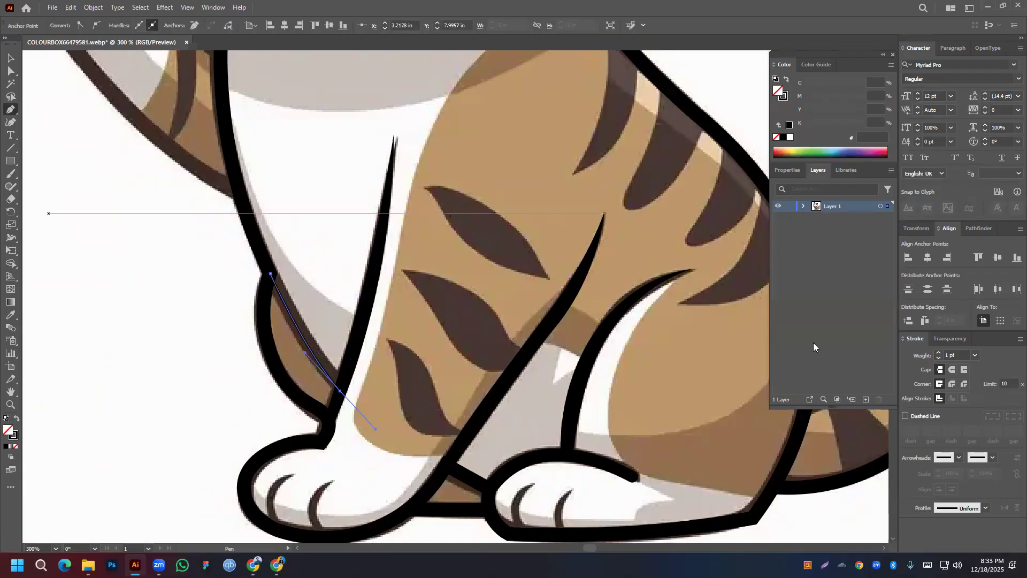
# Set the stroke weight of the short lower chest line to 6 pt and adjust its lower end anchor and direction handle
pyautogui.click(939, 352)
pyautogui.click(939, 352)
pyautogui.click(940, 352)
pyautogui.click(939, 352)
pyautogui.click(939, 352)
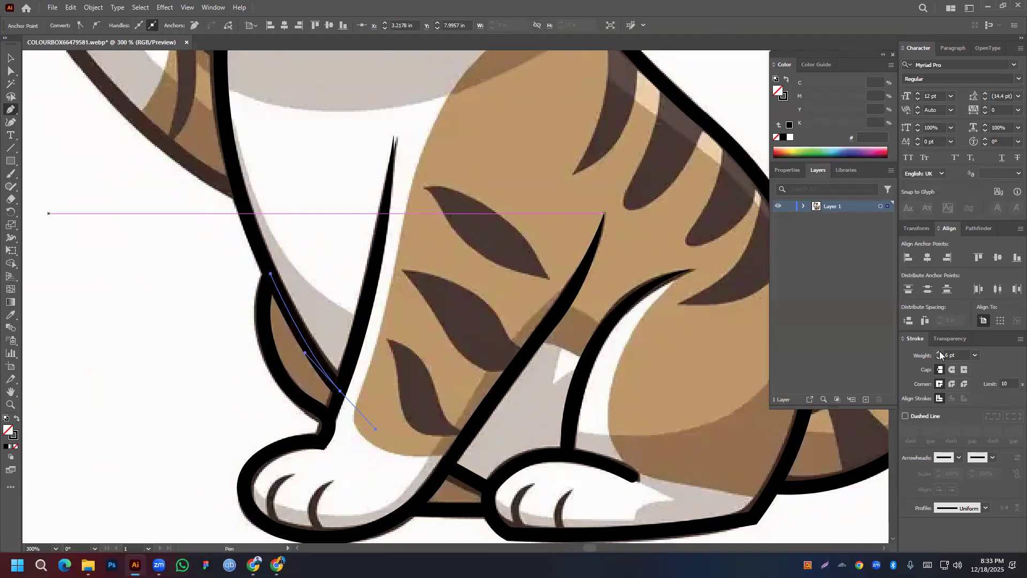
pyautogui.click(11, 71)
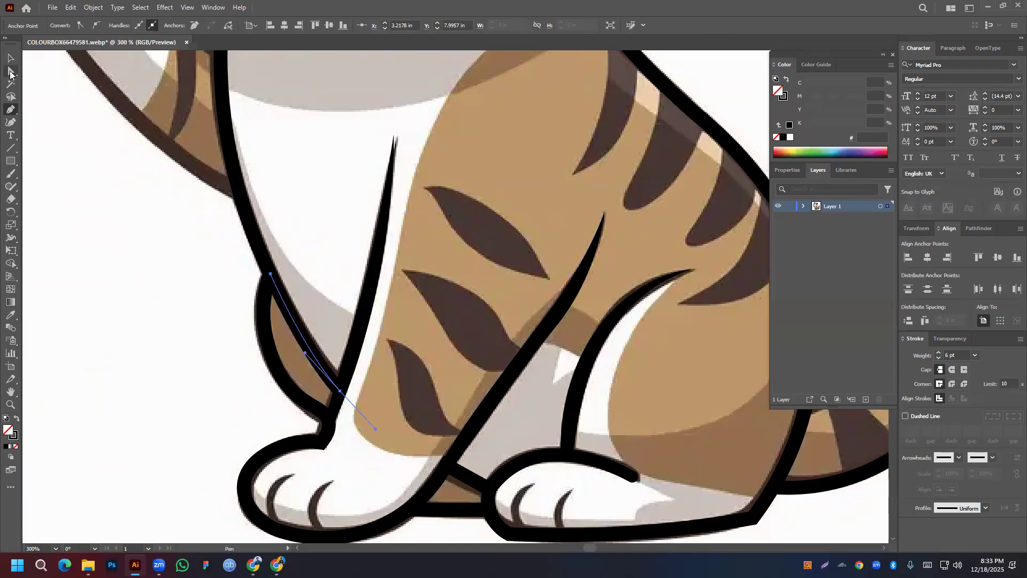
pyautogui.moveTo(341, 392); pyautogui.dragTo(342, 388)
pyautogui.moveTo(373, 427); pyautogui.dragTo(382, 430)
# Move the upper tip of the front leg's inner line and adjust the direction handle below it to follow the reference
pyautogui.scroll(-3, 251, 173)
pyautogui.moveTo(293, 130); pyautogui.dragTo(315, 199)
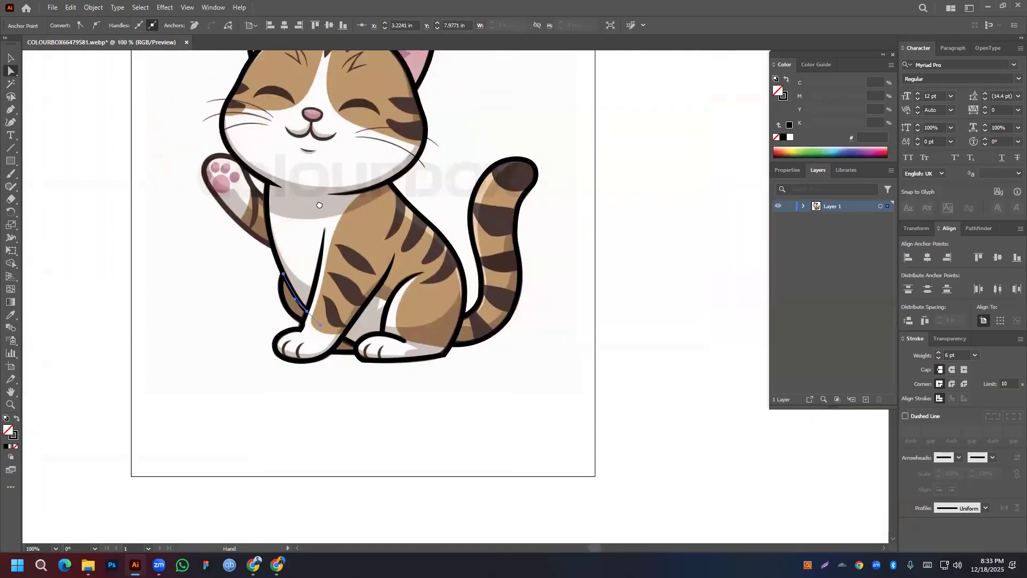
pyautogui.scroll(5, 332, 238)
pyautogui.moveTo(284, 164); pyautogui.dragTo(289, 161)
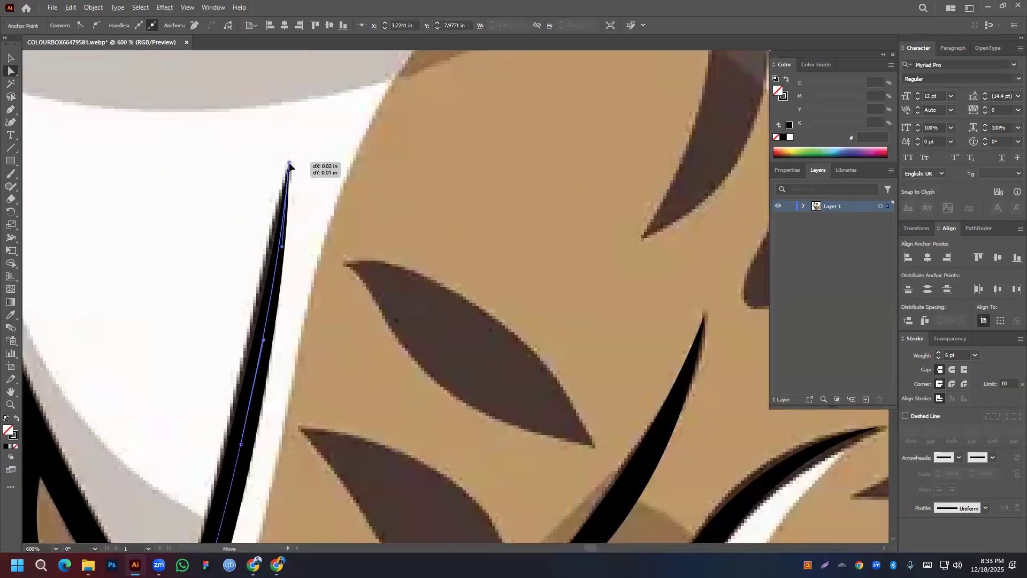
pyautogui.moveTo(264, 344); pyautogui.dragTo(258, 331)
pyautogui.moveTo(256, 476); pyautogui.dragTo(358, 271)
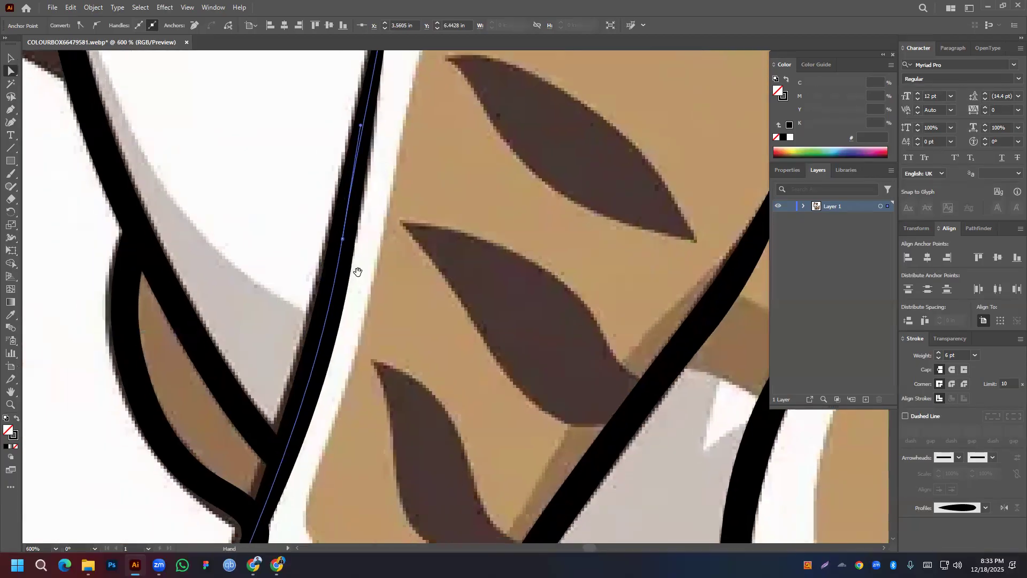
# Rebuild the middle anchor of the front leg's inner line as a smooth point with handles along the leg
pyautogui.click(343, 240)
pyautogui.moveTo(322, 369); pyautogui.dragTo(305, 370)
pyautogui.keyDown('alt'); pyautogui.click(343, 239); pyautogui.keyUp('alt')
pyautogui.moveTo(341, 275)
pyautogui.mouseDown()
pyautogui.moveTo(345, 237)
pyautogui.moveTo(360, 270)
pyautogui.moveTo(378, 268)
pyautogui.moveTo(348, 275)
pyautogui.mouseUp()
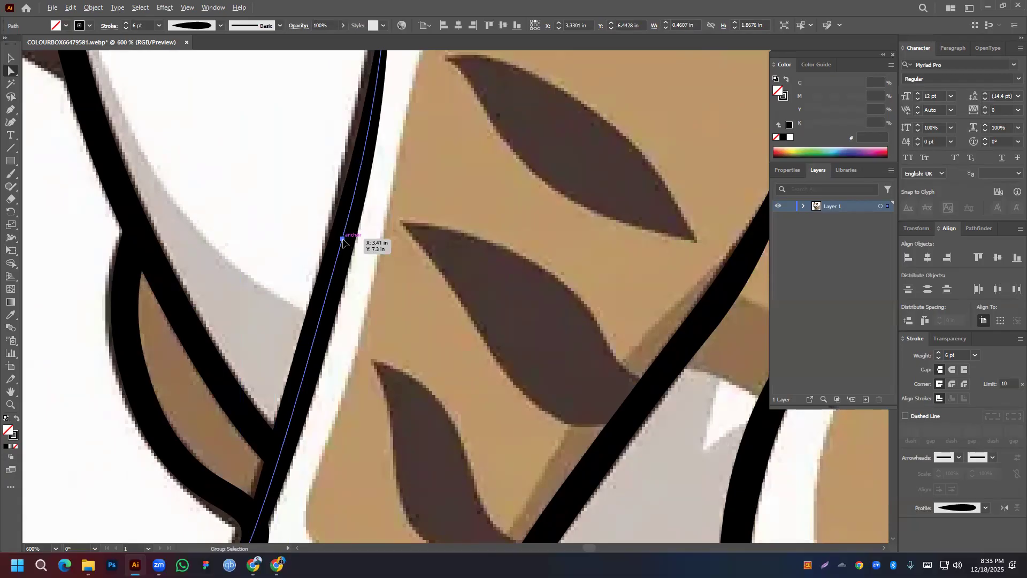
pyautogui.click(8, 110)
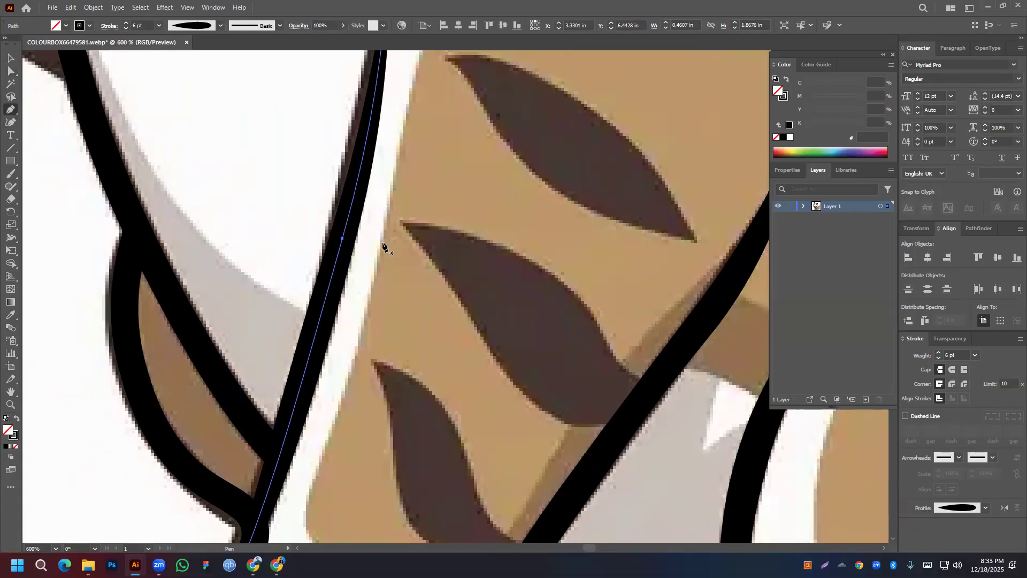
pyautogui.moveTo(342, 239); pyautogui.dragTo(330, 314)
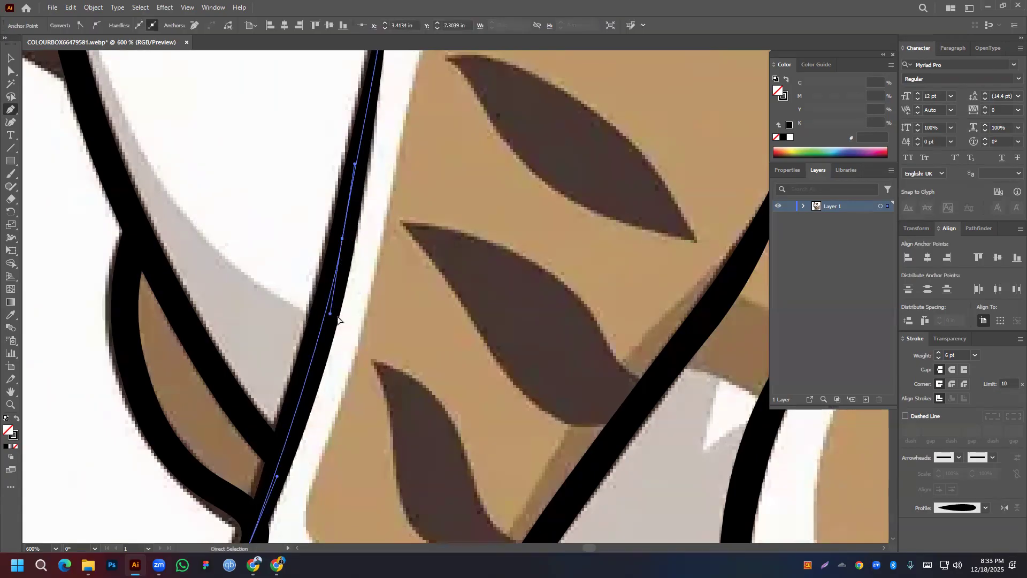
# Draw a closed straight-segment path around the raised paw and arm, from the chest outline and back, with the Pen tool
pyautogui.scroll(-3, 370, 223)
pyautogui.scroll(2, 386, 217)
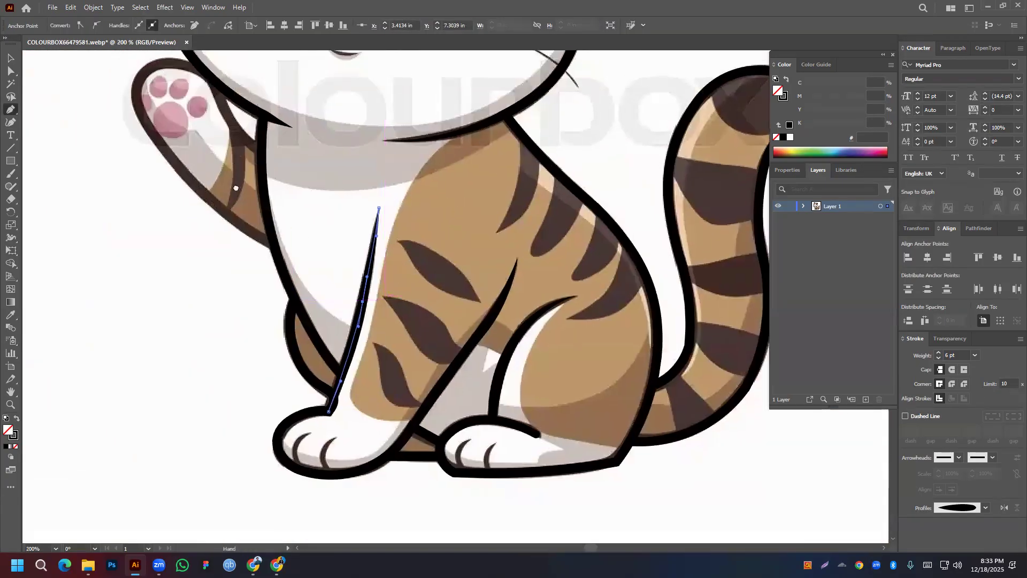
pyautogui.moveTo(236, 189); pyautogui.dragTo(286, 284)
pyautogui.scroll(-2, 303, 315)
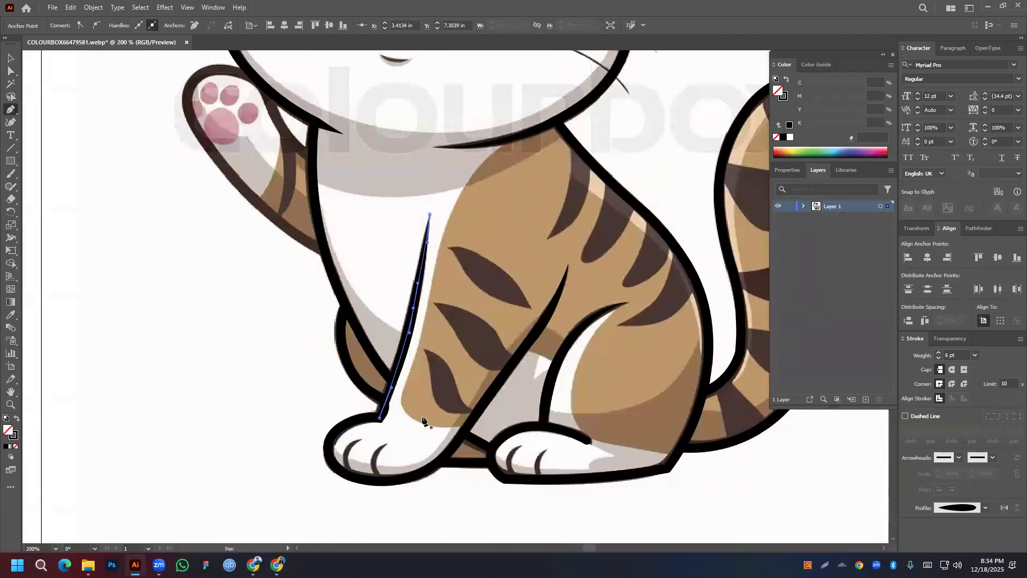
pyautogui.moveTo(210, 112); pyautogui.dragTo(263, 353)
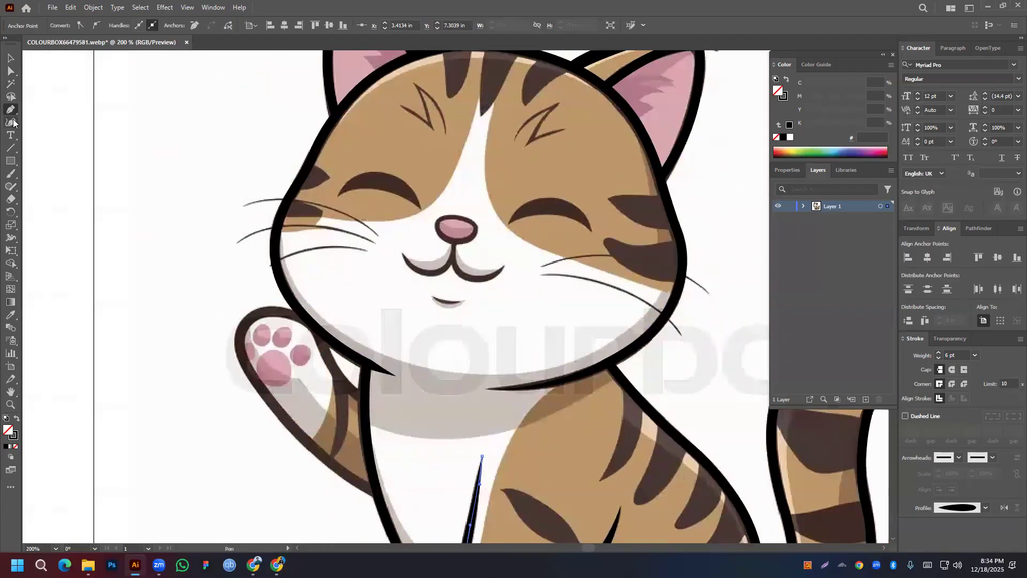
pyautogui.scroll(-3, 342, 321)
pyautogui.scroll(2, 353, 320)
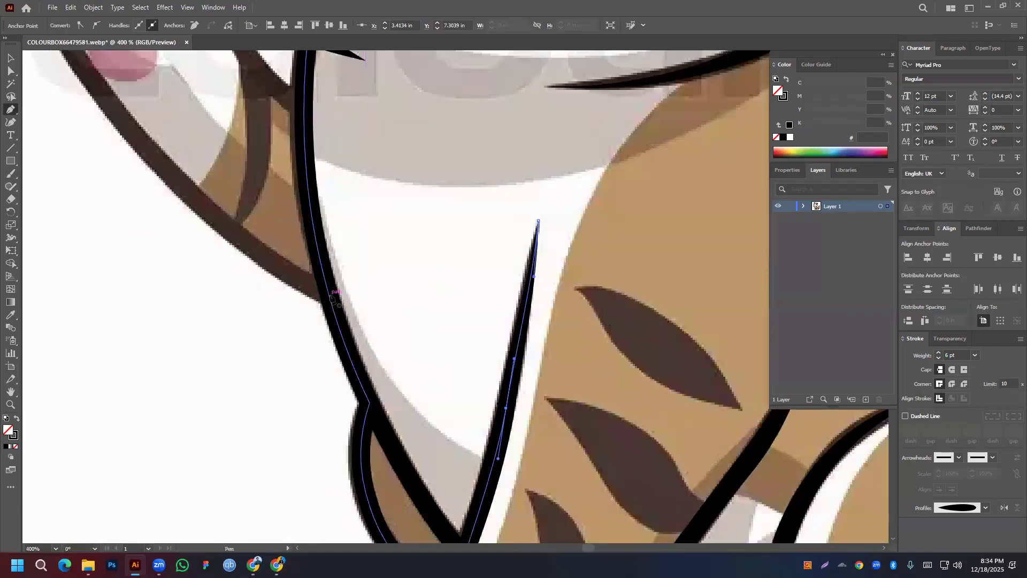
pyautogui.click(329, 296)
pyautogui.scroll(5, 337, 321)
pyautogui.hscroll(-4, 337, 321)
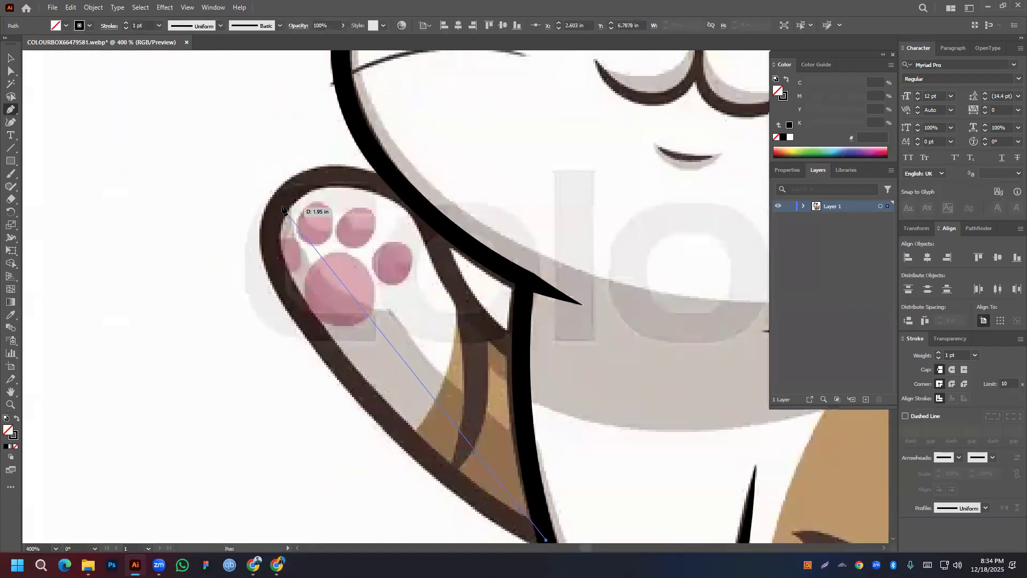
pyautogui.click(283, 285)
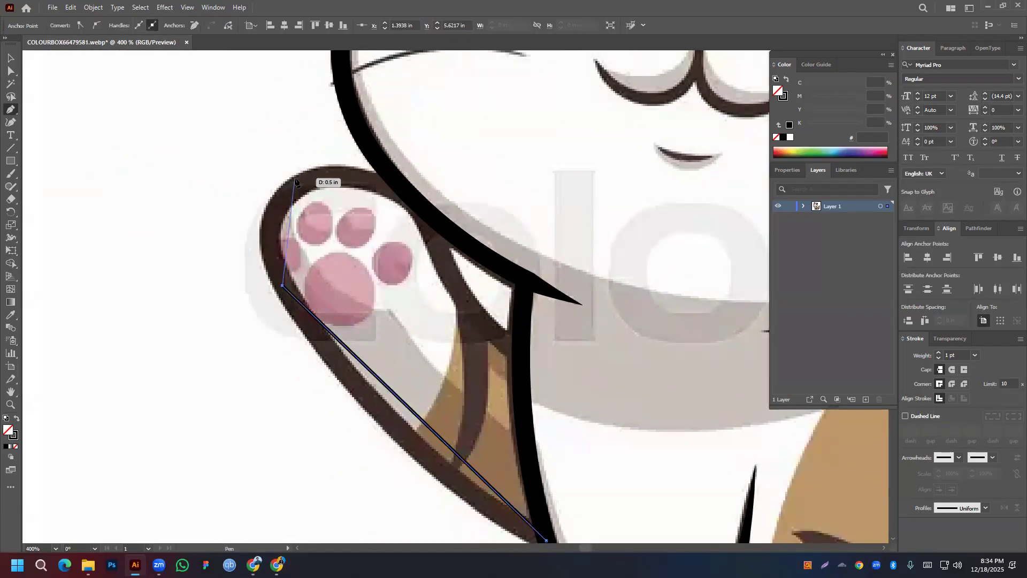
pyautogui.click(293, 188)
pyautogui.click(427, 211)
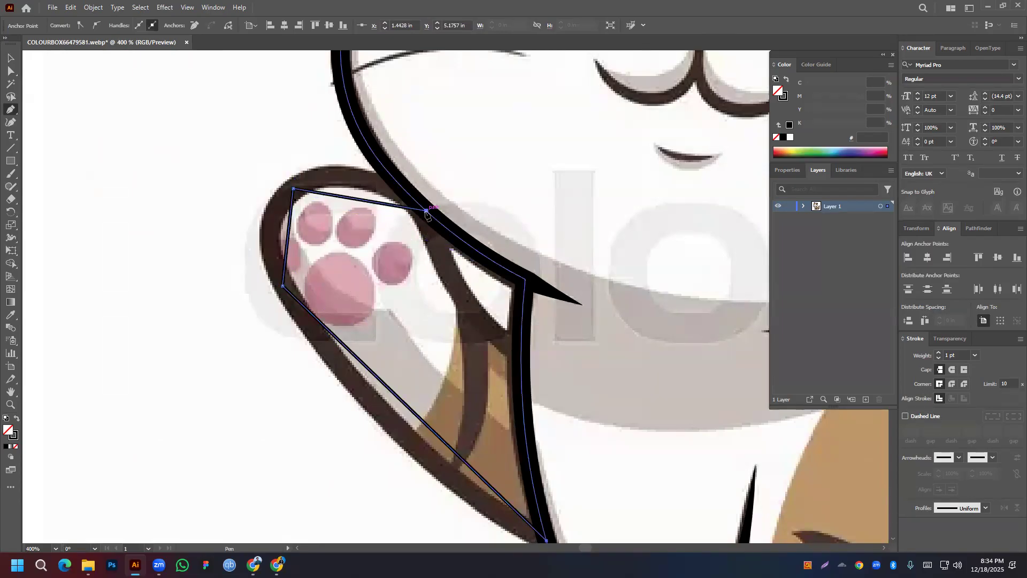
pyautogui.click(522, 355)
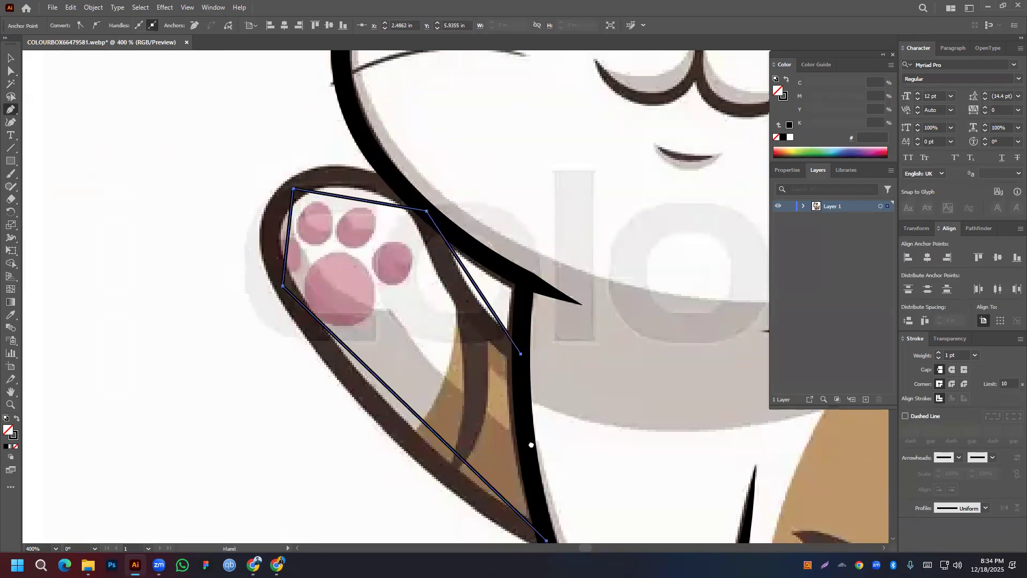
pyautogui.scroll(-5, 522, 357)
pyautogui.click(501, 352)
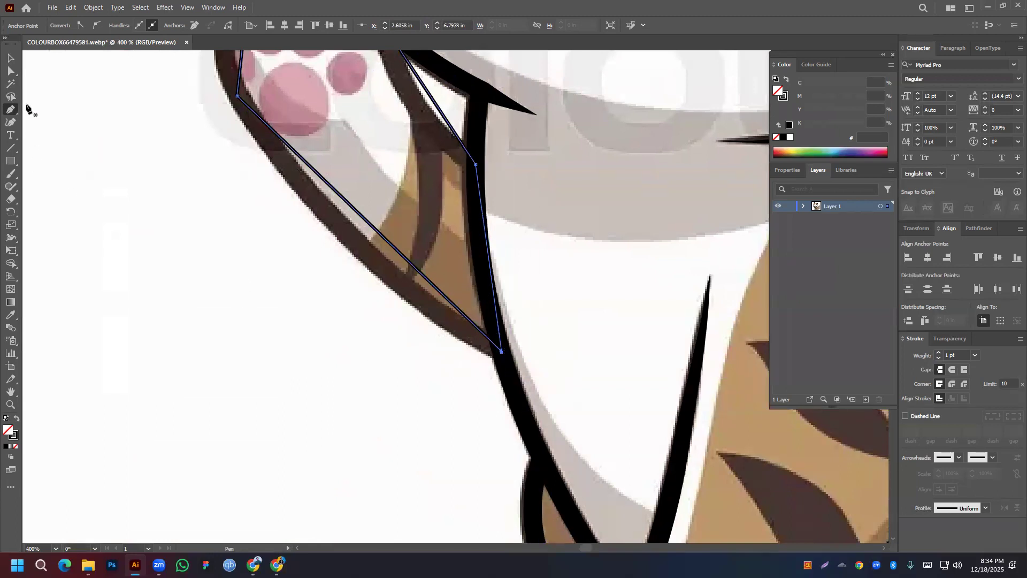
# Bend the arm path's outer edge, paw tip and inner edge onto the reference outline with the Curvature tool
pyautogui.click(13, 124)
pyautogui.moveTo(351, 210); pyautogui.dragTo(337, 225)
pyautogui.moveTo(332, 188); pyautogui.dragTo(397, 432)
pyautogui.moveTo(308, 299); pyautogui.dragTo(295, 287)
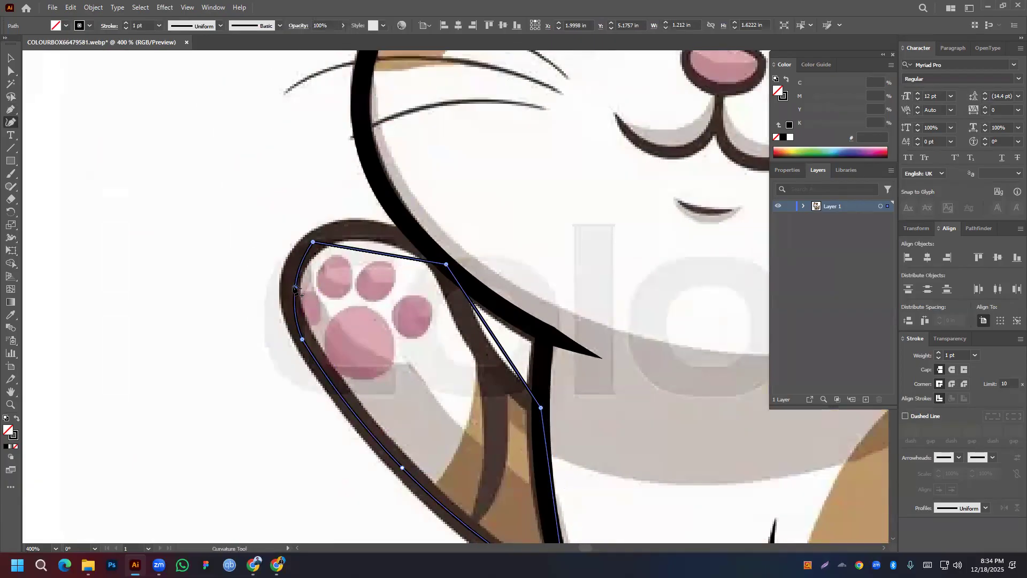
pyautogui.moveTo(377, 252); pyautogui.dragTo(369, 231)
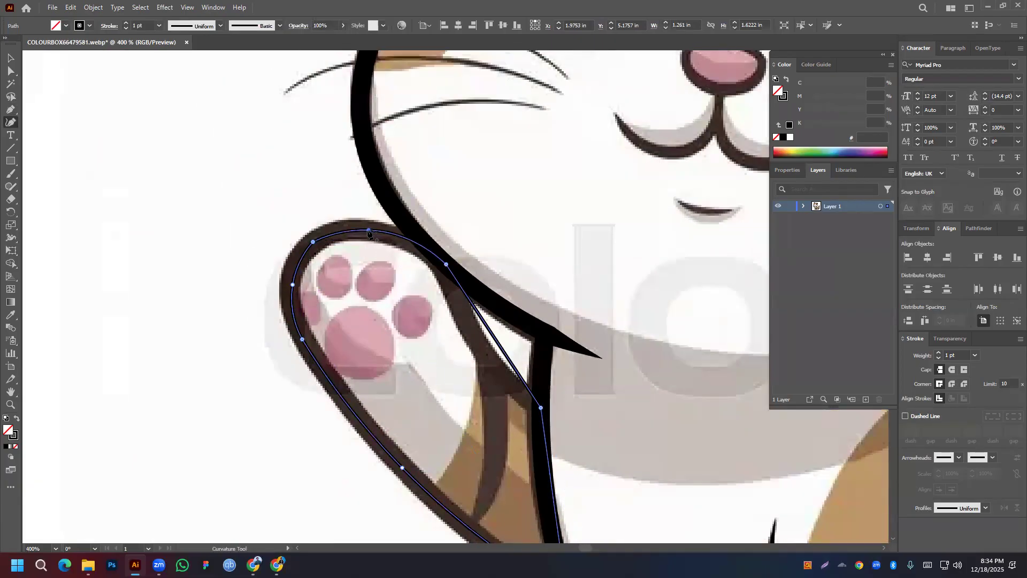
pyautogui.moveTo(466, 295); pyautogui.dragTo(468, 322)
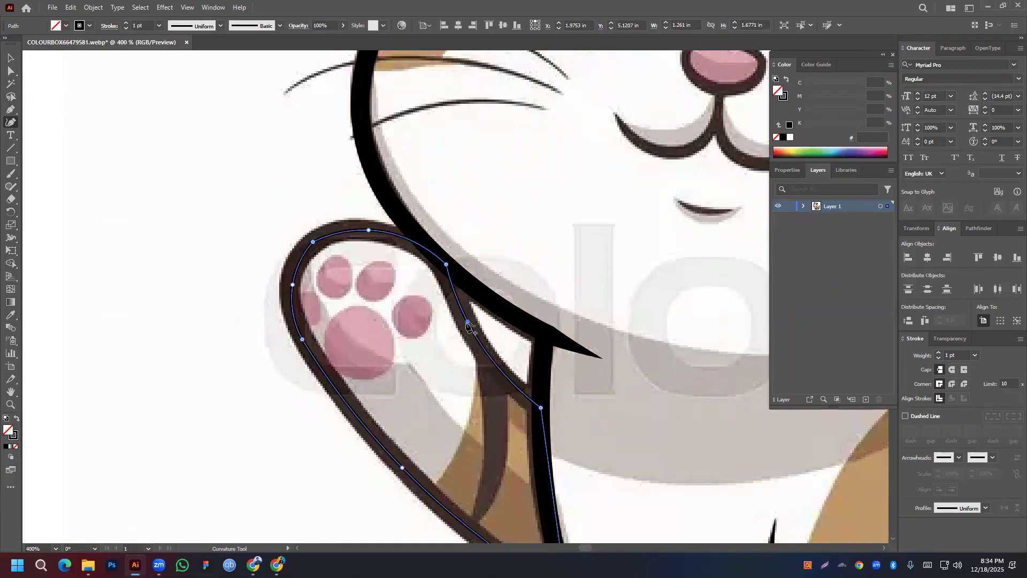
pyautogui.moveTo(512, 469); pyautogui.dragTo(516, 299)
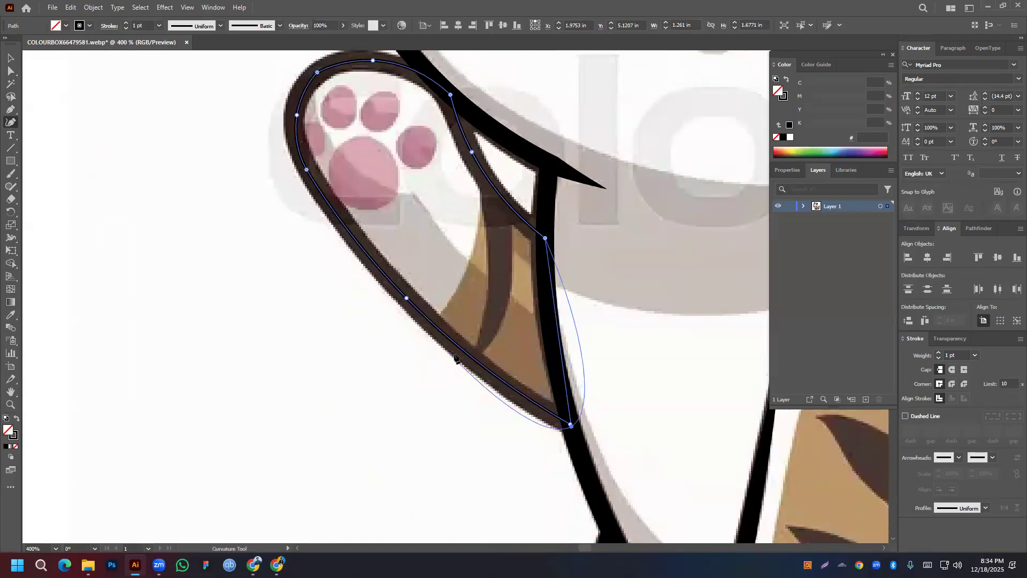
# Move the loose end anchor at the arm path's lower corner onto the other end point and join them
pyautogui.click(10, 58)
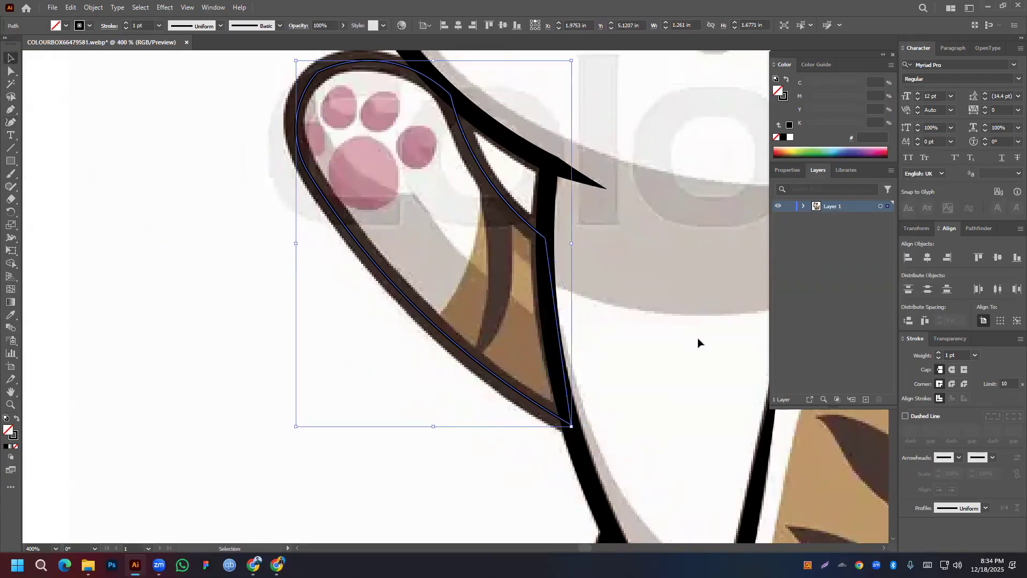
pyautogui.scroll(8, 571, 425)
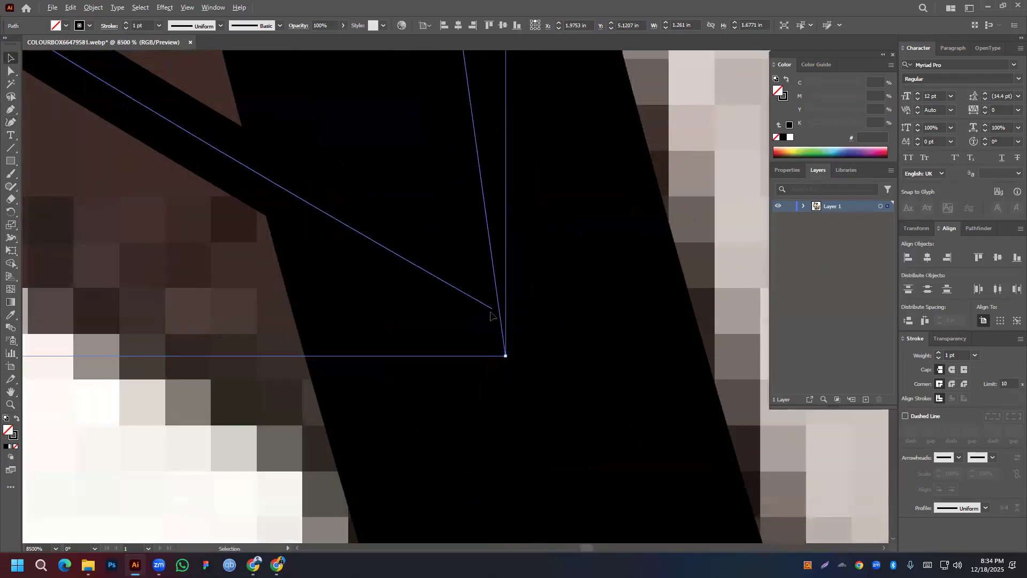
pyautogui.click(6, 73)
pyautogui.moveTo(492, 317); pyautogui.dragTo(501, 360)
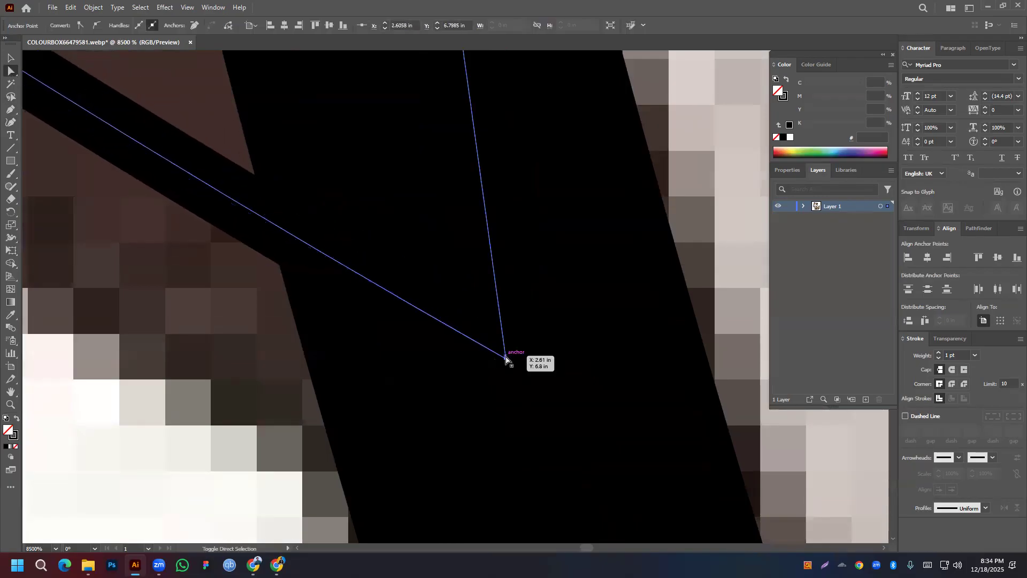
pyautogui.rightClick(505, 359)
pyautogui.click(538, 195)
pyautogui.scroll(-4, 494, 199)
pyautogui.moveTo(519, 317); pyautogui.dragTo(657, 541)
pyautogui.scroll(-5, 379, 245)
pyautogui.moveTo(398, 266); pyautogui.dragTo(430, 349)
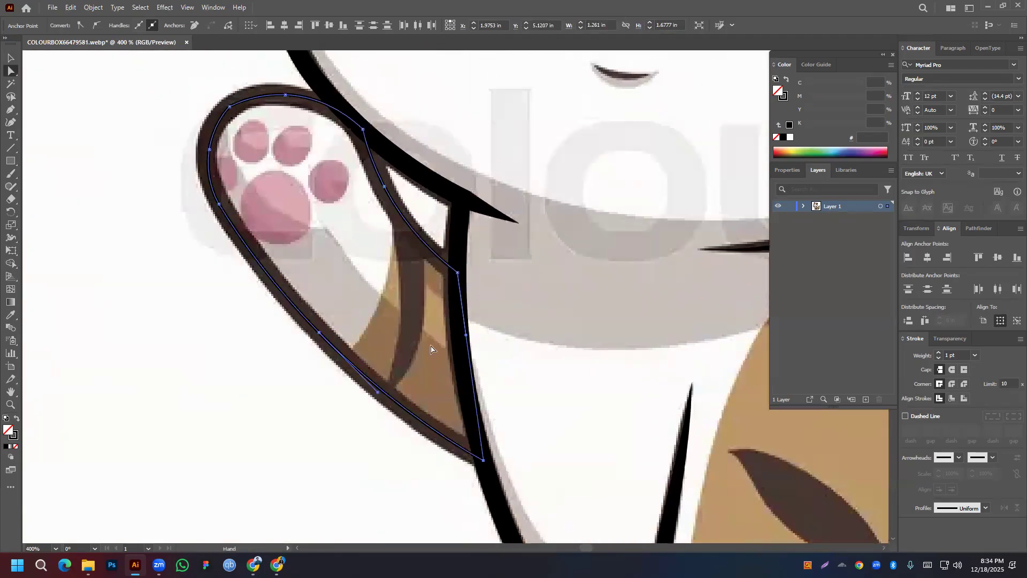
# Set the stroke weight of the raised arm's outline to 6 pt
pyautogui.click(938, 353)
pyautogui.click(939, 352)
pyautogui.click(939, 353)
pyautogui.click(938, 352)
pyautogui.click(939, 352)
pyautogui.scroll(-3, 640, 332)
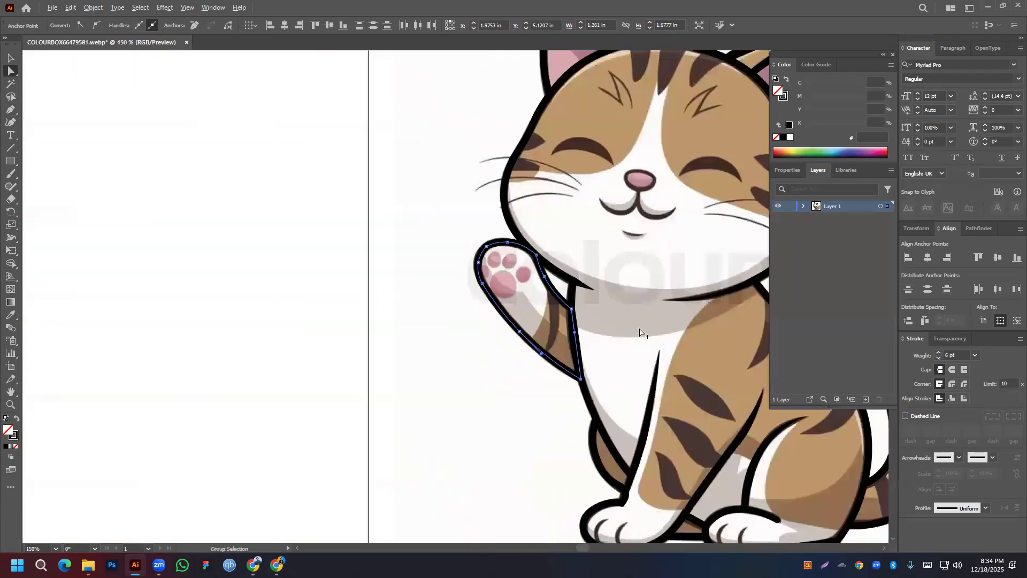
pyautogui.moveTo(420, 305); pyautogui.dragTo(637, 389)
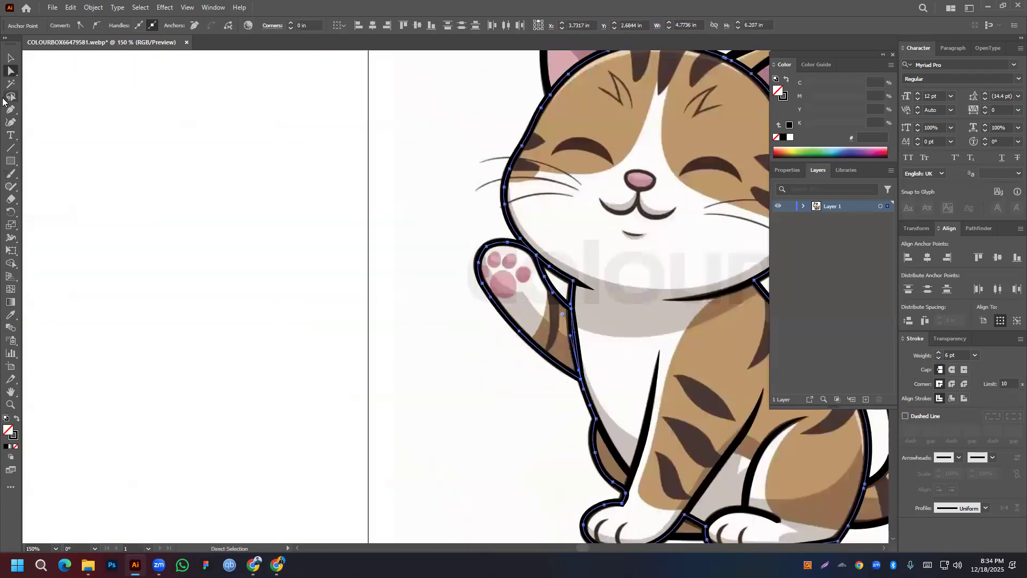
pyautogui.click(411, 226)
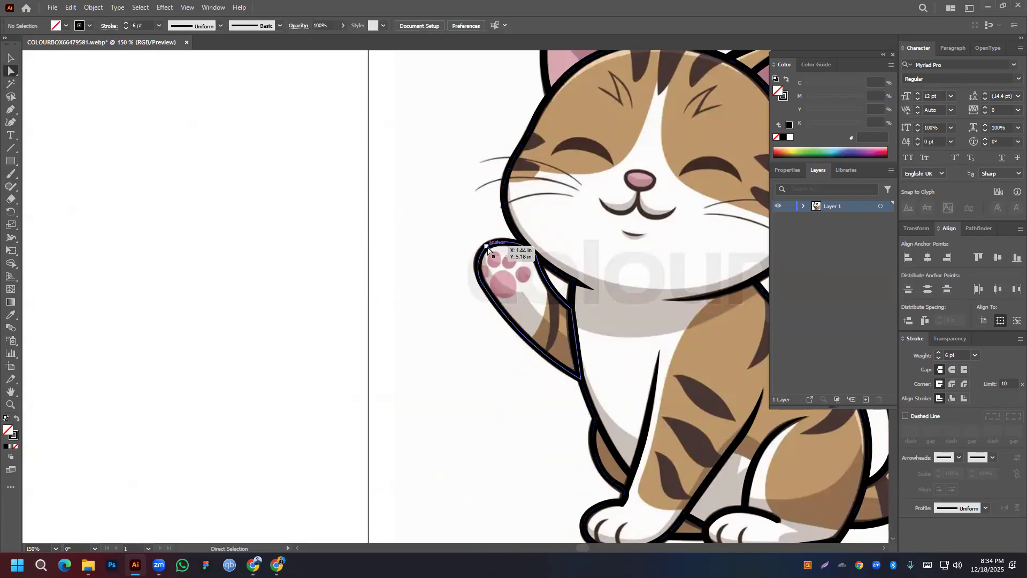
pyautogui.click(486, 246)
pyautogui.moveTo(493, 256); pyautogui.dragTo(587, 342)
pyautogui.click(572, 457)
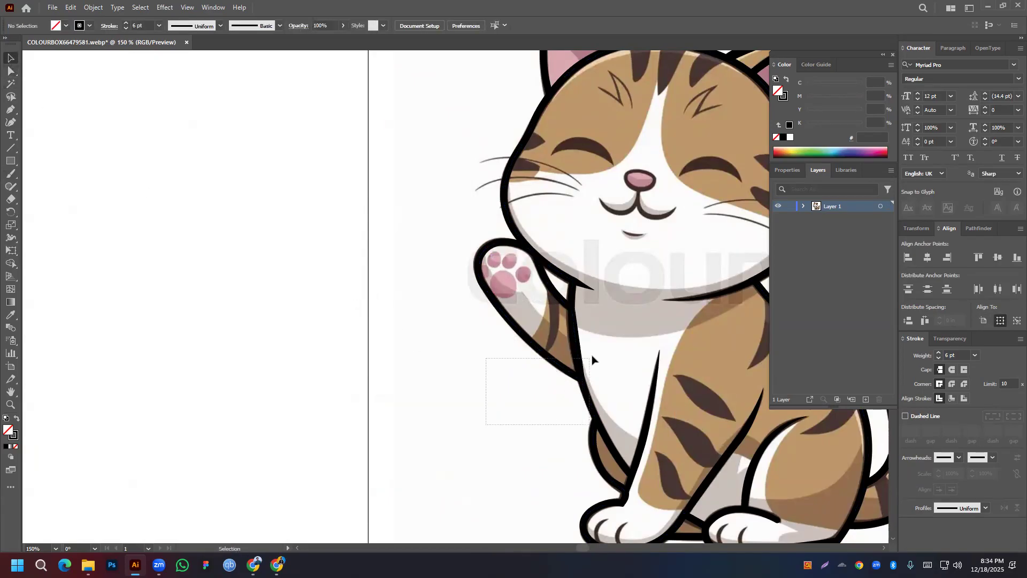
# Select the raised arm outline together with the head and body outlines and try the Shape Builder on them
pyautogui.moveTo(592, 360); pyautogui.dragTo(615, 341)
pyautogui.click(12, 265)
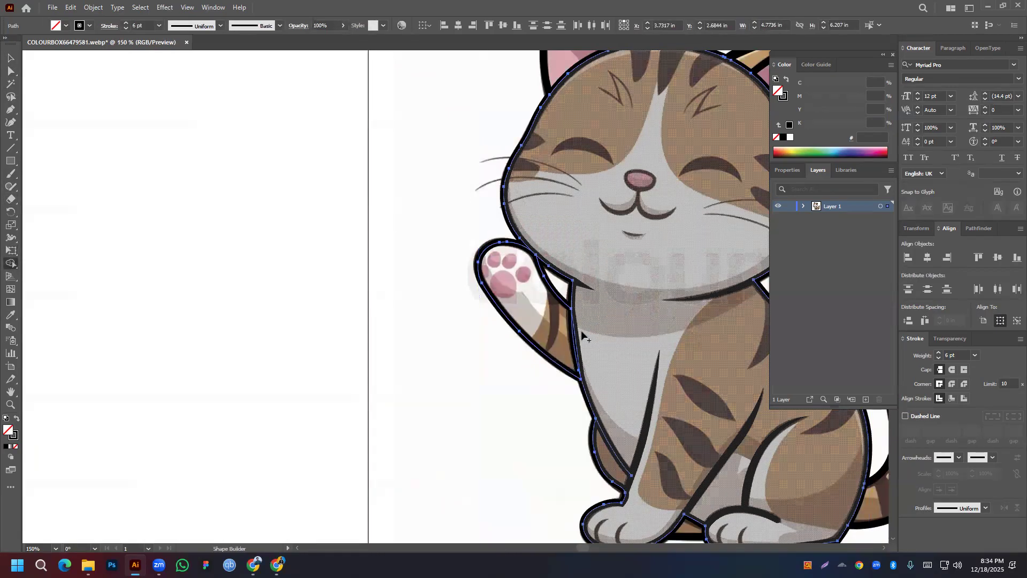
pyautogui.moveTo(665, 333); pyautogui.dragTo(488, 298)
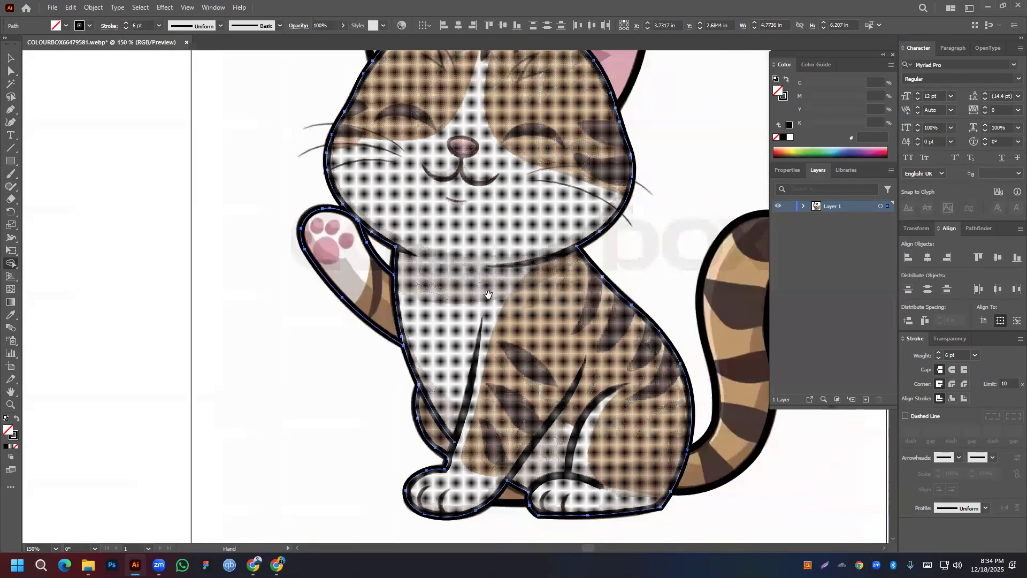
pyautogui.click(9, 58)
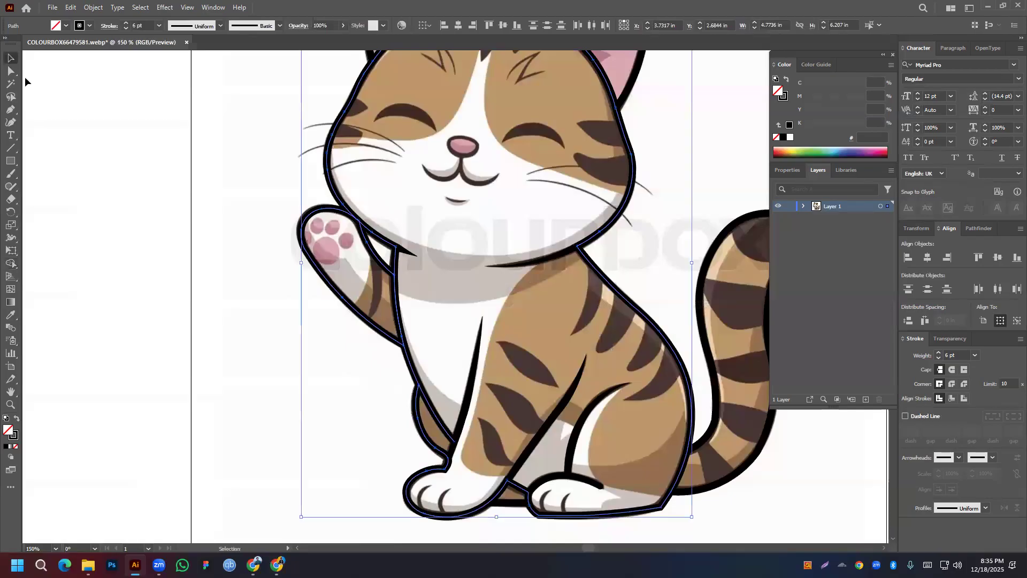
pyautogui.scroll(-3, 213, 236)
pyautogui.scroll(3, 416, 259)
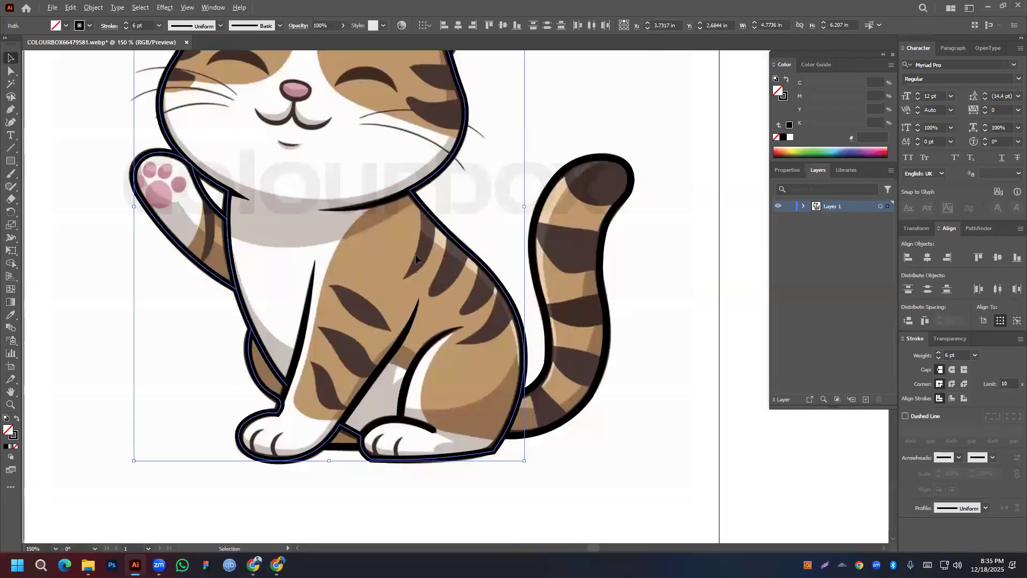
pyautogui.moveTo(401, 234); pyautogui.dragTo(518, 344)
pyautogui.moveTo(531, 181); pyautogui.dragTo(505, 245)
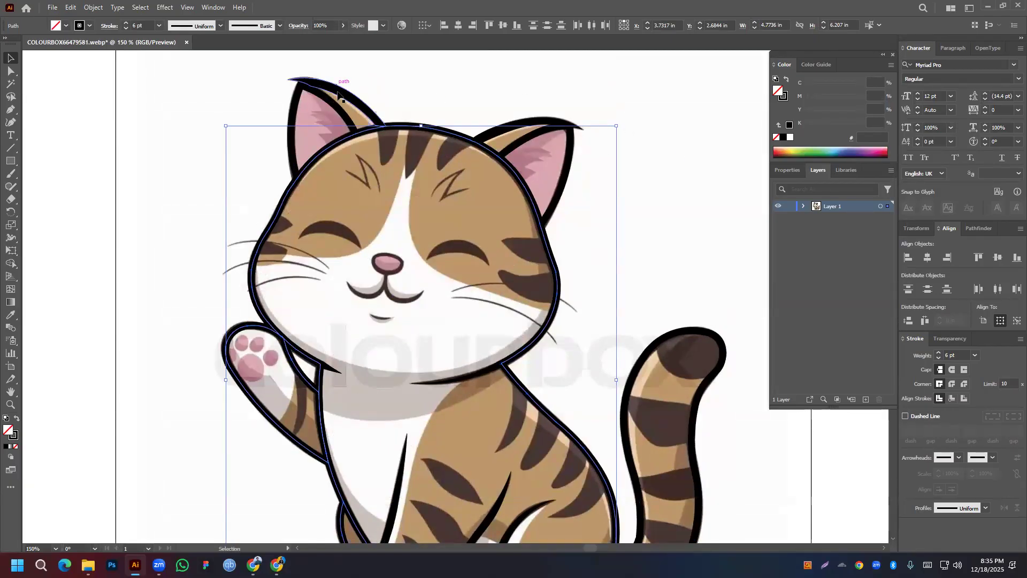
pyautogui.scroll(-3, 396, 180)
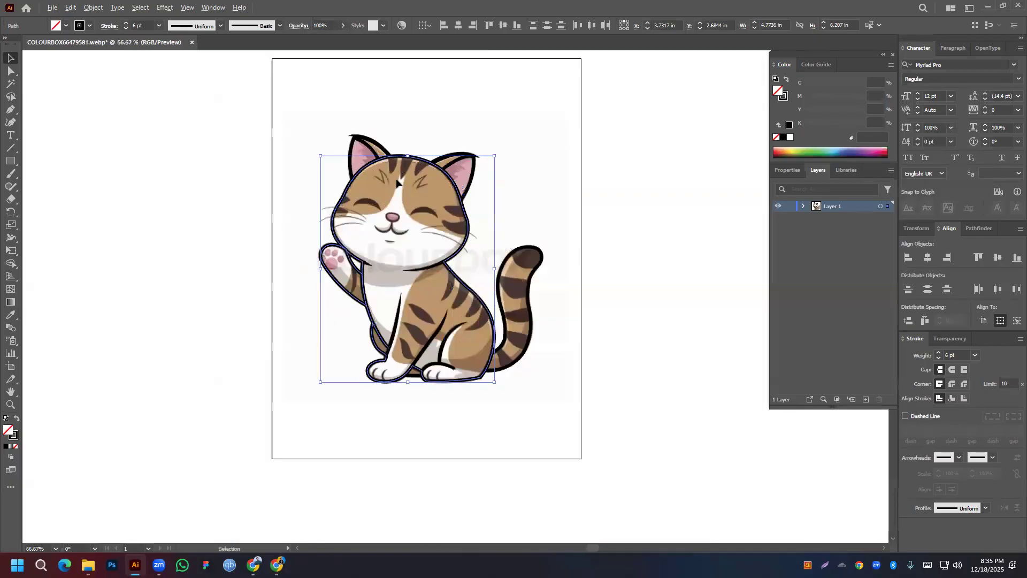
# Select all the traced cat outlines and place a copy of them beside the artboard, leaving the originals over the reference
pyautogui.moveTo(284, 122); pyautogui.dragTo(608, 390)
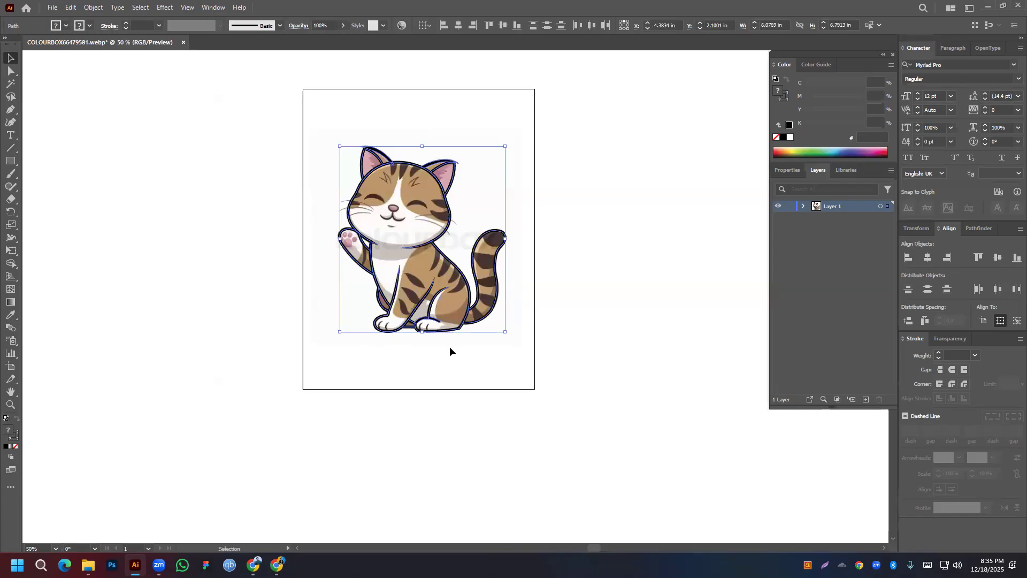
pyautogui.scroll(2, 405, 323)
pyautogui.scroll(-2, 431, 211)
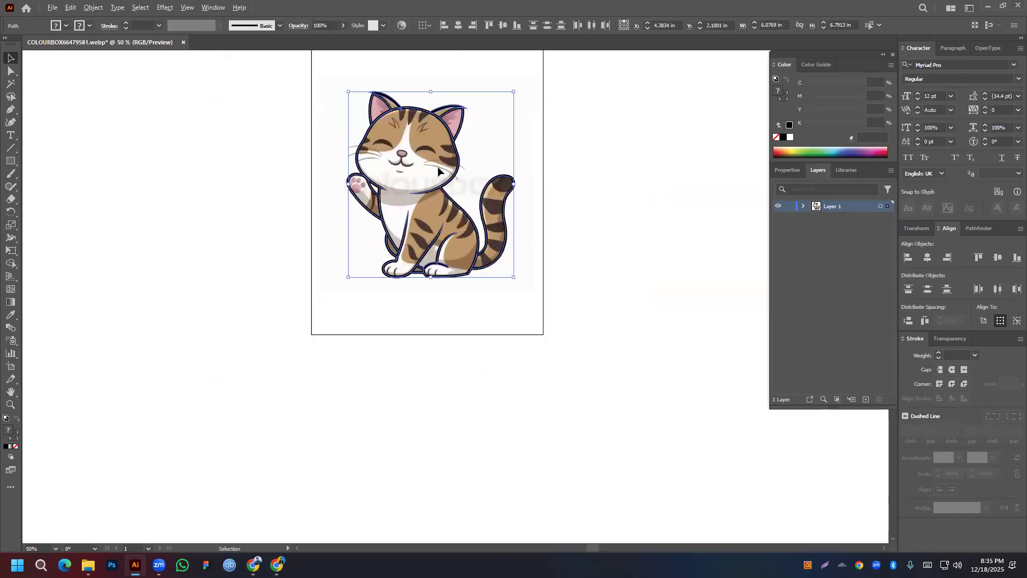
pyautogui.moveTo(457, 173); pyautogui.dragTo(229, 181)
pyautogui.click(257, 141)
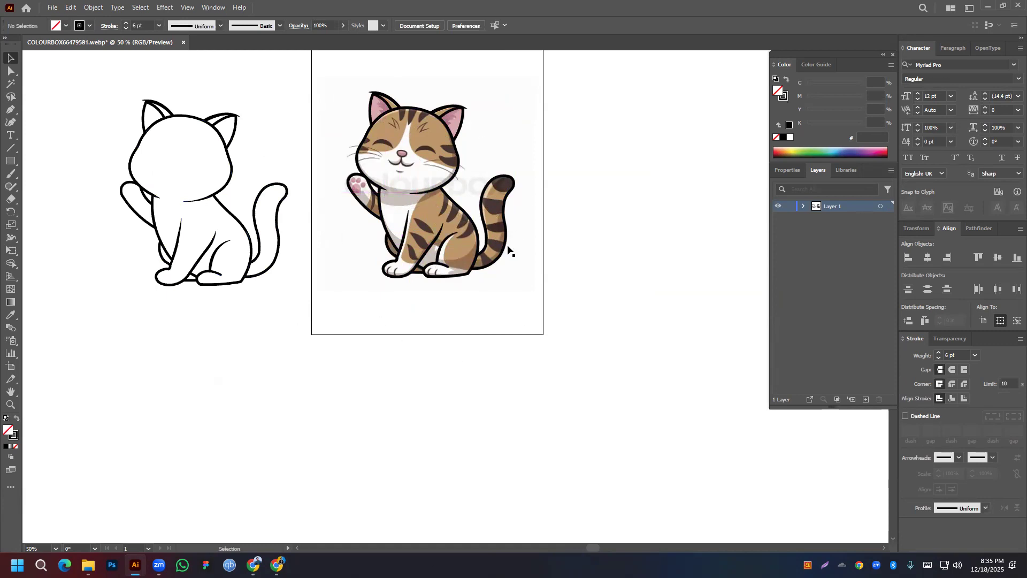
# Select the outlines lying over the reference image and expand their strokes into filled shapes
pyautogui.moveTo(345, 68); pyautogui.dragTo(544, 320)
pyautogui.click(93, 7)
pyautogui.click(118, 159)
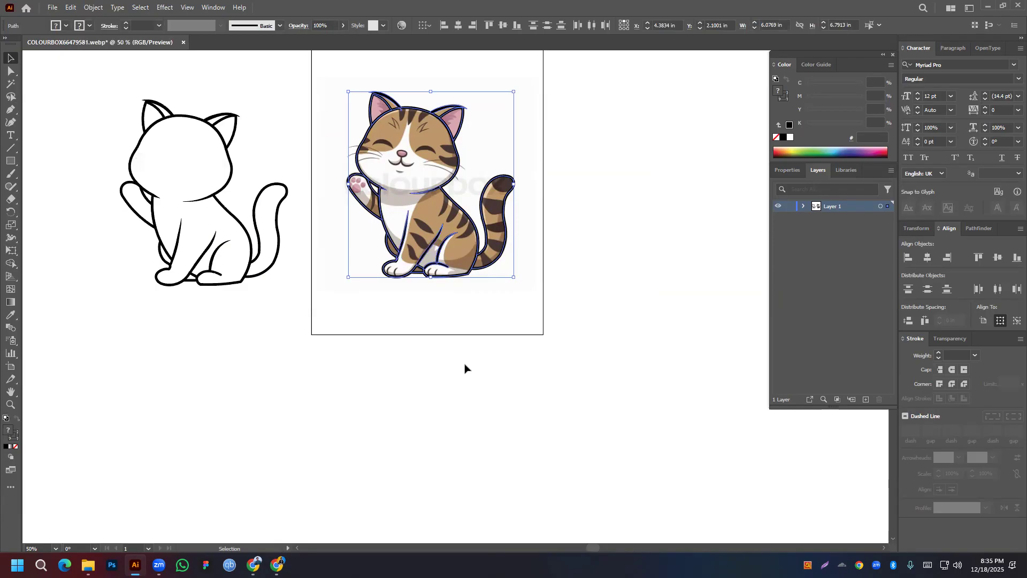
pyautogui.scroll(4, 431, 214)
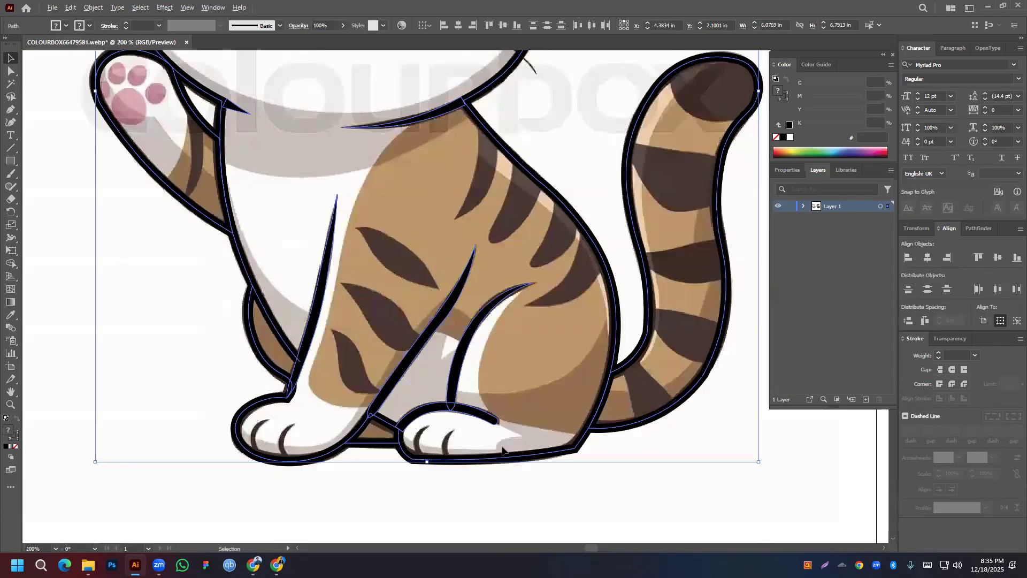
pyautogui.scroll(3, 528, 413)
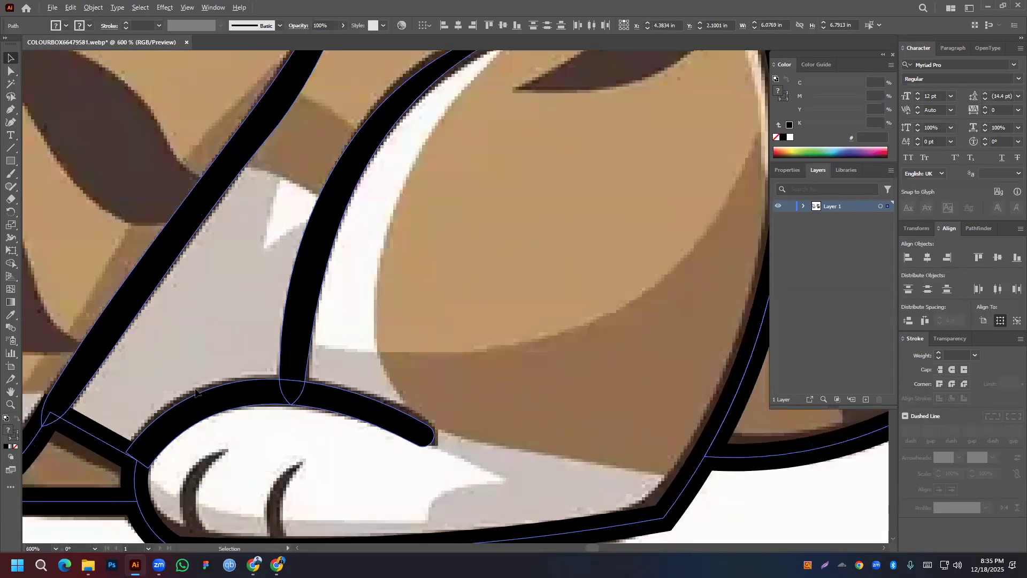
pyautogui.moveTo(152, 408); pyautogui.dragTo(271, 228)
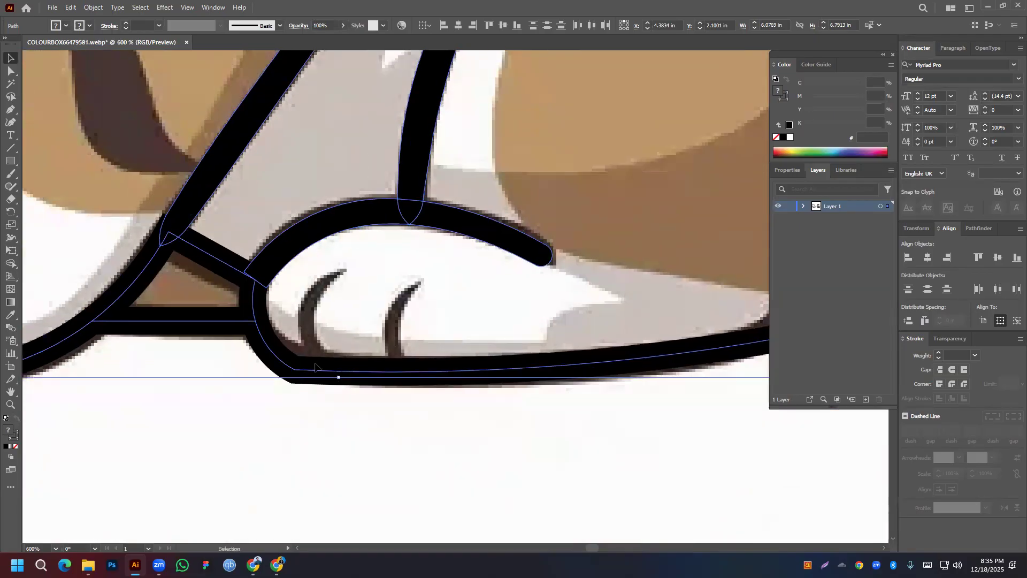
pyautogui.scroll(-5, 321, 366)
pyautogui.click(93, 8)
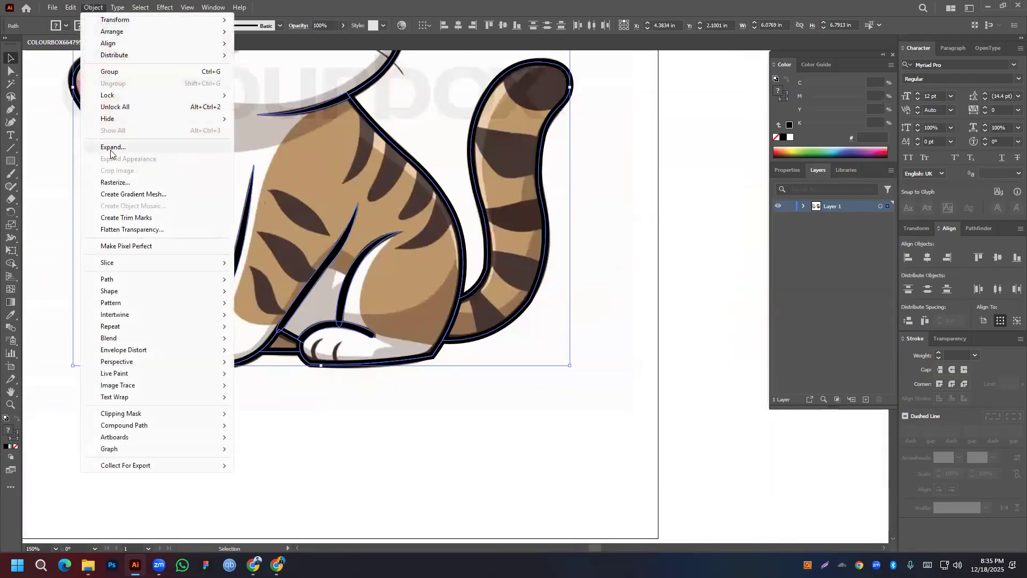
pyautogui.click(115, 143)
pyautogui.click(484, 343)
# With the Shape Builder, swap to a black fill without stroke and apply it to the outline at the left ear's tip
pyautogui.scroll(5, 277, 337)
pyautogui.scroll(-3, 277, 337)
pyautogui.moveTo(395, 171); pyautogui.dragTo(453, 266)
pyautogui.scroll(-4, 453, 266)
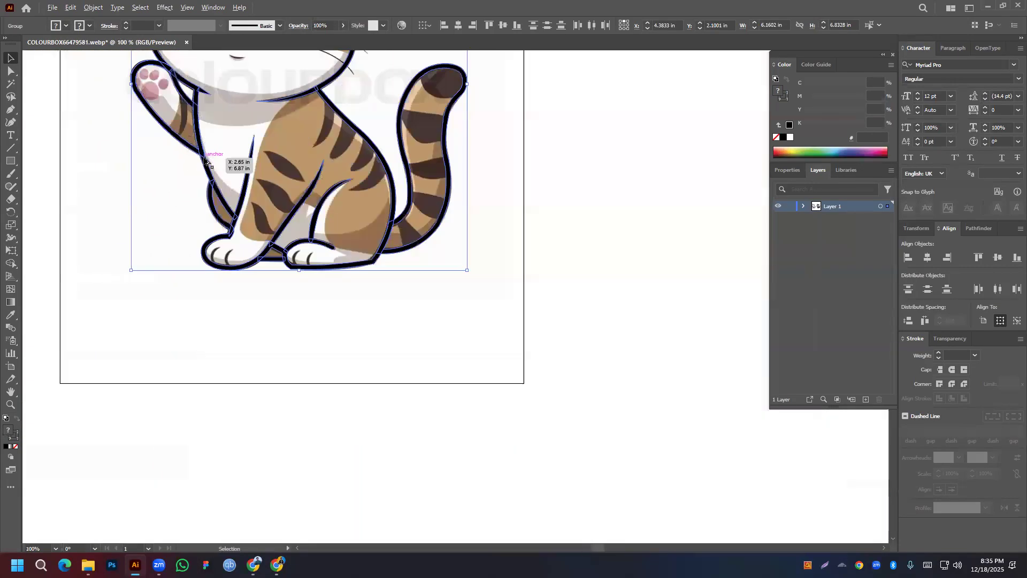
pyautogui.scroll(3, 473, 293)
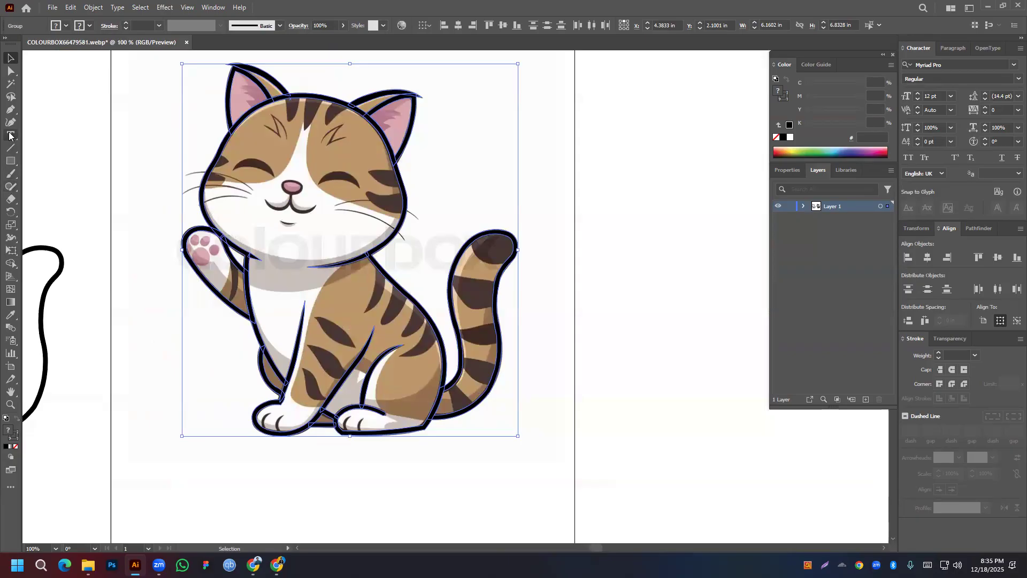
pyautogui.click(10, 263)
pyautogui.scroll(10, 230, 67)
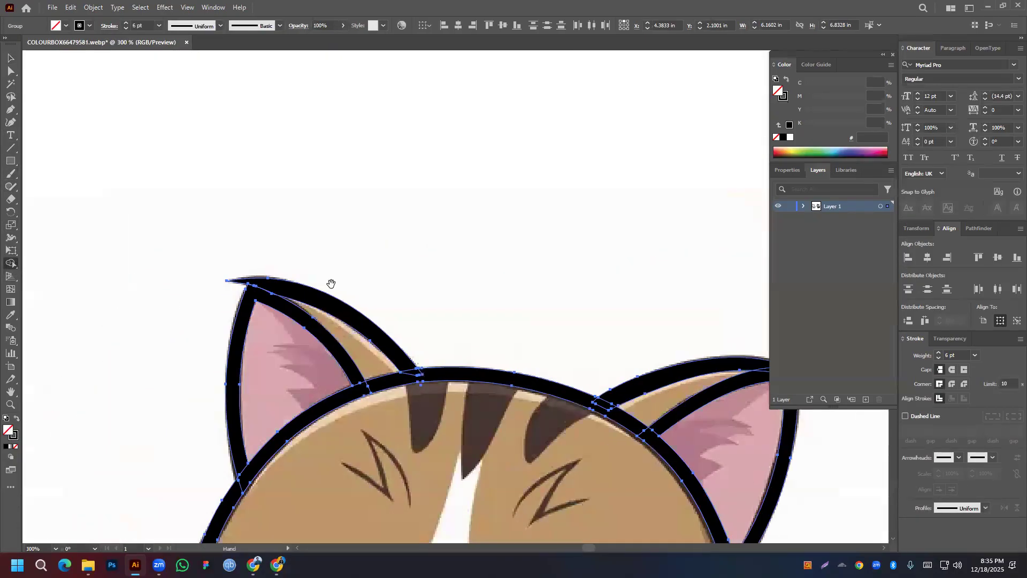
pyautogui.moveTo(274, 259)
pyautogui.mouseDown()
pyautogui.moveTo(324, 233)
pyautogui.moveTo(391, 291)
pyautogui.mouseUp()
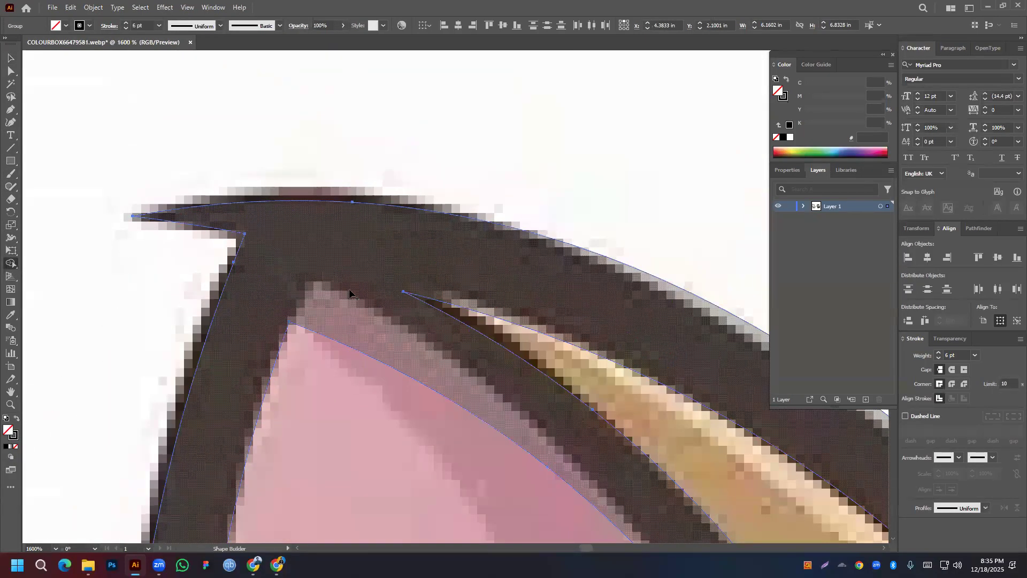
pyautogui.scroll(-3, 350, 292)
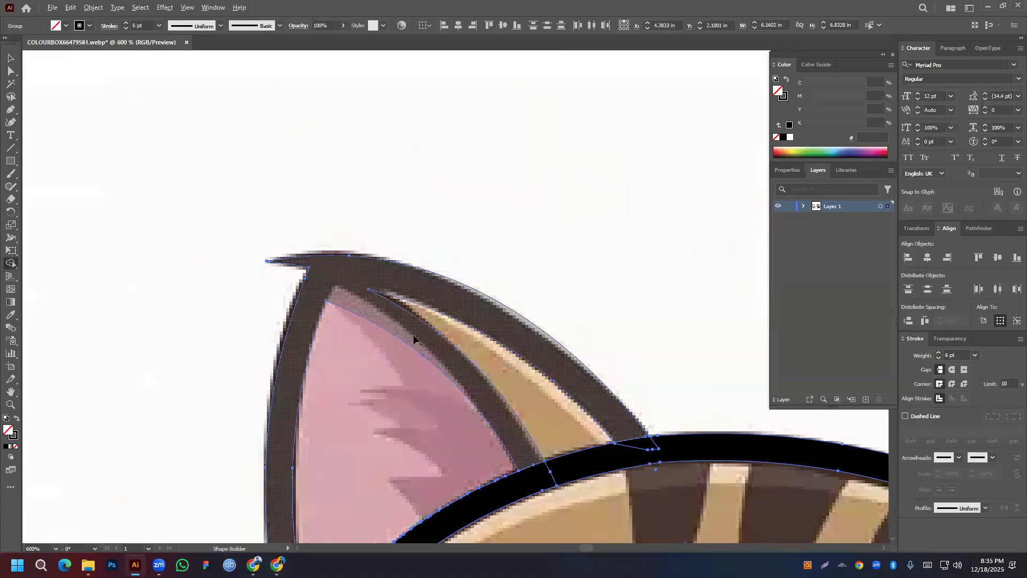
pyautogui.click(17, 419)
pyautogui.click(336, 295)
# Merge the overlapping outline pieces of both ears with the top of the head outline using the Shape Builder
pyautogui.moveTo(618, 443); pyautogui.dragTo(296, 205)
pyautogui.moveTo(234, 188); pyautogui.dragTo(263, 191)
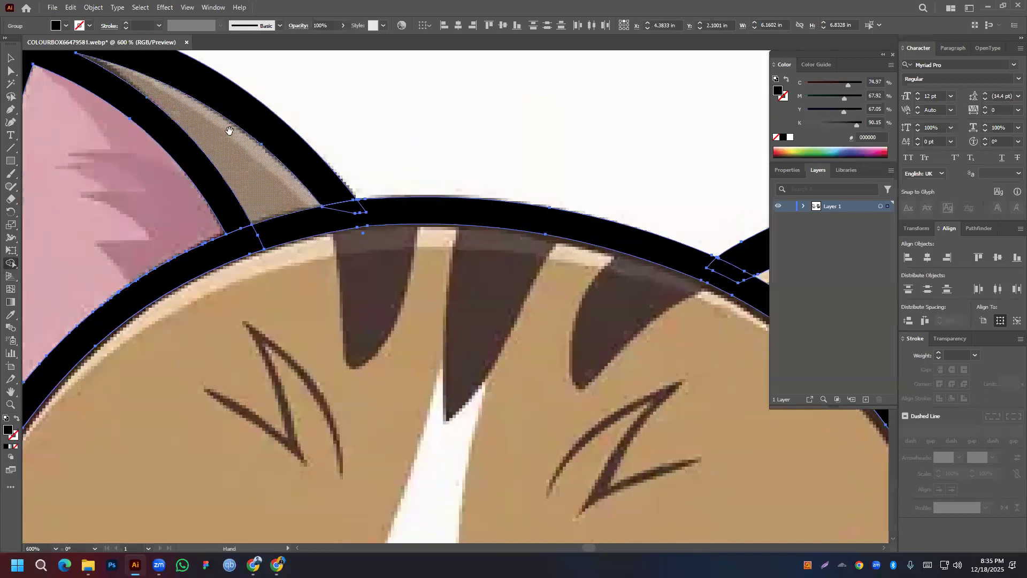
pyautogui.moveTo(360, 214)
pyautogui.mouseDown()
pyautogui.moveTo(240, 237)
pyautogui.moveTo(234, 217)
pyautogui.moveTo(365, 227)
pyautogui.mouseUp()
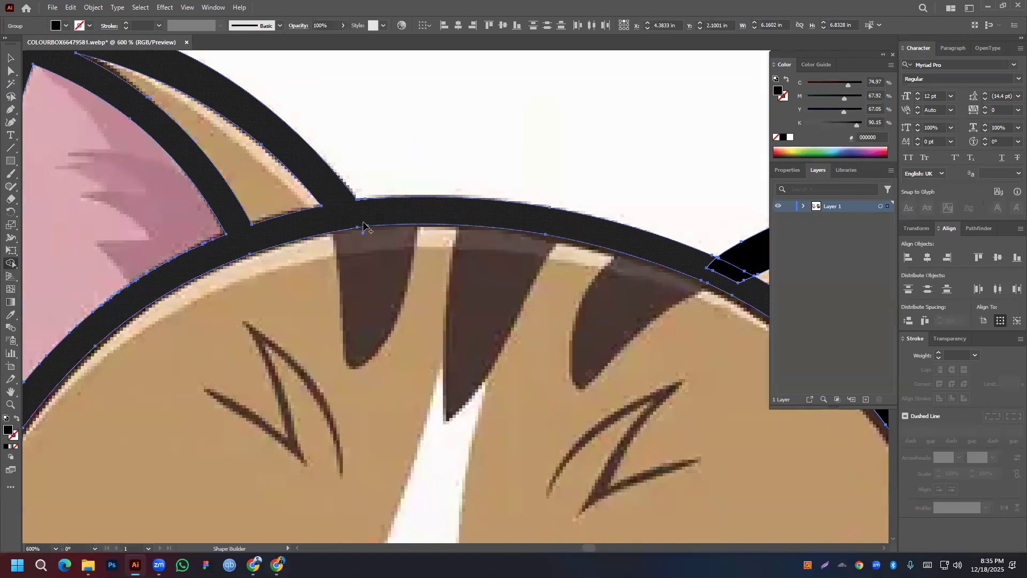
pyautogui.moveTo(397, 261); pyautogui.dragTo(129, 308)
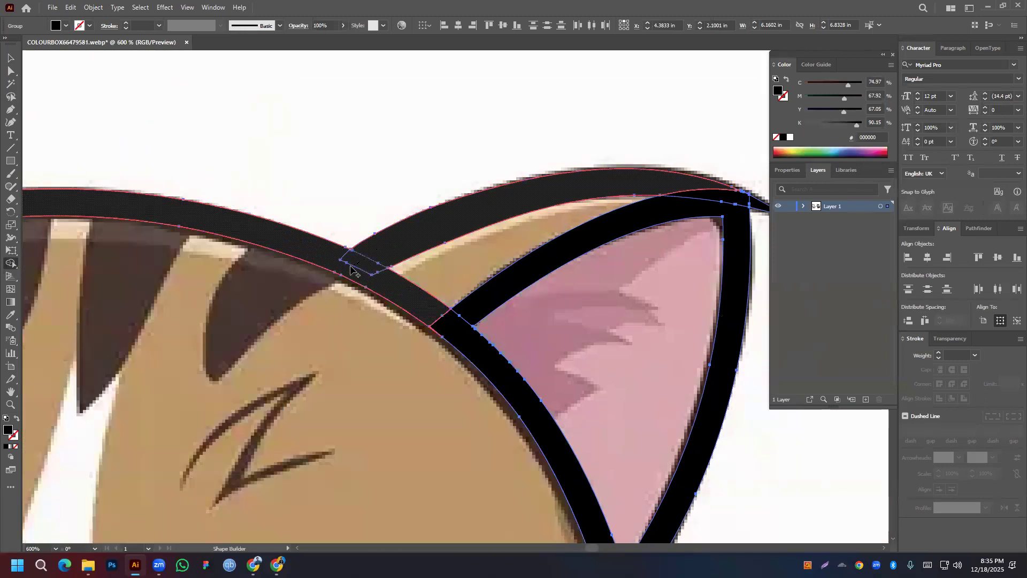
pyautogui.click(469, 312)
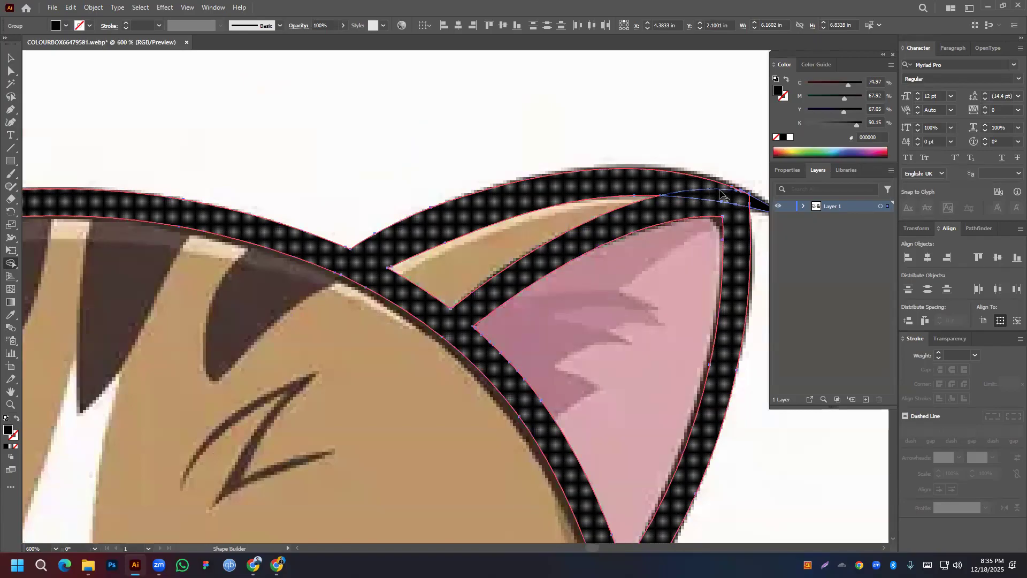
pyautogui.scroll(-3, 637, 391)
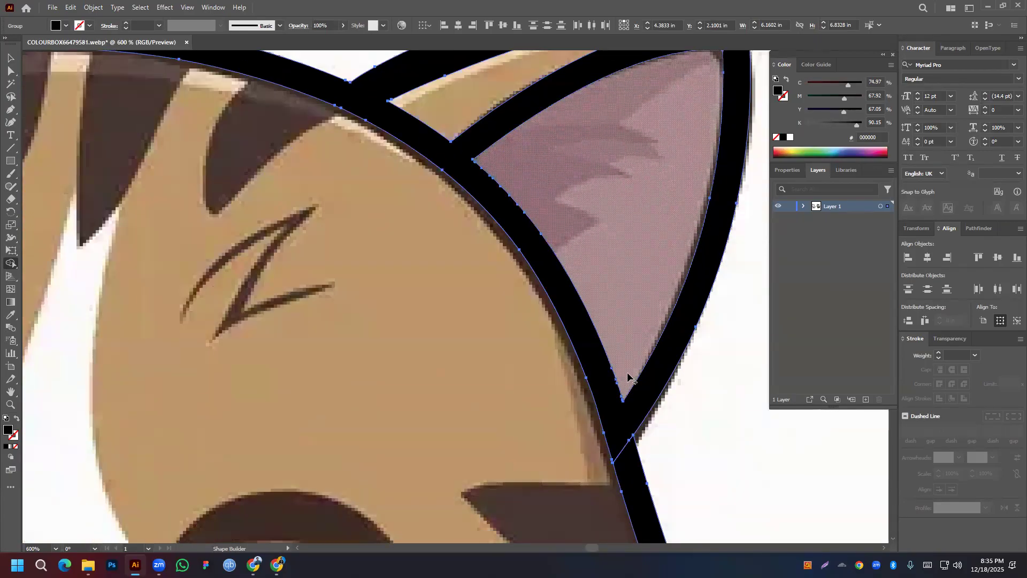
pyautogui.scroll(-4, 627, 374)
# Merge the overlapping outline pieces of the legs, paws, chest and body with the Shape Builder
pyautogui.scroll(-3, 626, 375)
pyautogui.scroll(5, 615, 373)
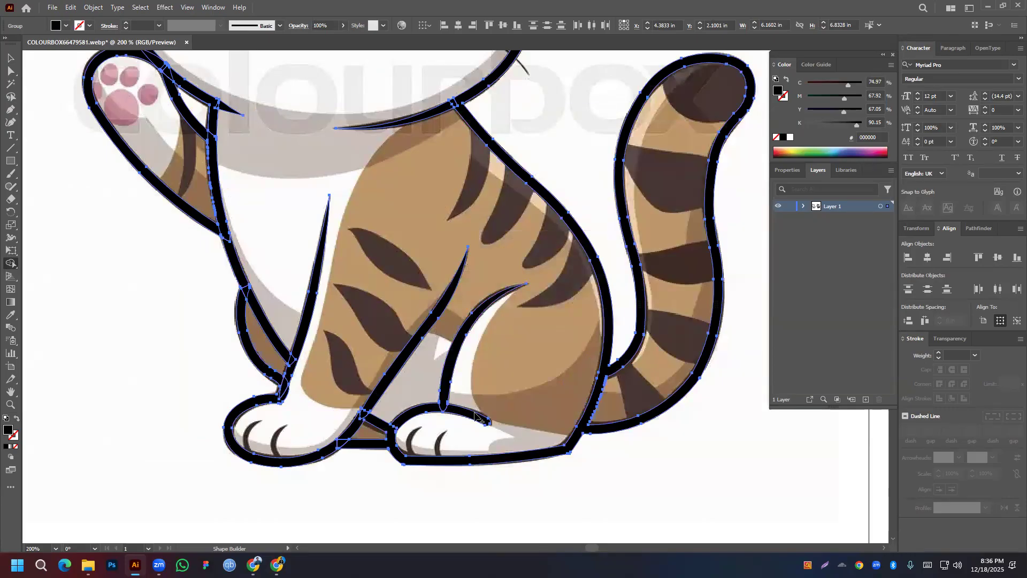
pyautogui.moveTo(455, 409)
pyautogui.mouseDown()
pyautogui.moveTo(382, 419)
pyautogui.moveTo(401, 423)
pyautogui.moveTo(391, 437)
pyautogui.moveTo(361, 416)
pyautogui.moveTo(373, 400)
pyautogui.moveTo(336, 448)
pyautogui.mouseUp()
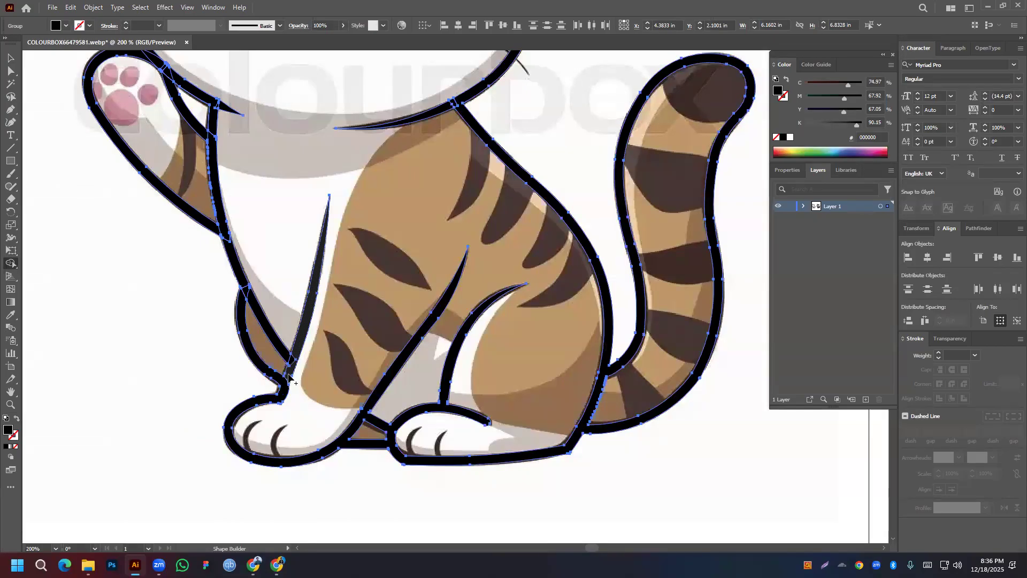
pyautogui.click(291, 363)
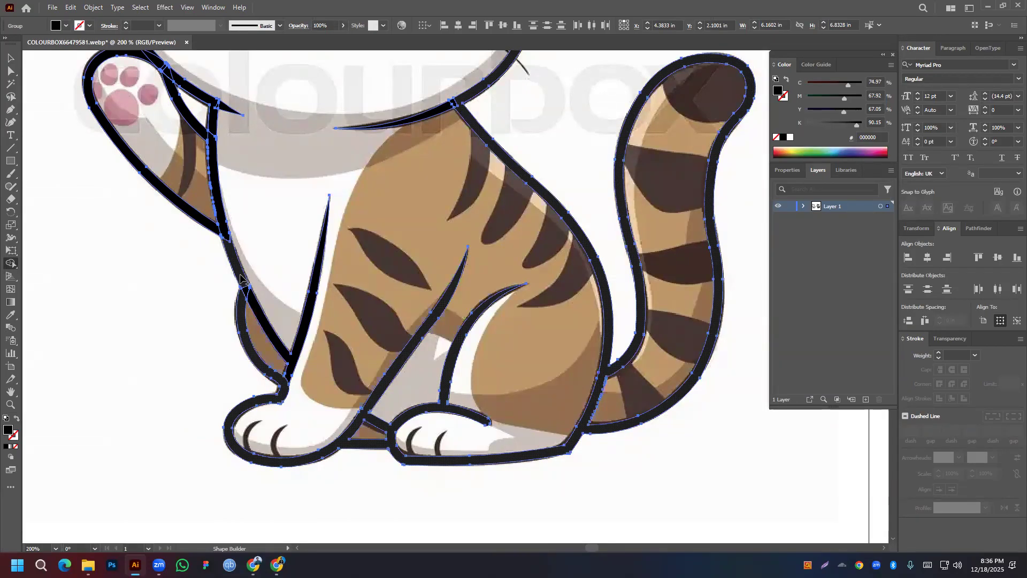
pyautogui.click(234, 240)
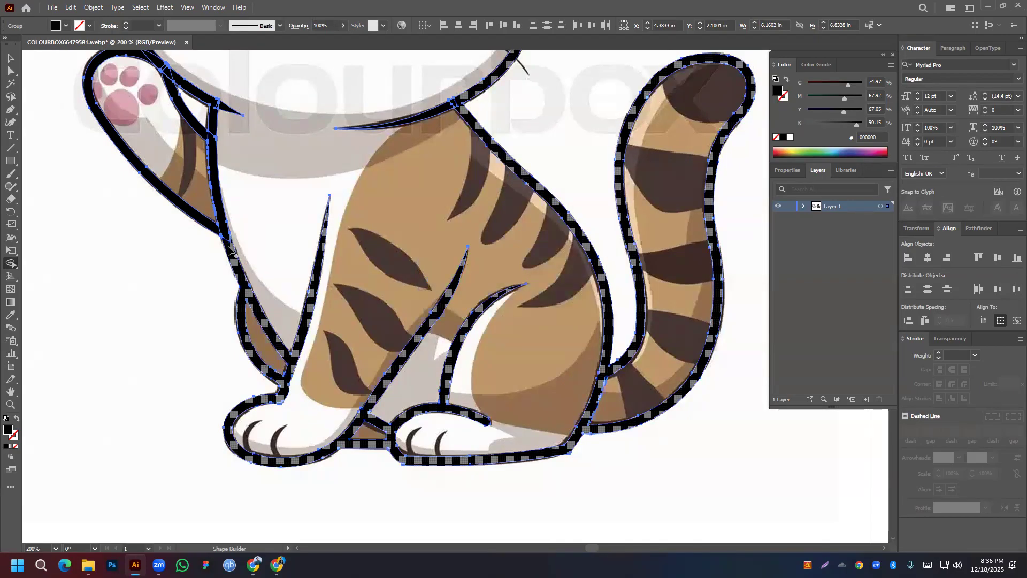
pyautogui.click(215, 128)
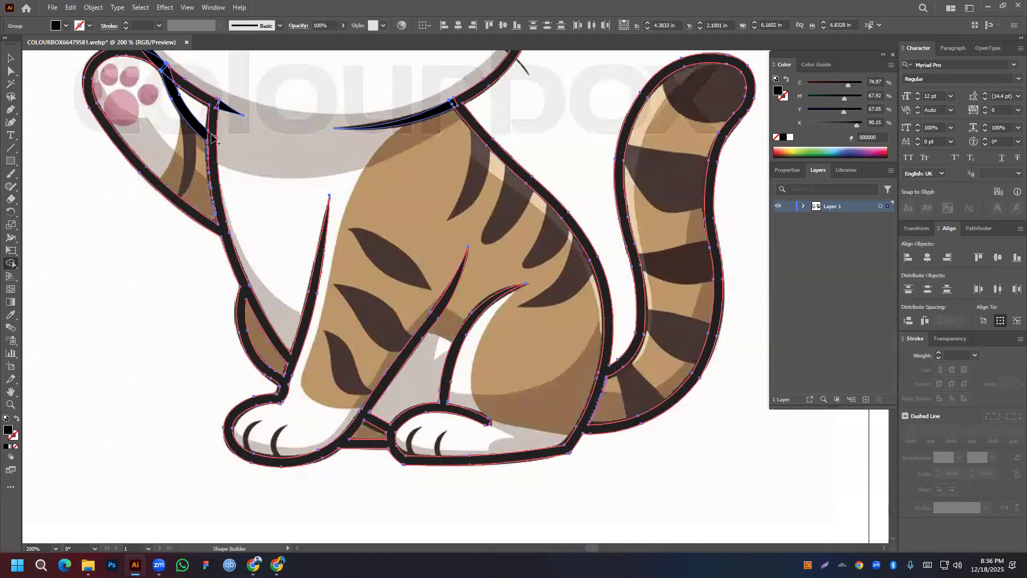
# Merge the raised arm, neck and head outlines into the body outline with the Shape Builder and deselect the artwork
pyautogui.moveTo(167, 69); pyautogui.dragTo(548, 312)
pyautogui.moveTo(375, 140); pyautogui.dragTo(348, 152)
pyautogui.moveTo(465, 243)
pyautogui.mouseDown()
pyautogui.moveTo(489, 334)
pyautogui.moveTo(480, 323)
pyautogui.mouseUp()
pyautogui.scroll(-5, 479, 323)
pyautogui.scroll(-5, 480, 323)
pyautogui.hscroll(5, 480, 322)
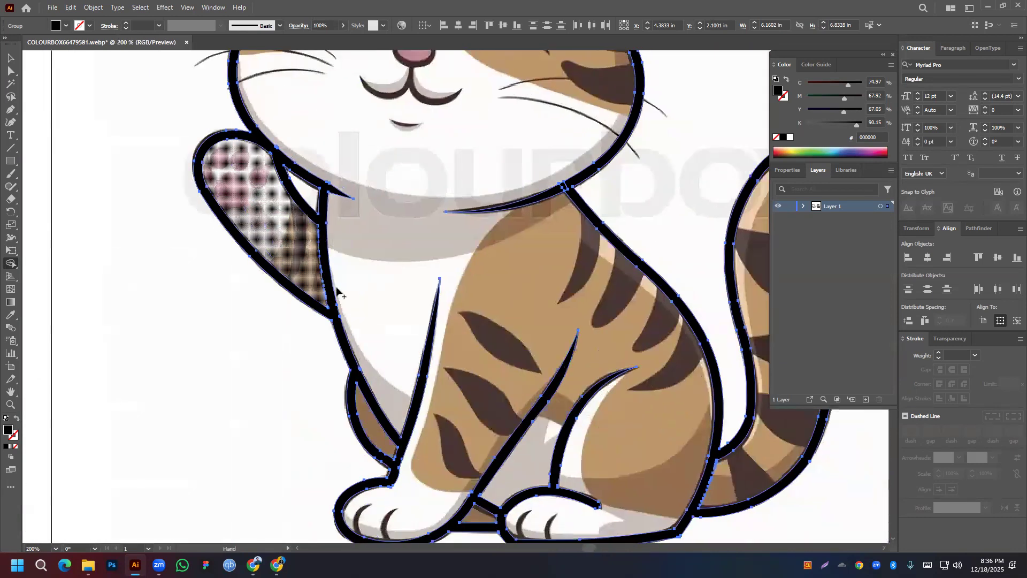
pyautogui.moveTo(584, 203)
pyautogui.mouseDown()
pyautogui.moveTo(567, 188)
pyautogui.moveTo(548, 195)
pyautogui.mouseUp()
pyautogui.moveTo(454, 137); pyautogui.dragTo(470, 312)
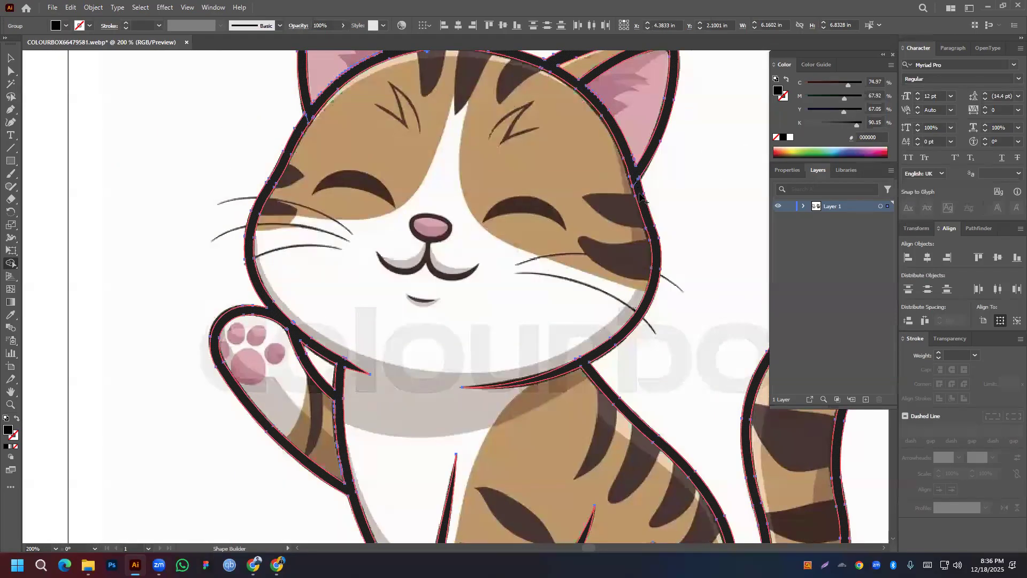
pyautogui.moveTo(508, 111)
pyautogui.mouseDown()
pyautogui.moveTo(451, 258)
pyautogui.moveTo(449, 239)
pyautogui.mouseUp()
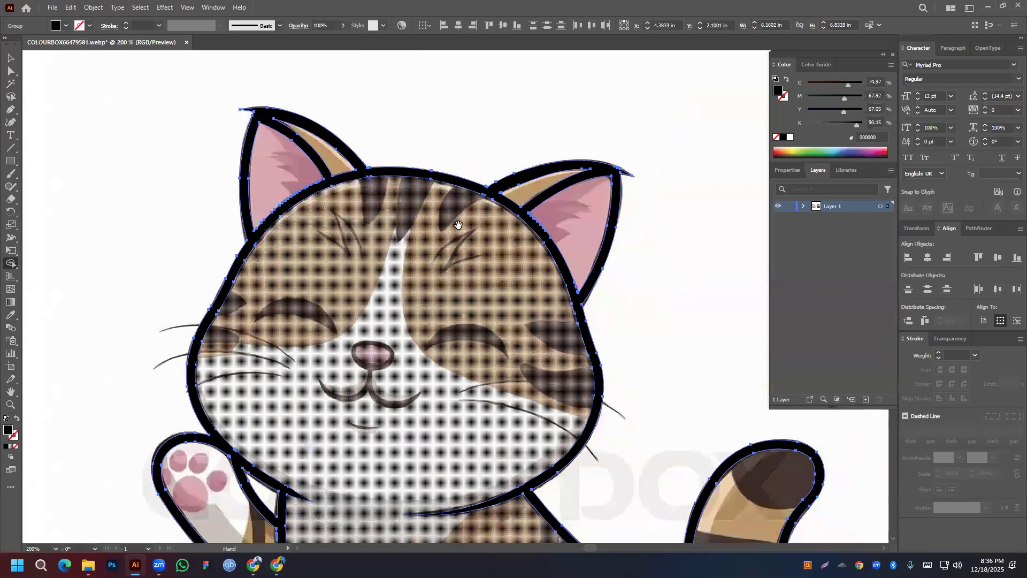
pyautogui.scroll(-10, 612, 184)
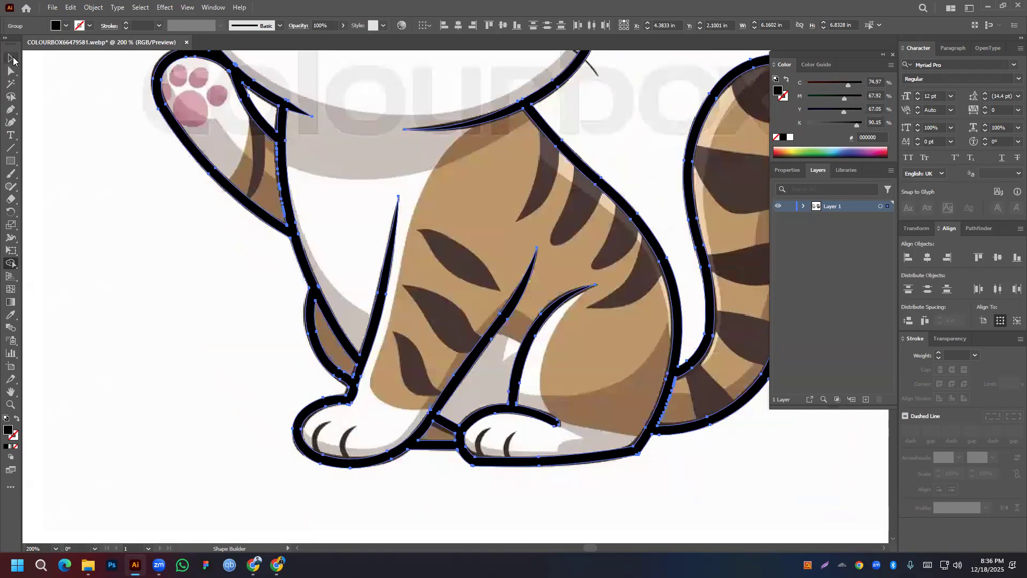
pyautogui.click(12, 59)
pyautogui.click(571, 483)
# Round the hind foot's heel corner with live corners, about 0.04 in on the outer edge and 0.28 in on the inner edge
pyautogui.moveTo(584, 393); pyautogui.dragTo(424, 252)
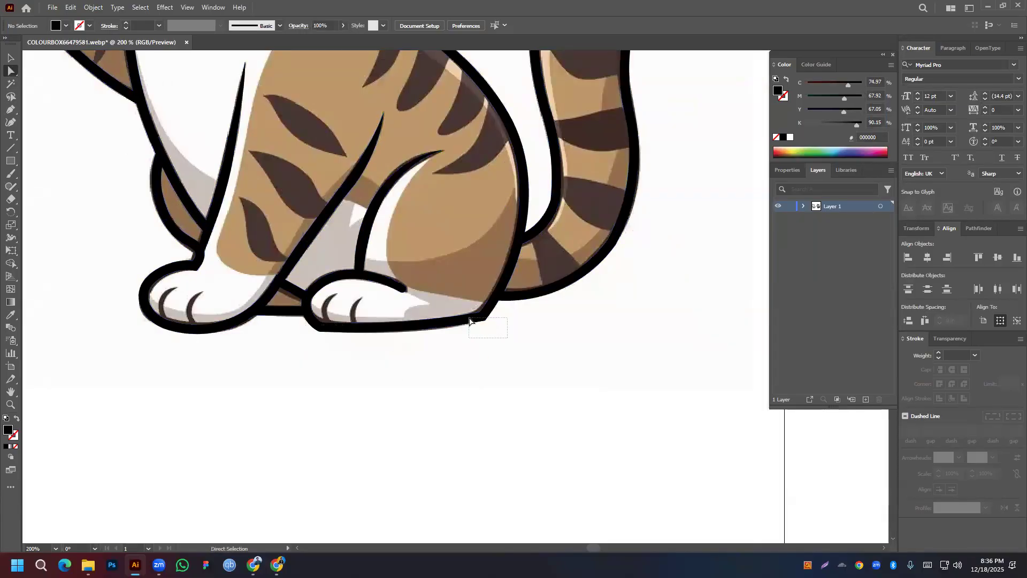
pyautogui.moveTo(468, 313); pyautogui.dragTo(470, 312)
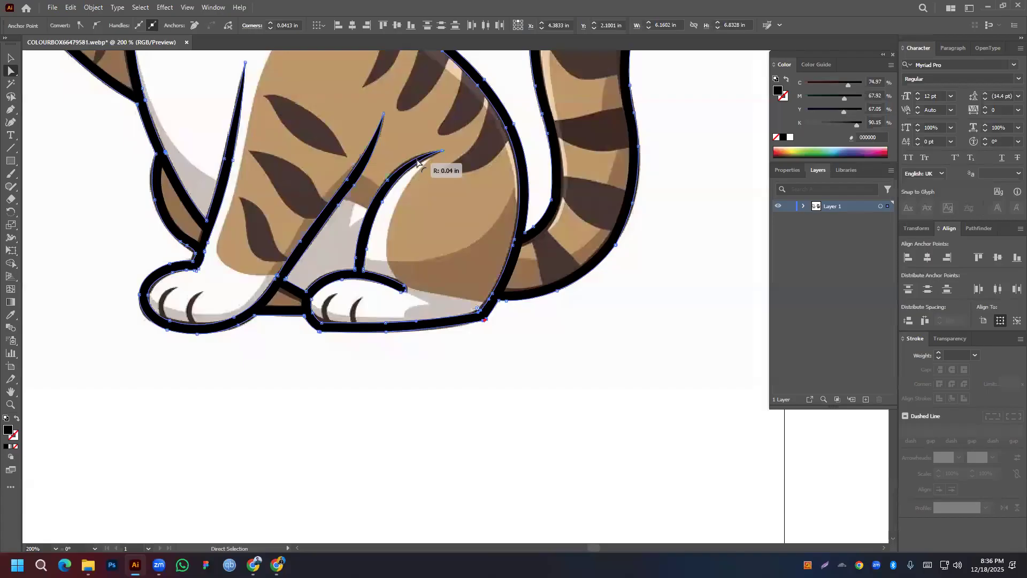
pyautogui.click(427, 339)
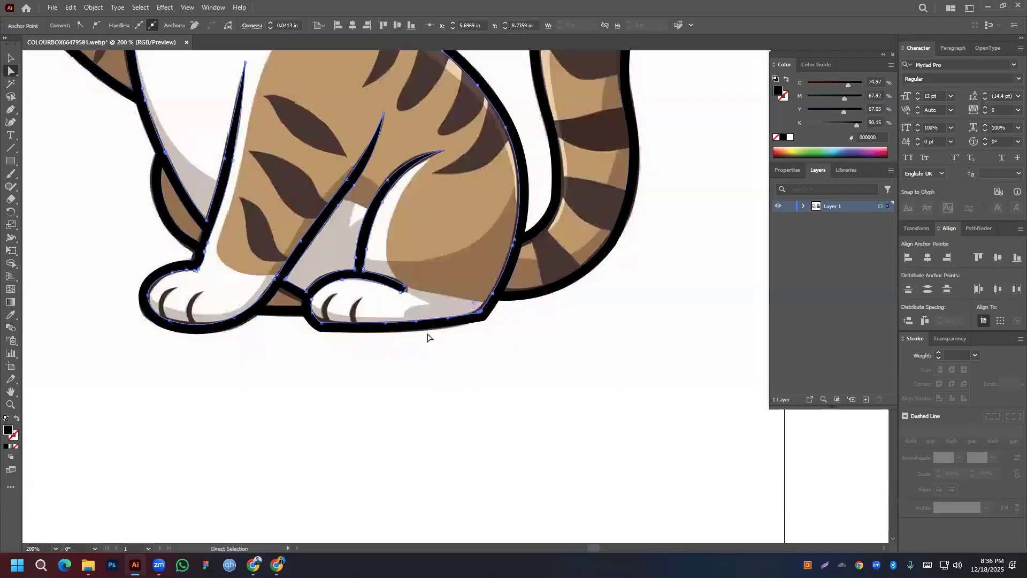
pyautogui.click(472, 305)
pyautogui.moveTo(475, 303); pyautogui.dragTo(463, 284)
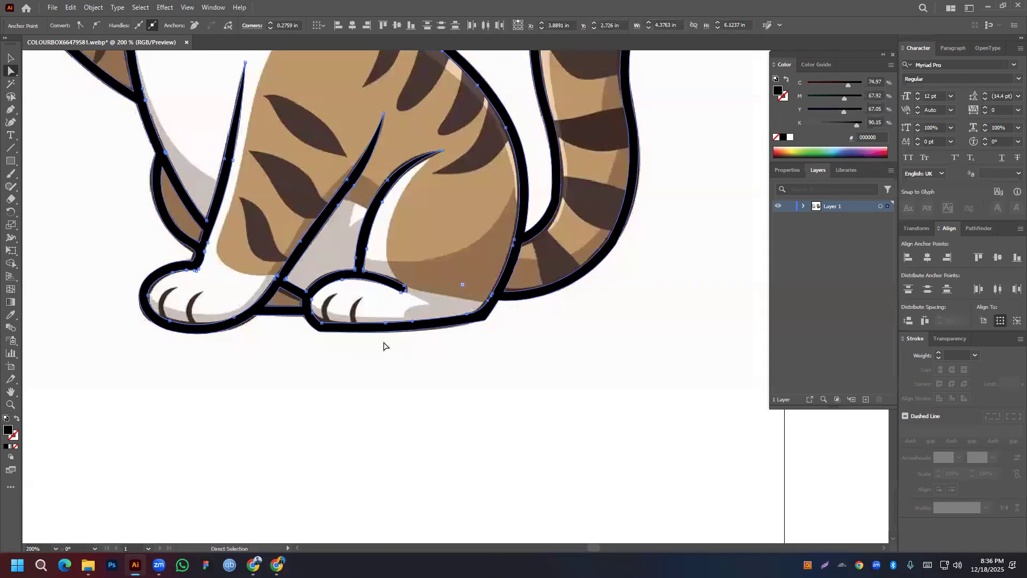
# Round the anchors on the heel's outer edge further with the live corner handle and deselect the outline
pyautogui.click(484, 322)
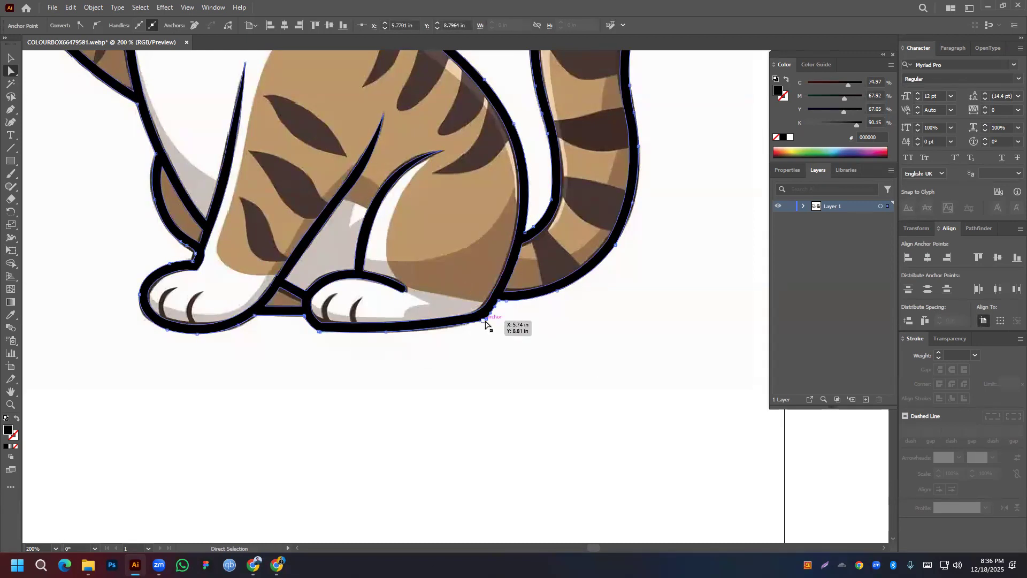
pyautogui.scroll(10, 485, 321)
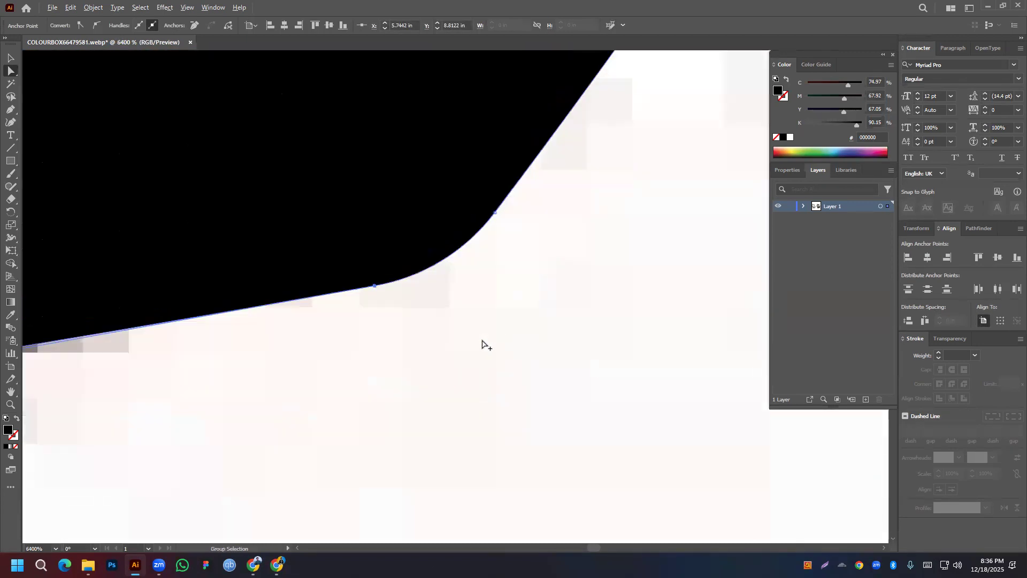
pyautogui.click(444, 261)
pyautogui.scroll(-3, 445, 260)
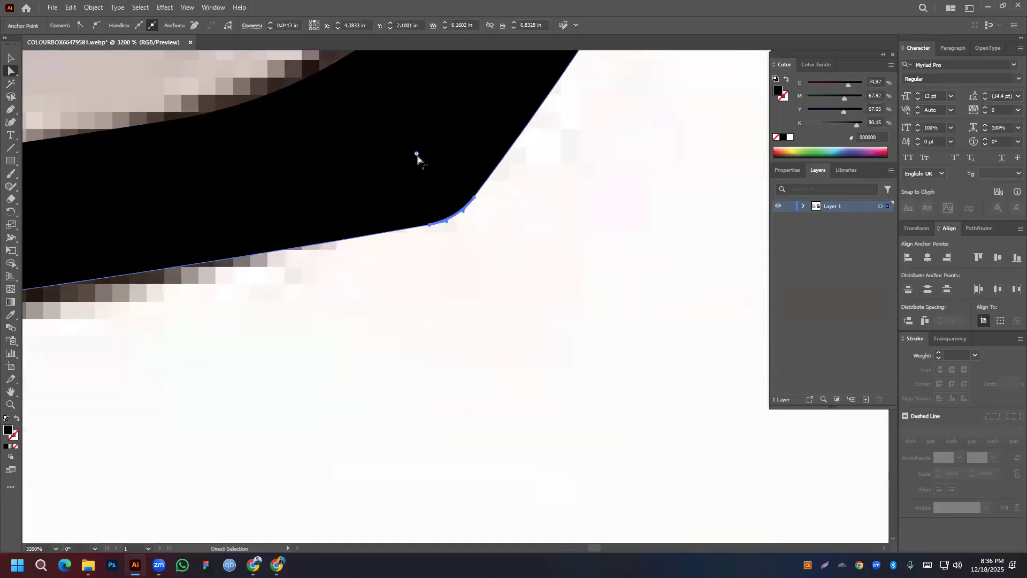
pyautogui.moveTo(379, 101); pyautogui.dragTo(356, 74)
pyautogui.scroll(-4, 468, 233)
pyautogui.click(486, 258)
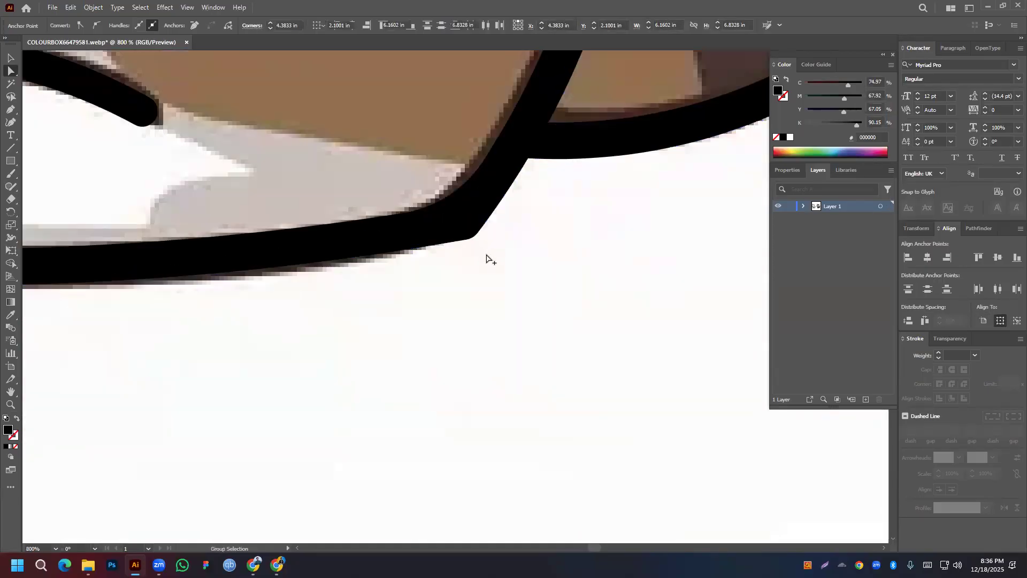
# Create filled shapes inside both ears from the enclosed outline areas with the Shape Builder
pyautogui.scroll(-5, 486, 258)
pyautogui.scroll(-3, 487, 256)
pyautogui.scroll(5, 447, 172)
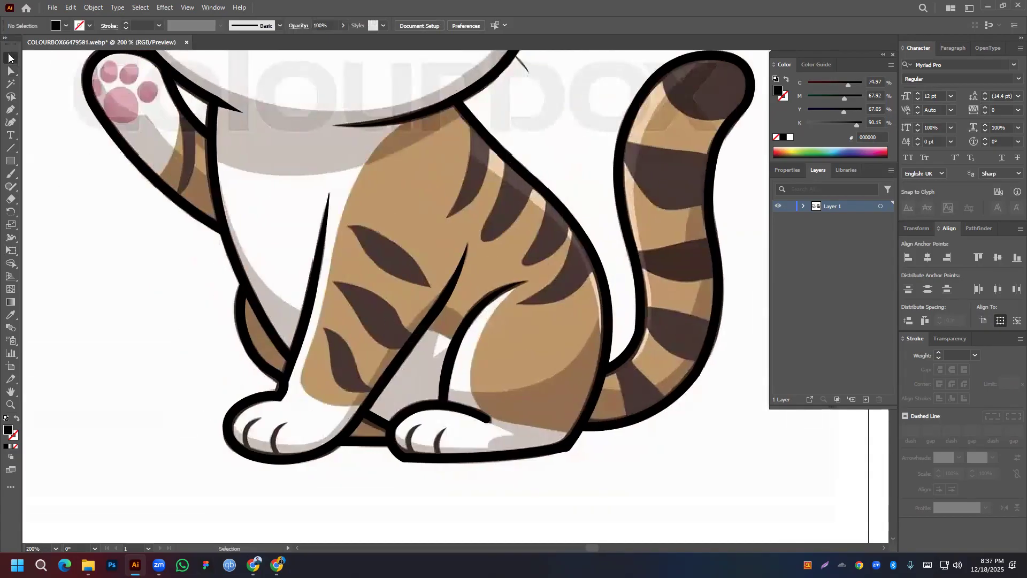
pyautogui.scroll(-2, 137, 224)
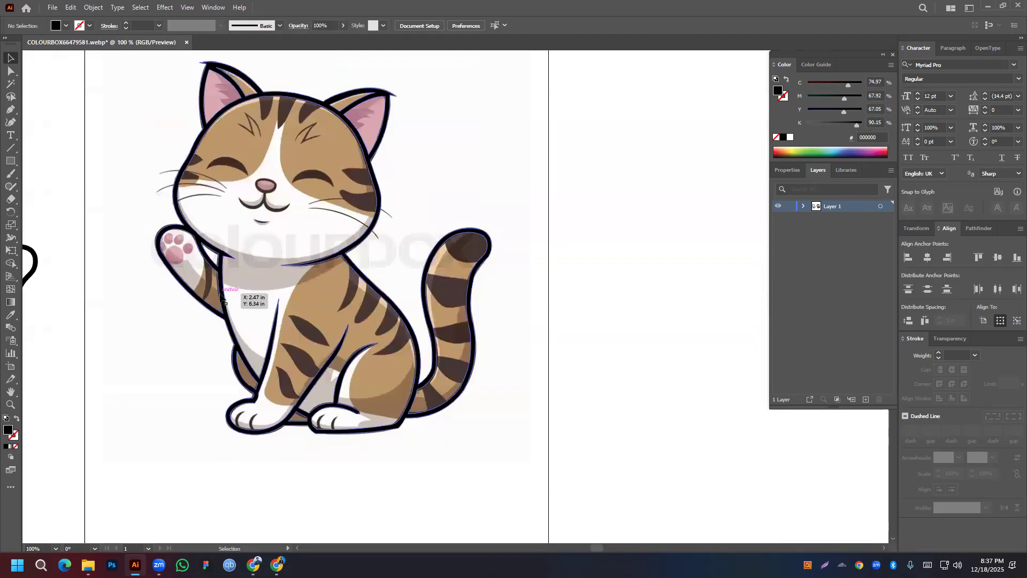
pyautogui.moveTo(116, 81); pyautogui.dragTo(542, 437)
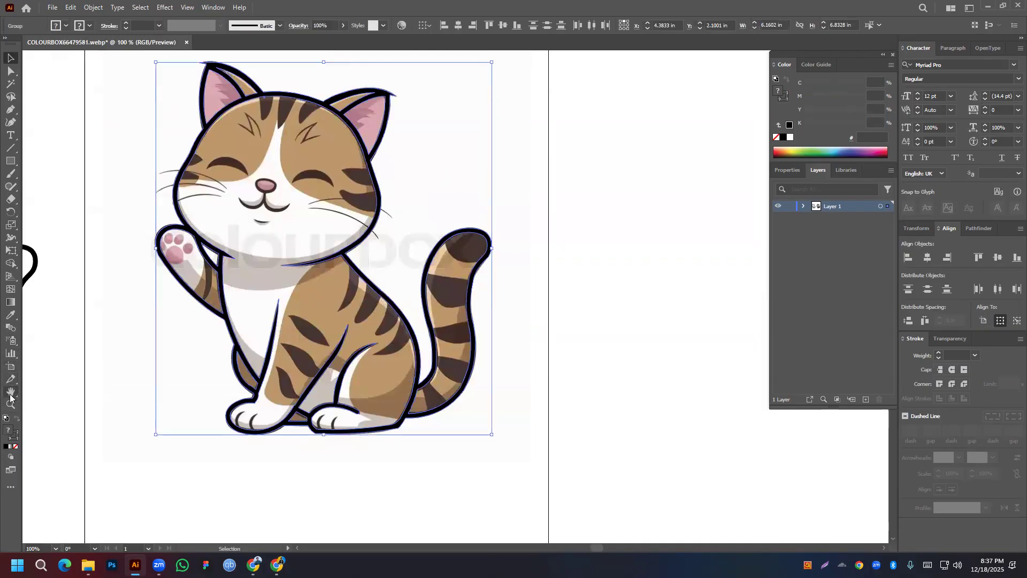
pyautogui.click(10, 266)
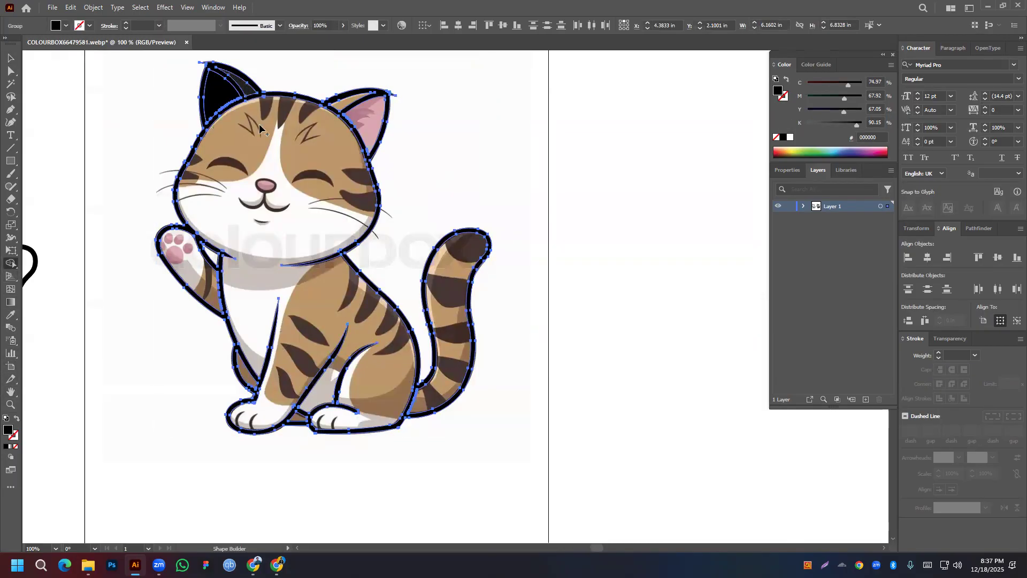
pyautogui.click(368, 122)
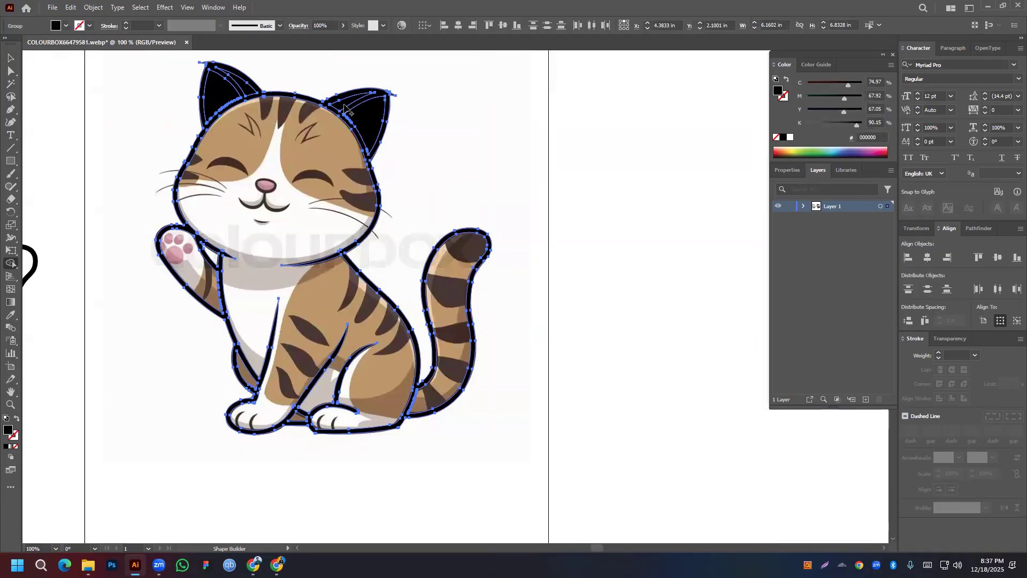
pyautogui.click(8, 59)
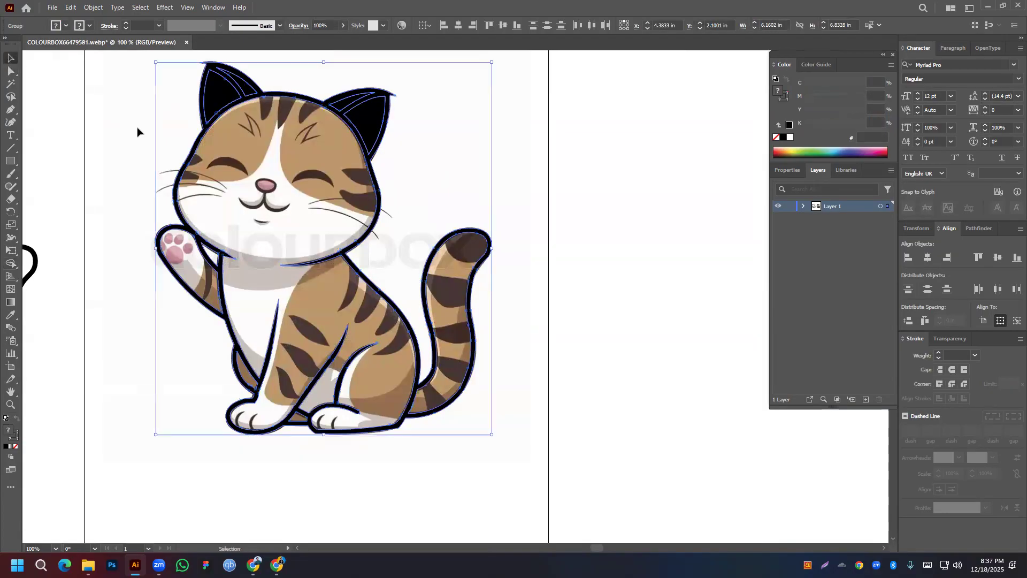
# Ungroup the artwork and fill the two outer-ear strips with the tan fur colour sampled from the forehead
pyautogui.click(80, 134)
pyautogui.click(343, 91)
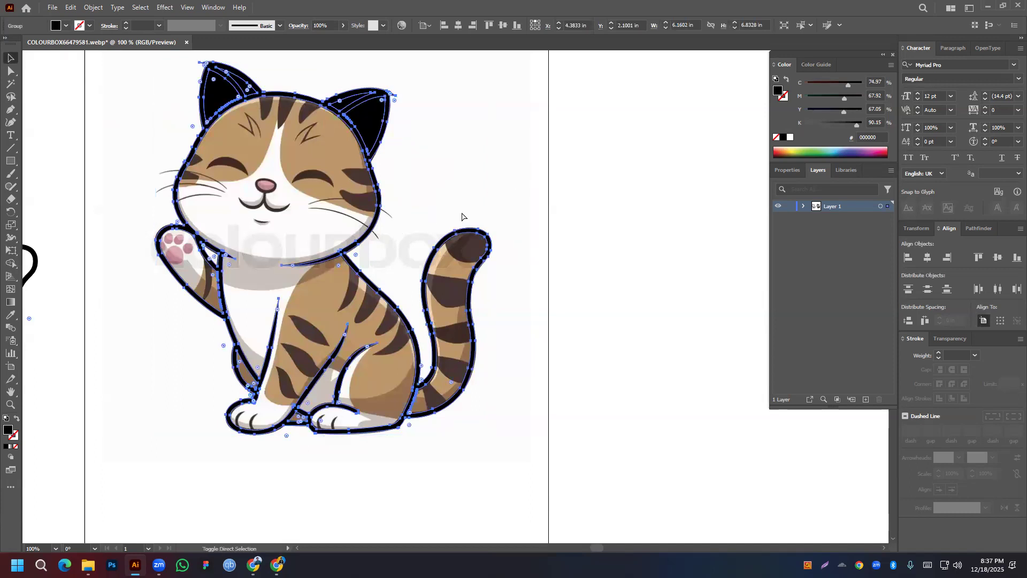
pyautogui.click(513, 209)
pyautogui.click(347, 102)
pyautogui.keyDown('shift'); pyautogui.click(235, 80); pyautogui.keyUp('shift')
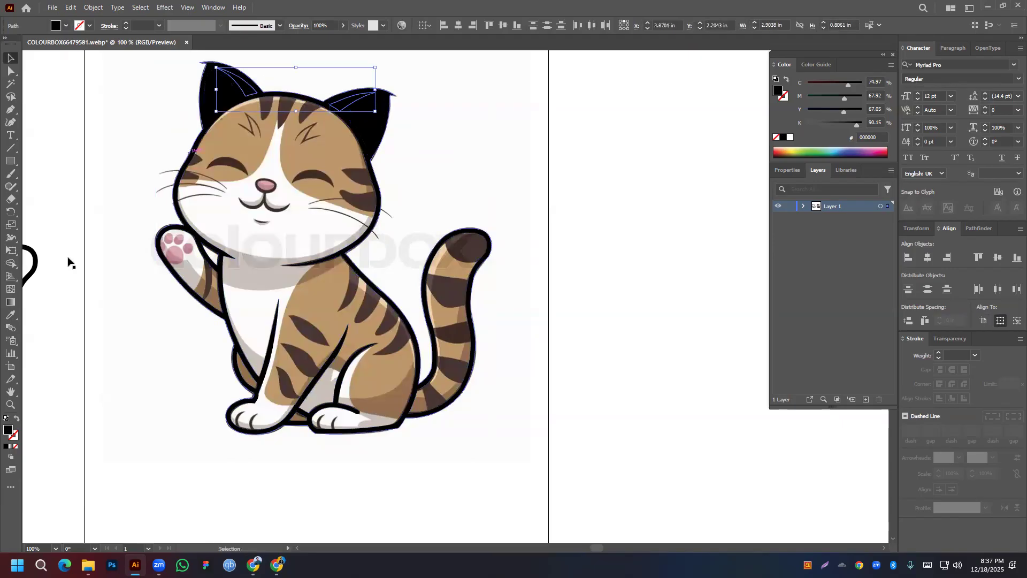
pyautogui.click(11, 315)
pyautogui.click(302, 150)
# Fill the two inner-ear shapes with the pink sampled from the raised paw's pad
pyautogui.click(10, 57)
pyautogui.click(103, 109)
pyautogui.click(218, 96)
pyautogui.keyDown('shift'); pyautogui.click(377, 120); pyautogui.keyUp('shift')
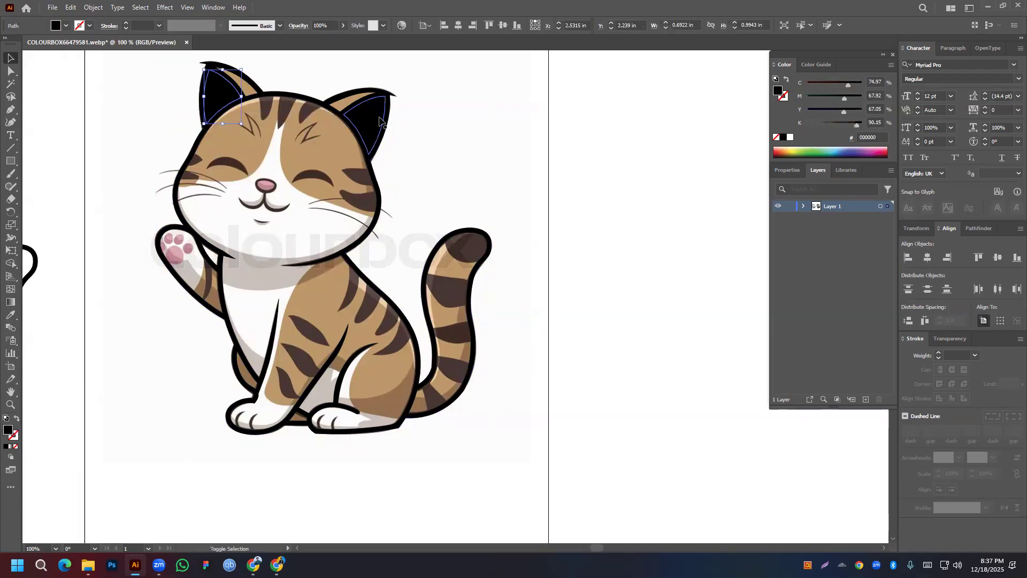
pyautogui.click(10, 314)
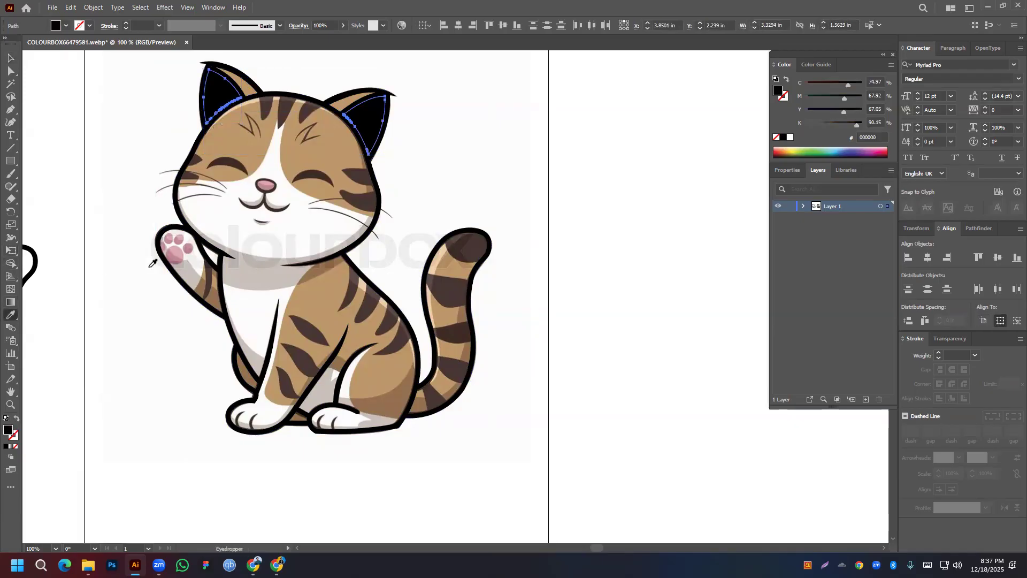
pyautogui.click(181, 247)
pyautogui.press('v')
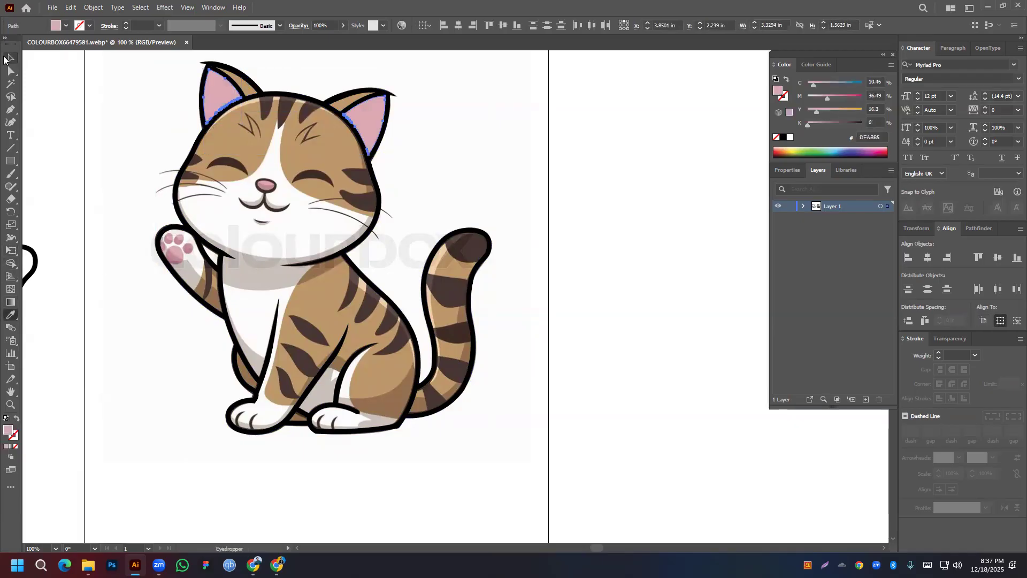
# Clear the inner-ear fill, refill both shapes with pink DCABB2 sampled from the reference ear, and deselect
pyautogui.click(16, 448)
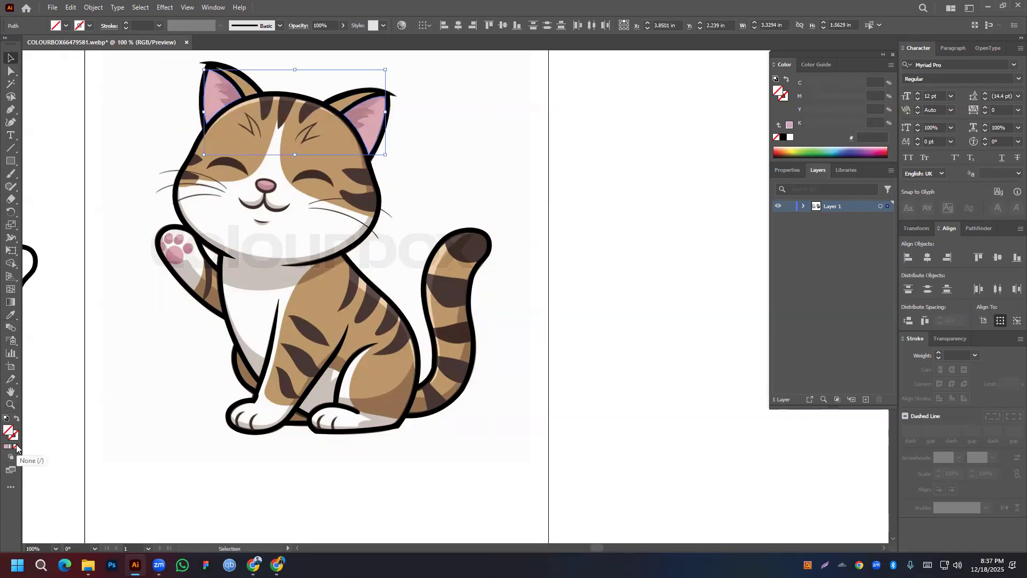
pyautogui.click(11, 314)
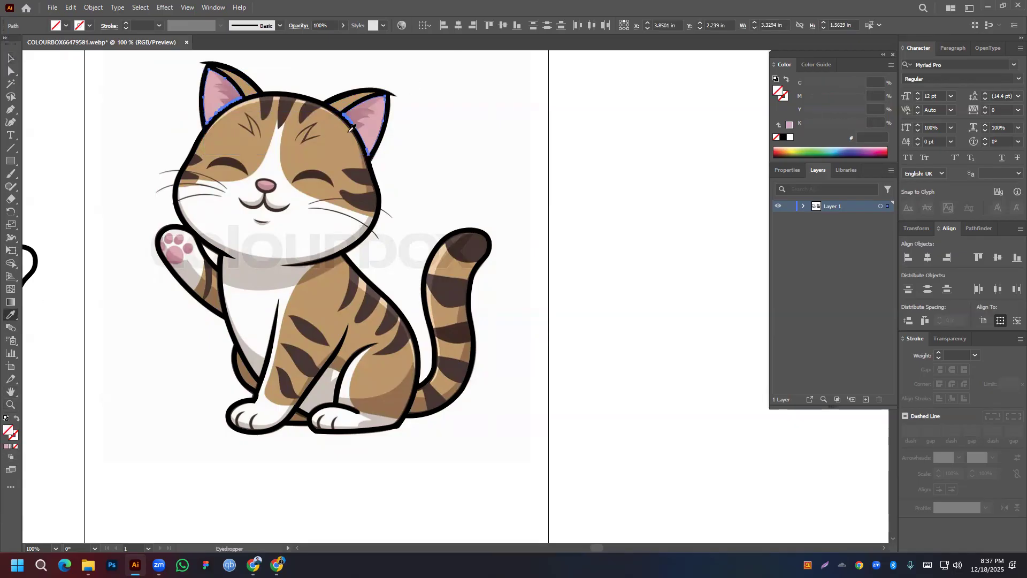
pyautogui.click(378, 121)
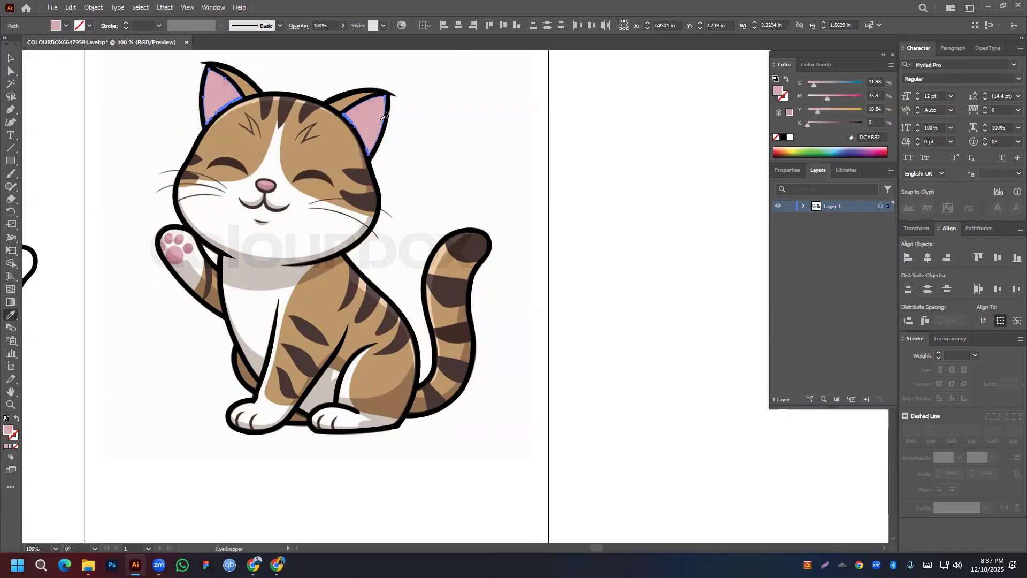
pyautogui.click(10, 57)
pyautogui.click(541, 180)
# Select the line art and merge the enclosed head and body areas into one filled shape with the Shape Builder
pyautogui.moveTo(426, 168); pyautogui.dragTo(485, 238)
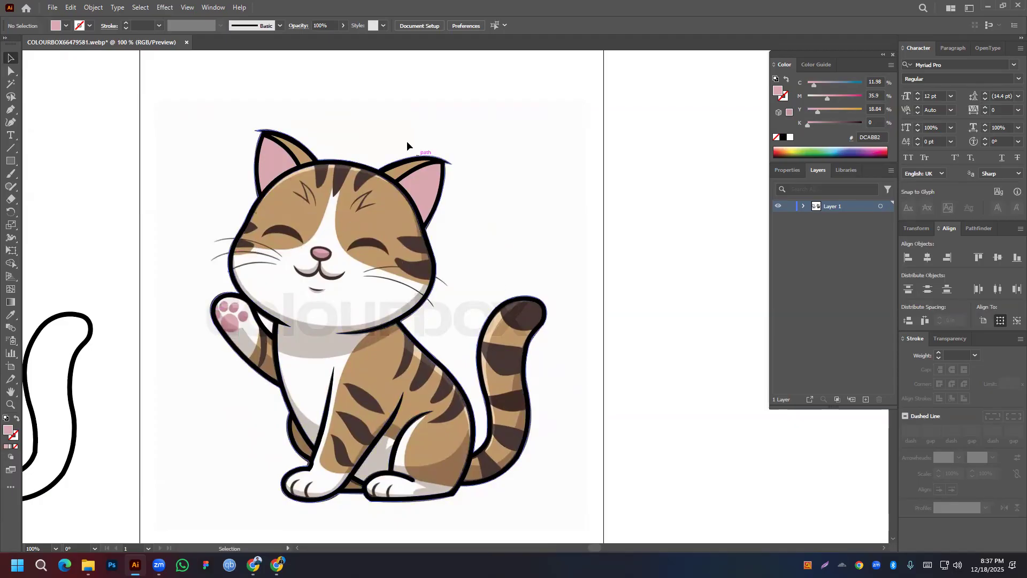
pyautogui.moveTo(195, 116); pyautogui.dragTo(470, 341)
pyautogui.click(11, 263)
pyautogui.moveTo(316, 344); pyautogui.dragTo(409, 388)
pyautogui.press('v')
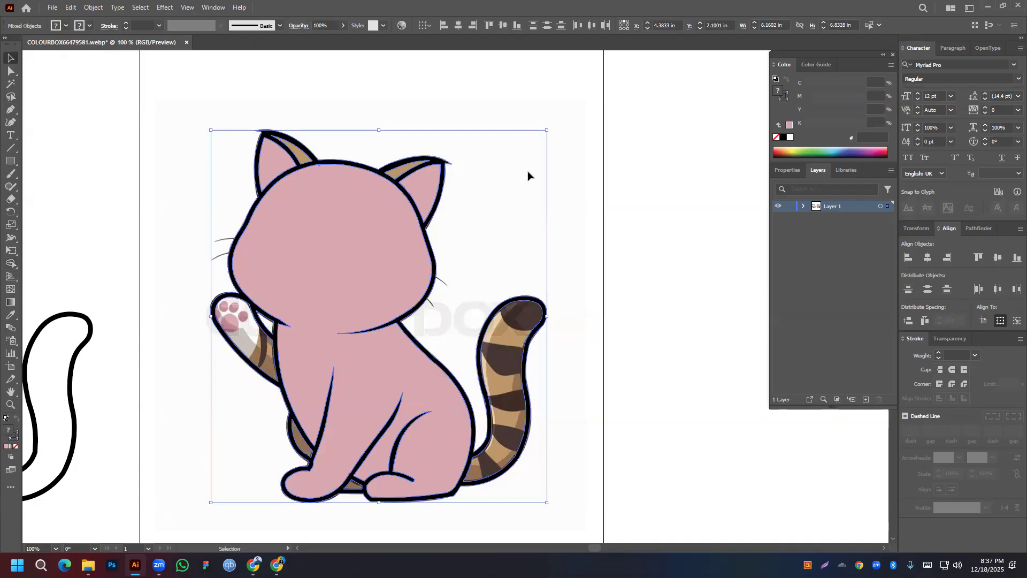
# Give the head-and-body shape no fill and a white 1 pt stroke, and deselect it
pyautogui.click(528, 176)
pyautogui.click(351, 259)
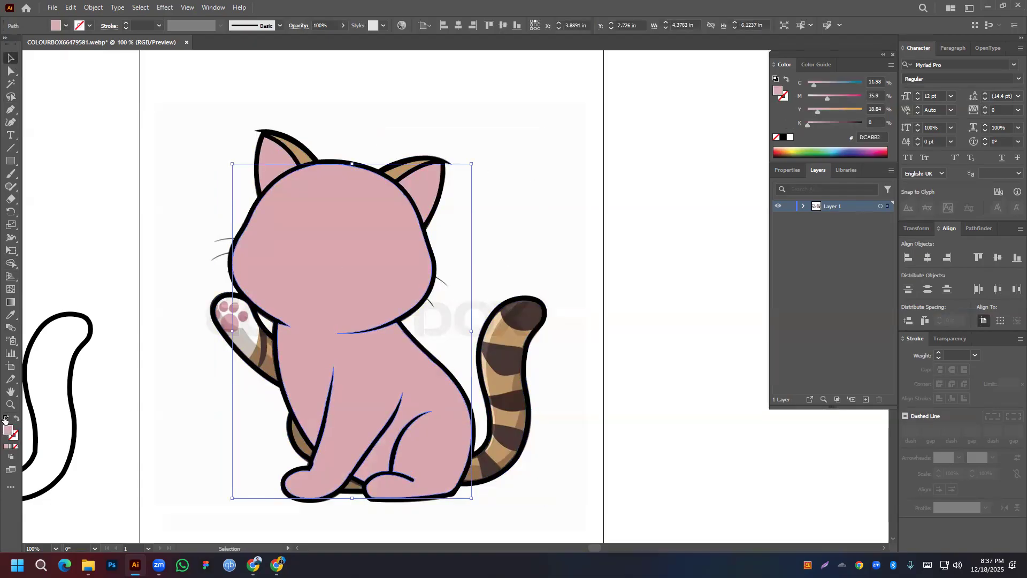
pyautogui.click(6, 419)
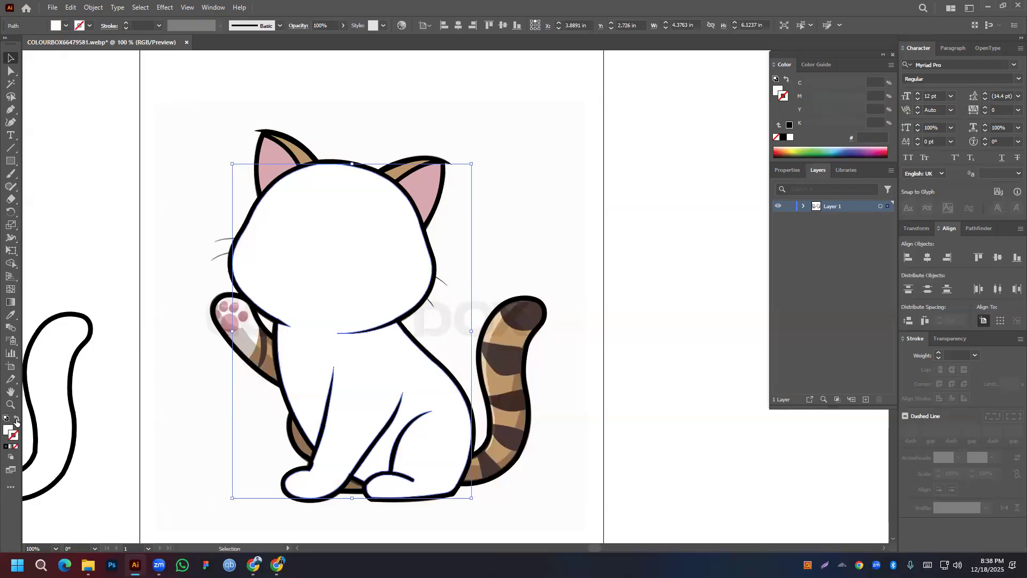
pyautogui.click(16, 420)
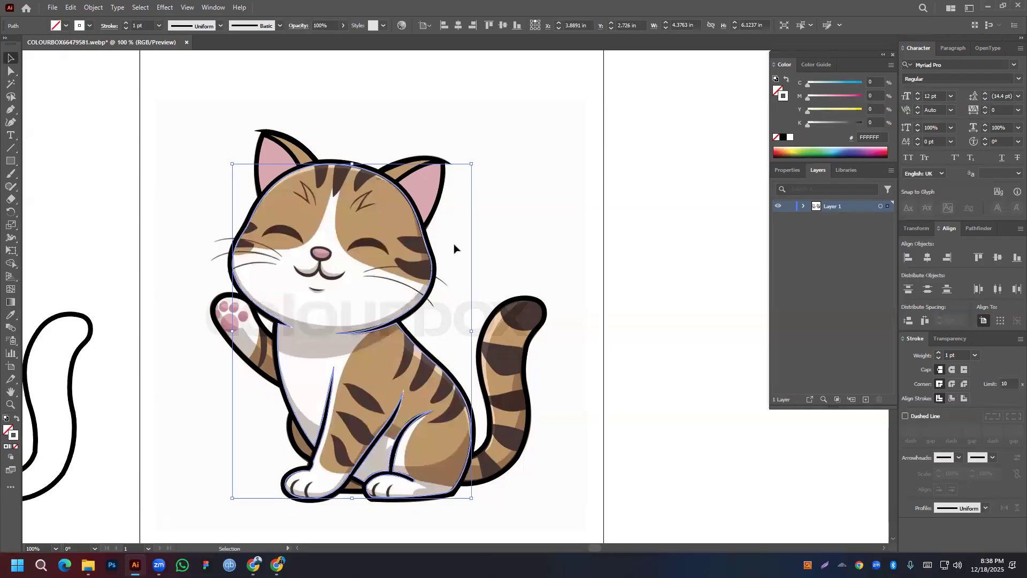
pyautogui.click(412, 236)
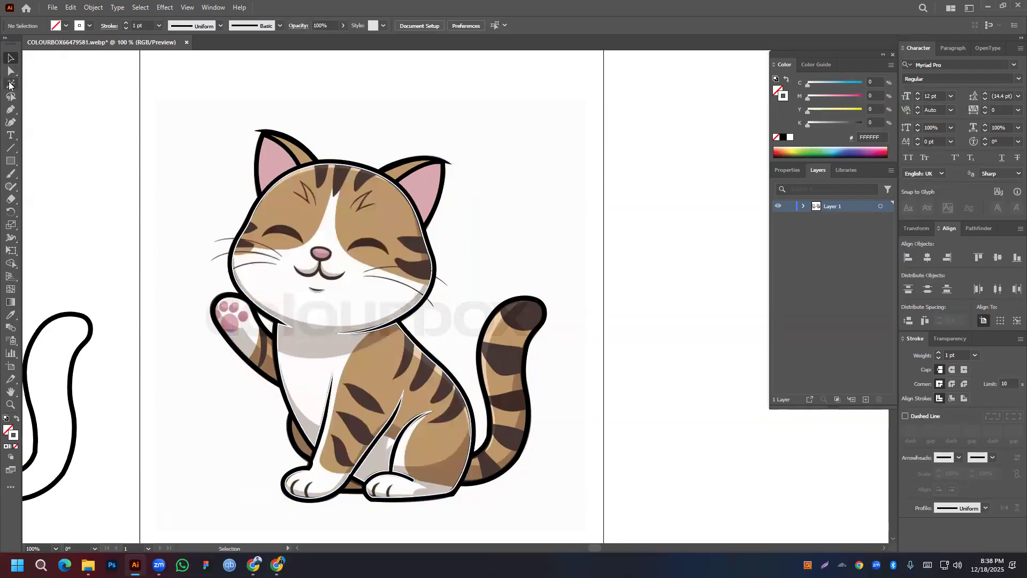
# Draw a straight-segment Pen path from the left cheek up to the notch in the forehead stripe and down to the right cheek edge
pyautogui.click(10, 109)
pyautogui.scroll(3, 298, 281)
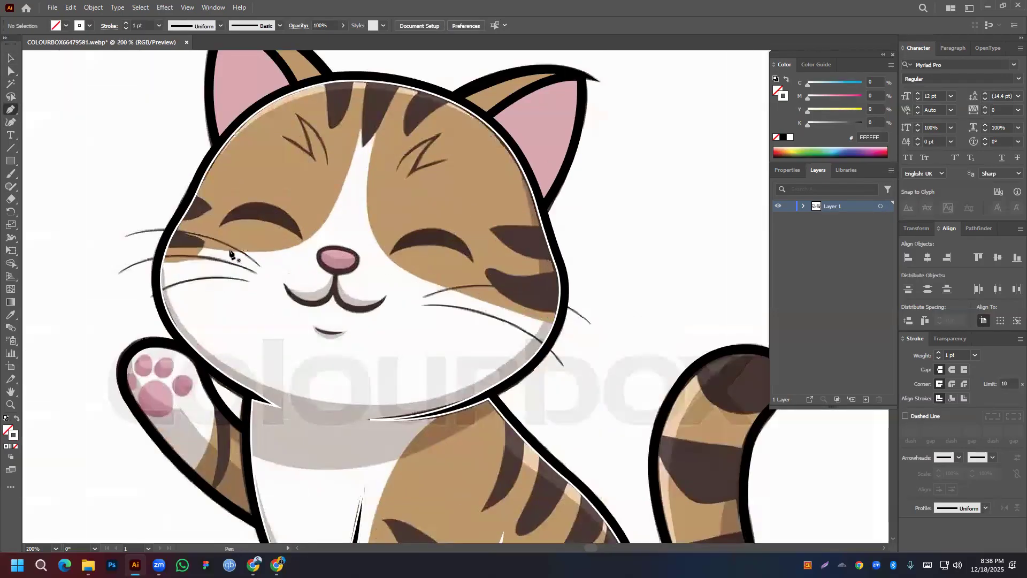
pyautogui.click(233, 268)
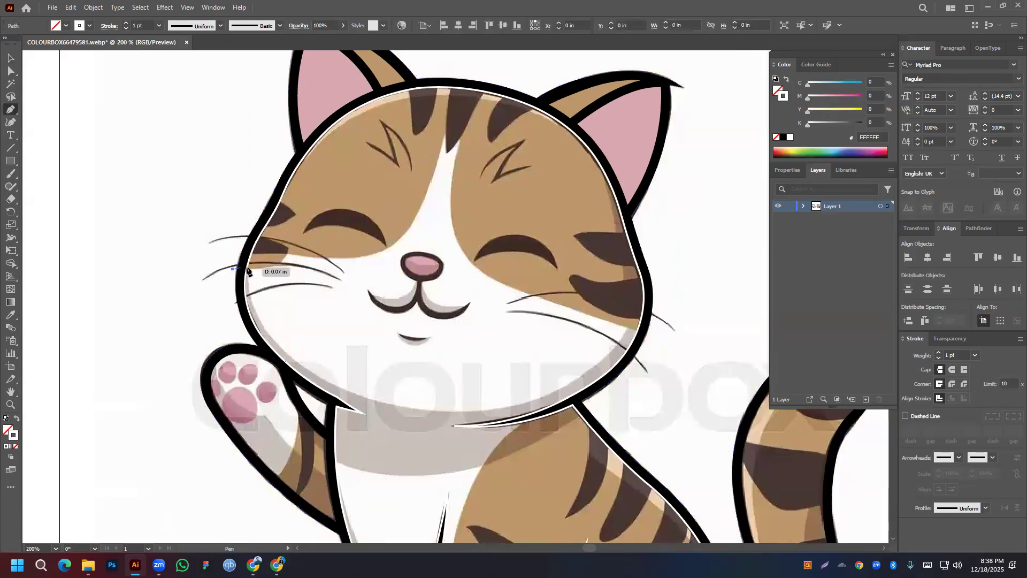
pyautogui.click(286, 254)
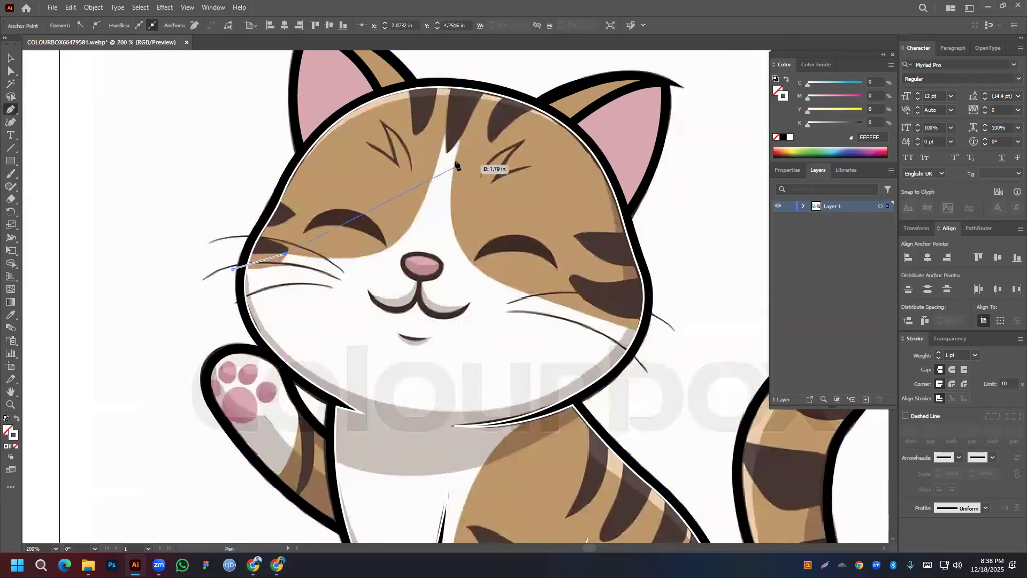
pyautogui.click(446, 133)
pyautogui.click(446, 152)
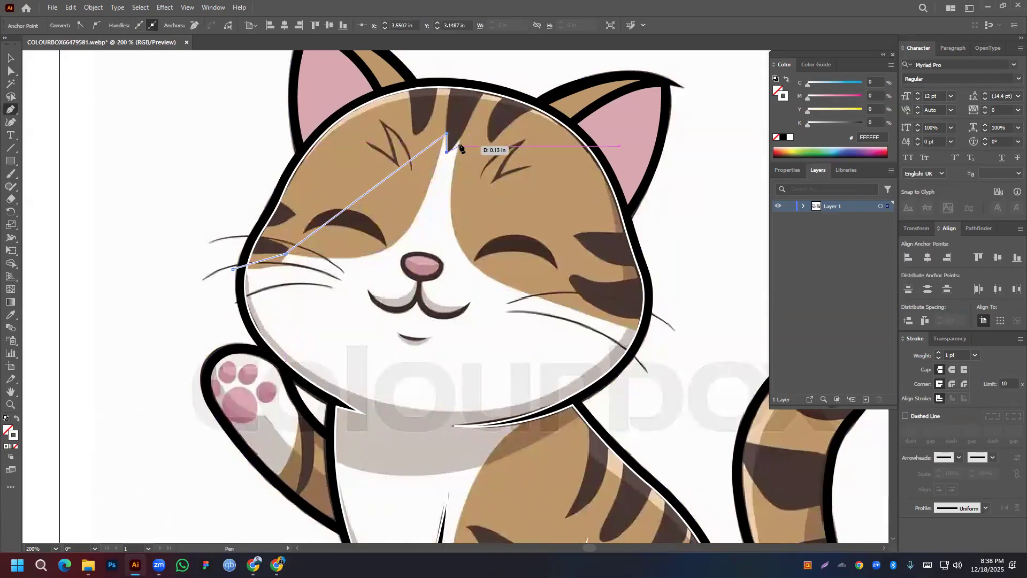
pyautogui.click(459, 140)
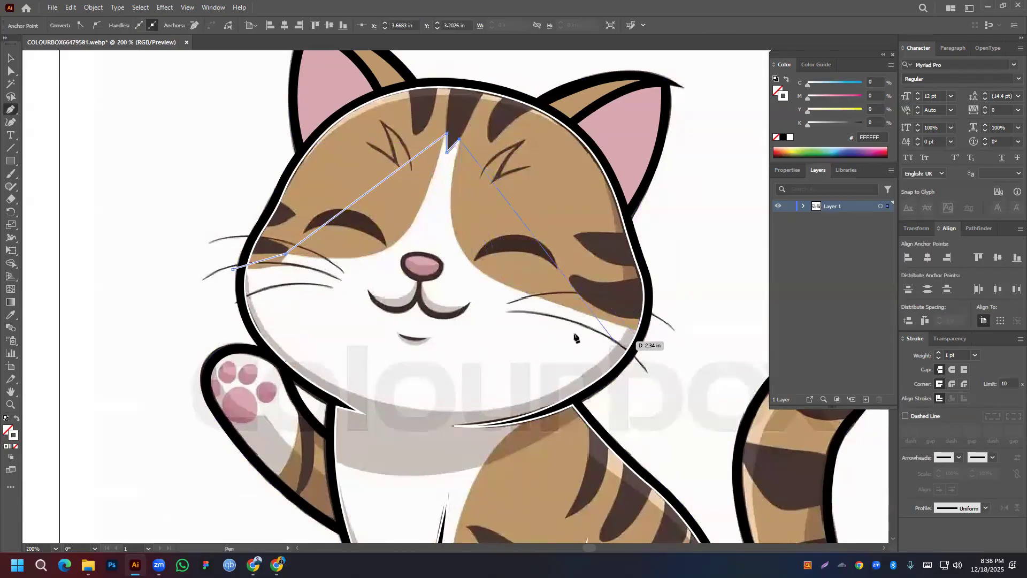
pyautogui.click(636, 330)
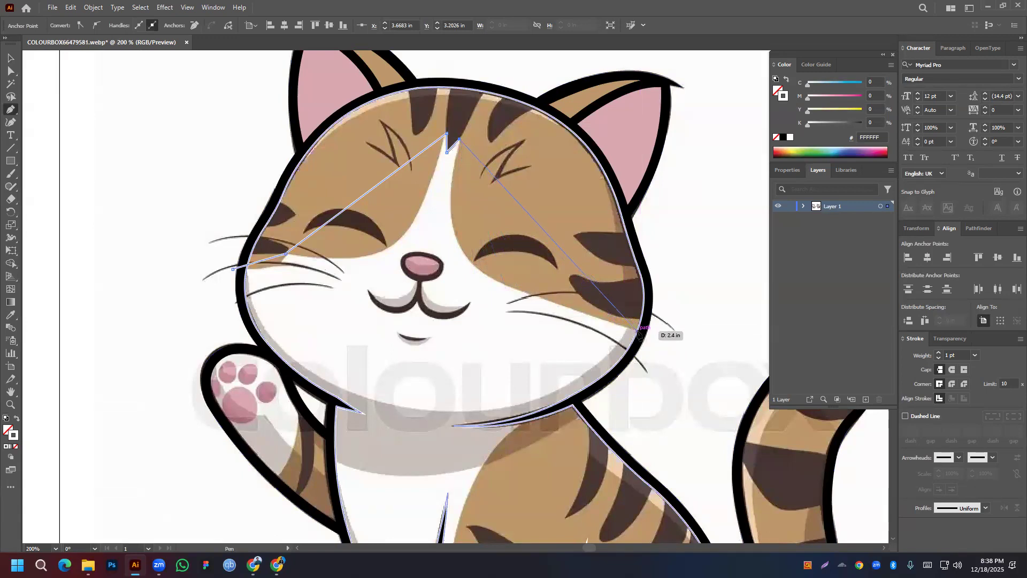
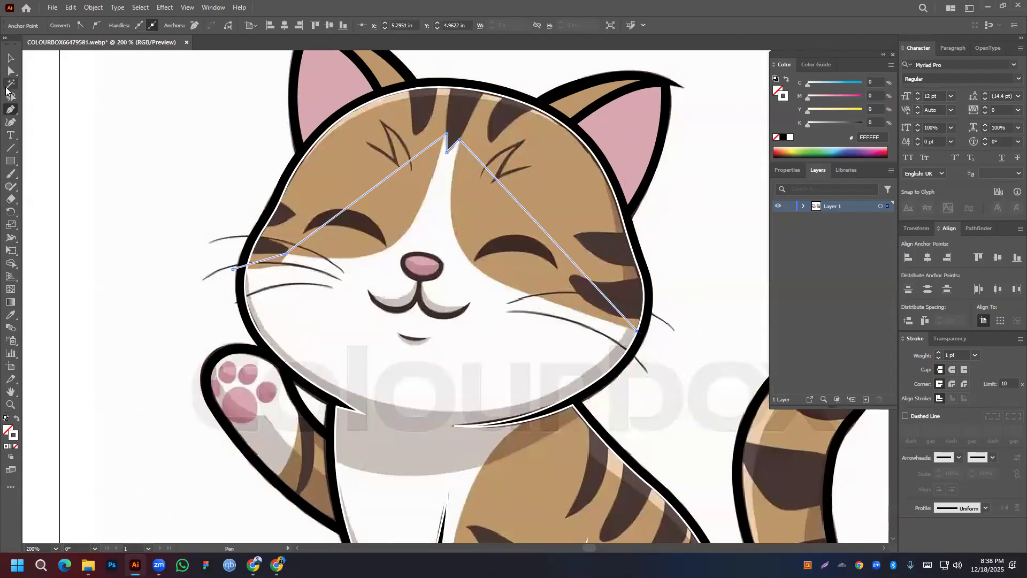
# Bend the path's left half with the Curvature tool to follow the tan patch edge across the cheek and beside the nose
pyautogui.click(10, 122)
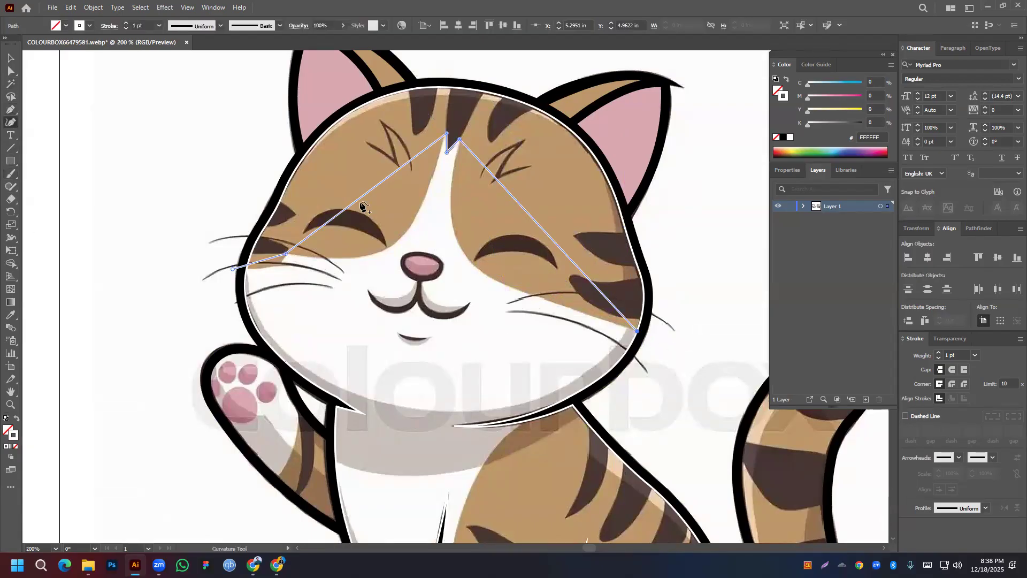
pyautogui.click(260, 264)
pyautogui.moveTo(261, 265); pyautogui.dragTo(269, 266)
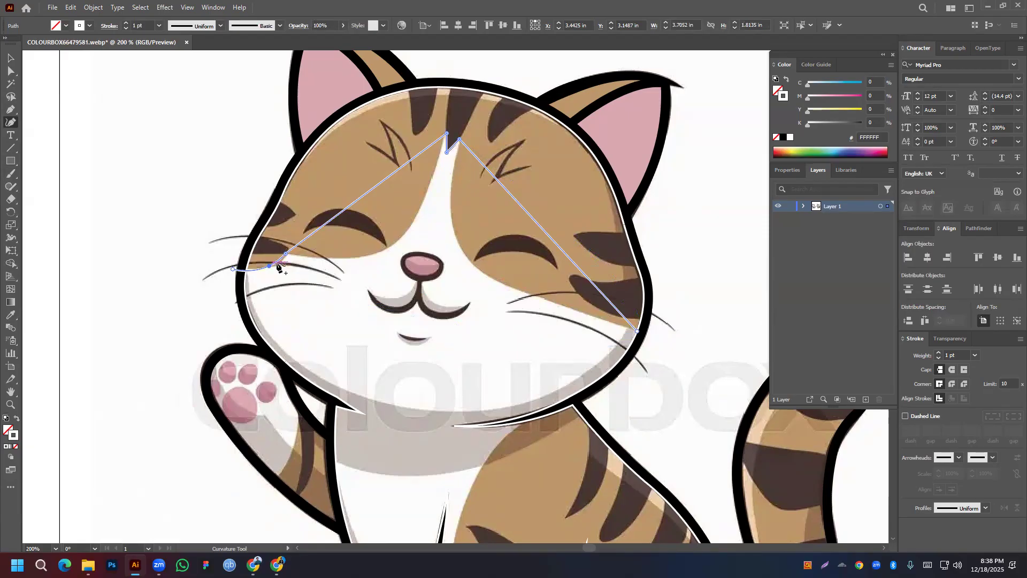
pyautogui.moveTo(334, 217); pyautogui.dragTo(385, 250)
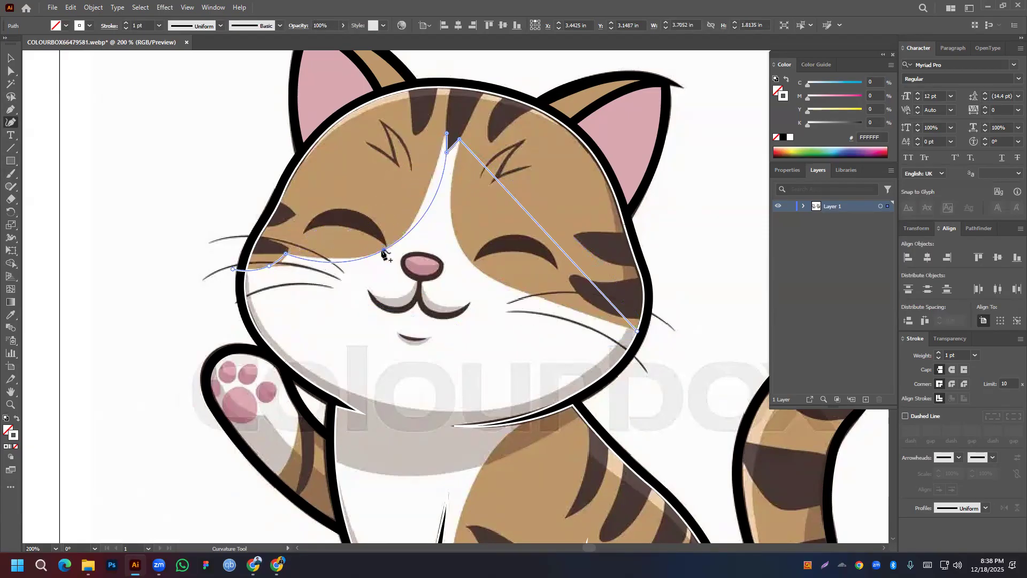
pyautogui.click(329, 259)
# Curve the path's right half along the white blaze and right cheek patch, and add a refining point on the blaze's left edge
pyautogui.moveTo(441, 178); pyautogui.dragTo(450, 216)
pyautogui.click(452, 178)
pyautogui.moveTo(497, 269); pyautogui.dragTo(473, 267)
pyautogui.moveTo(548, 317); pyautogui.dragTo(551, 302)
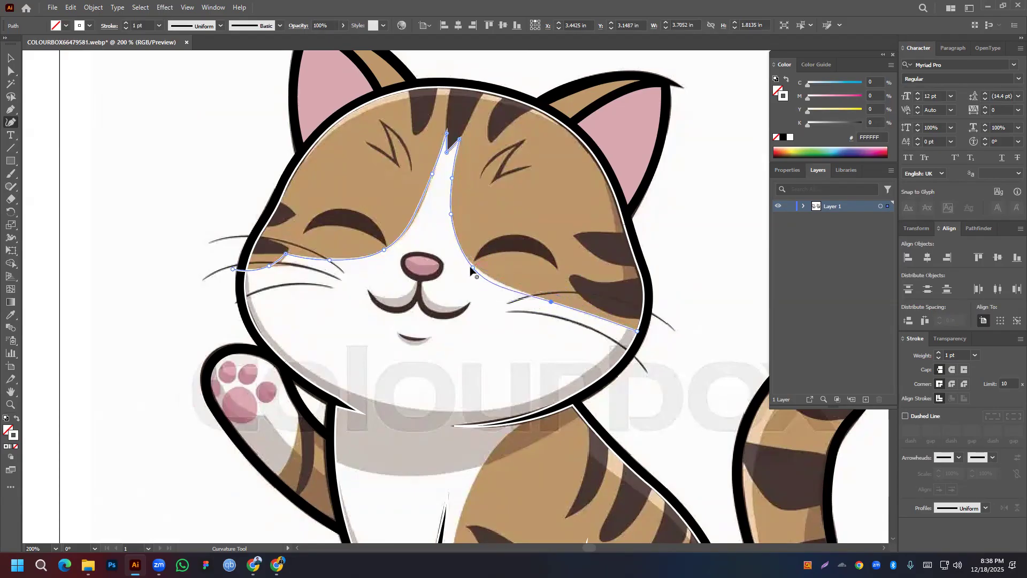
pyautogui.moveTo(473, 268); pyautogui.dragTo(467, 258)
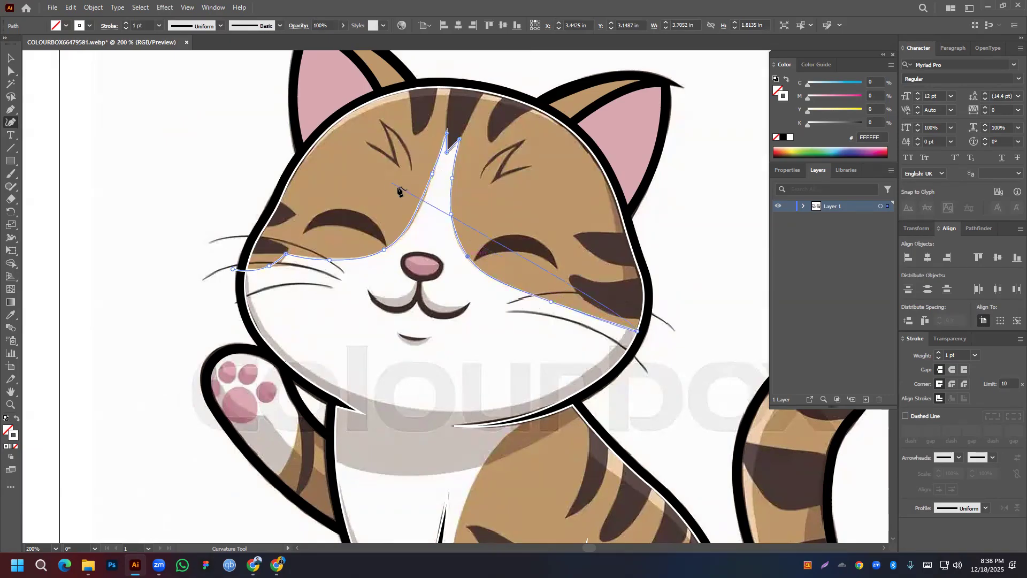
pyautogui.click(419, 206)
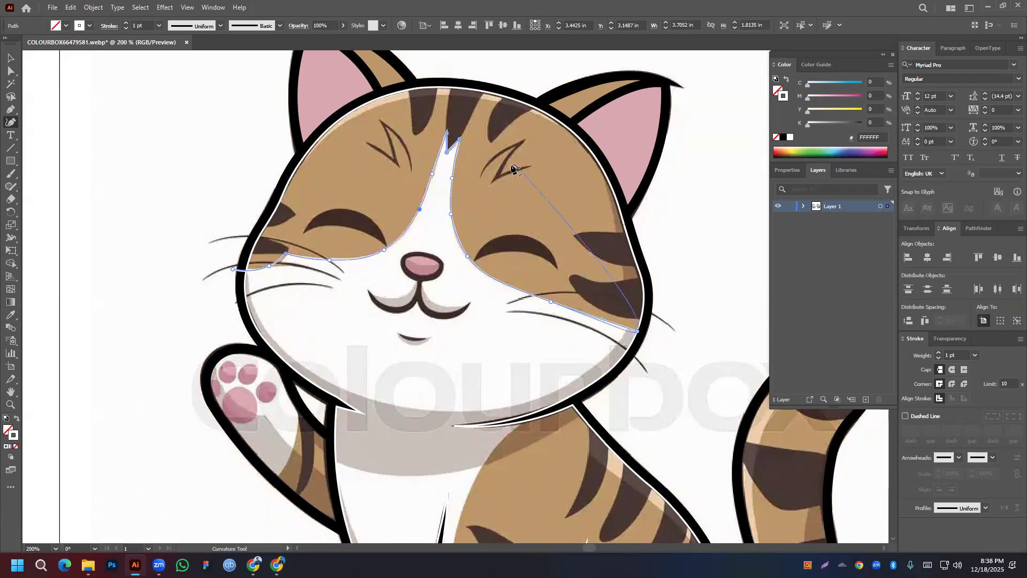
# Check that the patch path's right end meets the head outline, and carve the tan face patch out of the head with Shape Builder
pyautogui.scroll(-2, 533, 175)
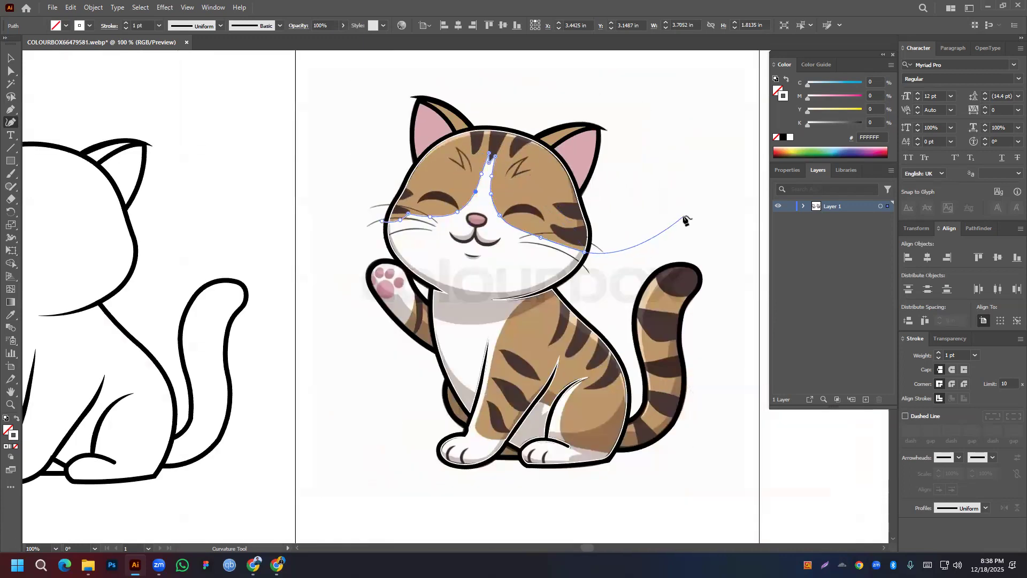
pyautogui.click(11, 57)
pyautogui.scroll(9, 630, 245)
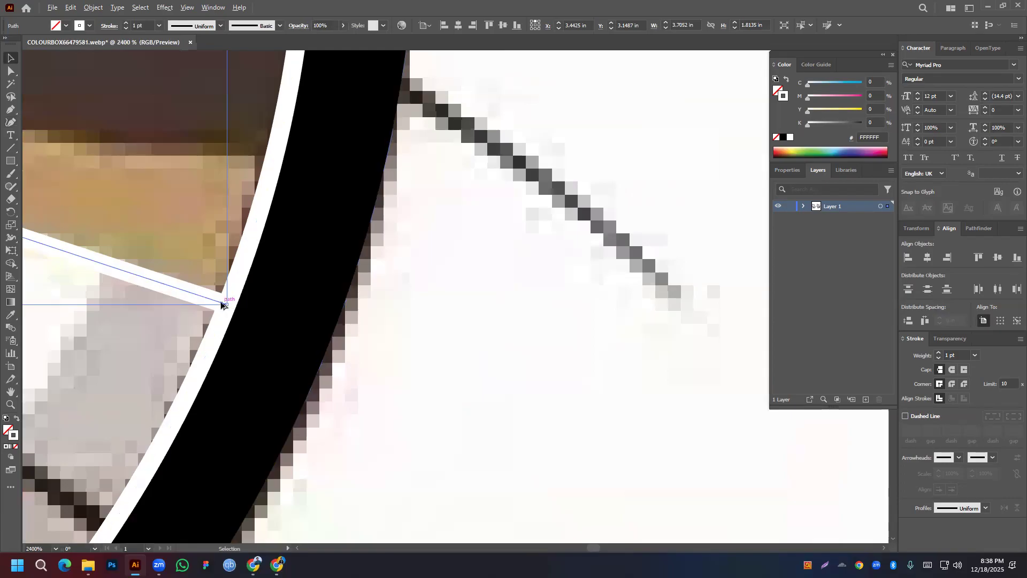
pyautogui.scroll(4, 224, 303)
pyautogui.moveTo(266, 359); pyautogui.dragTo(346, 101)
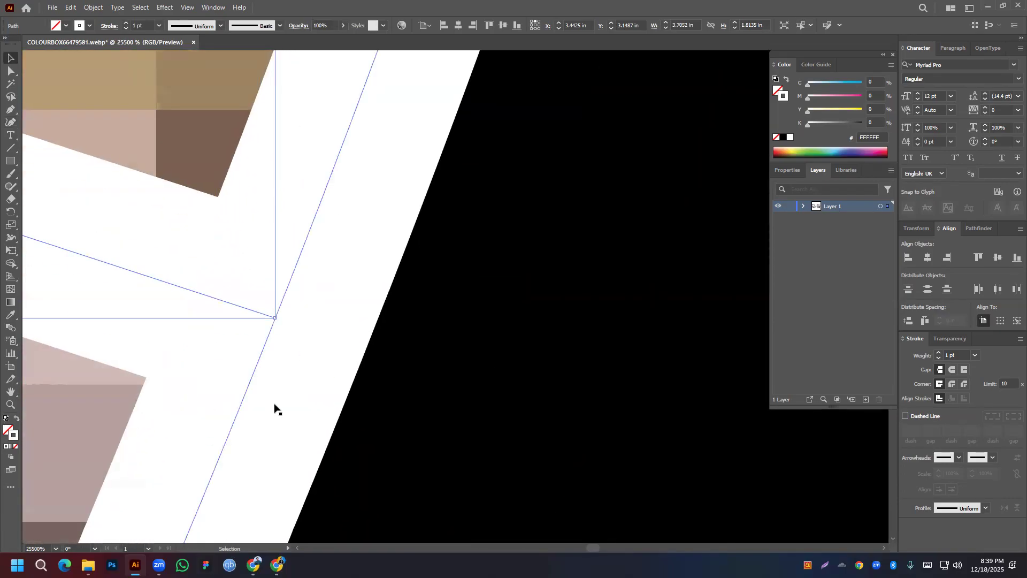
pyautogui.keyDown('shift'); pyautogui.click(263, 369); pyautogui.keyUp('shift')
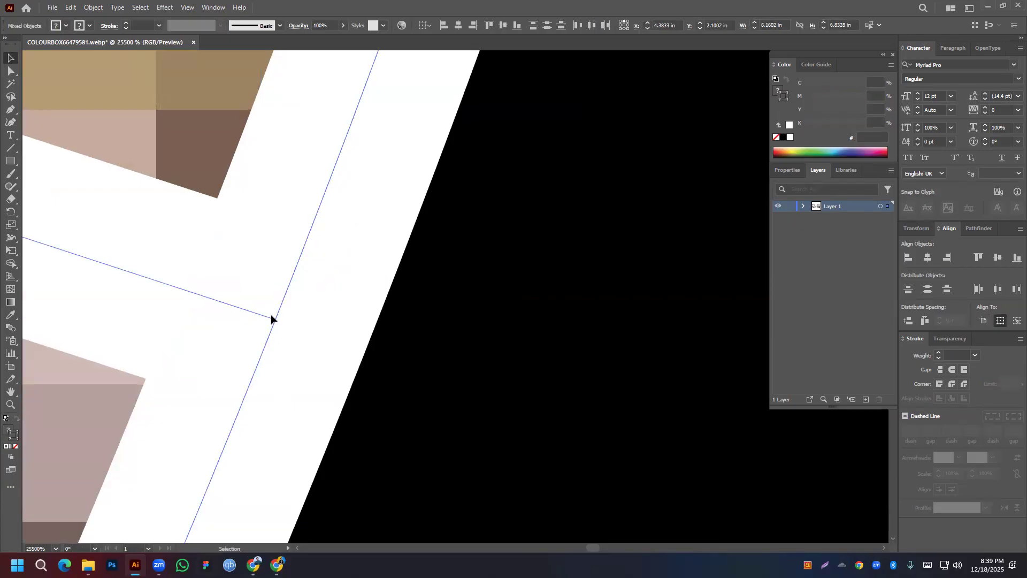
pyautogui.scroll(-11, 272, 317)
pyautogui.moveTo(265, 277); pyautogui.dragTo(539, 290)
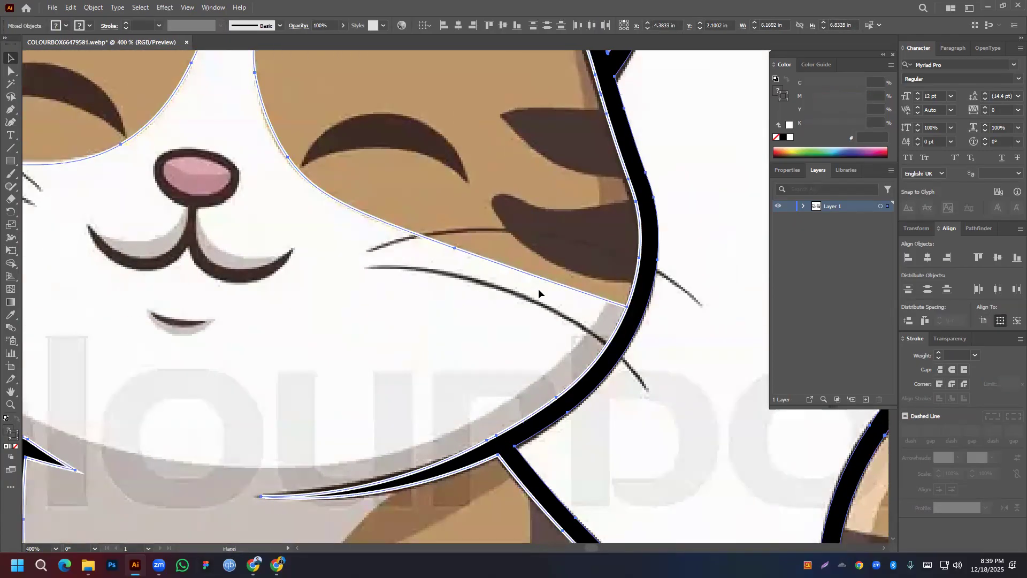
pyautogui.scroll(-4, 535, 290)
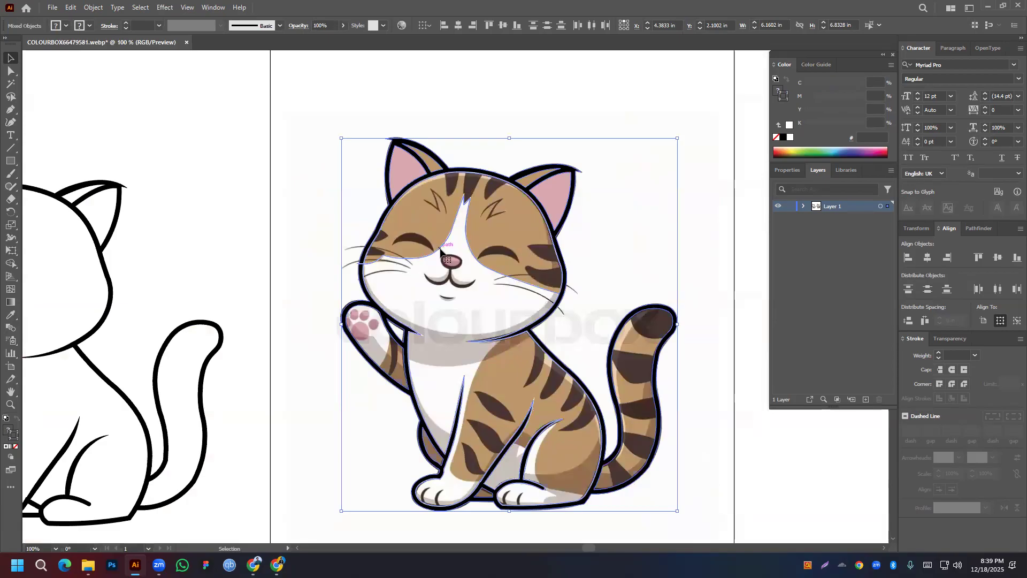
pyautogui.hotkey('shift', 'm')
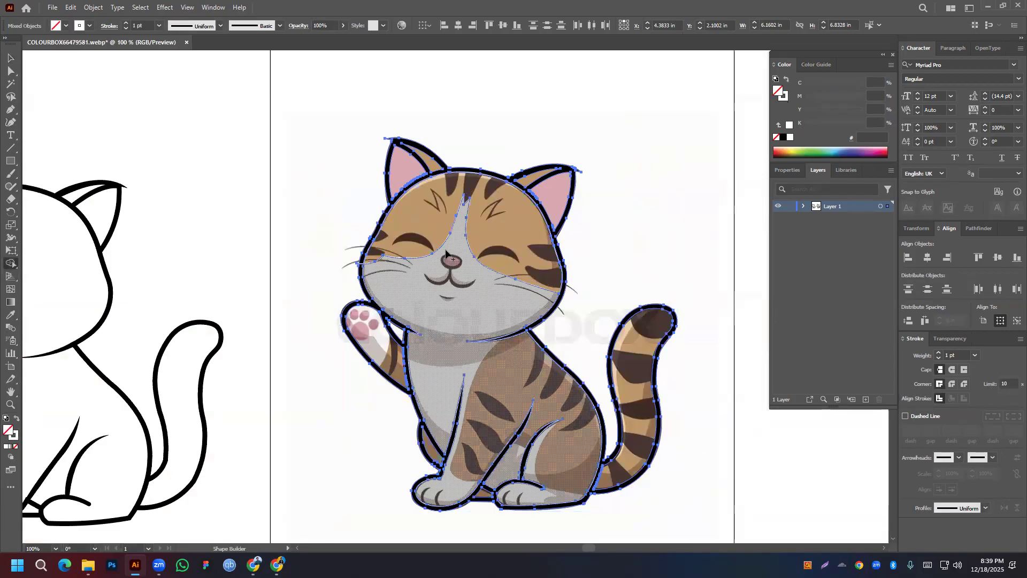
pyautogui.click(433, 215)
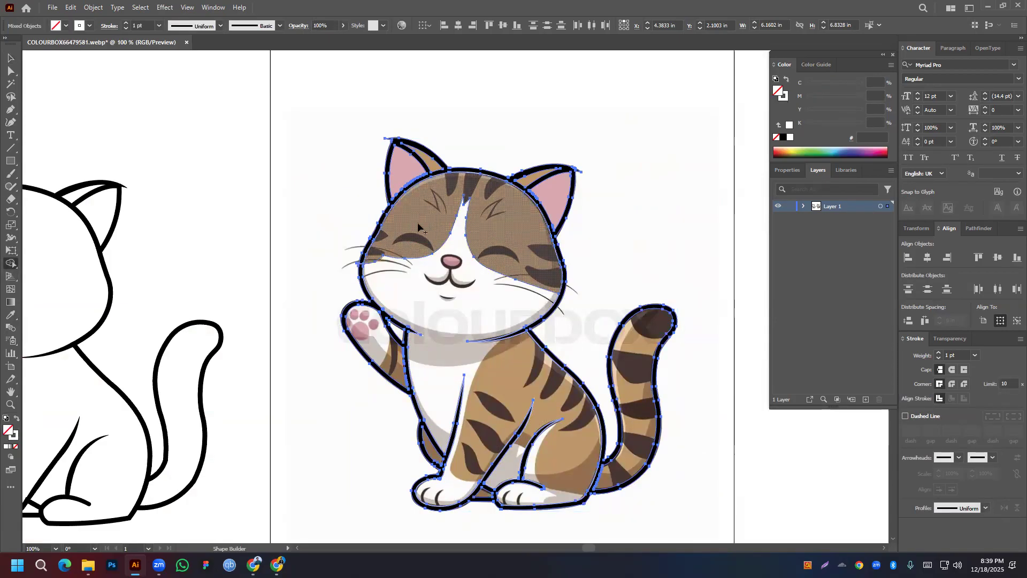
# Delete the leftover piece of the patch path that sticks out past the left cheek
pyautogui.click(10, 59)
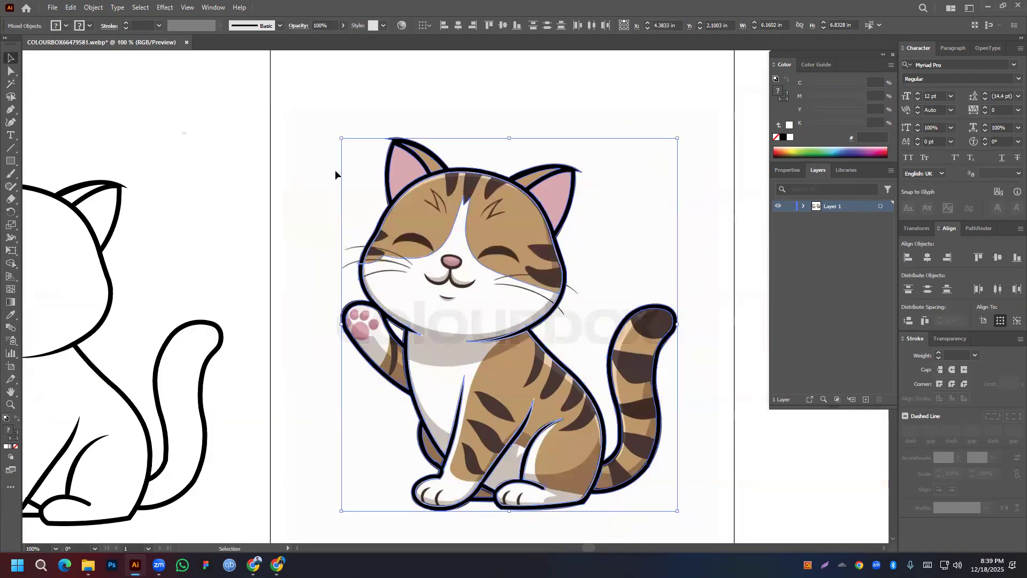
pyautogui.click(335, 172)
pyautogui.click(498, 182)
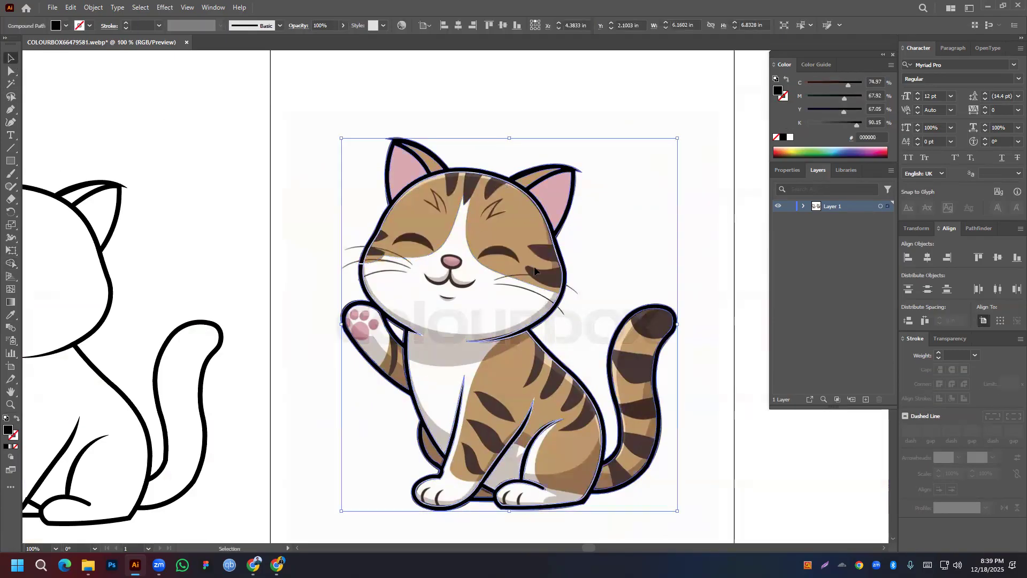
pyautogui.scroll(3, 535, 272)
pyautogui.moveTo(52, 223); pyautogui.dragTo(211, 245)
pyautogui.press('Delete')
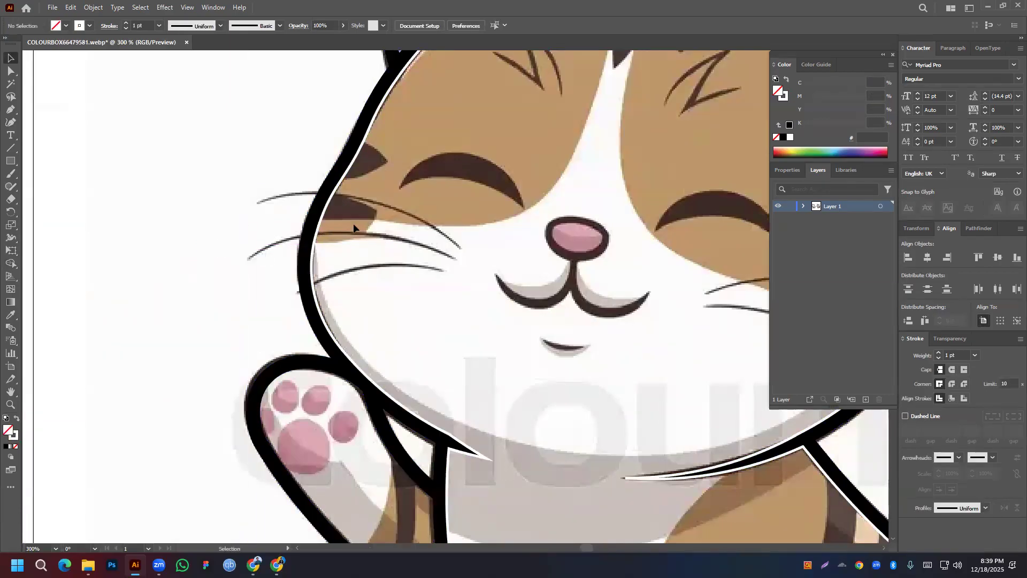
# Try filling the face patch with the tan sampled from the forehead, remove the fill again, and deselect it
pyautogui.scroll(-3, 353, 223)
pyautogui.moveTo(408, 213); pyautogui.dragTo(464, 117)
pyautogui.hotkey('ctrl', 'z')
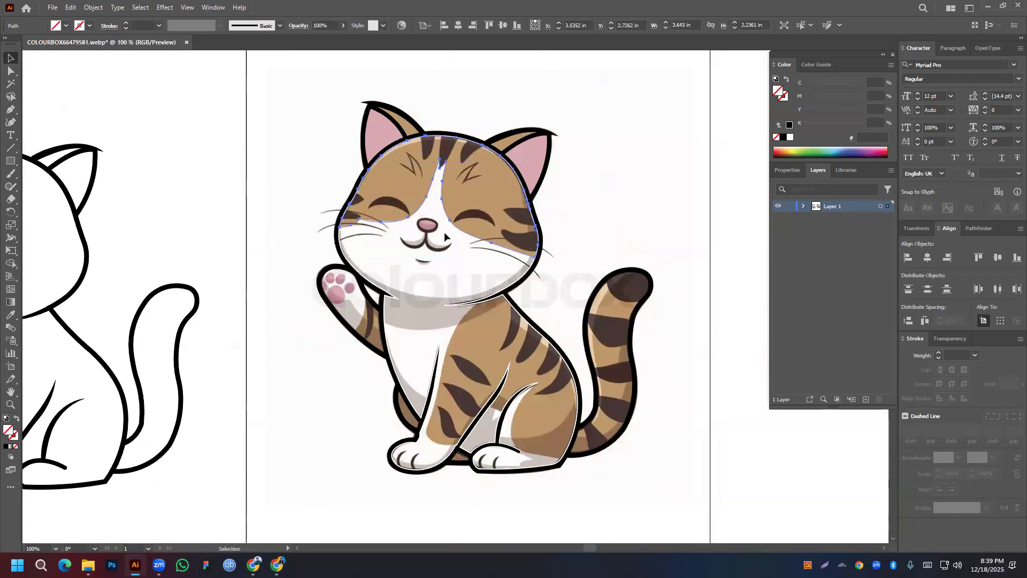
pyautogui.press('i')
pyautogui.click(405, 187)
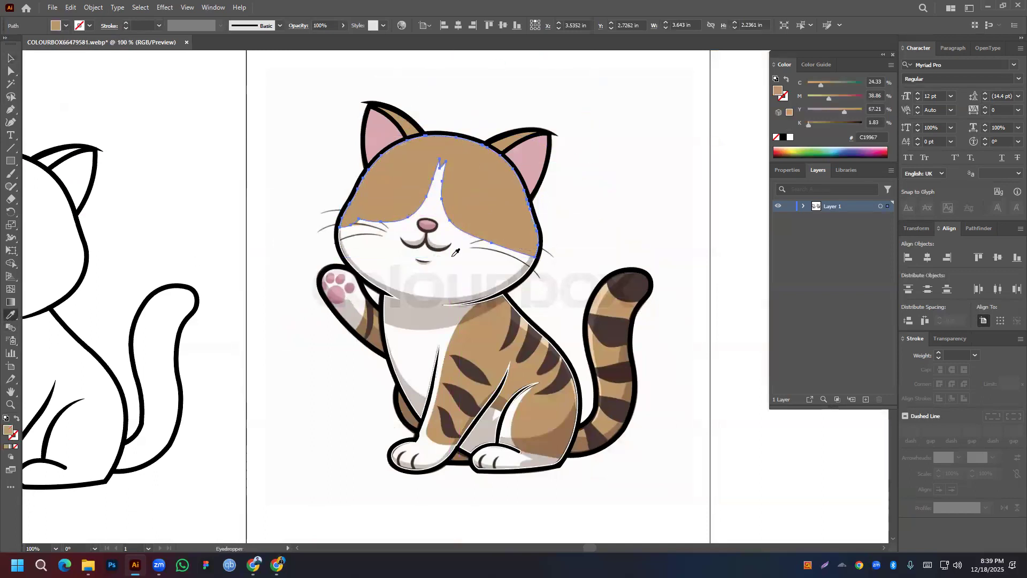
pyautogui.press('/')
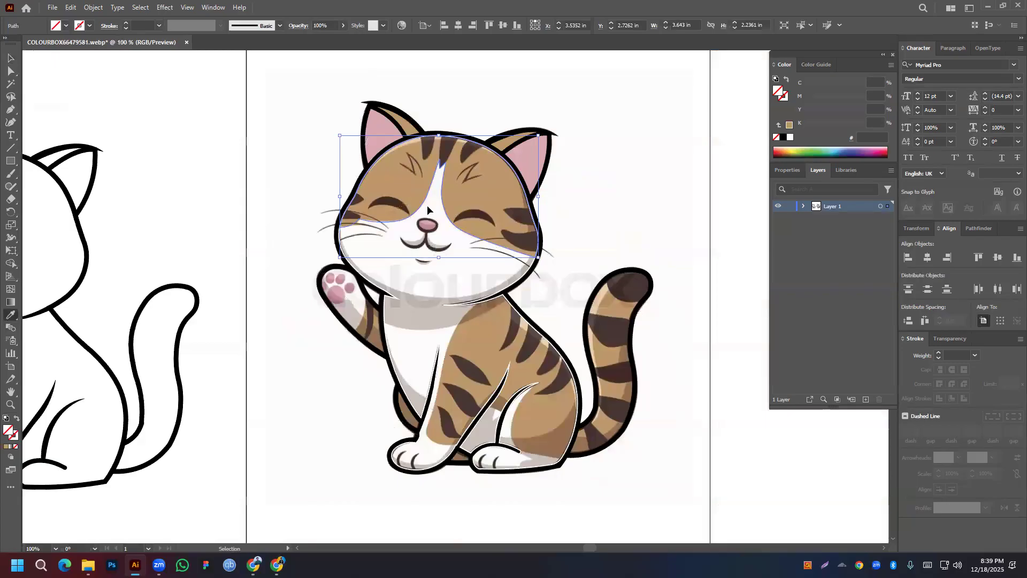
pyautogui.click(10, 57)
pyautogui.click(75, 85)
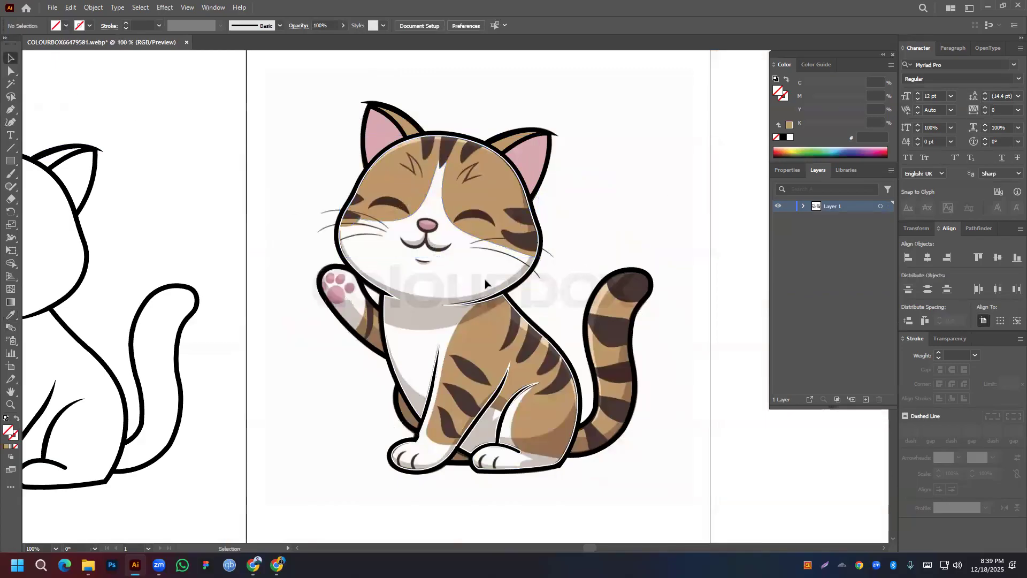
# Give the face patch no fill and a 1 pt stroke in the tan sampled from the reference (C19967), and deselect it
pyautogui.moveTo(511, 284); pyautogui.dragTo(388, 271)
pyautogui.hotkey('ctrl', 'z')
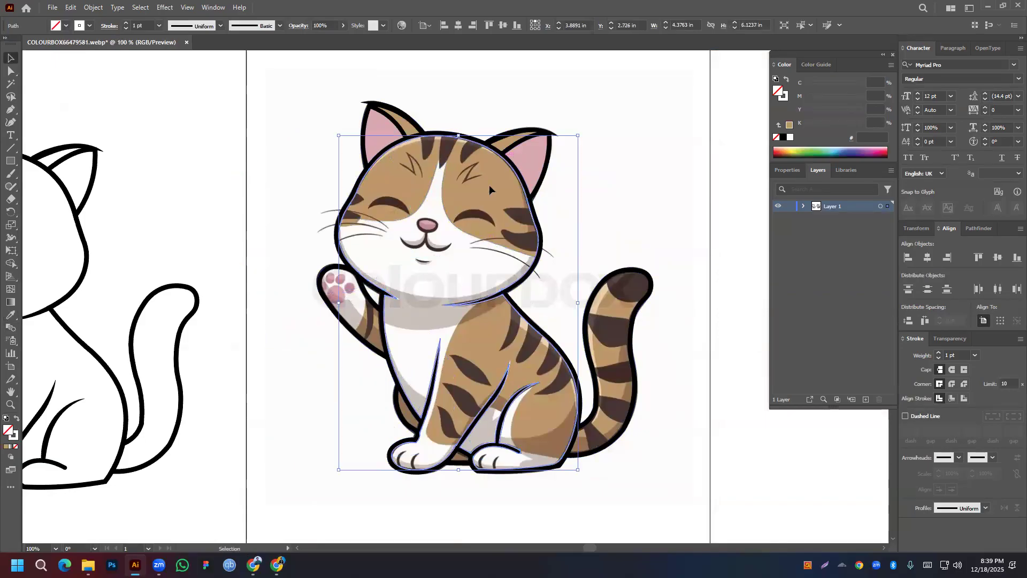
pyautogui.click(451, 223)
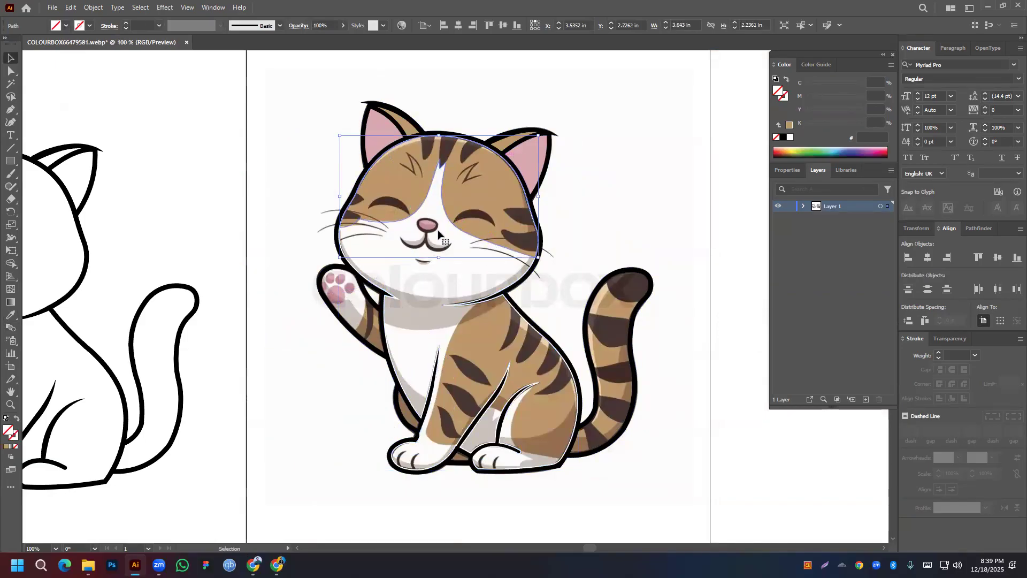
pyautogui.click(10, 315)
pyautogui.click(471, 197)
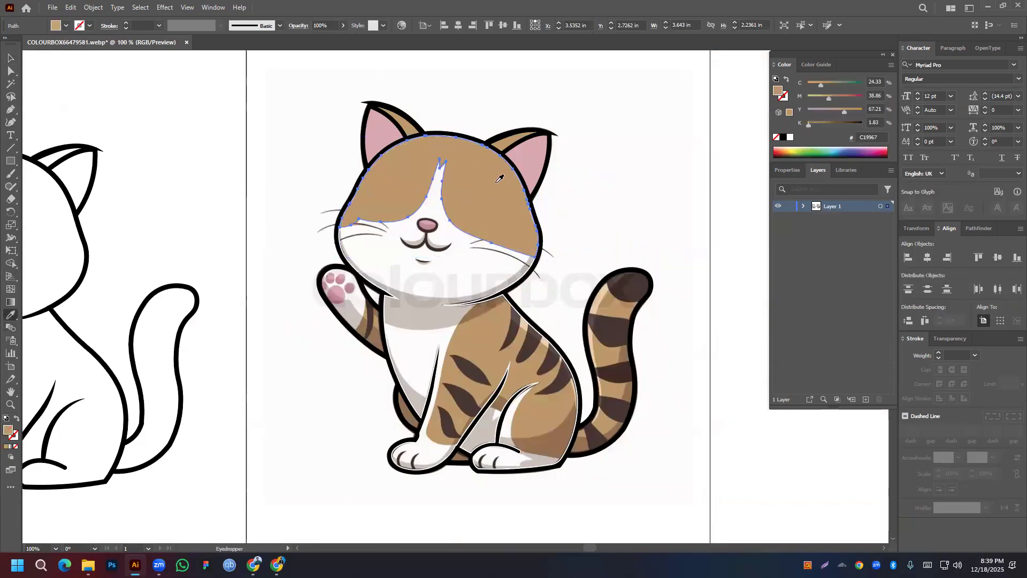
pyautogui.click(16, 418)
pyautogui.click(11, 58)
pyautogui.click(419, 181)
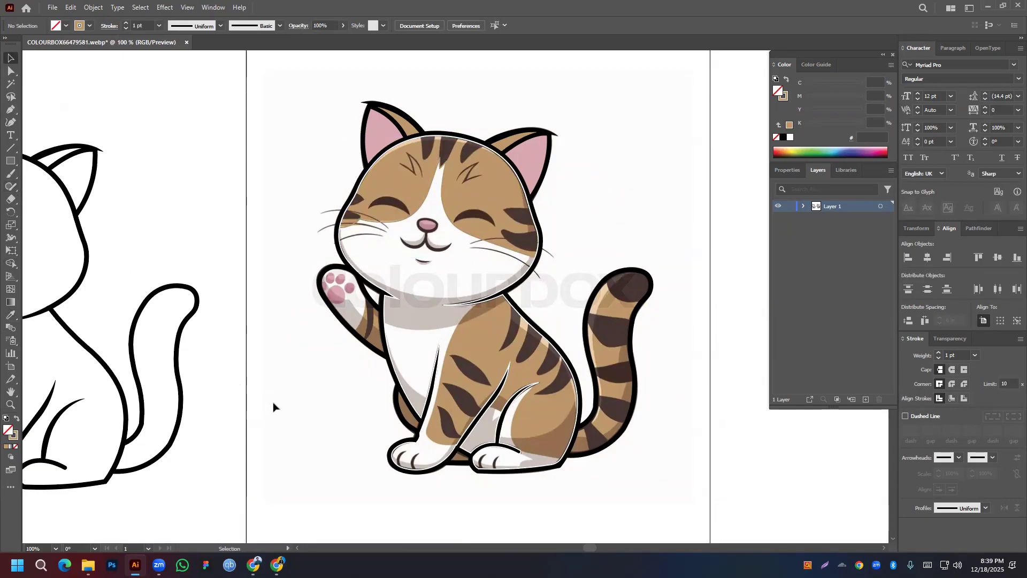
# Trace the outer edge of the nose as a closed Pen path, and add an anchor point on its upper right edge
pyautogui.click(10, 109)
pyautogui.scroll(2, 378, 211)
pyautogui.scroll(1, 413, 207)
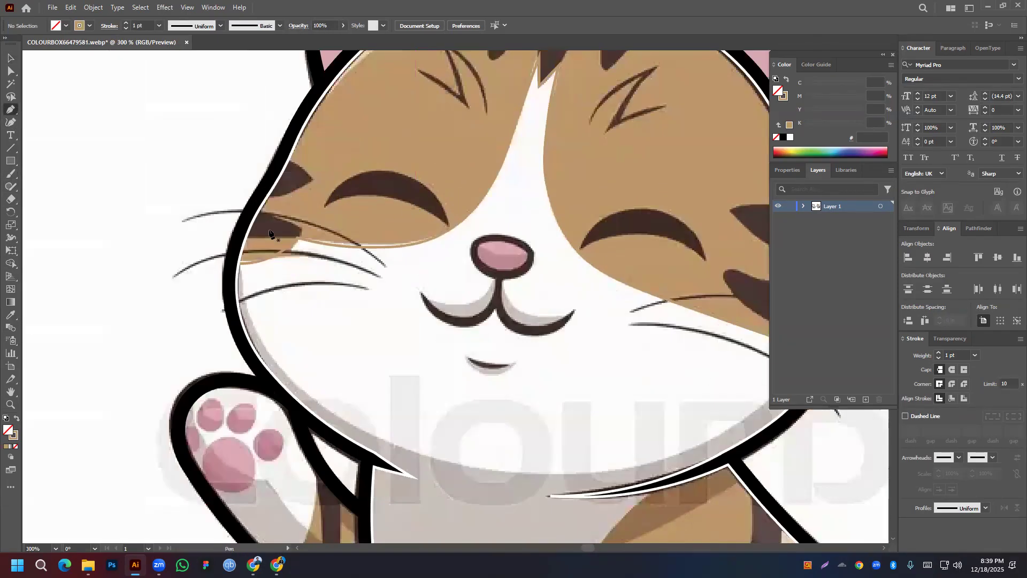
pyautogui.click(504, 239)
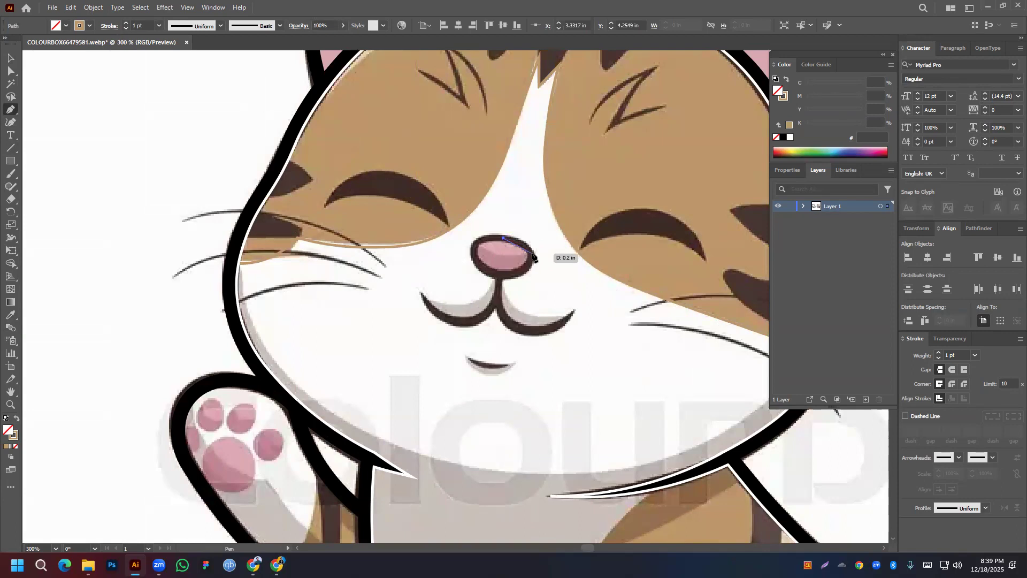
pyautogui.moveTo(532, 257)
pyautogui.mouseDown()
pyautogui.moveTo(536, 268)
pyautogui.moveTo(469, 275)
pyautogui.moveTo(475, 216)
pyautogui.mouseUp()
pyautogui.click(501, 276)
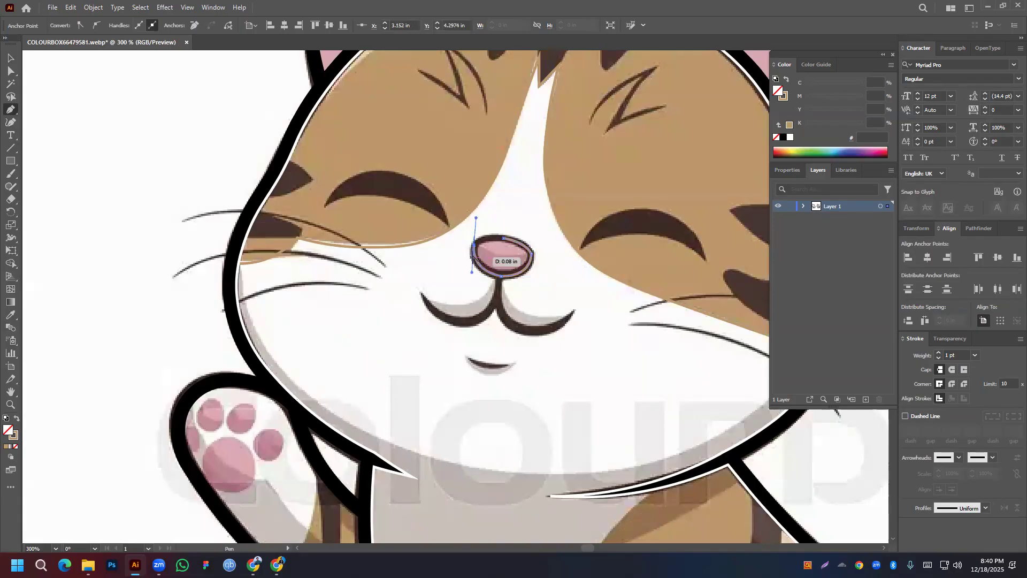
pyautogui.click(474, 245)
pyautogui.click(524, 244)
pyautogui.moveTo(524, 241); pyautogui.dragTo(525, 241)
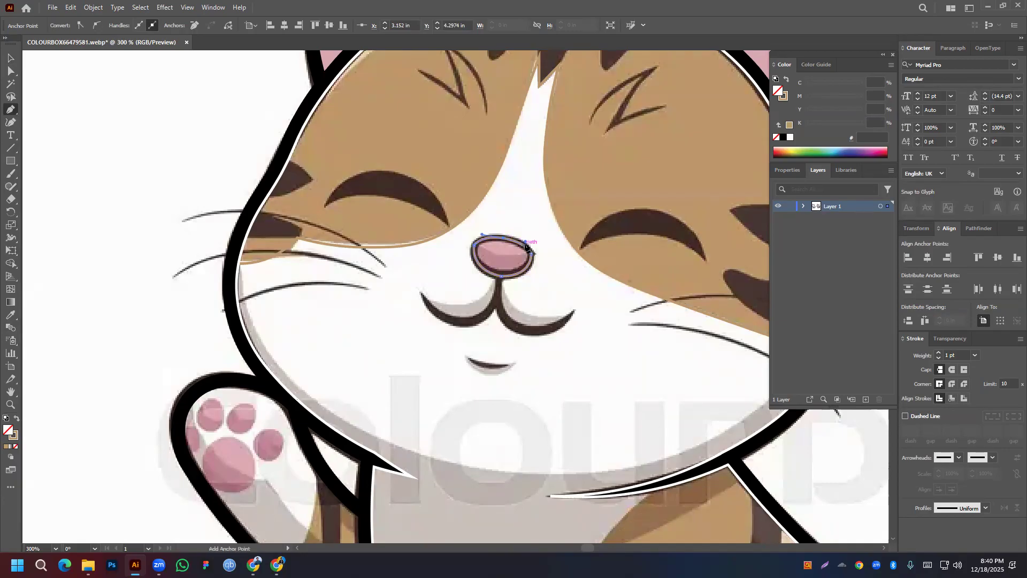
# Round the nose path's corners to a radius of about 0.07 in, and shift its top edge to match the reference
pyautogui.click(13, 73)
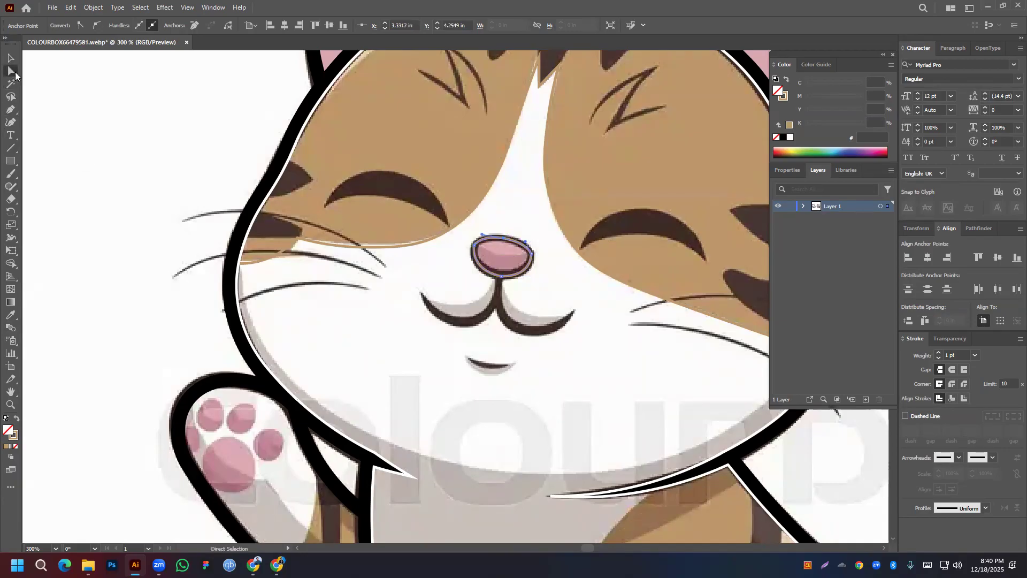
pyautogui.click(481, 250)
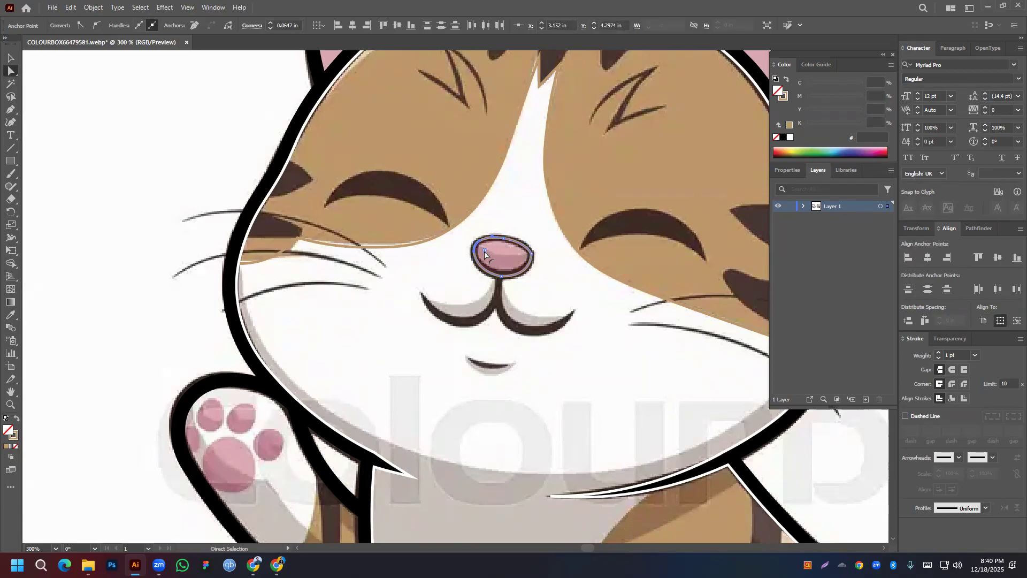
pyautogui.click(521, 259)
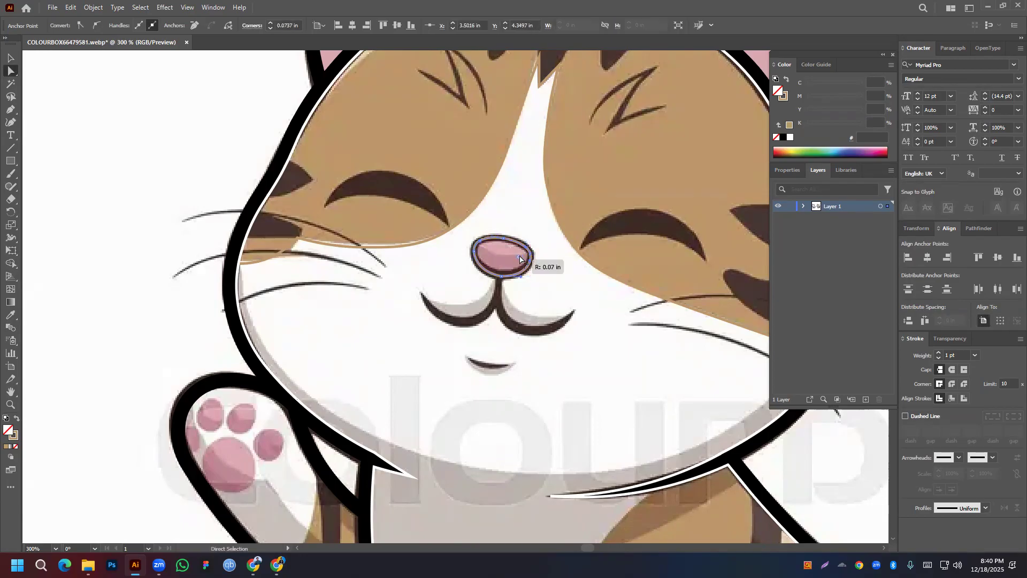
pyautogui.moveTo(519, 259); pyautogui.dragTo(506, 238)
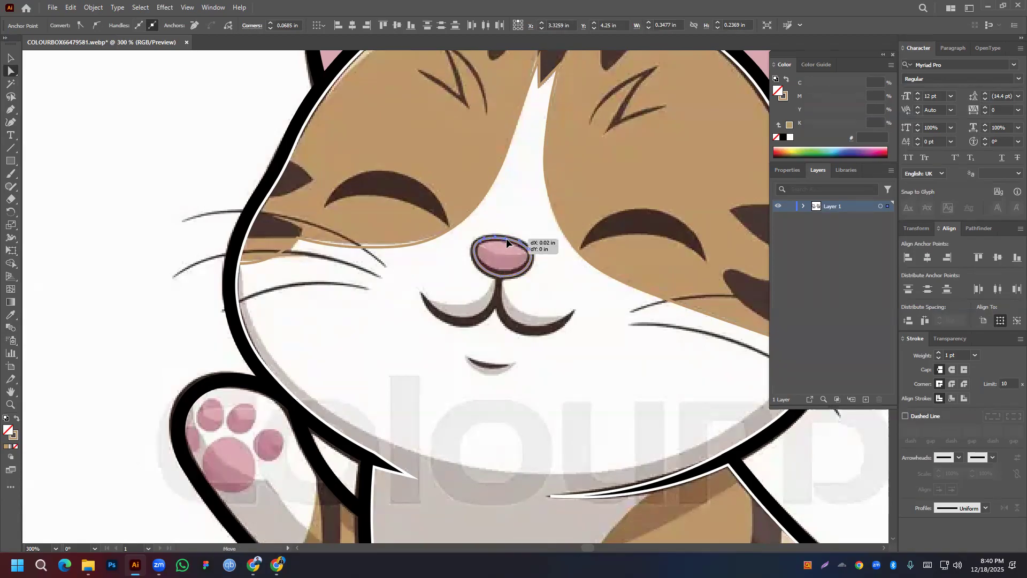
# Colour the nose shape with the dark brown sampled from the mouth line (392925)
pyautogui.press('v')
pyautogui.click(554, 274)
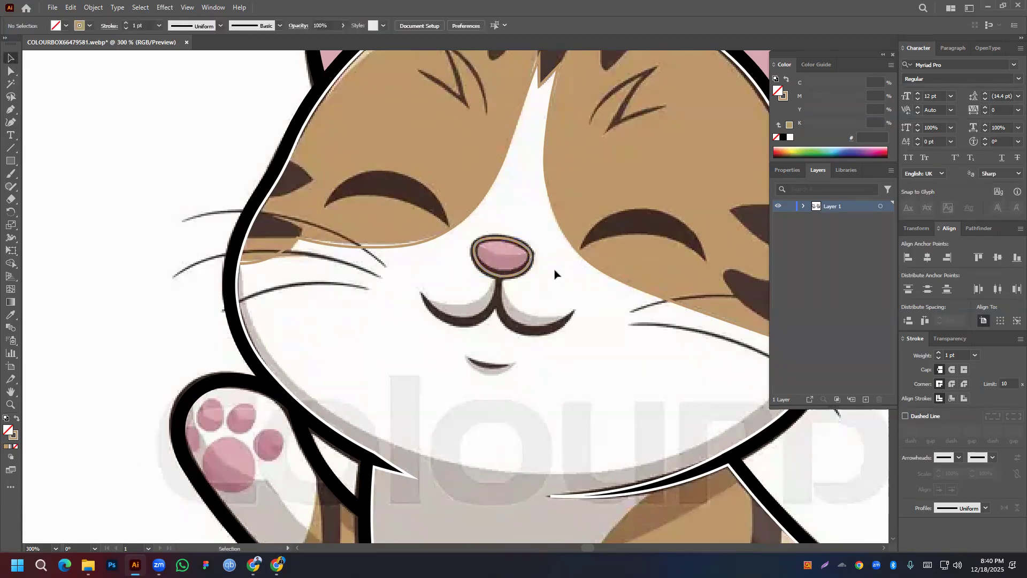
pyautogui.click(519, 275)
pyautogui.click(11, 315)
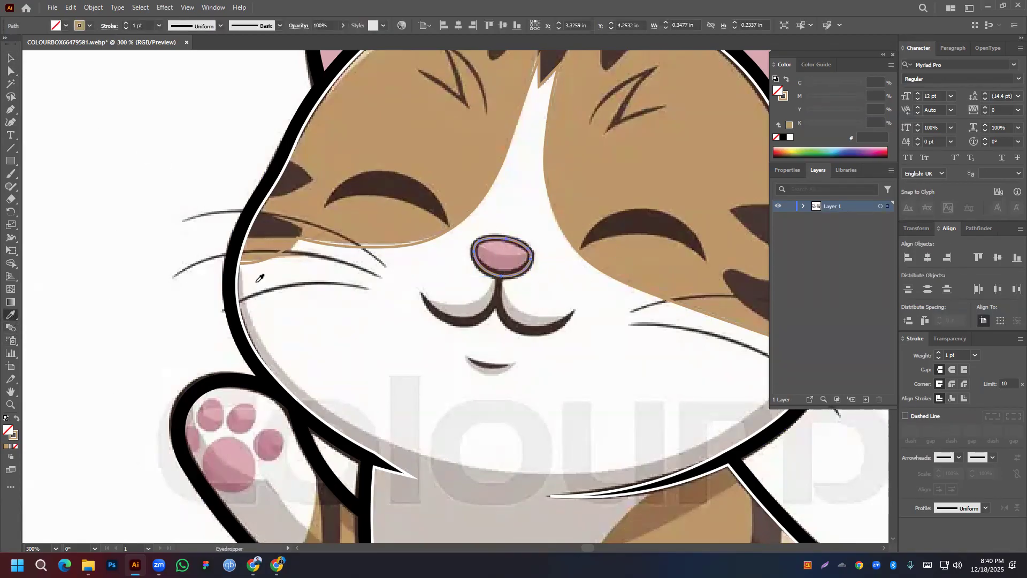
pyautogui.click(544, 331)
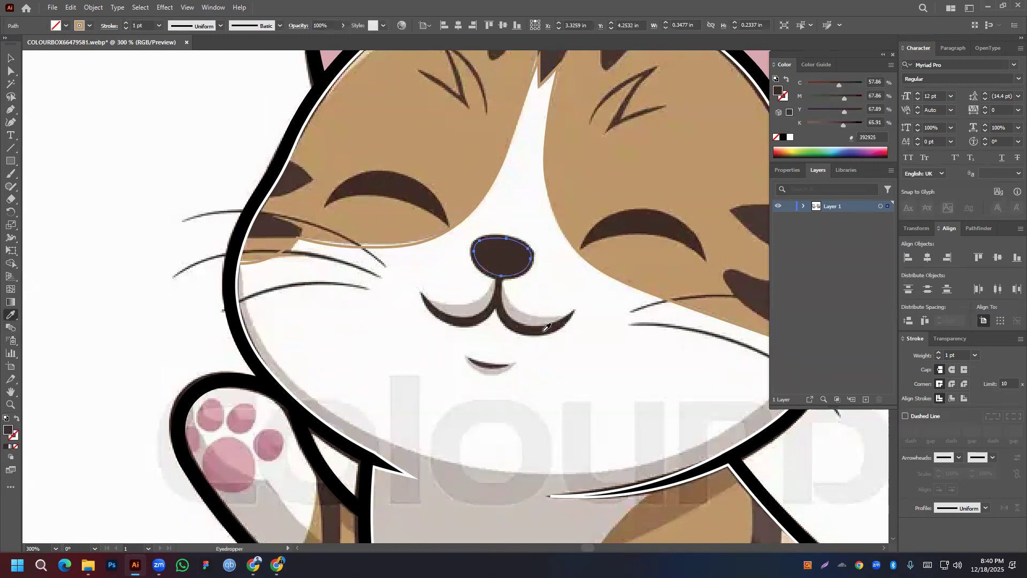
# Try the sampled pink (E0AAB3) on the nose shape as fill and stroke, and recolour it with the mouth line's dark brown (302219)
pyautogui.click(227, 454)
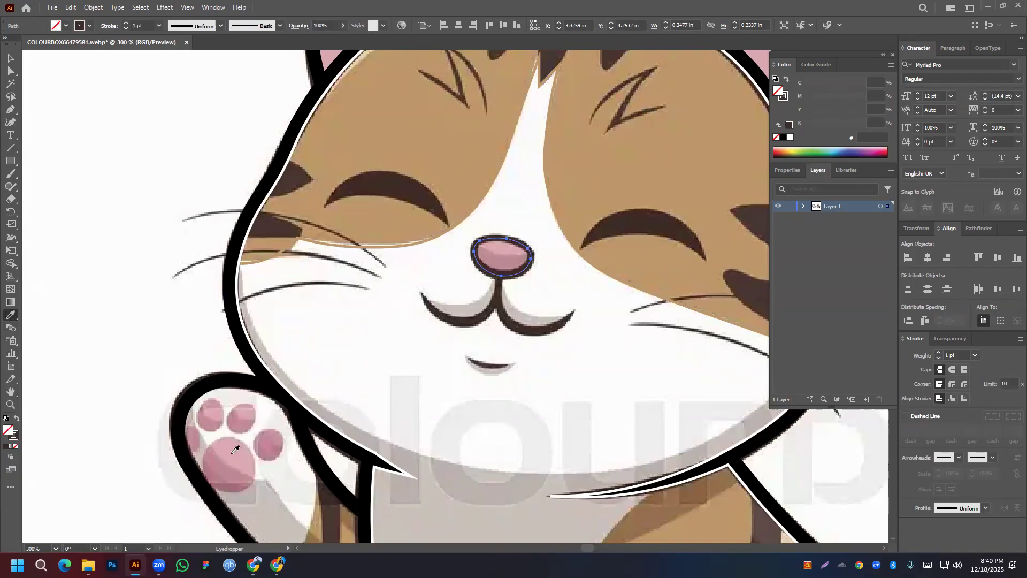
pyautogui.click(500, 245)
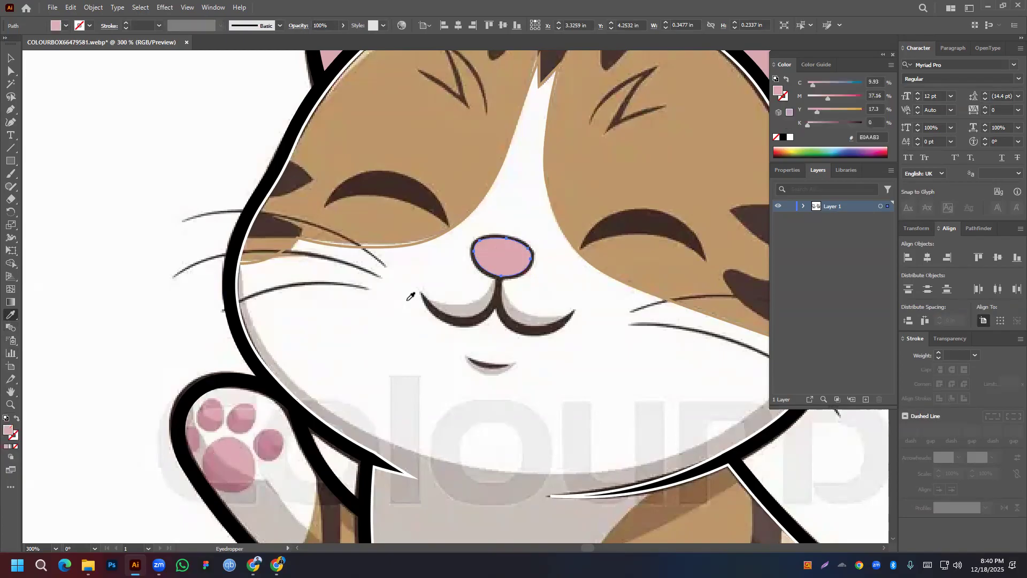
pyautogui.click(16, 437)
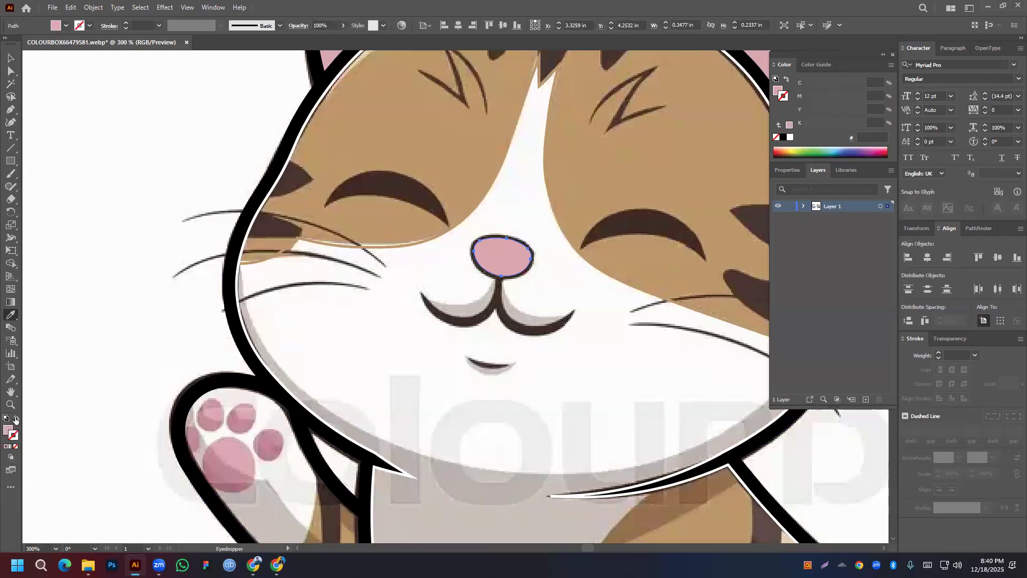
pyautogui.click(16, 419)
pyautogui.click(8, 429)
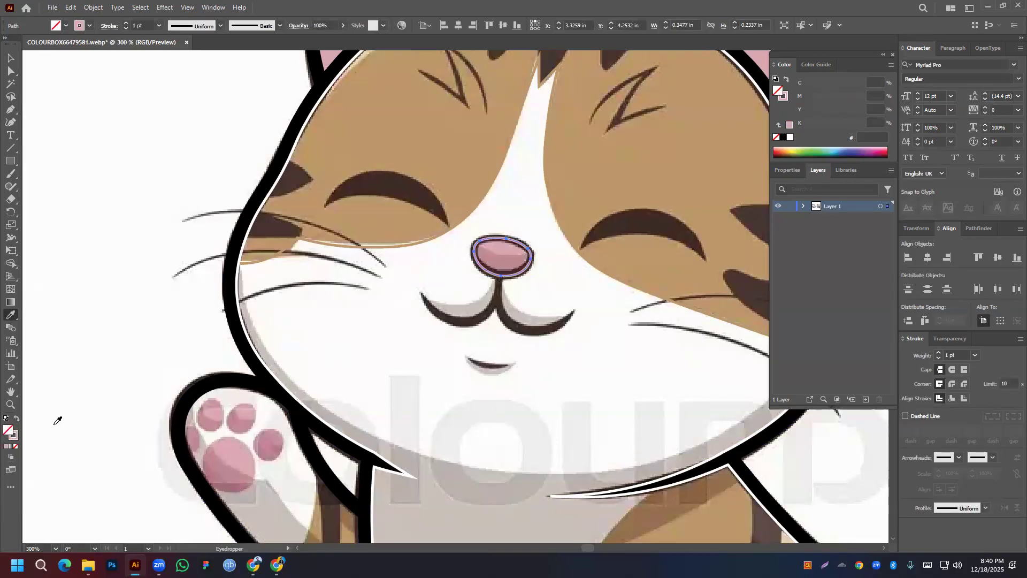
pyautogui.click(502, 301)
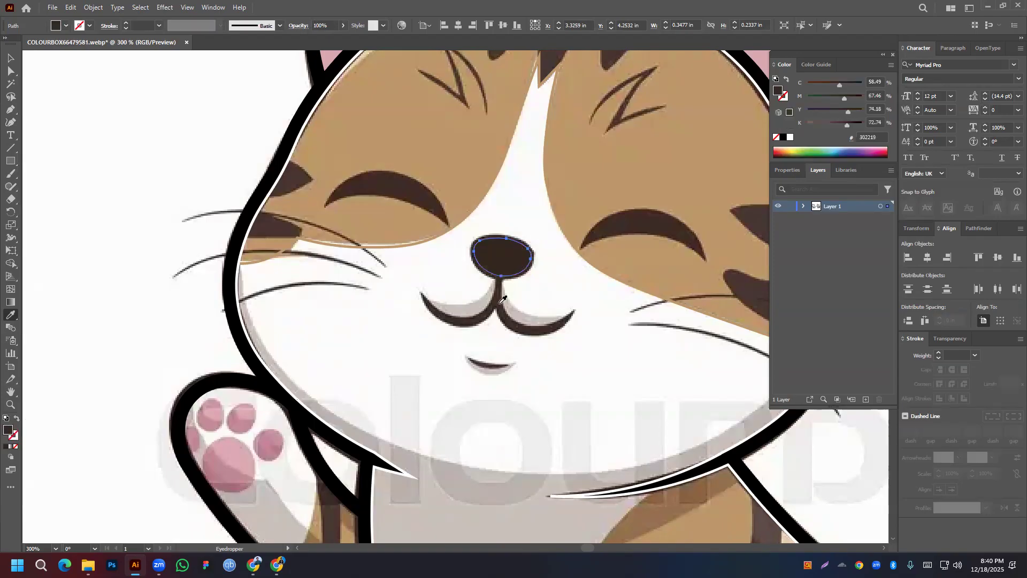
# Give the nose shape a 1 pt dark brown (302219) outline and a pink fill sampled from the reference nose
pyautogui.click(15, 436)
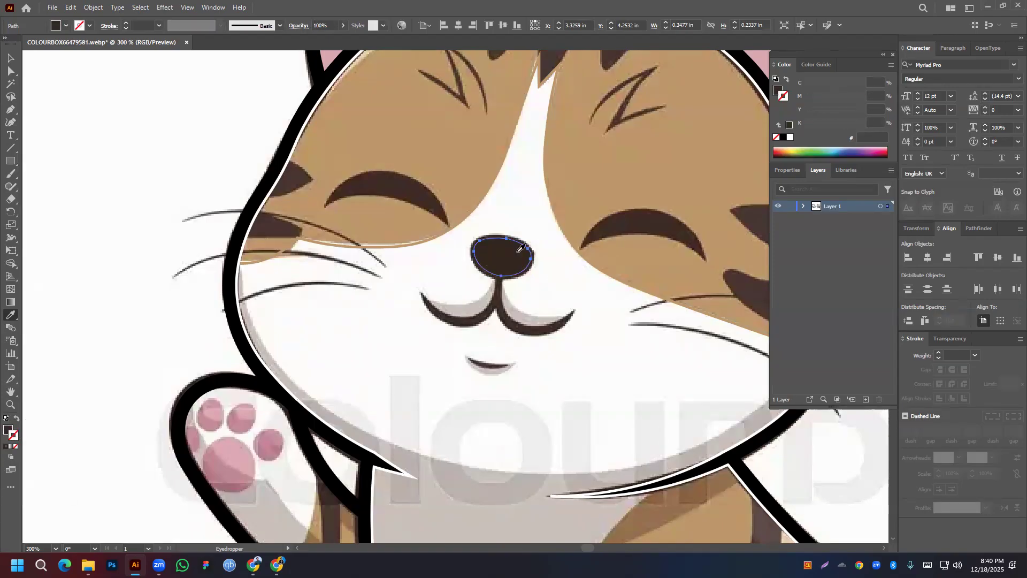
pyautogui.click(16, 421)
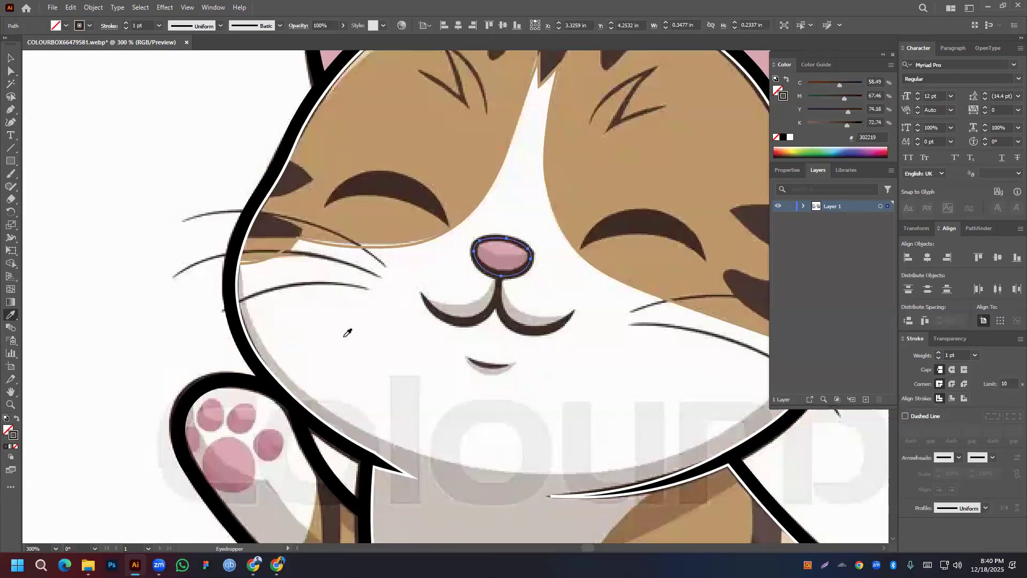
pyautogui.click(507, 251)
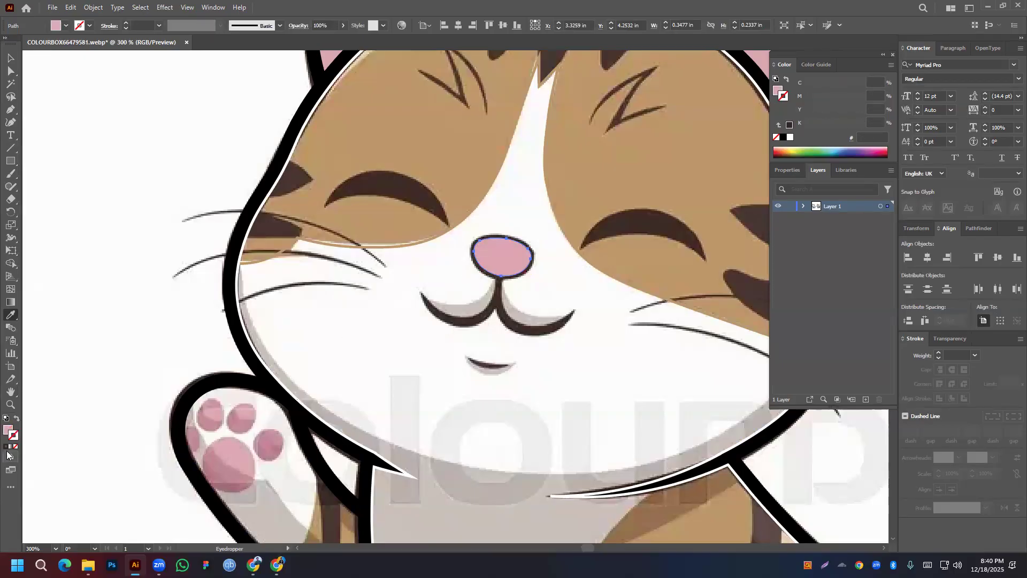
pyautogui.click(11, 58)
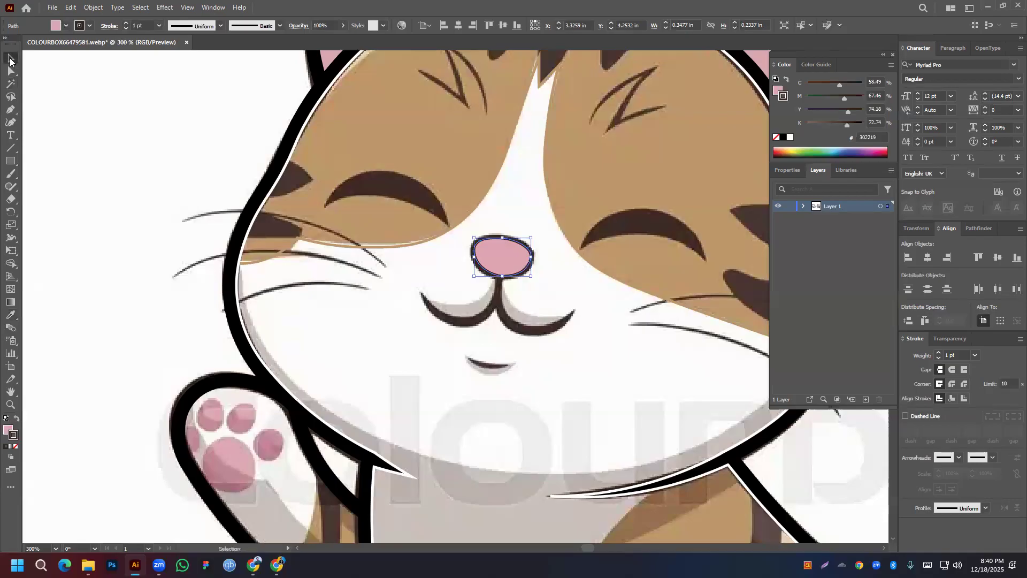
pyautogui.click(515, 300)
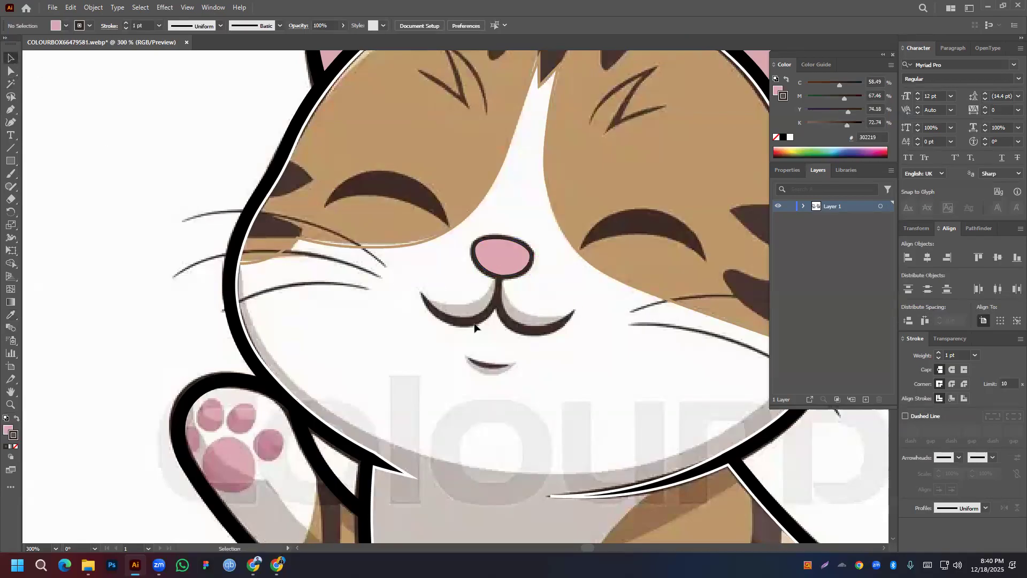
# Draw a Pen path from the nose's lower edge to the right mouth tip and bend it along the reference mouth line
pyautogui.scroll(-2, 544, 315)
pyautogui.scroll(3, 516, 319)
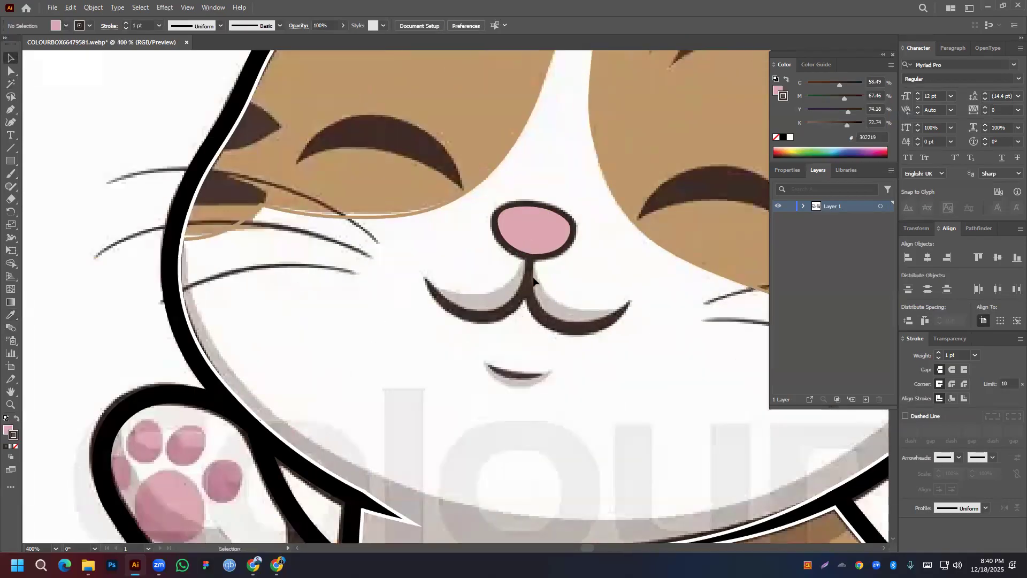
pyautogui.click(10, 110)
pyautogui.click(532, 256)
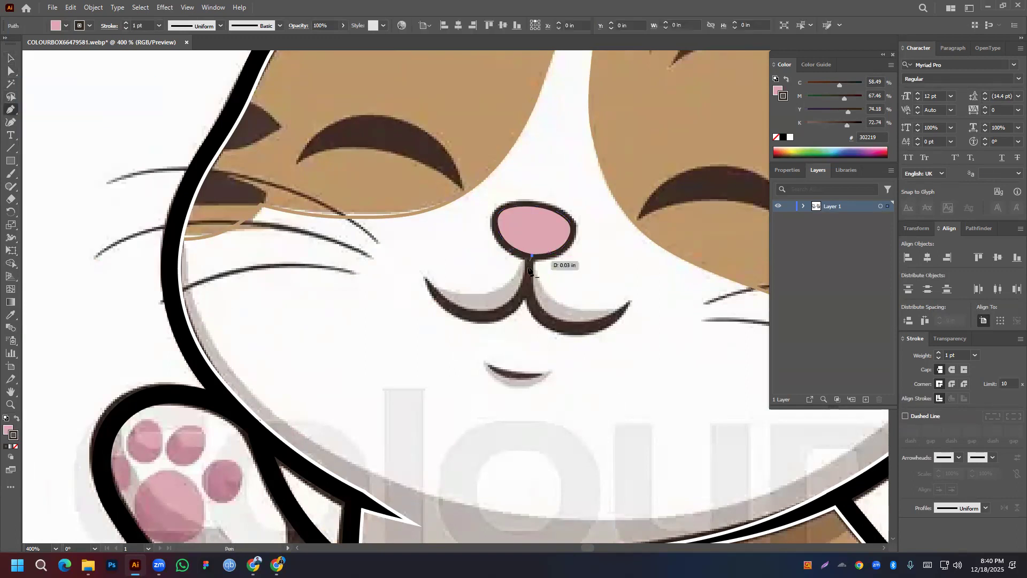
pyautogui.click(629, 302)
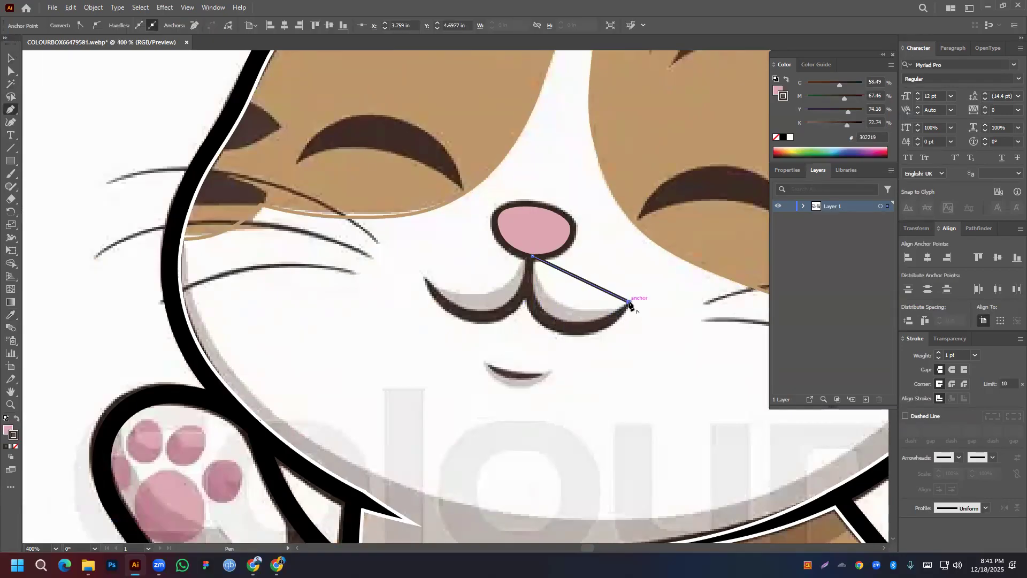
pyautogui.click(10, 122)
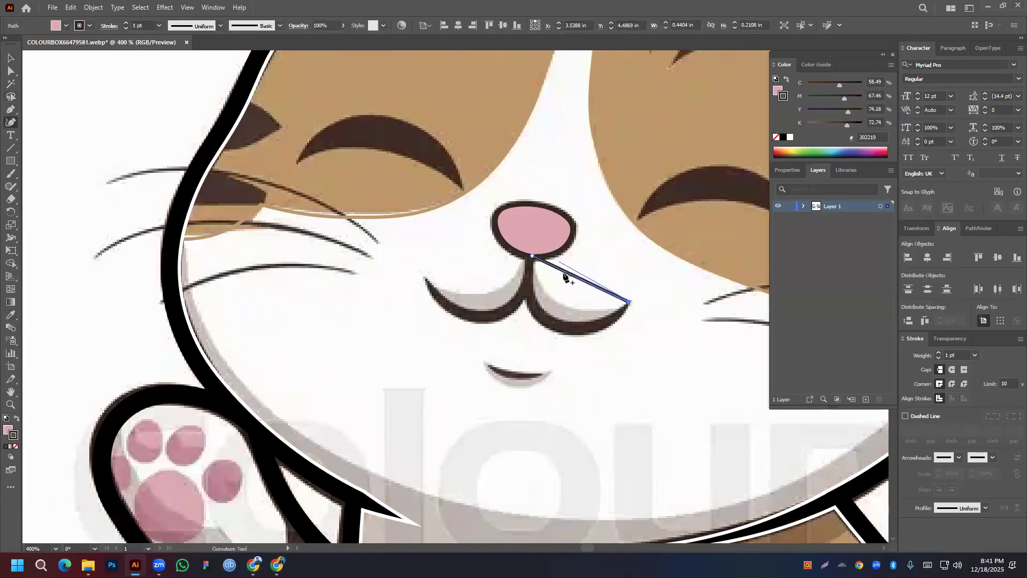
pyautogui.moveTo(569, 273); pyautogui.dragTo(576, 335)
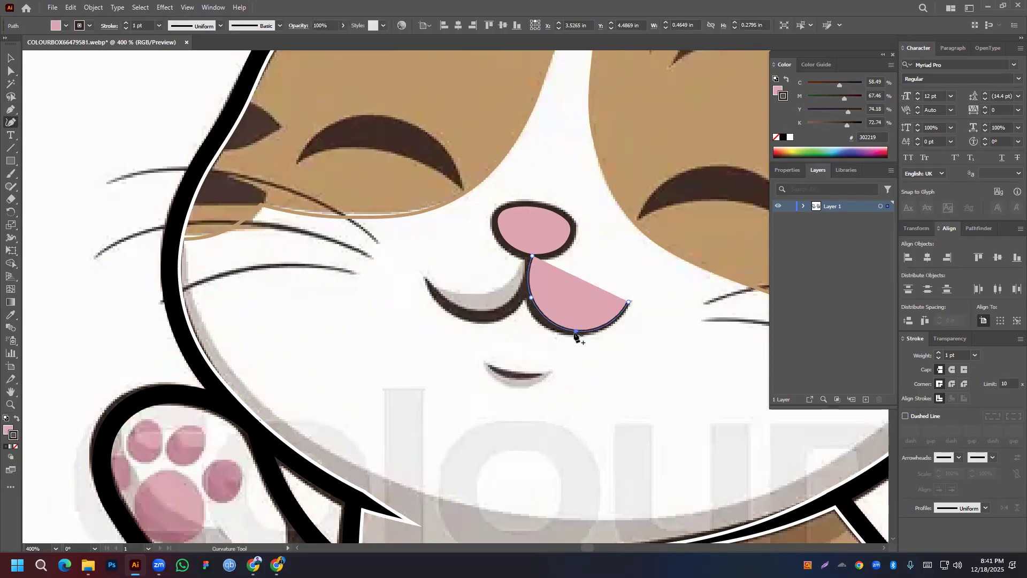
pyautogui.moveTo(531, 298); pyautogui.dragTo(530, 300)
# Style the right mouth curve with the tapered elliptical width profile, a 5 pt stroke and no fill
pyautogui.click(986, 508)
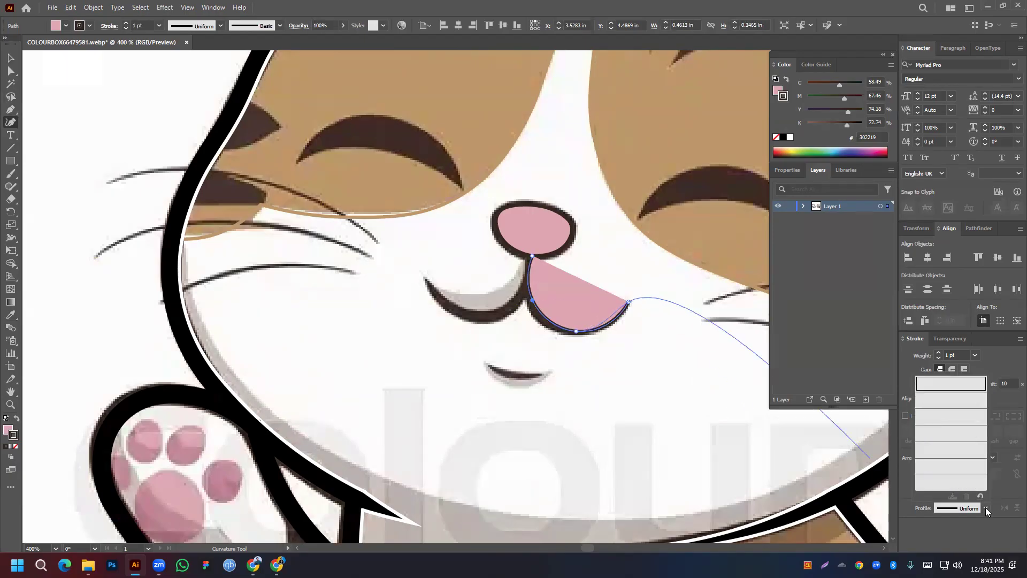
pyautogui.click(956, 402)
pyautogui.click(939, 354)
pyautogui.click(938, 353)
pyautogui.click(938, 353)
pyautogui.click(939, 354)
pyautogui.click(939, 354)
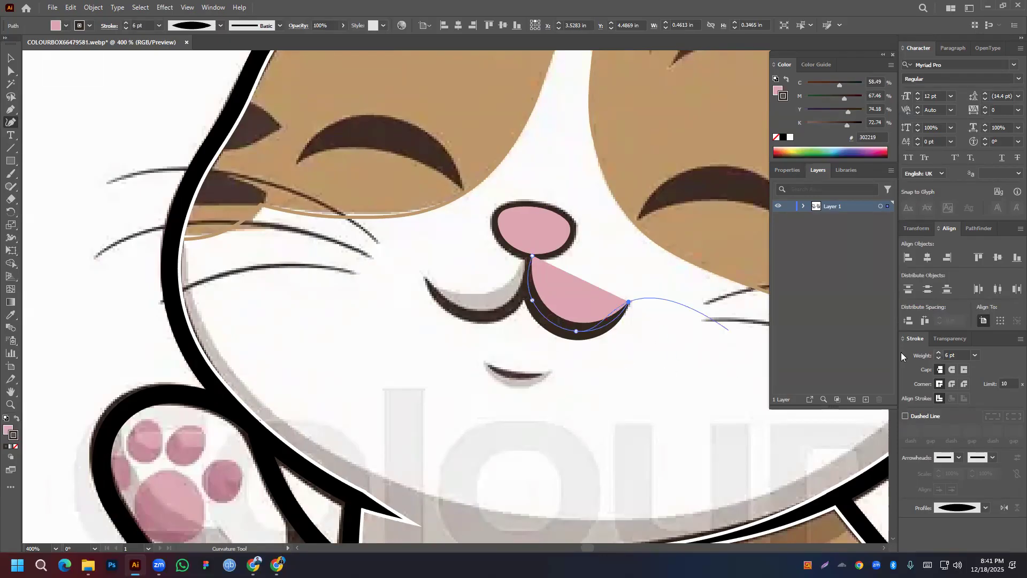
pyautogui.click(938, 357)
pyautogui.click(938, 357)
pyautogui.click(939, 354)
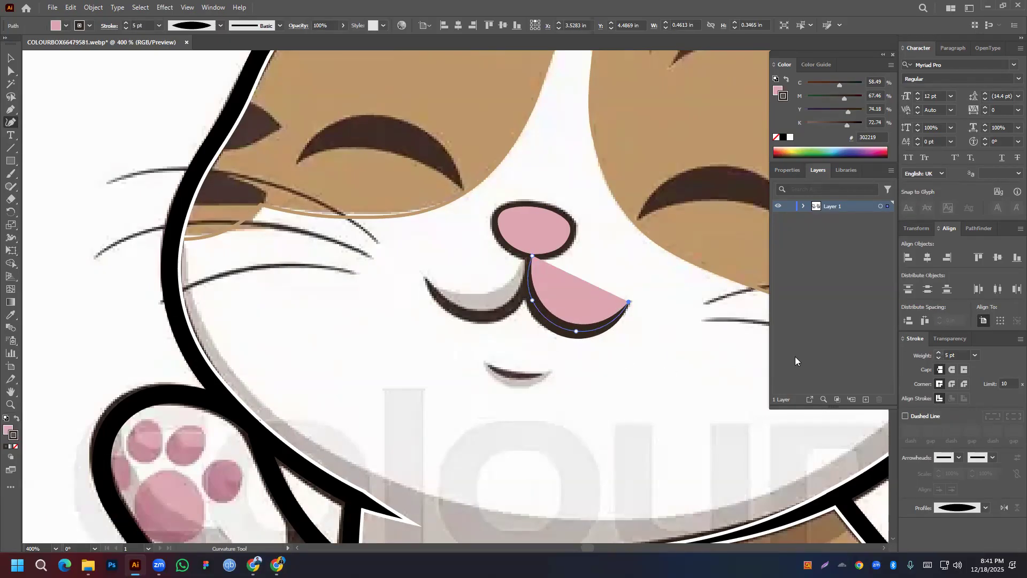
pyautogui.press('v')
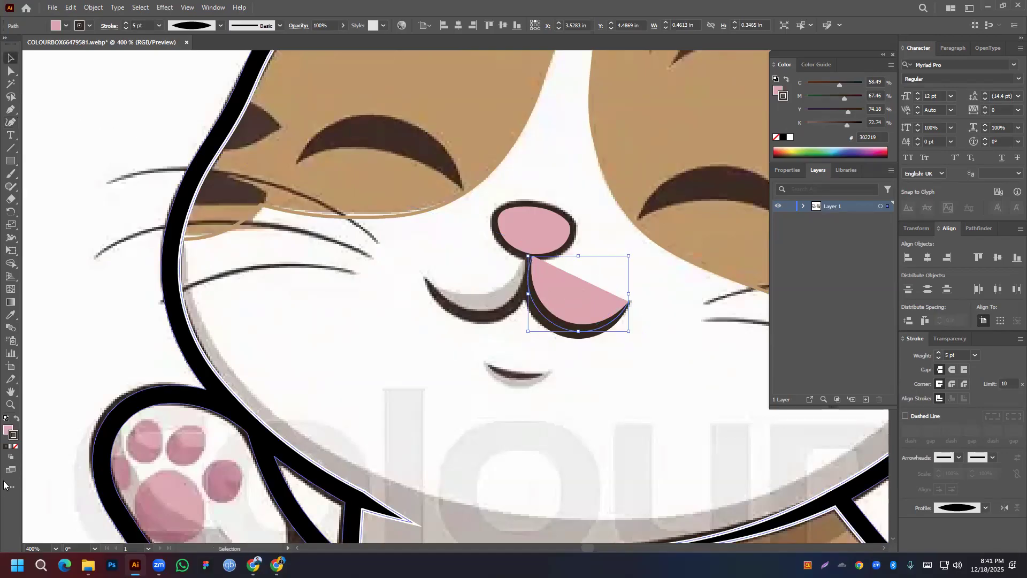
pyautogui.click(15, 446)
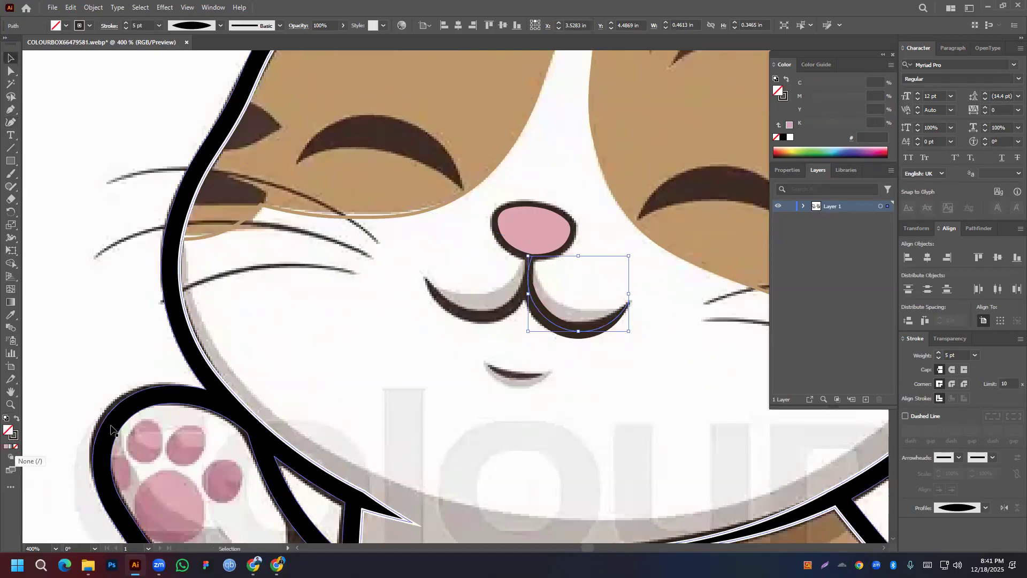
pyautogui.rightClick(556, 322)
pyautogui.moveTo(591, 486)
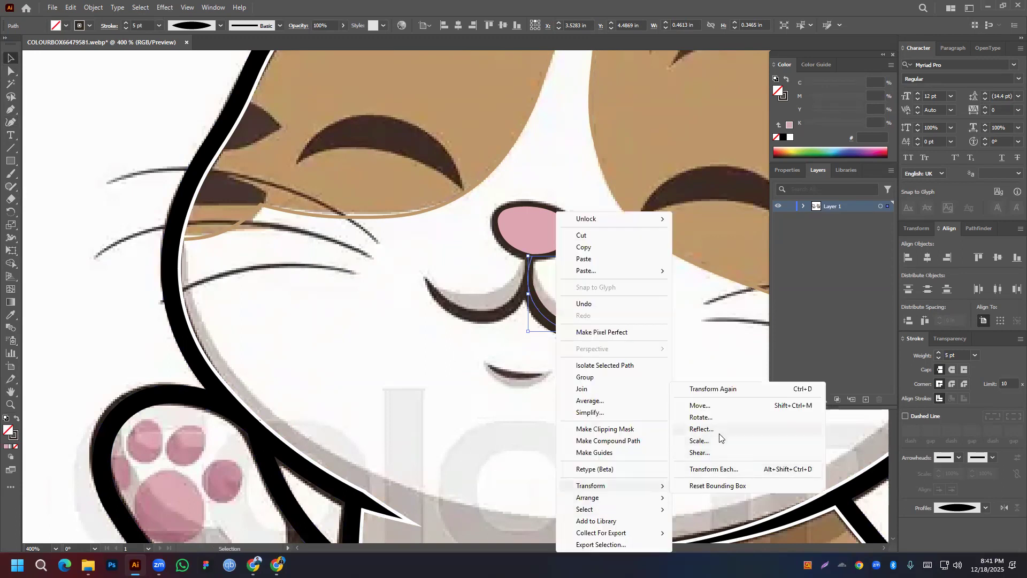
pyautogui.click(701, 429)
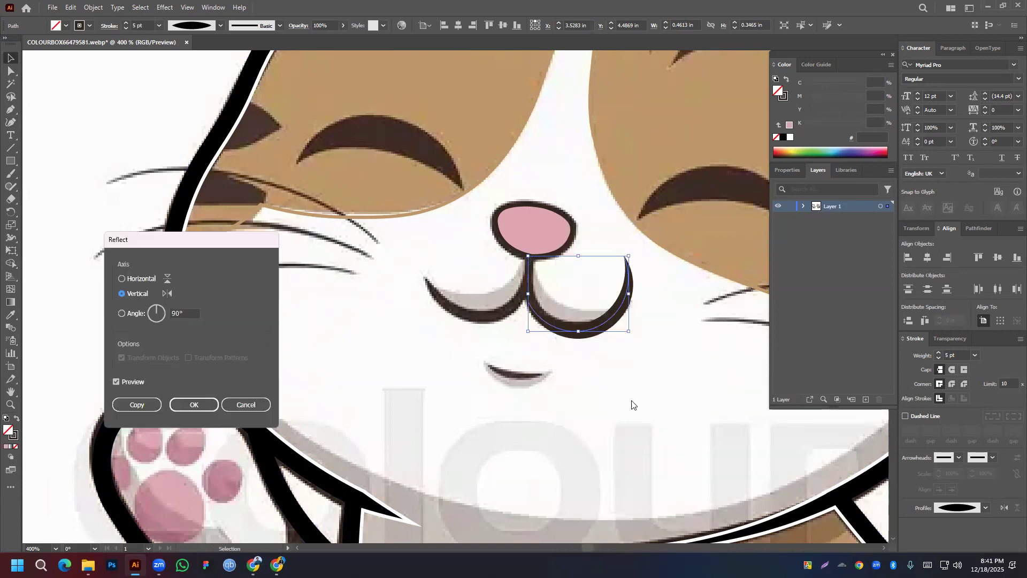
pyautogui.click(122, 279)
pyautogui.click(122, 294)
pyautogui.press('Escape')
pyautogui.click(602, 398)
# Place a copy of the right mouth curve, reflected about the vertical axis, over the reference's left mouth line
pyautogui.click(561, 327)
pyautogui.keyDown('alt'); pyautogui.moveTo(544, 321); pyautogui.dragTo(447, 309); pyautogui.keyUp('alt')
pyautogui.hotkey('ctrl', '+')
pyautogui.hotkey('ctrl', '+')
pyautogui.hotkey('ctrl', '+')
pyautogui.hotkey('ctrl', '+')
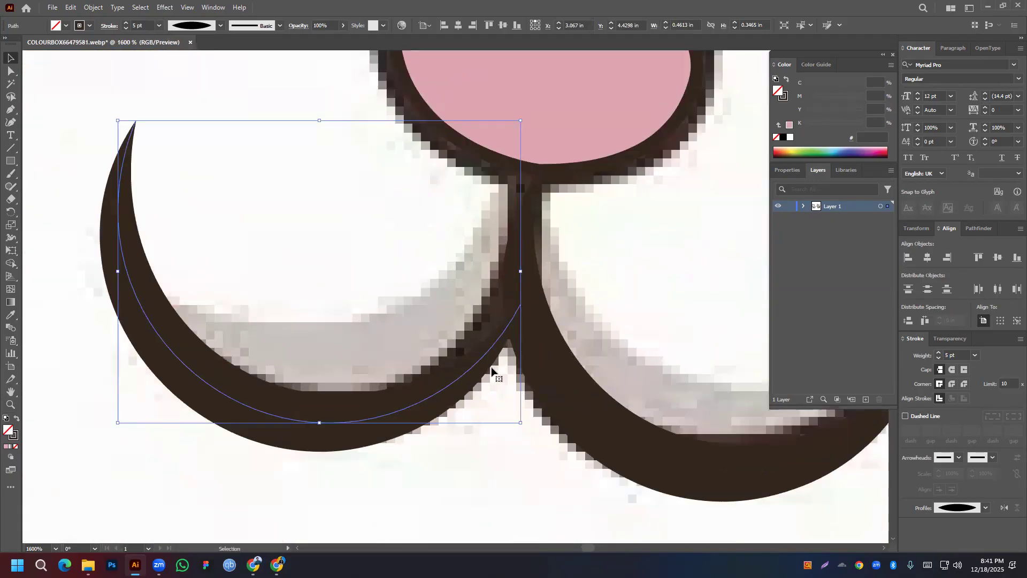
pyautogui.rightClick(187, 370)
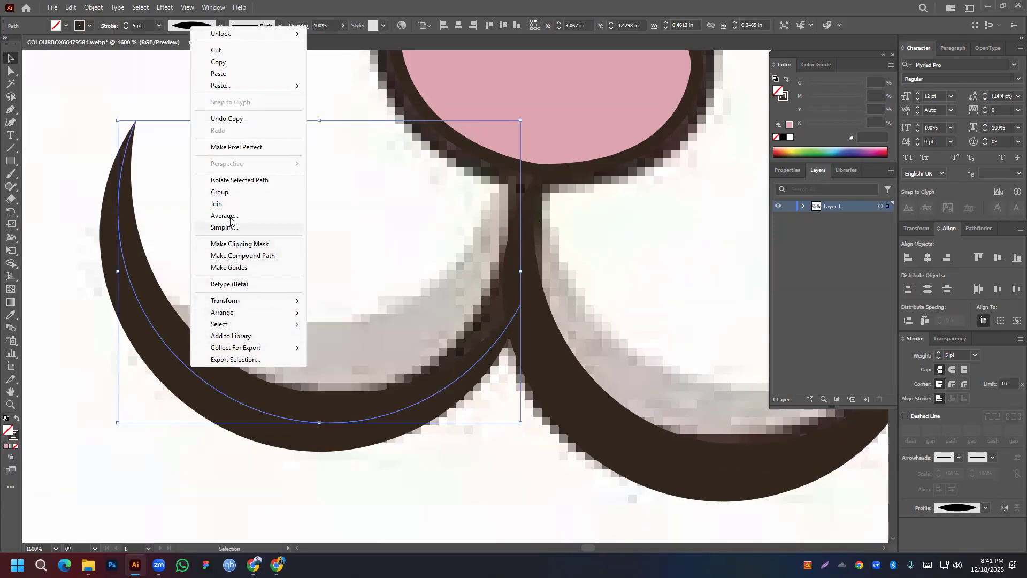
pyautogui.moveTo(298, 303)
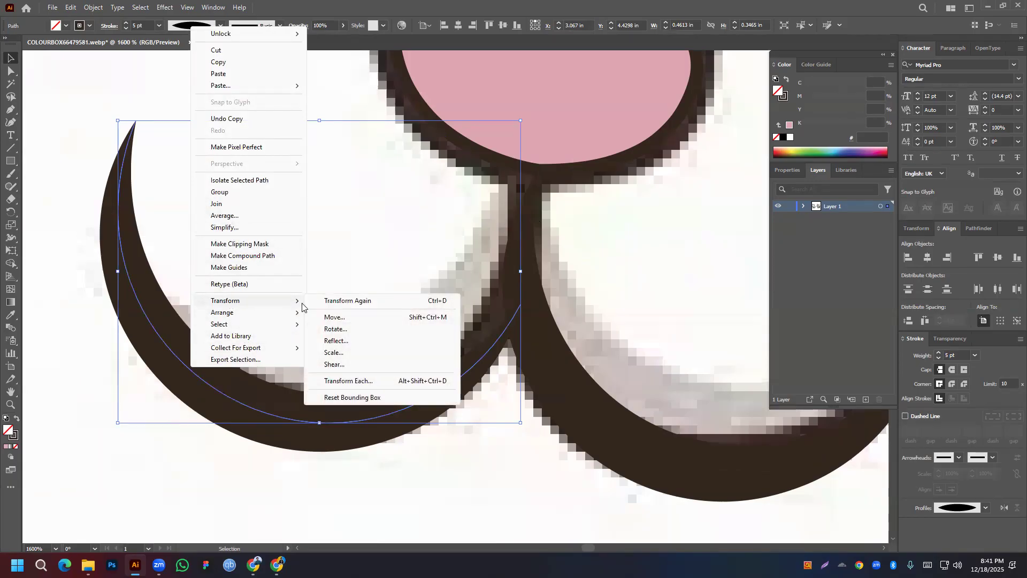
pyautogui.click(337, 340)
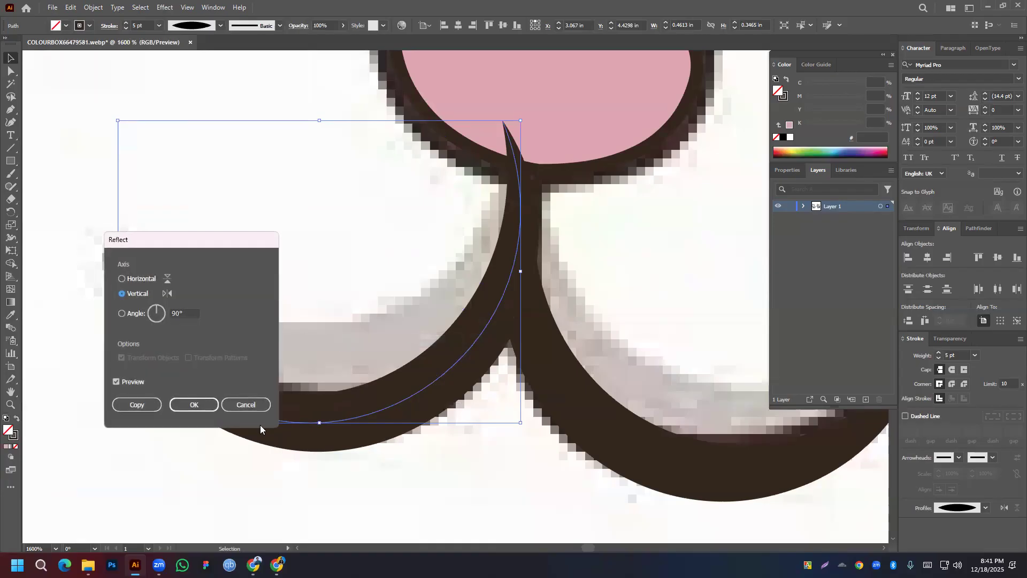
pyautogui.click(196, 403)
pyautogui.moveTo(400, 404); pyautogui.dragTo(406, 391)
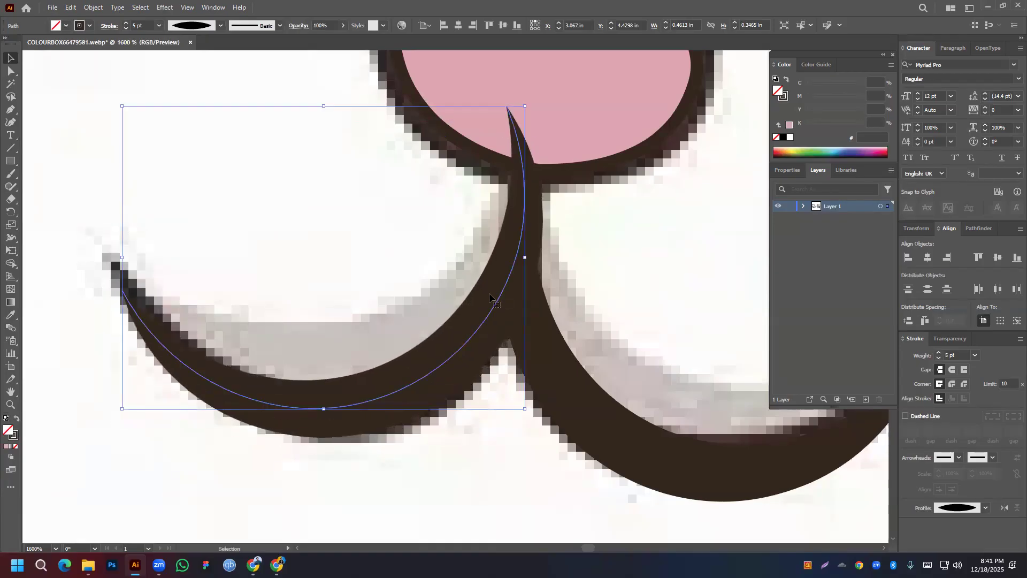
# Try to trim the left mouth curve's tip inside the nose with the Shape Builder tool
pyautogui.moveTo(566, 224); pyautogui.dragTo(492, 143)
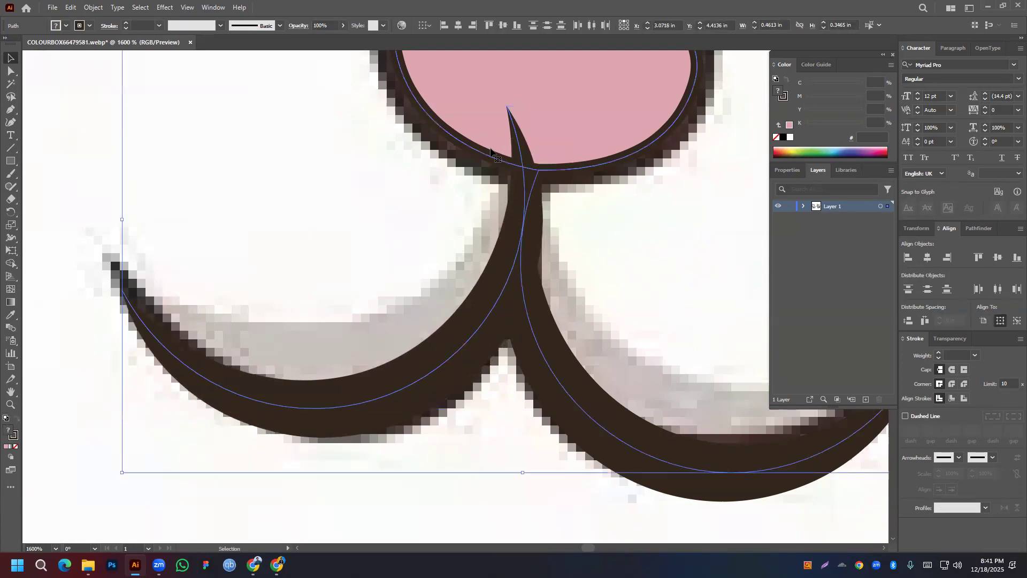
pyautogui.click(11, 263)
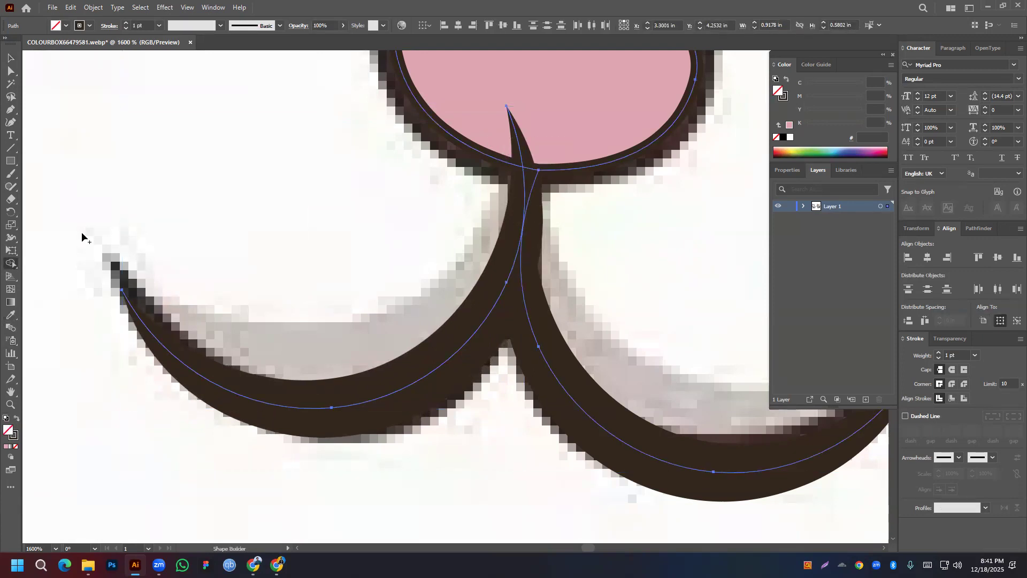
pyautogui.click(539, 144)
pyautogui.click(11, 57)
pyautogui.click(514, 219)
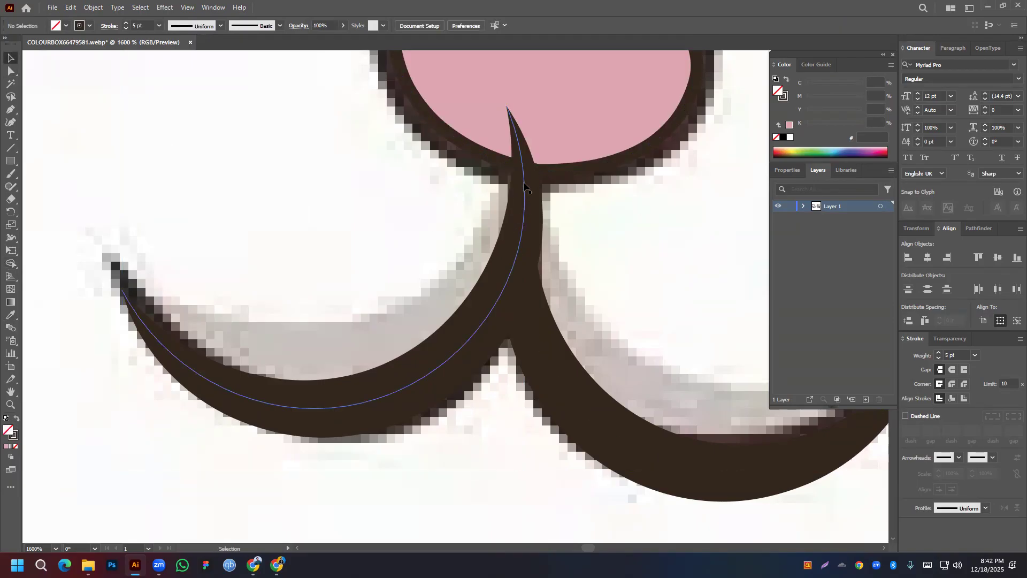
# Try to shorten the left mouth curve by moving its upper anchor point down and adjusting its handle
pyautogui.click(526, 190)
pyautogui.click(10, 71)
pyautogui.moveTo(506, 106); pyautogui.dragTo(505, 159)
pyautogui.hotkey('ctrl', 'z')
pyautogui.moveTo(544, 199); pyautogui.dragTo(550, 124)
pyautogui.hotkey('ctrl', 'z')
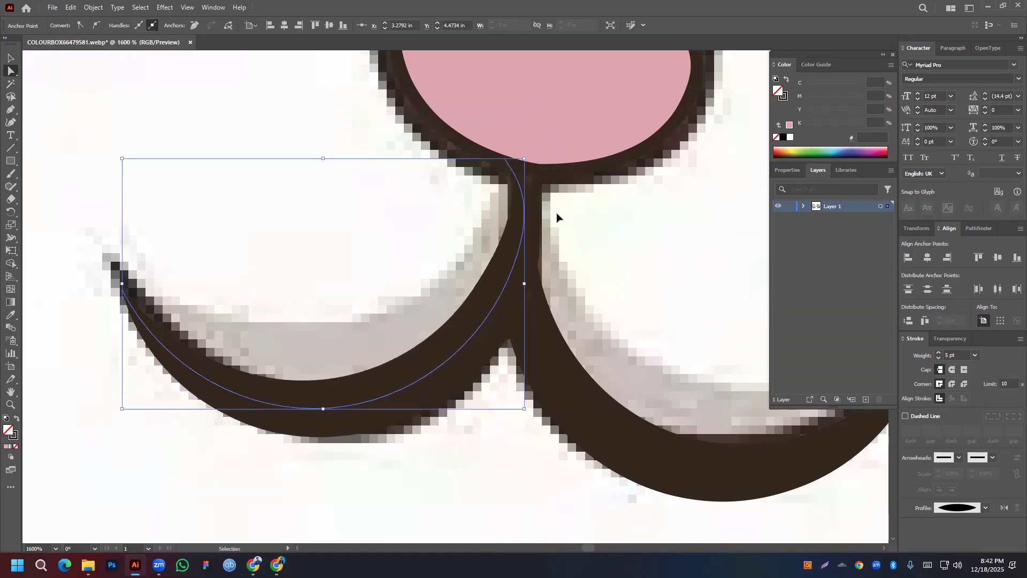
pyautogui.hotkey('ctrl', 'z')
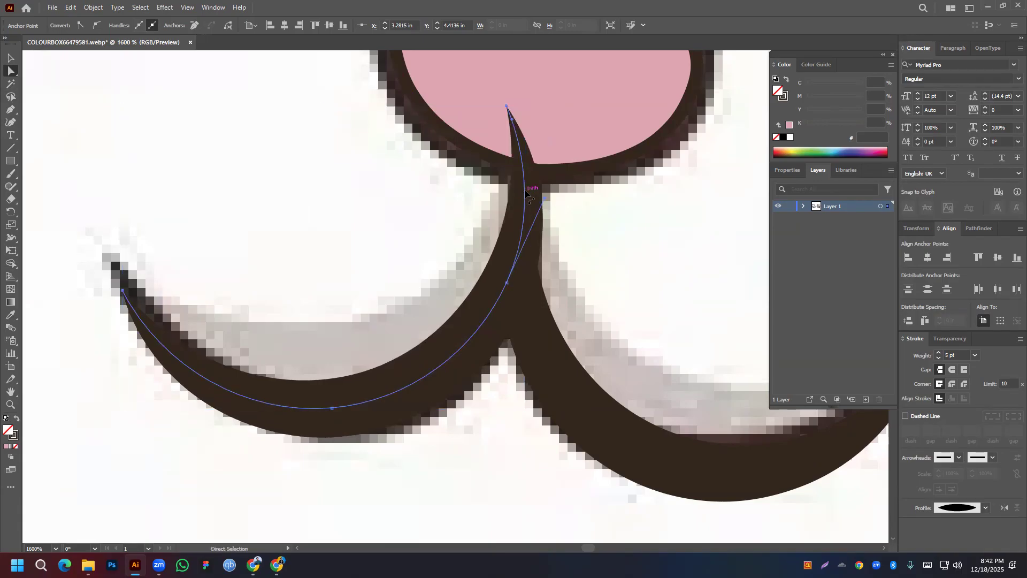
# Add an anchor point where the left mouth curve meets the nose's lower edge, and delete the end point inside the nose
pyautogui.click(10, 59)
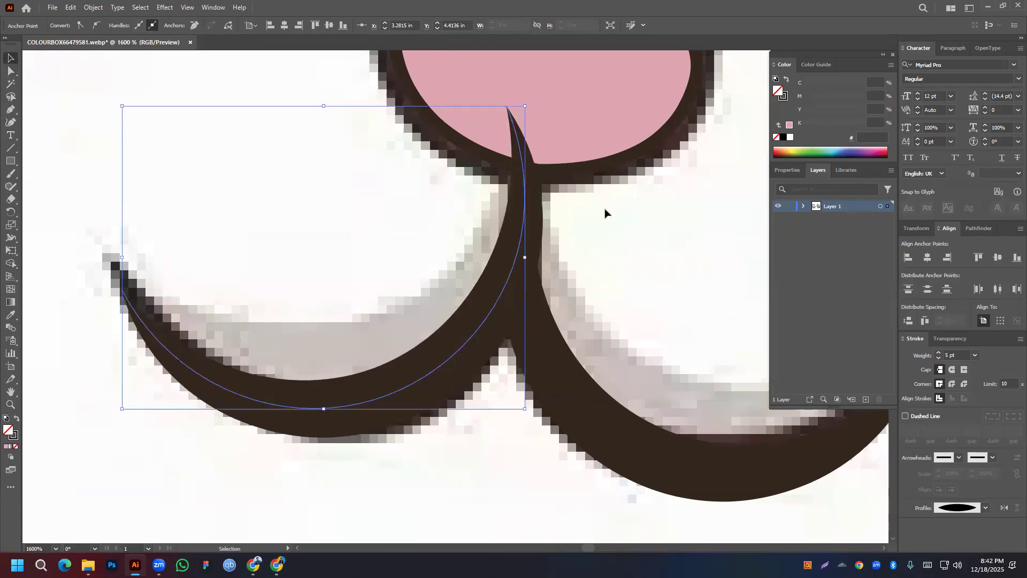
pyautogui.moveTo(582, 208); pyautogui.dragTo(495, 145)
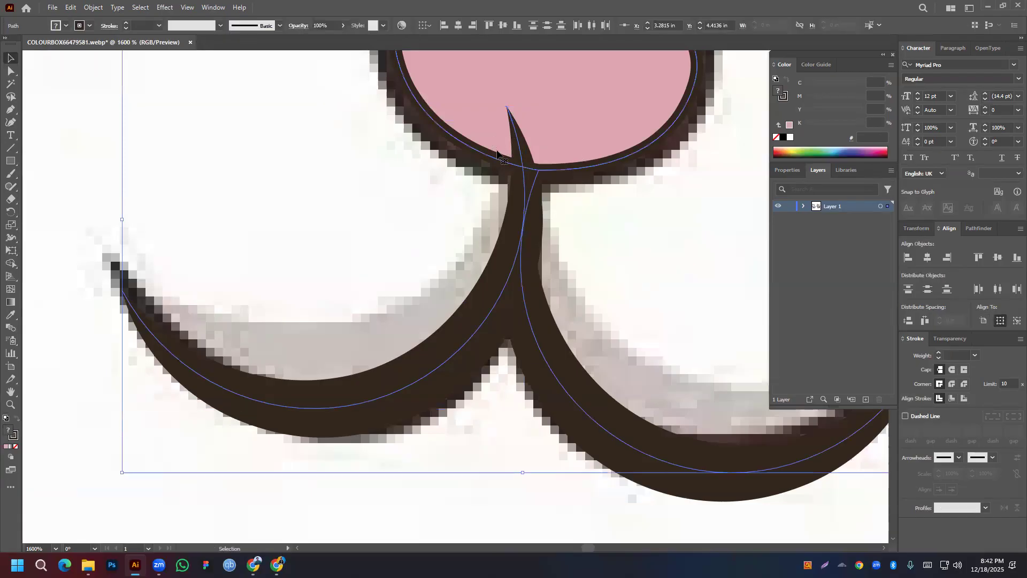
pyautogui.click(8, 112)
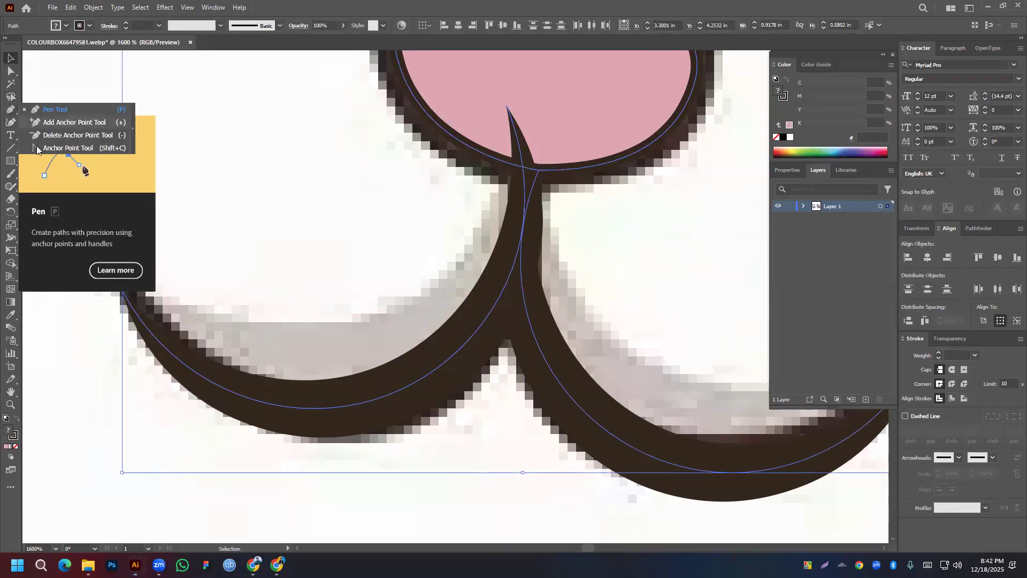
pyautogui.click(49, 122)
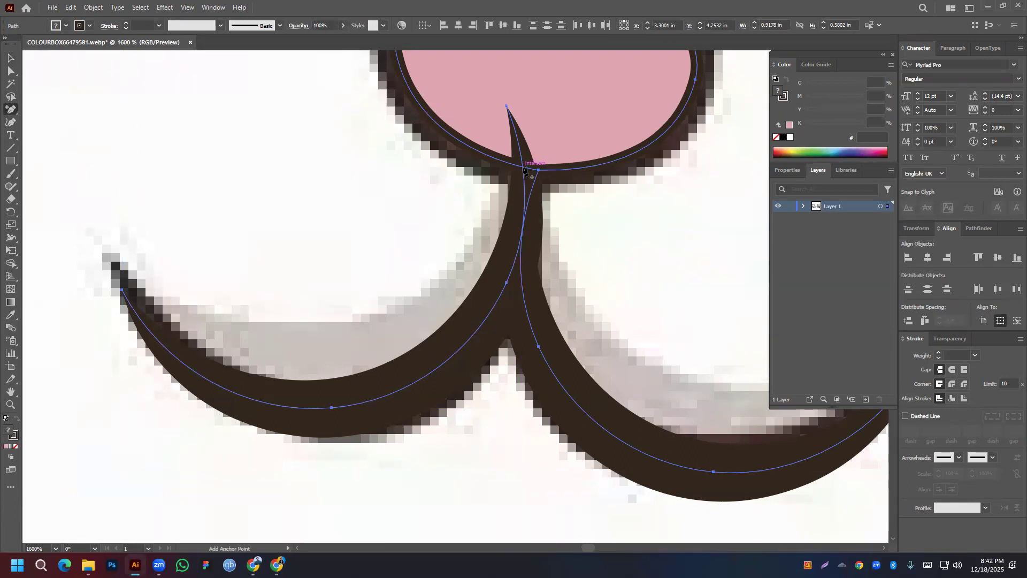
pyautogui.click(523, 170)
pyautogui.press('a')
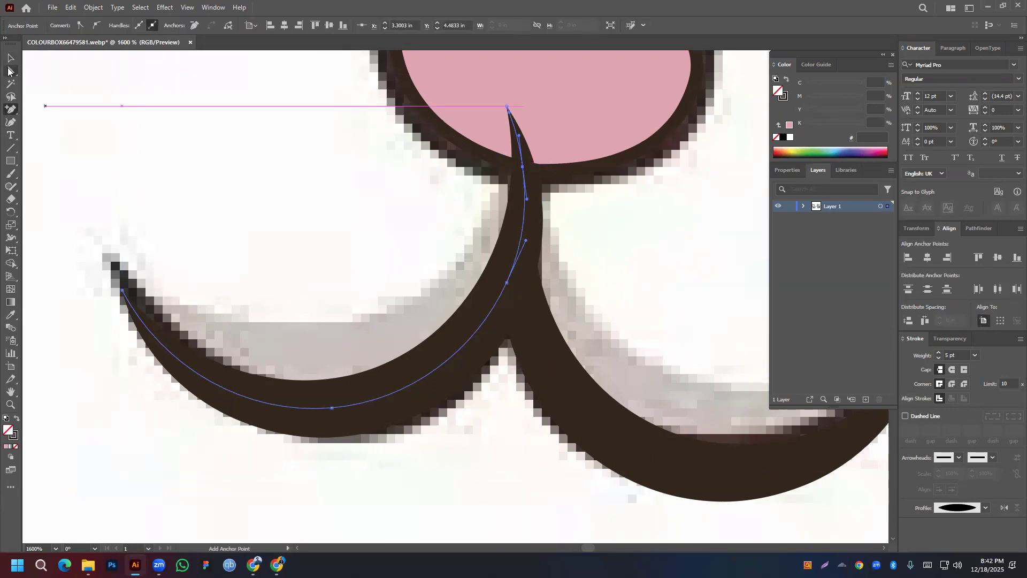
pyautogui.moveTo(507, 107); pyautogui.dragTo(507, 108)
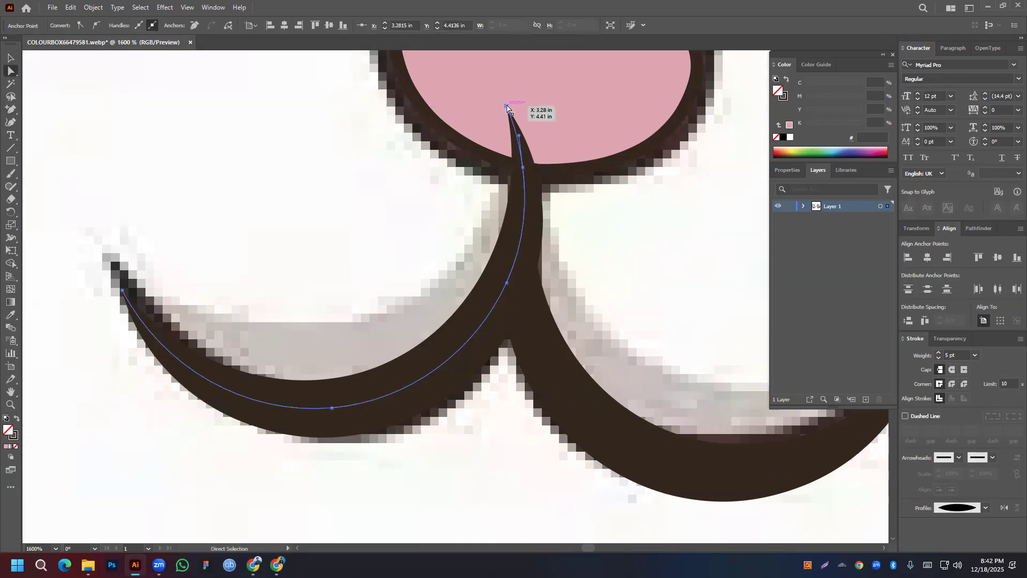
pyautogui.press('Delete')
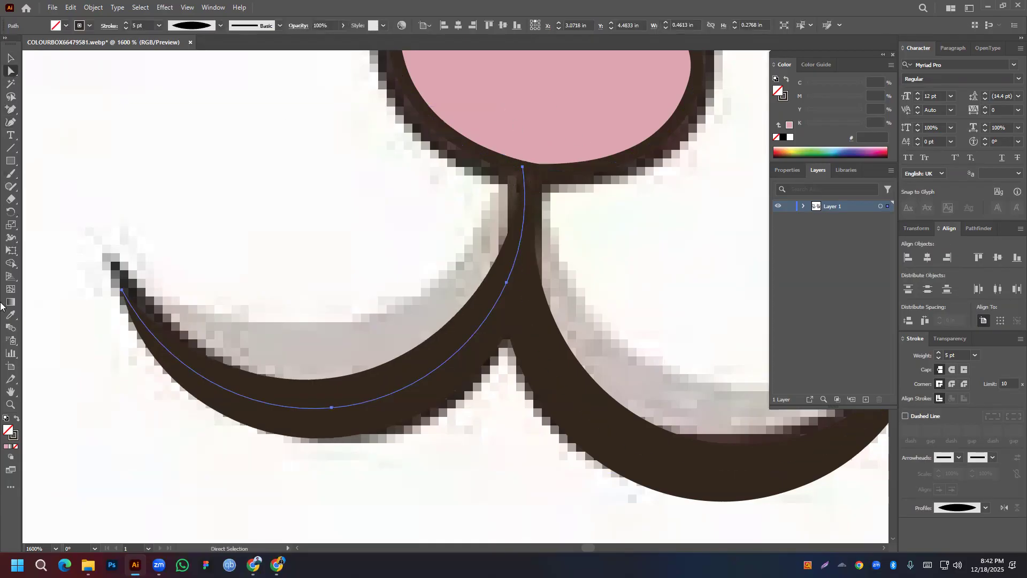
# Widen the stroke of the left mouth curve near its upper end with the Width tool to match the reference
pyautogui.click(10, 250)
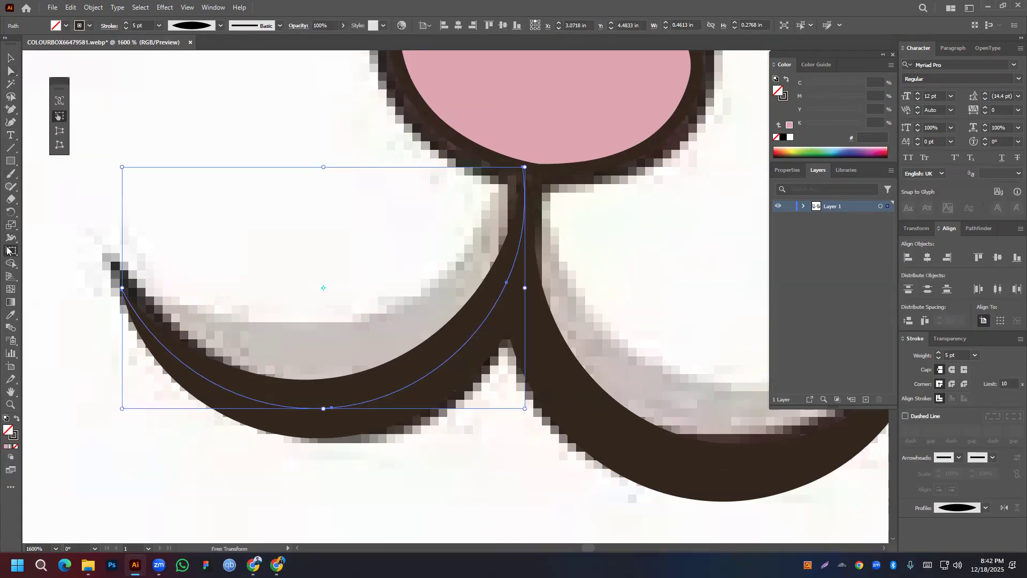
pyautogui.click(10, 237)
pyautogui.moveTo(528, 190); pyautogui.dragTo(535, 187)
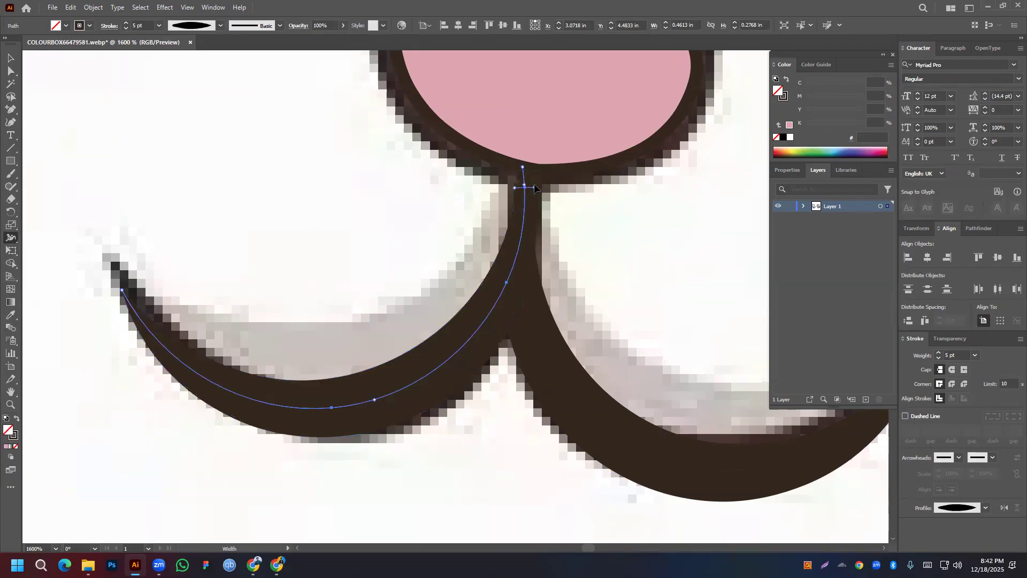
# Expand the appearance of both the left and right mouth curves into filled shapes
pyautogui.press('v')
pyautogui.keyDown('shift'); pyautogui.click(551, 359); pyautogui.keyUp('shift')
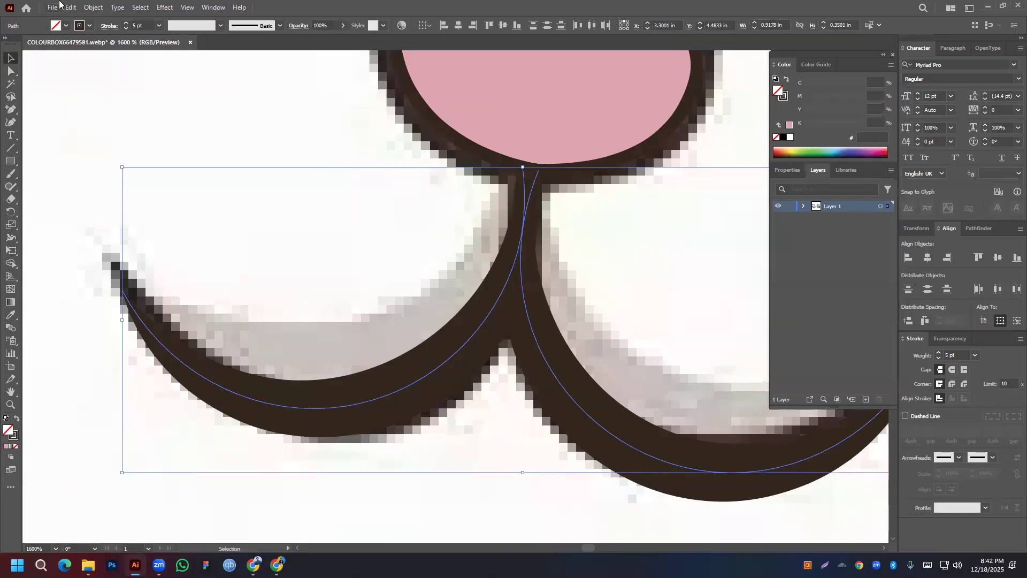
pyautogui.click(91, 7)
pyautogui.click(141, 161)
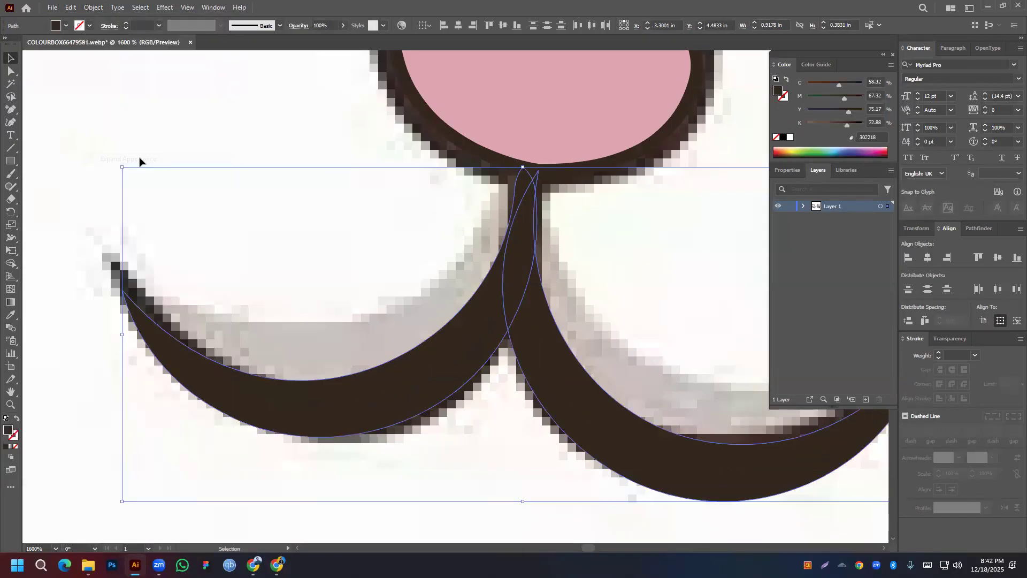
# Recolour both mouth shapes with the near-black fill #111111 and unite them into one shape
pyautogui.doubleClick(6, 431)
pyautogui.moveTo(96, 327); pyautogui.dragTo(33, 389)
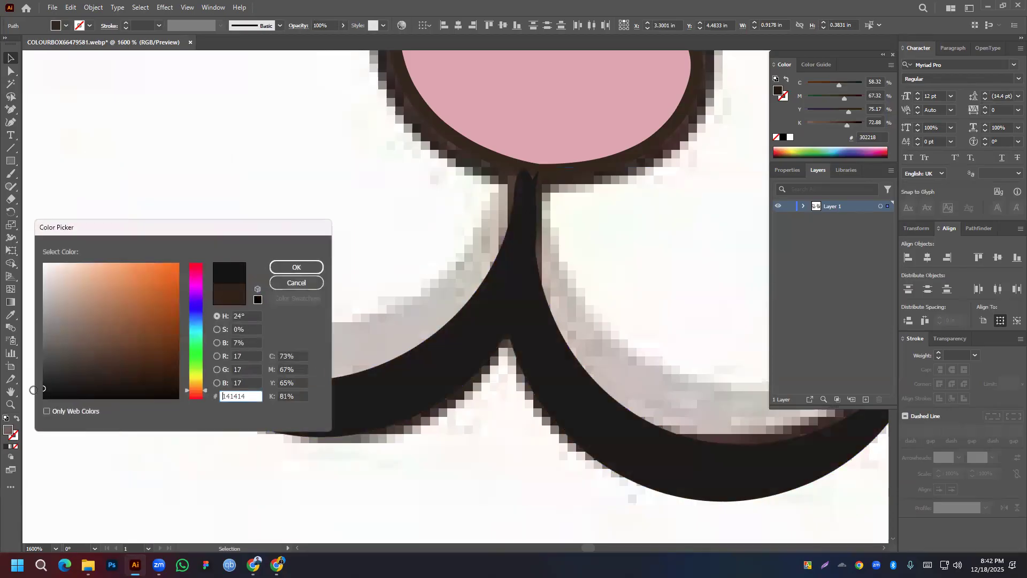
pyautogui.click(299, 267)
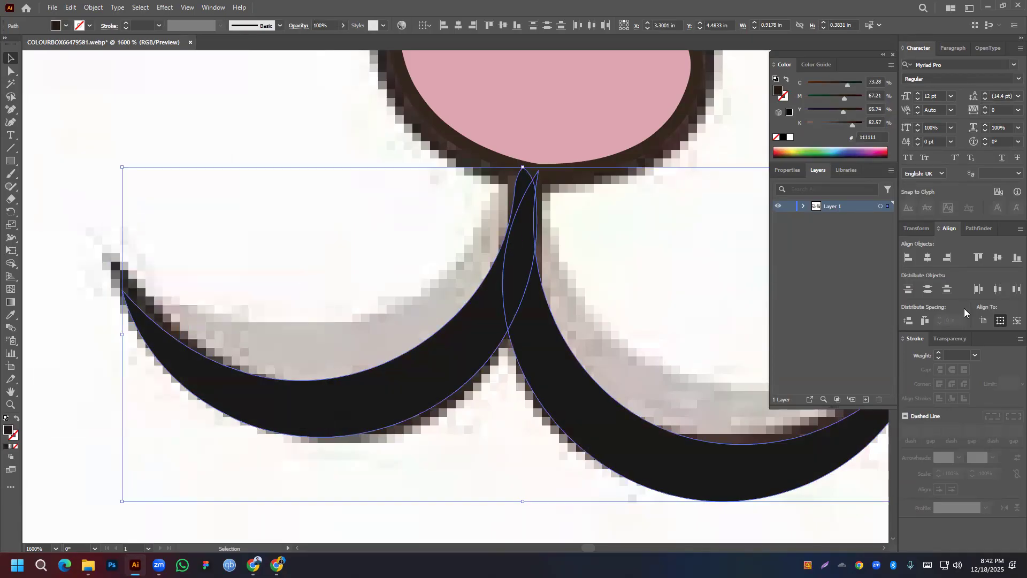
pyautogui.hotkey('ctrl', 'shift', 'F9')
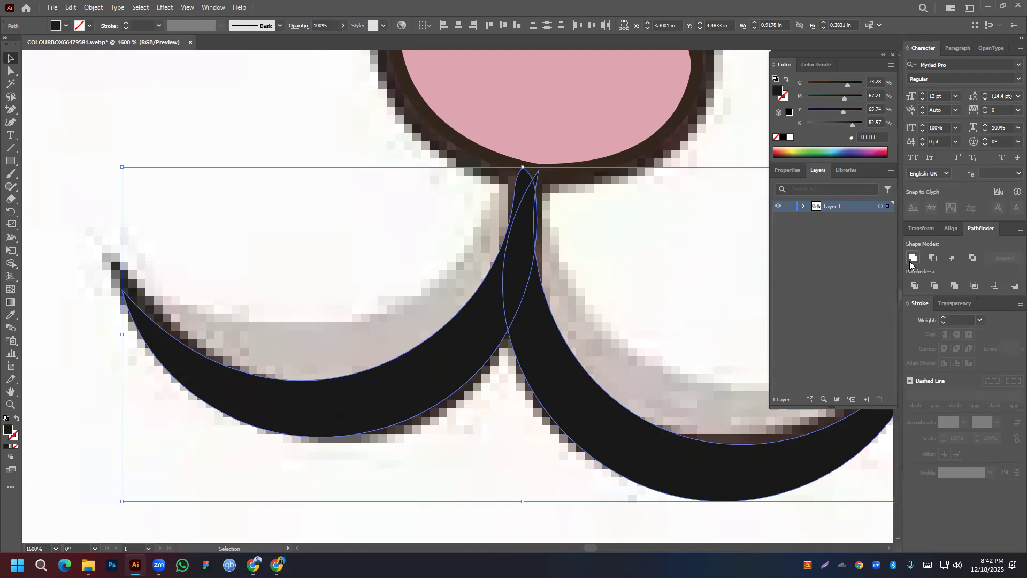
pyautogui.click(912, 257)
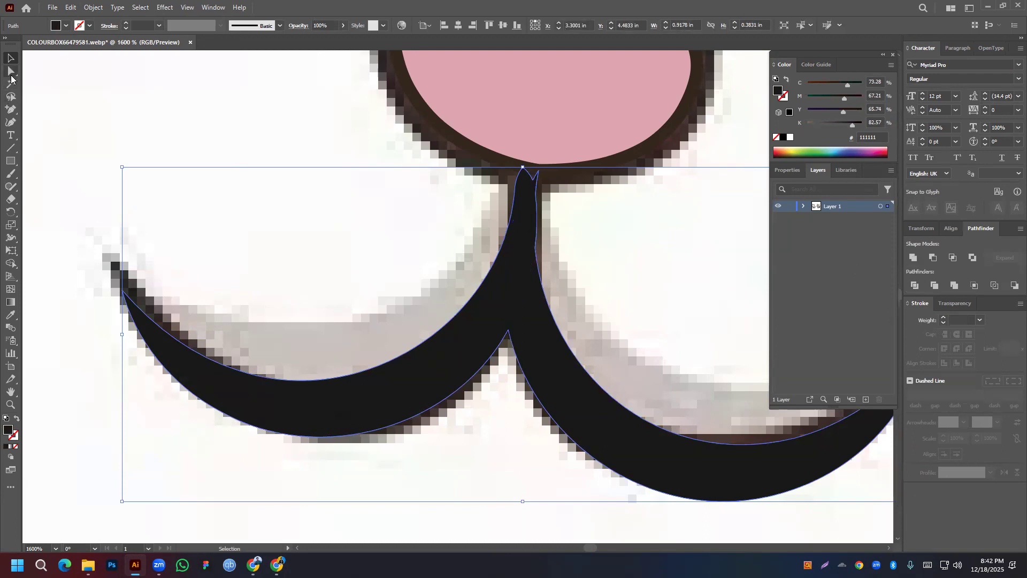
# Move the anchor point on the mouth stem's right edge slightly outward and adjust the handles along the right curve's inner edge
pyautogui.click(11, 70)
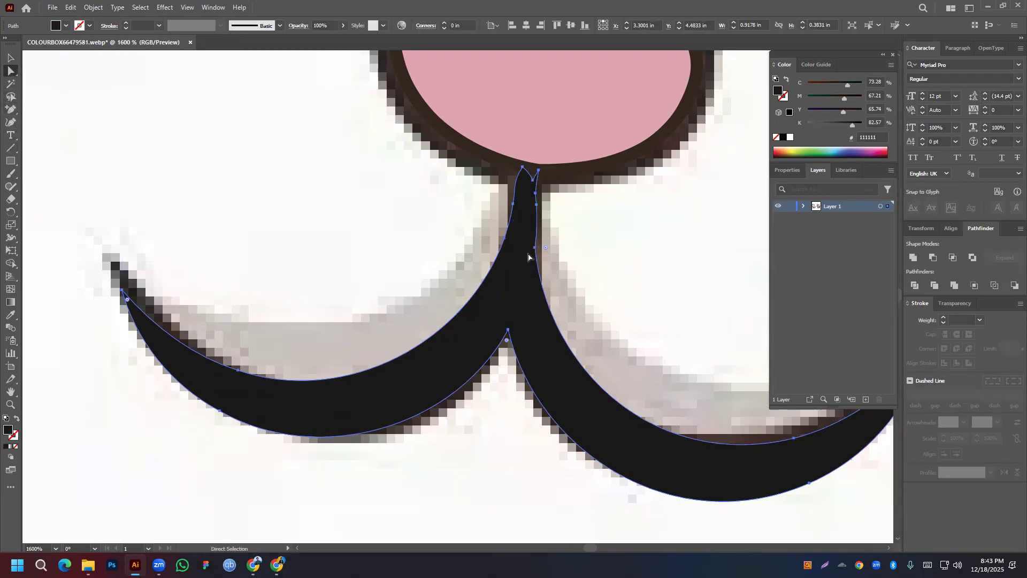
pyautogui.moveTo(534, 247); pyautogui.dragTo(541, 249)
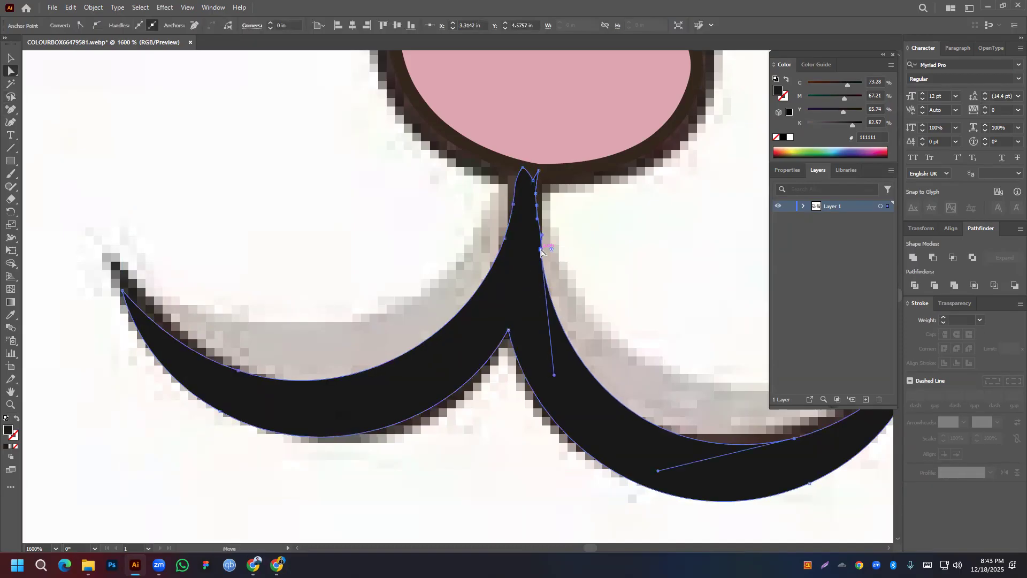
pyautogui.moveTo(554, 378); pyautogui.dragTo(527, 359)
pyautogui.moveTo(657, 472); pyautogui.dragTo(647, 470)
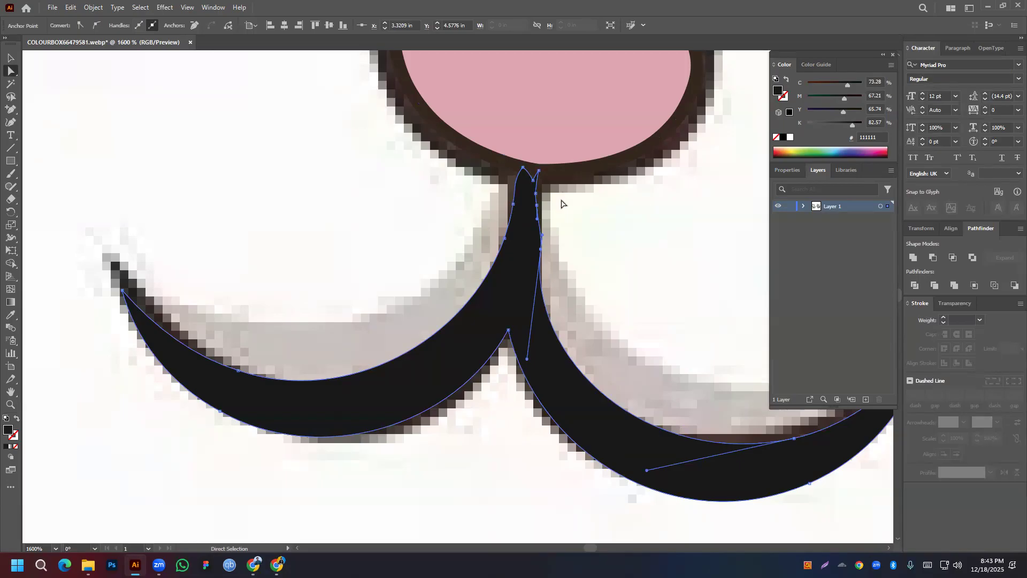
# Shift the anchor points at the mouth stem's top so the stem is wider and its end sits within the nose outline
pyautogui.scroll(1, 561, 202)
pyautogui.moveTo(522, 208)
pyautogui.mouseDown()
pyautogui.moveTo(535, 208)
pyautogui.moveTo(512, 207)
pyautogui.mouseUp()
pyautogui.moveTo(513, 242); pyautogui.dragTo(532, 214)
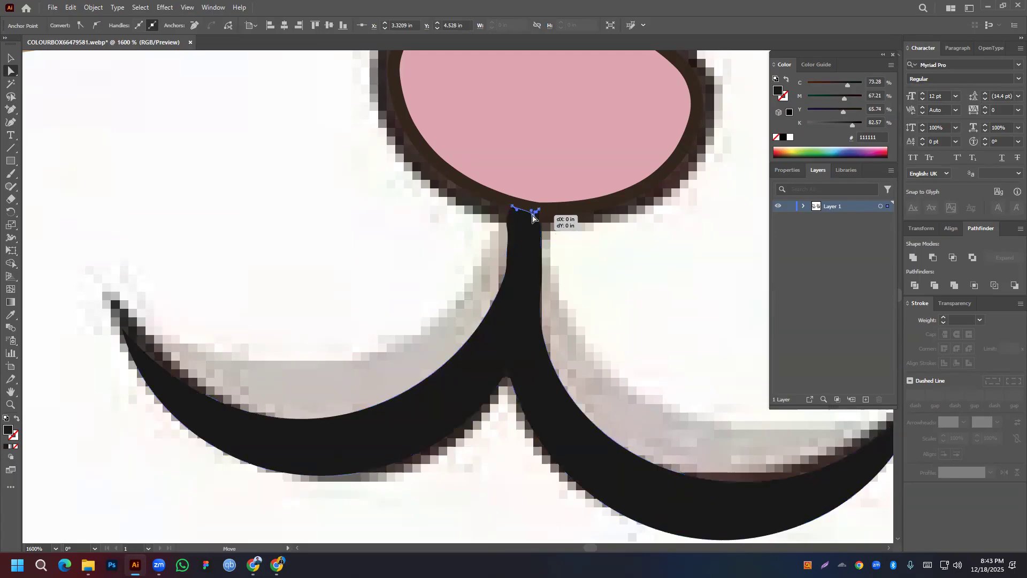
pyautogui.scroll(-2, 529, 240)
pyautogui.click(11, 58)
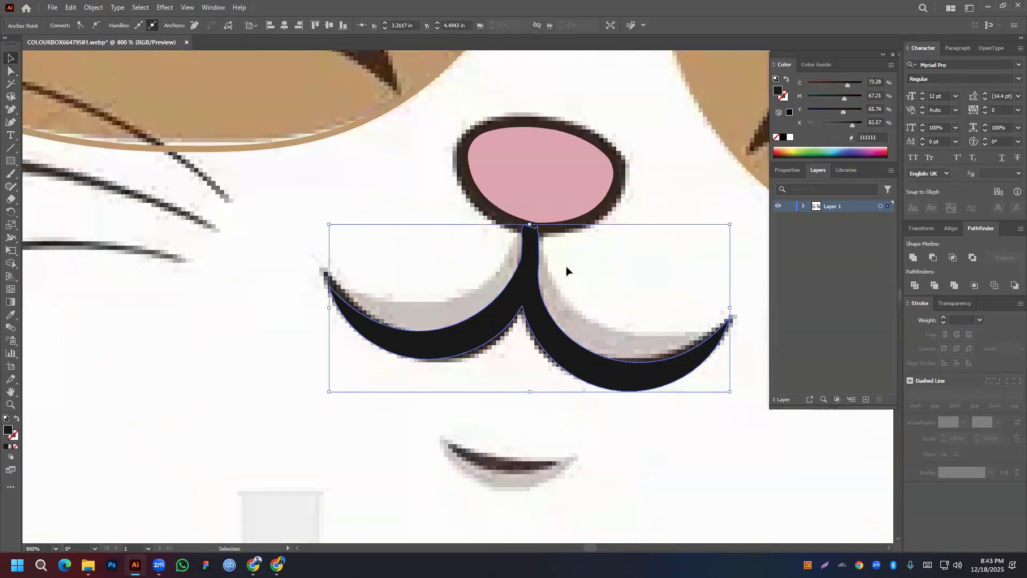
pyautogui.click(566, 271)
# Smooth the stem's right edge with the Curvature tool and add a point on the right mouth curve's upper edge
pyautogui.scroll(4, 523, 242)
pyautogui.scroll(1, 522, 242)
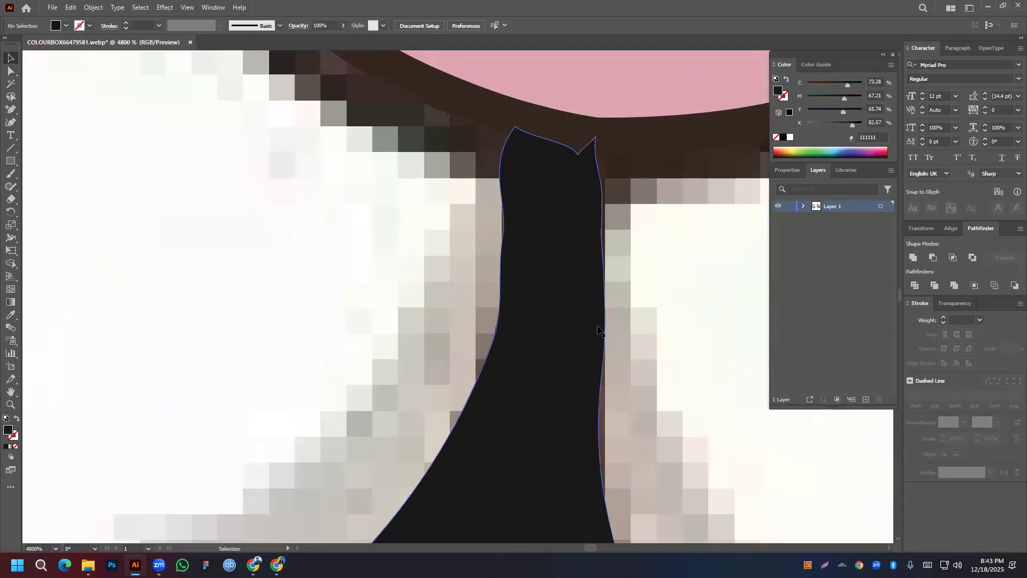
pyautogui.moveTo(669, 354); pyautogui.dragTo(468, 181)
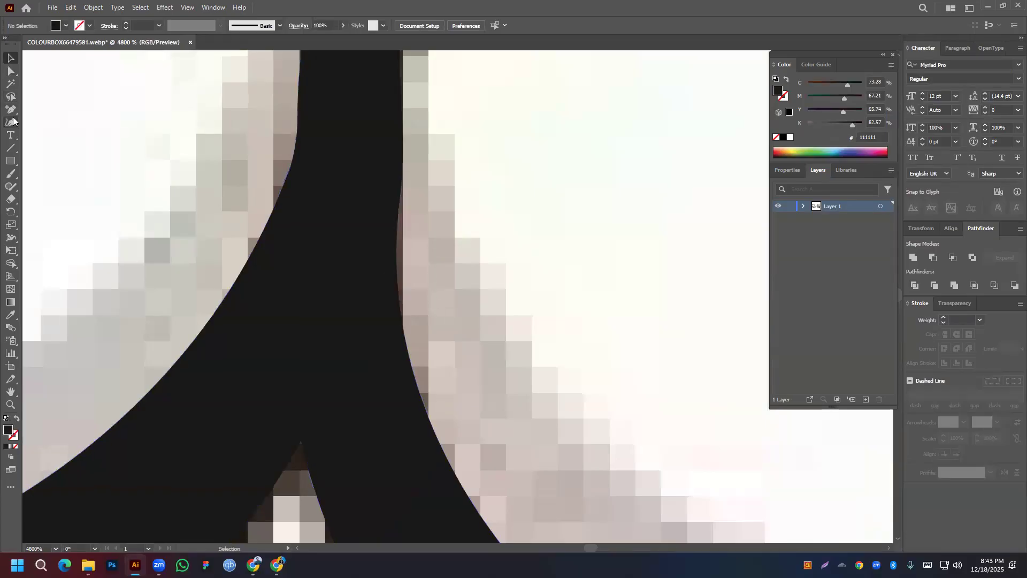
pyautogui.click(10, 120)
pyautogui.keyDown('ctrl'); pyautogui.click(397, 255); pyautogui.keyUp('ctrl')
pyautogui.moveTo(398, 256); pyautogui.dragTo(402, 260)
pyautogui.scroll(-5, 624, 388)
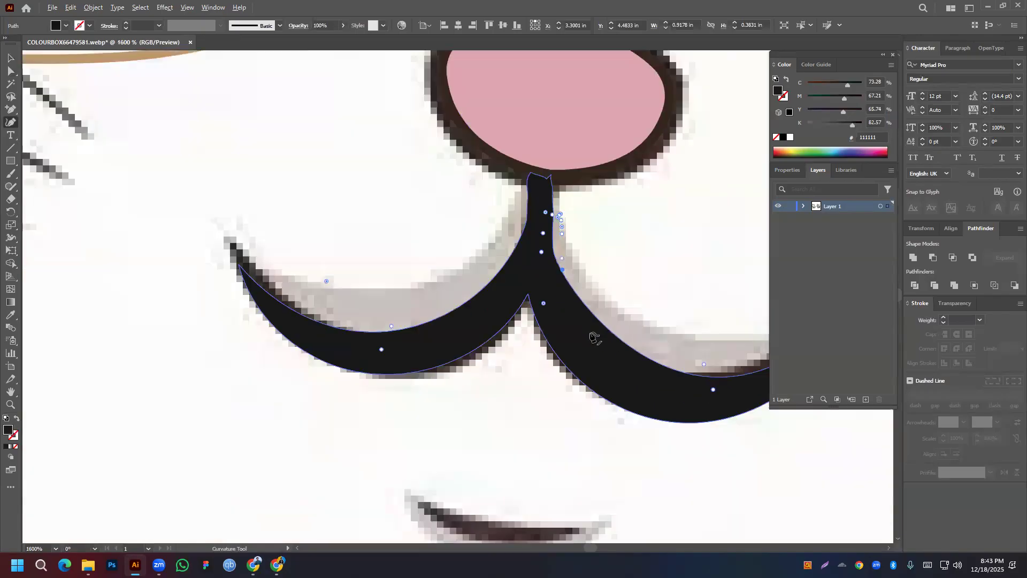
pyautogui.click(596, 341)
pyautogui.click(690, 361)
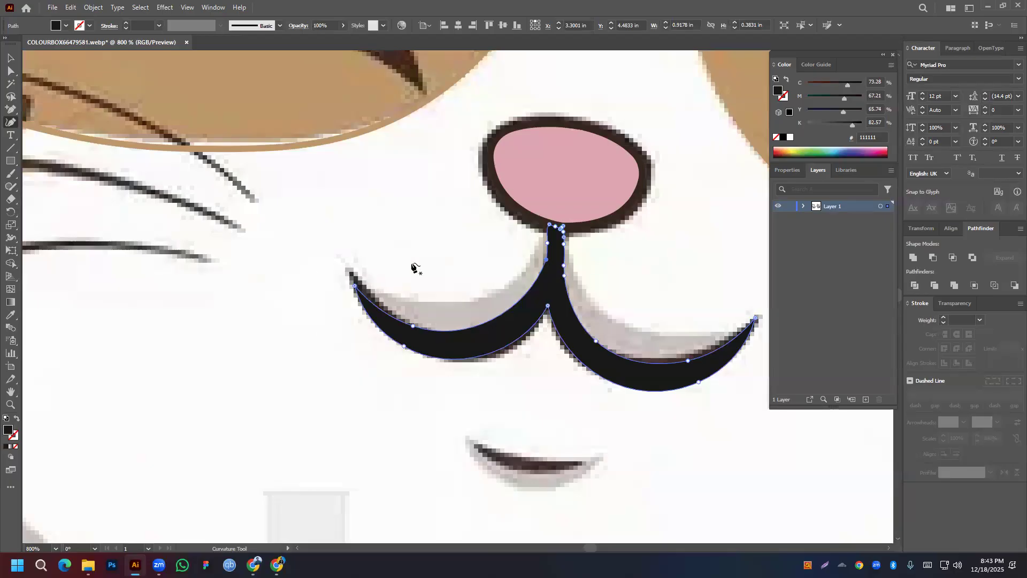
# Extend the mouth's left tip to the reference and fit the lower edges of both mouth curves with added or moved curvature points
pyautogui.moveTo(355, 285); pyautogui.dragTo(353, 276)
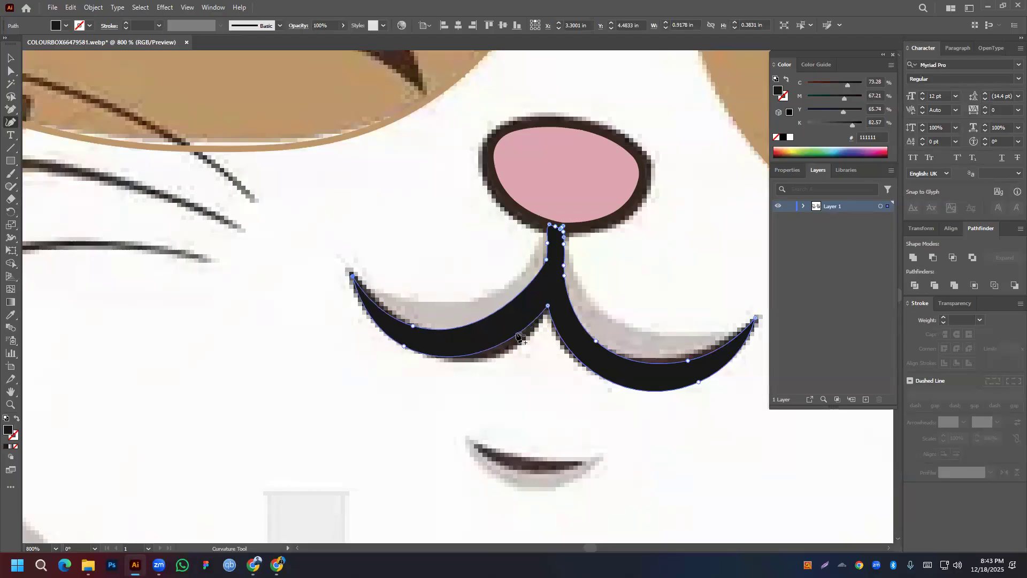
pyautogui.click(509, 346)
pyautogui.click(580, 359)
pyautogui.moveTo(581, 359); pyautogui.dragTo(575, 358)
pyautogui.moveTo(647, 390); pyautogui.dragTo(622, 383)
pyautogui.moveTo(697, 381)
pyautogui.mouseDown()
pyautogui.moveTo(672, 385)
pyautogui.moveTo(684, 379)
pyautogui.mouseUp()
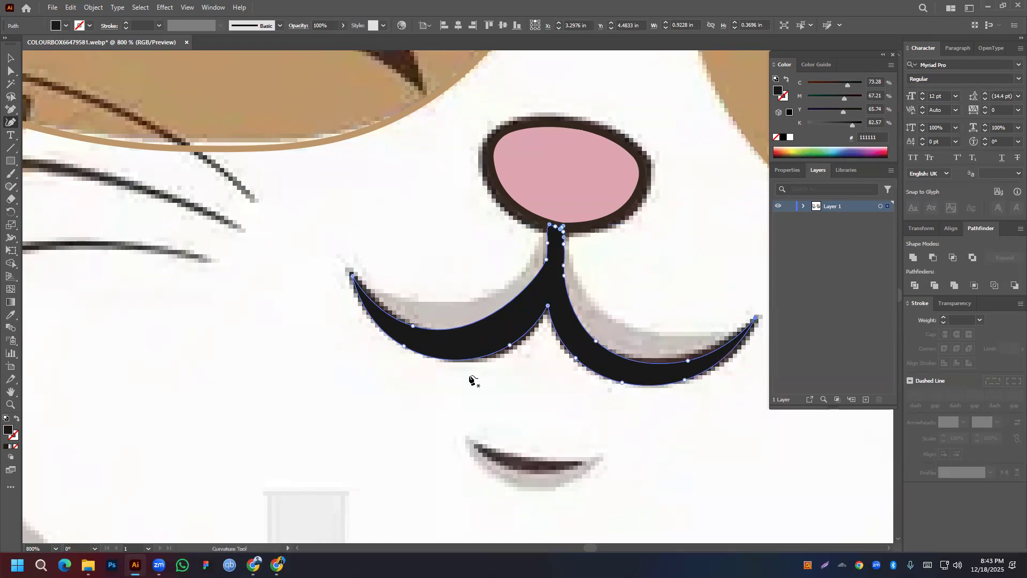
pyautogui.hotkey('ctrl', '-')
pyautogui.hotkey('ctrl', '-')
pyautogui.hotkey('ctrl', '-')
pyautogui.press('v')
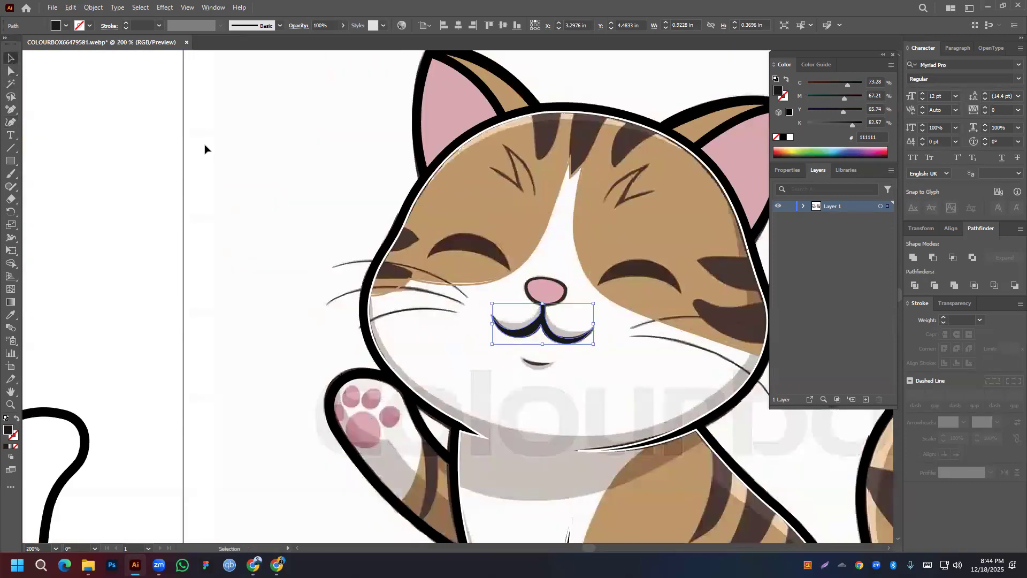
pyautogui.click(205, 149)
# Add a curvature point on the left mouth curve's upper edge and pull it down to match the reference
pyautogui.scroll(-2, 615, 321)
pyautogui.moveTo(675, 341); pyautogui.dragTo(561, 283)
pyautogui.scroll(2, 476, 271)
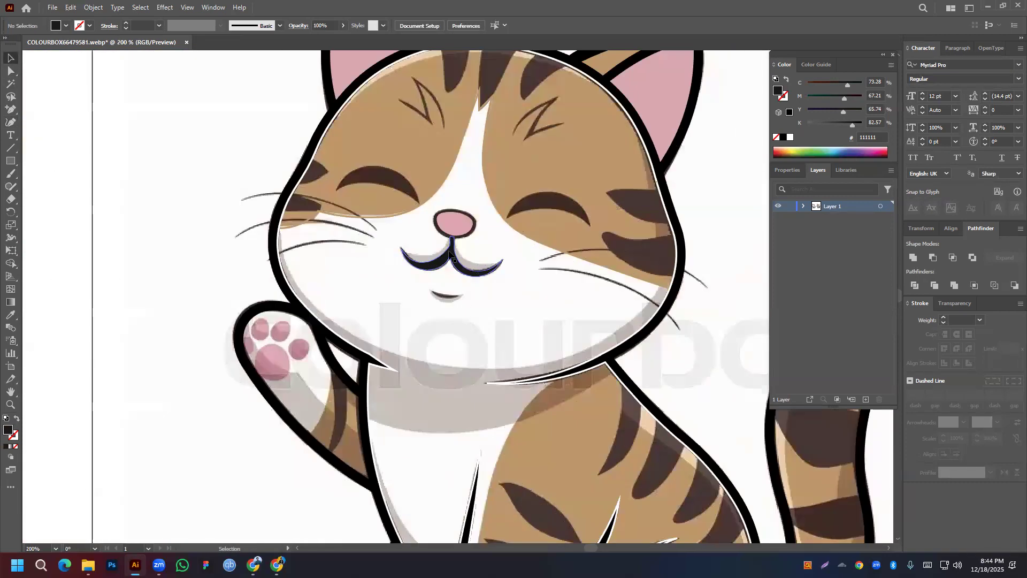
pyautogui.scroll(4, 452, 256)
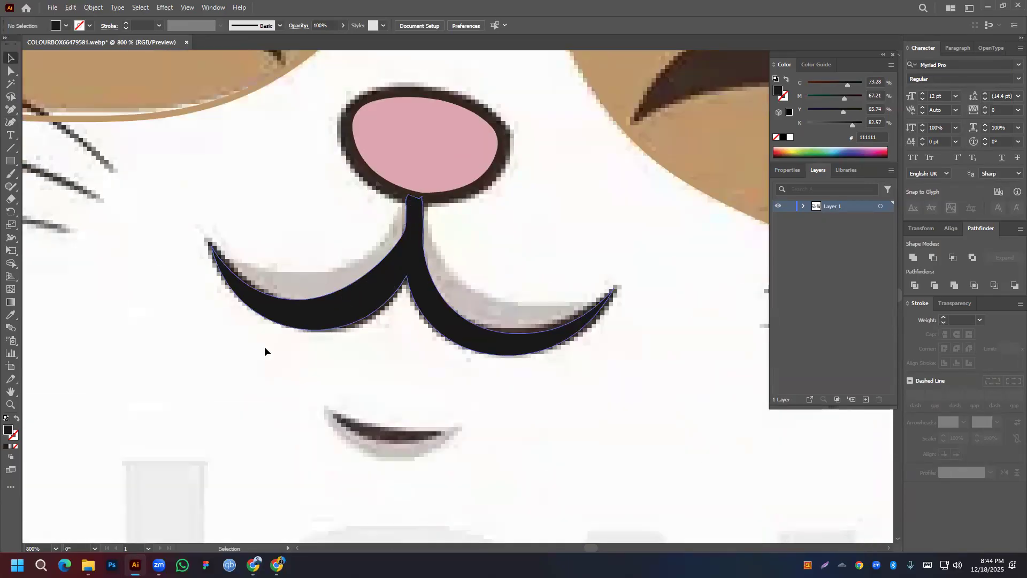
pyautogui.click(10, 123)
pyautogui.click(364, 279)
pyautogui.moveTo(360, 280); pyautogui.dragTo(364, 291)
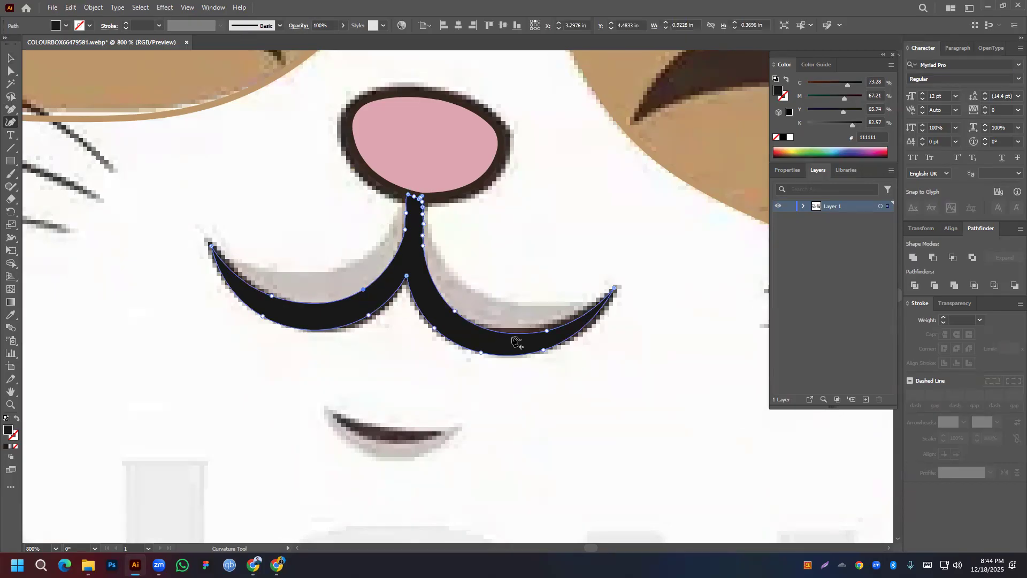
pyautogui.scroll(-2, 351, 218)
pyautogui.click(10, 57)
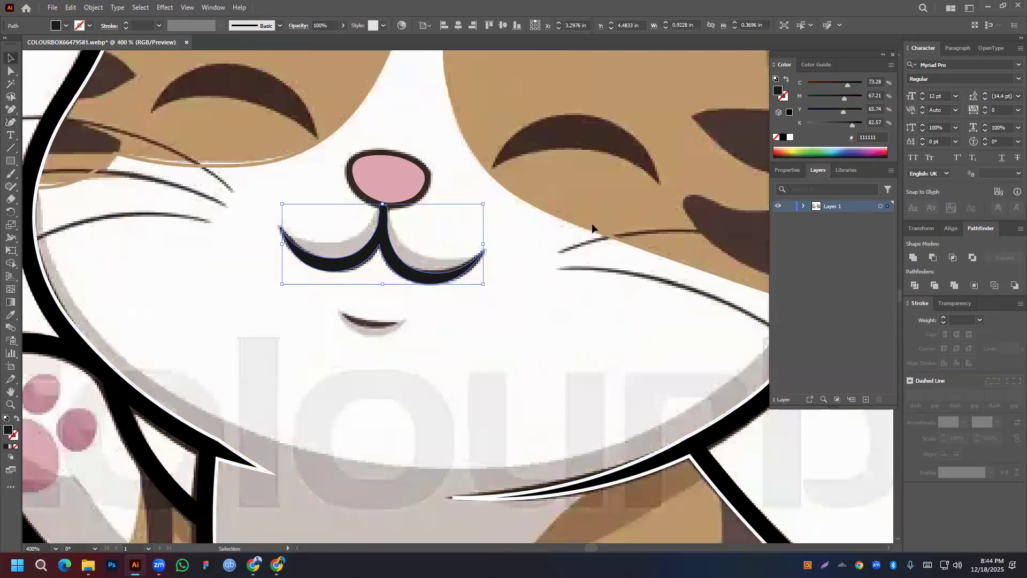
pyautogui.scroll(-2, 588, 224)
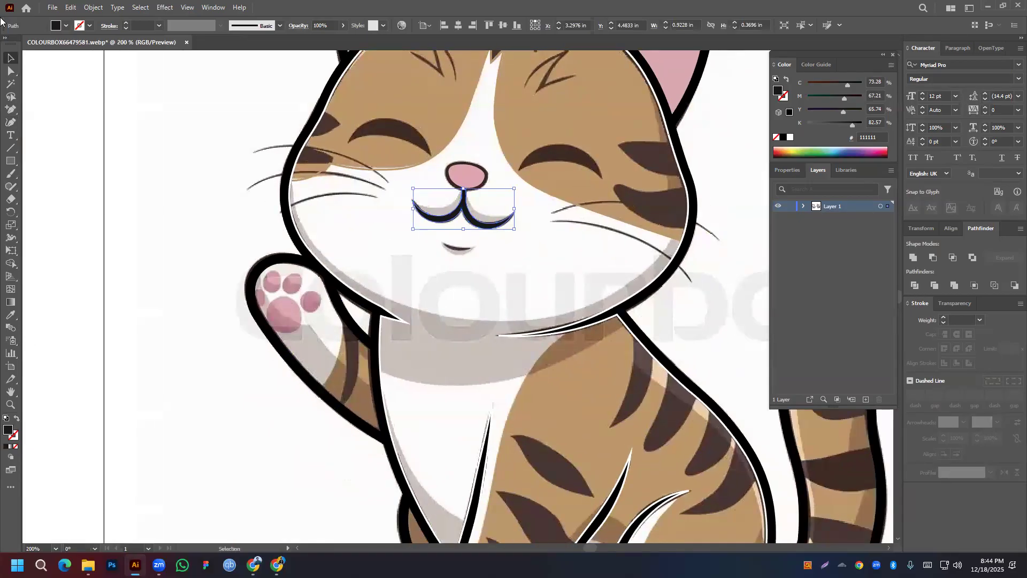
pyautogui.click(524, 280)
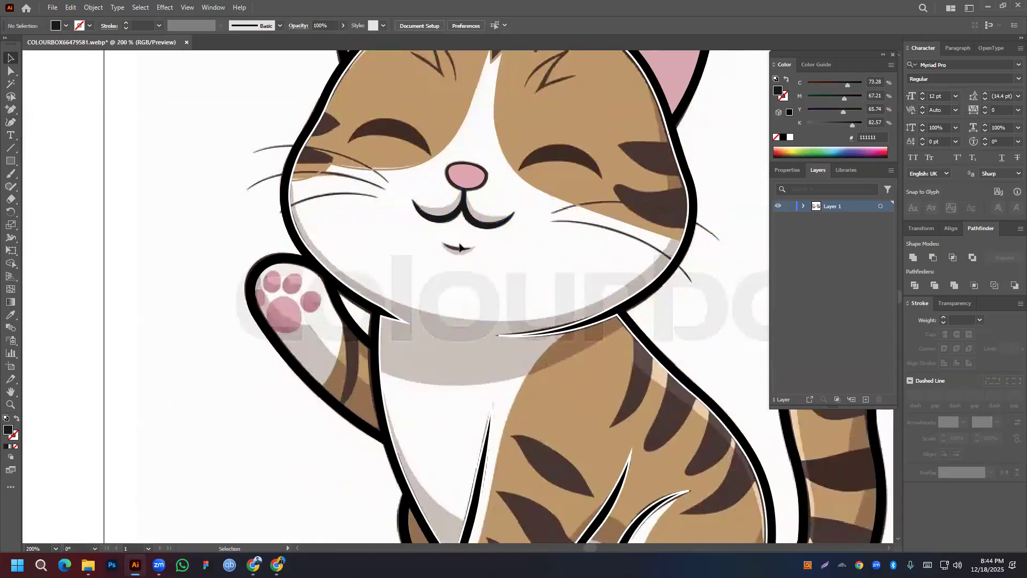
# Draw a curved path along the reference's small lower lip line with the Pen tool
pyautogui.moveTo(10, 122); pyautogui.dragTo(33, 117)
pyautogui.click(54, 110)
pyautogui.moveTo(471, 246); pyautogui.dragTo(491, 239)
pyautogui.click(471, 247)
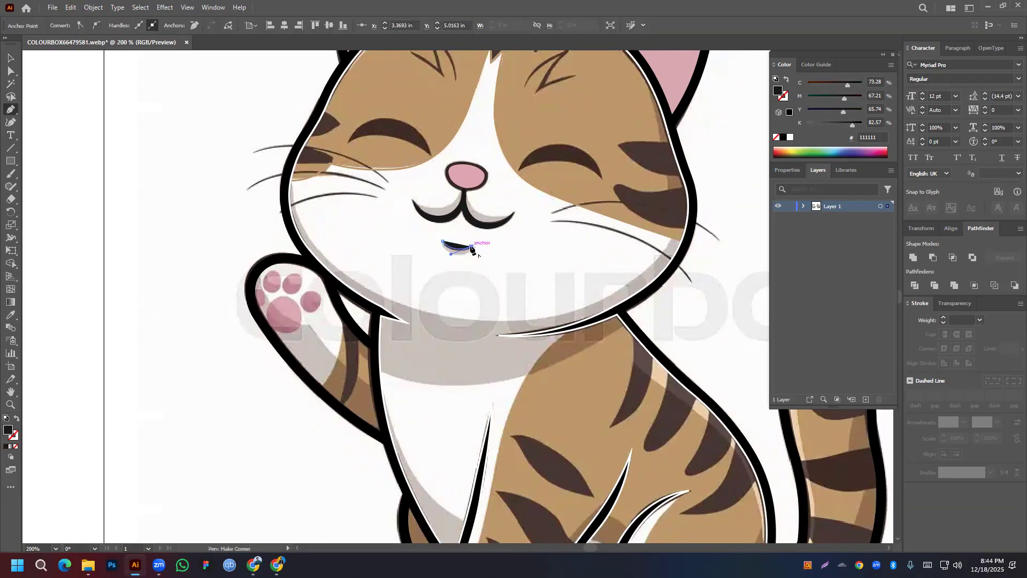
# Swap the lower lip path's fill and stroke, and give its 1 pt stroke the lens-shaped tapered width profile
pyautogui.click(16, 420)
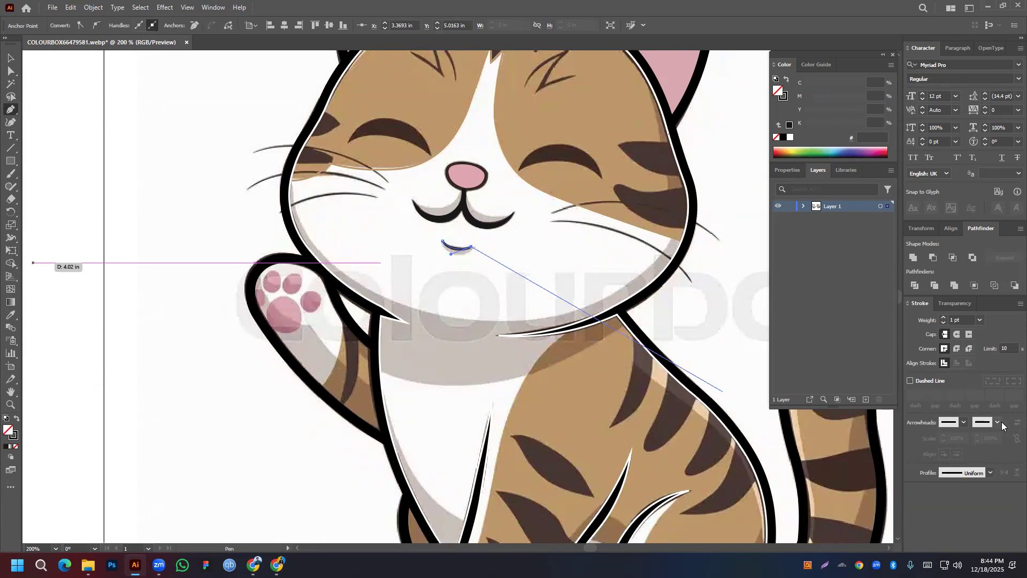
pyautogui.click(989, 474)
pyautogui.click(967, 368)
pyautogui.click(11, 59)
pyautogui.click(426, 295)
# Trace the left closed eye as an open arc with the Pen tool, using the face marking's 1 pt tan stroke
pyautogui.moveTo(726, 225); pyautogui.dragTo(661, 291)
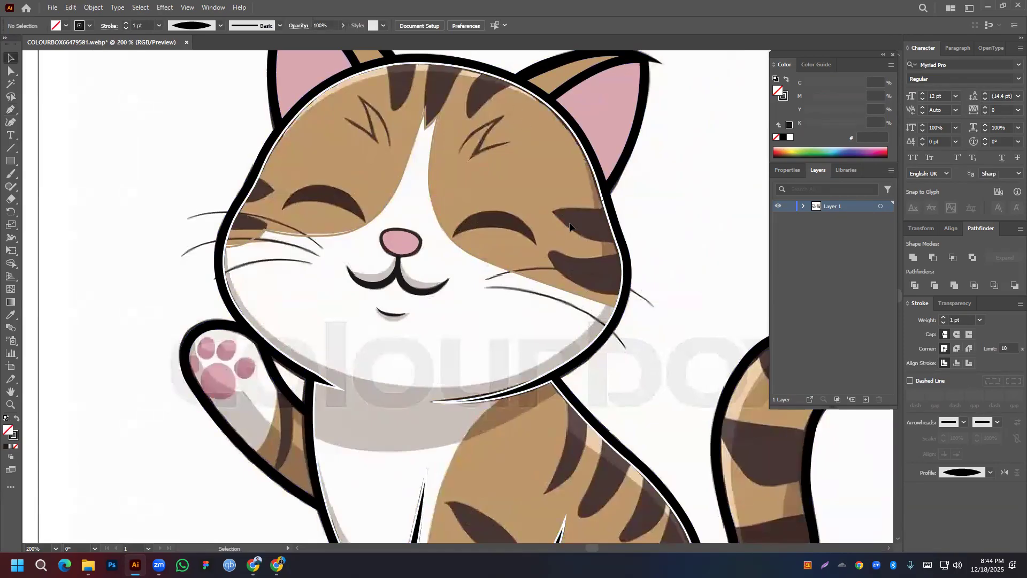
pyautogui.click(439, 225)
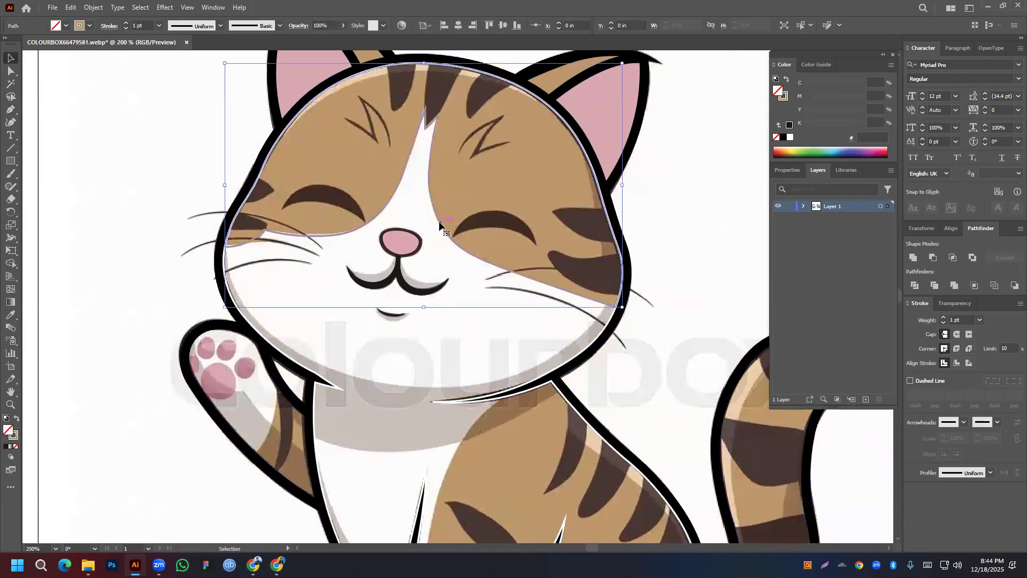
pyautogui.moveTo(484, 259); pyautogui.dragTo(462, 243)
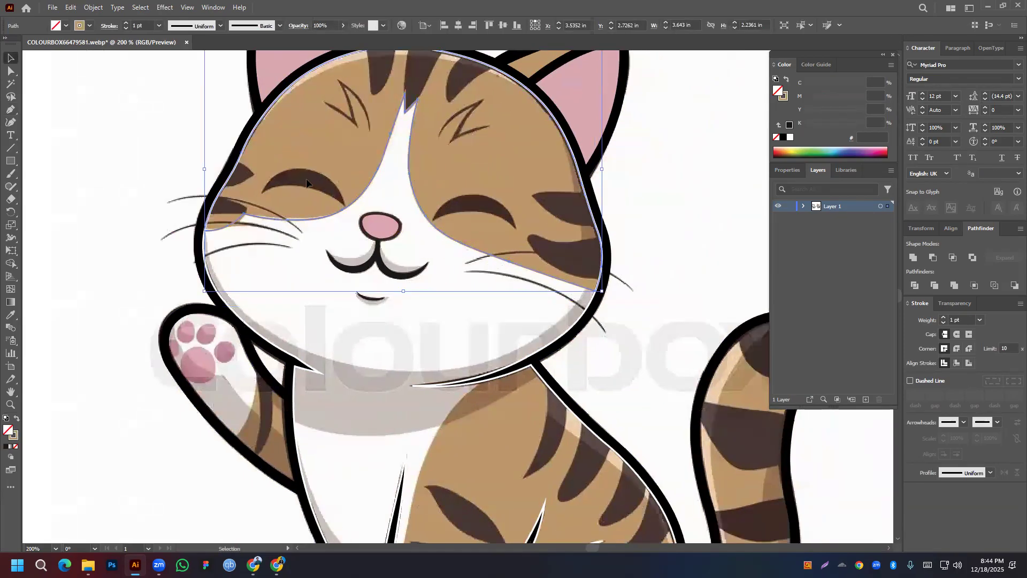
pyautogui.click(10, 109)
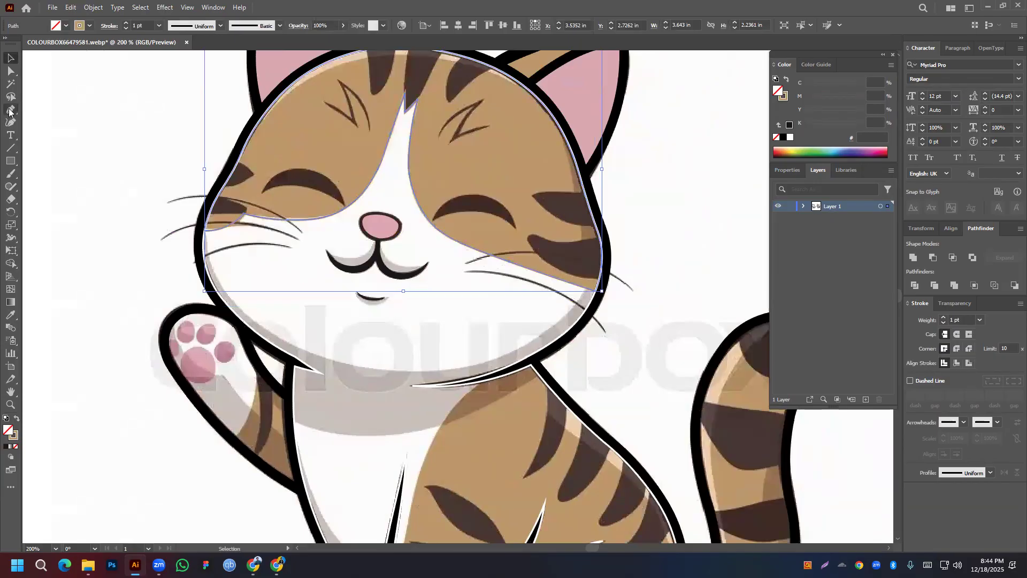
pyautogui.click(261, 191)
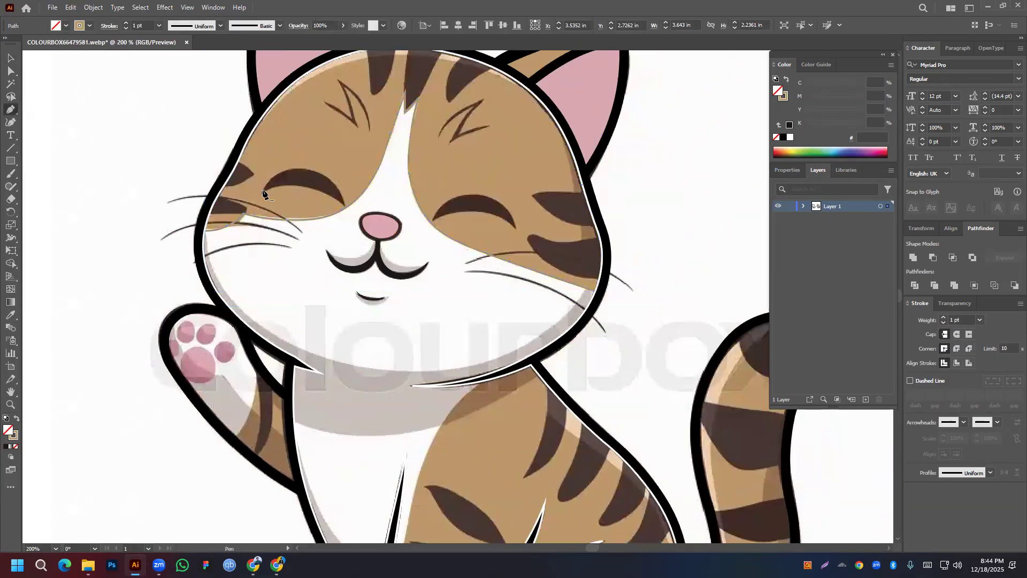
pyautogui.moveTo(346, 208); pyautogui.dragTo(383, 263)
pyautogui.click(347, 207)
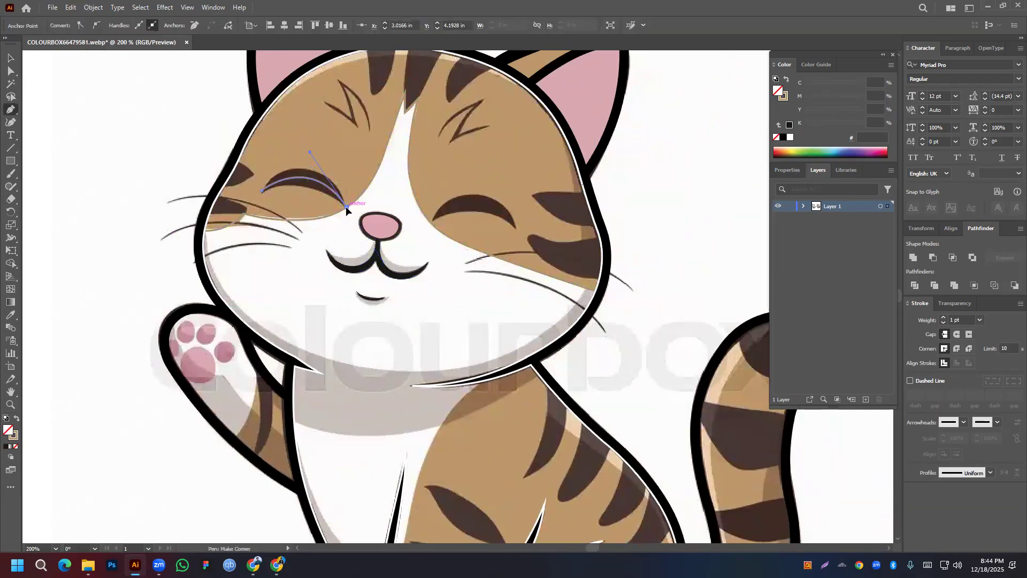
pyautogui.press('Escape')
# Trace the right closed eye as an open arc with the Pen tool
pyautogui.click(432, 219)
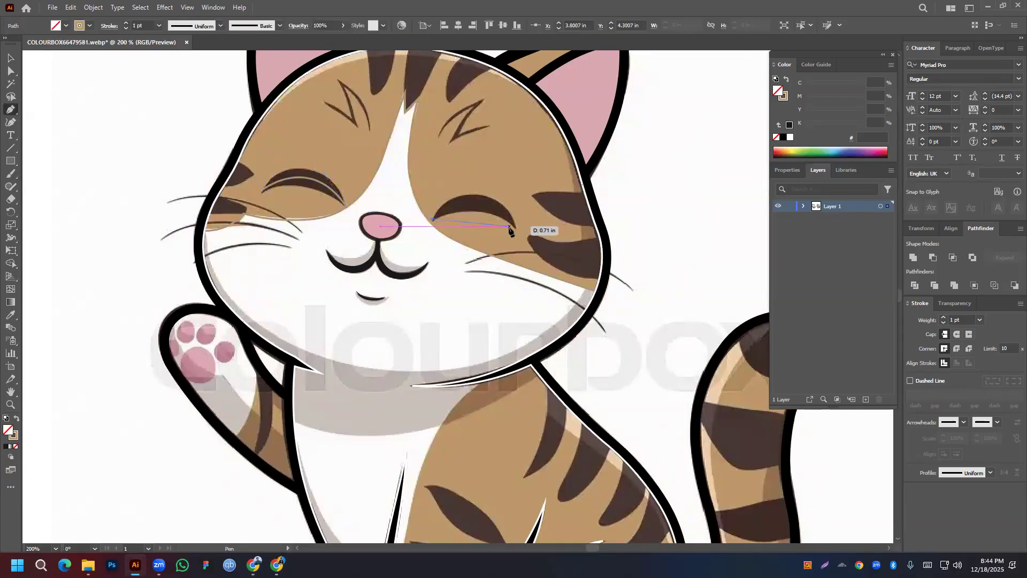
pyautogui.click(516, 228)
pyautogui.moveTo(524, 274); pyautogui.dragTo(545, 283)
# Set both closed-eye arcs to a 10 pt stroke with the lens-shaped tapered width profile
pyautogui.press('v')
pyautogui.keyDown('shift'); pyautogui.click(322, 186); pyautogui.keyUp('shift')
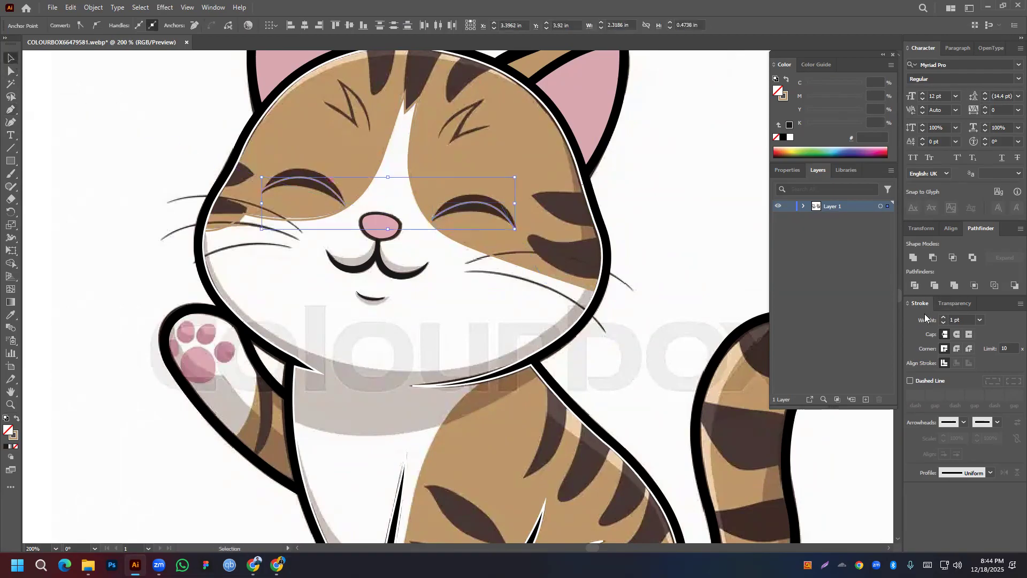
pyautogui.click(943, 320)
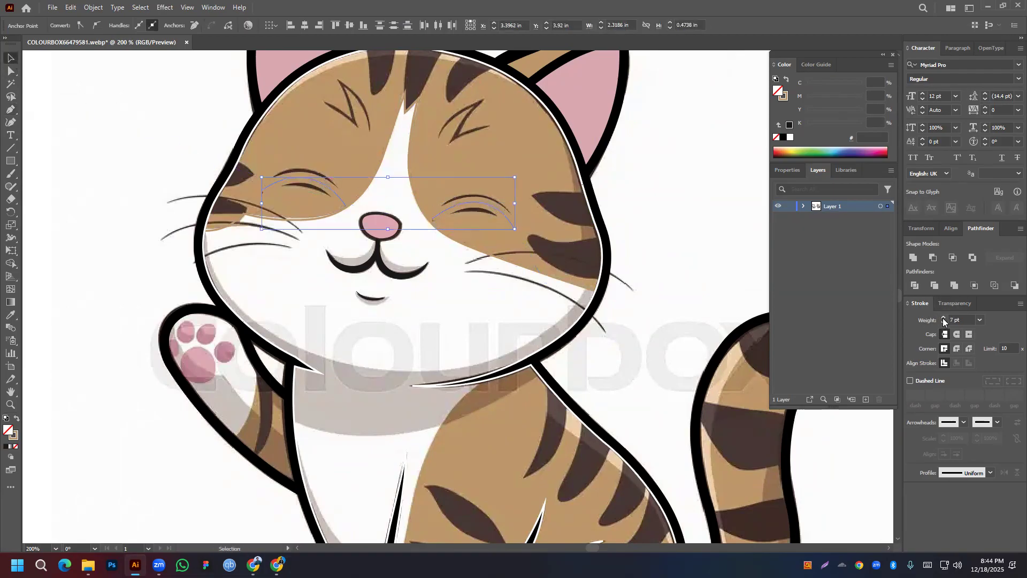
pyautogui.click(943, 322)
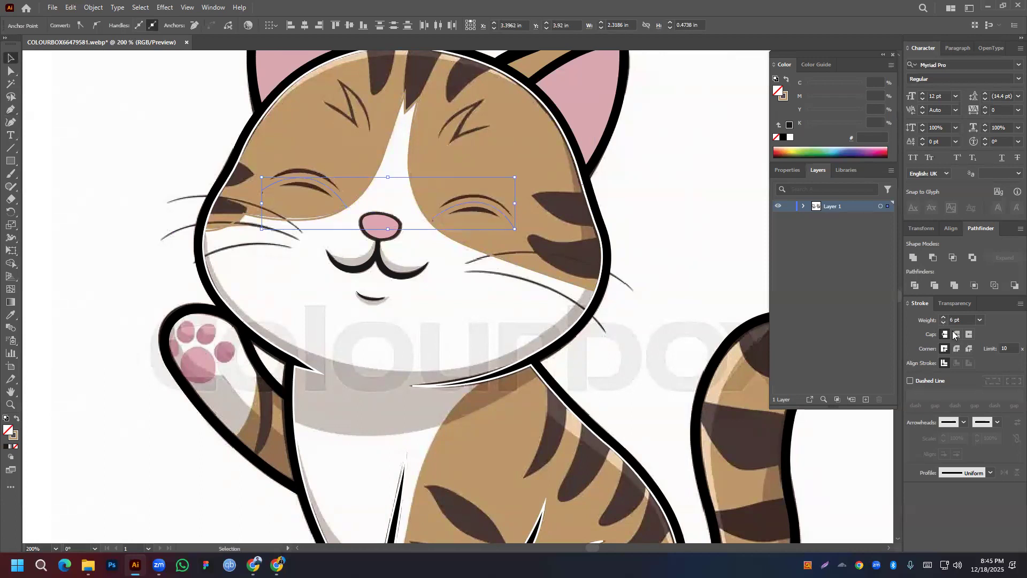
pyautogui.click(990, 472)
pyautogui.click(951, 368)
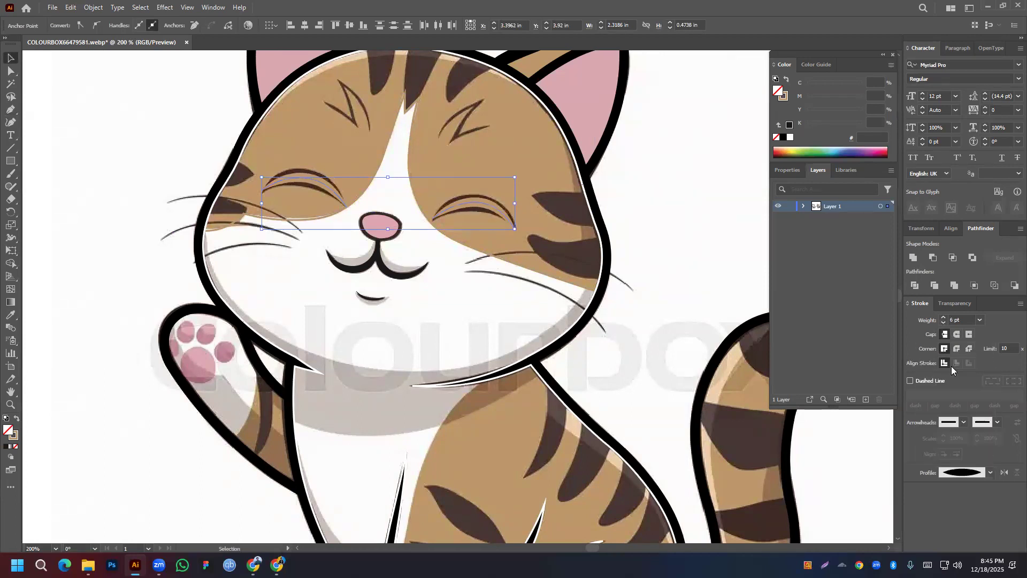
pyautogui.click(944, 318)
pyautogui.click(944, 318)
pyautogui.click(944, 318)
pyautogui.click(944, 317)
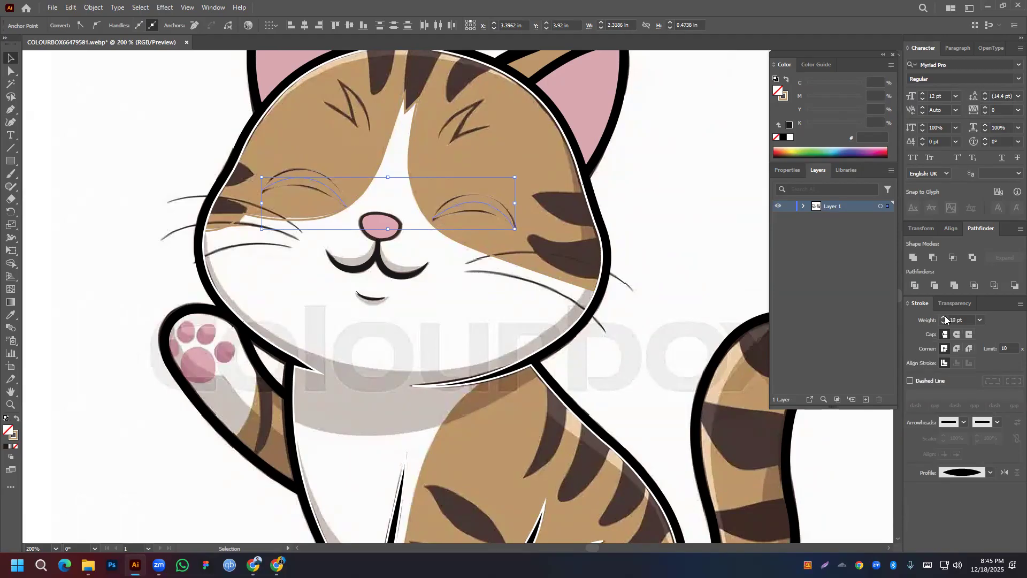
# Sample the nose's appearance onto both eye arcs, remove their fill, and set the dark stroke back to 10 pt
pyautogui.click(10, 314)
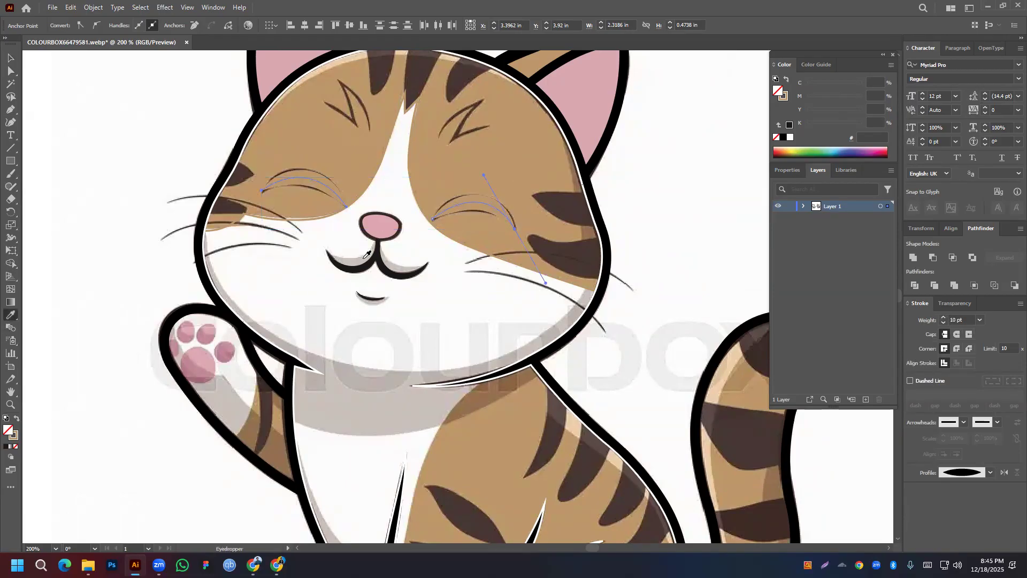
pyautogui.click(401, 218)
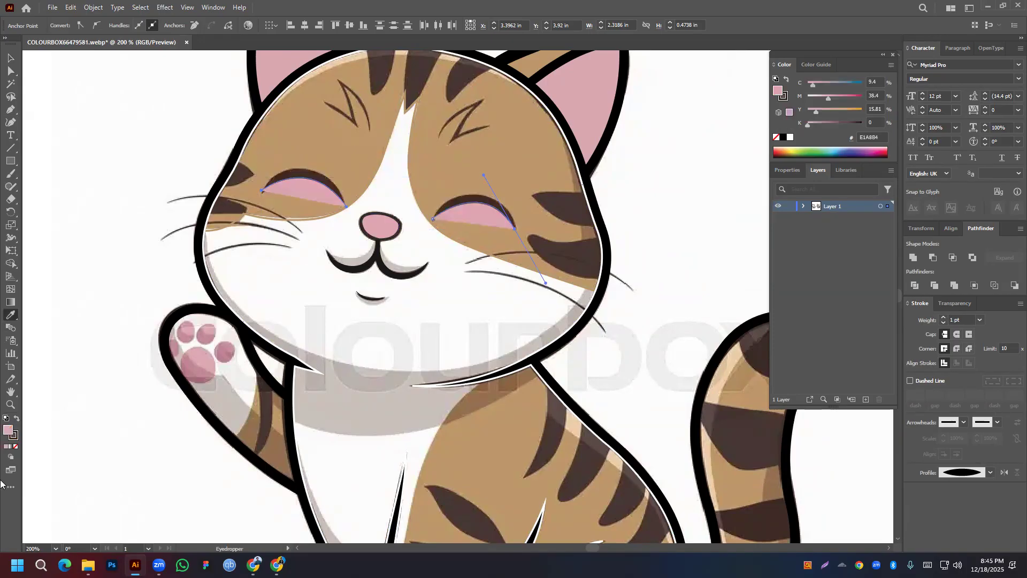
pyautogui.click(15, 447)
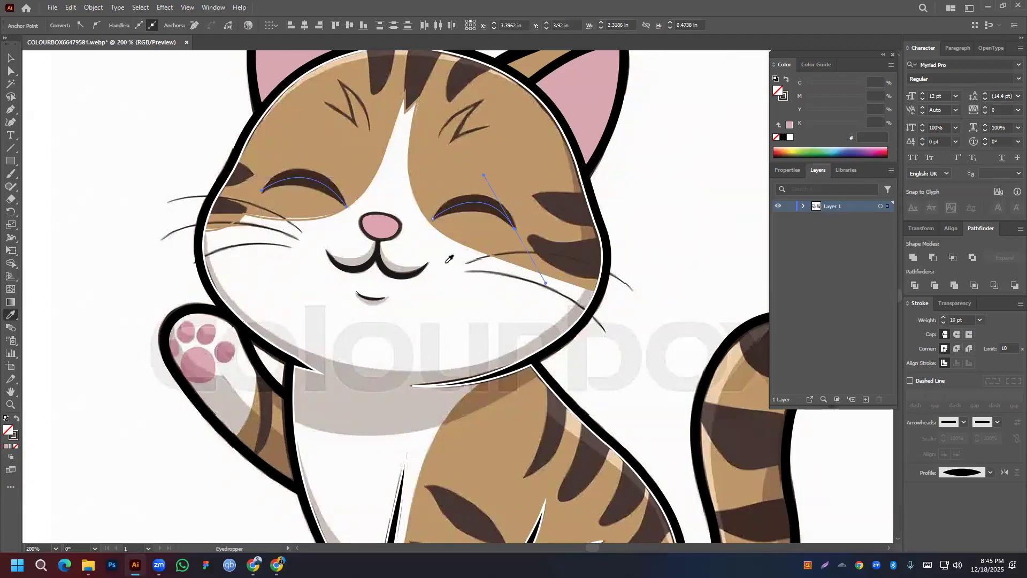
pyautogui.click(11, 57)
pyautogui.click(52, 188)
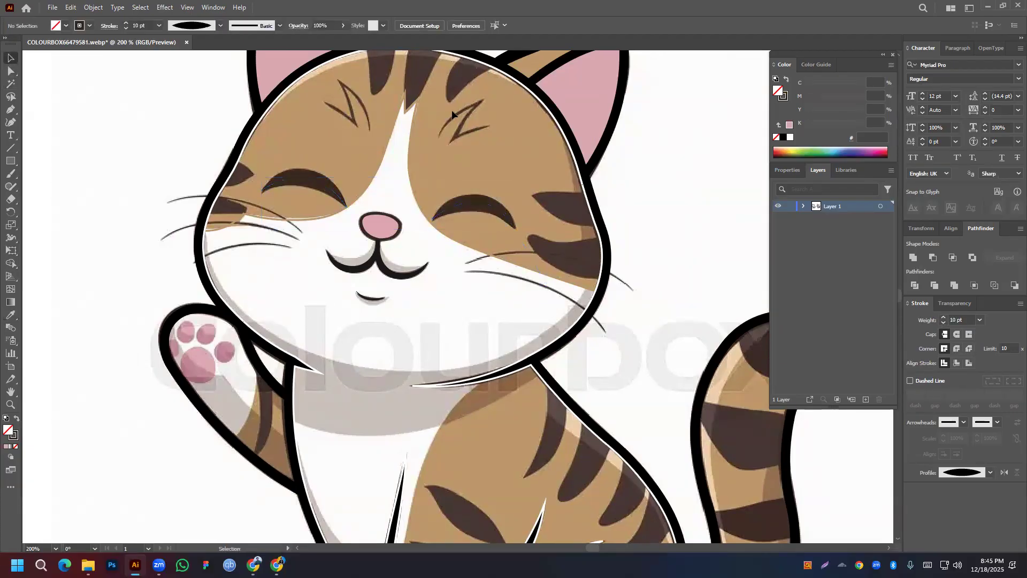
# Trace the zigzag mark above the left eye with the Pen tool and give its 1 pt stroke the lens-shaped tapered width profile
pyautogui.scroll(3, 451, 111)
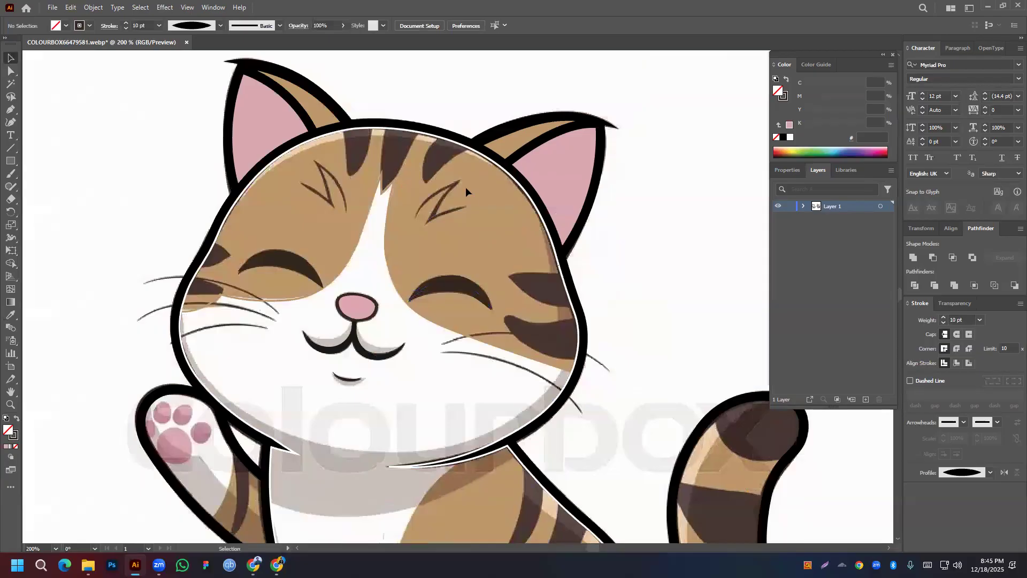
pyautogui.click(11, 109)
pyautogui.click(299, 183)
pyautogui.click(332, 206)
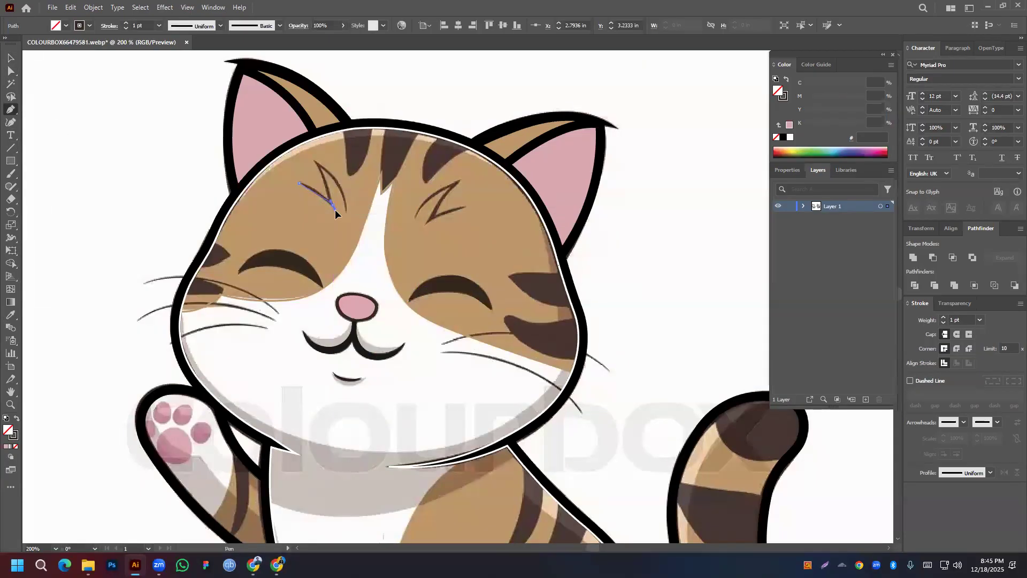
pyautogui.click(332, 206)
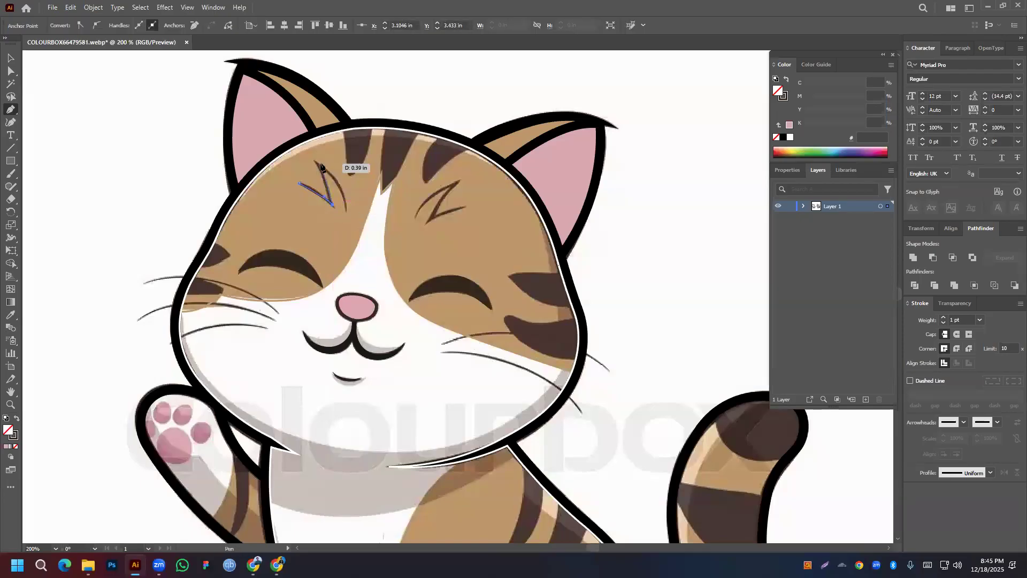
pyautogui.moveTo(316, 162); pyautogui.dragTo(307, 160)
pyautogui.click(316, 161)
pyautogui.moveTo(348, 212); pyautogui.dragTo(354, 248)
pyautogui.click(992, 474)
pyautogui.click(944, 365)
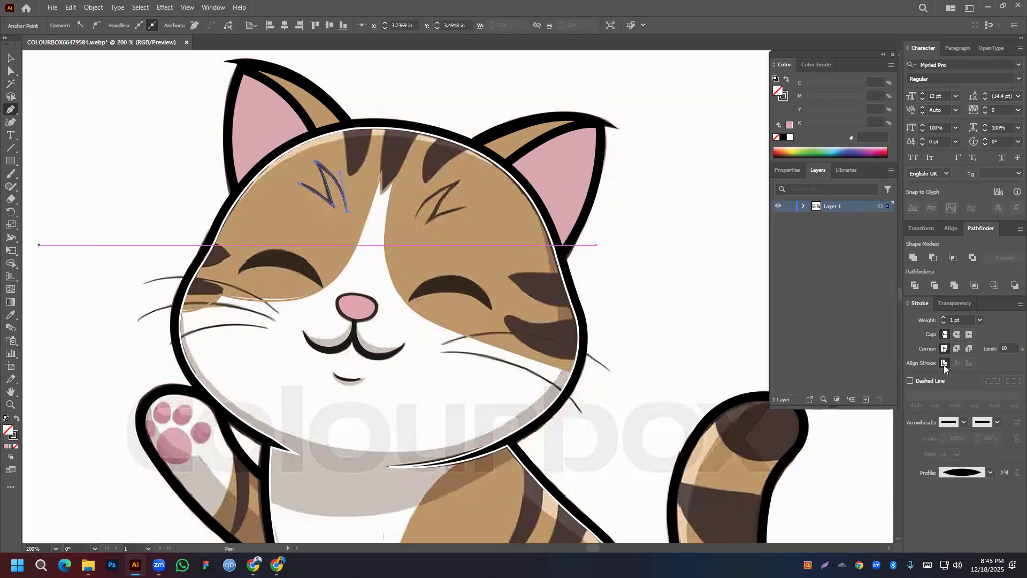
# Copy the left forehead mark over the right one, reflect it across the vertical axis, and move and rotate it to match the reference
pyautogui.click(11, 57)
pyautogui.moveTo(334, 185)
pyautogui.keyDown('alt'); pyautogui.mouseDown()
pyautogui.moveTo(476, 187)
pyautogui.moveTo(454, 191)
pyautogui.mouseUp(); pyautogui.keyUp('alt')
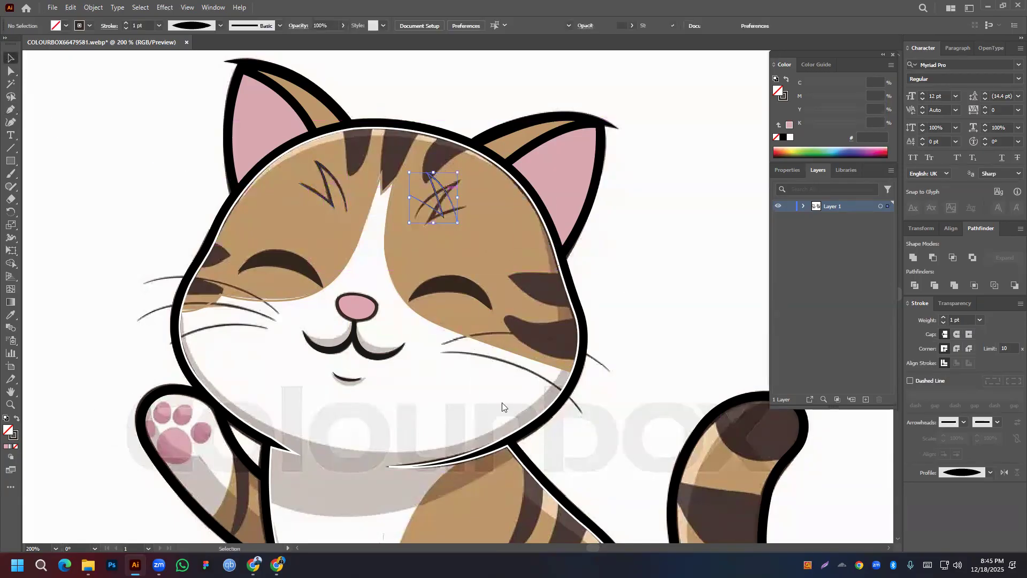
pyautogui.rightClick(447, 192)
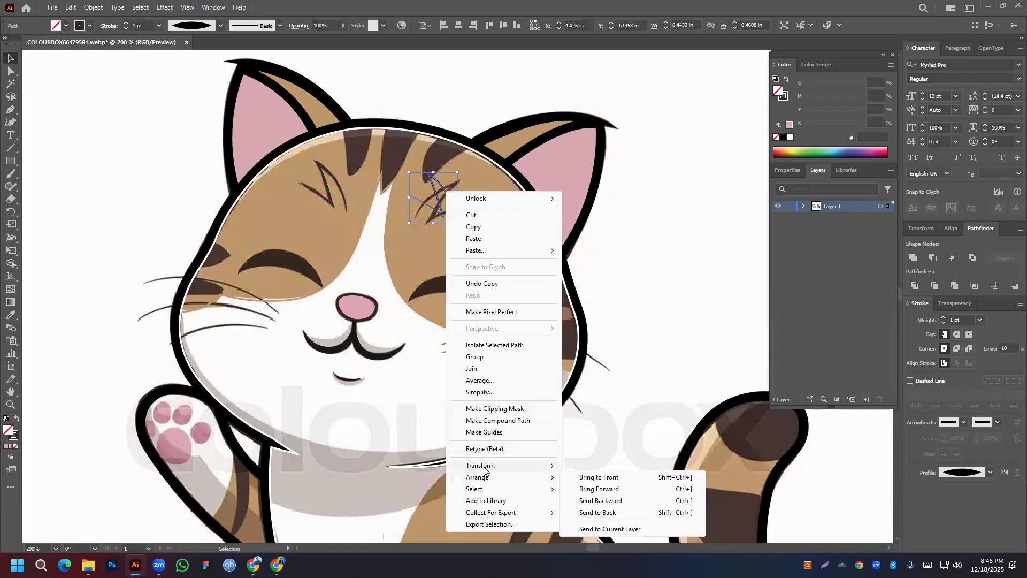
pyautogui.moveTo(484, 465)
pyautogui.click(590, 505)
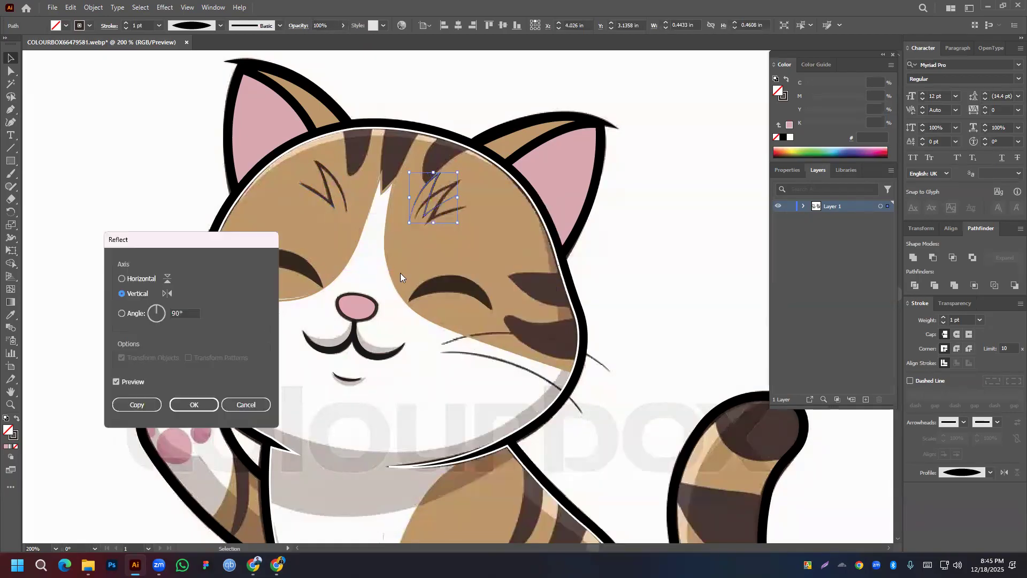
pyautogui.click(194, 405)
pyautogui.moveTo(434, 191)
pyautogui.mouseDown()
pyautogui.moveTo(471, 175)
pyautogui.moveTo(441, 200)
pyautogui.mouseUp()
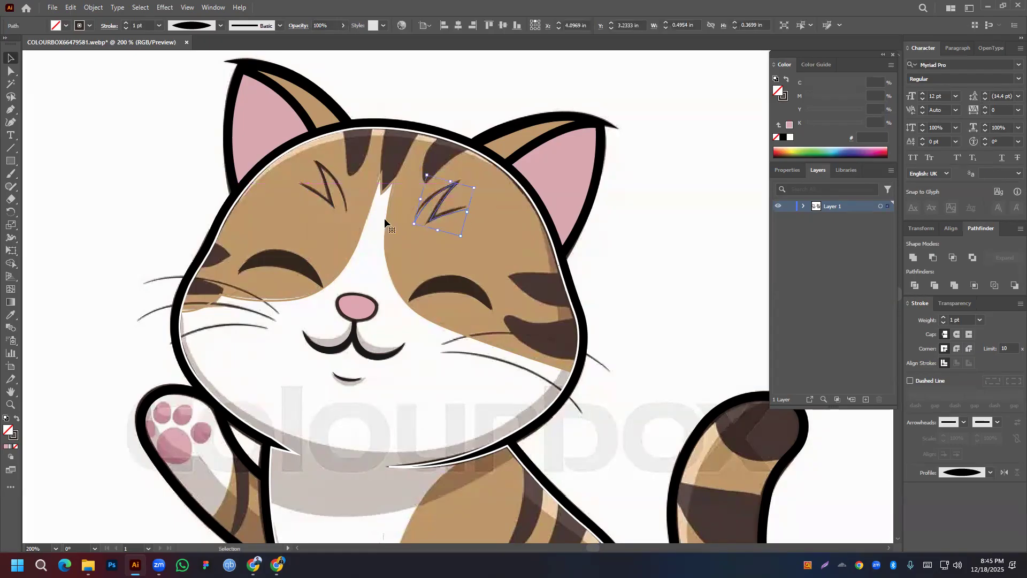
pyautogui.click(163, 113)
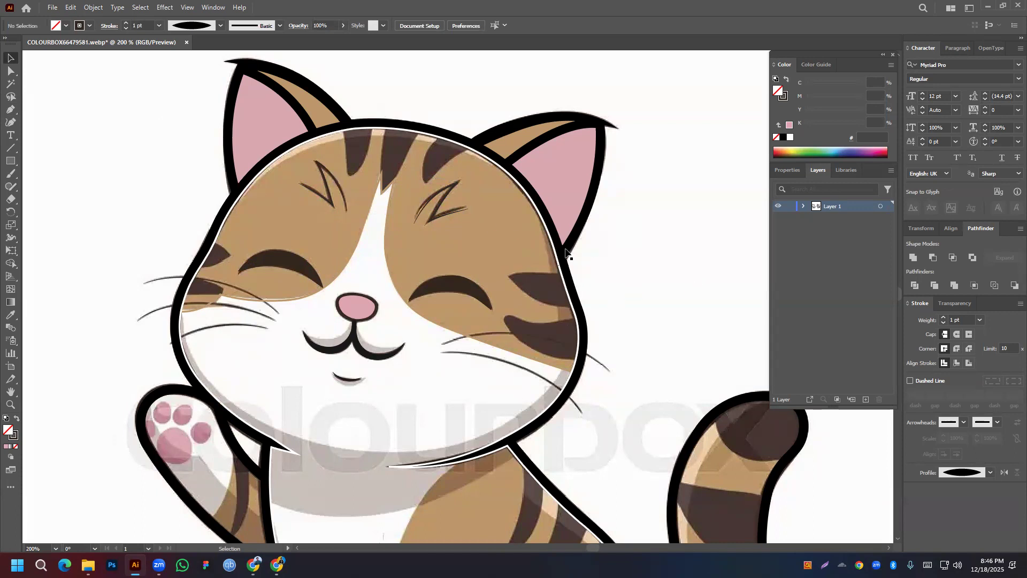
pyautogui.scroll(-3, 492, 276)
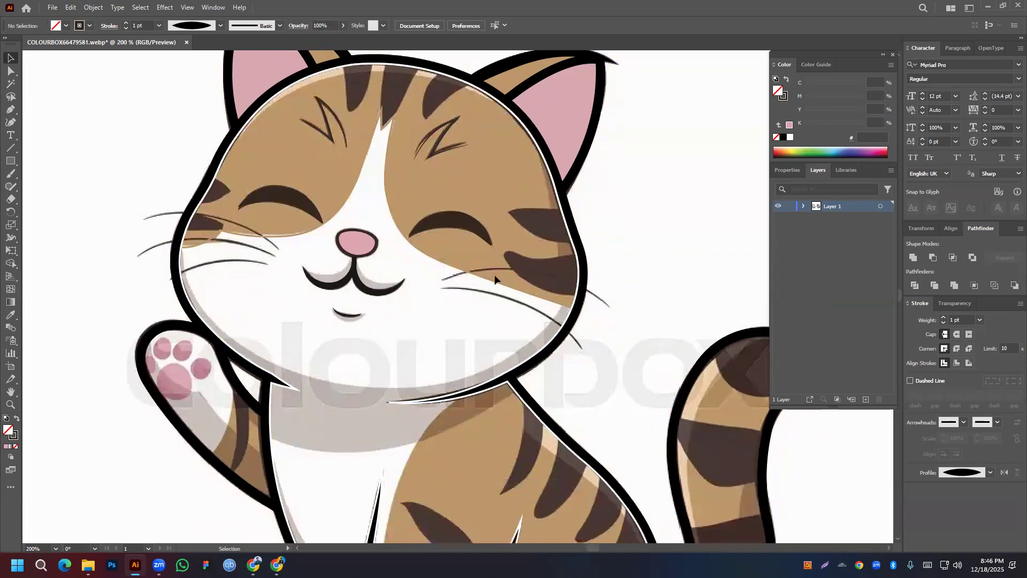
pyautogui.scroll(-3, 371, 309)
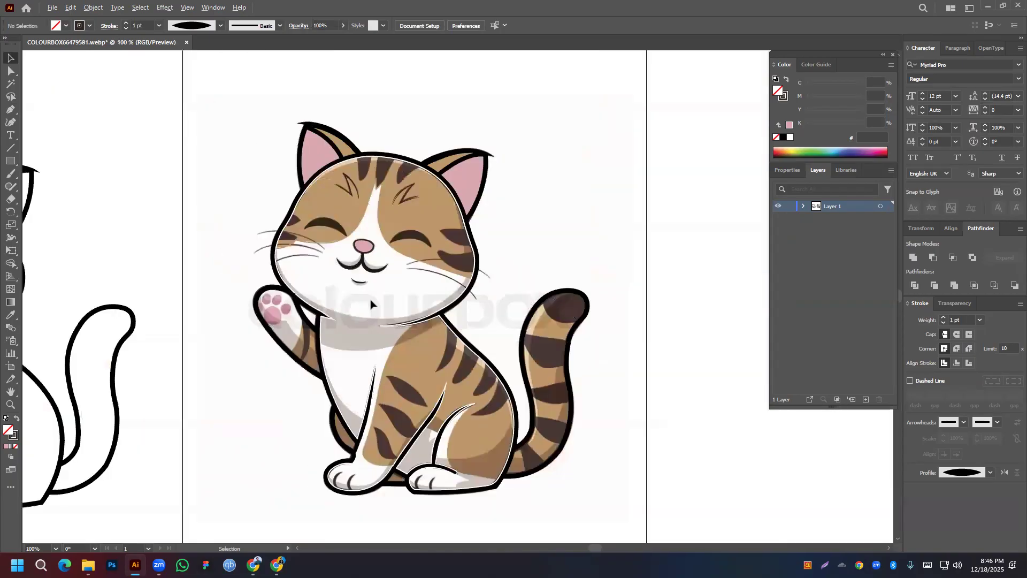
pyautogui.scroll(2, 330, 281)
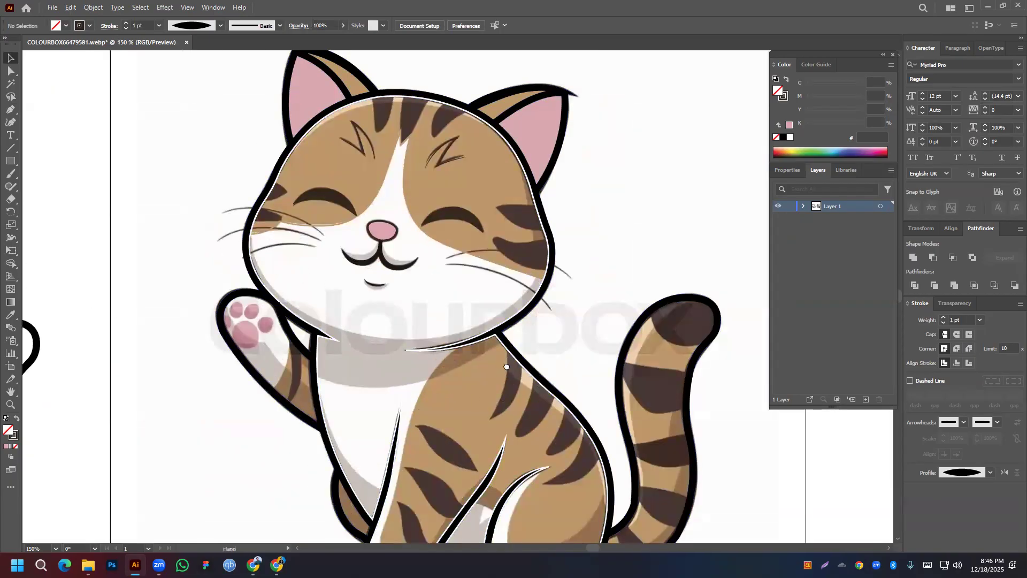
pyautogui.scroll(-3, 506, 367)
pyautogui.scroll(3, 490, 265)
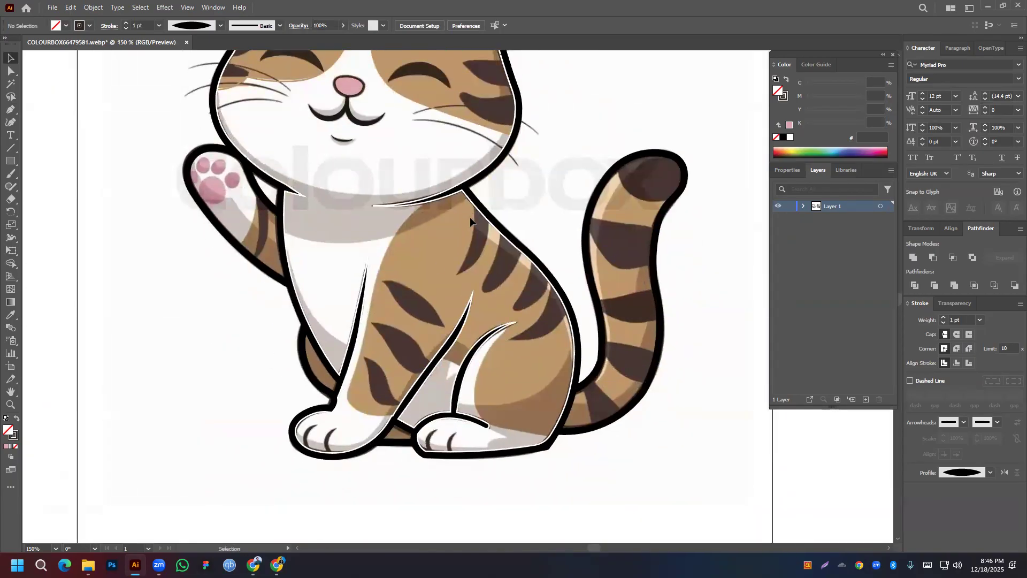
pyautogui.scroll(-3, 572, 275)
pyautogui.scroll(3, 498, 375)
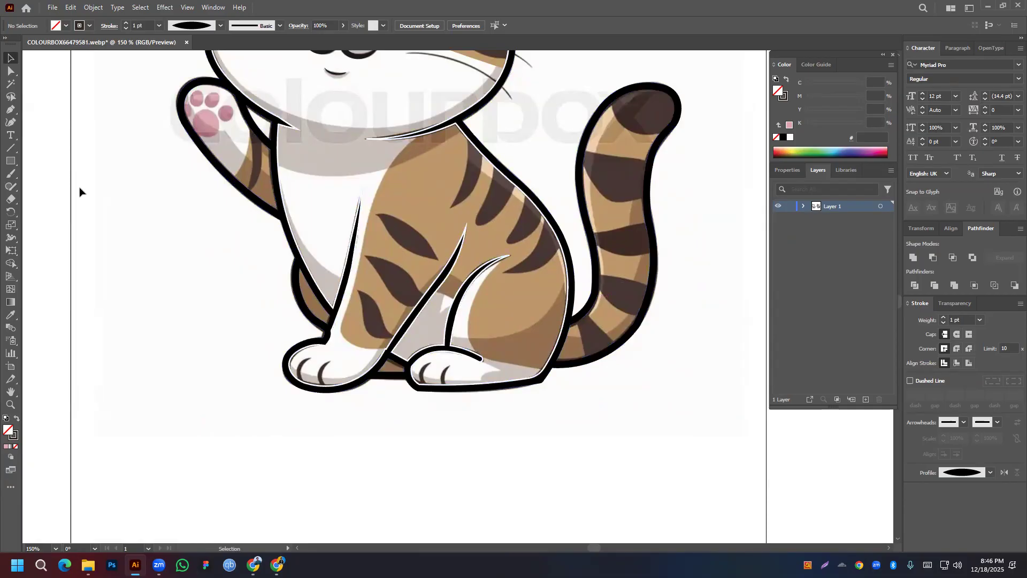
# Trace the left stripe on top of the head as a closed shape with the Pen tool
pyautogui.moveTo(269, 69); pyautogui.dragTo(253, 342)
pyautogui.click(10, 109)
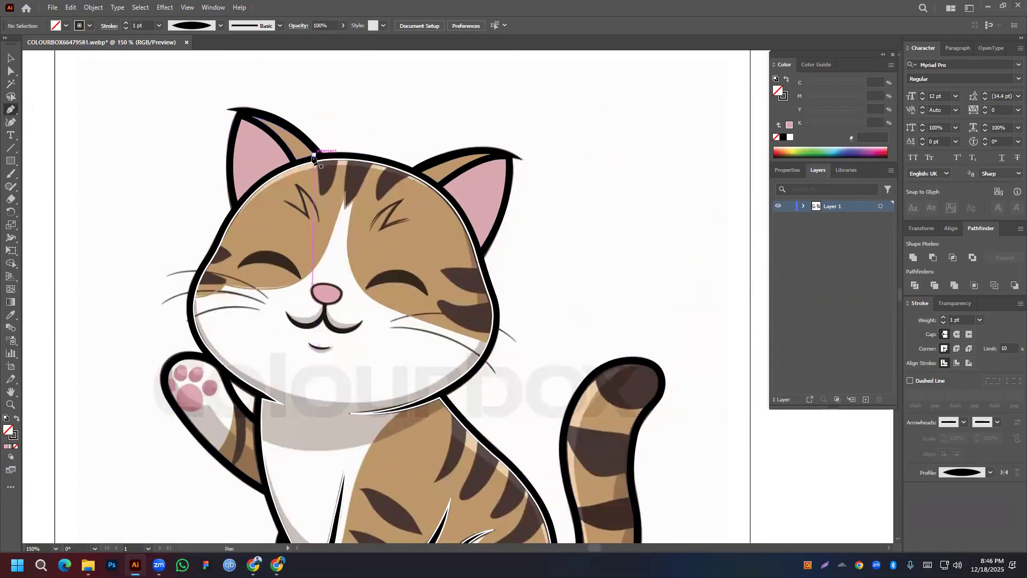
pyautogui.moveTo(316, 159); pyautogui.dragTo(344, 134)
pyautogui.click(319, 192)
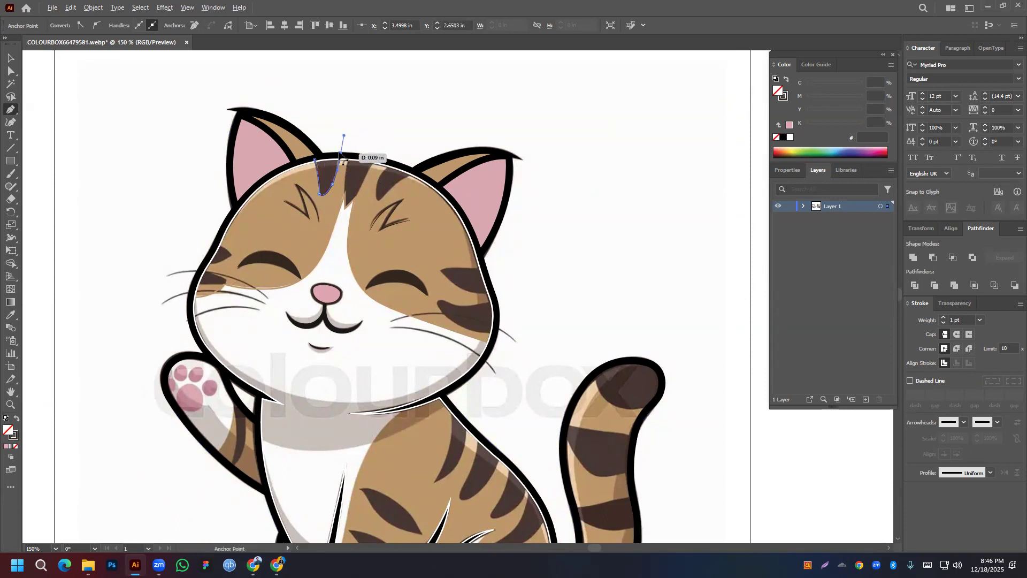
pyautogui.click(341, 153)
pyautogui.click(315, 159)
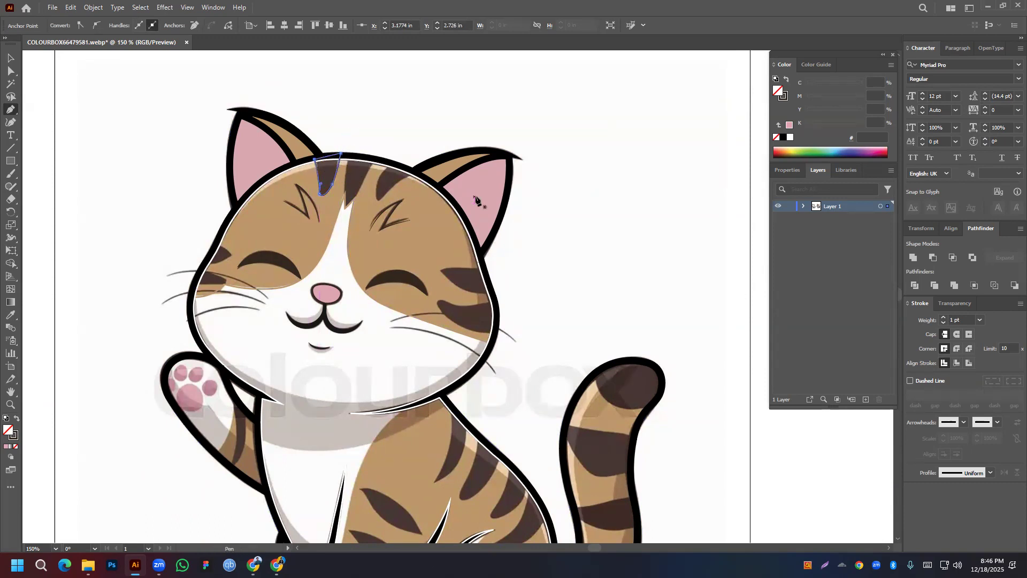
# Fill the left head stripe with the dark brown 453332 sampled from the reference stripe, without a stroke
pyautogui.click(10, 317)
pyautogui.click(336, 171)
pyautogui.click(11, 57)
pyautogui.click(395, 112)
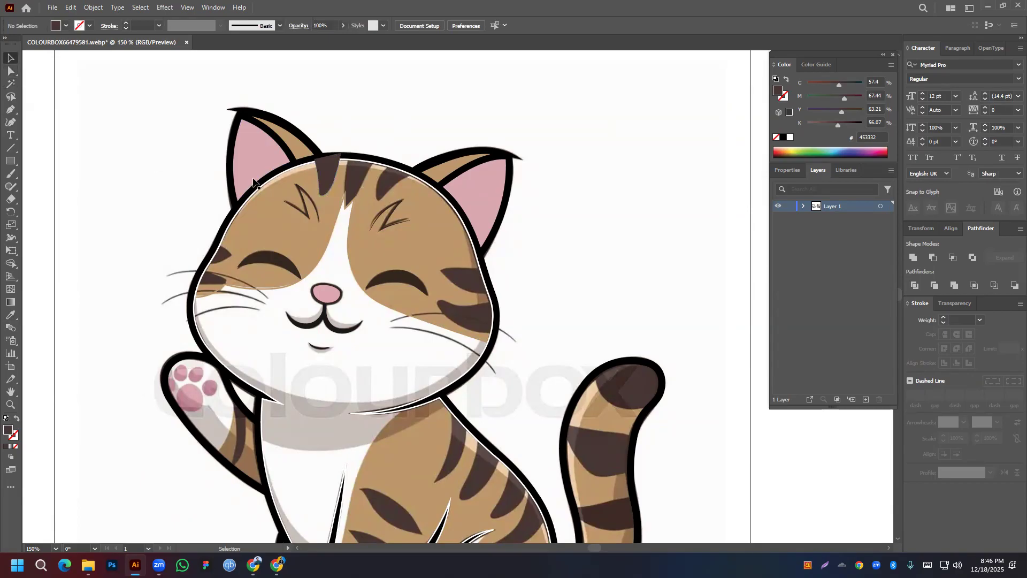
# Trace the middle head stripe as a closed, pointed dark brown shape reaching past the head outline at its upper end
pyautogui.click(10, 109)
pyautogui.moveTo(353, 148); pyautogui.dragTo(349, 229)
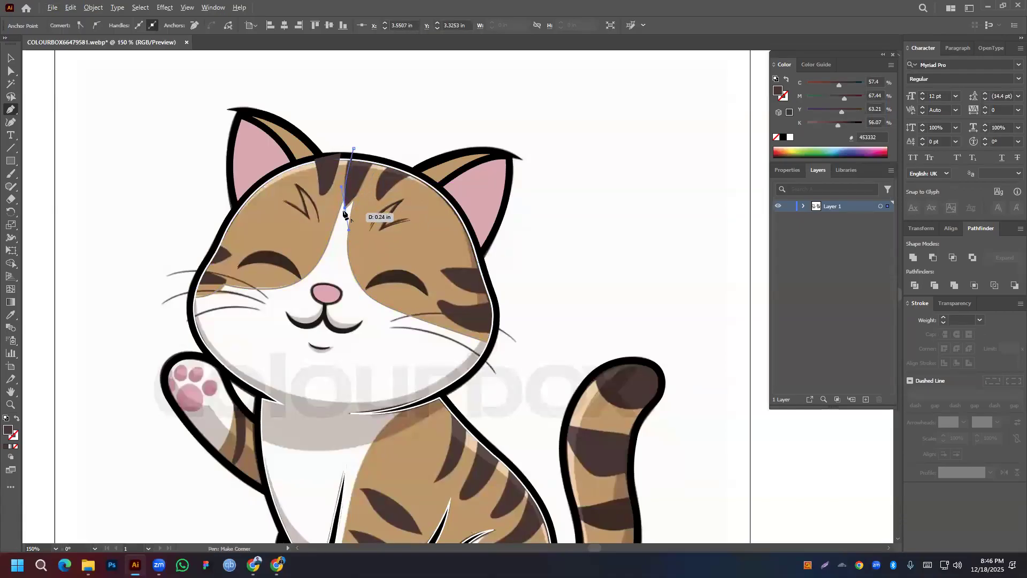
pyautogui.click(345, 208)
pyautogui.moveTo(382, 150); pyautogui.dragTo(397, 104)
pyautogui.click(381, 149)
pyautogui.click(354, 148)
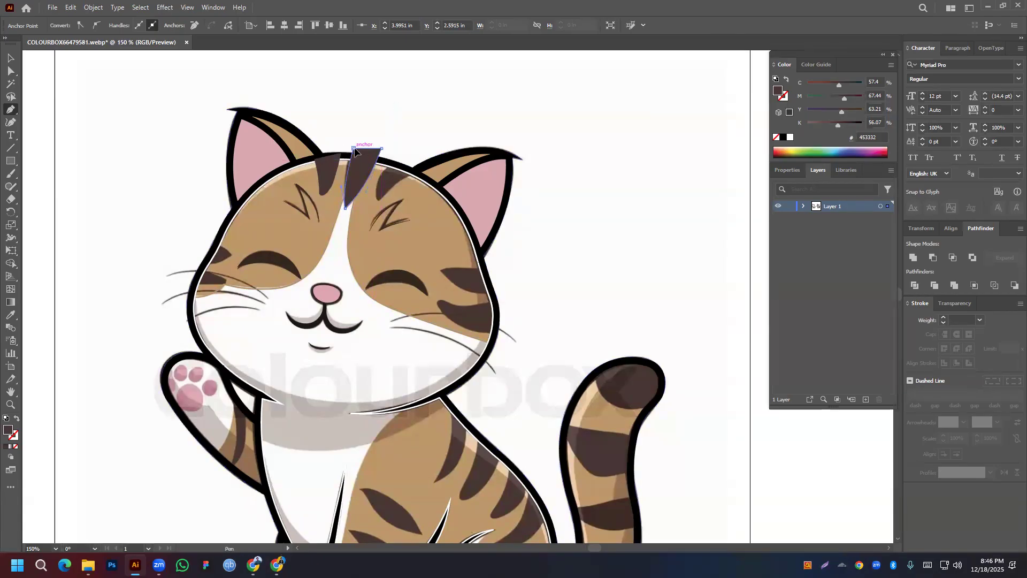
pyautogui.press('v')
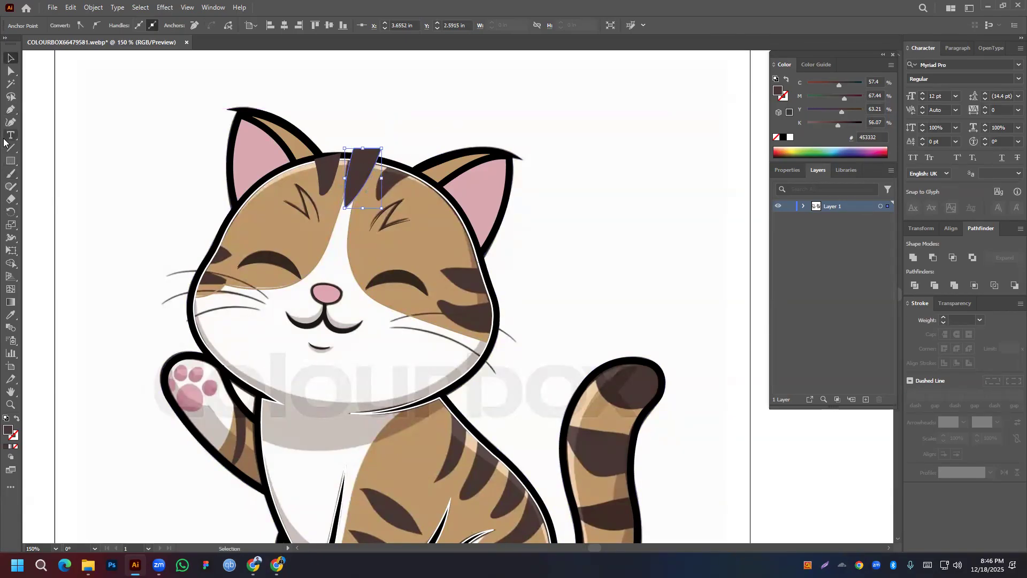
# Trace the right head stripe as a closed dark brown shape with the Pen tool
pyautogui.click(10, 109)
pyautogui.click(397, 157)
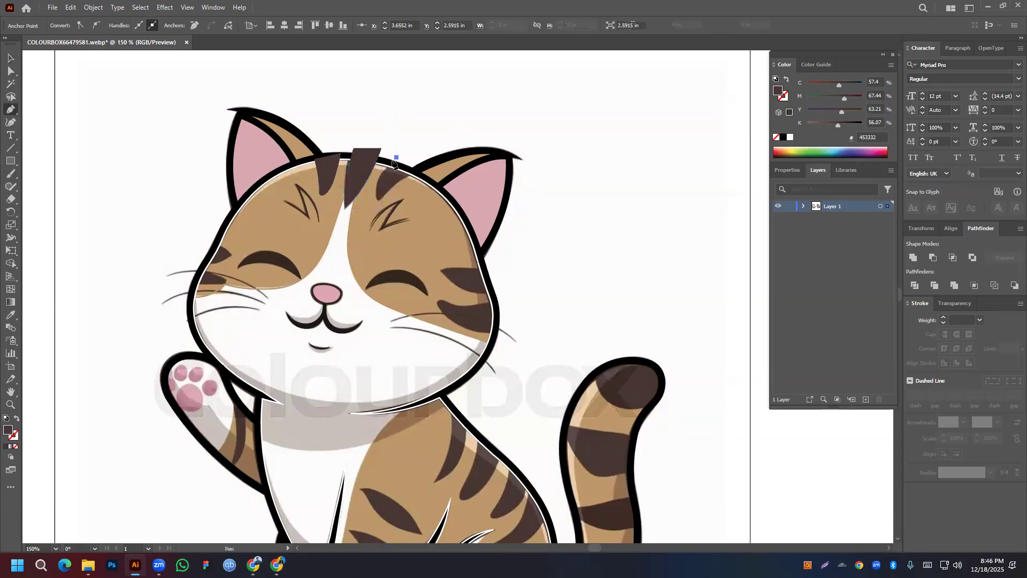
pyautogui.moveTo(378, 200); pyautogui.dragTo(390, 219)
pyautogui.click(378, 201)
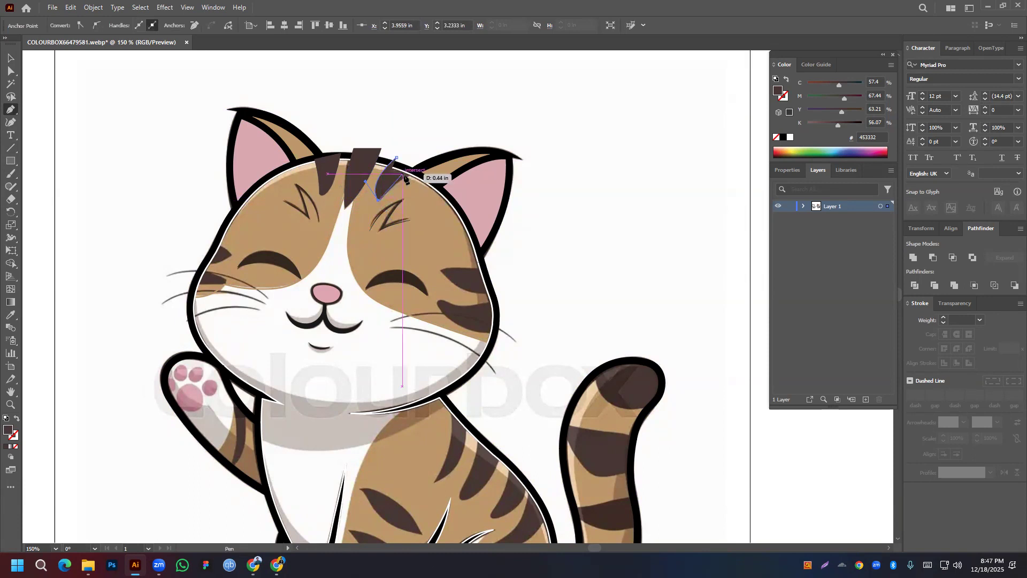
pyautogui.click(417, 169)
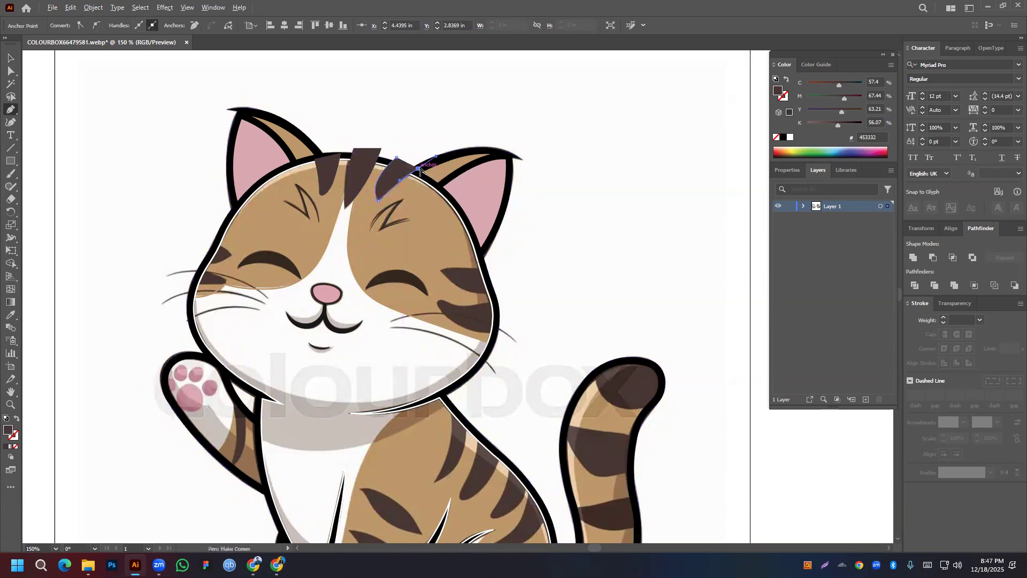
pyautogui.click(395, 159)
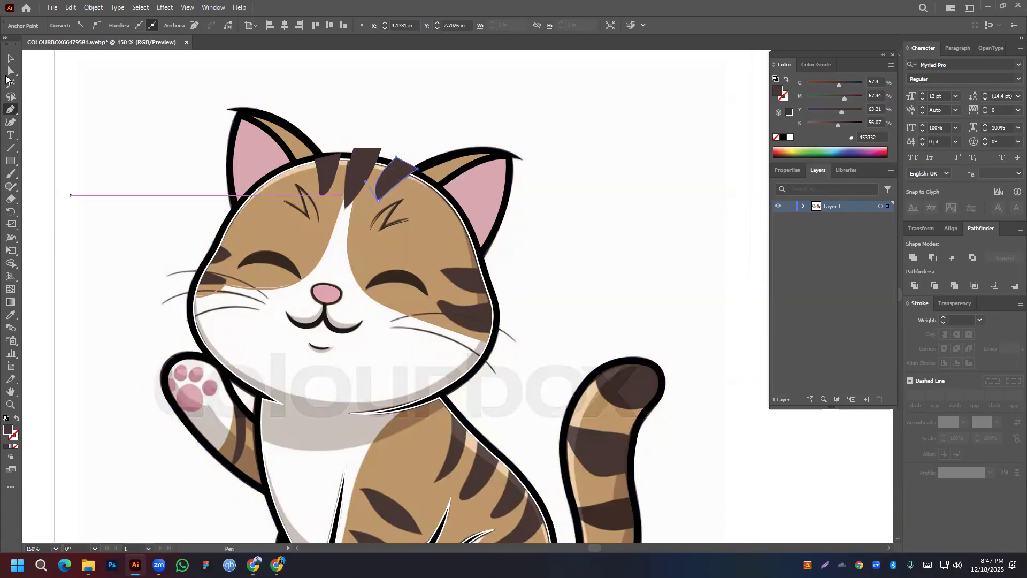
# Trim away the parts of the middle and right head stripes that extend past the black head outline, using Shape Builder
pyautogui.click(11, 57)
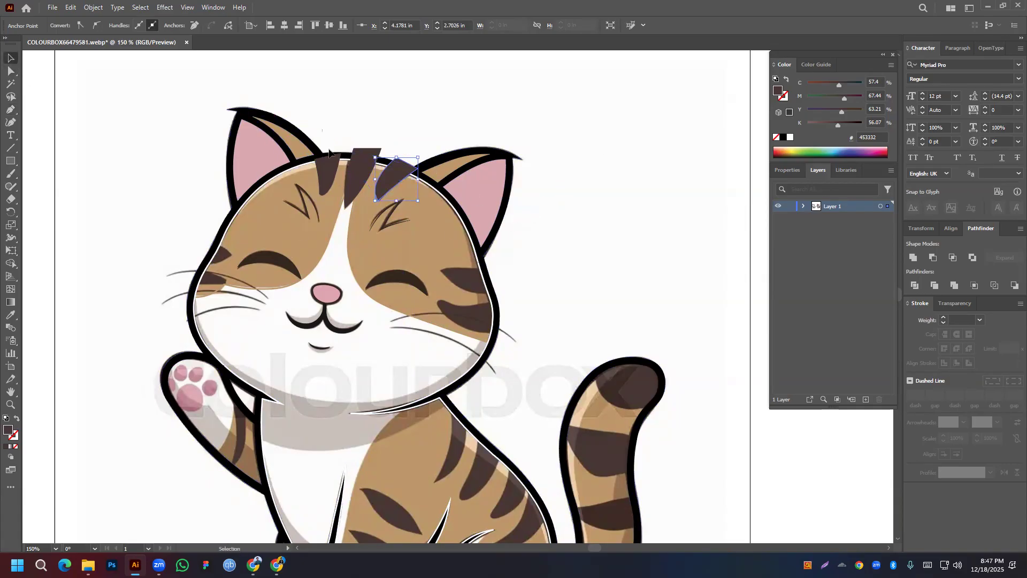
pyautogui.hotkey('ctrl', 'a')
pyautogui.scroll(4, 324, 153)
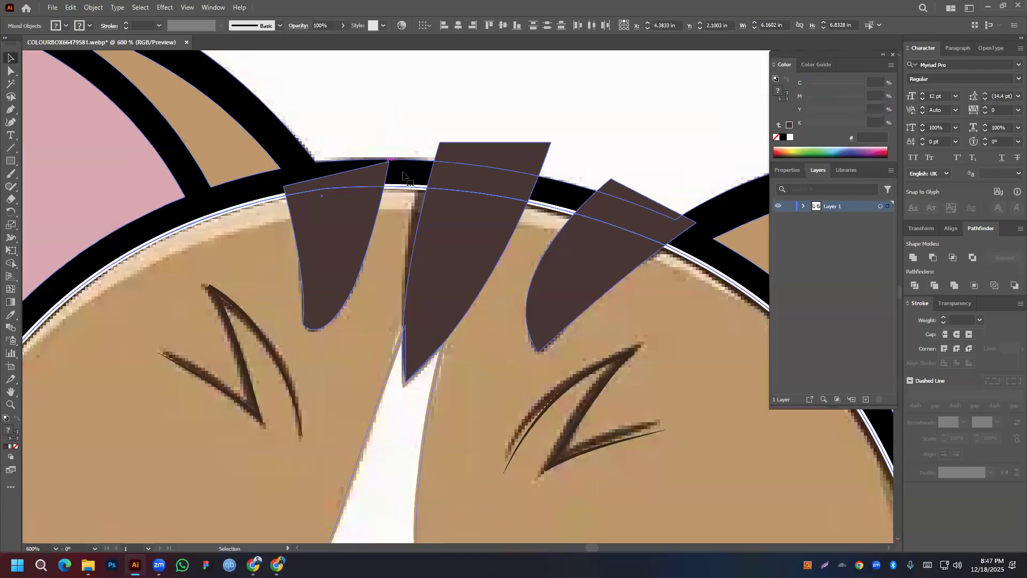
pyautogui.click(398, 137)
pyautogui.moveTo(338, 126); pyautogui.dragTo(583, 174)
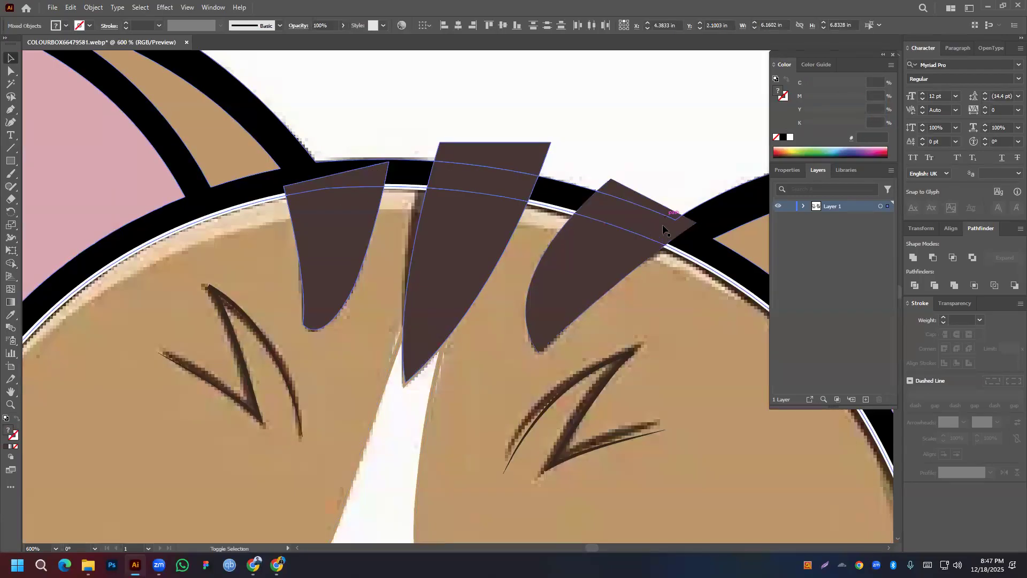
pyautogui.click(11, 263)
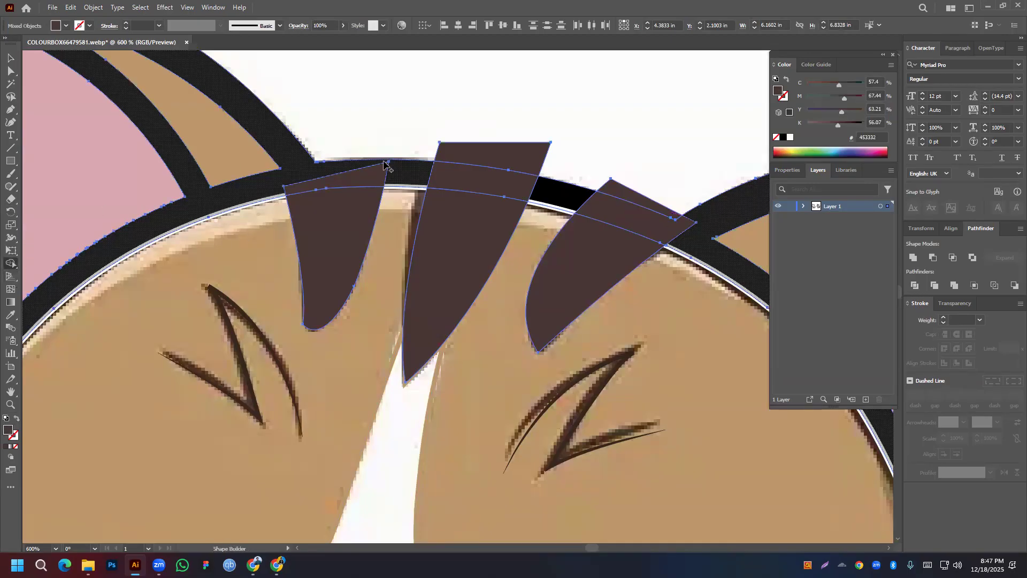
pyautogui.keyDown('alt'); pyautogui.click(500, 155); pyautogui.keyUp('alt')
pyautogui.keyDown('alt'); pyautogui.click(615, 195); pyautogui.keyUp('alt')
pyautogui.scroll(-1, 646, 187)
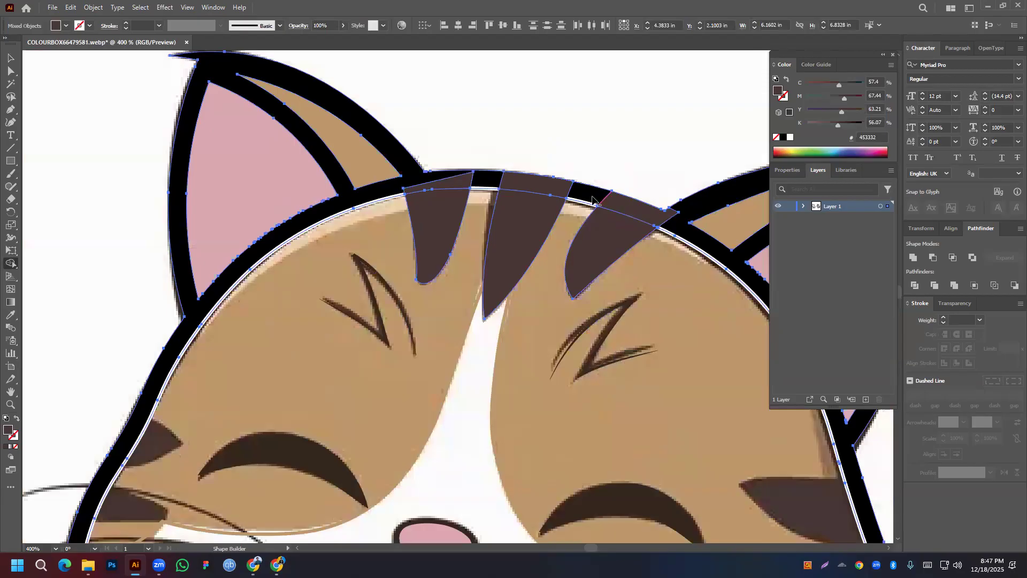
pyautogui.press('v')
pyautogui.click(622, 149)
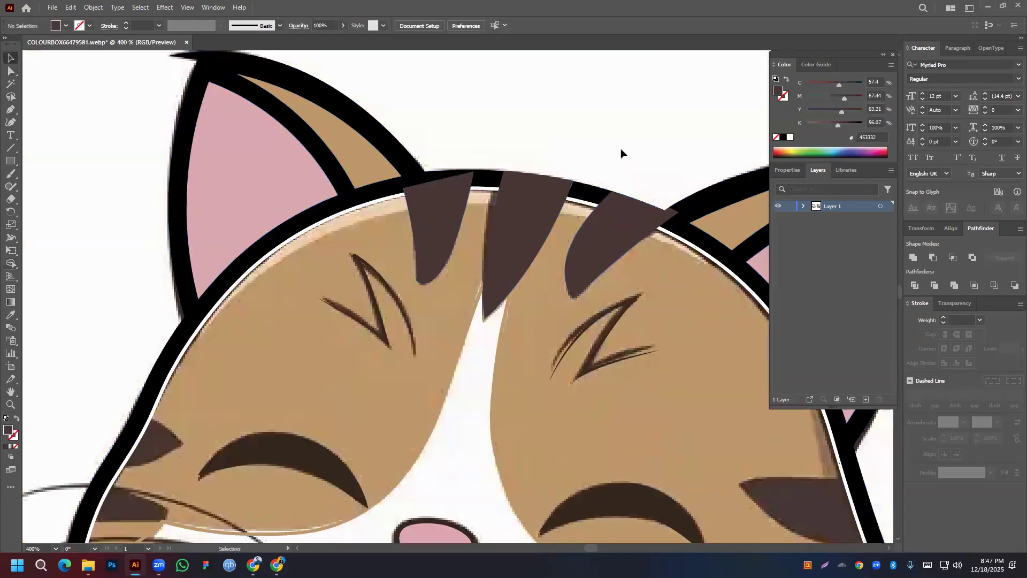
# Swap the face patch's tan stroke to a solid tan C19967 fill without a stroke
pyautogui.scroll(-2, 623, 148)
pyautogui.moveTo(606, 143); pyautogui.dragTo(463, 127)
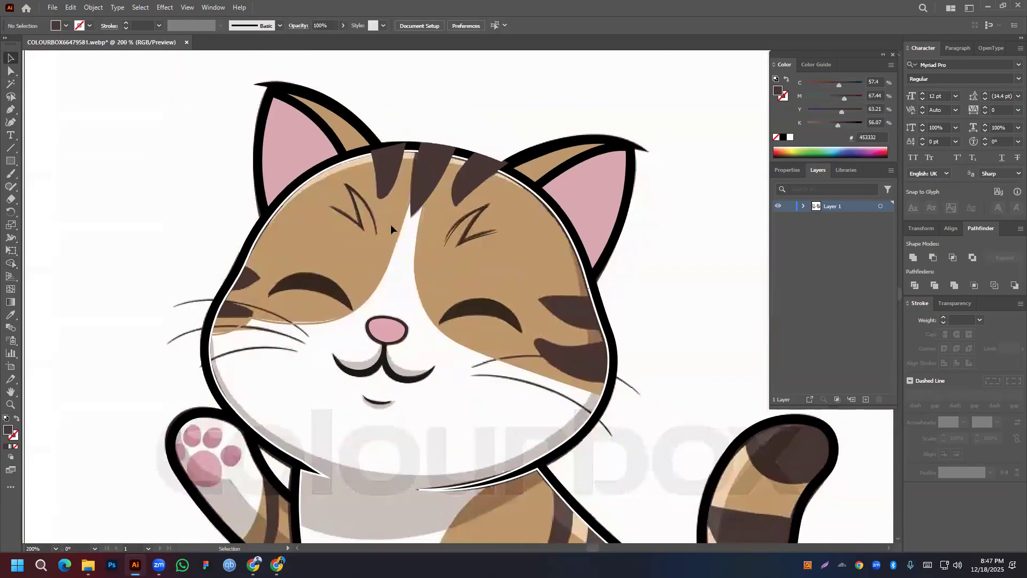
pyautogui.click(378, 281)
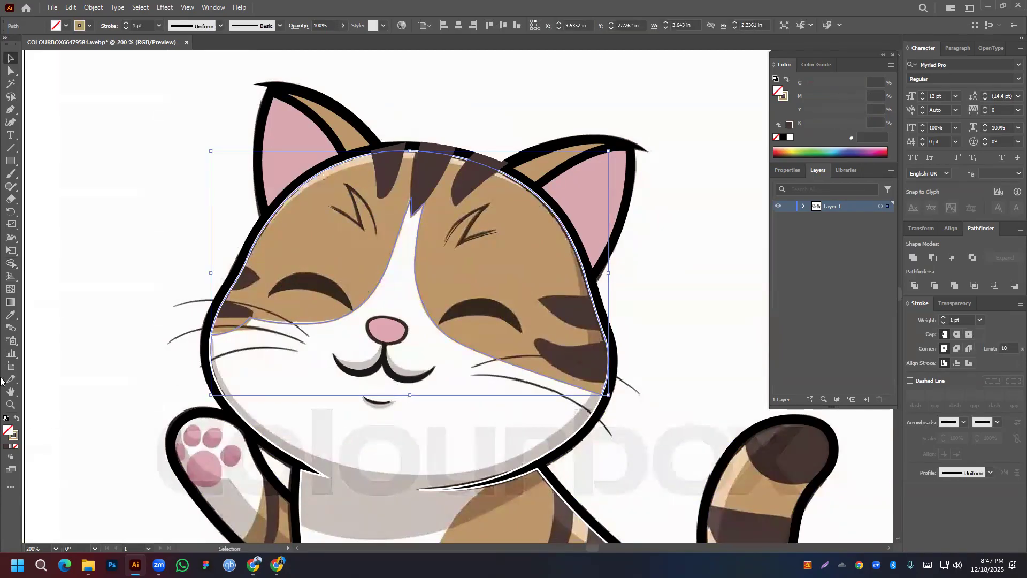
pyautogui.click(16, 421)
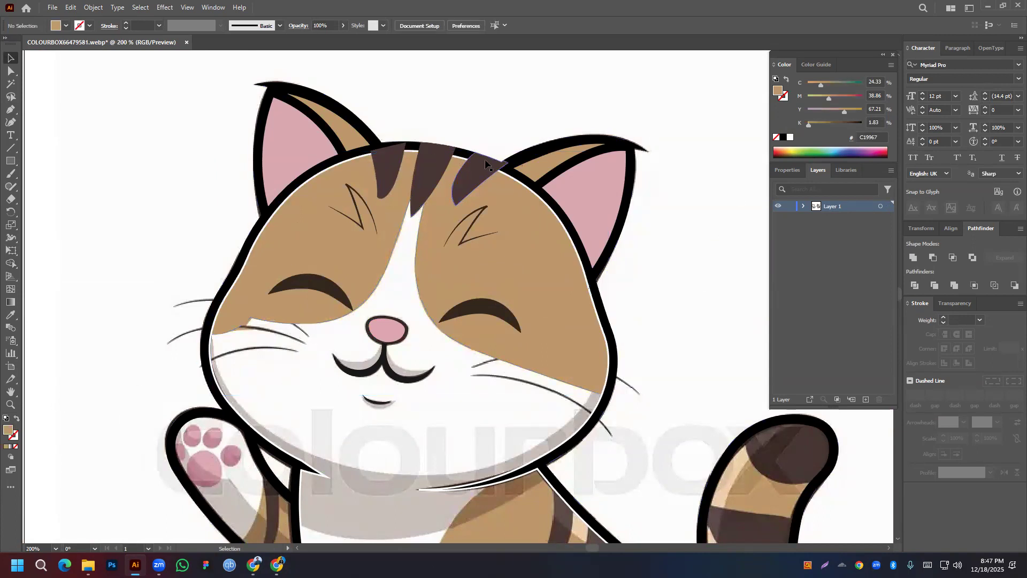
# Bring the black outline compound path to the front so it covers the upper ends of the head stripes
pyautogui.click(523, 179)
pyautogui.rightClick(524, 178)
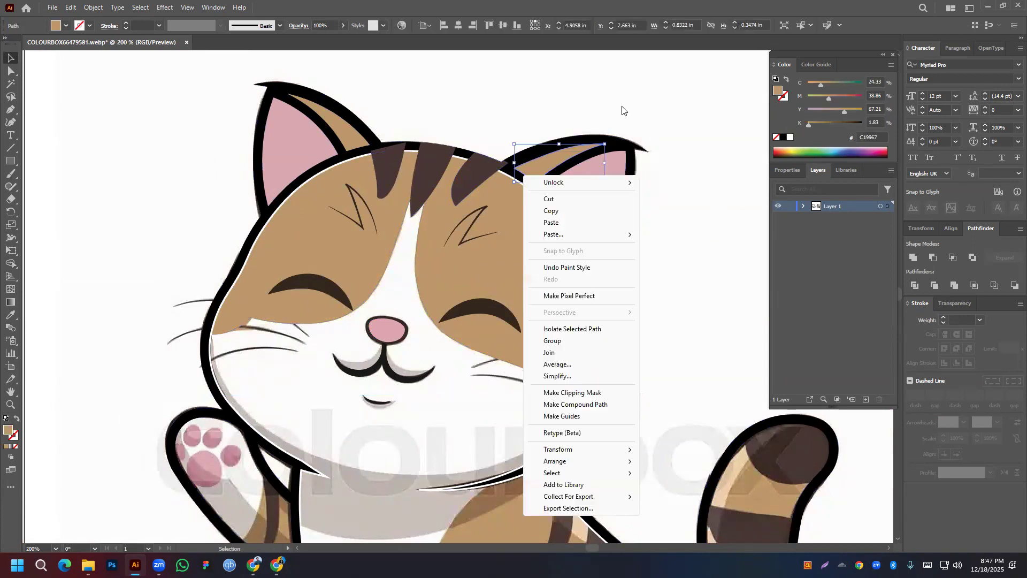
pyautogui.click(619, 150)
pyautogui.rightClick(619, 150)
pyautogui.moveTo(646, 347)
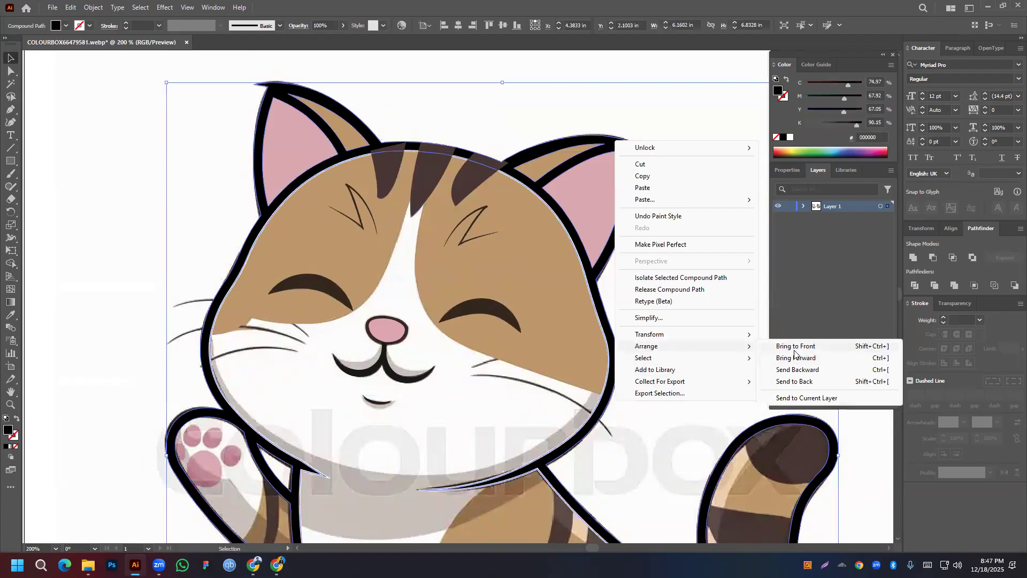
pyautogui.click(793, 347)
pyautogui.click(683, 288)
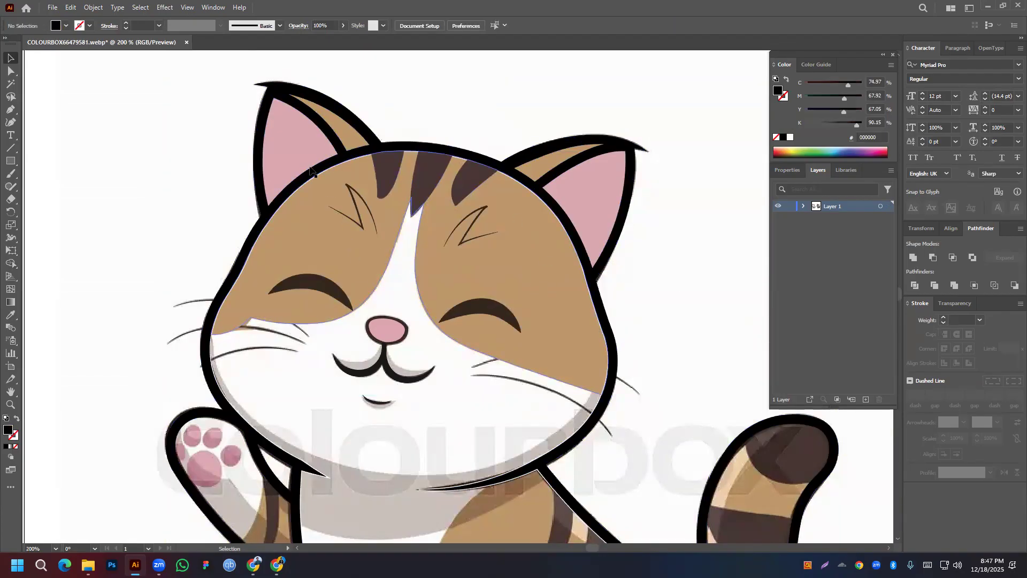
# Swap the face patch back to a tan stroke with no fill so the reference markings show through
pyautogui.click(305, 230)
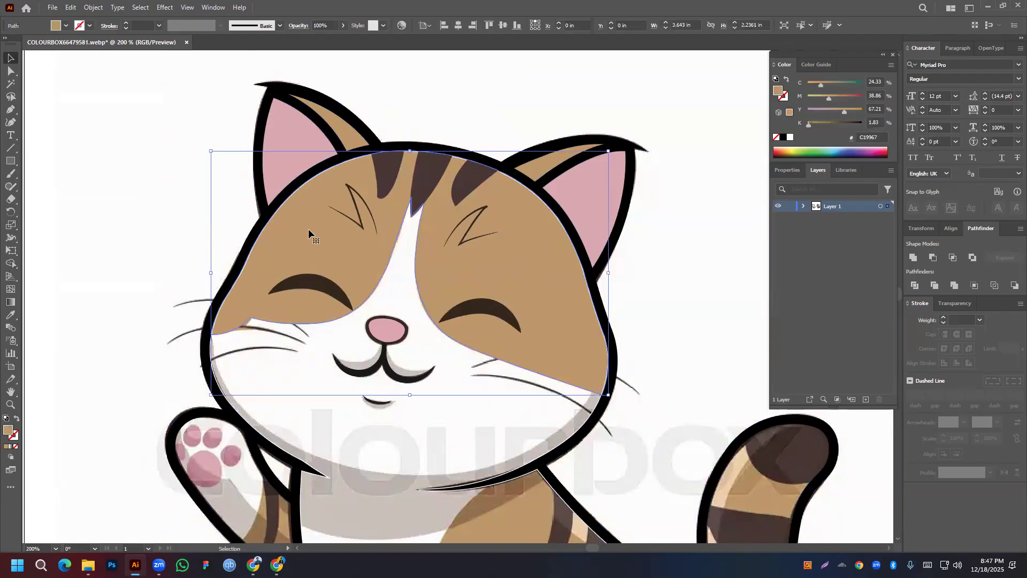
pyautogui.click(16, 420)
pyautogui.click(44, 221)
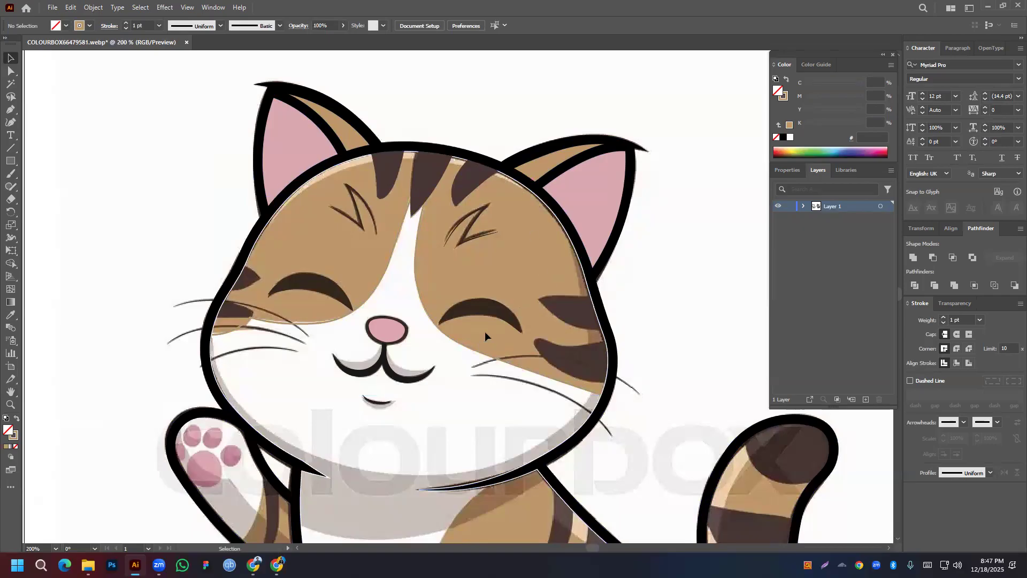
# Trace the upper stripe on the left cheek as a closed shape reaching past the head outline with the Pen tool
pyautogui.click(9, 110)
pyautogui.click(234, 261)
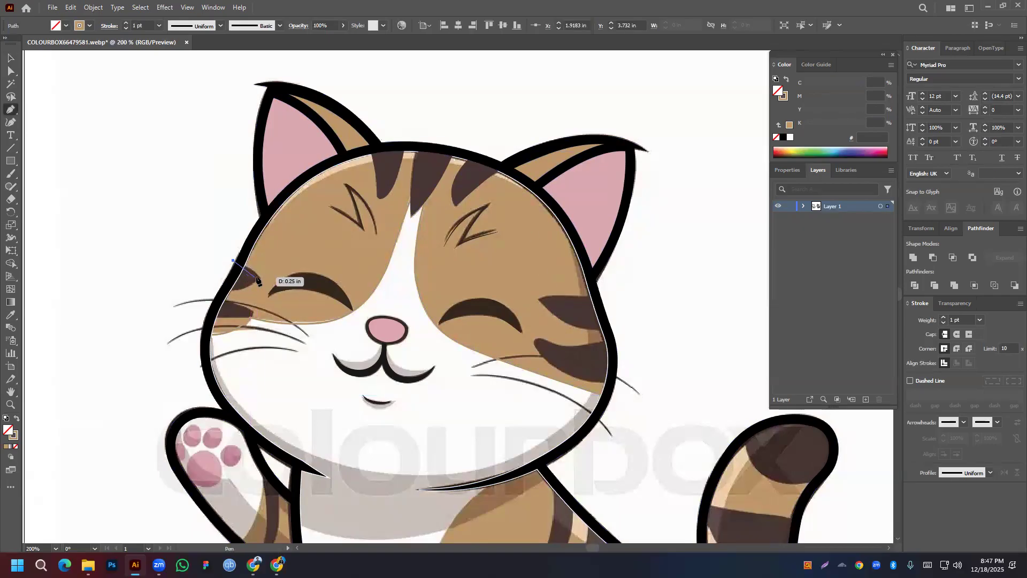
pyautogui.click(260, 275)
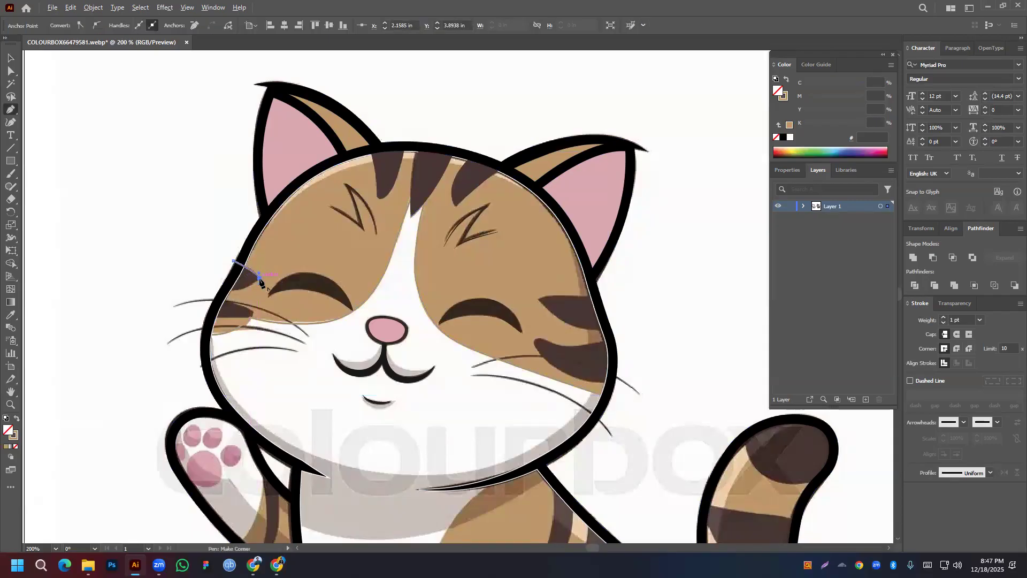
pyautogui.click(207, 292)
pyautogui.moveTo(207, 292)
pyautogui.mouseDown()
pyautogui.moveTo(191, 290)
pyautogui.moveTo(201, 283)
pyautogui.mouseUp()
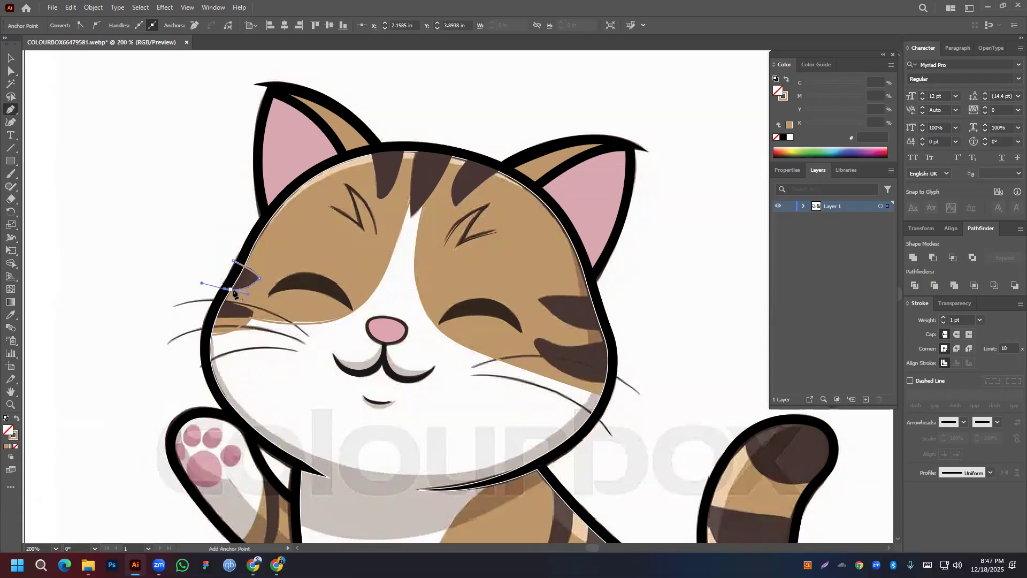
pyautogui.click(233, 260)
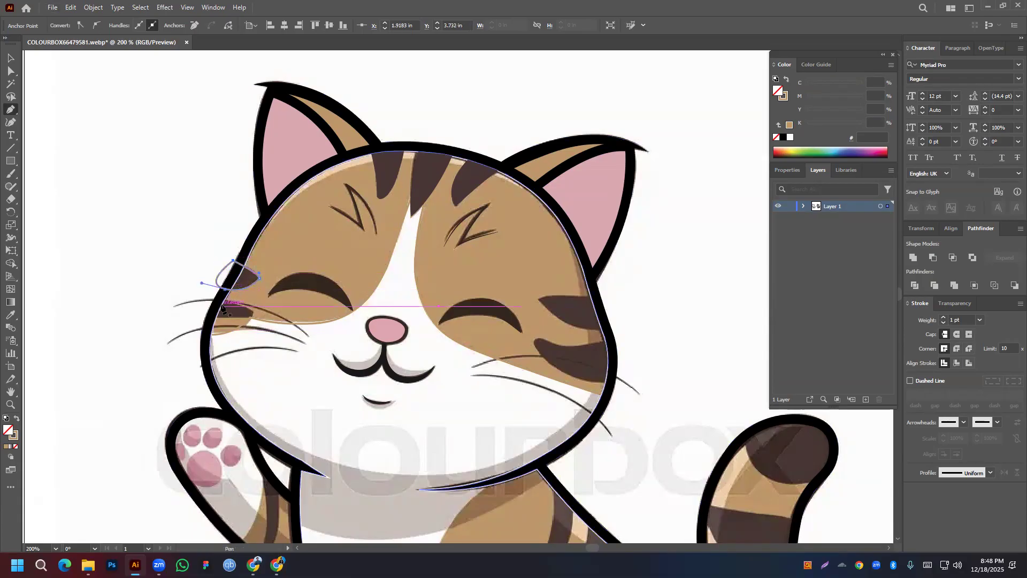
# Trace the lower stripe on the left cheek as a closed shape ending inside the black head outline
pyautogui.click(216, 300)
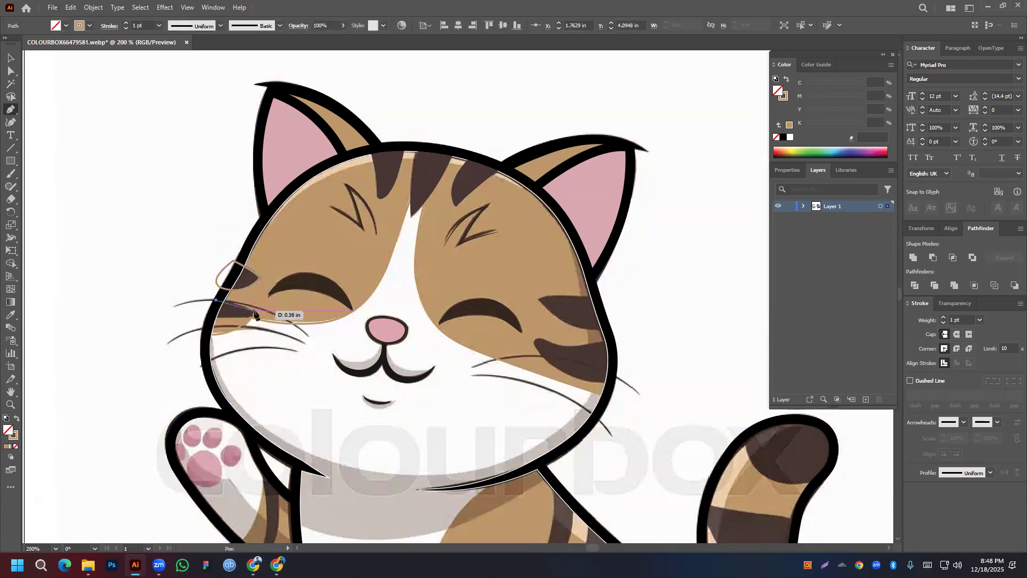
pyautogui.moveTo(251, 315); pyautogui.dragTo(250, 318)
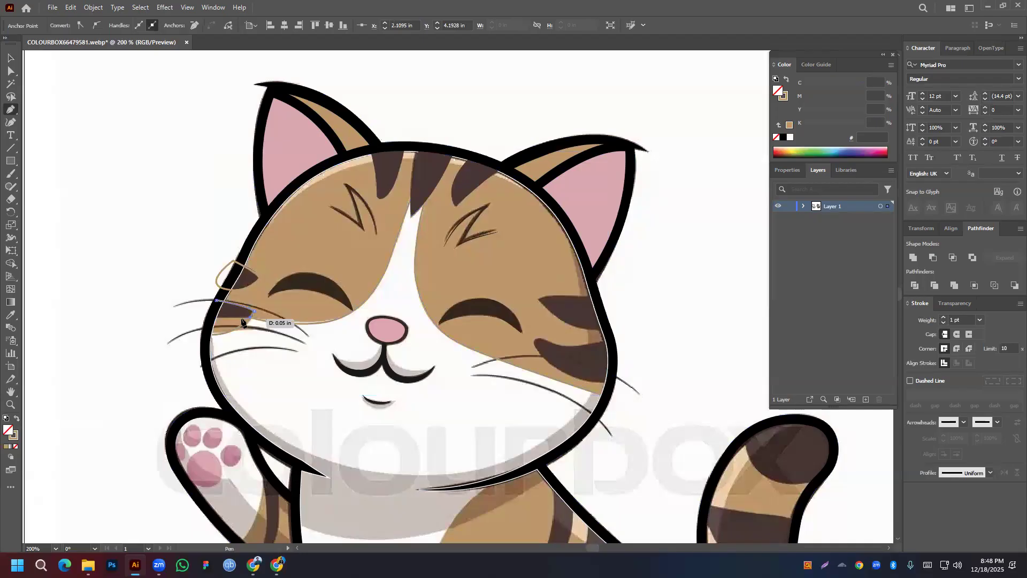
pyautogui.click(209, 316)
pyautogui.click(216, 301)
# Trace the upper stripe on the right cheek as a closed, pointed shape extending into the head outline
pyautogui.moveTo(605, 295); pyautogui.dragTo(532, 306)
pyautogui.moveTo(602, 331); pyautogui.dragTo(651, 331)
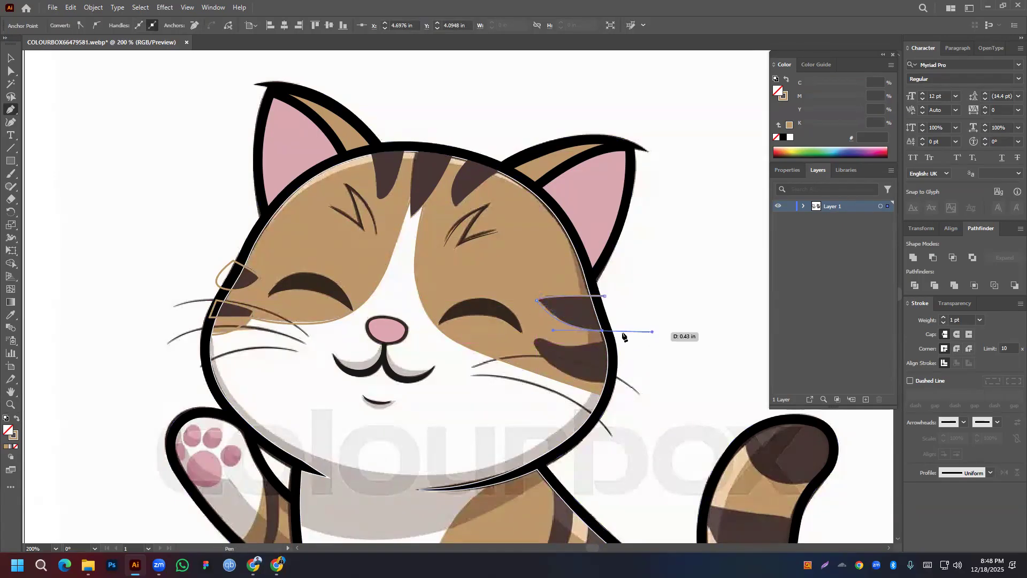
pyautogui.click(602, 330)
pyautogui.click(605, 296)
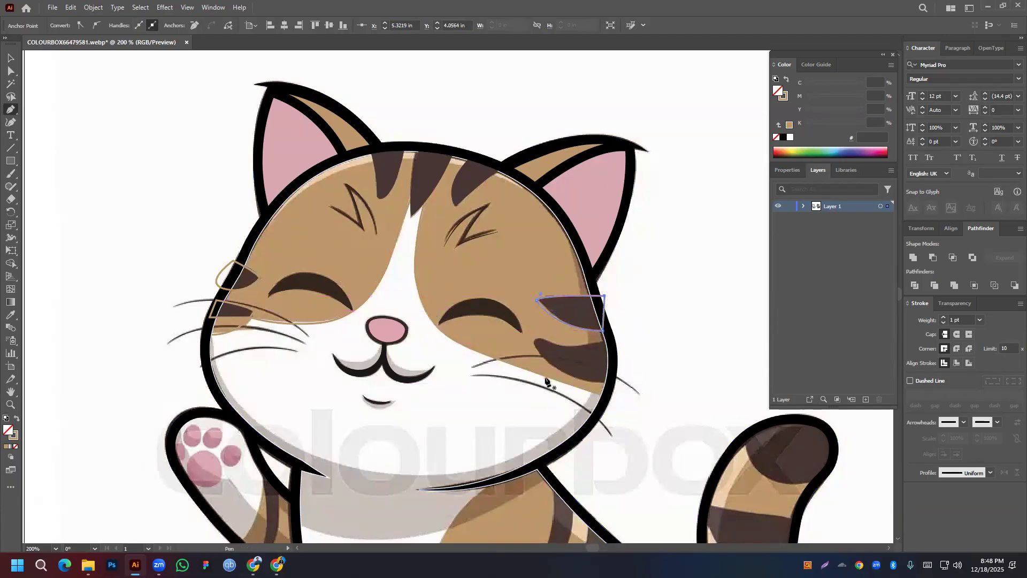
# Select the black outline with the three cheek stripes and trim the upper left stripe's part outside the head using Shape Builder
pyautogui.click(11, 58)
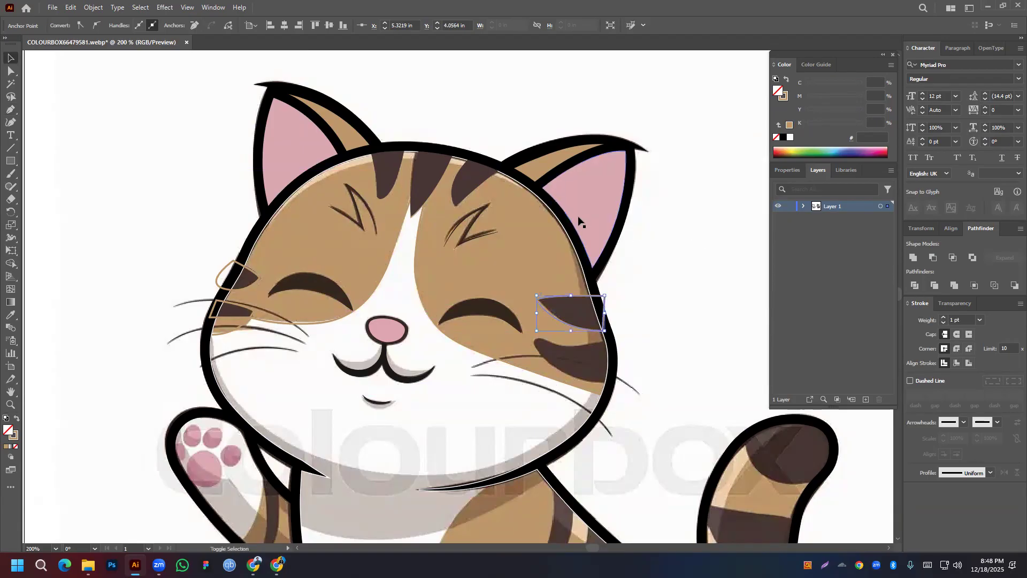
pyautogui.click(574, 232)
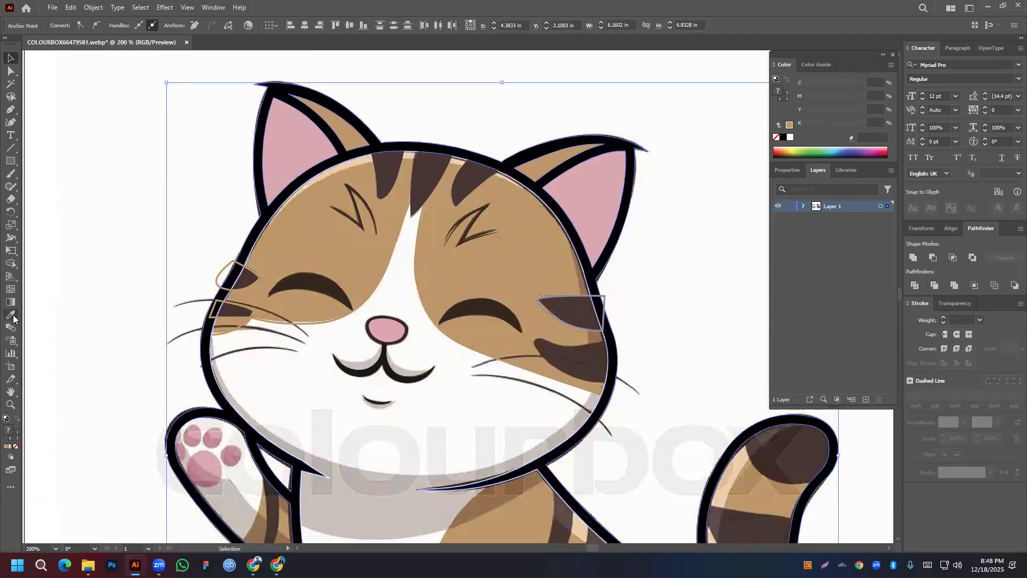
pyautogui.click(10, 263)
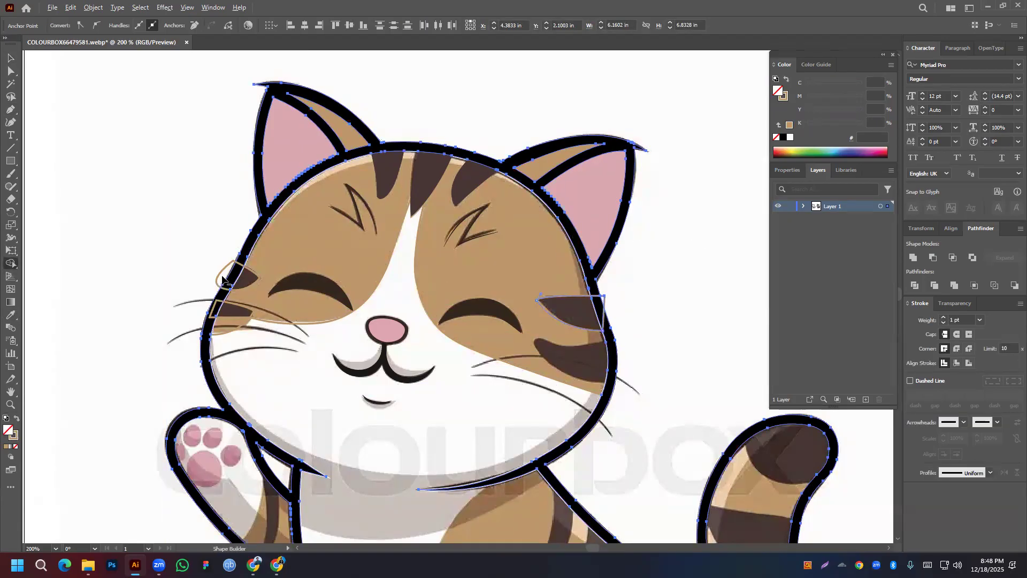
pyautogui.press('v')
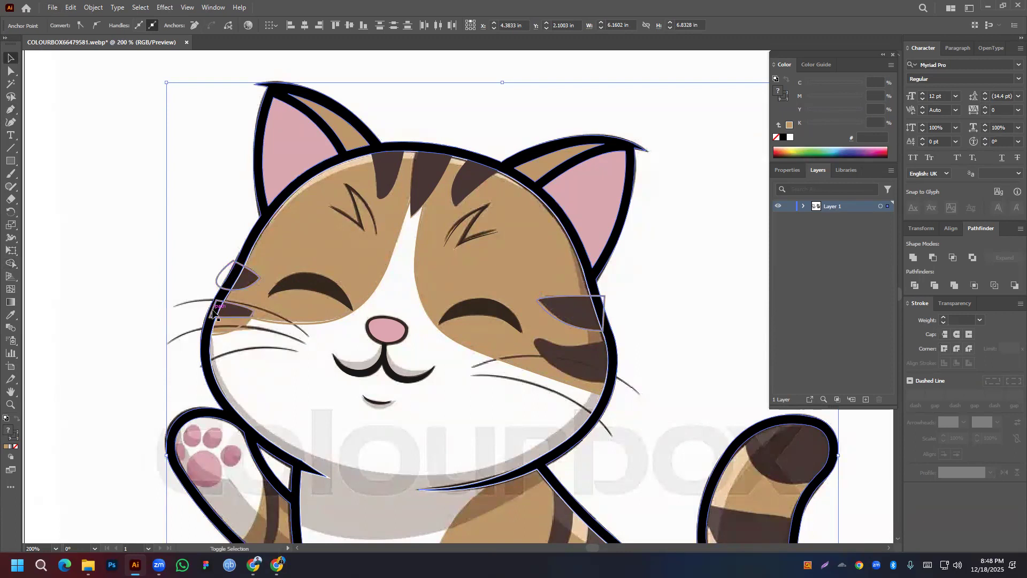
pyautogui.click(11, 263)
pyautogui.scroll(2, 216, 271)
pyautogui.keyDown('alt'); pyautogui.click(233, 272); pyautogui.keyUp('alt')
pyautogui.scroll(-2, 324, 281)
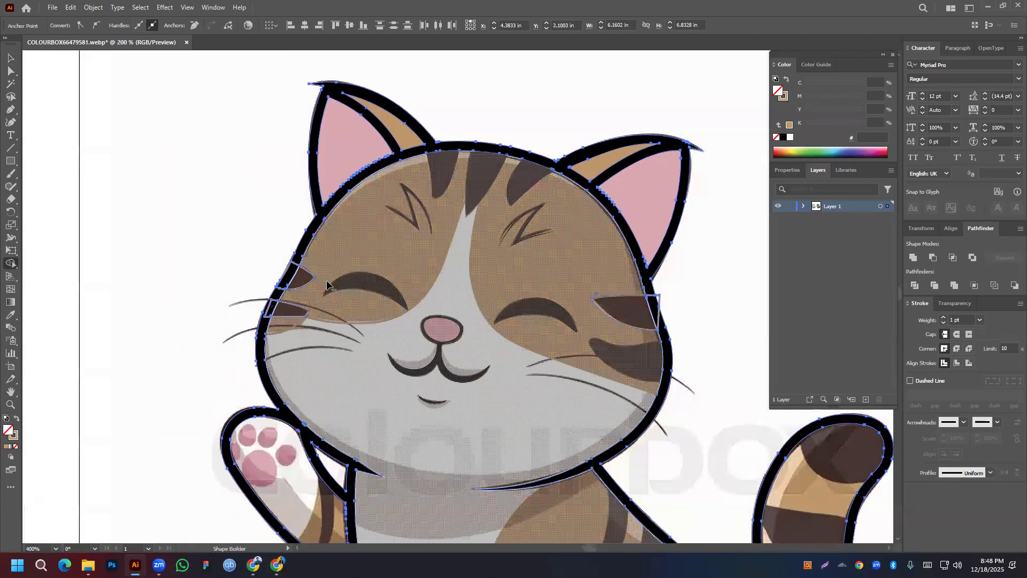
# Trim off the corner of the upper right cheek stripe that sticks out beyond the head outline, then deselect everything
pyautogui.moveTo(605, 318); pyautogui.dragTo(312, 314)
pyautogui.scroll(2, 361, 311)
pyautogui.keyDown('alt'); pyautogui.click(367, 279); pyautogui.keyUp('alt')
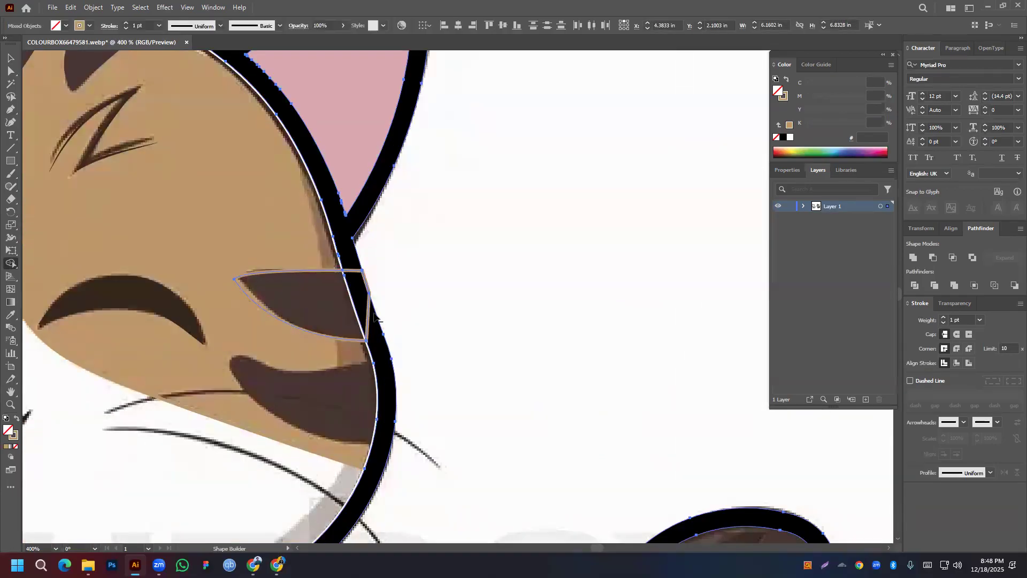
pyautogui.click(10, 57)
pyautogui.click(273, 292)
pyautogui.click(273, 295)
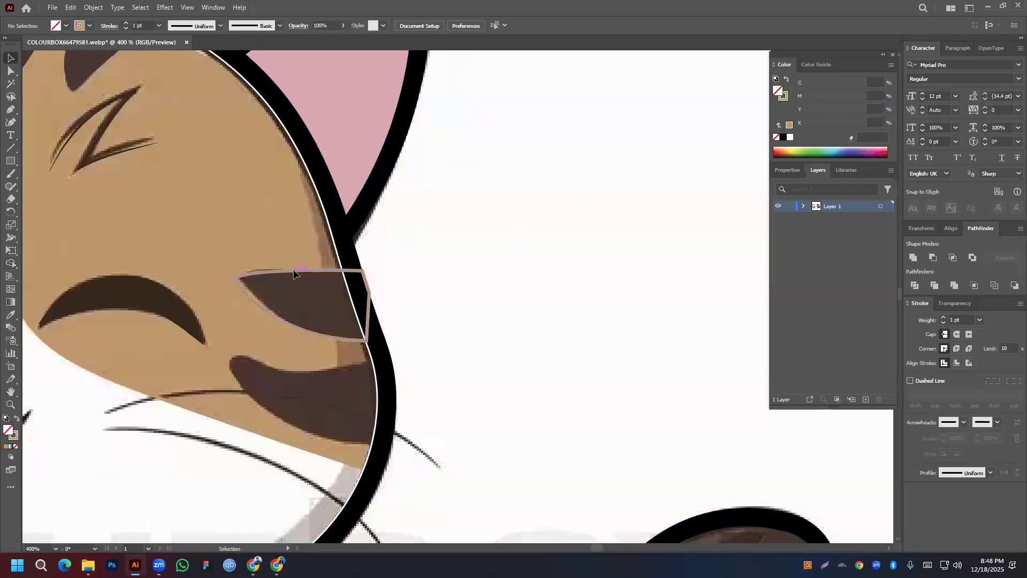
# Draw a rough closed shape around the lower right cheek stripe with the Pen tool, reaching into the black head outline
pyautogui.scroll(-3, 294, 269)
pyautogui.scroll(1, 267, 284)
pyautogui.click(10, 109)
pyautogui.click(547, 327)
pyautogui.hotkey('ctrl', 'z')
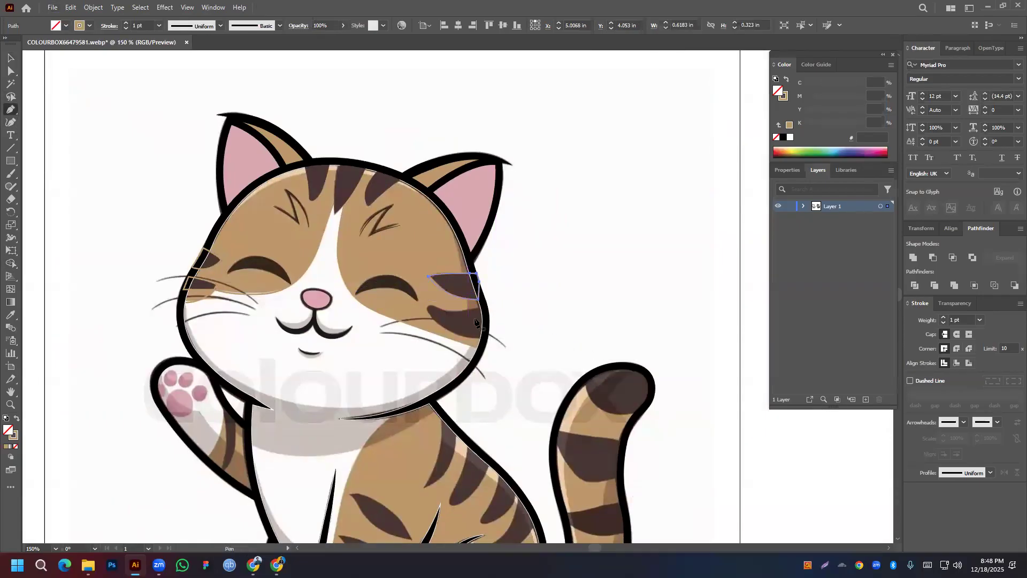
pyautogui.scroll(4, 478, 308)
pyautogui.click(508, 306)
pyautogui.click(213, 301)
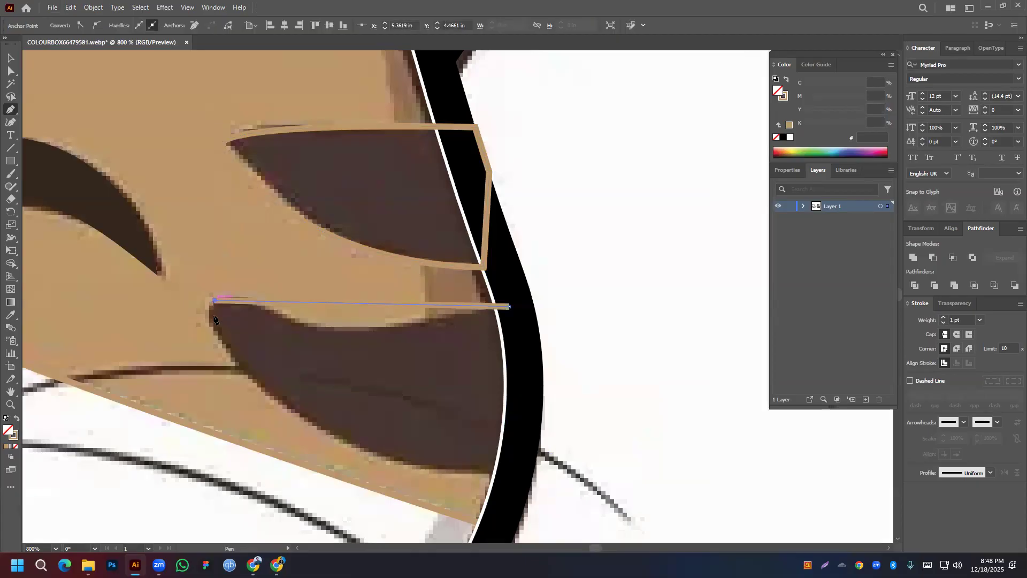
pyautogui.click(494, 473)
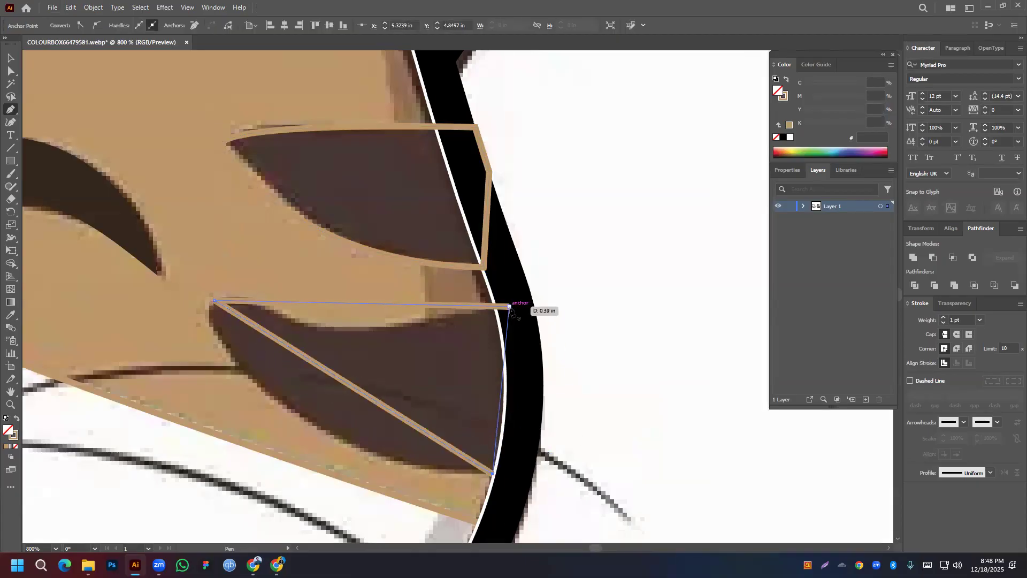
pyautogui.moveTo(509, 307)
pyautogui.mouseDown()
pyautogui.moveTo(484, 197)
pyautogui.moveTo(486, 138)
pyautogui.mouseUp()
# Bend the lower right cheek stripe's edges with the Curvature tool to match the reference, moving its inner tip slightly outward
pyautogui.click(11, 122)
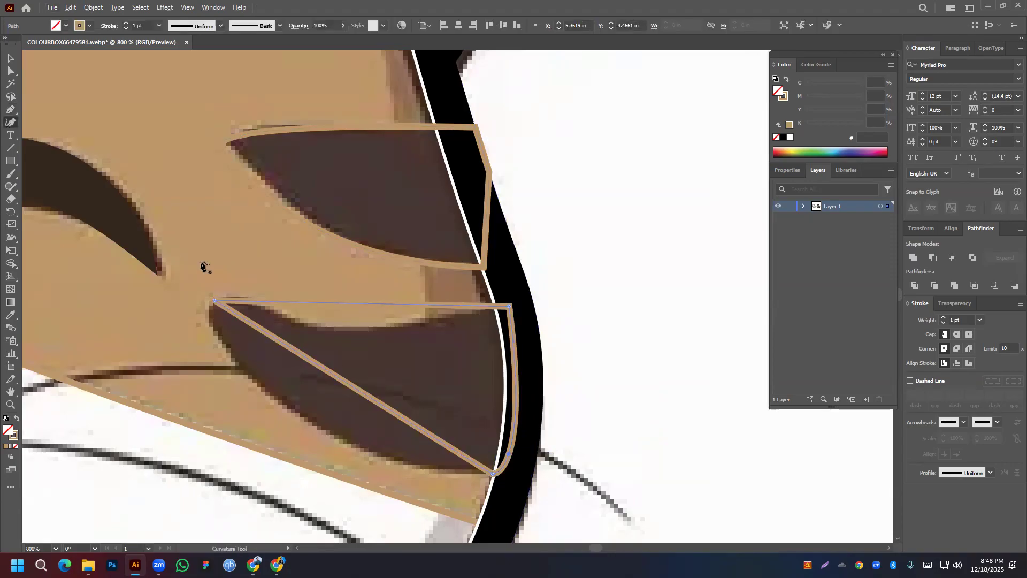
pyautogui.moveTo(355, 395); pyautogui.dragTo(293, 411)
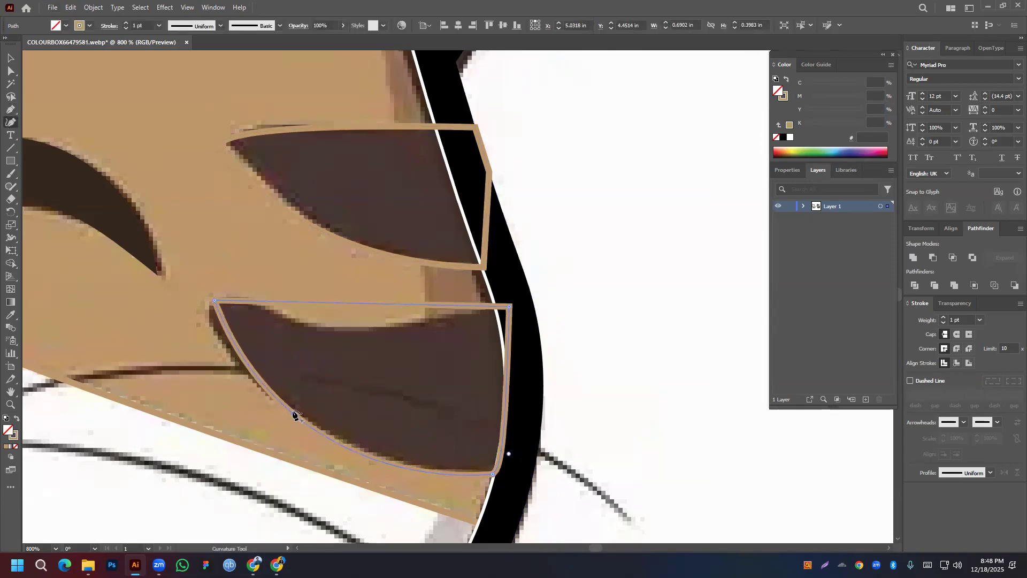
pyautogui.moveTo(214, 301); pyautogui.dragTo(189, 292)
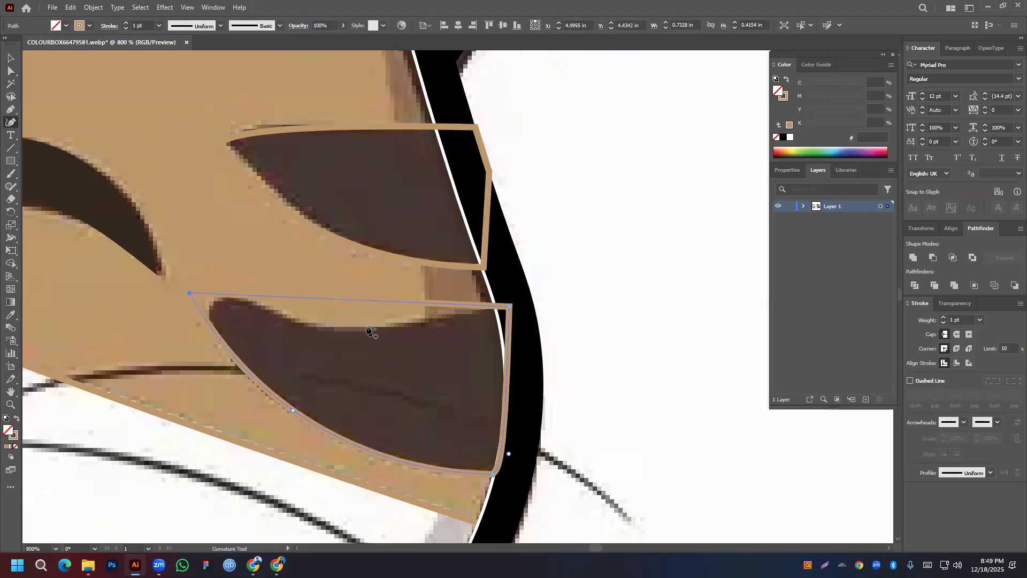
pyautogui.moveTo(376, 307); pyautogui.dragTo(370, 328)
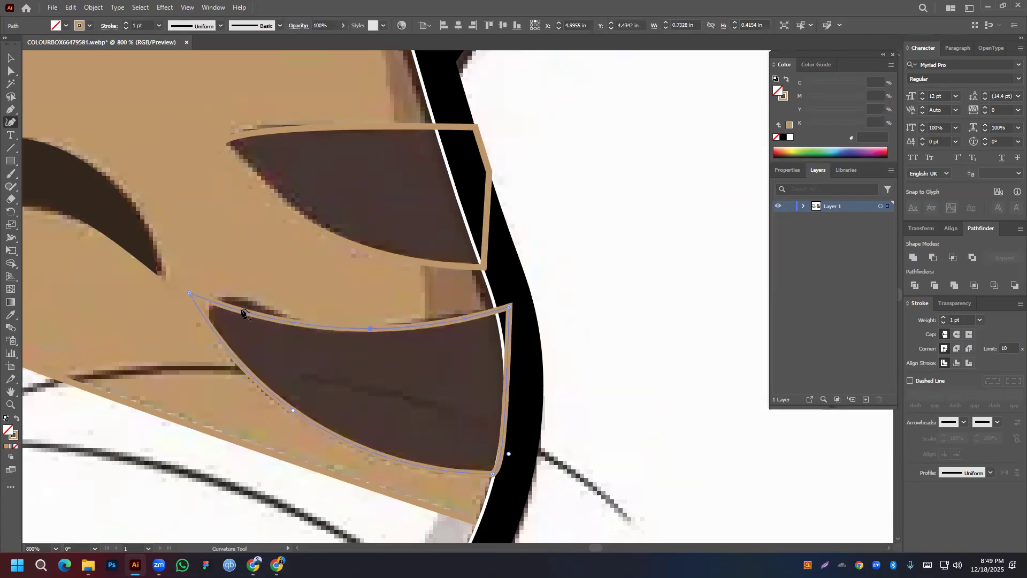
pyautogui.moveTo(250, 310); pyautogui.dragTo(253, 304)
pyautogui.moveTo(310, 318); pyautogui.dragTo(309, 324)
# Round the lower right cheek stripe's corners and bulge its outer edge further into the black head outline
pyautogui.click(9, 71)
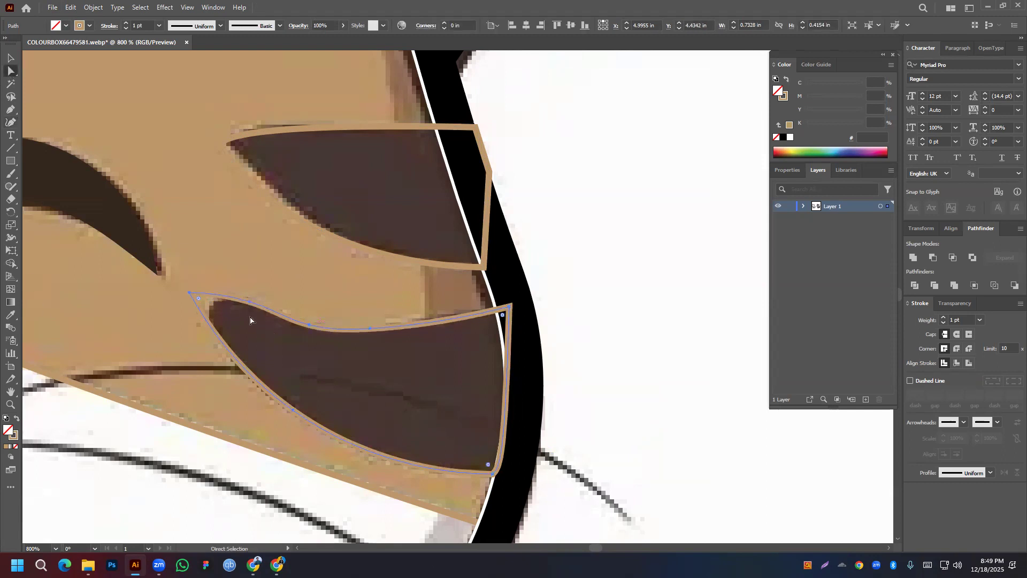
pyautogui.moveTo(200, 303); pyautogui.dragTo(221, 313)
pyautogui.hotkey('shift', '`')
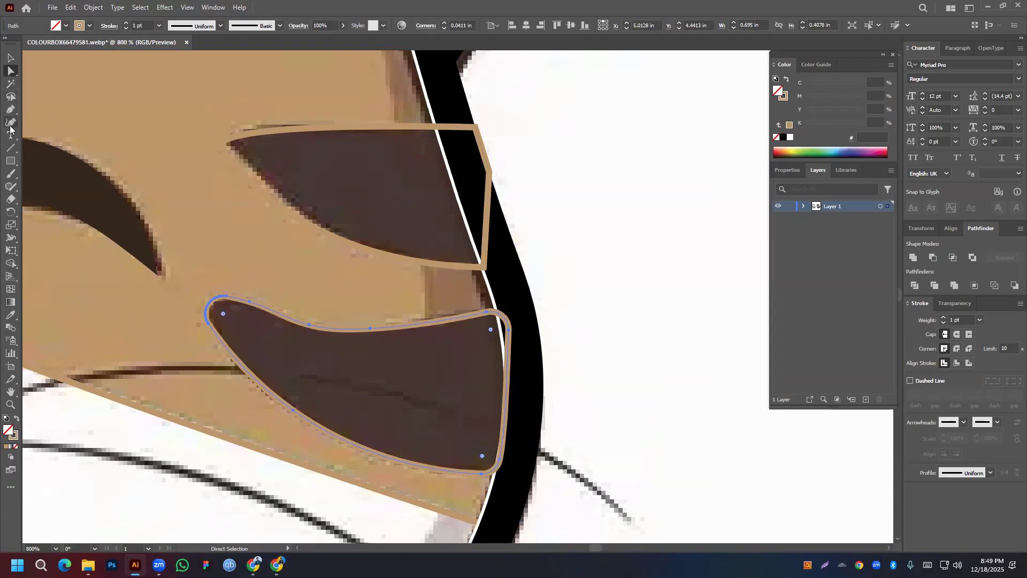
pyautogui.moveTo(505, 416); pyautogui.dragTo(519, 421)
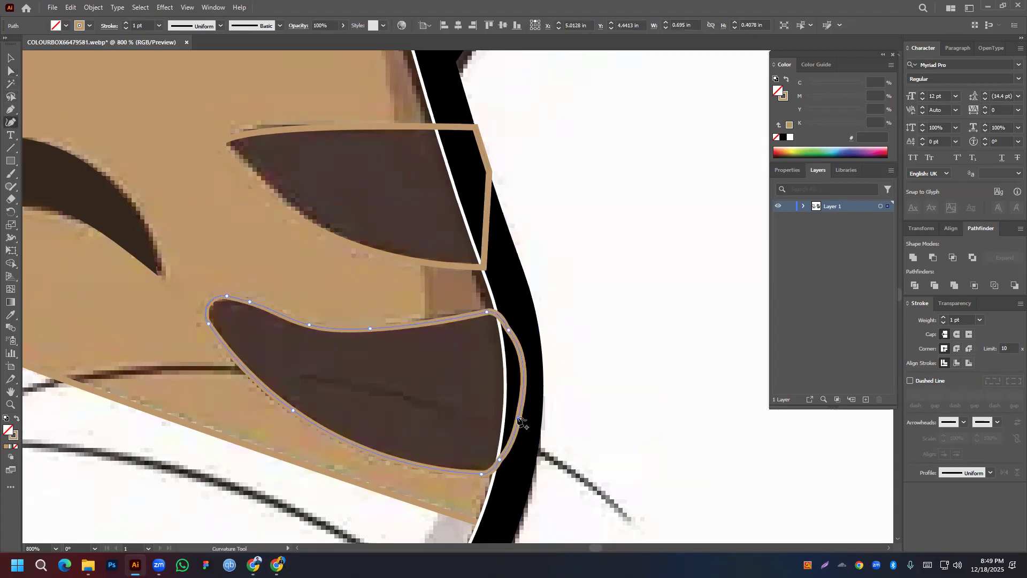
pyautogui.moveTo(498, 320); pyautogui.dragTo(518, 333)
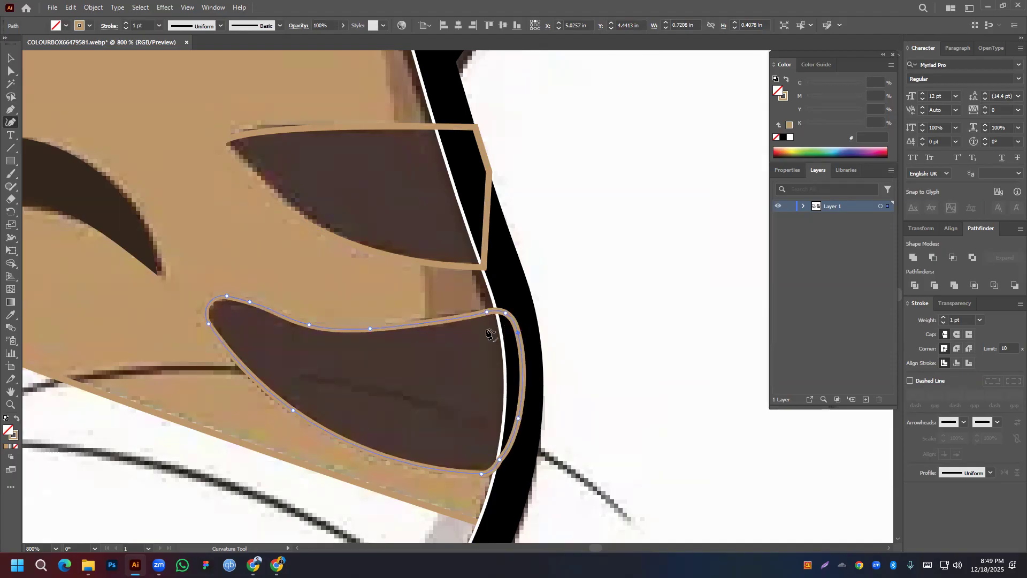
pyautogui.scroll(-2, 481, 325)
# Select all four cheek stripes, give them the forehead stripe's dark brown fill, and deselect them
pyautogui.click(12, 58)
pyautogui.scroll(-2, 639, 284)
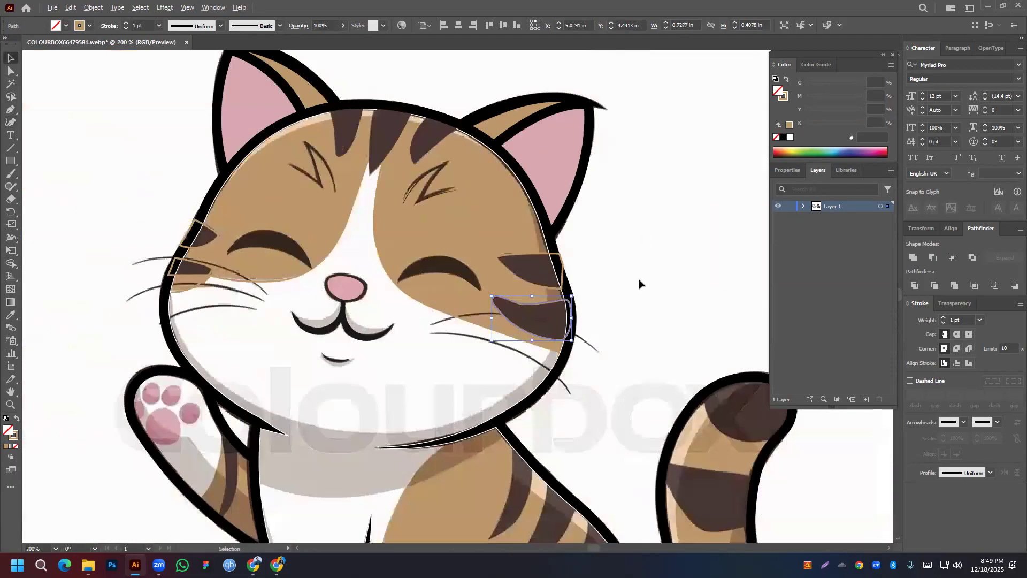
pyautogui.keyDown('shift'); pyautogui.click(533, 257); pyautogui.keyUp('shift')
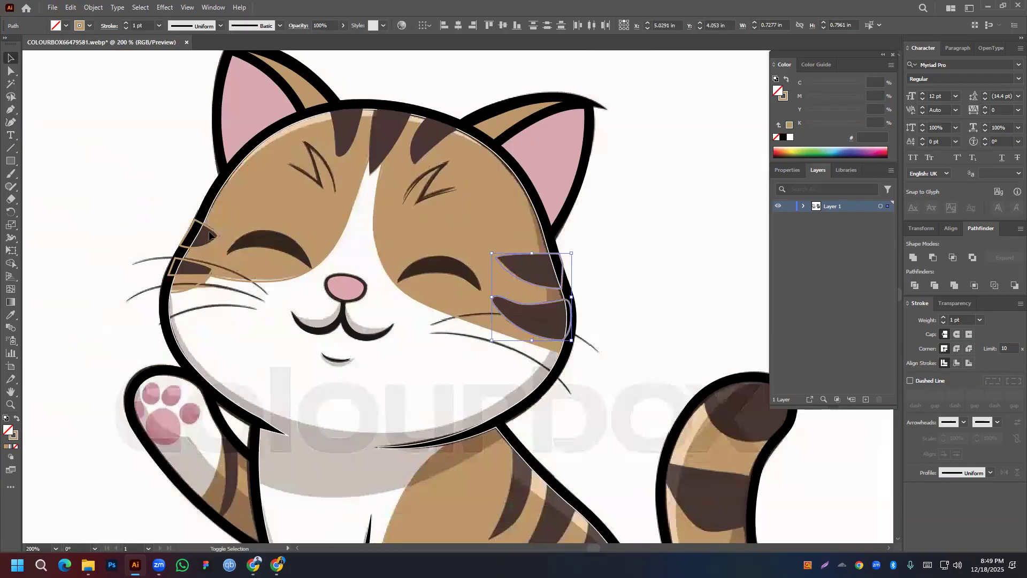
pyautogui.keyDown('shift'); pyautogui.click(209, 232); pyautogui.keyUp('shift')
pyautogui.keyDown('shift'); pyautogui.click(202, 268); pyautogui.keyUp('shift')
pyautogui.press('i')
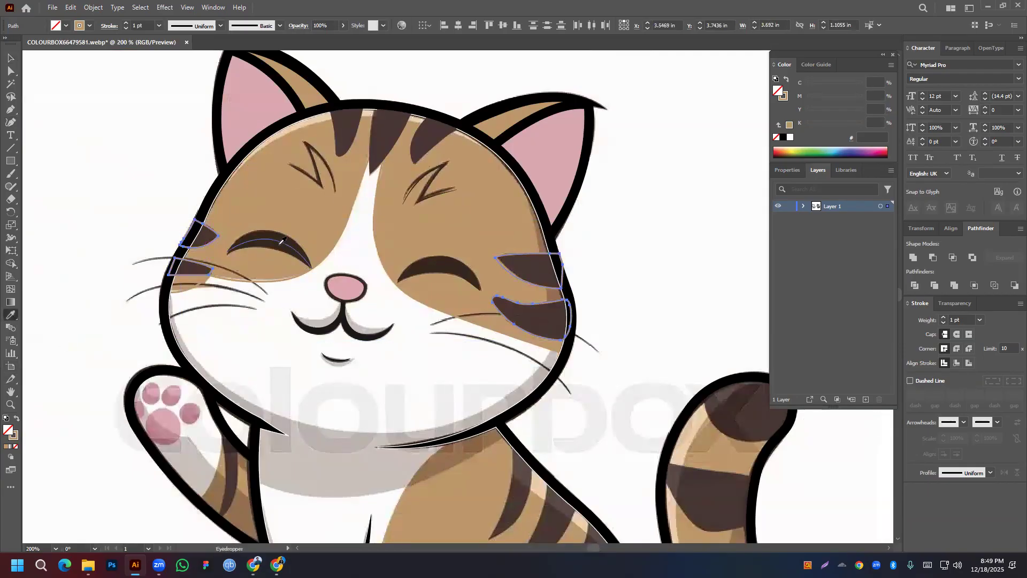
pyautogui.click(394, 141)
pyautogui.press('v')
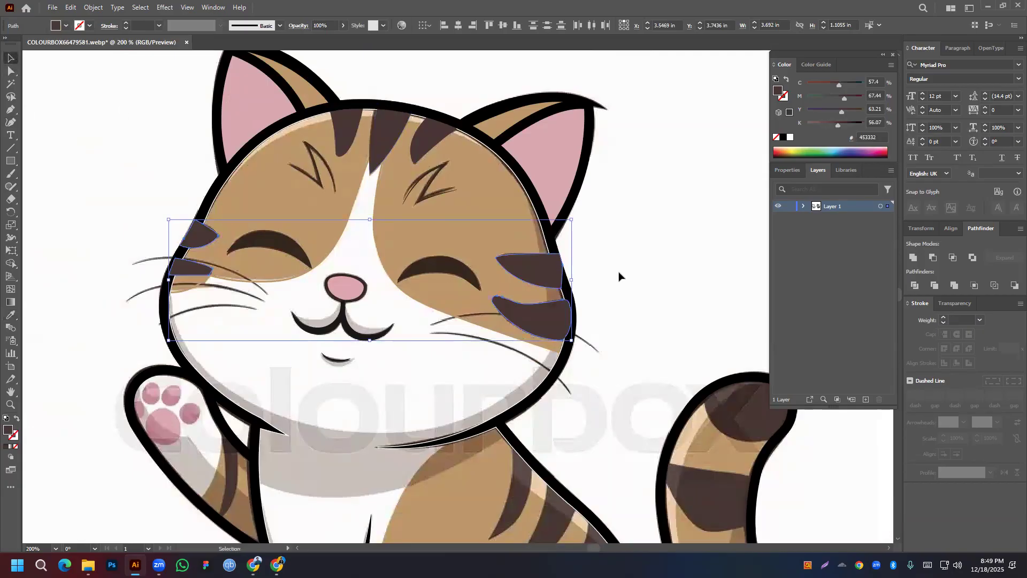
pyautogui.click(612, 310)
# Trace the upper left whisker with the Pen tool as a single curve from the cheek to its outer tip
pyautogui.scroll(5, 575, 286)
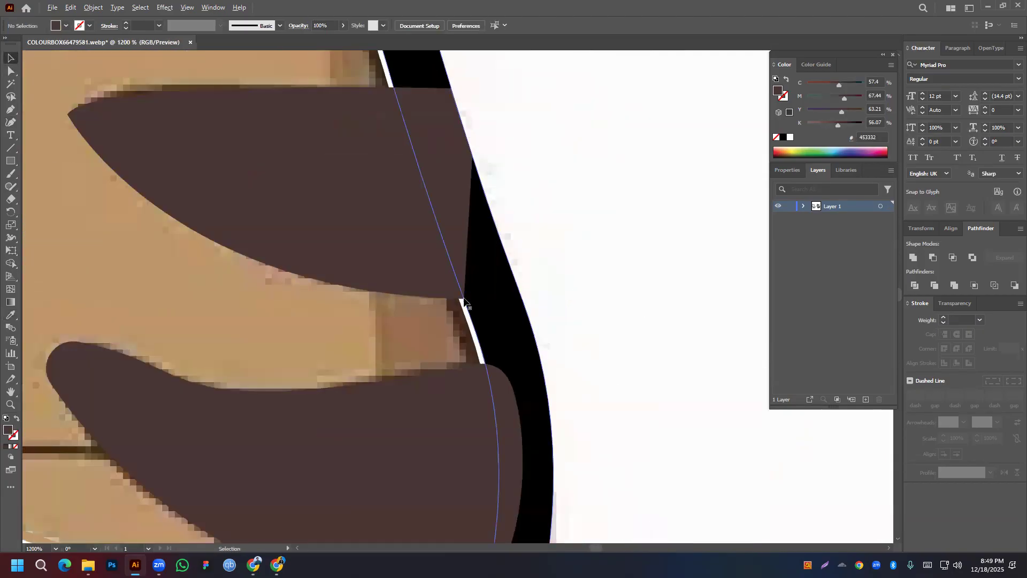
pyautogui.scroll(-5, 486, 280)
pyautogui.moveTo(534, 281); pyautogui.dragTo(612, 269)
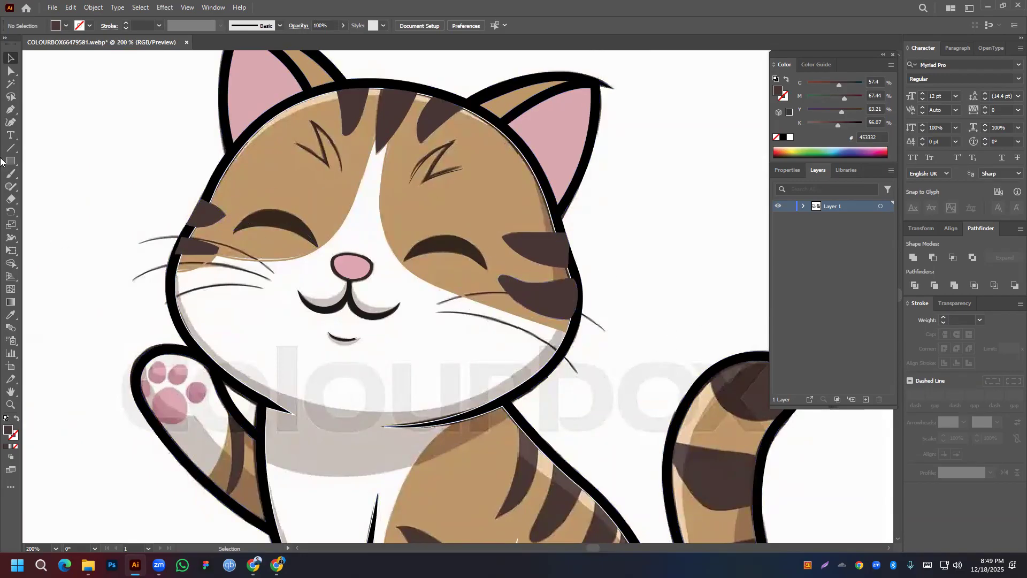
pyautogui.click(9, 109)
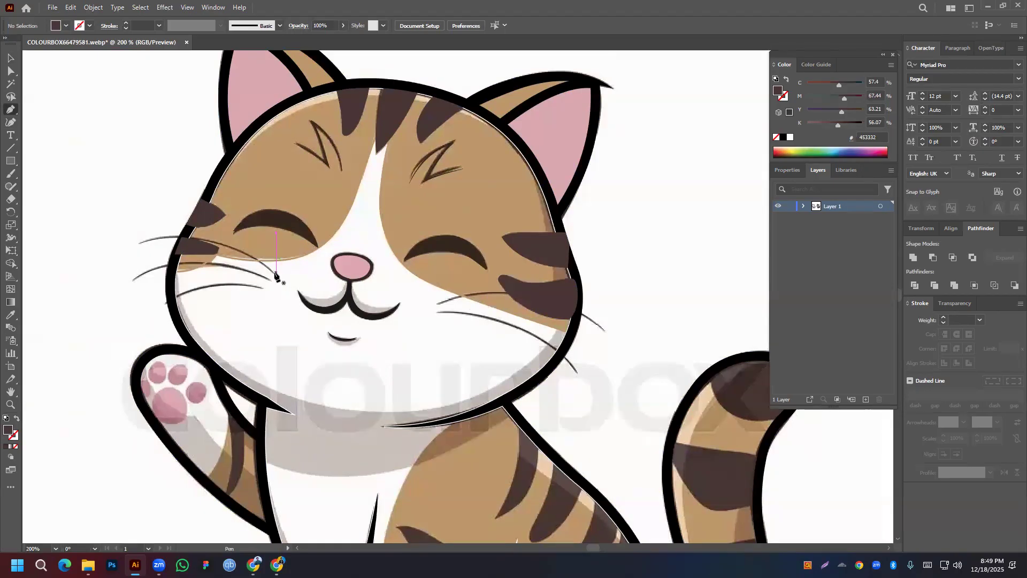
pyautogui.click(273, 274)
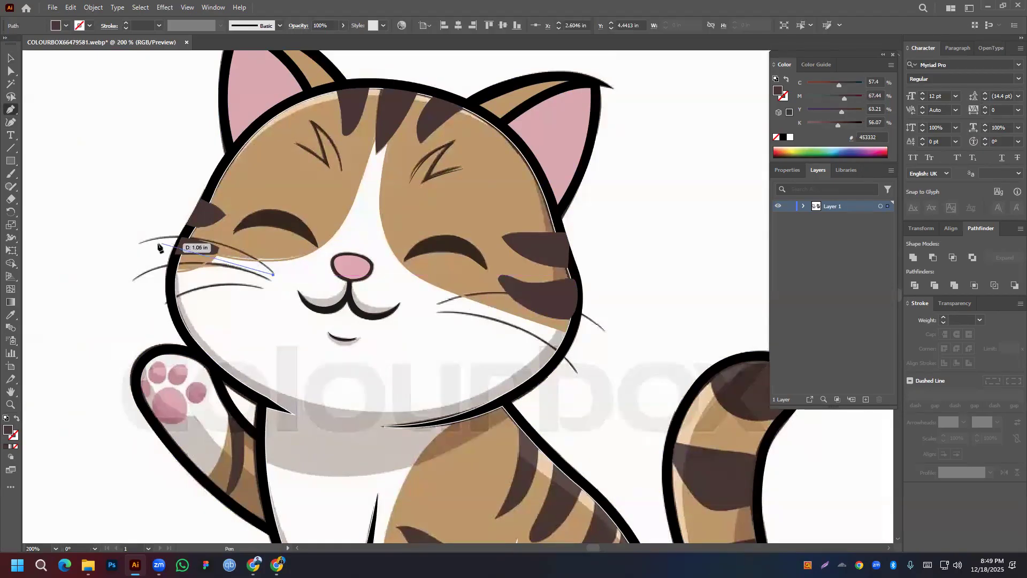
pyautogui.moveTo(139, 244); pyautogui.dragTo(39, 266)
pyautogui.click(138, 243)
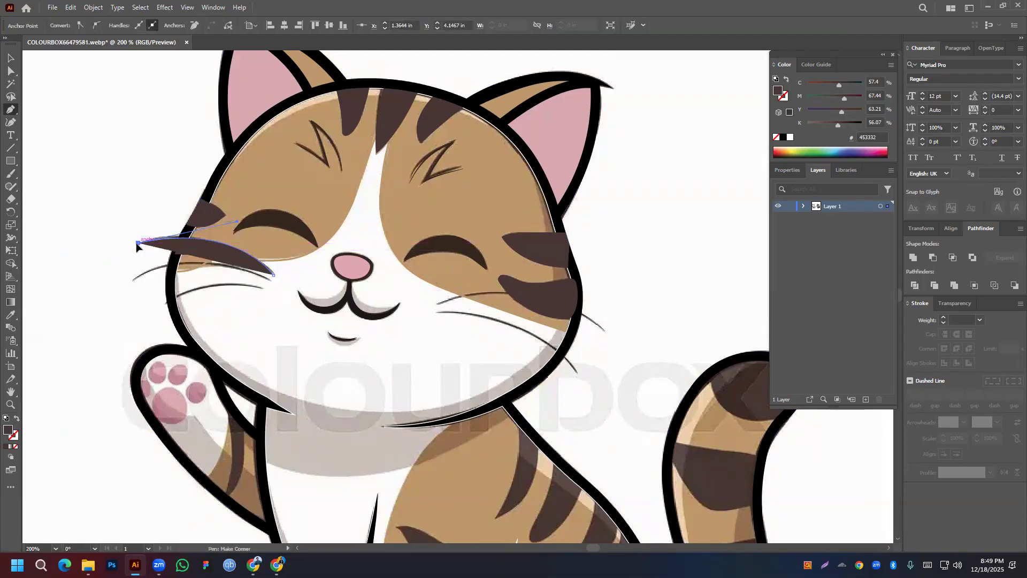
pyautogui.click(272, 276)
# Trace the middle and lower left whiskers as separate open curves with the Pen tool
pyautogui.click(270, 280)
pyautogui.moveTo(134, 279); pyautogui.dragTo(74, 318)
pyautogui.click(133, 280)
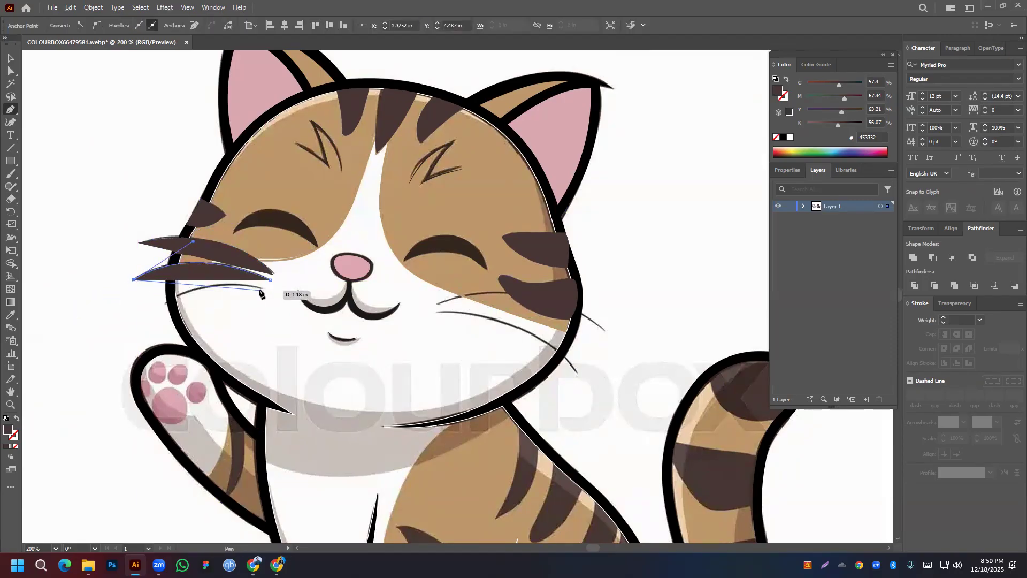
pyautogui.press('Escape')
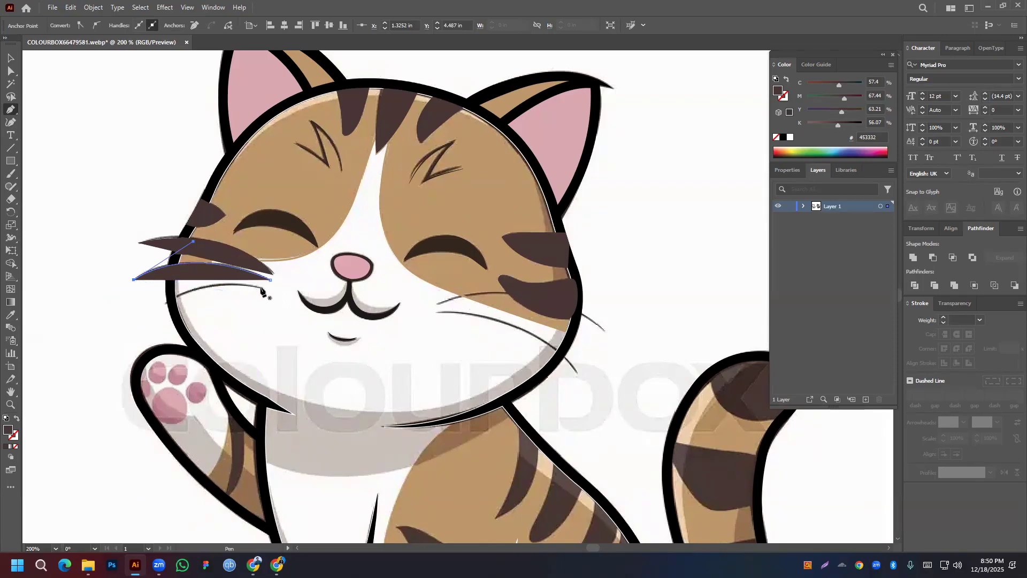
pyautogui.click(261, 288)
pyautogui.moveTo(154, 308); pyautogui.dragTo(123, 337)
pyautogui.press('Escape')
# Trace the two right whiskers as separate open curves following the reference
pyautogui.click(435, 303)
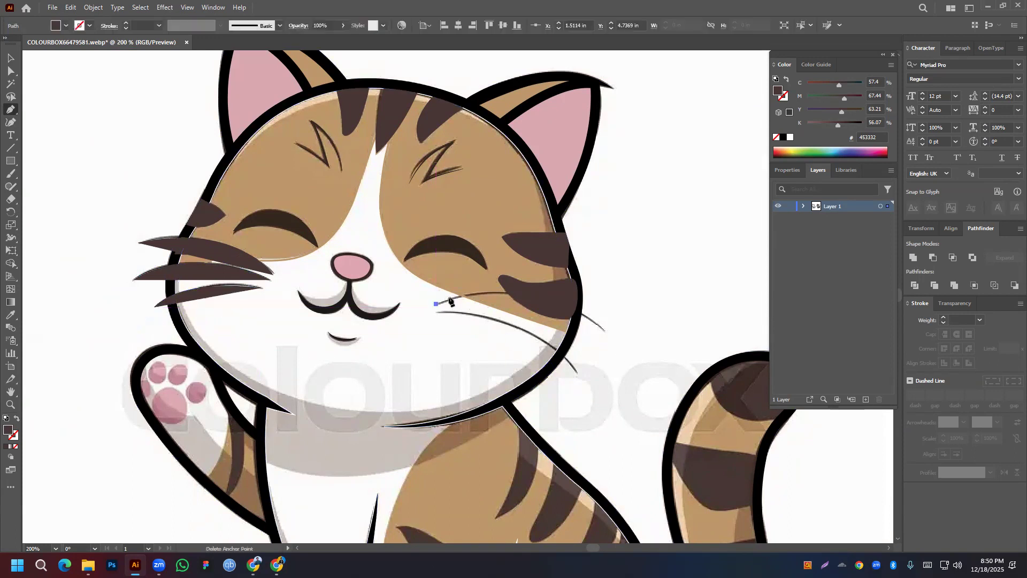
pyautogui.moveTo(604, 332); pyautogui.dragTo(683, 398)
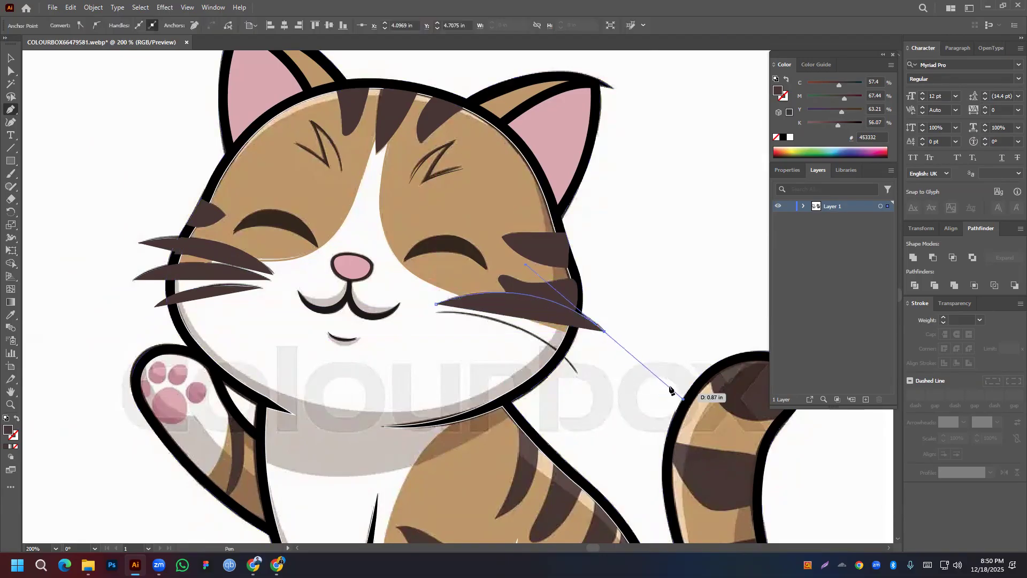
pyautogui.click(605, 332)
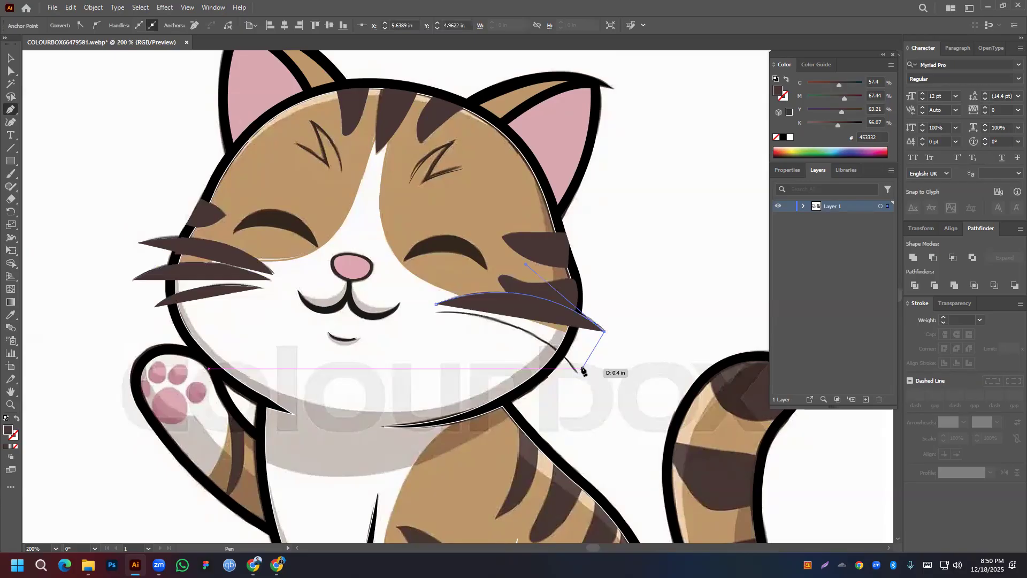
pyautogui.click(578, 371)
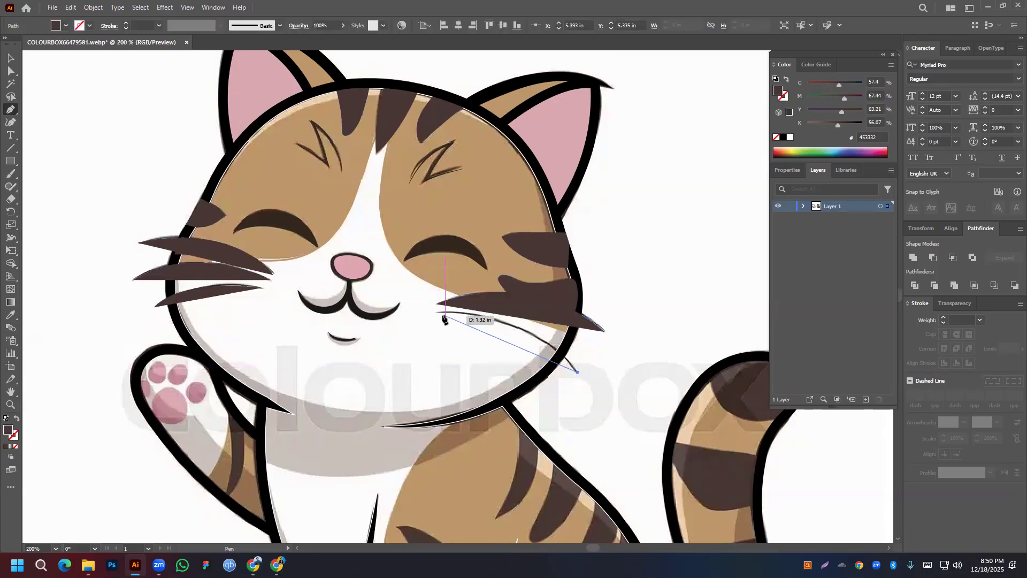
pyautogui.moveTo(438, 313); pyautogui.dragTo(339, 314)
# Convert all five whiskers from fills to dark brown strokes with a 2 pt weight and a width profile tapered at both ends
pyautogui.click(6, 59)
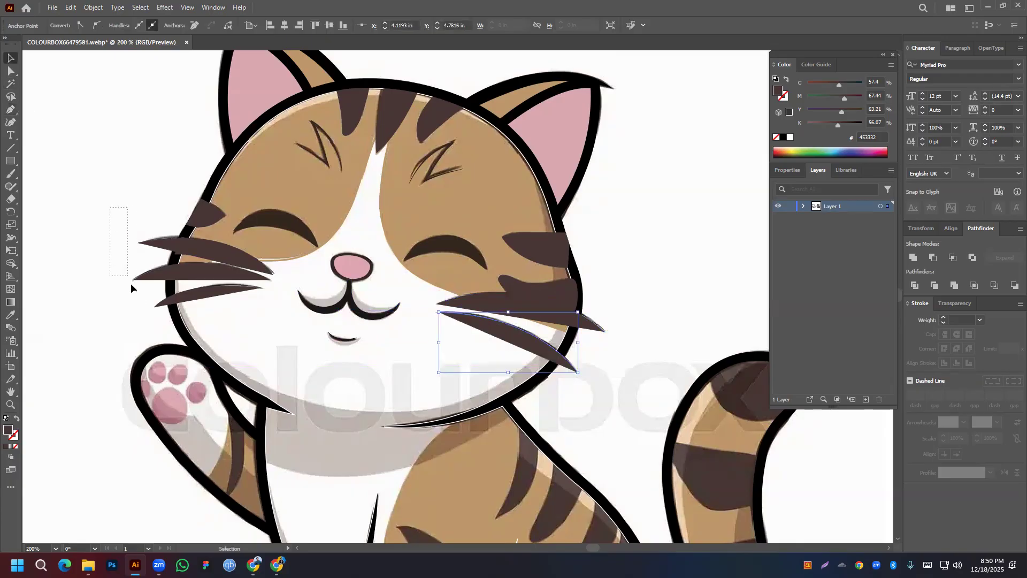
pyautogui.moveTo(154, 312); pyautogui.dragTo(160, 311)
pyautogui.keyDown('shift'); pyautogui.click(595, 331); pyautogui.keyUp('shift')
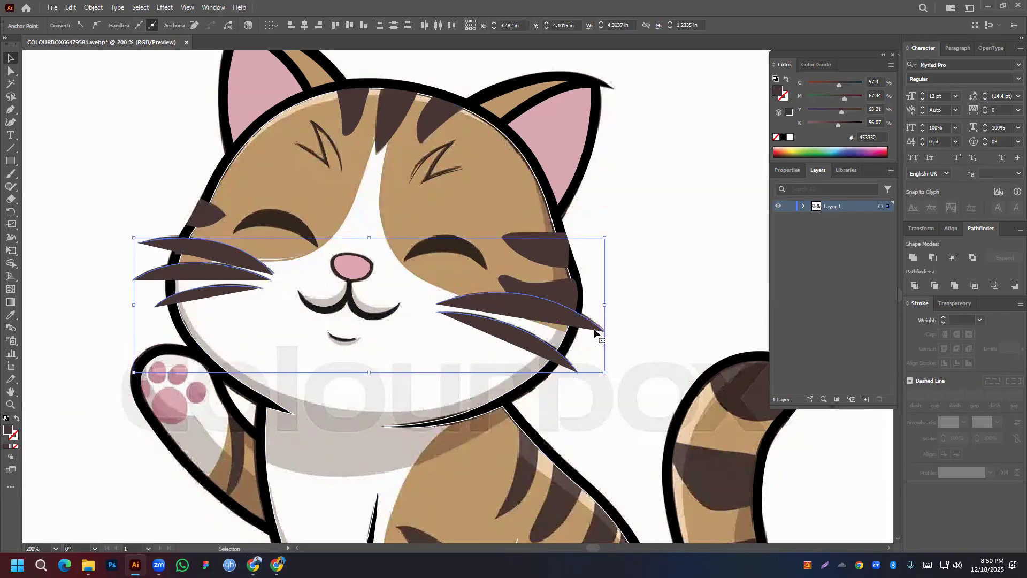
pyautogui.click(16, 418)
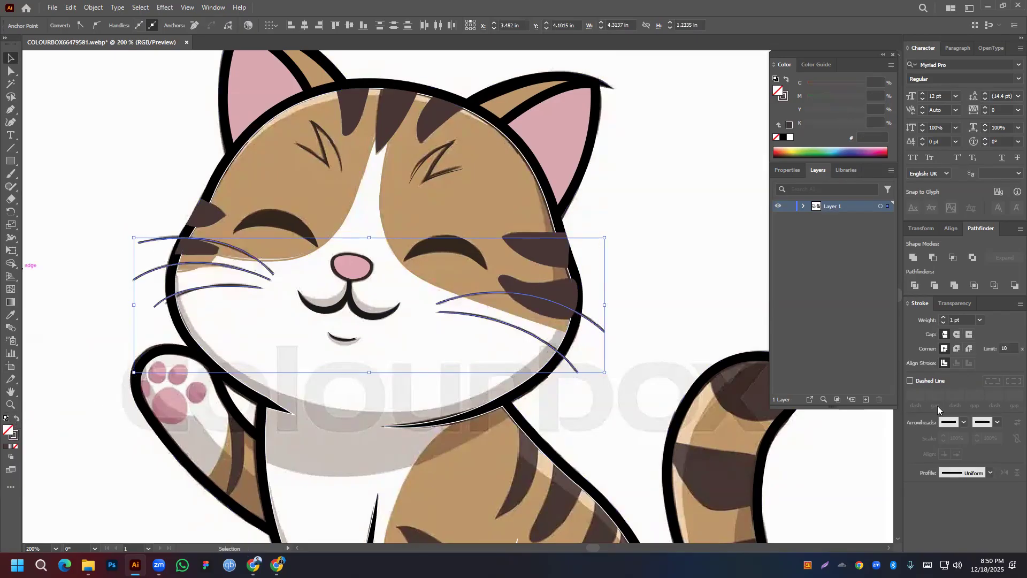
pyautogui.click(991, 477)
pyautogui.click(967, 364)
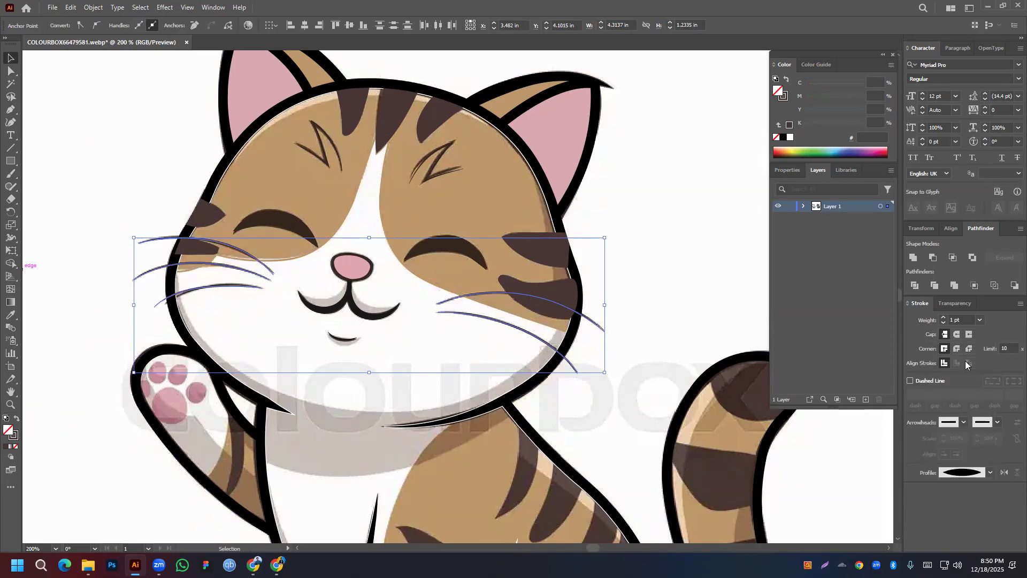
pyautogui.click(944, 318)
pyautogui.click(806, 435)
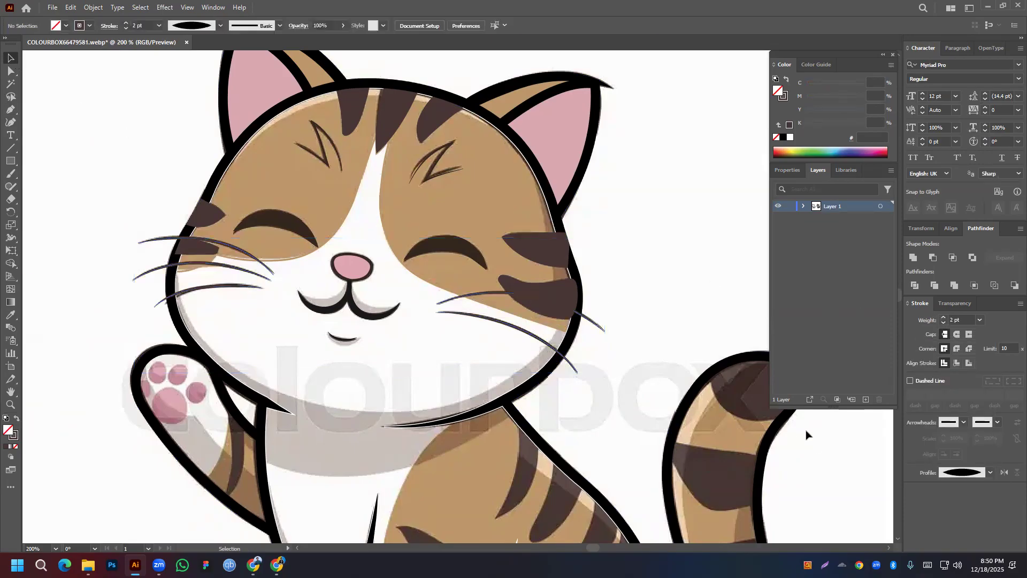
# Adjust the lower left whisker's curve by moving the direction handle at its outer end, and deselect it
pyautogui.click(11, 71)
pyautogui.moveTo(155, 306); pyautogui.dragTo(184, 279)
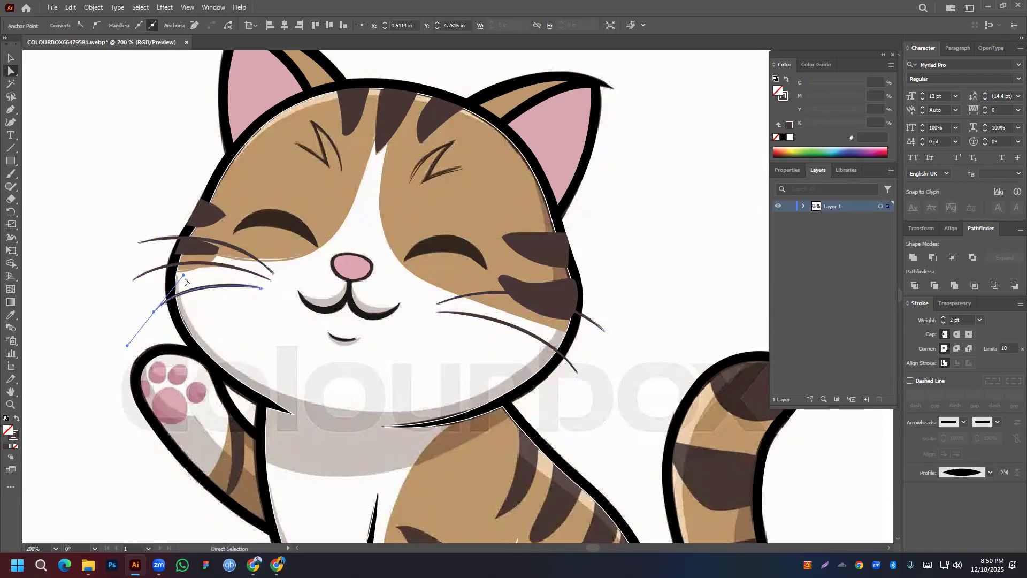
pyautogui.click(10, 58)
pyautogui.click(612, 301)
# Recolour the mouth shape with the dark brown sampled from a forehead stripe, and deselect it
pyautogui.scroll(-1, 512, 240)
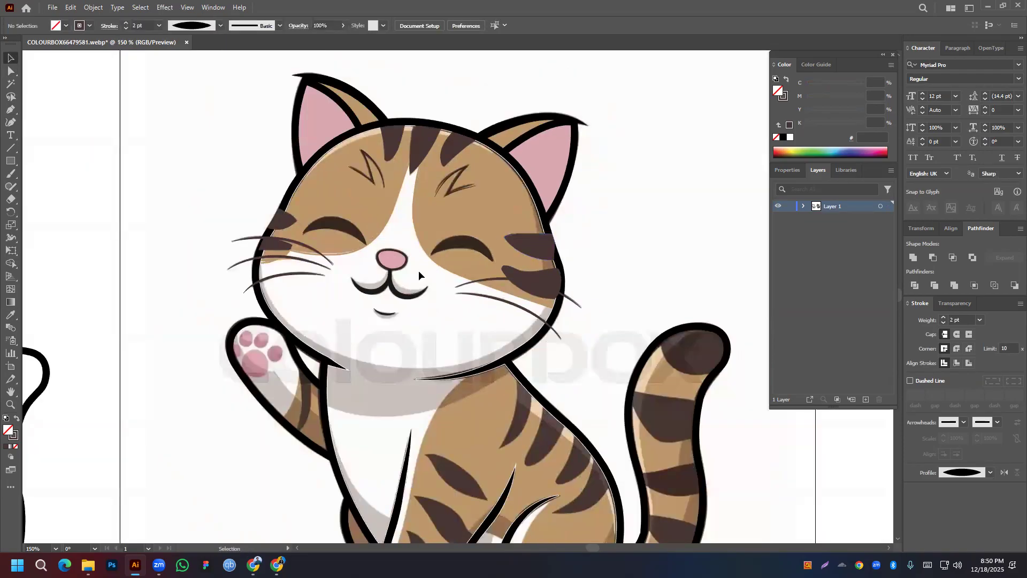
pyautogui.click(396, 293)
pyautogui.click(8, 317)
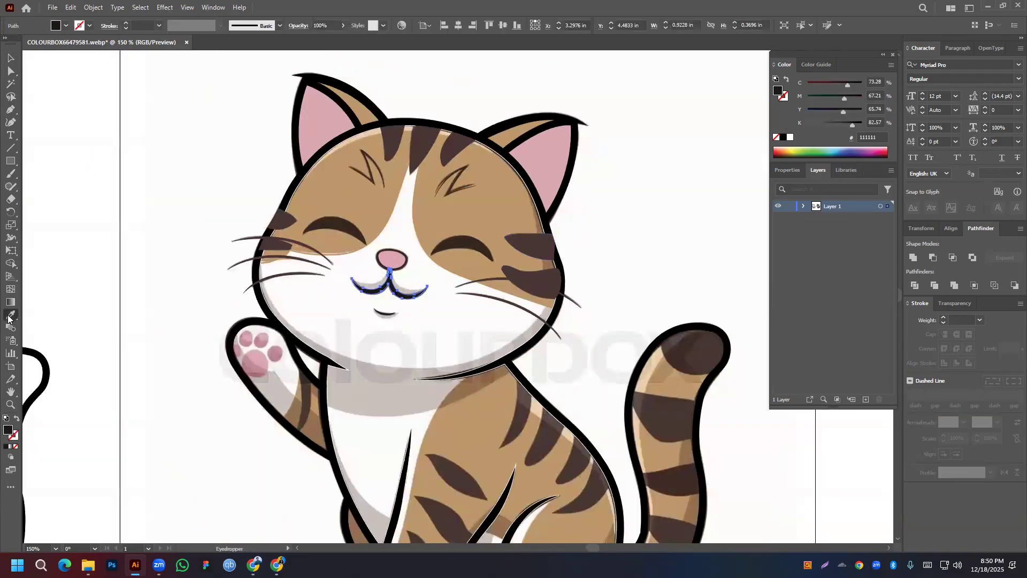
pyautogui.click(429, 132)
pyautogui.click(11, 56)
pyautogui.click(177, 154)
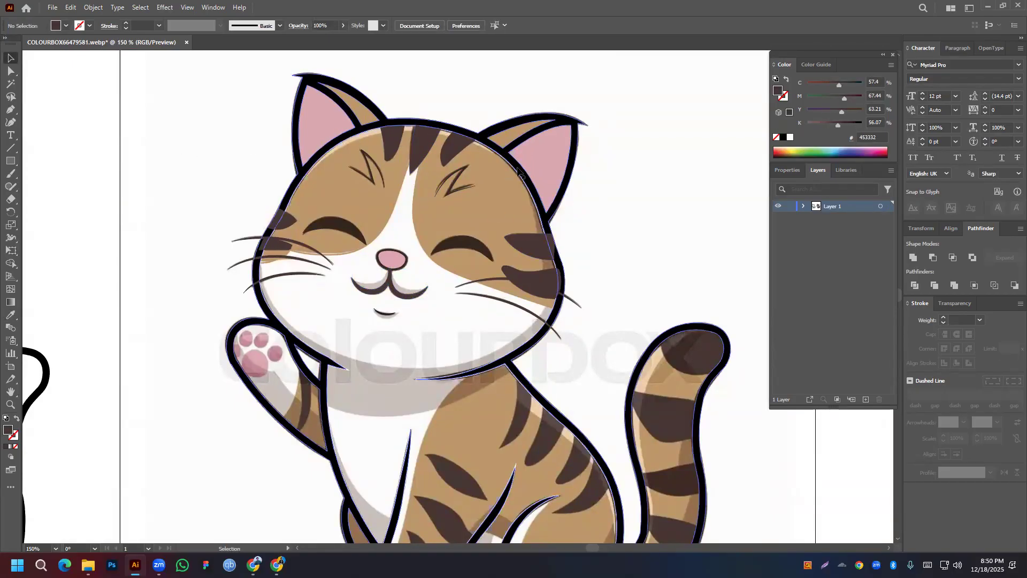
# Select the black outline compound path and bring it to the front of the artwork
pyautogui.click(356, 252)
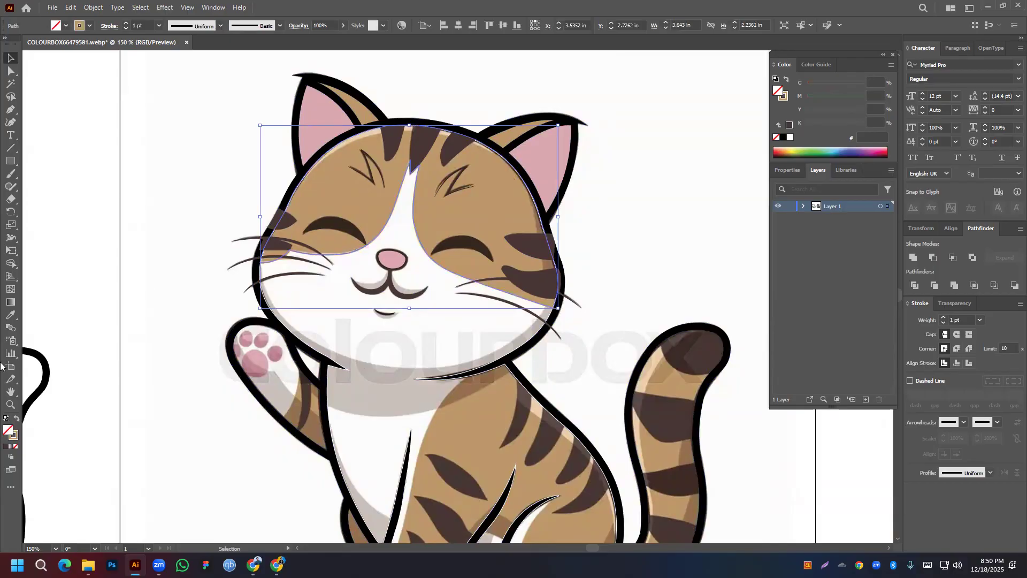
pyautogui.click(535, 145)
pyautogui.rightClick(455, 127)
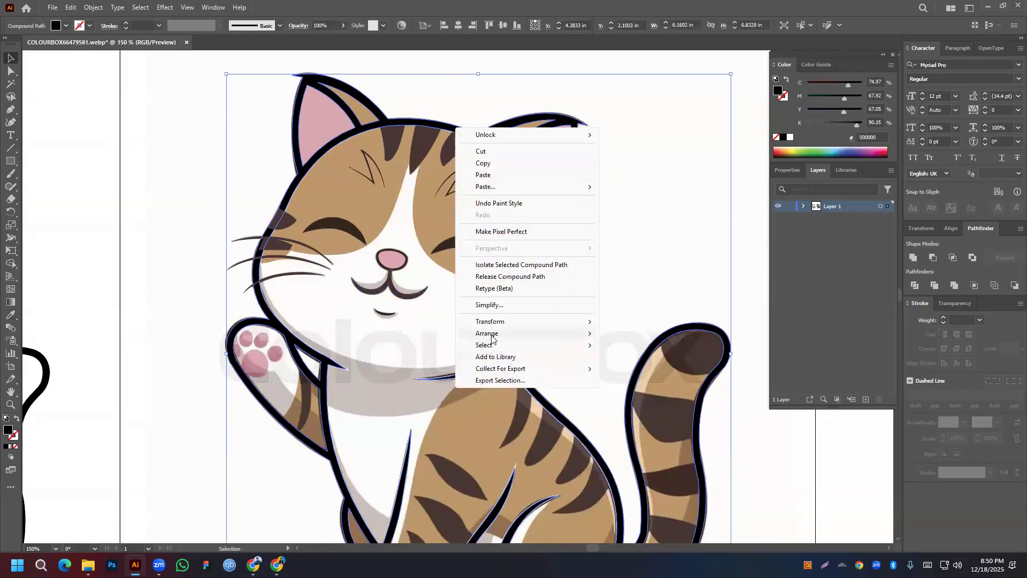
pyautogui.click(634, 332)
# Select all five whiskers, bring them to the front of the artwork, and deselect them
pyautogui.click(244, 231)
pyautogui.scroll(2, 244, 231)
pyautogui.scroll(-1, 282, 290)
pyautogui.click(283, 291)
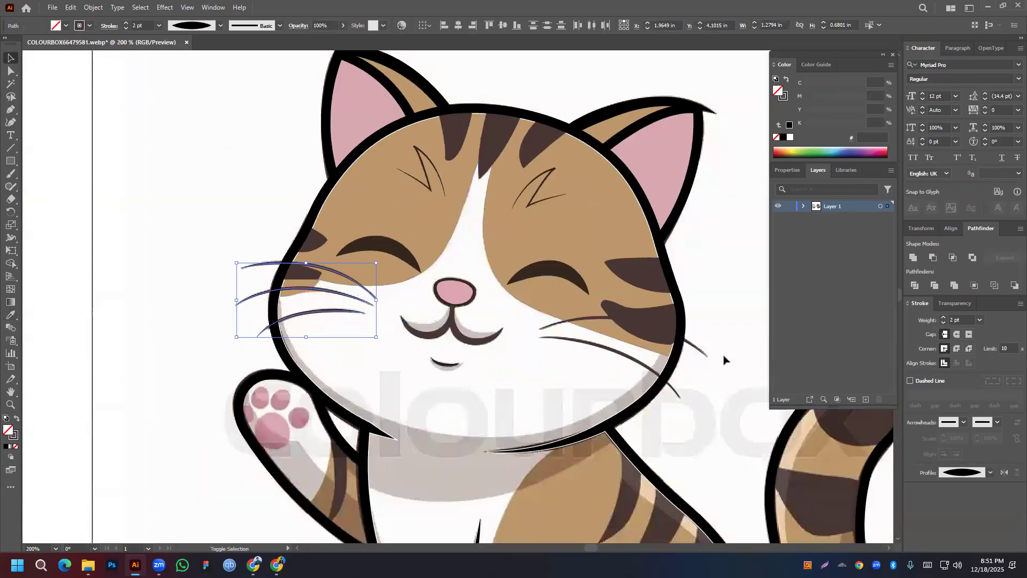
pyautogui.moveTo(690, 392); pyautogui.dragTo(671, 404)
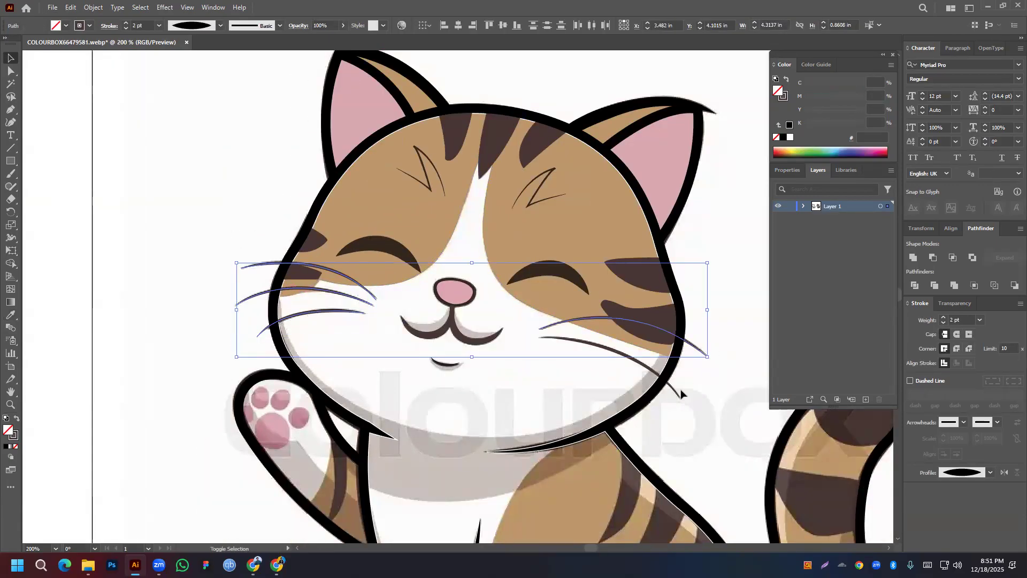
pyautogui.keyDown('shift'); pyautogui.click(676, 394); pyautogui.keyUp('shift')
pyautogui.rightClick(678, 396)
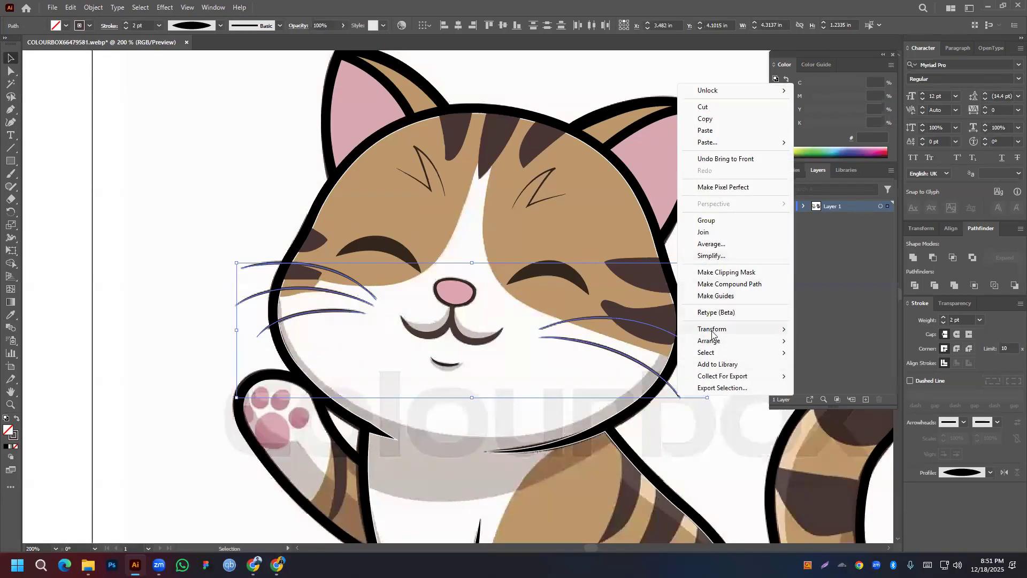
pyautogui.moveTo(711, 340)
pyautogui.click(816, 341)
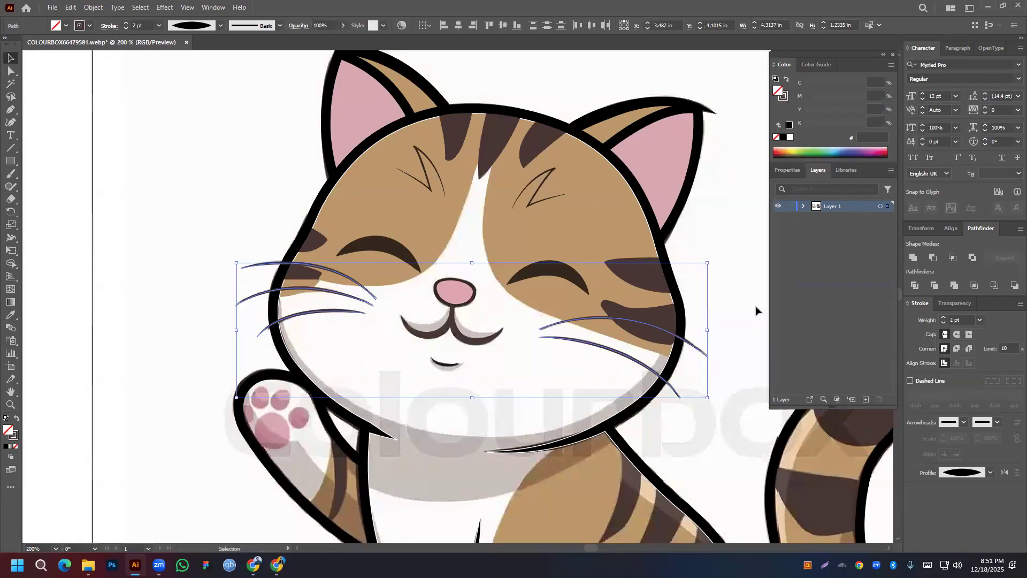
pyautogui.click(756, 305)
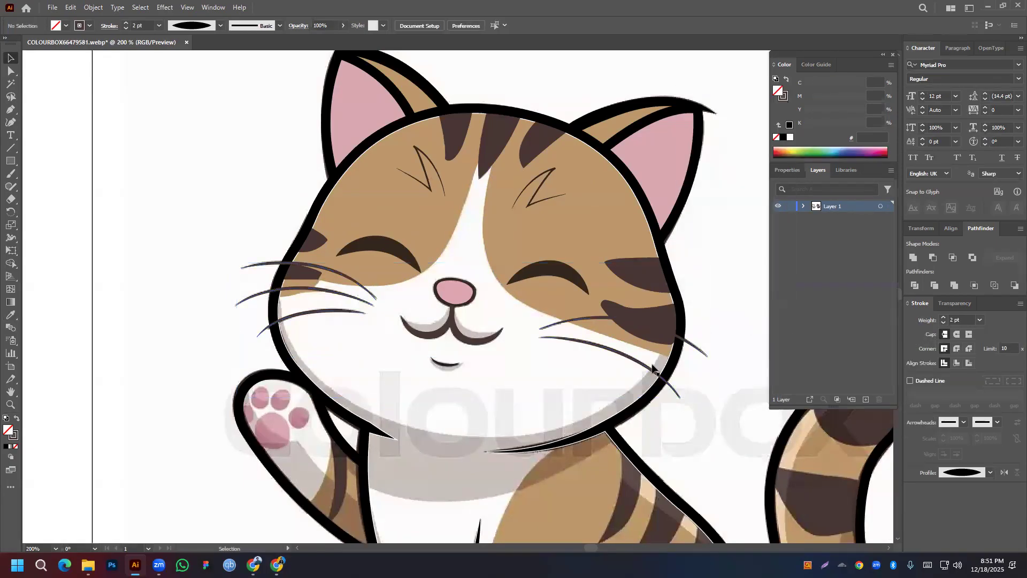
# Recolour the black outline compound path with the dark brown 453332 sampled from a forehead stripe, and deselect it
pyautogui.click(329, 193)
pyautogui.click(10, 315)
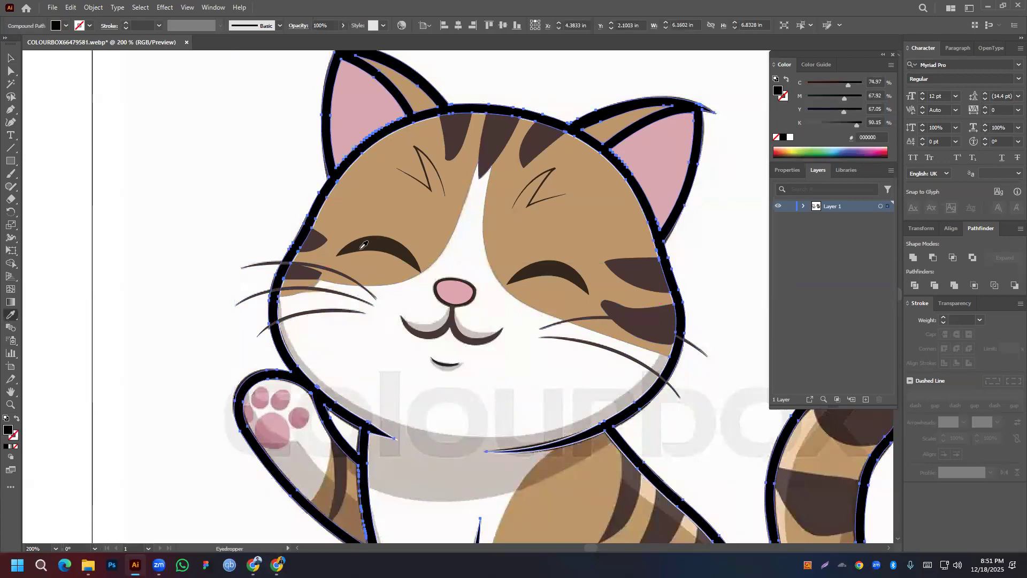
pyautogui.click(499, 127)
pyautogui.scroll(-3, 632, 371)
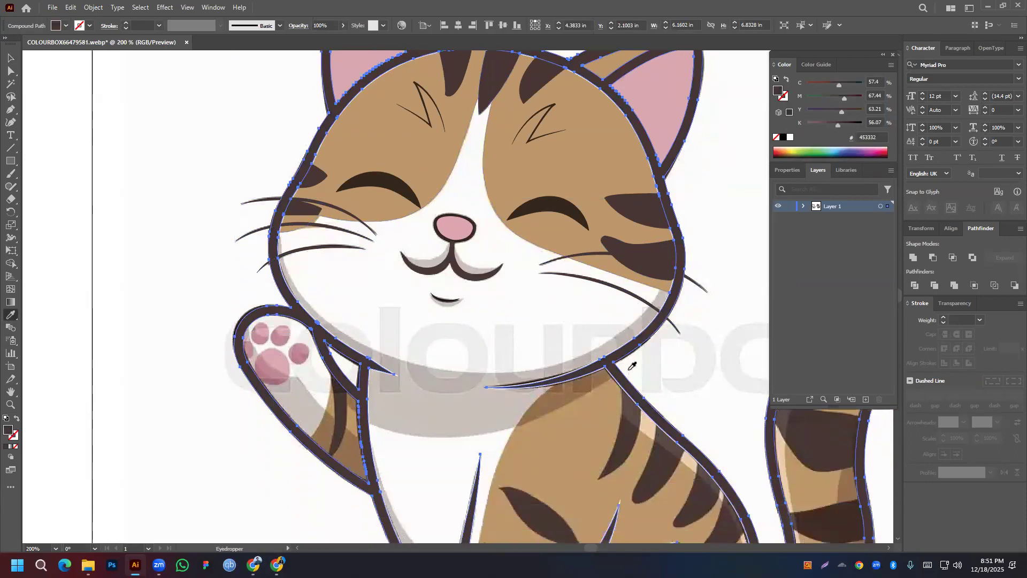
pyautogui.click(11, 58)
pyautogui.click(99, 126)
pyautogui.scroll(-2, 233, 154)
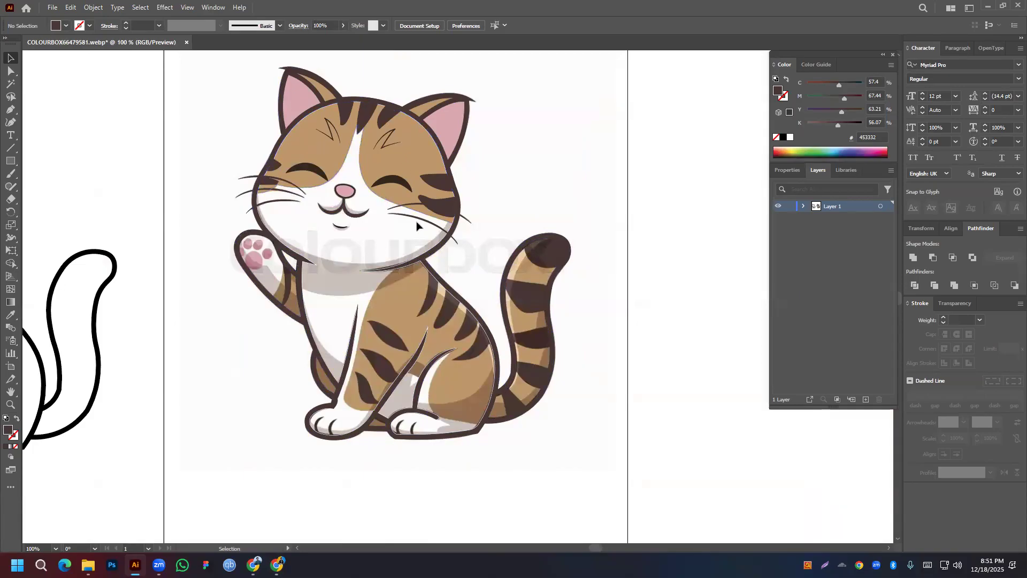
# Move the traced artwork off the reference to inspect it on its own, and undo the move
pyautogui.moveTo(235, 80); pyautogui.dragTo(568, 308)
pyautogui.scroll(-3, 409, 248)
pyautogui.moveTo(409, 249); pyautogui.dragTo(595, 251)
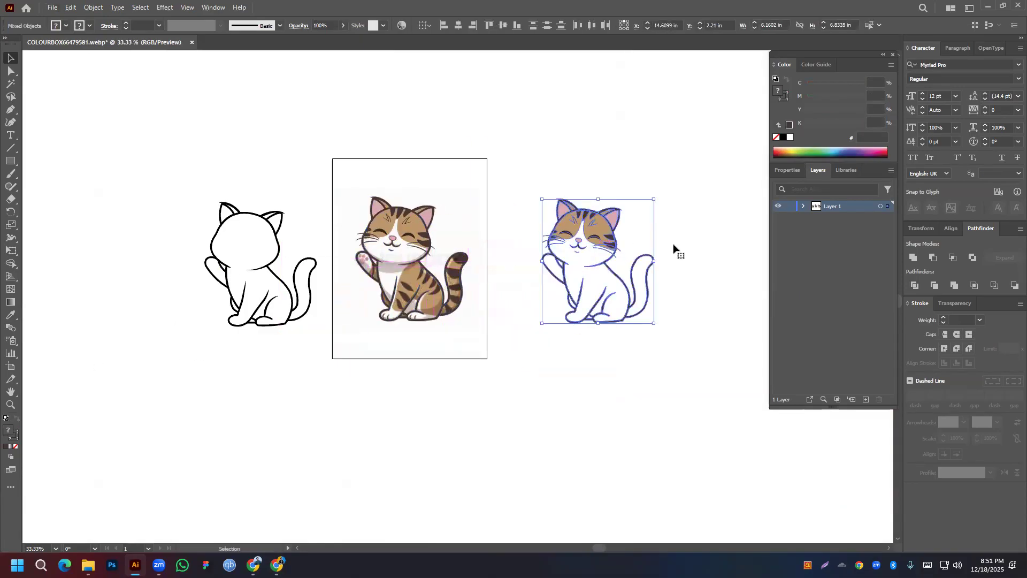
pyautogui.hotkey('ctrl', 'z')
pyautogui.scroll(3, 435, 247)
pyautogui.click(594, 192)
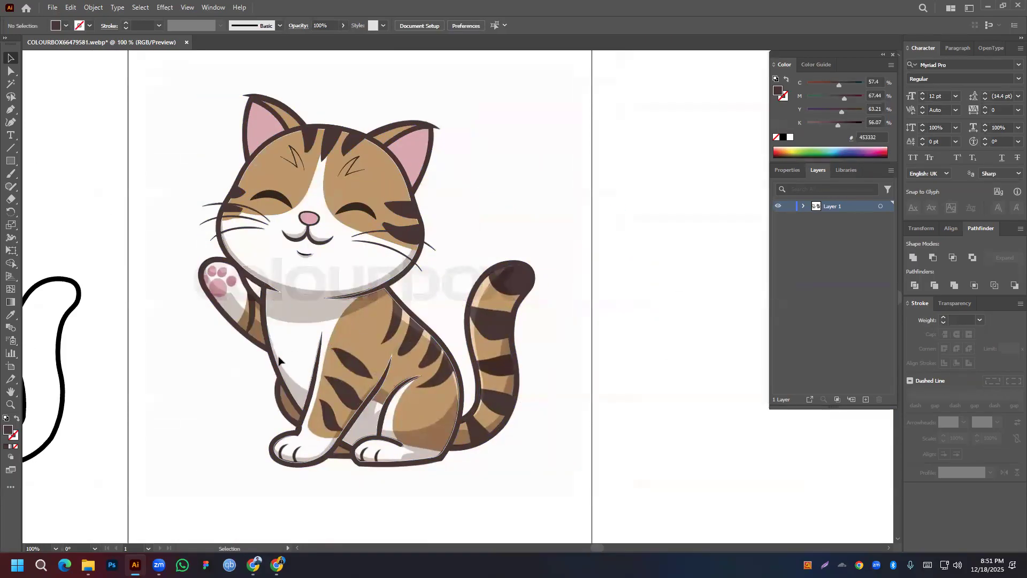
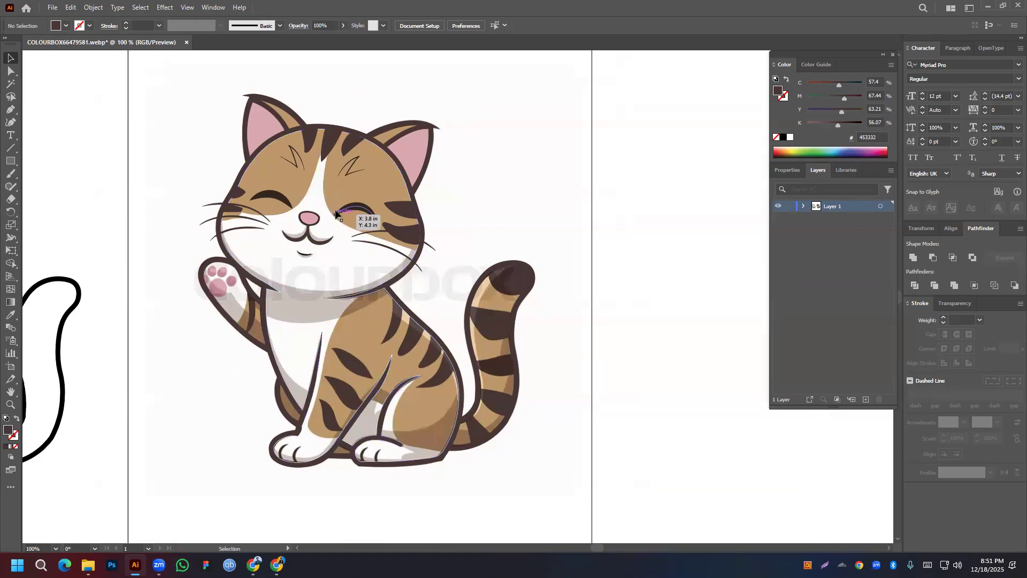
# Select the white-stroked head and body path beneath the outline and swap its stroke and fill to make a white shape without stroke
pyautogui.click(364, 295)
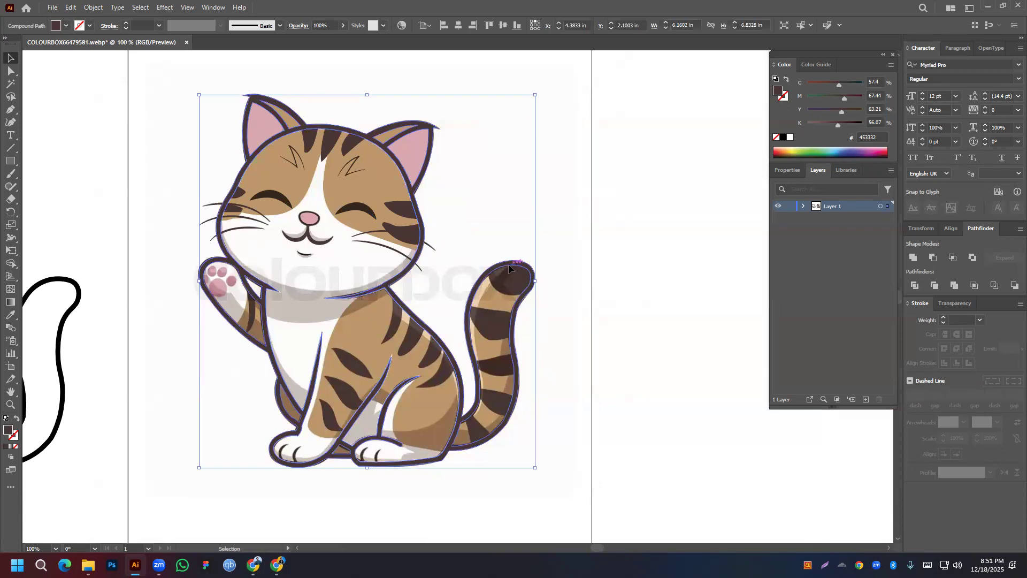
pyautogui.scroll(5, 383, 293)
pyautogui.click(433, 312)
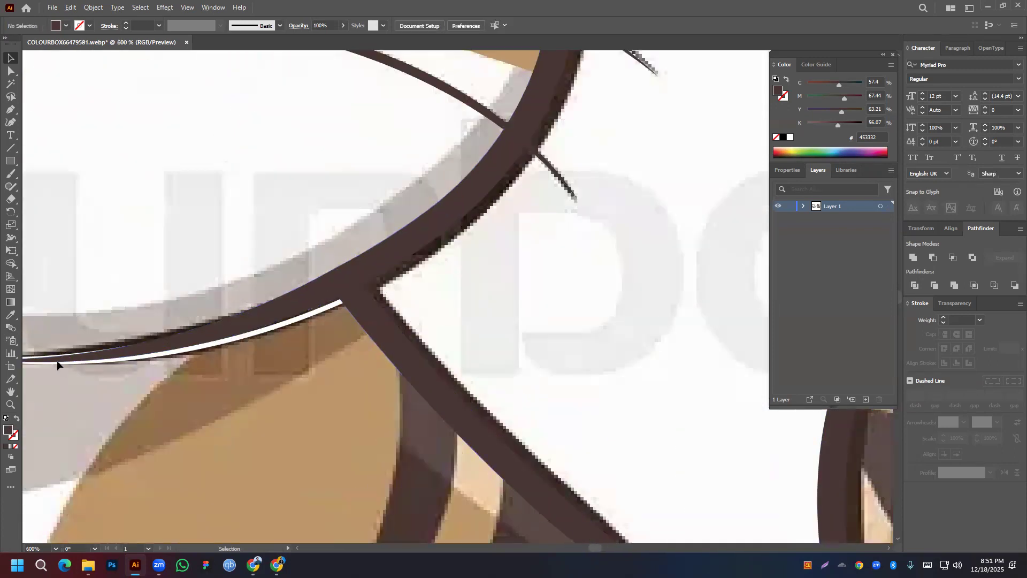
pyautogui.scroll(-2, 385, 148)
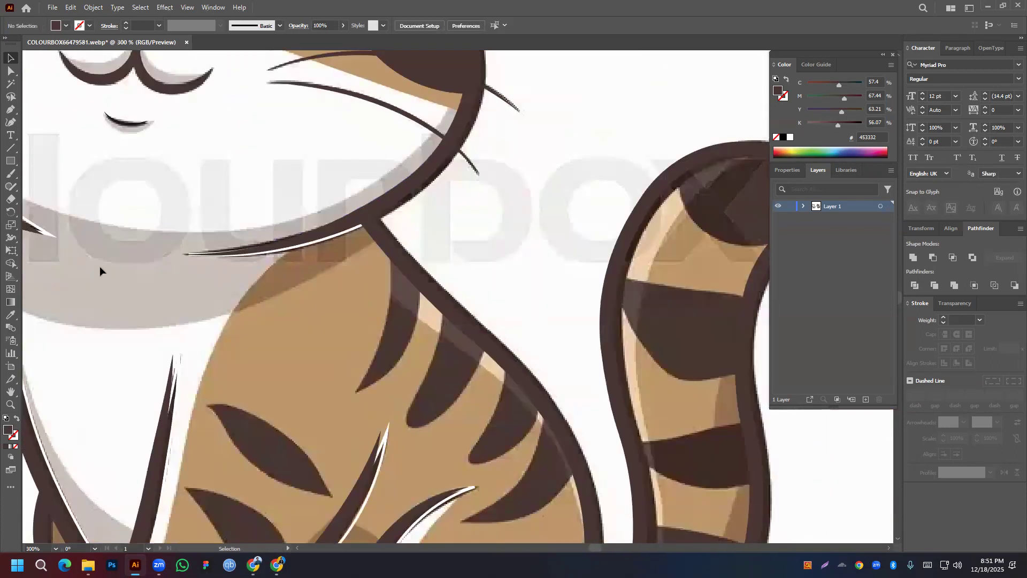
pyautogui.click(316, 243)
pyautogui.keyDown('shift'); pyautogui.click(428, 286); pyautogui.keyUp('shift')
pyautogui.keyDown('shift'); pyautogui.click(427, 287); pyautogui.keyUp('shift')
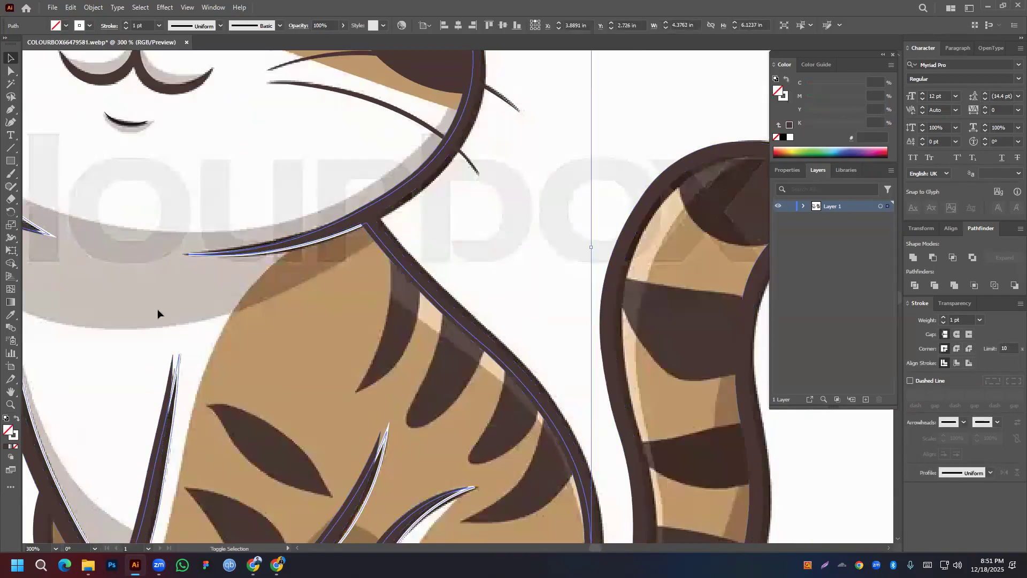
pyautogui.hotkey('ctrl', '1')
pyautogui.click(17, 419)
# Send the white head and body shape to the back of the artwork
pyautogui.rightClick(292, 299)
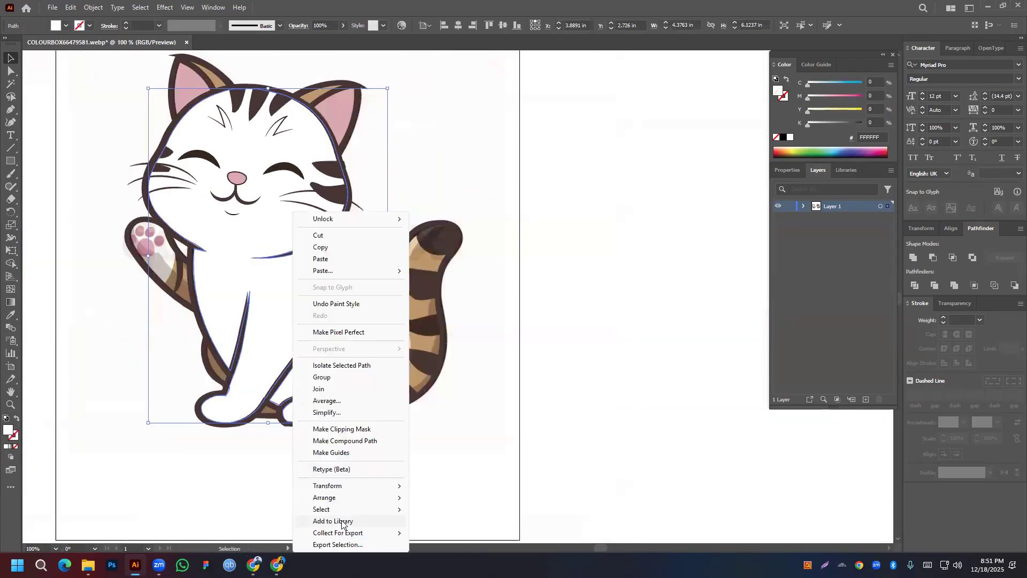
pyautogui.moveTo(328, 499)
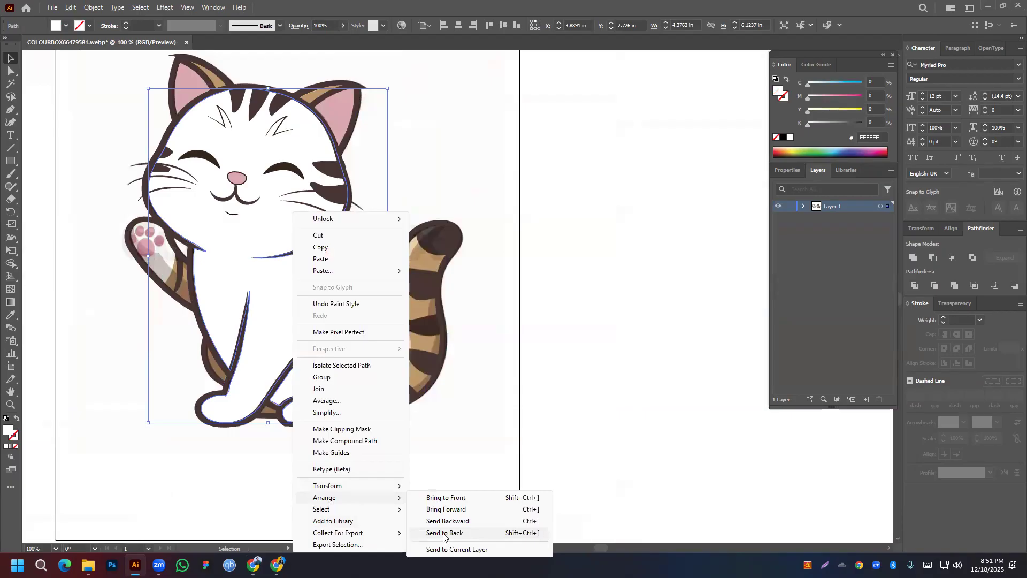
pyautogui.click(443, 533)
pyautogui.scroll(-3, 209, 257)
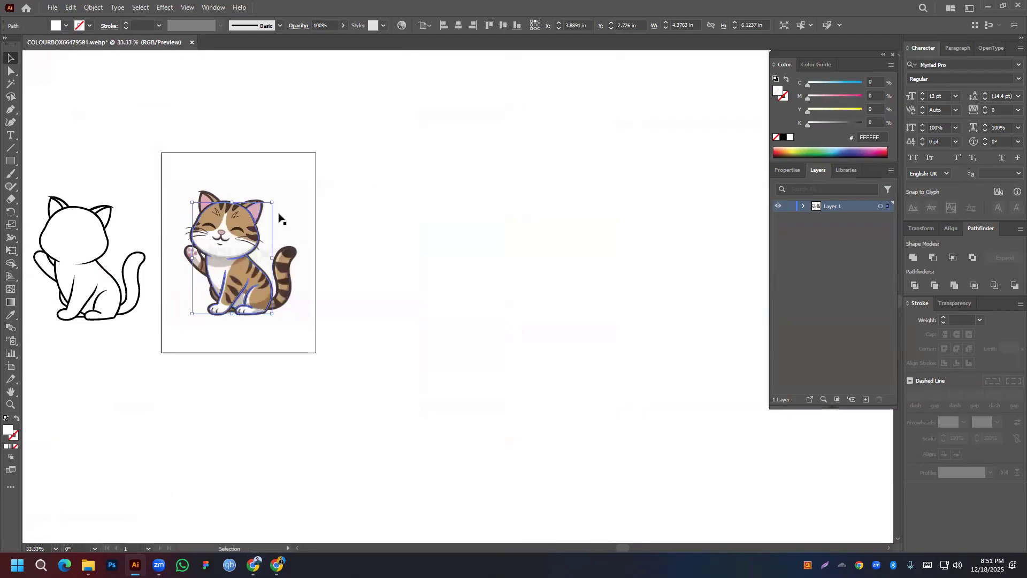
pyautogui.moveTo(255, 266); pyautogui.dragTo(391, 228)
pyautogui.scroll(2, 410, 236)
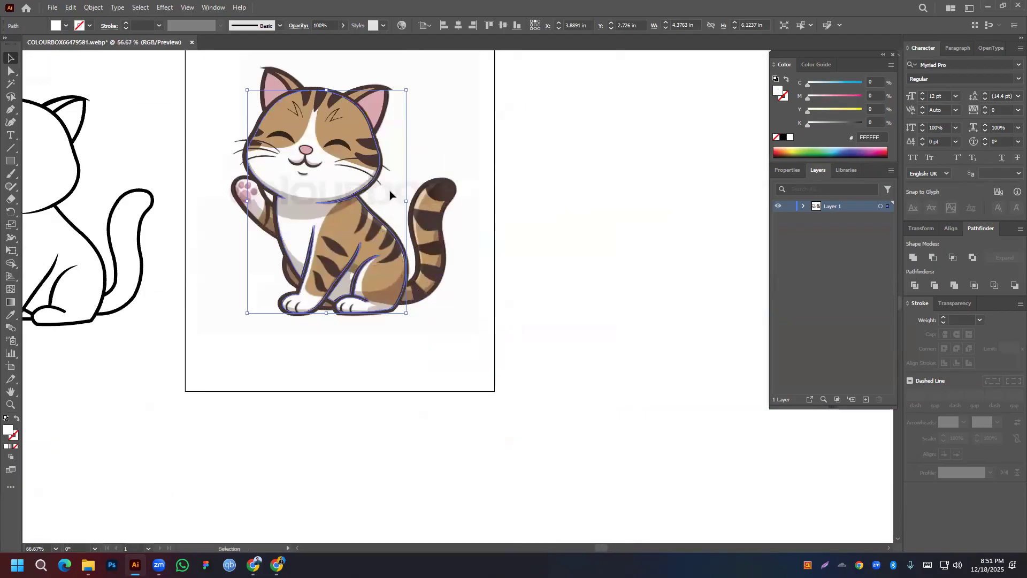
# Try to resample the outline's dark brown from a tail stripe, and deselect the outline
pyautogui.click(437, 185)
pyautogui.click(11, 315)
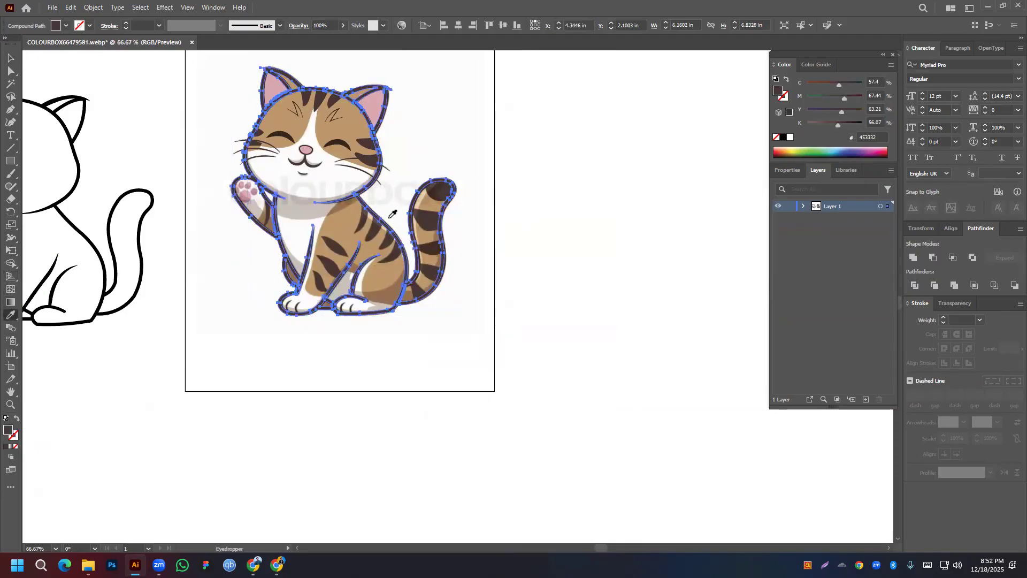
pyautogui.click(430, 235)
pyautogui.click(431, 237)
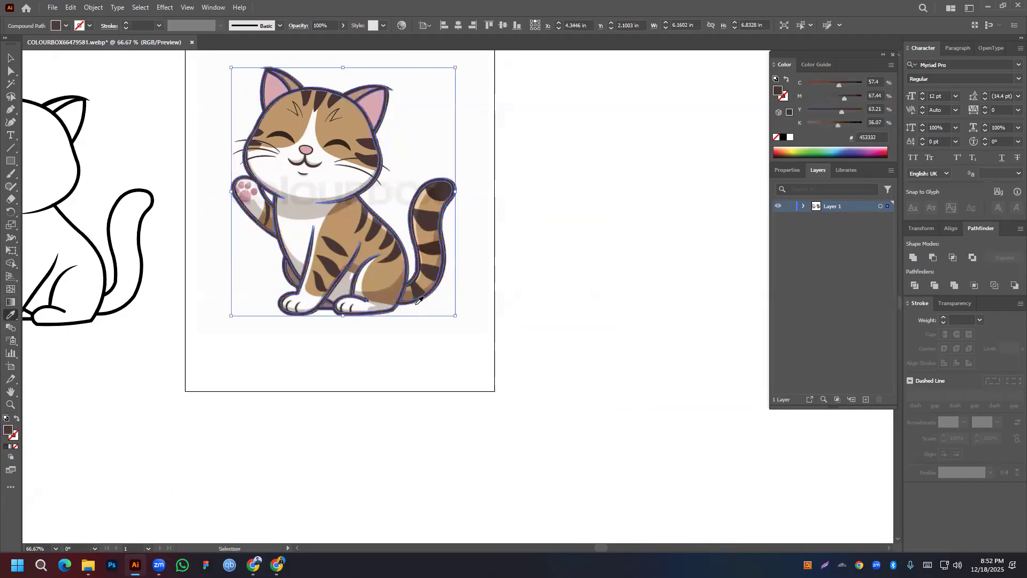
pyautogui.click(11, 58)
pyautogui.click(490, 189)
# Create a separate tail shape from the area enclosed by the tail outline with the Shape Builder tool
pyautogui.click(436, 208)
pyautogui.scroll(5, 417, 299)
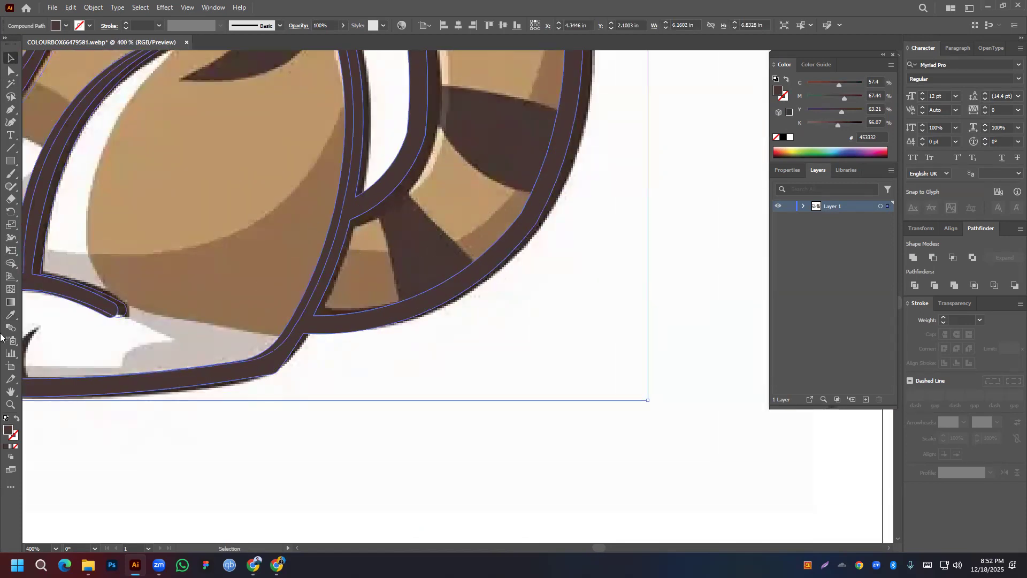
pyautogui.click(10, 265)
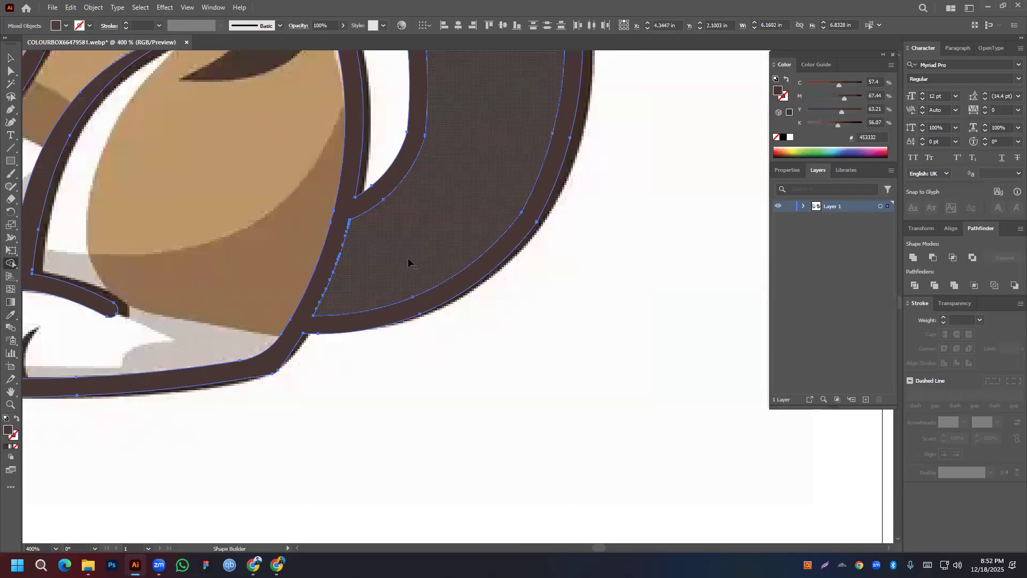
# Recolour the tail shape with the tan C19967 sampled from the cat's thigh, and deselect it
pyautogui.click(9, 61)
pyautogui.click(401, 224)
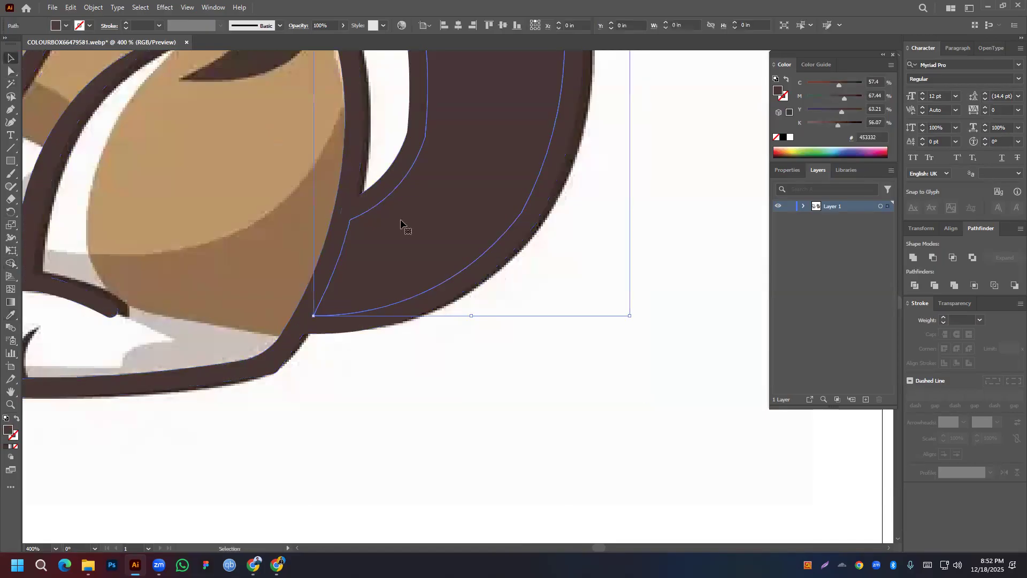
pyautogui.click(11, 315)
pyautogui.click(194, 190)
pyautogui.press('v')
pyautogui.scroll(-3, 631, 251)
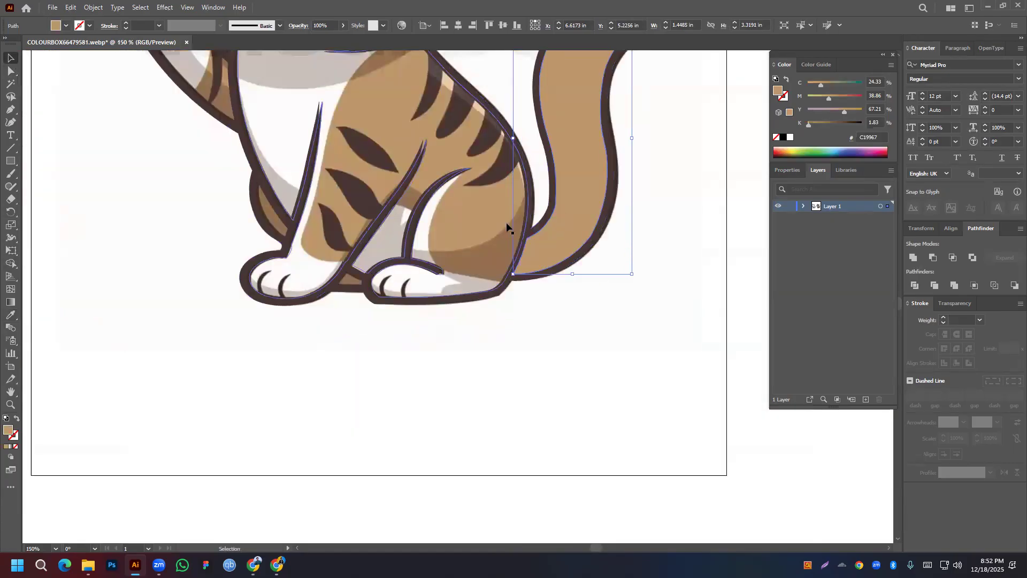
pyautogui.hotkey('ctrl', '-')
pyautogui.hotkey('ctrl', '-')
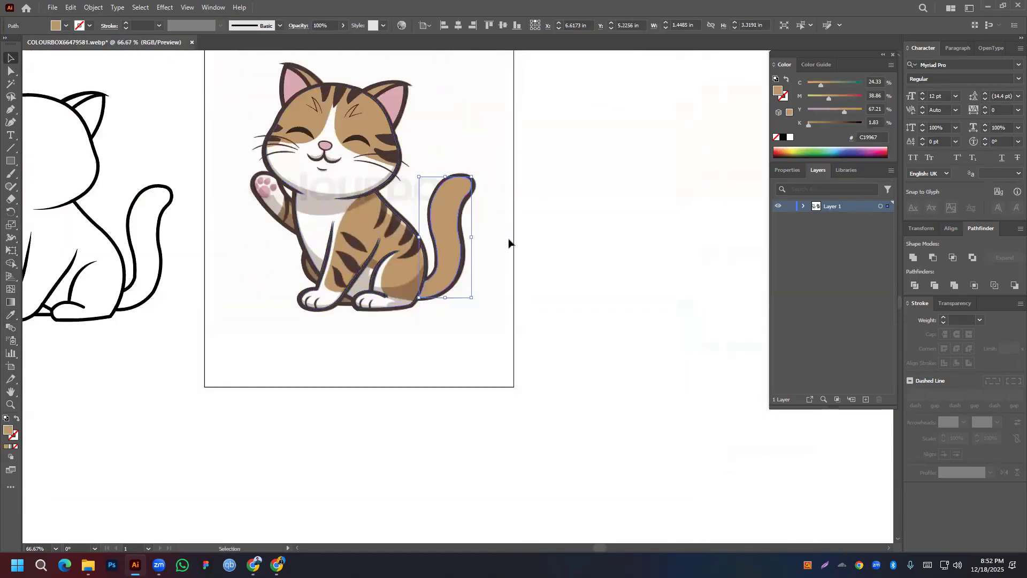
pyautogui.click(508, 243)
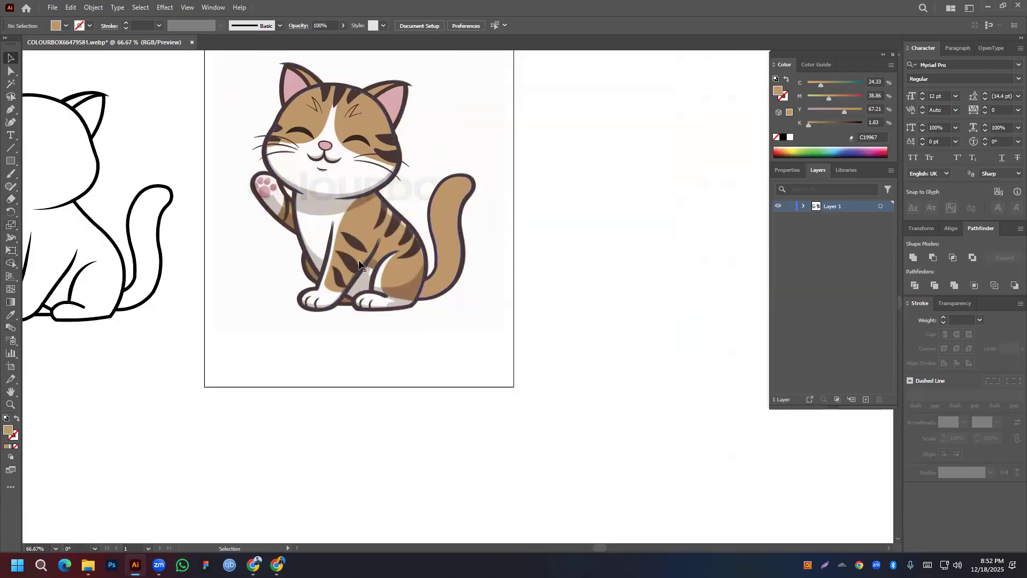
# Start a tan body patch with the Pen tool, running from the upper body down to the fur edge above the front paw
pyautogui.click(11, 110)
pyautogui.scroll(2, 374, 223)
pyautogui.scroll(-1, 262, 193)
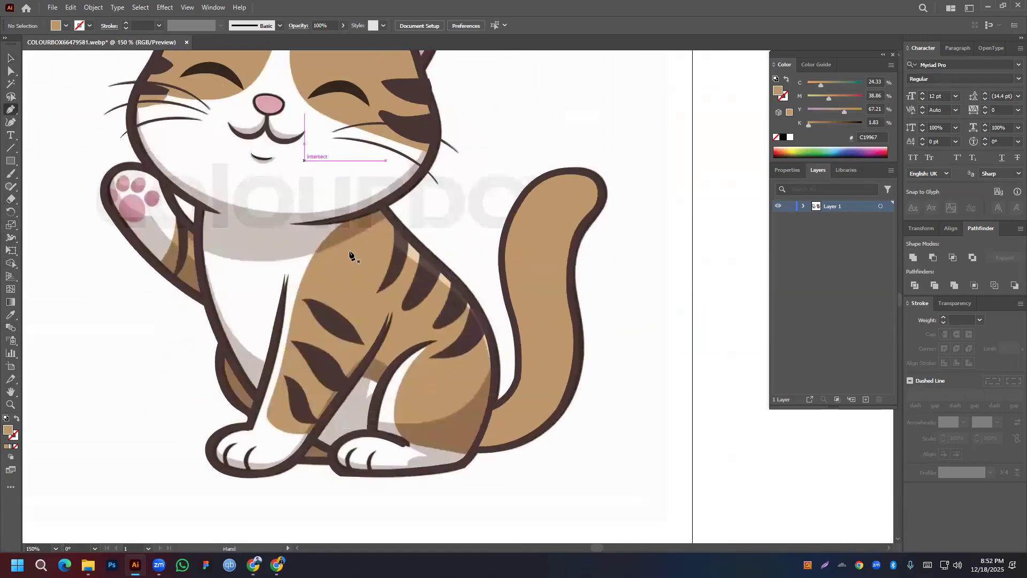
pyautogui.scroll(4, 337, 211)
pyautogui.click(336, 203)
pyautogui.moveTo(224, 361); pyautogui.dragTo(412, 128)
pyautogui.moveTo(363, 328); pyautogui.dragTo(391, 196)
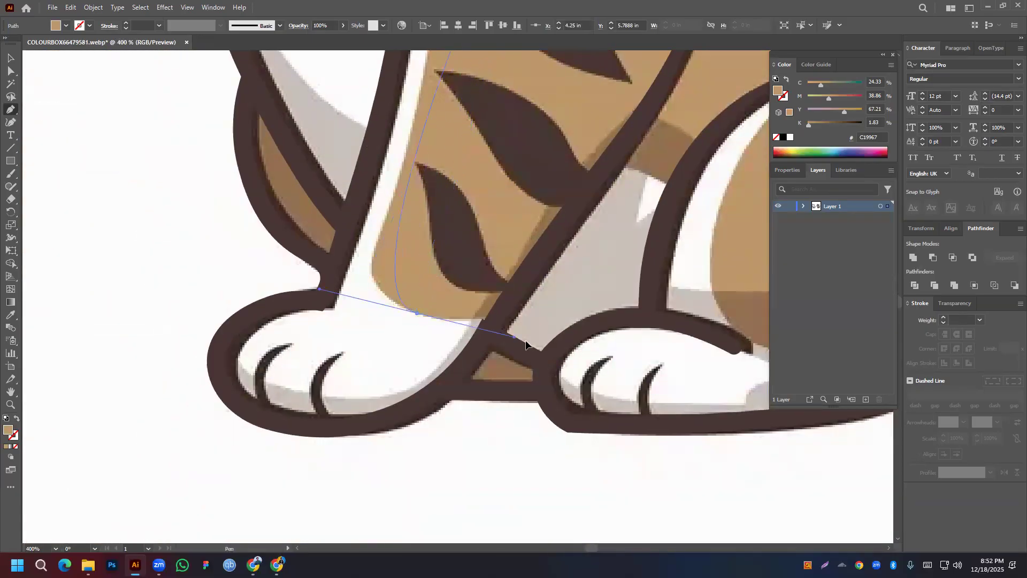
pyautogui.click(416, 313)
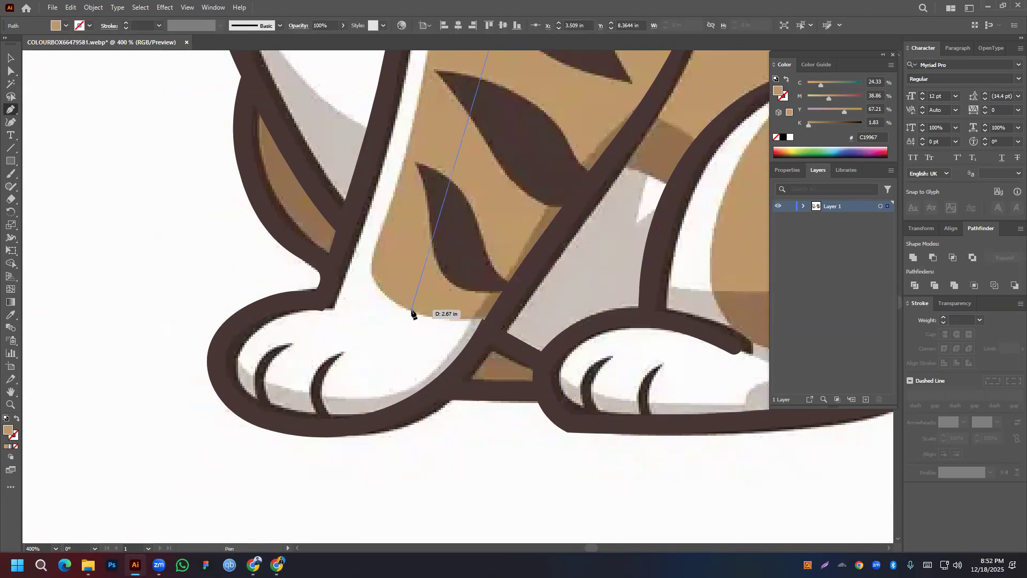
# Extend the tan body patch across the front leg's fur edge, up its rear outline and over the top of the gap between the legs
pyautogui.moveTo(458, 337); pyautogui.dragTo(279, 228)
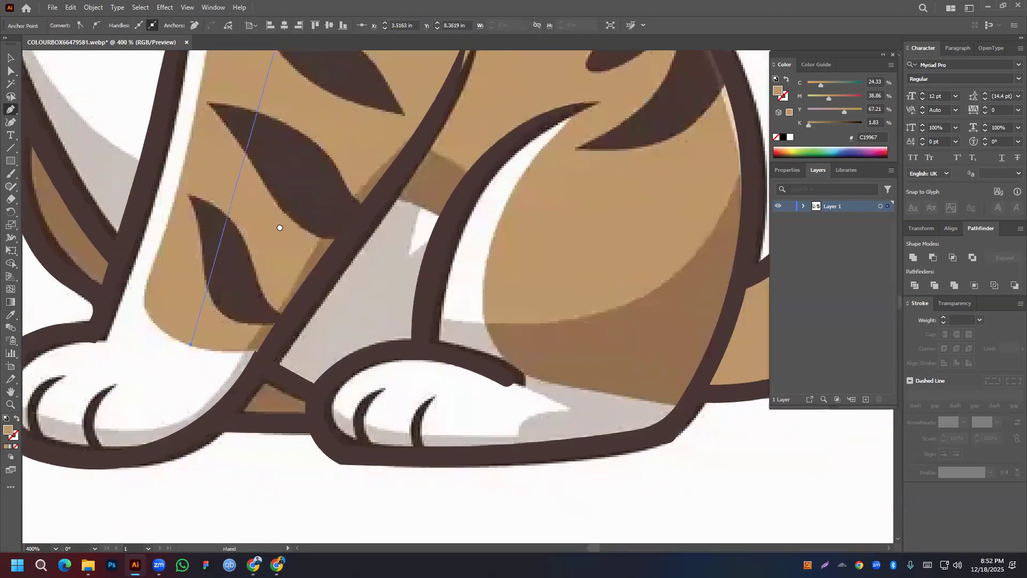
pyautogui.click(262, 351)
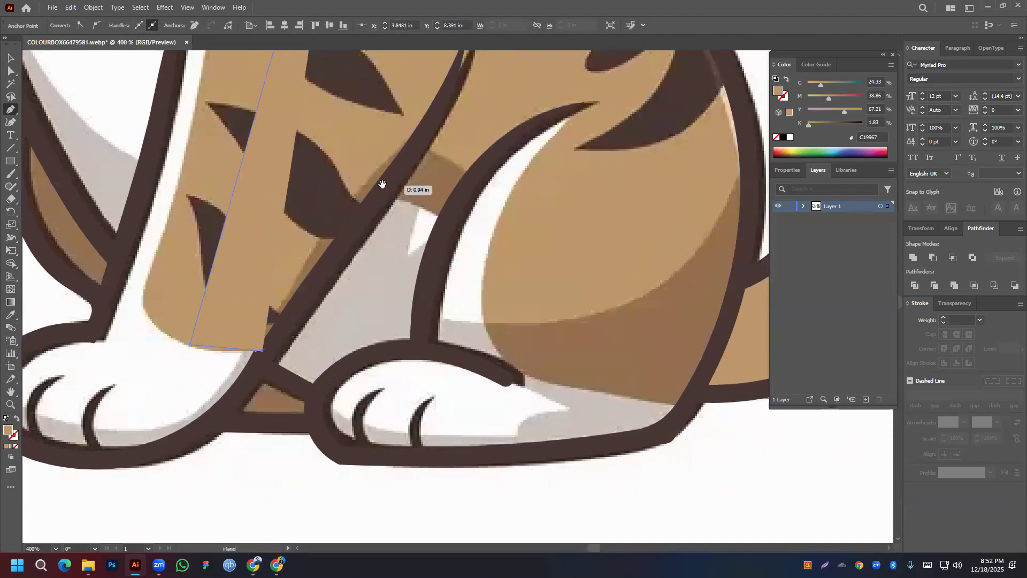
pyautogui.moveTo(383, 184); pyautogui.dragTo(114, 426)
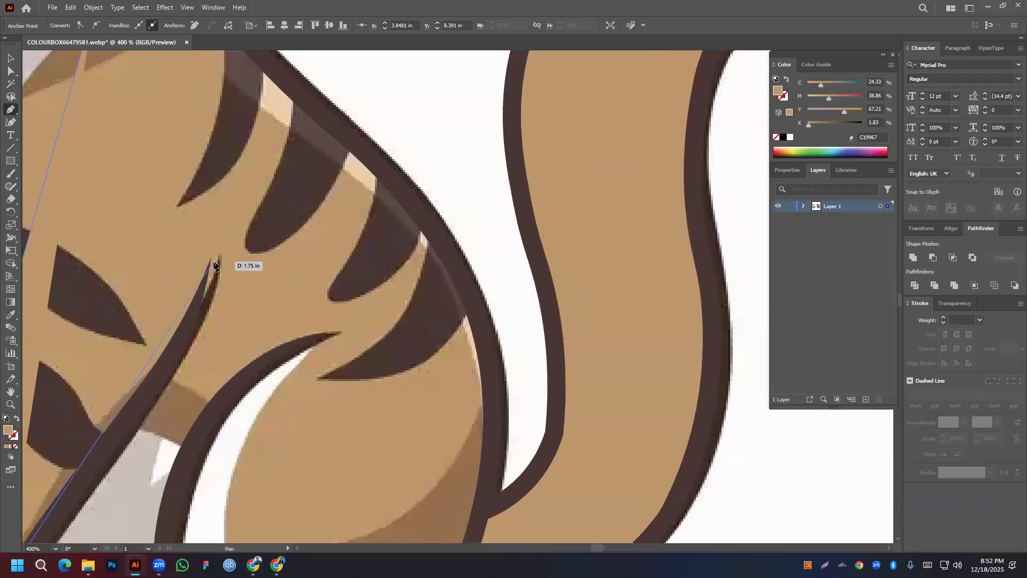
pyautogui.scroll(-3, 175, 339)
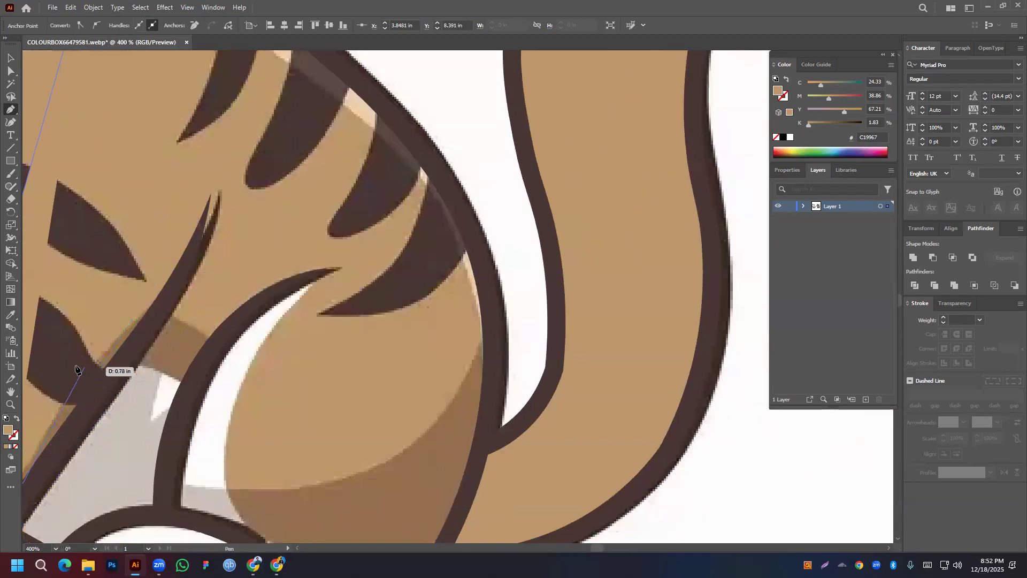
pyautogui.moveTo(75, 367); pyautogui.dragTo(321, 207)
pyautogui.click(356, 178)
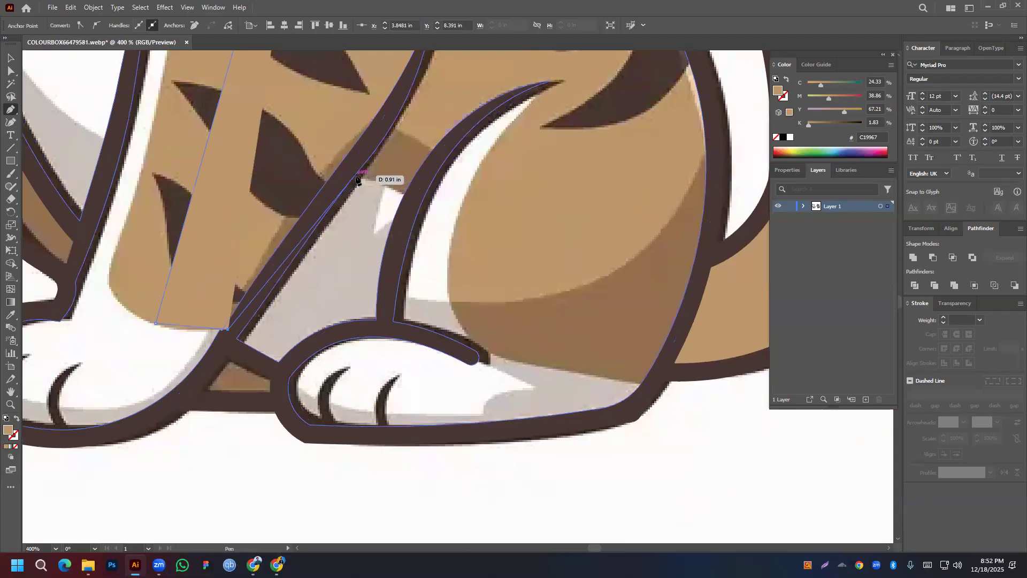
pyautogui.click(404, 195)
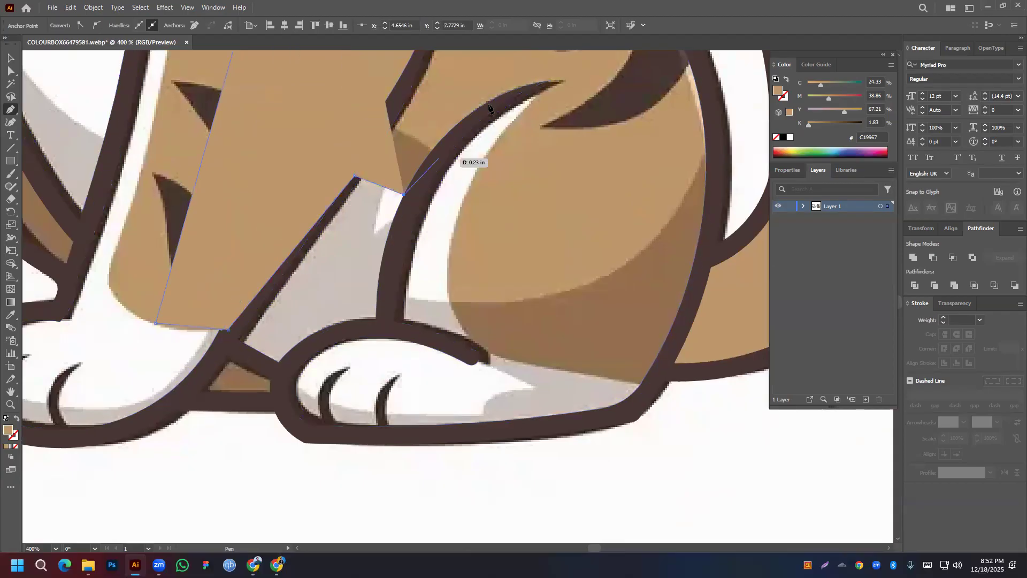
# Continue the body patch to the upper tip of the thigh line, down to the hind paw's fur edge and across to the heel
pyautogui.click(533, 92)
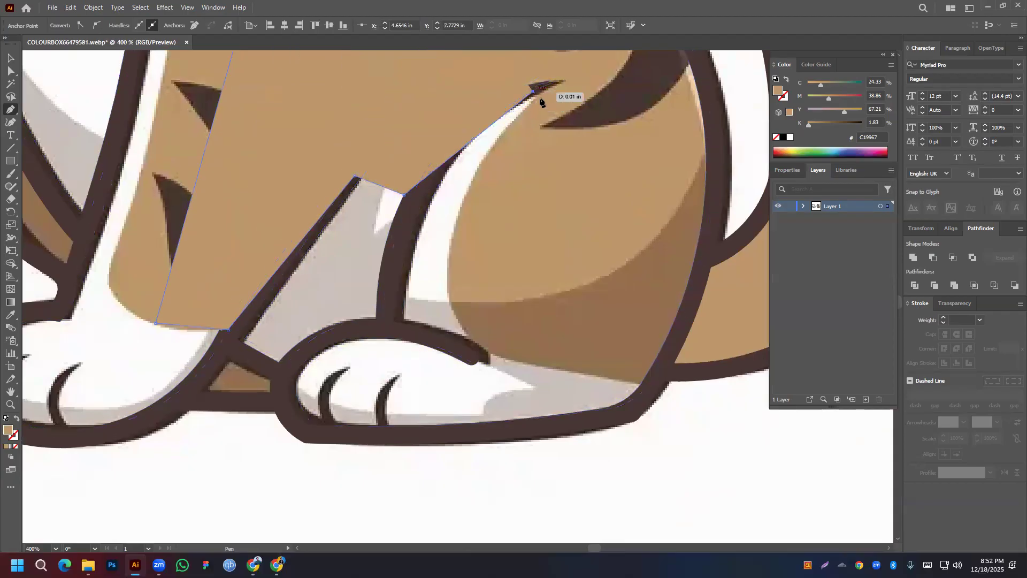
pyautogui.click(492, 351)
pyautogui.click(651, 386)
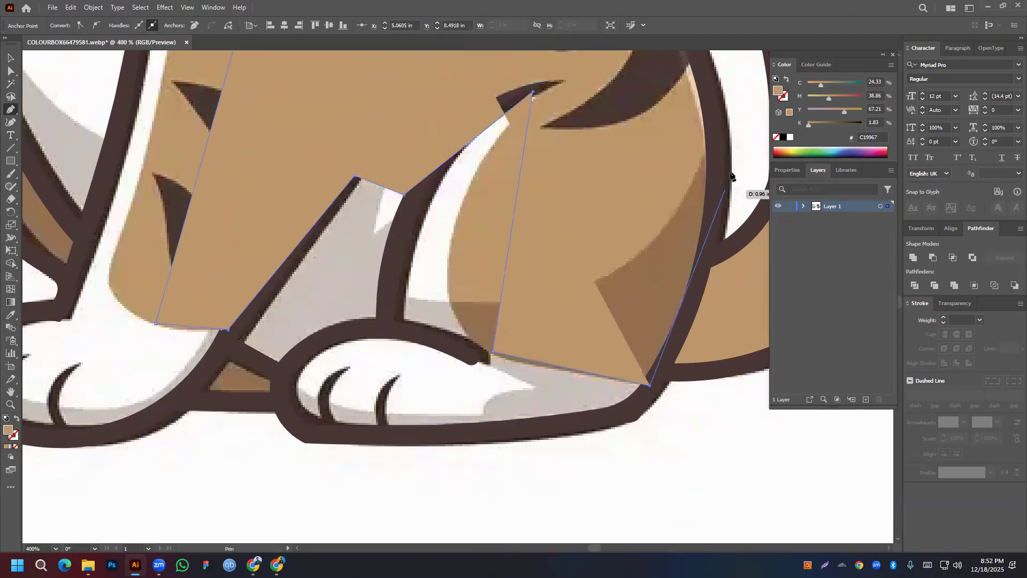
# Run the body patch loosely outside the cat's back up to the neck, and close the path at its starting point under the chin
pyautogui.moveTo(691, 171); pyautogui.dragTo(543, 422)
pyautogui.scroll(-1, 508, 305)
pyautogui.scroll(-1, 511, 309)
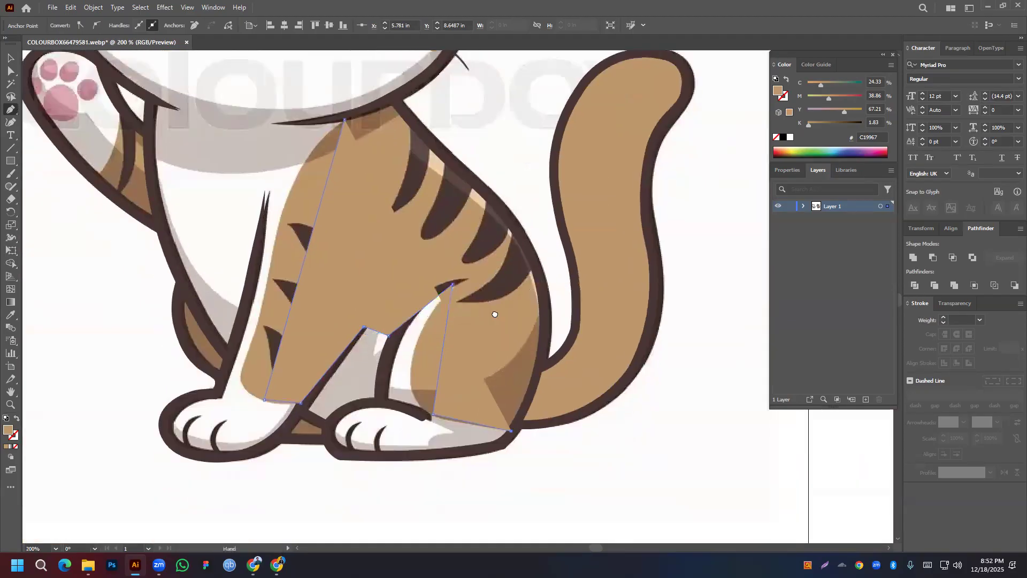
pyautogui.scroll(-2, 491, 314)
pyautogui.click(562, 411)
pyautogui.click(559, 230)
pyautogui.click(524, 110)
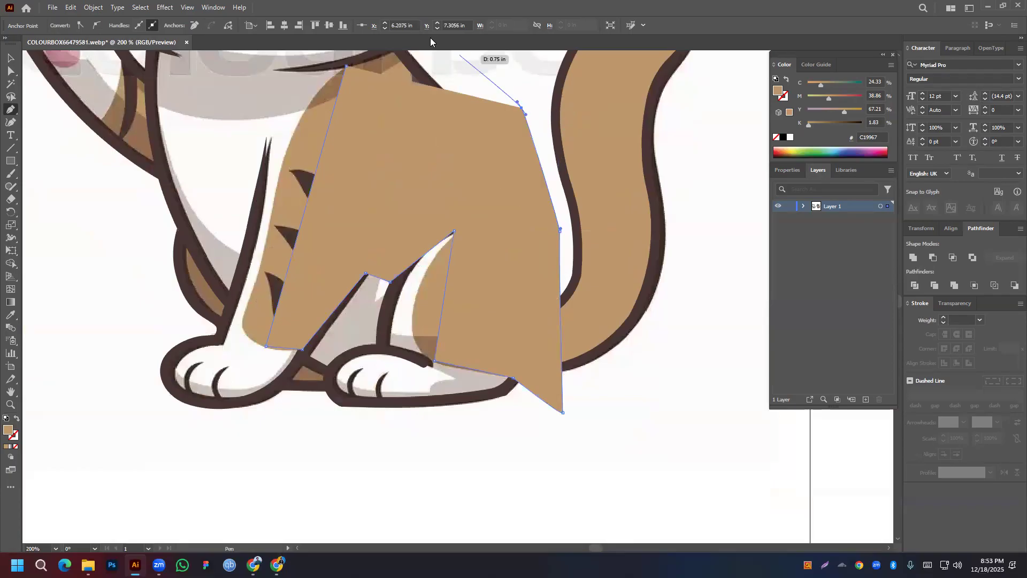
pyautogui.scroll(3, 436, 69)
pyautogui.click(445, 198)
pyautogui.click(416, 183)
pyautogui.moveTo(351, 222); pyautogui.dragTo(349, 221)
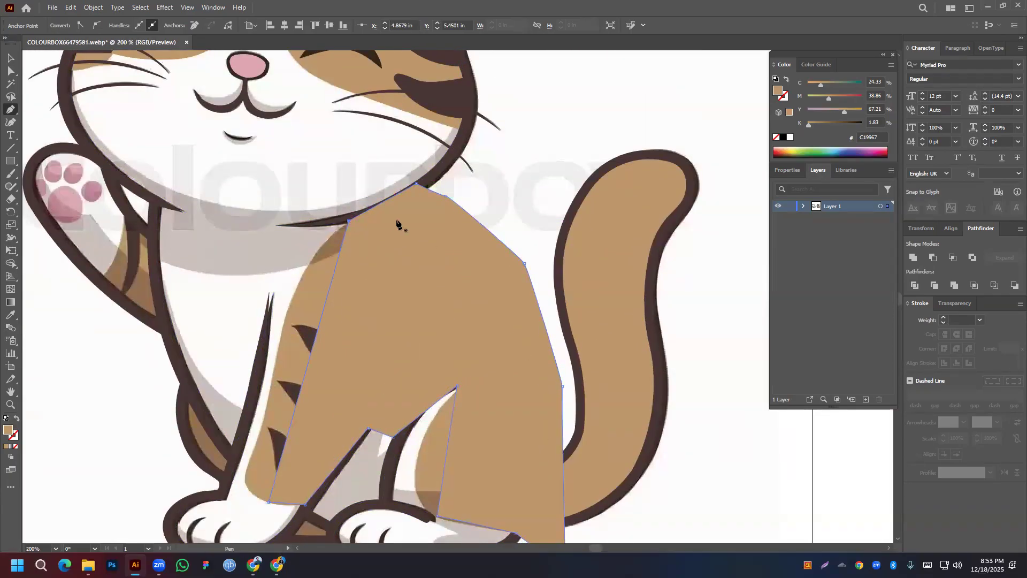
# Swap the body patch's fill and stroke, and move its two lower front-leg anchors onto the fur edge and leg outline
pyautogui.click(16, 419)
pyautogui.click(10, 57)
pyautogui.scroll(-3, 69, 321)
pyautogui.hscroll(-3, 70, 322)
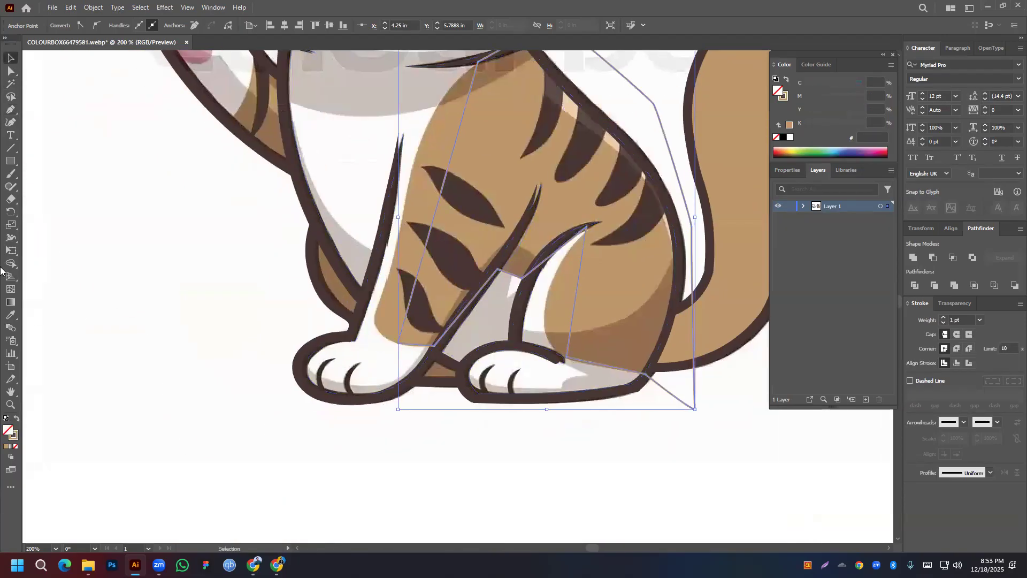
pyautogui.click(11, 71)
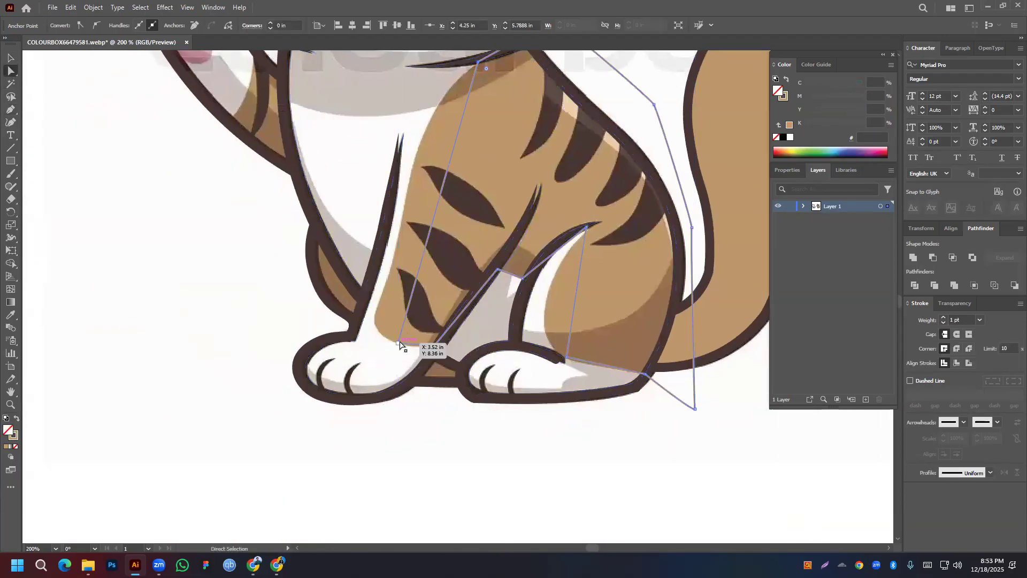
pyautogui.moveTo(397, 341); pyautogui.dragTo(369, 326)
pyautogui.moveTo(433, 344); pyautogui.dragTo(431, 347)
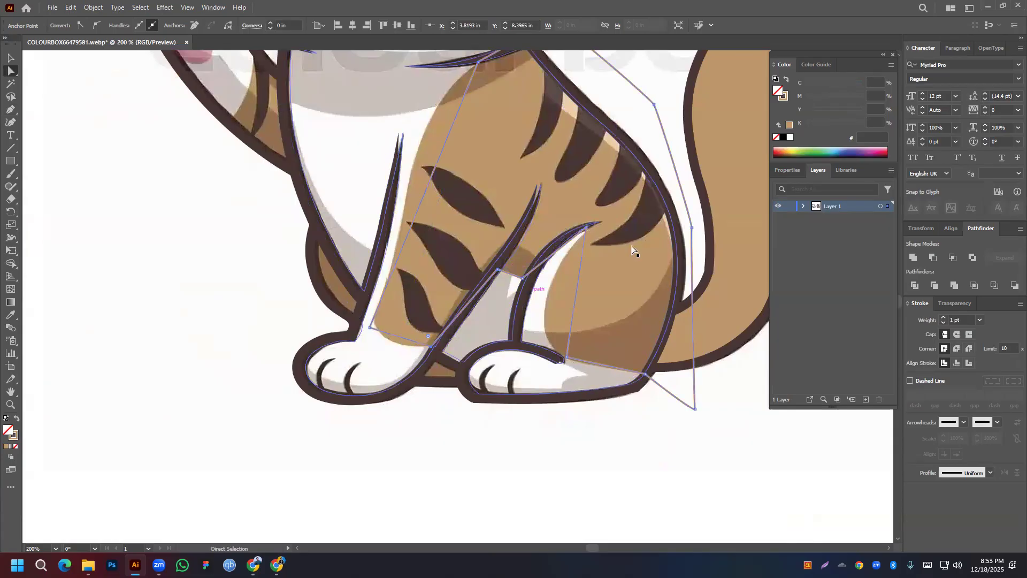
# Bend the patch's front edge with the Curvature tool so it follows the tan fur boundary from the chest down the front leg
pyautogui.click(12, 122)
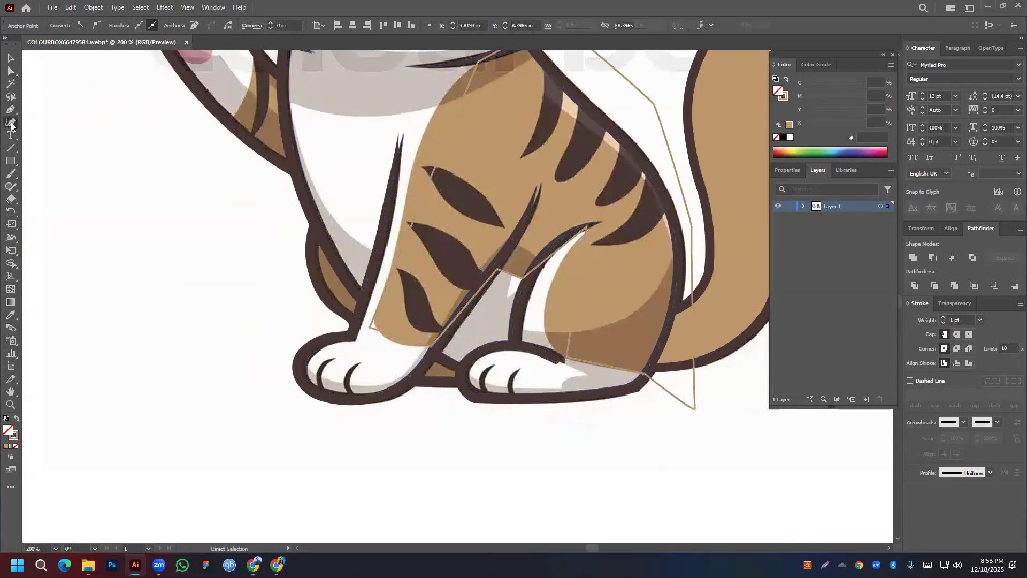
pyautogui.moveTo(435, 173); pyautogui.dragTo(425, 123)
pyautogui.keyDown('ctrl'); pyautogui.click(390, 206); pyautogui.keyUp('ctrl')
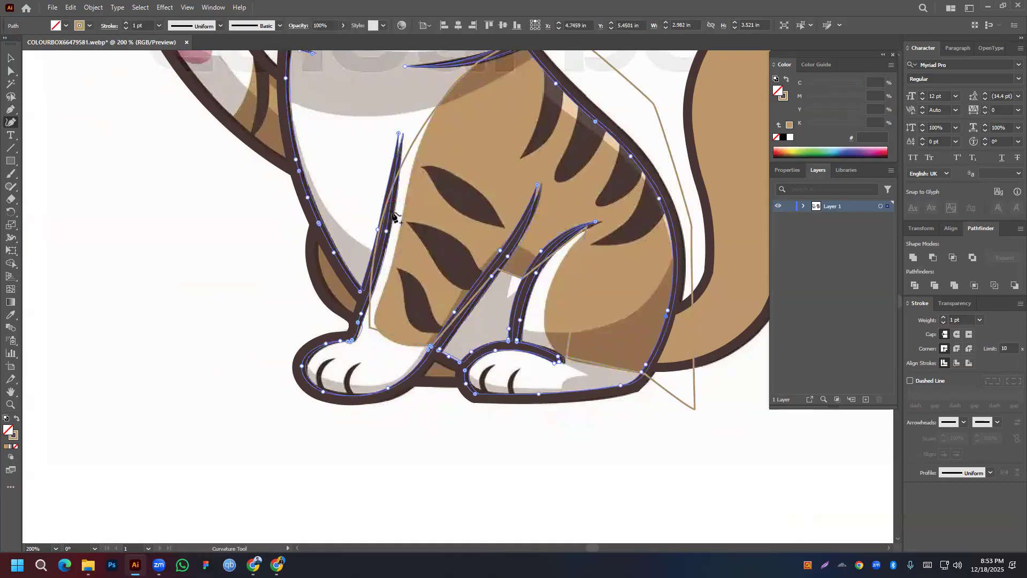
pyautogui.keyDown('ctrl'); pyautogui.click(381, 233); pyautogui.keyUp('ctrl')
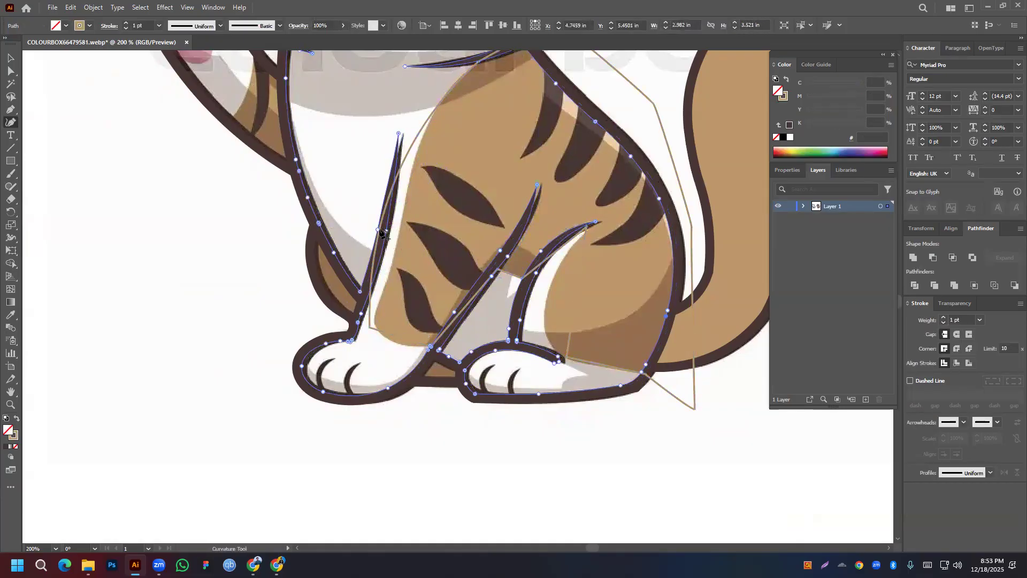
pyautogui.keyDown('ctrl'); pyautogui.click(412, 173); pyautogui.keyUp('ctrl')
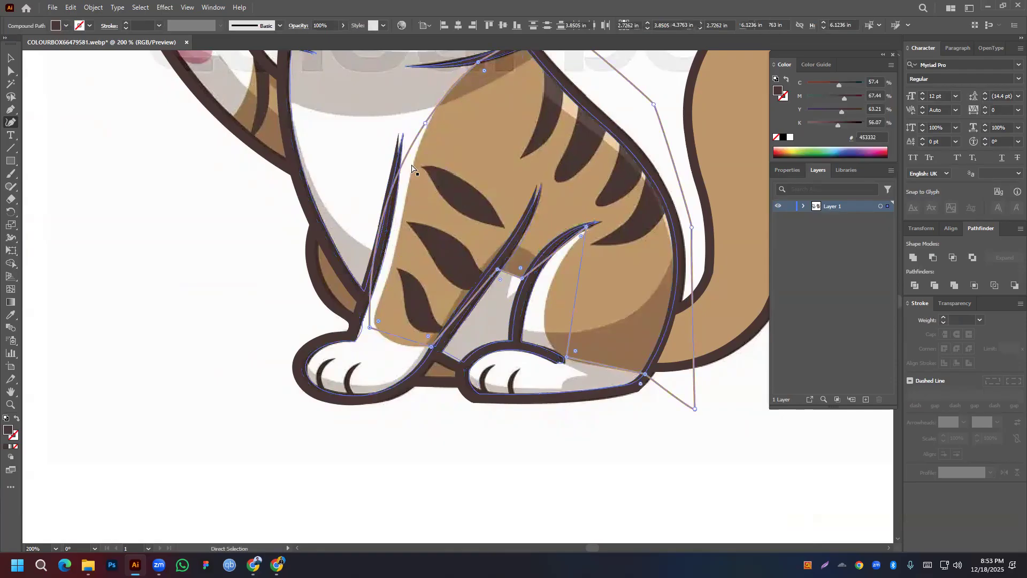
pyautogui.moveTo(407, 153); pyautogui.dragTo(399, 244)
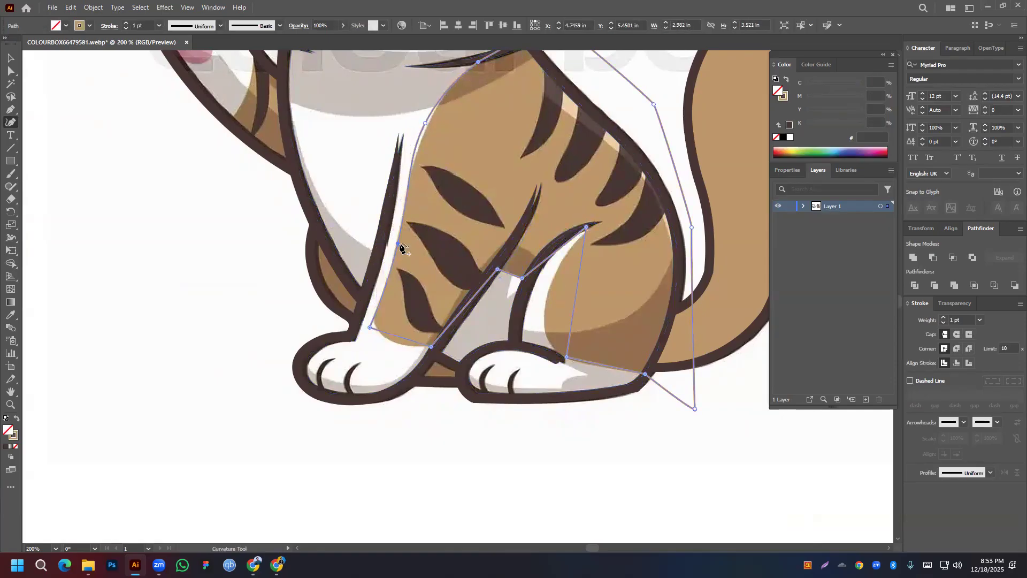
# Reshape the brown body path to follow the outer edge and rounded lower corner of the front leg's patch
pyautogui.moveTo(426, 123); pyautogui.dragTo(428, 126)
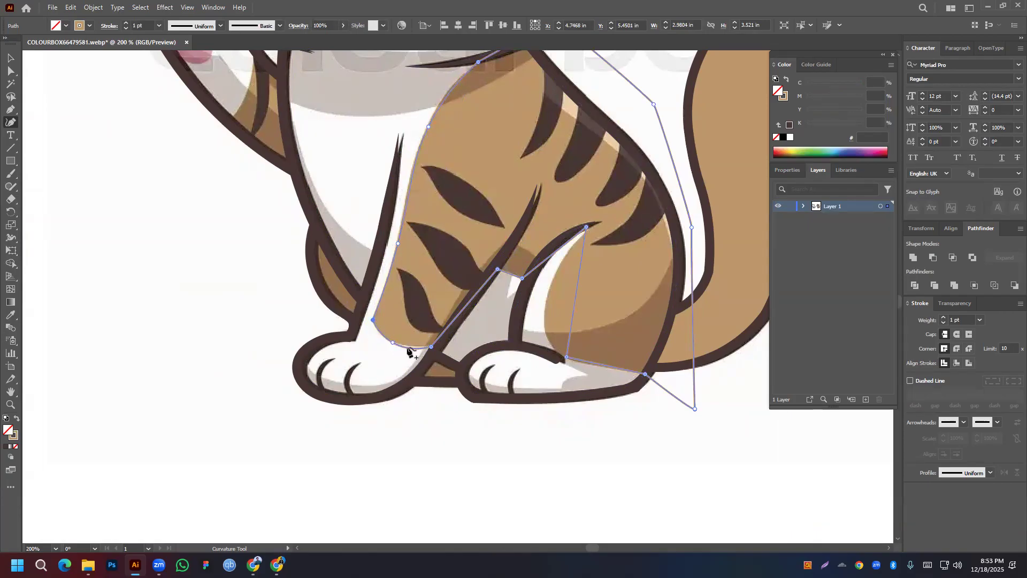
pyautogui.click(431, 344)
pyautogui.click(394, 342)
pyautogui.click(10, 75)
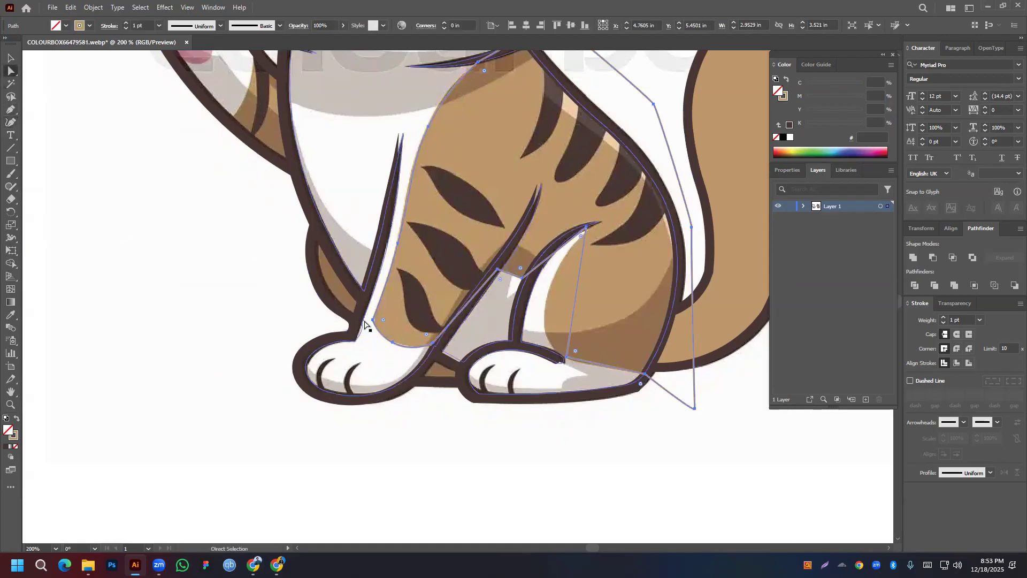
pyautogui.click(373, 321)
pyautogui.moveTo(384, 320); pyautogui.dragTo(425, 354)
pyautogui.hotkey('ctrl', 'z')
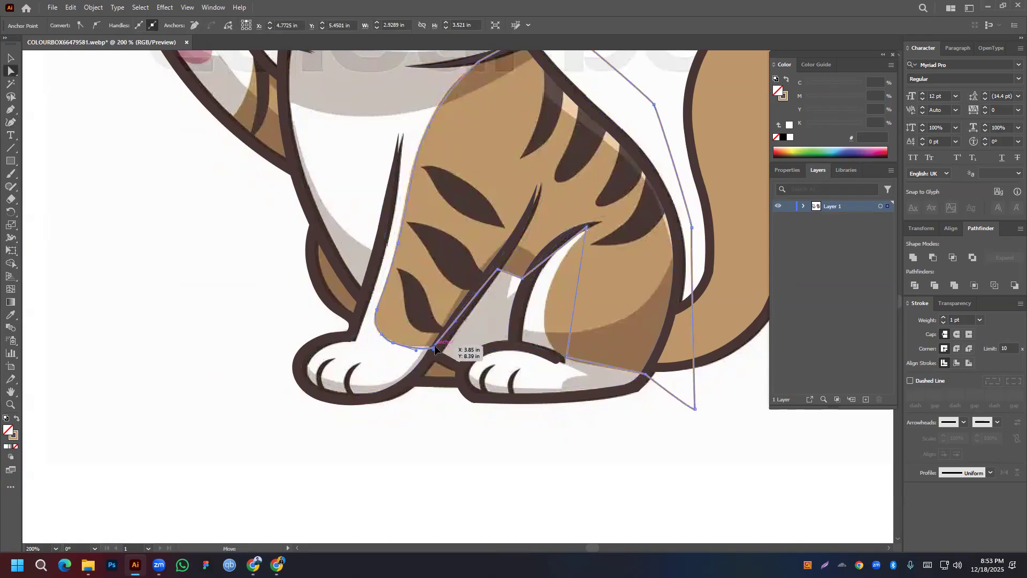
# Move the path's lower anchor onto the front leg's dark outline and fine-tune the patch's bottom curve
pyautogui.click(436, 345)
pyautogui.scroll(5, 436, 349)
pyautogui.moveTo(450, 336); pyautogui.dragTo(450, 325)
pyautogui.moveTo(457, 321); pyautogui.dragTo(457, 321)
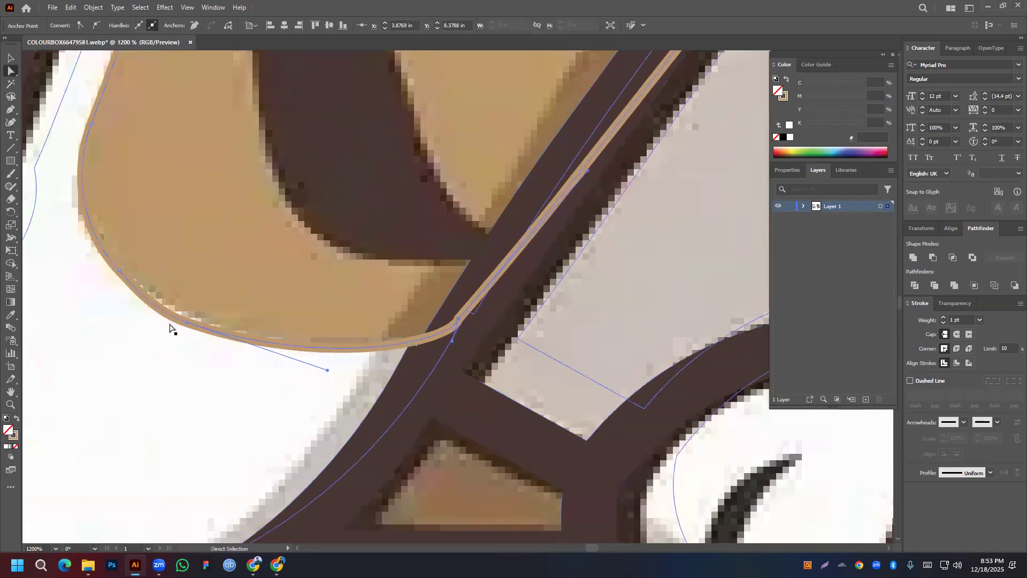
pyautogui.moveTo(184, 324); pyautogui.dragTo(188, 316)
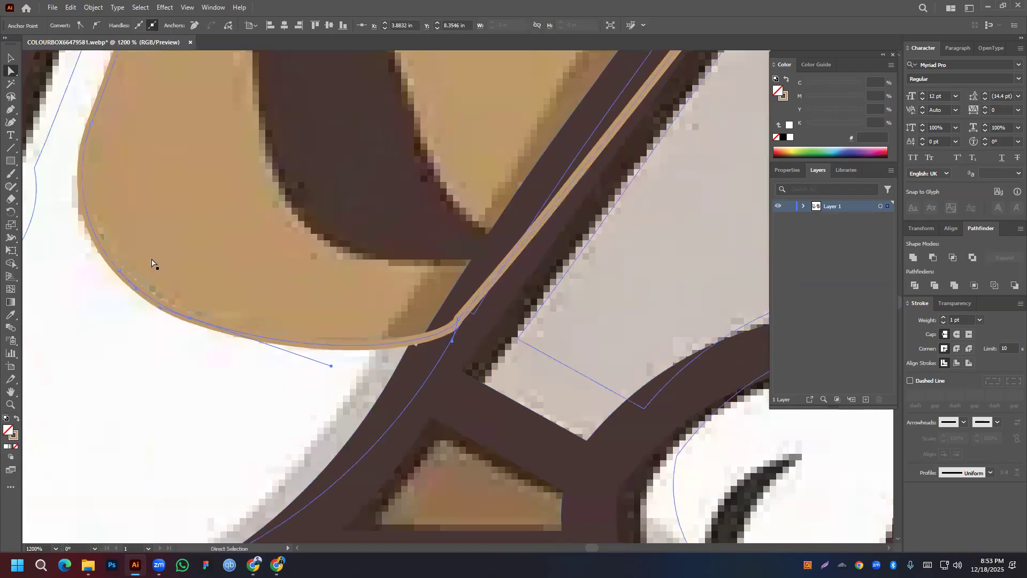
# Bend the straight segment above the hind leg to follow the dark thigh line and align its lower anchor with the line
pyautogui.scroll(-6, 150, 242)
pyautogui.scroll(2, 246, 303)
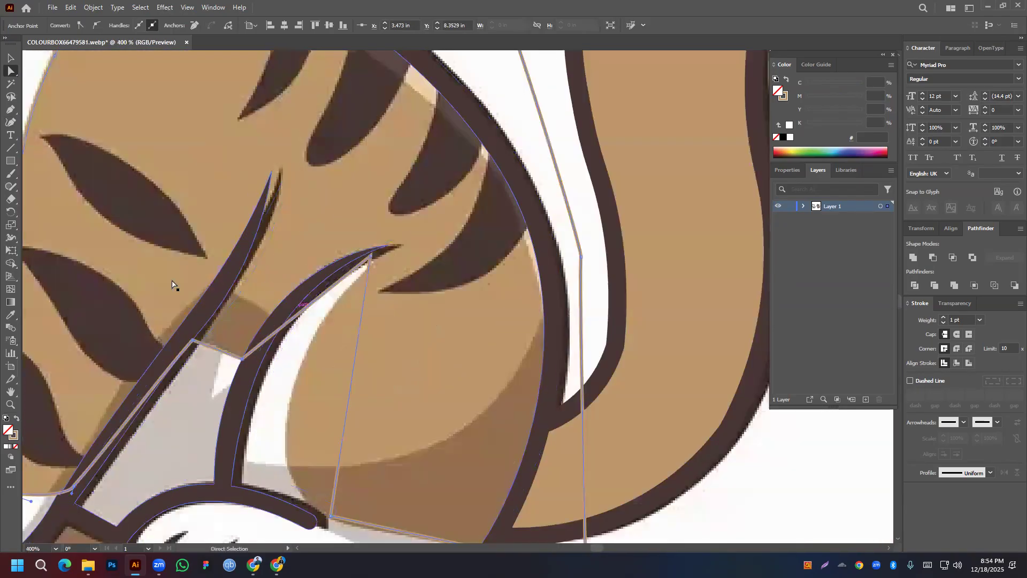
pyautogui.click(10, 122)
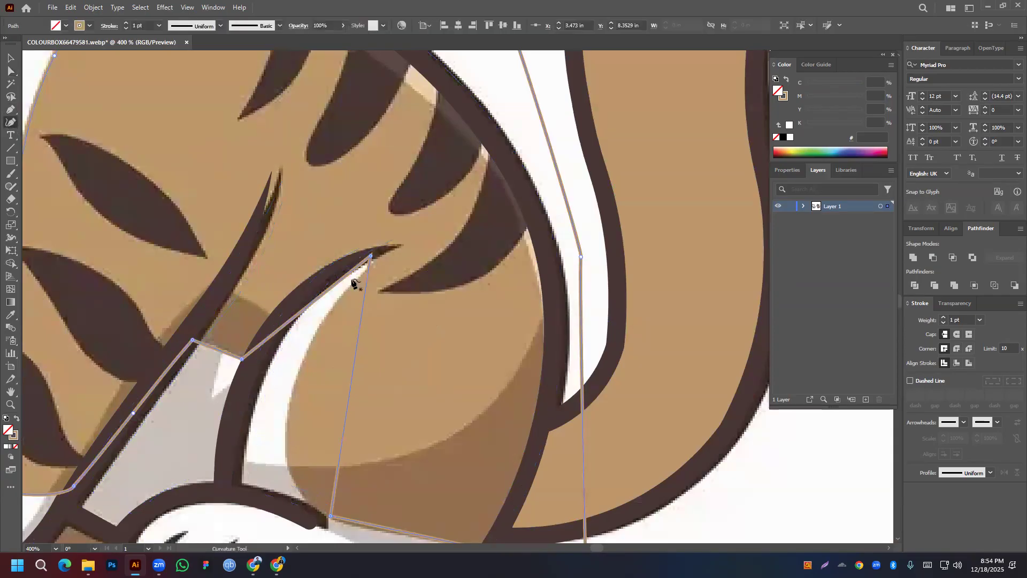
pyautogui.click(329, 287)
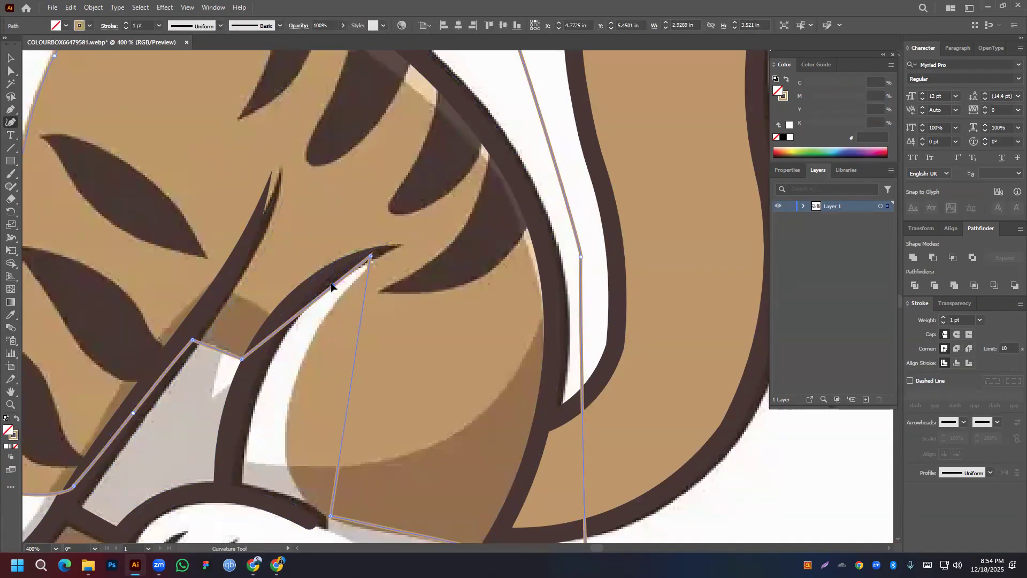
pyautogui.moveTo(330, 287); pyautogui.dragTo(328, 277)
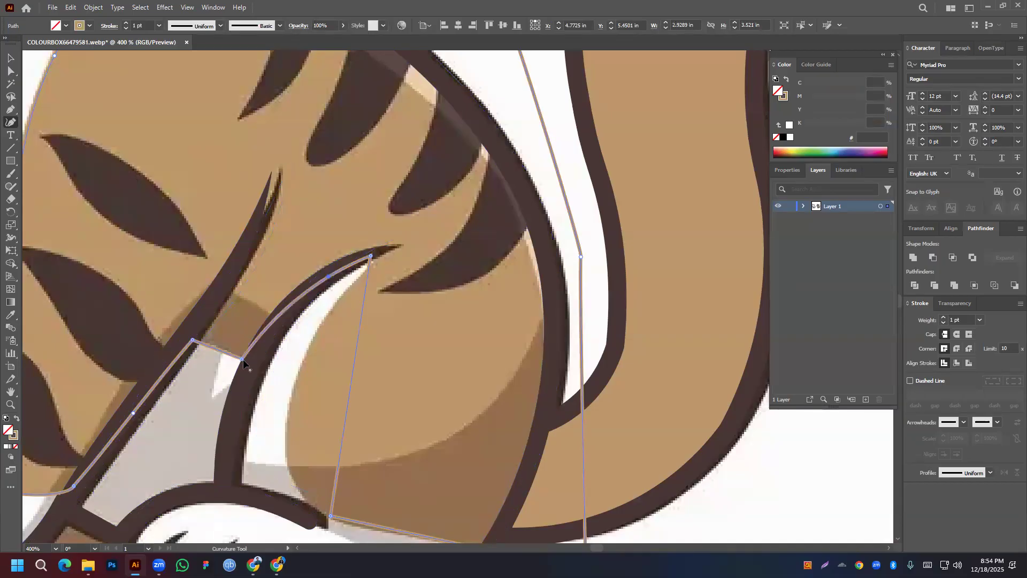
pyautogui.moveTo(242, 358); pyautogui.dragTo(251, 360)
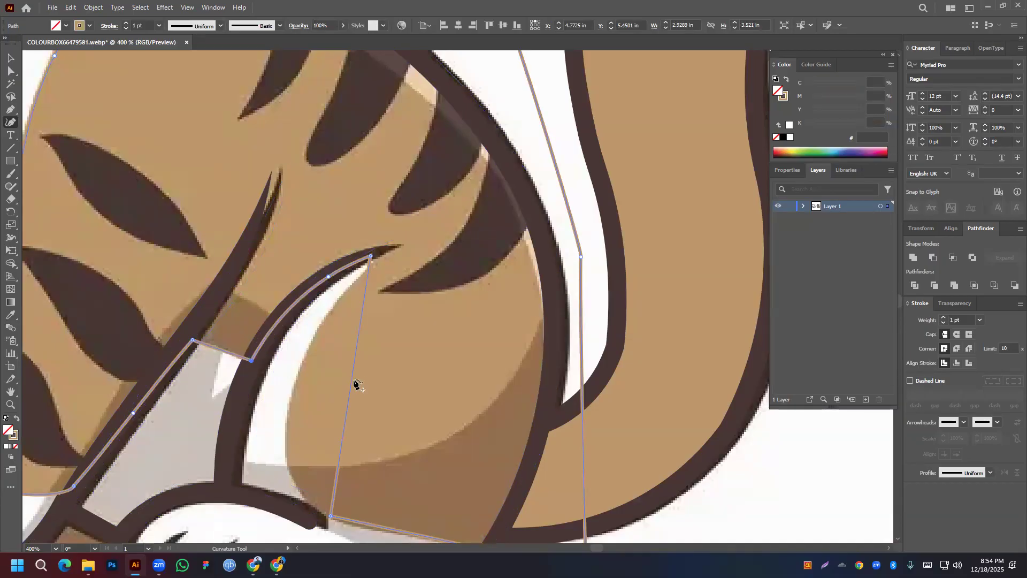
# Curve the path around the front and lower edge of the brown thigh patch and adjust its anchors to the reference
pyautogui.moveTo(351, 383); pyautogui.dragTo(283, 458)
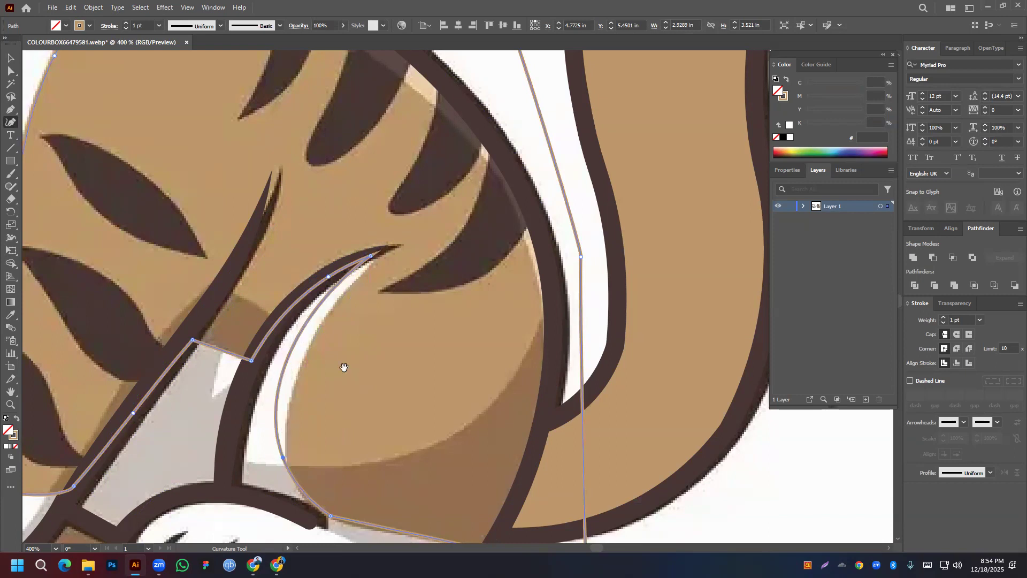
pyautogui.scroll(-2, 343, 367)
pyautogui.moveTo(299, 288); pyautogui.dragTo(310, 295)
pyautogui.moveTo(372, 203); pyautogui.dragTo(387, 202)
pyautogui.moveTo(282, 405); pyautogui.dragTo(311, 455)
pyautogui.moveTo(428, 447); pyautogui.dragTo(438, 301)
pyautogui.moveTo(589, 316); pyautogui.dragTo(311, 360)
pyautogui.scroll(-2, 294, 278)
pyautogui.moveTo(290, 224); pyautogui.dragTo(393, 324)
pyautogui.moveTo(244, 91); pyautogui.dragTo(247, 96)
# Trim the parts of the brown path outside the cat's back and hind foot with the Shape Builder tool, using the dark outline
pyautogui.click(11, 57)
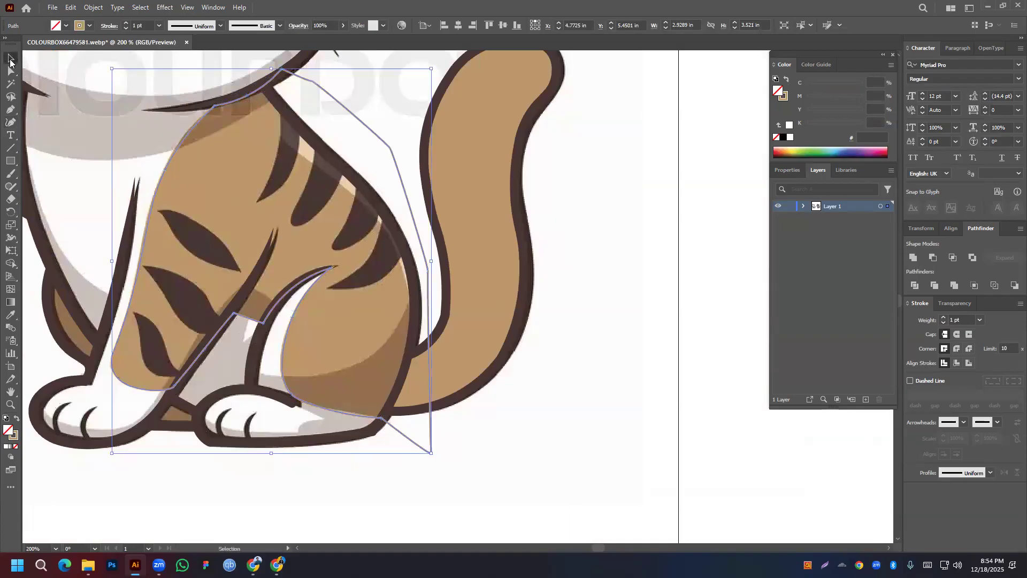
pyautogui.keyDown('shift'); pyautogui.click(330, 156); pyautogui.keyUp('shift')
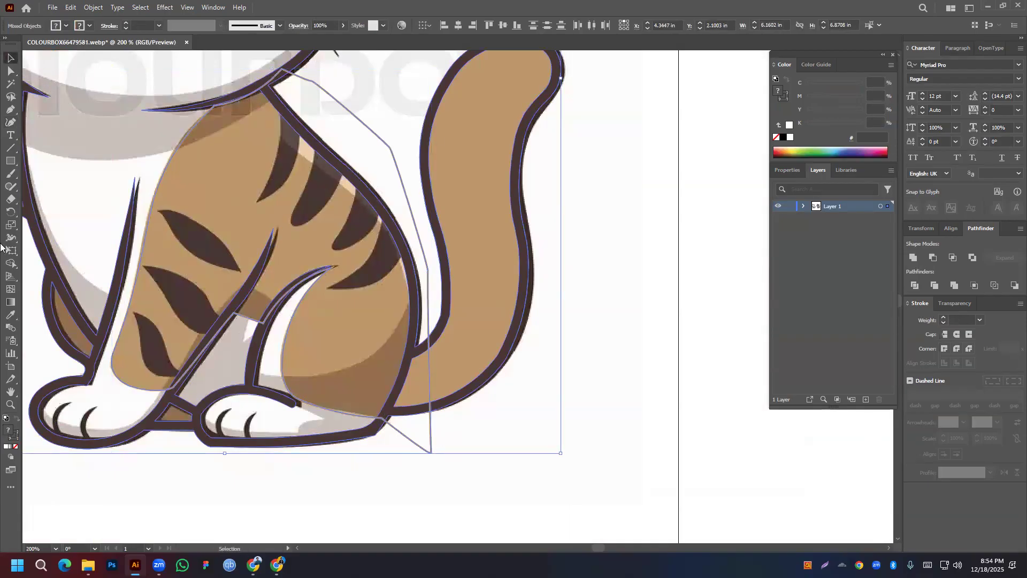
pyautogui.click(10, 263)
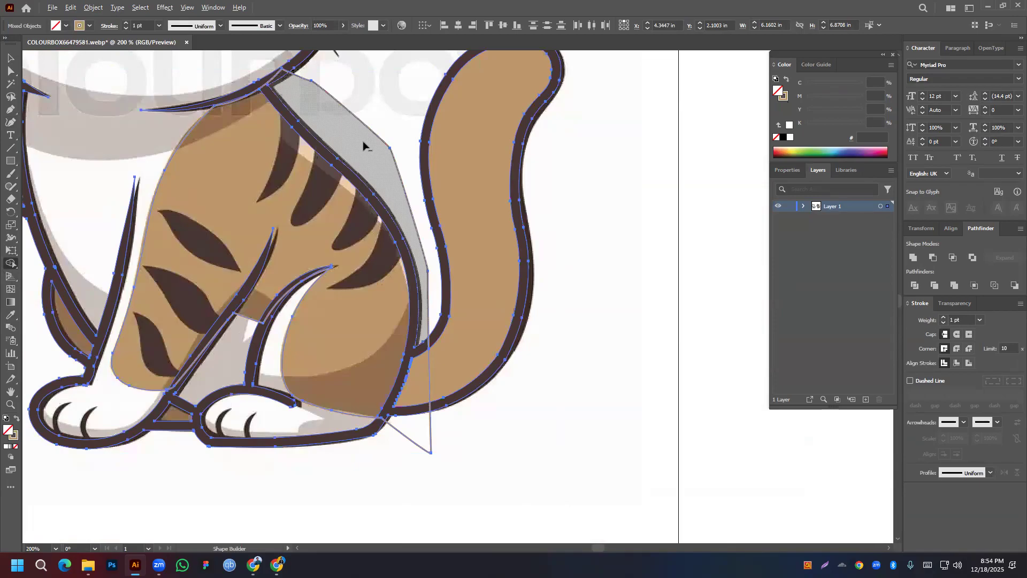
pyautogui.keyDown('alt'); pyautogui.click(418, 431); pyautogui.keyUp('alt')
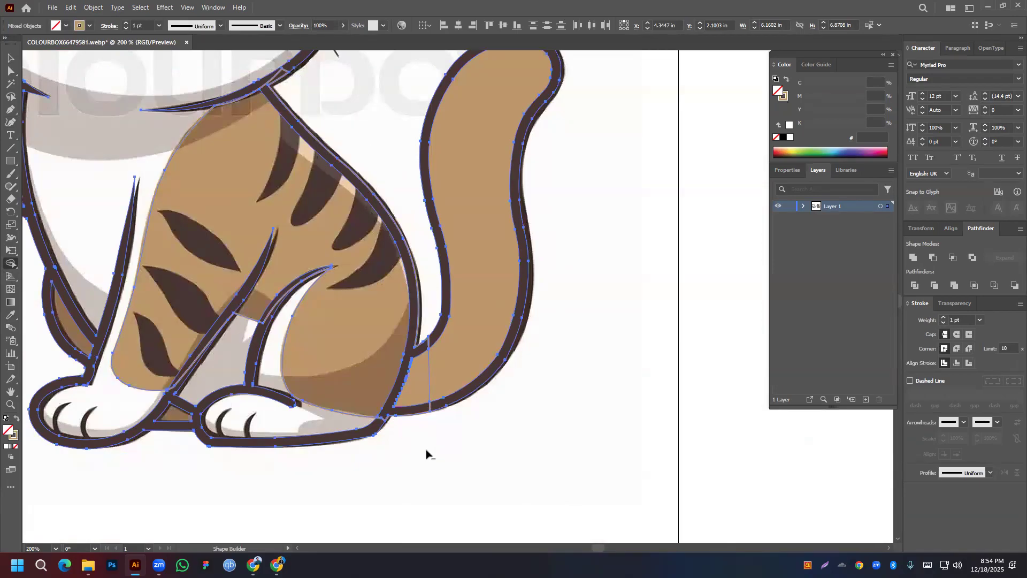
pyautogui.click(11, 58)
pyautogui.click(482, 408)
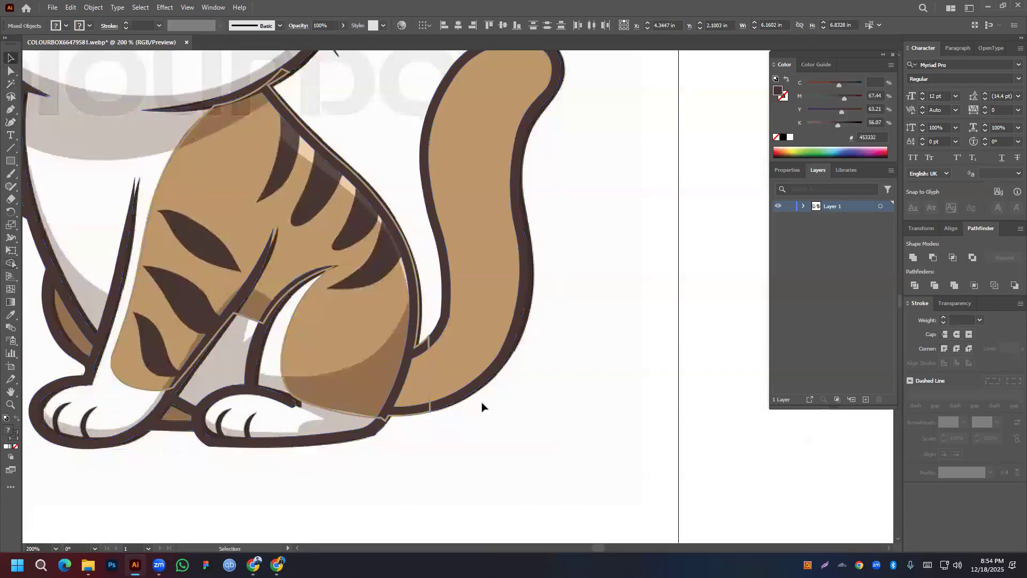
# Remove the brown path's leftover anchor points at the upper junction of the back and tail
pyautogui.click(430, 373)
pyautogui.press('a')
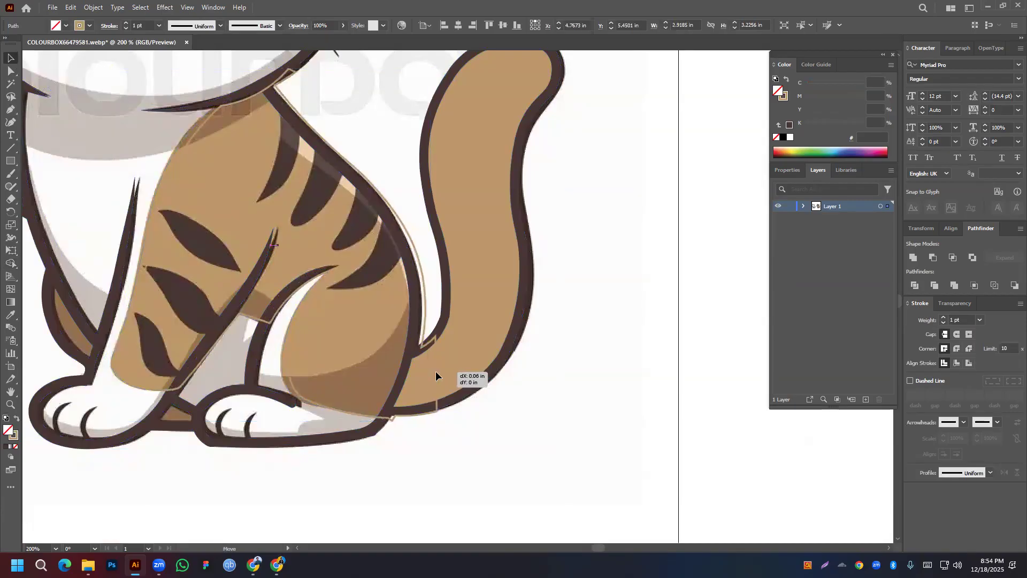
pyautogui.press('v')
pyautogui.keyDown('alt'); pyautogui.scroll(3, 437, 369); pyautogui.keyUp('alt')
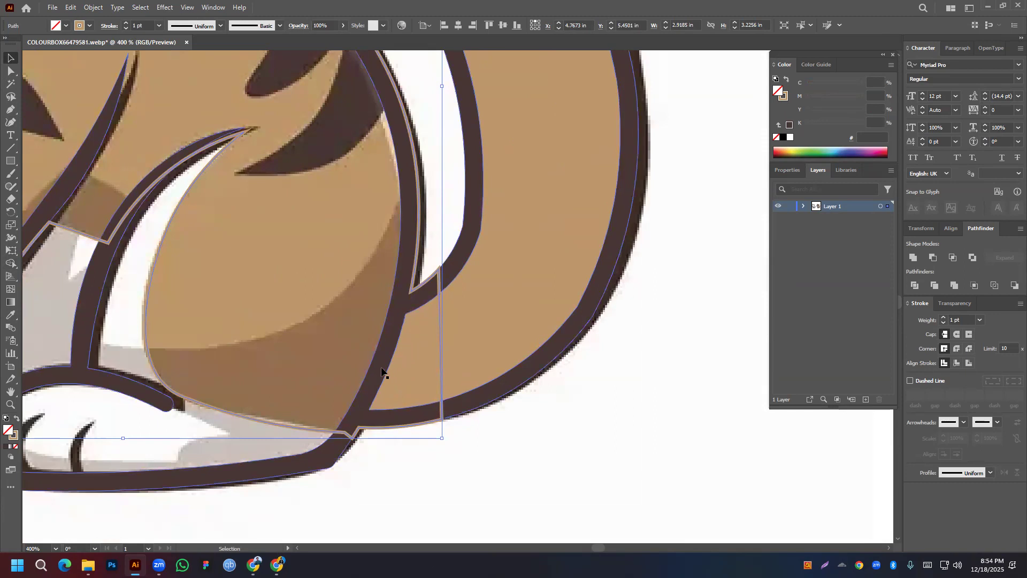
pyautogui.click(9, 71)
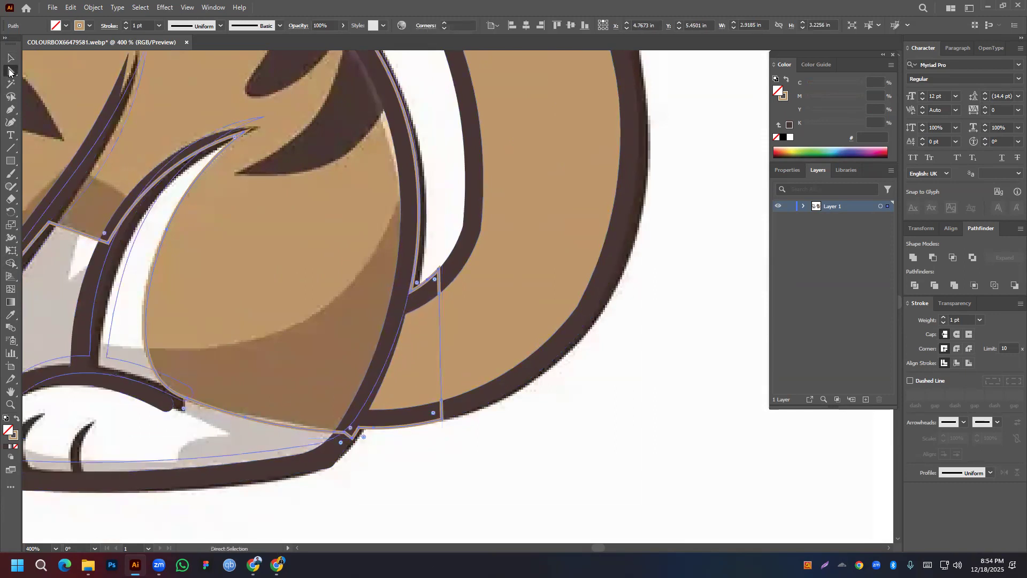
pyautogui.click(438, 272)
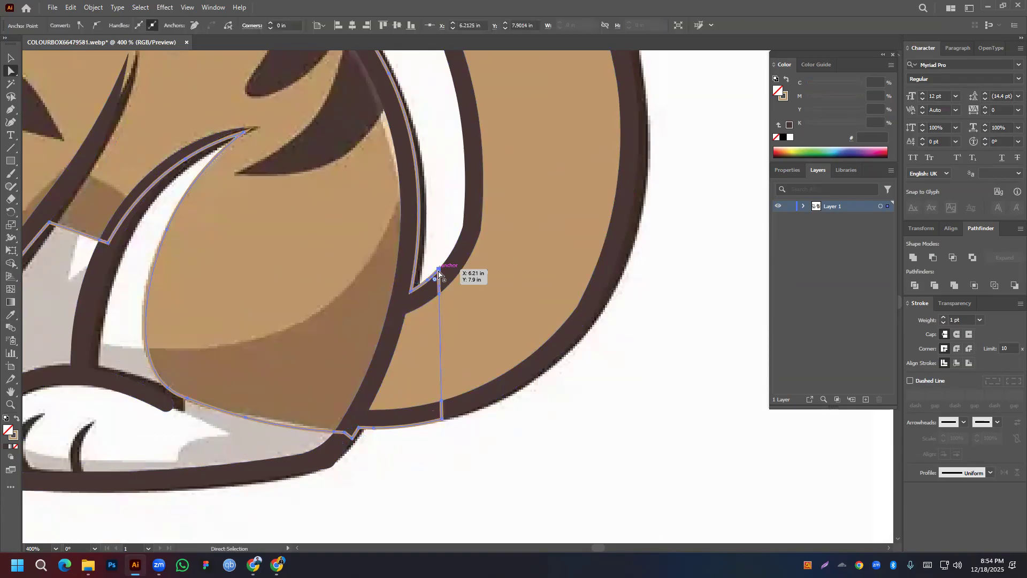
pyautogui.moveTo(439, 272); pyautogui.dragTo(439, 298)
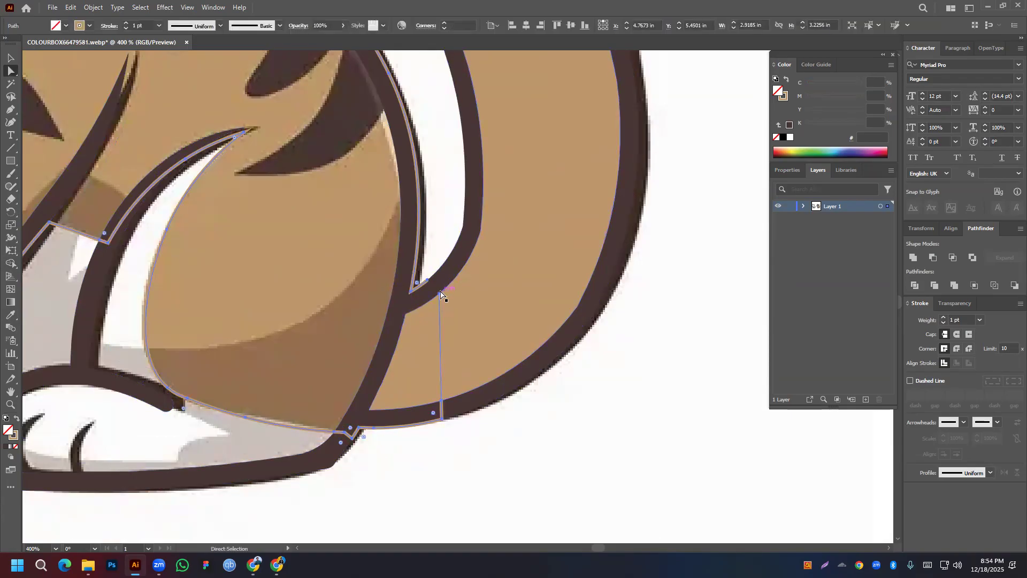
pyautogui.click(439, 293)
pyautogui.press('Delete')
pyautogui.click(427, 280)
pyautogui.press('Delete')
# Delete the brown path's remaining stray anchors along the tail's underside and behind the hind foot
pyautogui.click(442, 420)
pyautogui.press('Delete')
pyautogui.click(373, 427)
pyautogui.press('Delete')
pyautogui.click(357, 430)
pyautogui.press('Delete')
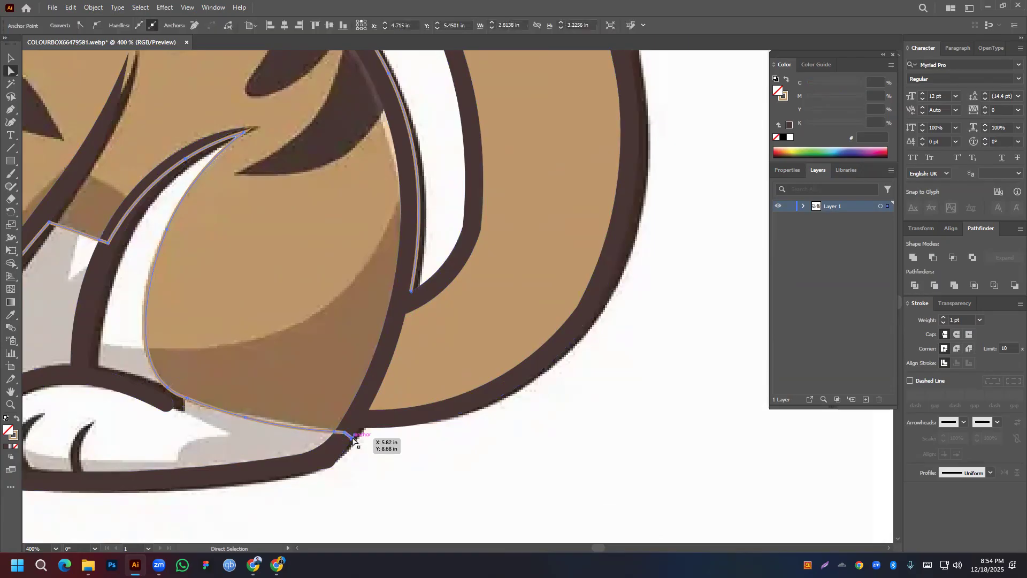
pyautogui.click(340, 431)
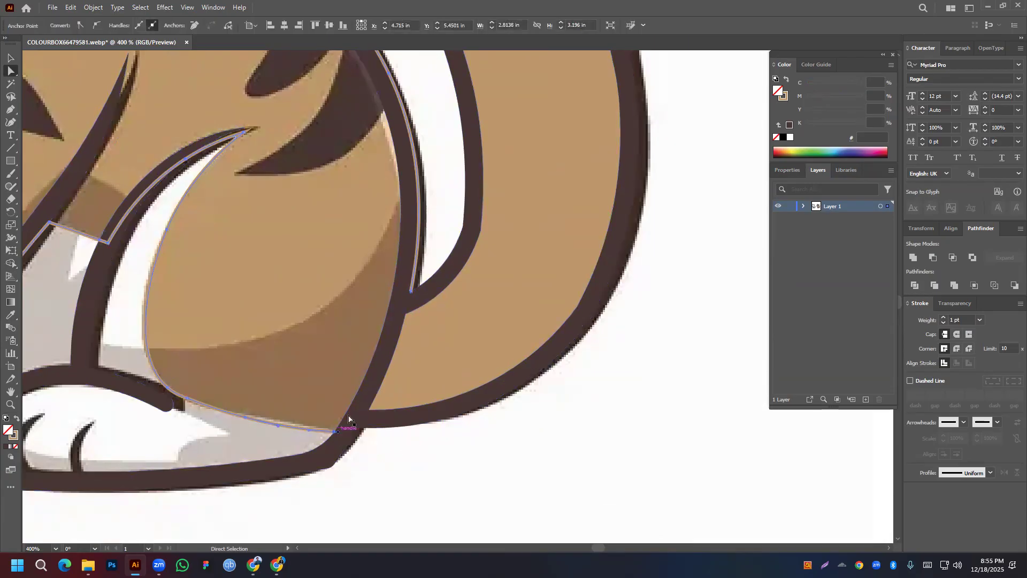
pyautogui.hotkey('ctrl', 'shift', 'a')
# Join the open path's two end points beside the tail base and above the hind foot
pyautogui.click(412, 290)
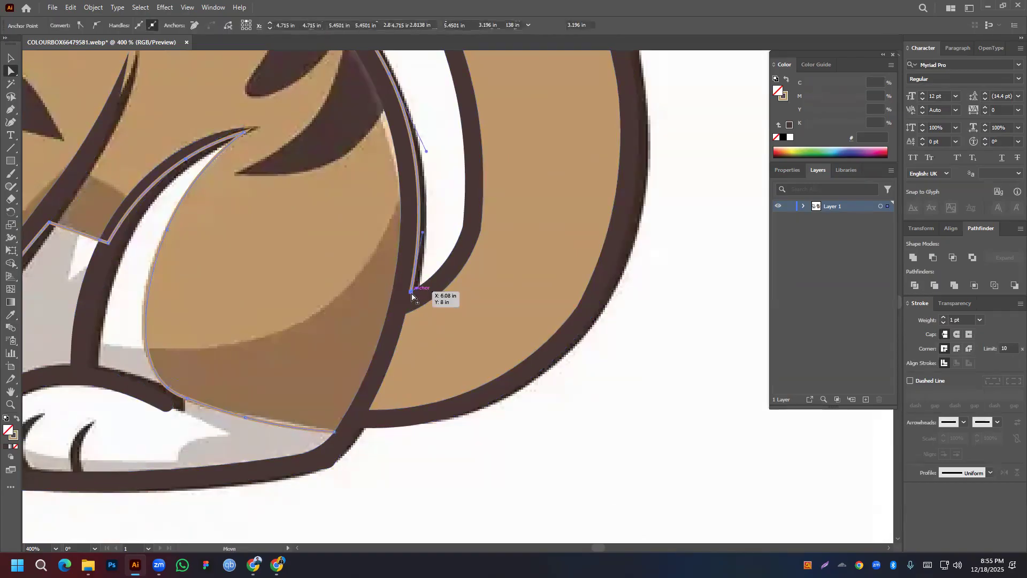
pyautogui.click(335, 432)
pyautogui.rightClick(335, 432)
pyautogui.click(369, 271)
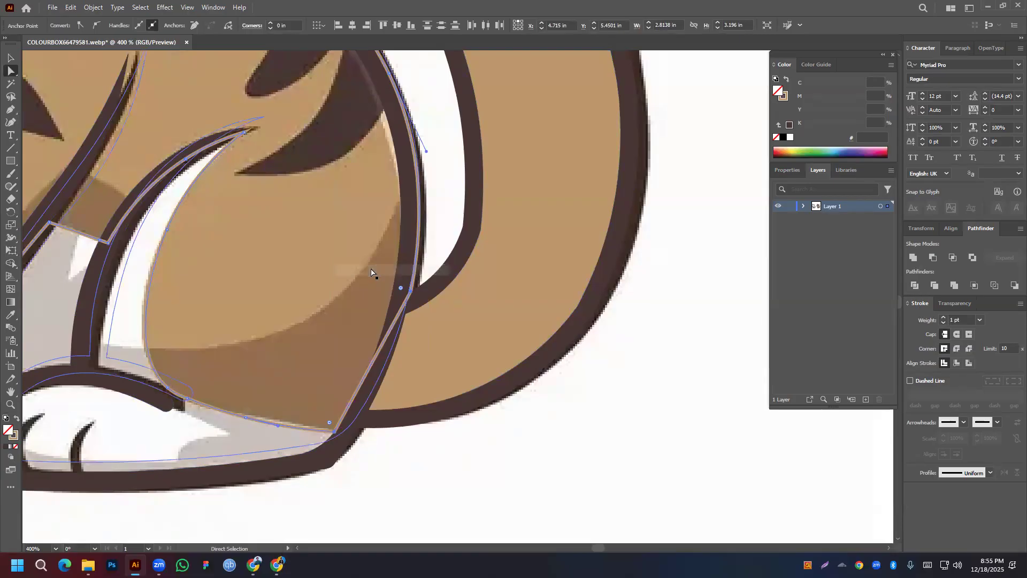
# Bend the joining segment to follow the dark haunch outline between the tail base and hind foot
pyautogui.hotkey('shift', '`')
pyautogui.moveTo(360, 387); pyautogui.dragTo(364, 398)
pyautogui.moveTo(400, 336); pyautogui.dragTo(395, 324)
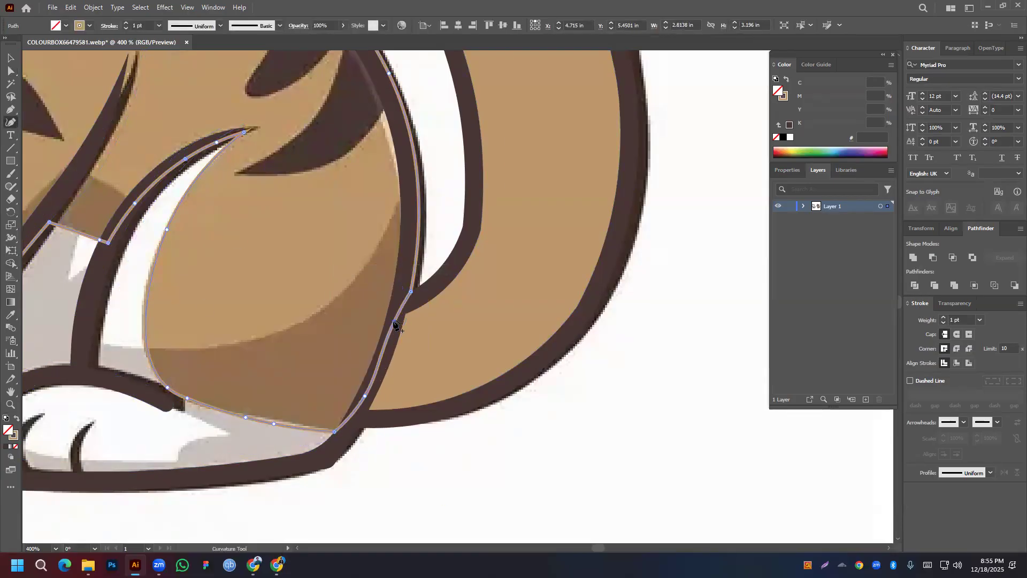
pyautogui.scroll(-2, 363, 292)
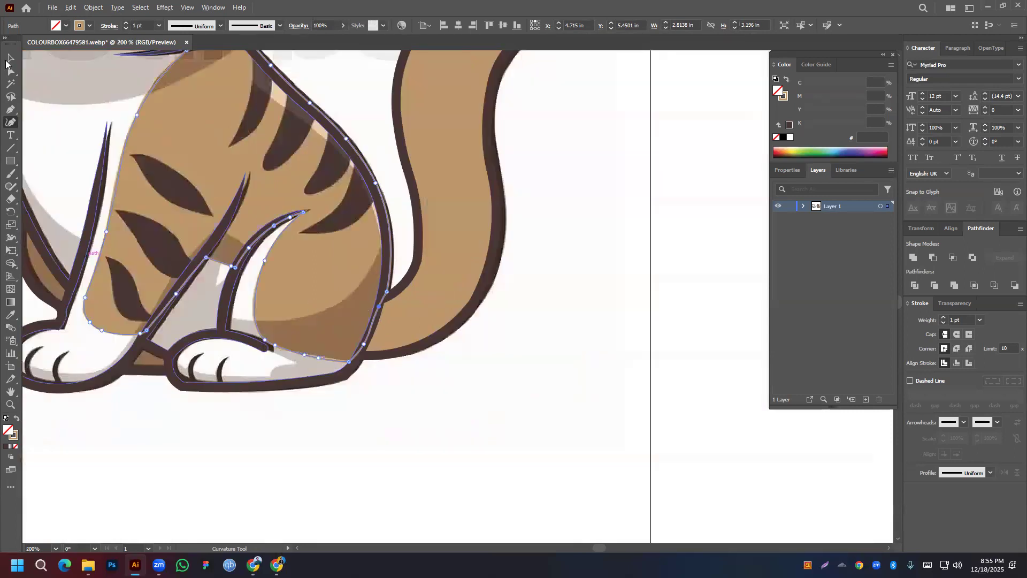
pyautogui.click(10, 58)
pyautogui.click(642, 348)
# Swap the body path's stroke and fill so the shape is filled with brown C19967 and has no stroke
pyautogui.scroll(-2, 642, 348)
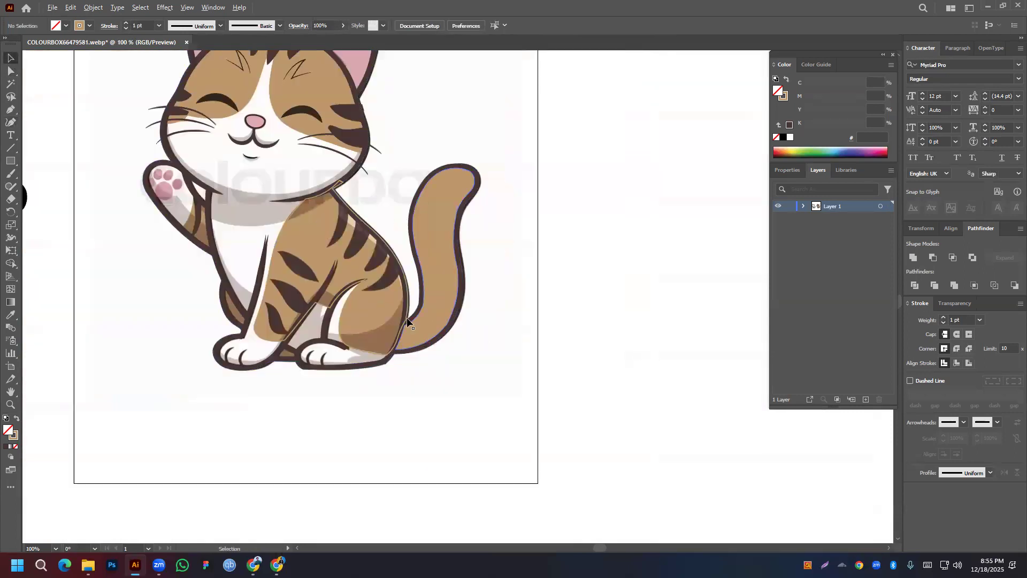
pyautogui.click(393, 257)
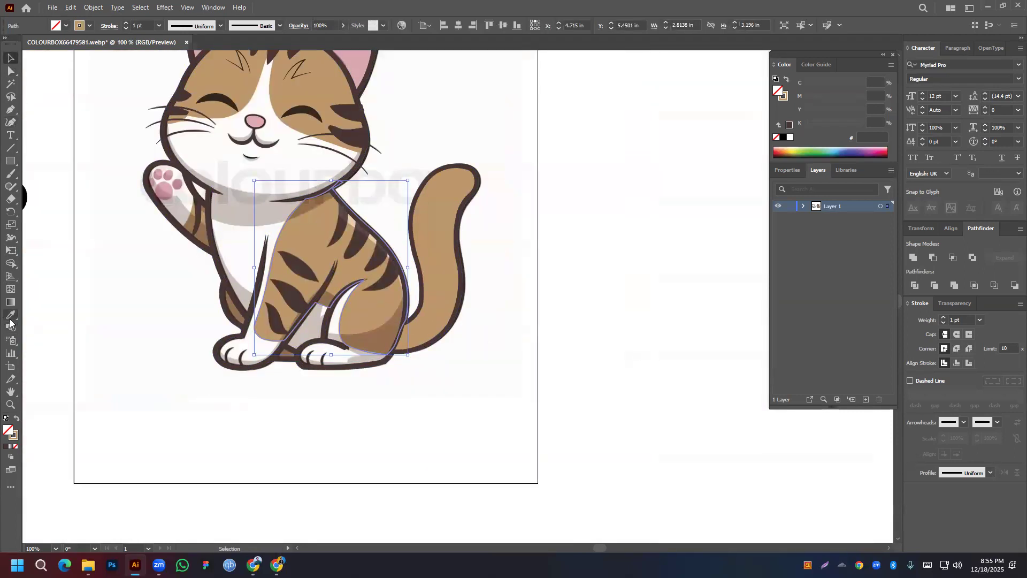
pyautogui.click(16, 419)
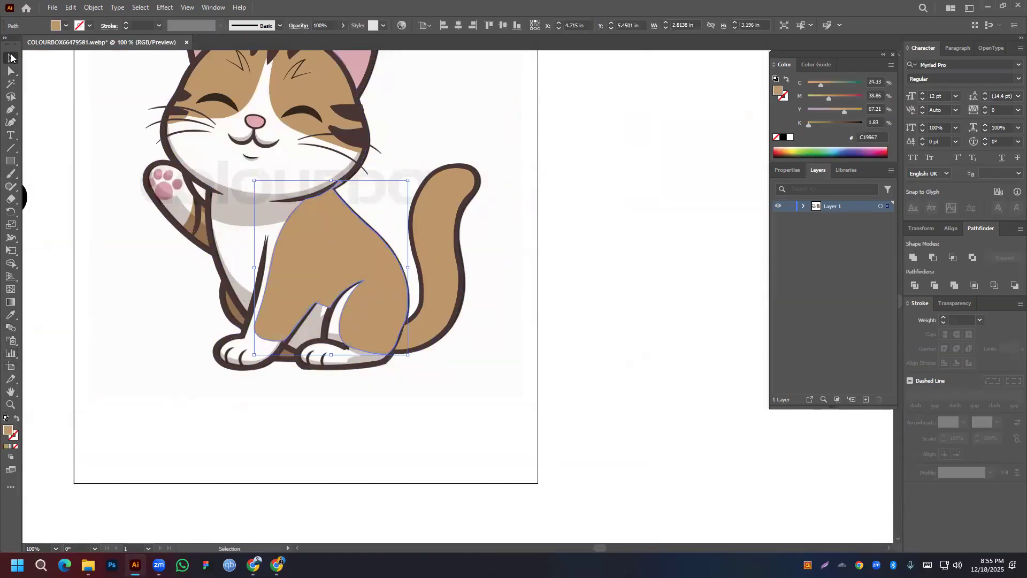
pyautogui.click(521, 318)
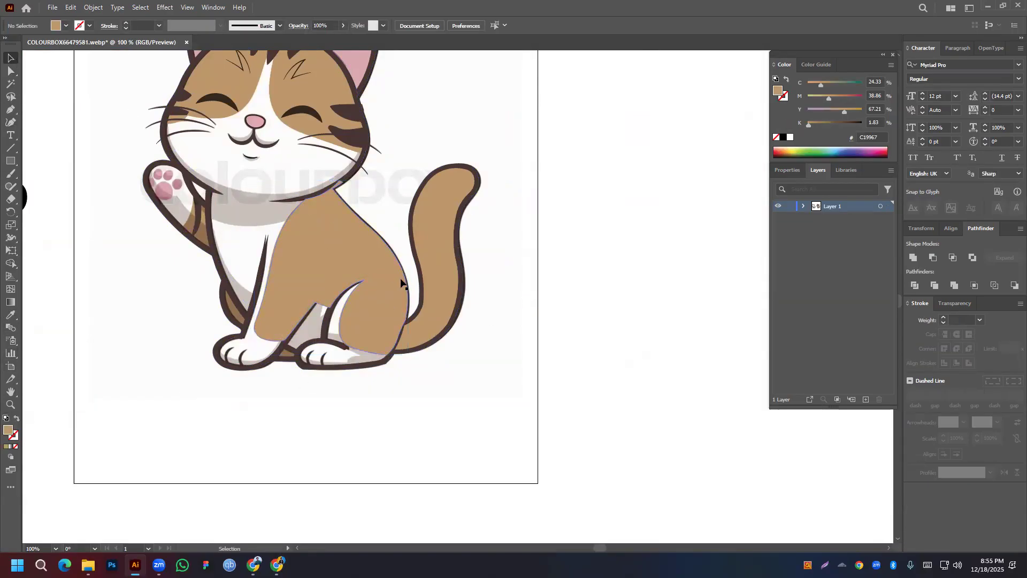
# Bring the cat's dark outline compound path in front of the brown body shape
pyautogui.click(443, 338)
pyautogui.rightClick(443, 338)
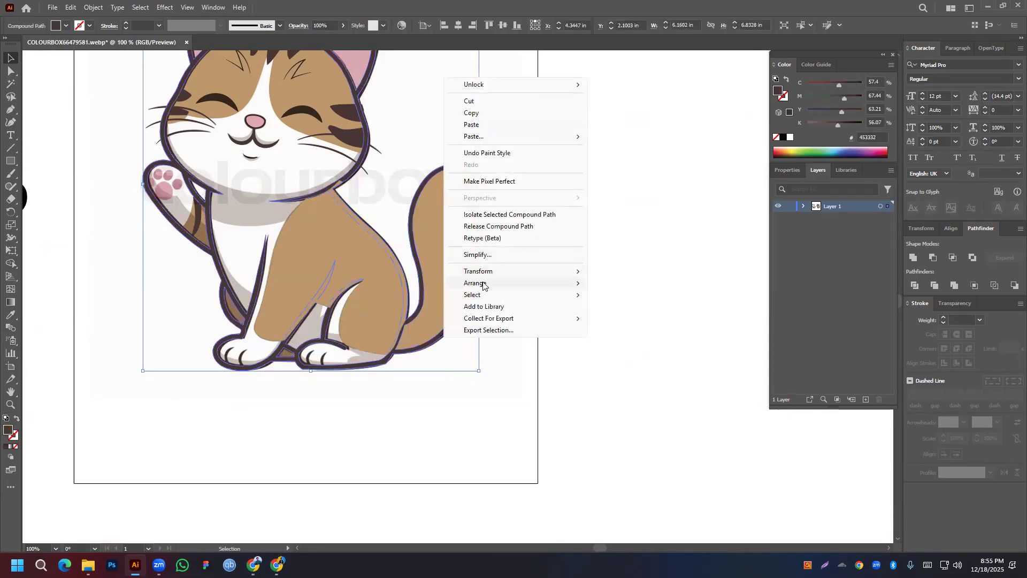
pyautogui.click(688, 295)
pyautogui.click(577, 305)
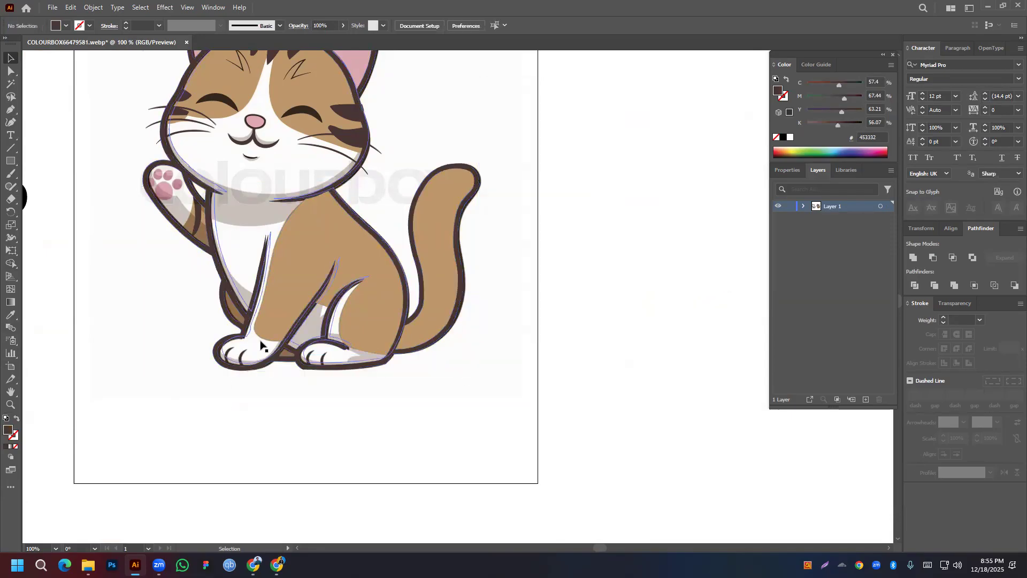
# Select the traced cat artwork and try to move it off the reference image, undoing the move
pyautogui.scroll(5, 261, 345)
pyautogui.scroll(-5, 369, 364)
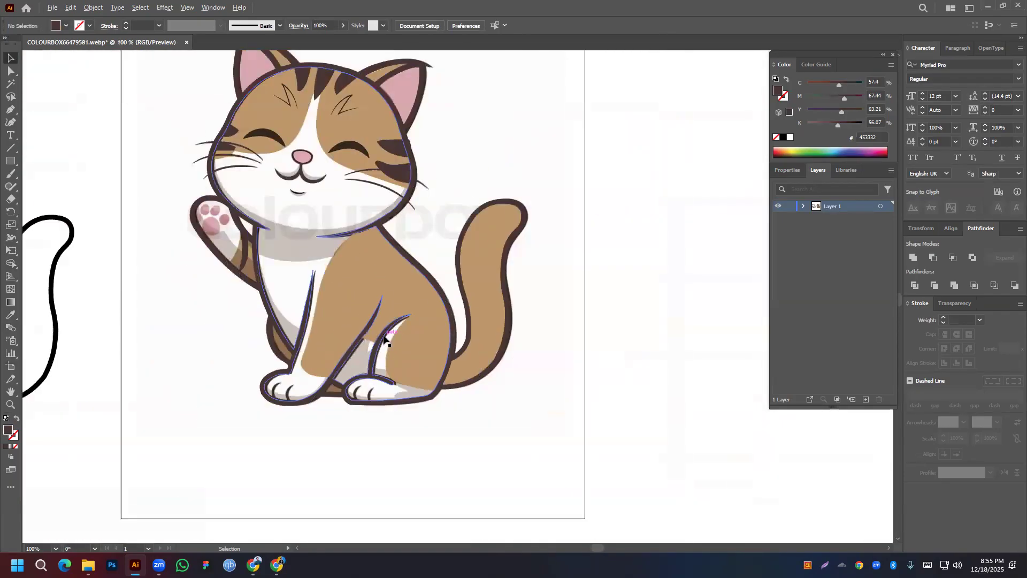
pyautogui.scroll(-4, 384, 338)
pyautogui.moveTo(266, 154); pyautogui.dragTo(517, 442)
pyautogui.click(516, 443)
pyautogui.moveTo(280, 165); pyautogui.dragTo(529, 420)
pyautogui.moveTo(354, 324); pyautogui.dragTo(579, 318)
pyautogui.hotkey('ctrl', 'z')
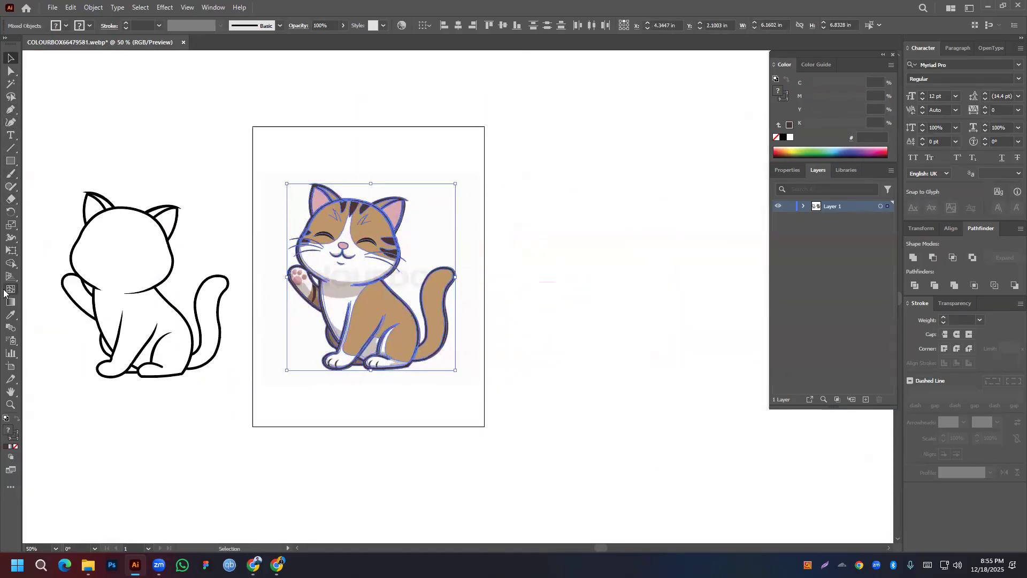
# Create a separate filled shape for the raised arm from its enclosed outline area with Shape Builder, and select it
pyautogui.click(8, 264)
pyautogui.click(301, 291)
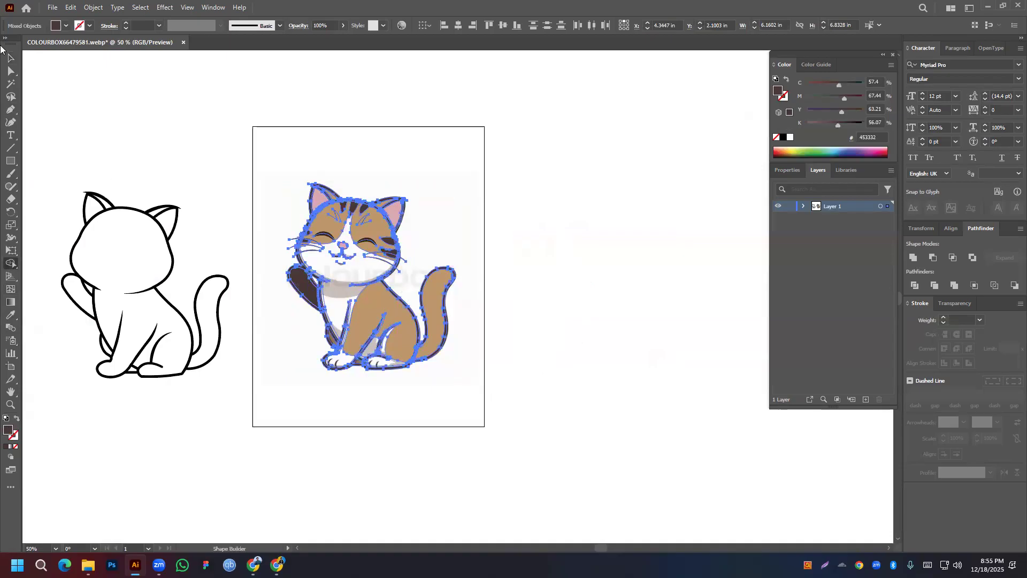
pyautogui.click(11, 60)
pyautogui.click(138, 154)
pyautogui.click(301, 284)
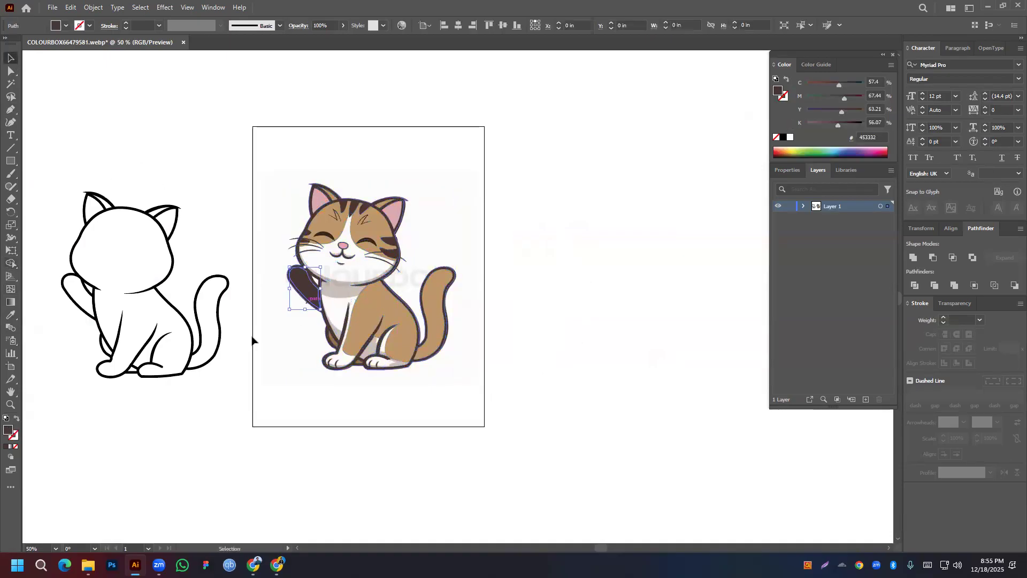
# Fill the raised arm shape with the body's brown C19967 using the Eyedropper
pyautogui.click(11, 317)
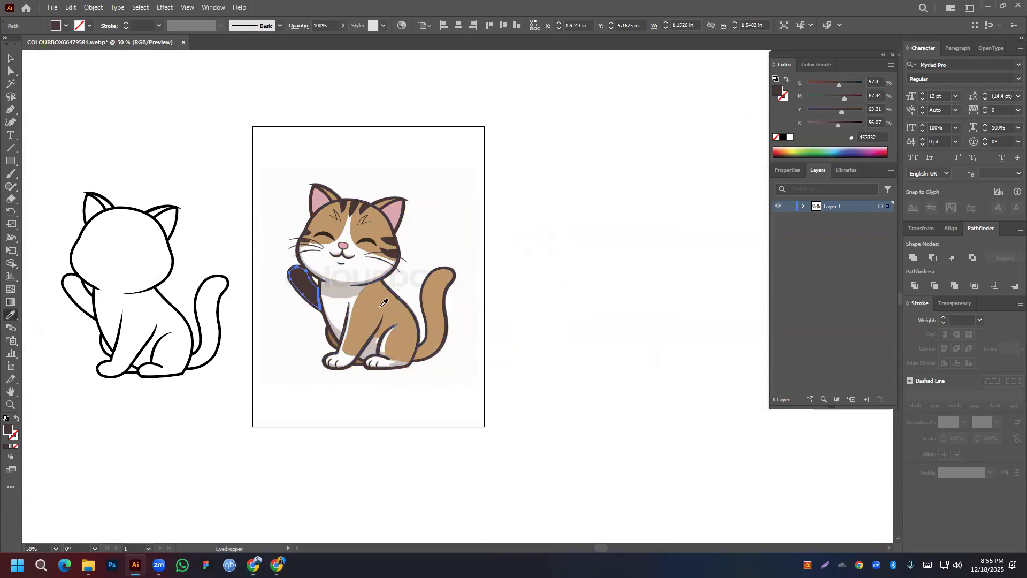
pyautogui.click(375, 308)
pyautogui.click(11, 57)
pyautogui.click(520, 187)
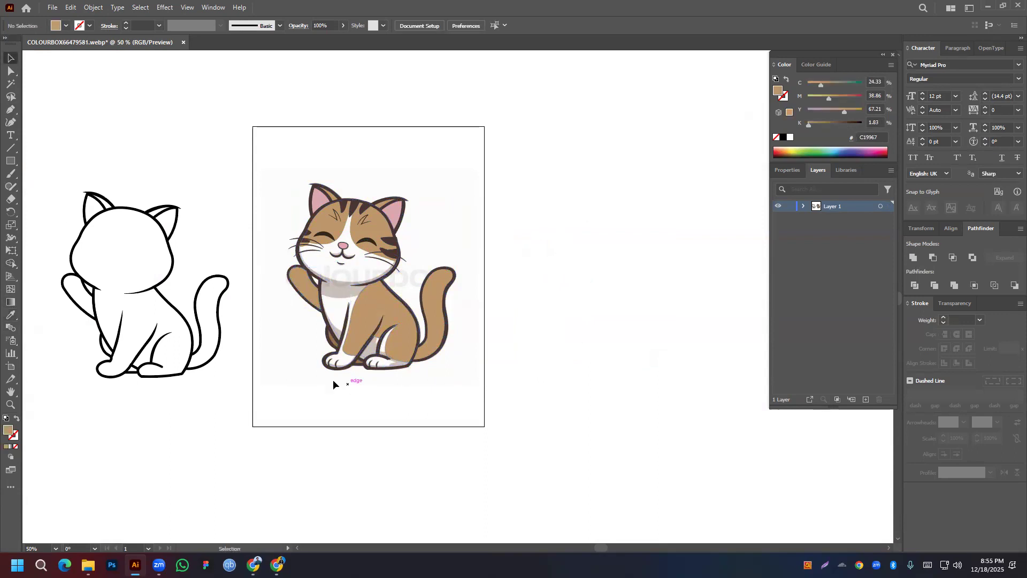
# Move the whole traced colour cat off the reference image to the empty area just right of the artboard
pyautogui.moveTo(246, 170); pyautogui.dragTo(470, 386)
pyautogui.moveTo(336, 290); pyautogui.dragTo(532, 286)
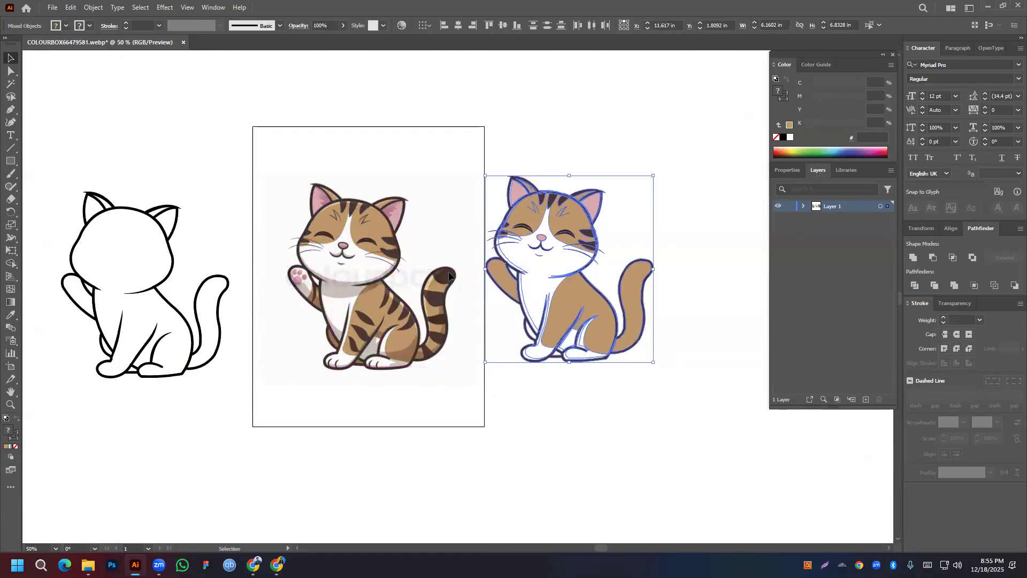
pyautogui.click(540, 403)
# Nudge the white face and body shape of the traced cat so it fits within the dark outline
pyautogui.scroll(2, 553, 303)
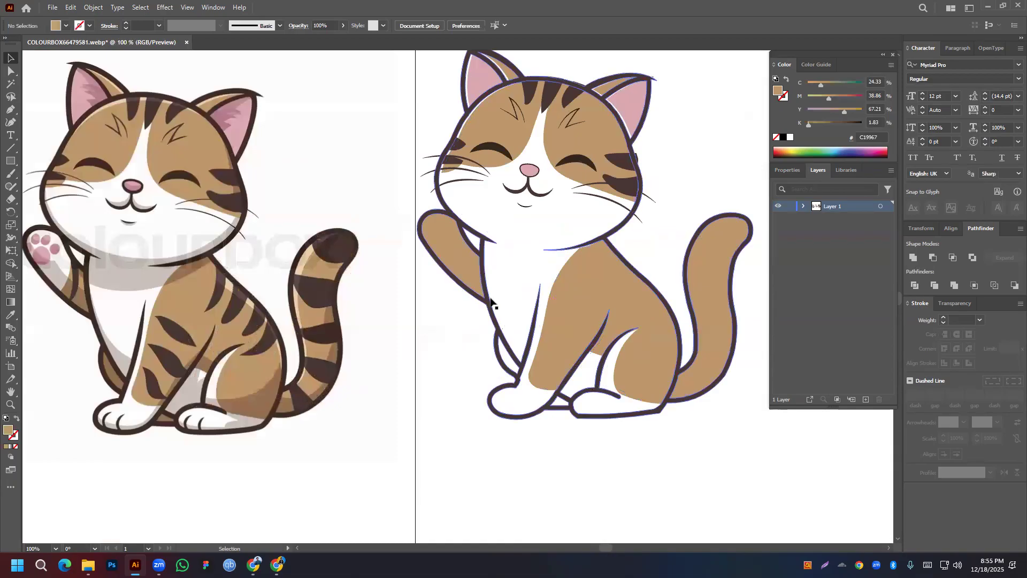
pyautogui.click(497, 298)
pyautogui.moveTo(495, 295); pyautogui.dragTo(491, 297)
pyautogui.press('Down')
pyautogui.press('Down')
pyautogui.press('Down')
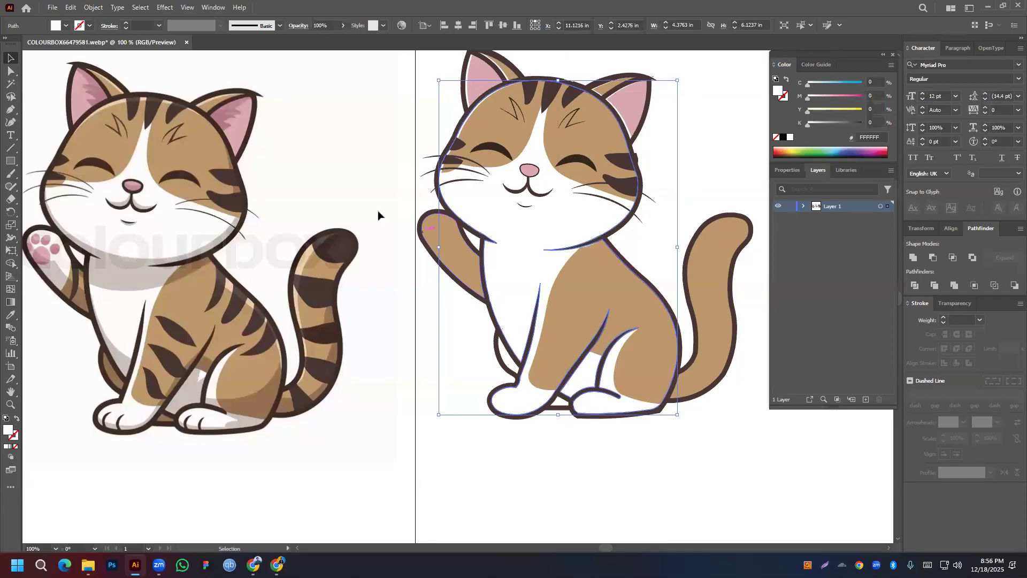
# Examine the traced cat's right ear for gaps between the fills and outline and for stray fragments at the tip
pyautogui.click(360, 155)
pyautogui.scroll(4, 699, 74)
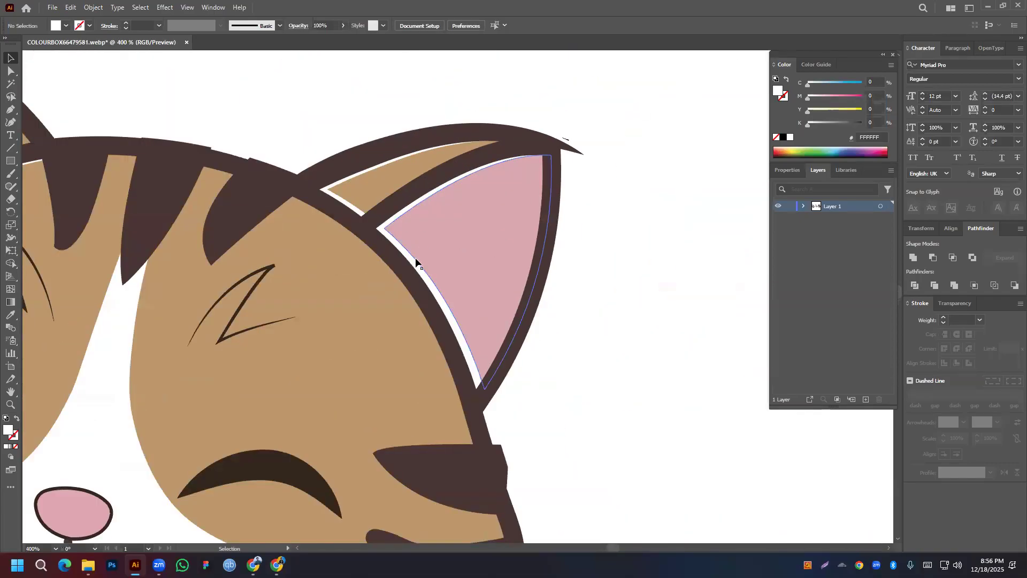
pyautogui.scroll(-3, 550, 220)
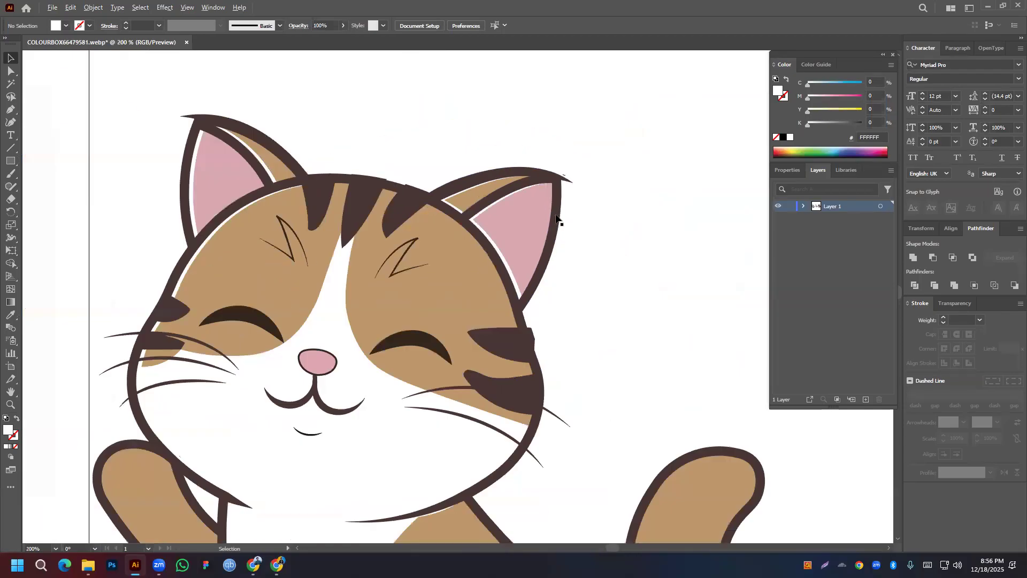
pyautogui.scroll(3, 551, 198)
pyautogui.scroll(2, 601, 137)
pyautogui.click(600, 137)
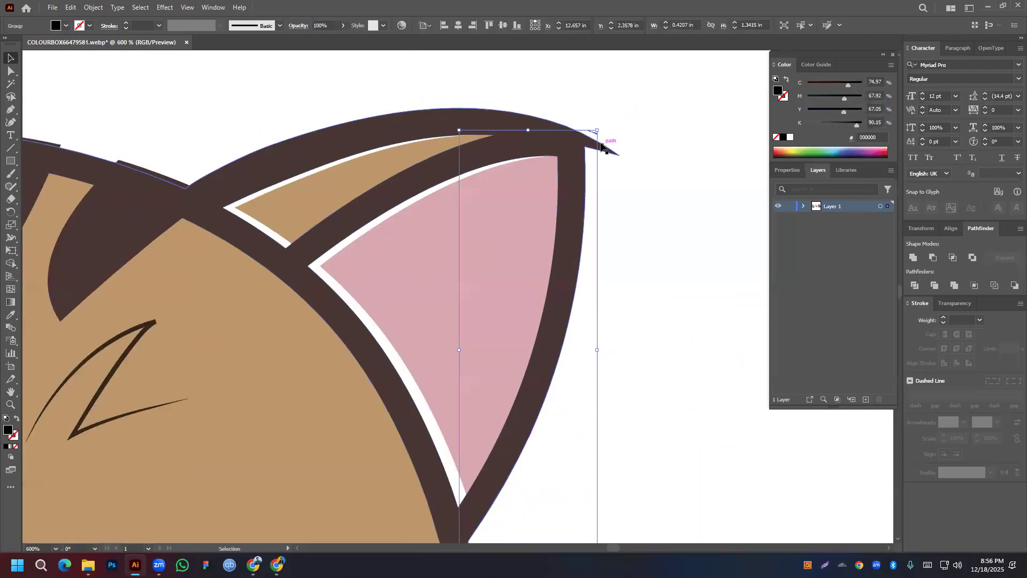
pyautogui.scroll(-5, 599, 142)
pyautogui.click(621, 150)
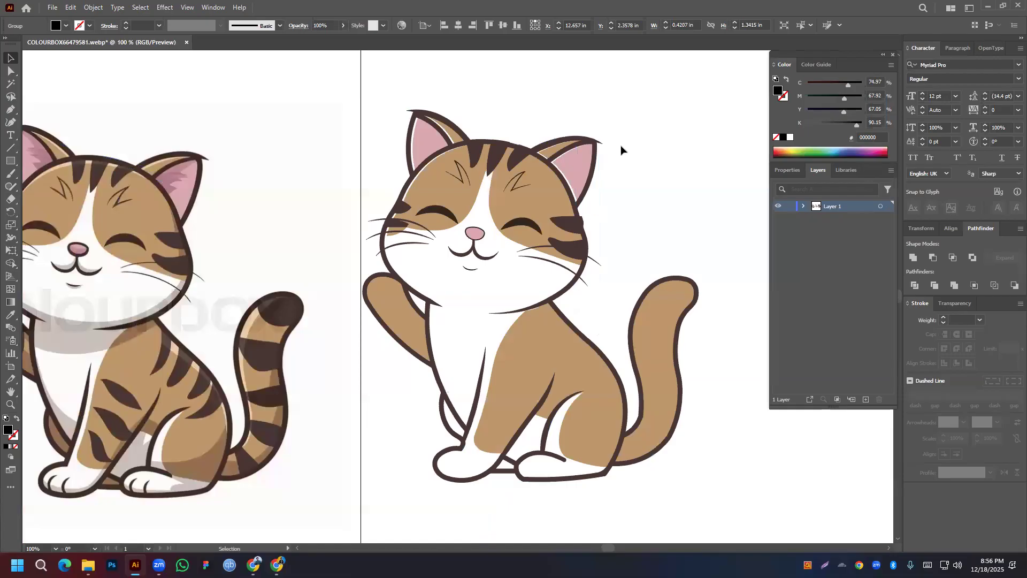
# Shift the left ear's brown strip and pink inner shape so they fill the gaps along the dark outline
pyautogui.scroll(5, 588, 145)
pyautogui.moveTo(488, 221); pyautogui.dragTo(477, 217)
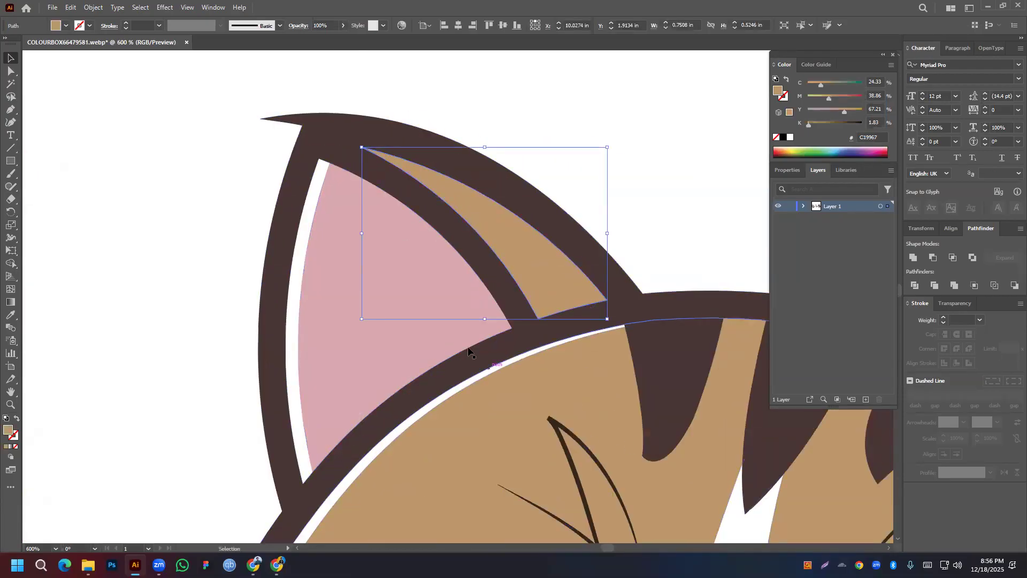
pyautogui.moveTo(323, 302); pyautogui.dragTo(337, 320)
pyautogui.scroll(-3, 337, 321)
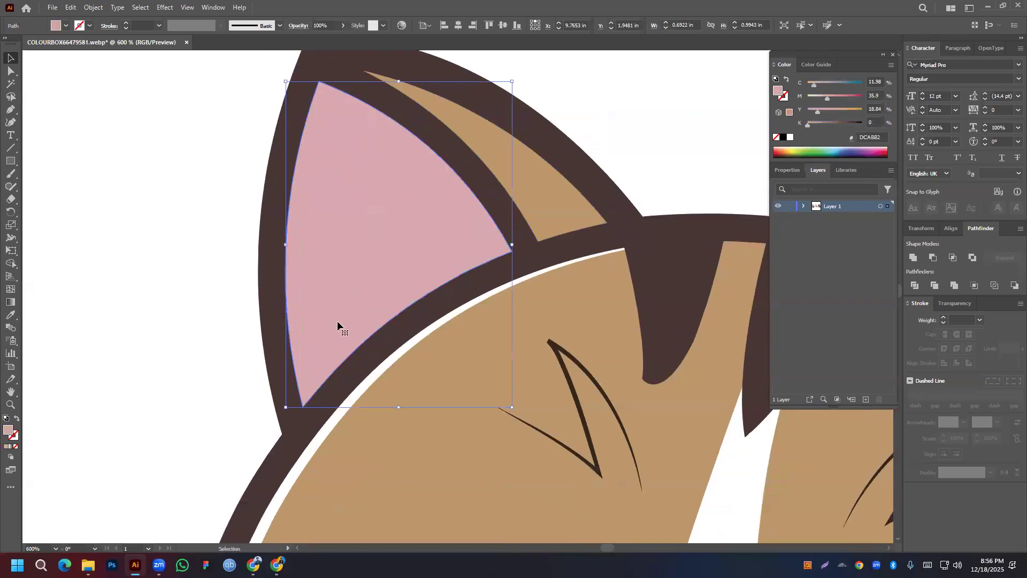
# Shift the brown face patch and the middle forehead stripe slightly left to line up with the head outline
pyautogui.moveTo(369, 374); pyautogui.dragTo(359, 371)
pyautogui.scroll(-5, 359, 371)
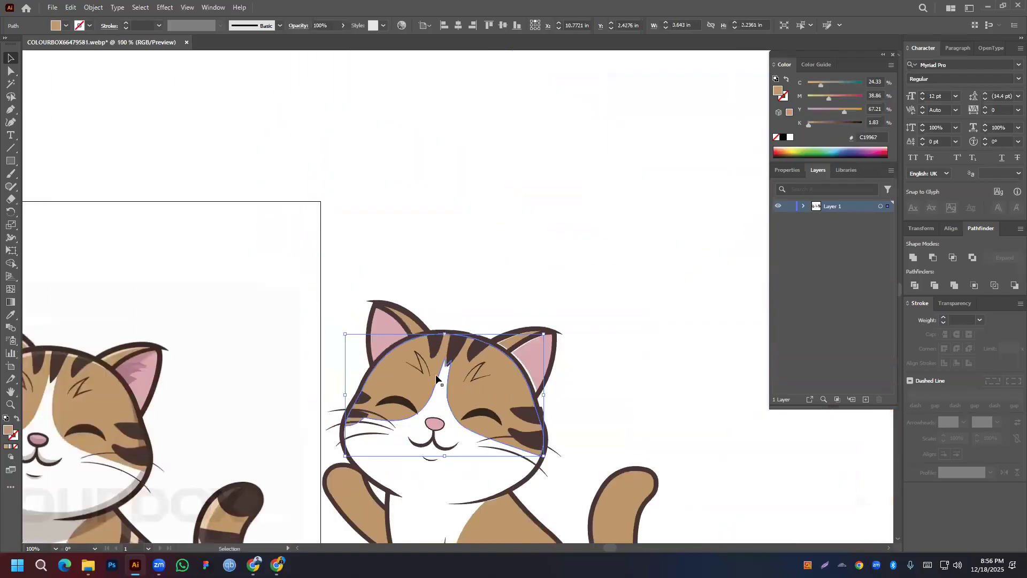
pyautogui.scroll(3, 366, 303)
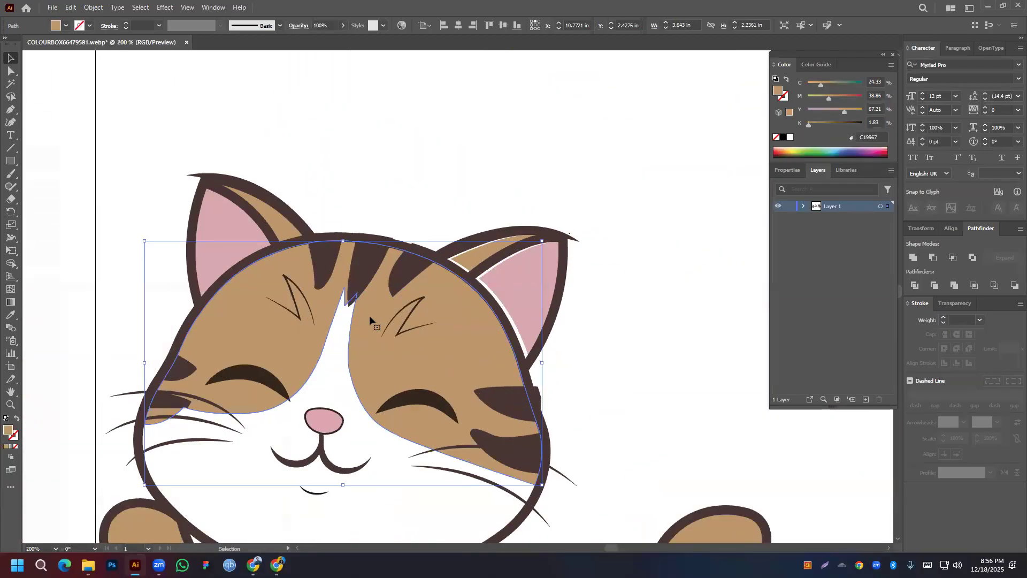
pyautogui.moveTo(359, 267); pyautogui.dragTo(354, 268)
# Shift the right ear's fills and the upper right cheek stripe left so they sit within the dark outline
pyautogui.moveTo(512, 278); pyautogui.dragTo(462, 255)
pyautogui.scroll(-2, 469, 309)
pyautogui.scroll(-2, 469, 309)
pyautogui.click(534, 278)
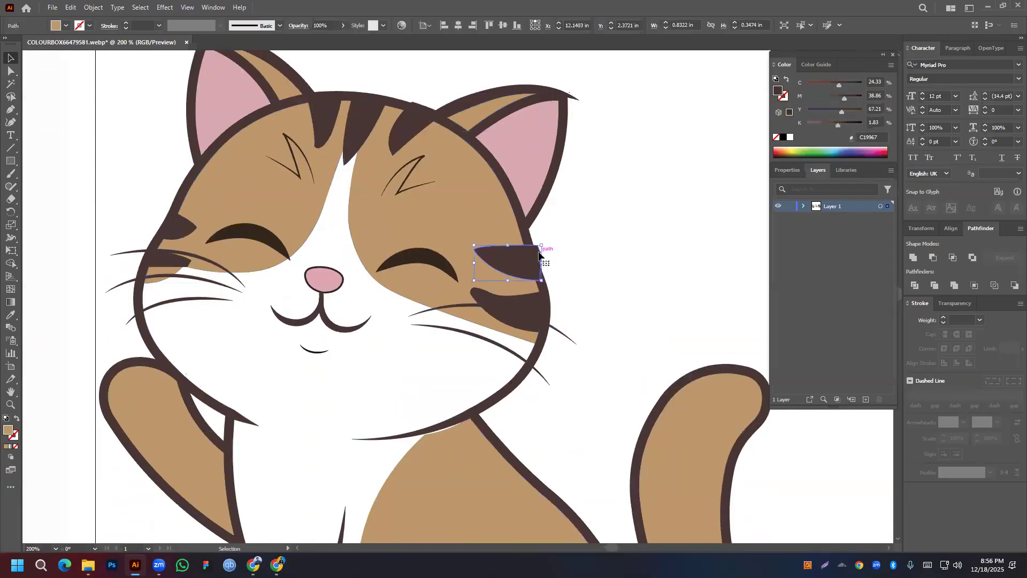
pyautogui.moveTo(530, 268); pyautogui.dragTo(524, 267)
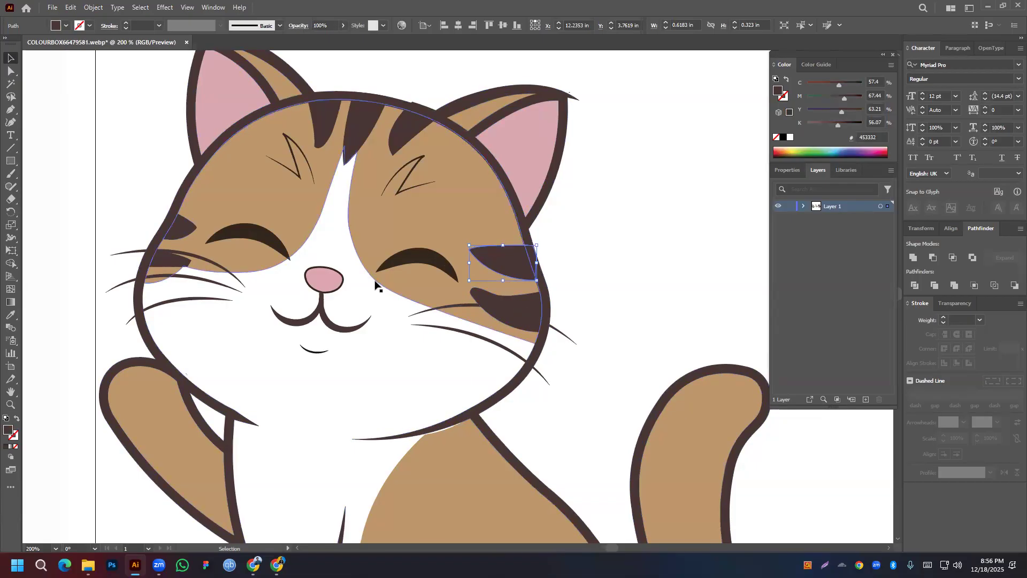
# Draw an open curved path across the raised arm with the Pen tool and swap its fill to the stroke
pyautogui.scroll(-4, 370, 295)
pyautogui.scroll(-2, 370, 294)
pyautogui.scroll(-2, 335, 386)
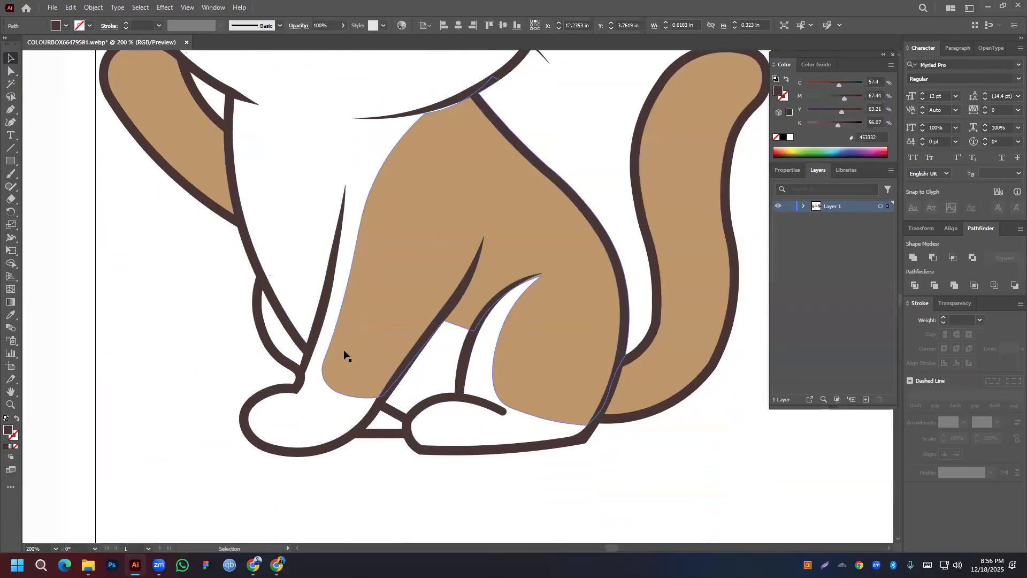
pyautogui.scroll(-3, 599, 366)
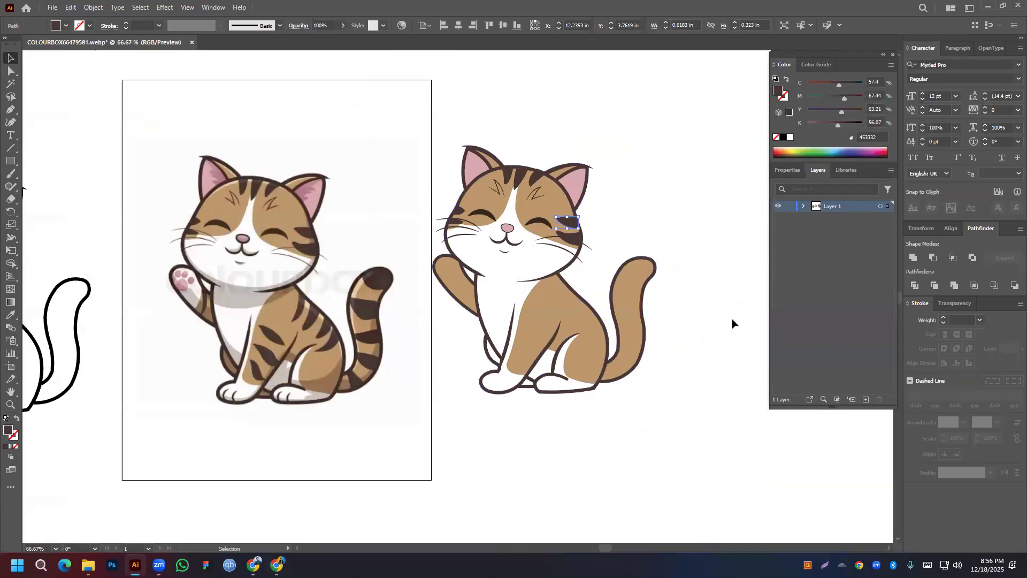
pyautogui.click(640, 218)
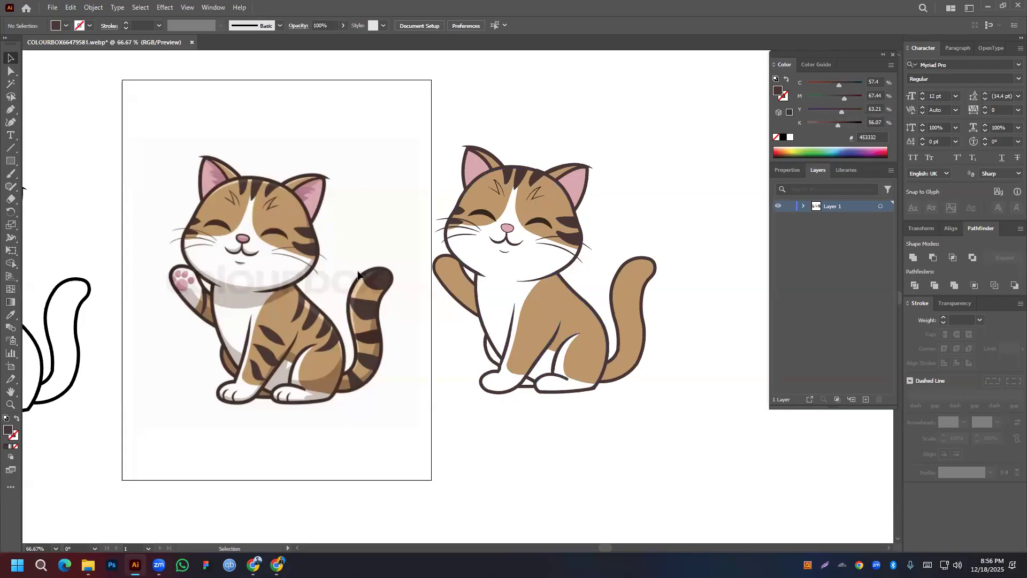
pyautogui.click(11, 109)
pyautogui.scroll(2, 442, 293)
pyautogui.click(459, 297)
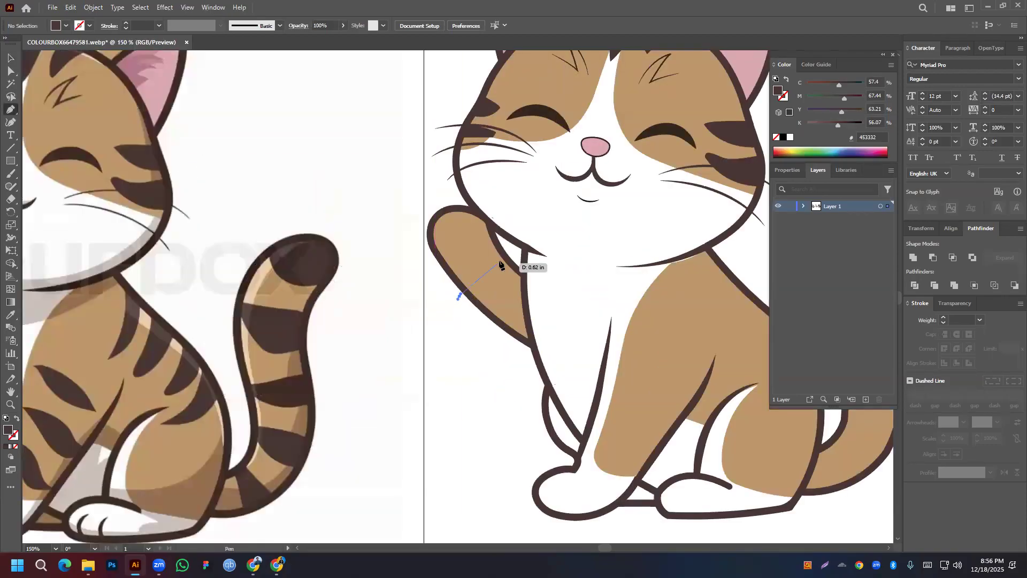
pyautogui.moveTo(507, 247); pyautogui.dragTo(505, 218)
pyautogui.click(506, 246)
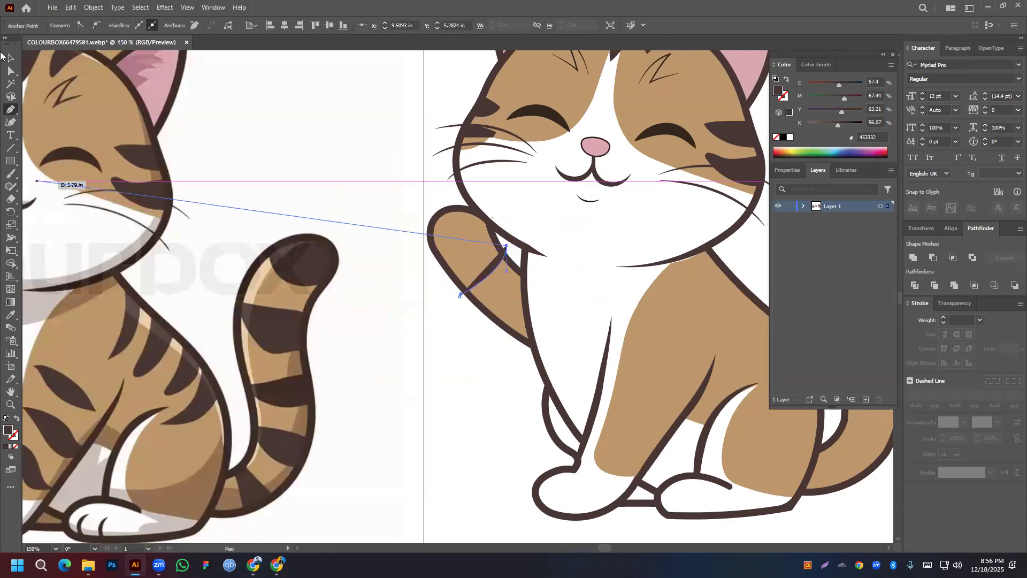
pyautogui.click(11, 59)
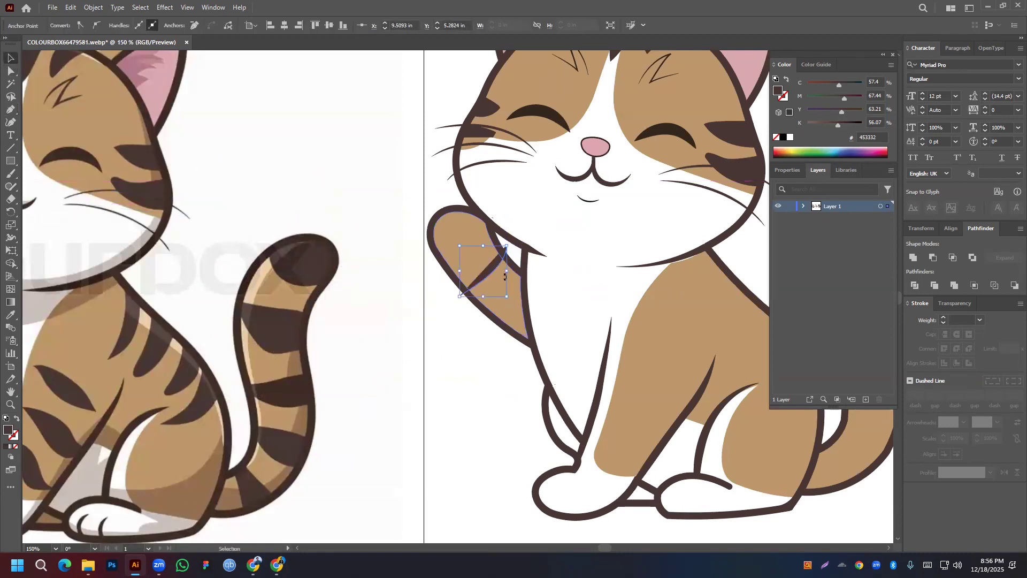
pyautogui.click(16, 418)
# Split the arm shape along the curve with Shape Builder to separate the paw, and remove the leftover line ends
pyautogui.keyDown('shift'); pyautogui.click(501, 310); pyautogui.keyUp('shift')
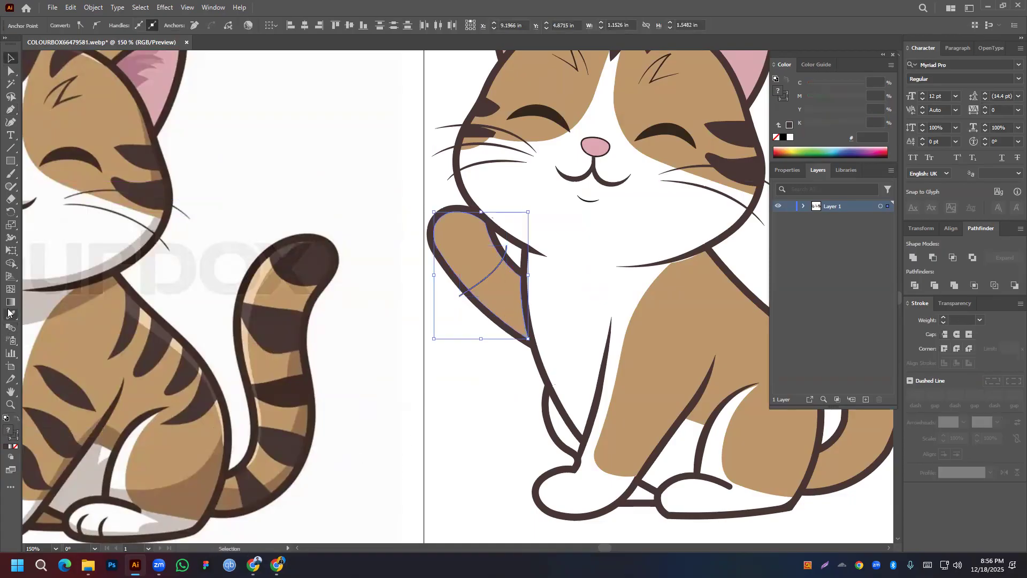
pyautogui.hotkey('shift', 'm')
pyautogui.click(480, 253)
pyautogui.press('v')
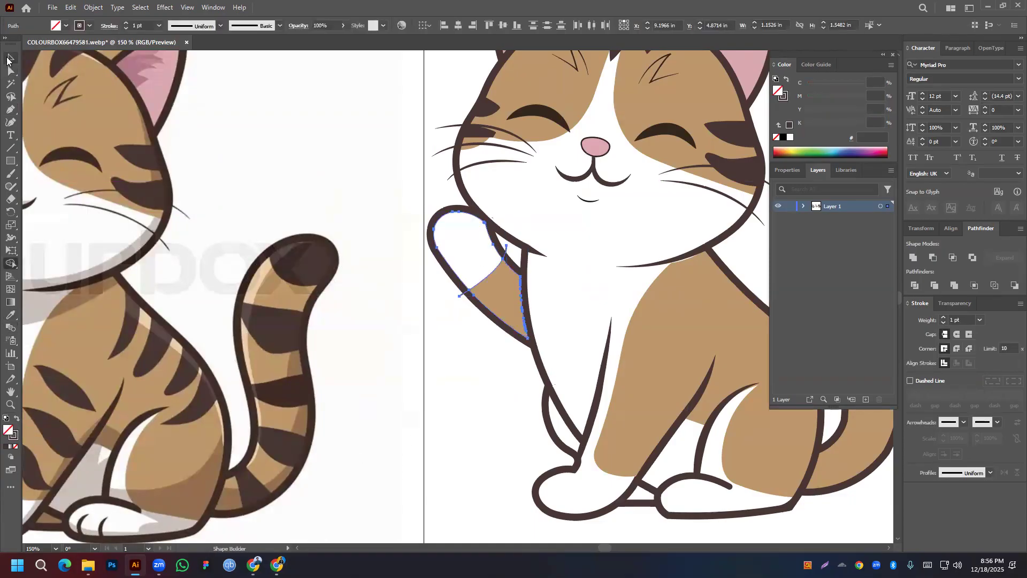
pyautogui.click(457, 299)
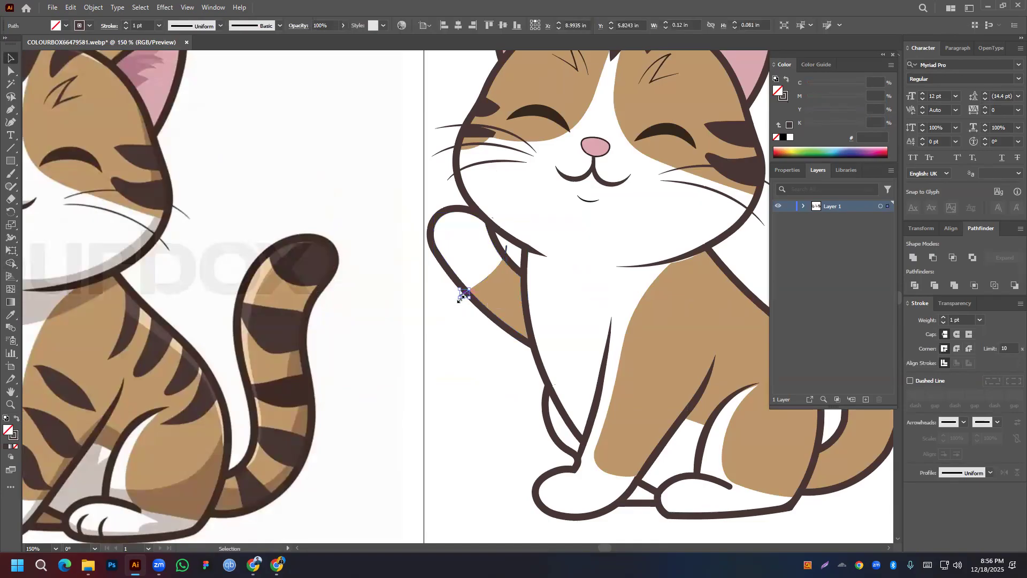
# Give the separated paw shape a white fill and no stroke
pyautogui.click(458, 214)
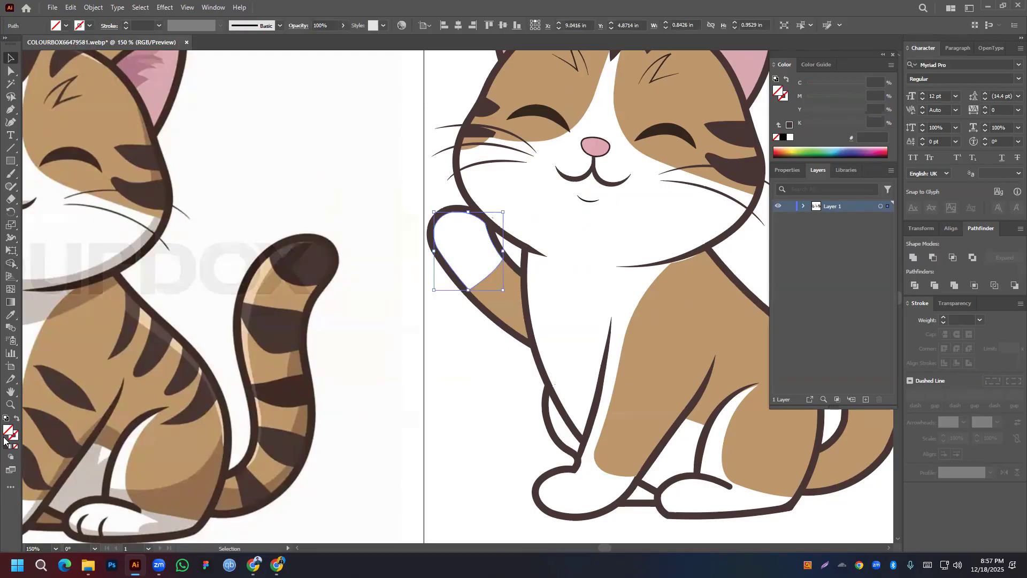
pyautogui.click(6, 418)
pyautogui.click(17, 446)
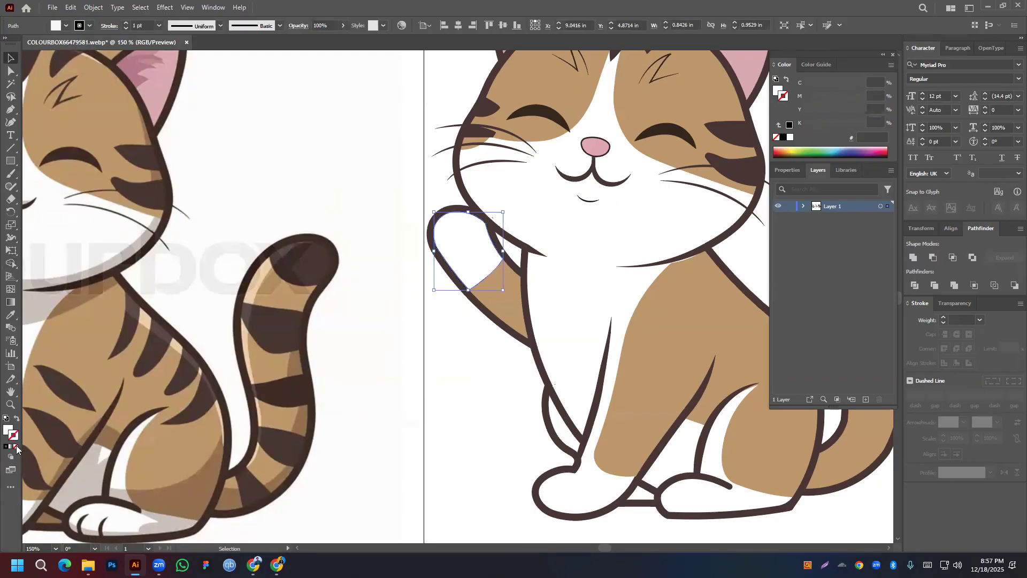
pyautogui.click(350, 389)
# Draw five ellipses over the reference cat's raised paw, one for the main pad and four for the toe pads
pyautogui.scroll(-2, 471, 243)
pyautogui.moveTo(434, 223); pyautogui.dragTo(460, 282)
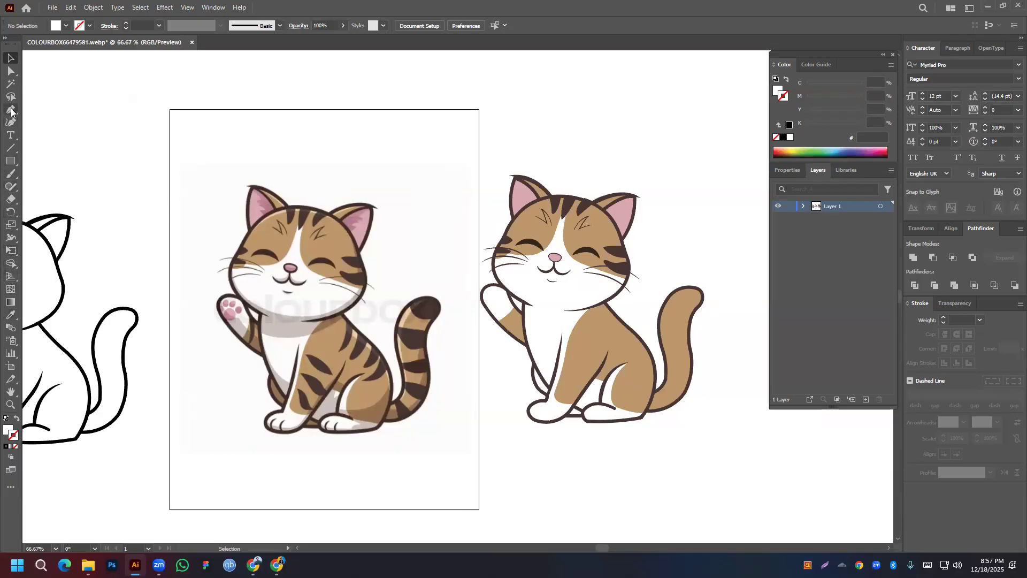
pyautogui.moveTo(10, 161); pyautogui.dragTo(40, 175)
pyautogui.scroll(6, 222, 310)
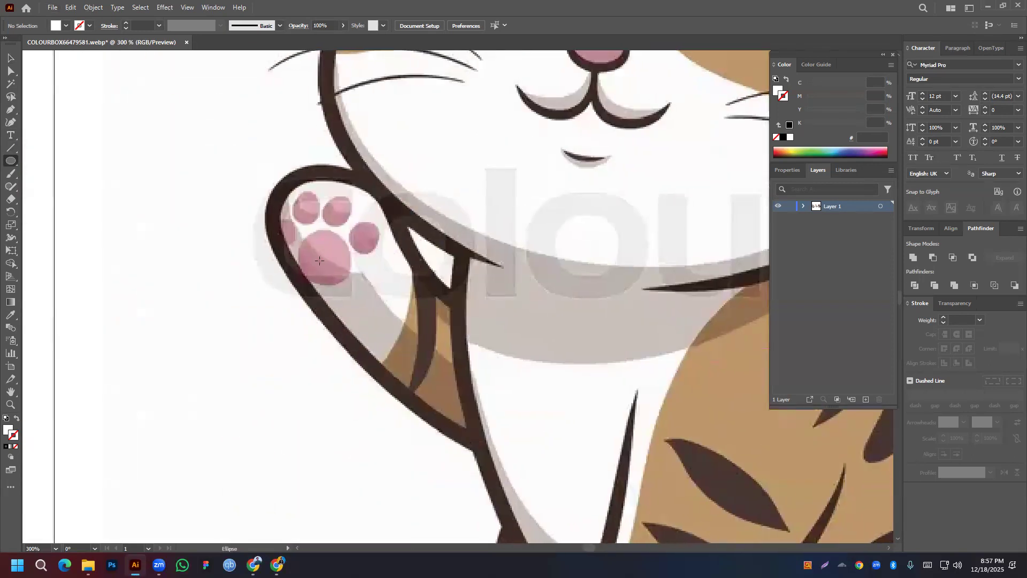
pyautogui.moveTo(319, 260); pyautogui.dragTo(323, 182)
pyautogui.click(8, 60)
pyautogui.keyDown('shift'); pyautogui.click(339, 204); pyautogui.keyUp('shift')
pyautogui.moveTo(326, 222); pyautogui.dragTo(284, 239)
# Fill the five paw pad ellipses with the pink sampled from the reference cat's nose
pyautogui.moveTo(229, 188); pyautogui.dragTo(388, 310)
pyautogui.click(12, 314)
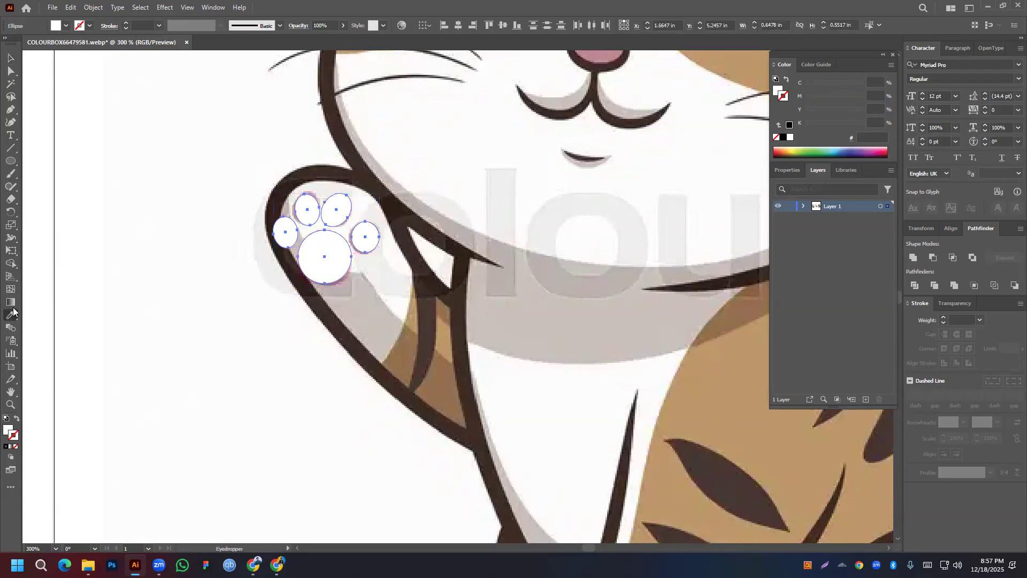
pyautogui.click(609, 51)
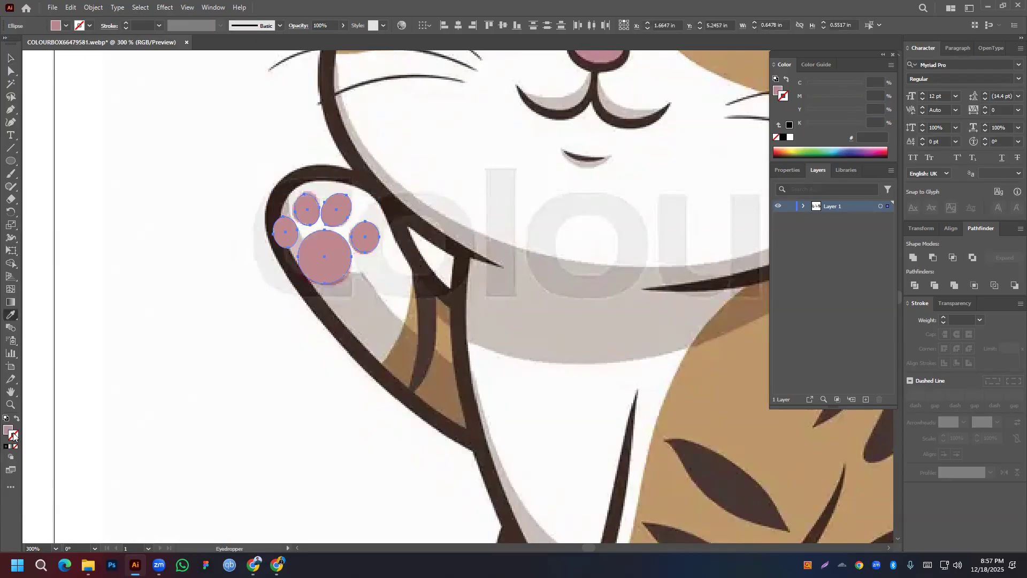
# Move the pad ellipses off the reference paw and fill them with the pink sampled from its main pad
pyautogui.click(12, 55)
pyautogui.moveTo(335, 262); pyautogui.dragTo(206, 281)
pyautogui.click(11, 315)
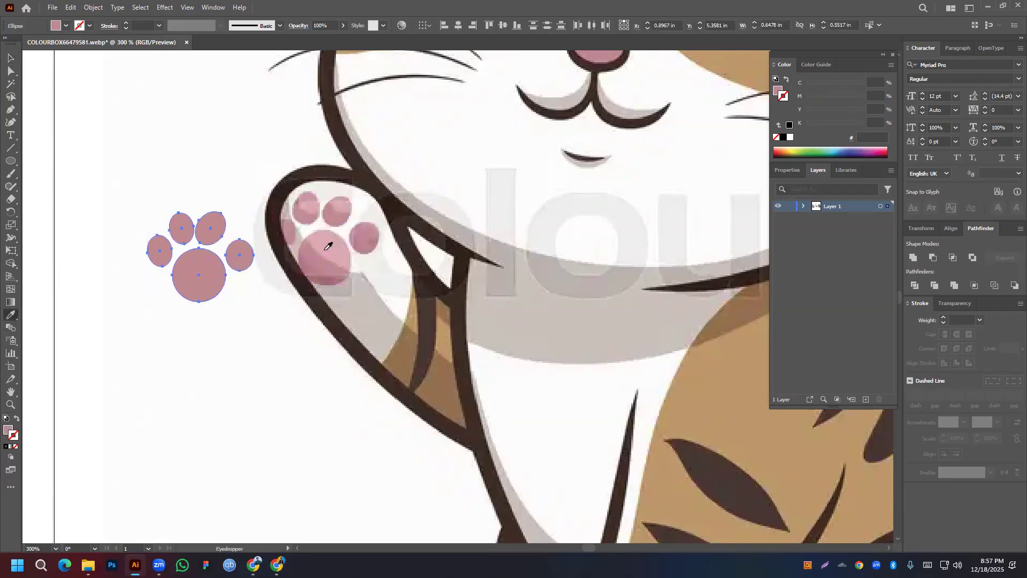
pyautogui.click(328, 246)
pyautogui.click(11, 57)
# Place the five pink pads on the traced cat's white raised paw
pyautogui.scroll(-2, 222, 131)
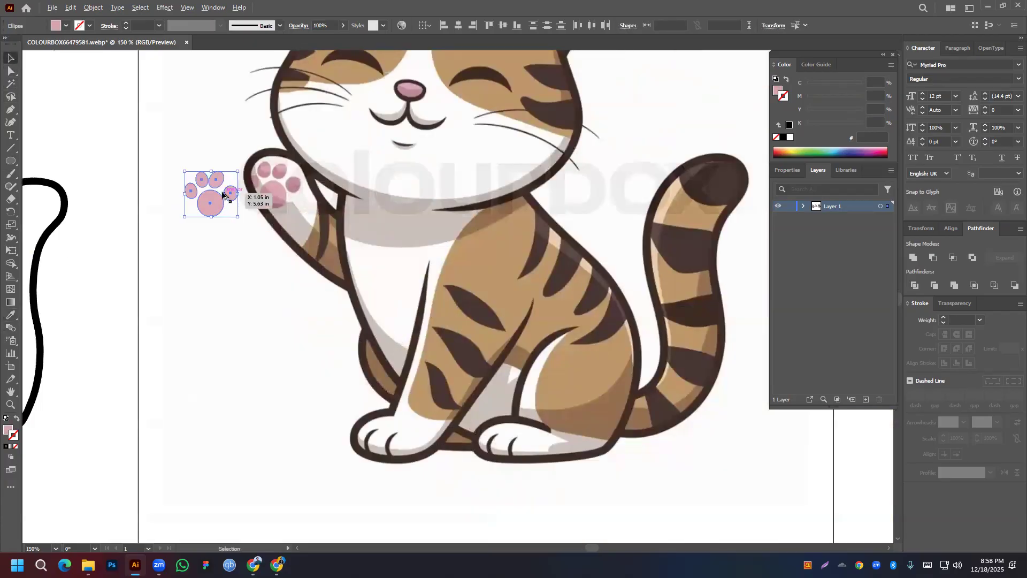
pyautogui.scroll(-1, 223, 194)
pyautogui.moveTo(222, 194); pyautogui.dragTo(656, 176)
pyautogui.click(611, 277)
pyautogui.moveTo(279, 321); pyautogui.dragTo(129, 286)
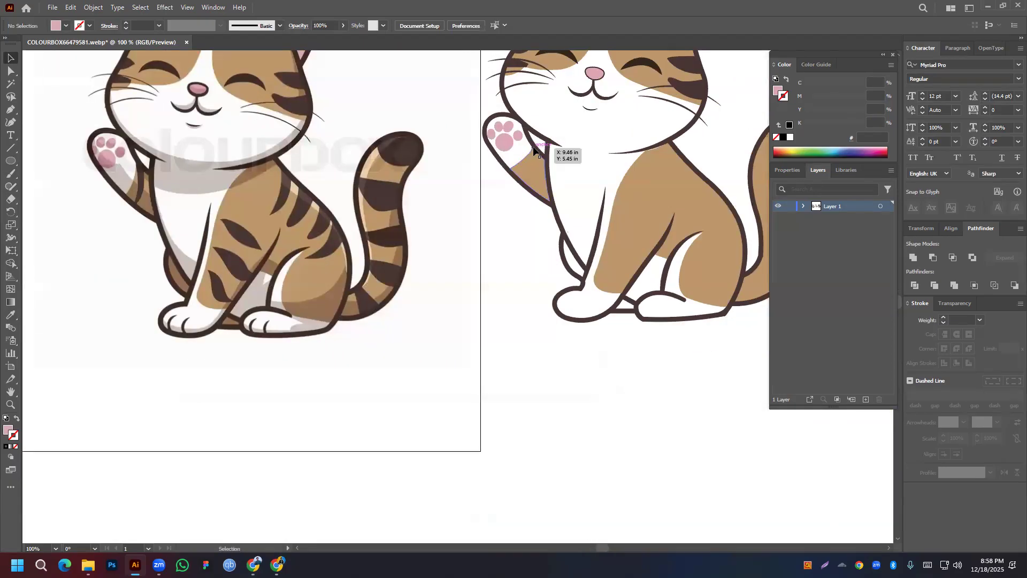
# Copy the traced cat's closed-eye arc off the face, expand its appearance and place it on the raised arm
pyautogui.moveTo(574, 129); pyautogui.dragTo(543, 178)
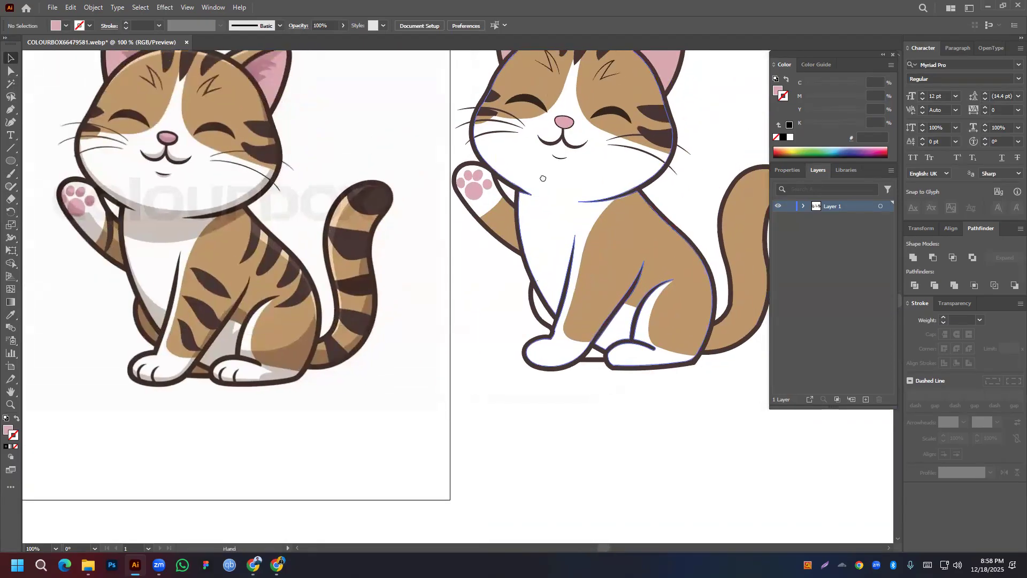
pyautogui.moveTo(538, 100); pyautogui.dragTo(451, 237)
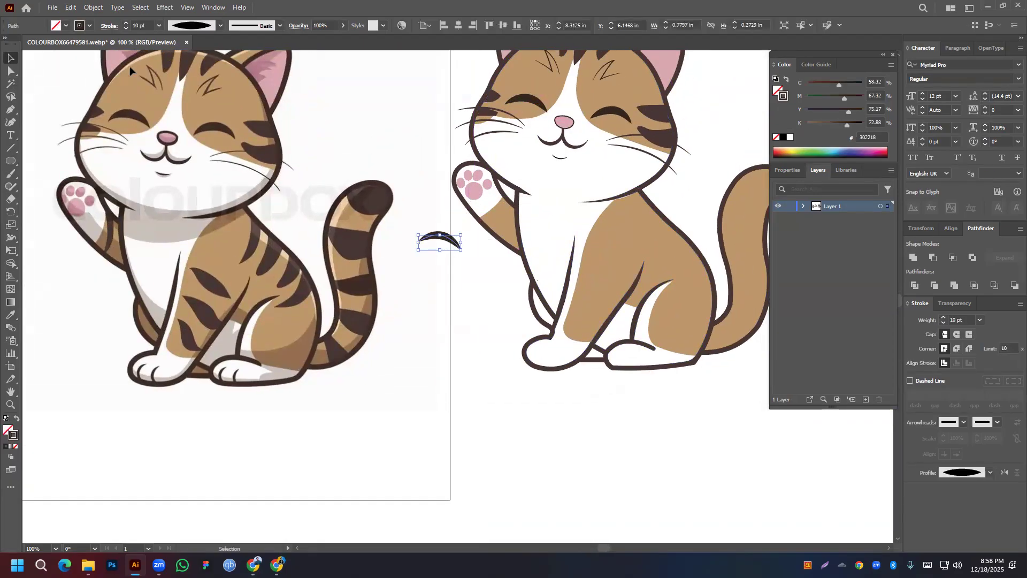
pyautogui.click(90, 7)
pyautogui.click(129, 159)
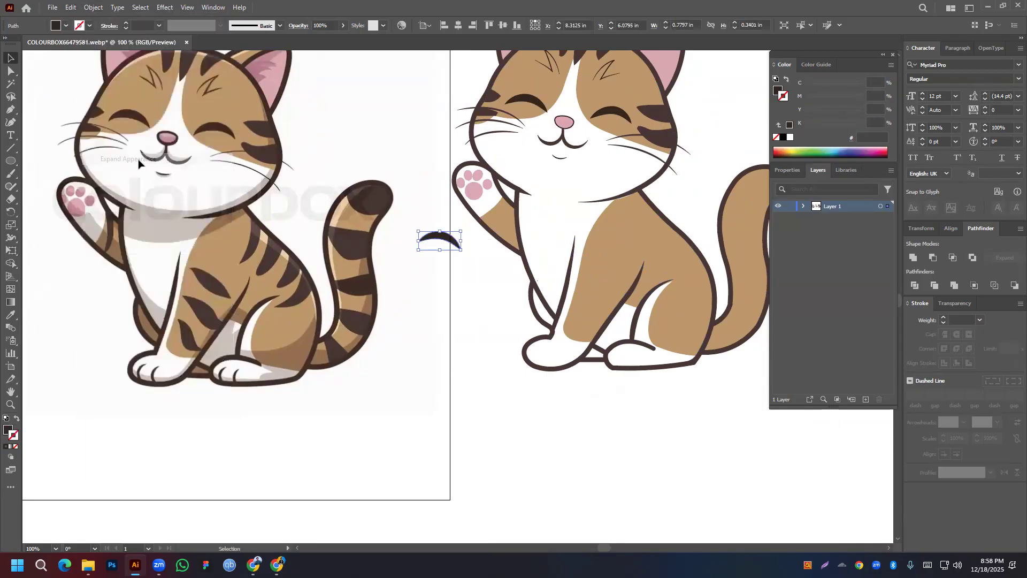
pyautogui.moveTo(464, 230); pyautogui.dragTo(505, 204)
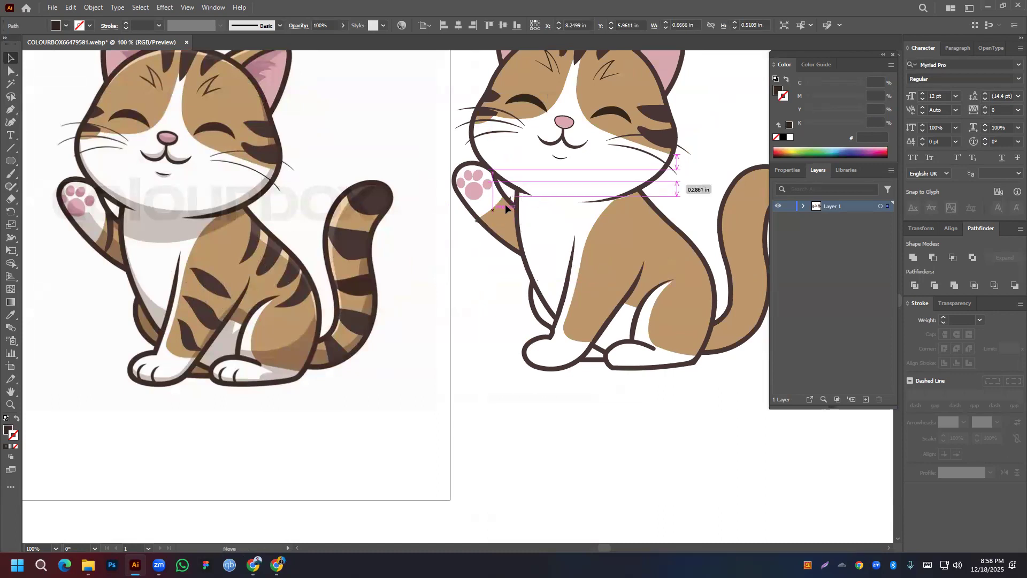
# Bring the arc in front of the raised arm, angle it across the fur as a stripe and give it the outline's dark brown
pyautogui.rightClick(500, 211)
pyautogui.moveTo(540, 483)
pyautogui.click(664, 479)
pyautogui.scroll(1, 498, 203)
pyautogui.moveTo(531, 206); pyautogui.dragTo(527, 178)
pyautogui.moveTo(503, 224); pyautogui.dragTo(511, 203)
pyautogui.click(9, 315)
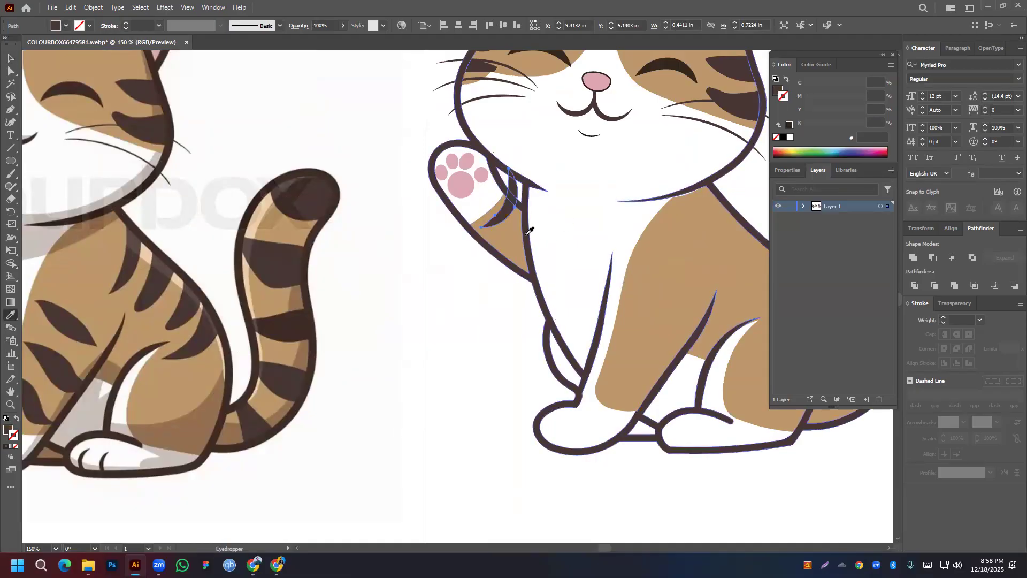
pyautogui.click(10, 57)
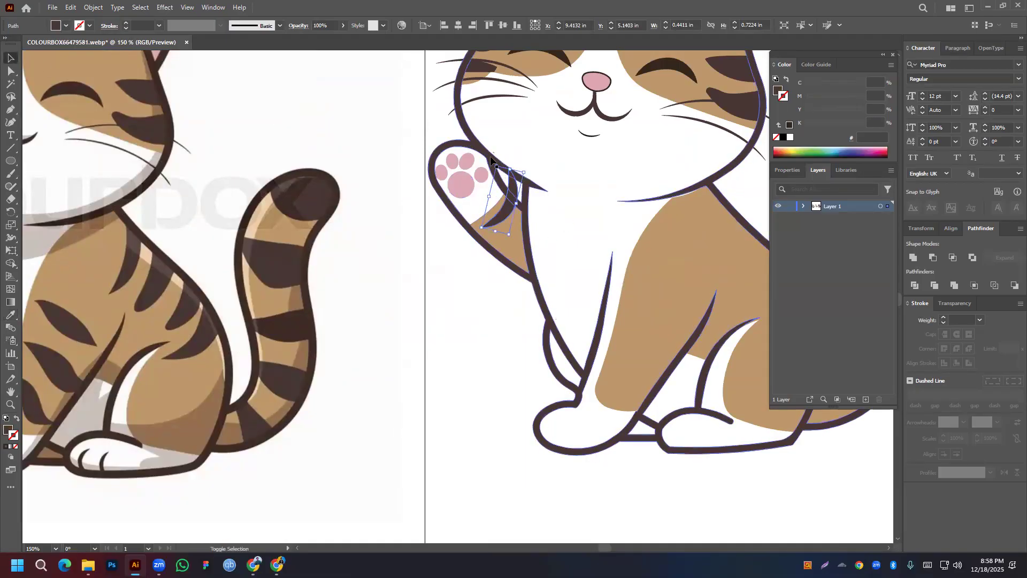
# Trim the part of the arm stripe that extends past the cat's outline with Shape Builder
pyautogui.keyDown('shift'); pyautogui.click(522, 188); pyautogui.keyUp('shift')
pyautogui.click(10, 263)
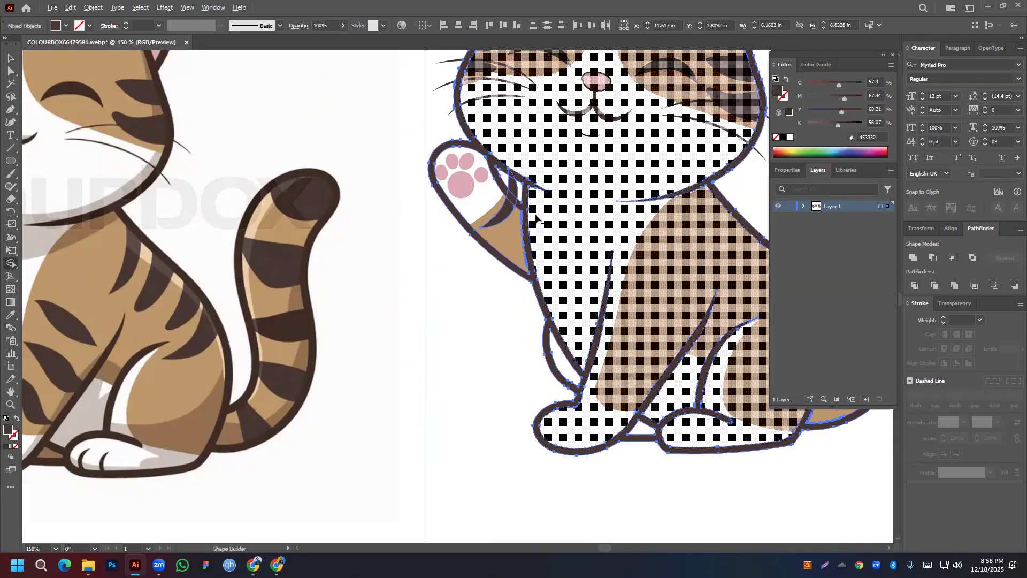
pyautogui.keyDown('alt'); pyautogui.scroll(4, 536, 212); pyautogui.keyUp('alt')
pyautogui.keyDown('alt'); pyautogui.scroll(-3, 446, 107); pyautogui.keyUp('alt')
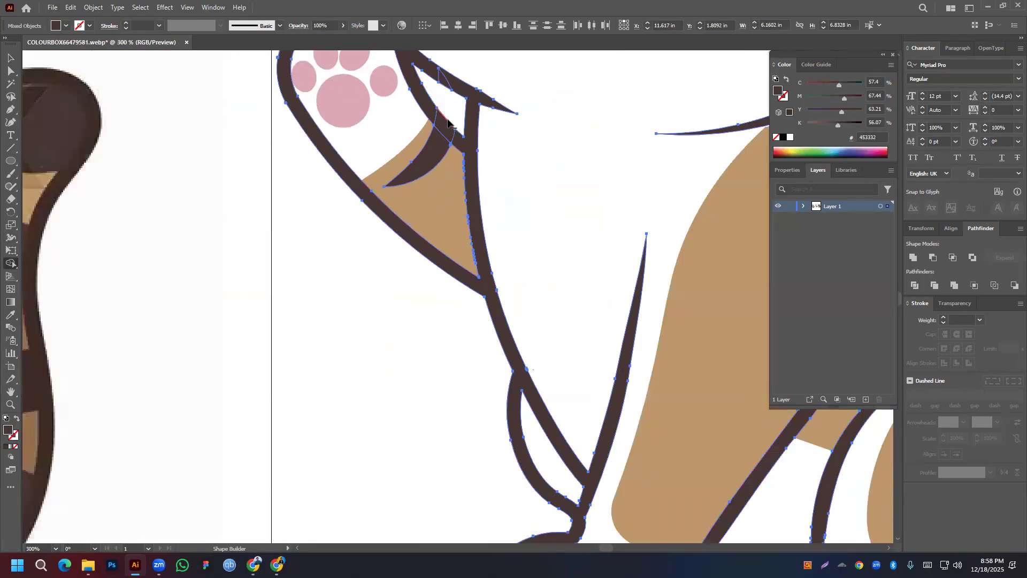
pyautogui.click(9, 59)
pyautogui.click(340, 256)
# Create filled shapes in the gaps behind the front leg and between the two lower paws with Shape Builder
pyautogui.keyDown('alt'); pyautogui.scroll(-3, 385, 196); pyautogui.keyUp('alt')
pyautogui.moveTo(364, 199); pyautogui.dragTo(403, 219)
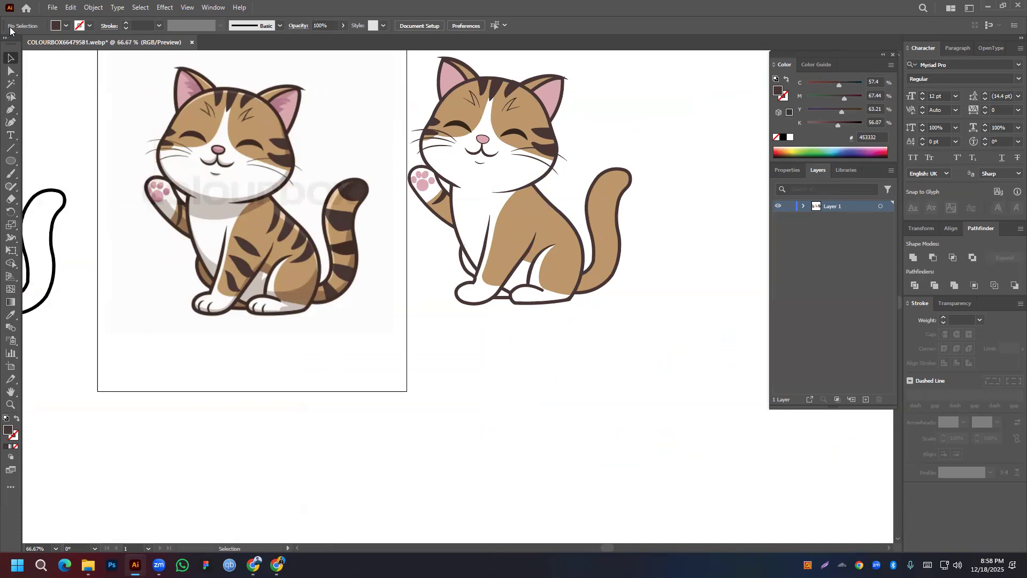
pyautogui.moveTo(399, 100); pyautogui.dragTo(636, 330)
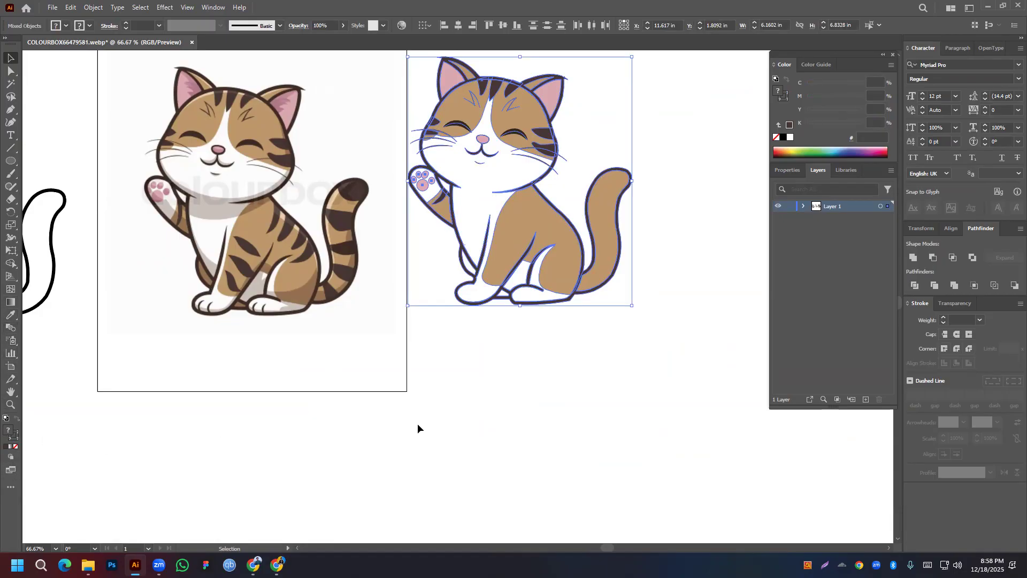
pyautogui.click(12, 264)
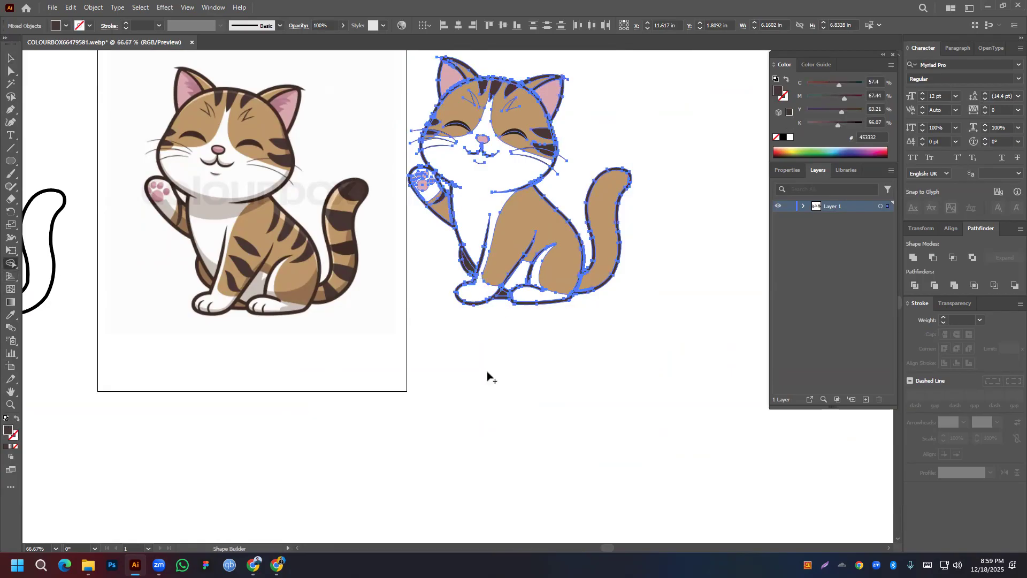
pyautogui.click(10, 58)
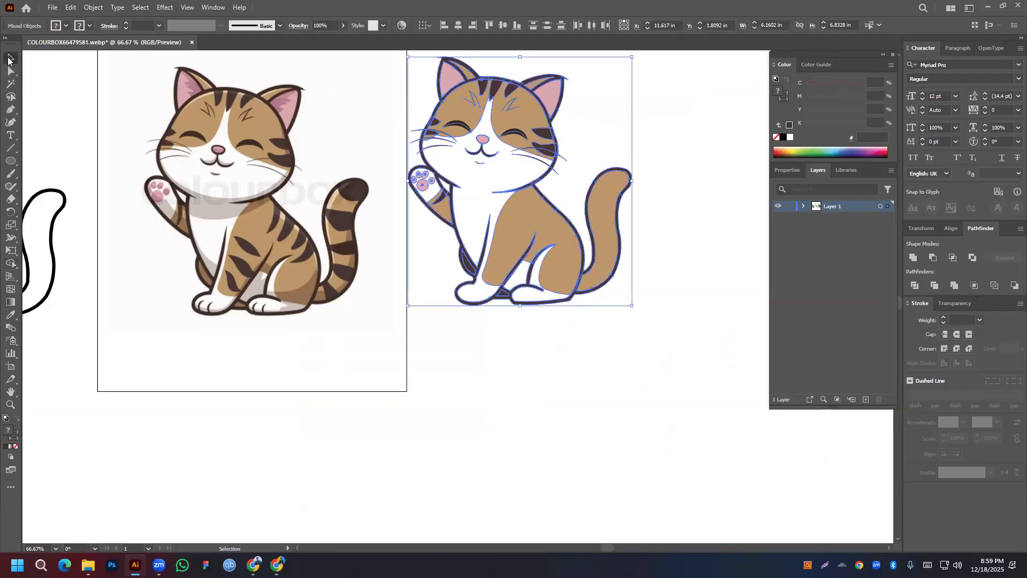
# Fill the two gap shapes behind the front leg and between the paws with tan sampled from the reference cat's body
pyautogui.click(500, 304)
pyautogui.click(506, 295)
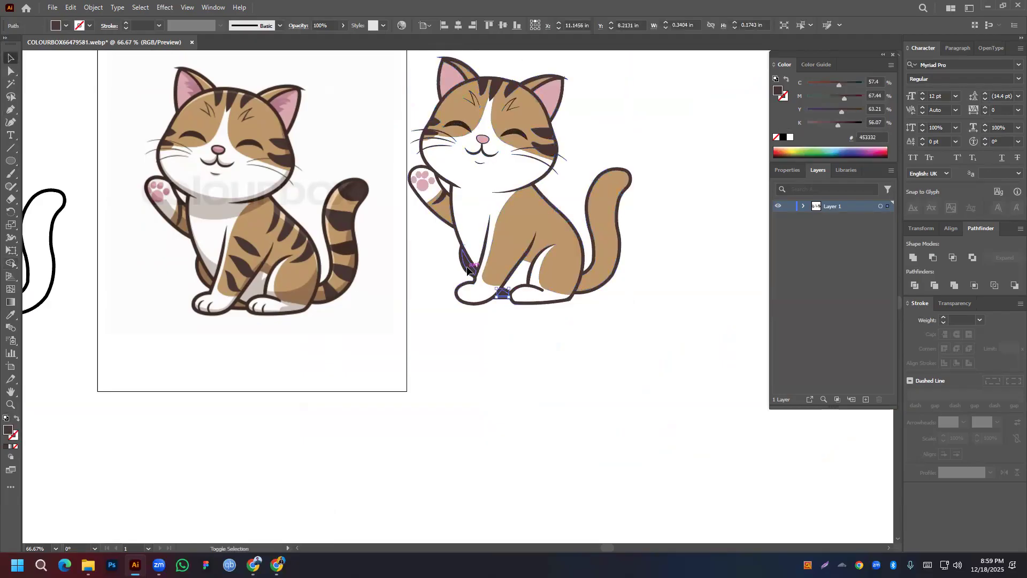
pyautogui.keyDown('shift'); pyautogui.click(466, 270); pyautogui.keyUp('shift')
pyautogui.click(11, 314)
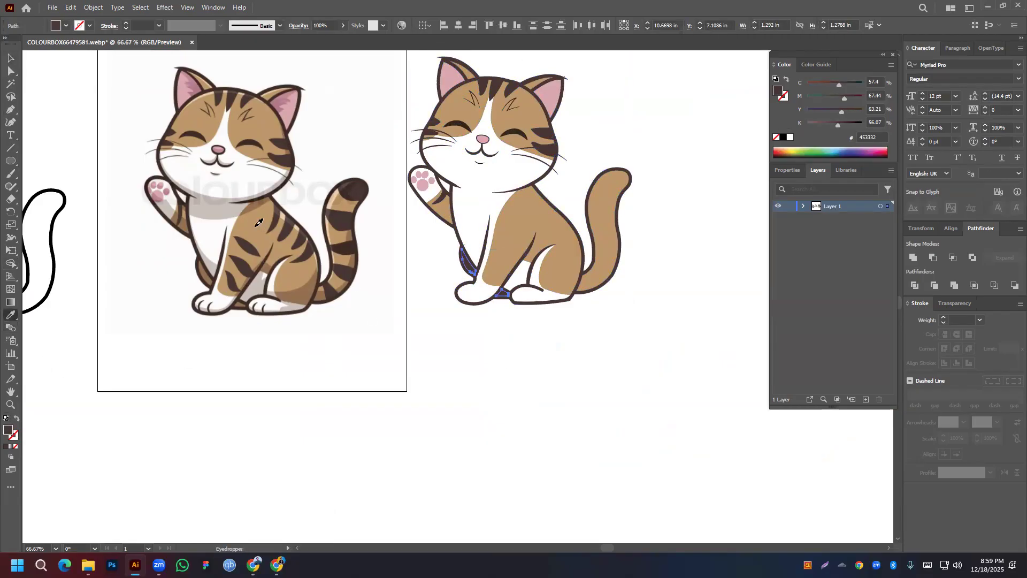
pyautogui.click(257, 224)
pyautogui.click(10, 59)
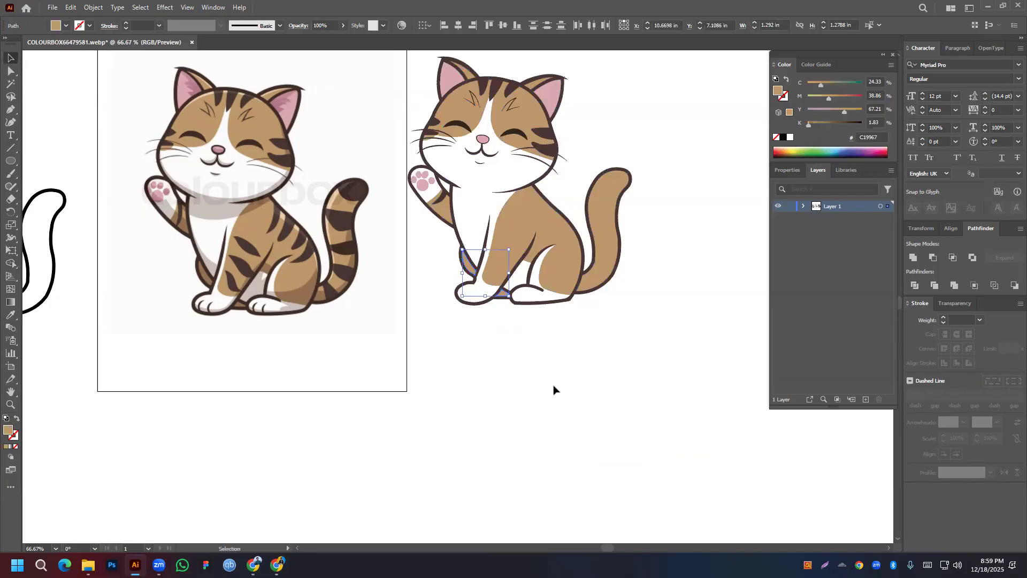
pyautogui.click(577, 387)
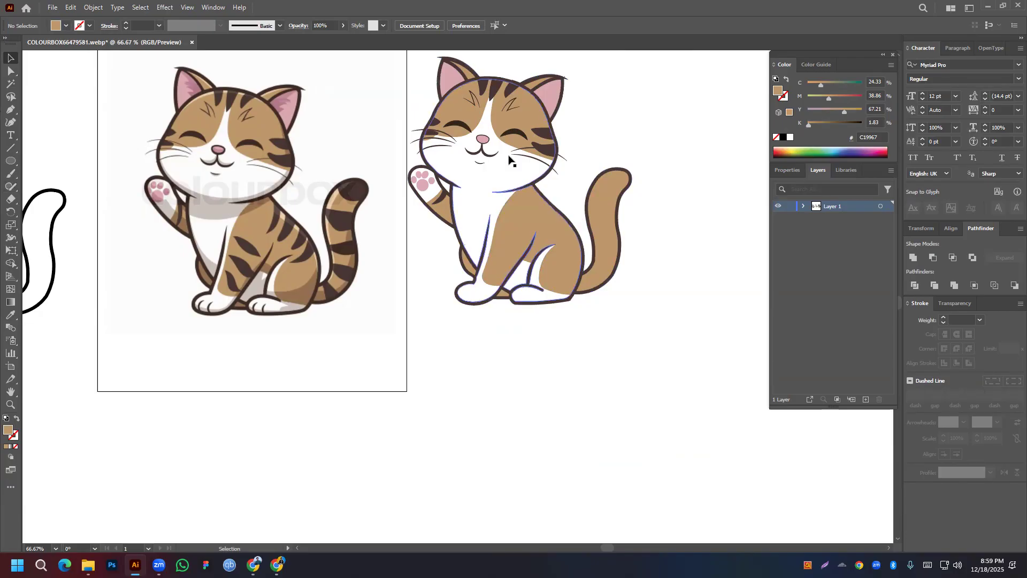
# Copy the other closed-eye arc below the paws, rotate it about 45° and set its stroke weight to 6 pt
pyautogui.moveTo(515, 134)
pyautogui.mouseDown()
pyautogui.moveTo(546, 327)
pyautogui.moveTo(535, 327)
pyautogui.mouseUp()
pyautogui.scroll(3, 515, 321)
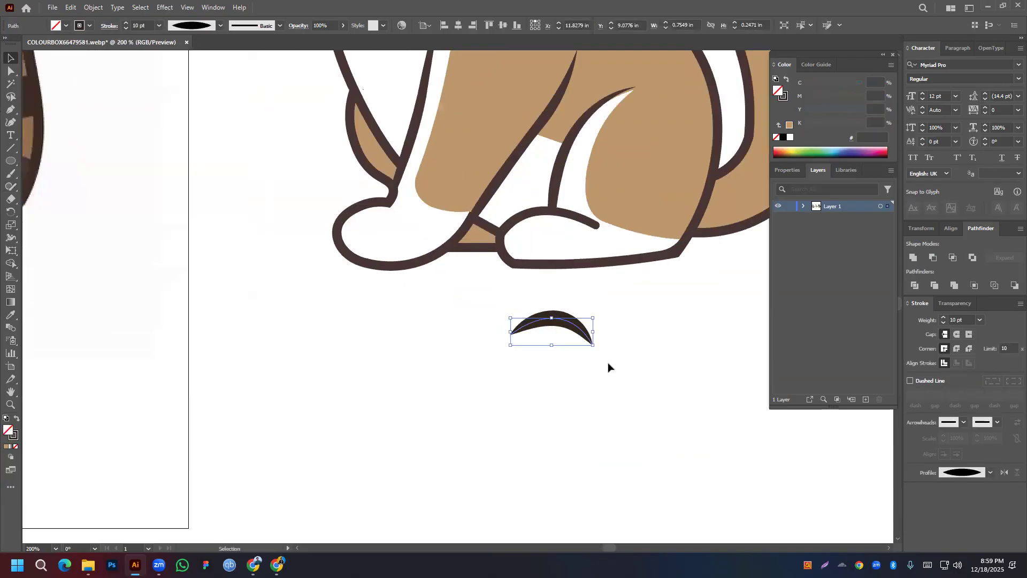
pyautogui.moveTo(596, 351); pyautogui.dragTo(555, 319)
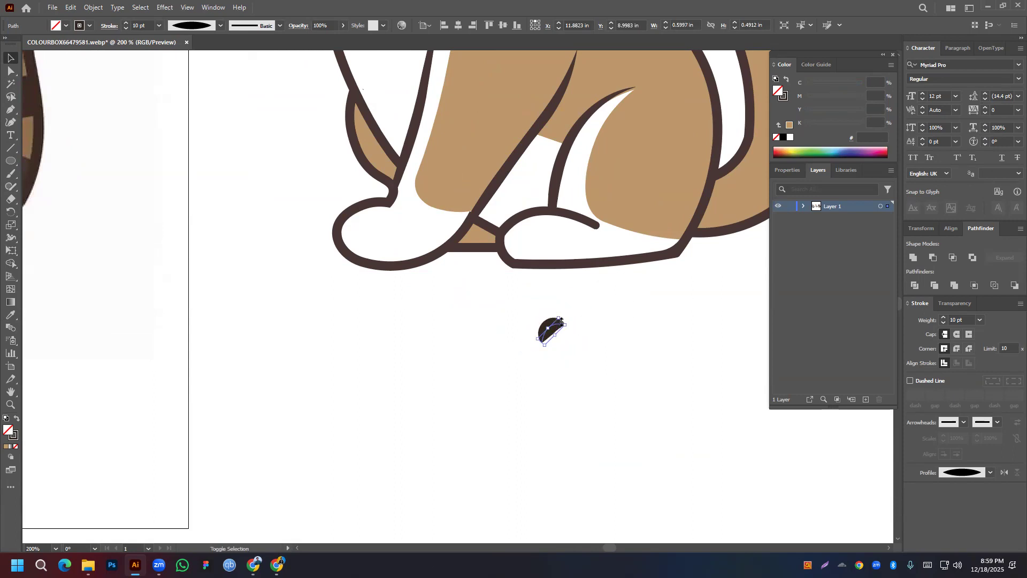
pyautogui.hotkey('ctrl', 'z')
pyautogui.click(943, 323)
pyautogui.click(943, 323)
pyautogui.click(943, 323)
pyautogui.click(944, 323)
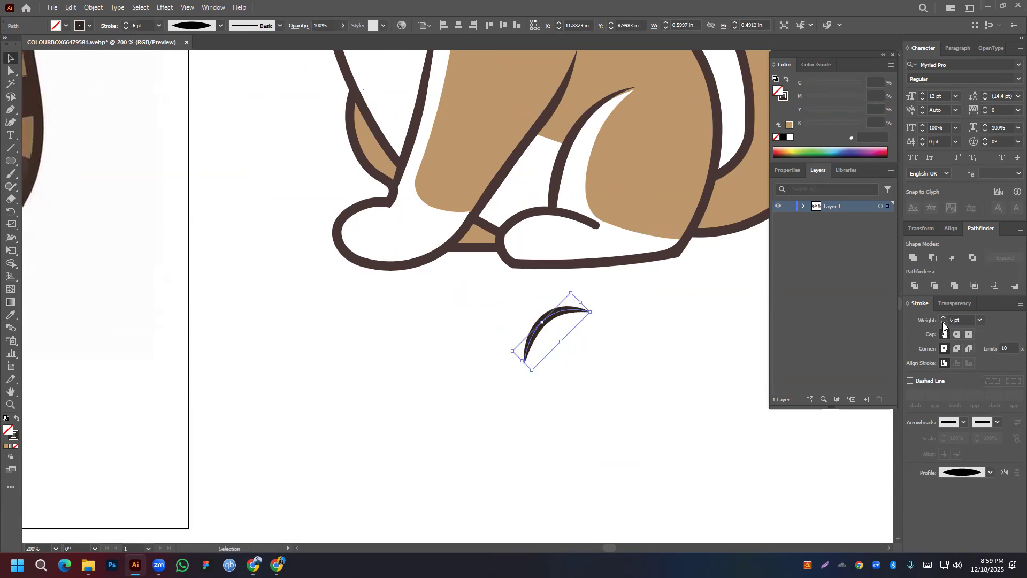
# Expand the arc's appearance, shrink it and place two copies as toe lines on the hind paw
pyautogui.click(88, 6)
pyautogui.click(131, 158)
pyautogui.moveTo(591, 307)
pyautogui.mouseDown()
pyautogui.moveTo(572, 322)
pyautogui.moveTo(529, 273)
pyautogui.moveTo(527, 243)
pyautogui.moveTo(523, 256)
pyautogui.moveTo(512, 244)
pyautogui.mouseUp()
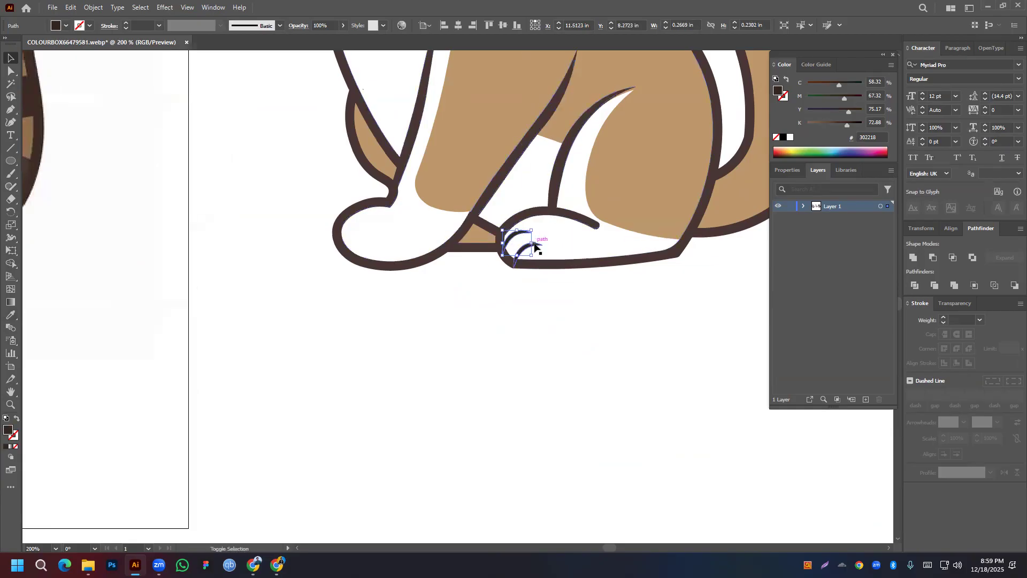
# Fill both hind-paw toe lines with the dark brown sampled from the cat's outline
pyautogui.keyDown('shift'); pyautogui.click(536, 245); pyautogui.keyUp('shift')
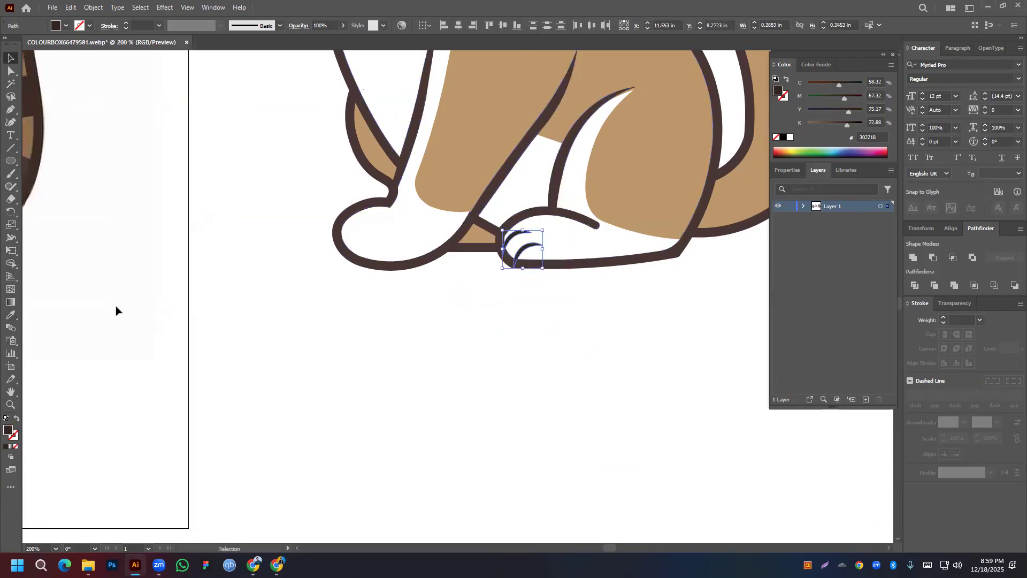
pyautogui.click(10, 315)
pyautogui.click(473, 250)
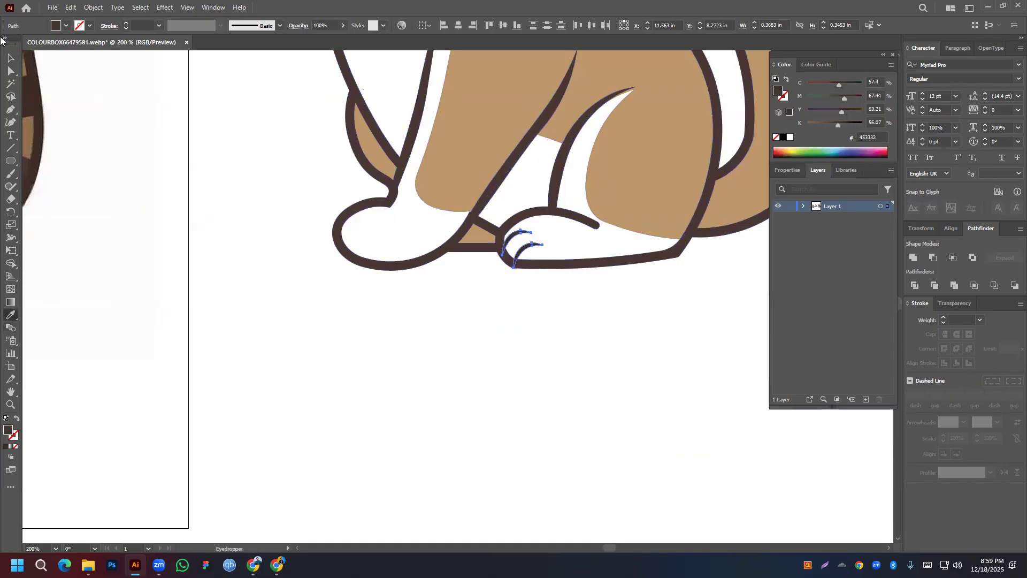
pyautogui.click(10, 55)
pyautogui.click(651, 344)
# Duplicate the two toe lines onto the front paw and adjust their position to match the reference
pyautogui.keyDown('alt'); pyautogui.scroll(2, 594, 294); pyautogui.keyUp('alt')
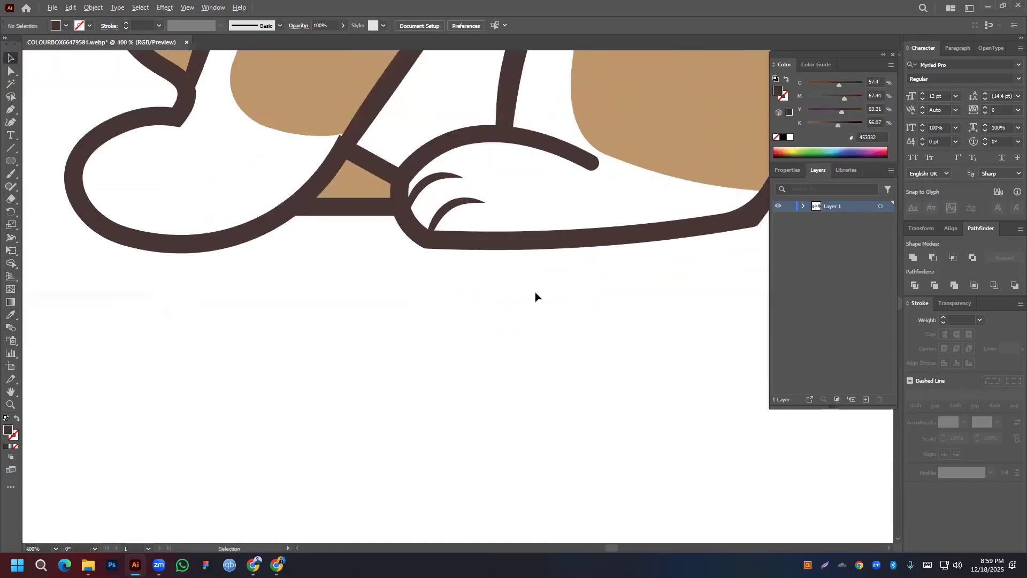
pyautogui.click(439, 219)
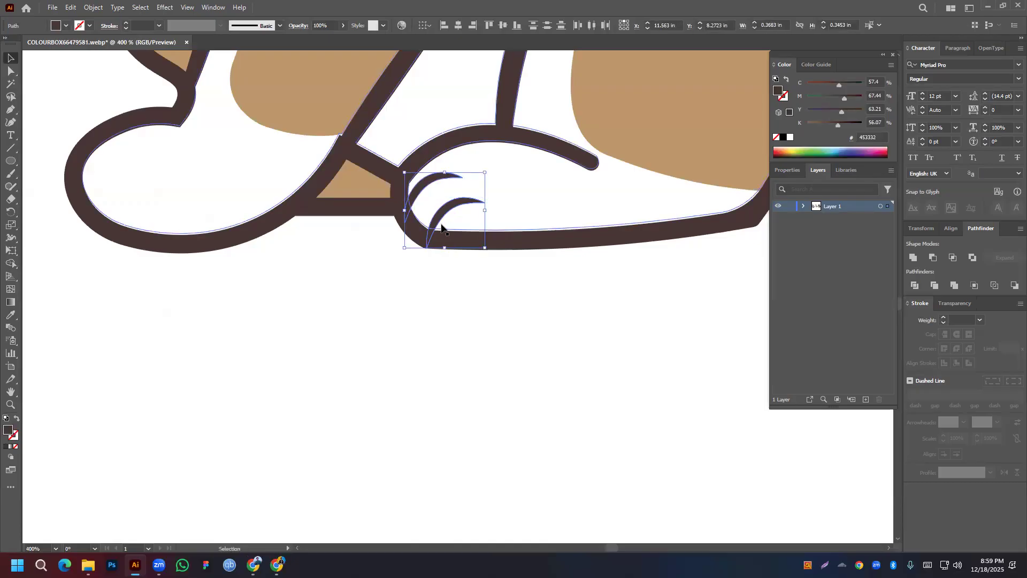
pyautogui.keyDown('alt'); pyautogui.moveTo(440, 219); pyautogui.dragTo(118, 194); pyautogui.keyUp('alt')
pyautogui.keyDown('alt'); pyautogui.scroll(-5, 140, 165); pyautogui.keyUp('alt')
pyautogui.moveTo(49, 193); pyautogui.dragTo(338, 226)
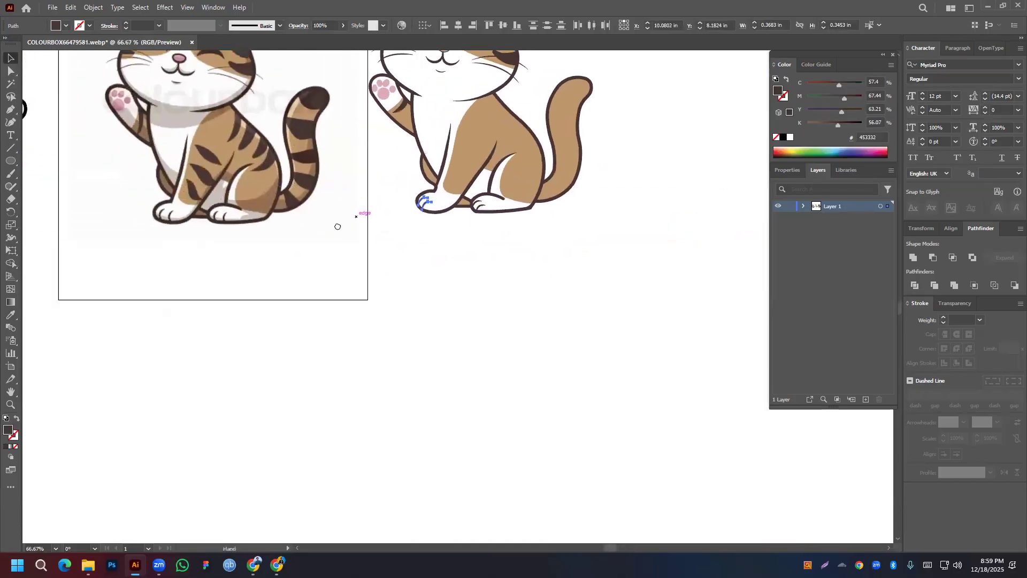
pyautogui.keyDown('alt'); pyautogui.scroll(3, 401, 205); pyautogui.keyUp('alt')
pyautogui.moveTo(474, 197); pyautogui.dragTo(477, 198)
pyautogui.click(494, 303)
# Draw a narrow four-sided dark brown stripe across the base of the traced tail with the Pen tool
pyautogui.keyDown('alt'); pyautogui.scroll(-2, 529, 302); pyautogui.keyUp('alt')
pyautogui.moveTo(565, 304); pyautogui.dragTo(525, 320)
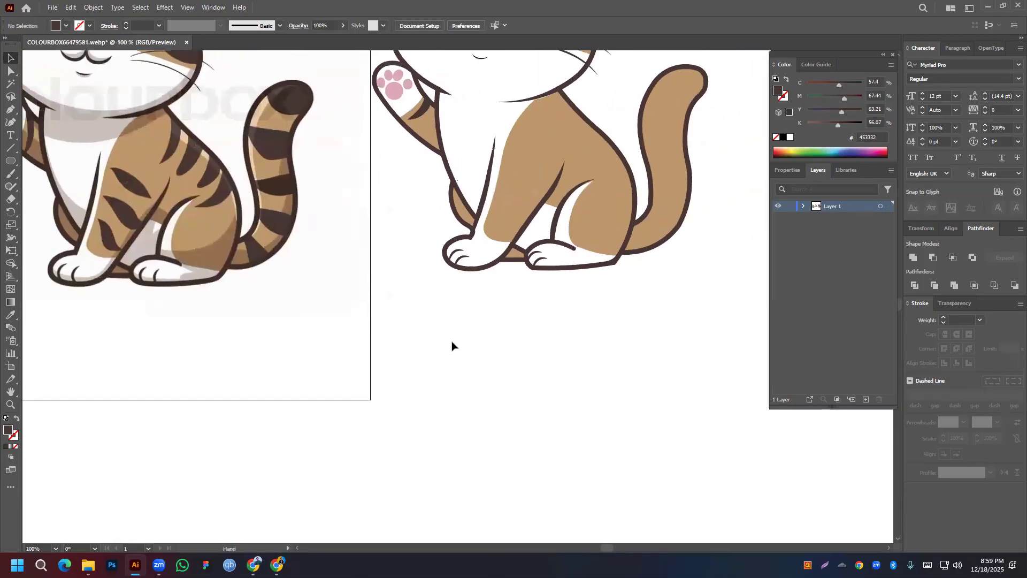
pyautogui.keyDown('alt'); pyautogui.scroll(-1, 452, 345); pyautogui.keyUp('alt')
pyautogui.moveTo(517, 367); pyautogui.dragTo(479, 367)
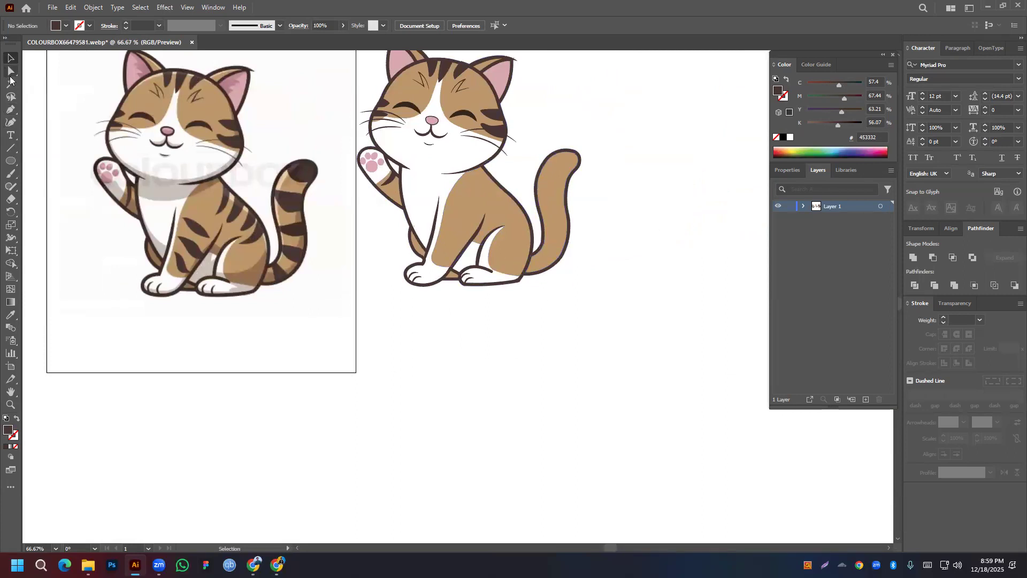
pyautogui.click(11, 111)
pyautogui.moveTo(551, 276); pyautogui.dragTo(550, 272)
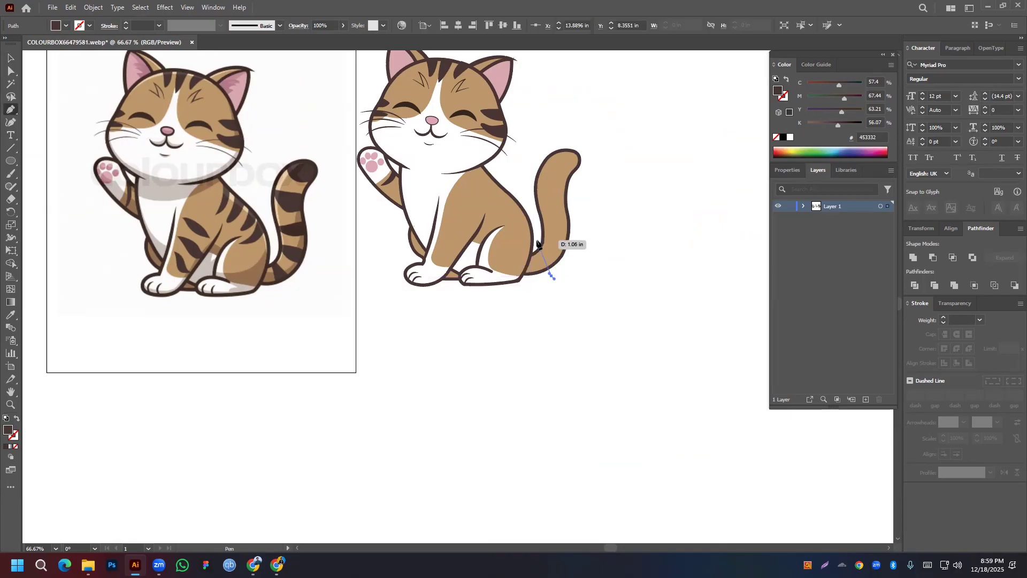
pyautogui.click(537, 240)
pyautogui.click(541, 230)
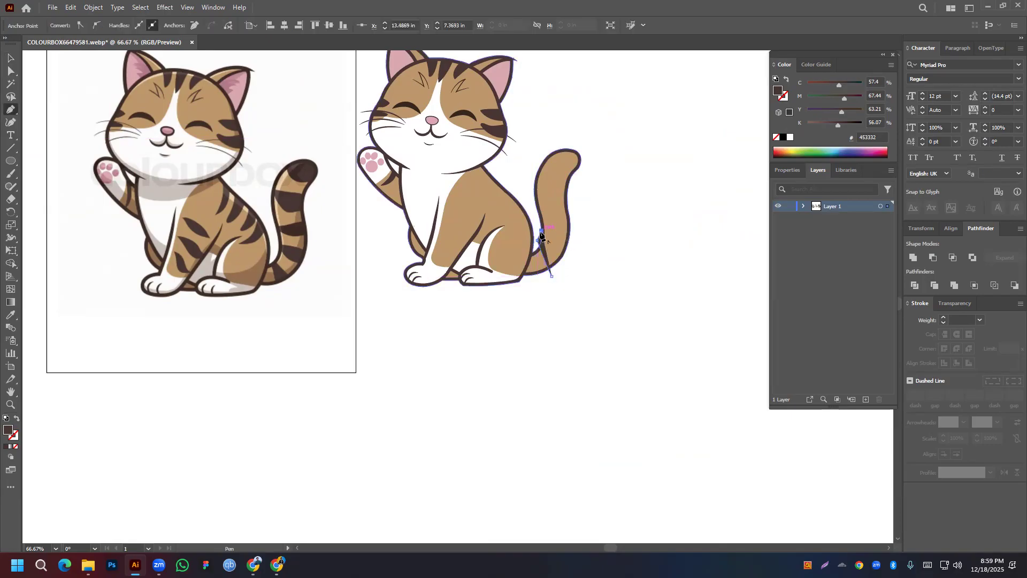
pyautogui.click(558, 270)
pyautogui.click(551, 276)
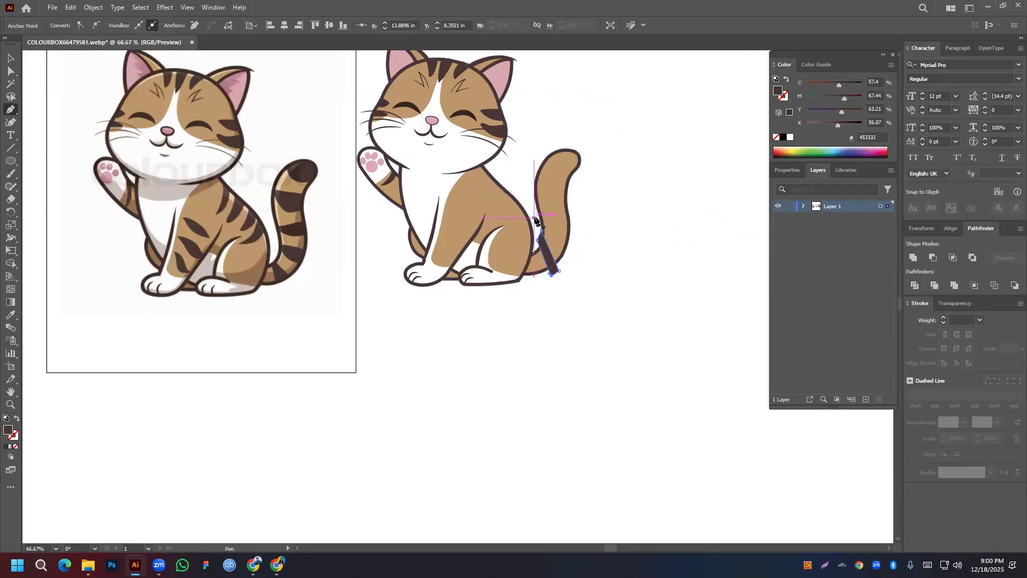
# Draw a second four-sided stripe, about 1.22 by 0.82 in overall, across the lower tail and nudge it slightly upward
pyautogui.click(535, 218)
pyautogui.click(573, 247)
pyautogui.click(537, 230)
pyautogui.click(535, 218)
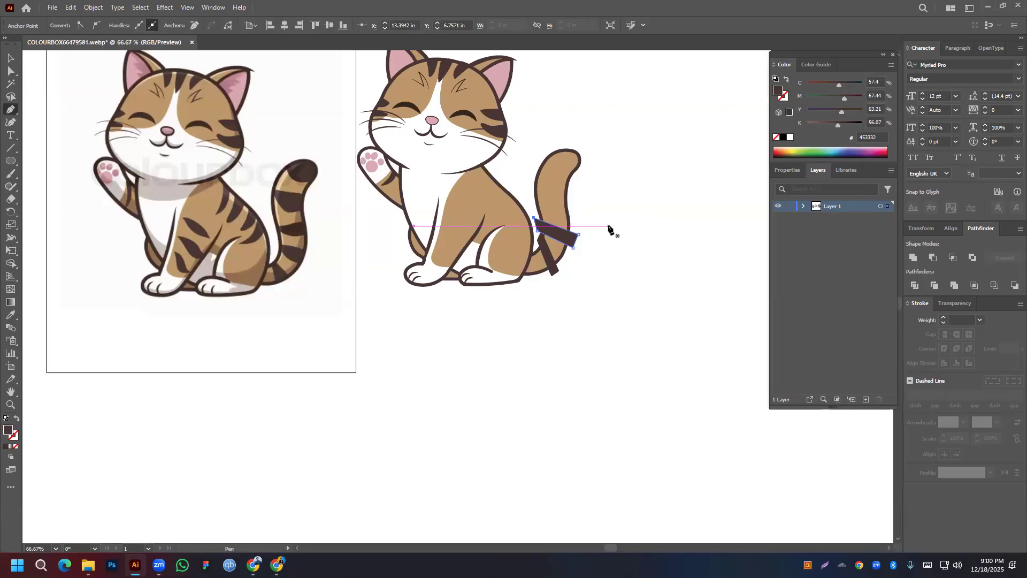
pyautogui.click(11, 57)
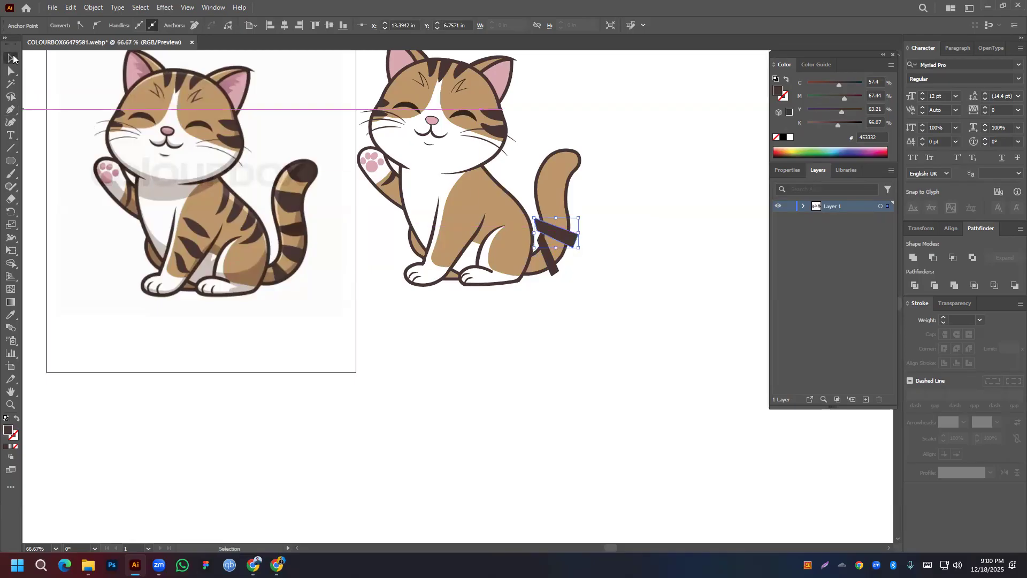
pyautogui.moveTo(558, 232); pyautogui.dragTo(558, 228)
# Draw a third, wider four-sided dark brown stripe across the middle of the tail with the Pen tool
pyautogui.click(10, 111)
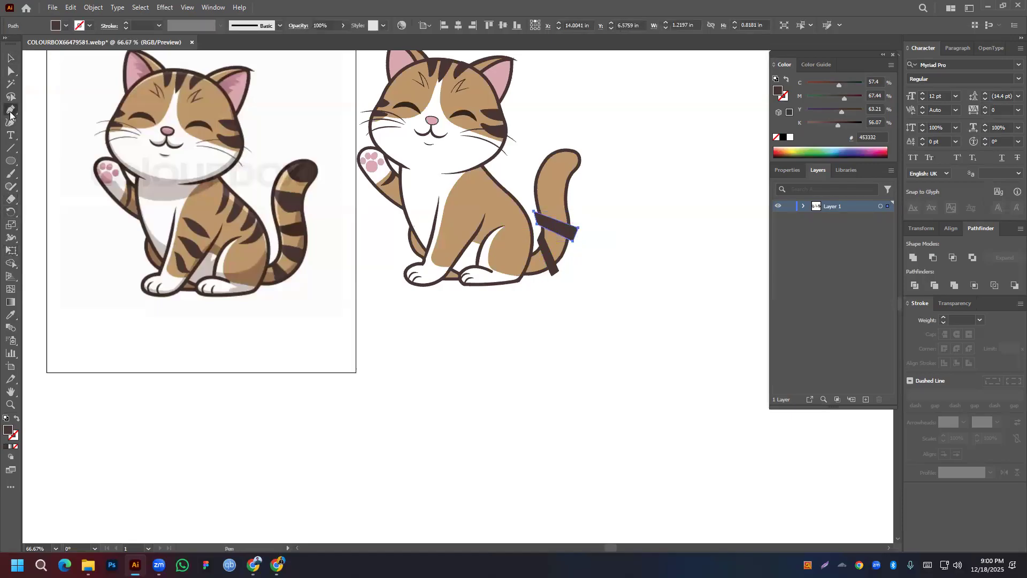
pyautogui.click(530, 197)
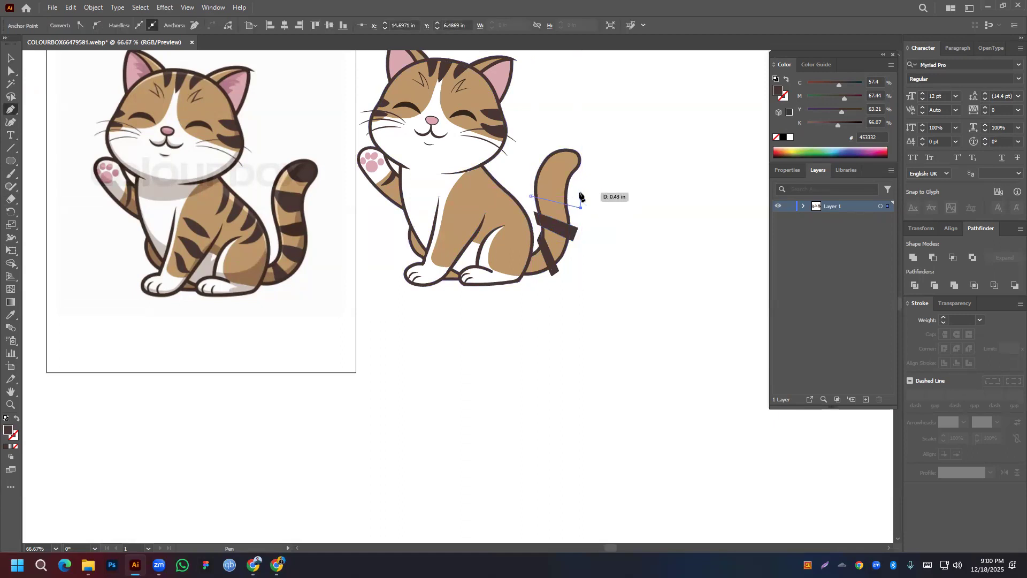
pyautogui.click(578, 193)
pyautogui.click(525, 178)
pyautogui.click(531, 197)
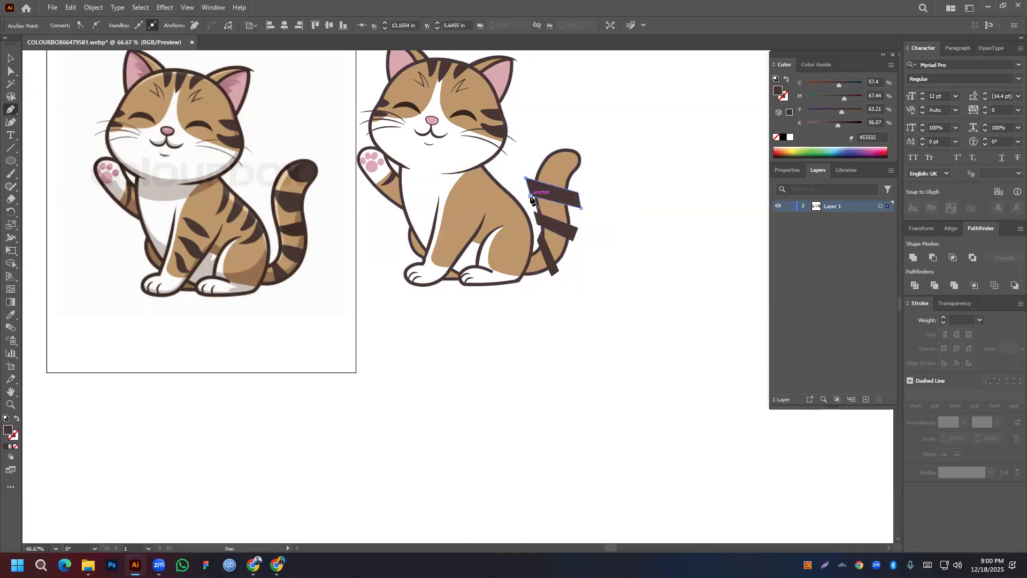
# Draw a five-sided dark brown patch covering the tip of the traced tail with the Pen tool
pyautogui.click(545, 143)
pyautogui.click(578, 183)
pyautogui.click(602, 165)
pyautogui.click(586, 136)
pyautogui.click(553, 132)
pyautogui.click(544, 142)
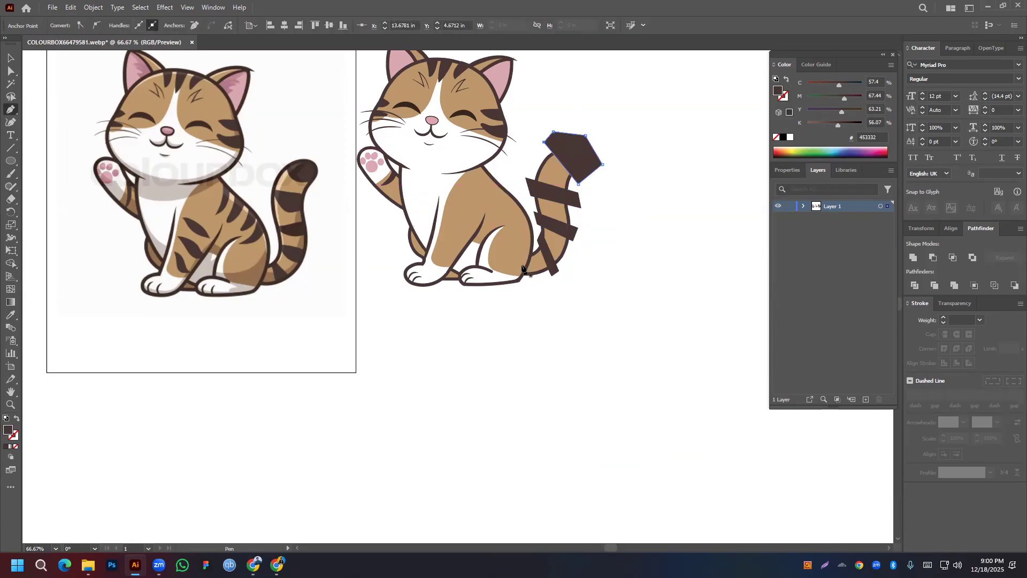
# Trim away the parts of the tail-tip patch and three tail stripes that overhang the tail outline, using Shape Builder
pyautogui.click(10, 59)
pyautogui.moveTo(640, 126); pyautogui.dragTo(541, 294)
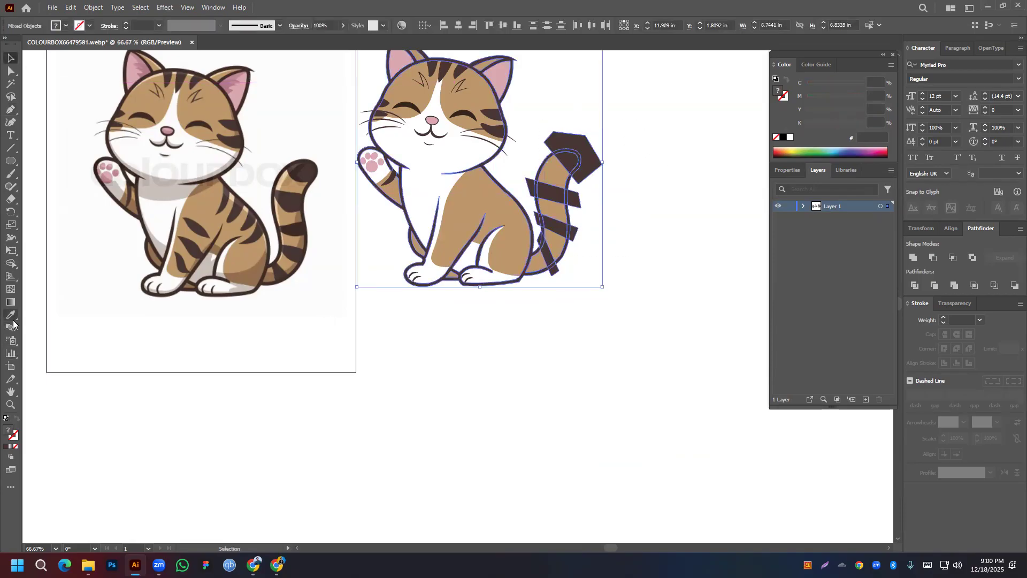
pyautogui.scroll(3, 612, 149)
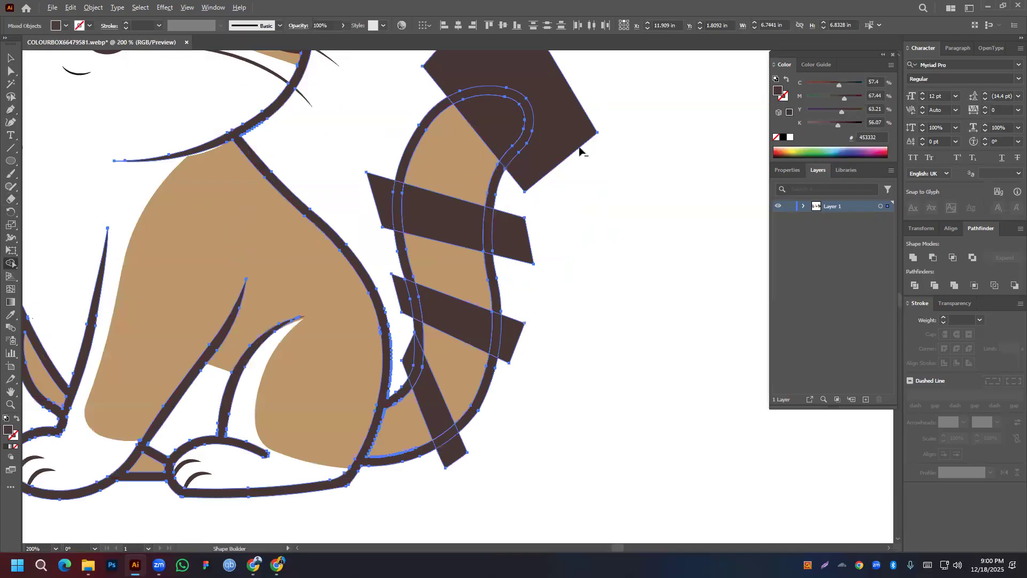
pyautogui.keyDown('alt'); pyautogui.click(580, 150); pyautogui.keyUp('alt')
pyautogui.keyDown('alt'); pyautogui.click(534, 223); pyautogui.keyUp('alt')
pyautogui.keyDown('alt'); pyautogui.click(380, 194); pyautogui.keyUp('alt')
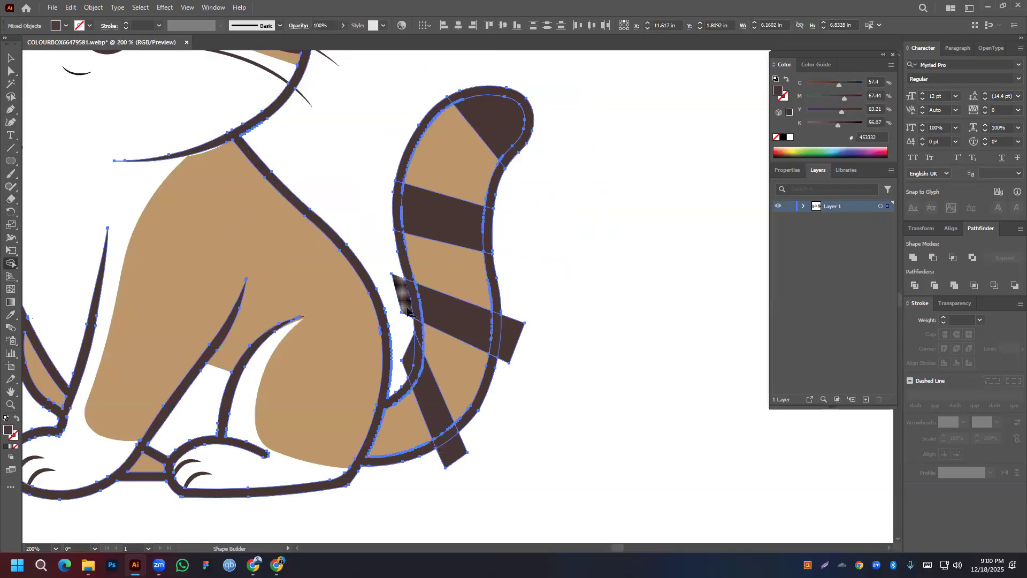
pyautogui.keyDown('alt'); pyautogui.click(404, 297); pyautogui.keyUp('alt')
pyautogui.keyDown('alt'); pyautogui.click(514, 341); pyautogui.keyUp('alt')
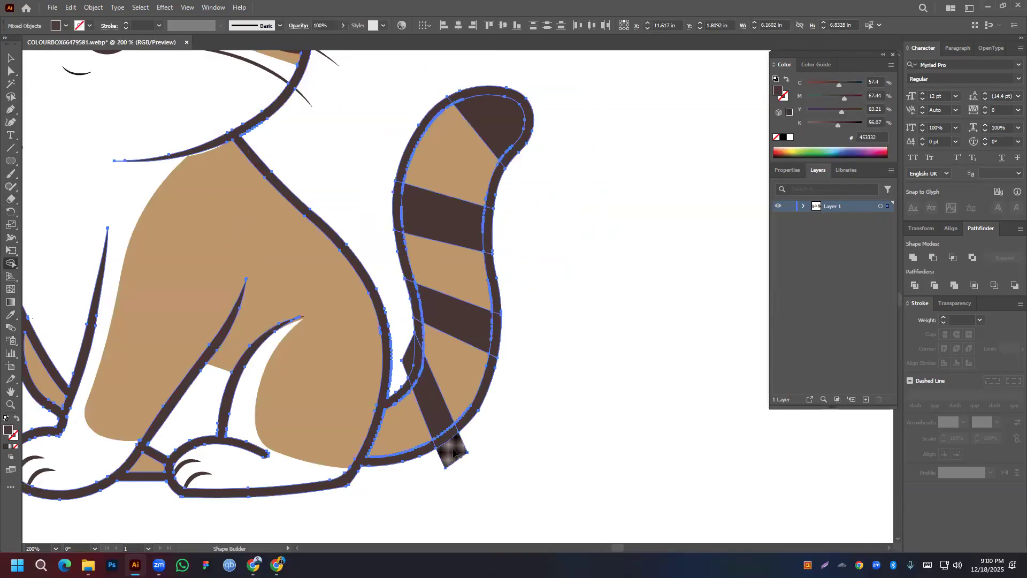
pyautogui.keyDown('alt'); pyautogui.click(453, 459); pyautogui.keyUp('alt')
pyautogui.keyDown('alt'); pyautogui.click(410, 354); pyautogui.keyUp('alt')
pyautogui.click(11, 58)
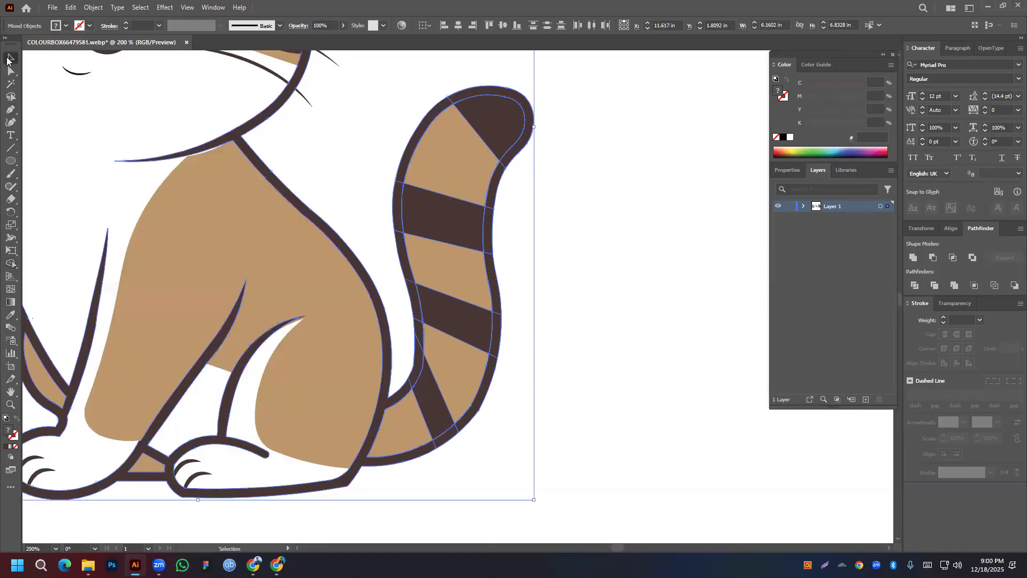
pyautogui.click(698, 236)
pyautogui.moveTo(523, 171); pyautogui.dragTo(614, 193)
pyautogui.scroll(-3, 614, 193)
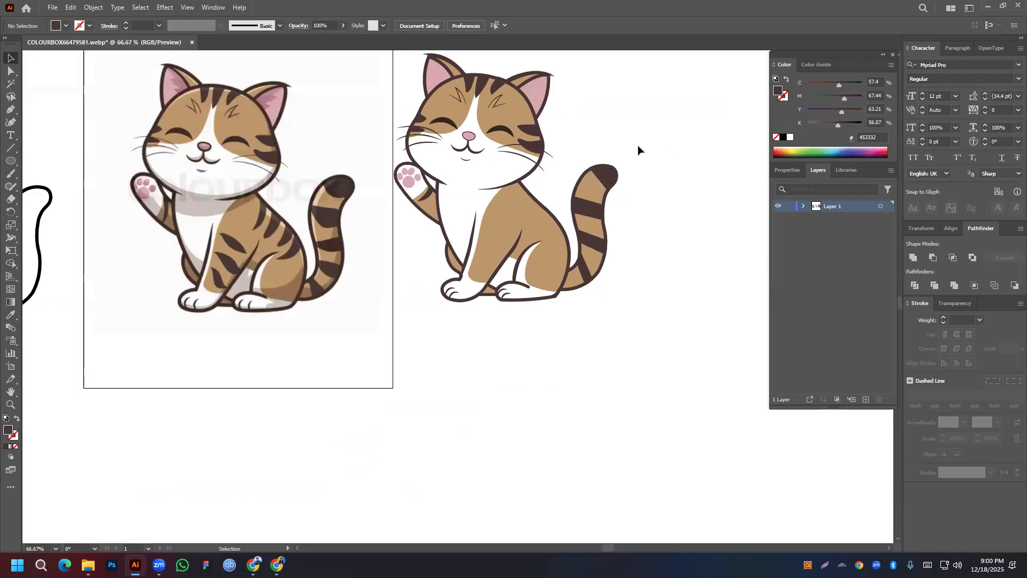
# Bend the straight lower edge of the dark tail-tip patch into a curve with the Curvature tool
pyautogui.click(604, 176)
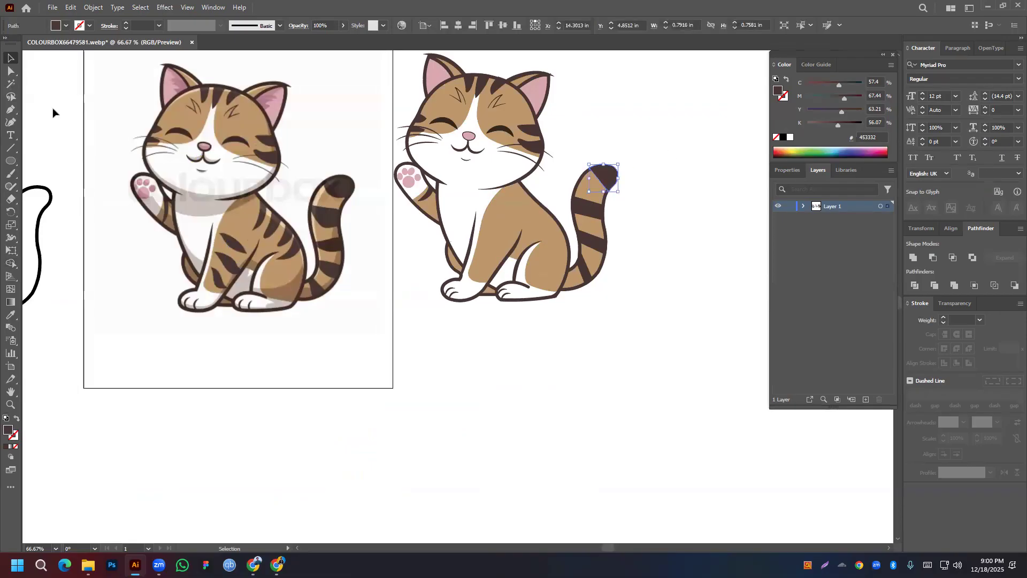
pyautogui.click(10, 122)
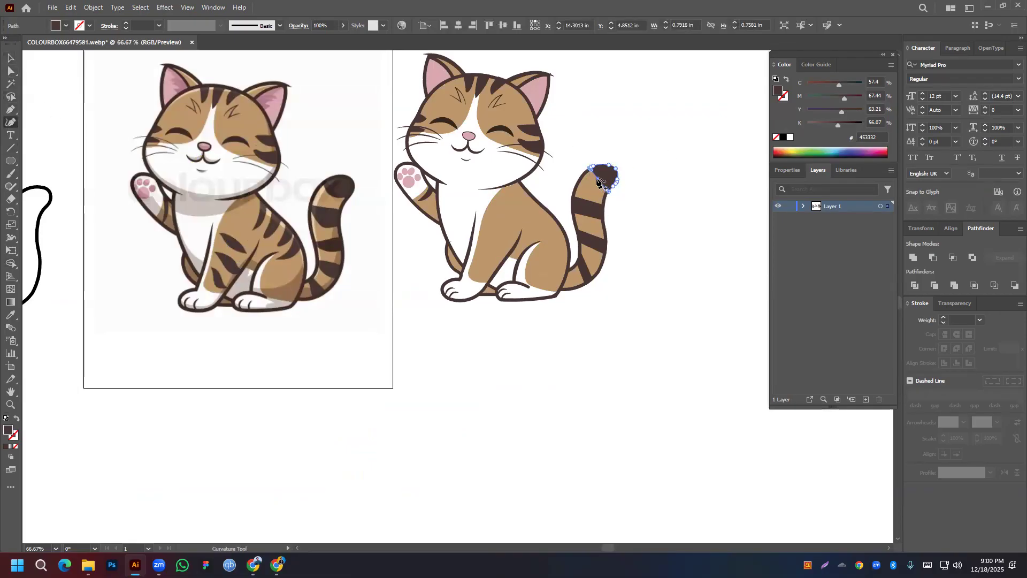
pyautogui.click(587, 202)
pyautogui.hotkey('ctrl', 'z')
pyautogui.click(10, 58)
# Curve the upper and lower edges of the tail stripe just below the tip patch with the Curvature tool
pyautogui.click(522, 214)
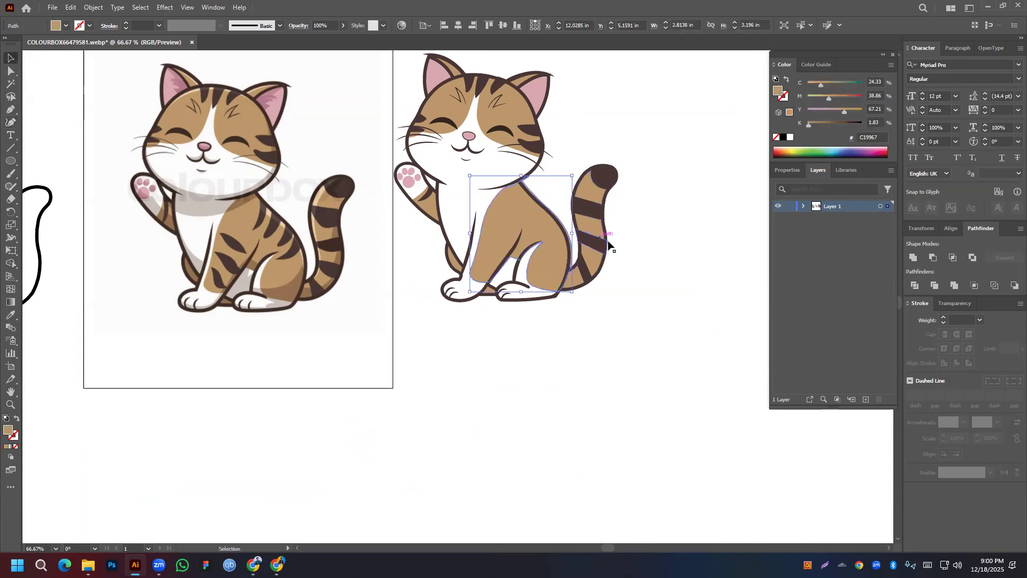
pyautogui.click(588, 207)
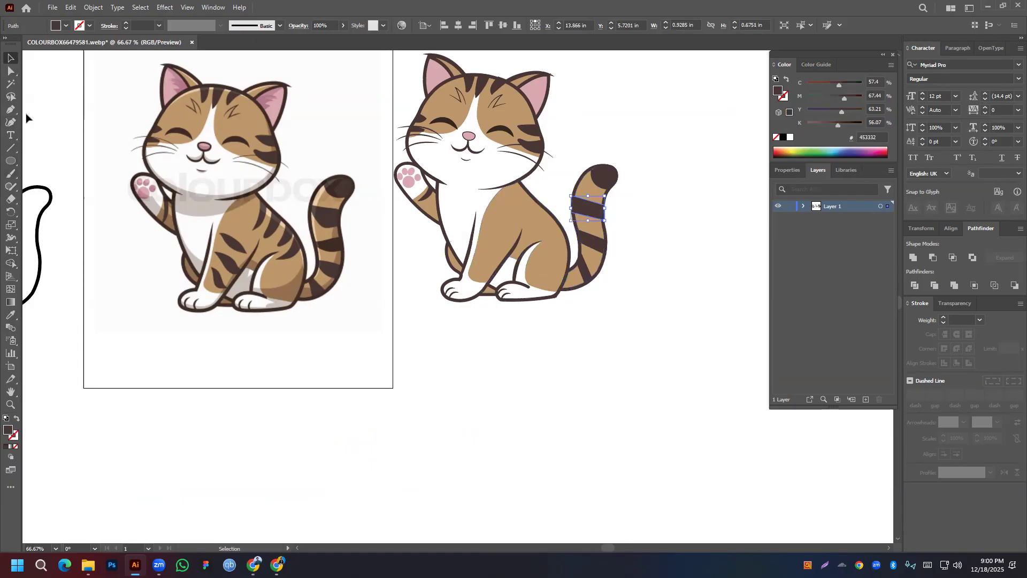
pyautogui.keyDown('shift'); pyautogui.click(592, 243); pyautogui.keyUp('shift')
pyautogui.keyDown('shift'); pyautogui.click(580, 281); pyautogui.keyUp('shift')
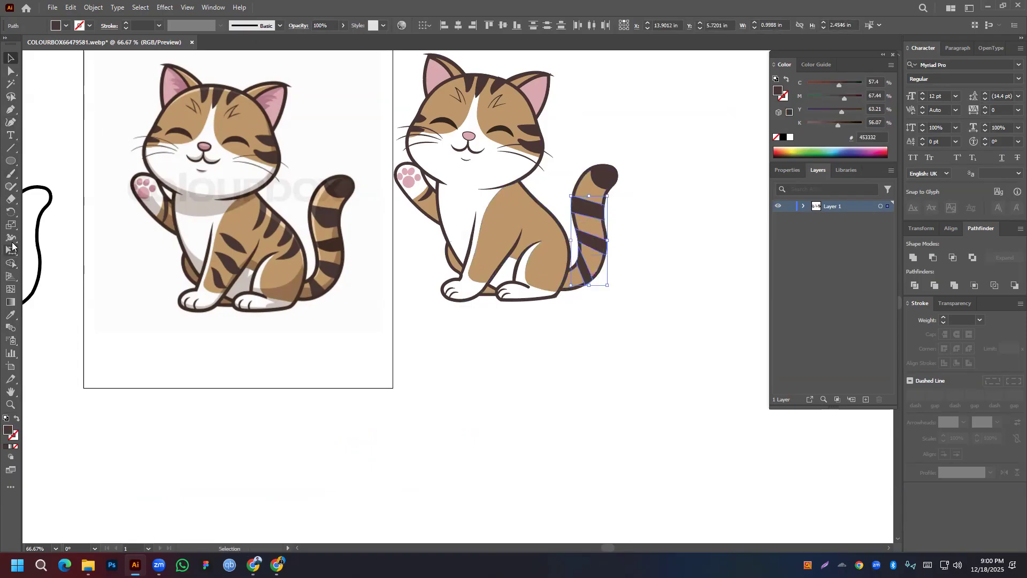
pyautogui.click(10, 122)
pyautogui.scroll(2, 577, 177)
pyautogui.moveTo(593, 218); pyautogui.dragTo(599, 208)
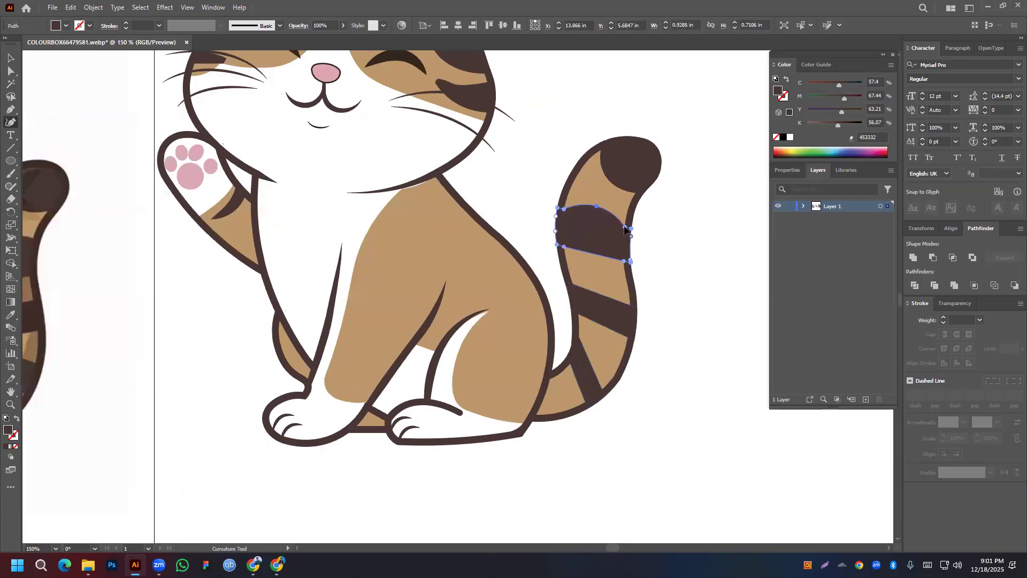
pyautogui.moveTo(598, 259); pyautogui.dragTo(607, 264)
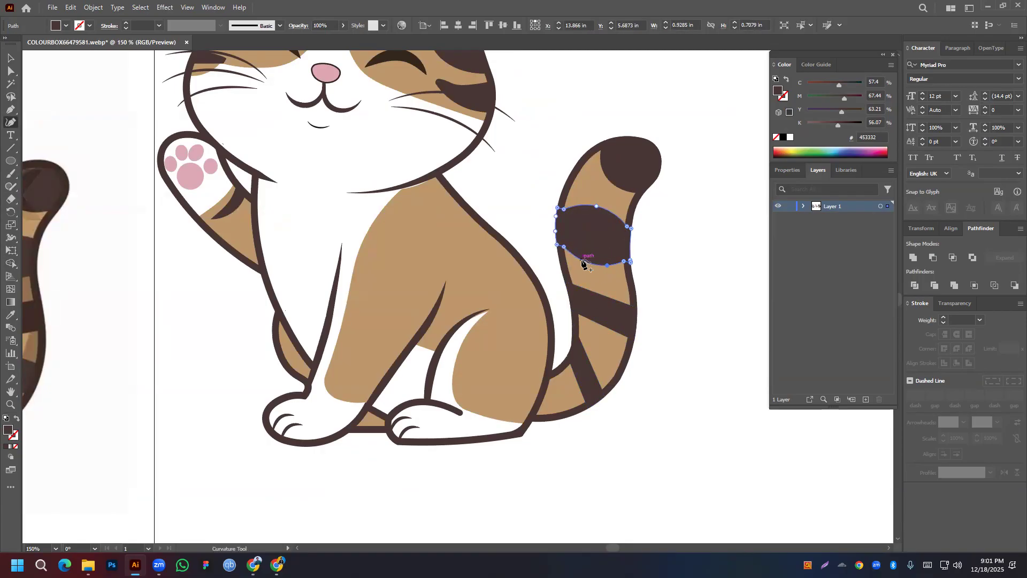
pyautogui.click(603, 312)
pyautogui.hotkey('ctrl', 'z')
# Reshape both long edges of the lower-middle tail stripe into irregular waves with the Curvature tool
pyautogui.press('v')
pyautogui.click(605, 326)
pyautogui.click(10, 123)
pyautogui.moveTo(603, 325); pyautogui.dragTo(613, 353)
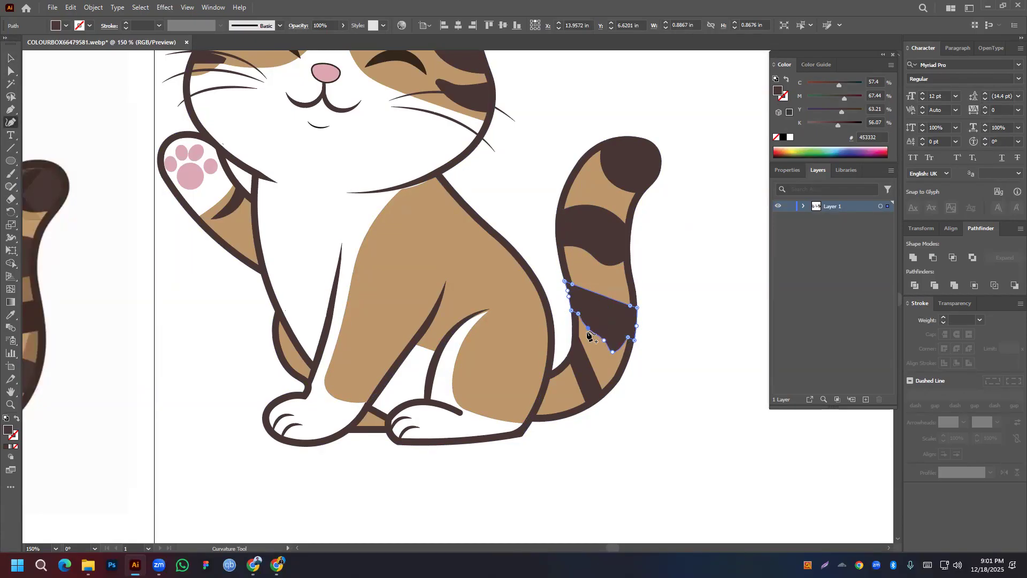
pyautogui.moveTo(605, 339); pyautogui.dragTo(608, 330)
pyautogui.moveTo(596, 292)
pyautogui.mouseDown()
pyautogui.moveTo(595, 273)
pyautogui.moveTo(613, 297)
pyautogui.mouseUp()
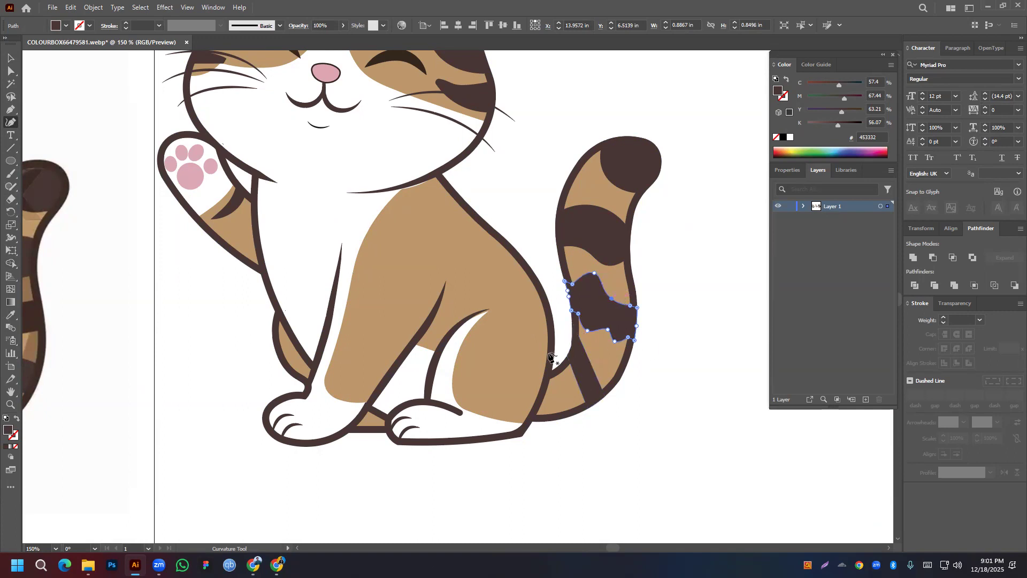
# Widen the stripe at the tail base and give it wavy edges with the Curvature tool, then deselect it
pyautogui.click(10, 57)
pyautogui.click(588, 380)
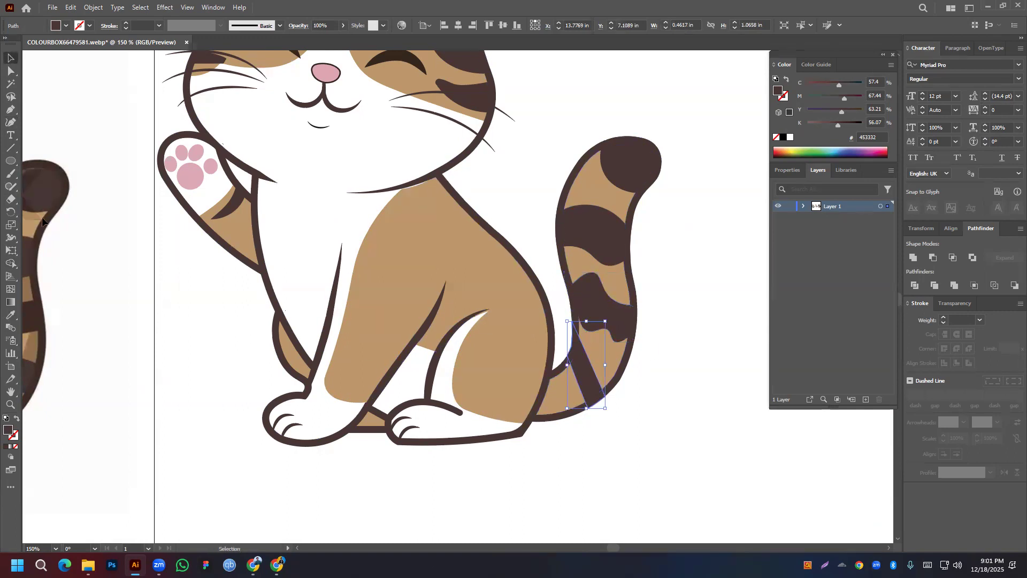
pyautogui.click(12, 122)
pyautogui.moveTo(579, 385); pyautogui.dragTo(587, 355)
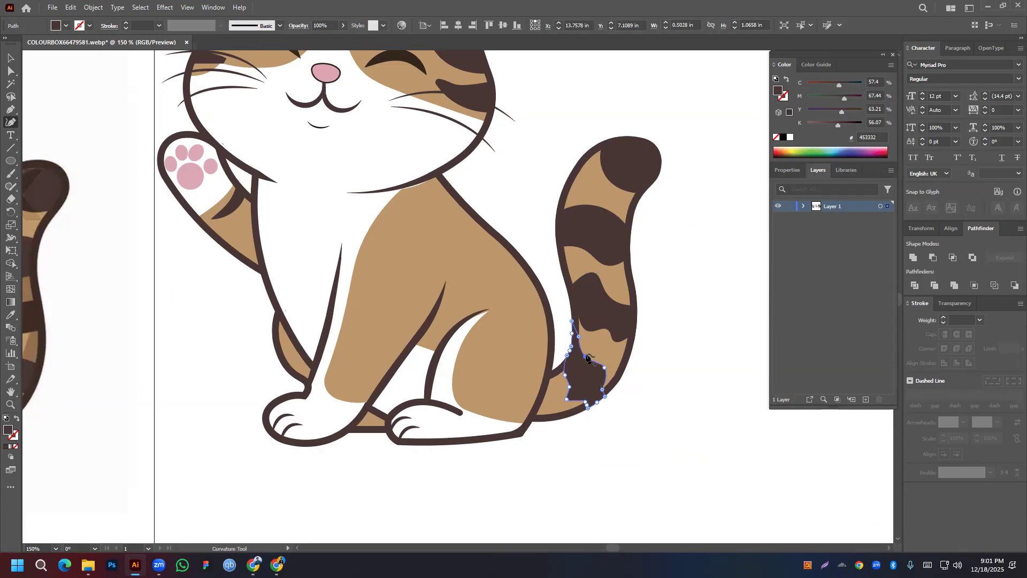
pyautogui.click(10, 58)
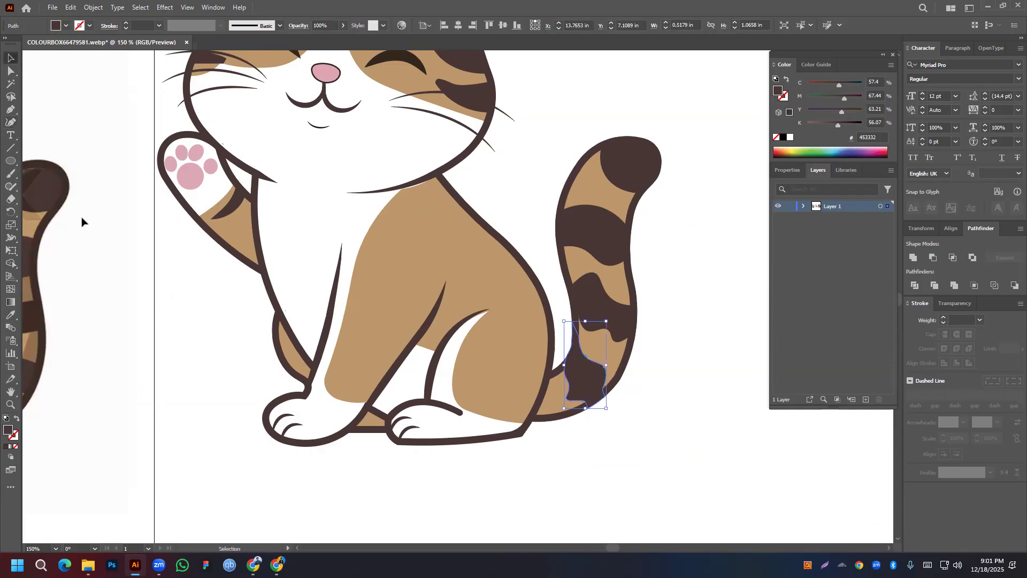
pyautogui.click(82, 218)
# Duplicate the lower cheek stripe nearest the tail onto the cat's upper back and bring the copy to the front
pyautogui.scroll(-2, 279, 353)
pyautogui.moveTo(379, 343); pyautogui.dragTo(577, 338)
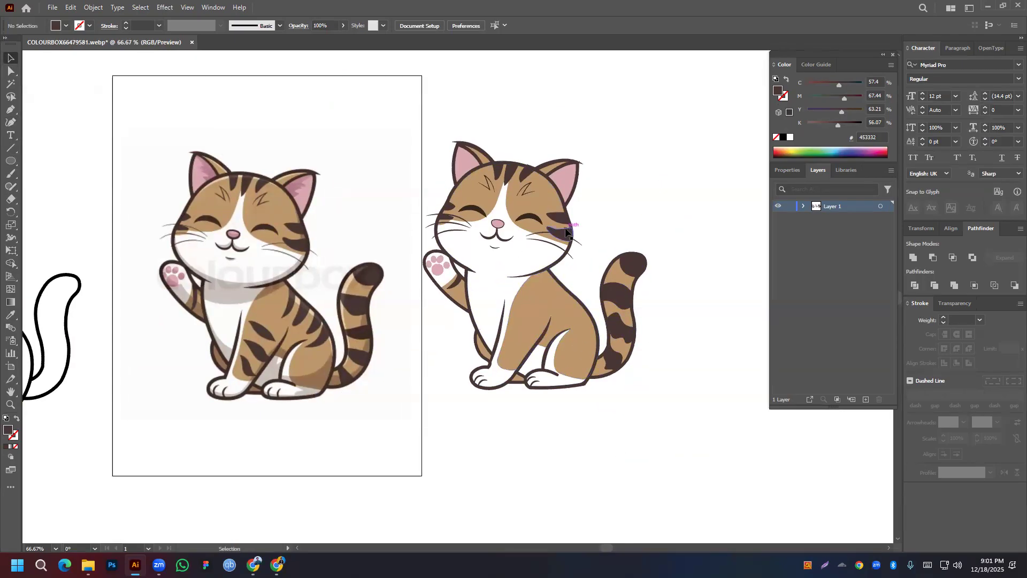
pyautogui.moveTo(567, 237); pyautogui.dragTo(559, 292)
pyautogui.rightClick(559, 292)
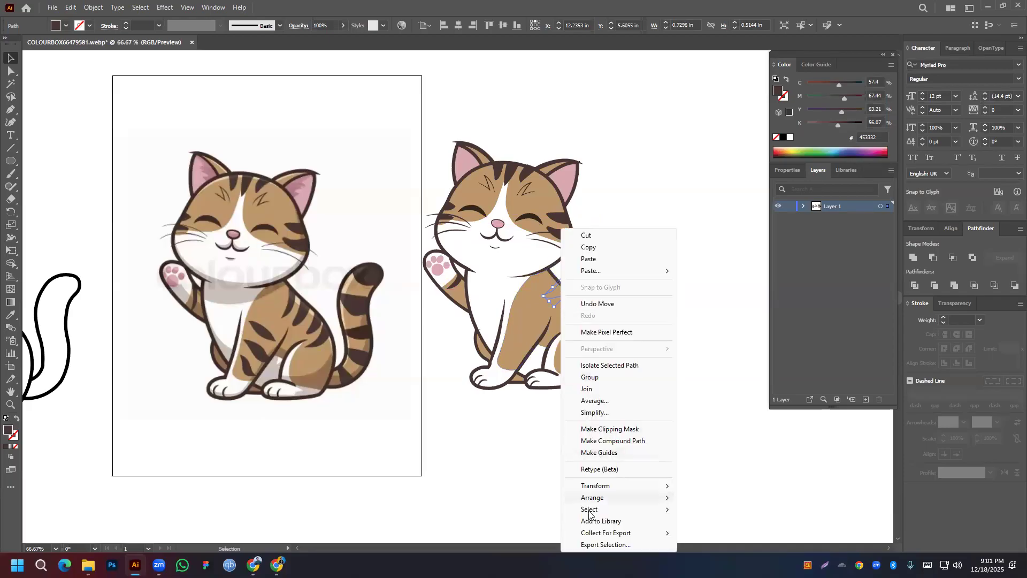
pyautogui.moveTo(621, 497)
pyautogui.click(701, 497)
pyautogui.hotkey('ctrl', '=')
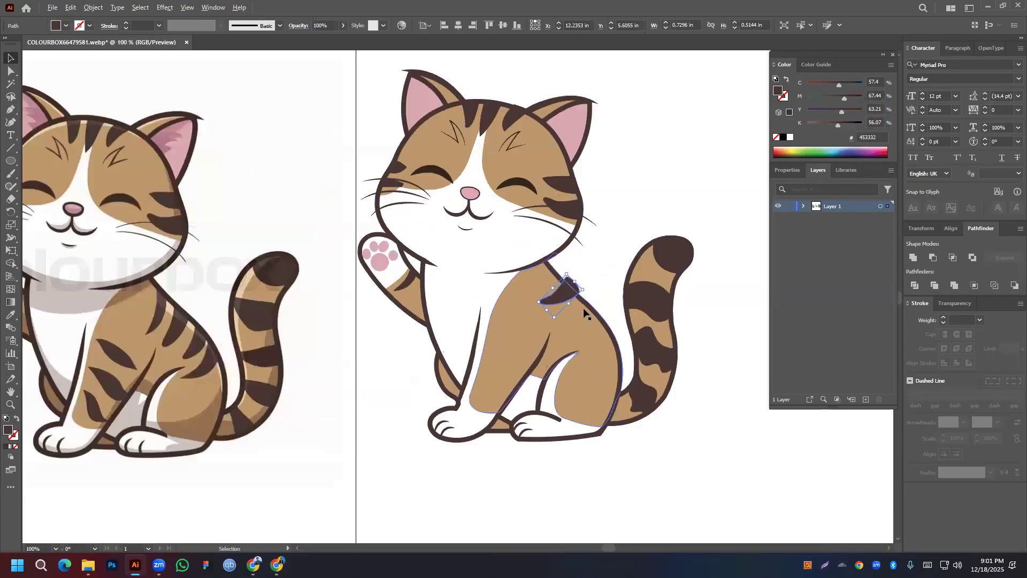
# Rotate and stretch the copied stripe, and duplicate it to form three slanted stripes across the cat's back
pyautogui.moveTo(570, 287); pyautogui.dragTo(599, 304)
pyautogui.click(573, 313)
pyautogui.click(612, 315)
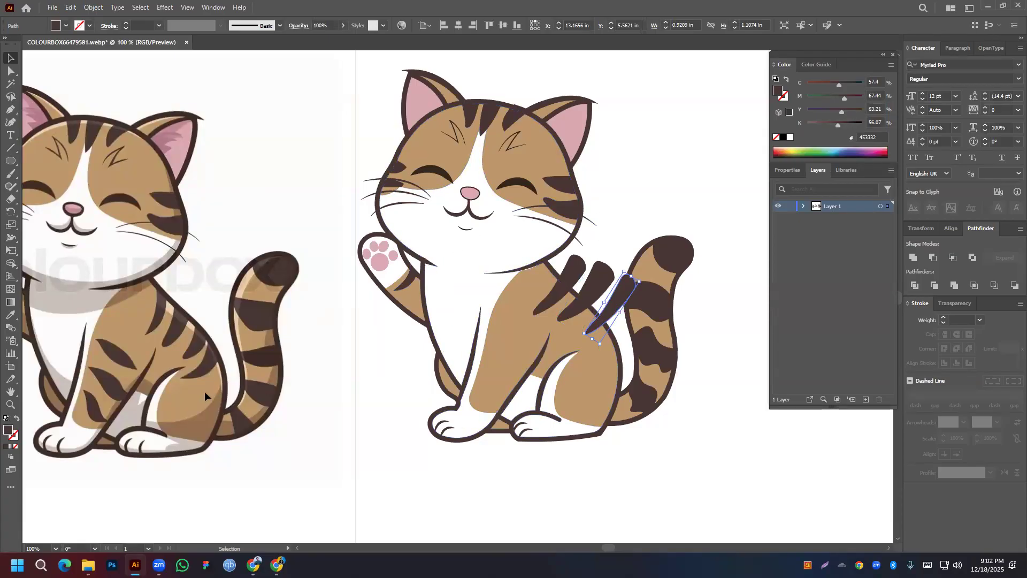
# Try to reuse the tail-side eye arc as a hip stripe by rotating it, expanding its appearance and bringing it to the front
pyautogui.moveTo(610, 317)
pyautogui.mouseDown()
pyautogui.moveTo(625, 183)
pyautogui.moveTo(699, 191)
pyautogui.moveTo(718, 124)
pyautogui.moveTo(633, 146)
pyautogui.moveTo(660, 213)
pyautogui.moveTo(705, 193)
pyautogui.moveTo(692, 197)
pyautogui.mouseUp()
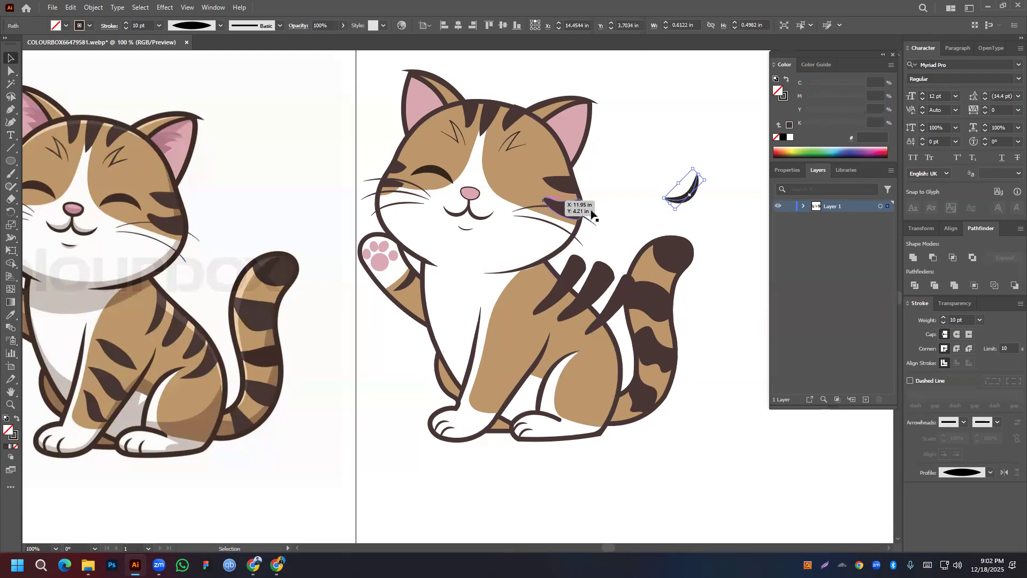
pyautogui.click(94, 7)
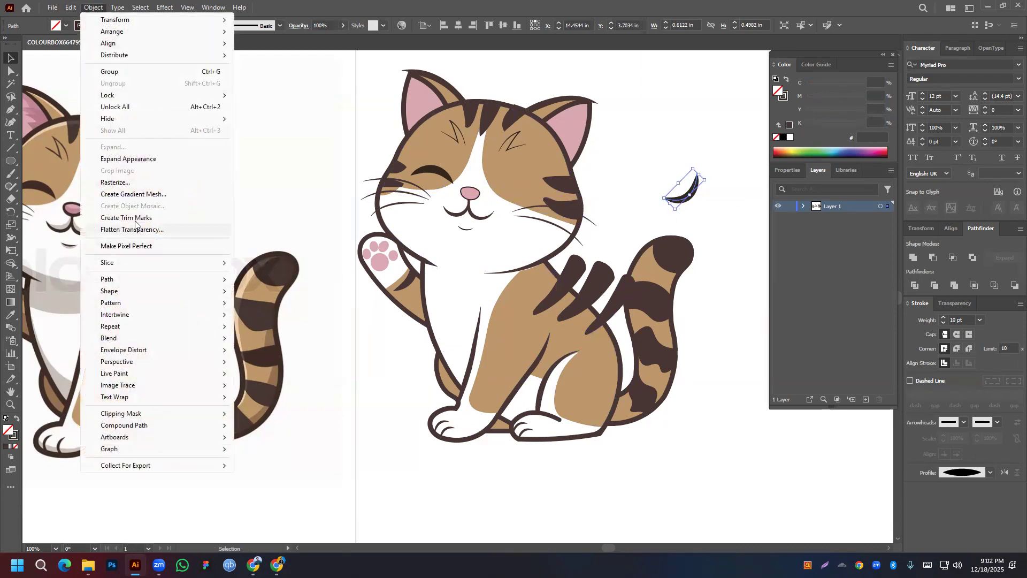
pyautogui.click(128, 157)
pyautogui.moveTo(703, 187); pyautogui.dragTo(625, 342)
pyautogui.rightClick(625, 342)
pyautogui.moveTo(657, 286)
pyautogui.click(790, 287)
# Try to resize, rotate and position the expanded arc across the edge of the cat's hip
pyautogui.moveTo(621, 341)
pyautogui.mouseDown()
pyautogui.moveTo(637, 339)
pyautogui.moveTo(634, 354)
pyautogui.mouseUp()
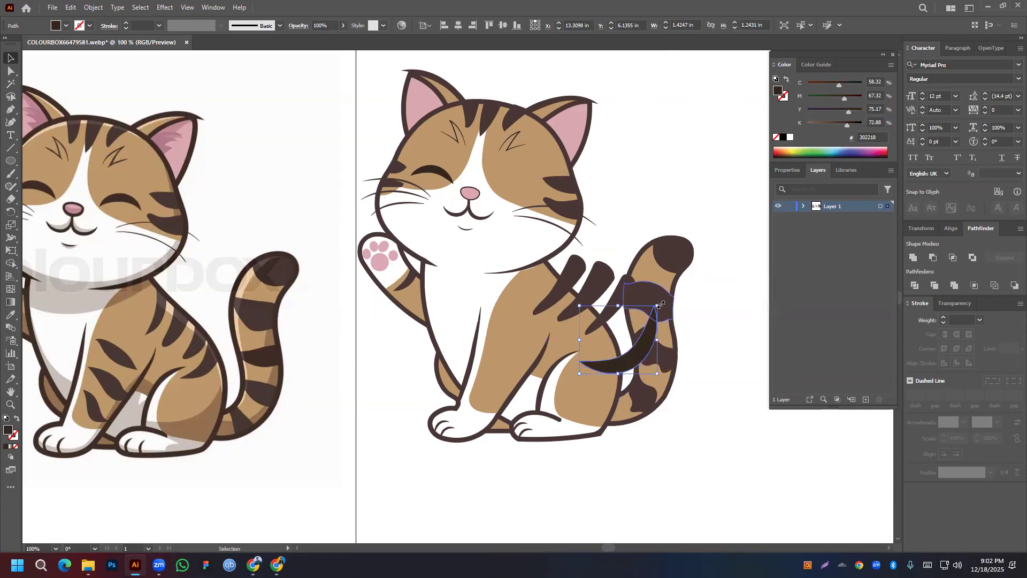
pyautogui.moveTo(661, 304); pyautogui.dragTo(656, 285)
pyautogui.moveTo(640, 347); pyautogui.dragTo(636, 333)
pyautogui.moveTo(645, 279); pyautogui.dragTo(634, 273)
pyautogui.moveTo(635, 345); pyautogui.dragTo(653, 339)
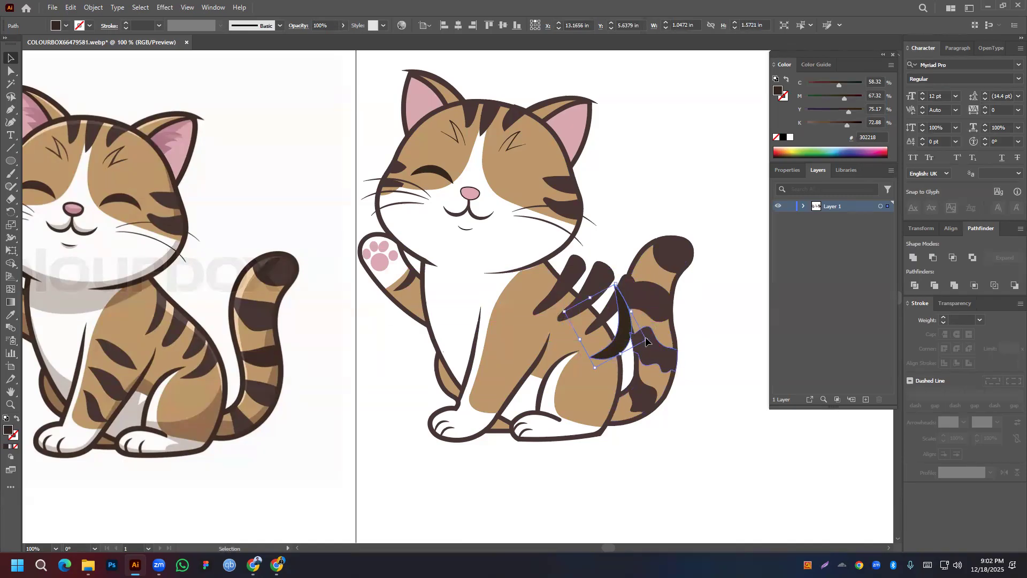
# Undo the hip-stripe attempt and restore the eye arc to its place on the face
pyautogui.press('a')
pyautogui.hotkey('ctrl', 'z')
pyautogui.hotkey('ctrl', 'z')
pyautogui.hotkey('ctrl', 'z')
pyautogui.hotkey('ctrl', 'z')
pyautogui.hotkey('ctrl', 'z')
pyautogui.hotkey('ctrl', 'z')
pyautogui.hotkey('ctrl', 'z')
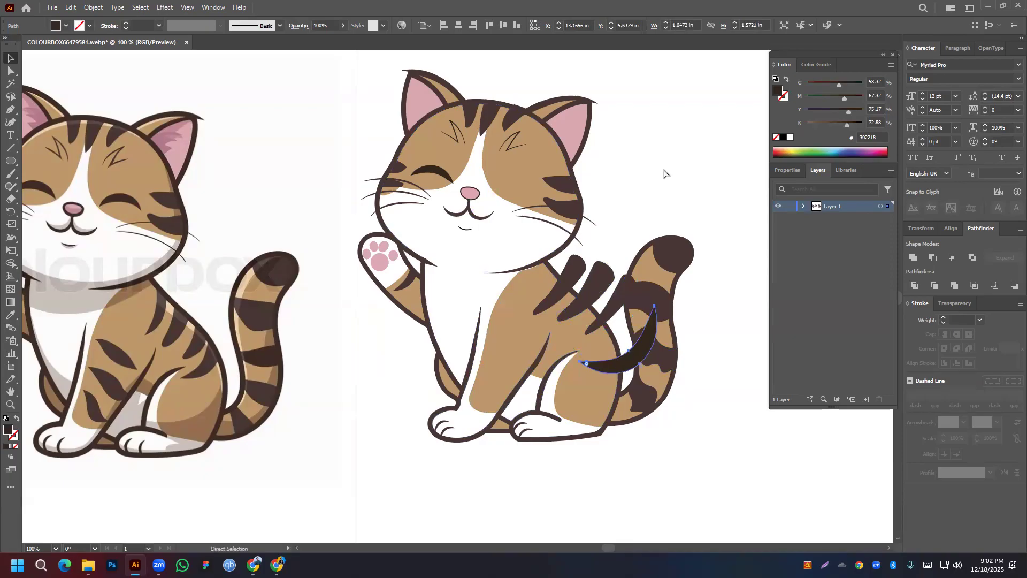
pyautogui.hotkey('ctrl', 'z')
pyautogui.hotkey('ctrl', 'z')
pyautogui.hotkey('ctrl', 'z')
pyautogui.hotkey('ctrl', 'z')
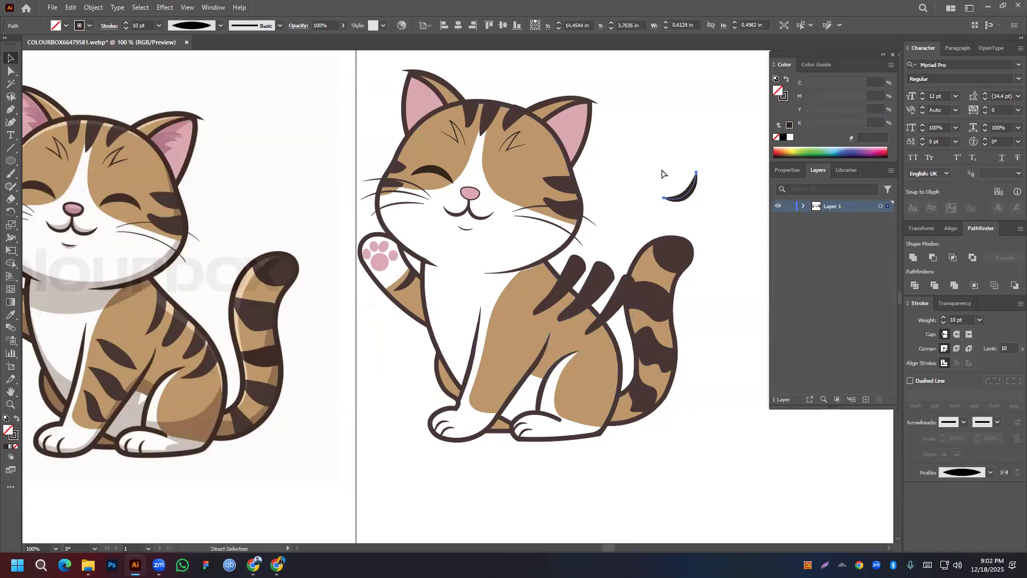
pyautogui.press('v')
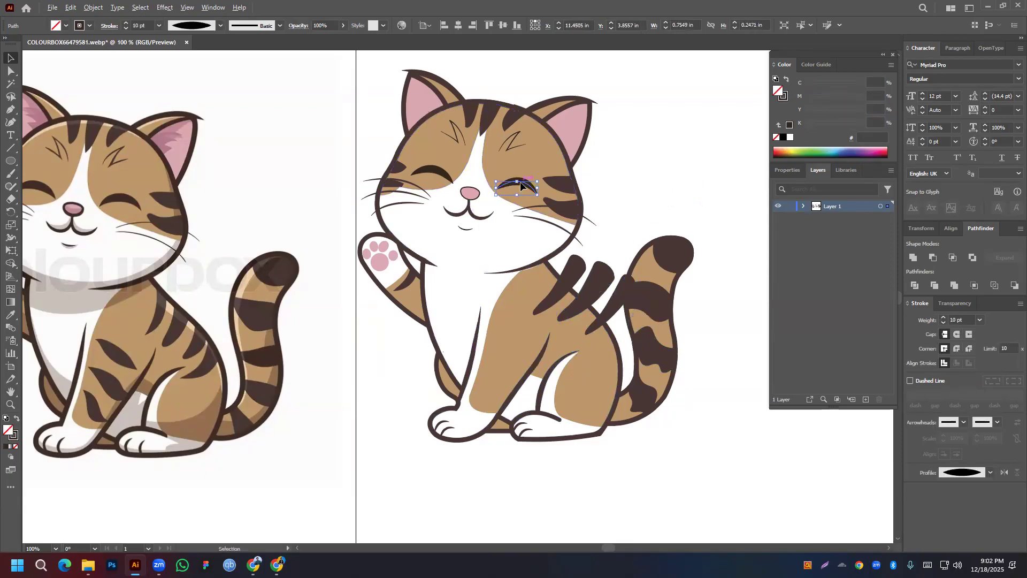
# Duplicate the tail-side eye arc into the blank space beside the head, set its stroke to 6 pt and expand its appearance
pyautogui.moveTo(521, 187); pyautogui.dragTo(644, 181)
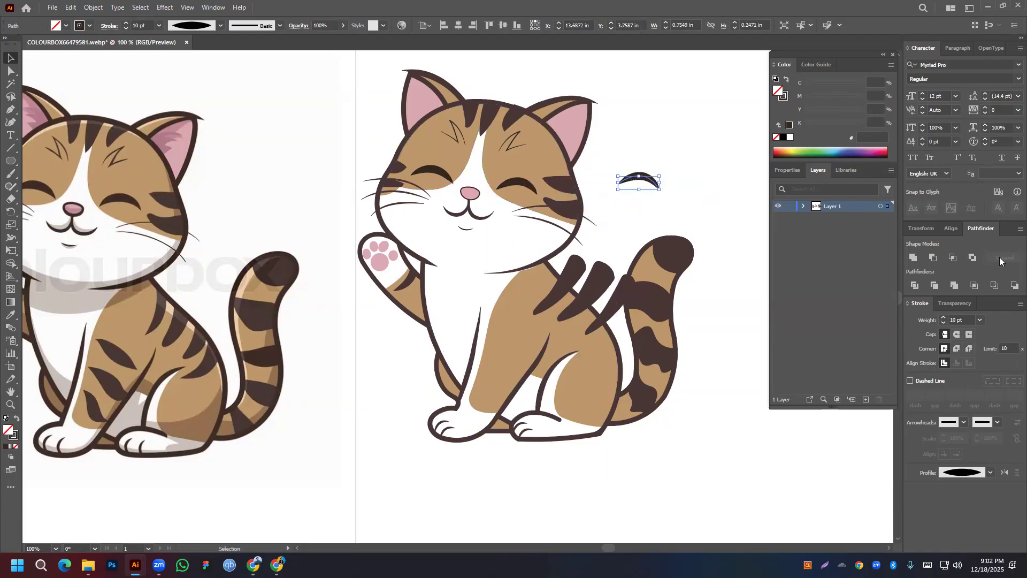
pyautogui.click(943, 322)
pyautogui.click(943, 323)
pyautogui.click(943, 323)
pyautogui.click(93, 7)
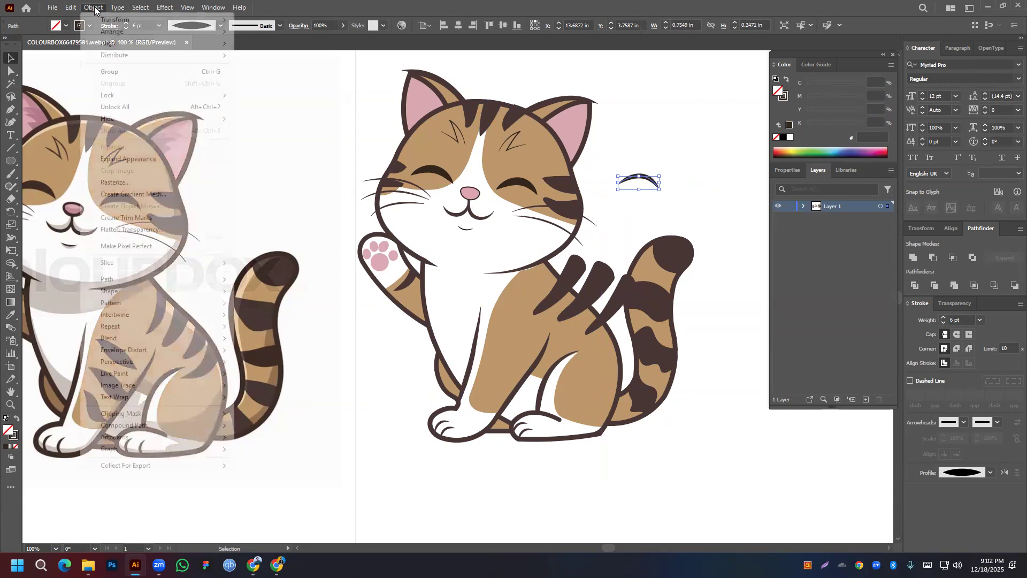
pyautogui.click(113, 159)
# Rotate the expanded arc onto the hip below the back stripes, bring it forward and scale it to about 1.06 by 1.25 in
pyautogui.moveTo(663, 175); pyautogui.dragTo(618, 235)
pyautogui.moveTo(640, 191); pyautogui.dragTo(621, 346)
pyautogui.rightClick(597, 342)
pyautogui.moveTo(664, 287)
pyautogui.click(753, 287)
pyautogui.hotkey('ctrl', 'z')
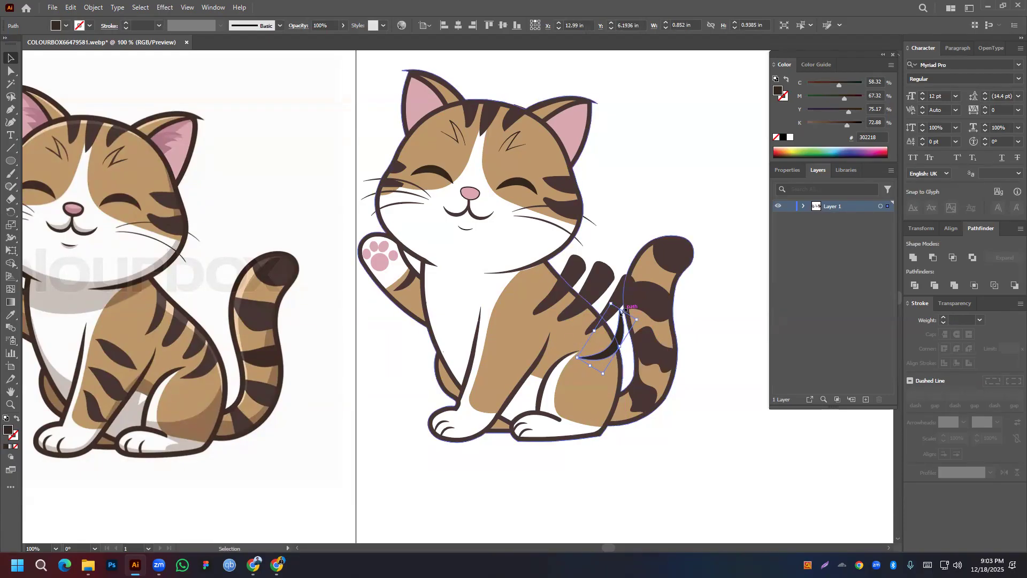
pyautogui.moveTo(623, 310); pyautogui.dragTo(644, 300)
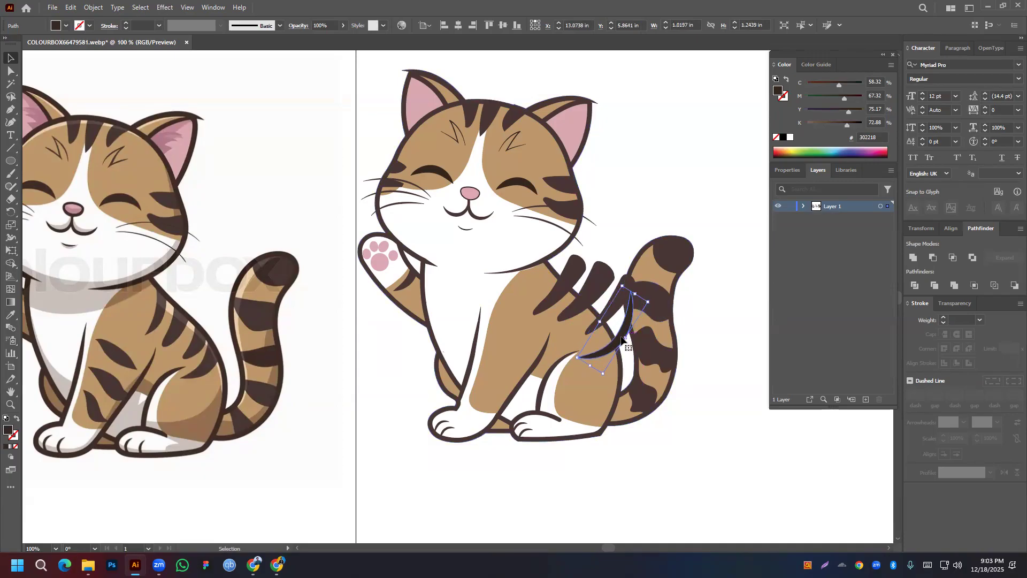
pyautogui.moveTo(626, 338); pyautogui.dragTo(616, 352)
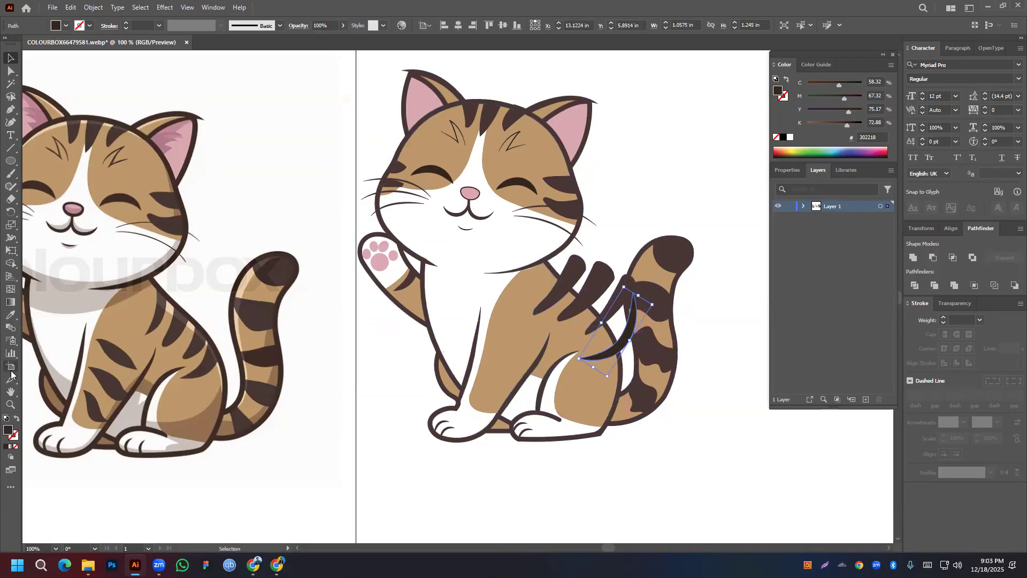
# Recolour the expanded hip arc with the dark brown sampled from the back stripes
pyautogui.click(10, 316)
pyautogui.click(589, 289)
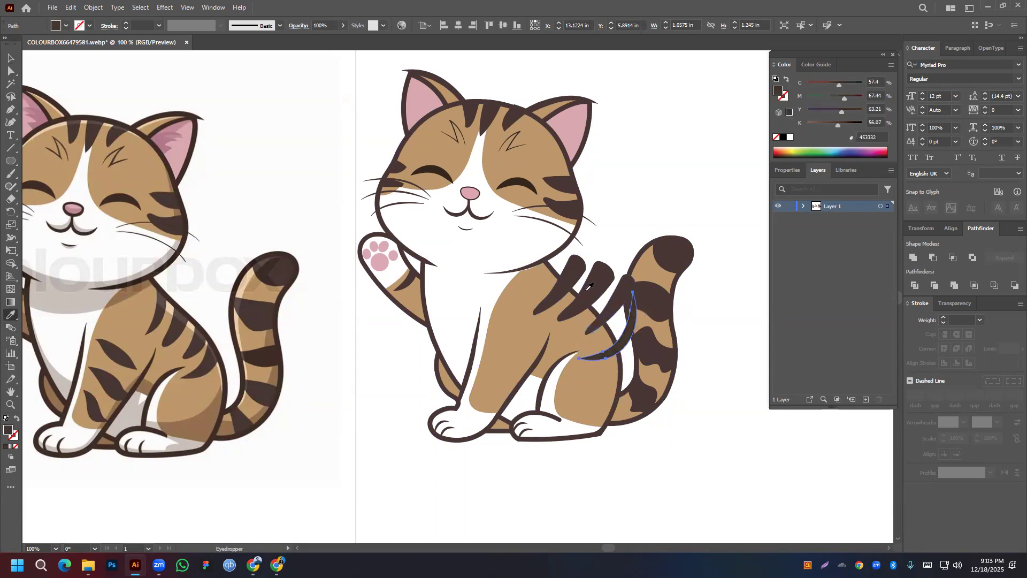
pyautogui.click(9, 59)
pyautogui.click(683, 211)
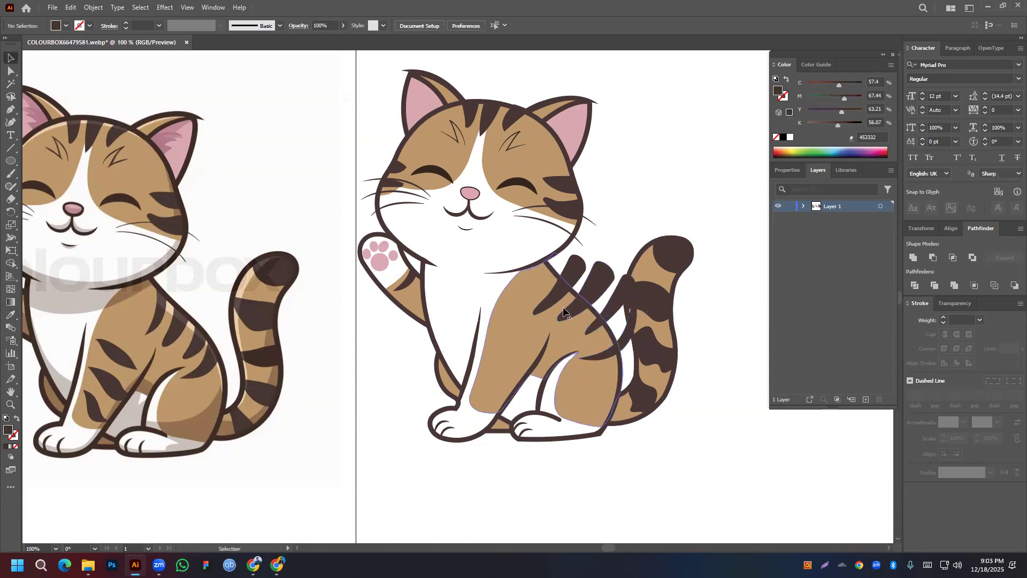
# Trim the back and hip stripes to the body outline with Shape Builder and delete the leftover piece over the tail
pyautogui.click(571, 270)
pyautogui.keyDown('shift'); pyautogui.click(600, 286); pyautogui.keyUp('shift')
pyautogui.keyDown('shift'); pyautogui.click(623, 299); pyautogui.keyUp('shift')
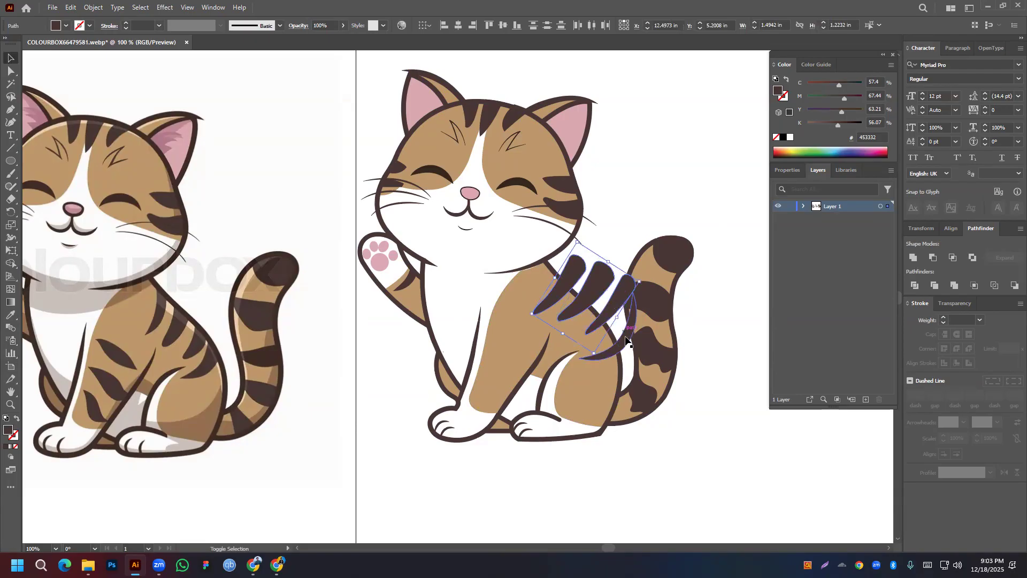
pyautogui.hotkey('ctrl', 'a')
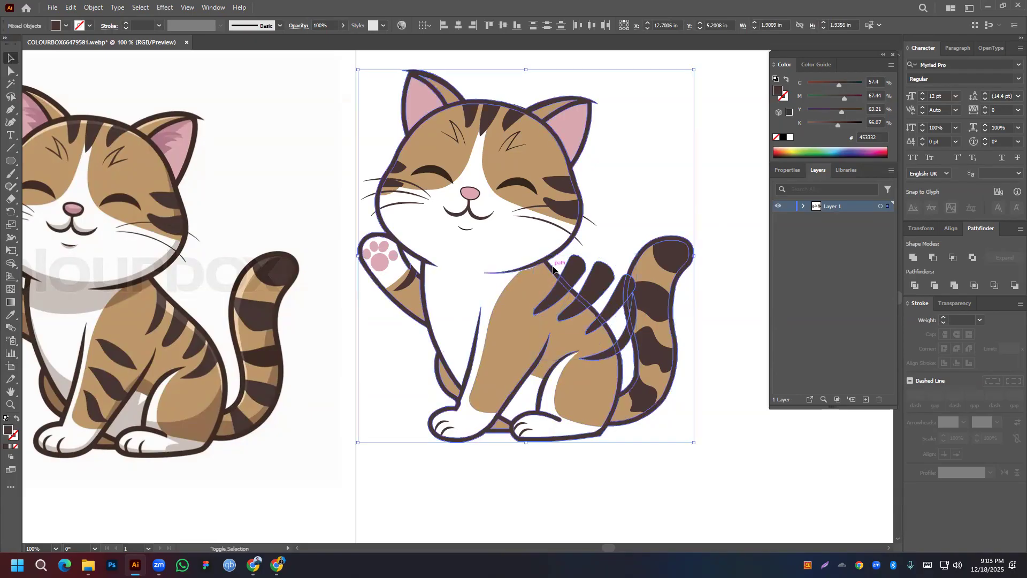
pyautogui.click(10, 263)
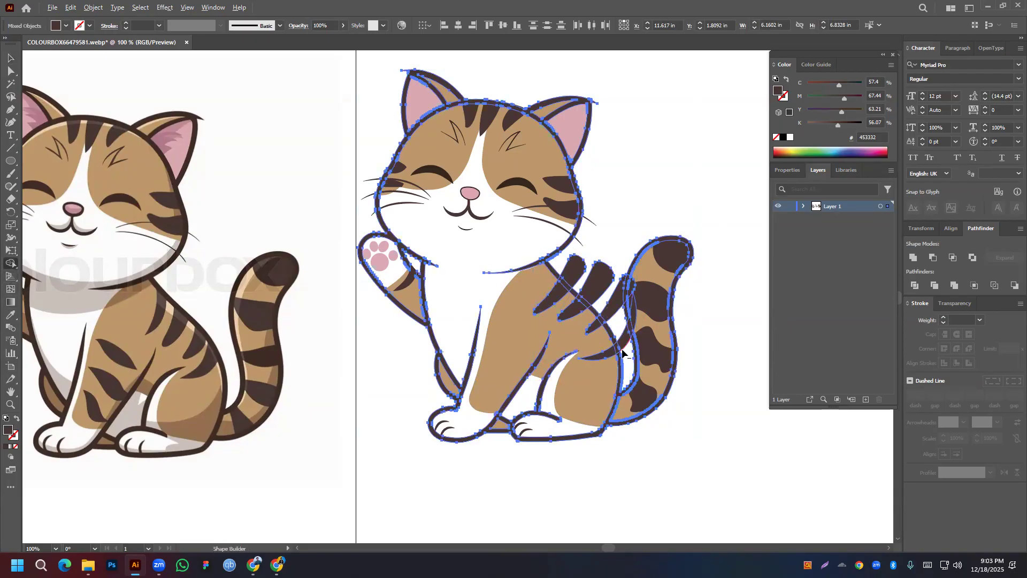
pyautogui.keyDown('alt'); pyautogui.click(584, 275); pyautogui.keyUp('alt')
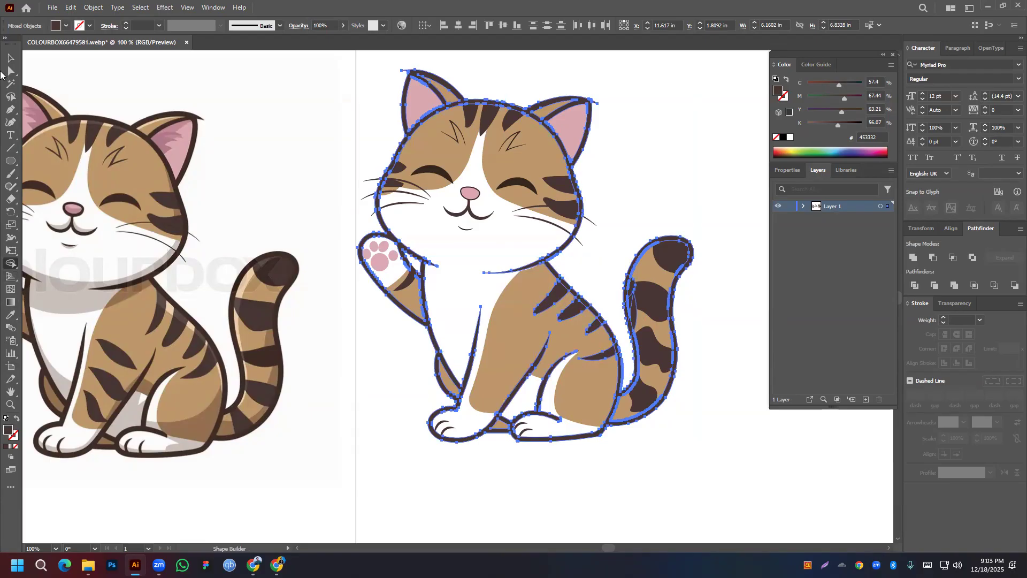
pyautogui.click(10, 58)
pyautogui.click(699, 302)
pyautogui.click(635, 316)
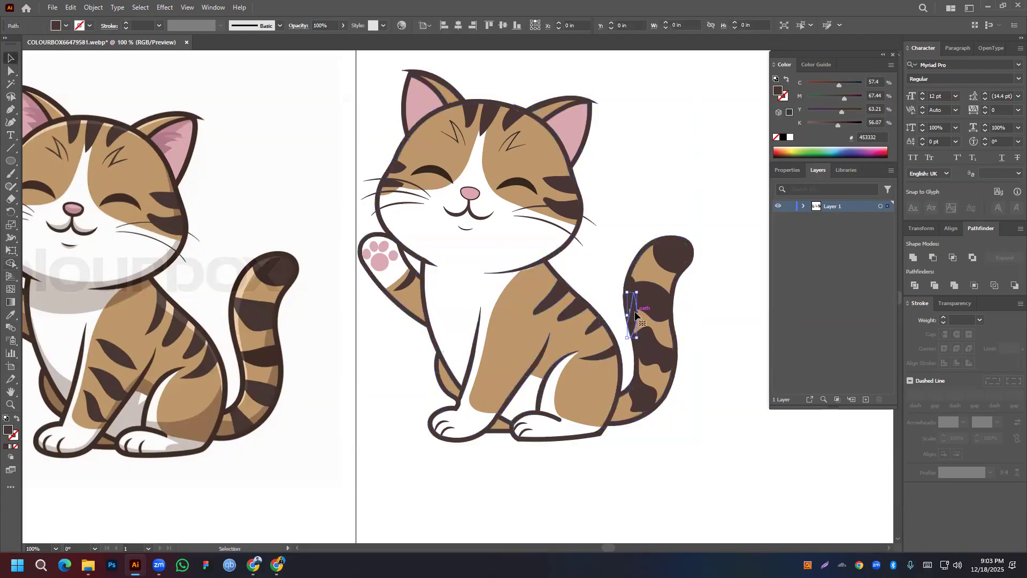
pyautogui.press('Delete')
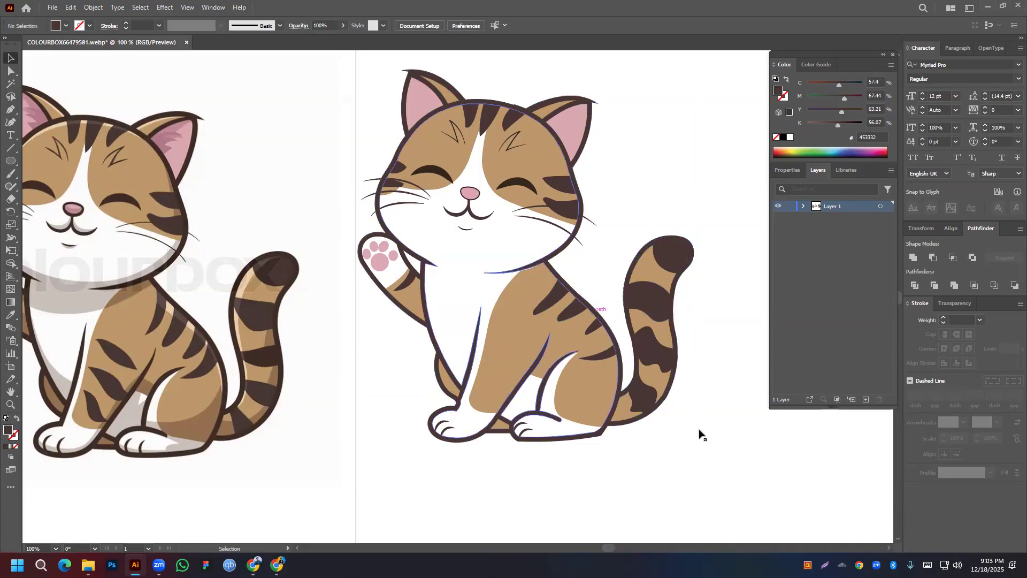
# Stretch the third back stripe so its tip reaches farther inward over the body
pyautogui.click(594, 326)
pyautogui.moveTo(586, 333); pyautogui.dragTo(572, 344)
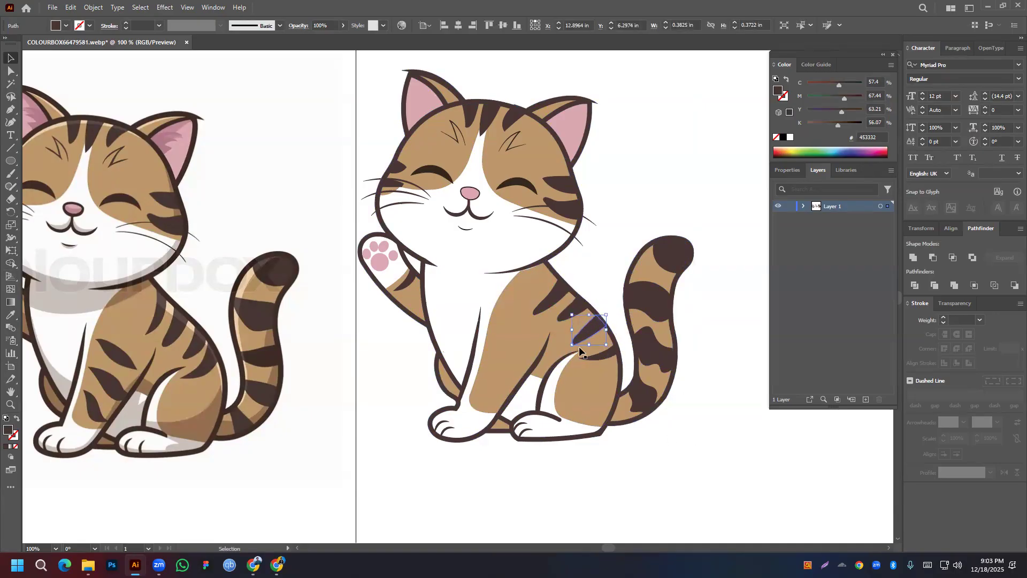
pyautogui.click(605, 283)
# Draw the uppermost dark stripe on the front leg as a closed shape with the Pen tool, following the reference
pyautogui.scroll(-1, 486, 310)
pyautogui.moveTo(486, 310); pyautogui.dragTo(625, 267)
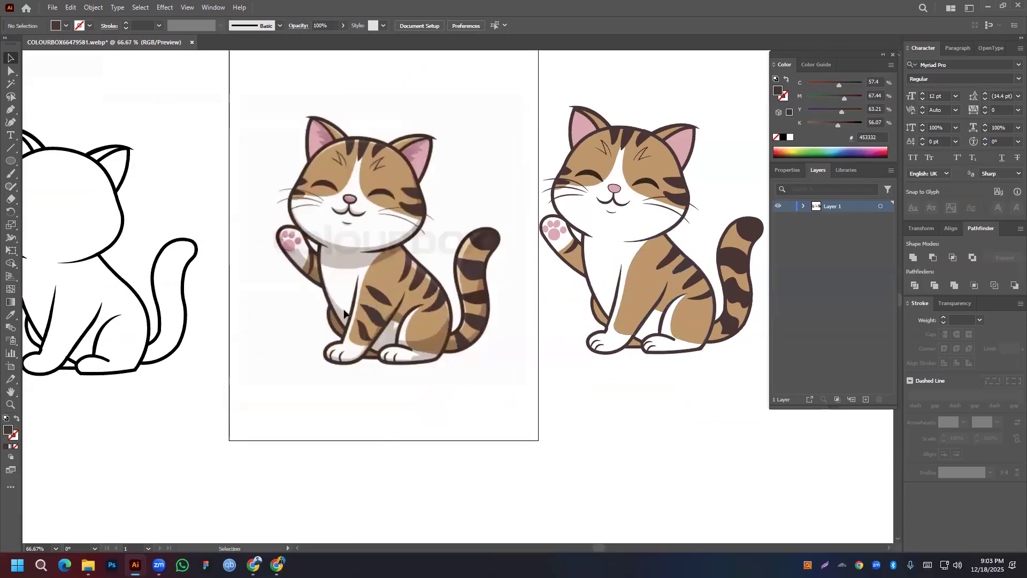
pyautogui.click(10, 110)
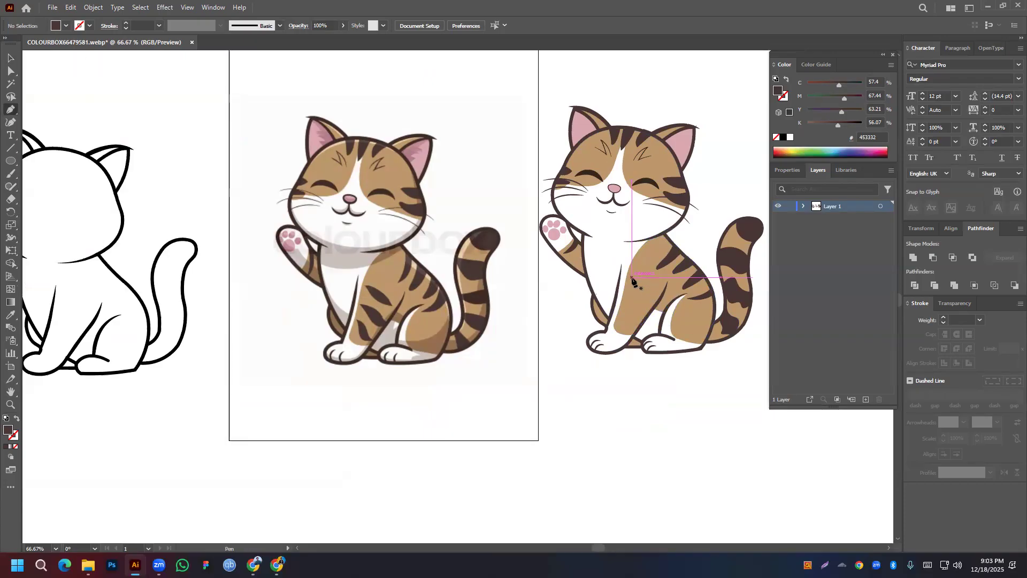
pyautogui.click(632, 277)
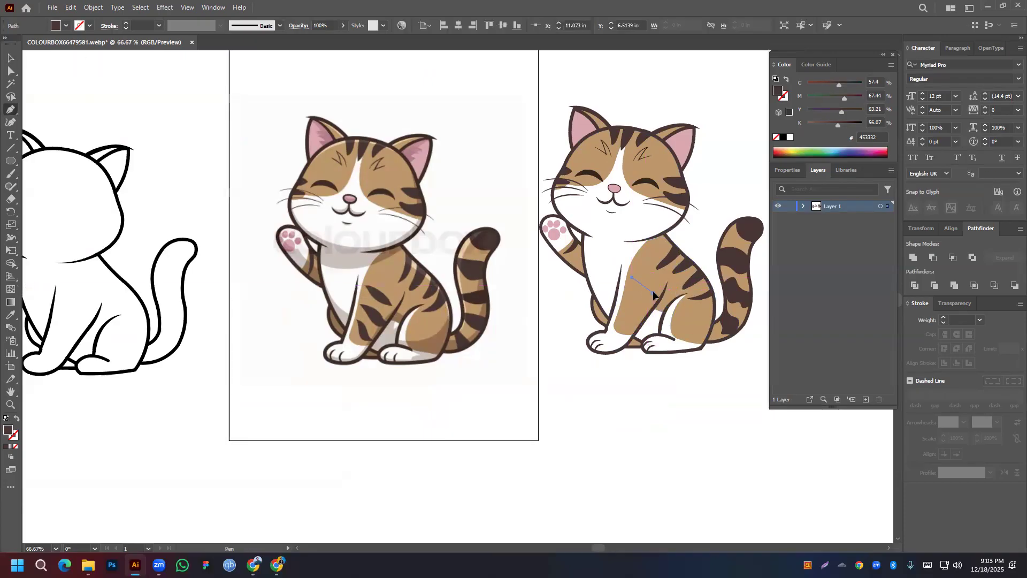
pyautogui.moveTo(656, 300); pyautogui.dragTo(656, 302)
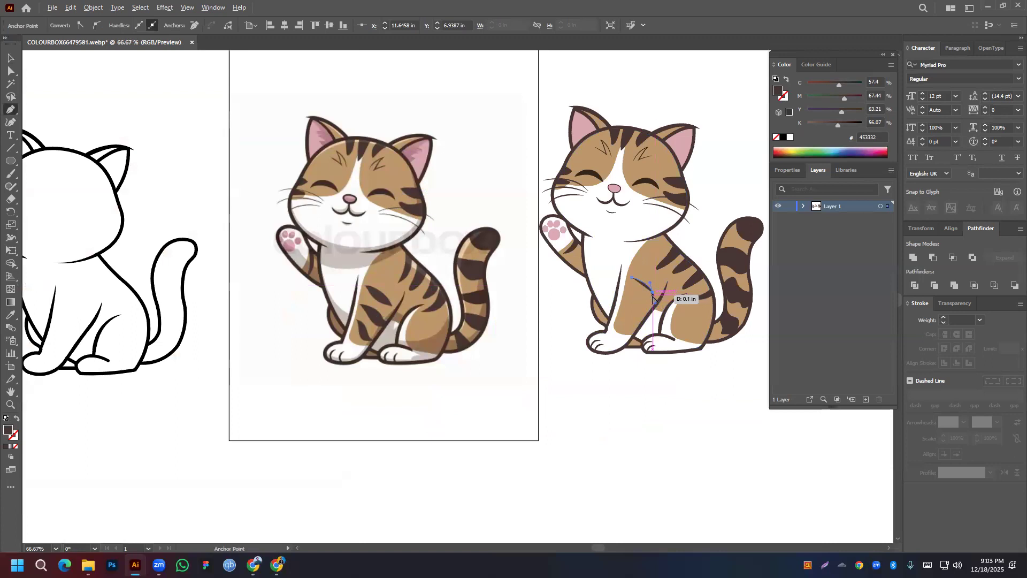
pyautogui.hotkey('ctrl', 'z')
pyautogui.hotkey('ctrl', 'z')
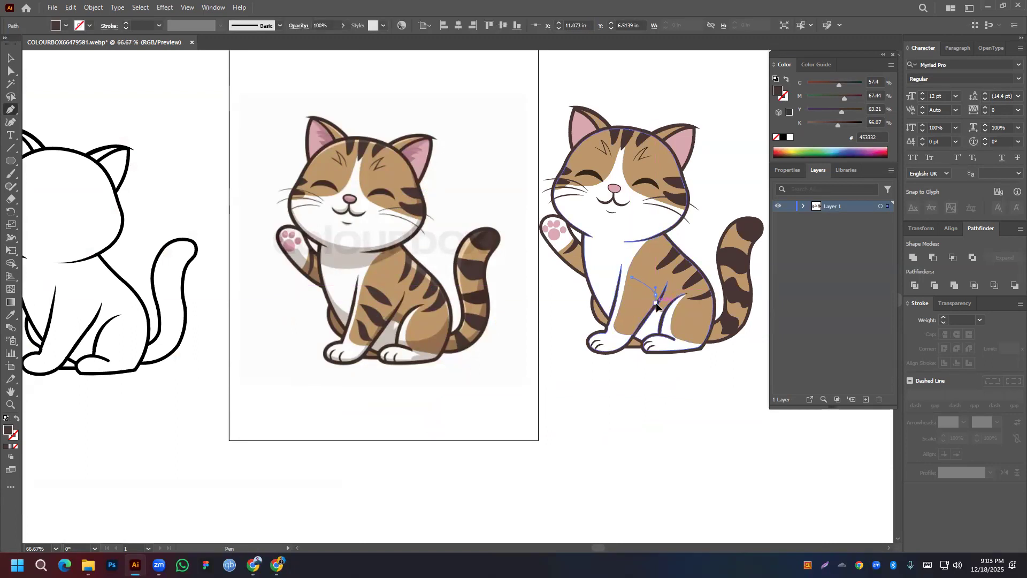
pyautogui.click(654, 294)
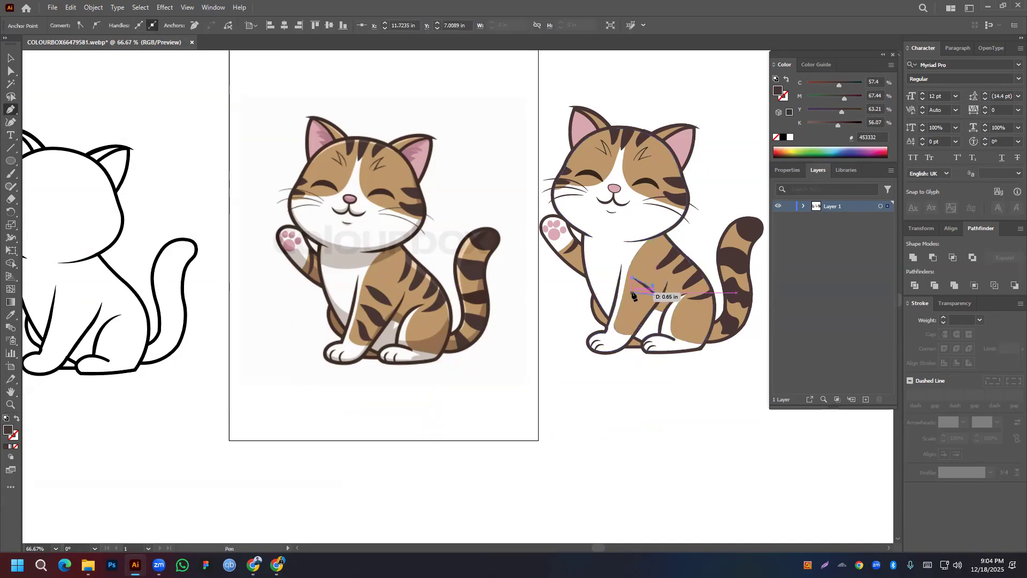
pyautogui.click(637, 294)
pyautogui.click(631, 278)
# Draw the middle and lowest dark stripes on the front leg with the Pen tool, extending them past the leg outline
pyautogui.click(632, 303)
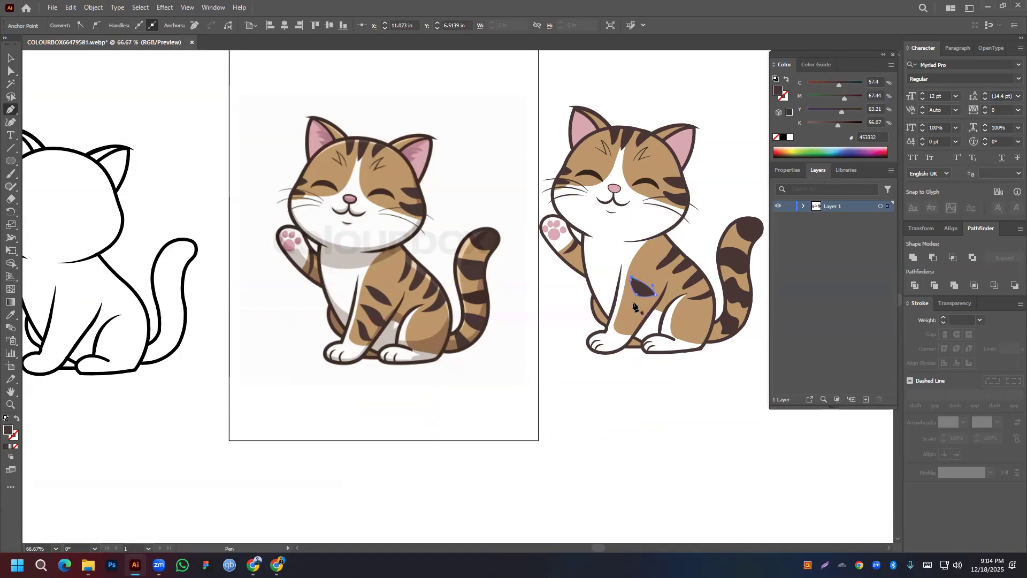
pyautogui.click(656, 319)
pyautogui.moveTo(640, 315); pyautogui.dragTo(626, 312)
pyautogui.click(626, 303)
pyautogui.moveTo(627, 323); pyautogui.dragTo(628, 325)
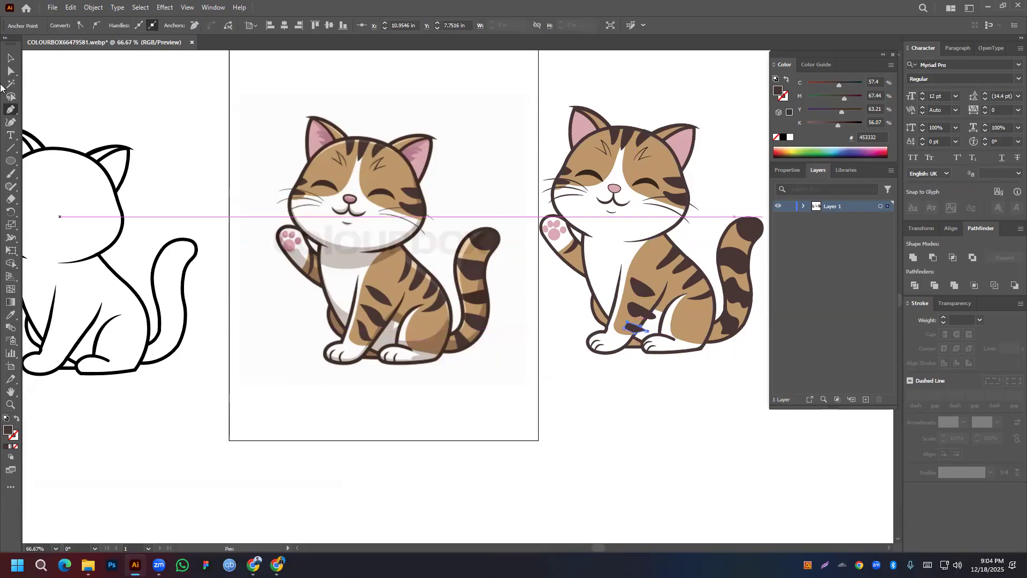
# Reshape the lowest front-leg stripe with the Curvature tool into a wavy pointed form about 0.71 by 0.33 in
pyautogui.click(10, 122)
pyautogui.scroll(3, 609, 318)
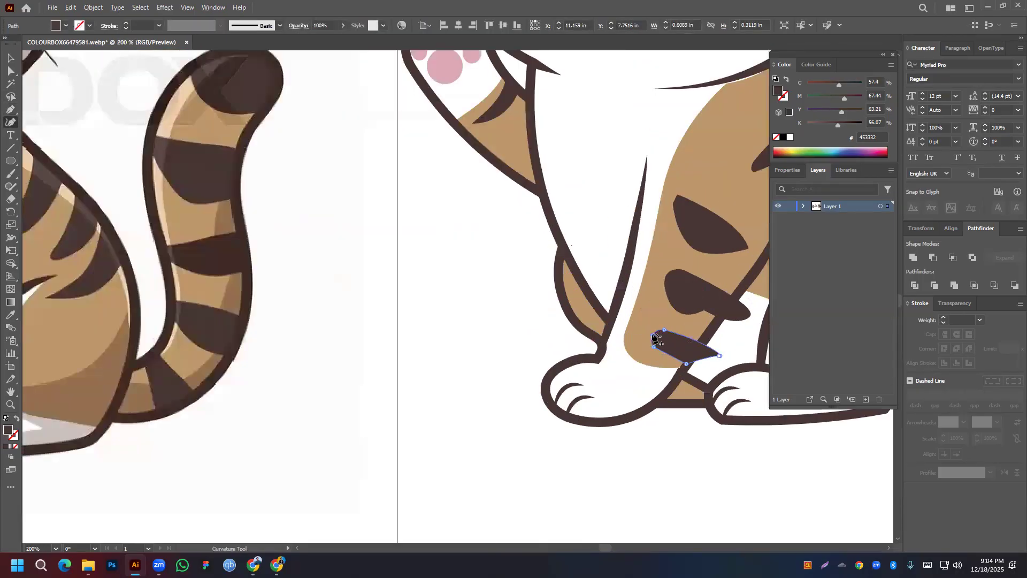
pyautogui.moveTo(694, 340); pyautogui.dragTo(680, 333)
pyautogui.moveTo(643, 342); pyautogui.dragTo(642, 341)
# Trim the ends of the front-leg stripes that cross the leg outline with Shape Builder
pyautogui.press('v')
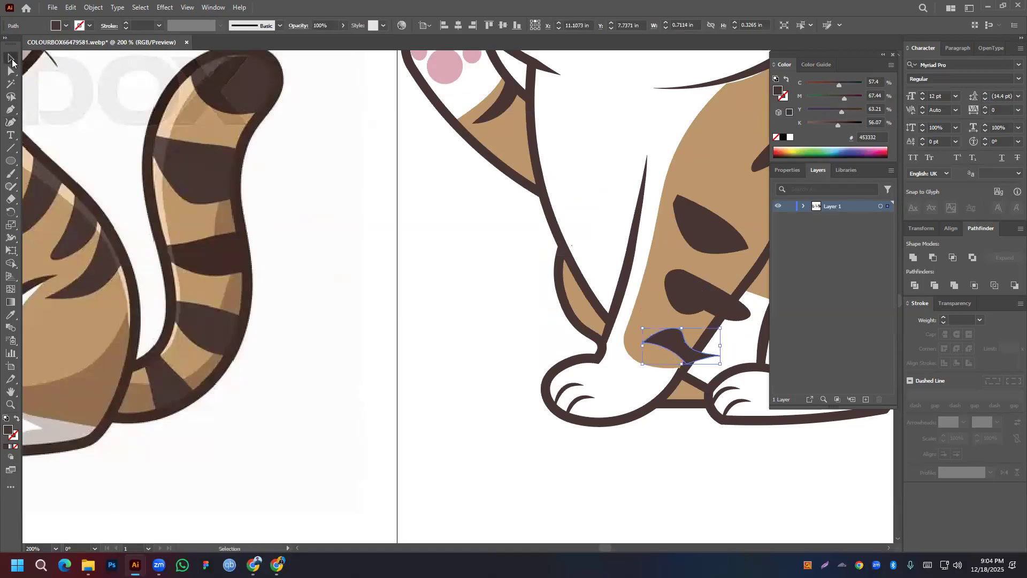
pyautogui.keyDown('shift'); pyautogui.click(705, 294); pyautogui.keyUp('shift')
pyautogui.keyDown('shift'); pyautogui.click(708, 247); pyautogui.keyUp('shift')
pyautogui.moveTo(696, 294); pyautogui.dragTo(307, 198)
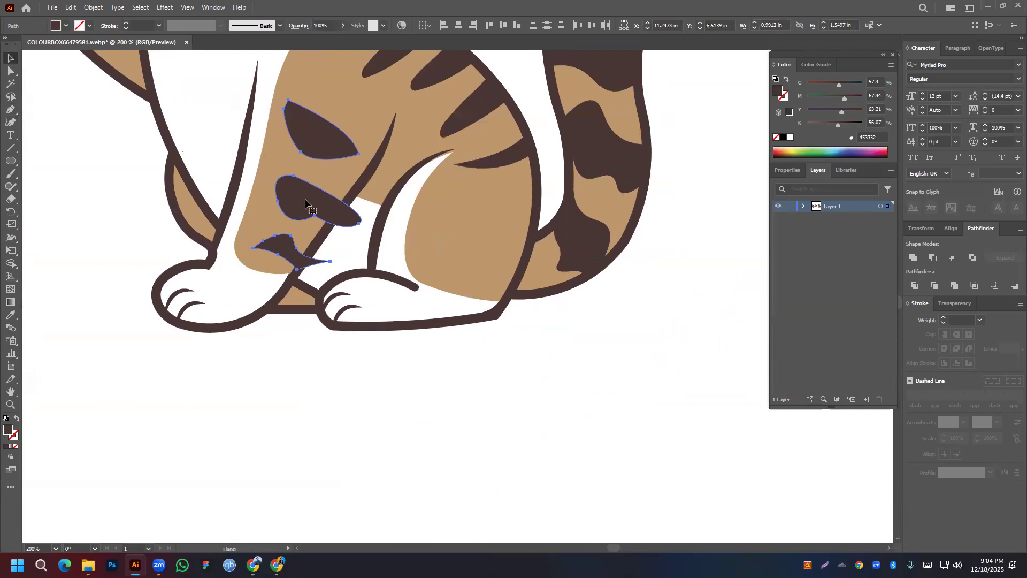
pyautogui.hotkey('ctrl', 'a')
pyautogui.hotkey('shift', 'm')
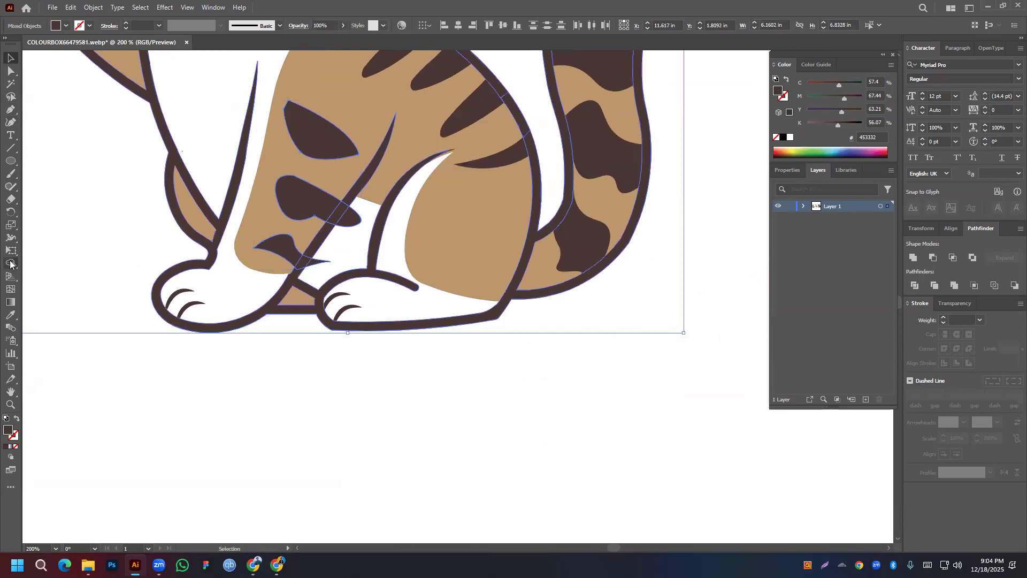
pyautogui.moveTo(353, 222); pyautogui.dragTo(319, 273)
pyautogui.click(9, 58)
pyautogui.click(347, 426)
pyautogui.moveTo(378, 303); pyautogui.dragTo(589, 378)
pyautogui.hotkey('ctrl', 'z')
pyautogui.click(9, 265)
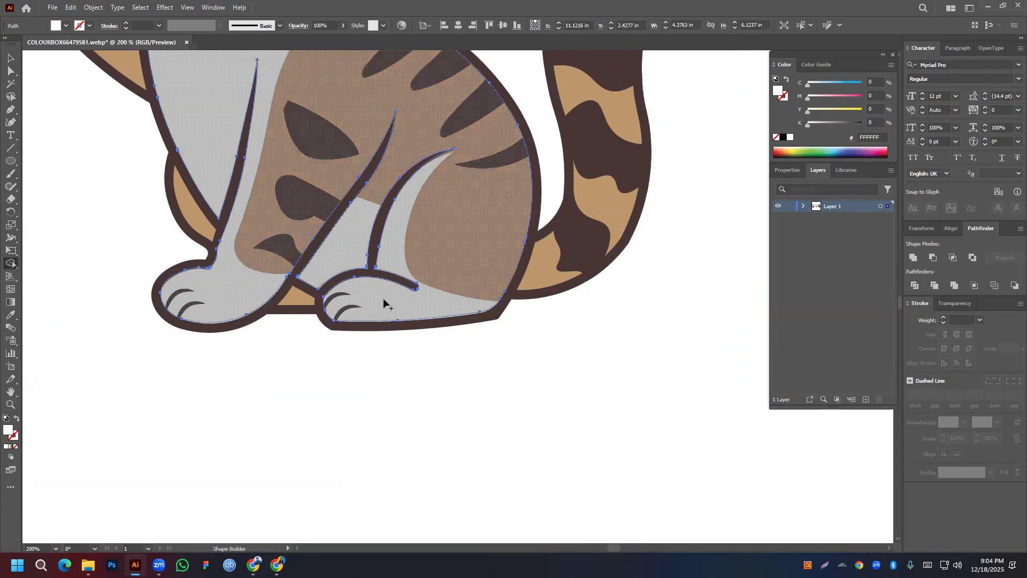
pyautogui.click(11, 59)
# Compare the striped cat drawing with the reference artwork beside it
pyautogui.scroll(-1, 456, 202)
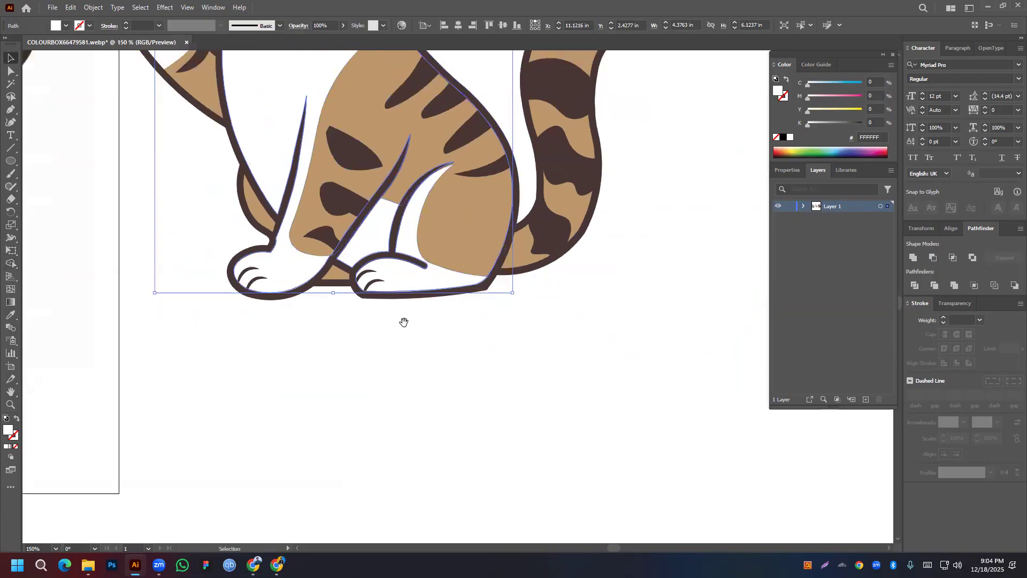
pyautogui.moveTo(404, 320); pyautogui.dragTo(516, 402)
pyautogui.moveTo(512, 179); pyautogui.dragTo(518, 298)
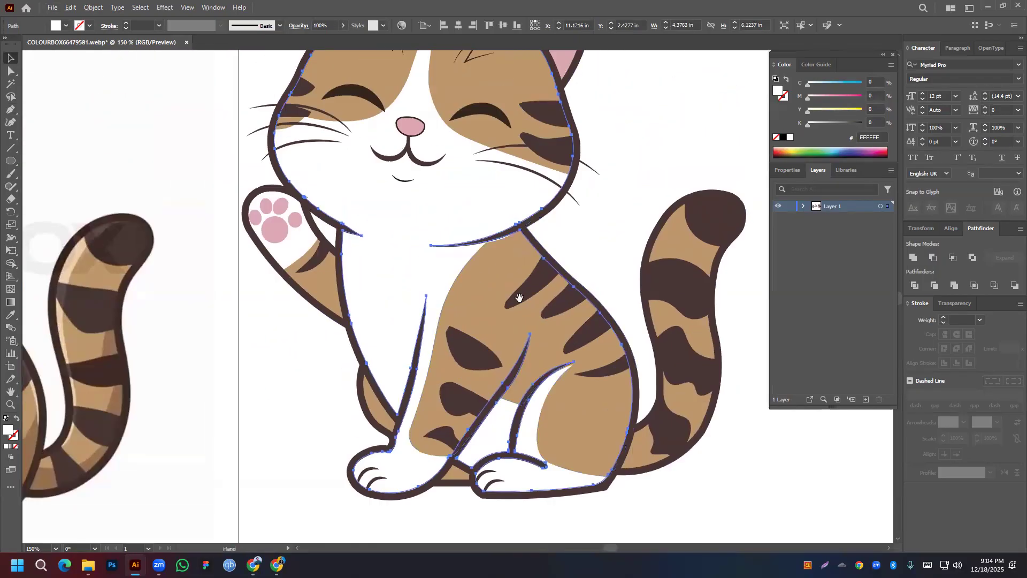
pyautogui.moveTo(565, 215); pyautogui.dragTo(713, 151)
pyautogui.scroll(-2, 452, 208)
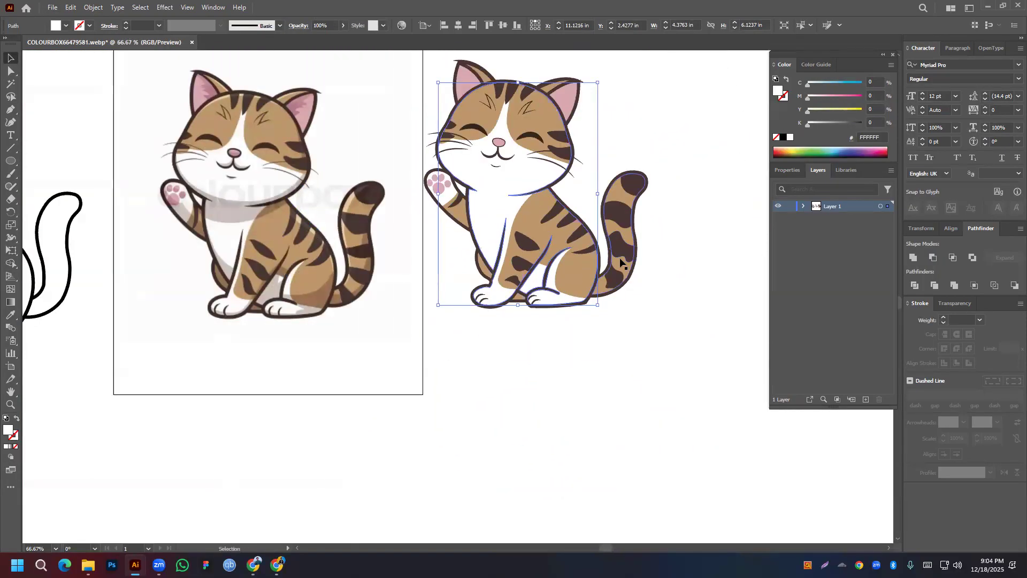
pyautogui.moveTo(589, 253); pyautogui.dragTo(599, 284)
pyautogui.click(501, 374)
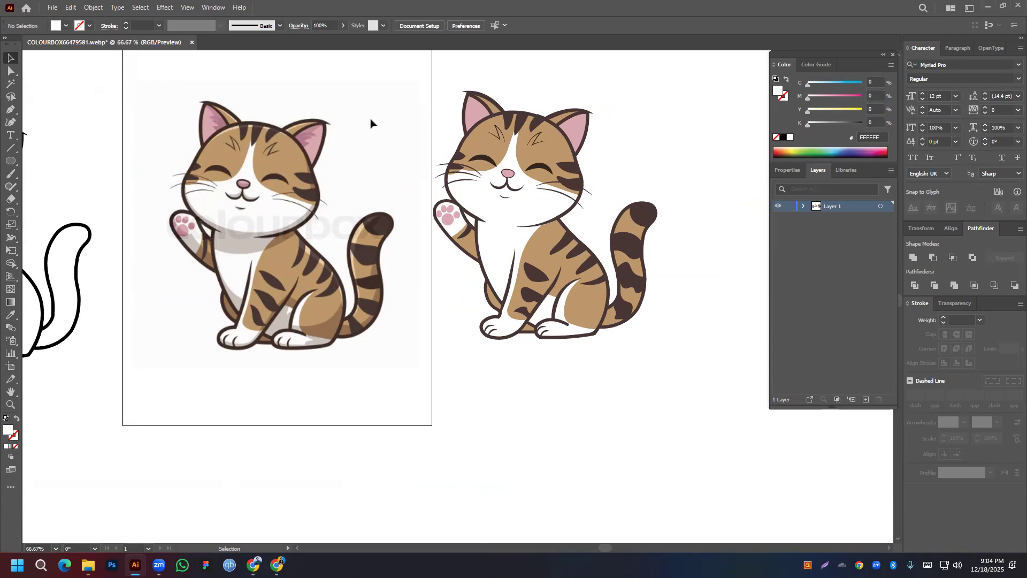
# Draw a circle about 3.03 in wide over the cat's head with no fill and a 1 pt white stroke
pyautogui.click(10, 162)
pyautogui.moveTo(484, 133); pyautogui.dragTo(539, 187)
pyautogui.click(17, 417)
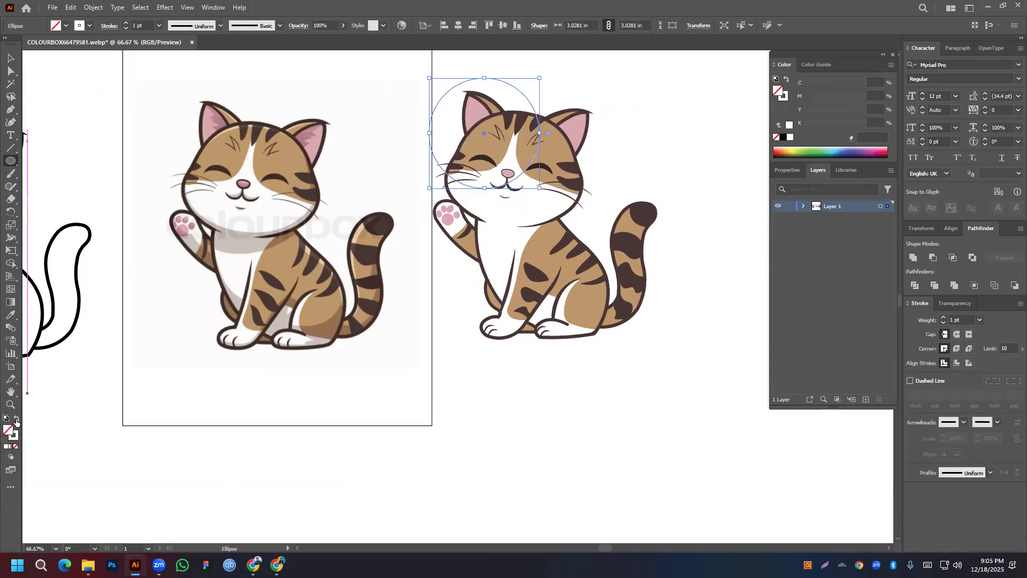
# Move and stretch the circle into an ellipse of about 3.74 by 3.13 in fitting the head outline
pyautogui.click(11, 57)
pyautogui.moveTo(540, 133); pyautogui.dragTo(560, 132)
pyautogui.moveTo(485, 137); pyautogui.dragTo(519, 176)
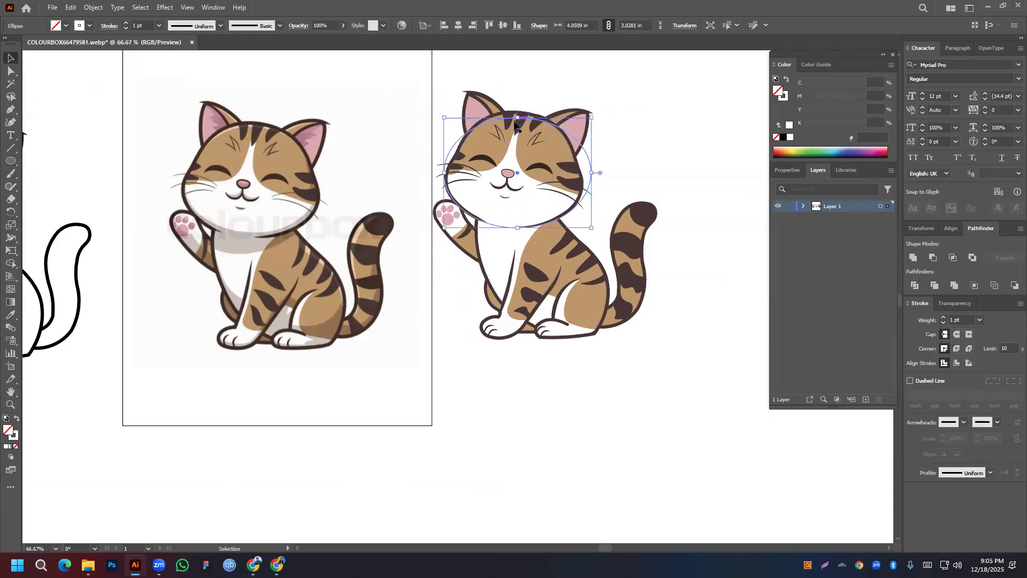
pyautogui.moveTo(517, 118); pyautogui.dragTo(517, 114)
pyautogui.moveTo(444, 172); pyautogui.dragTo(454, 172)
# Duplicate the head ellipse with a slight offset downward and toward the waving paw
pyautogui.scroll(2, 522, 121)
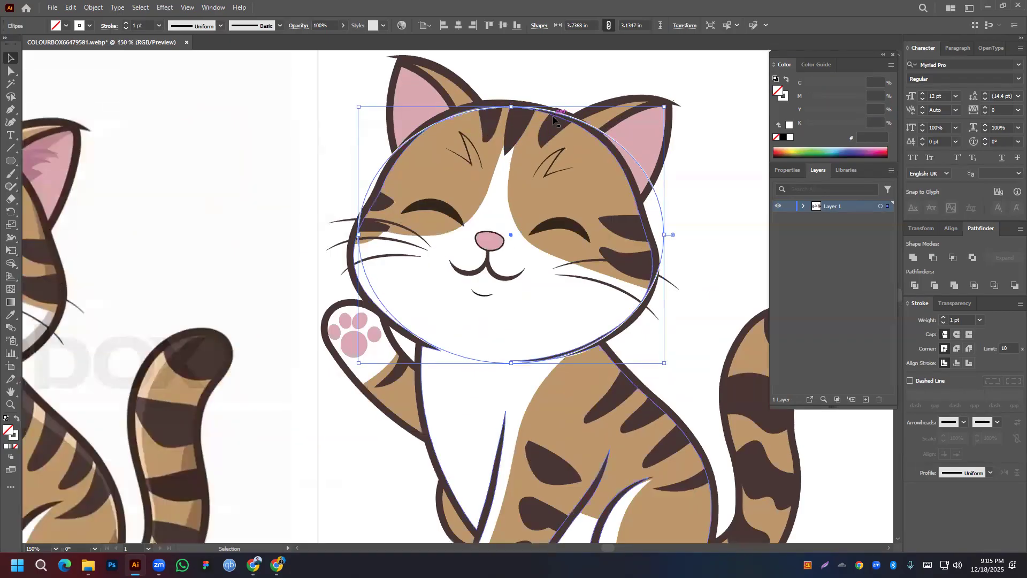
pyautogui.moveTo(561, 113); pyautogui.dragTo(554, 109)
pyautogui.hotkey('ctrl', 'z')
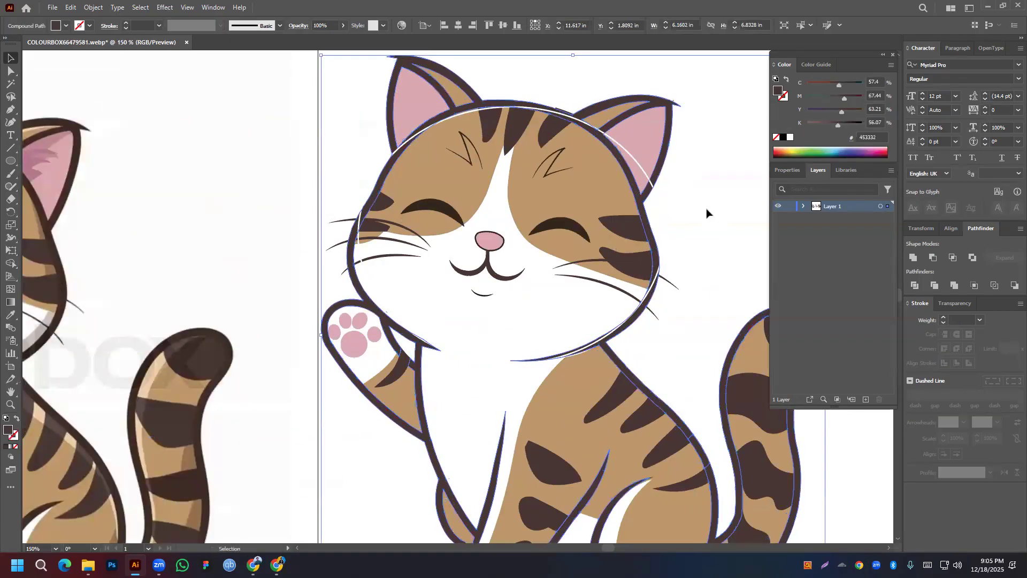
pyautogui.click(708, 212)
pyautogui.moveTo(654, 197); pyautogui.dragTo(651, 206)
# Cut the two overlapping ellipses with Shape Builder, keeping only a thin arc about 3.74 by 1.61 in along the head's upper edge
pyautogui.keyDown('shift'); pyautogui.click(653, 202); pyautogui.keyUp('shift')
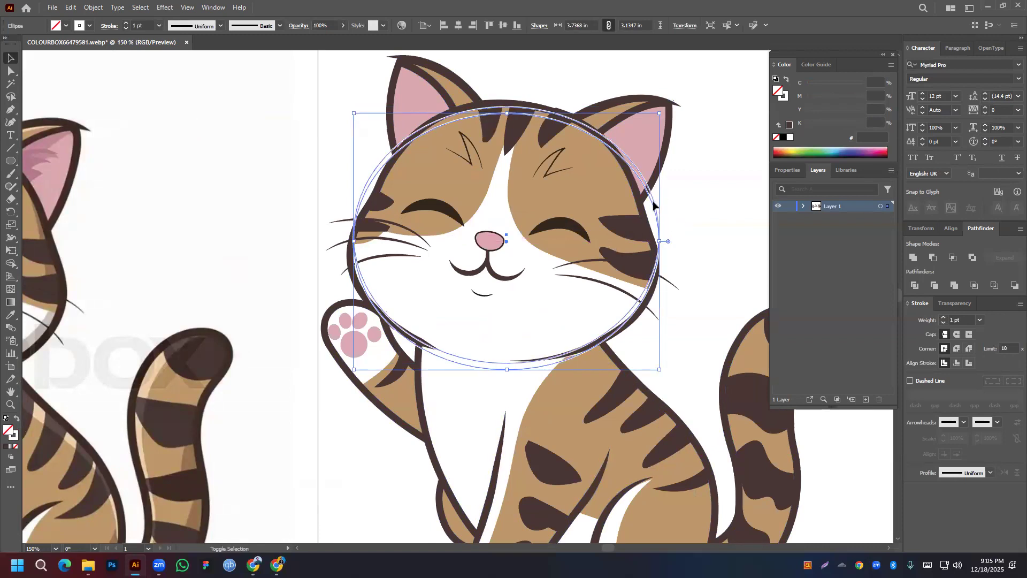
pyautogui.click(10, 263)
pyautogui.keyDown('alt'); pyautogui.click(391, 282); pyautogui.keyUp('alt')
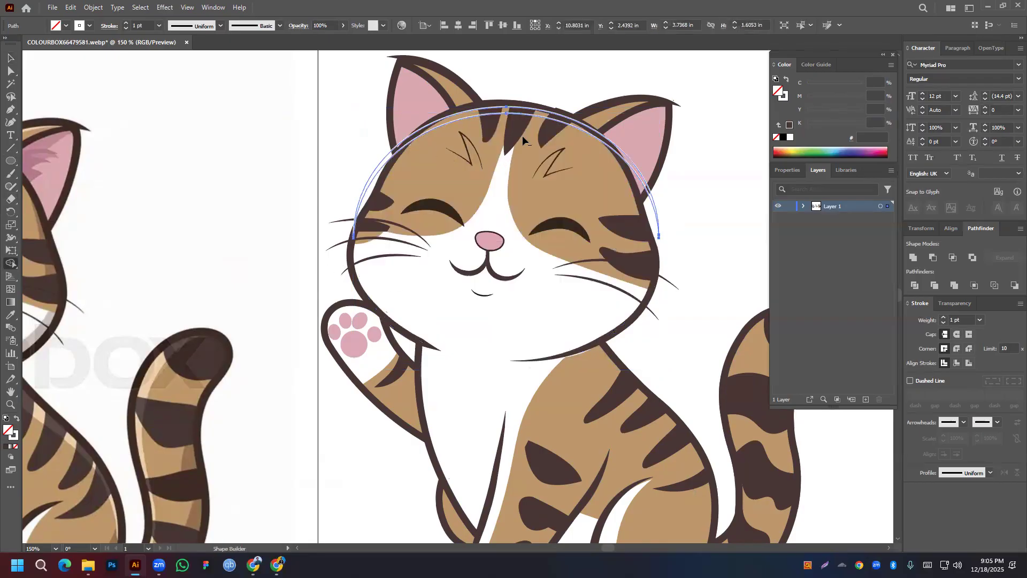
pyautogui.click(11, 57)
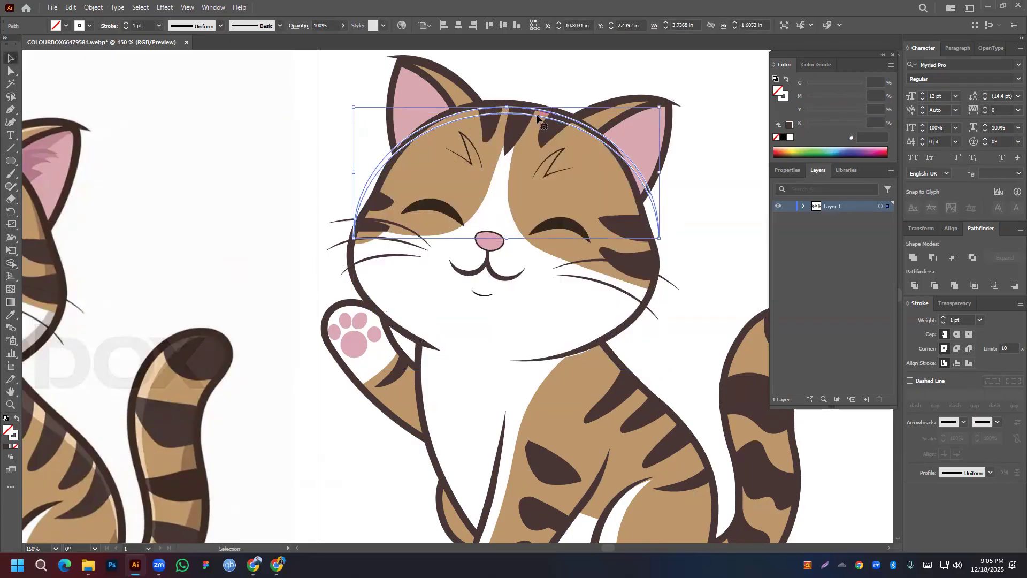
# Fill the head arc with the pale cream highlight colour sampled from the reference cat's head
pyautogui.hscroll(-3, 207, 239)
pyautogui.click(8, 316)
pyautogui.click(55, 137)
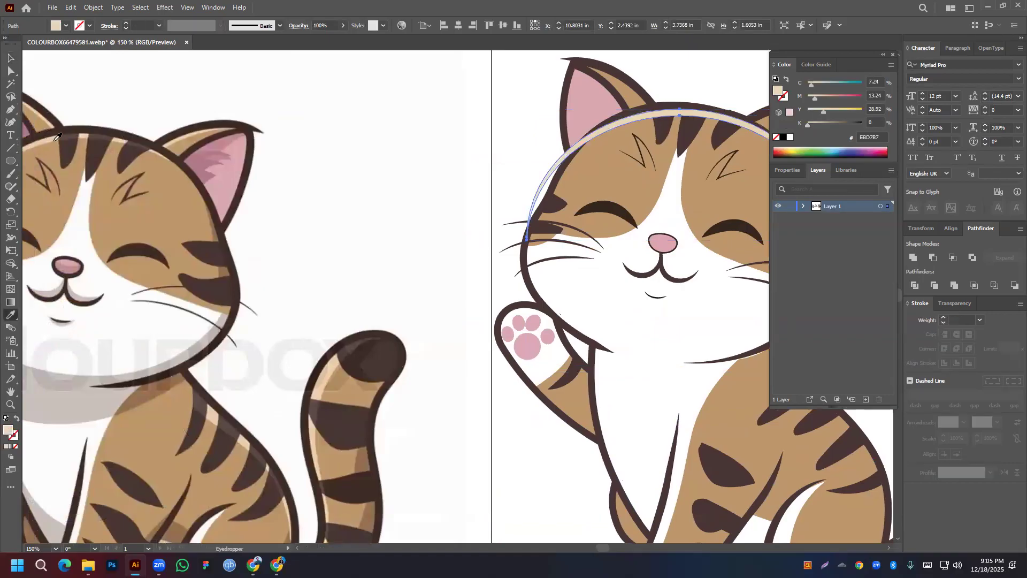
pyautogui.moveTo(521, 121); pyautogui.dragTo(536, 202)
pyautogui.click(10, 58)
pyautogui.moveTo(729, 196); pyautogui.dragTo(393, 161)
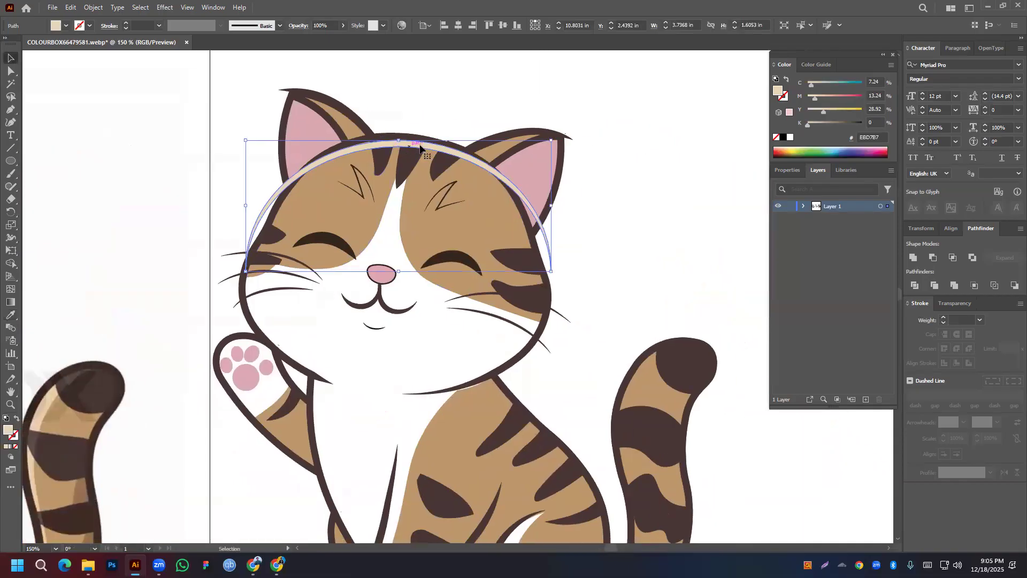
# Try the Multiply, Hue, Saturation and Color Burn blend modes on the head highlight arc
pyautogui.click(943, 303)
pyautogui.click(938, 321)
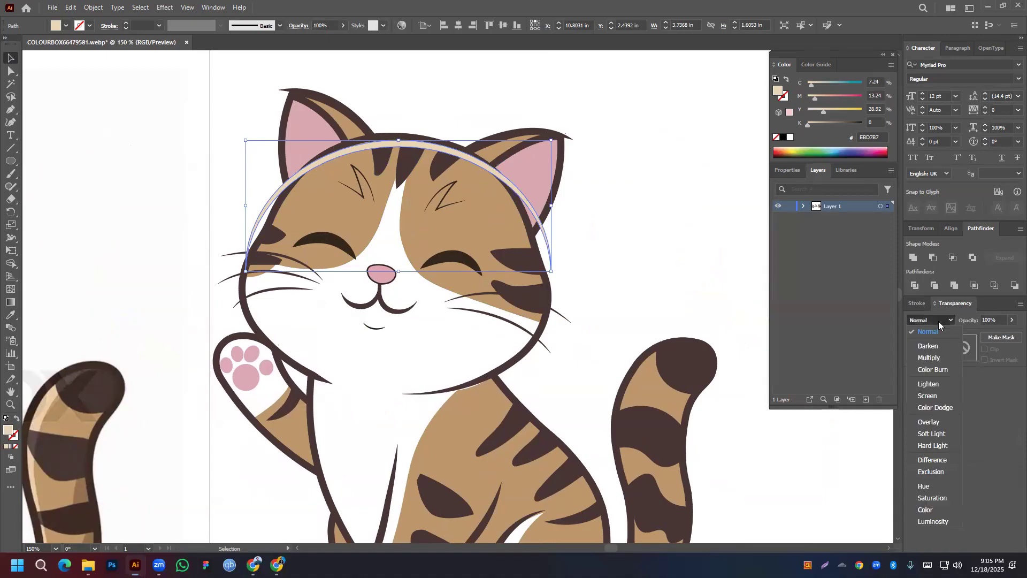
pyautogui.click(928, 357)
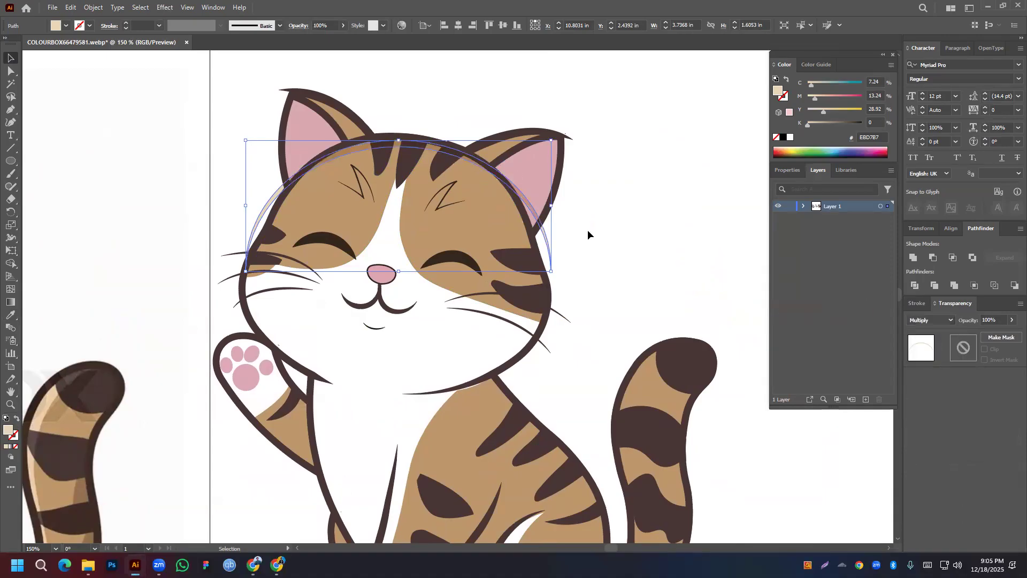
pyautogui.click(936, 320)
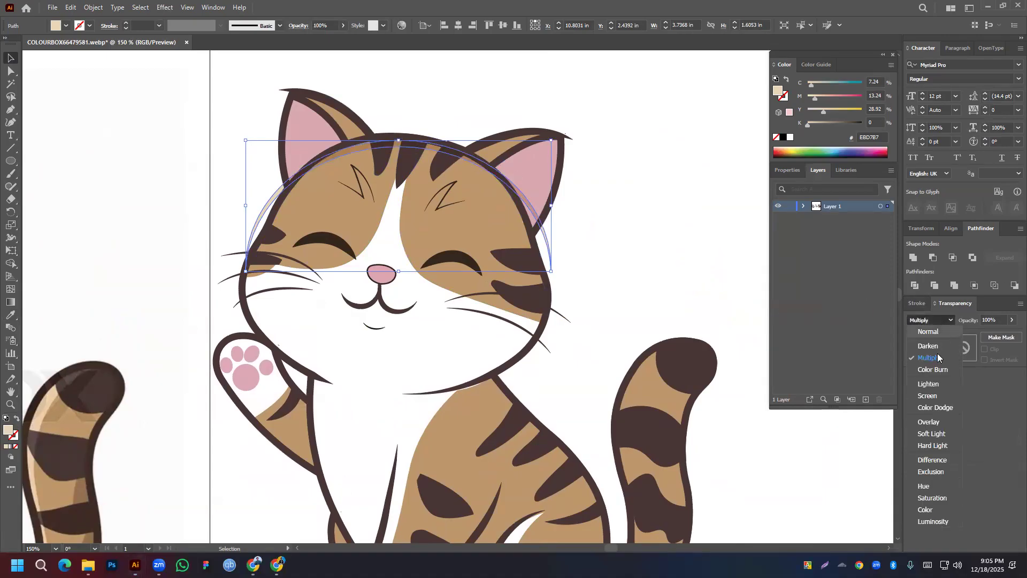
pyautogui.click(929, 484)
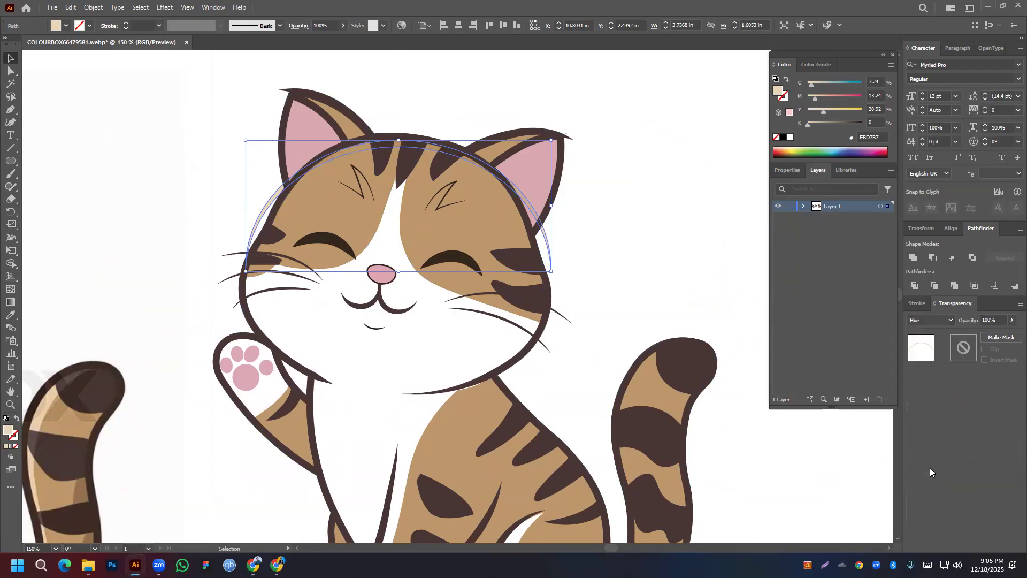
pyautogui.click(933, 319)
pyautogui.click(924, 499)
pyautogui.click(934, 321)
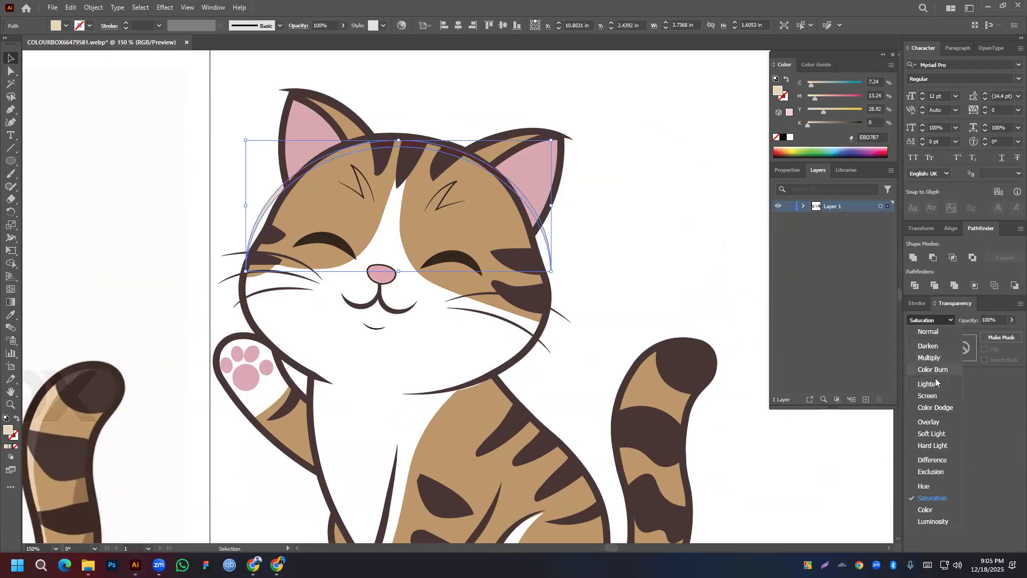
pyautogui.click(935, 368)
# Set the head highlight arc to the Screen blend mode at 35% opacity
pyautogui.click(932, 321)
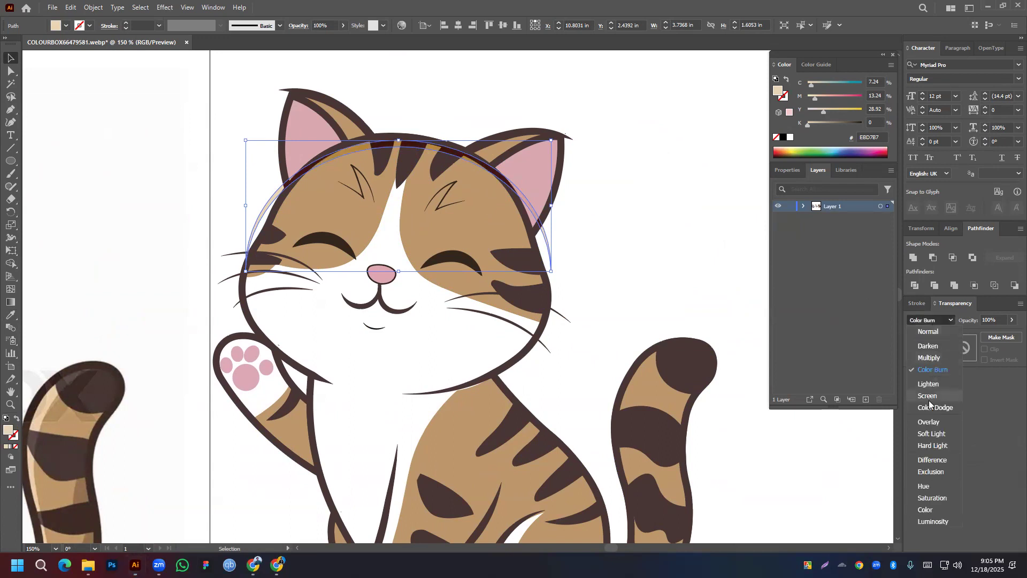
pyautogui.click(929, 396)
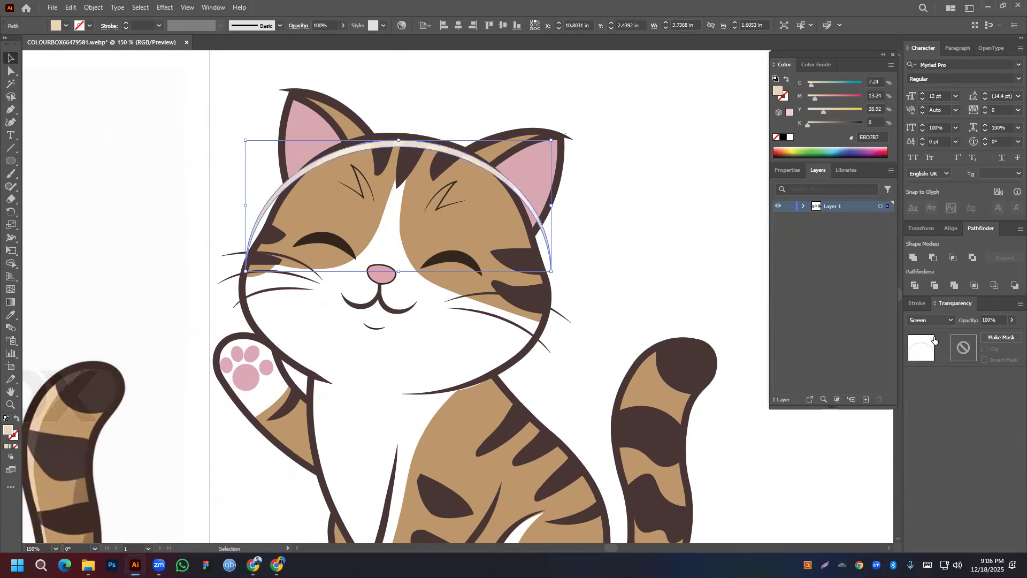
pyautogui.click(996, 319)
pyautogui.scroll(-13, 996, 318)
pyautogui.scroll(-20, 996, 319)
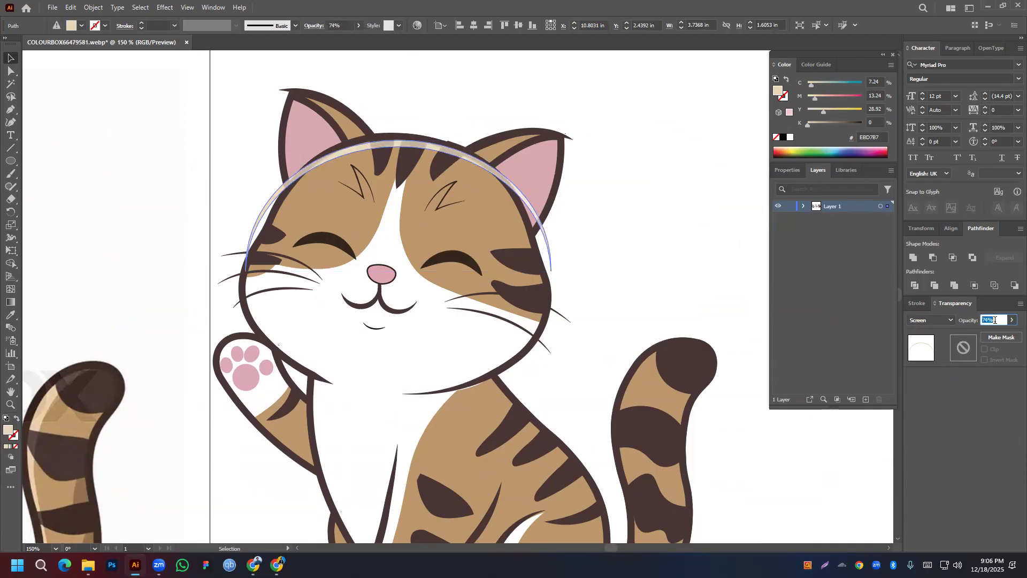
pyautogui.scroll(-12, 992, 318)
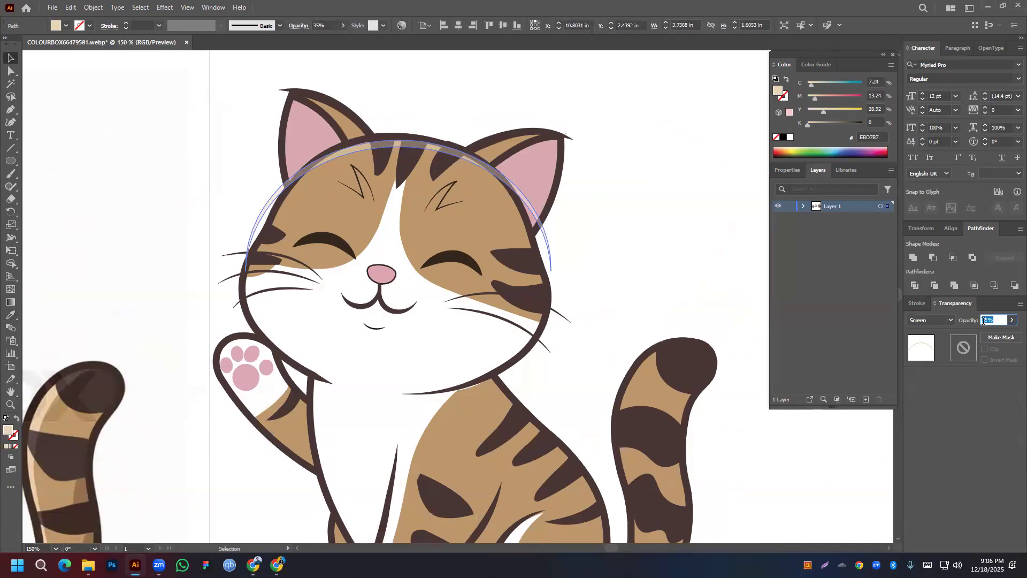
pyautogui.click(663, 204)
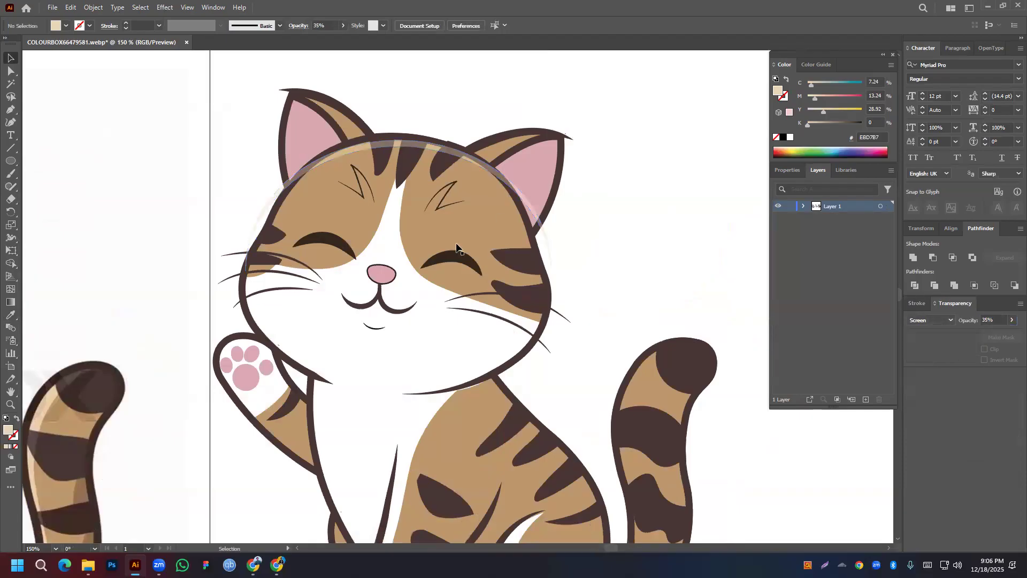
# Split the highlight arc with Shape Builder where it crosses the dark head outline
pyautogui.click(271, 205)
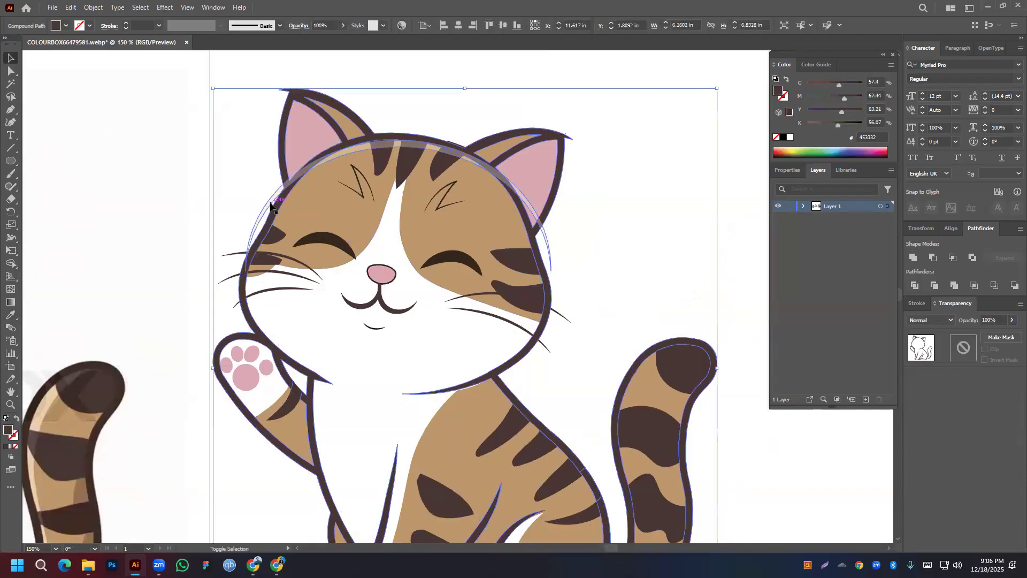
pyautogui.keyDown('shift'); pyautogui.click(272, 204); pyautogui.keyUp('shift')
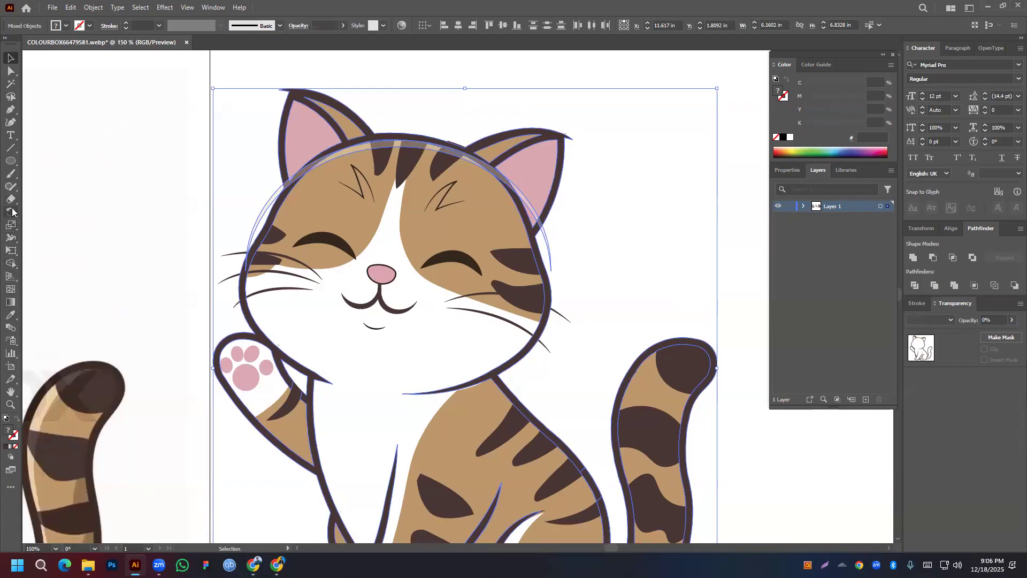
pyautogui.click(11, 263)
pyautogui.keyDown('alt'); pyautogui.scroll(3, 315, 133); pyautogui.keyUp('alt')
pyautogui.moveTo(253, 264)
pyautogui.mouseDown()
pyautogui.moveTo(214, 296)
pyautogui.moveTo(266, 268)
pyautogui.moveTo(245, 281)
pyautogui.mouseUp()
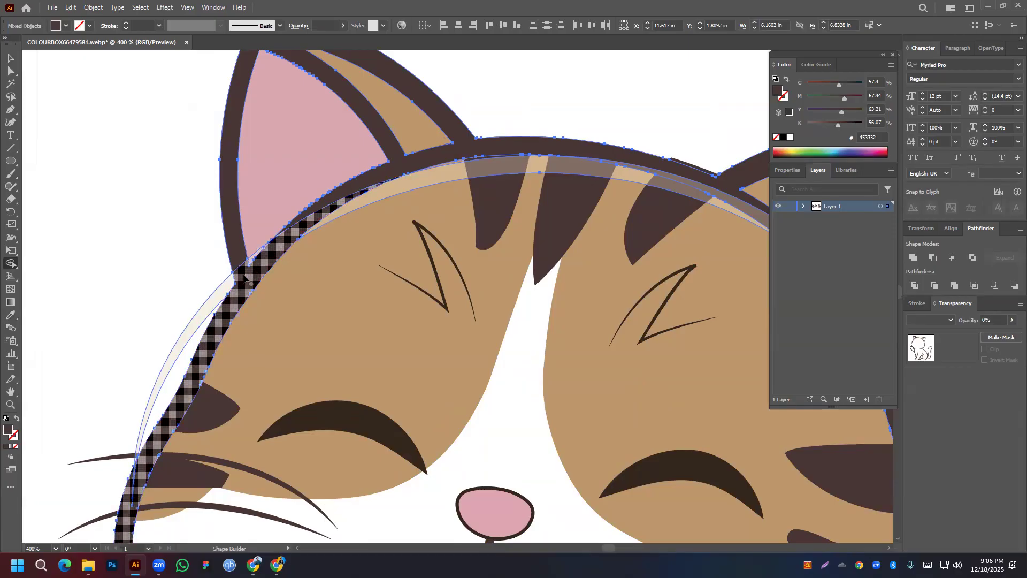
pyautogui.moveTo(563, 254); pyautogui.dragTo(65, 230)
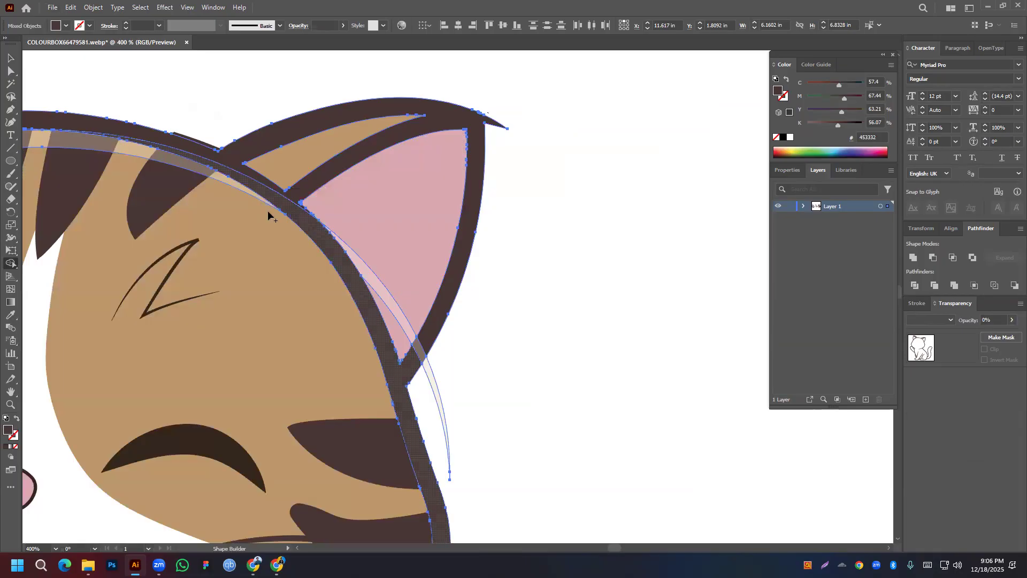
pyautogui.moveTo(239, 171); pyautogui.dragTo(251, 182)
pyautogui.moveTo(152, 188); pyautogui.dragTo(578, 191)
pyautogui.scroll(-1, 251, 193)
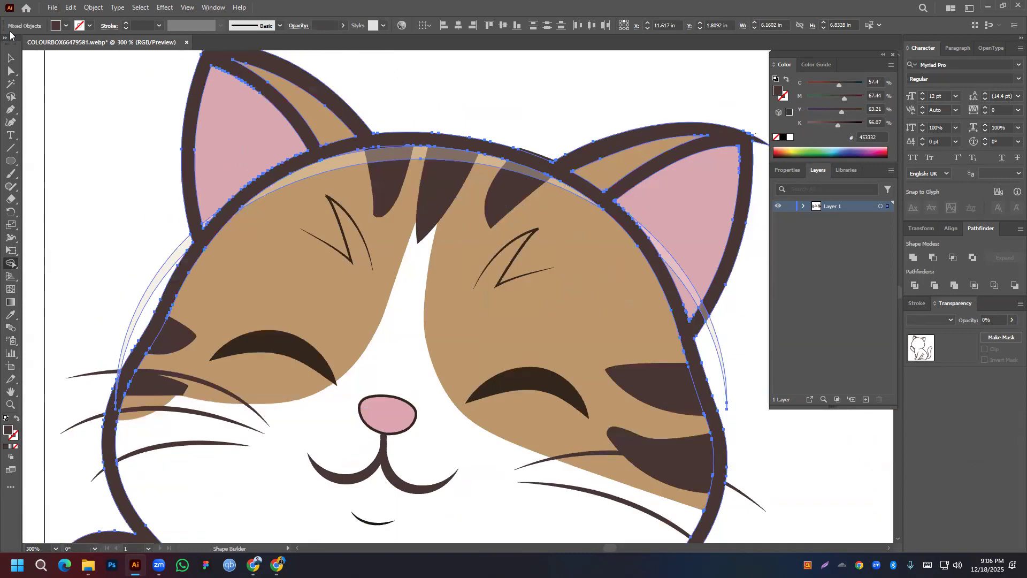
# Delete the leftover arc pieces beyond the head outline on both sides, including the one across the ear
pyautogui.click(11, 57)
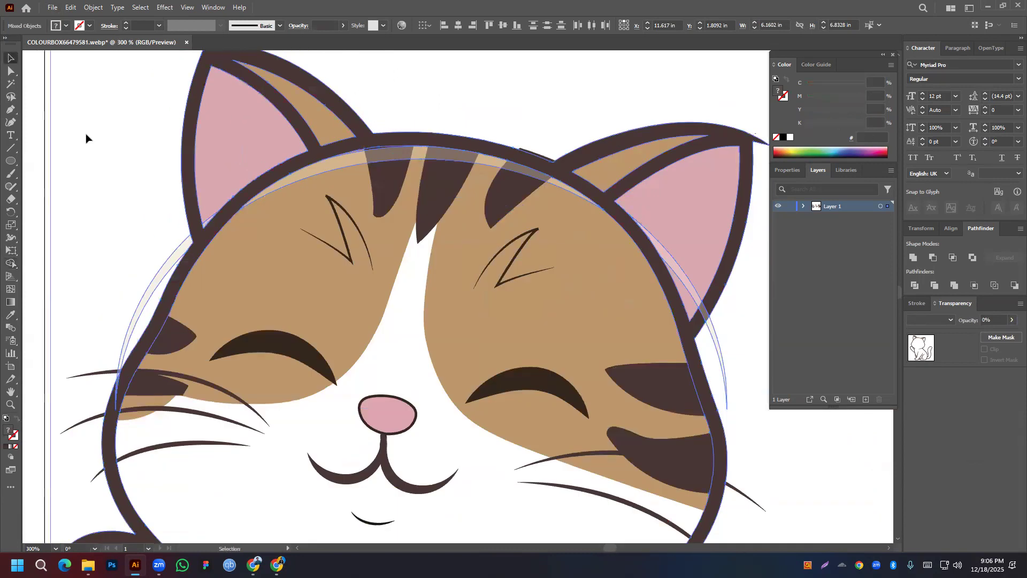
pyautogui.click(173, 262)
pyautogui.press('Delete')
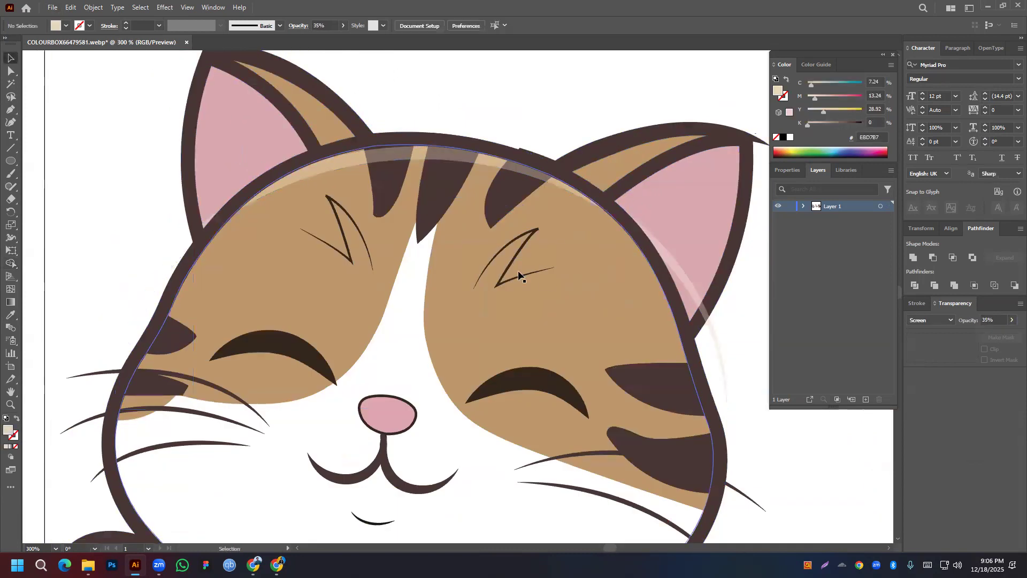
pyautogui.click(691, 288)
pyautogui.press('Delete')
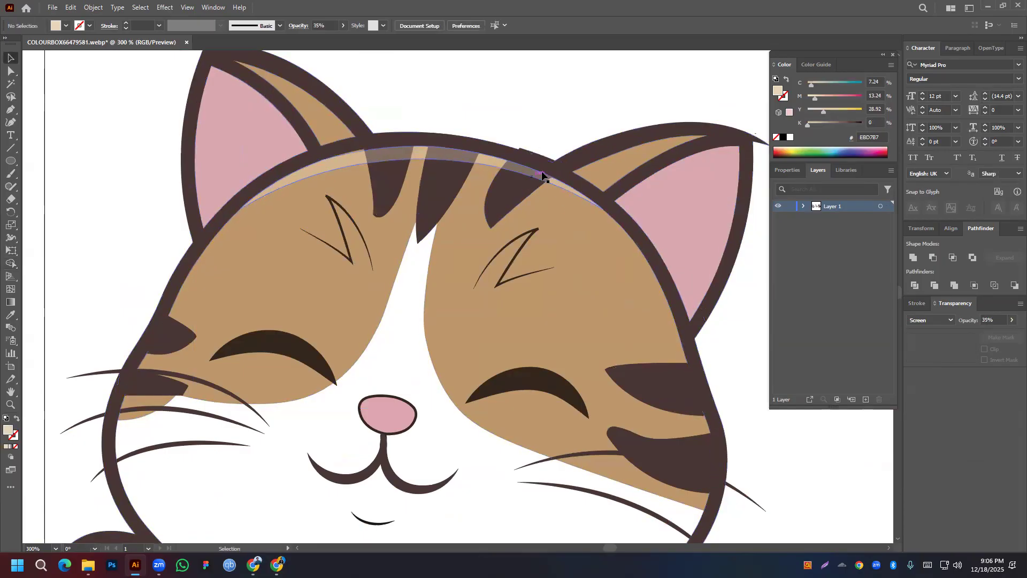
pyautogui.click(513, 190)
pyautogui.click(537, 87)
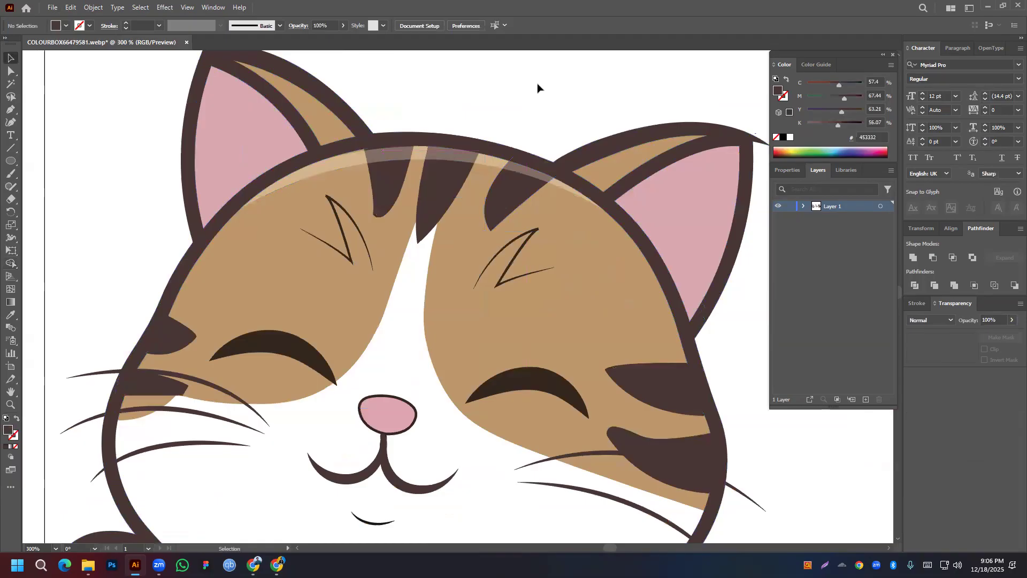
# Draw a closed curved shading shape with the Pen tool along the inner edge of the tail-side ear's pink area
pyautogui.scroll(-5, 540, 89)
pyautogui.scroll(3, 453, 118)
pyautogui.moveTo(452, 118); pyautogui.dragTo(407, 213)
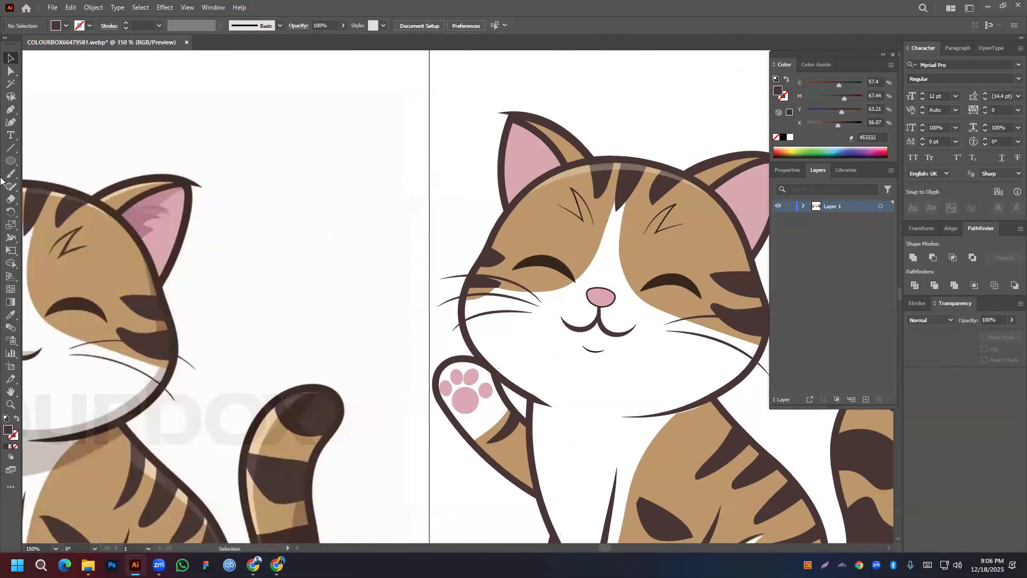
pyautogui.click(10, 110)
pyautogui.hscroll(5, 222, 162)
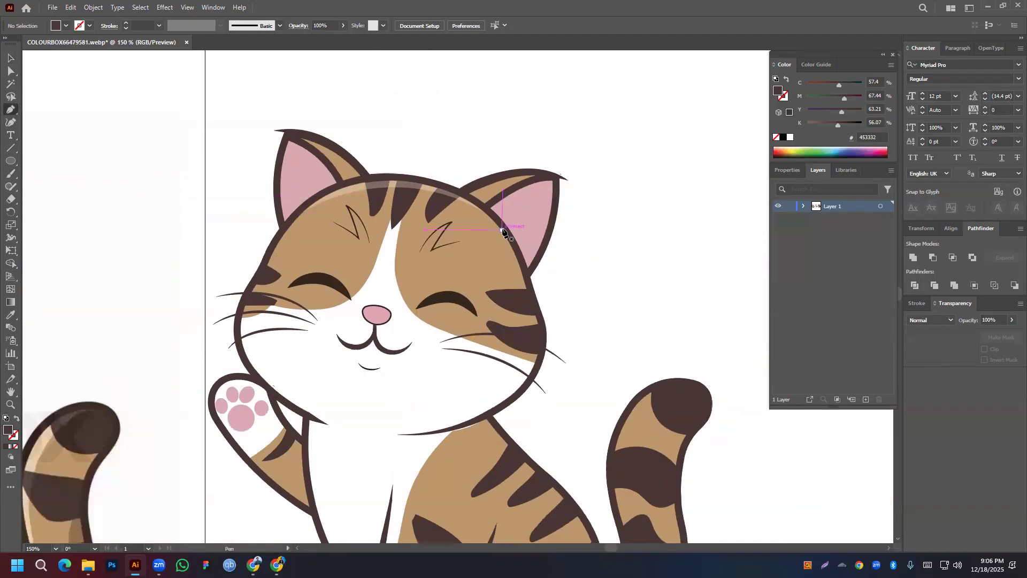
pyautogui.click(503, 227)
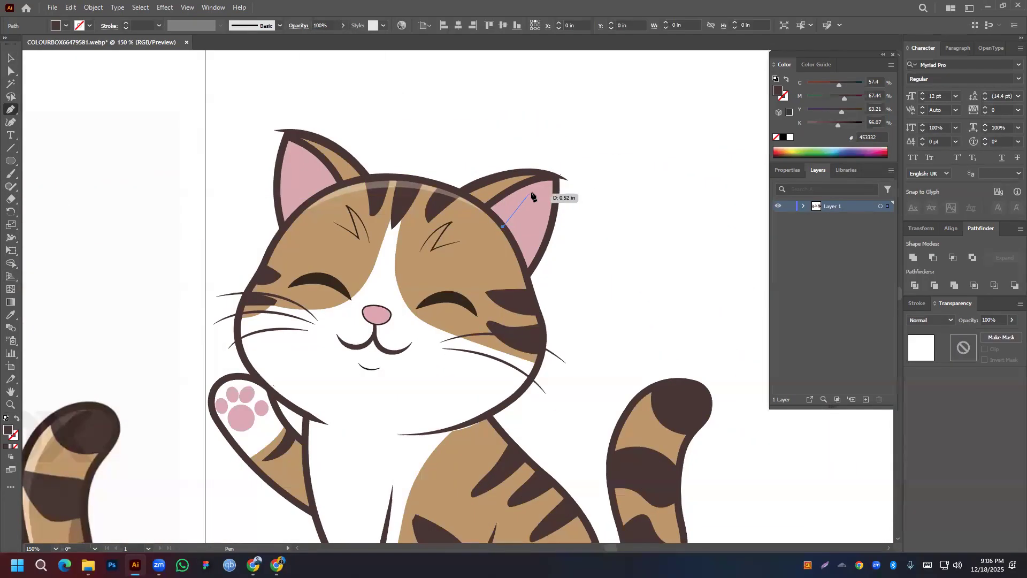
pyautogui.click(552, 180)
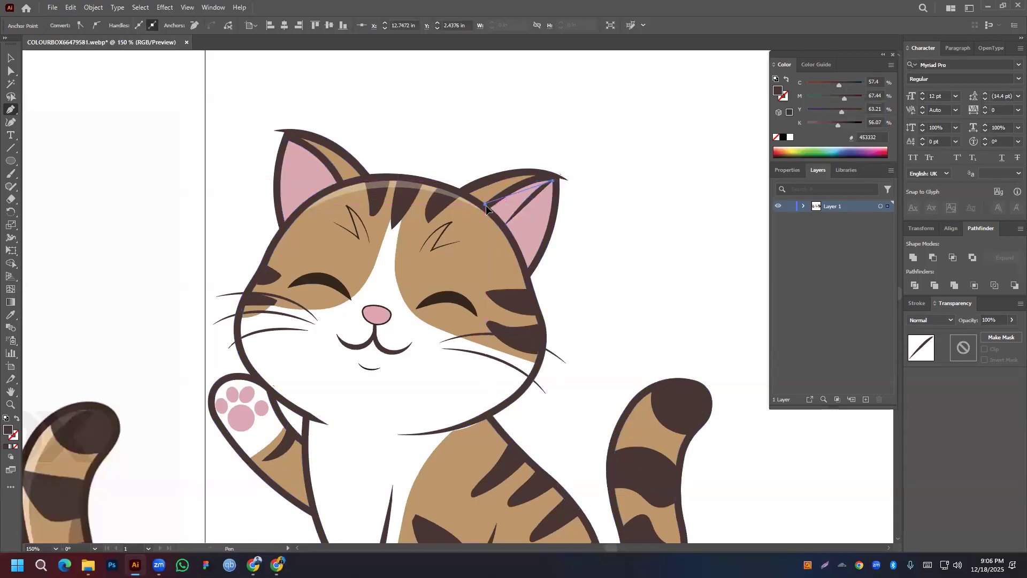
pyautogui.moveTo(489, 209); pyautogui.dragTo(479, 235)
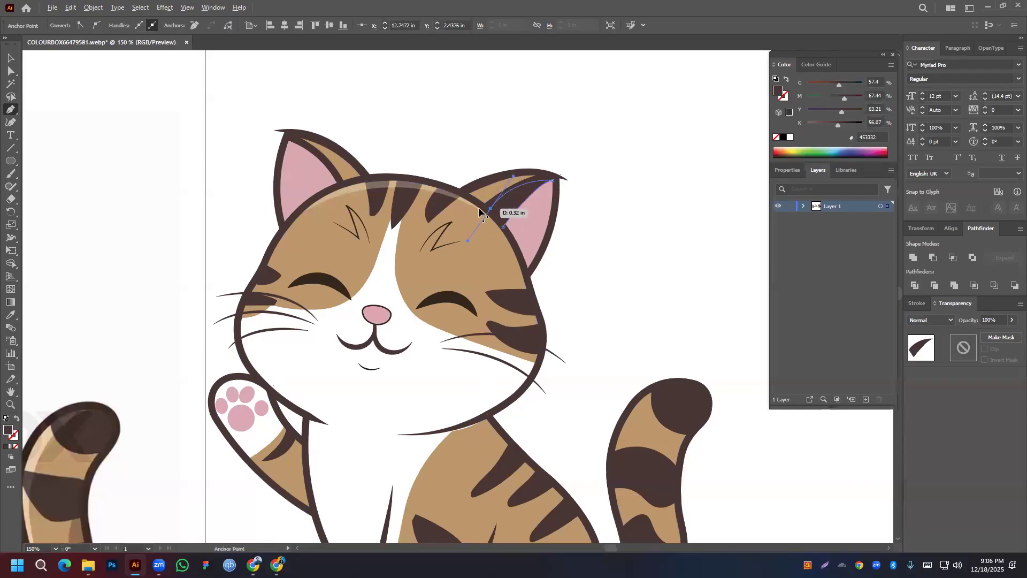
pyautogui.click(490, 208)
pyautogui.click(503, 227)
# Fill the ear shading shape with the muted pink C38D96 sampled from the reference cat's inner ear
pyautogui.moveTo(484, 224); pyautogui.dragTo(587, 241)
pyautogui.click(10, 315)
pyautogui.click(42, 229)
pyautogui.click(10, 58)
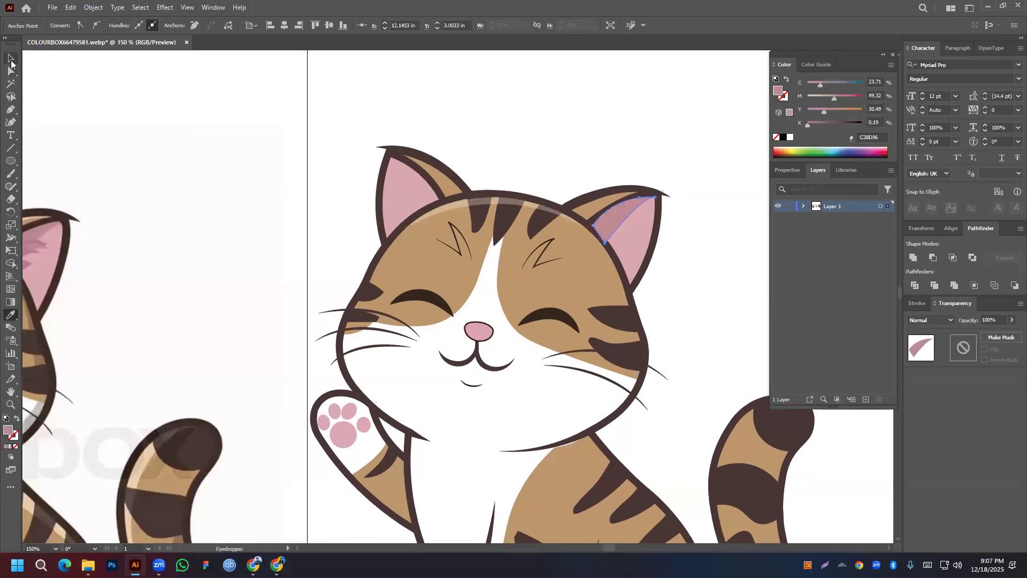
pyautogui.click(683, 219)
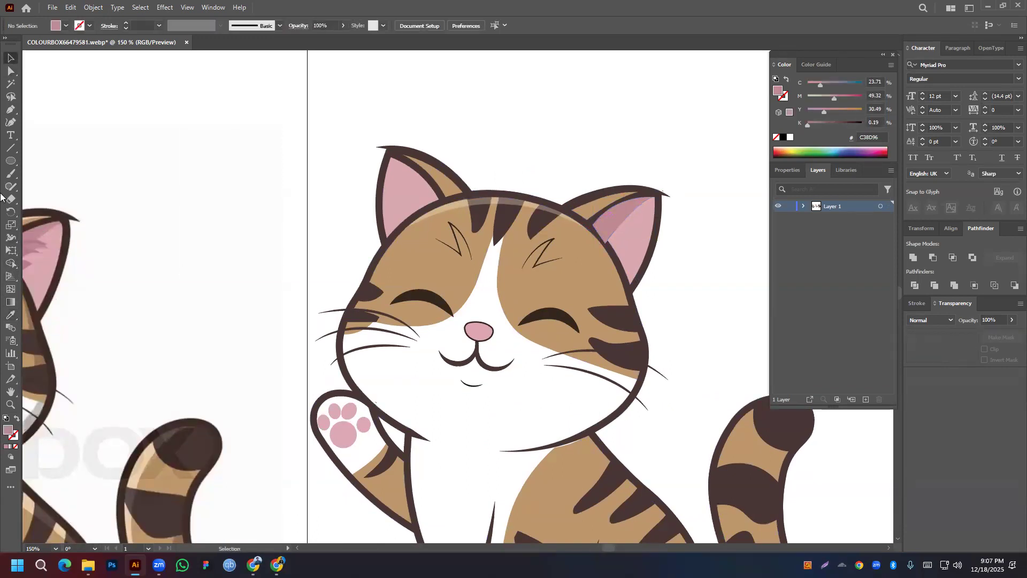
# Draw a closed jagged fur-tuft shape about 0.57 by 0.36 in over the tail-side ear's pink shading
pyautogui.moveTo(234, 193); pyautogui.dragTo(333, 163)
pyautogui.click(10, 110)
pyautogui.moveTo(712, 246); pyautogui.dragTo(381, 212)
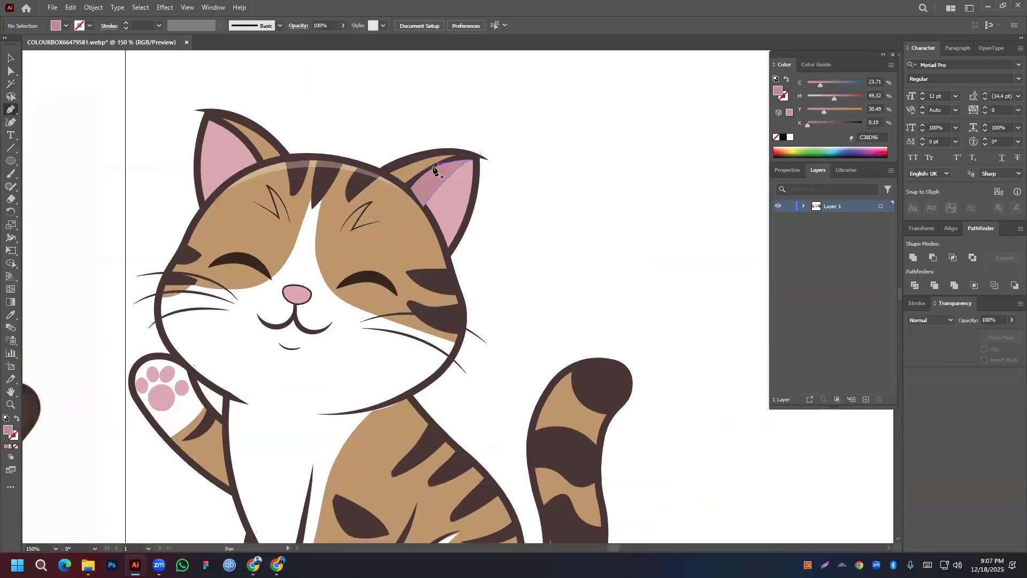
pyautogui.click(428, 169)
pyautogui.click(456, 174)
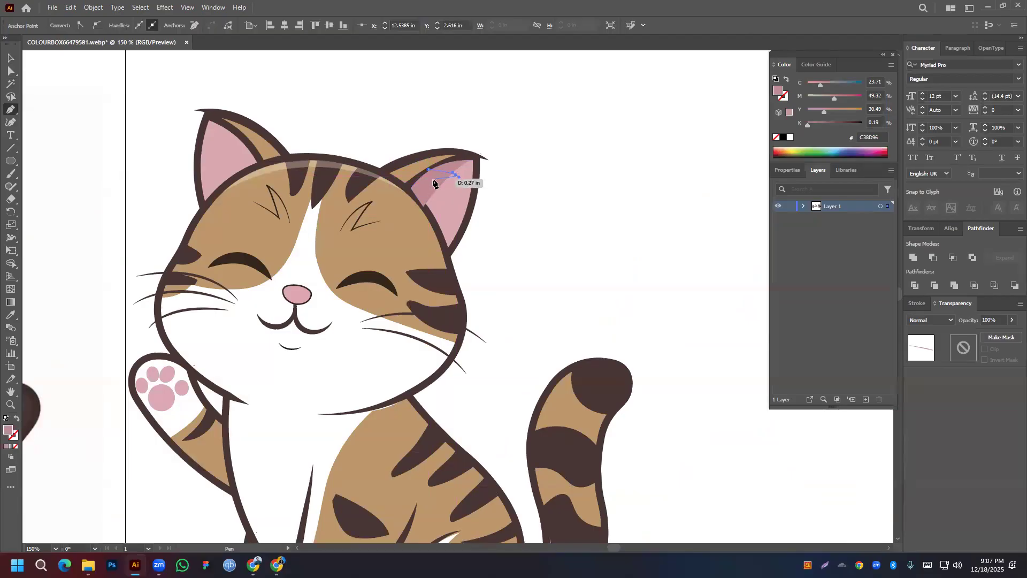
pyautogui.click(439, 182)
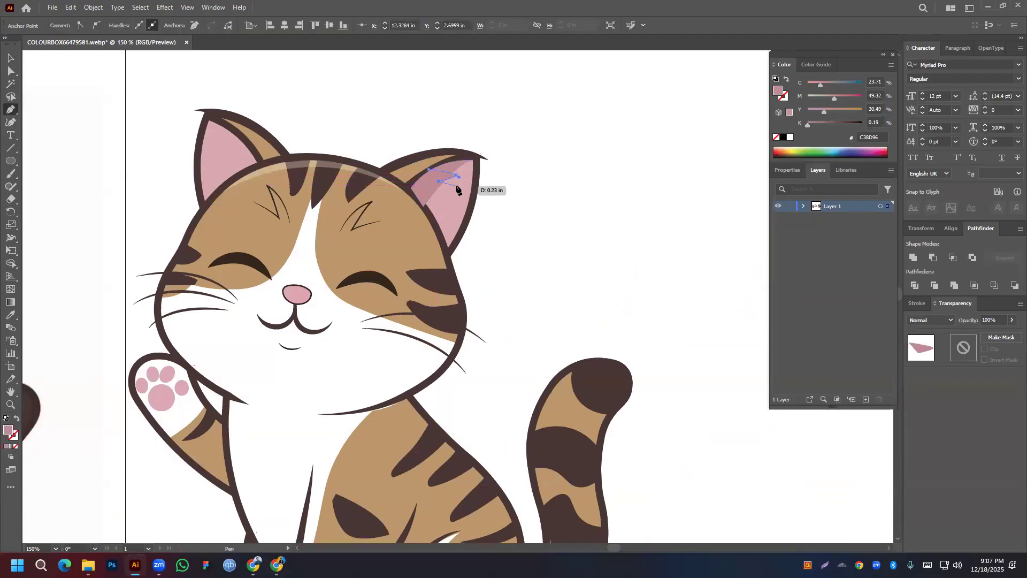
pyautogui.click(455, 185)
pyautogui.click(423, 187)
pyautogui.click(442, 192)
pyautogui.click(428, 192)
pyautogui.click(436, 195)
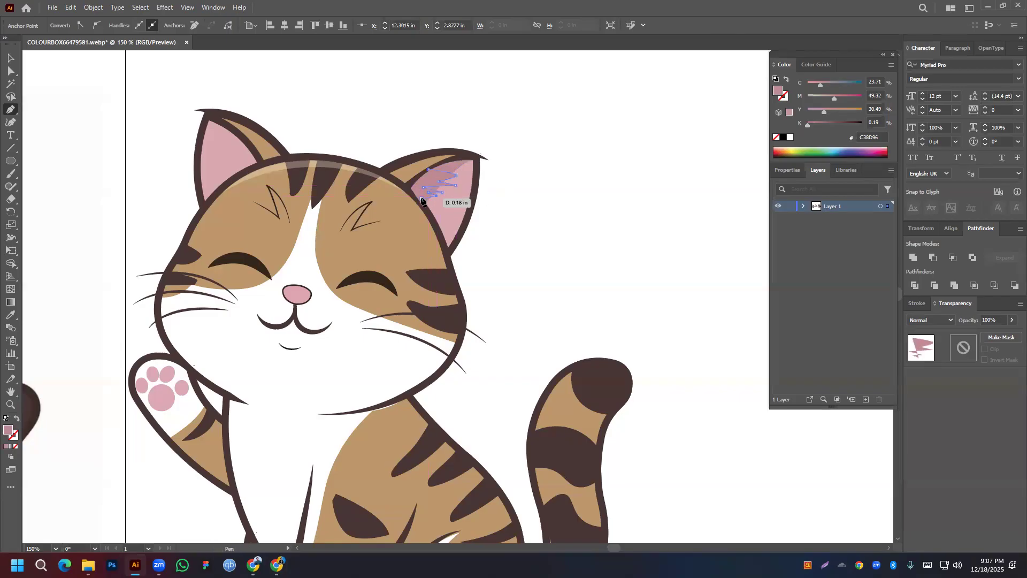
pyautogui.click(421, 199)
pyautogui.click(409, 191)
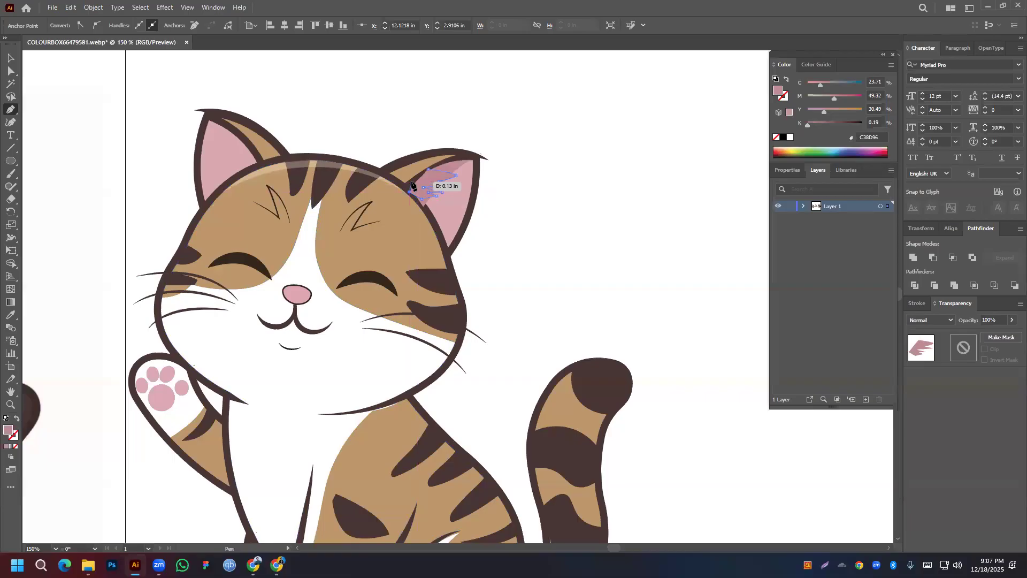
pyautogui.click(414, 182)
pyautogui.click(428, 168)
pyautogui.moveTo(619, 227); pyautogui.dragTo(413, 192)
pyautogui.click(427, 189)
pyautogui.hotkey('ctrl', 'z')
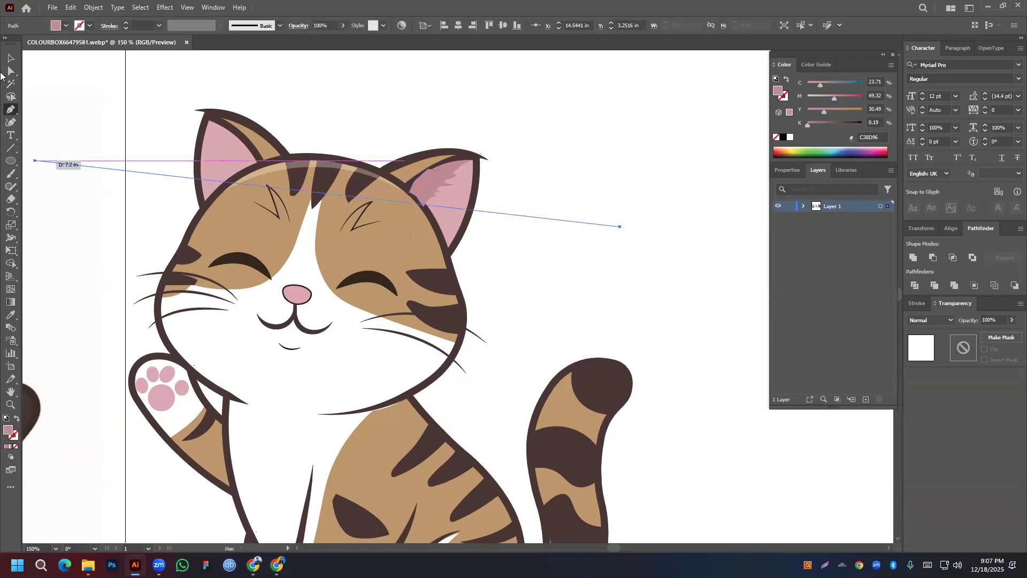
# Recolour the jagged ear fur shape with the darker pink sampled from the reference cat's ear
pyautogui.click(11, 56)
pyautogui.click(660, 232)
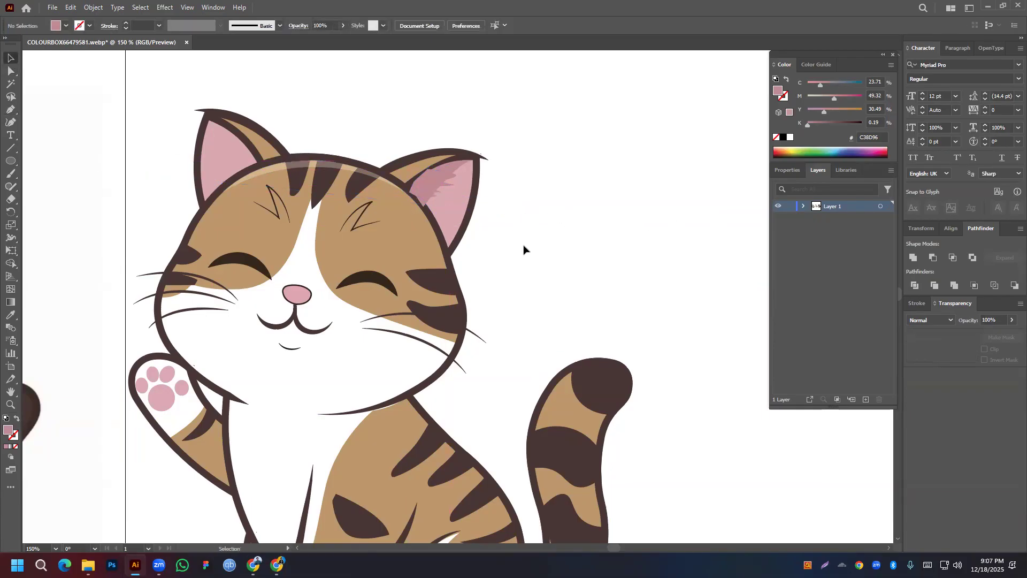
pyautogui.click(431, 187)
pyautogui.hscroll(-5, 321, 241)
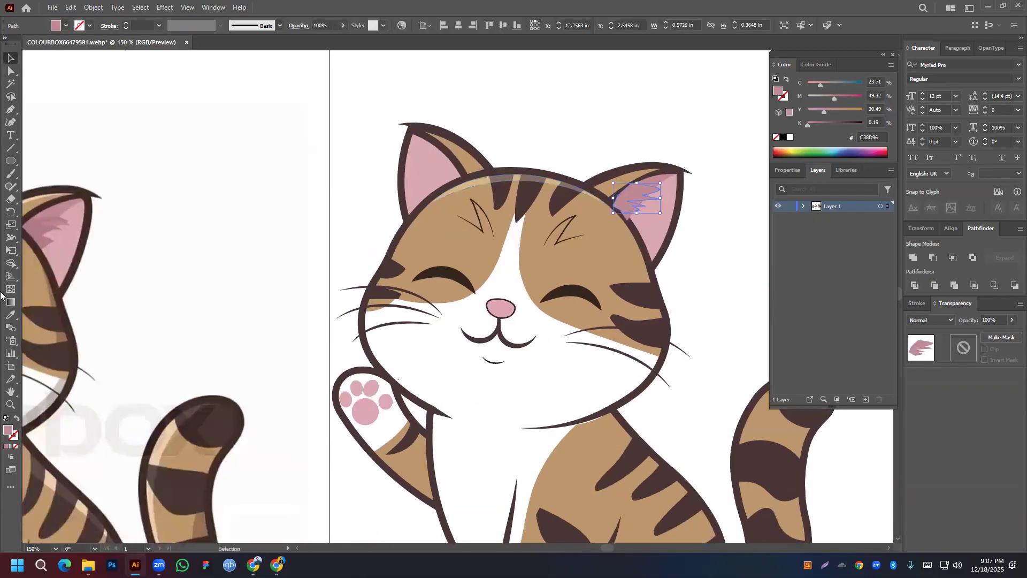
pyautogui.click(10, 315)
pyautogui.click(42, 230)
pyautogui.click(10, 55)
pyautogui.click(685, 256)
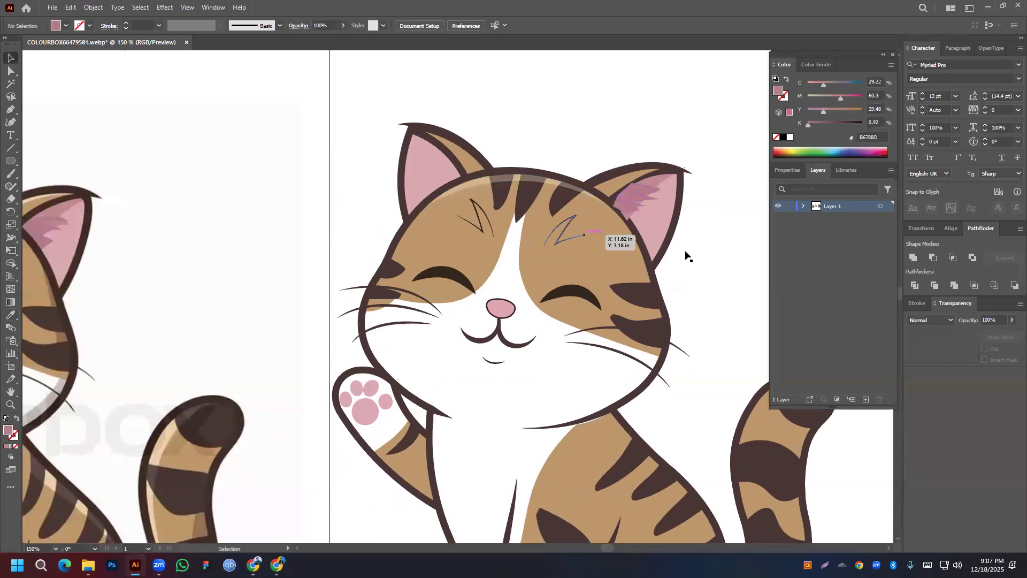
# Reshape the darker fur tuft in the tail-side ear by moving its anchor points to fit the ear's inner edge
pyautogui.moveTo(632, 198); pyautogui.dragTo(630, 198)
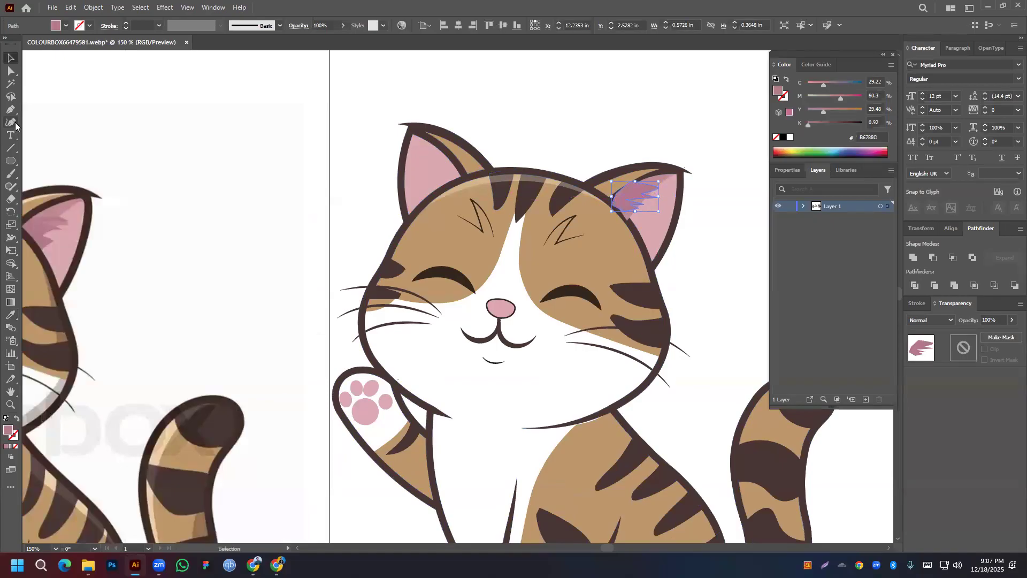
pyautogui.click(10, 71)
pyautogui.scroll(6, 493, 143)
pyautogui.moveTo(564, 259); pyautogui.dragTo(32, 51)
pyautogui.moveTo(621, 245); pyautogui.dragTo(215, 101)
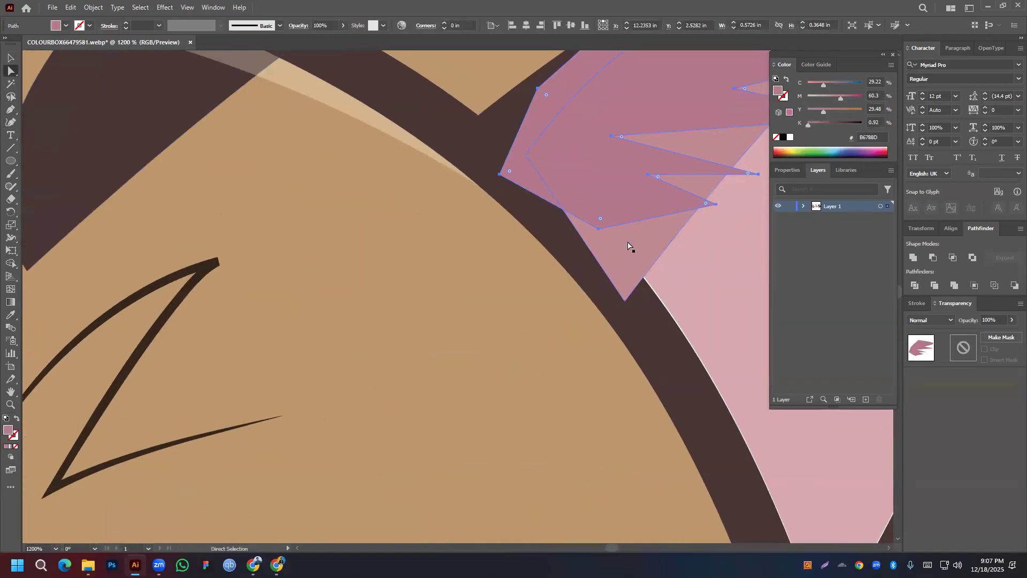
pyautogui.moveTo(550, 165); pyautogui.dragTo(392, 308)
pyautogui.moveTo(487, 138); pyautogui.dragTo(503, 148)
pyautogui.scroll(-2, 504, 289)
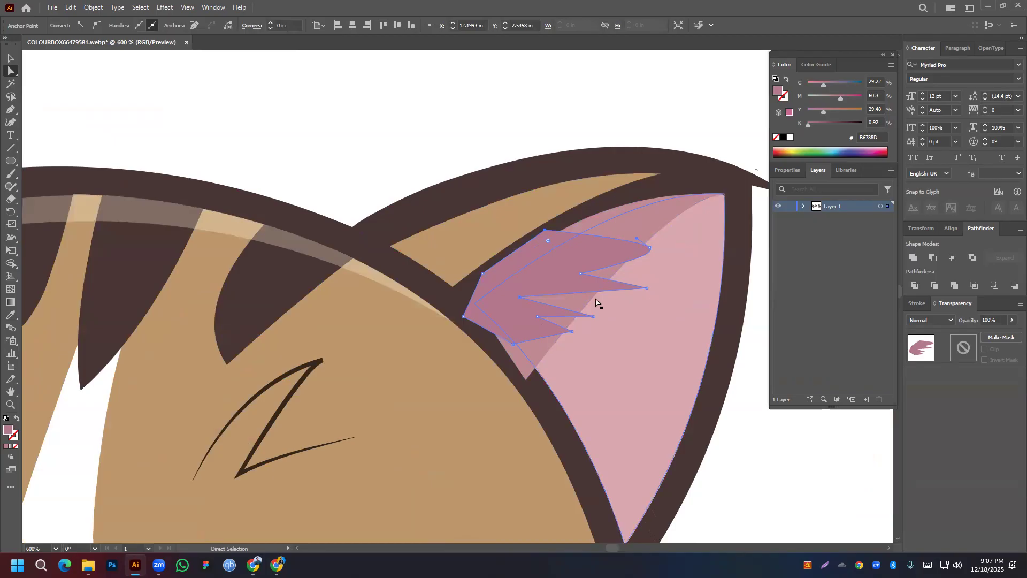
pyautogui.scroll(-2, 595, 195)
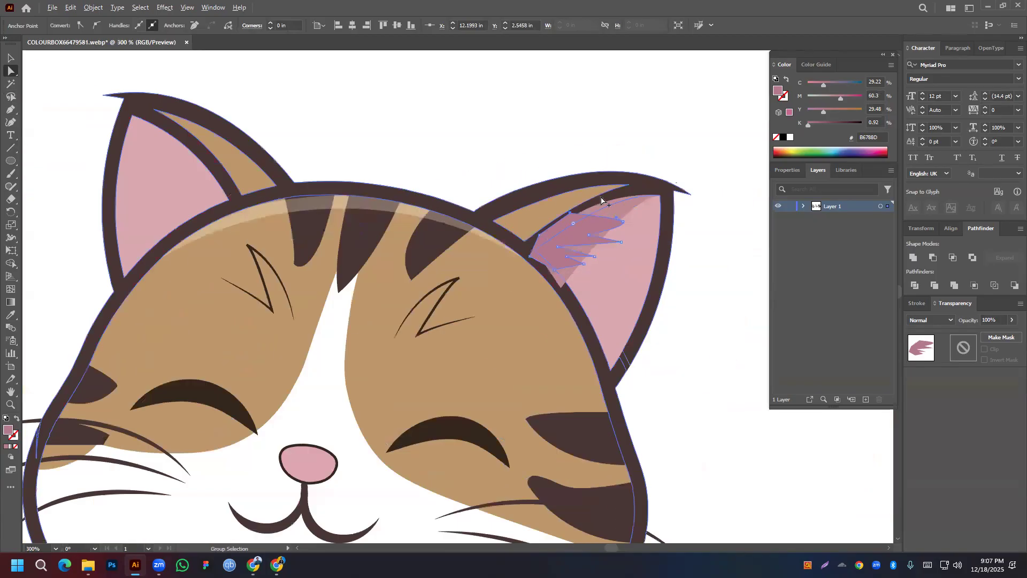
pyautogui.press('v')
pyautogui.click(364, 120)
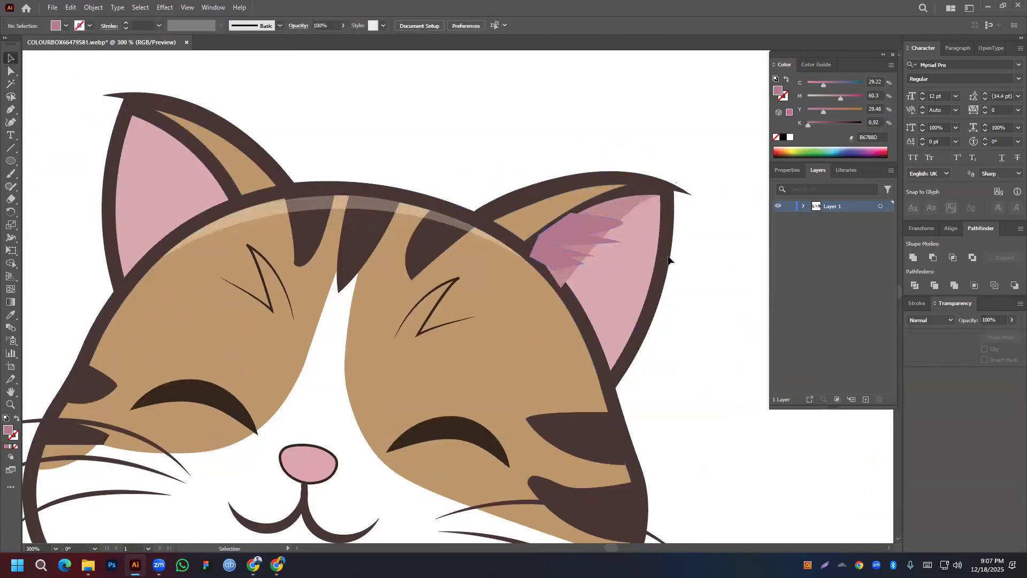
# Copy the tail-side ear's shading and fur tuft onto the paw-side ear, reflect the copy and position it over the pink area
pyautogui.click(620, 219)
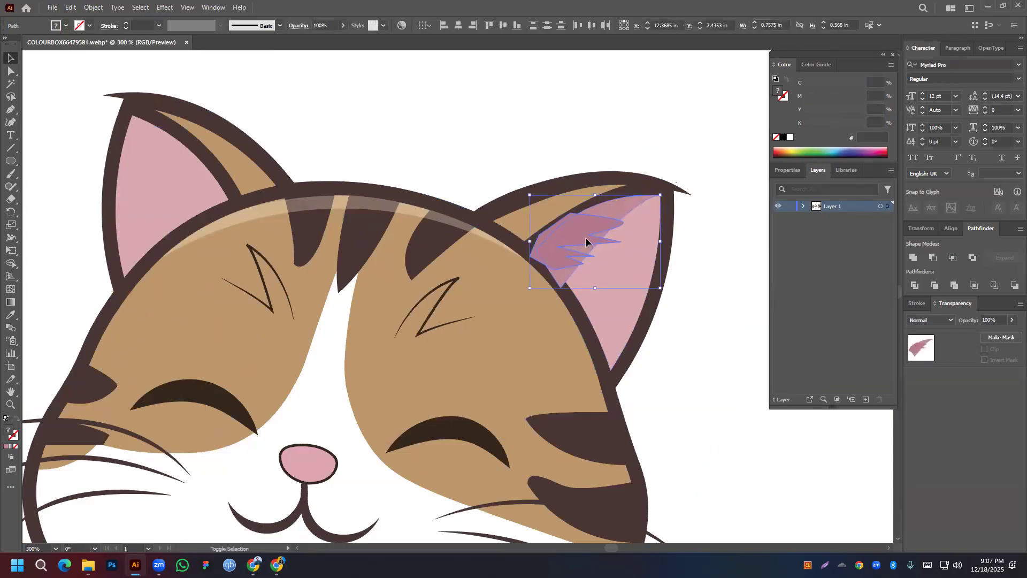
pyautogui.moveTo(585, 240); pyautogui.dragTo(227, 182)
pyautogui.rightClick(227, 183)
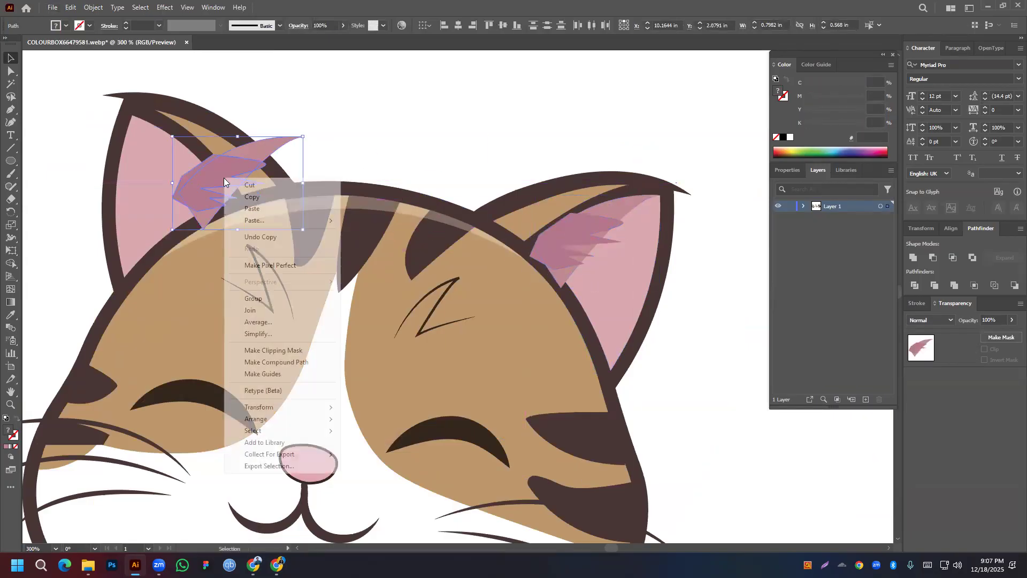
pyautogui.moveTo(299, 407)
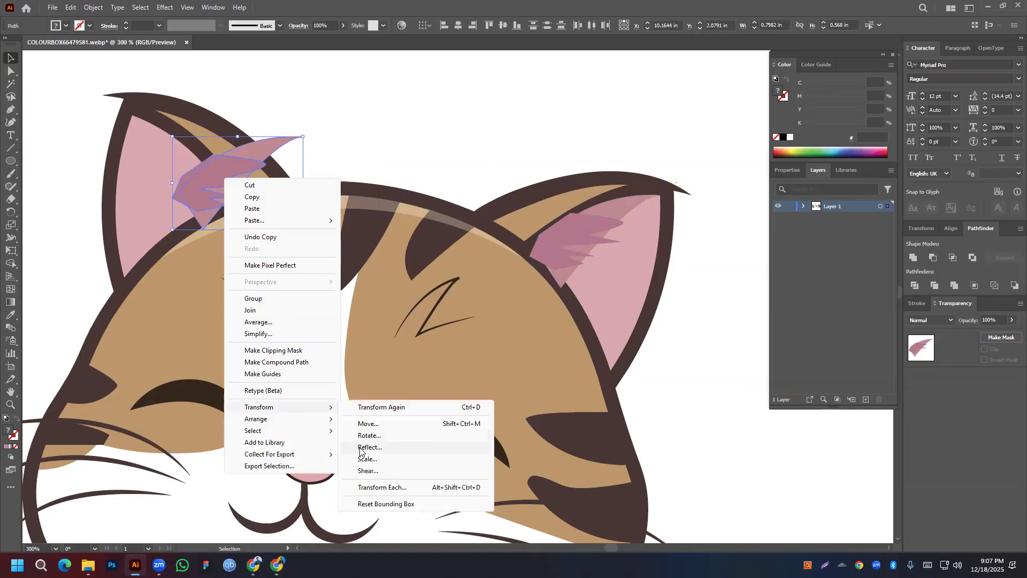
pyautogui.click(368, 447)
pyautogui.click(210, 403)
pyautogui.moveTo(246, 183)
pyautogui.mouseDown()
pyautogui.moveTo(207, 179)
pyautogui.moveTo(207, 189)
pyautogui.mouseUp()
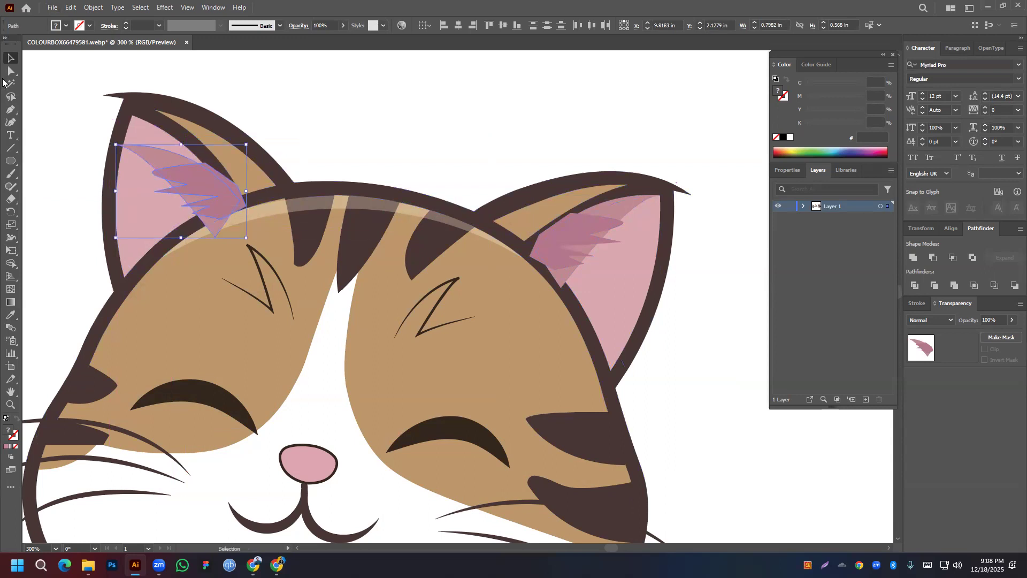
# Reshape the muted pink shading in the paw-side ear to reach the ear tip and follow its inner edge
pyautogui.click(11, 71)
pyautogui.click(117, 138)
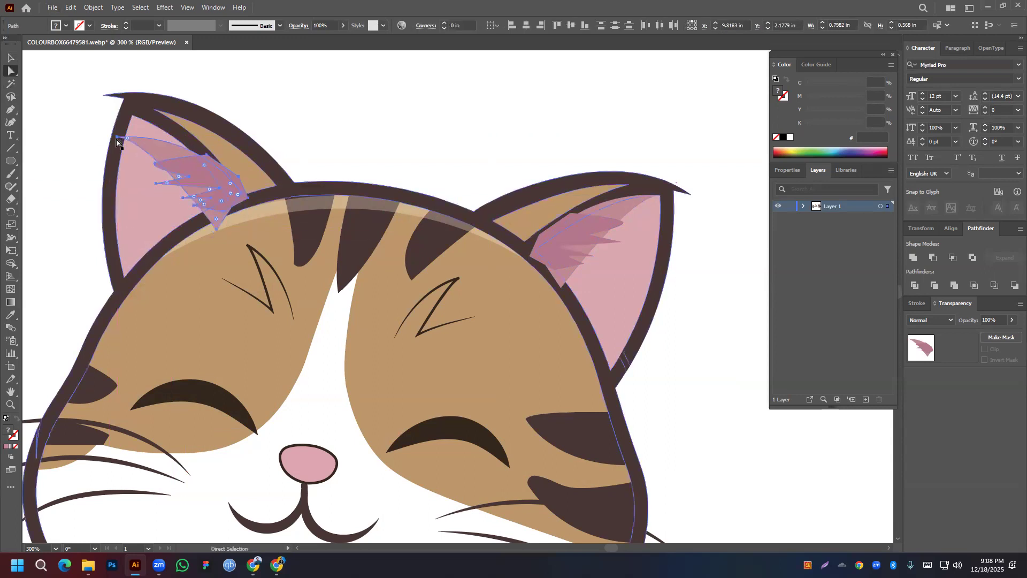
pyautogui.moveTo(117, 138); pyautogui.dragTo(123, 113)
pyautogui.moveTo(217, 229); pyautogui.dragTo(194, 229)
pyautogui.moveTo(240, 194); pyautogui.dragTo(240, 192)
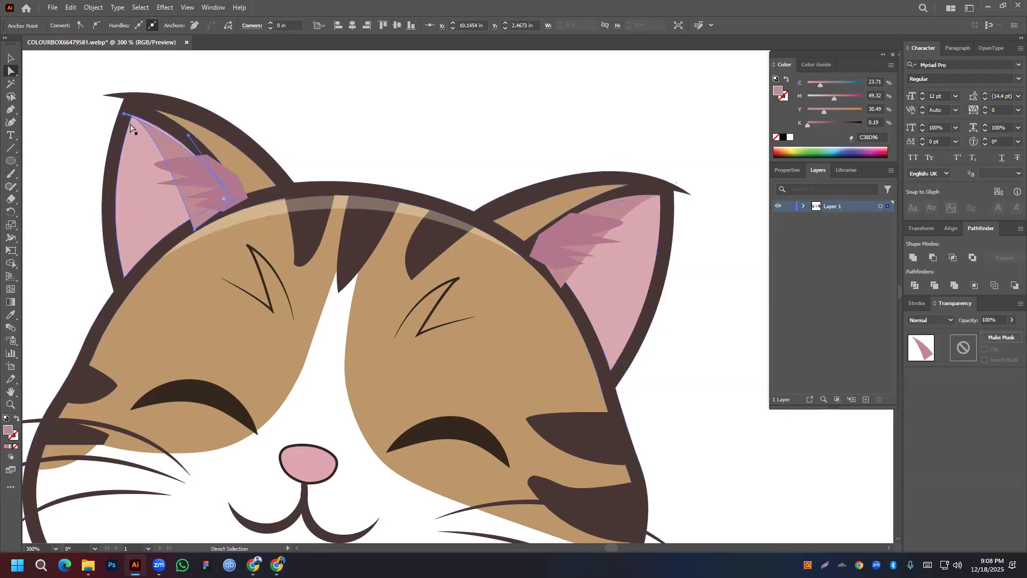
pyautogui.moveTo(188, 135); pyautogui.dragTo(187, 115)
# Adjust the darker fur tuft in the paw-side ear so it fits along the ear's inner edge
pyautogui.click(10, 57)
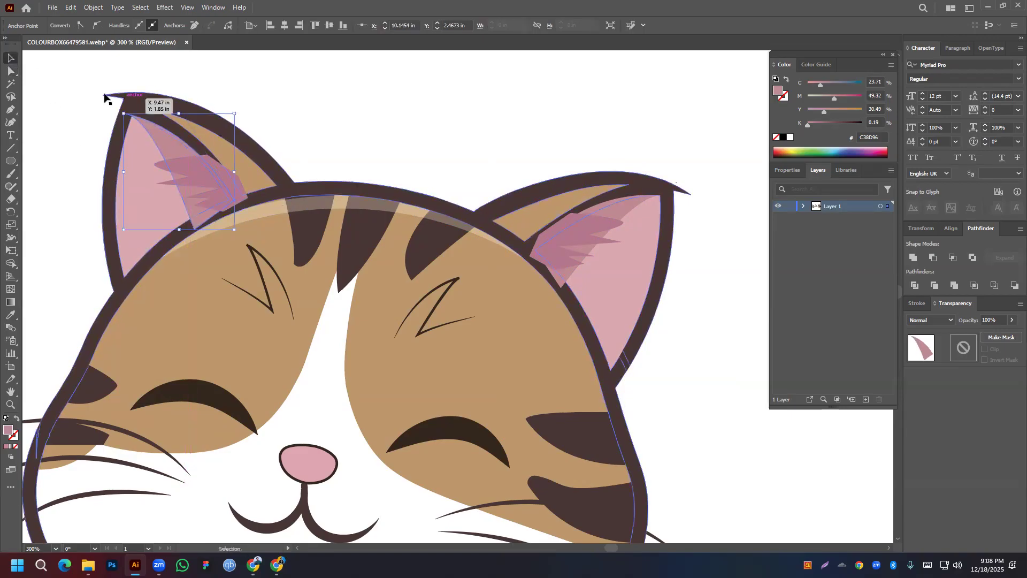
pyautogui.click(229, 194)
pyautogui.moveTo(229, 194)
pyautogui.mouseDown()
pyautogui.moveTo(217, 198)
pyautogui.moveTo(207, 165)
pyautogui.moveTo(181, 135)
pyautogui.mouseUp()
pyautogui.click(11, 70)
pyautogui.scroll(3, 206, 160)
pyautogui.scroll(-2, 181, 136)
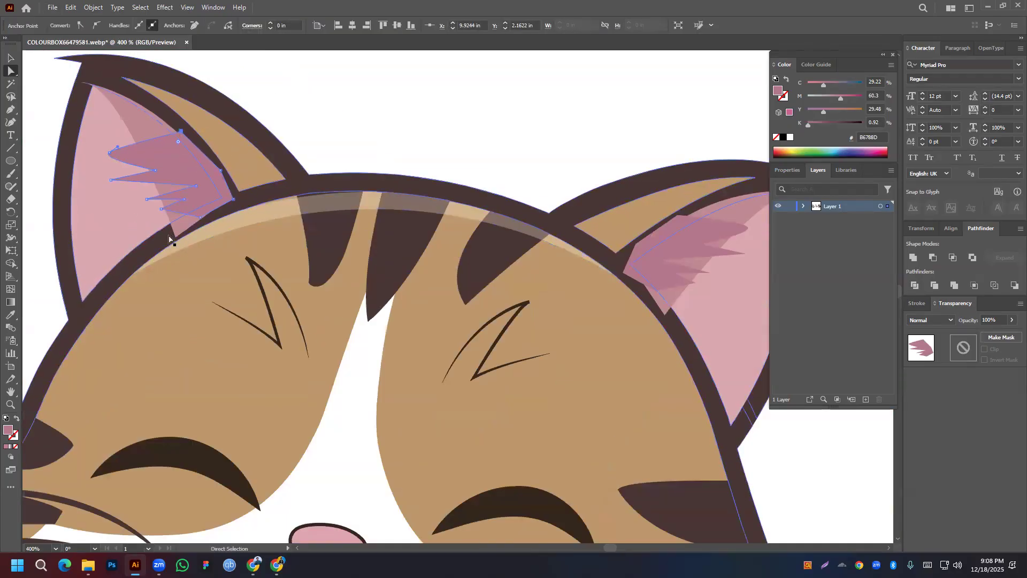
pyautogui.click(12, 58)
pyautogui.click(539, 131)
# Bring the cat's dark outline to the front so it covers the overhanging ear shading
pyautogui.scroll(-2, 529, 131)
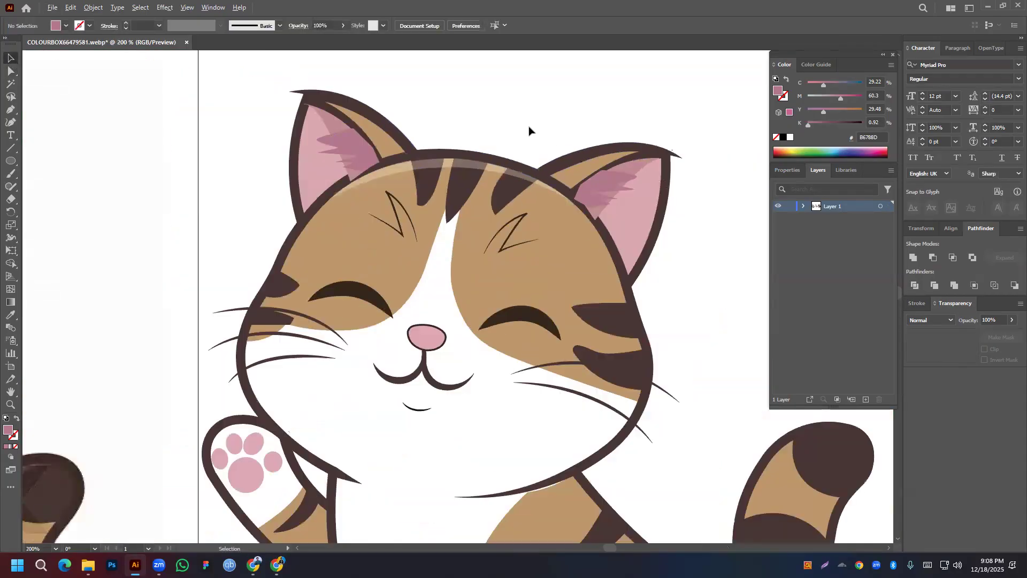
pyautogui.scroll(3, 632, 203)
pyautogui.scroll(-3, 544, 188)
pyautogui.click(635, 216)
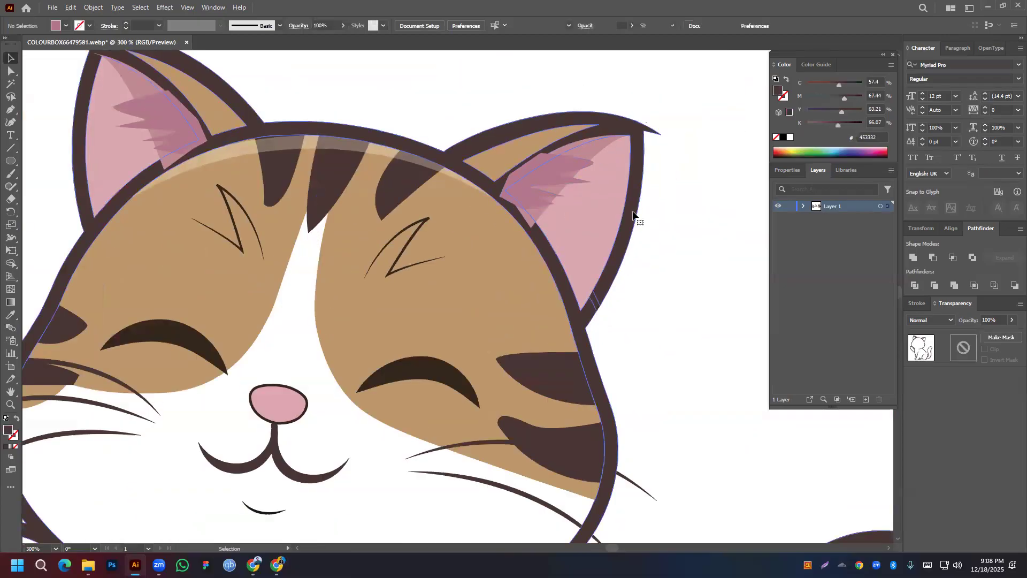
pyautogui.rightClick(636, 215)
pyautogui.click(831, 401)
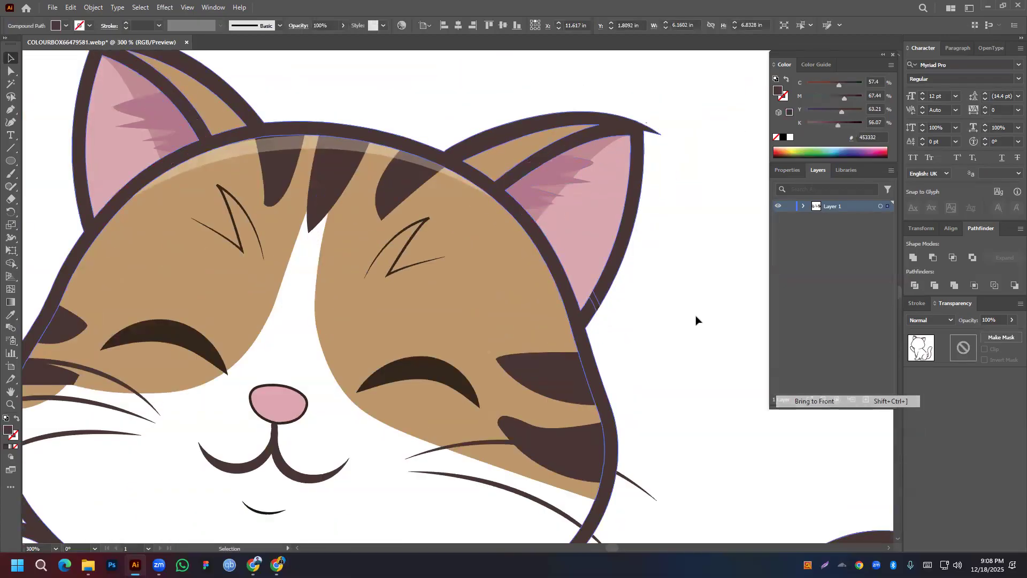
pyautogui.click(693, 313)
# Change the blending mode of the head-edge highlight to Soft Light
pyautogui.scroll(-3, 279, 127)
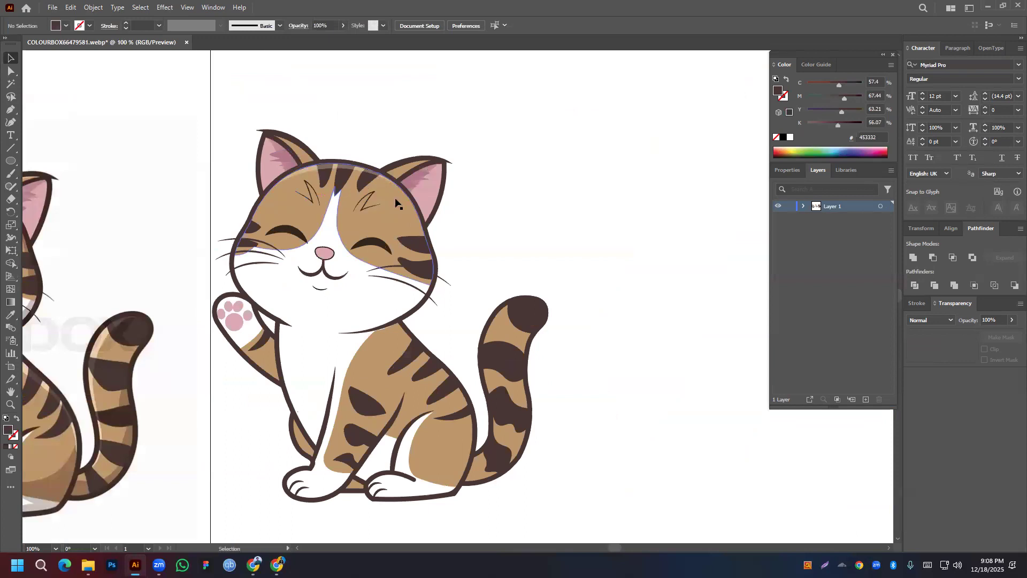
pyautogui.moveTo(583, 240); pyautogui.dragTo(657, 225)
pyautogui.hscroll(-3, 415, 166)
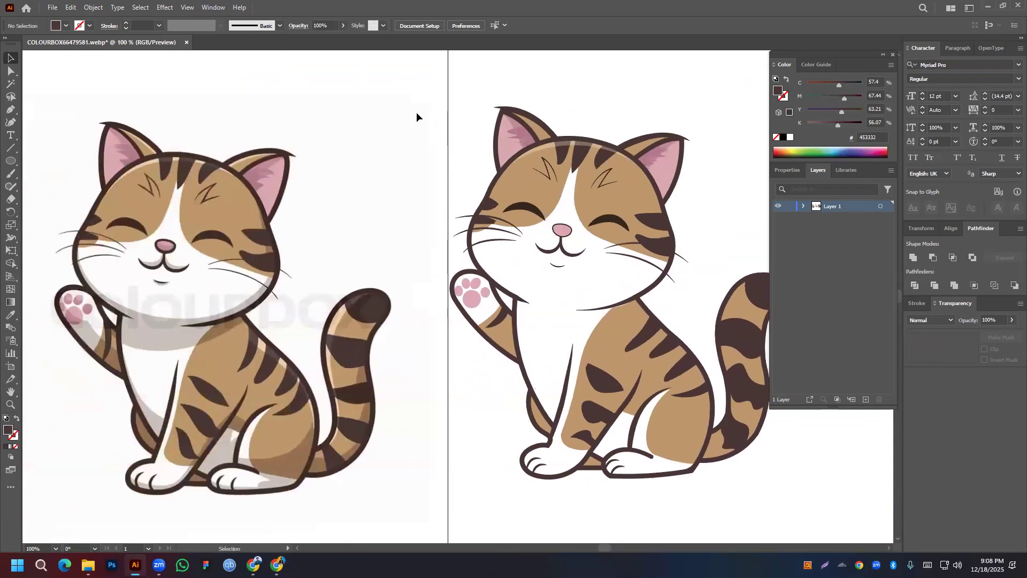
pyautogui.click(542, 146)
pyautogui.scroll(4, 994, 318)
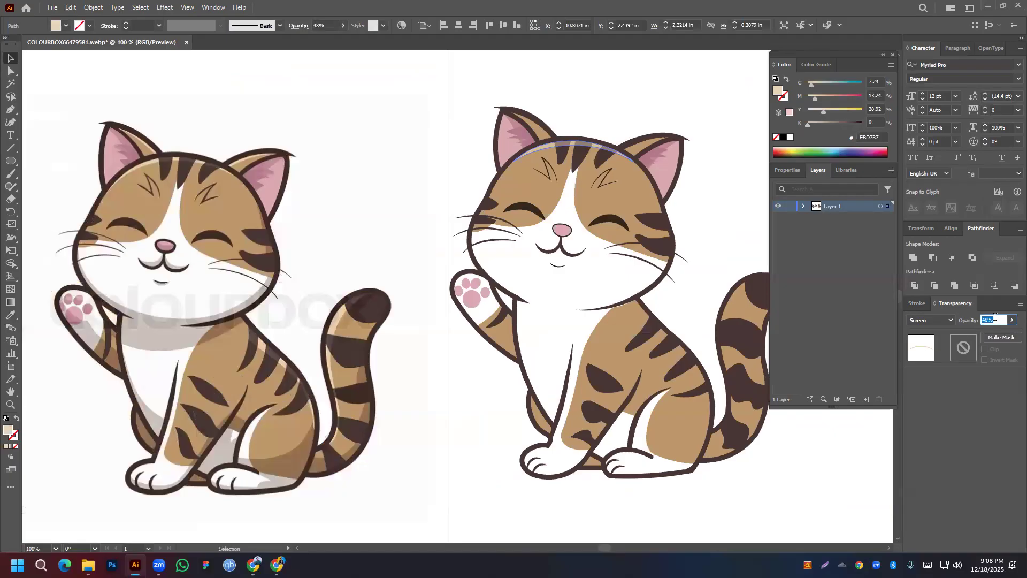
pyautogui.click(933, 320)
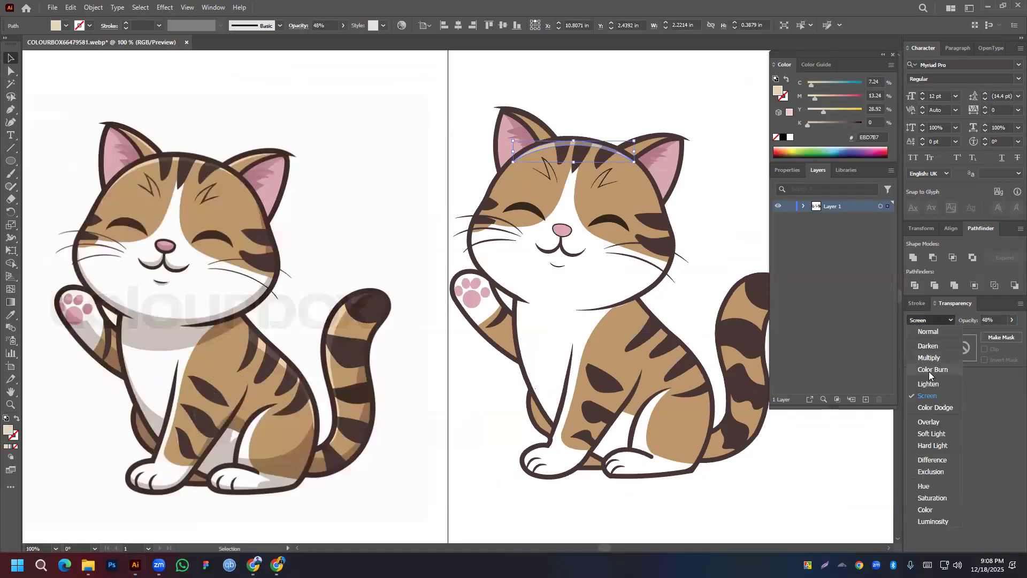
pyautogui.click(929, 370)
pyautogui.click(942, 322)
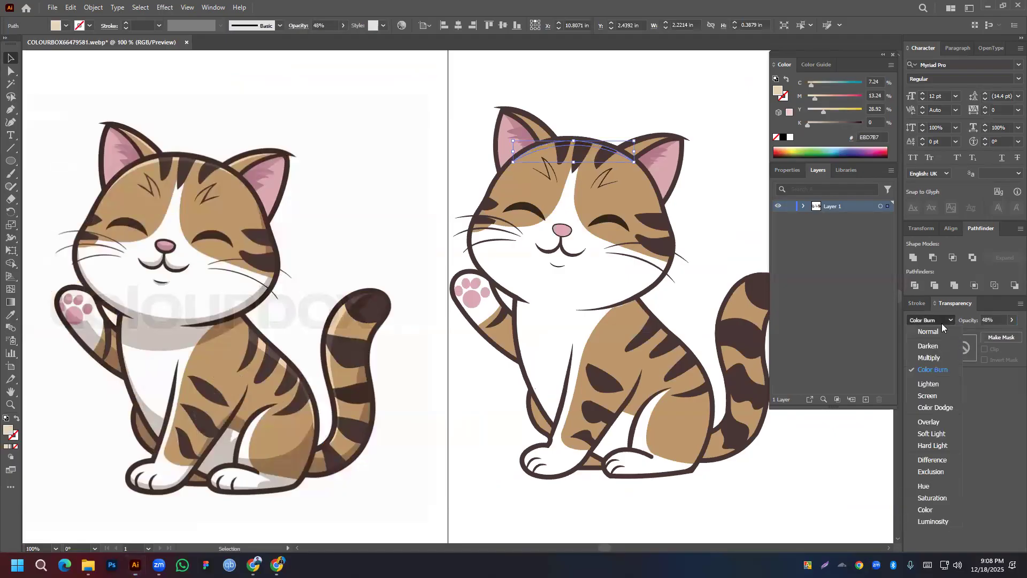
pyautogui.click(927, 434)
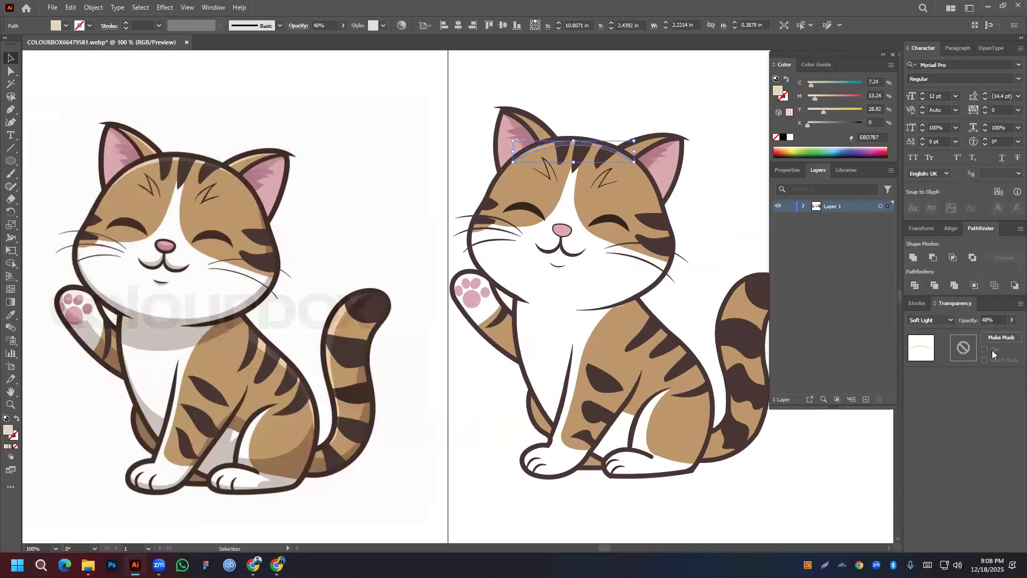
# Raise the head-edge highlight's opacity to about 85%
pyautogui.click(994, 320)
pyautogui.scroll(7, 995, 320)
pyautogui.scroll(9, 995, 320)
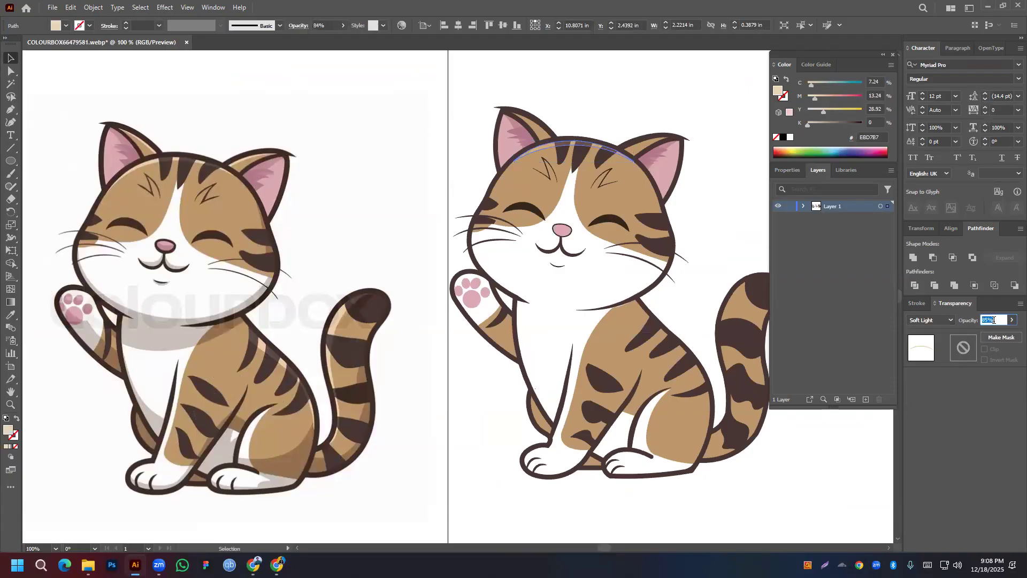
pyautogui.click(632, 96)
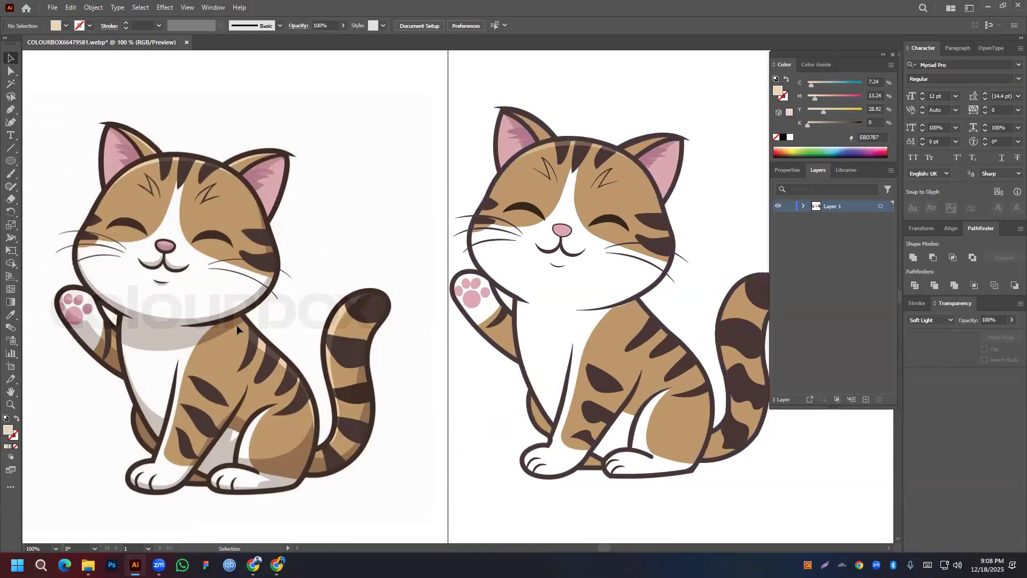
# Draw a closed six-point Pen shape about 4.58 by 2.42 in around the lower face, from cheek to cheek and below the chin
pyautogui.moveTo(147, 251); pyautogui.dragTo(161, 225)
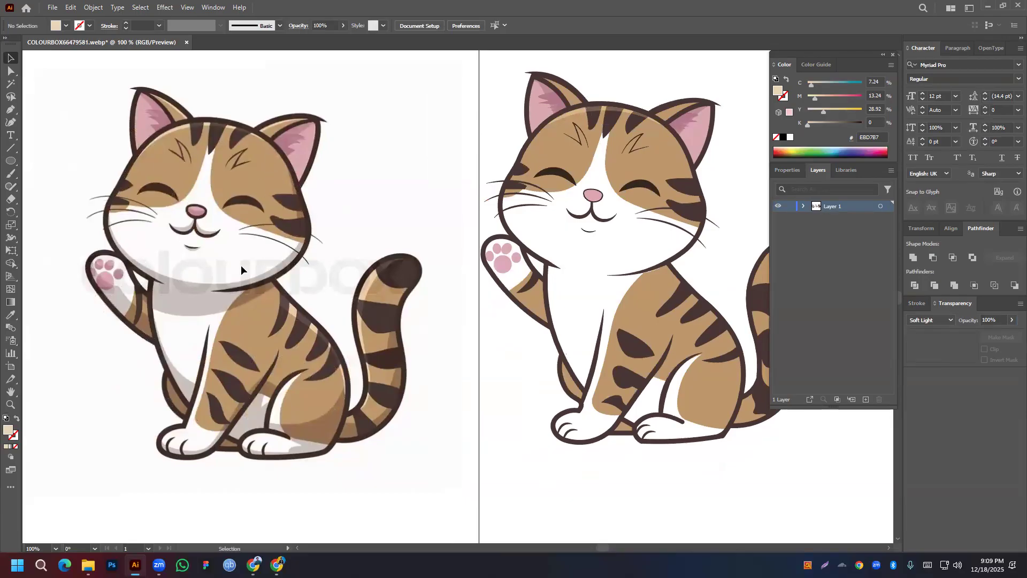
pyautogui.click(10, 111)
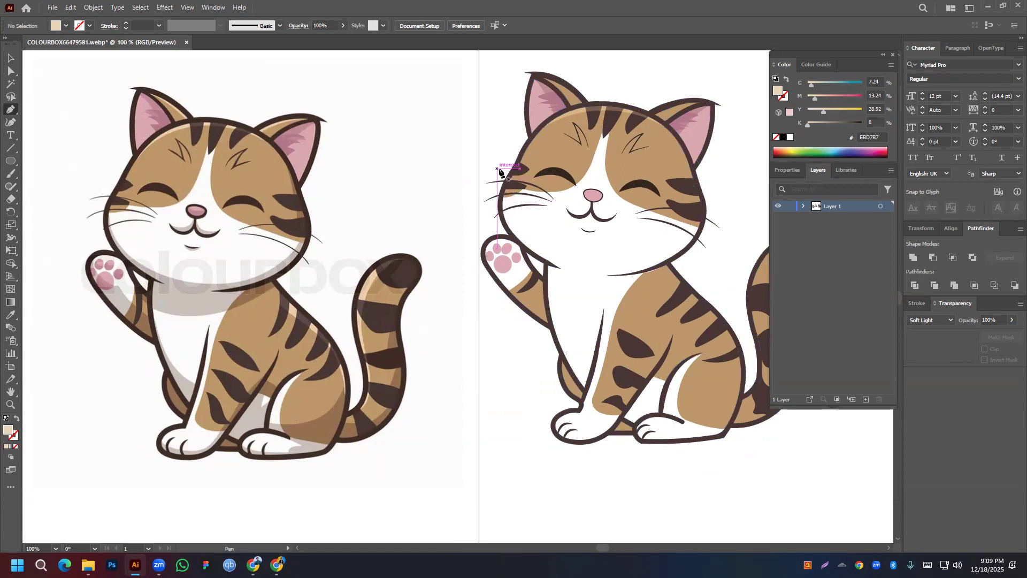
pyautogui.click(500, 171)
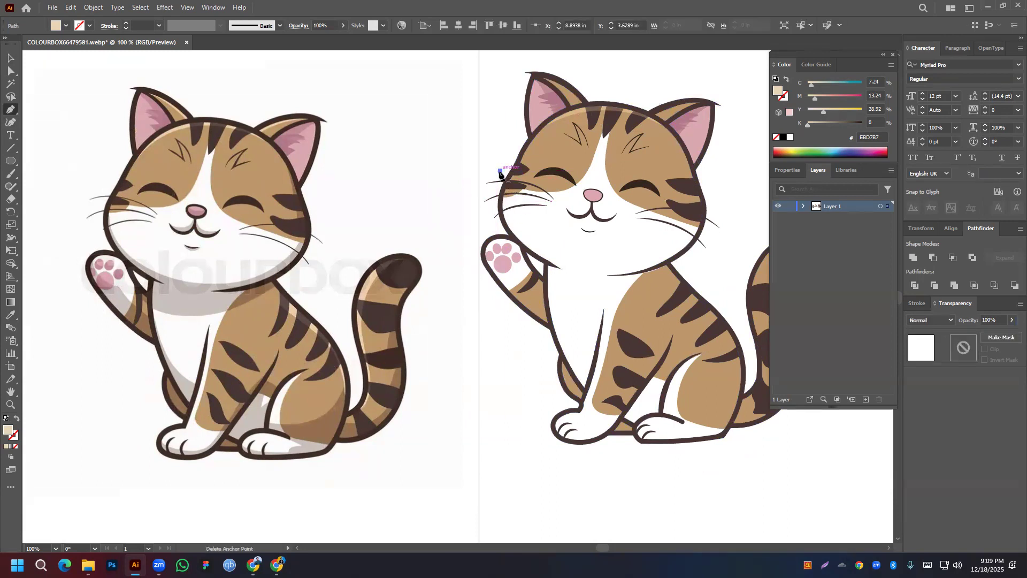
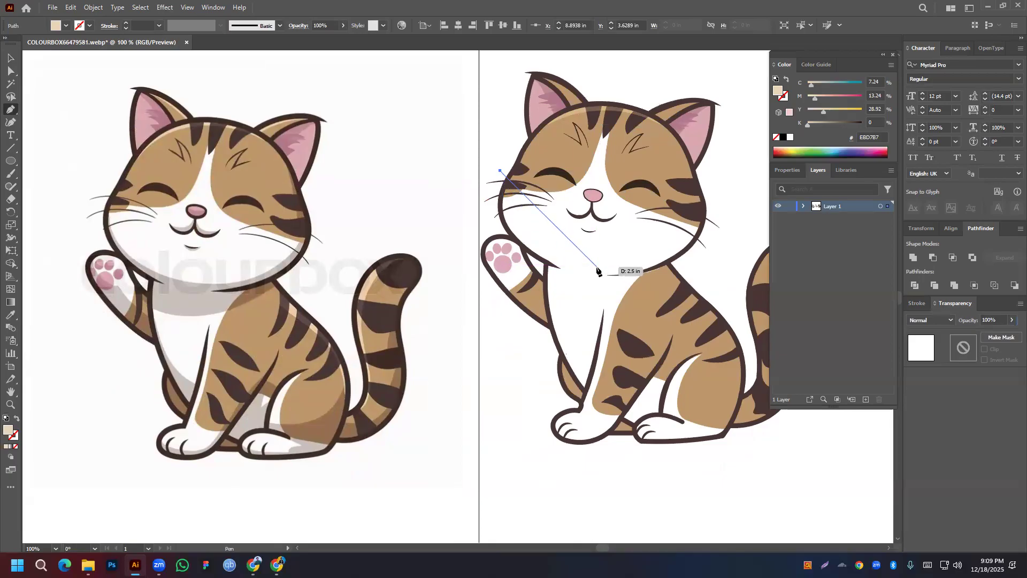
pyautogui.click(596, 266)
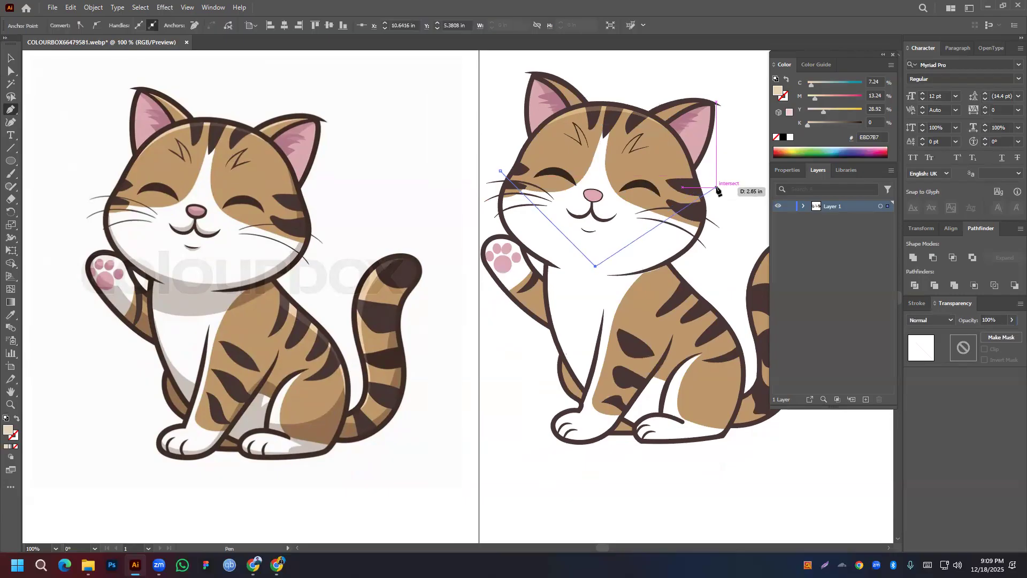
pyautogui.click(707, 164)
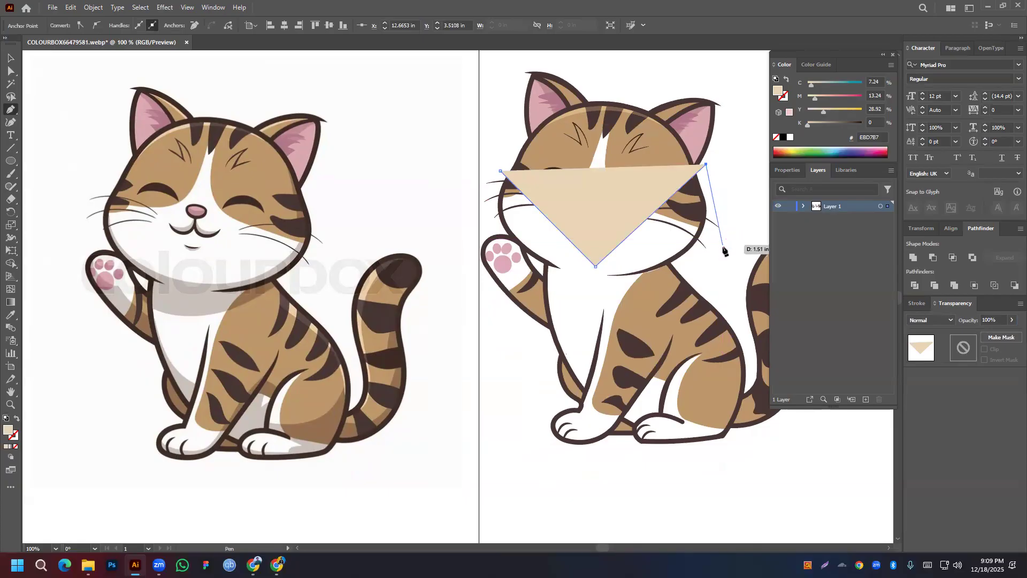
pyautogui.click(722, 264)
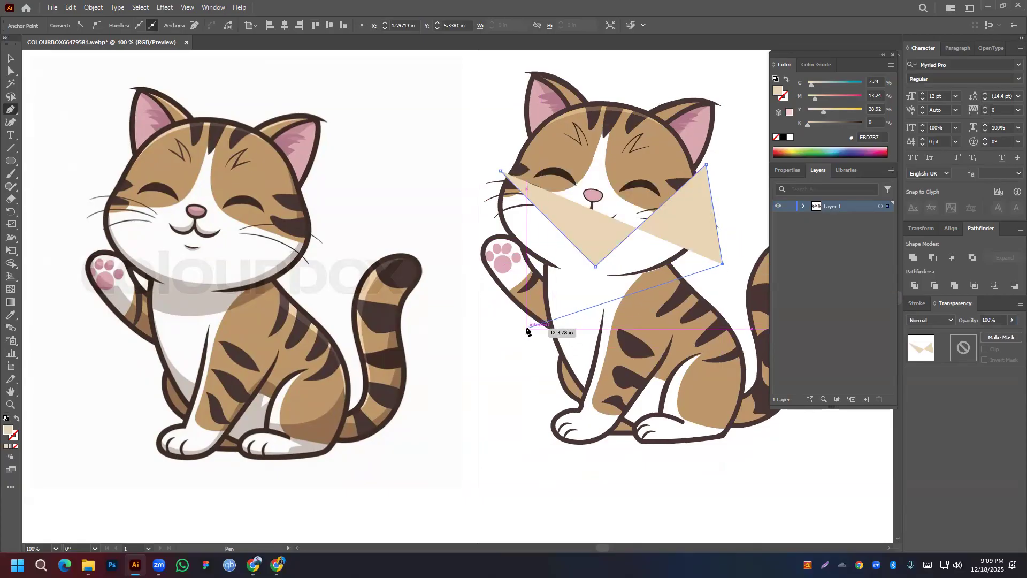
pyautogui.click(537, 296)
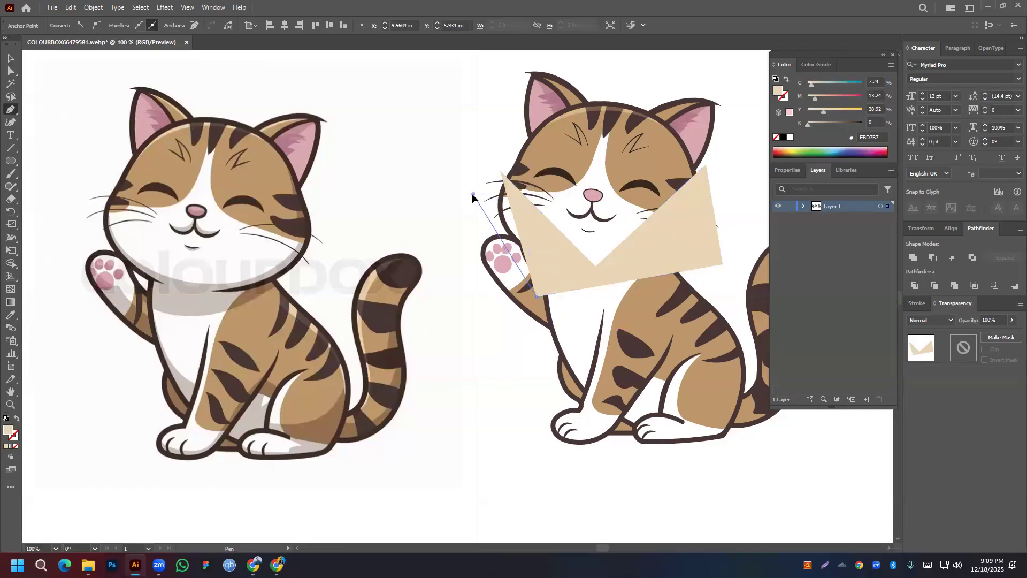
pyautogui.click(474, 194)
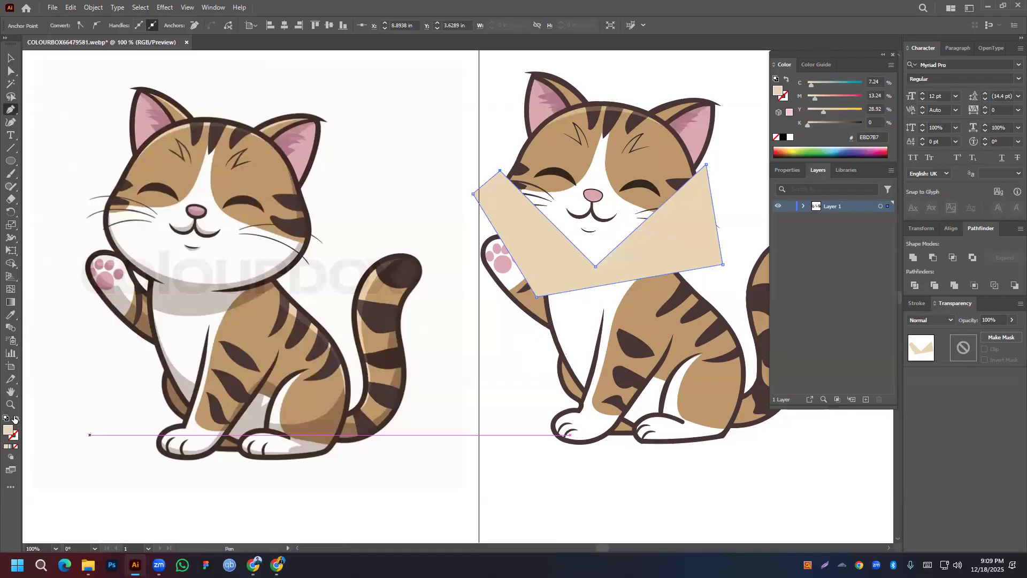
# Swap the lower-face shape's fill and stroke, and curve its inner edge along the cheeks and chin with the Curvature tool
pyautogui.click(17, 418)
pyautogui.click(8, 124)
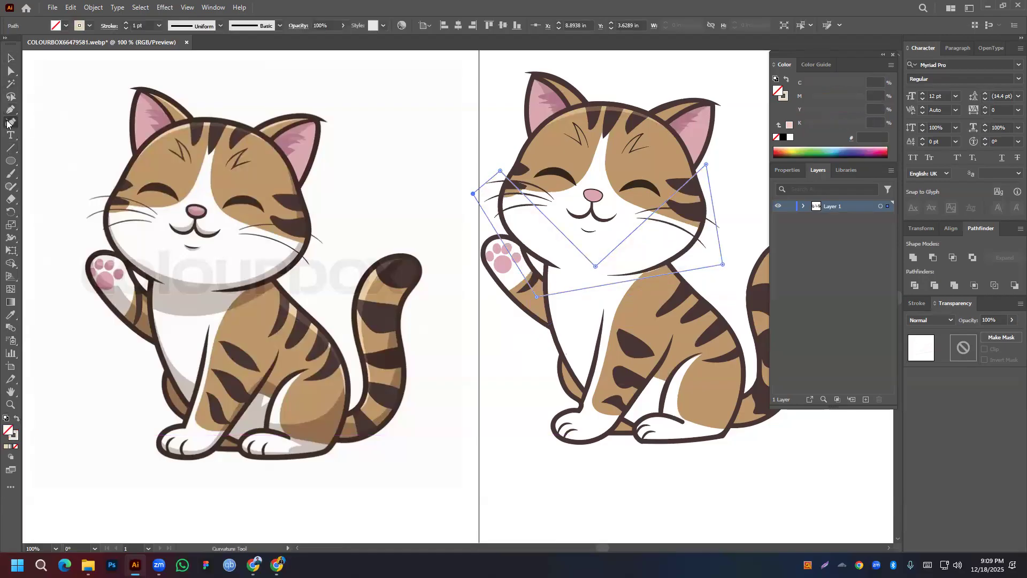
pyautogui.moveTo(528, 202); pyautogui.dragTo(508, 216)
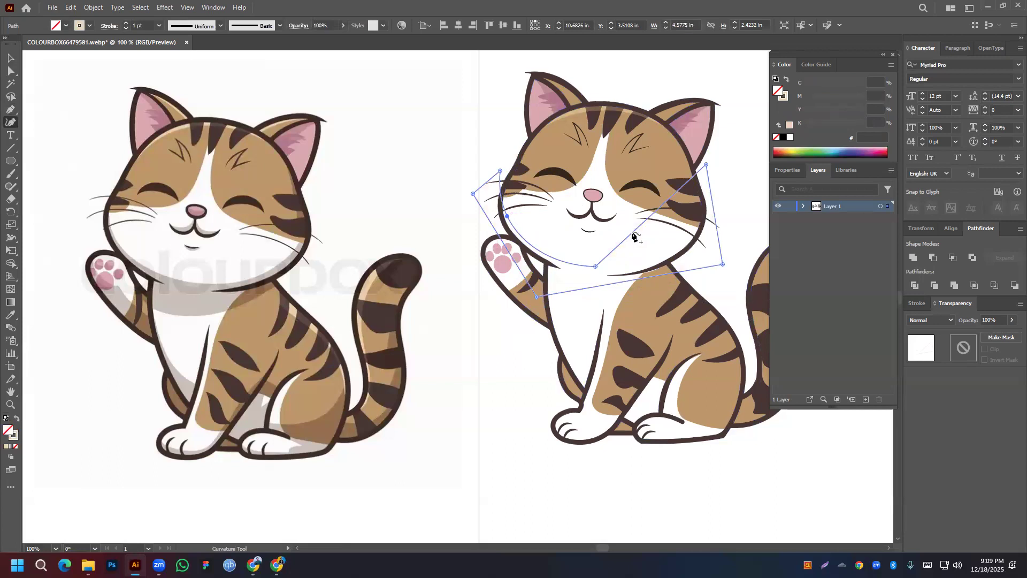
pyautogui.moveTo(632, 232); pyautogui.dragTo(672, 251)
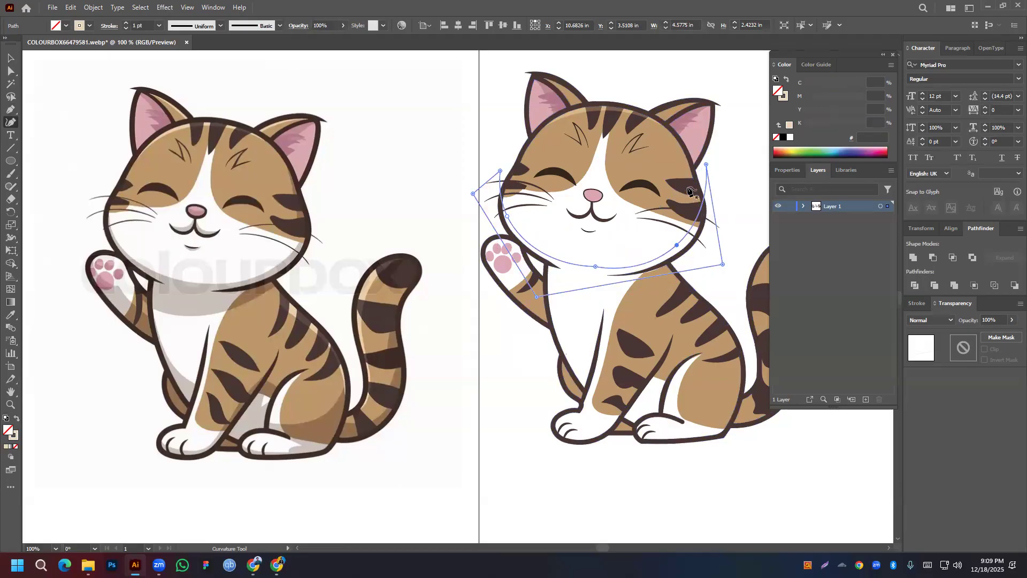
pyautogui.moveTo(706, 164); pyautogui.dragTo(688, 163)
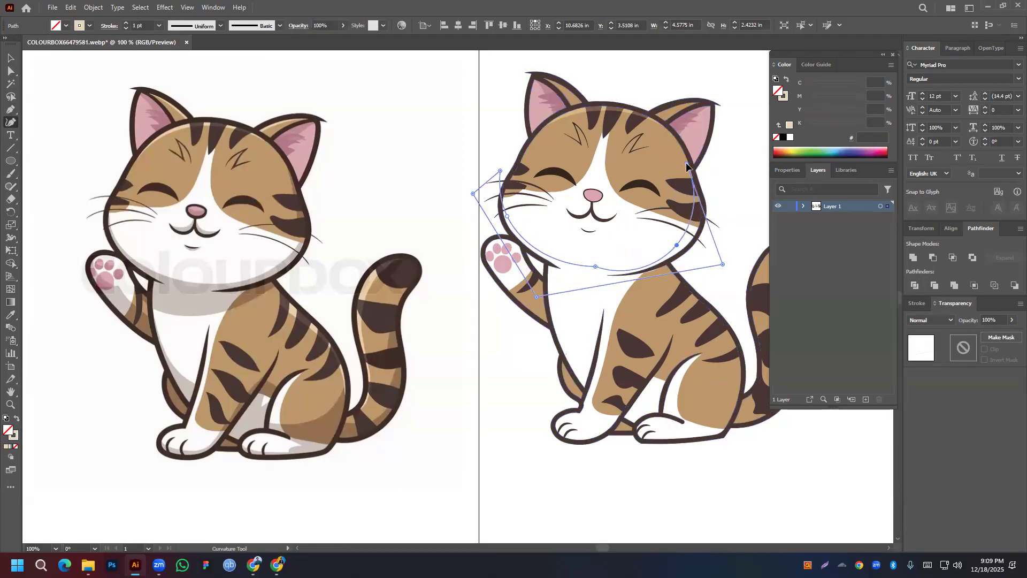
# Curve the shadow shape's outer edge around the far cheek, below the chin and beside the raised paw
pyautogui.moveTo(708, 224); pyautogui.dragTo(727, 217)
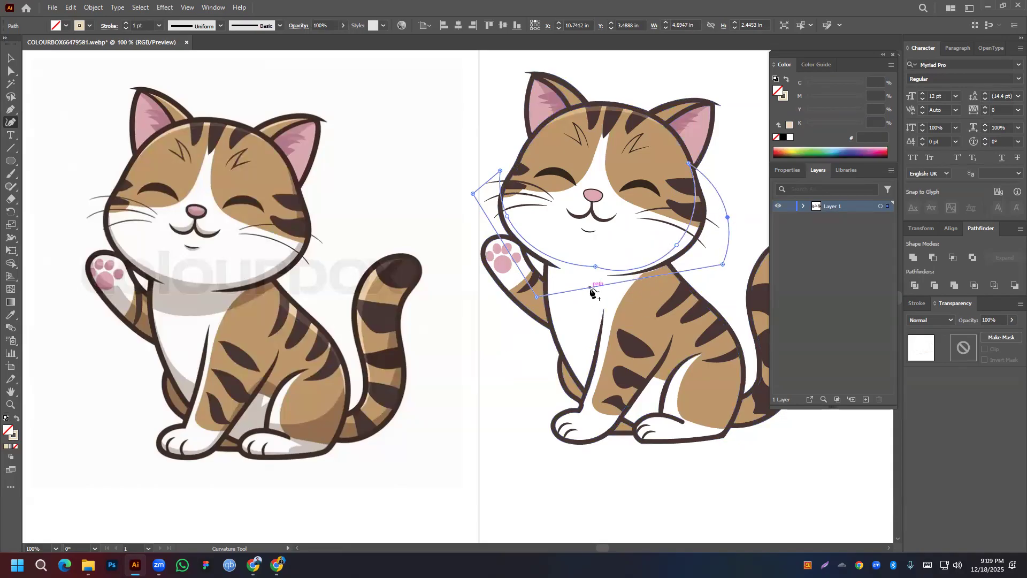
pyautogui.moveTo(594, 288); pyautogui.dragTo(528, 273)
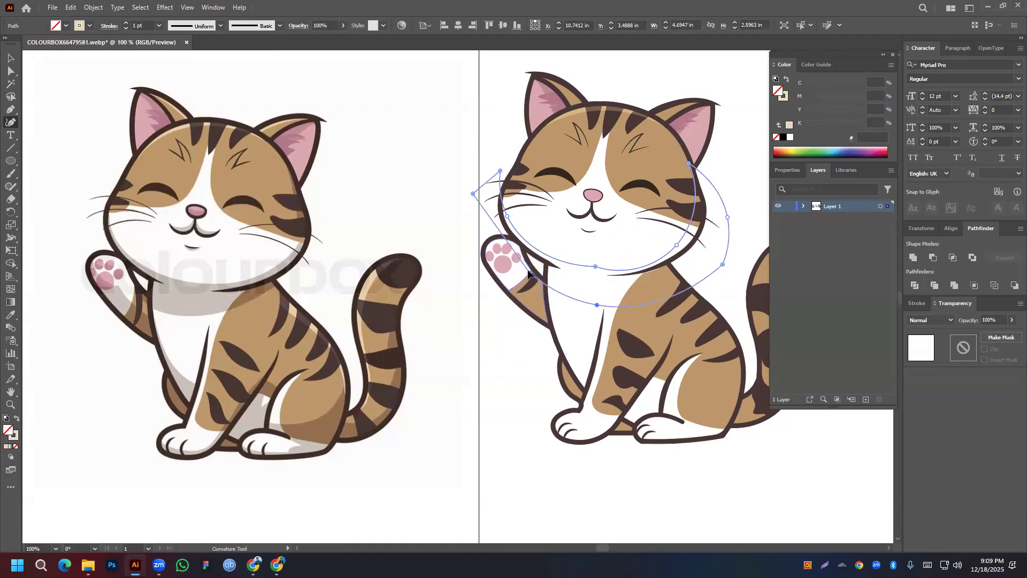
pyautogui.moveTo(528, 273); pyautogui.dragTo(533, 278)
pyautogui.click(516, 245)
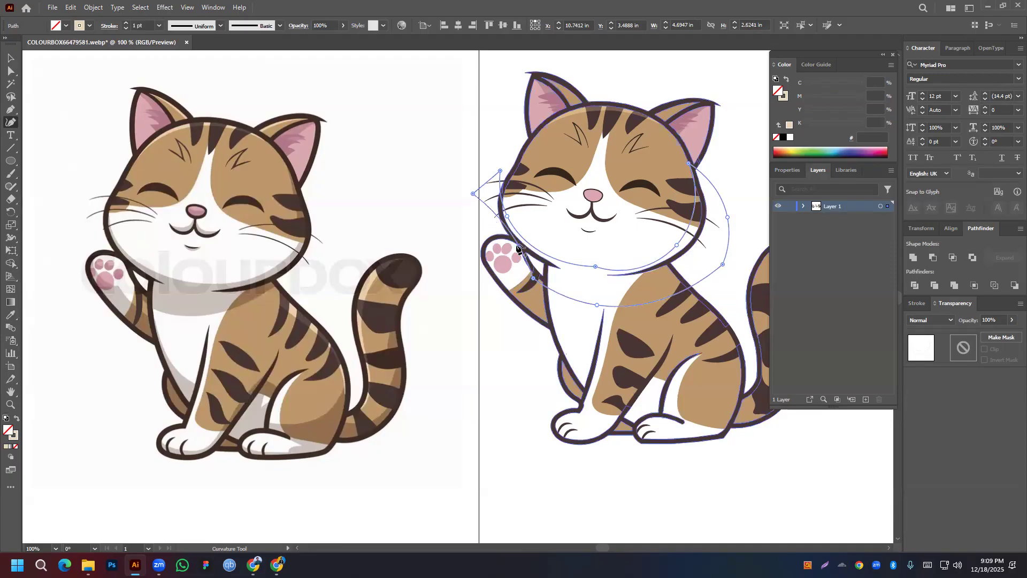
# Refine the shadow path's curve between the raised paw and the cheek so it follows the dark outline
pyautogui.scroll(6, 529, 279)
pyautogui.moveTo(525, 274); pyautogui.dragTo(551, 274)
pyautogui.scroll(-1, 553, 275)
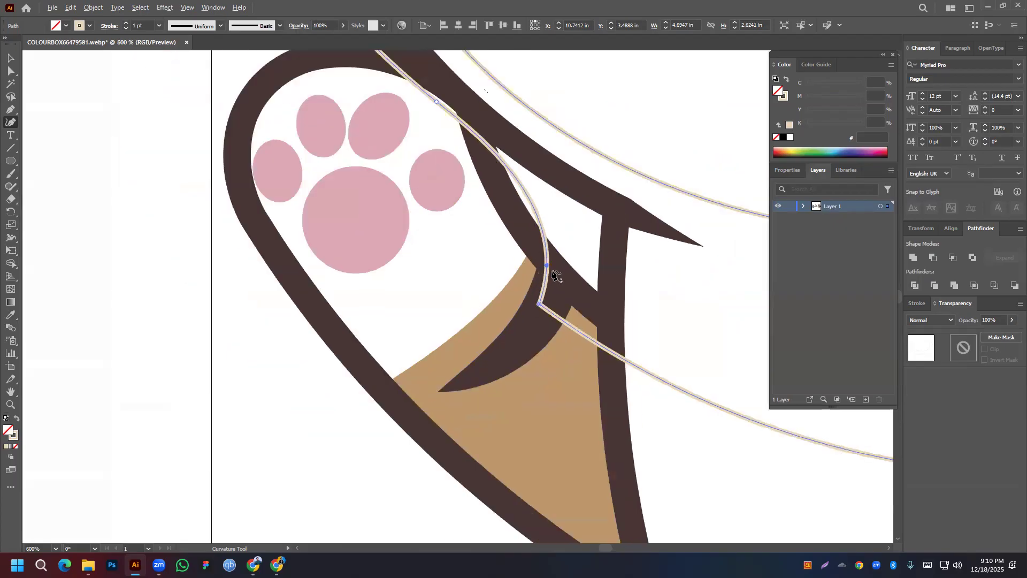
pyautogui.moveTo(436, 102); pyautogui.dragTo(441, 94)
pyautogui.scroll(-4, 444, 96)
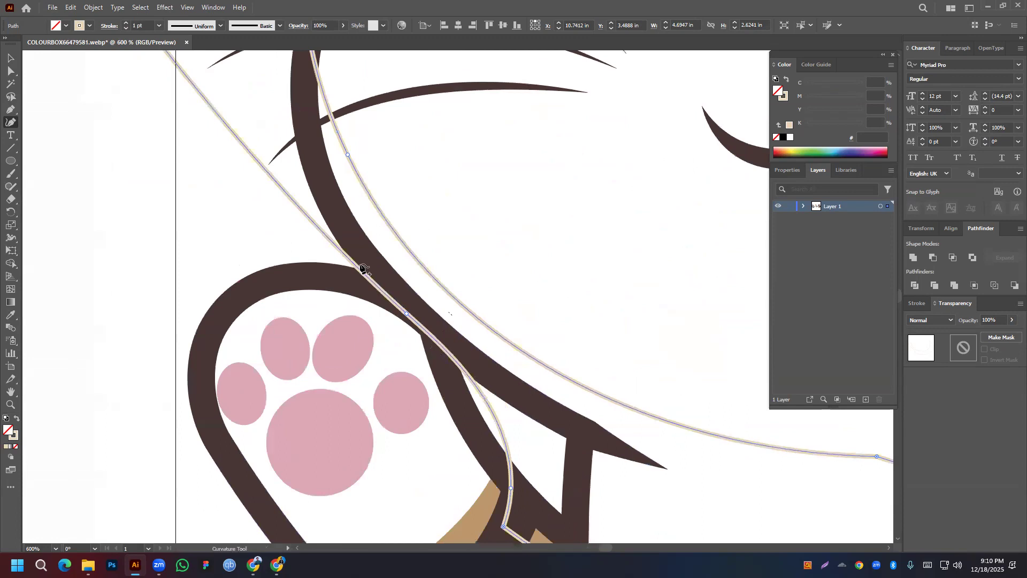
pyautogui.moveTo(675, 342); pyautogui.dragTo(507, 294)
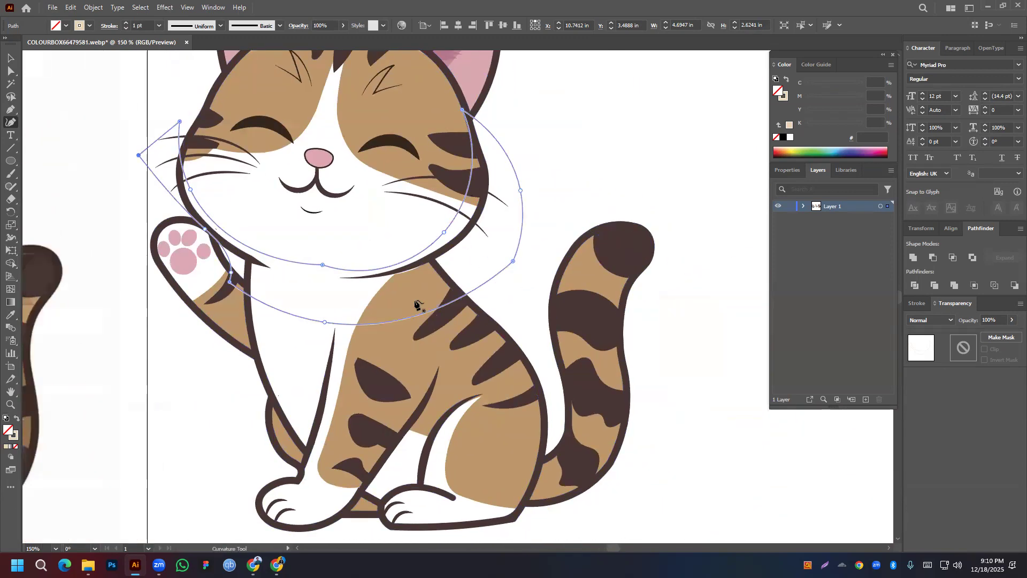
pyautogui.moveTo(441, 262); pyautogui.dragTo(605, 259)
pyautogui.press('v')
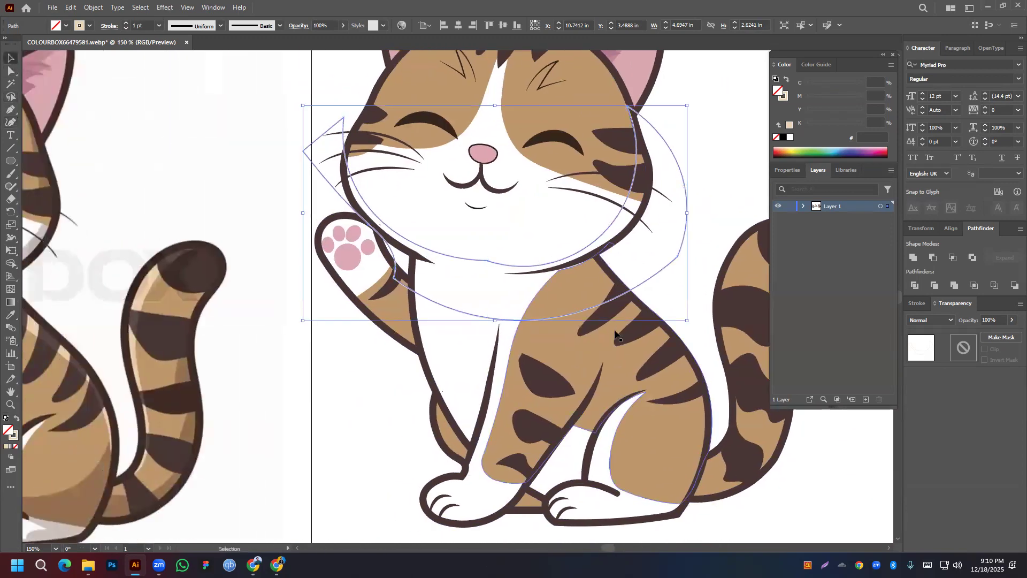
pyautogui.click(536, 367)
pyautogui.click(563, 336)
pyautogui.moveTo(562, 336); pyautogui.dragTo(560, 336)
pyautogui.click(678, 261)
pyautogui.click(661, 267)
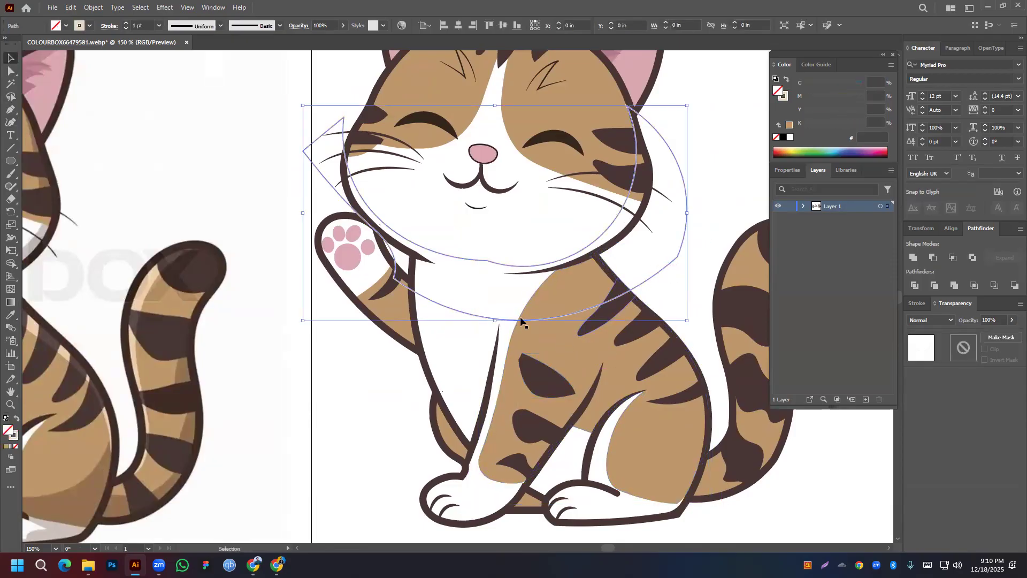
pyautogui.scroll(-3, 461, 300)
pyautogui.moveTo(365, 302); pyautogui.dragTo(319, 308)
pyautogui.scroll(2, 319, 307)
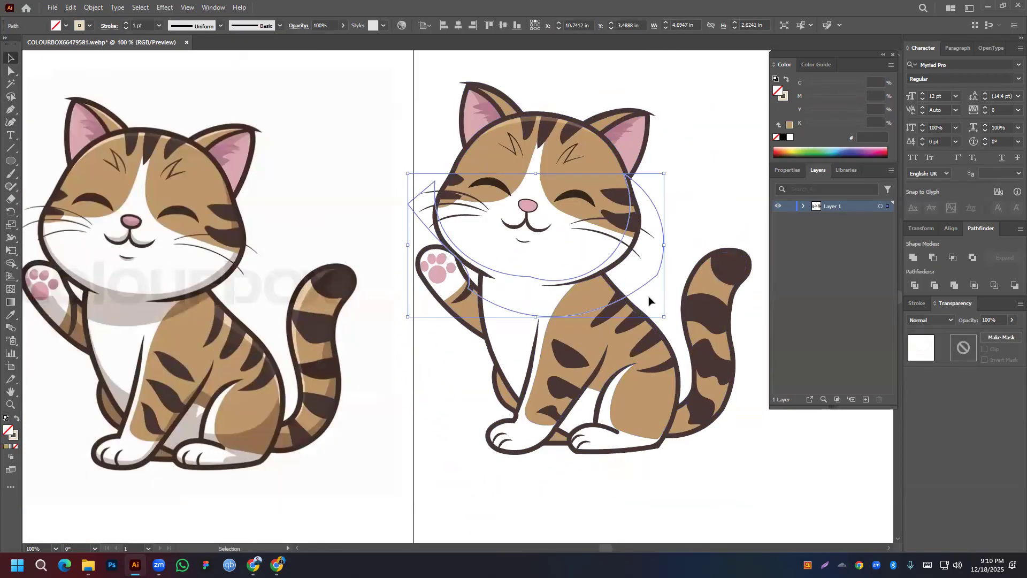
pyautogui.click(11, 70)
pyautogui.moveTo(657, 277); pyautogui.dragTo(645, 262)
pyautogui.hotkey('ctrl', 'z')
pyautogui.click(695, 198)
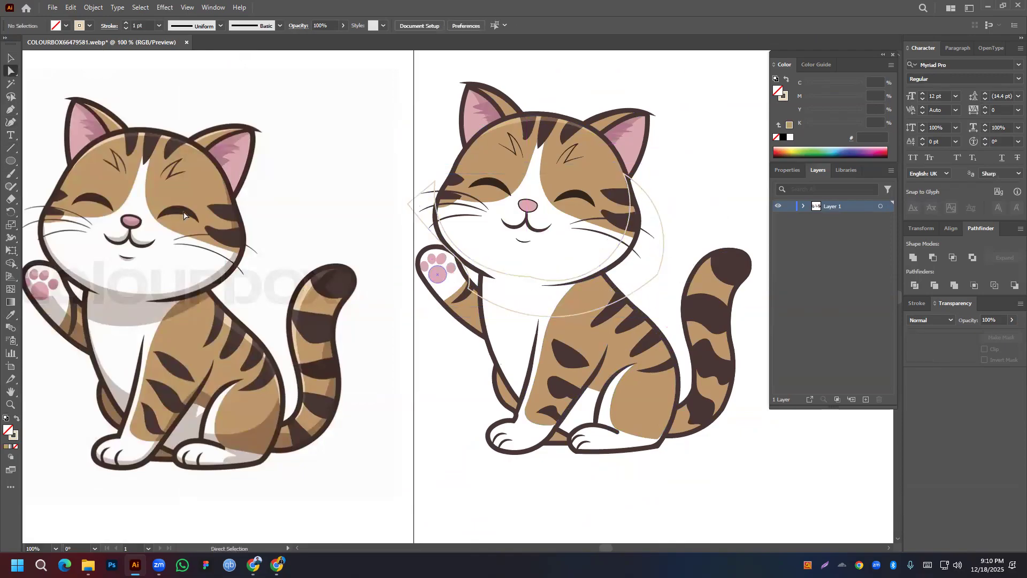
# Smooth the shadow's inner chin curve and pull its outer edge closer to the far cheek and neck, about 4.68 by 2.37 in overall
pyautogui.click(10, 122)
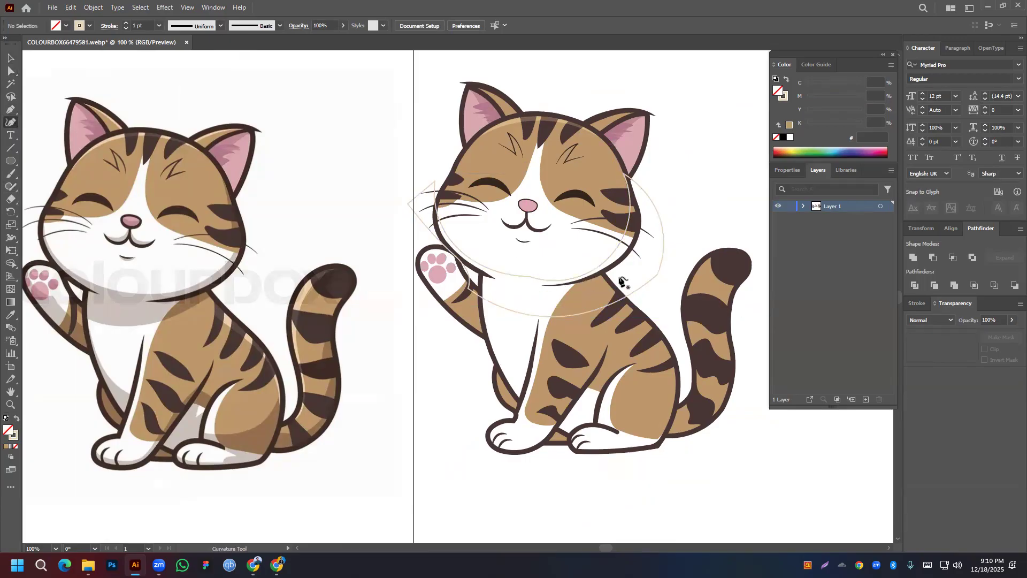
pyautogui.click(595, 269)
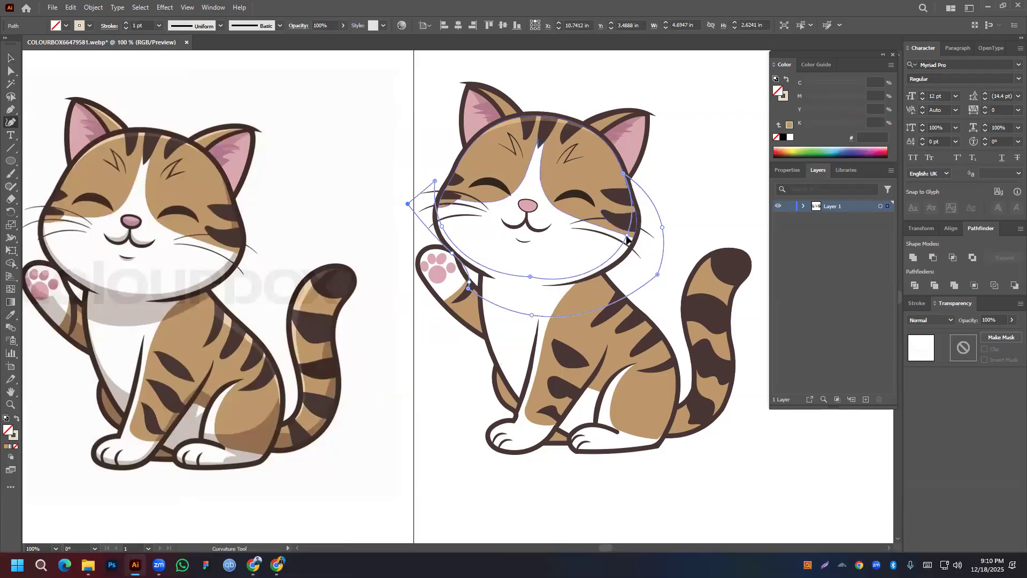
pyautogui.click(627, 236)
pyautogui.moveTo(528, 276); pyautogui.dragTo(528, 273)
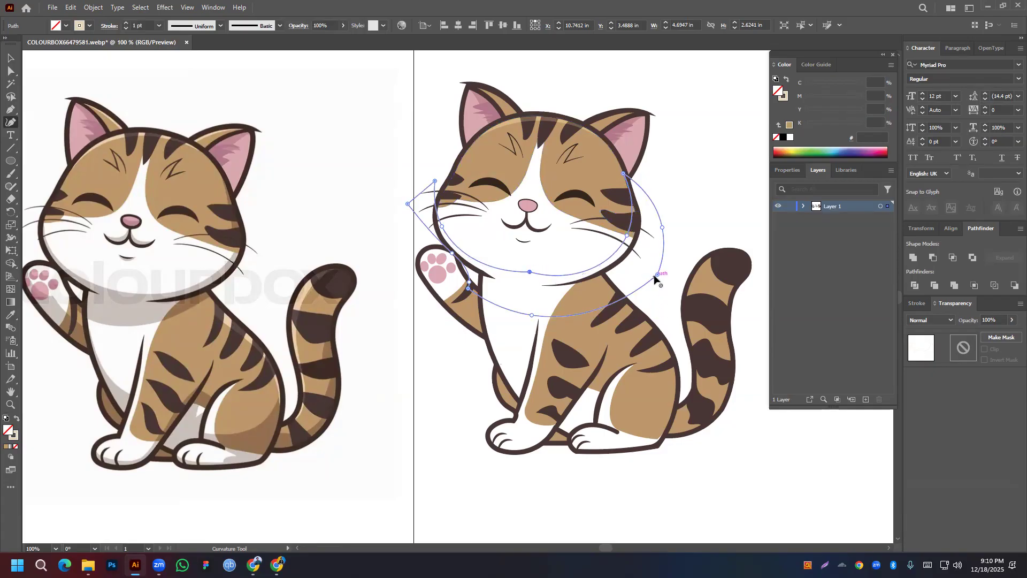
pyautogui.moveTo(650, 271); pyautogui.dragTo(646, 245)
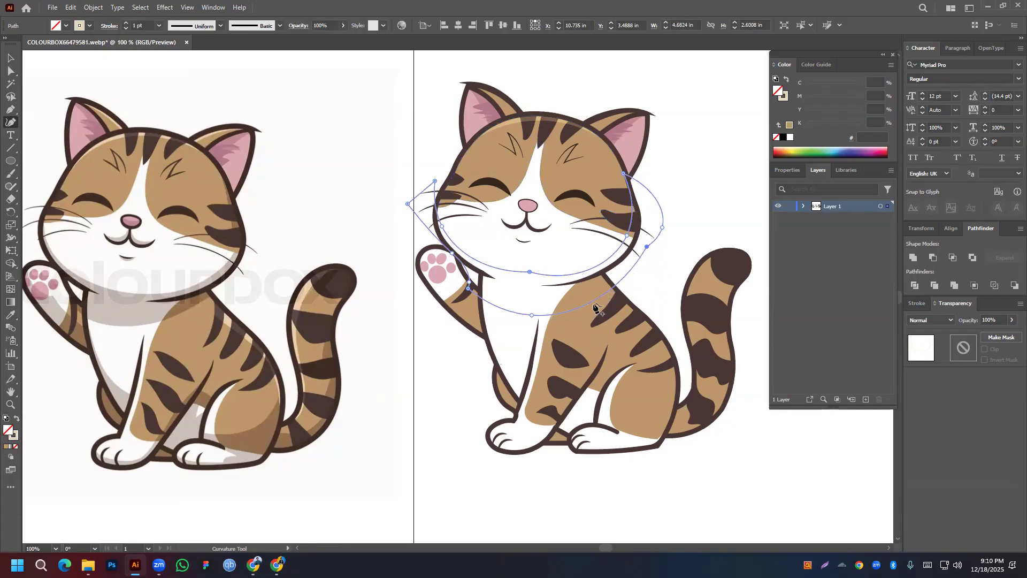
pyautogui.moveTo(531, 307); pyautogui.dragTo(555, 301)
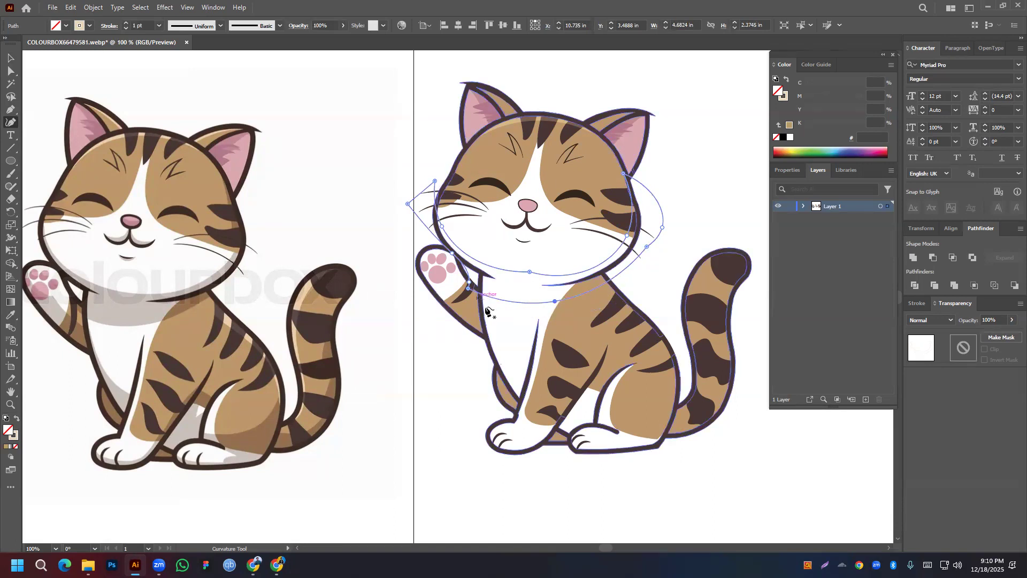
# Move the shadow path's lower corner point down slightly into the raised arm's dark stripe
pyautogui.scroll(4, 463, 290)
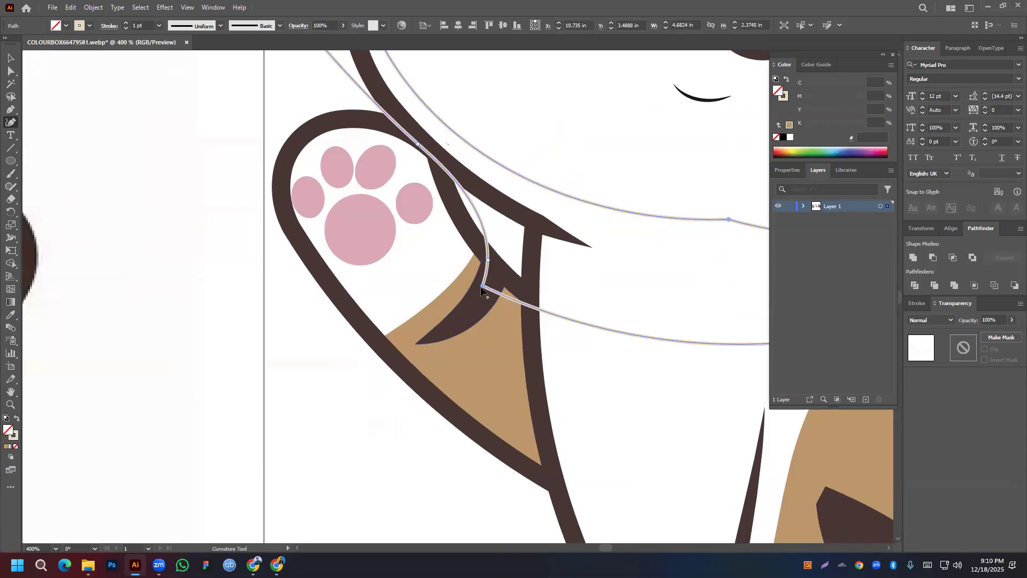
pyautogui.moveTo(482, 286); pyautogui.dragTo(473, 299)
pyautogui.scroll(-3, 545, 299)
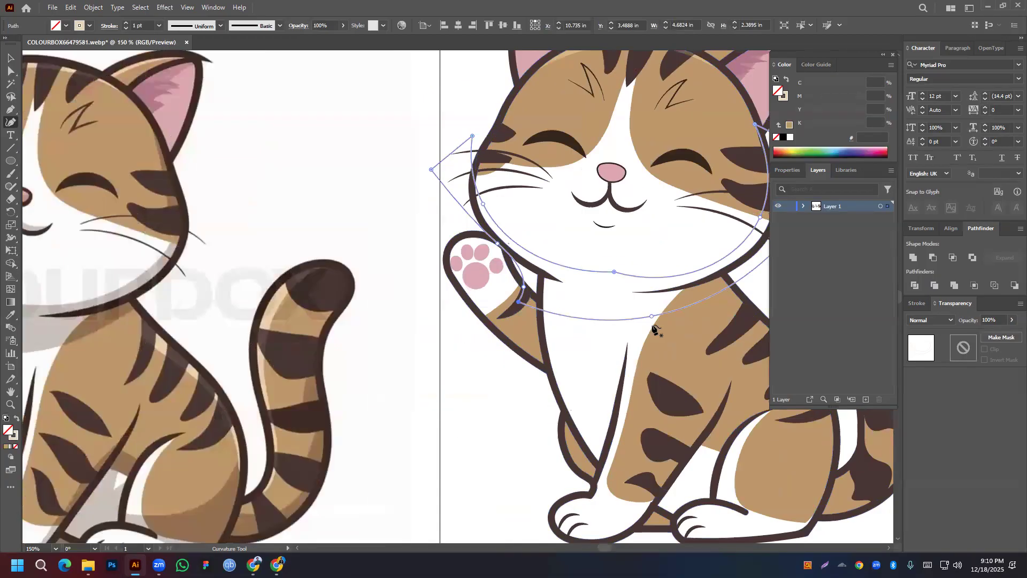
pyautogui.moveTo(591, 321); pyautogui.dragTo(460, 335)
pyautogui.scroll(-2, 463, 334)
# Fill the lower-face shadow shape with the dark brown (#362A1E) sampled from the reference cat's closed eye
pyautogui.click(11, 58)
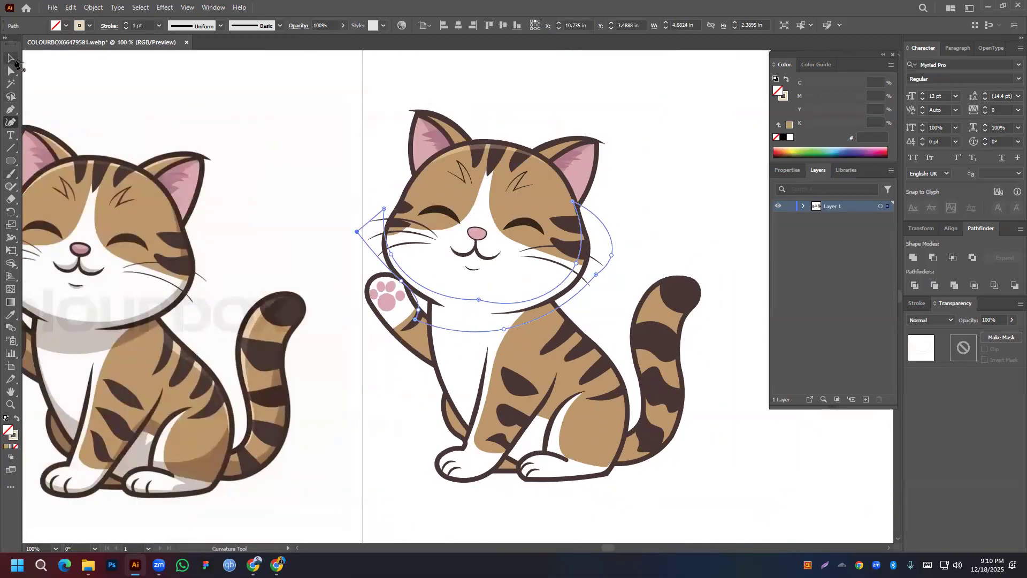
pyautogui.click(10, 316)
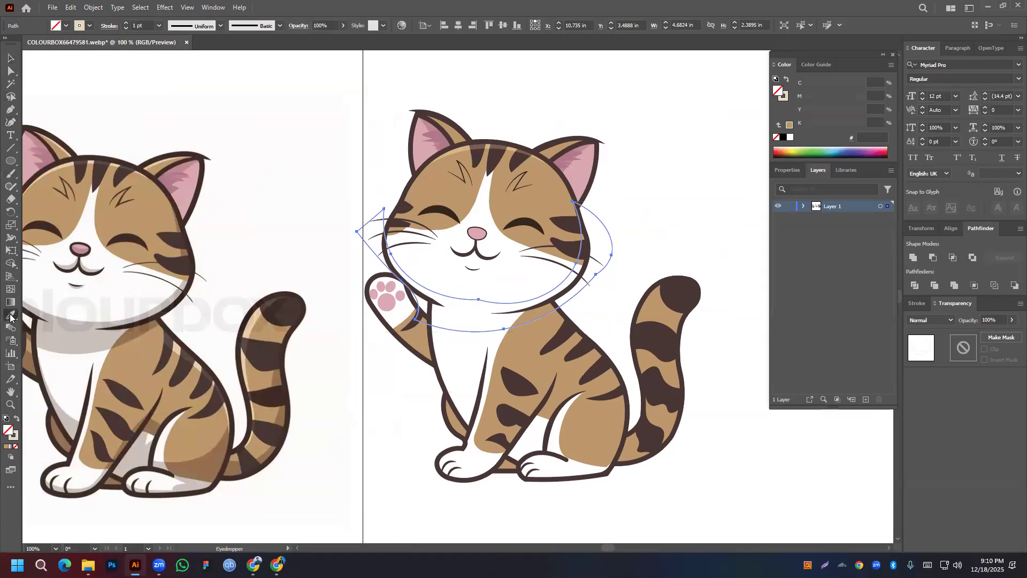
pyautogui.click(142, 234)
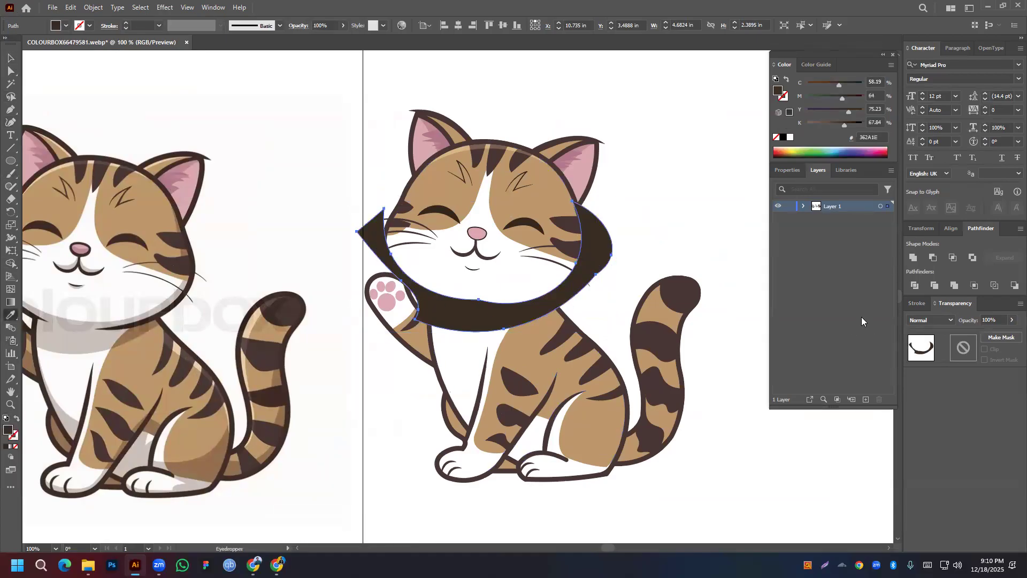
# Set the lower-face shadow's blending mode to Multiply and its opacity to 25%
pyautogui.click(919, 320)
pyautogui.click(927, 396)
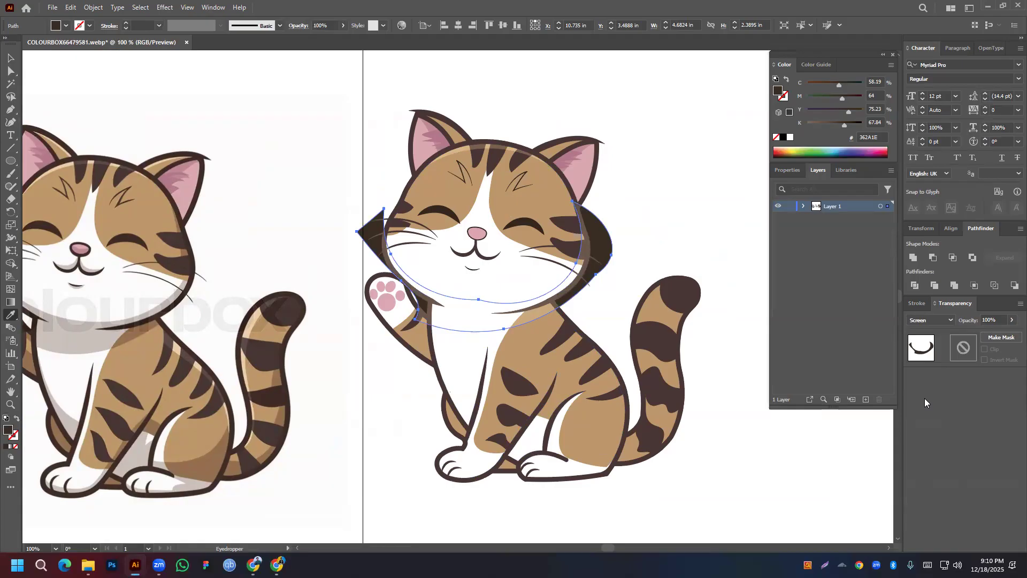
pyautogui.click(929, 318)
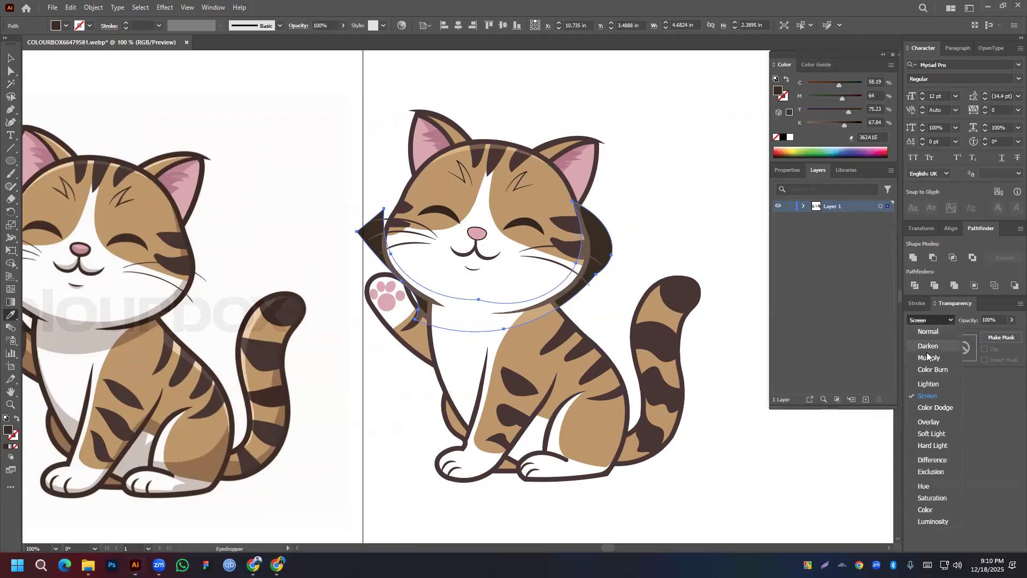
pyautogui.click(924, 357)
pyautogui.click(988, 319)
pyautogui.scroll(-20, 989, 318)
pyautogui.scroll(-20, 990, 319)
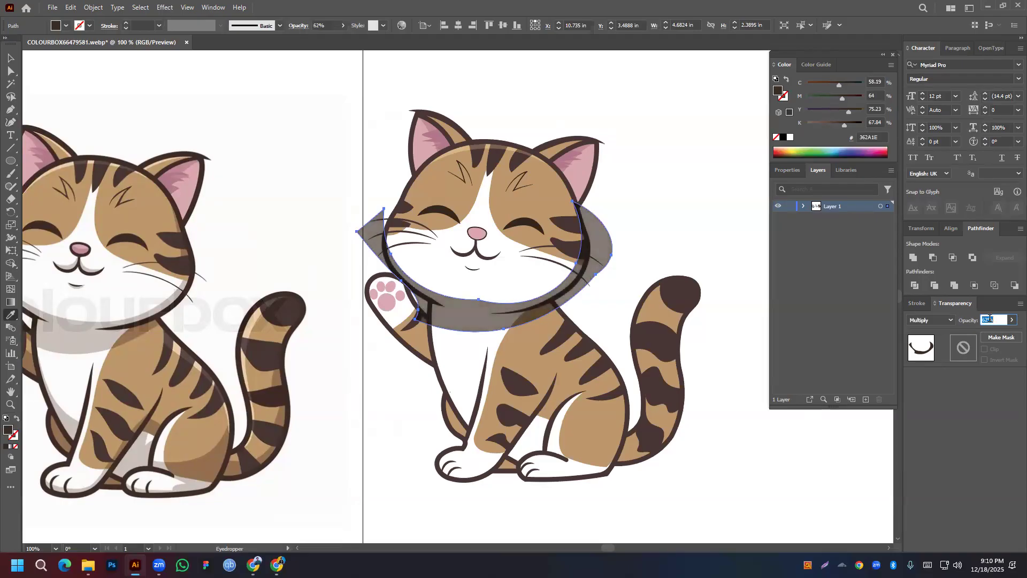
pyautogui.scroll(-2, 989, 321)
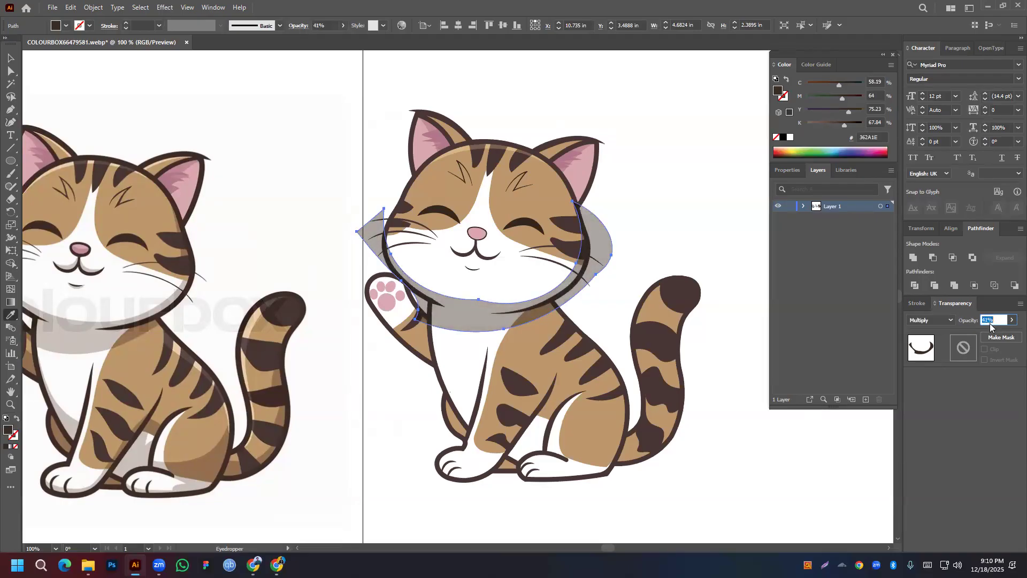
pyautogui.scroll(-5, 990, 319)
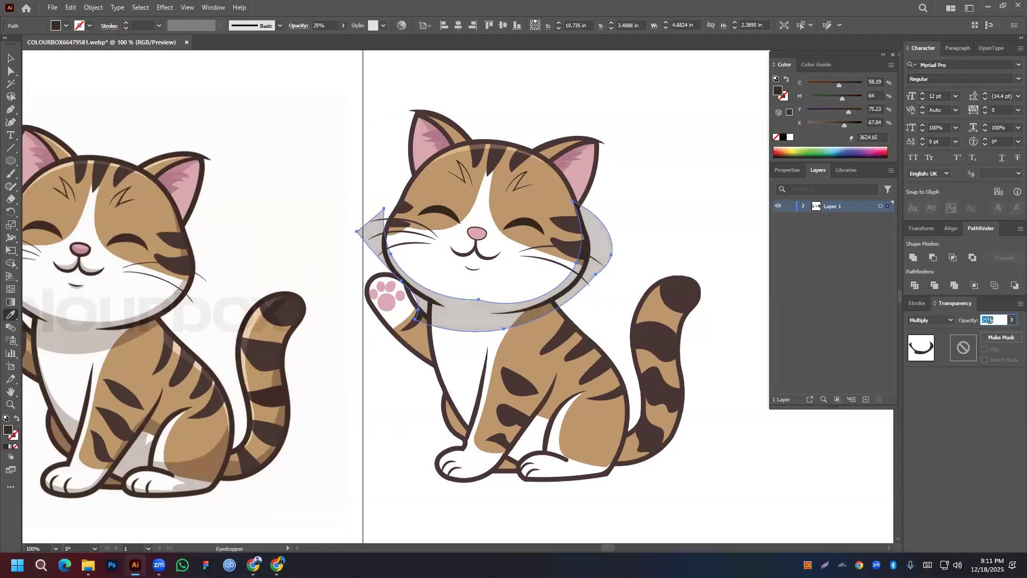
# Split the lower-face shadow along the cat's dark outline with the Shape Builder tool, keeping the area under the chin
pyautogui.click(11, 58)
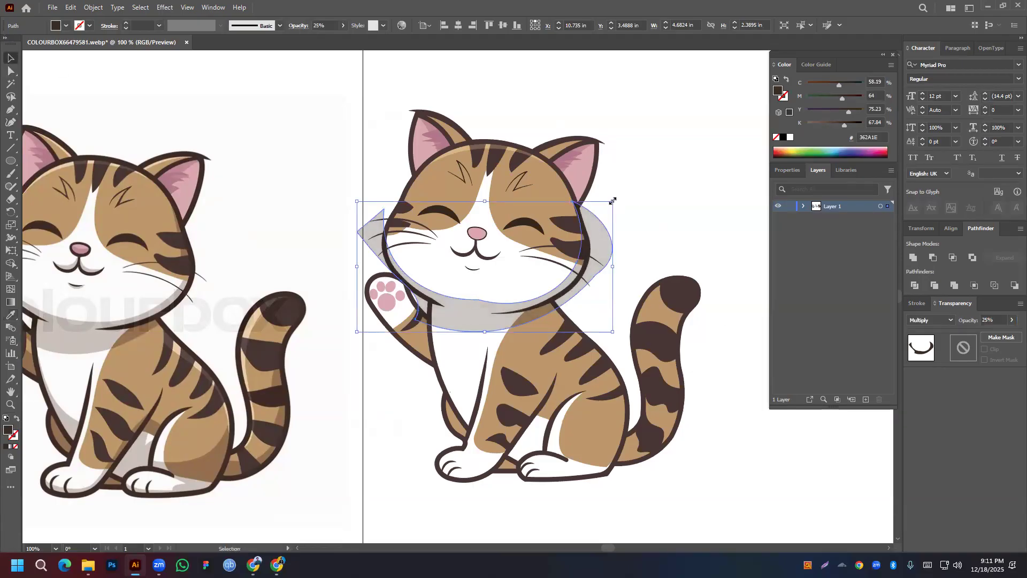
pyautogui.keyDown('shift'); pyautogui.click(566, 182); pyautogui.keyUp('shift')
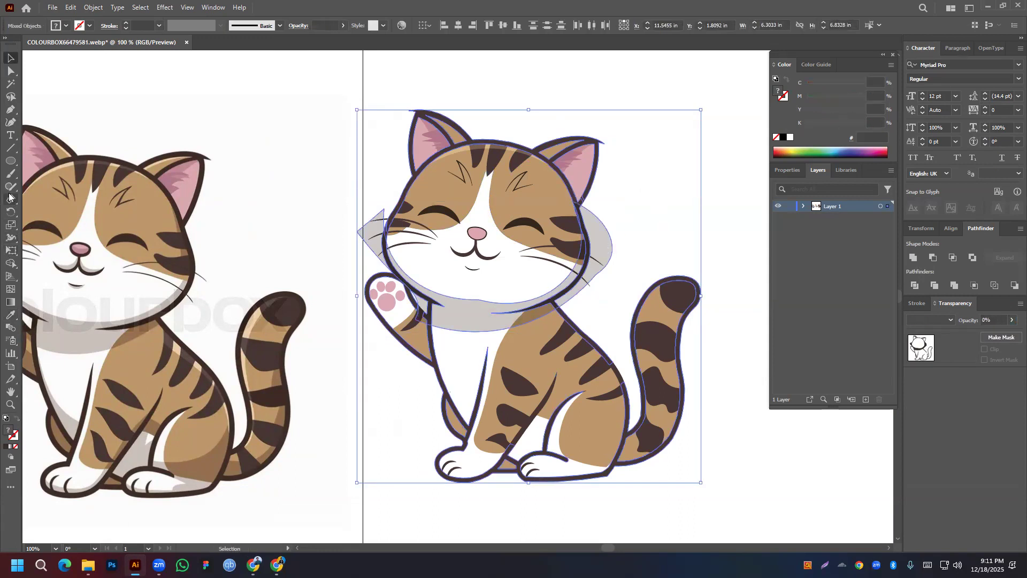
pyautogui.click(11, 263)
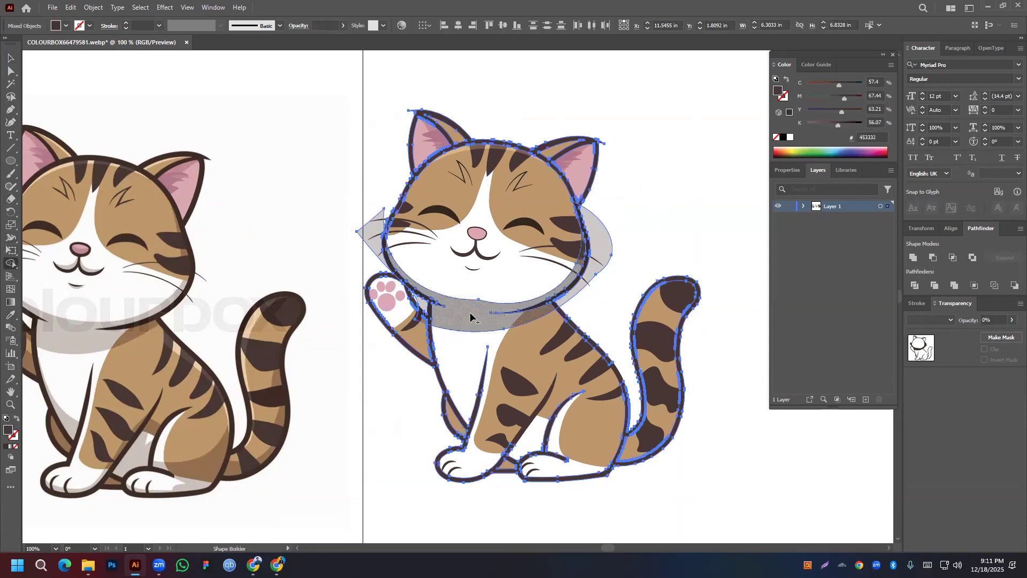
pyautogui.scroll(4, 471, 319)
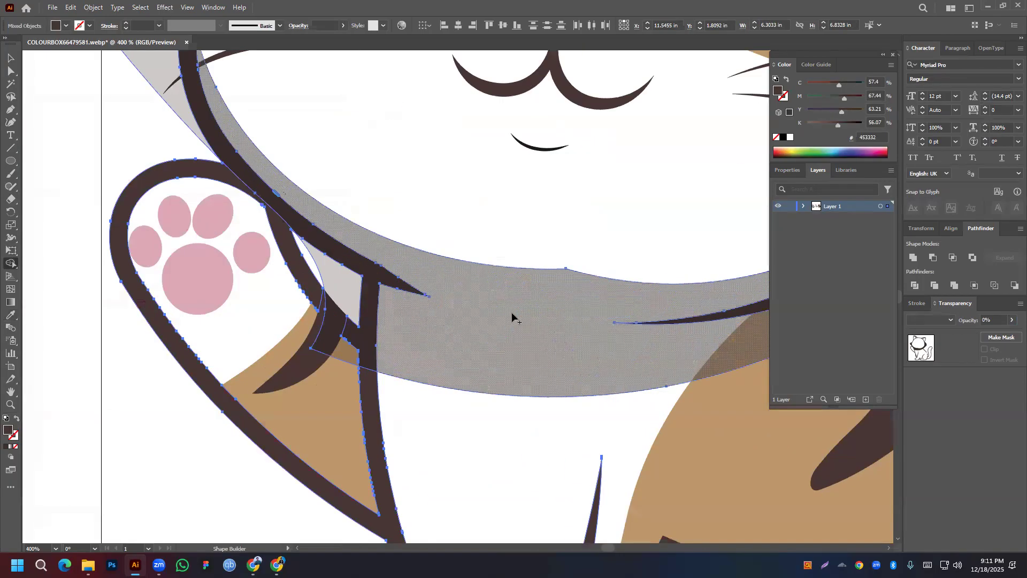
pyautogui.scroll(-2, 512, 315)
# Delete the leftover shadow piece outside the outline between the whiskered cheek and the raised paw
pyautogui.click(10, 57)
pyautogui.click(173, 113)
pyautogui.moveTo(317, 165); pyautogui.dragTo(157, 149)
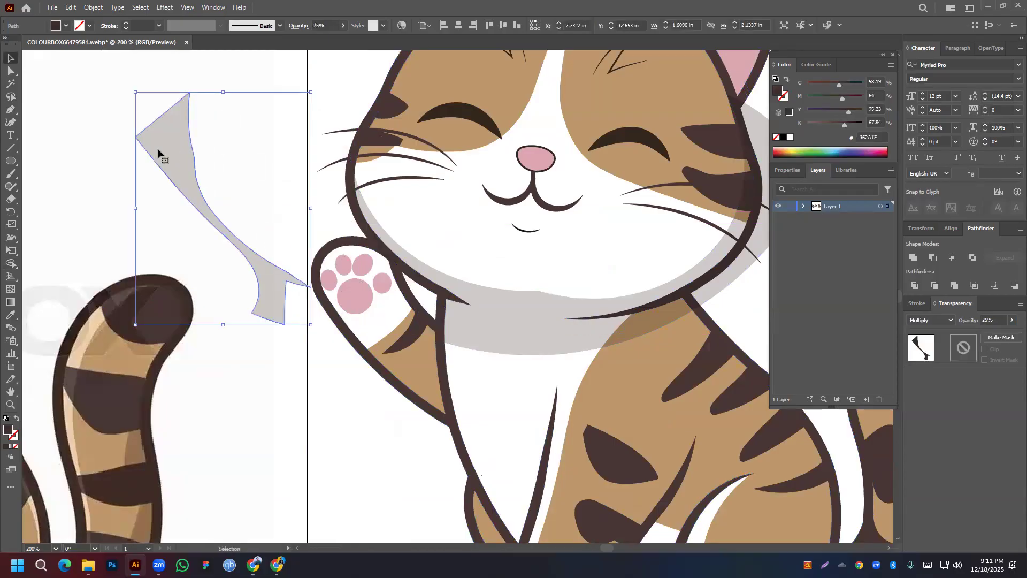
pyautogui.press('Delete')
pyautogui.hscroll(5, 589, 230)
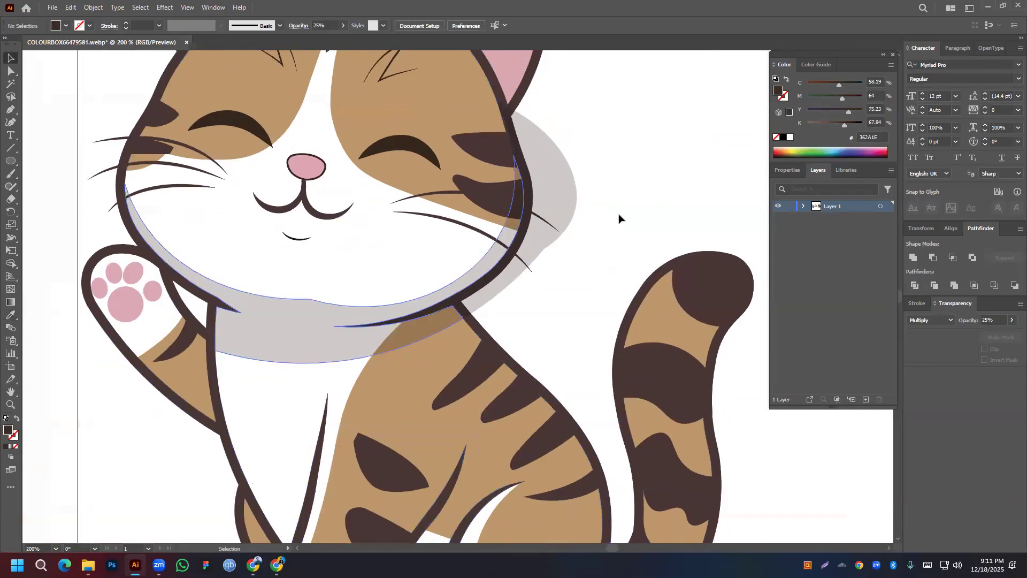
# Delete the leftover shadow piece outside the head outline, beside the striped cheek
pyautogui.click(547, 196)
pyautogui.press('Delete')
pyautogui.scroll(-2, 575, 214)
pyautogui.scroll(-3, 614, 183)
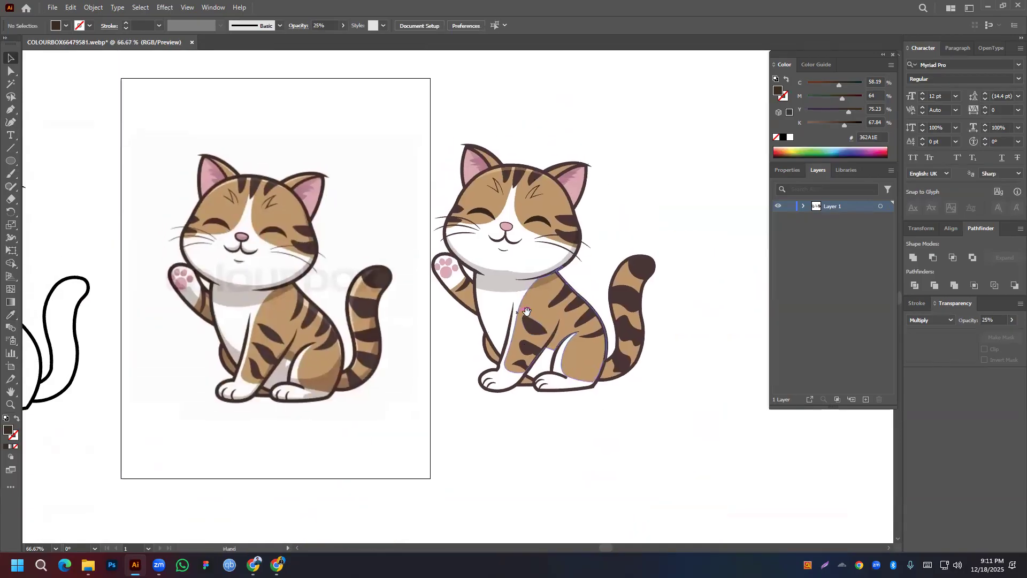
pyautogui.scroll(1, 489, 321)
pyautogui.scroll(3, 500, 300)
pyautogui.scroll(-4, 435, 305)
pyautogui.scroll(1, 379, 287)
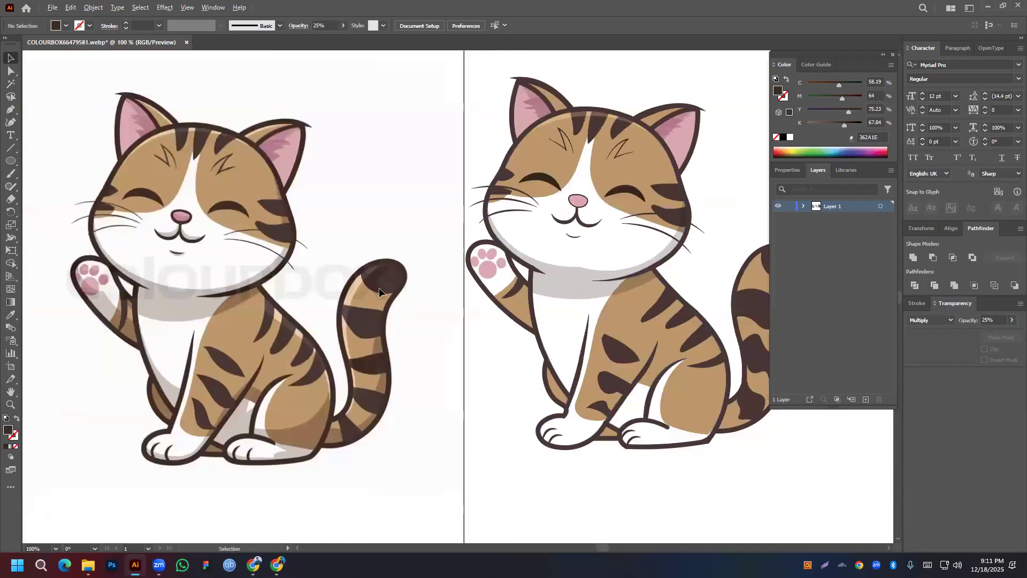
# Set the lower-face shadow's opacity to 20% and its blending mode to Normal
pyautogui.click(591, 290)
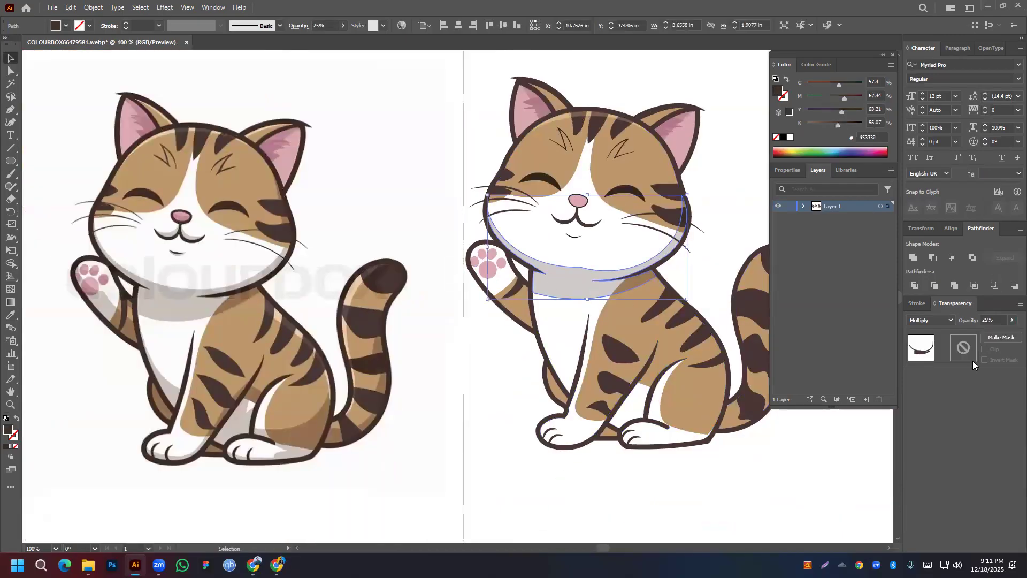
pyautogui.doubleClick(997, 321)
pyautogui.write('15')
pyautogui.press('Return')
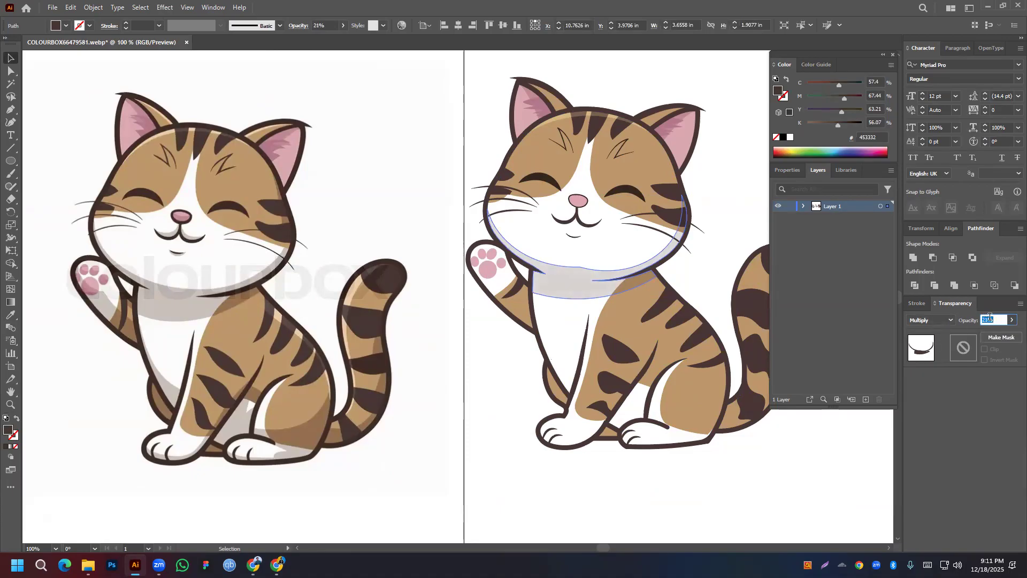
pyautogui.click(948, 321)
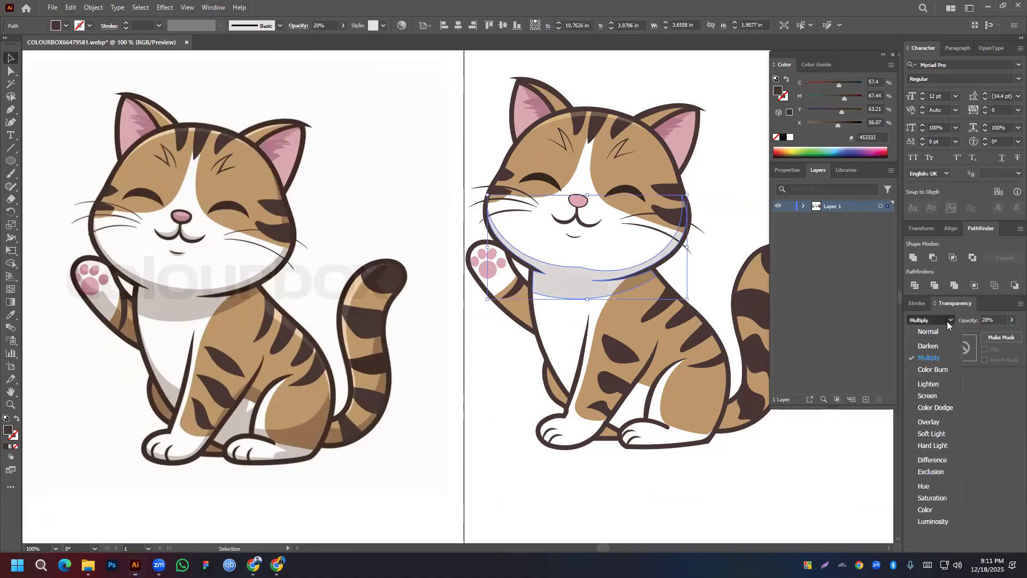
pyautogui.click(919, 332)
pyautogui.click(702, 334)
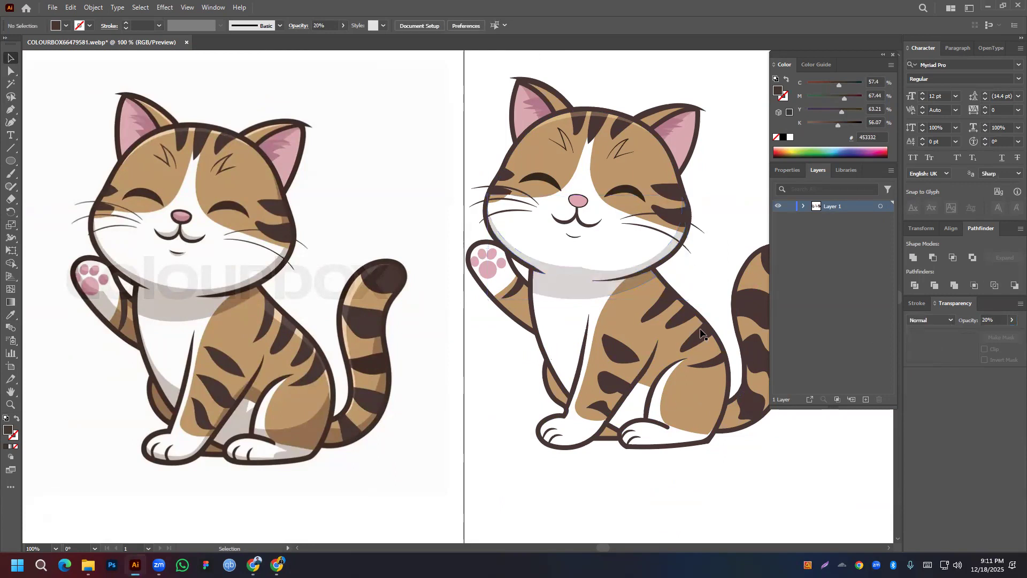
# Change the lower-face shadow's fill to black (#000000)
pyautogui.click(552, 291)
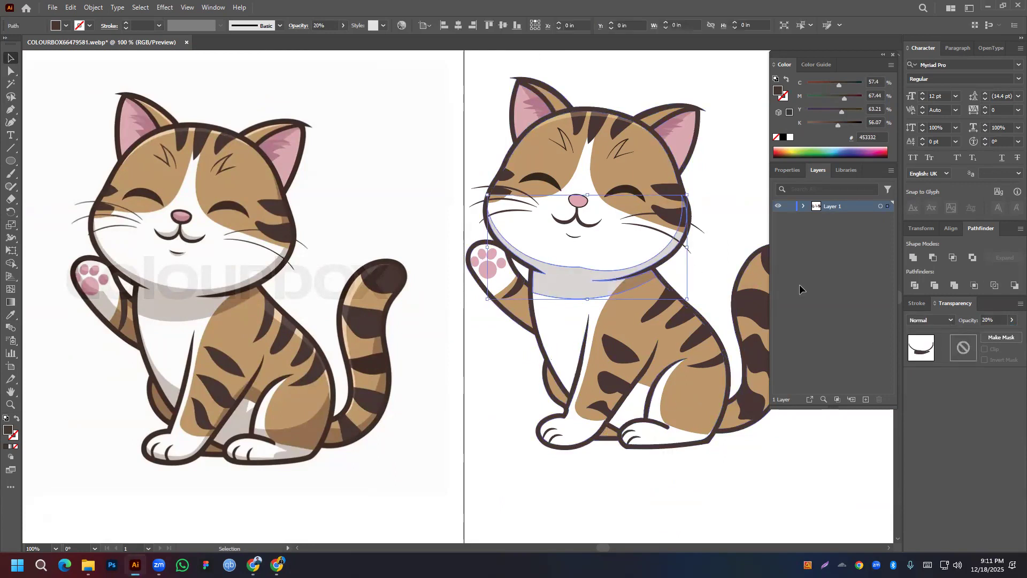
pyautogui.click(994, 319)
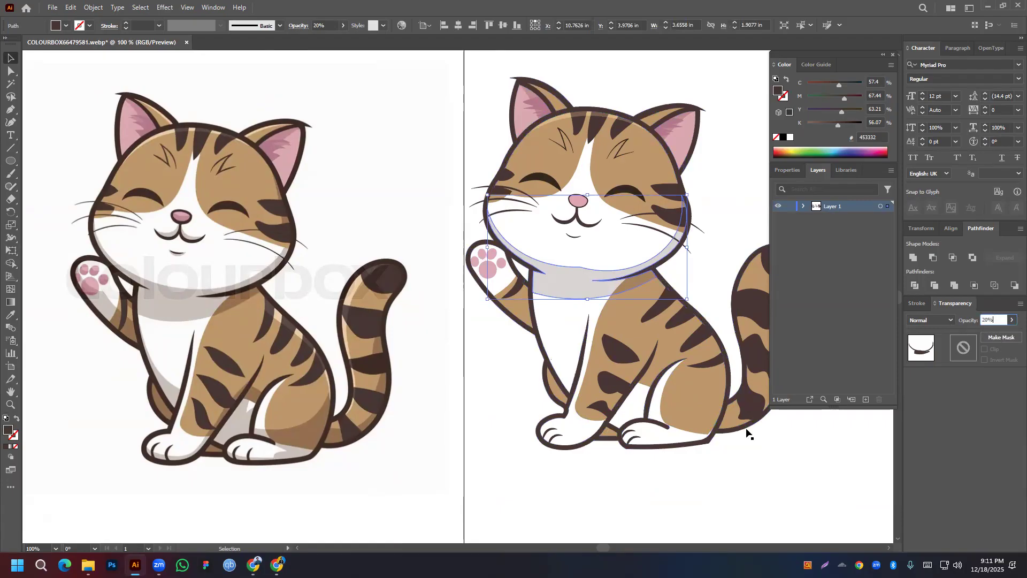
pyautogui.doubleClick(7, 430)
pyautogui.click(133, 333)
pyautogui.moveTo(108, 376); pyautogui.dragTo(28, 405)
pyautogui.click(297, 266)
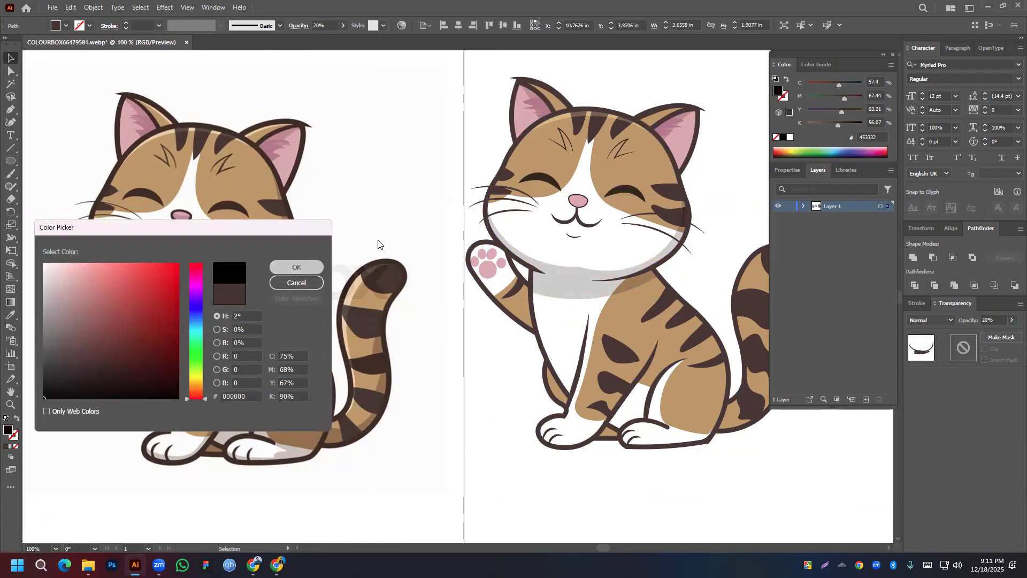
pyautogui.click(377, 248)
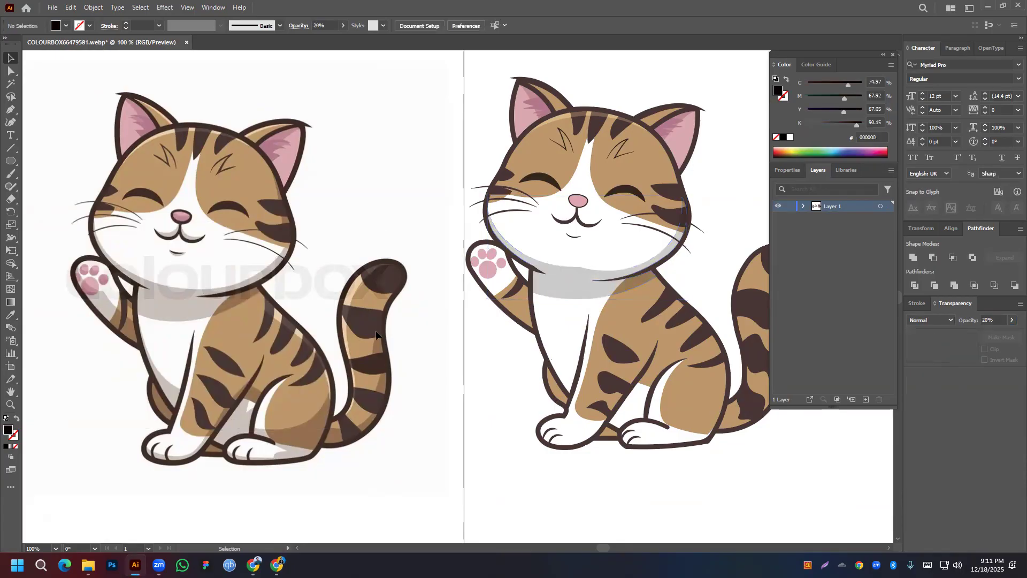
pyautogui.press('a')
pyautogui.click(579, 278)
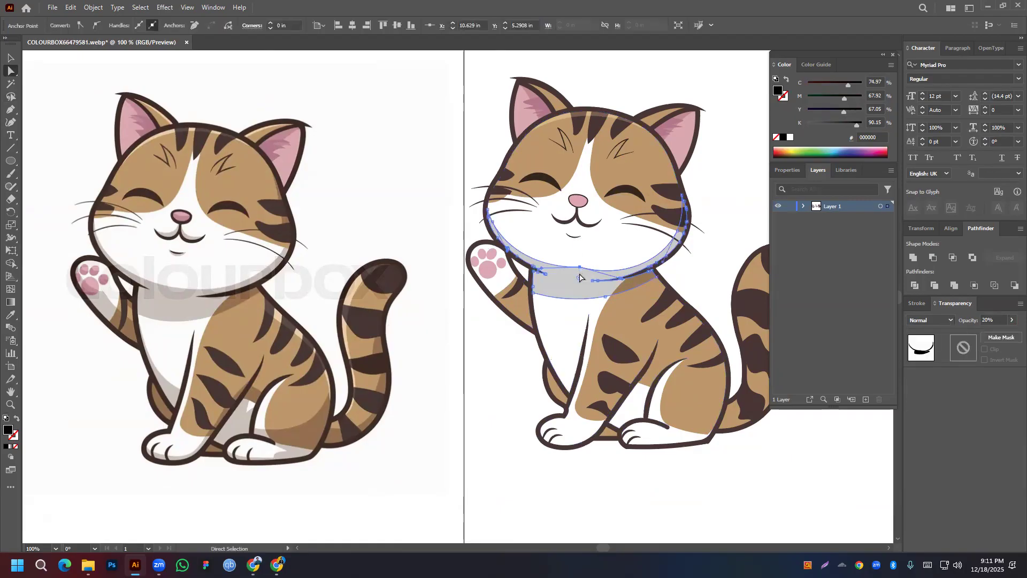
pyautogui.moveTo(578, 278); pyautogui.dragTo(551, 427)
pyautogui.scroll(-5, 553, 389)
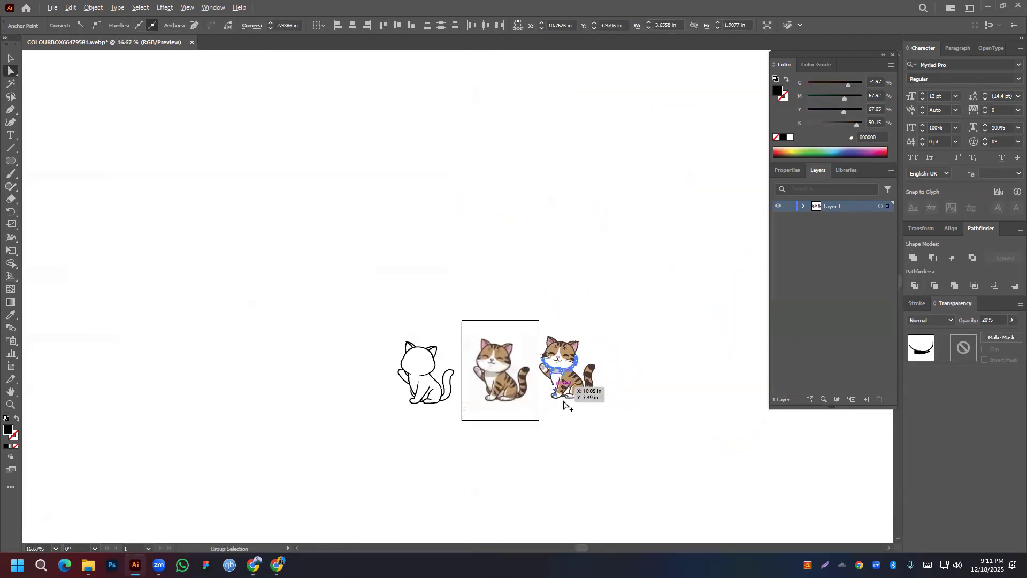
pyautogui.click(578, 422)
pyautogui.scroll(5, 578, 374)
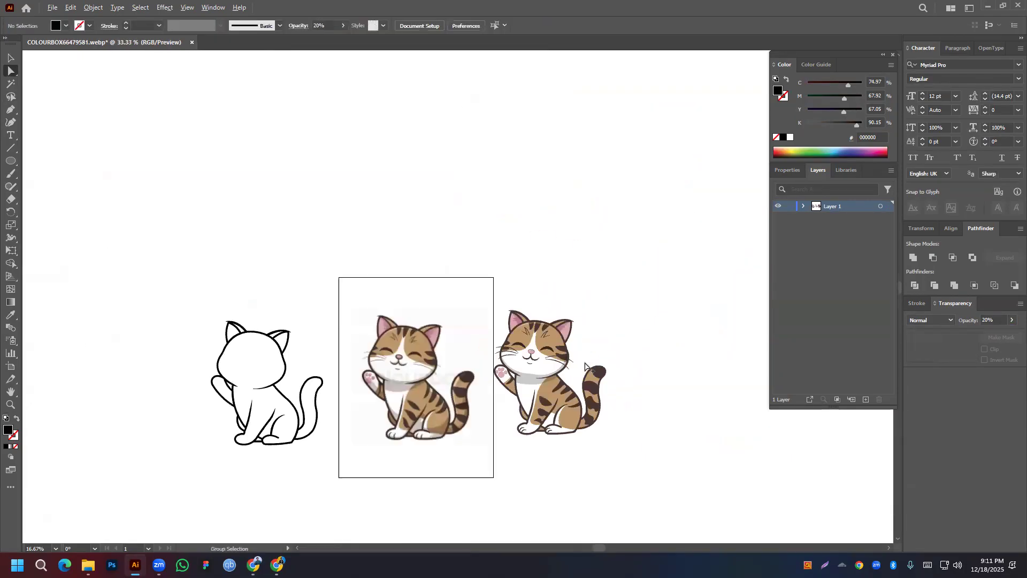
pyautogui.moveTo(495, 380); pyautogui.dragTo(558, 276)
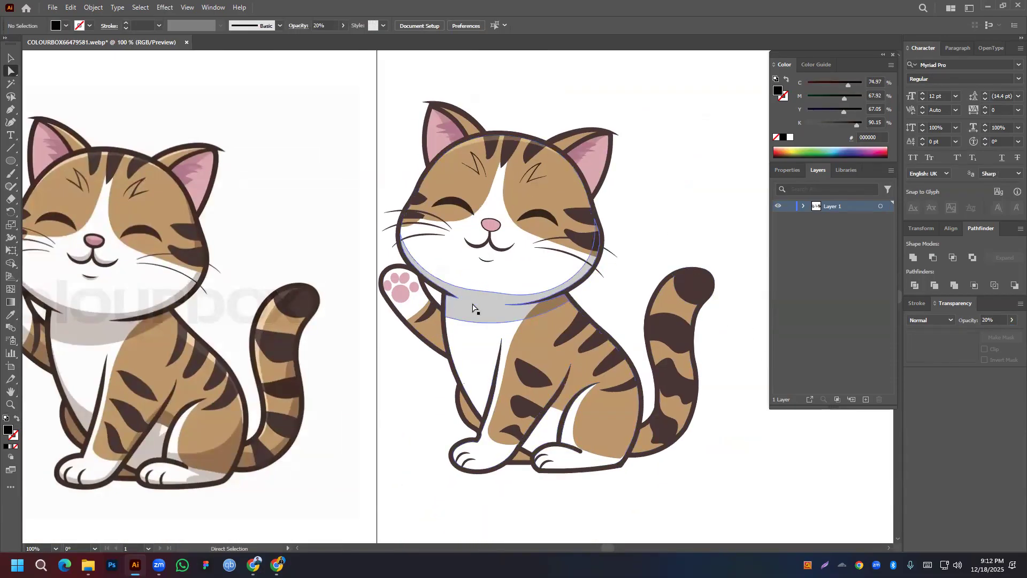
# Smooth the shadow's upper edge under the chin by deleting its middle anchor point and bending the edge down with the Curvature tool
pyautogui.click(489, 298)
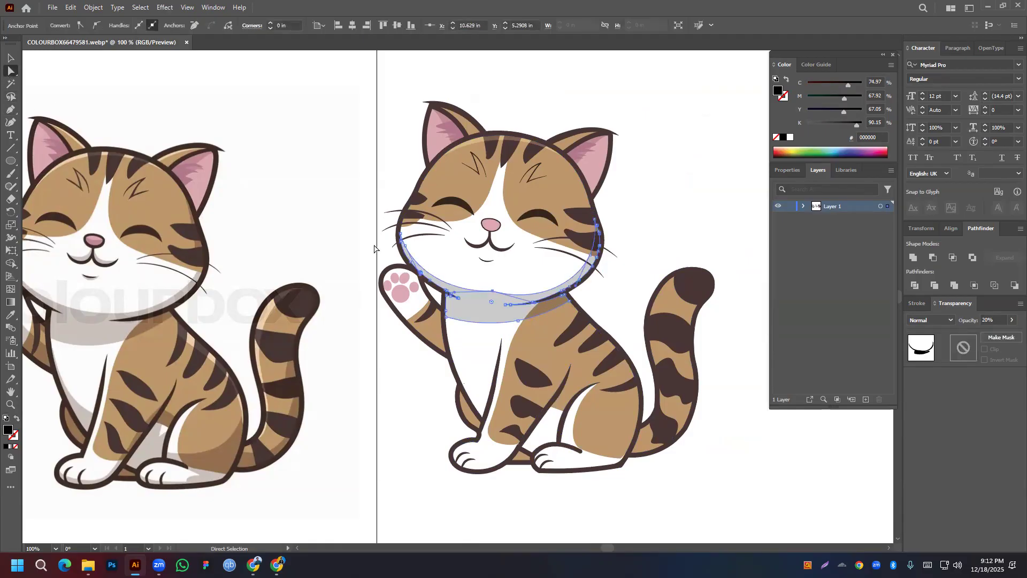
pyautogui.click(10, 111)
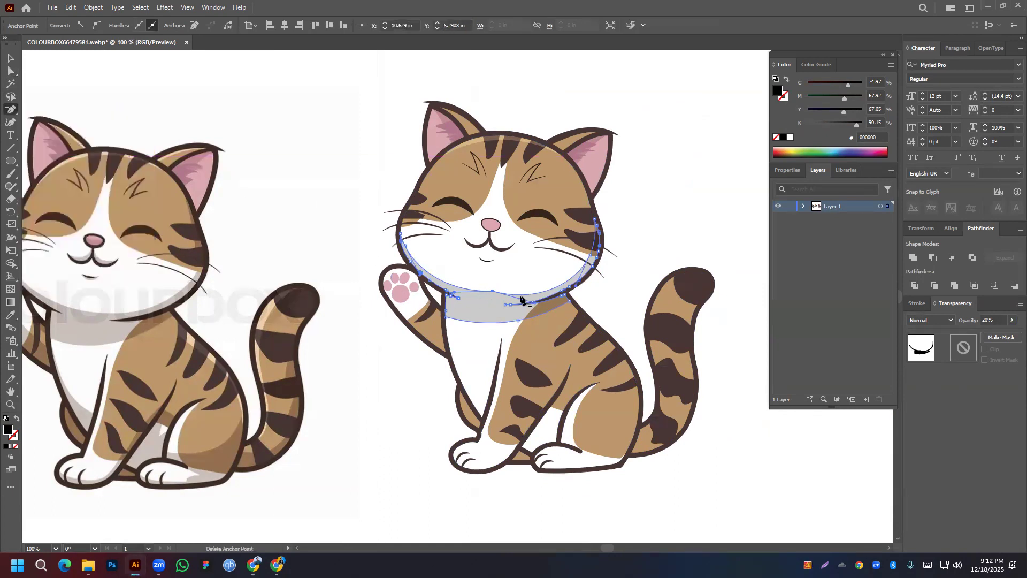
pyautogui.click(495, 292)
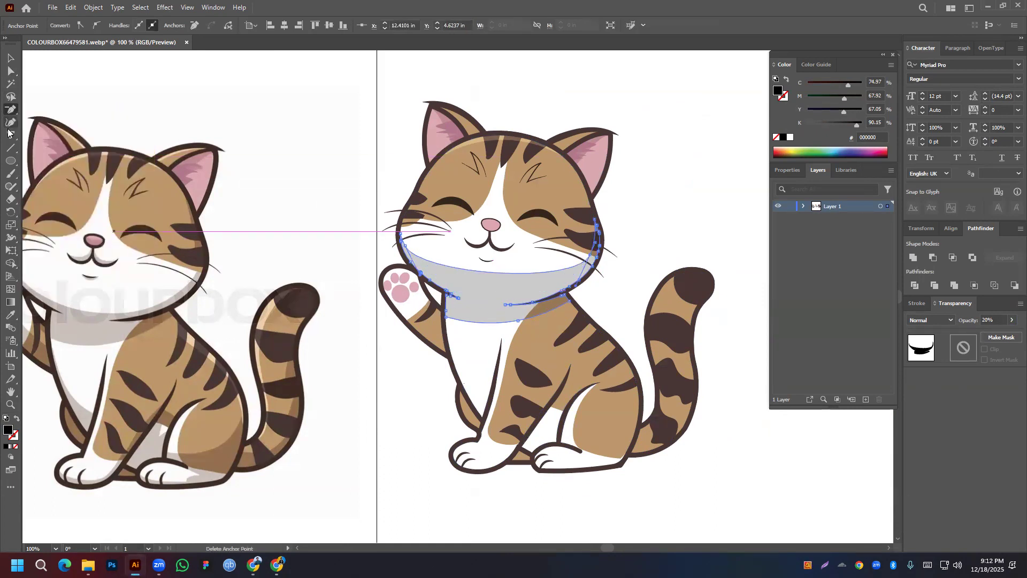
pyautogui.click(10, 123)
pyautogui.click(486, 296)
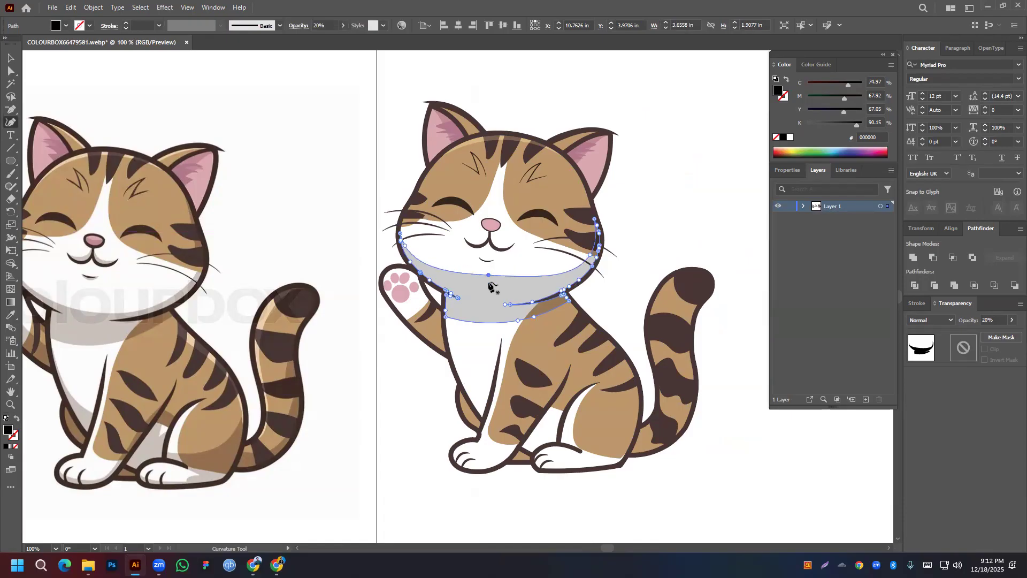
pyautogui.moveTo(486, 297); pyautogui.dragTo(484, 297)
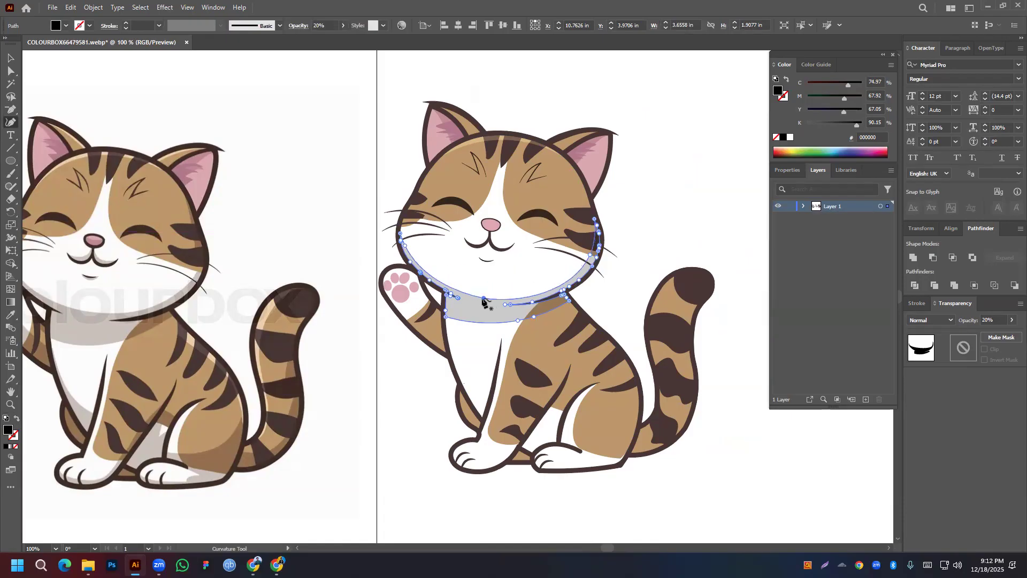
pyautogui.click(11, 57)
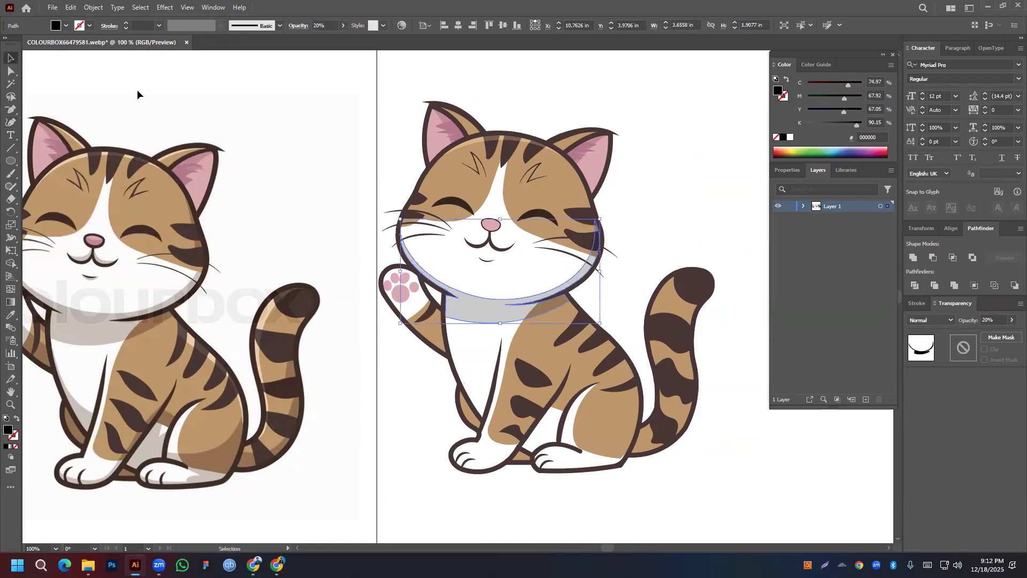
pyautogui.hotkey('ctrl', 'shift', 'a')
# Draw a closed, curved black shape about 1.57 in wide and 2.22 in tall over the cat's back with the Pen tool
pyautogui.scroll(-2, 333, 260)
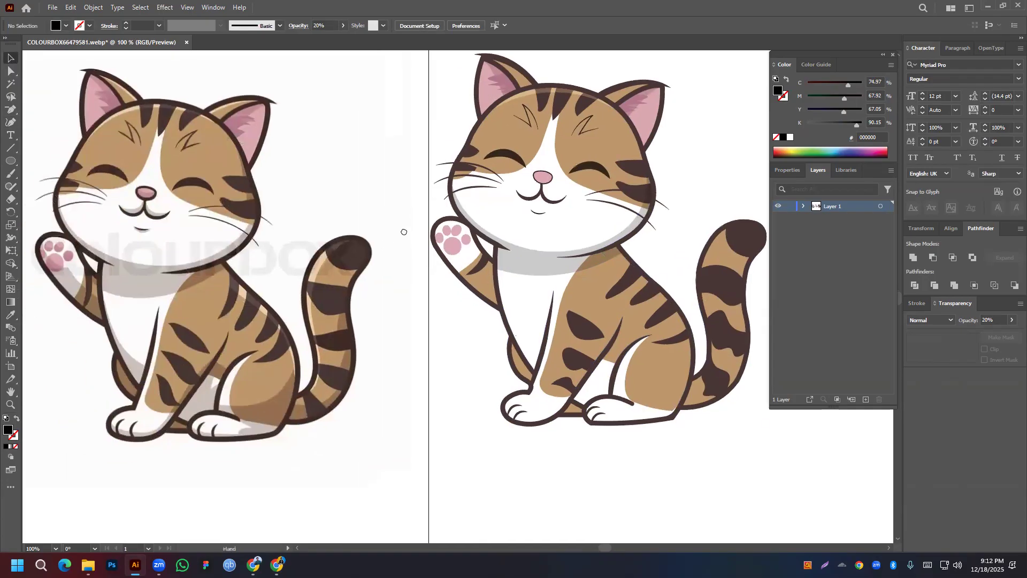
pyautogui.scroll(-2, 421, 273)
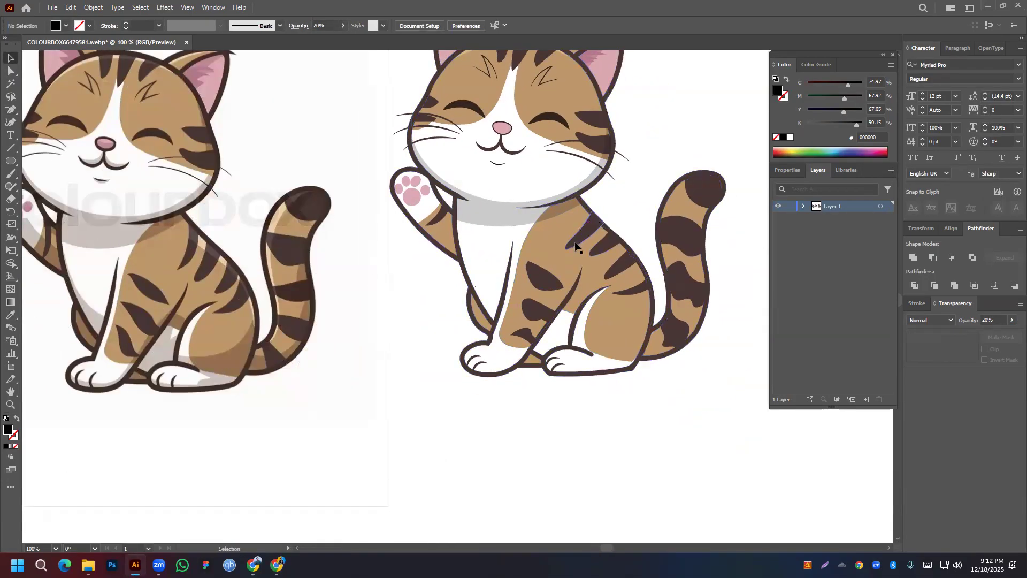
pyautogui.click(10, 109)
pyautogui.moveTo(589, 213); pyautogui.dragTo(576, 228)
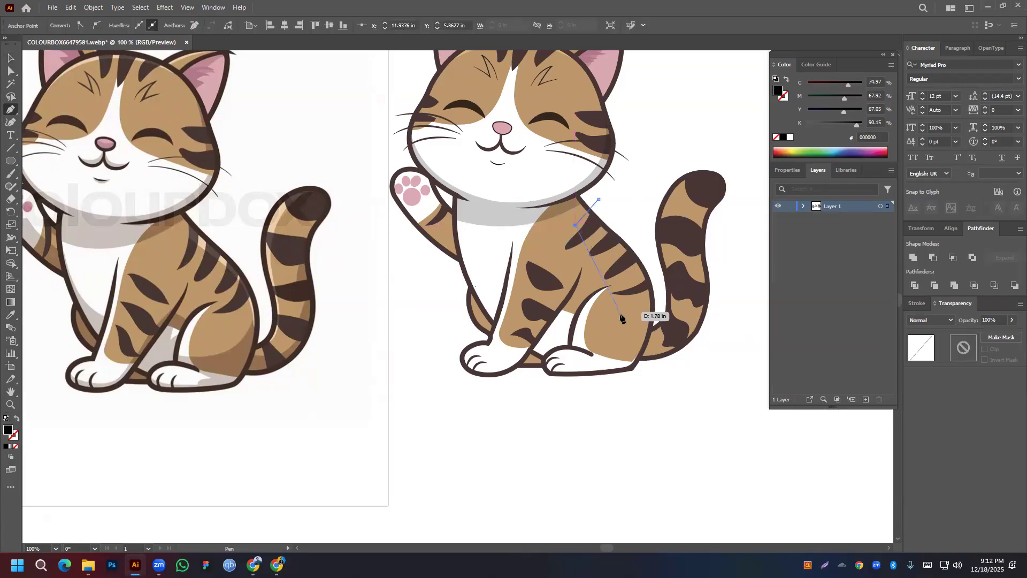
pyautogui.moveTo(650, 322); pyautogui.dragTo(659, 407)
pyautogui.moveTo(660, 321); pyautogui.dragTo(662, 320)
pyautogui.click(656, 261)
pyautogui.click(627, 215)
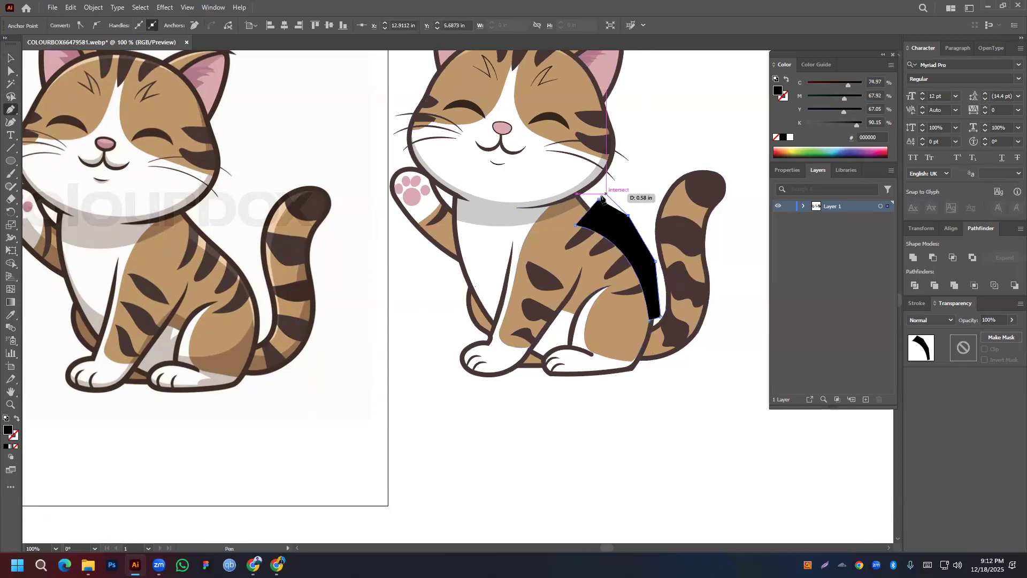
pyautogui.click(599, 200)
pyautogui.press('v')
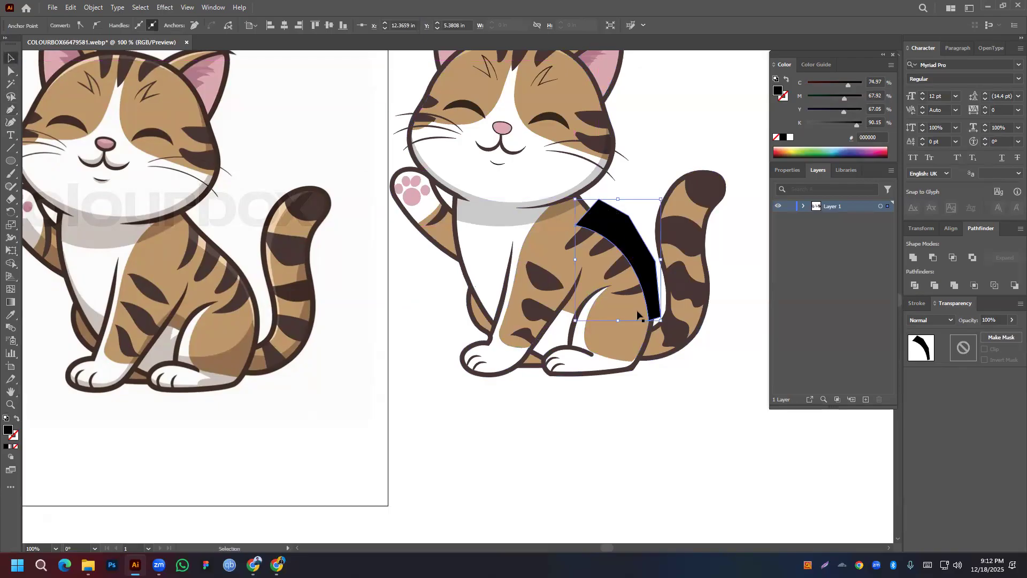
pyautogui.click(682, 420)
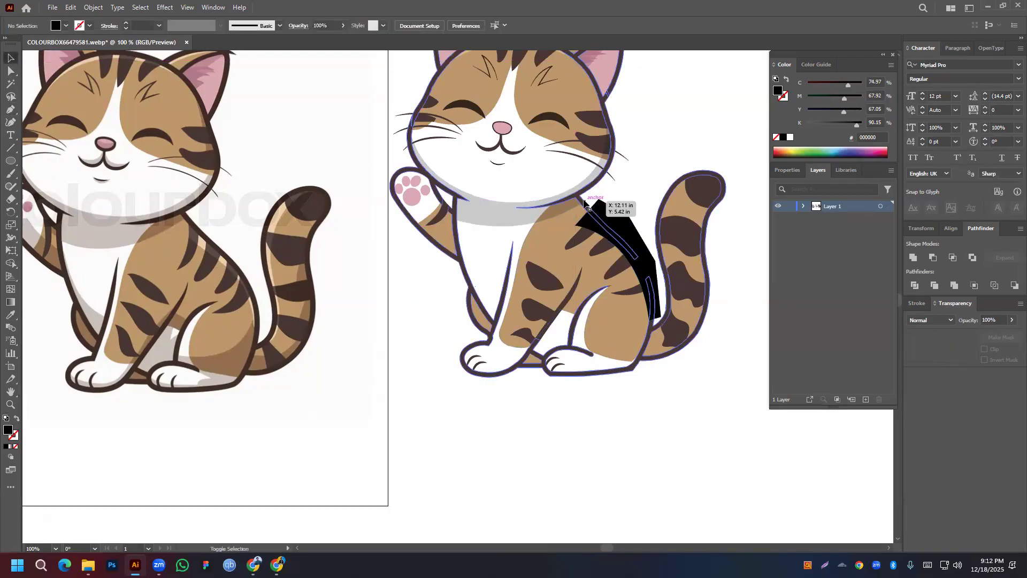
pyautogui.click(584, 203)
pyautogui.moveTo(636, 239); pyautogui.dragTo(583, 256)
pyautogui.hotkey('ctrl', 'z')
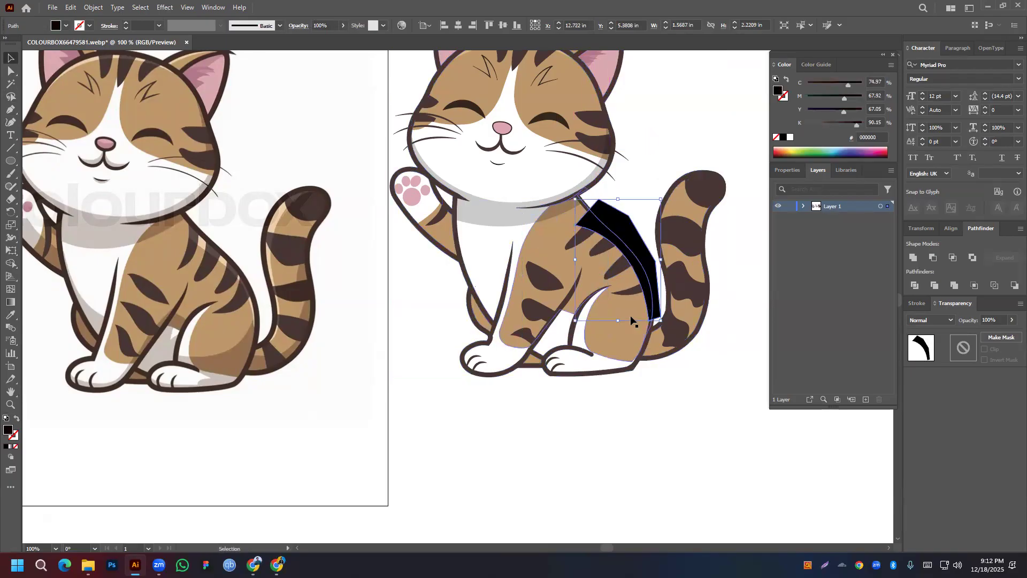
# Try to split the black back shape along the cat's outline with the Shape Builder tool
pyautogui.keyDown('shift'); pyautogui.click(646, 351); pyautogui.keyUp('shift')
pyautogui.scroll(4, 636, 278)
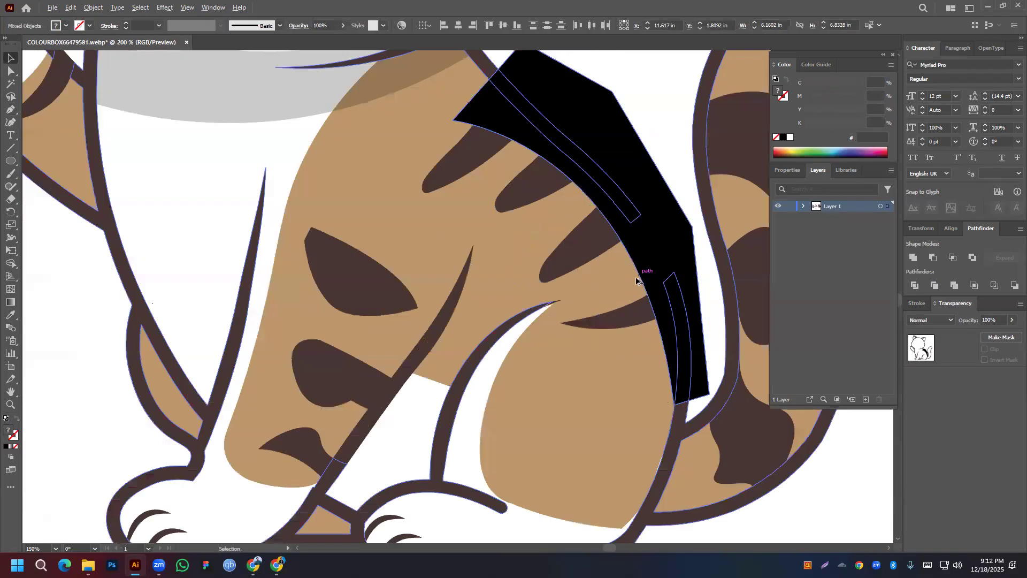
pyautogui.moveTo(681, 183); pyautogui.dragTo(531, 289)
pyautogui.click(627, 178)
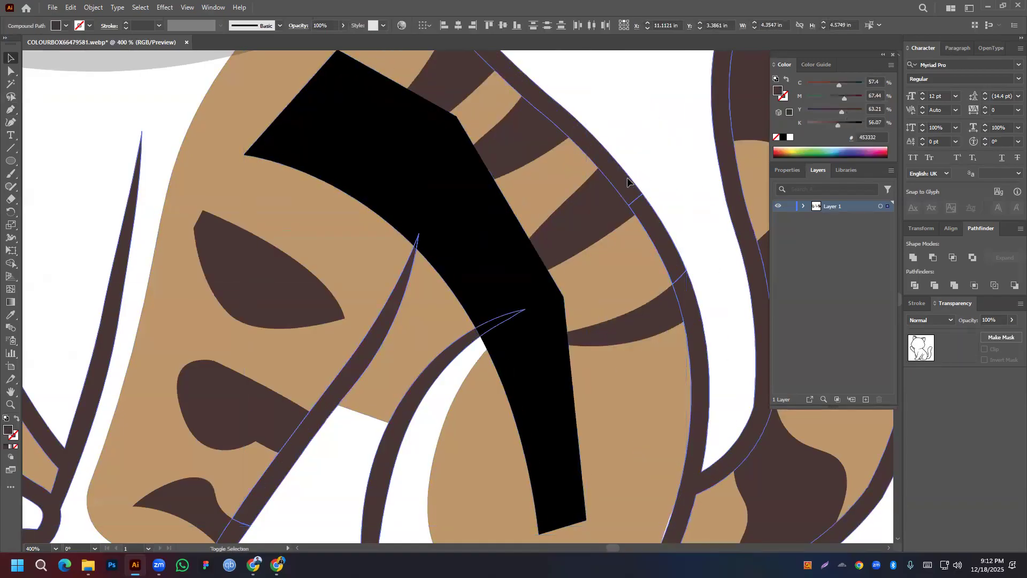
pyautogui.click(11, 264)
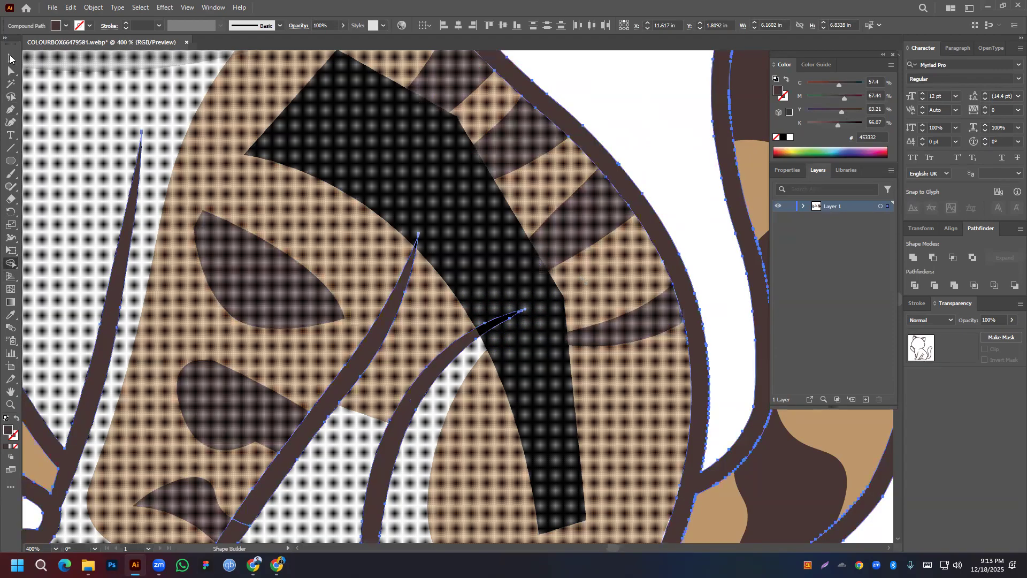
pyautogui.click(11, 58)
pyautogui.scroll(-3, 112, 83)
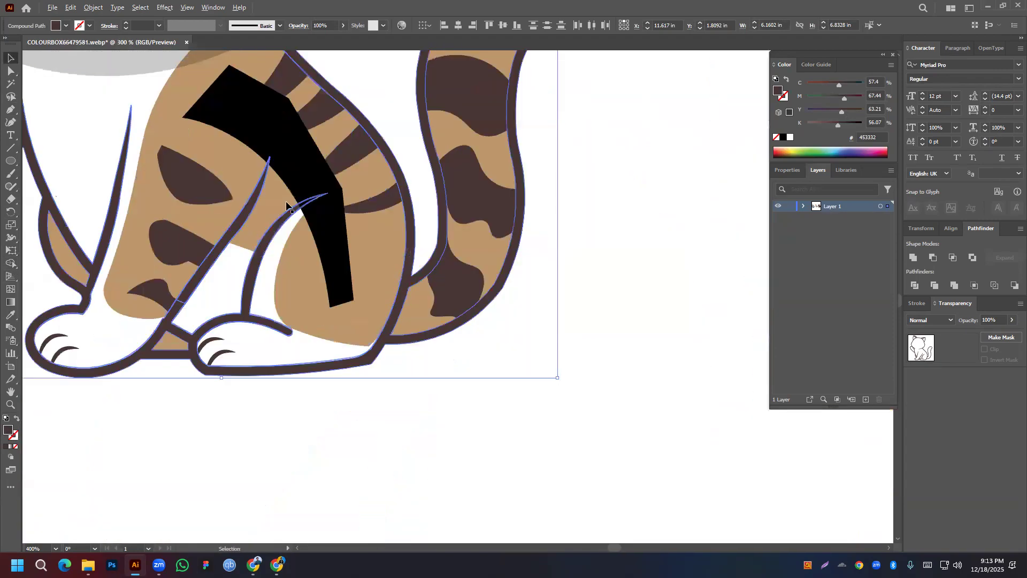
# Move the black back shape onto the cat's back outline and split it along that outline with the Shape Builder tool
pyautogui.moveTo(242, 136); pyautogui.dragTo(358, 179)
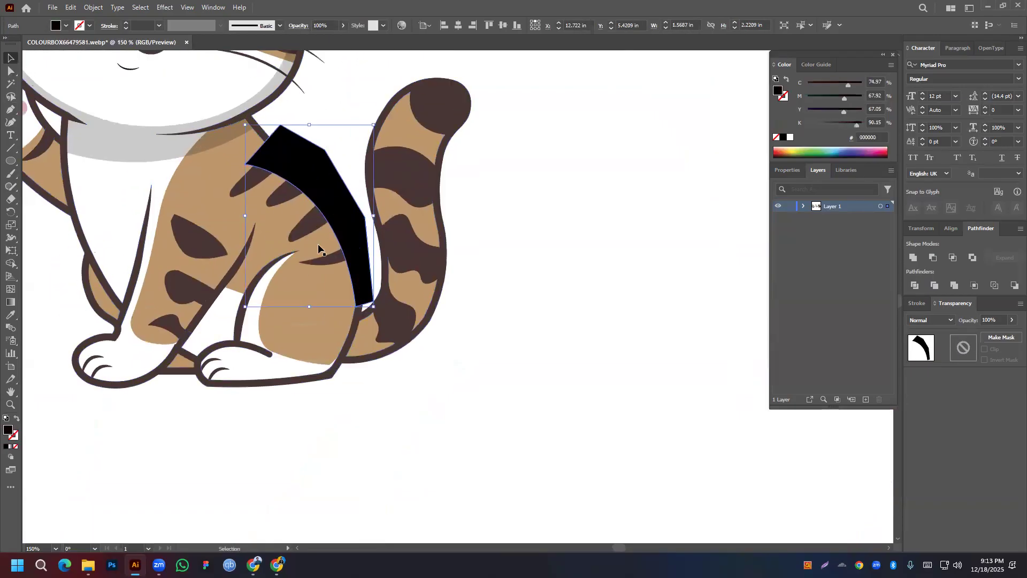
pyautogui.keyDown('shift'); pyautogui.click(356, 338); pyautogui.keyUp('shift')
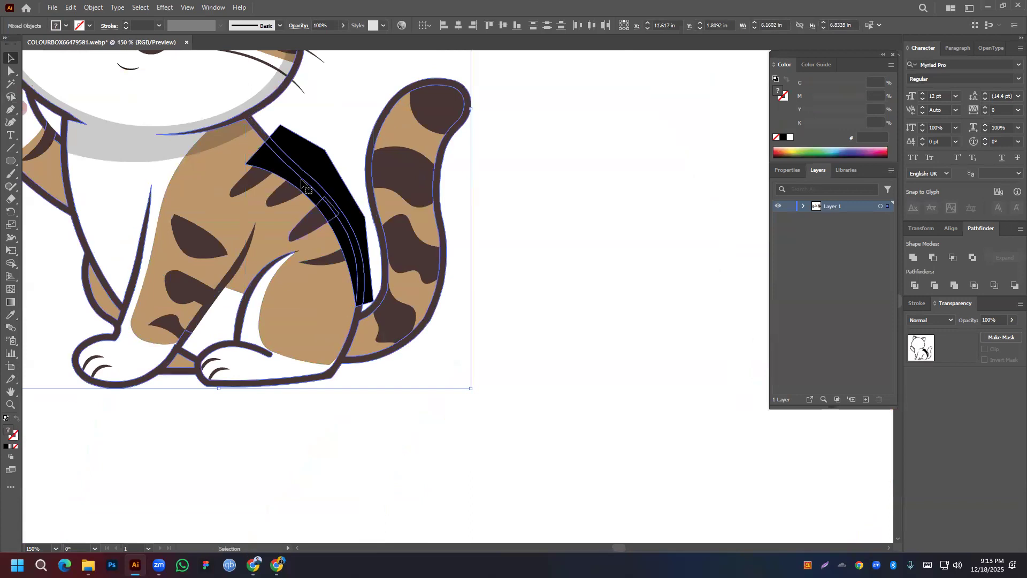
pyautogui.click(11, 263)
pyautogui.click(266, 163)
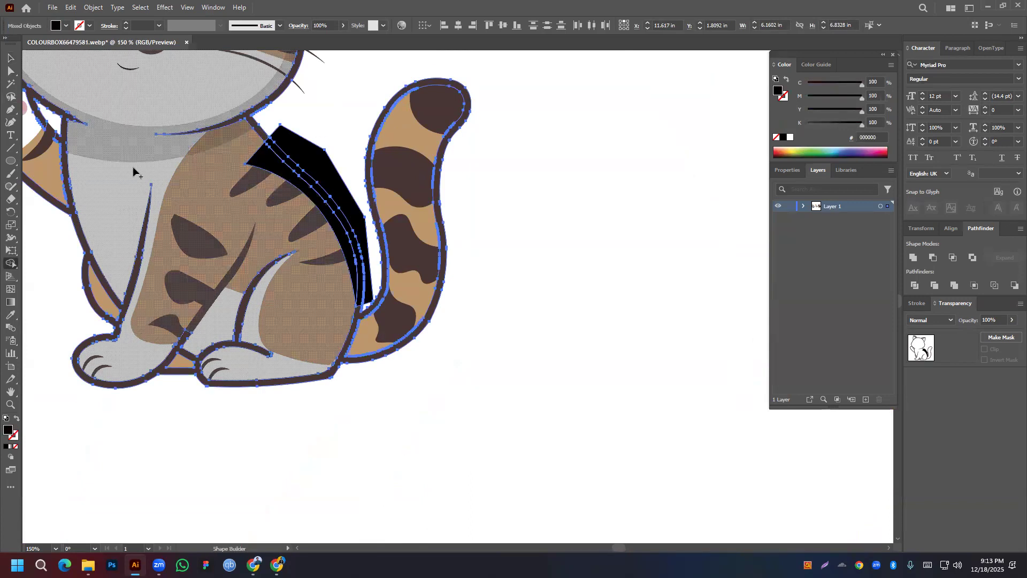
# Delete the piece of the black shape lying outside the cat's back outline
pyautogui.click(10, 58)
pyautogui.click(527, 265)
pyautogui.click(319, 171)
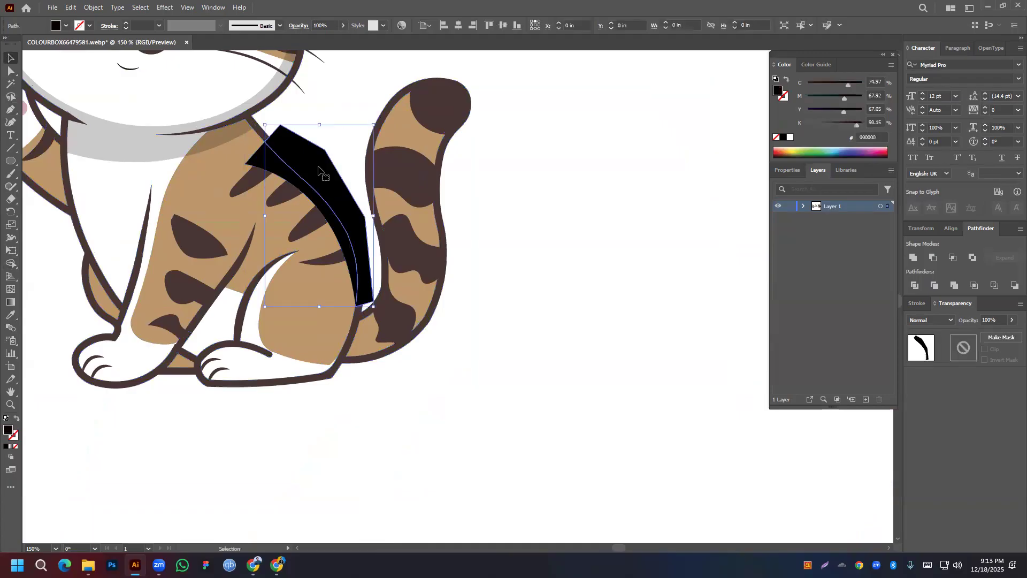
pyautogui.press('Delete')
# Copy the pale beige Soft Light appearance of the highlight atop the head onto the remaining black back strip with the Eyedropper
pyautogui.click(305, 190)
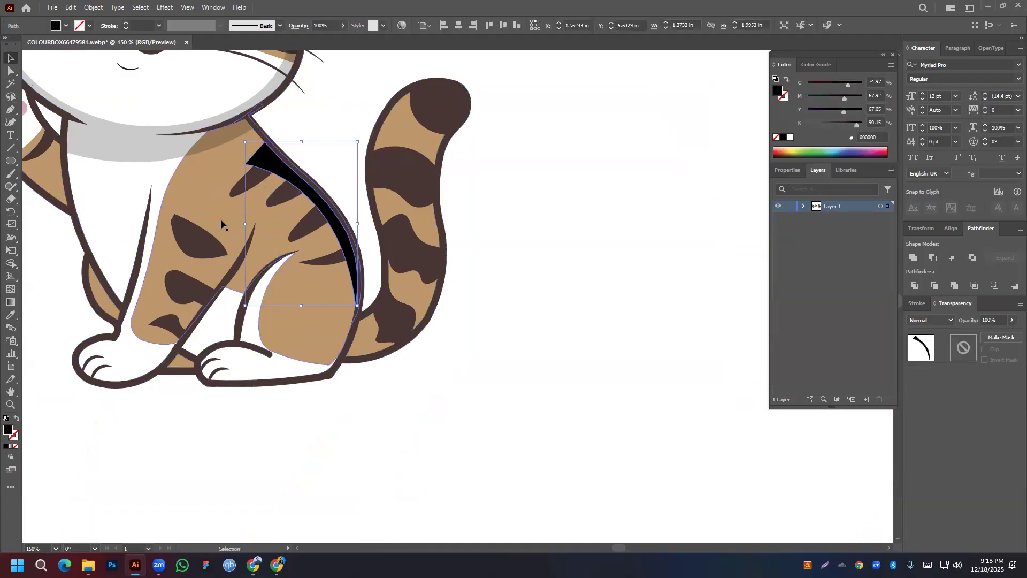
pyautogui.click(12, 316)
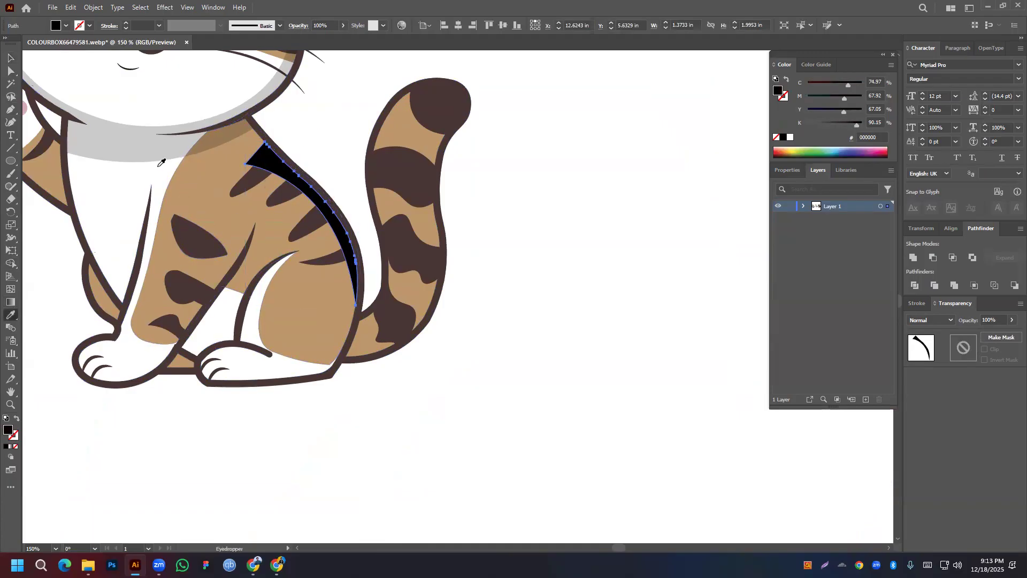
pyautogui.scroll(10, 153, 92)
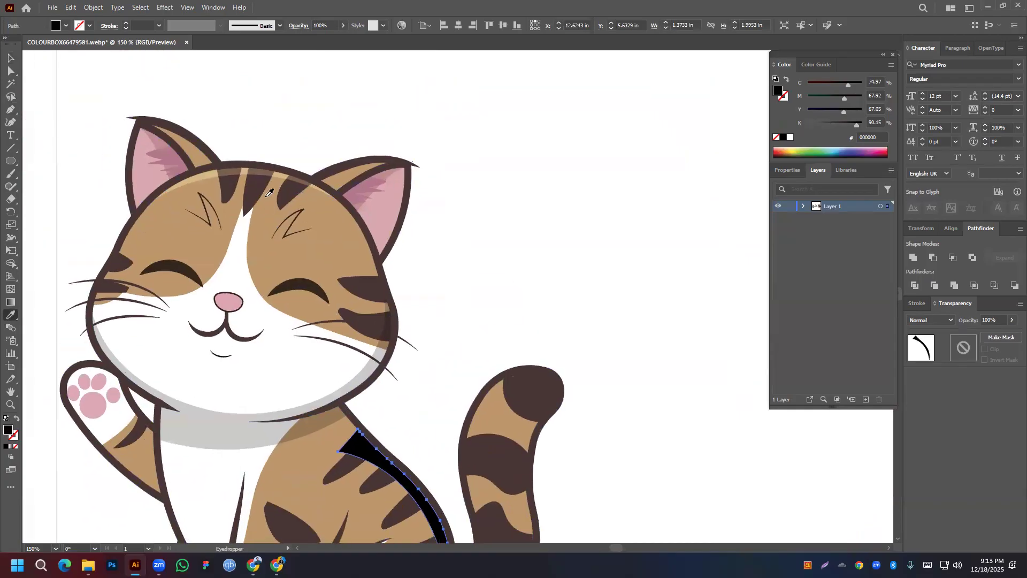
pyautogui.click(247, 169)
pyautogui.click(10, 57)
pyautogui.click(452, 334)
# Merge the upper tip of the back highlight with the topmost back stripe using the Shape Builder tool
pyautogui.scroll(-4, 386, 355)
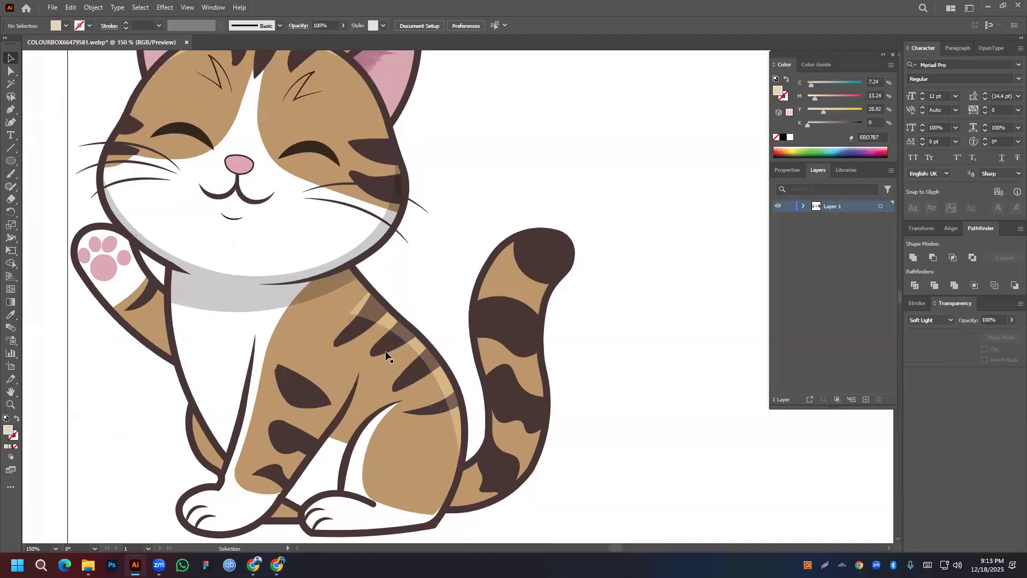
pyautogui.click(349, 328)
pyautogui.click(11, 263)
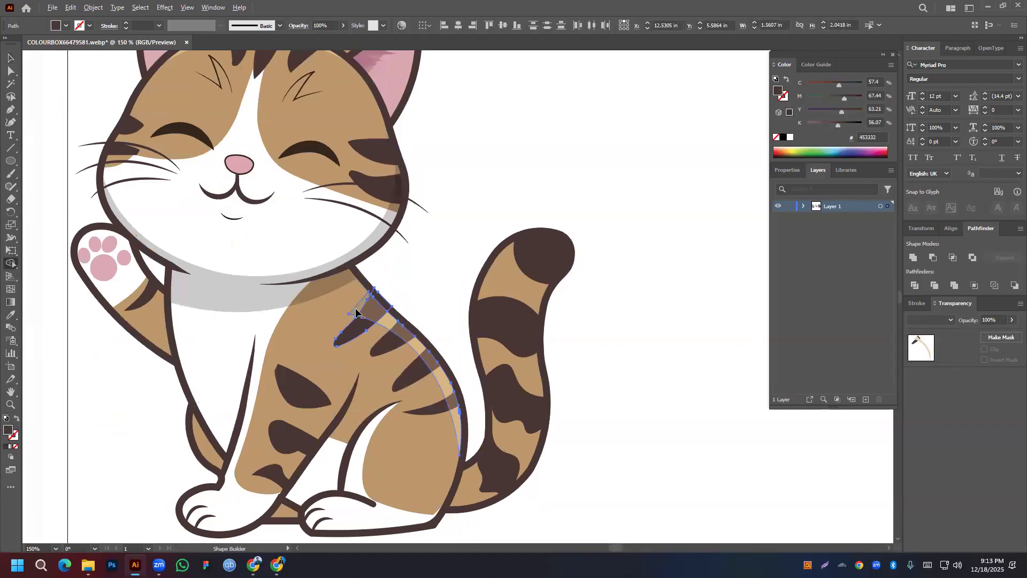
pyautogui.click(11, 57)
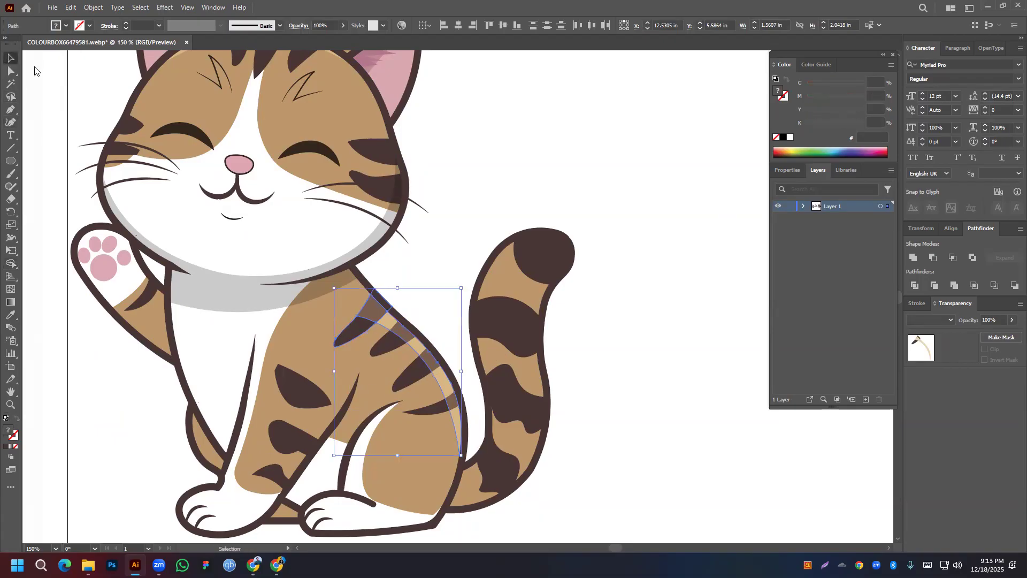
pyautogui.click(534, 469)
# Start a Pen path at the tail's base and curve it upward just inside the tail's inner edge for a tail highlight
pyautogui.scroll(-3, 470, 321)
pyautogui.hscroll(-3, 469, 321)
pyautogui.scroll(-2, 518, 233)
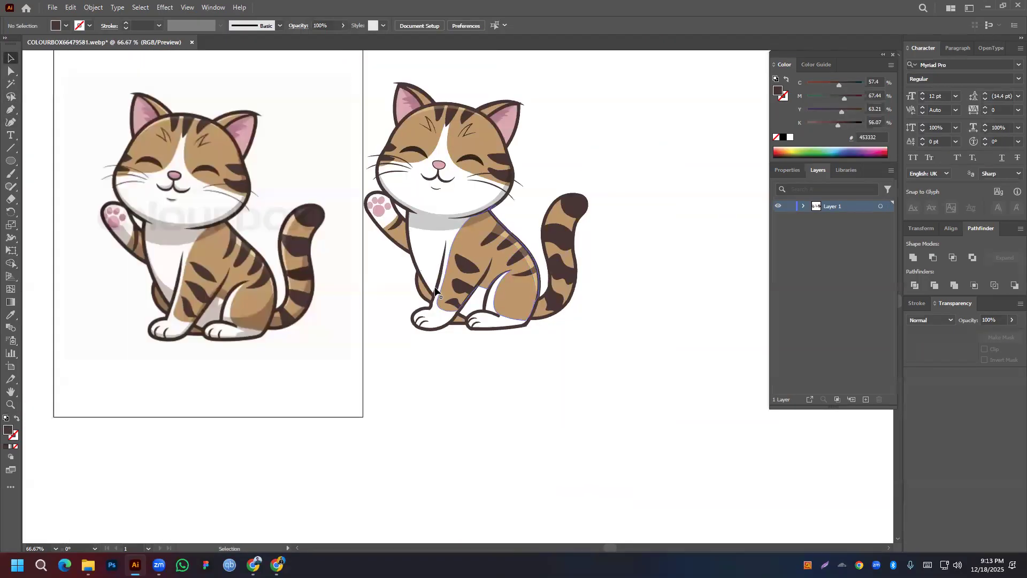
pyautogui.hscroll(4, 424, 251)
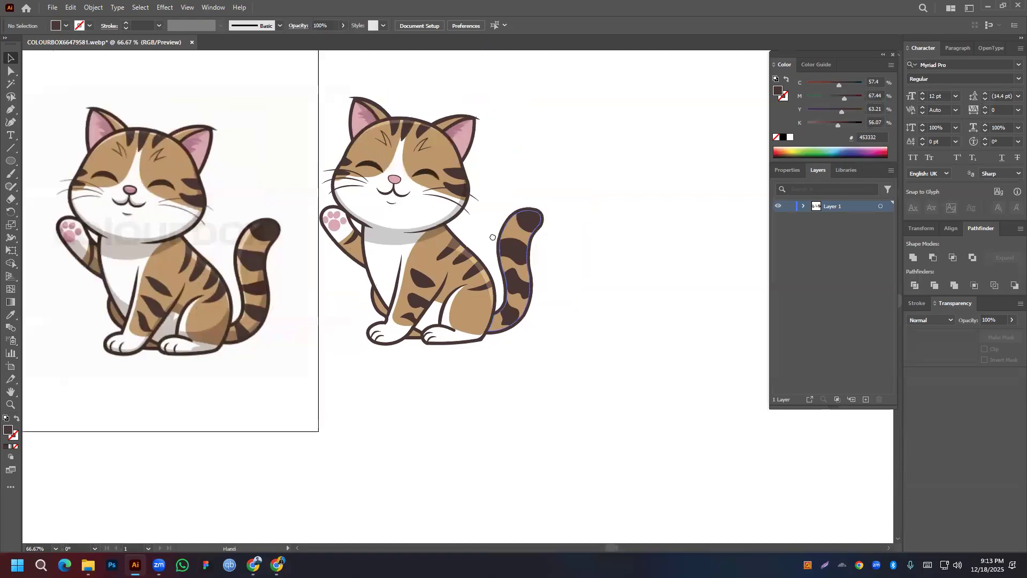
pyautogui.scroll(1, 424, 251)
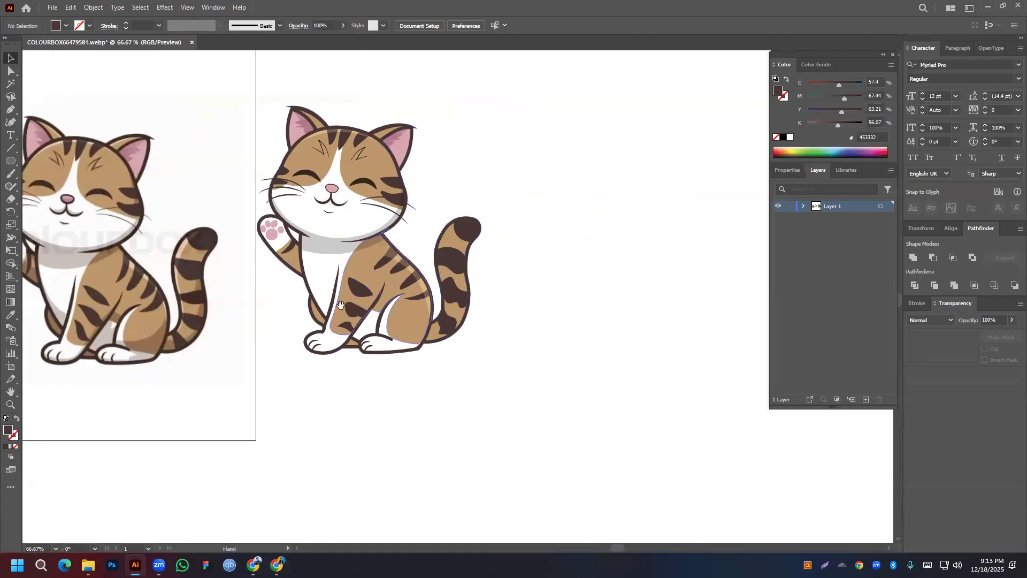
pyautogui.scroll(-2, 335, 245)
pyautogui.click(8, 109)
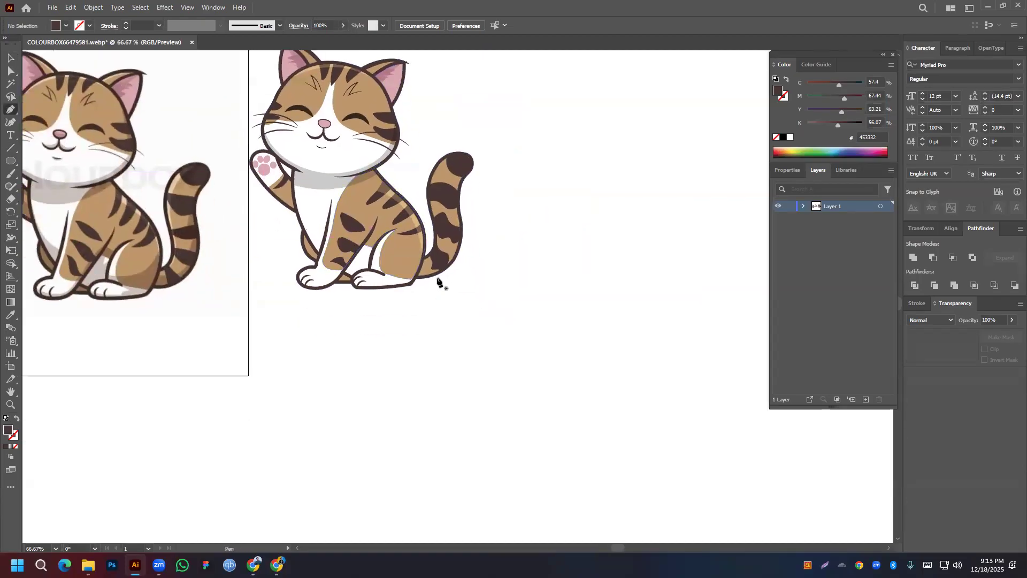
pyautogui.click(420, 261)
pyautogui.moveTo(427, 270); pyautogui.dragTo(326, 296)
pyautogui.scroll(3, 316, 291)
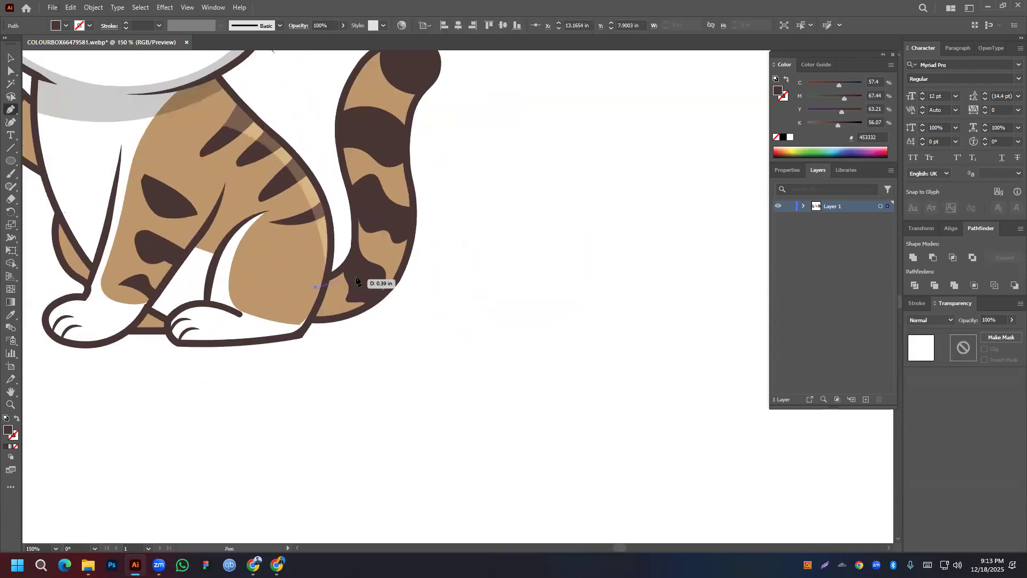
pyautogui.moveTo(367, 216); pyautogui.dragTo(356, 139)
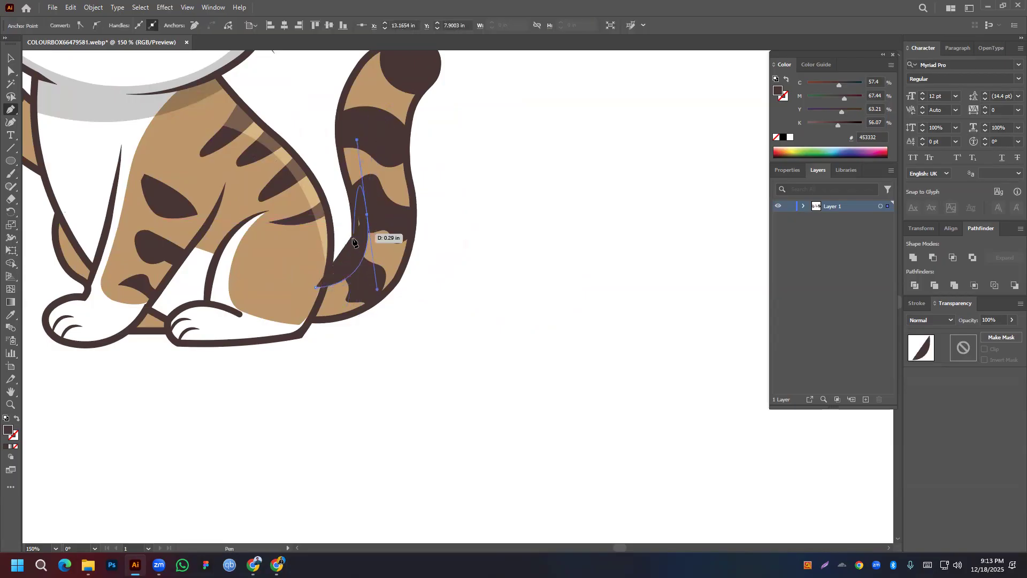
pyautogui.click(367, 215)
pyautogui.click(358, 100)
pyautogui.click(370, 67)
pyautogui.scroll(3, 374, 75)
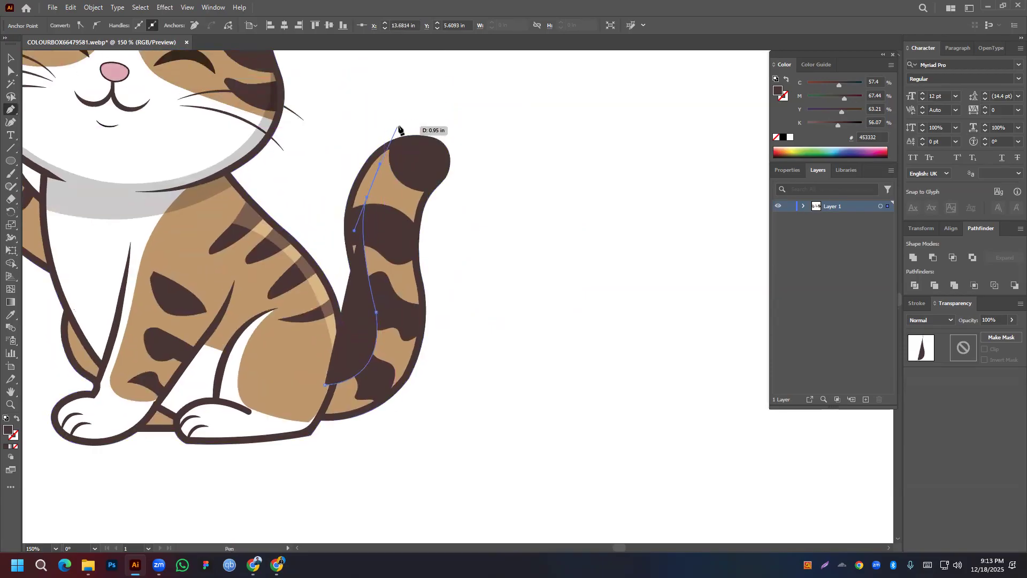
# Extend the path past the tail tip and close it around the gap between the tail and the back
pyautogui.click(417, 129)
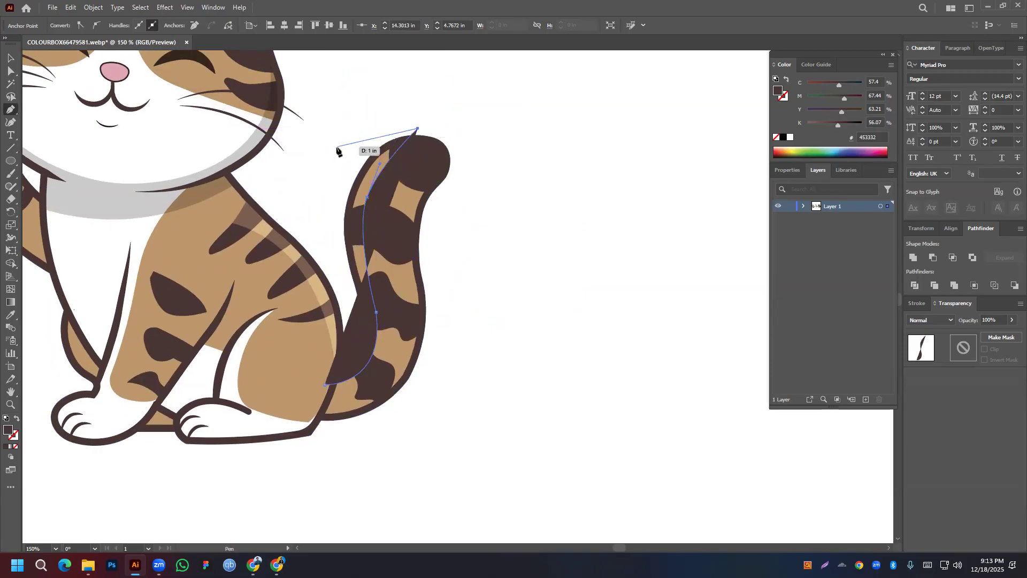
pyautogui.click(337, 147)
pyautogui.click(278, 200)
pyautogui.click(324, 383)
pyautogui.click(324, 385)
pyautogui.press('v')
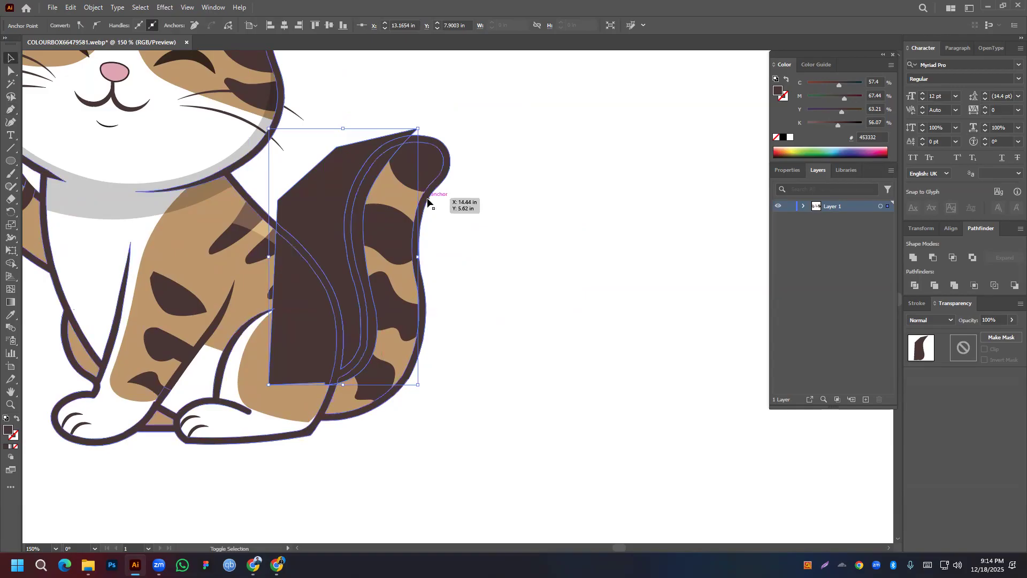
# Split the tail shape along the cat's outline with the Shape Builder tool and delete the piece outside the tail
pyautogui.click(417, 227)
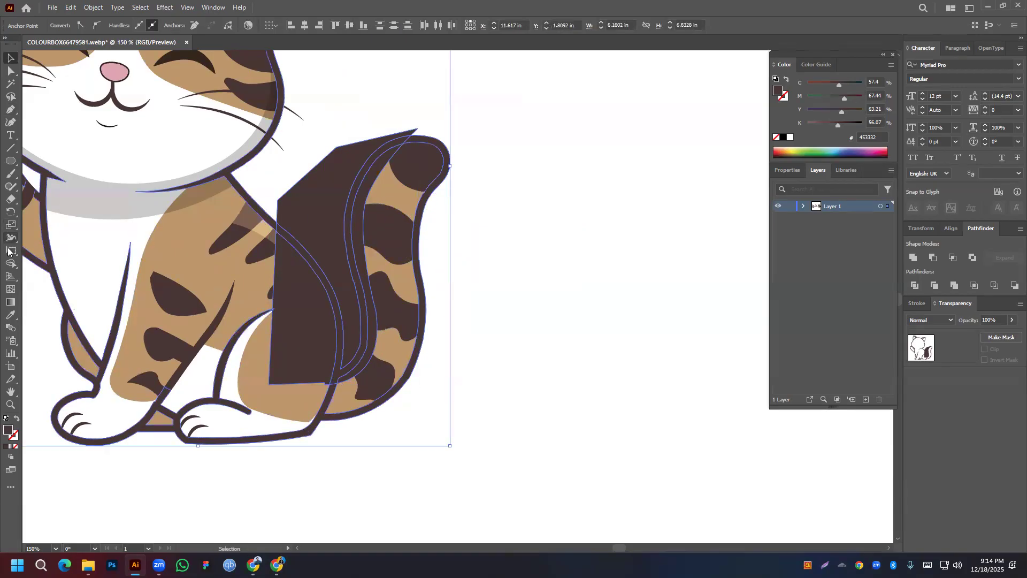
pyautogui.click(10, 263)
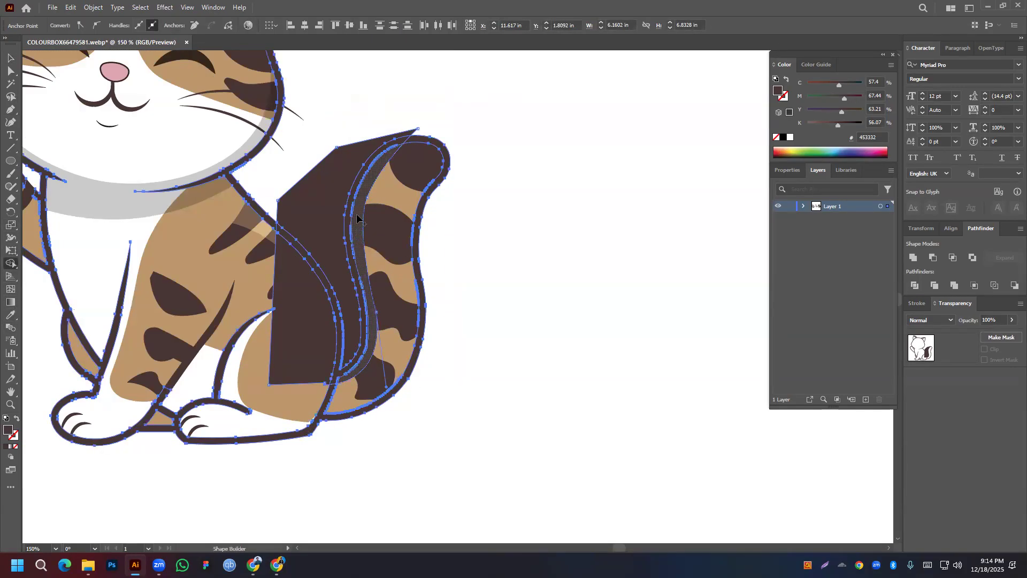
pyautogui.click(357, 218)
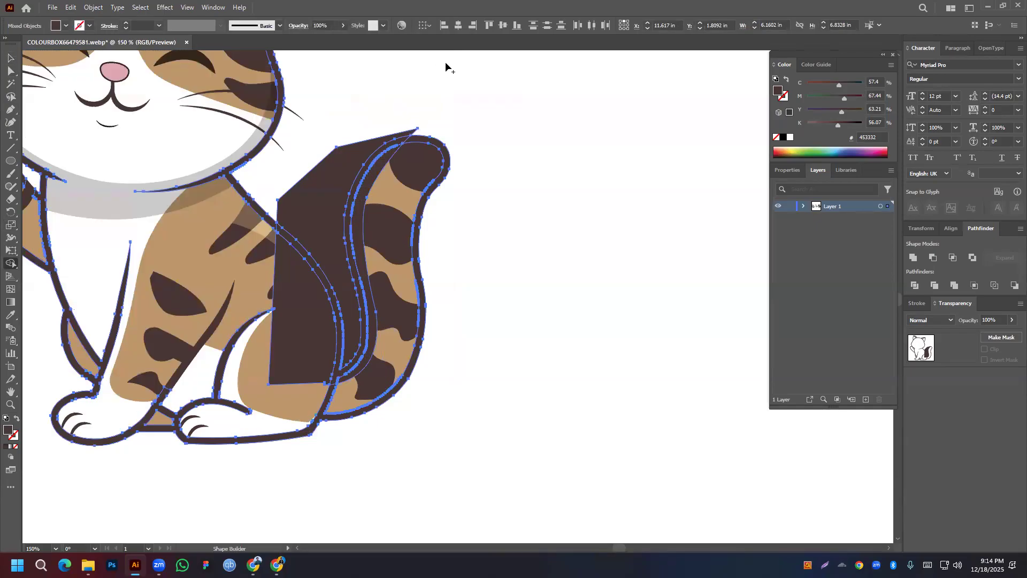
pyautogui.click(10, 57)
pyautogui.click(326, 216)
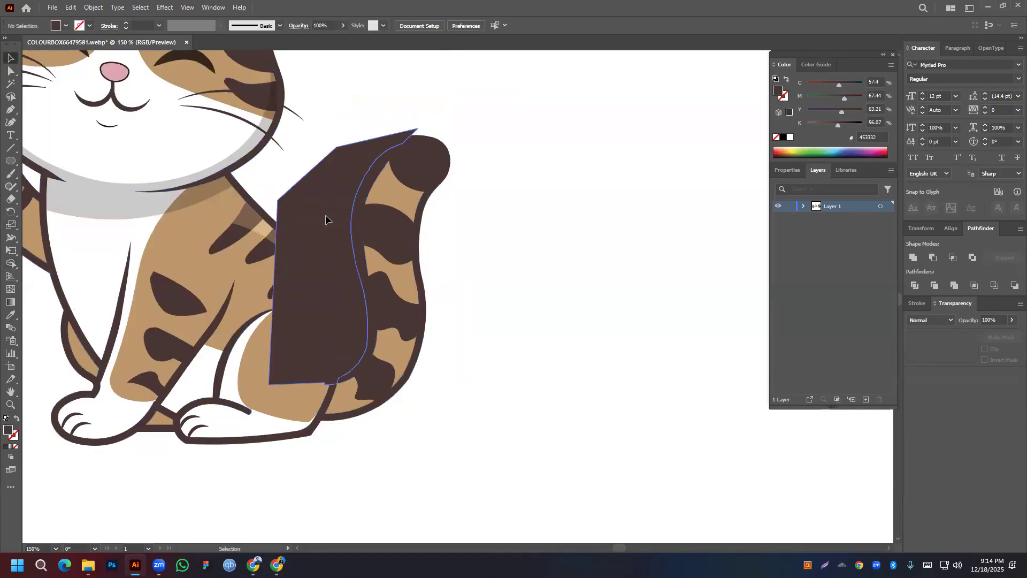
pyautogui.press('Delete')
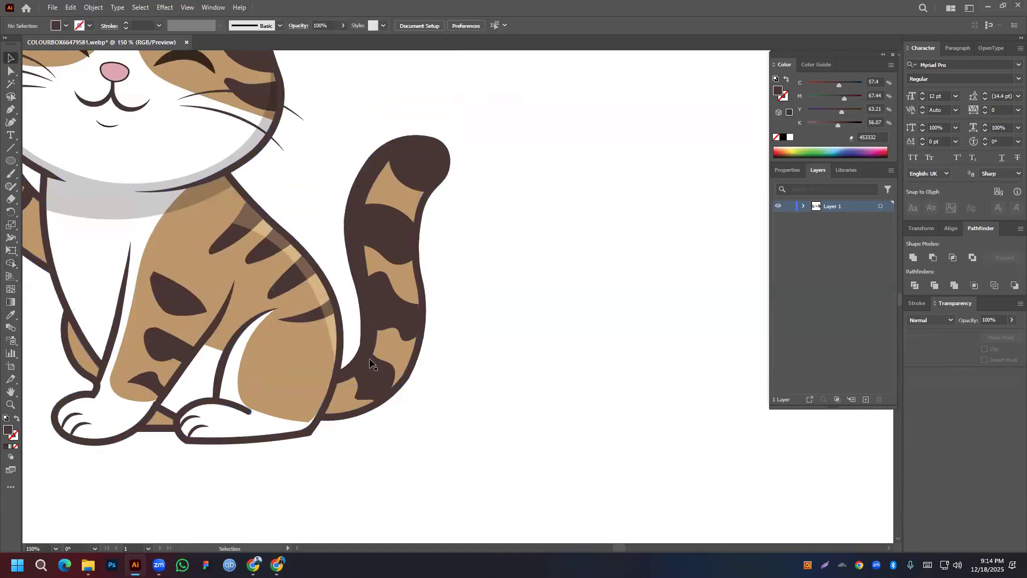
# Copy the back highlight's pale beige Soft Light appearance onto the remaining tail strip with the Eyedropper
pyautogui.click(369, 179)
pyautogui.click(11, 314)
pyautogui.click(267, 228)
pyautogui.press('v')
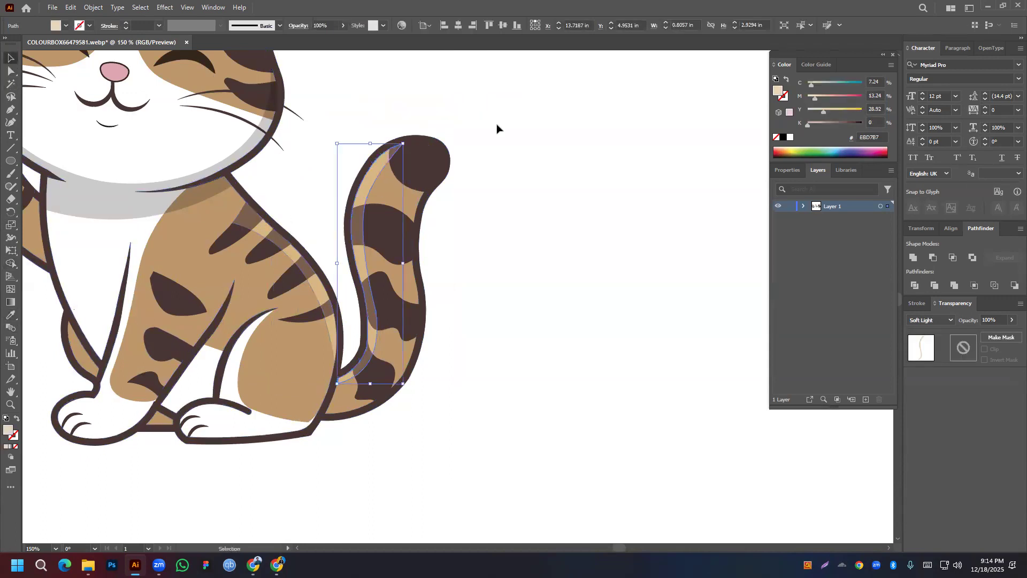
pyautogui.click(498, 127)
# Narrow the upper half of the tail highlight by pulling its inner edge toward the tail outline with the Curvature tool
pyautogui.scroll(-1, 500, 347)
pyautogui.moveTo(394, 287); pyautogui.dragTo(522, 250)
pyautogui.scroll(-1, 503, 234)
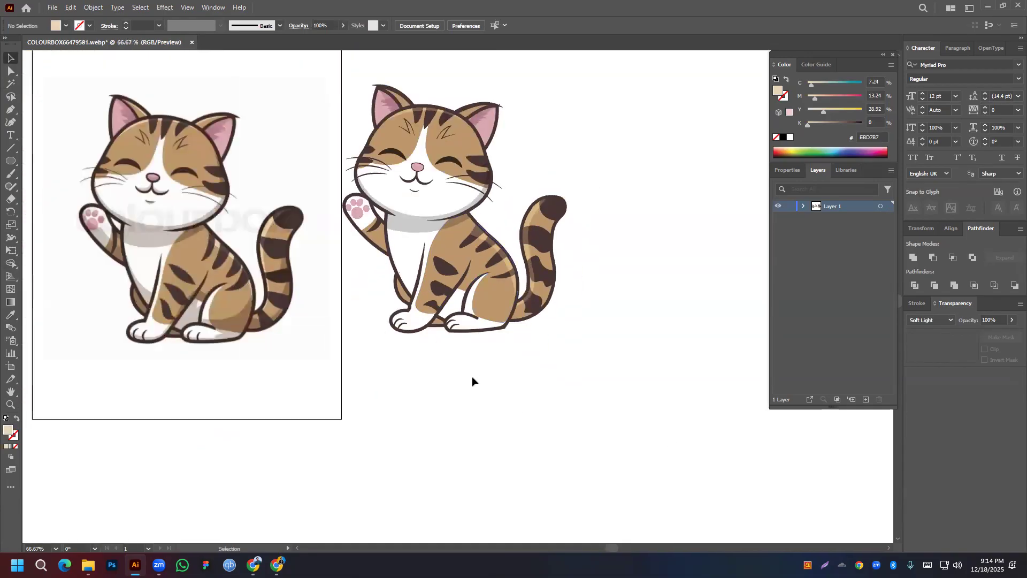
pyautogui.click(11, 121)
pyautogui.scroll(3, 544, 203)
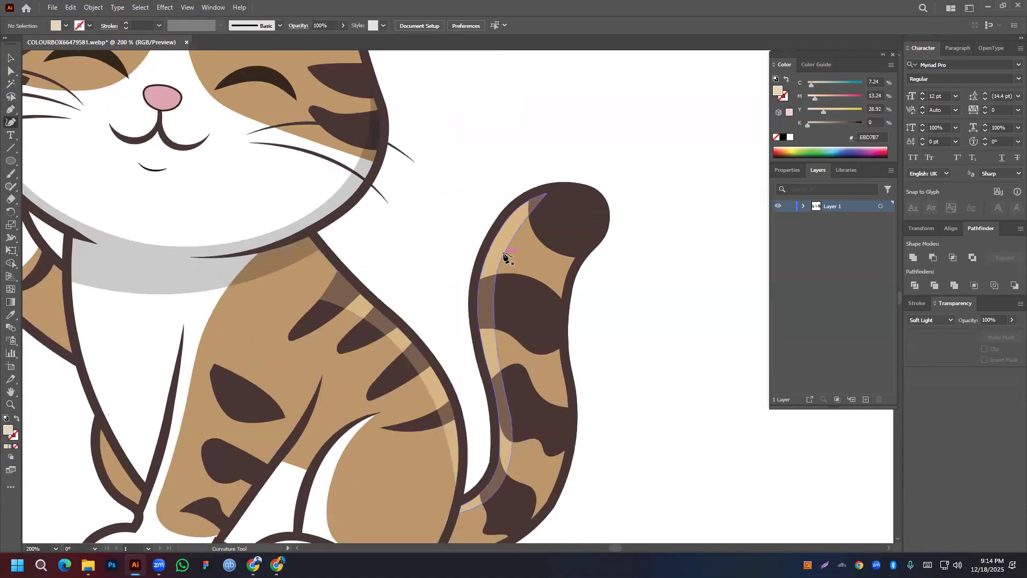
pyautogui.press('v')
pyautogui.click(510, 234)
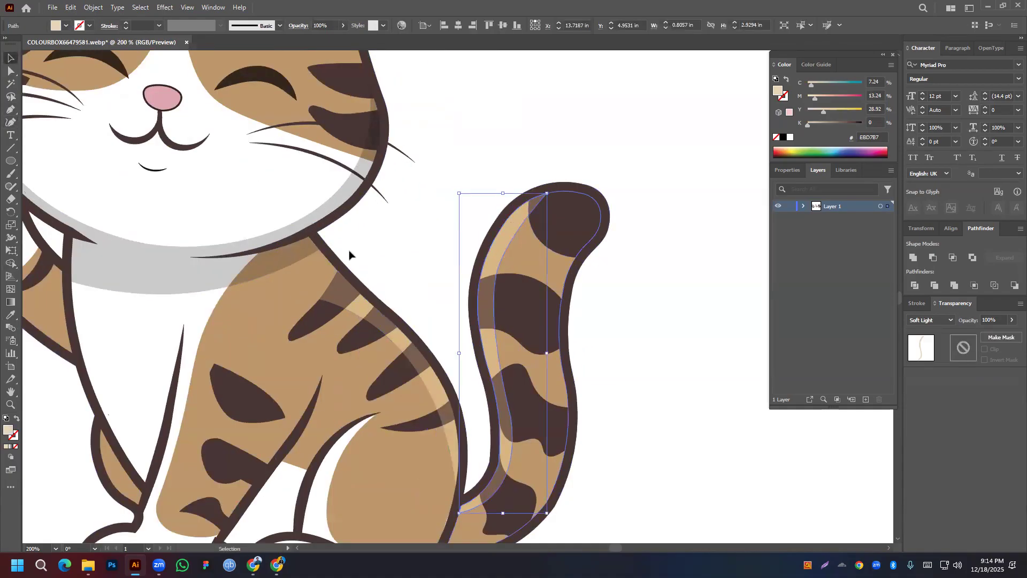
pyautogui.click(10, 122)
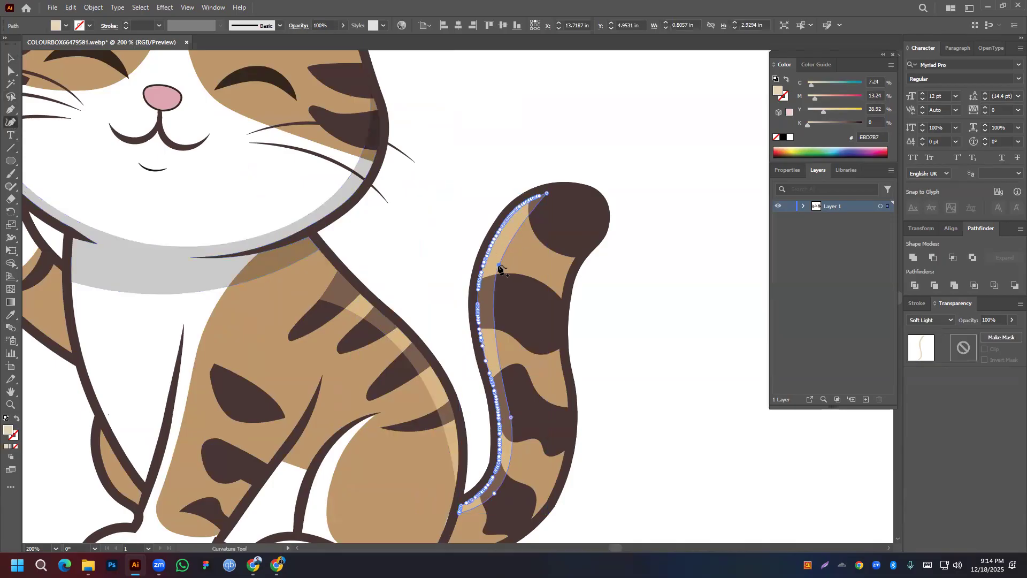
pyautogui.moveTo(500, 268); pyautogui.dragTo(494, 262)
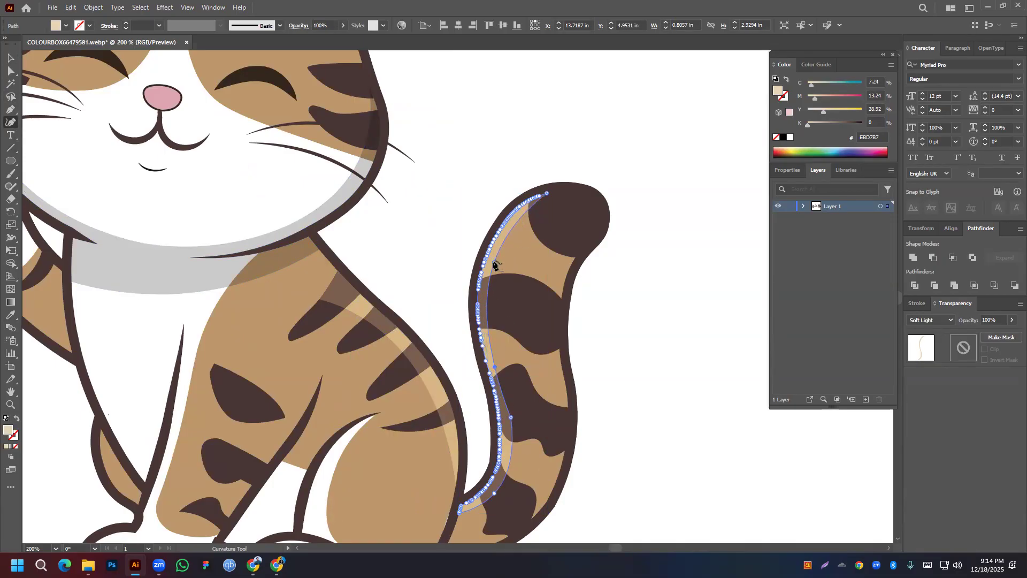
pyautogui.click(493, 258)
# Refine the tail highlight's inner edge along its lower half and near the tail's base with the Curvature tool
pyautogui.moveTo(508, 418); pyautogui.dragTo(507, 417)
pyautogui.click(506, 401)
pyautogui.scroll(-3, 514, 416)
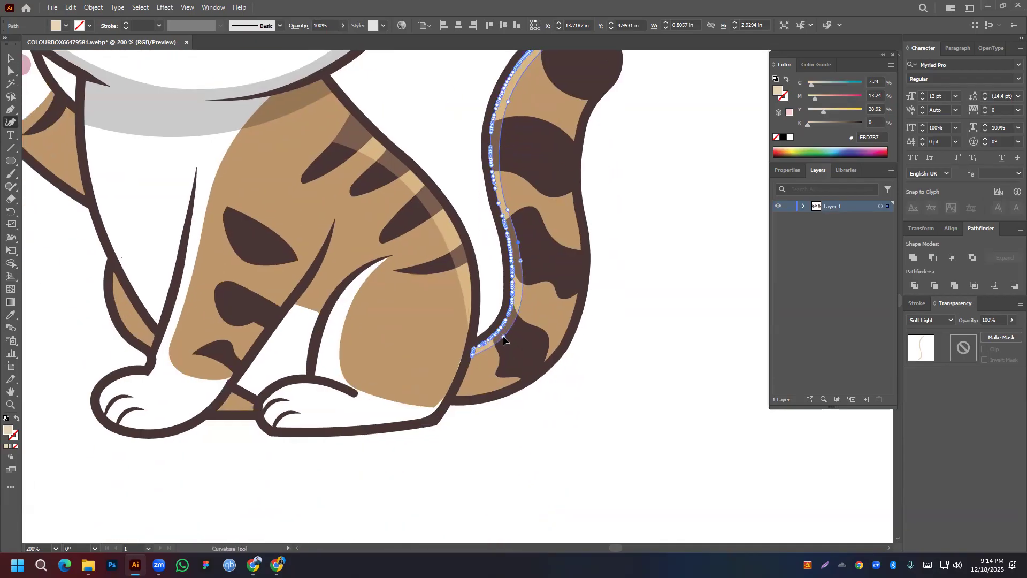
pyautogui.moveTo(497, 339); pyautogui.dragTo(493, 342)
pyautogui.press('v')
pyautogui.click(596, 438)
# Move the brown body patch's lower rear corner anchor point down to the hind foot's outline with the Direct Selection tool
pyautogui.click(424, 378)
pyautogui.moveTo(425, 383); pyautogui.dragTo(424, 385)
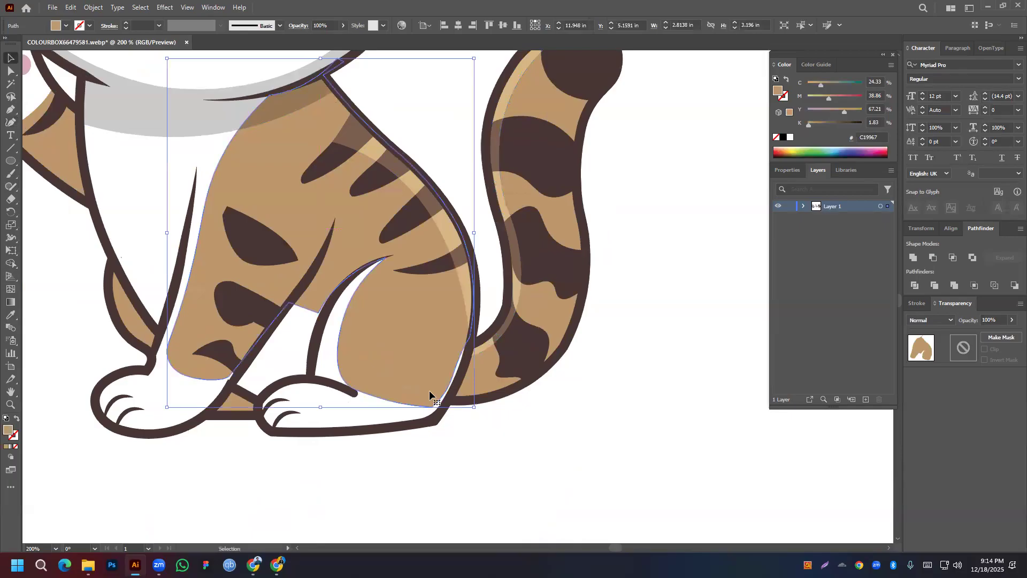
pyautogui.click(11, 71)
pyautogui.click(505, 428)
pyautogui.hotkey('ctrl', 'z')
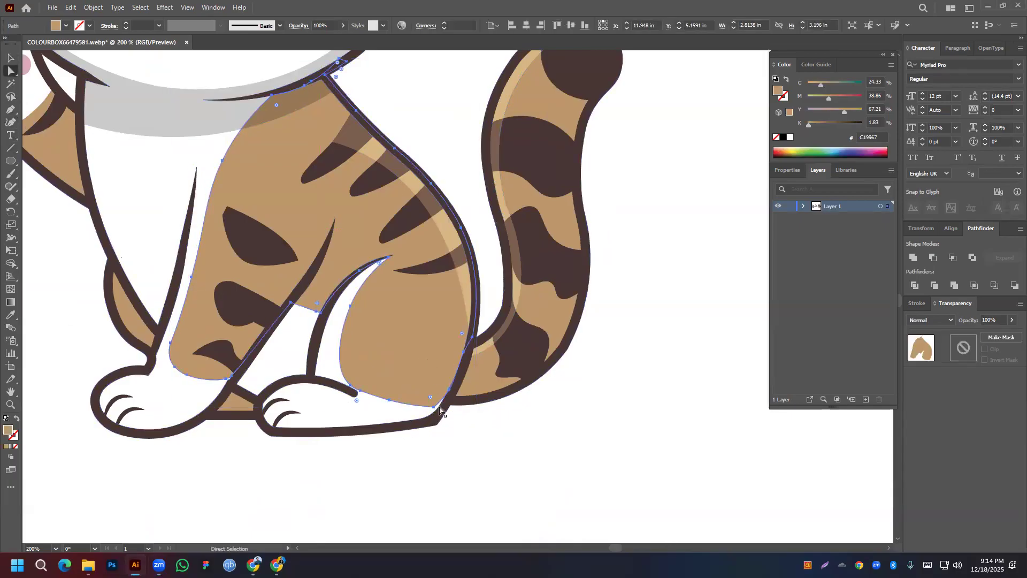
pyautogui.moveTo(436, 408); pyautogui.dragTo(437, 414)
pyautogui.click(11, 58)
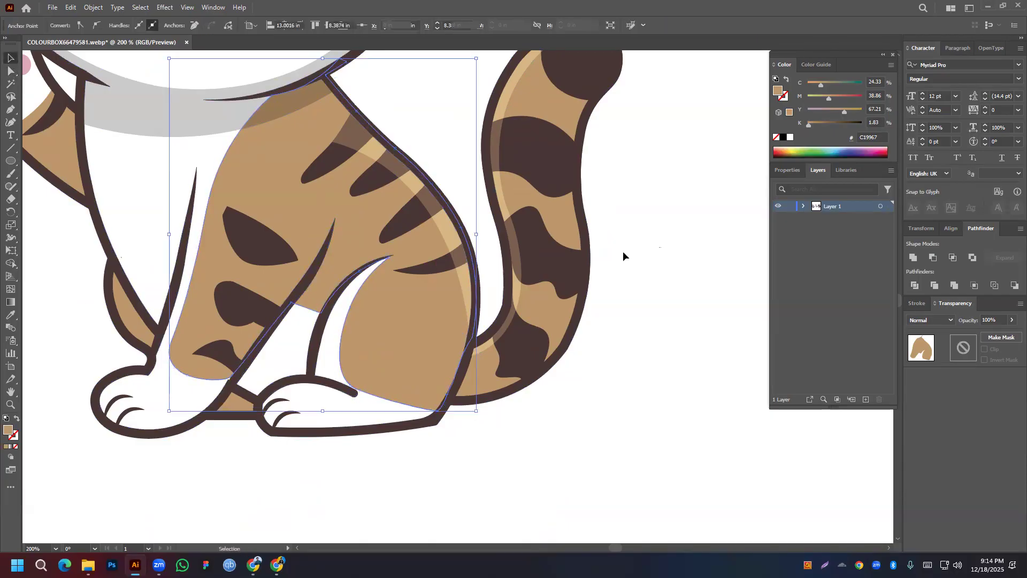
pyautogui.click(622, 251)
# Align the brown body patch's rear edge with the outline between the tail's base and hind foot using the Curvature tool, then deselect
pyautogui.scroll(-1, 616, 256)
pyautogui.scroll(2, 616, 256)
pyautogui.click(381, 410)
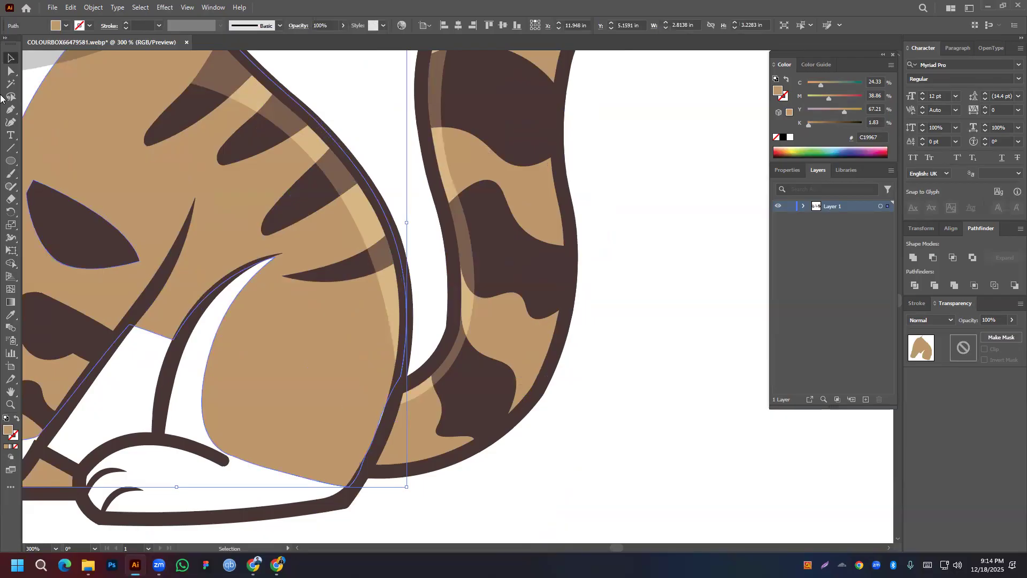
pyautogui.click(11, 127)
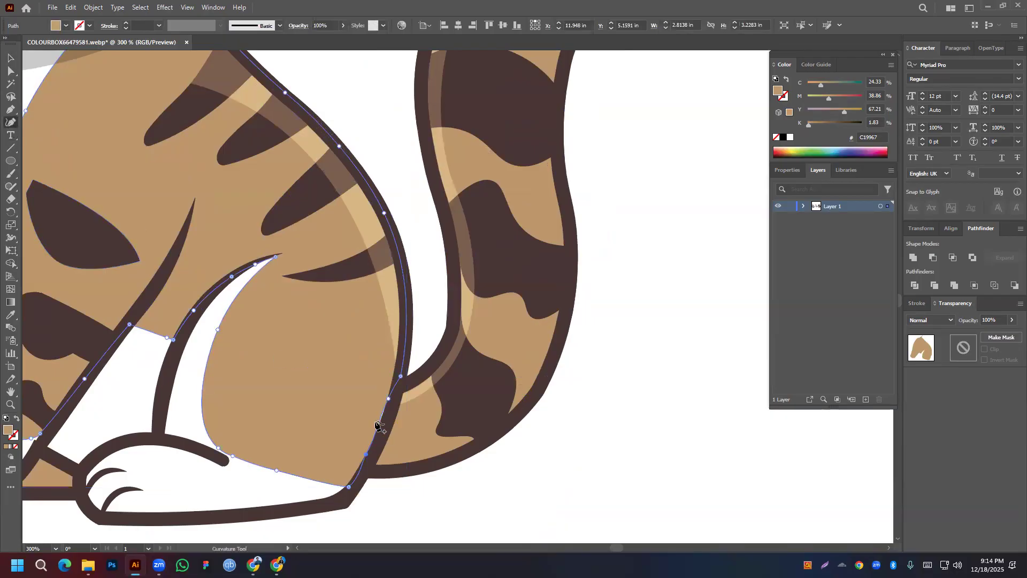
pyautogui.moveTo(379, 426); pyautogui.dragTo(370, 457)
pyautogui.scroll(-1, 409, 401)
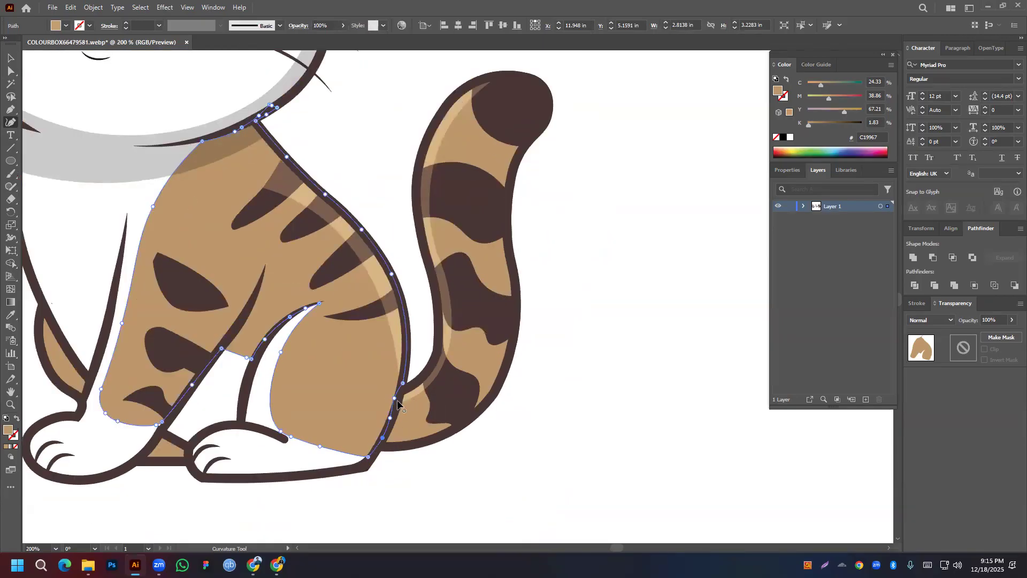
pyautogui.click(563, 409)
pyautogui.click(11, 57)
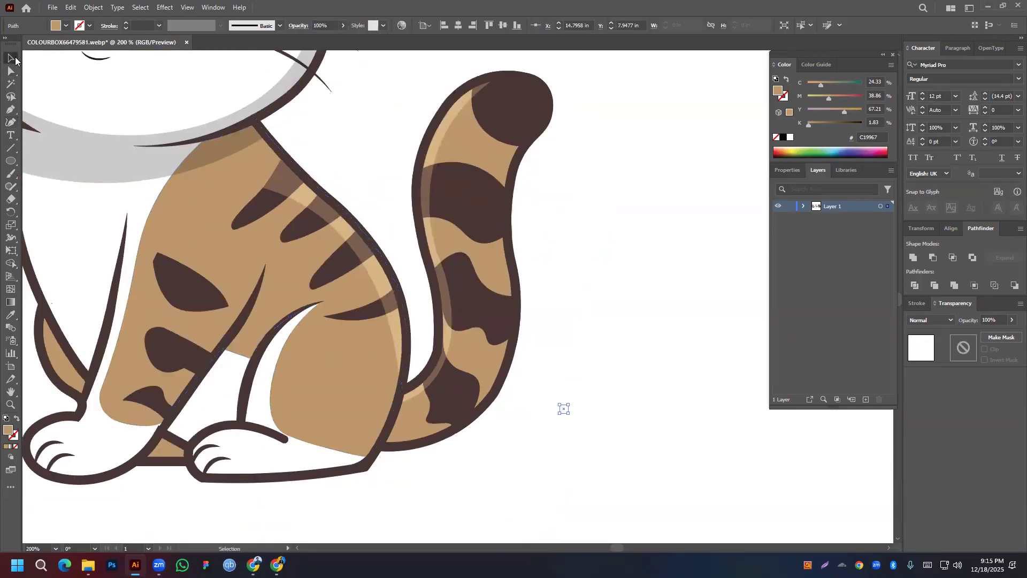
pyautogui.click(666, 300)
# Draw two overlapping brown ellipses in the empty space below and between the two cats, tilting the upper one, about 1.38 by 1.18 in
pyautogui.scroll(-2, 589, 246)
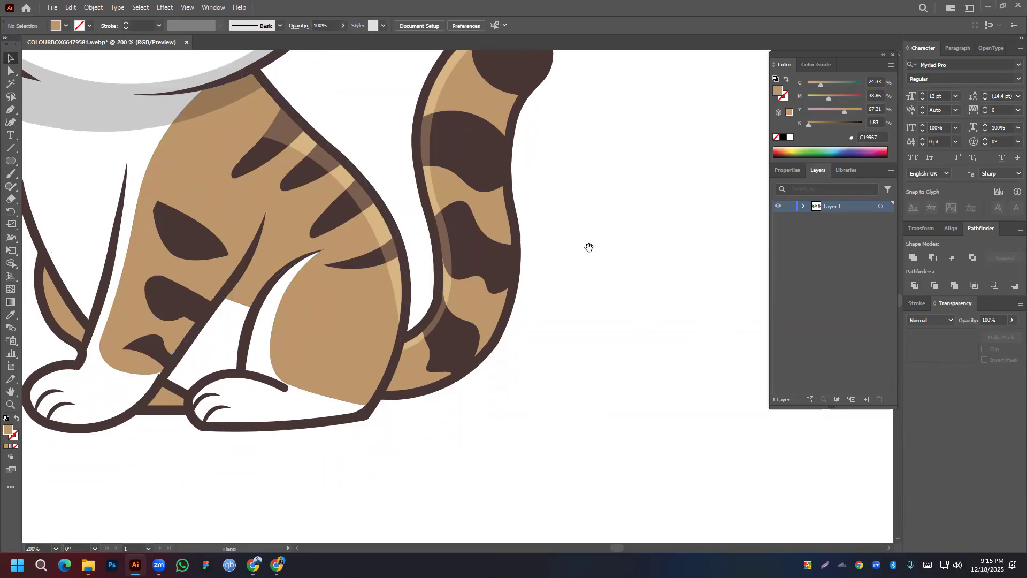
pyautogui.scroll(-3, 589, 246)
pyautogui.moveTo(501, 285); pyautogui.dragTo(543, 335)
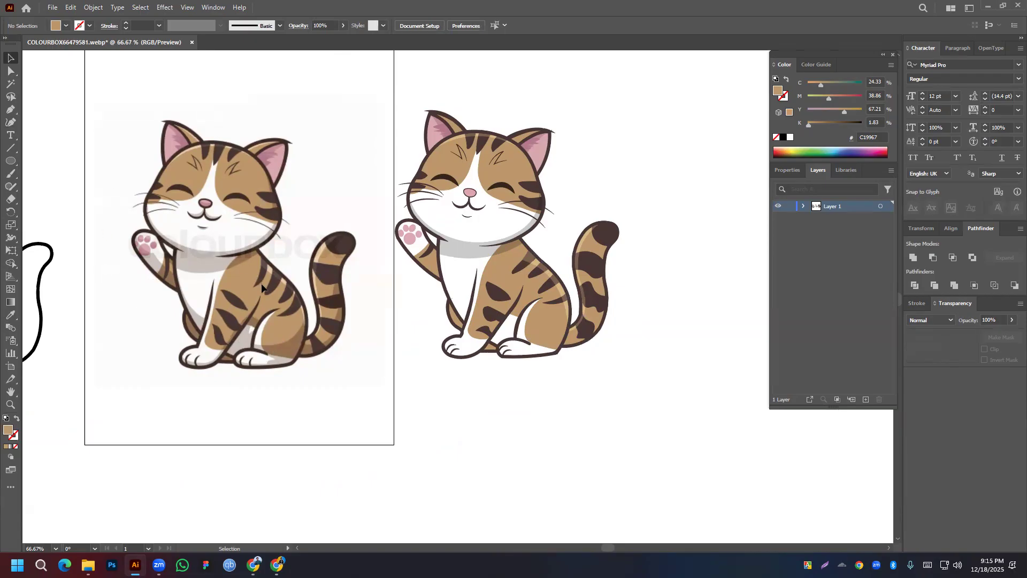
pyautogui.click(7, 111)
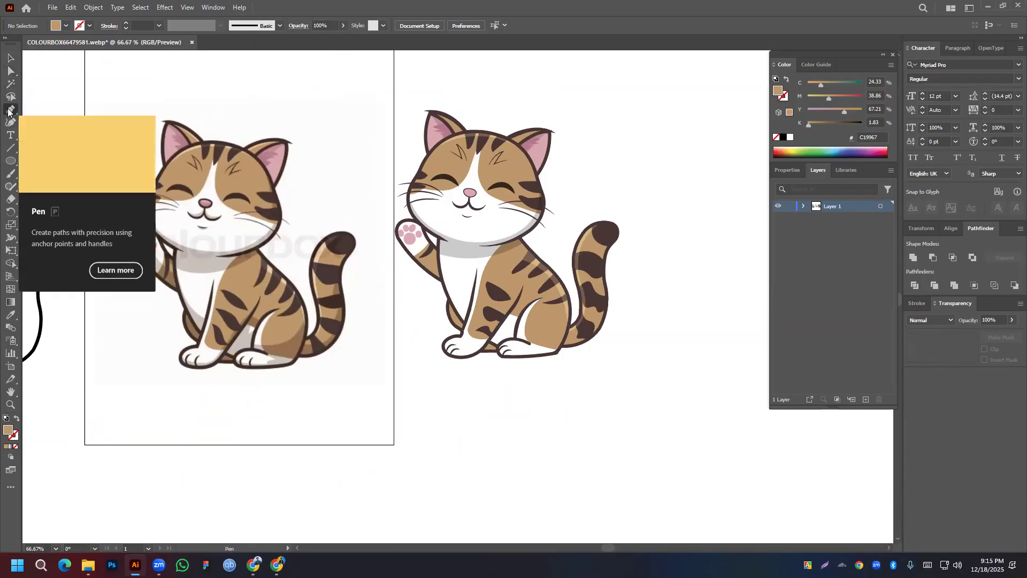
pyautogui.click(10, 161)
pyautogui.moveTo(416, 320); pyautogui.dragTo(396, 382)
pyautogui.click(11, 59)
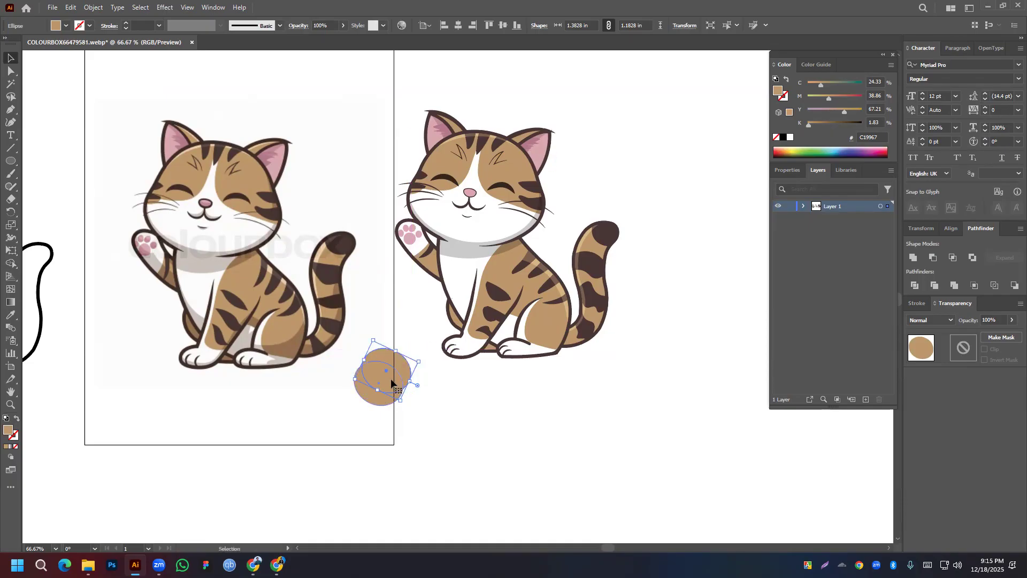
# Cut the overlapping ellipses down to the lower crescent with the Shape Builder tool
pyautogui.moveTo(367, 427); pyautogui.dragTo(402, 335)
pyautogui.click(11, 263)
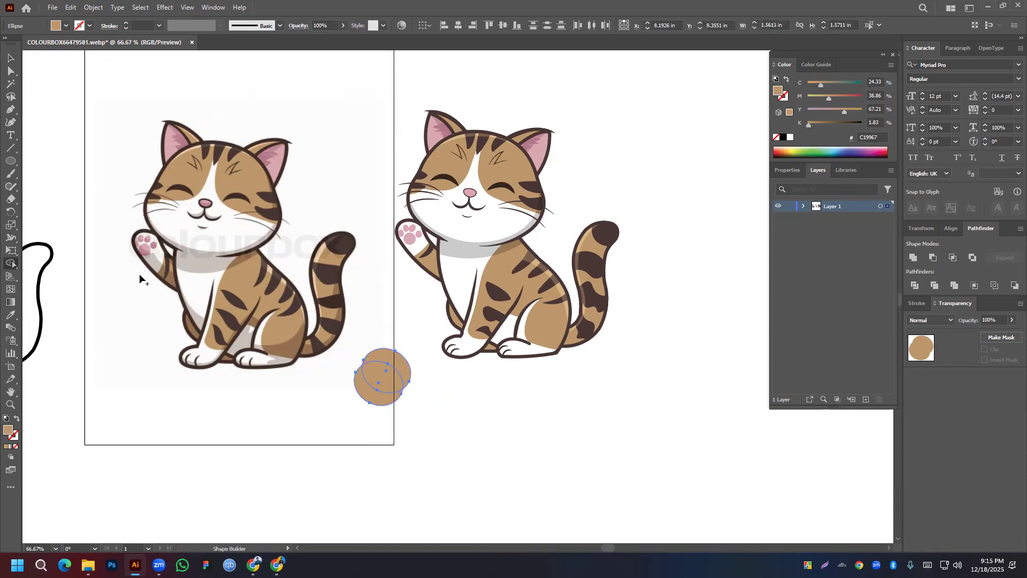
pyautogui.moveTo(394, 386); pyautogui.dragTo(403, 336)
pyautogui.click(11, 57)
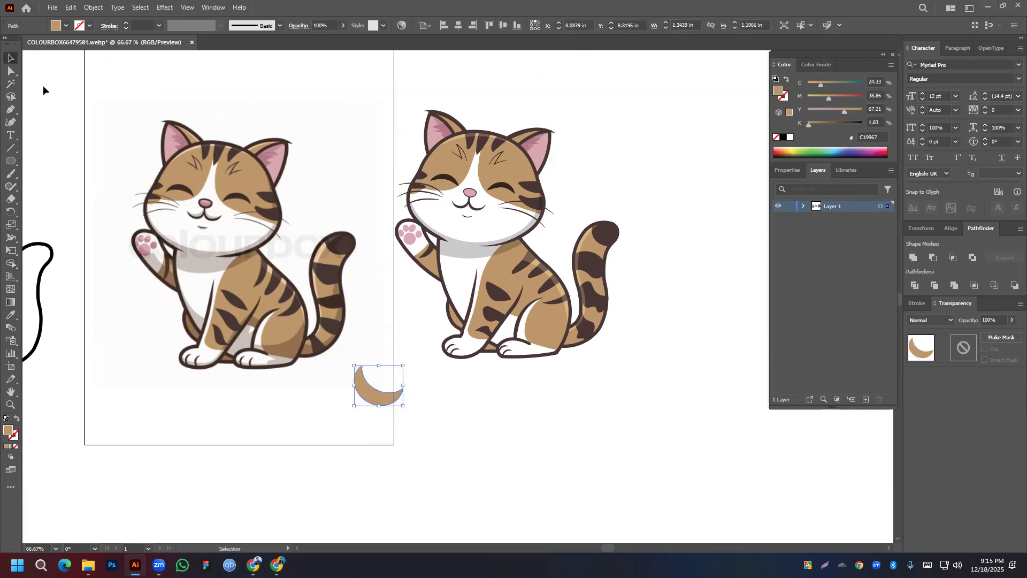
# Place the brown crescent over the traced cat's lower chest and stretch it to about 1.90 by 1.74 in
pyautogui.moveTo(377, 399); pyautogui.dragTo(459, 323)
pyautogui.hotkey('ctrl', '+')
pyautogui.hotkey('ctrl', '+')
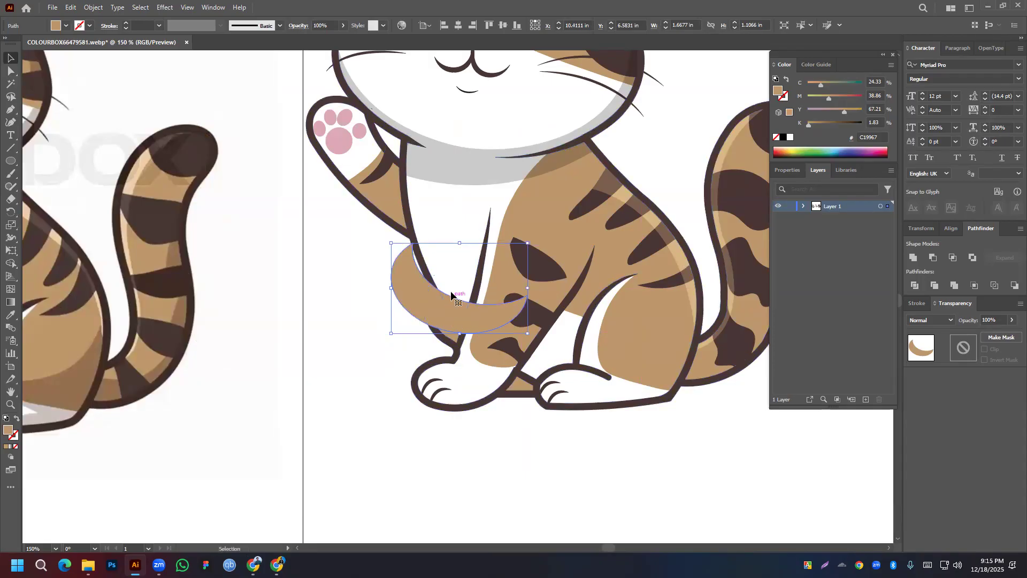
pyautogui.moveTo(460, 242); pyautogui.dragTo(461, 190)
pyautogui.moveTo(391, 263); pyautogui.dragTo(372, 262)
pyautogui.hotkey('ctrl', 'z')
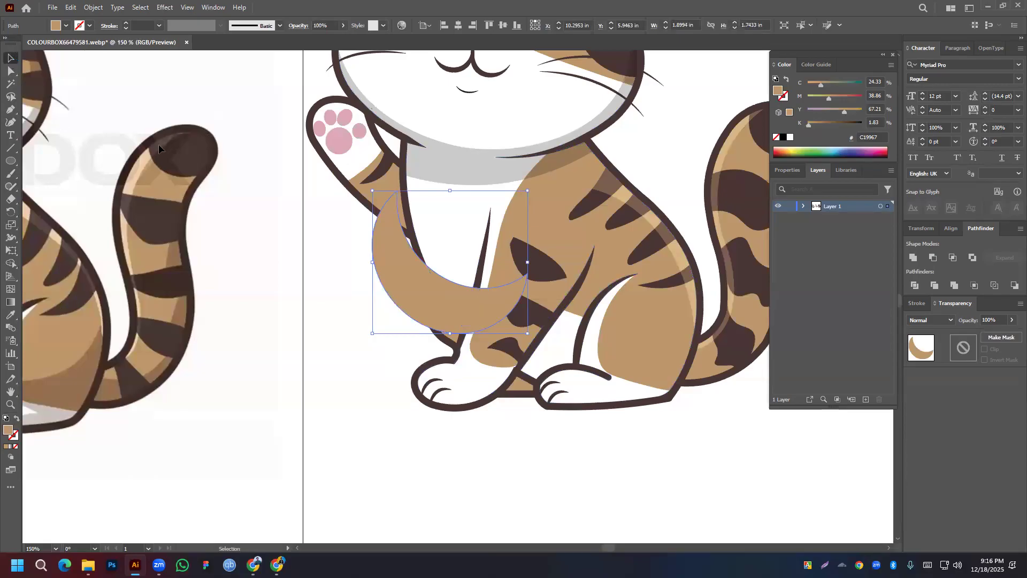
# Split the brown crescent along the cat's outline with Shape Builder and delete the piece outside the chest
pyautogui.keyDown('shift'); pyautogui.click(408, 167); pyautogui.keyUp('shift')
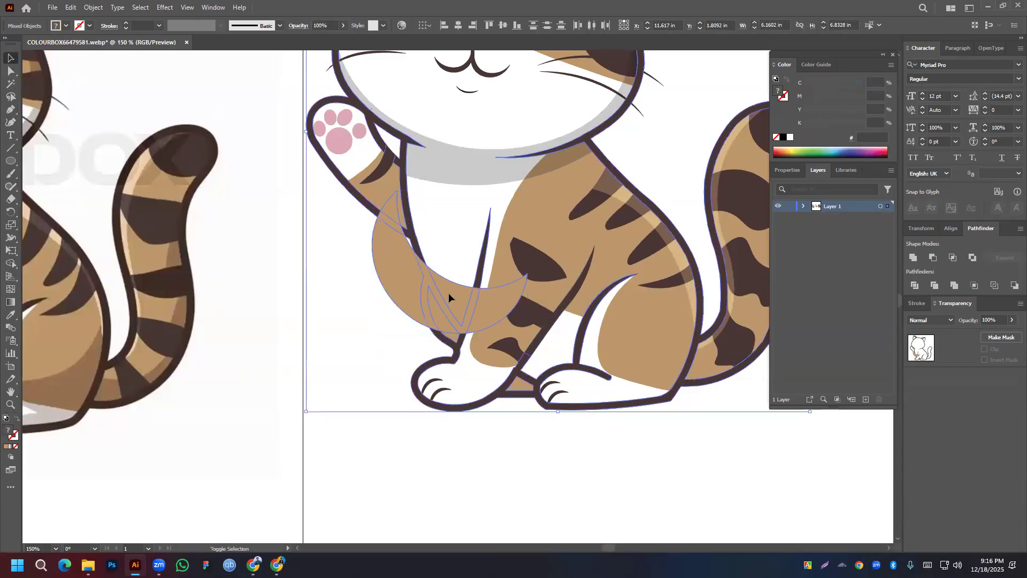
pyautogui.click(11, 263)
pyautogui.press('v')
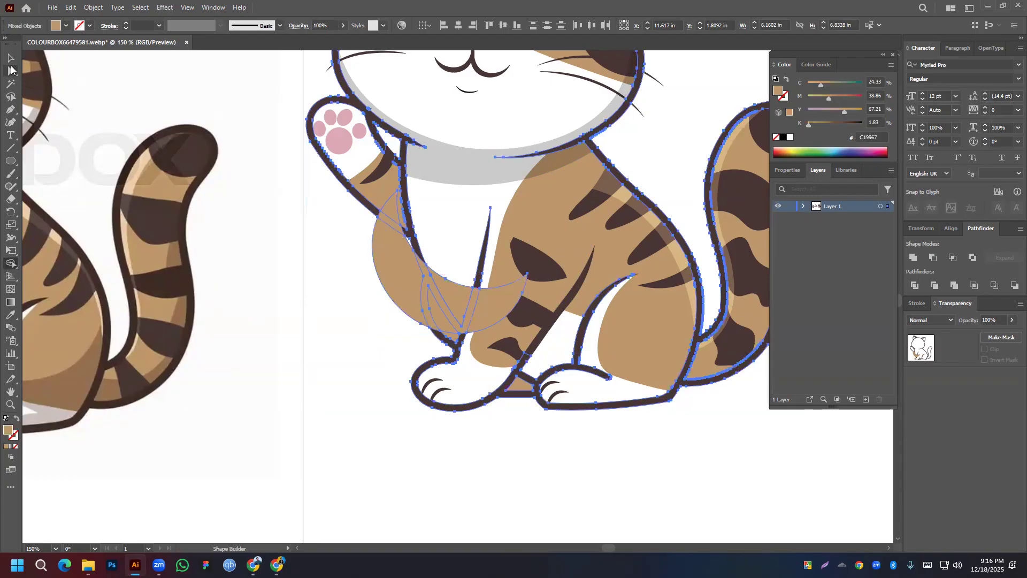
pyautogui.click(142, 259)
pyautogui.click(391, 277)
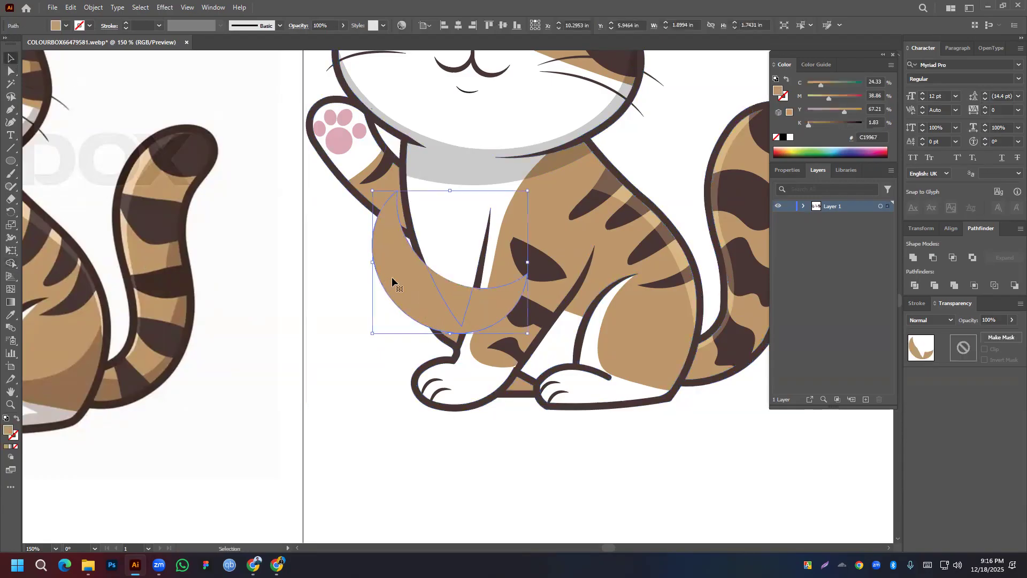
pyautogui.press('Delete')
# Copy the neck shadow's black 20% opacity appearance onto the remaining brown piece at the lower chest with the Eyedropper
pyautogui.click(450, 300)
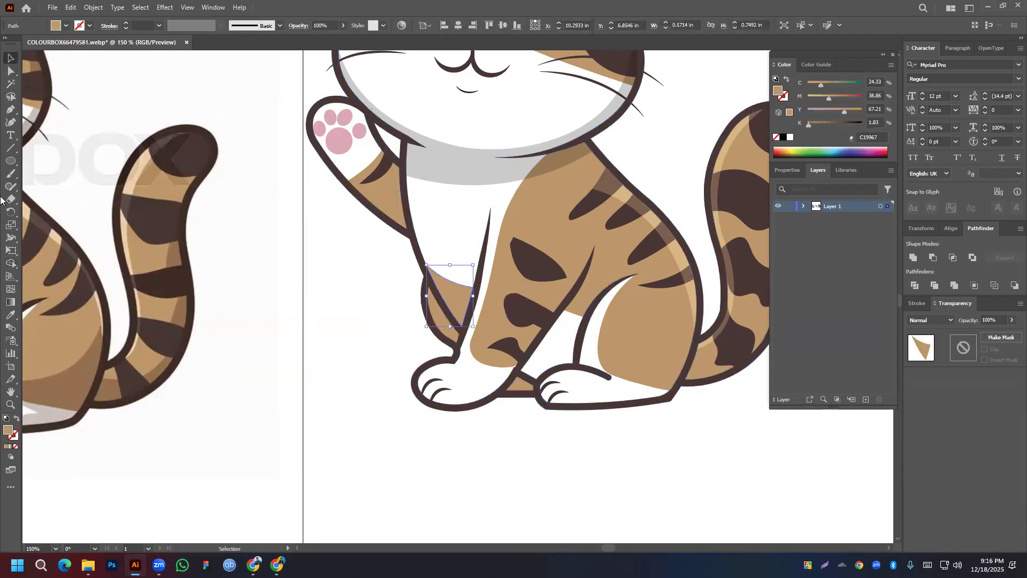
pyautogui.click(11, 315)
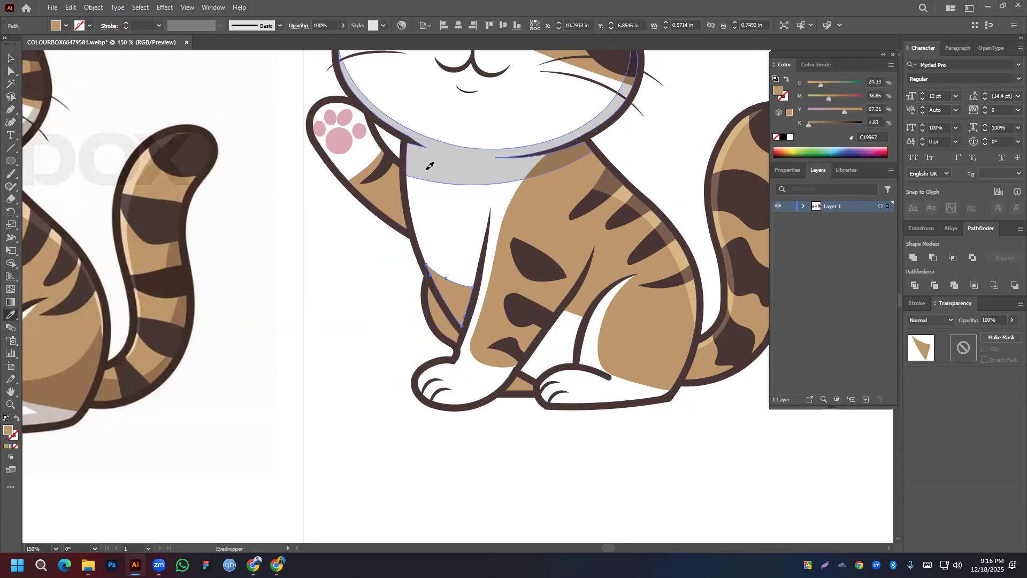
pyautogui.click(428, 163)
pyautogui.click(11, 60)
pyautogui.click(239, 186)
pyautogui.scroll(-2, 354, 293)
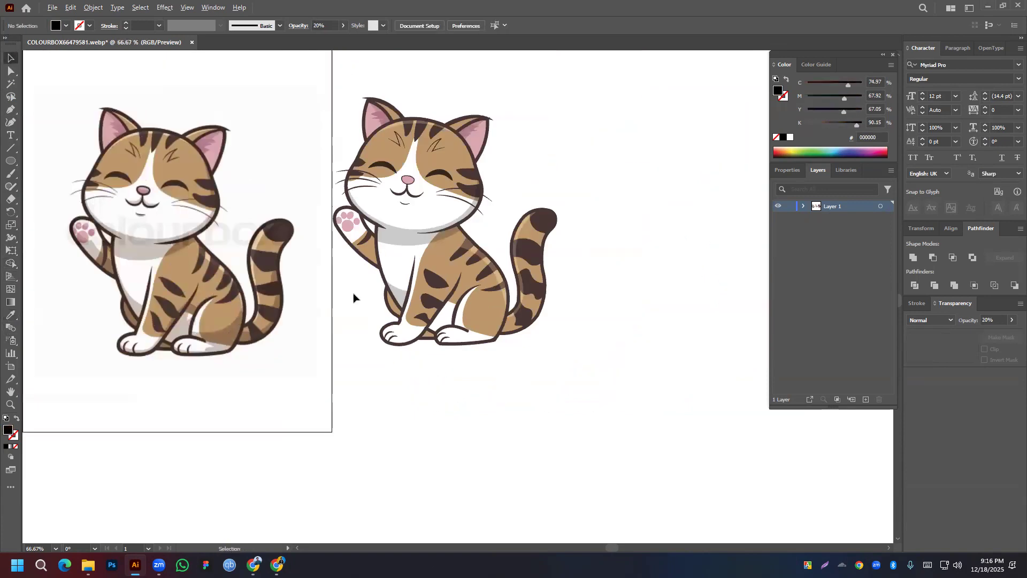
pyautogui.moveTo(320, 298); pyautogui.dragTo(367, 289)
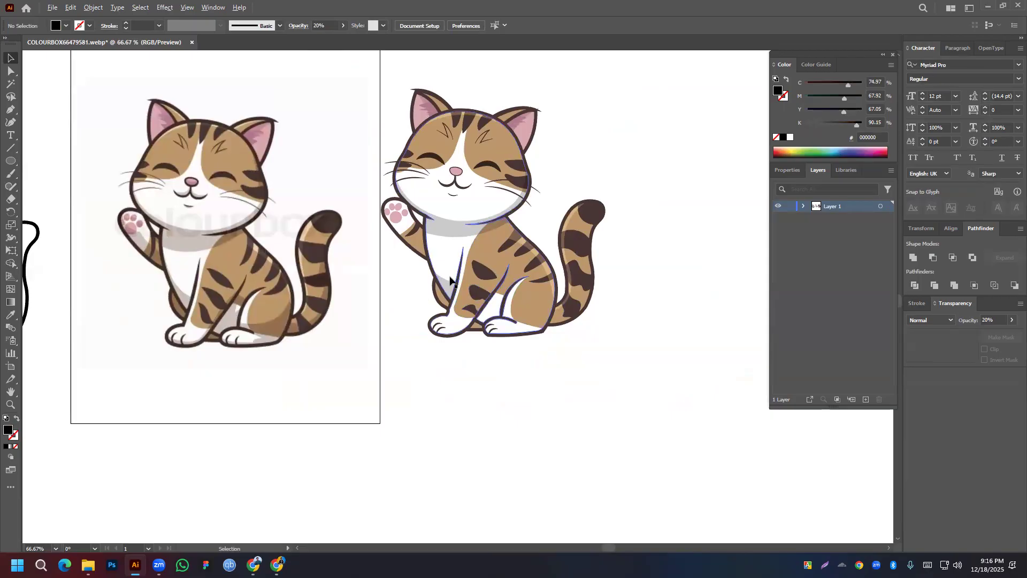
# Stretch the lower chest shadow's outer corner up along the chest outline with the Curvature tool
pyautogui.scroll(3, 472, 301)
pyautogui.click(11, 123)
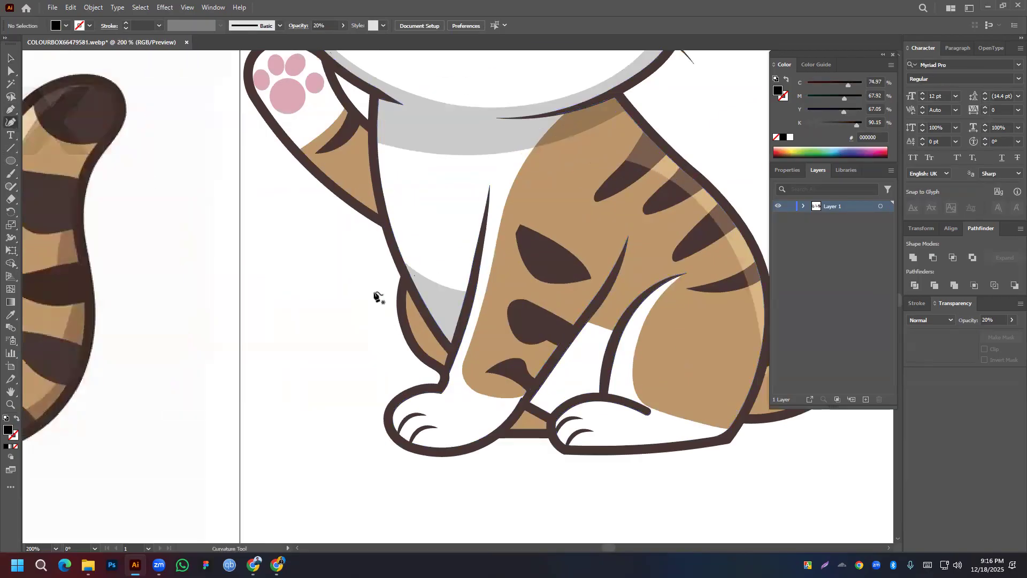
pyautogui.click(441, 285)
pyautogui.click(437, 294)
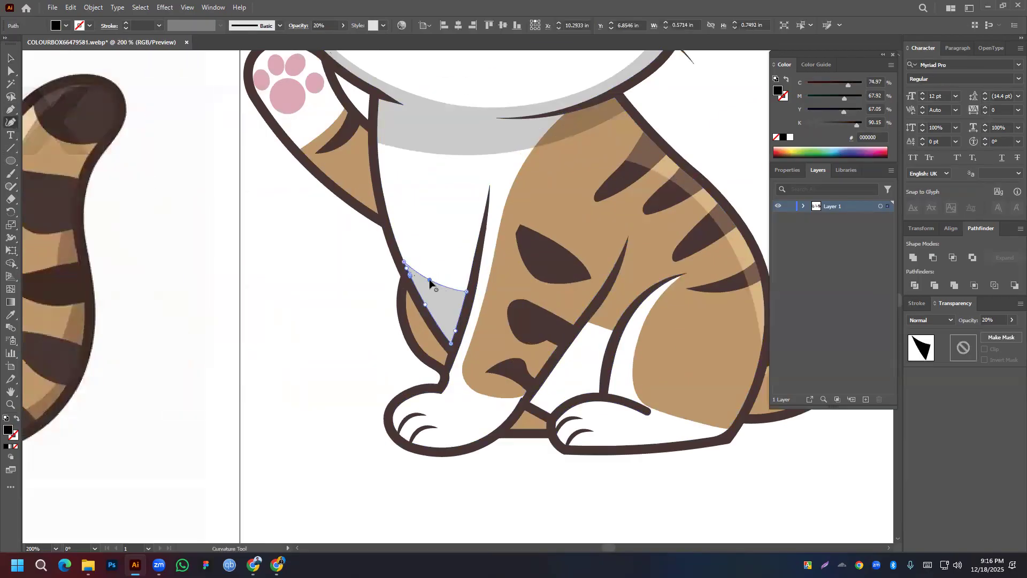
pyautogui.moveTo(432, 289); pyautogui.dragTo(434, 291)
pyautogui.moveTo(398, 259); pyautogui.dragTo(378, 171)
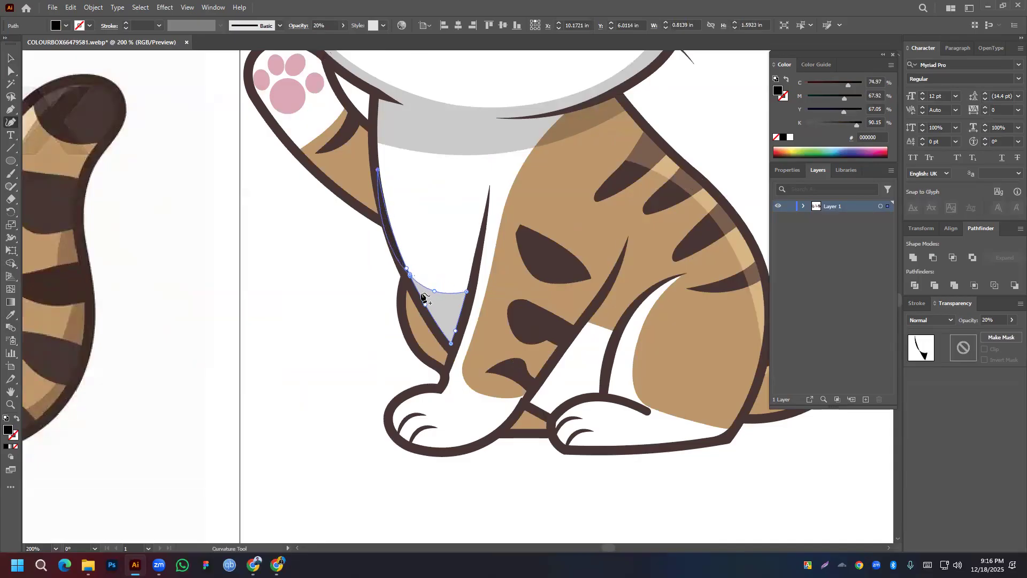
# Reshape the chest shadow's upper edge into a smooth curve sloping from the chest outline down to the front leg, and deselect it
pyautogui.scroll(5, 418, 273)
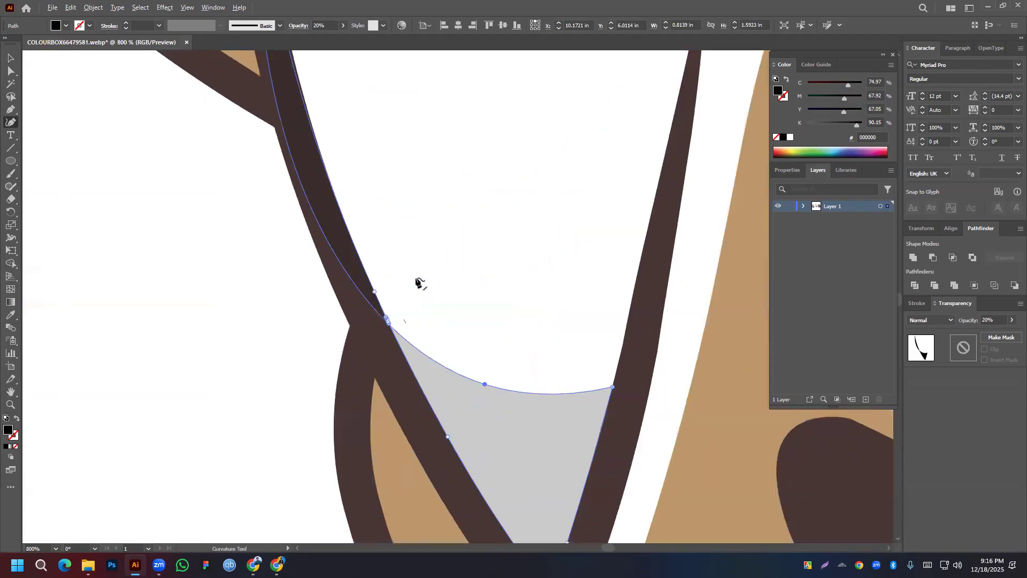
pyautogui.moveTo(517, 437); pyautogui.dragTo(536, 384)
pyautogui.moveTo(709, 442); pyautogui.dragTo(760, 242)
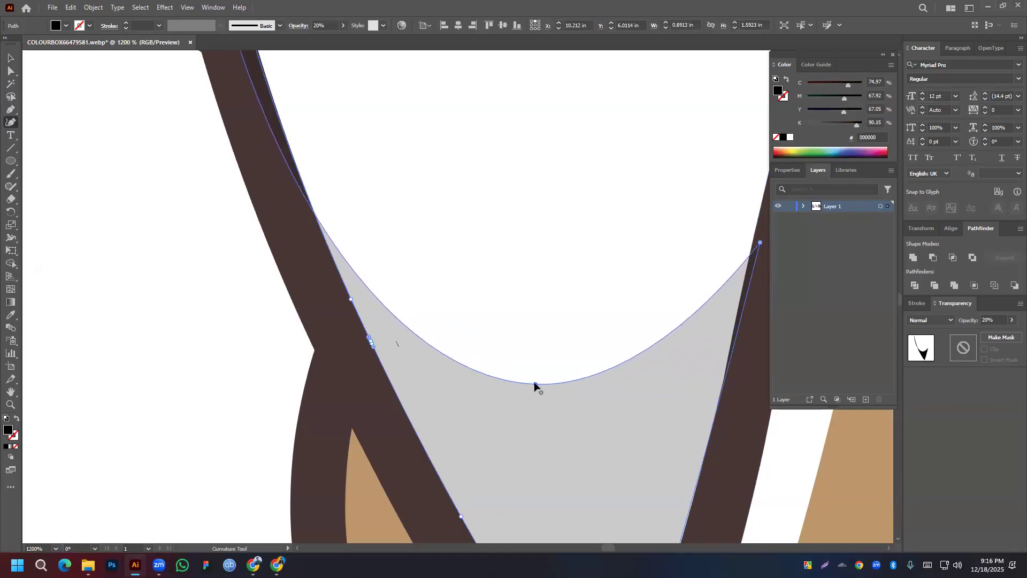
pyautogui.moveTo(535, 384); pyautogui.dragTo(570, 302)
pyautogui.moveTo(473, 284); pyautogui.dragTo(522, 240)
pyautogui.scroll(-2, 261, 235)
pyautogui.scroll(-4, 270, 238)
pyautogui.scroll(-2, 333, 330)
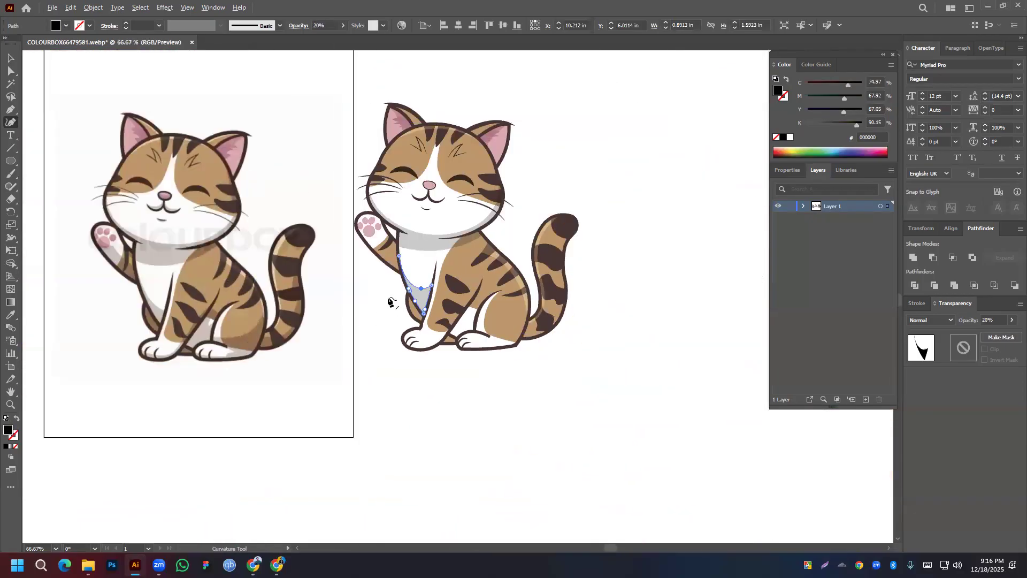
pyautogui.scroll(1, 391, 301)
pyautogui.moveTo(454, 280); pyautogui.dragTo(450, 299)
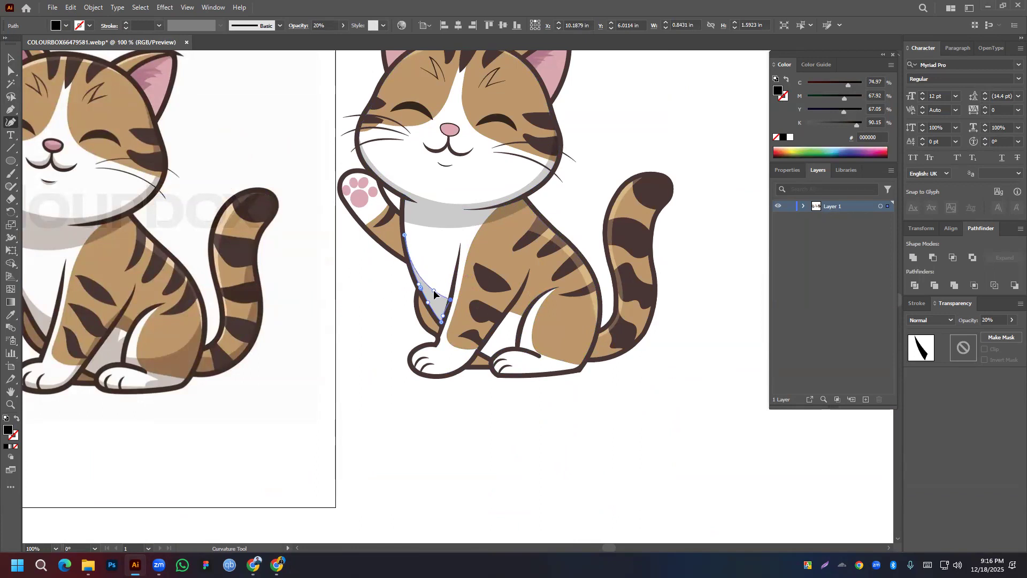
pyautogui.click(11, 57)
pyautogui.click(306, 425)
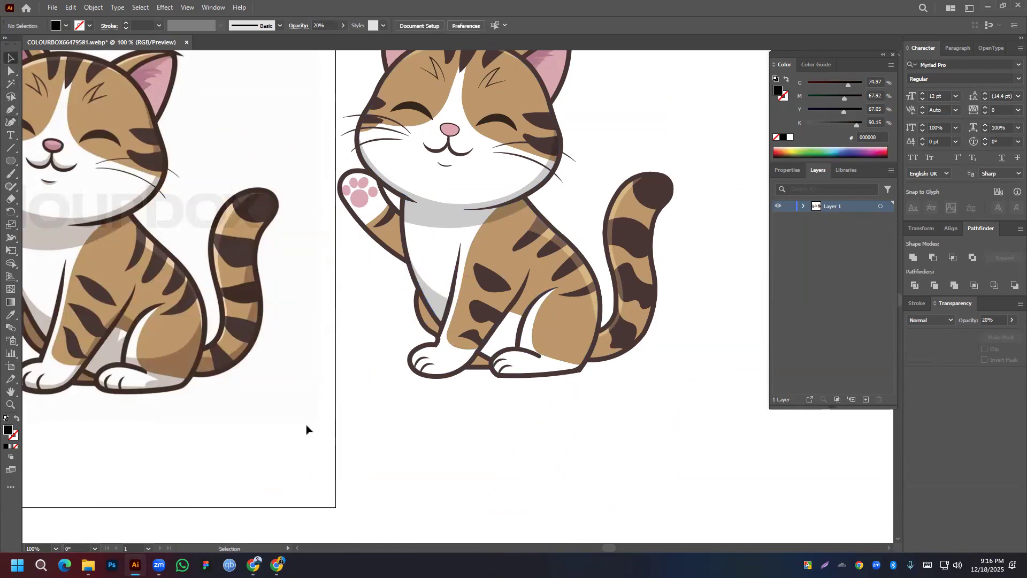
# Draw a closed black shape with the Pen tool running down the foreleg's rear edge and around the underside of the front paw
pyautogui.moveTo(305, 425); pyautogui.dragTo(330, 352)
pyautogui.moveTo(323, 296); pyautogui.dragTo(369, 342)
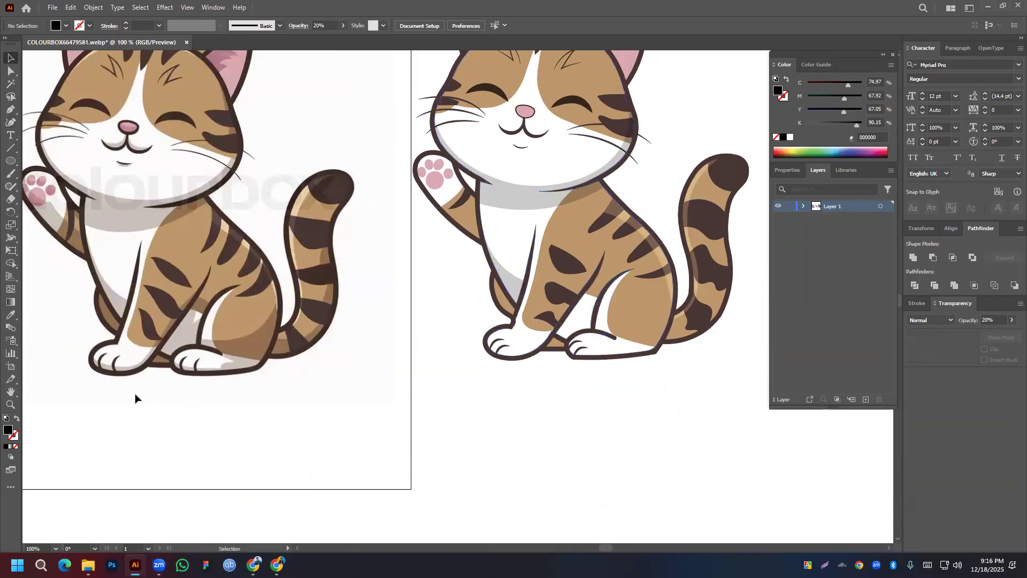
pyautogui.click(11, 110)
pyautogui.click(587, 283)
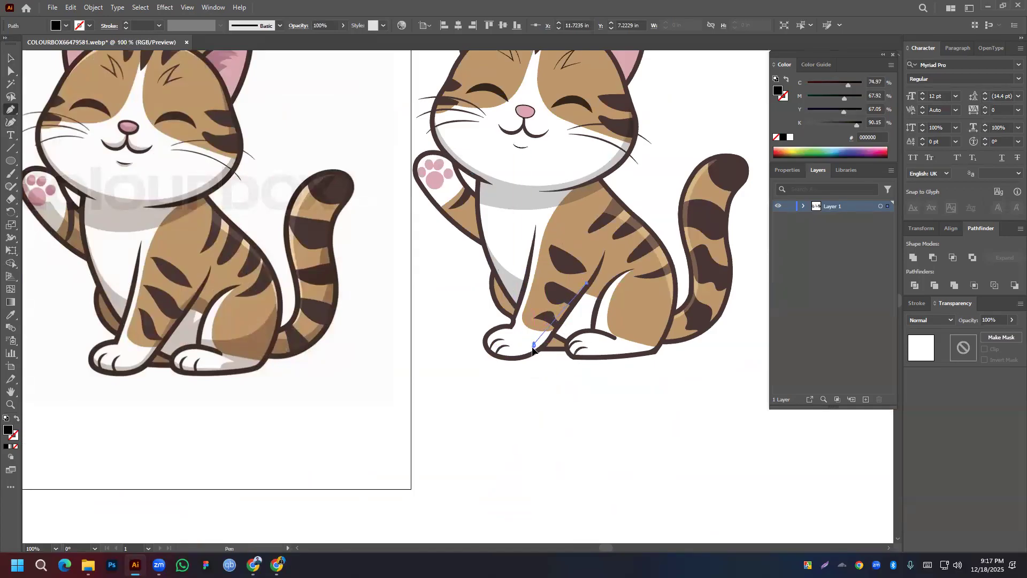
pyautogui.click(535, 341)
pyautogui.click(515, 350)
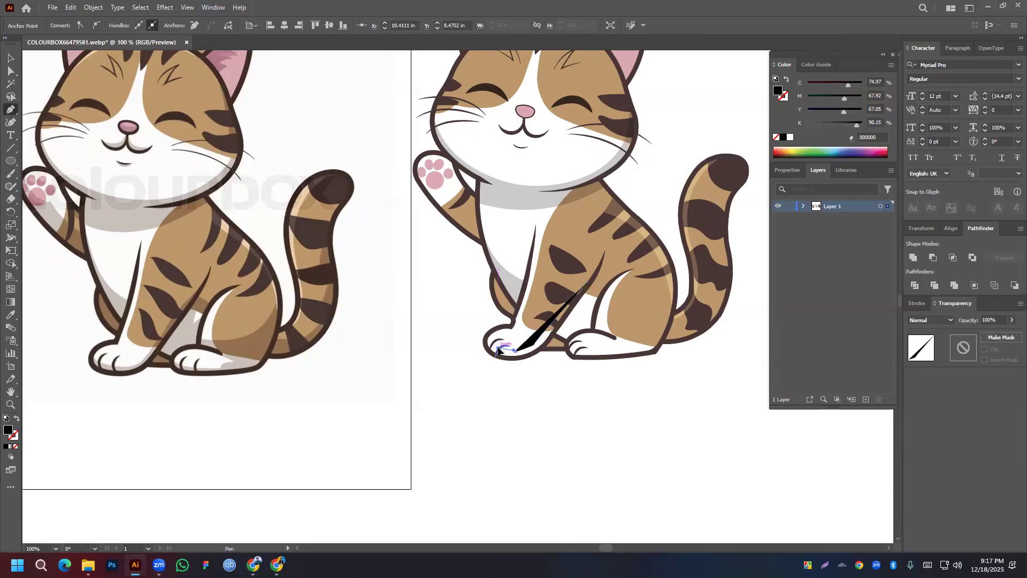
pyautogui.click(498, 348)
pyautogui.click(484, 342)
pyautogui.click(460, 341)
pyautogui.click(488, 381)
pyautogui.click(516, 375)
pyautogui.click(546, 368)
pyautogui.click(563, 346)
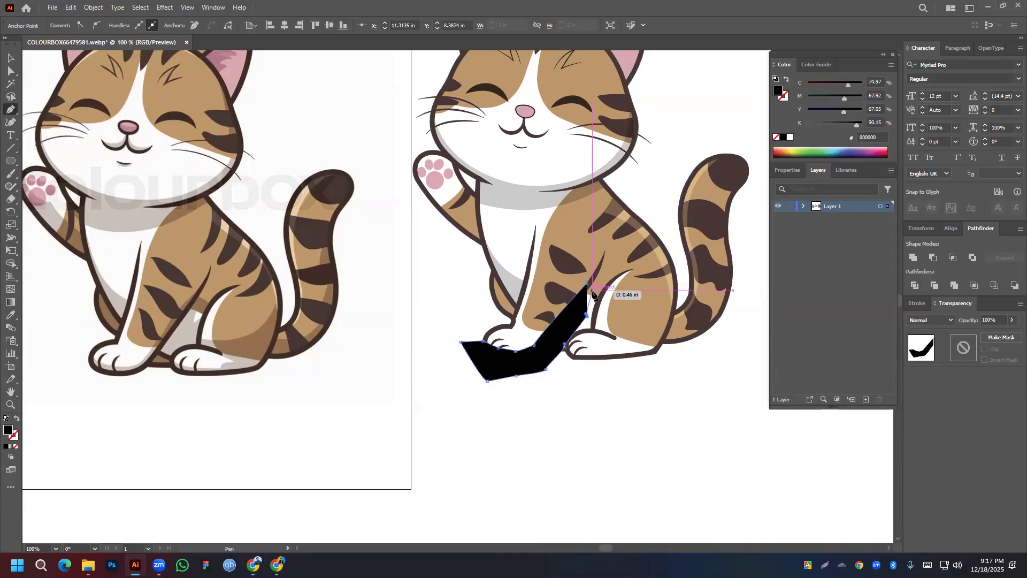
pyautogui.click(587, 314)
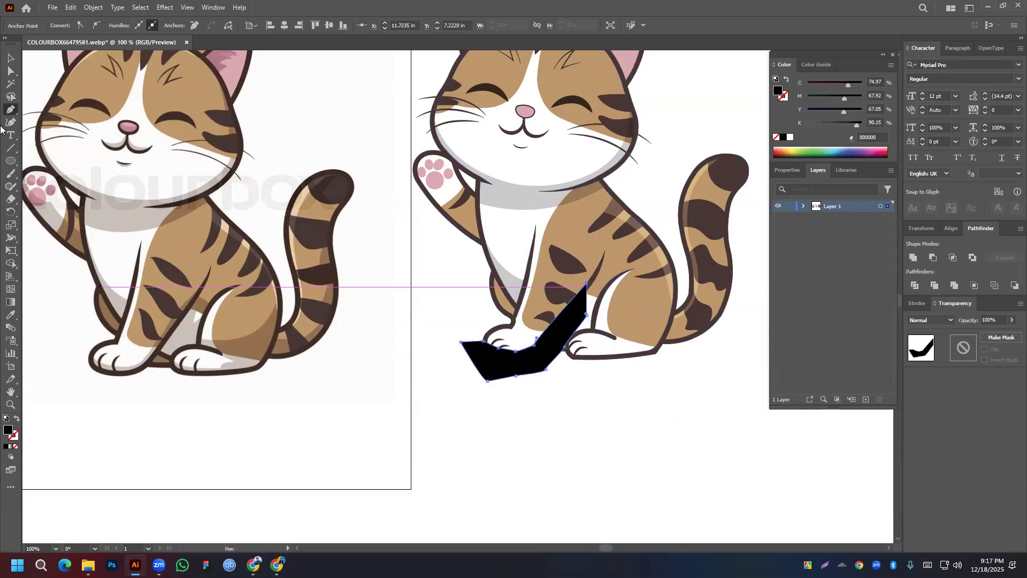
# Give the front-leg shape the existing shadow's 20% opacity black appearance with the Eyedropper, and deselect it
pyautogui.click(11, 57)
pyautogui.click(10, 314)
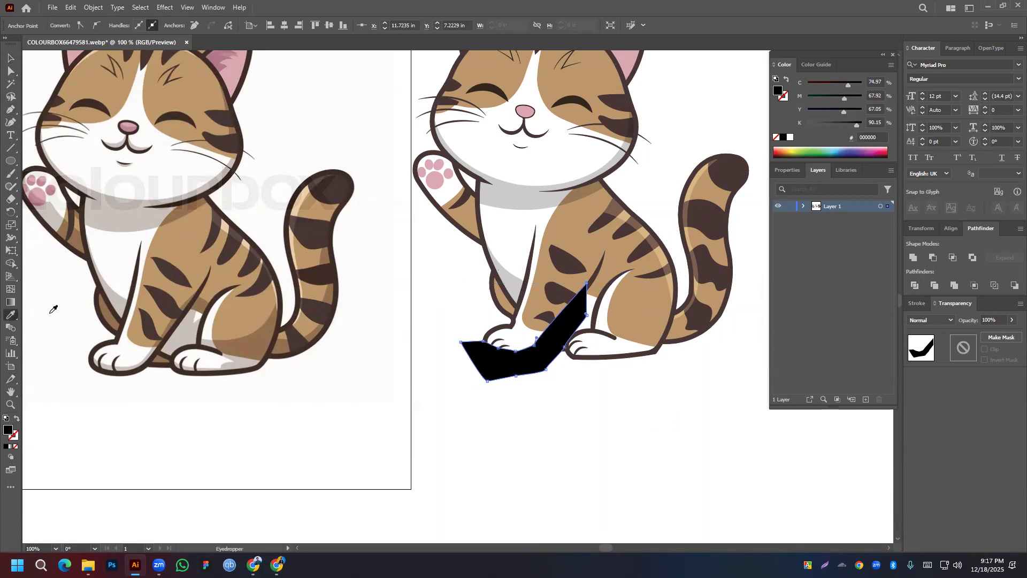
pyautogui.click(511, 278)
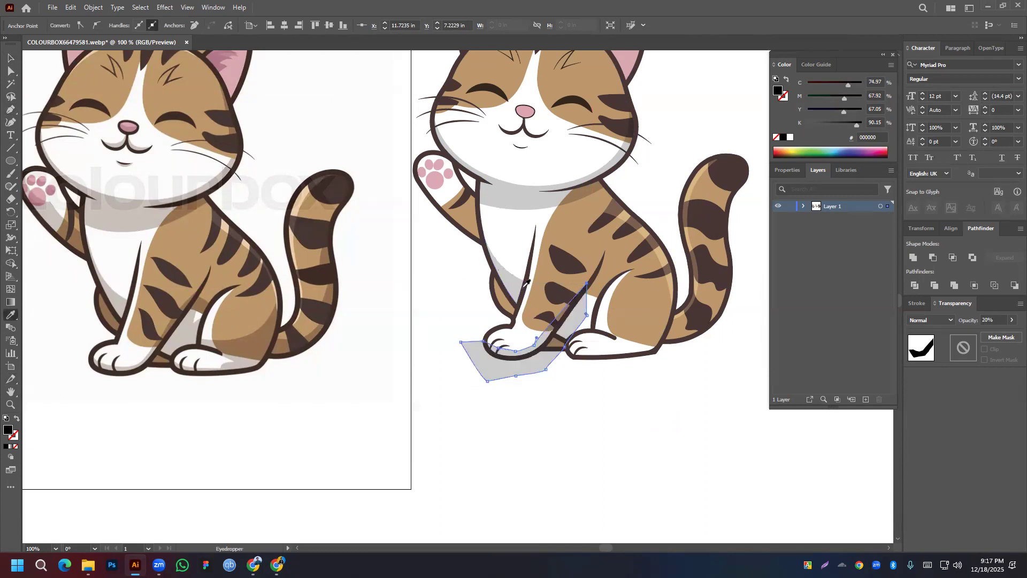
pyautogui.click(10, 58)
pyautogui.click(558, 409)
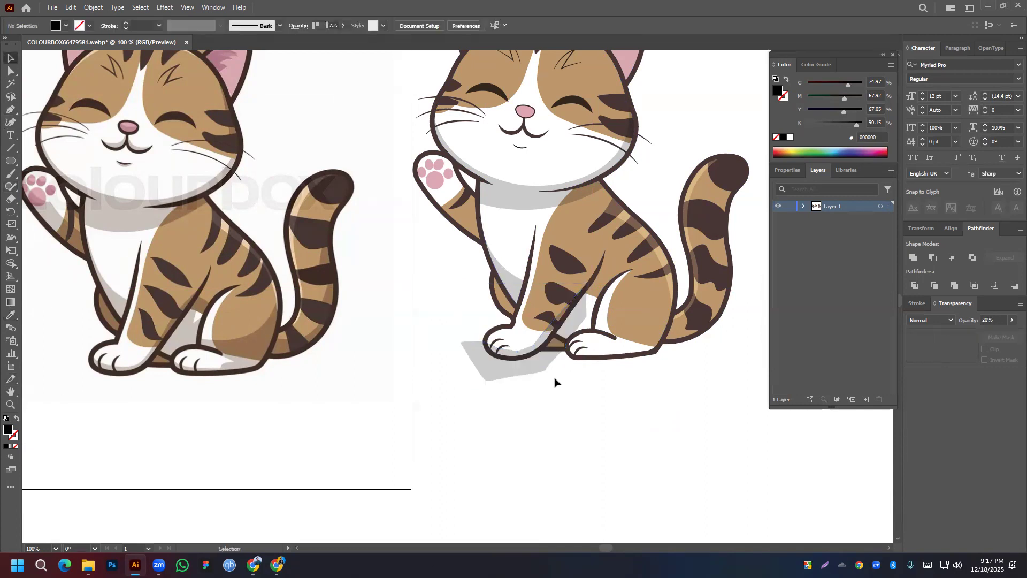
# Round the front-leg shadow's corner above the heel and shift the neighbouring anchor along the paw's underside
pyautogui.scroll(5, 543, 350)
pyautogui.click(10, 70)
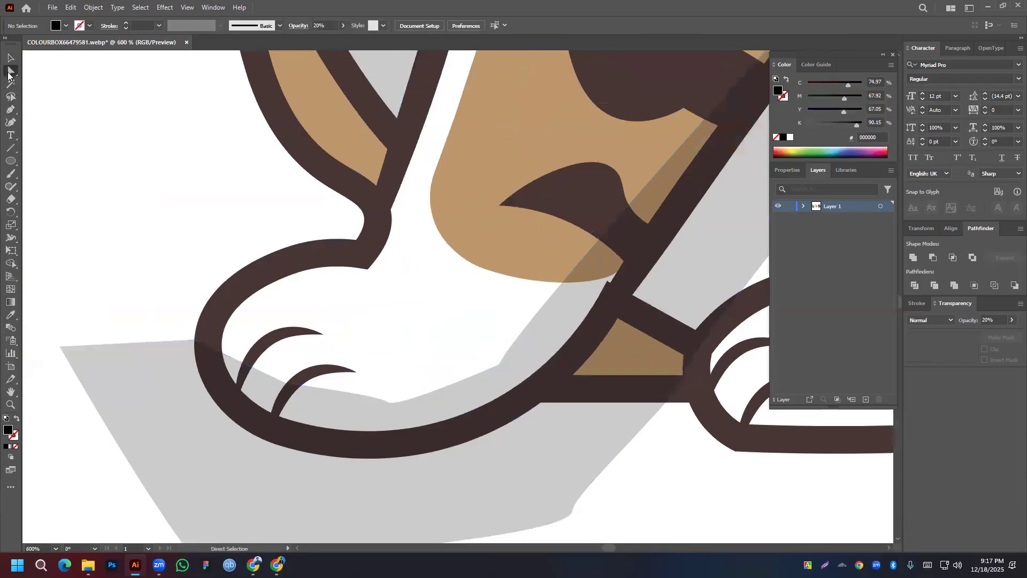
pyautogui.click(498, 365)
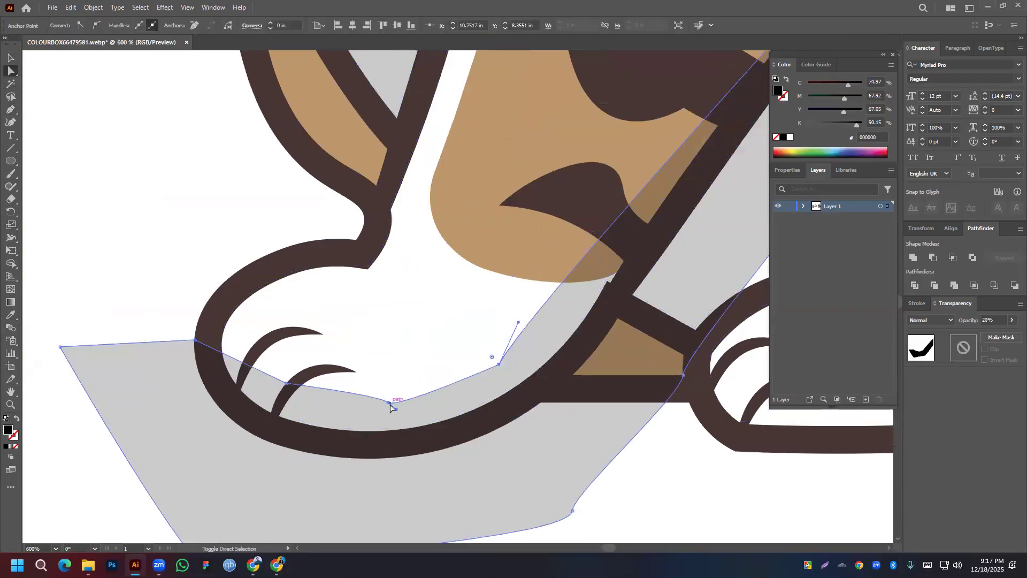
pyautogui.moveTo(491, 356); pyautogui.dragTo(282, 123)
pyautogui.moveTo(390, 403); pyautogui.dragTo(375, 404)
pyautogui.click(375, 404)
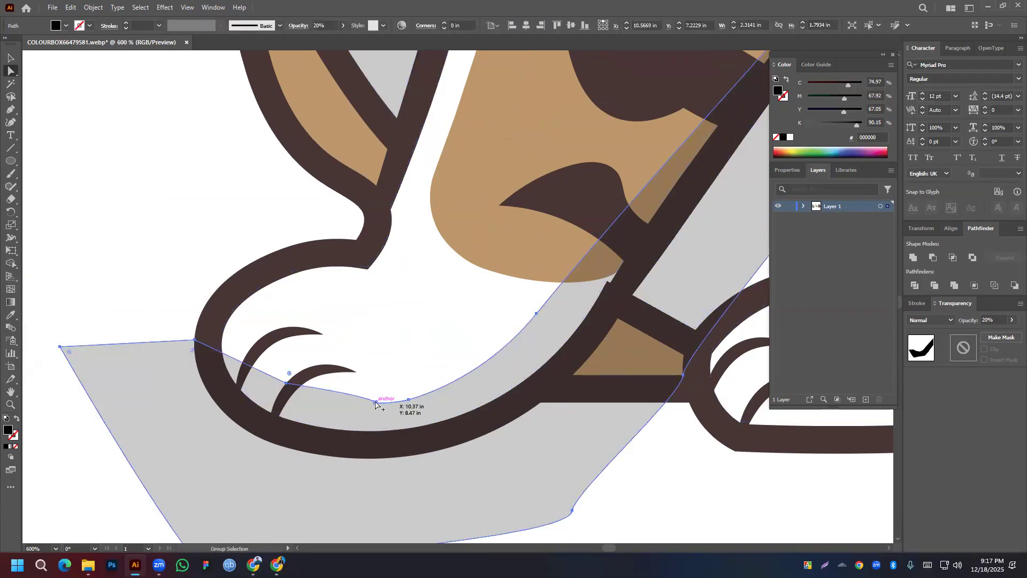
pyautogui.moveTo(286, 383); pyautogui.dragTo(283, 390)
pyautogui.hotkey('ctrl', 'z')
# Remove the anchor at the front toes and smooth the paw shadow's upper edge with the Curvature tool
pyautogui.click(11, 122)
pyautogui.moveTo(269, 377); pyautogui.dragTo(298, 390)
pyautogui.press('Delete')
pyautogui.moveTo(375, 402); pyautogui.dragTo(359, 409)
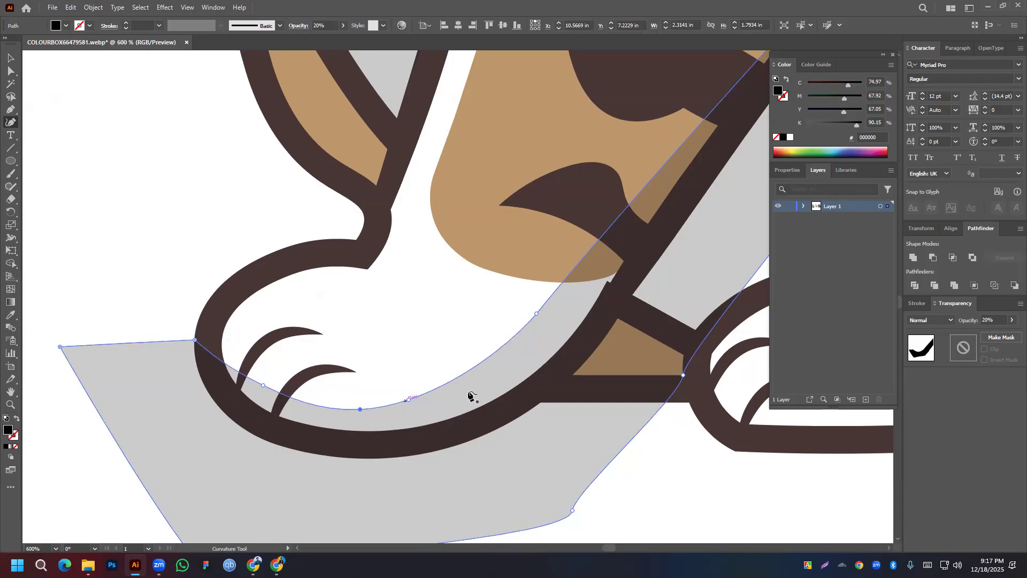
pyautogui.moveTo(536, 313); pyautogui.dragTo(546, 321)
pyautogui.click(546, 321)
# Move the front-leg shadow's top point up along the leg outline and adjust the curve beside the stripes
pyautogui.moveTo(675, 184); pyautogui.dragTo(391, 416)
pyautogui.press('space')
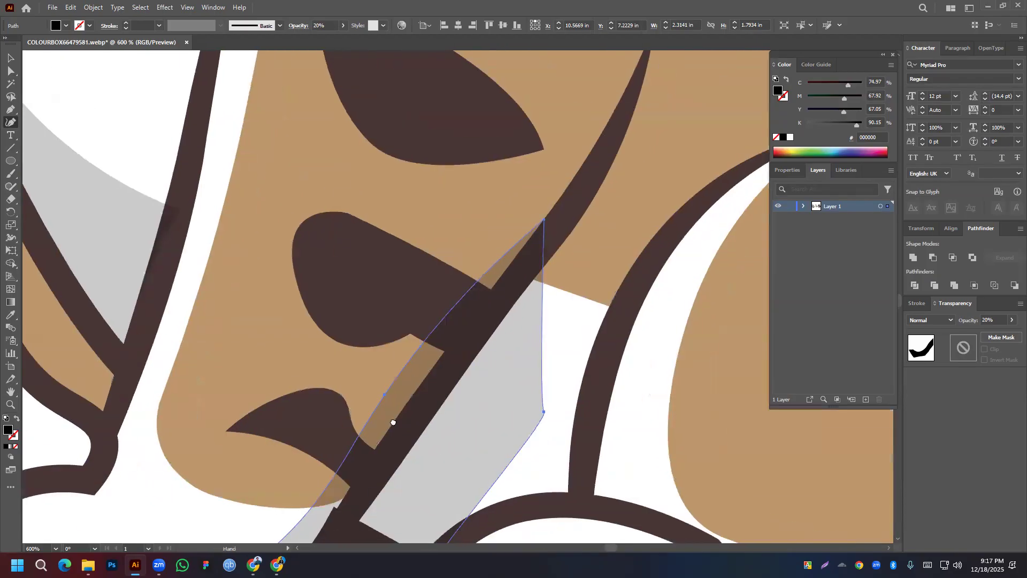
pyautogui.moveTo(542, 220); pyautogui.dragTo(585, 160)
pyautogui.moveTo(454, 291); pyautogui.dragTo(459, 292)
pyautogui.scroll(-4, 455, 298)
pyautogui.press('space')
pyautogui.moveTo(443, 362); pyautogui.dragTo(516, 369)
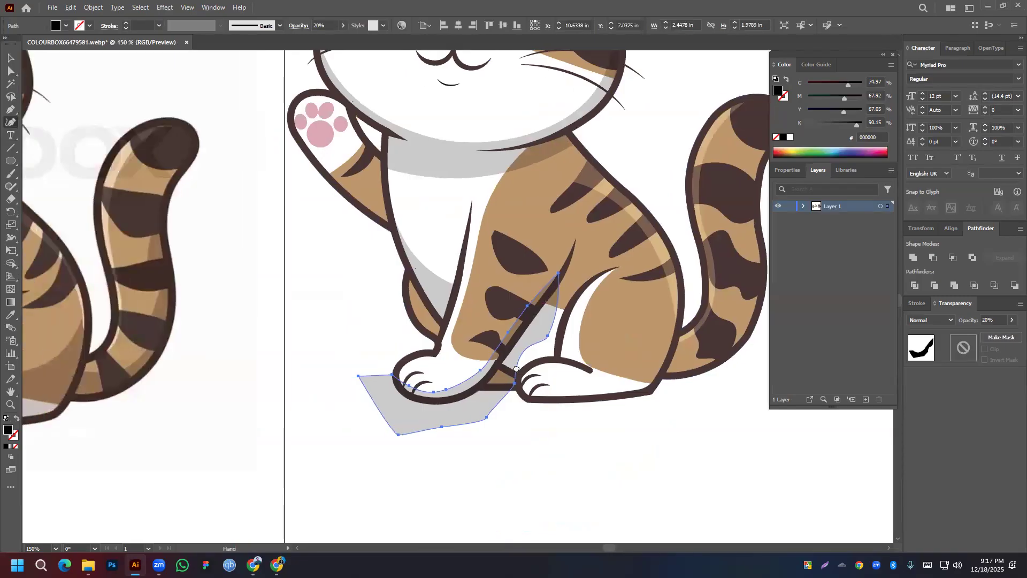
# Extend the shadow's rear edge across the hind thigh to the base of the tail, following the reference cat
pyautogui.moveTo(220, 289); pyautogui.dragTo(441, 291)
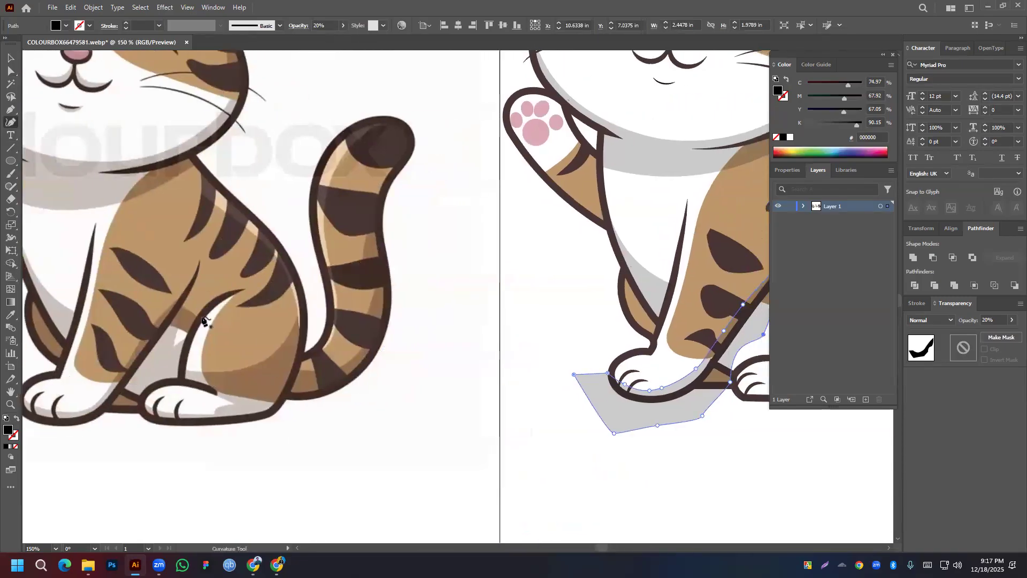
pyautogui.hscroll(3, 172, 340)
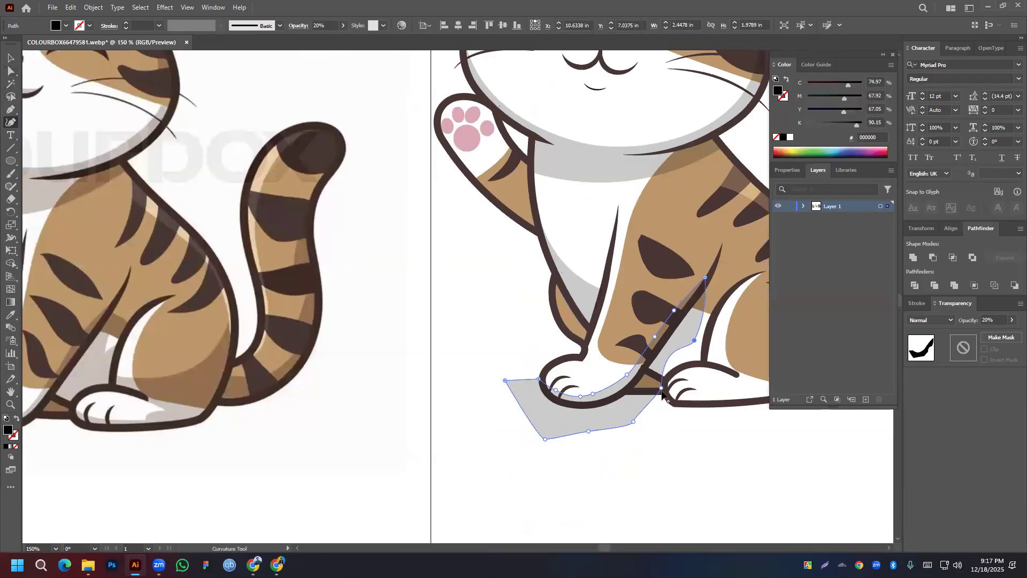
pyautogui.moveTo(662, 388); pyautogui.dragTo(560, 266)
pyautogui.moveTo(471, 363); pyautogui.dragTo(606, 351)
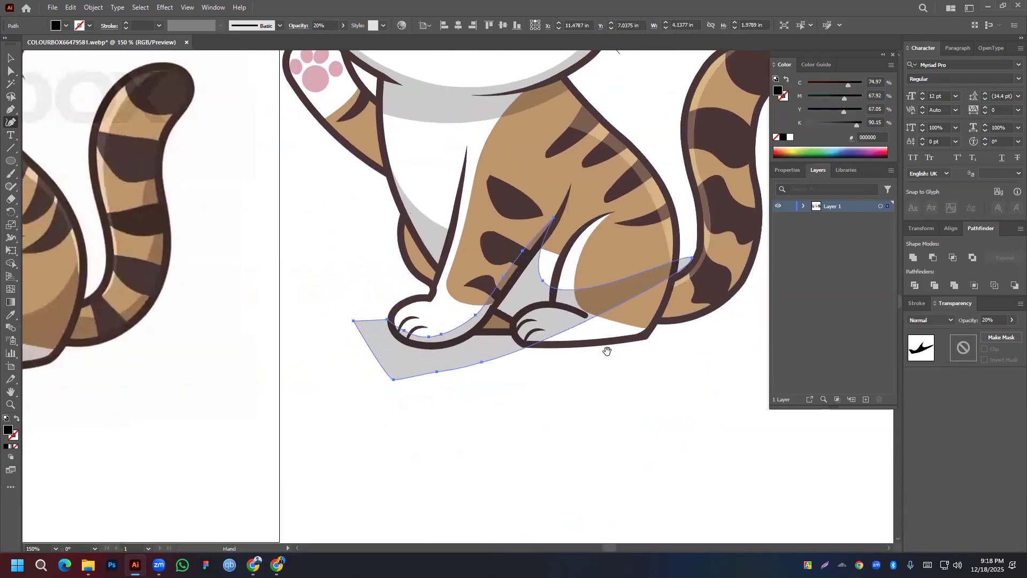
pyautogui.moveTo(405, 375); pyautogui.dragTo(482, 345)
# Carry the shadow's lower edge over the top of the hind paw, around its heel and back beneath the paw
pyautogui.scroll(-1, 468, 338)
pyautogui.moveTo(415, 343); pyautogui.dragTo(412, 357)
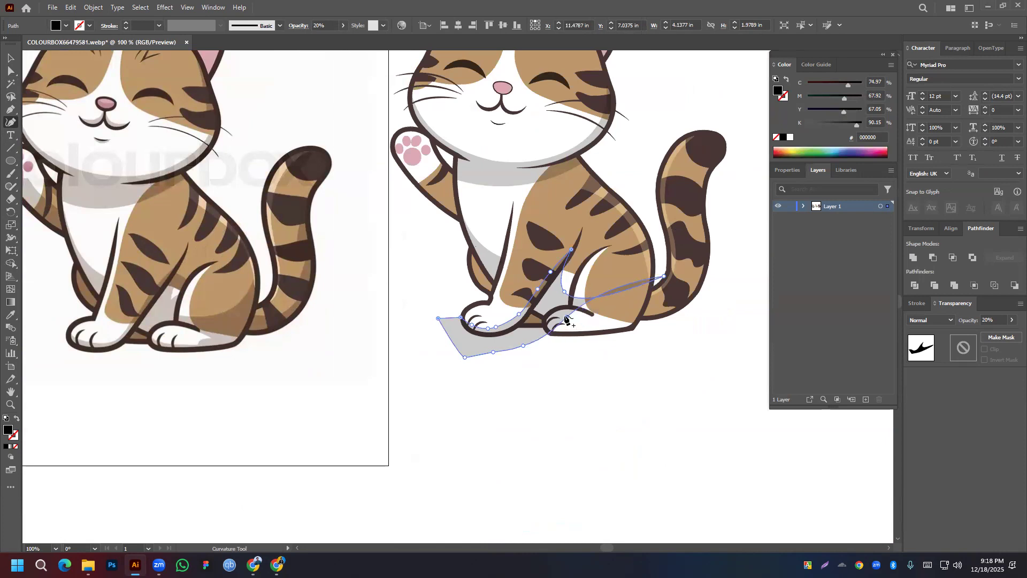
pyautogui.click(544, 316)
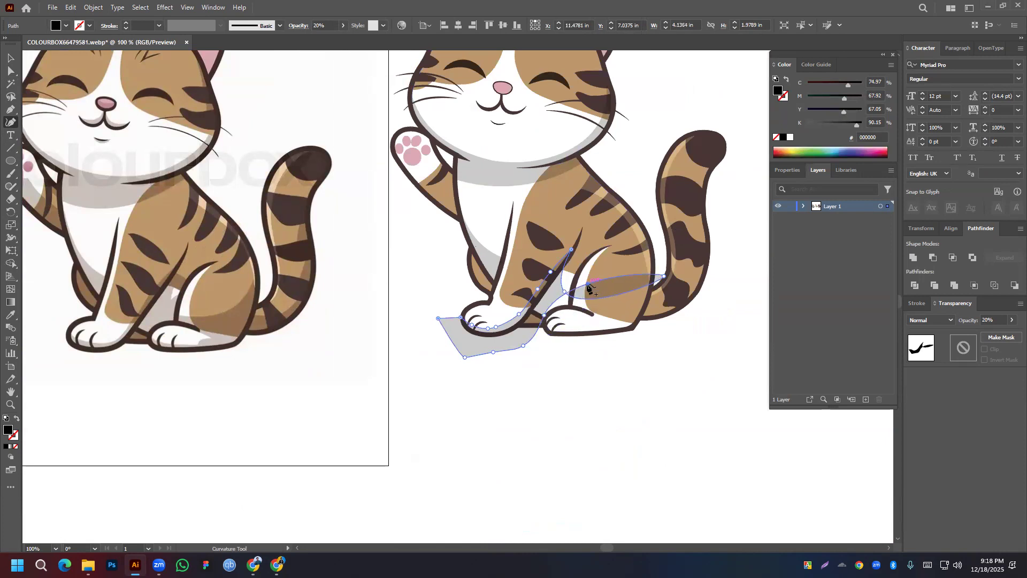
pyautogui.click(595, 316)
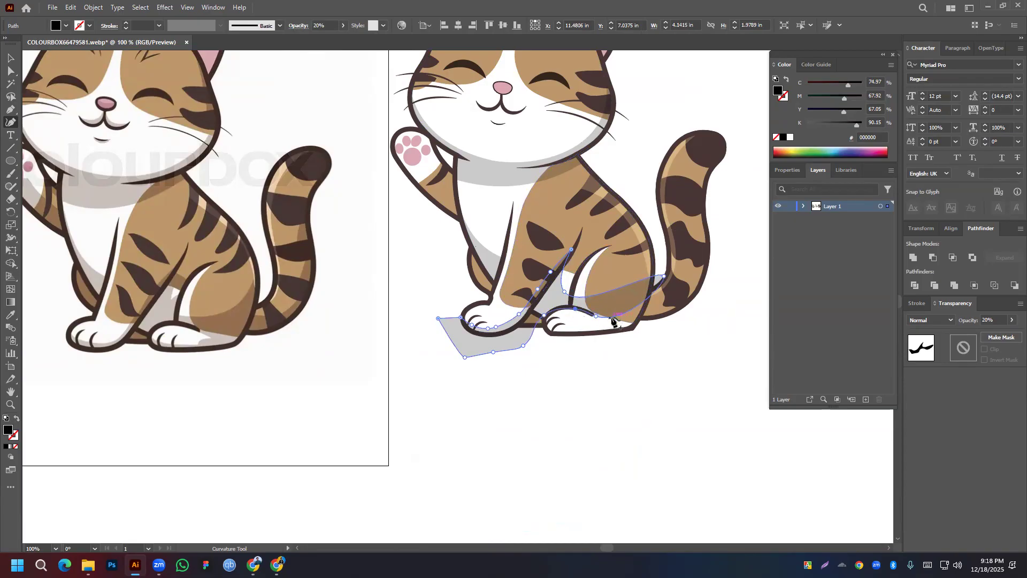
pyautogui.click(629, 342)
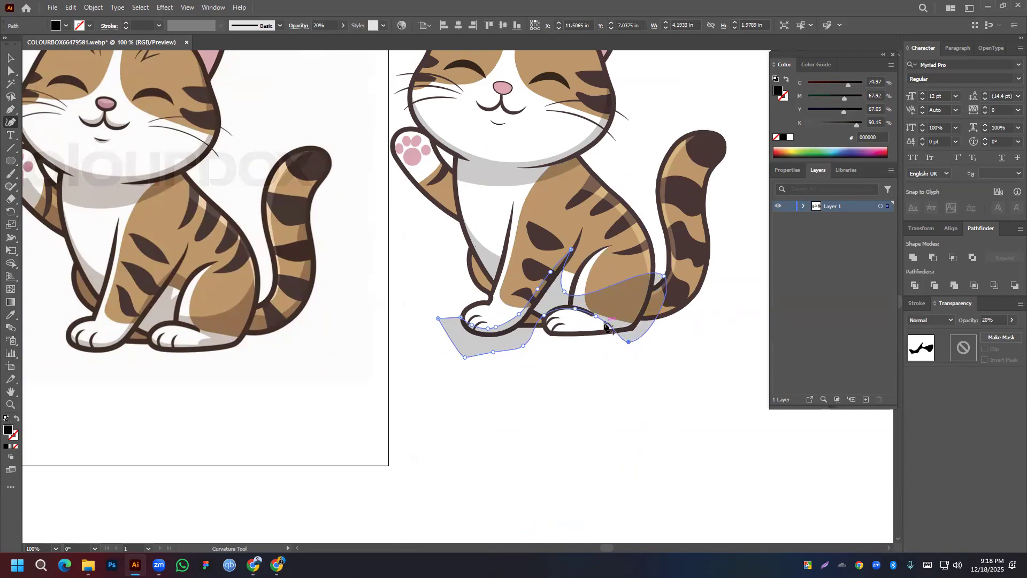
pyautogui.click(586, 326)
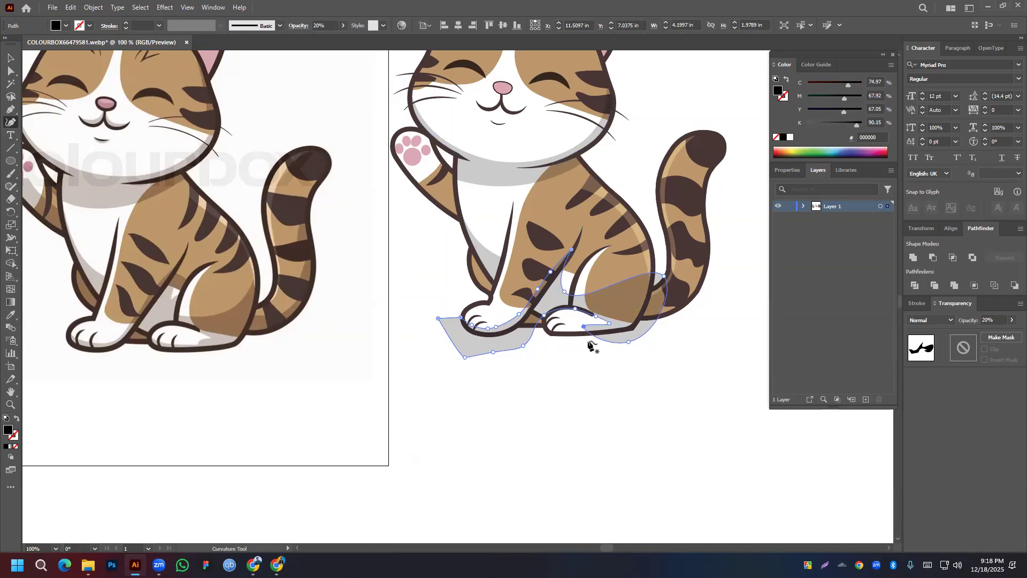
pyautogui.click(581, 336)
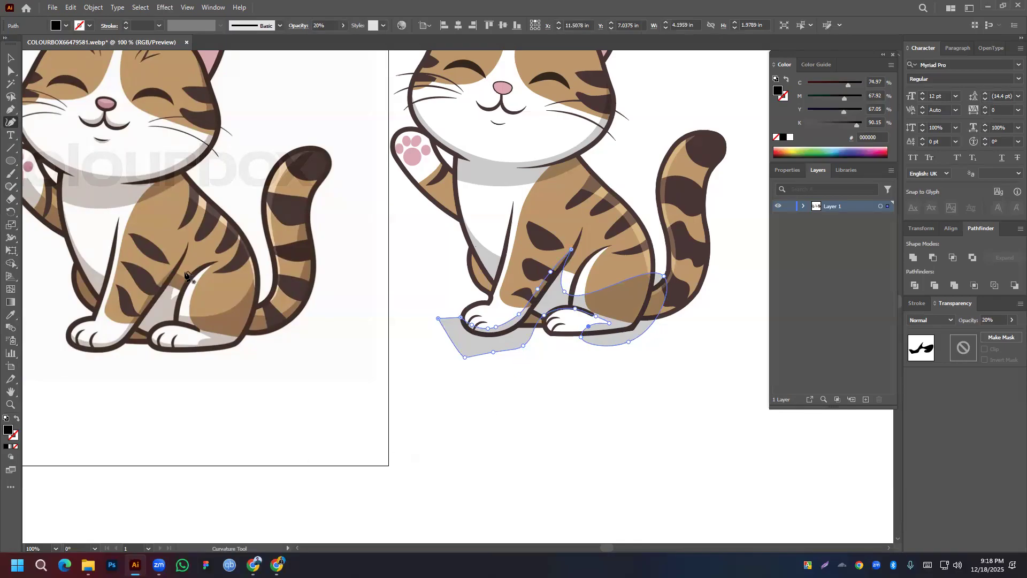
# Shape the shadow's upper edge with a notch beside the inner hind leg and pull its rear corner in to the thigh outline
pyautogui.click(563, 290)
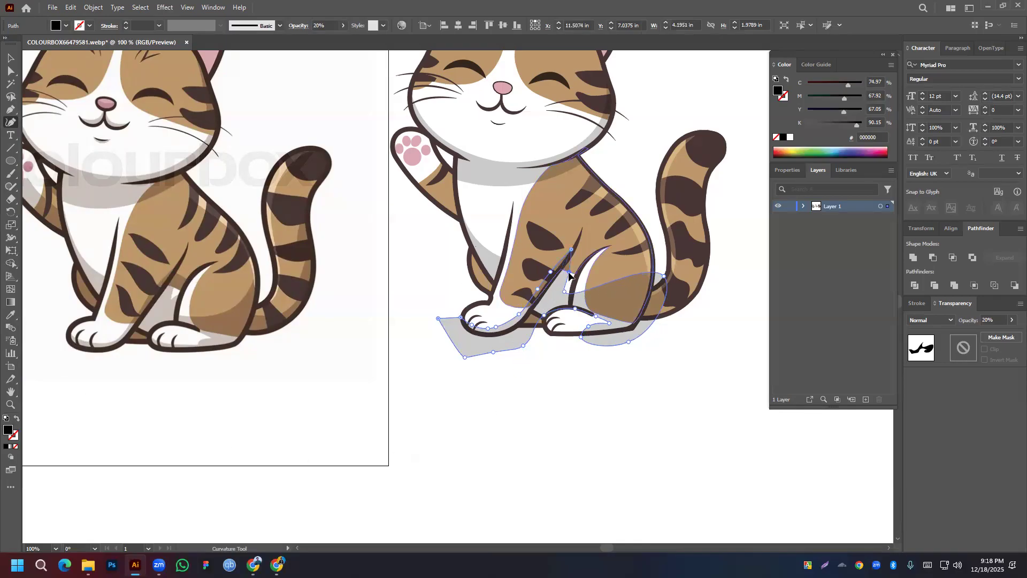
pyautogui.moveTo(569, 294); pyautogui.dragTo(603, 300)
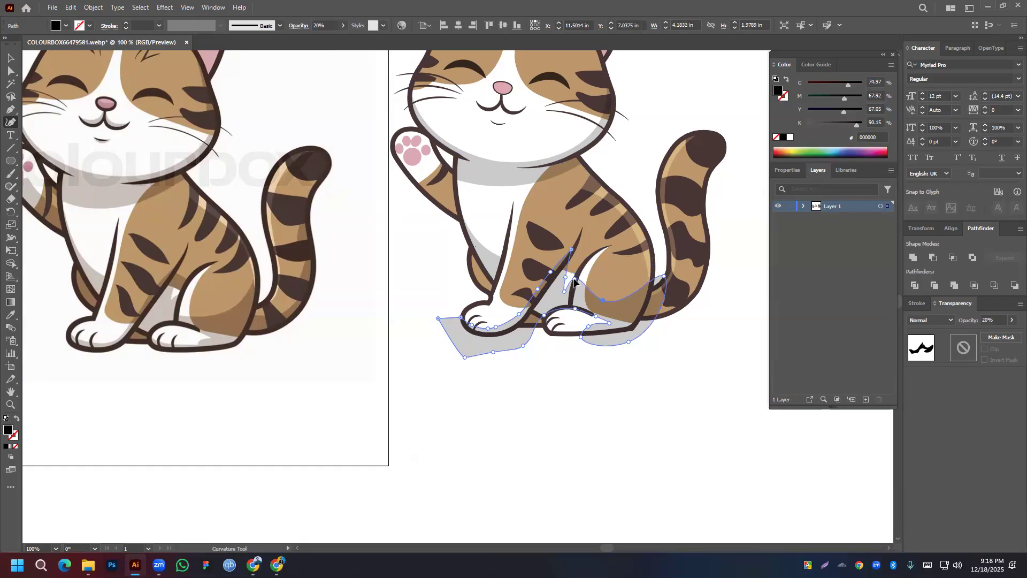
pyautogui.click(576, 290)
pyautogui.moveTo(664, 276)
pyautogui.mouseDown()
pyautogui.moveTo(648, 273)
pyautogui.moveTo(645, 287)
pyautogui.moveTo(646, 277)
pyautogui.mouseUp()
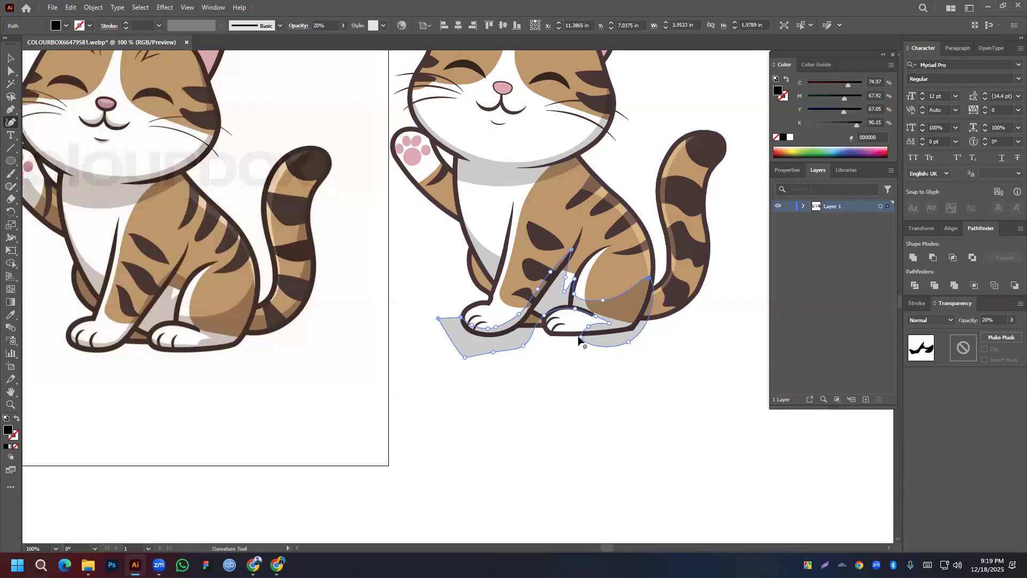
# Extend the hind-paw shadow forward beneath the toes and refine its upper edge along the paw's sole
pyautogui.moveTo(581, 337); pyautogui.dragTo(543, 327)
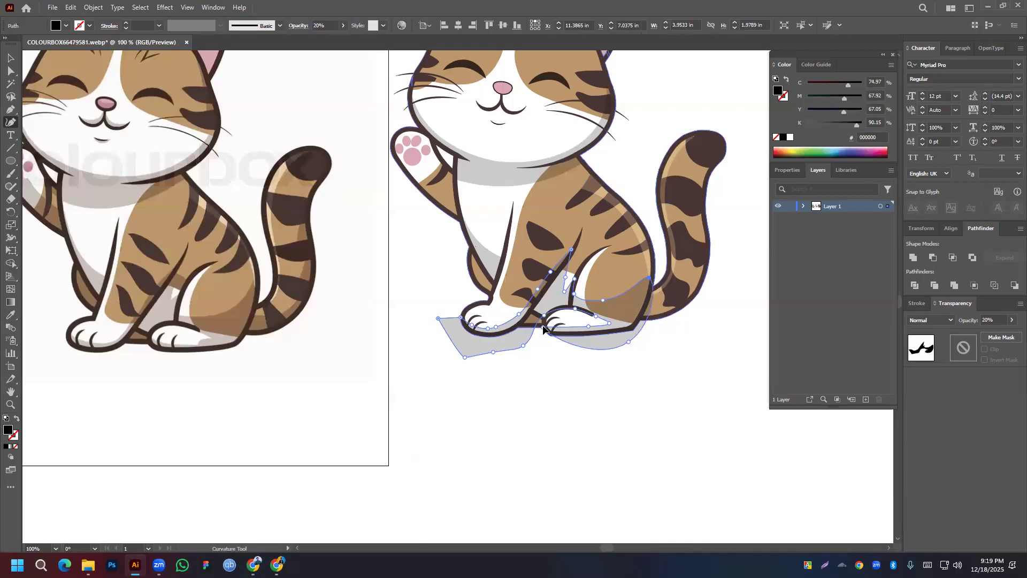
pyautogui.click(551, 341)
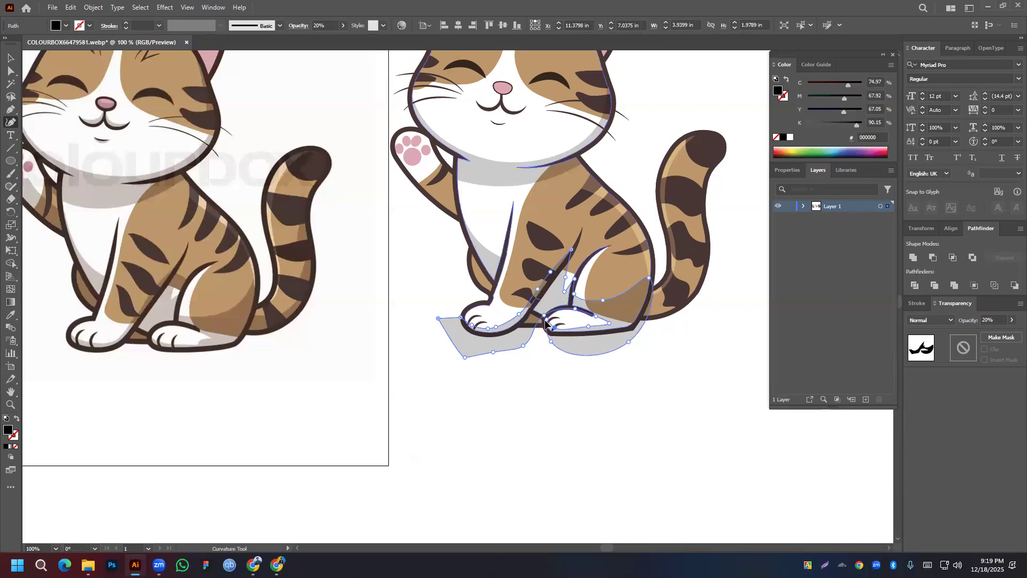
pyautogui.scroll(4, 545, 325)
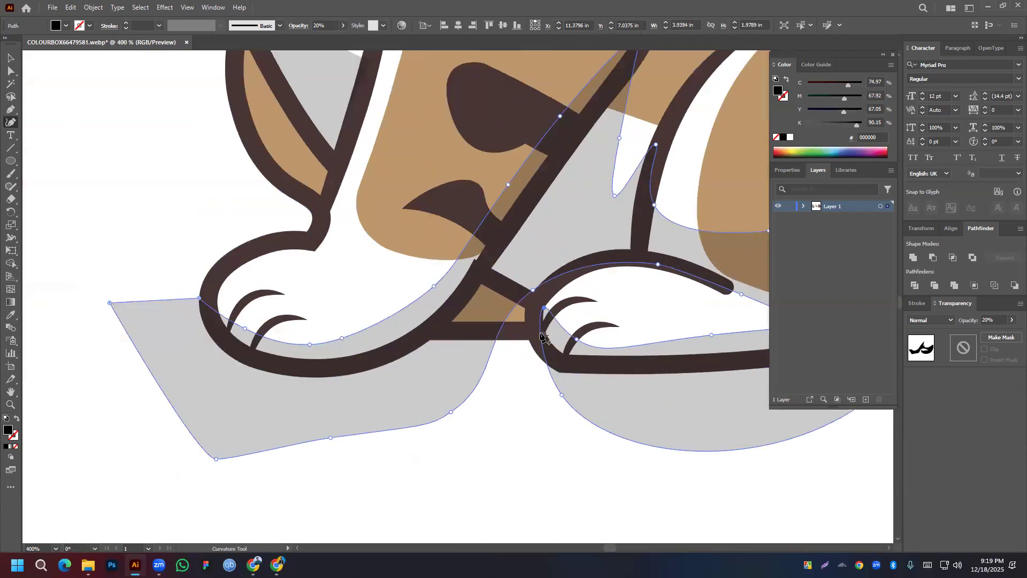
pyautogui.scroll(-1, 660, 360)
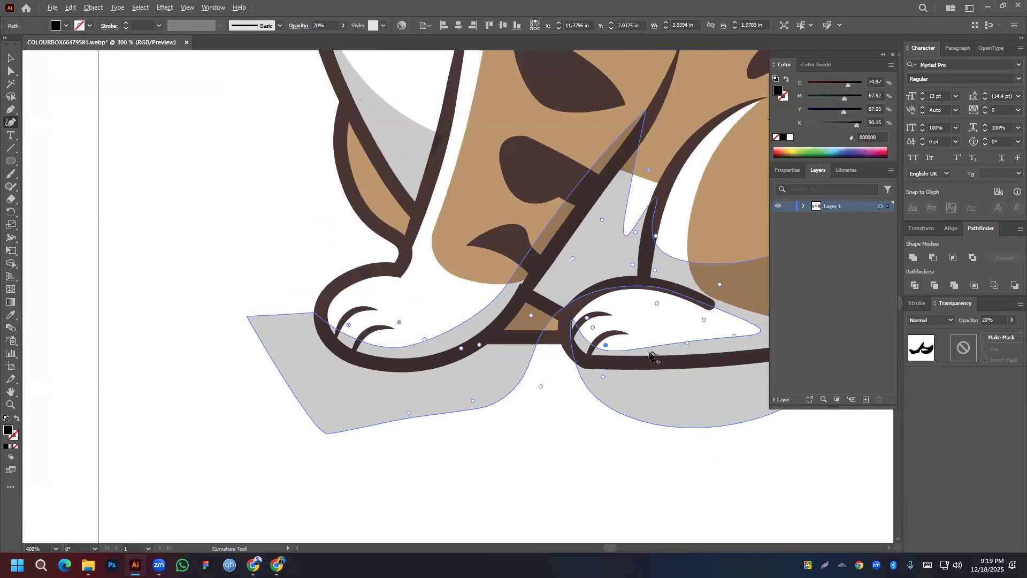
pyautogui.scroll(-3, 403, 361)
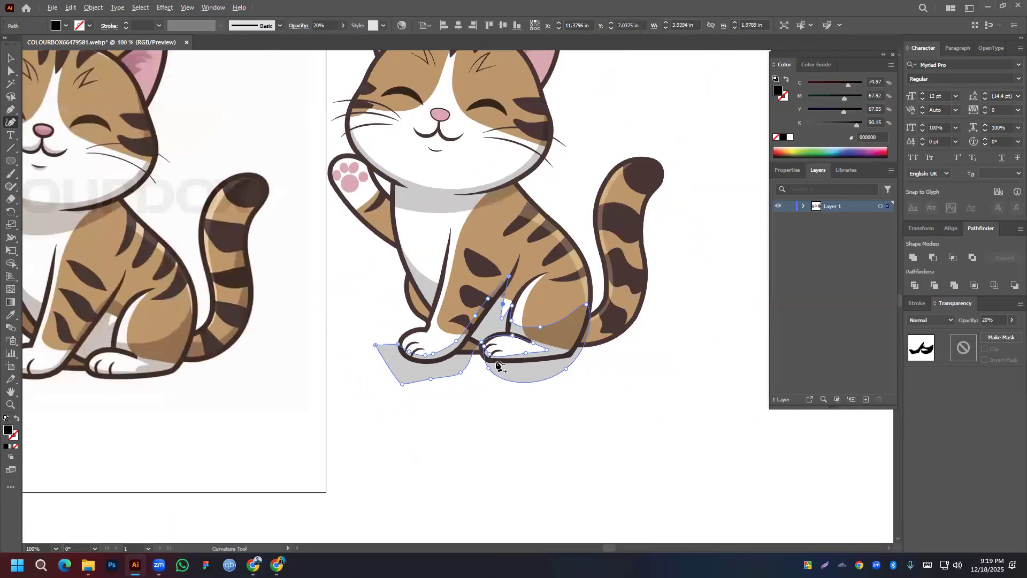
pyautogui.scroll(1, 514, 359)
pyautogui.moveTo(543, 350); pyautogui.dragTo(520, 353)
pyautogui.click(521, 358)
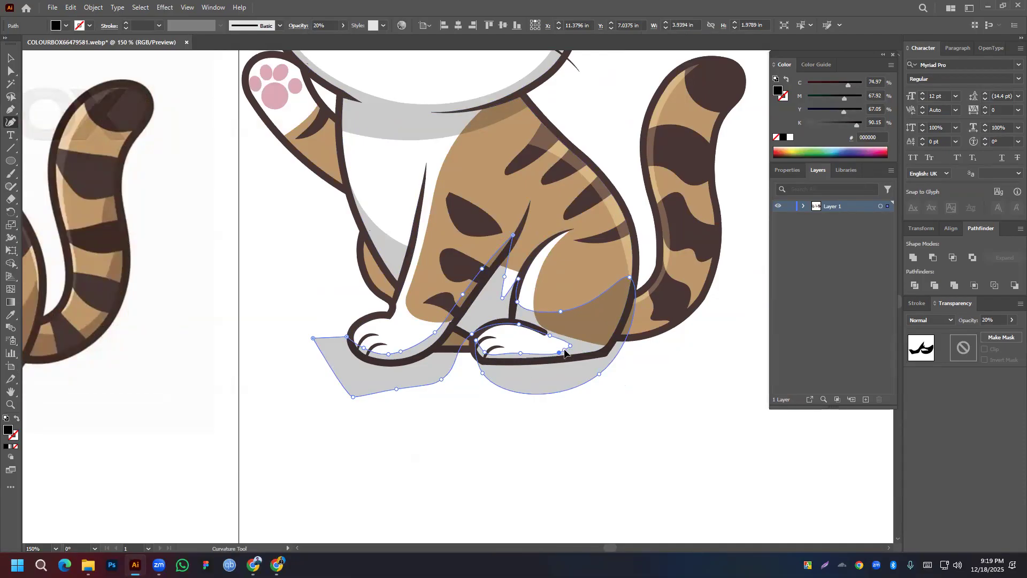
# Trim away the shadow areas that spill below the front and hind paws, using Shape Builder with the cat's outline
pyautogui.scroll(-1, 521, 364)
pyautogui.click(11, 58)
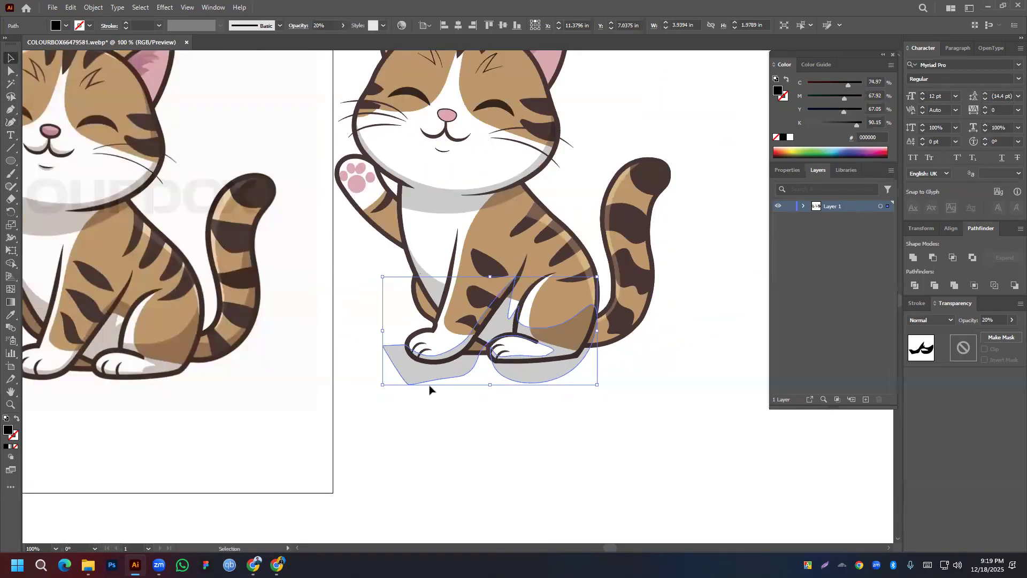
pyautogui.keyDown('shift'); pyautogui.click(617, 270); pyautogui.keyUp('shift')
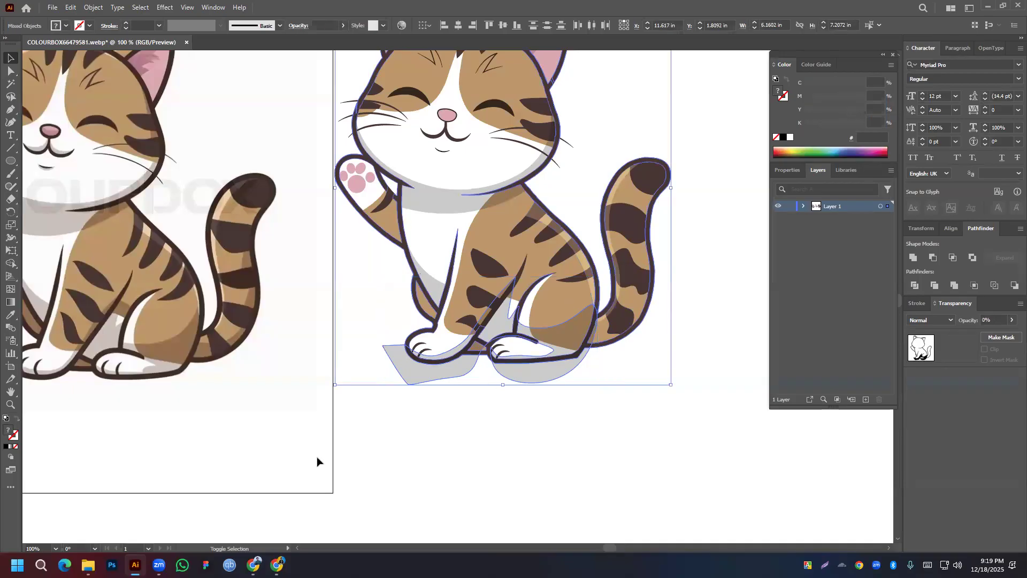
pyautogui.click(11, 263)
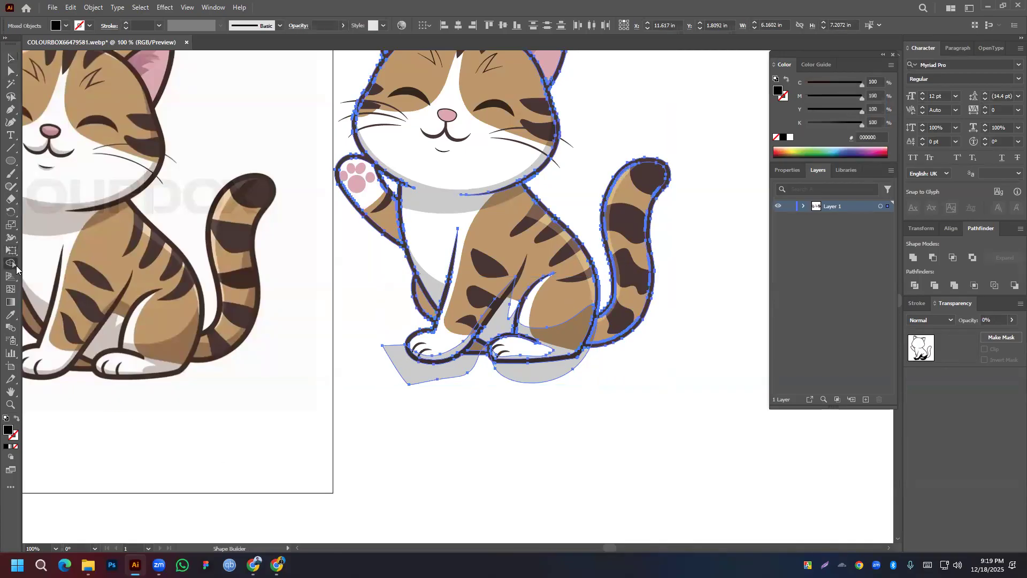
pyautogui.keyDown('alt'); pyautogui.click(436, 376); pyautogui.keyUp('alt')
pyautogui.keyDown('alt'); pyautogui.click(545, 377); pyautogui.keyUp('alt')
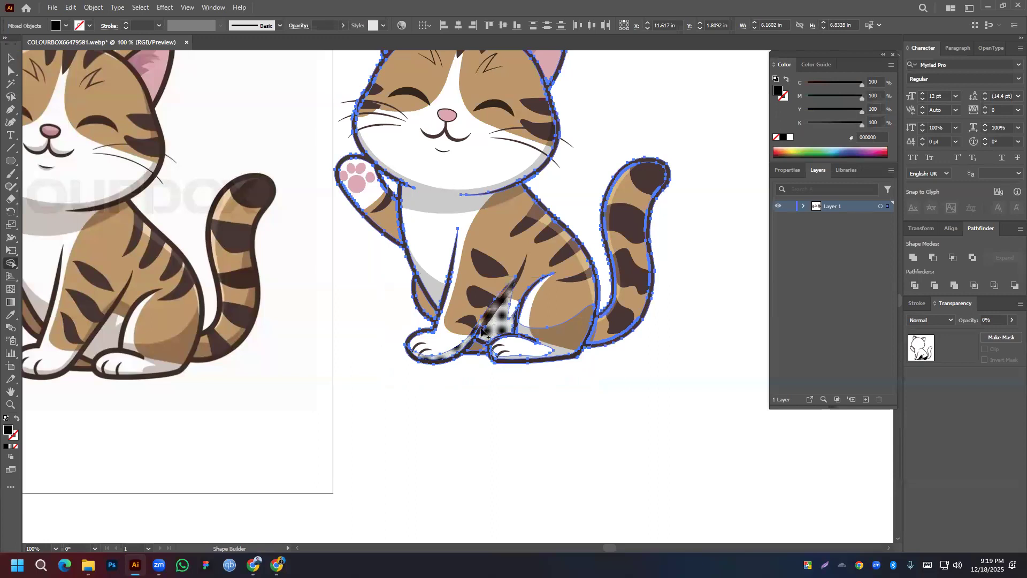
# Isolate the shadow region between the front leg and hind paw with Shape Builder and delete the leftover piece
pyautogui.scroll(2, 482, 331)
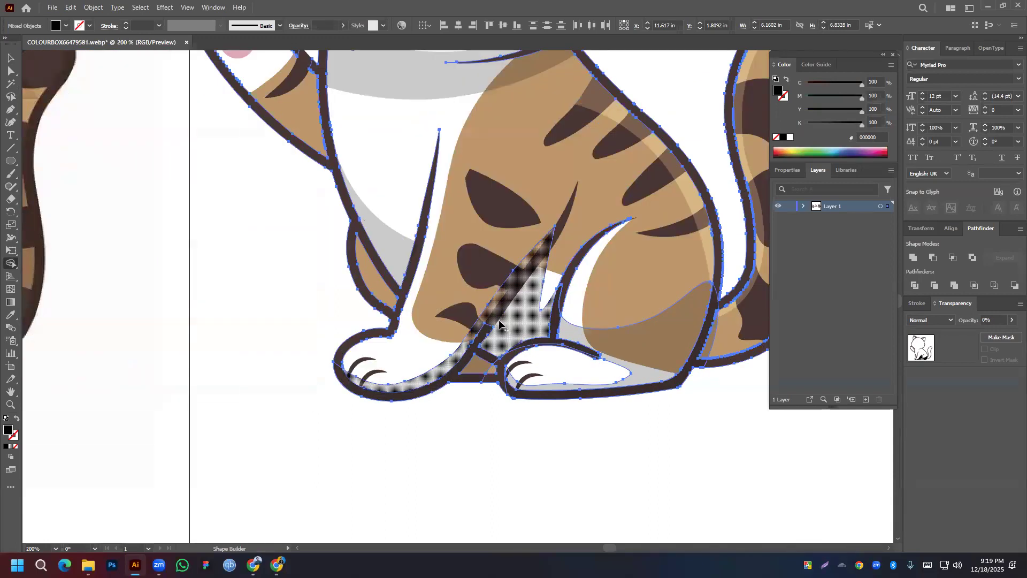
pyautogui.click(494, 344)
pyautogui.press('v')
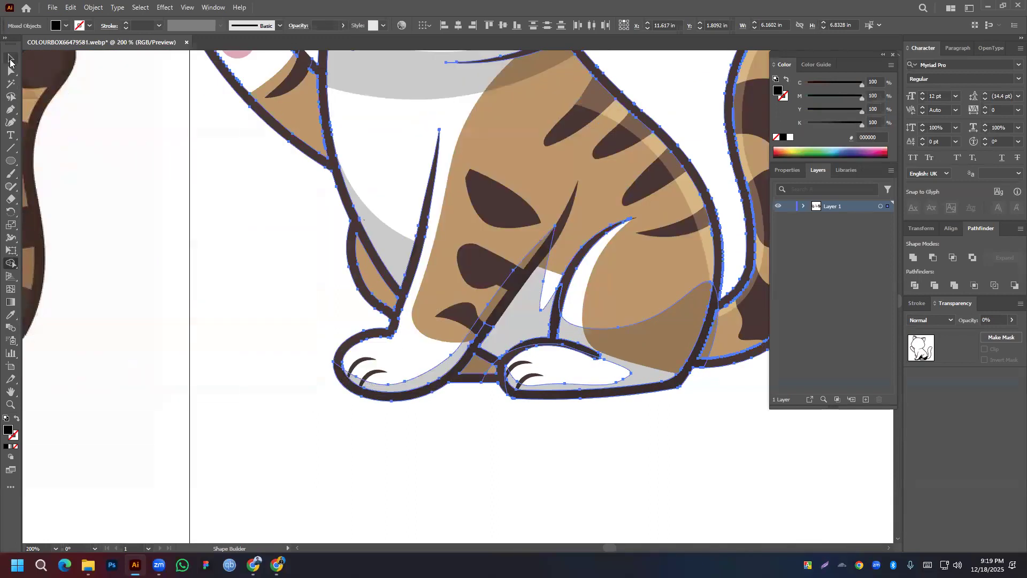
pyautogui.click(273, 429)
pyautogui.moveTo(479, 379); pyautogui.dragTo(461, 428)
pyautogui.press('Delete')
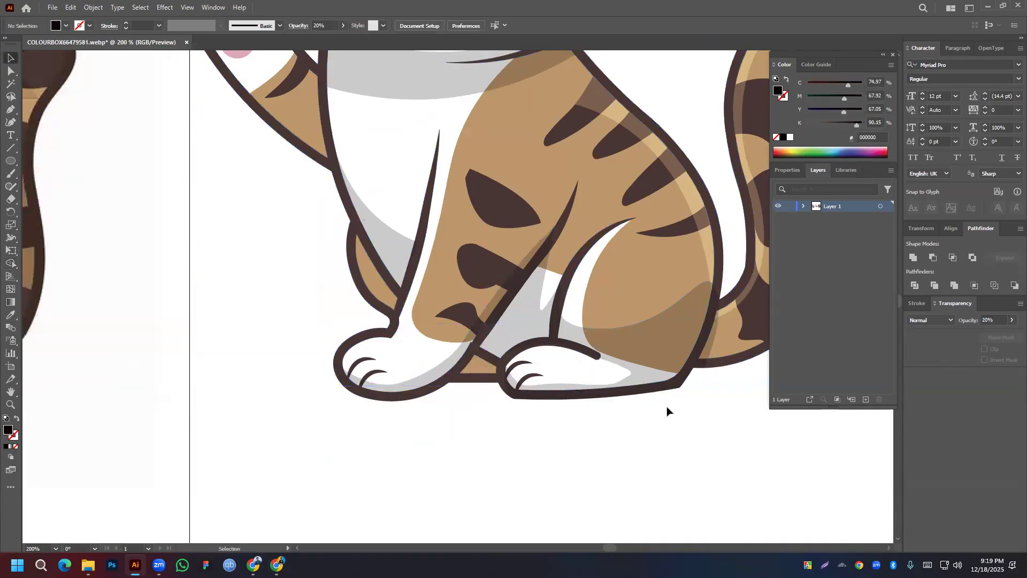
# Merge the split outline fragments along the front leg and inner hind leg with Shape Builder
pyautogui.click(483, 335)
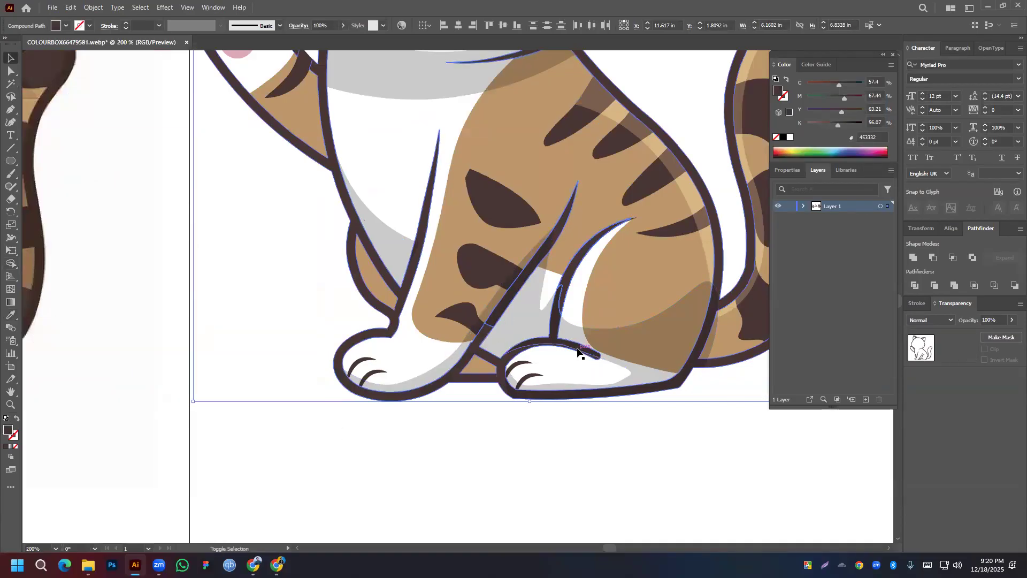
pyautogui.click(11, 263)
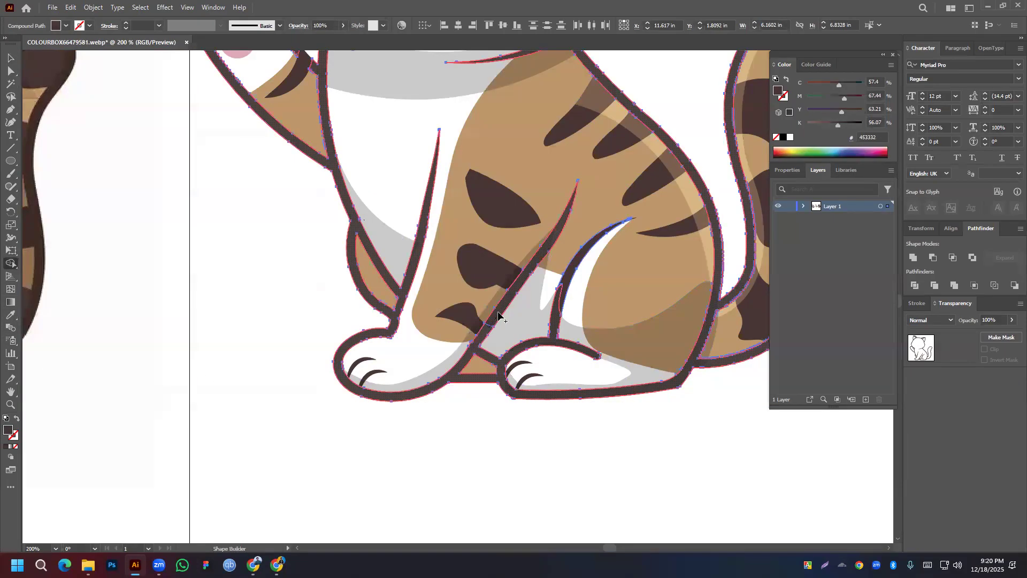
pyautogui.click(560, 299)
pyautogui.click(11, 58)
pyautogui.click(325, 384)
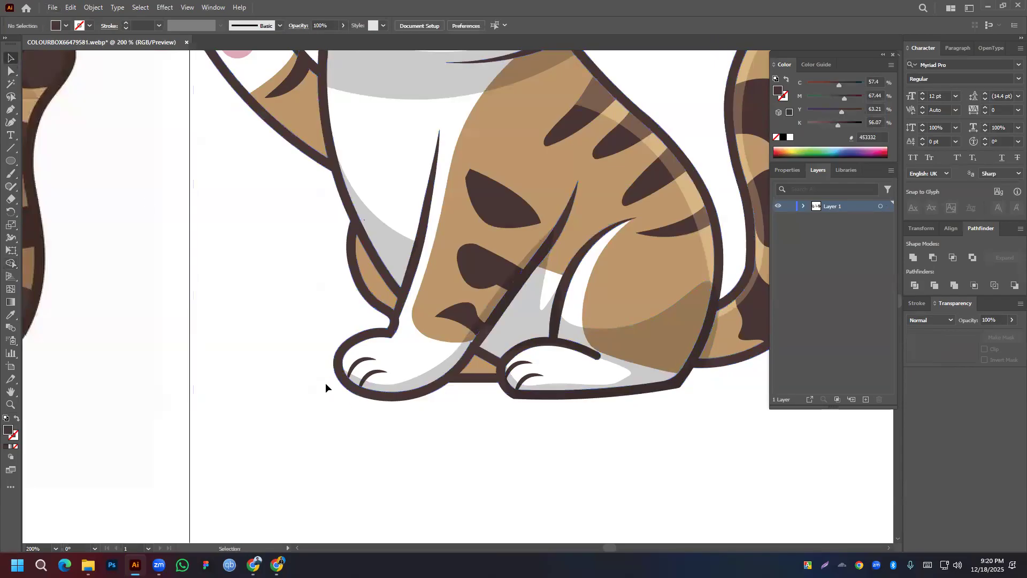
pyautogui.click(562, 291)
pyautogui.click(500, 367)
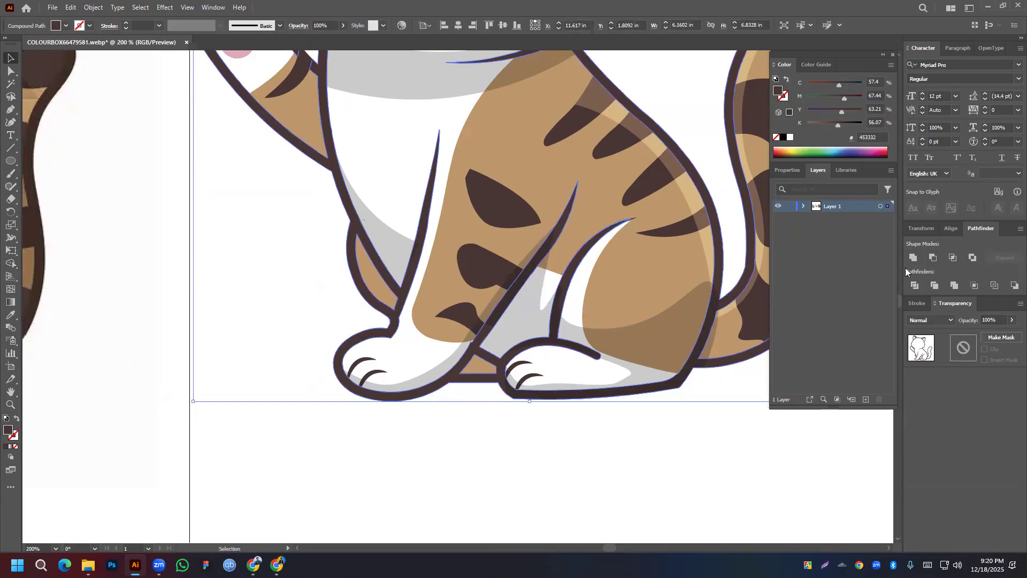
pyautogui.click(650, 437)
# Select the toe lines on the front and hind paws and bring them to the front of the shadow
pyautogui.scroll(-3, 650, 437)
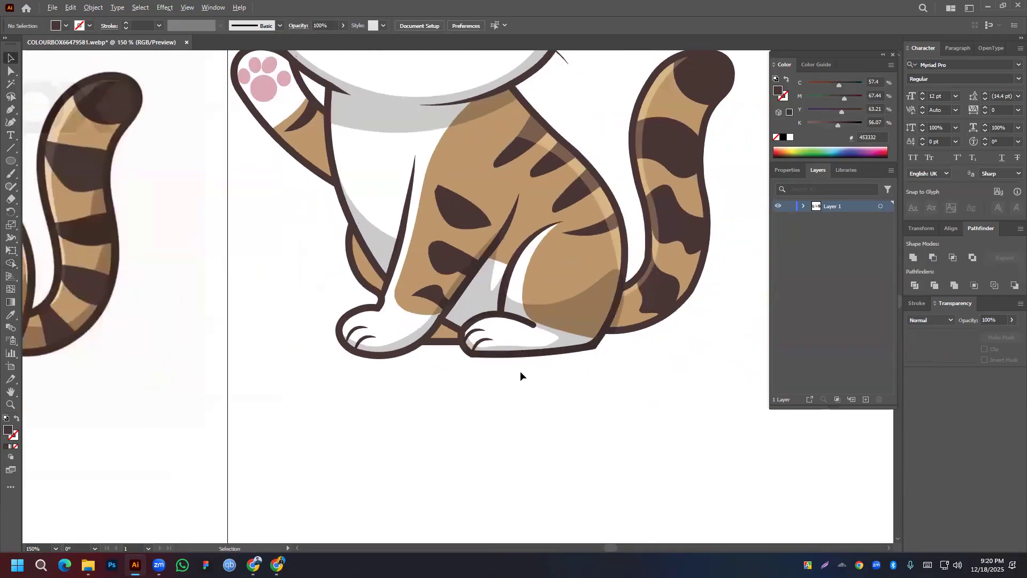
pyautogui.click(491, 357)
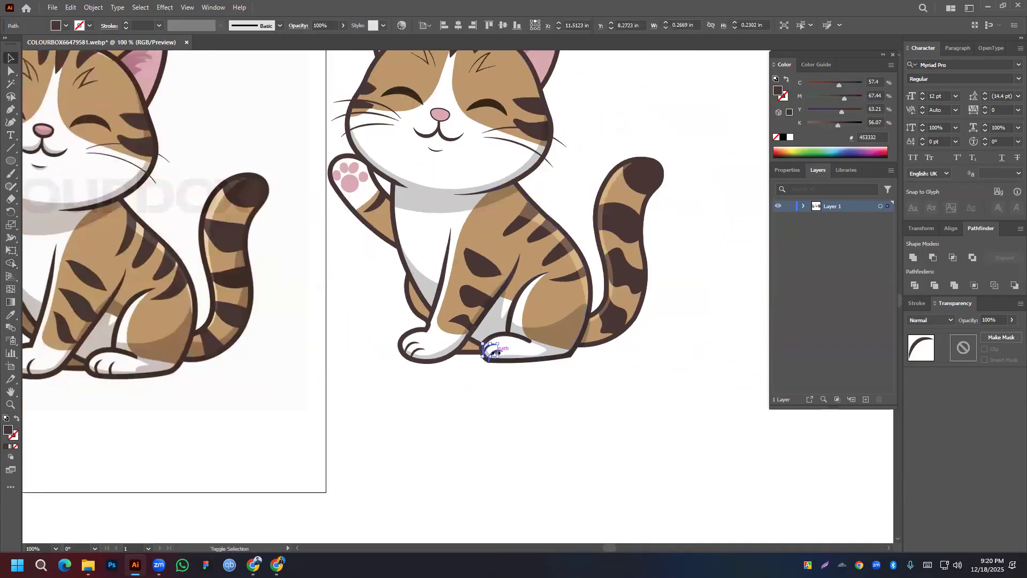
pyautogui.scroll(4, 501, 352)
pyautogui.keyDown('shift'); pyautogui.click(163, 349); pyautogui.keyUp('shift')
pyautogui.keyDown('shift'); pyautogui.click(137, 332); pyautogui.keyUp('shift')
pyautogui.rightClick(138, 331)
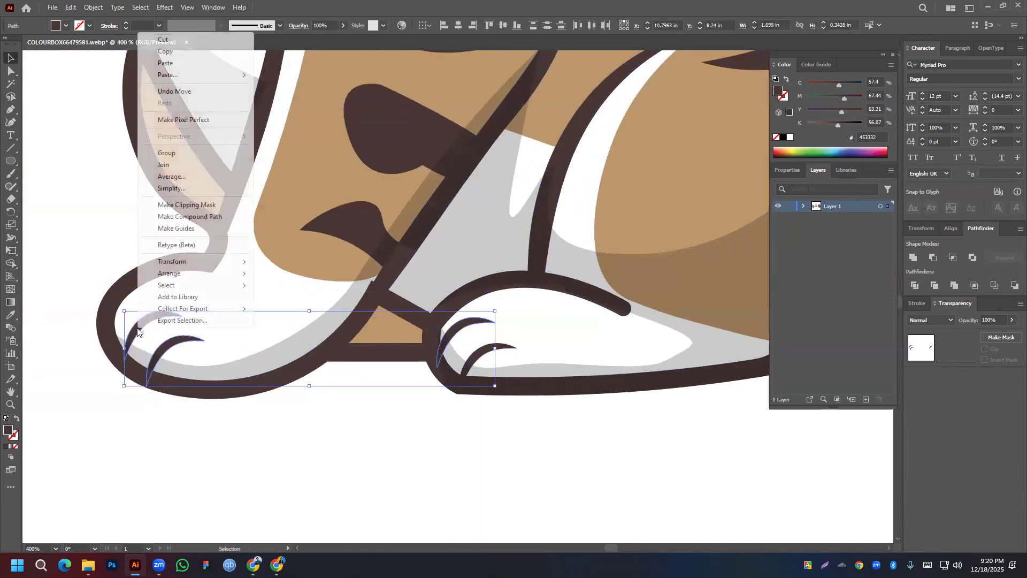
pyautogui.moveTo(225, 274)
pyautogui.click(282, 273)
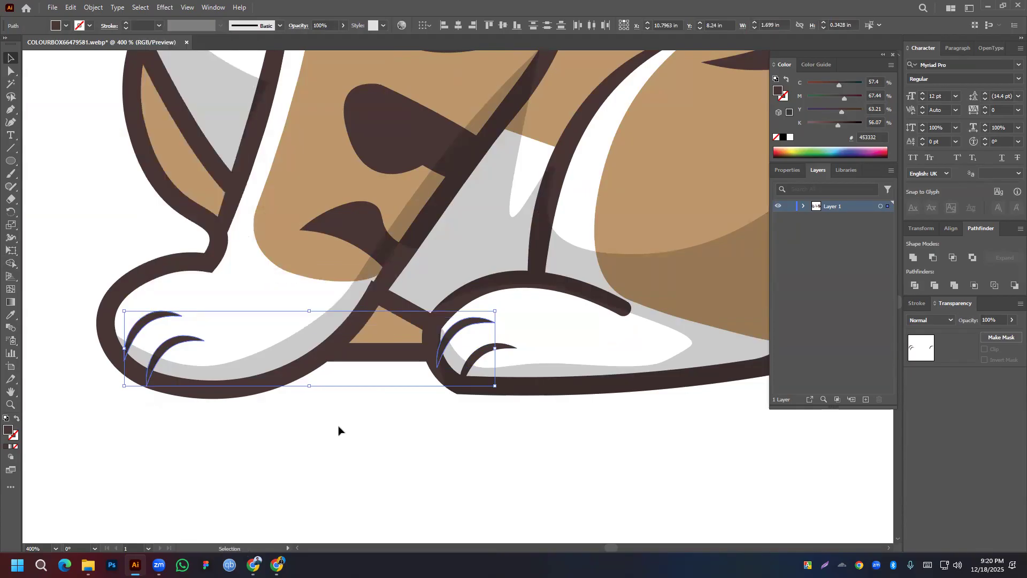
pyautogui.click(335, 415)
# Draw a small four-sided patch with the Pen tool between the front leg and hind leg outlines, above the white inner-leg area
pyautogui.scroll(-3, 335, 413)
pyautogui.scroll(-2, 335, 412)
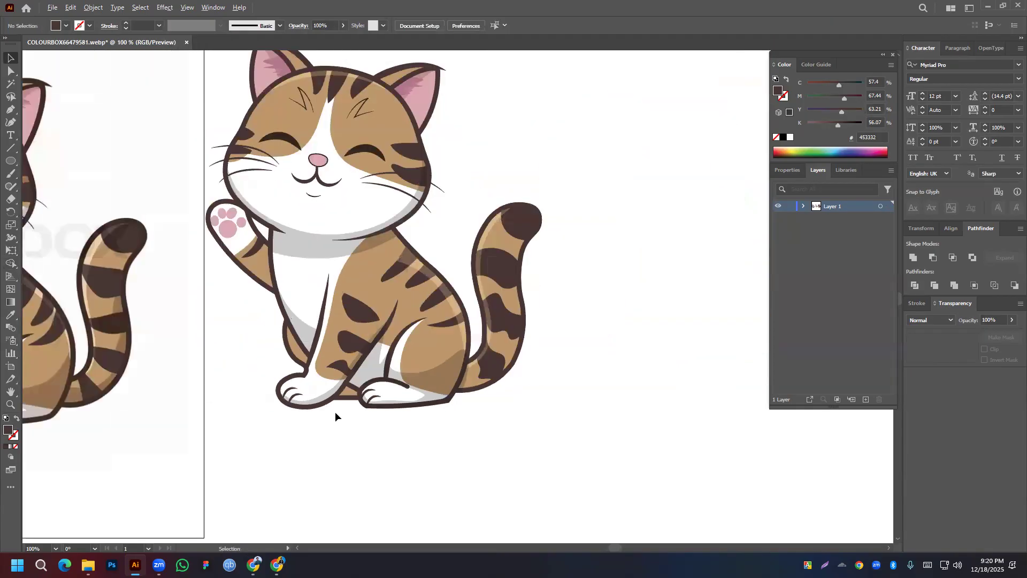
pyautogui.moveTo(331, 409); pyautogui.dragTo(551, 286)
pyautogui.moveTo(355, 270); pyautogui.dragTo(357, 341)
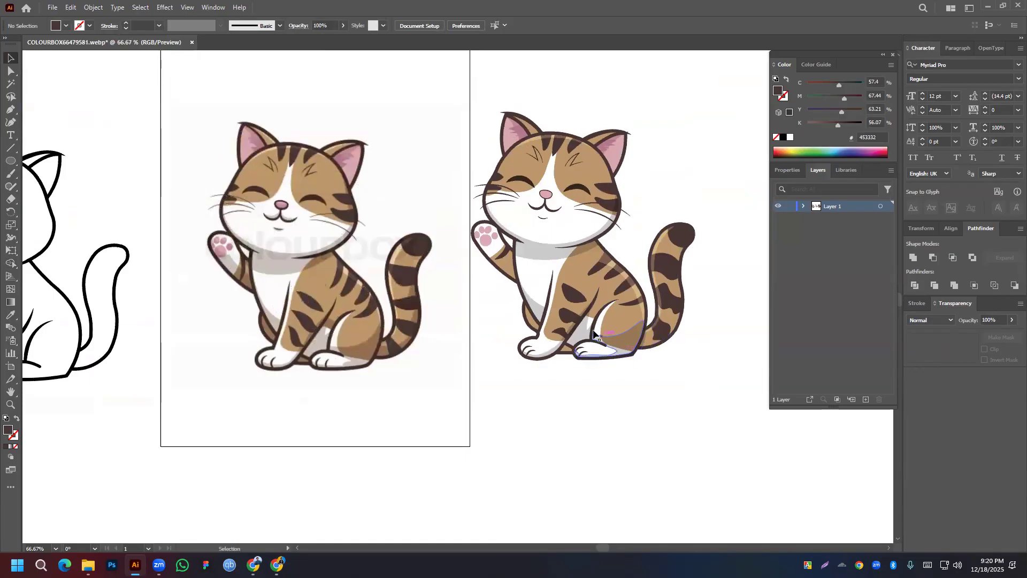
pyautogui.click(11, 71)
pyautogui.click(11, 109)
pyautogui.scroll(3, 690, 303)
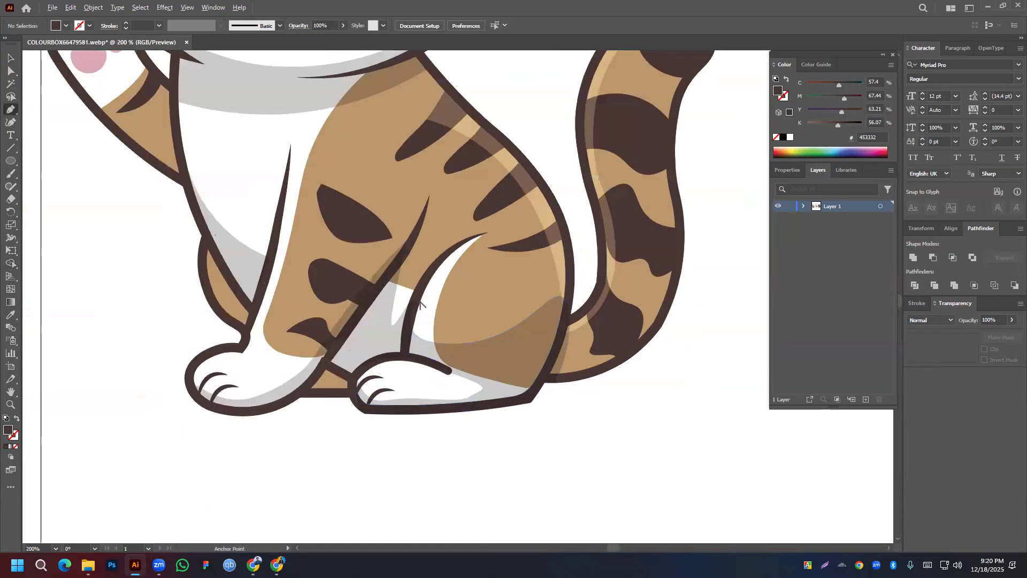
pyautogui.click(387, 277)
pyautogui.hotkey('ctrl', 'z')
pyautogui.click(385, 279)
pyautogui.click(415, 291)
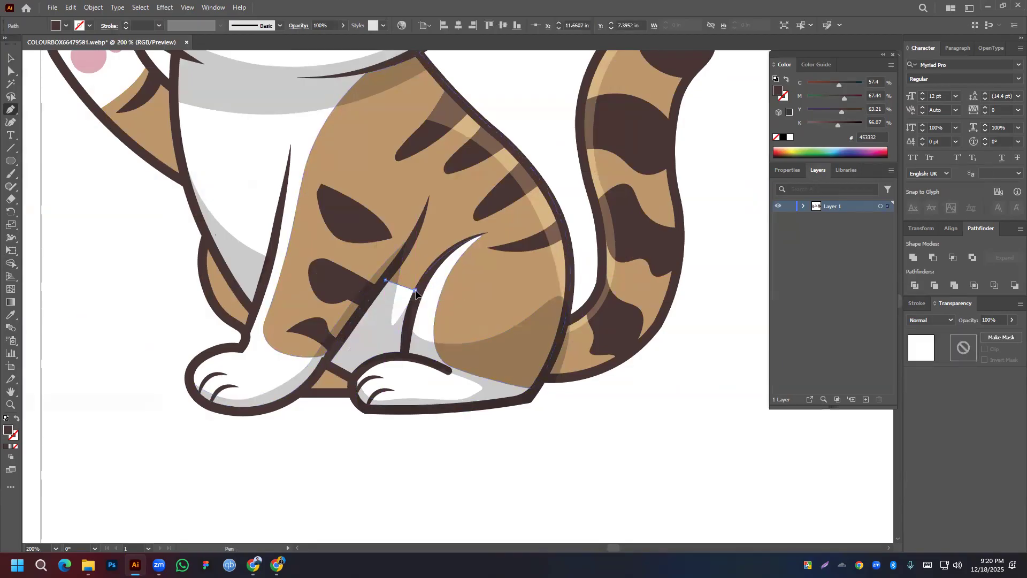
pyautogui.click(434, 266)
pyautogui.click(403, 252)
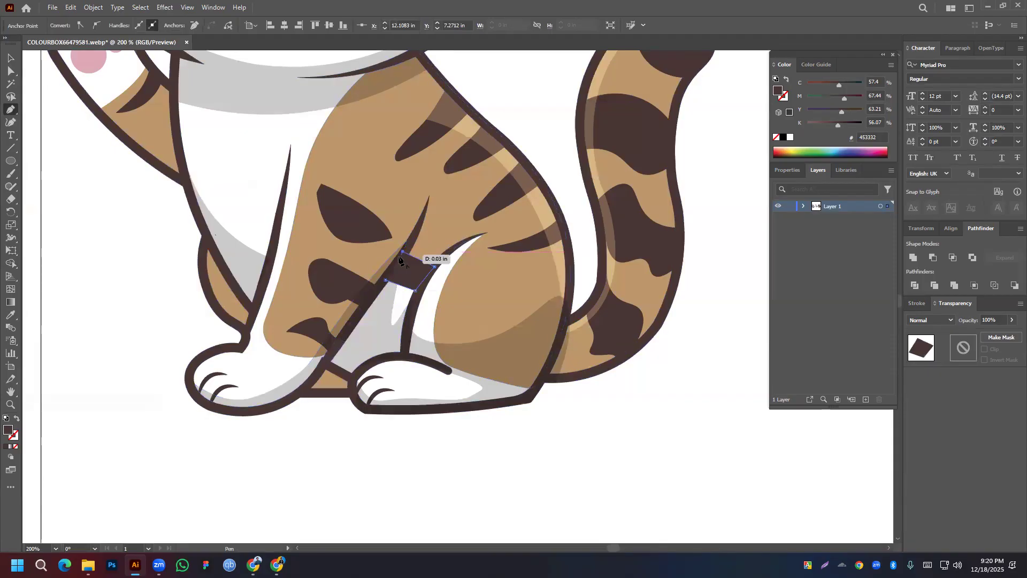
# Apply the existing black 20% opacity shadow fill to the new patch with the Eyedropper
pyautogui.click(11, 58)
pyautogui.click(11, 314)
pyautogui.click(403, 287)
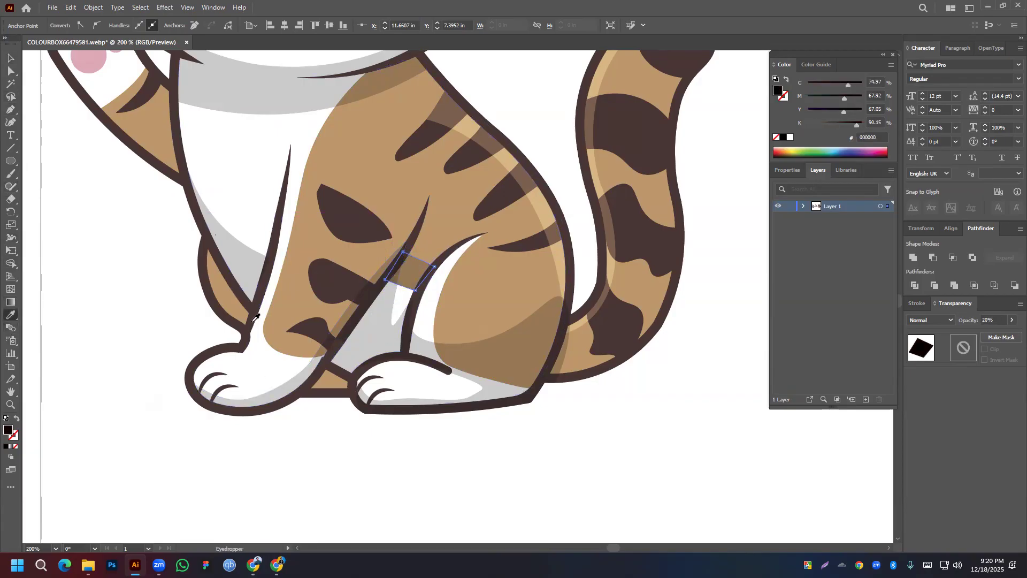
pyautogui.click(13, 58)
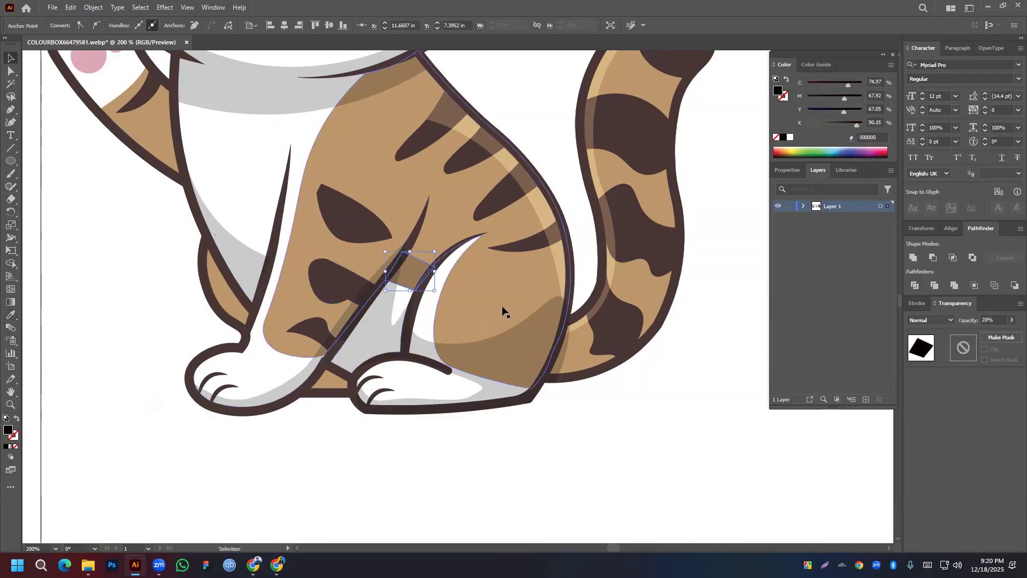
# Merge the small patch with the front-leg shadow using Shape Builder, following the reference cat
pyautogui.scroll(-3, 418, 304)
pyautogui.moveTo(283, 297); pyautogui.dragTo(381, 292)
pyautogui.scroll(4, 258, 303)
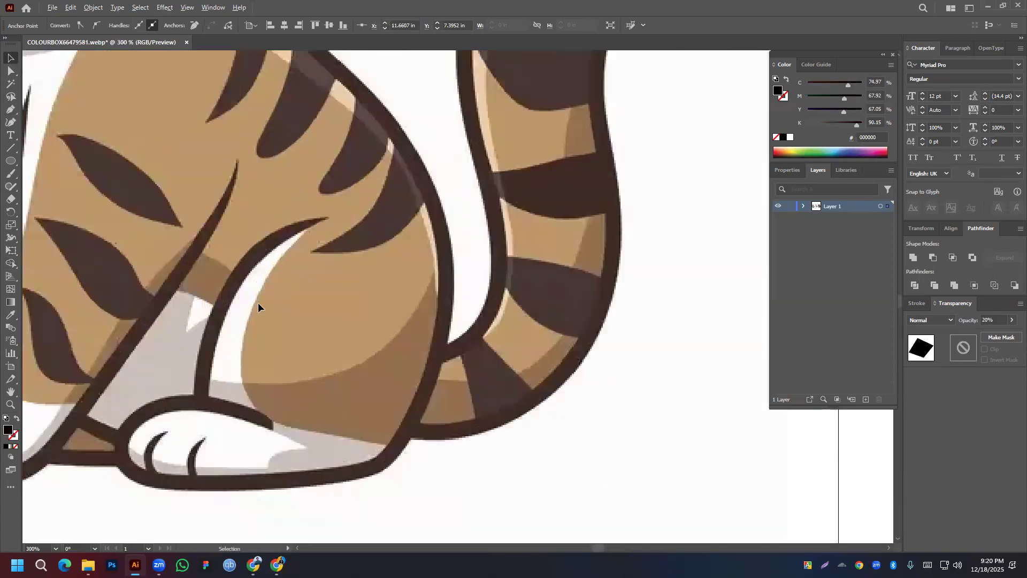
pyautogui.scroll(-2, 258, 303)
pyautogui.moveTo(610, 272); pyautogui.dragTo(68, 275)
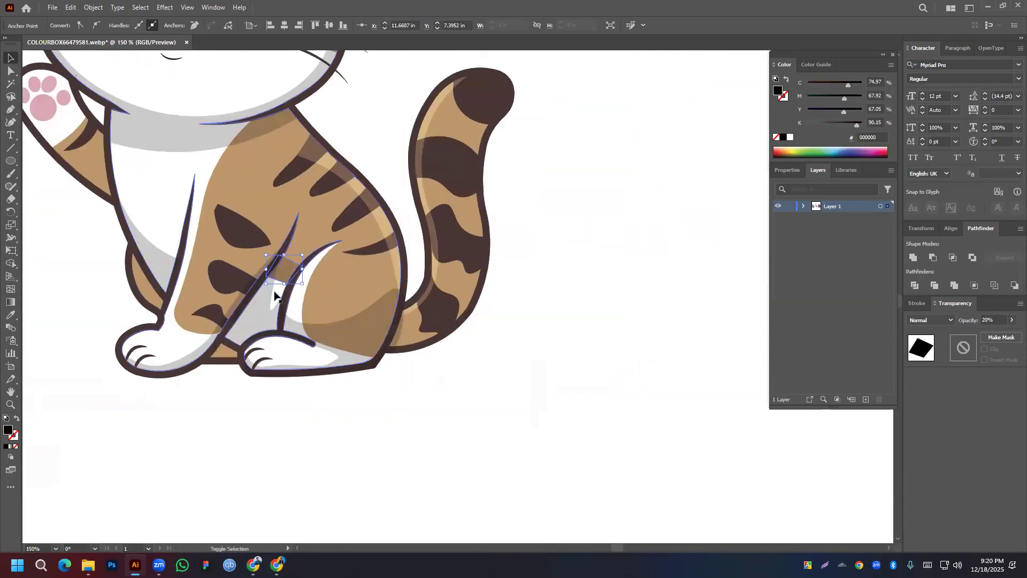
pyautogui.keyDown('shift'); pyautogui.click(246, 317); pyautogui.keyUp('shift')
pyautogui.click(11, 263)
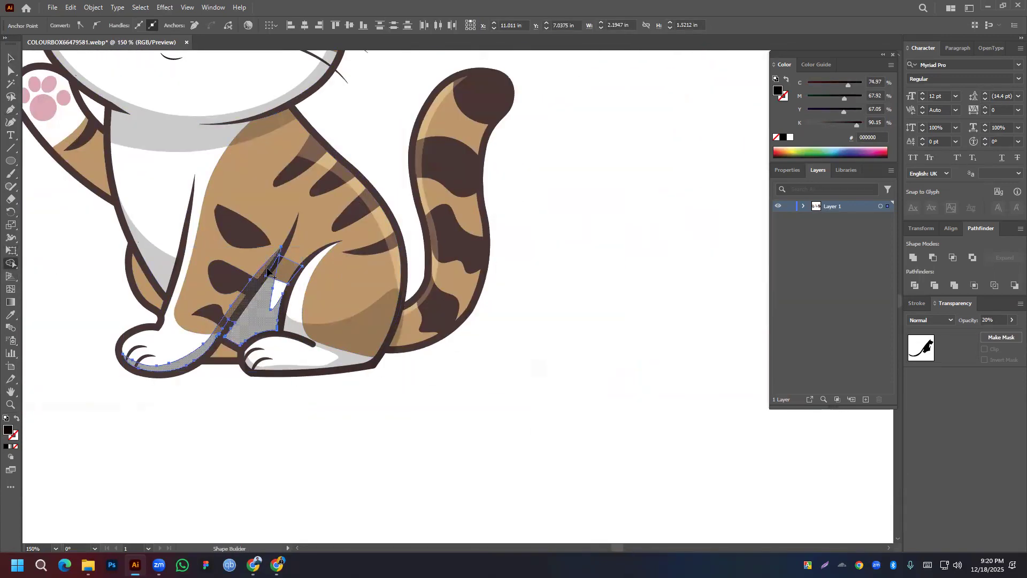
pyautogui.moveTo(262, 292); pyautogui.dragTo(280, 267)
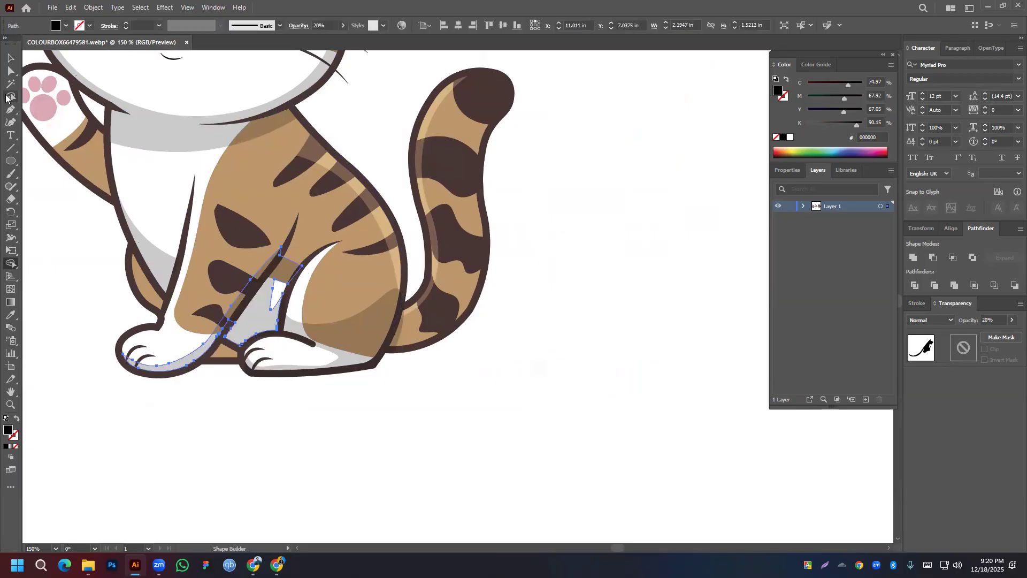
# Adjust the merged shadow's corner beside the hind leg outline with Direct Selection, and deselect the shape
pyautogui.click(11, 72)
pyautogui.scroll(3, 256, 257)
pyautogui.moveTo(304, 318); pyautogui.dragTo(284, 338)
pyautogui.scroll(-5, 291, 344)
pyautogui.click(7, 60)
pyautogui.click(636, 355)
pyautogui.scroll(-3, 289, 262)
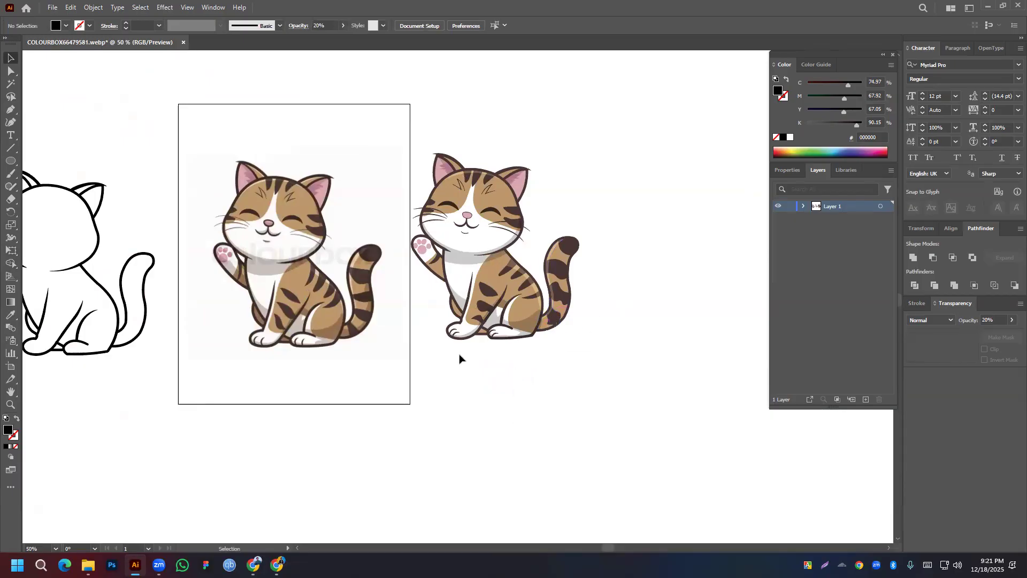
# Select the cat's main outline and bring it to the front of the shadow shapes
pyautogui.scroll(4, 551, 265)
pyautogui.click(499, 230)
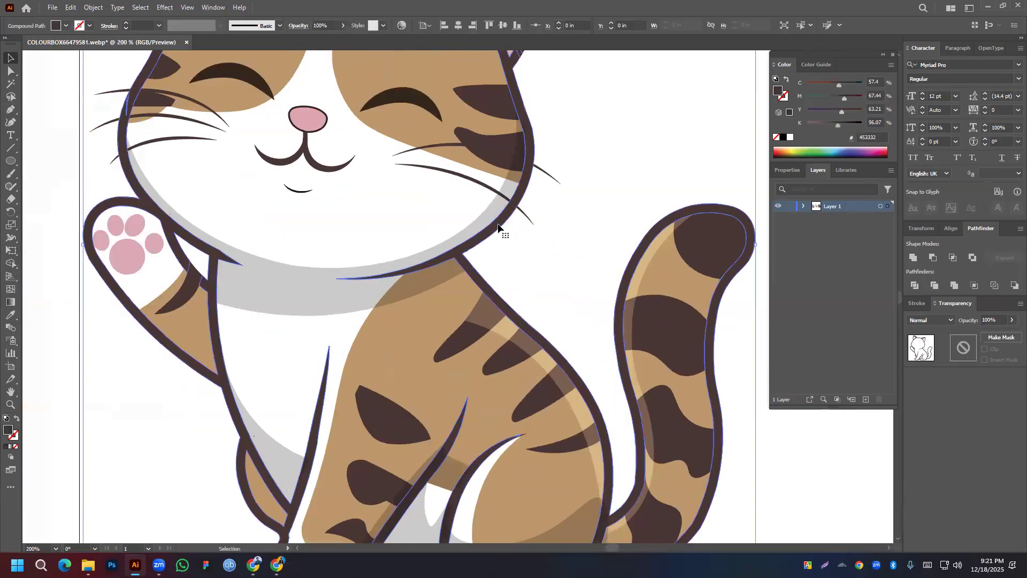
pyautogui.keyDown('shift'); pyautogui.click(435, 167); pyautogui.keyUp('shift')
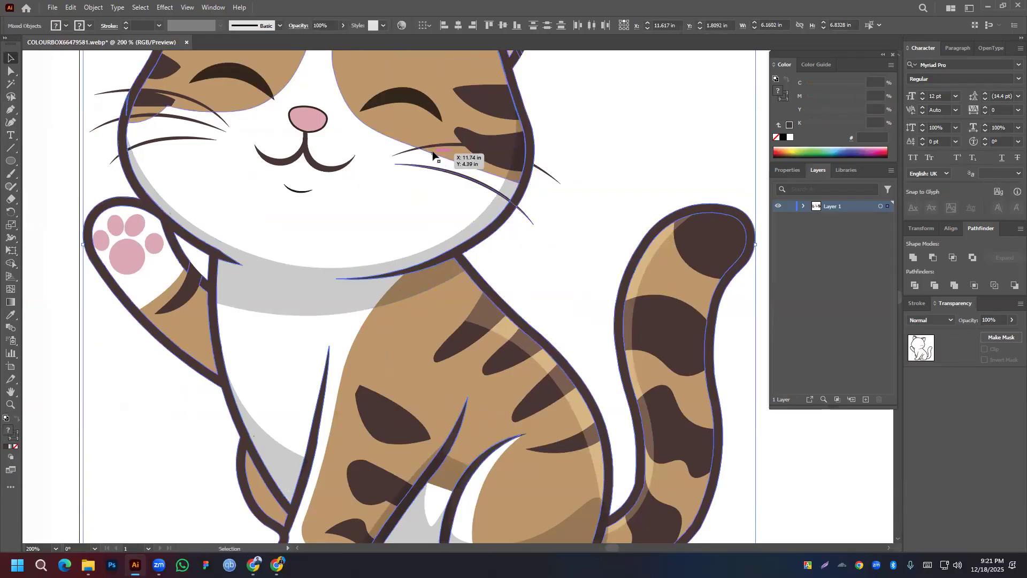
pyautogui.rightClick(535, 154)
pyautogui.click(678, 169)
pyautogui.click(533, 146)
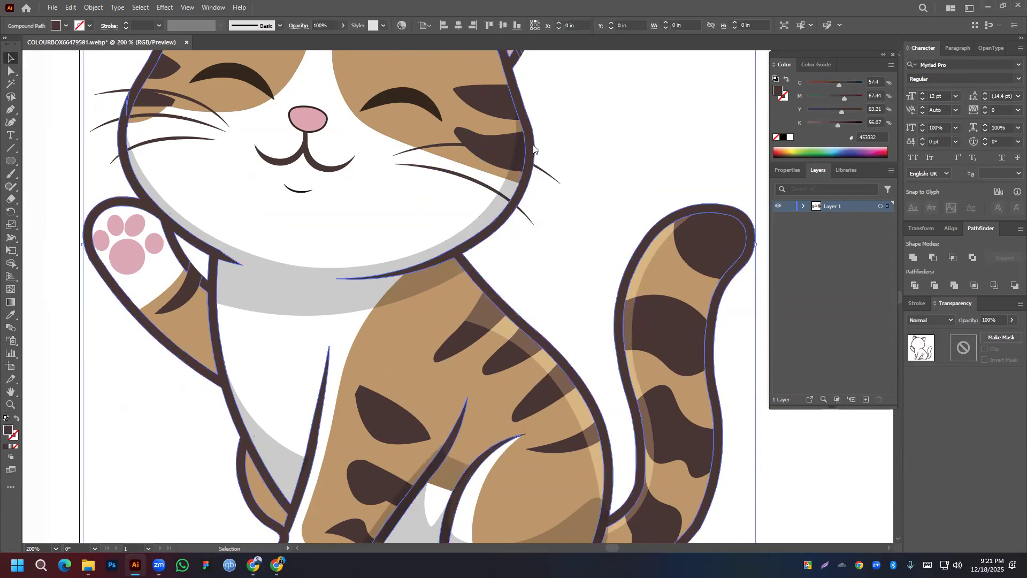
pyautogui.rightClick(533, 145)
pyautogui.moveTo(575, 334)
pyautogui.click(697, 336)
pyautogui.click(612, 191)
# Select the whiskers on both cheeks and bring them to the front of the outline
pyautogui.click(436, 149)
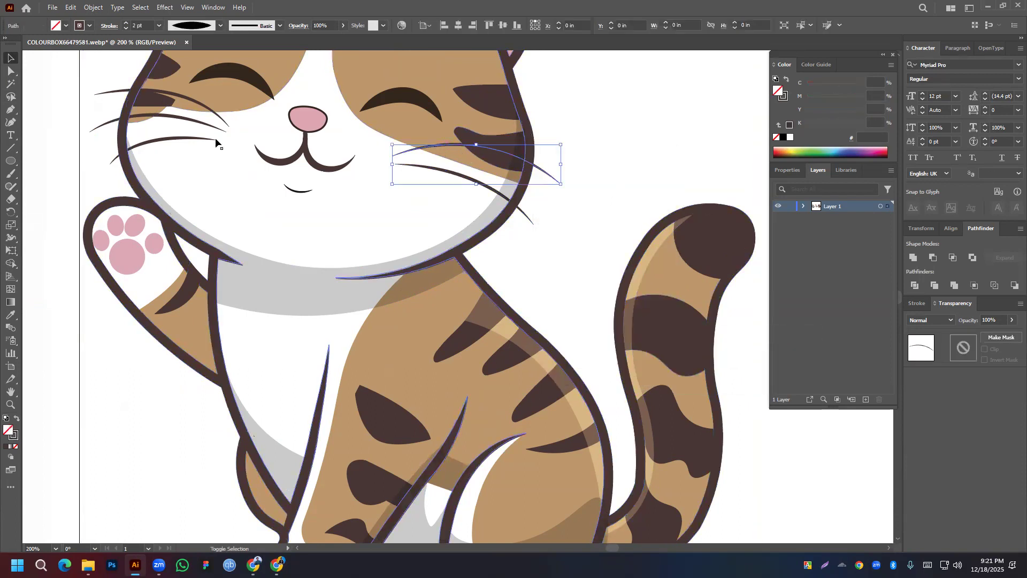
pyautogui.keyDown('shift'); pyautogui.click(458, 172); pyautogui.keyUp('shift')
pyautogui.keyDown('shift'); pyautogui.click(164, 117); pyautogui.keyUp('shift')
pyautogui.keyDown('shift'); pyautogui.click(192, 106); pyautogui.keyUp('shift')
pyautogui.rightClick(169, 141)
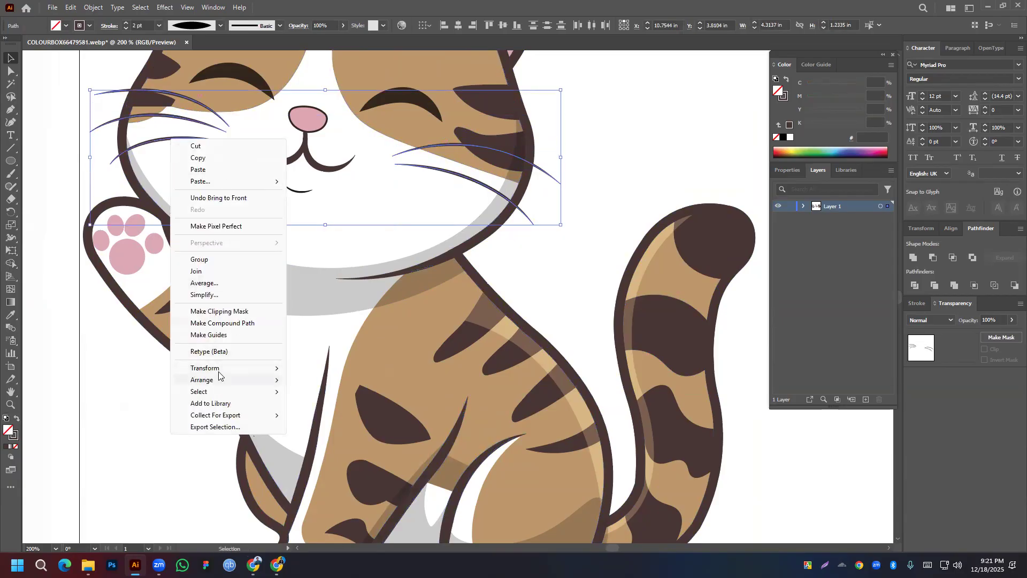
pyautogui.moveTo(212, 380)
pyautogui.click(362, 382)
pyautogui.click(502, 256)
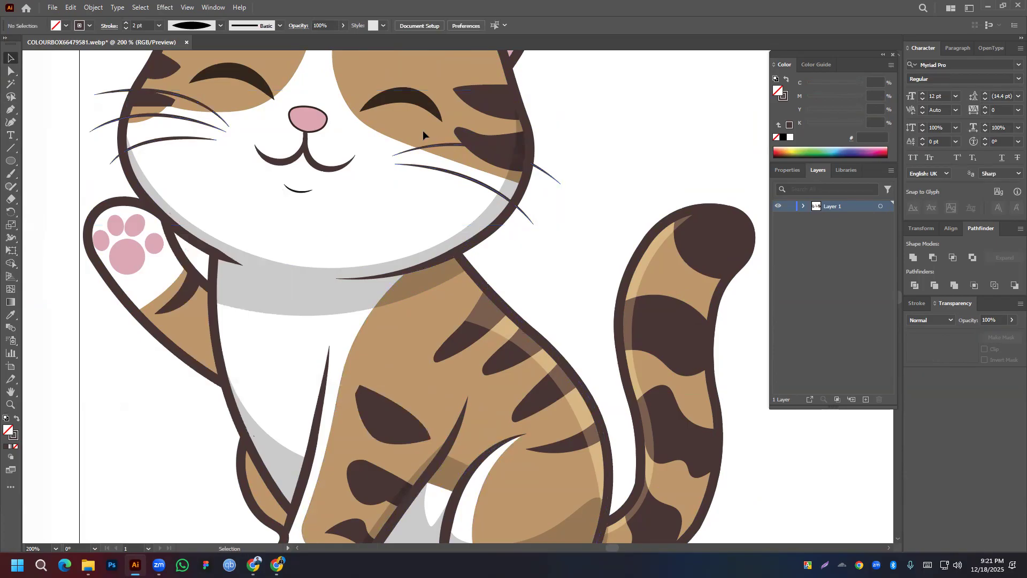
# Expand the brush strokes of both closed eyes into filled shapes
pyautogui.click(412, 103)
pyautogui.keyDown('shift'); pyautogui.click(228, 72); pyautogui.keyUp('shift')
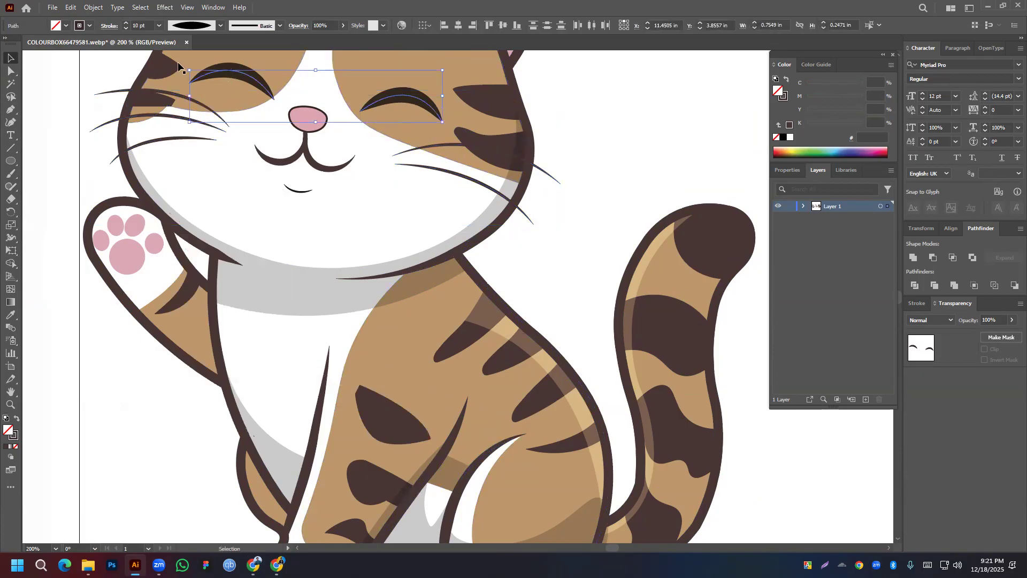
pyautogui.click(93, 8)
pyautogui.click(123, 159)
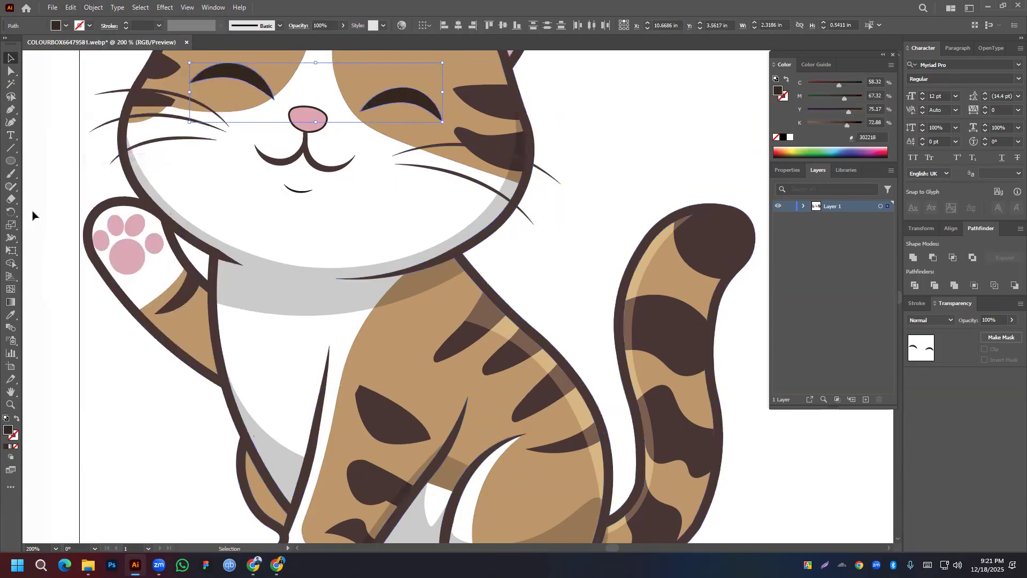
# Recolor both eye shapes with the outline's dark brown 453332 by sampling it with the Eyedropper
pyautogui.click(11, 317)
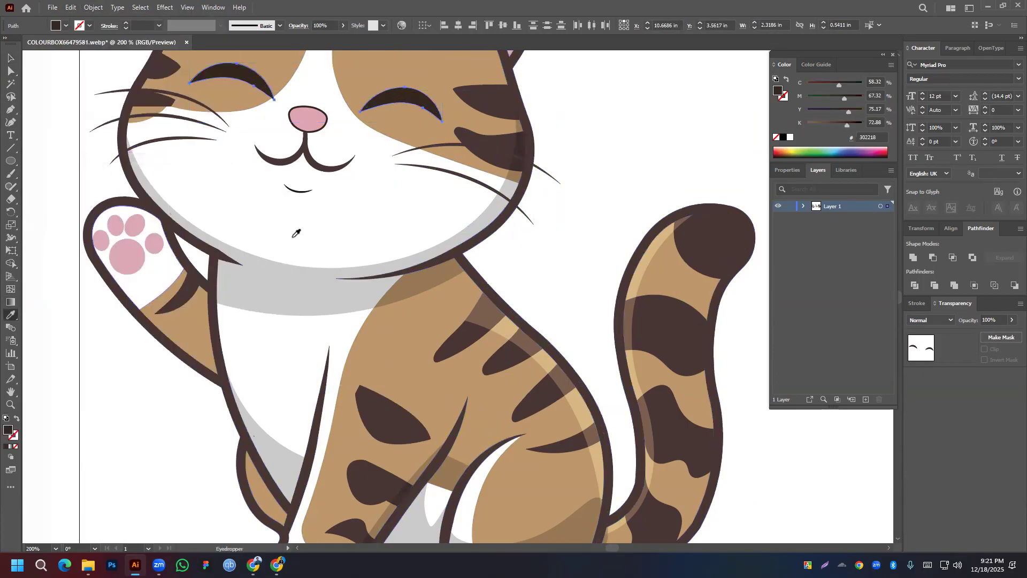
pyautogui.click(500, 140)
pyautogui.scroll(-3, 402, 140)
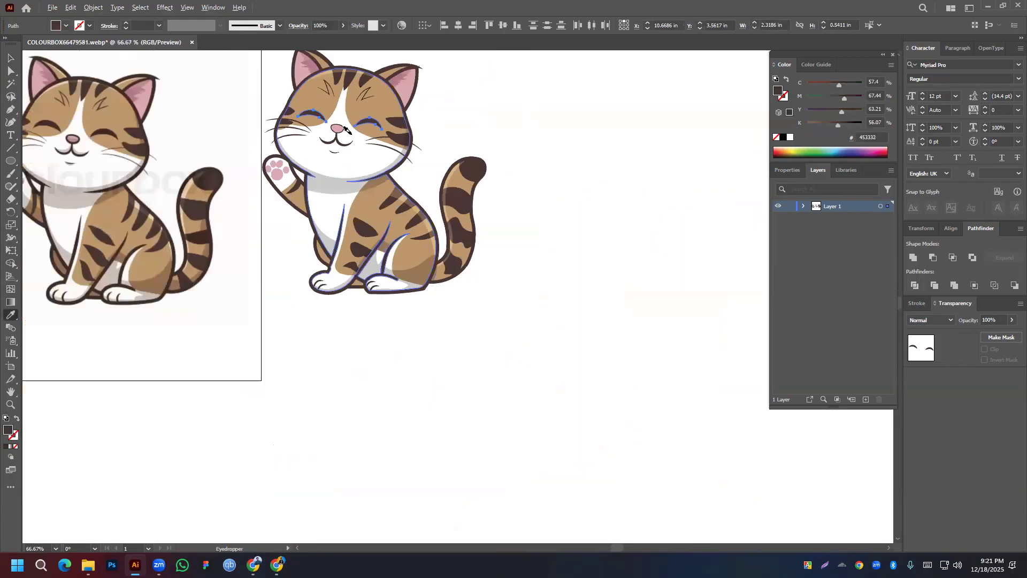
pyautogui.click(9, 57)
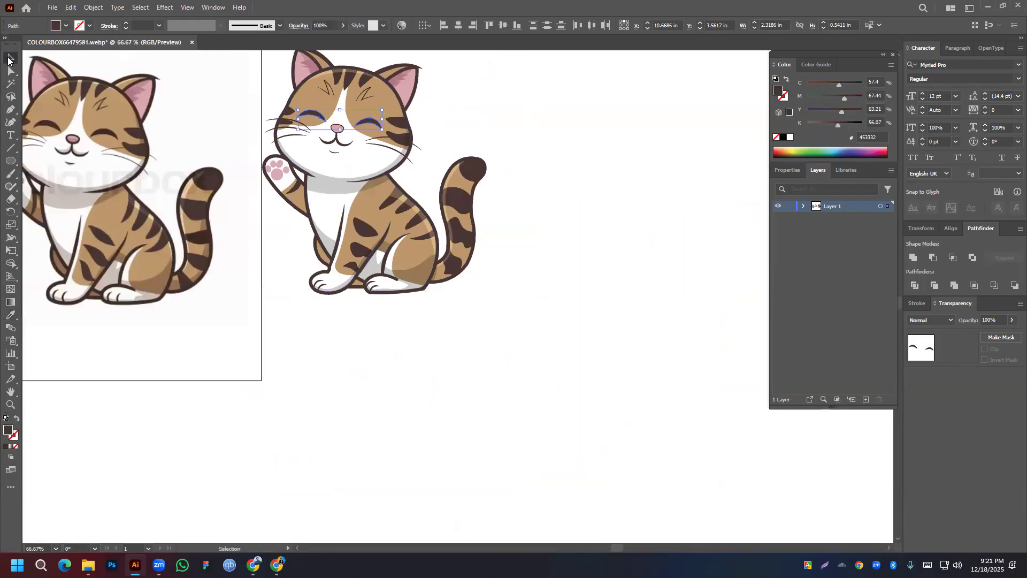
pyautogui.click(503, 204)
pyautogui.moveTo(575, 204); pyautogui.dragTo(699, 284)
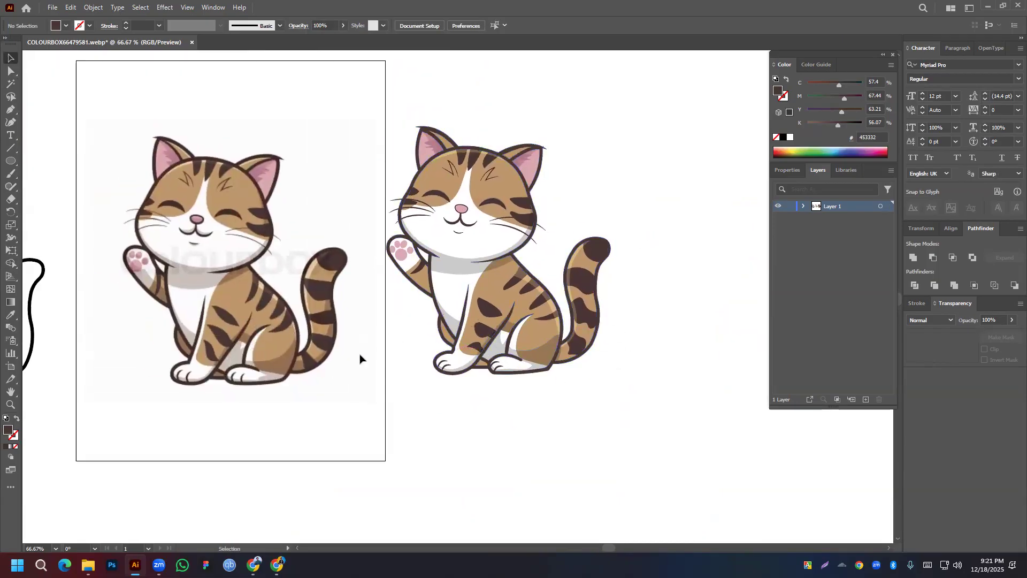
# Draw a closed Pen shape over the tail's outer lower side, running from the tail base up toward the dark tip
pyautogui.click(10, 110)
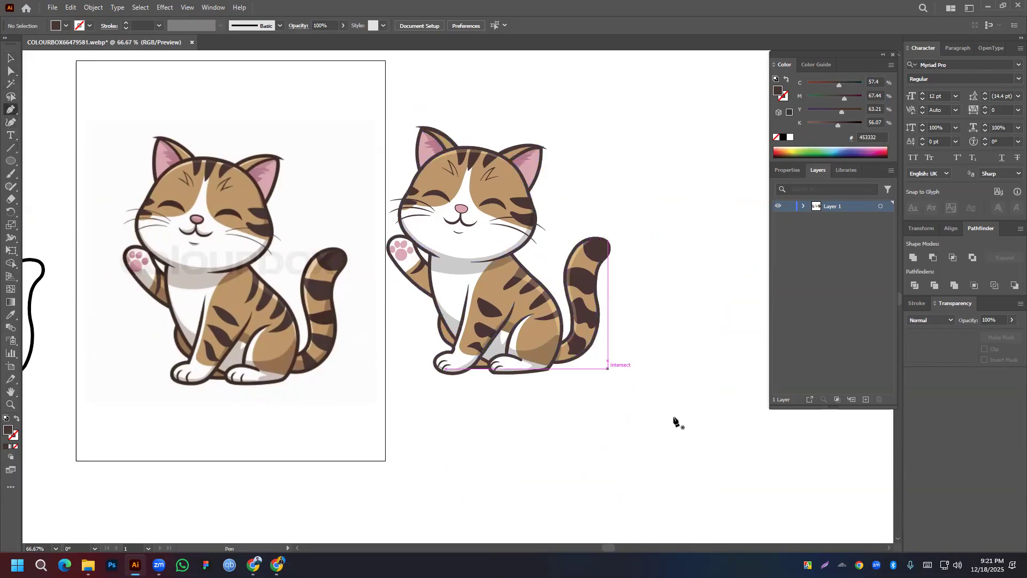
pyautogui.scroll(2, 565, 399)
pyautogui.scroll(-2, 541, 385)
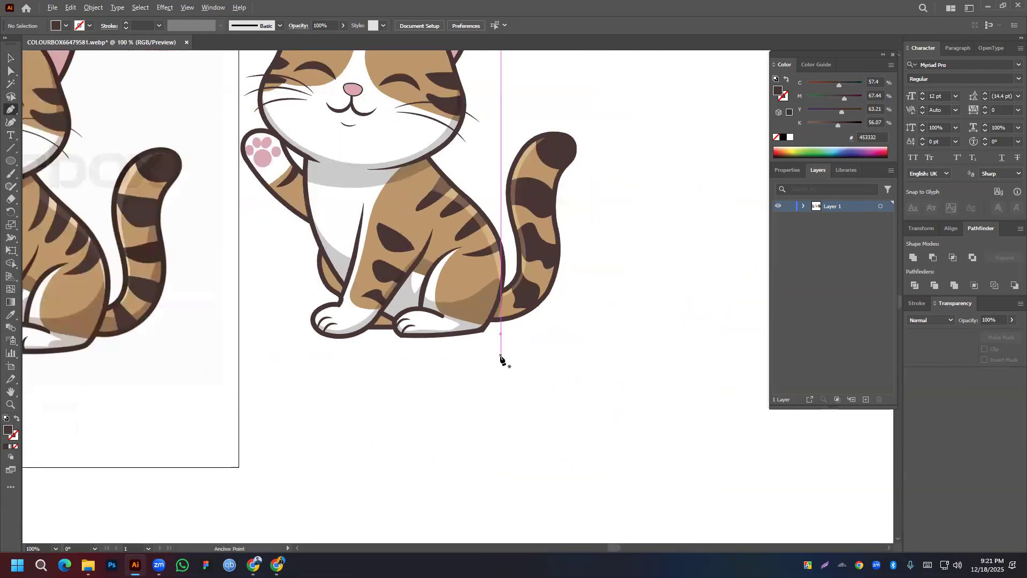
pyautogui.moveTo(543, 360); pyautogui.dragTo(566, 362)
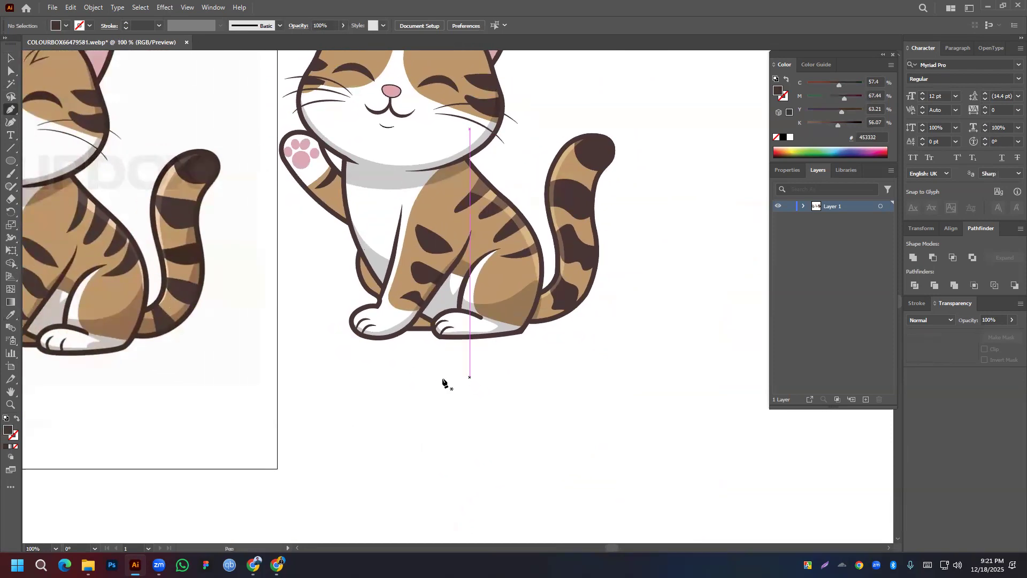
pyautogui.click(534, 307)
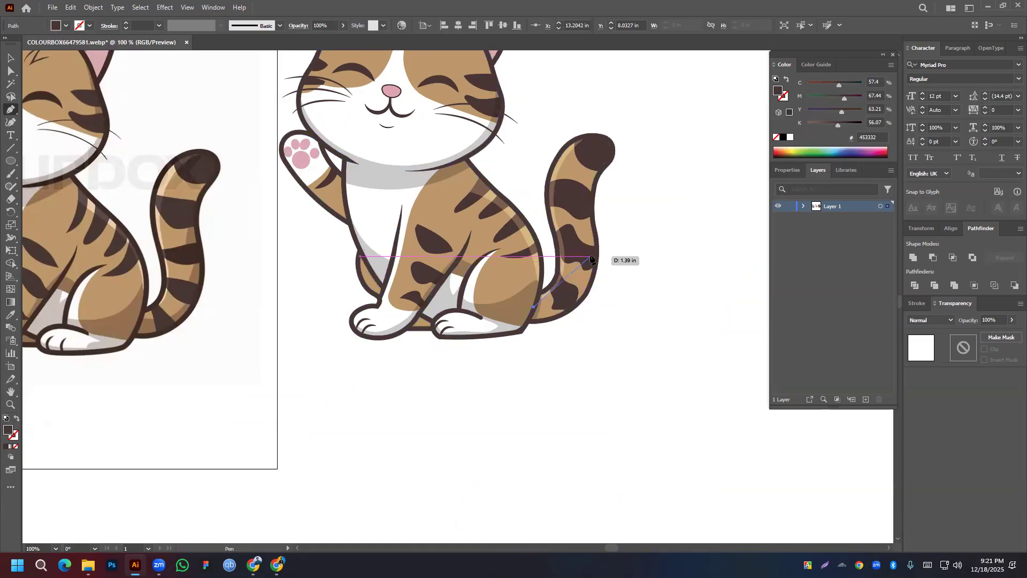
pyautogui.moveTo(589, 257); pyautogui.dragTo(594, 187)
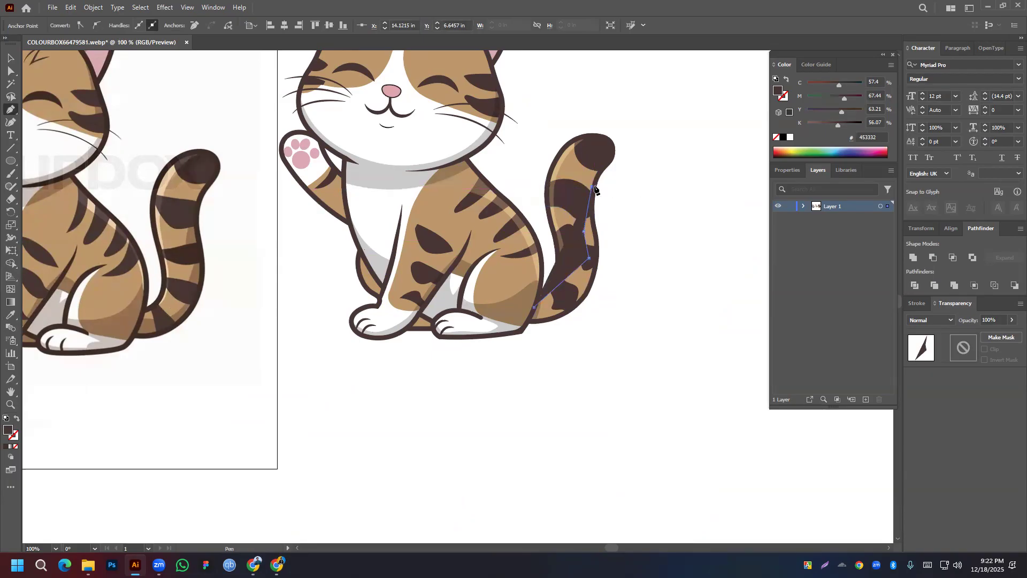
pyautogui.click(635, 199)
pyautogui.click(628, 291)
pyautogui.click(575, 343)
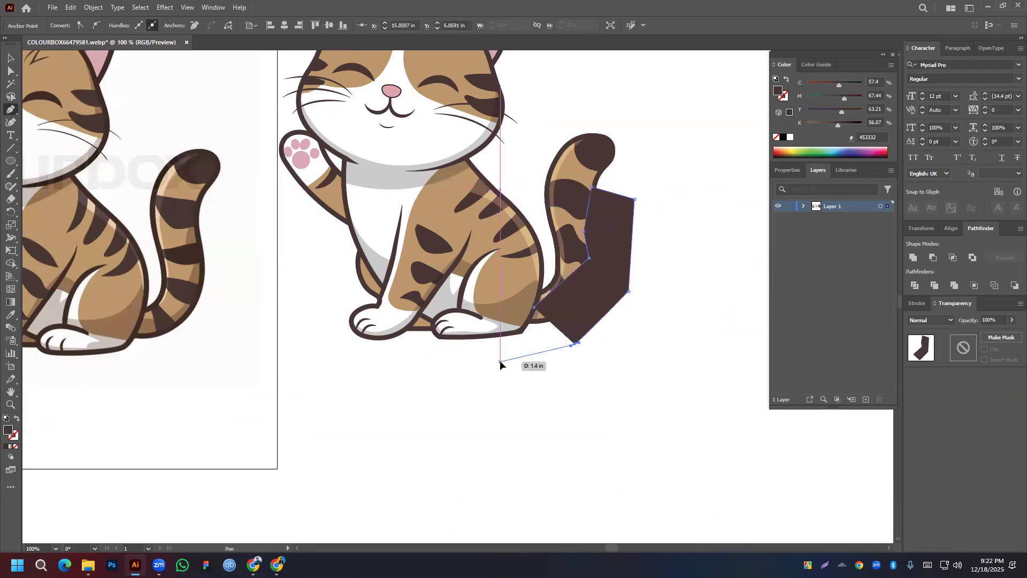
pyautogui.click(500, 361)
pyautogui.click(534, 307)
pyautogui.click(10, 58)
pyautogui.click(613, 346)
# Give the tail shape the black 20% opacity shadow fill by sampling the inner-leg shadow
pyautogui.scroll(3, 569, 343)
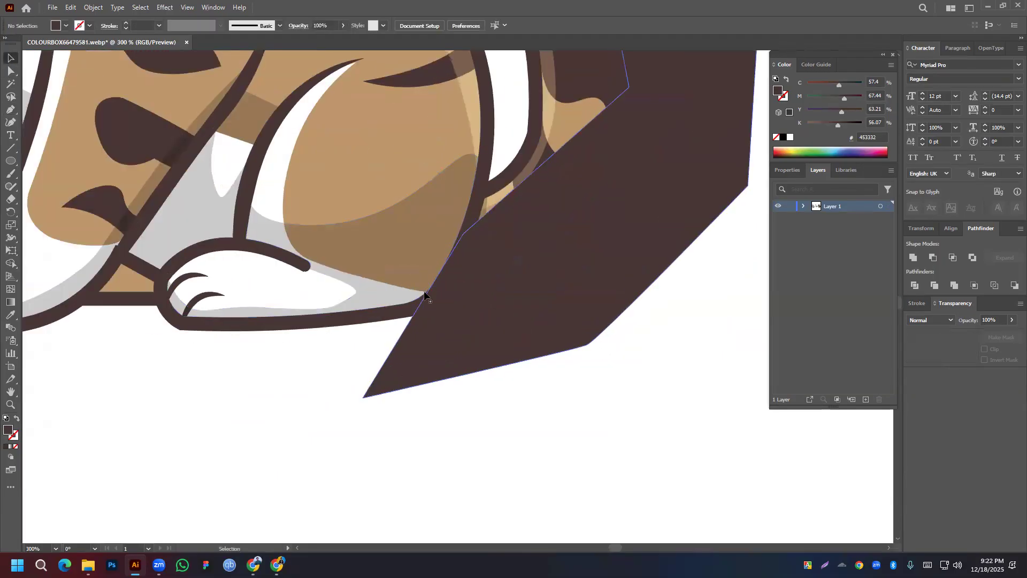
pyautogui.click(10, 122)
pyautogui.click(10, 314)
pyautogui.click(159, 241)
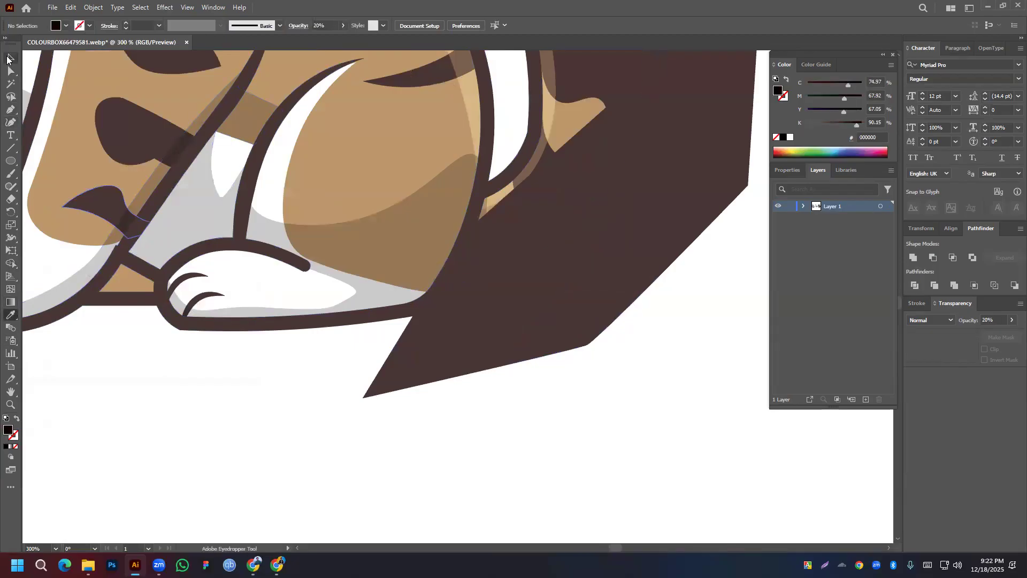
pyautogui.keyDown('ctrl'); pyautogui.click(550, 322); pyautogui.keyUp('ctrl')
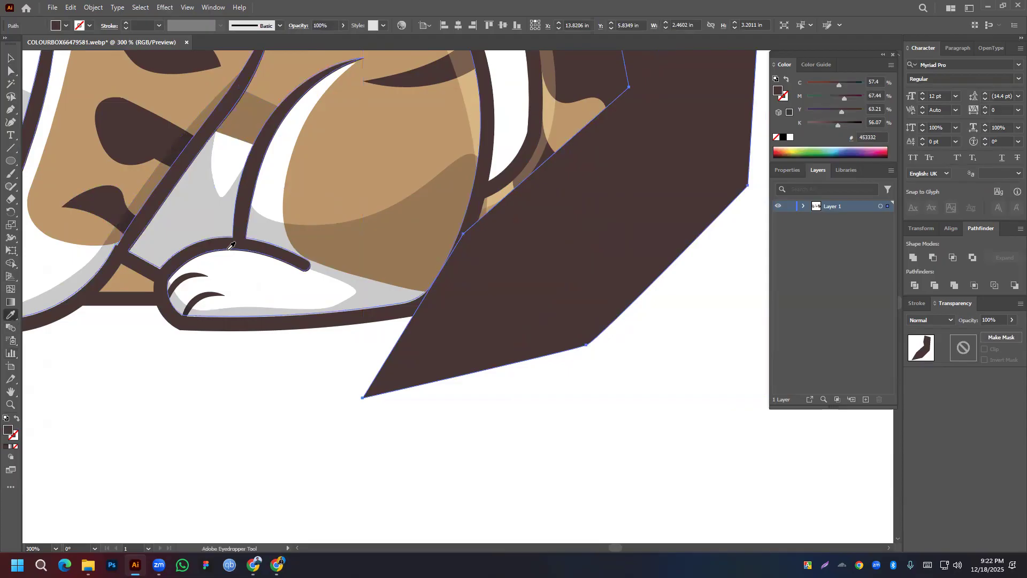
pyautogui.click(217, 212)
pyautogui.click(11, 57)
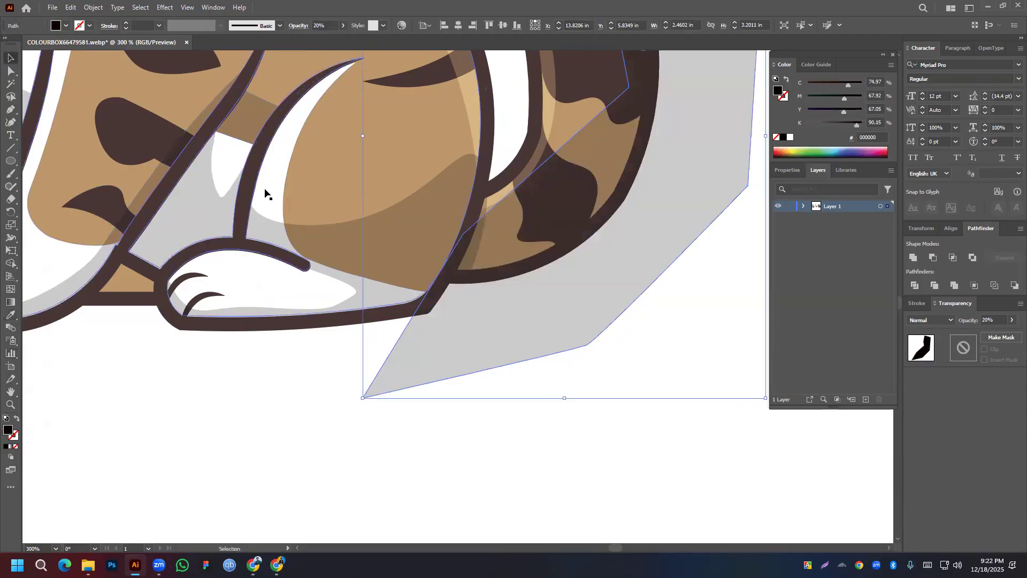
# Reshape the tail shadow's inner edge near the tail base with the Curvature tool so it follows the tail's lower curve
pyautogui.click(8, 125)
pyautogui.click(437, 283)
pyautogui.moveTo(438, 283); pyautogui.dragTo(440, 285)
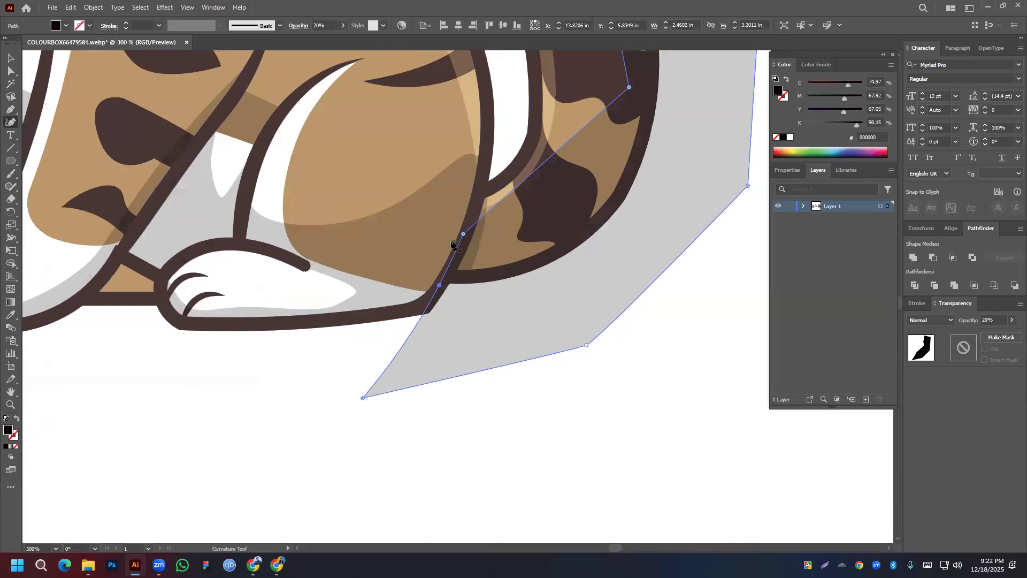
pyautogui.moveTo(463, 234); pyautogui.dragTo(447, 304)
pyautogui.moveTo(522, 207); pyautogui.dragTo(541, 226)
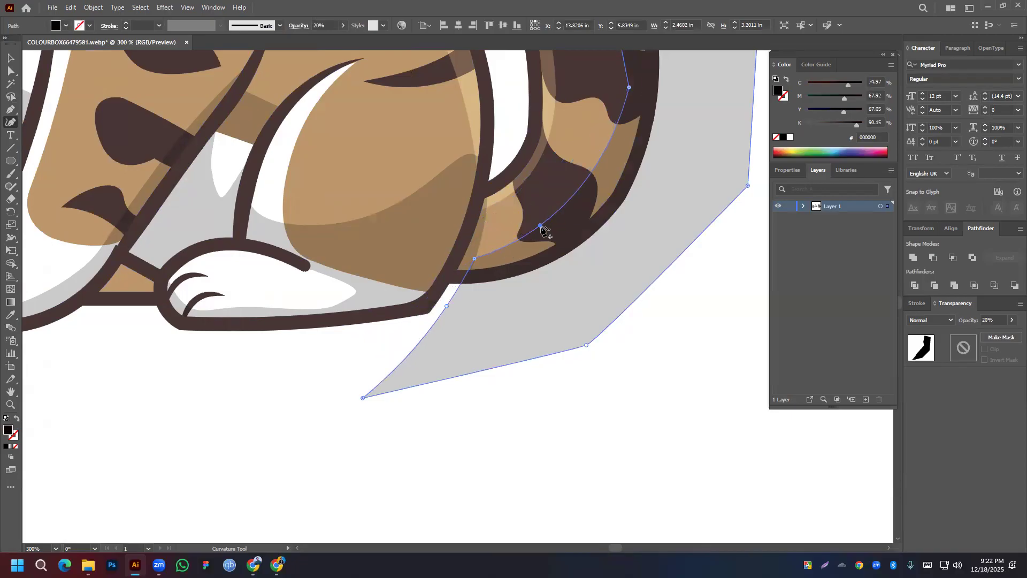
# Bend the tail shadow's inner edge along the tail's lower bend by moving and adding curve points
pyautogui.moveTo(675, 57); pyautogui.dragTo(366, 243)
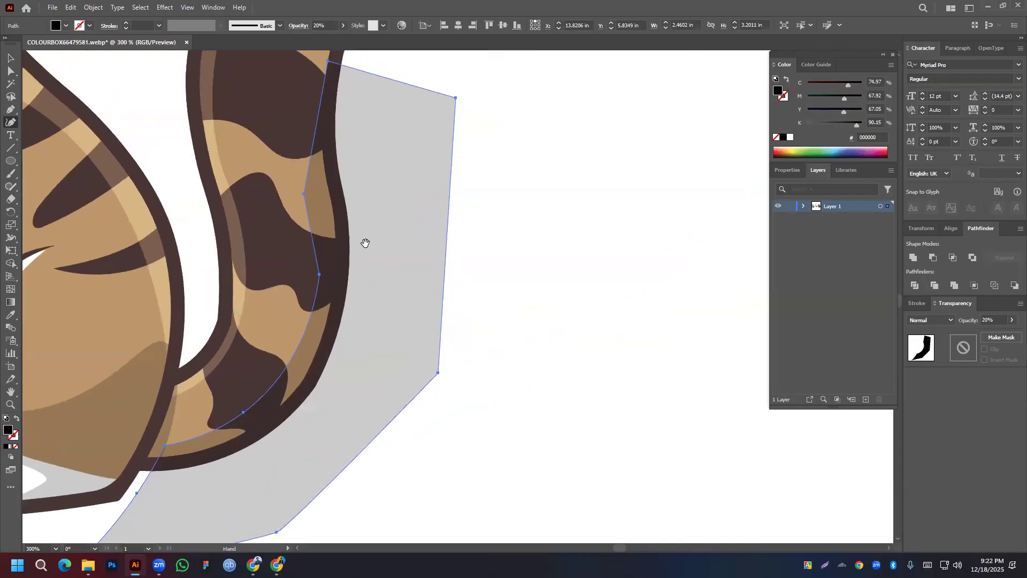
pyautogui.moveTo(319, 275); pyautogui.dragTo(328, 276)
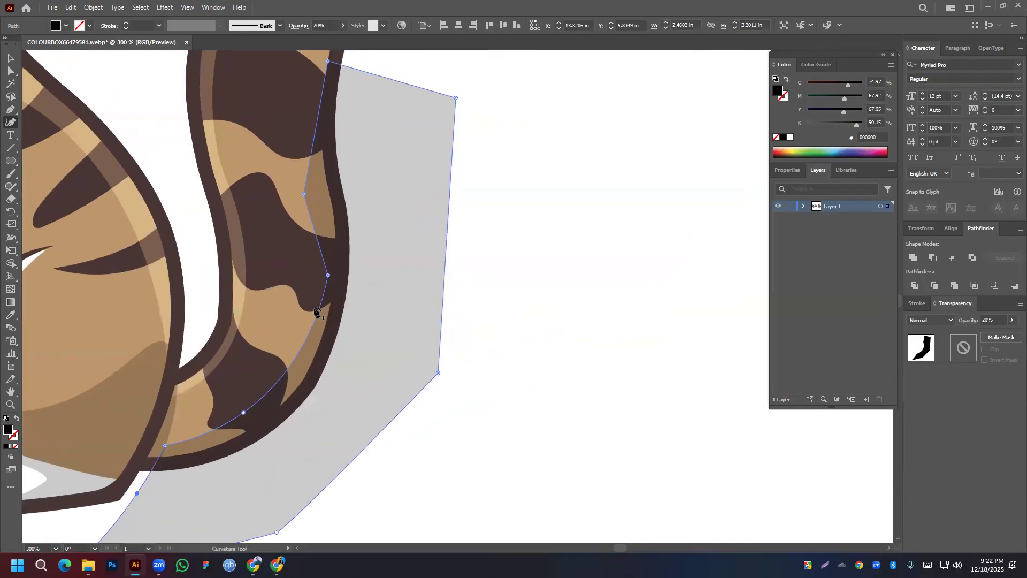
pyautogui.moveTo(297, 357); pyautogui.dragTo(298, 334)
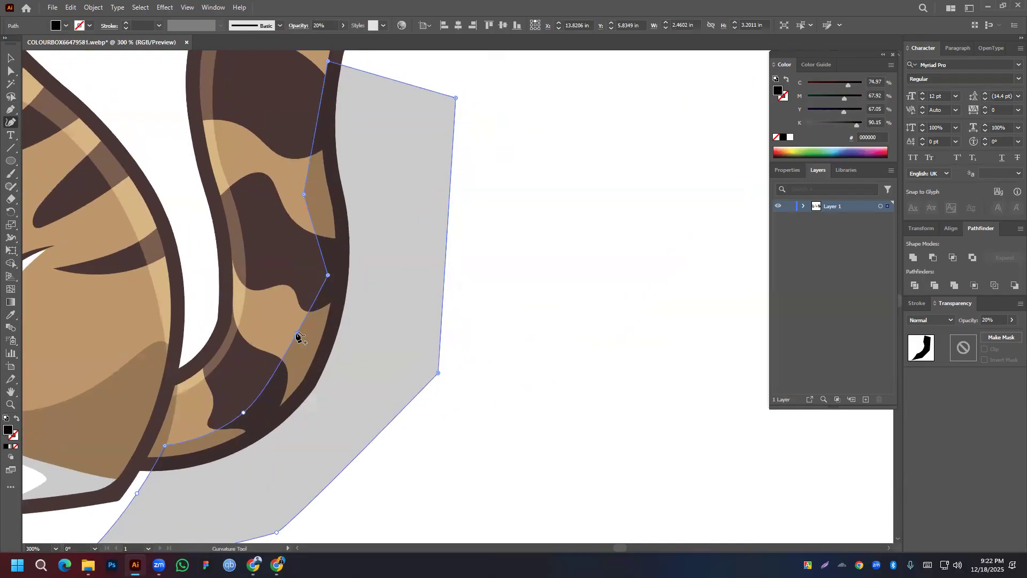
pyautogui.moveTo(281, 370); pyautogui.dragTo(293, 369)
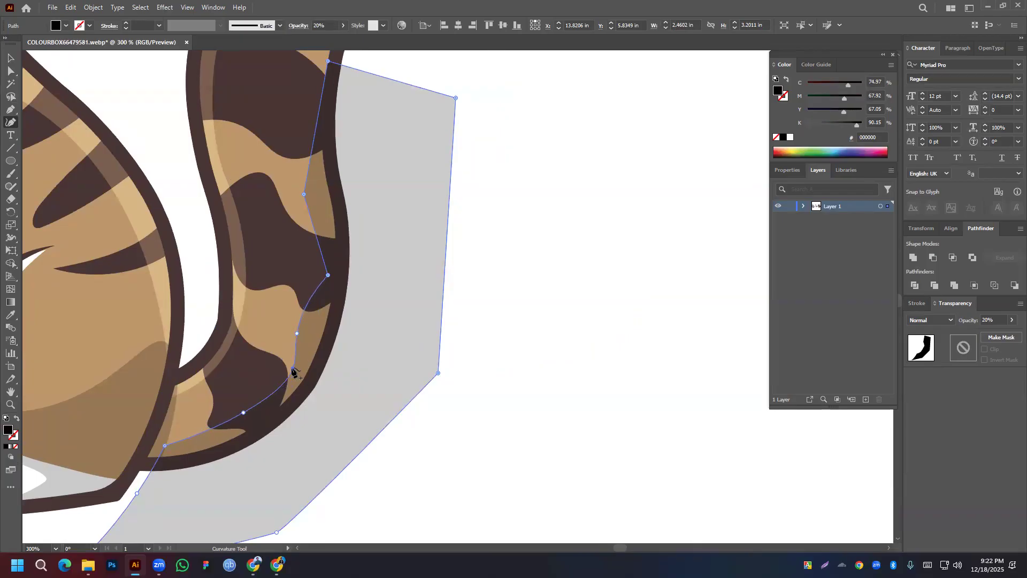
# Make the tail shadow's upper inner edge wavy with added curve points between the middle stripes and the shadow's upper end
pyautogui.moveTo(302, 195); pyautogui.dragTo(270, 252)
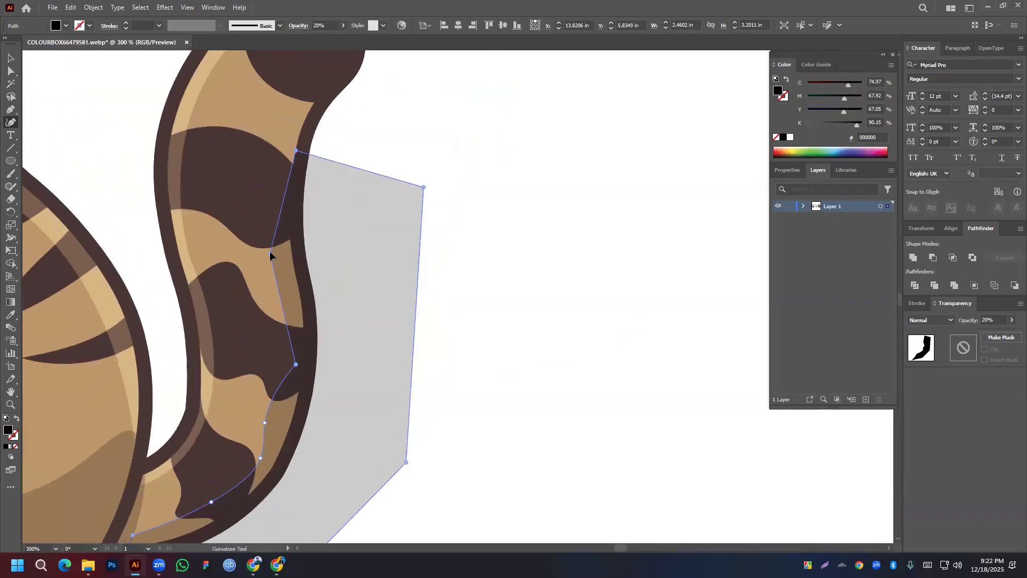
pyautogui.moveTo(280, 293); pyautogui.dragTo(284, 315)
pyautogui.click(280, 272)
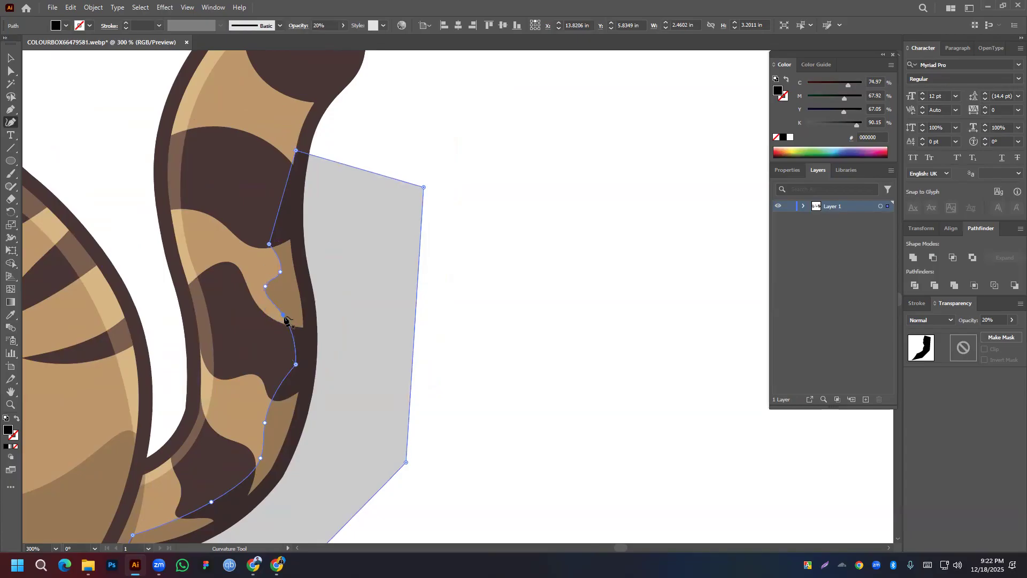
pyautogui.moveTo(288, 184); pyautogui.dragTo(293, 189)
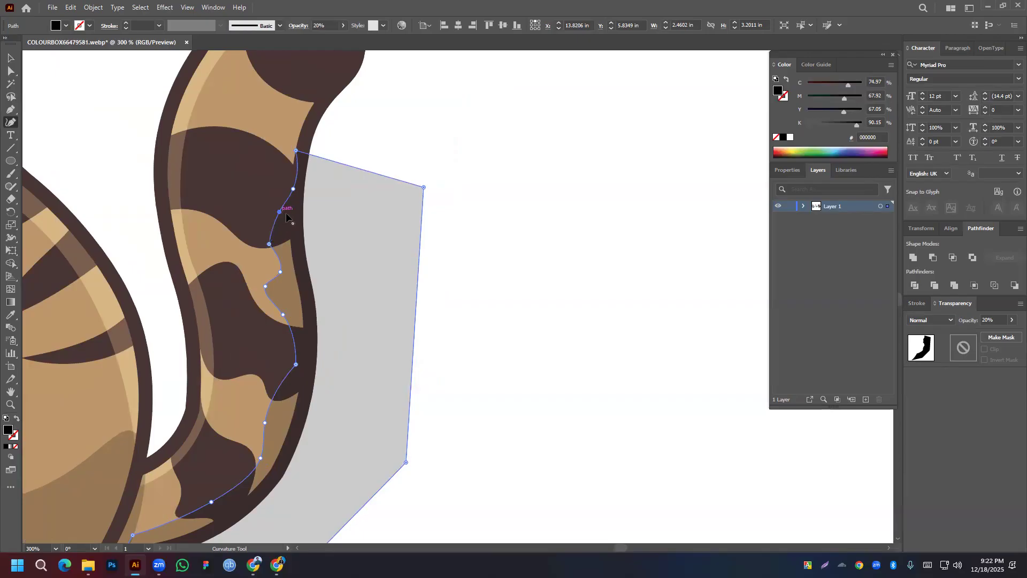
# Trim away the part of the tail shadow outside the cat's outline with the Shape Builder
pyautogui.scroll(-1, 311, 222)
pyautogui.press('v')
pyautogui.keyDown('shift'); pyautogui.click(315, 154); pyautogui.keyUp('shift')
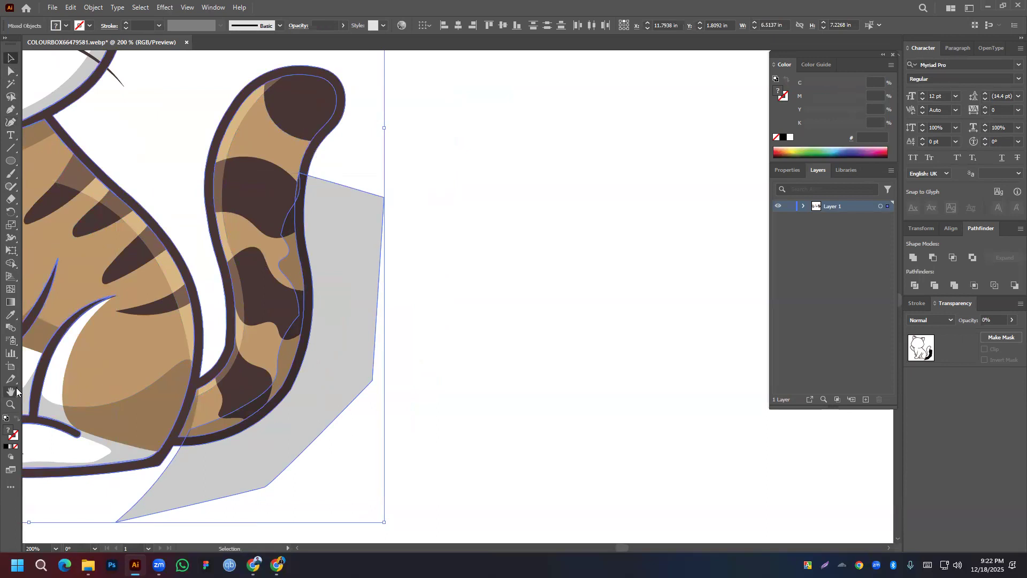
pyautogui.click(10, 263)
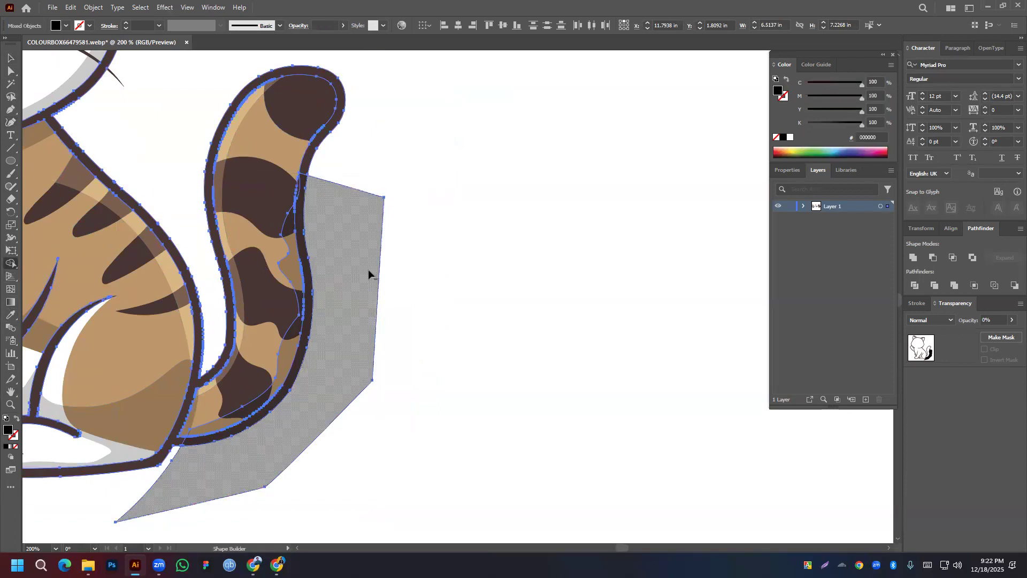
pyautogui.keyDown('alt'); pyautogui.click(369, 274); pyautogui.keyUp('alt')
pyautogui.click(12, 59)
pyautogui.click(486, 247)
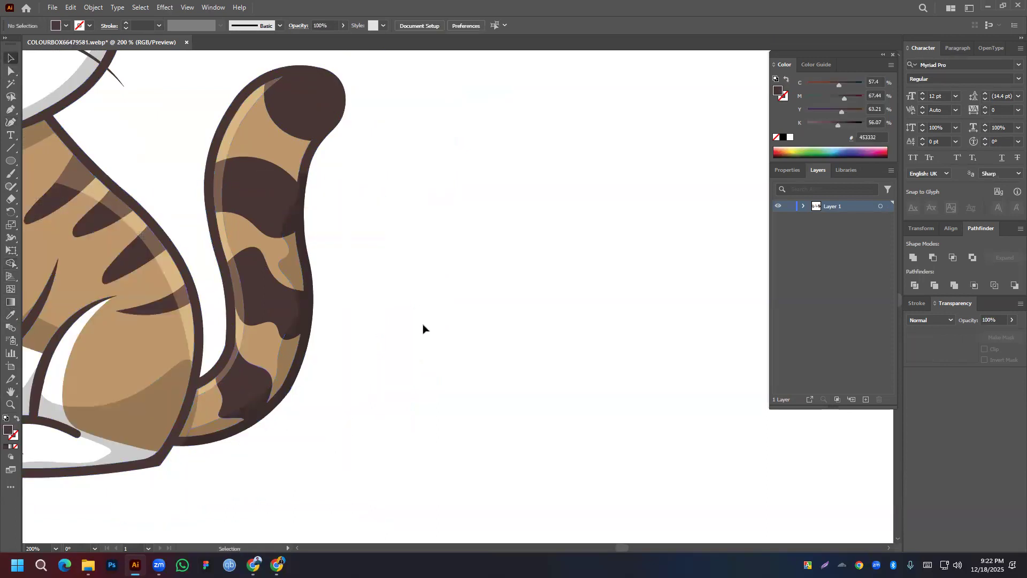
# Merge the overlapping hind-leg and tail shadows at the tail base into one shape with the Shape Builder
pyautogui.scroll(4, 204, 431)
pyautogui.moveTo(172, 438); pyautogui.dragTo(288, 336)
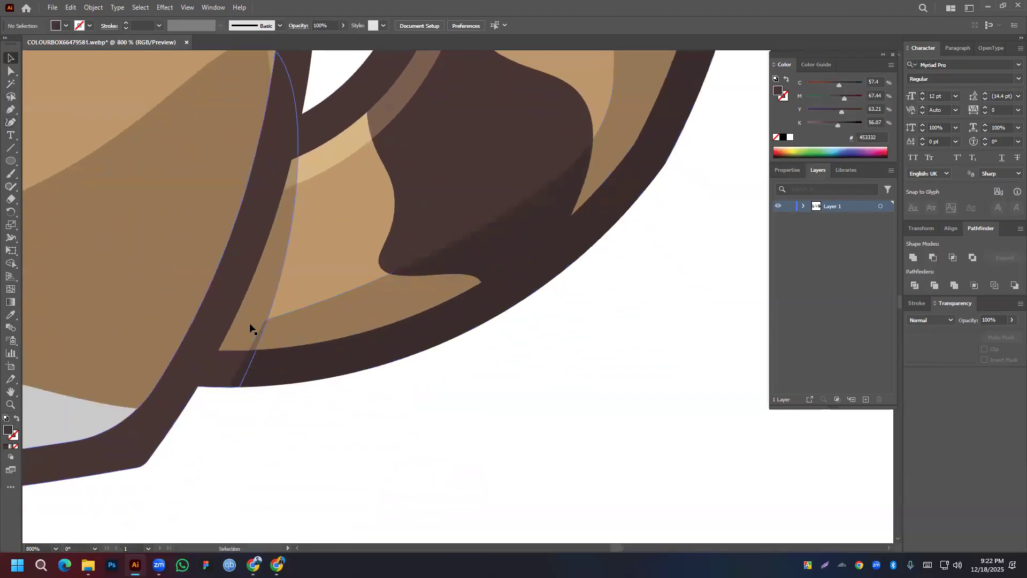
pyautogui.click(297, 337)
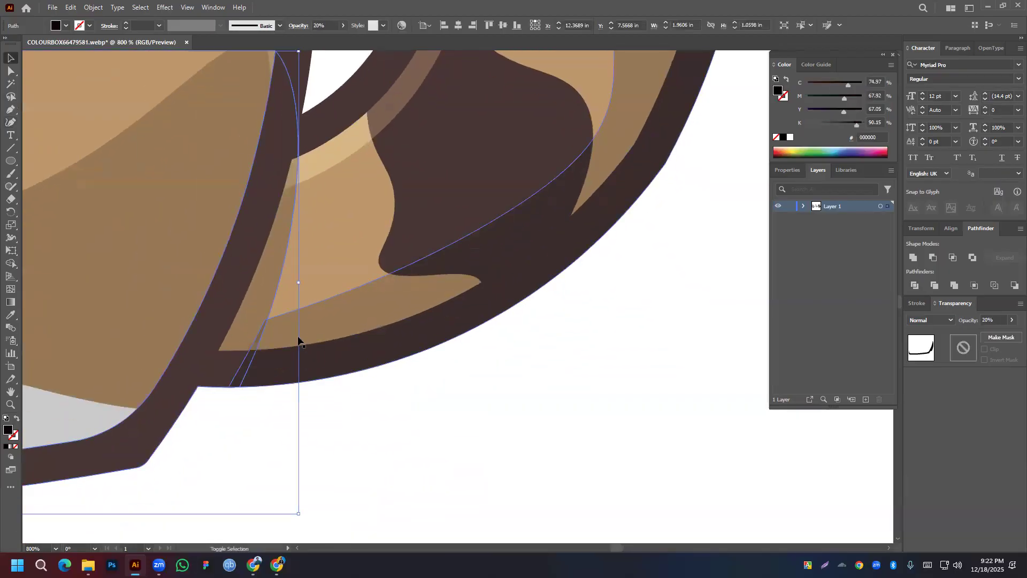
pyautogui.click(10, 263)
pyautogui.hotkey('ctrl', 'a')
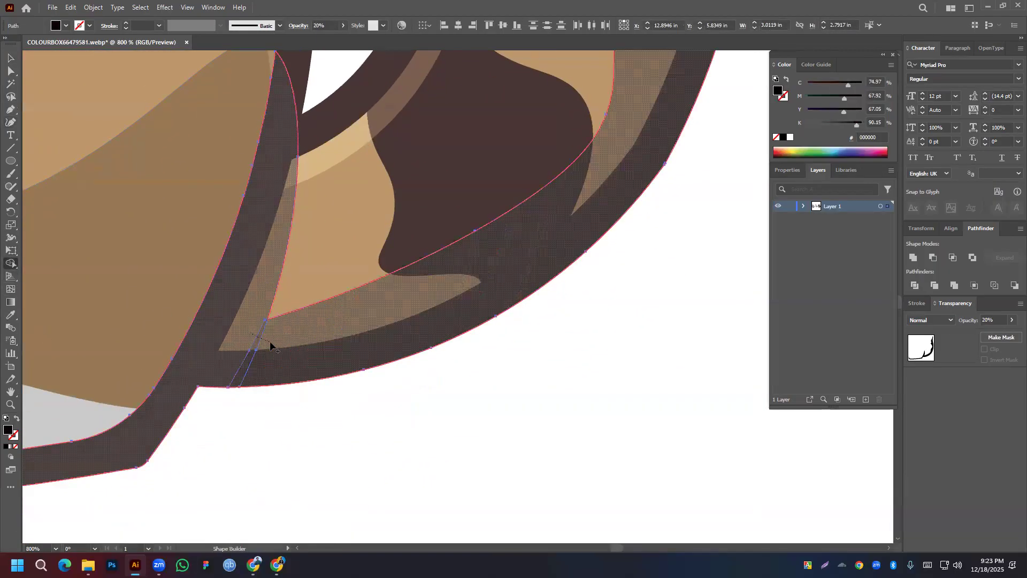
pyautogui.scroll(-4, 270, 345)
pyautogui.click(7, 55)
pyautogui.click(642, 300)
# Expand the brush strokes of all whiskers on both cheeks into filled shapes and group them
pyautogui.scroll(-6, 449, 236)
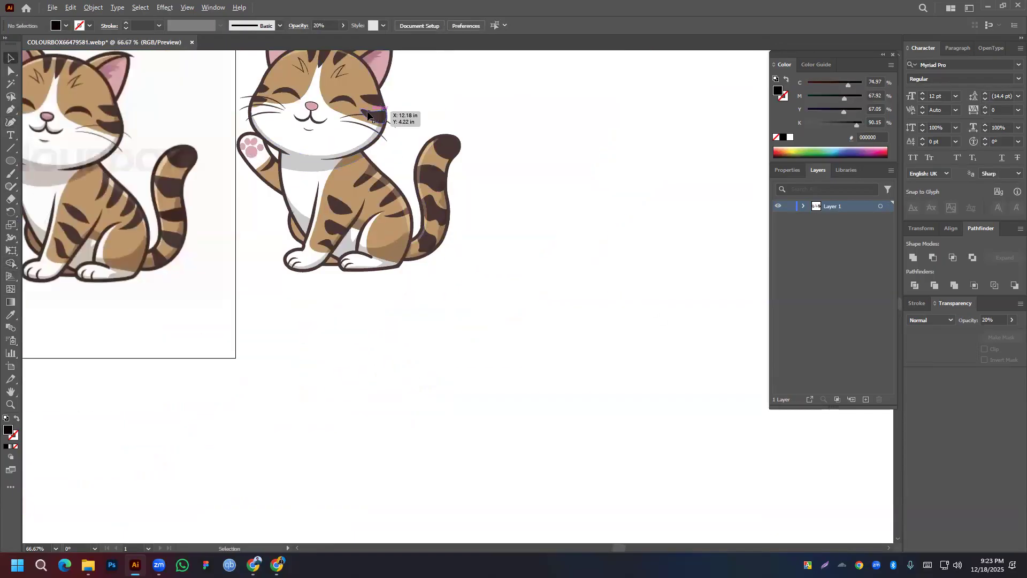
pyautogui.scroll(2, 367, 115)
pyautogui.click(342, 123)
pyautogui.keyDown('shift'); pyautogui.click(137, 99); pyautogui.keyUp('shift')
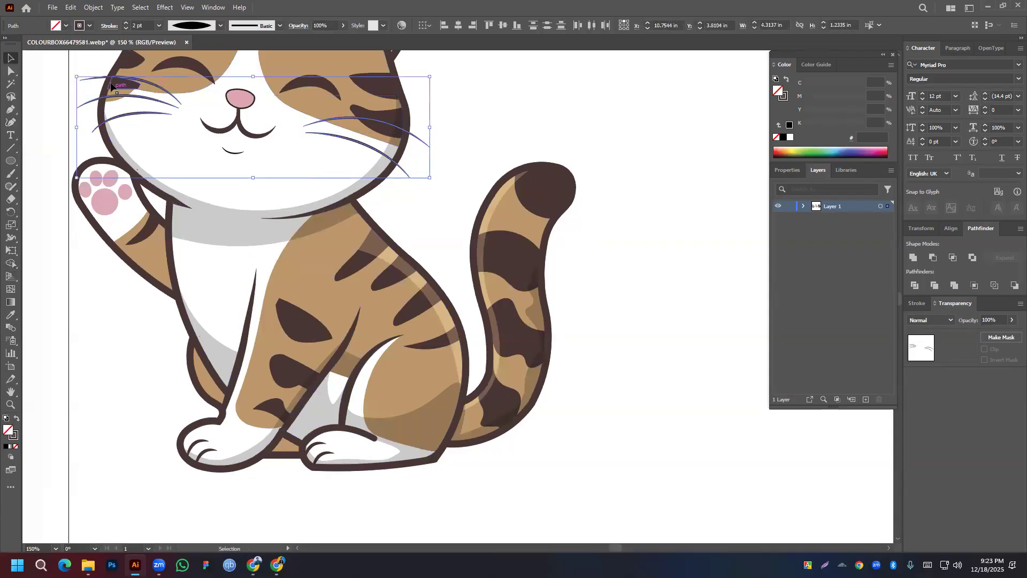
pyautogui.click(92, 7)
pyautogui.click(115, 156)
pyautogui.press('a')
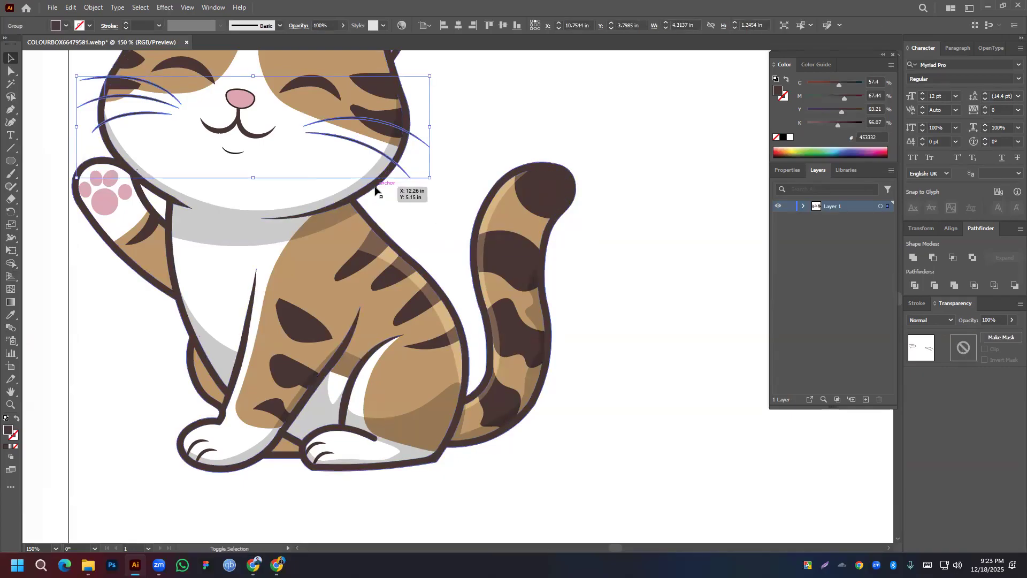
# Bring the cat's dark outline and the whiskers to the front of the artwork
pyautogui.keyDown('shift'); pyautogui.click(375, 188); pyautogui.keyUp('shift')
pyautogui.rightClick(375, 188)
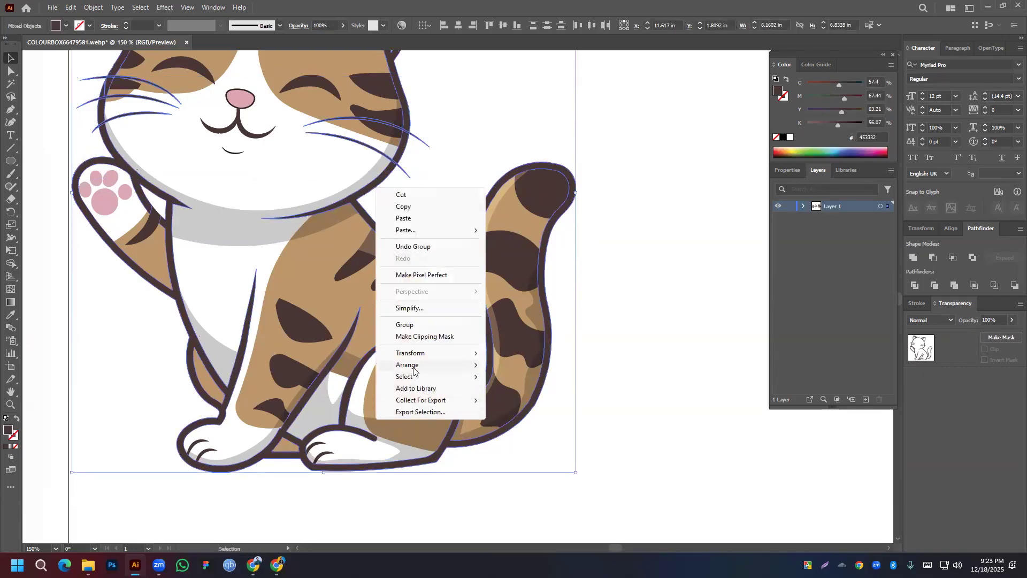
pyautogui.moveTo(413, 369)
pyautogui.click(521, 364)
pyautogui.click(614, 424)
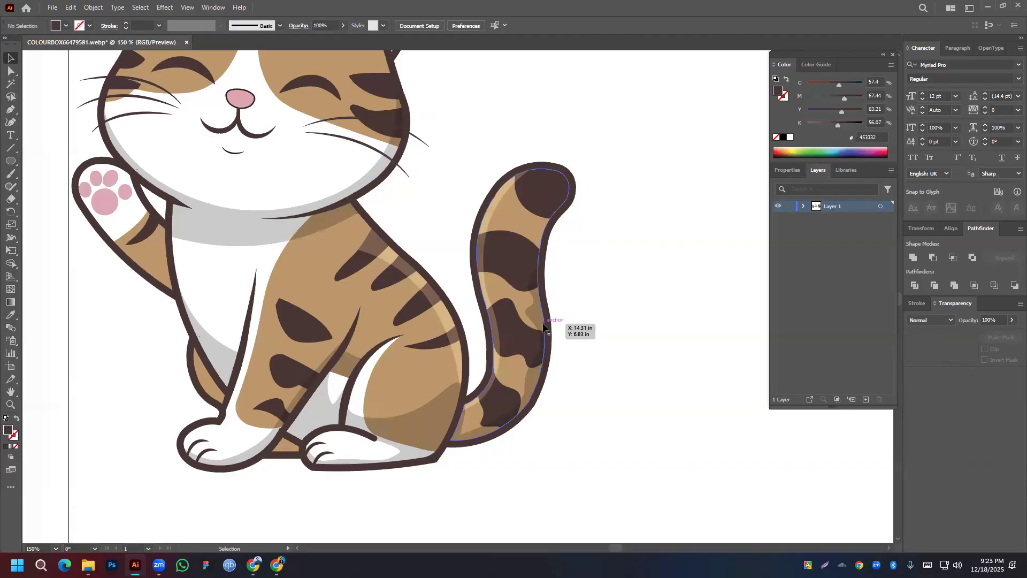
# Compare the vector cat's face, body and tail with the reference image at several magnifications
pyautogui.keyDown('alt'); pyautogui.scroll(-2, 614, 342); pyautogui.keyUp('alt')
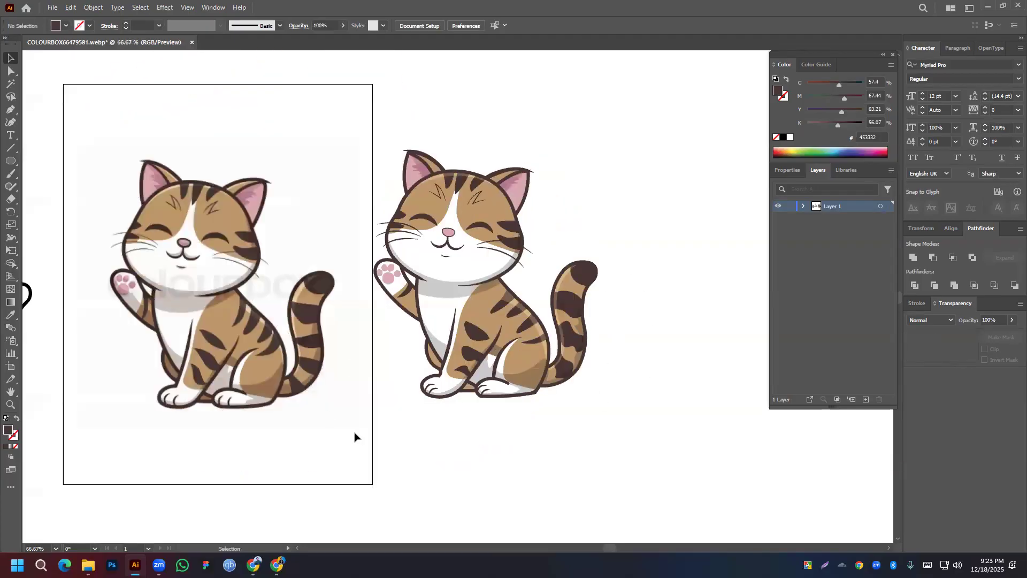
pyautogui.keyDown('alt'); pyautogui.scroll(6, 314, 339); pyautogui.keyUp('alt')
pyautogui.keyDown('alt'); pyautogui.scroll(-6, 412, 290); pyautogui.keyUp('alt')
pyautogui.moveTo(478, 313); pyautogui.dragTo(302, 247)
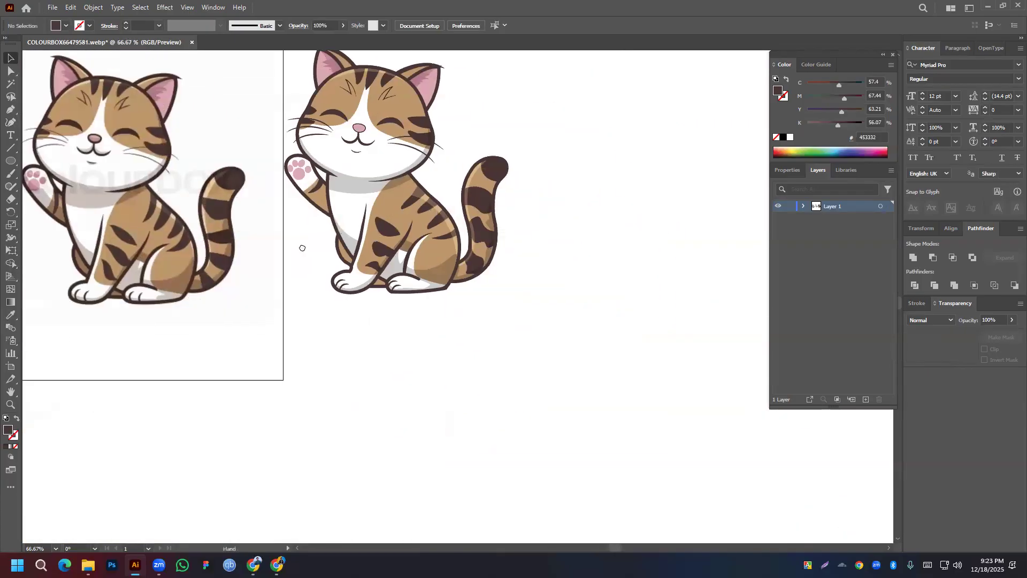
pyautogui.keyDown('alt'); pyautogui.scroll(2, 513, 241); pyautogui.keyUp('alt')
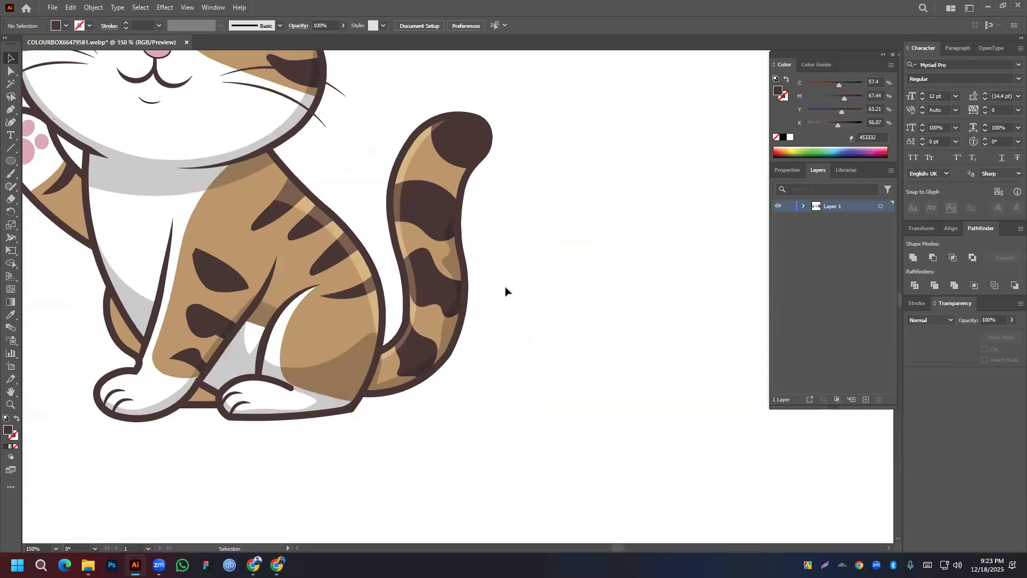
pyautogui.keyDown('alt'); pyautogui.scroll(-2, 506, 291); pyautogui.keyUp('alt')
pyautogui.moveTo(394, 380); pyautogui.dragTo(429, 337)
pyautogui.keyDown('alt'); pyautogui.scroll(-2, 508, 369); pyautogui.keyUp('alt')
# Move the whole vector cat farther from the reference, group it, and expand its appearance, fills and strokes
pyautogui.moveTo(449, 236); pyautogui.dragTo(489, 252)
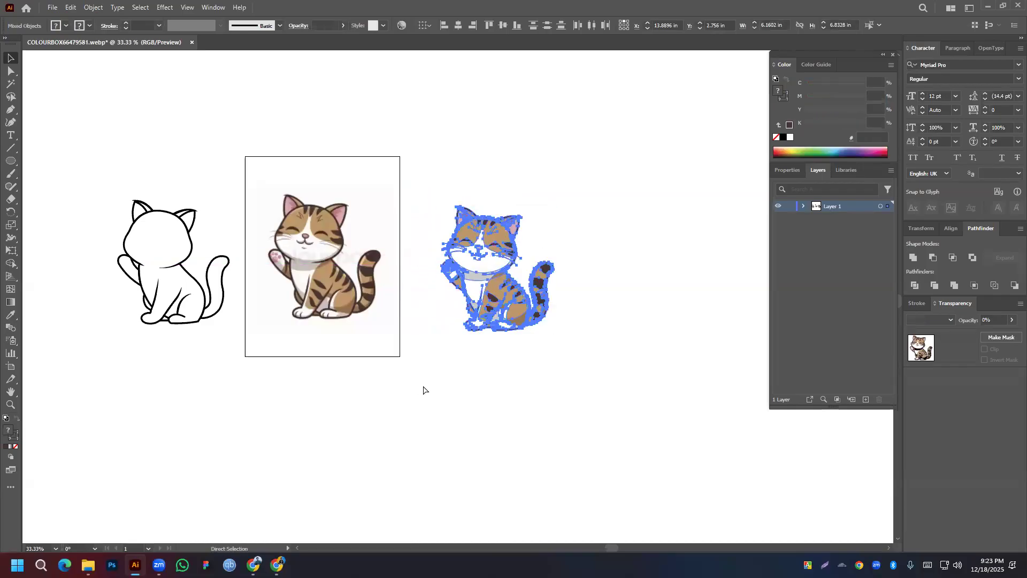
pyautogui.press('v')
pyautogui.click(93, 7)
pyautogui.click(124, 159)
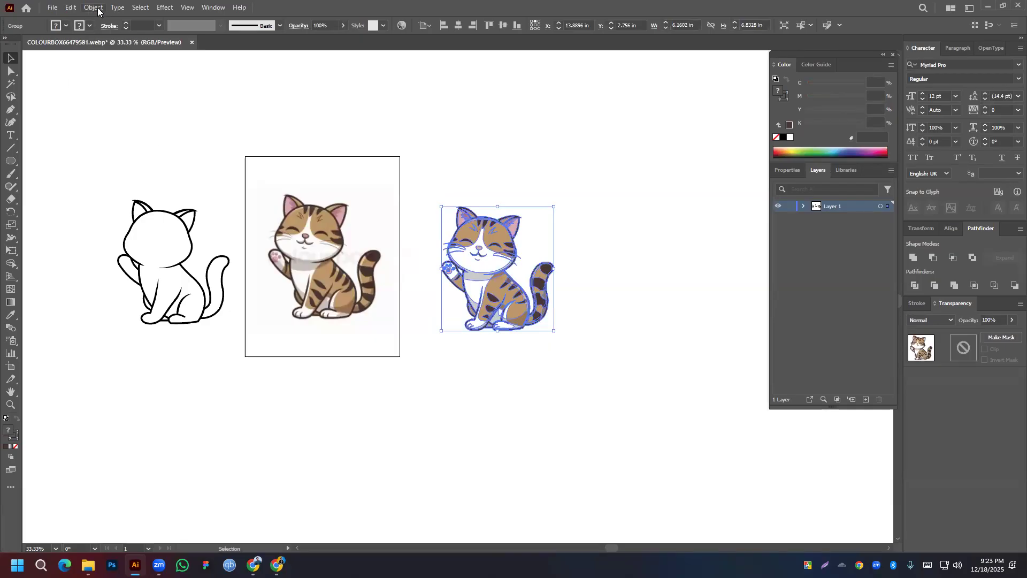
pyautogui.click(93, 7)
pyautogui.click(112, 147)
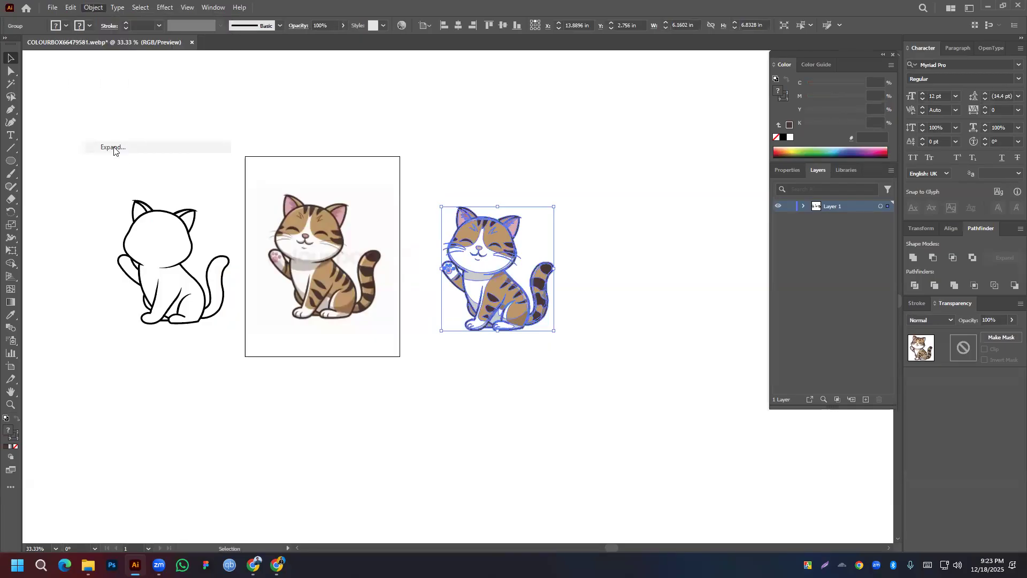
pyautogui.click(484, 343)
pyautogui.click(599, 299)
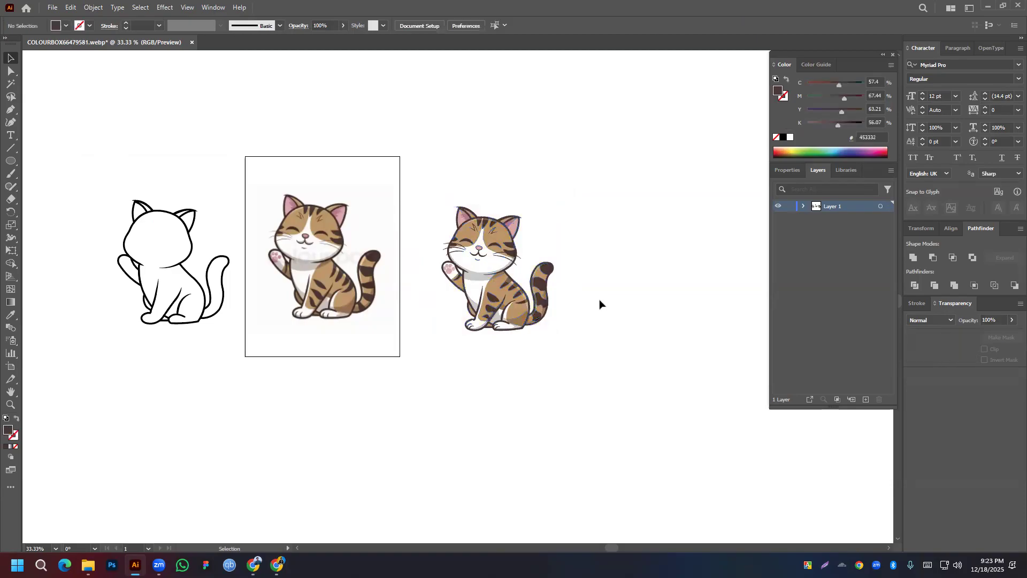
pyautogui.scroll(2, 535, 292)
pyautogui.moveTo(370, 114); pyautogui.dragTo(619, 397)
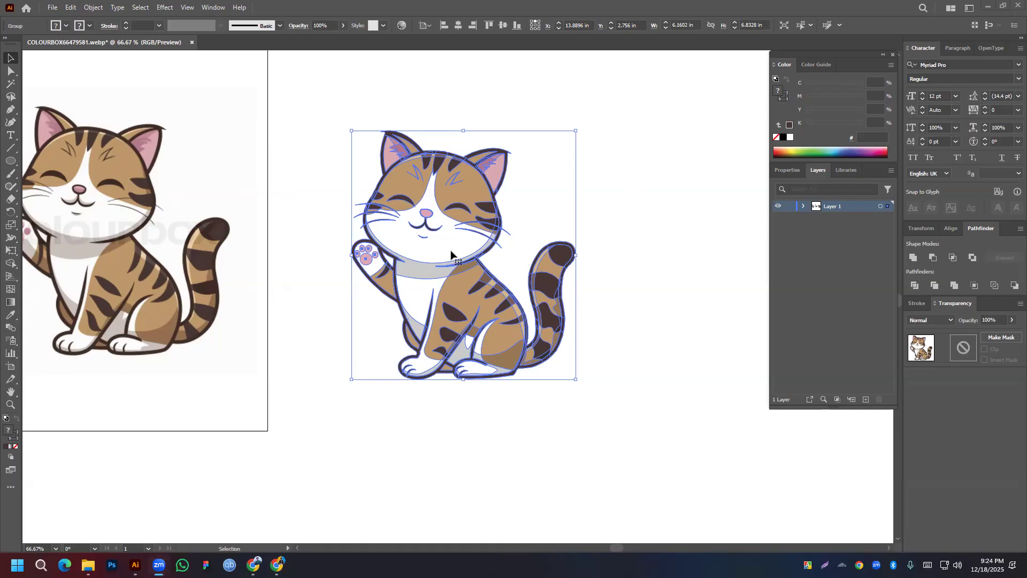
pyautogui.click(284, 187)
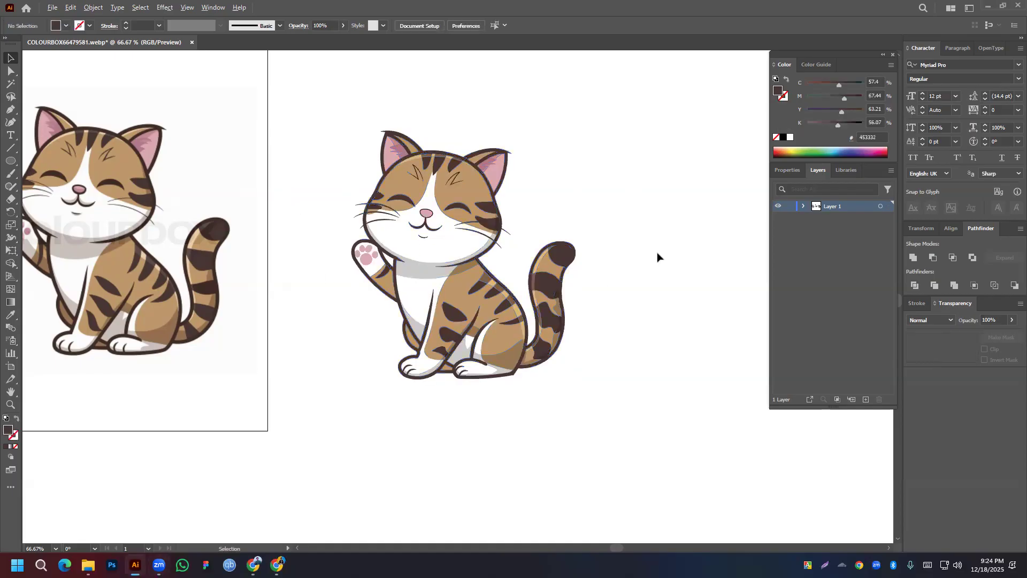
# Delete the black line-art copy of the cat beside the reference artboard
pyautogui.scroll(-4, 658, 256)
pyautogui.hscroll(2, 576, 288)
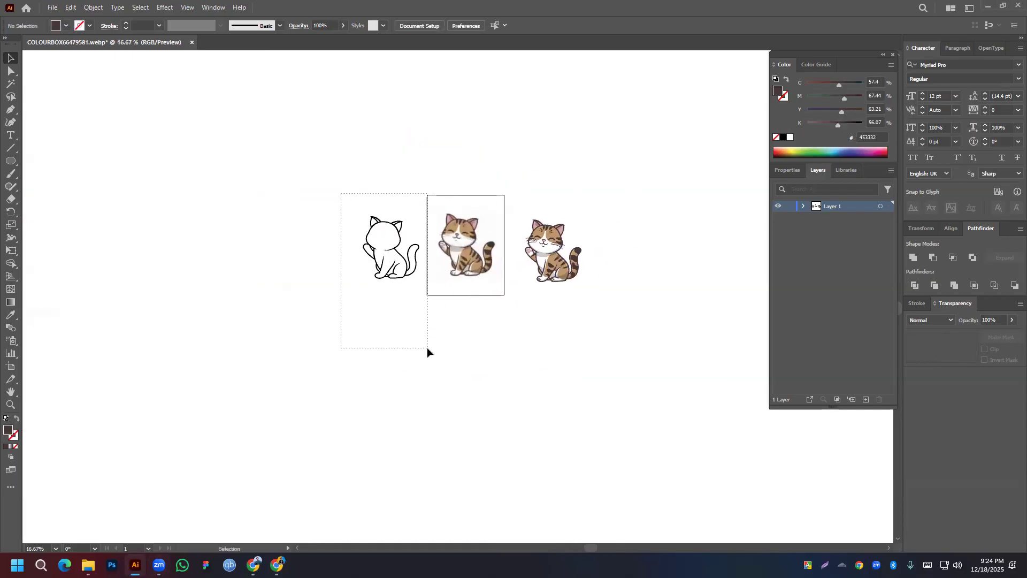
pyautogui.click(371, 266)
pyautogui.press('Delete')
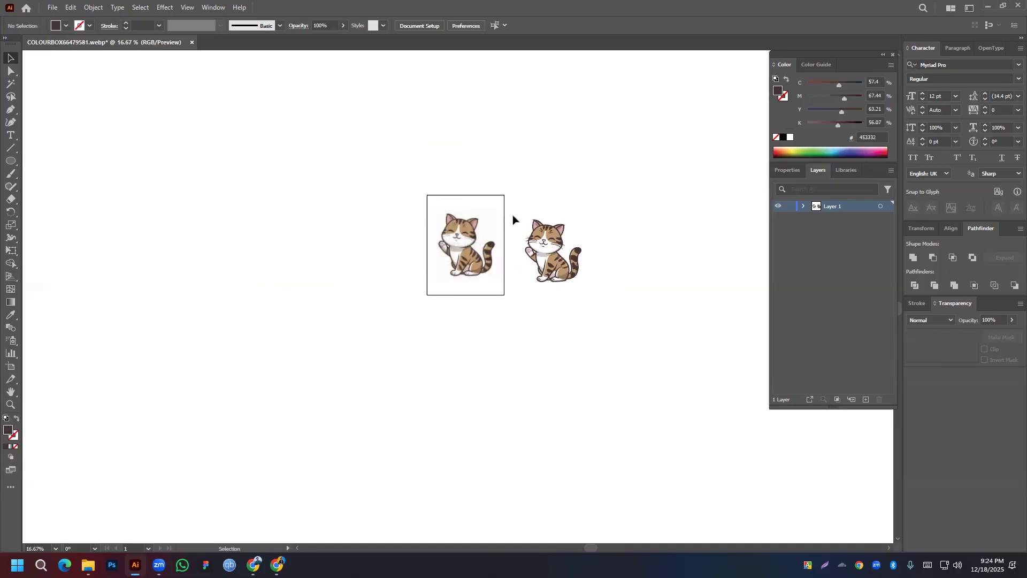
# Move the grouped vector cat up and next to the reference artboard, at about X 11.65 in, Y 0.92 in
pyautogui.scroll(2, 481, 262)
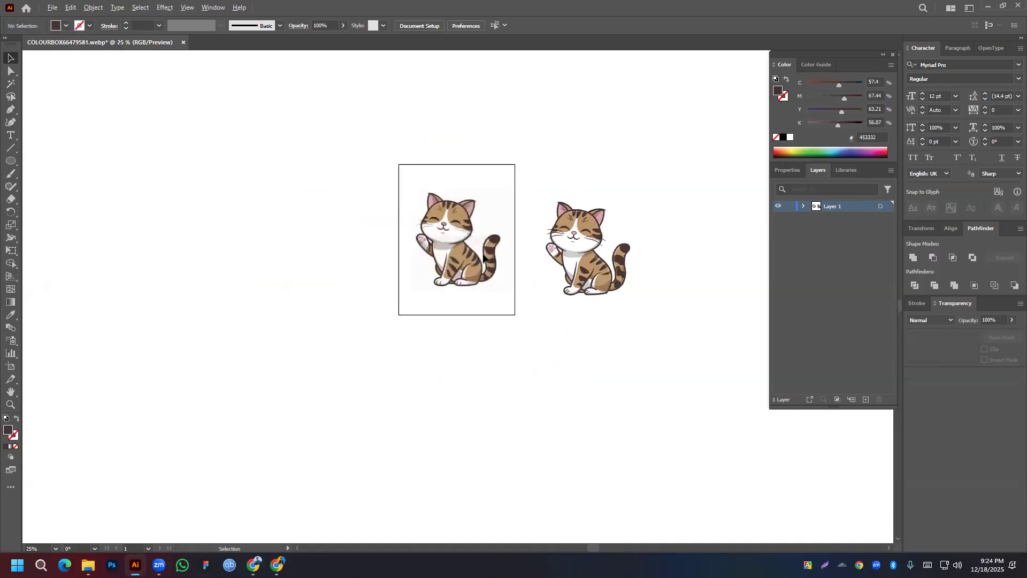
pyautogui.moveTo(553, 265); pyautogui.dragTo(449, 258)
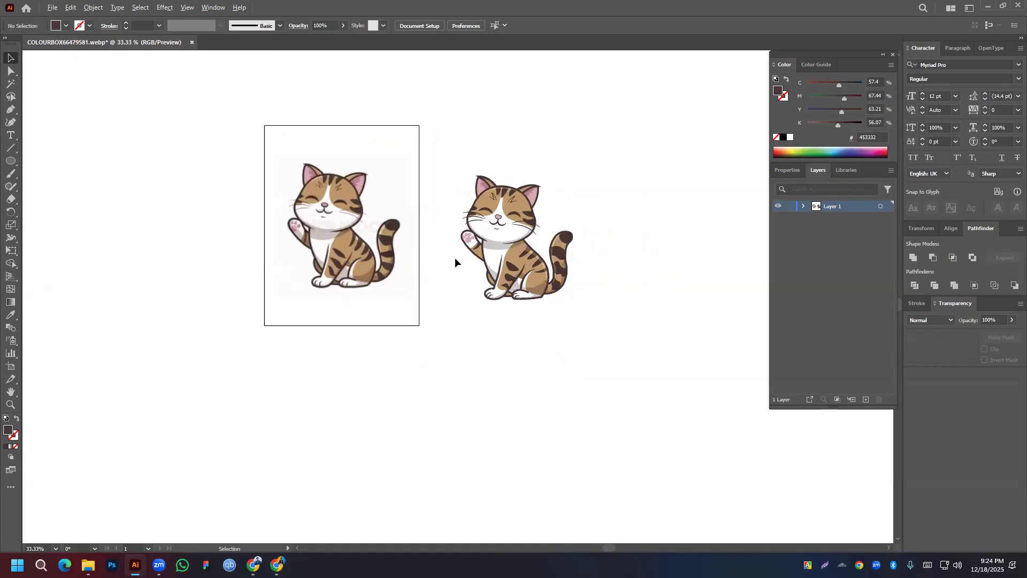
pyautogui.scroll(2, 448, 255)
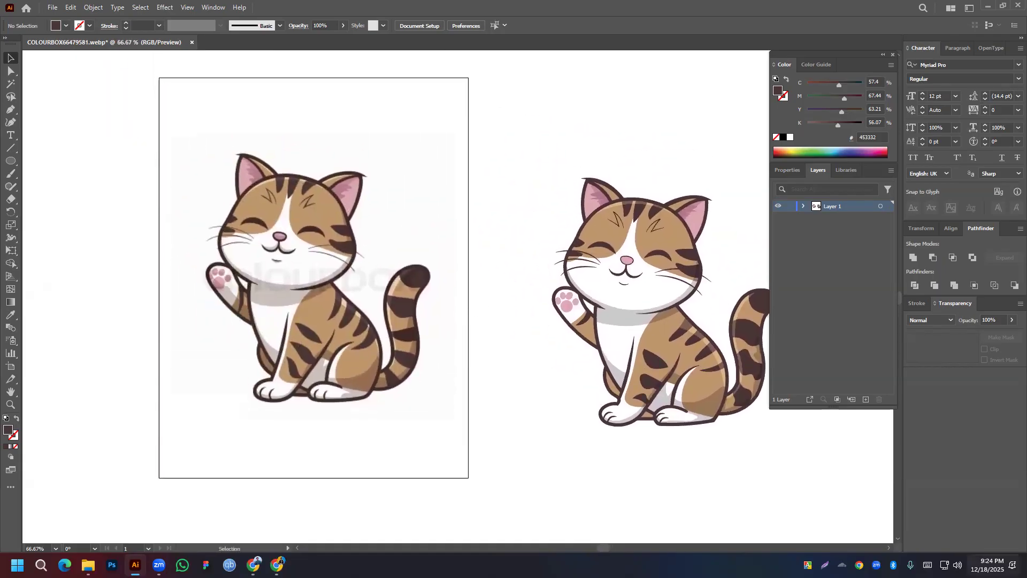
pyautogui.moveTo(515, 153); pyautogui.dragTo(640, 333)
pyautogui.moveTo(509, 388); pyautogui.dragTo(559, 364)
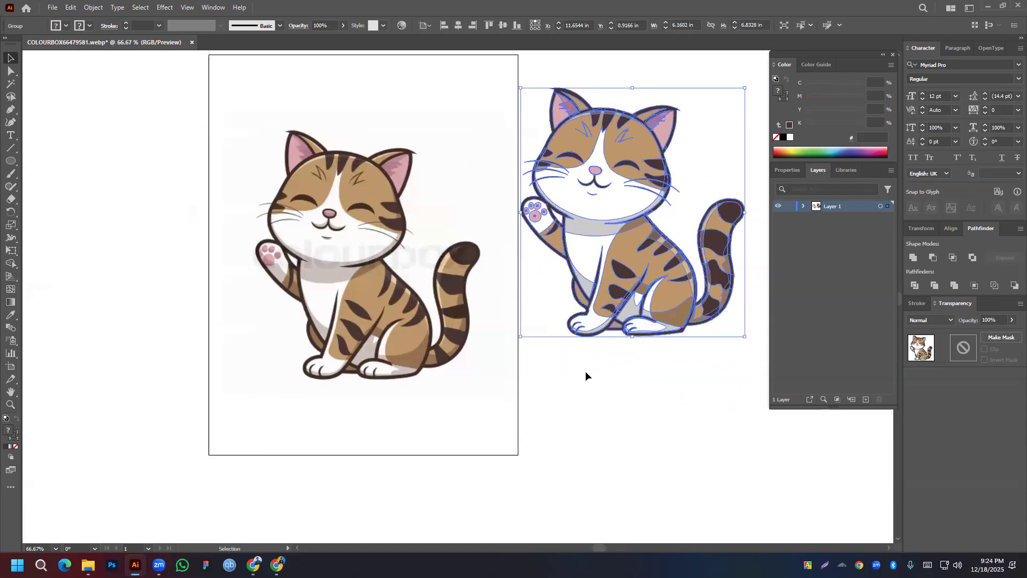
# Move the vector cat group a little farther from the reference artboard, to about X 12.4 in, Y 1.64 in
pyautogui.scroll(-3, 409, 226)
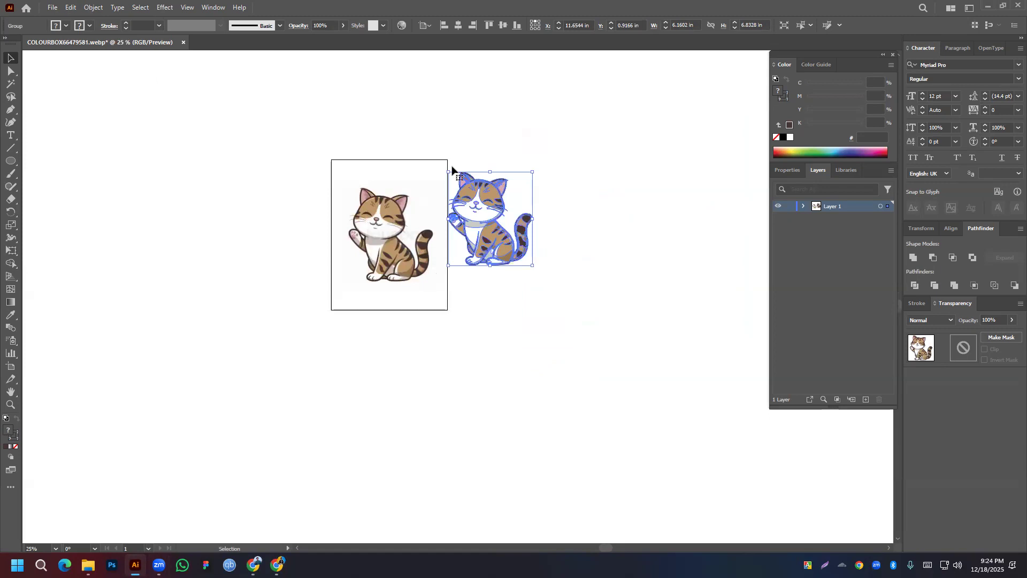
pyautogui.moveTo(502, 245); pyautogui.dragTo(513, 255)
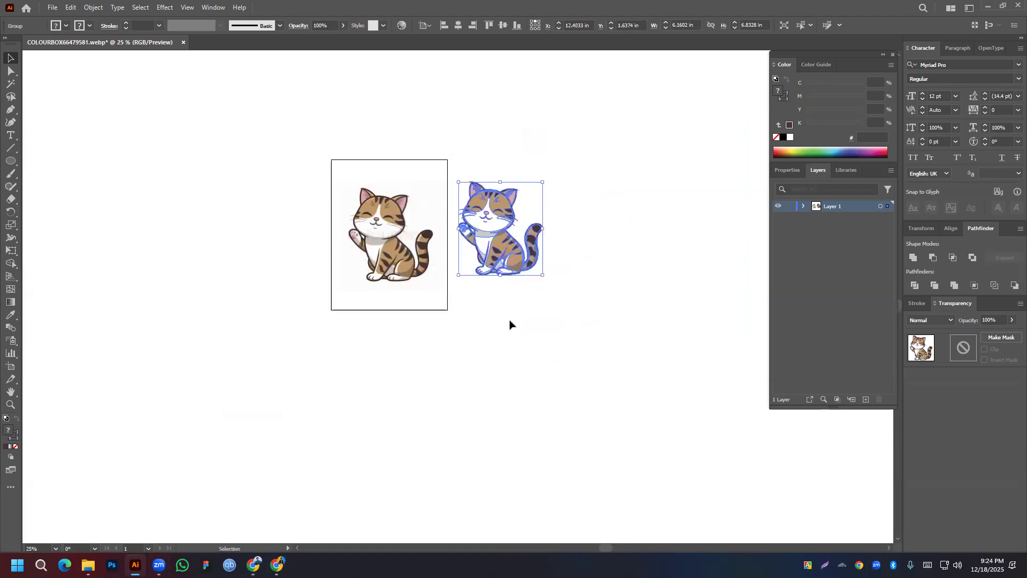
pyautogui.click(510, 321)
pyautogui.scroll(2, 527, 271)
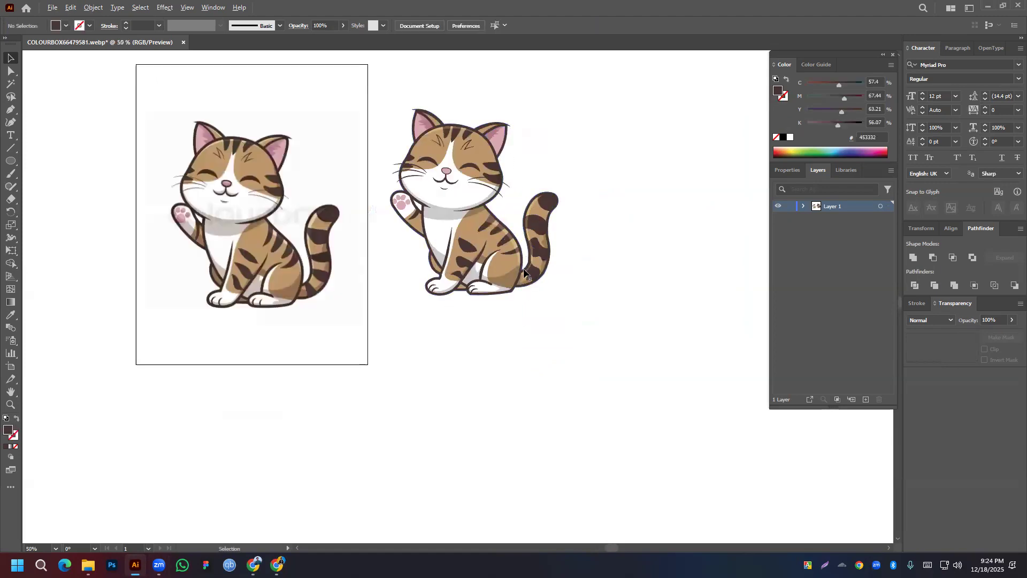
pyautogui.scroll(-2, 443, 211)
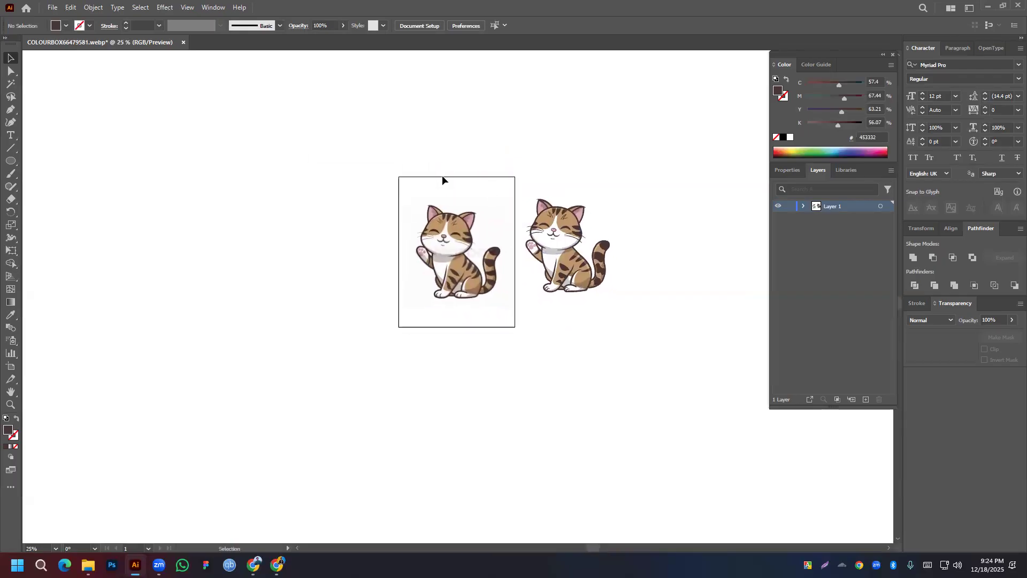
# Unlock the reference image and move it on the artboard to about X 3.95 in, Y 0.75 in
pyautogui.moveTo(535, 180); pyautogui.dragTo(639, 325)
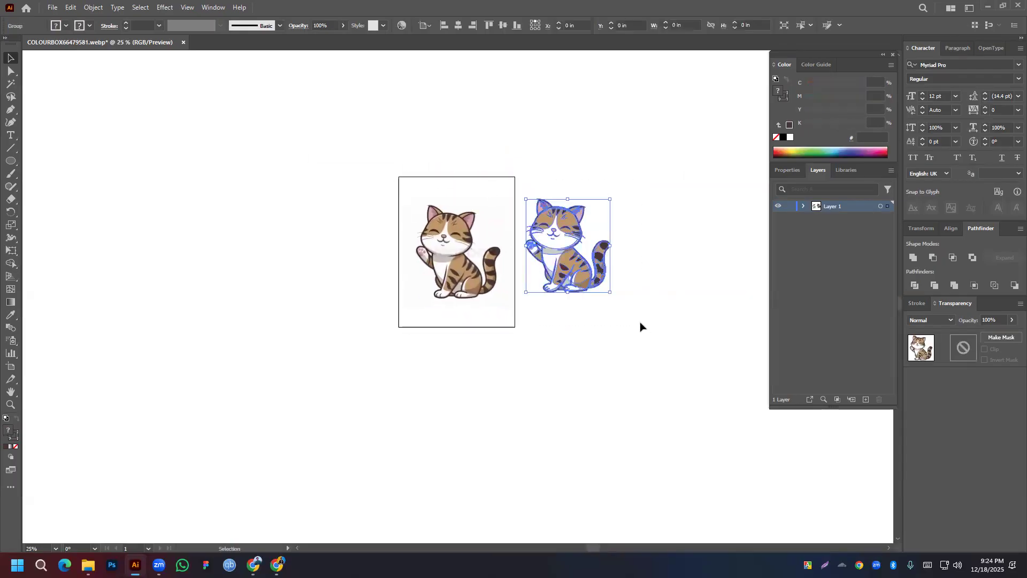
pyautogui.press('a')
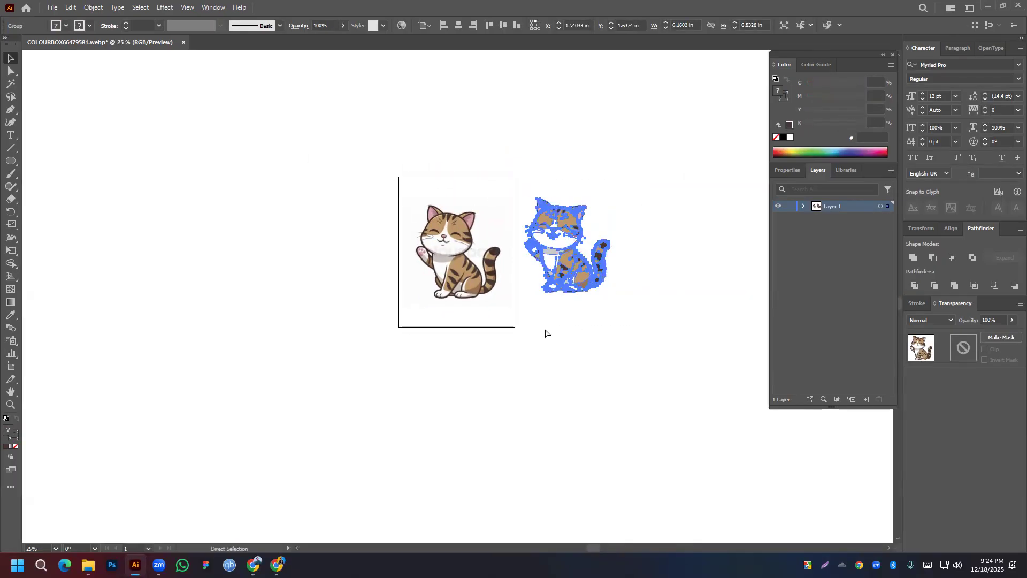
pyautogui.hotkey('ctrl', 'alt', '2')
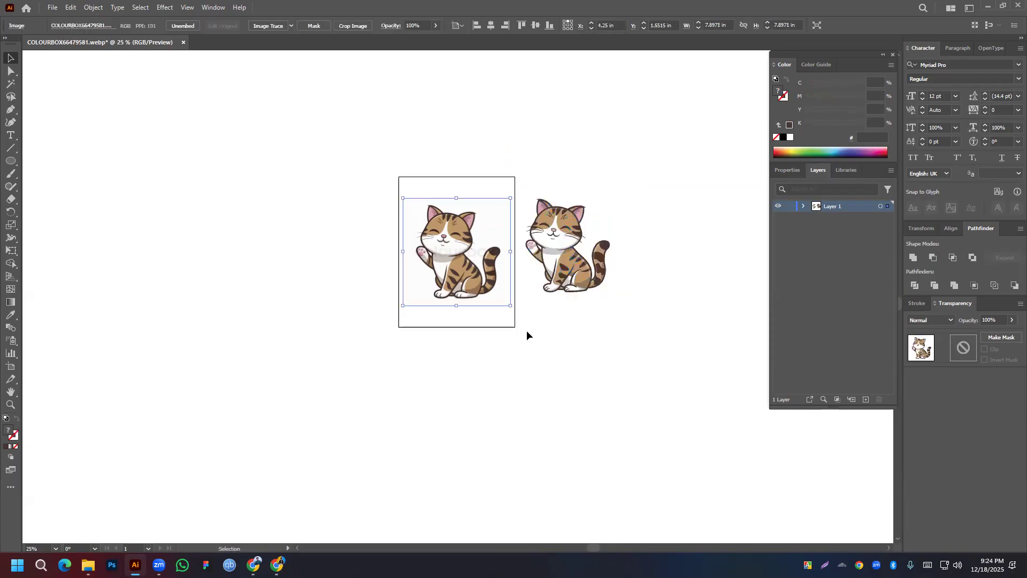
pyautogui.moveTo(455, 246)
pyautogui.mouseDown()
pyautogui.moveTo(460, 203)
pyautogui.moveTo(264, 134)
pyautogui.moveTo(347, 206)
pyautogui.moveTo(466, 236)
pyautogui.moveTo(455, 241)
pyautogui.mouseUp()
pyautogui.scroll(3, 467, 219)
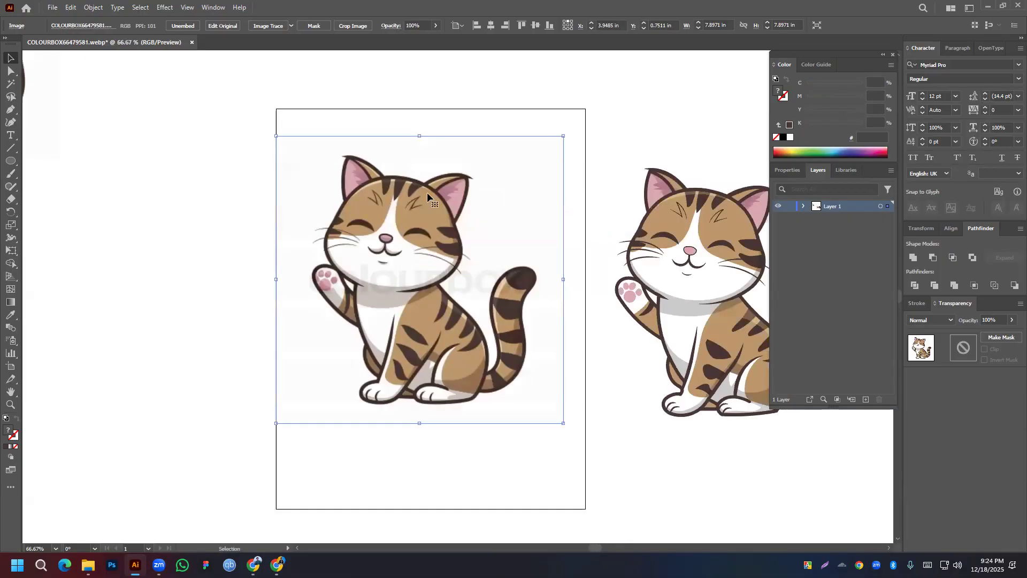
# Open the Image Trace settings and try the 16 Colors preset on the reference image
pyautogui.click(213, 9)
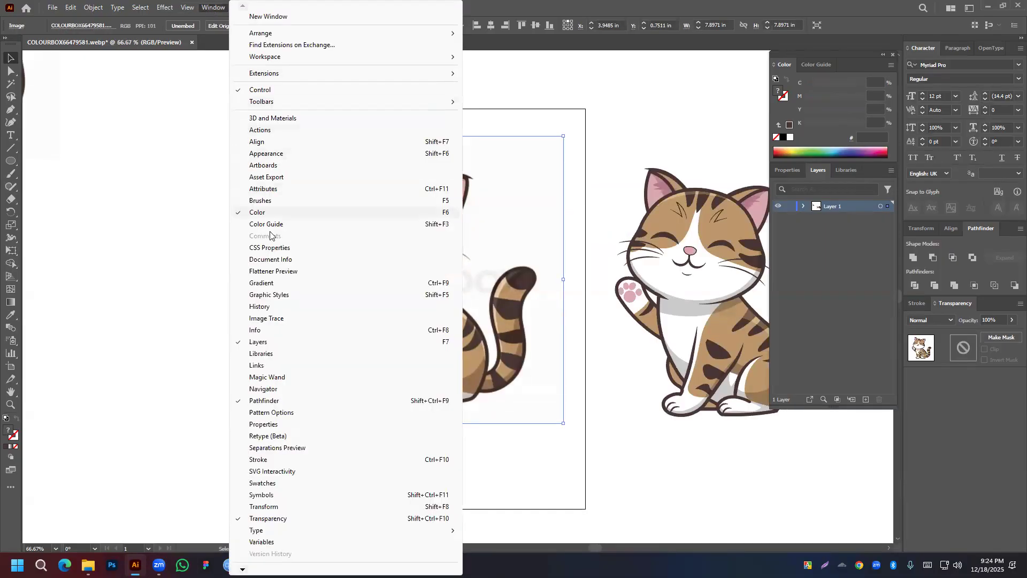
pyautogui.click(269, 319)
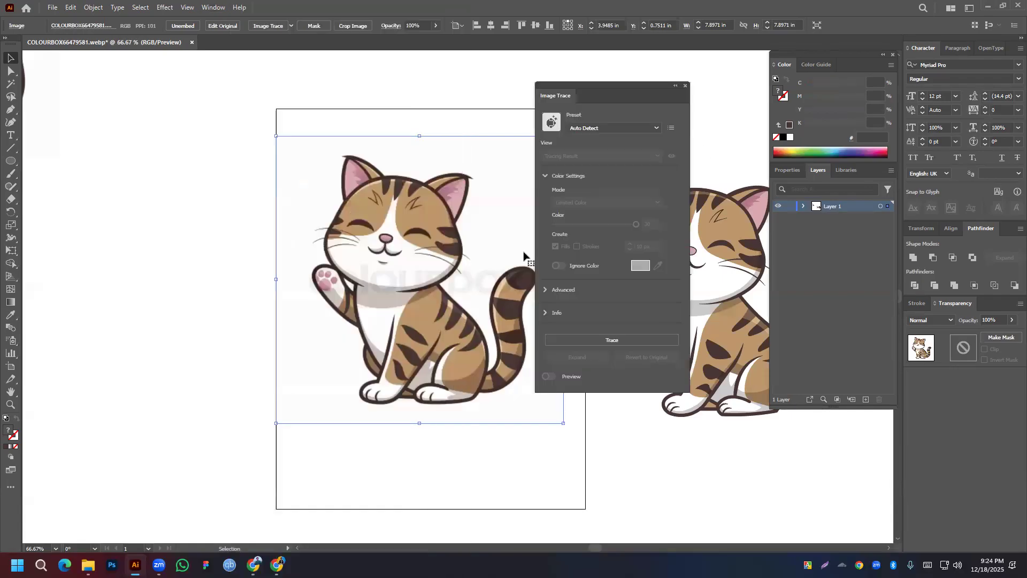
pyautogui.click(650, 127)
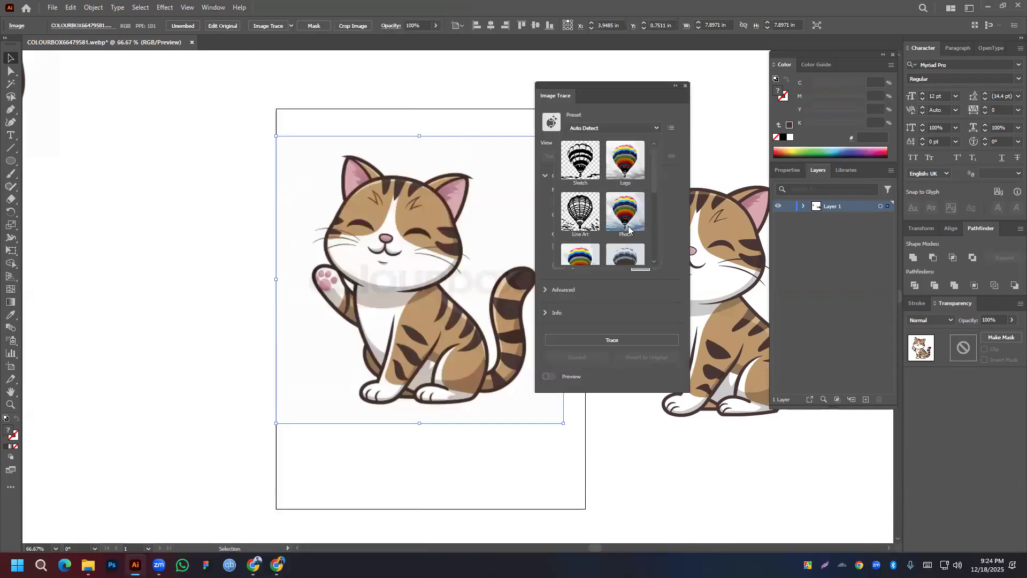
pyautogui.scroll(-1, 581, 252)
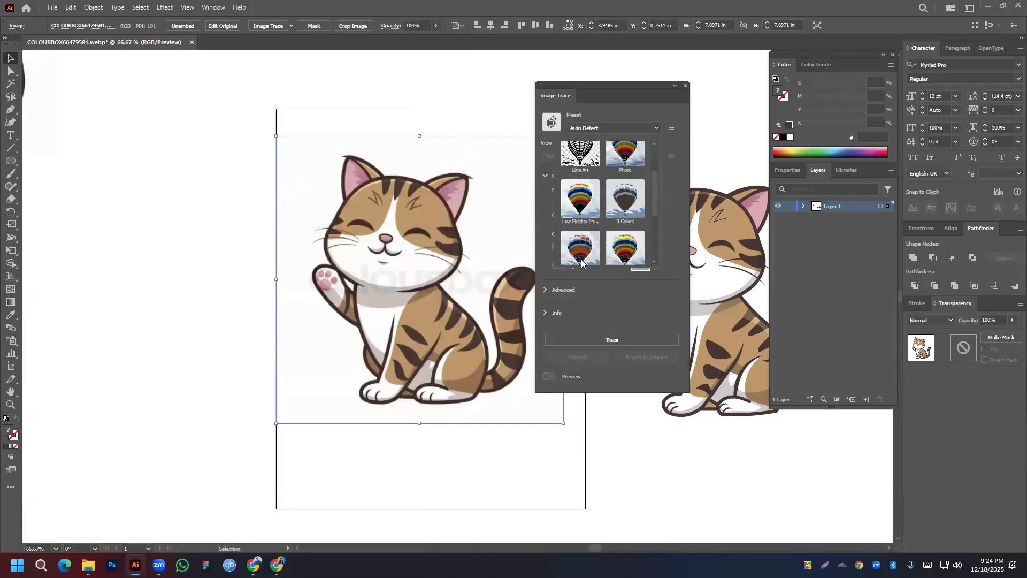
pyautogui.scroll(-1, 630, 243)
pyautogui.click(631, 227)
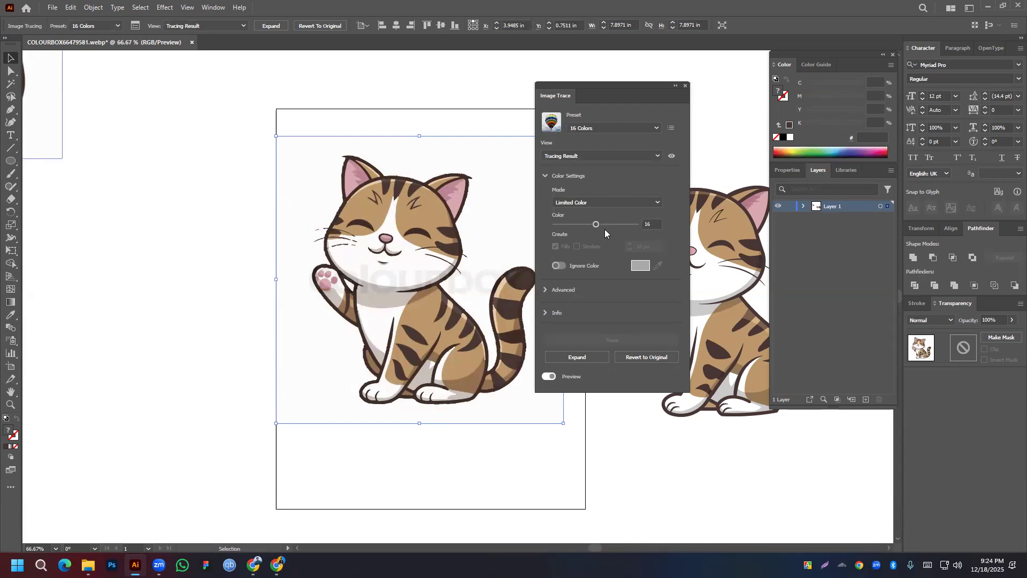
pyautogui.hotkey('ctrl', 'z')
# Trace the reference image with the 6 Colors preset and raise the color limit to 30
pyautogui.click(631, 131)
pyautogui.scroll(-2, 606, 231)
pyautogui.click(581, 220)
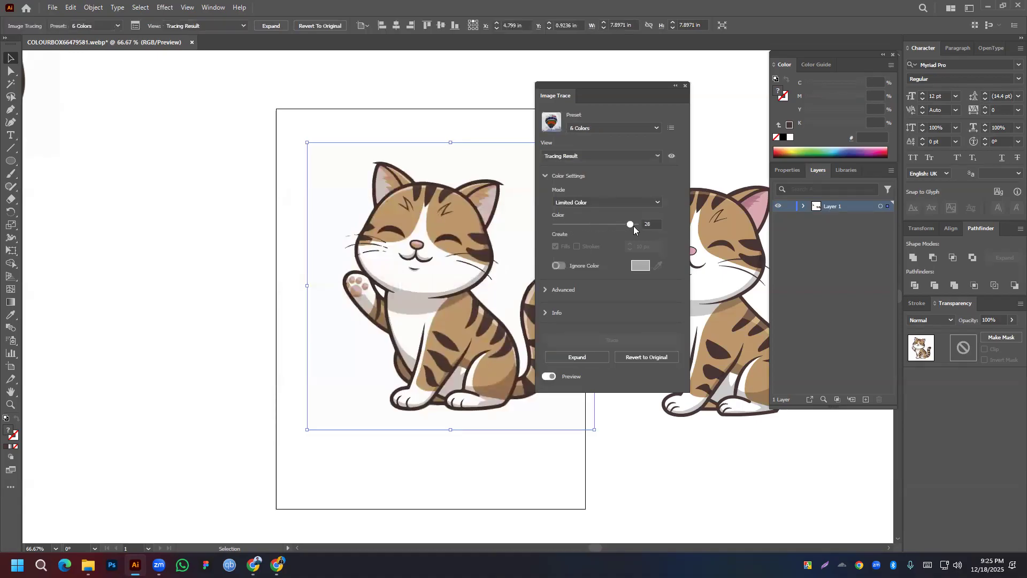
pyautogui.click(568, 224)
pyautogui.moveTo(568, 224); pyautogui.dragTo(577, 225)
pyautogui.click(636, 225)
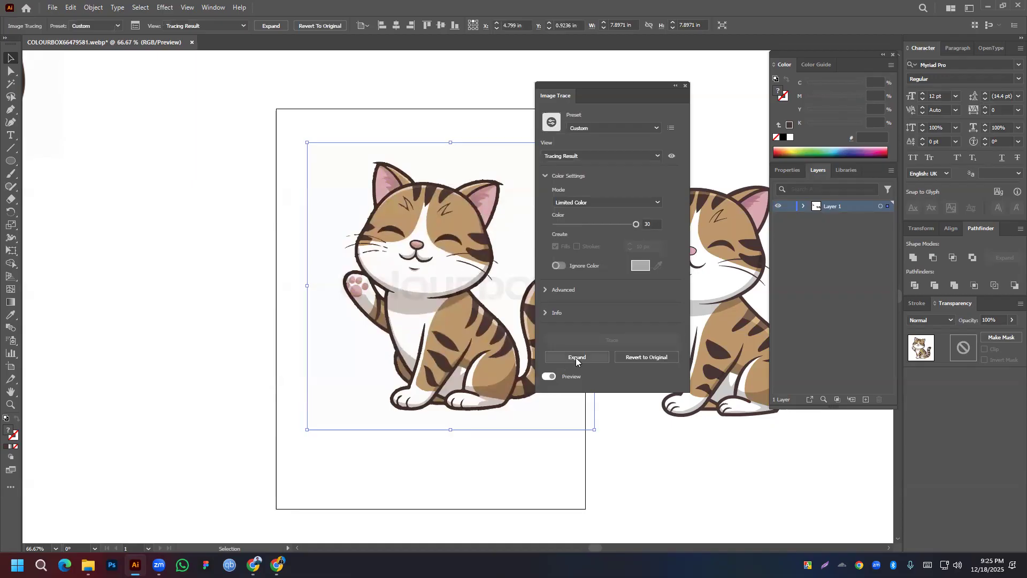
pyautogui.click(559, 266)
pyautogui.click(563, 268)
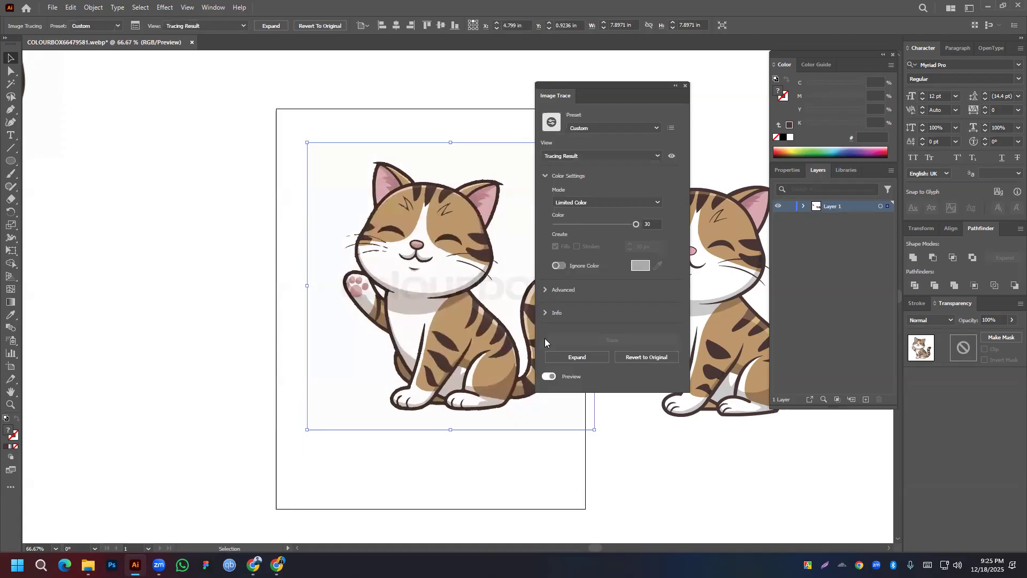
# Set the advanced tracing options to Paths 3%, Corners 84% and Noise 1 px
pyautogui.click(544, 291)
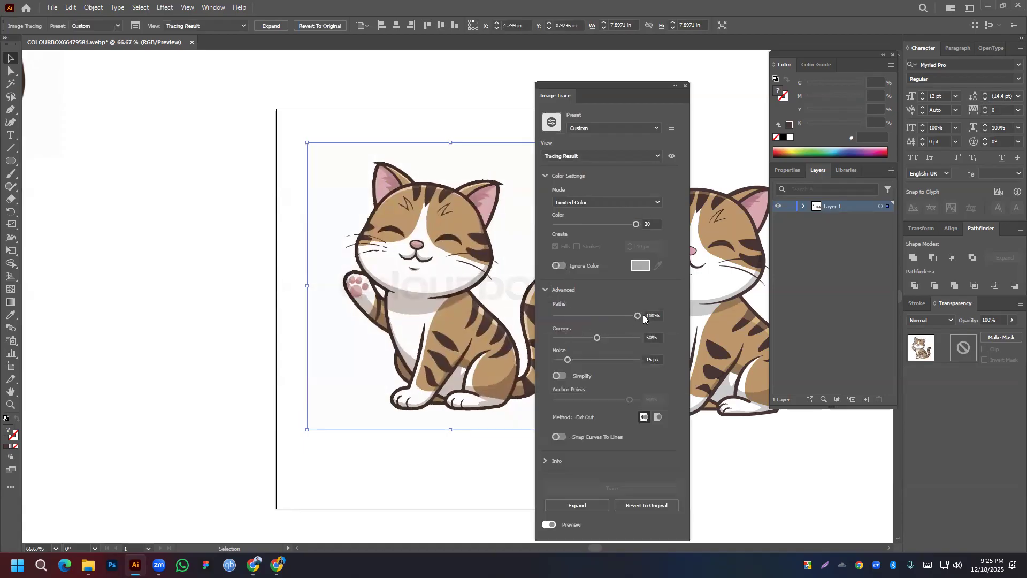
pyautogui.moveTo(595, 335); pyautogui.dragTo(556, 336)
pyautogui.moveTo(567, 359); pyautogui.dragTo(555, 360)
pyautogui.moveTo(636, 316); pyautogui.dragTo(545, 316)
pyautogui.moveTo(637, 337); pyautogui.dragTo(610, 342)
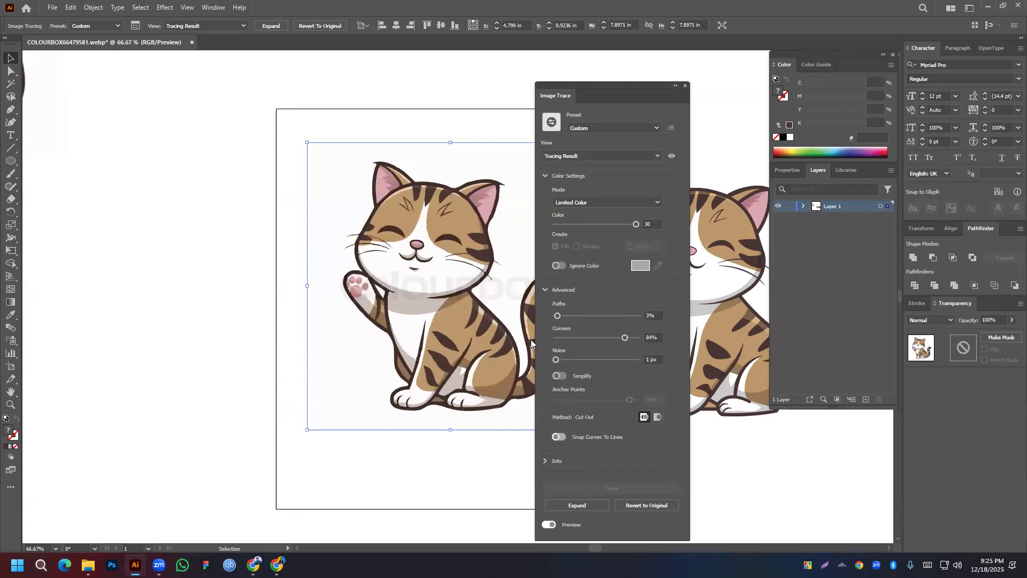
# Expand the traced cat image into editable vector paths and deselect it
pyautogui.click(93, 7)
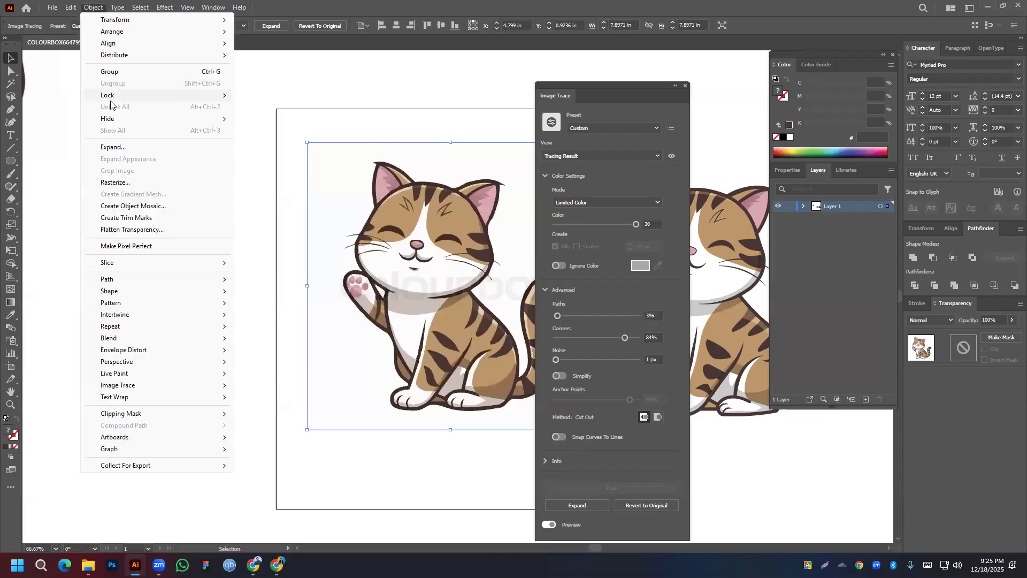
pyautogui.click(114, 148)
pyautogui.click(483, 342)
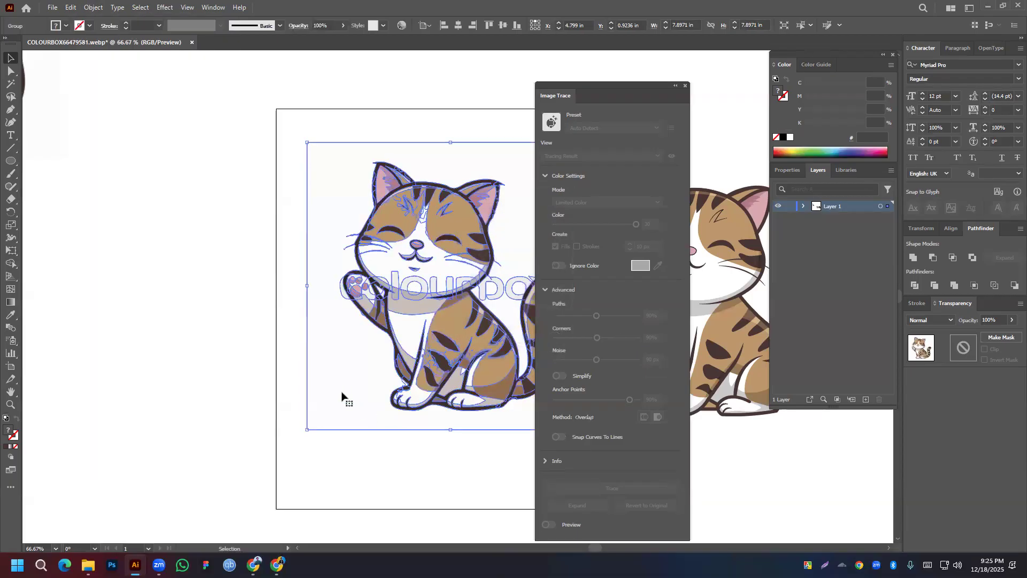
pyautogui.click(300, 339)
pyautogui.moveTo(487, 250); pyautogui.dragTo(357, 243)
# Isolate the traced cat's group and select the brown patch on its face to inspect its shape and fill
pyautogui.doubleClick(332, 217)
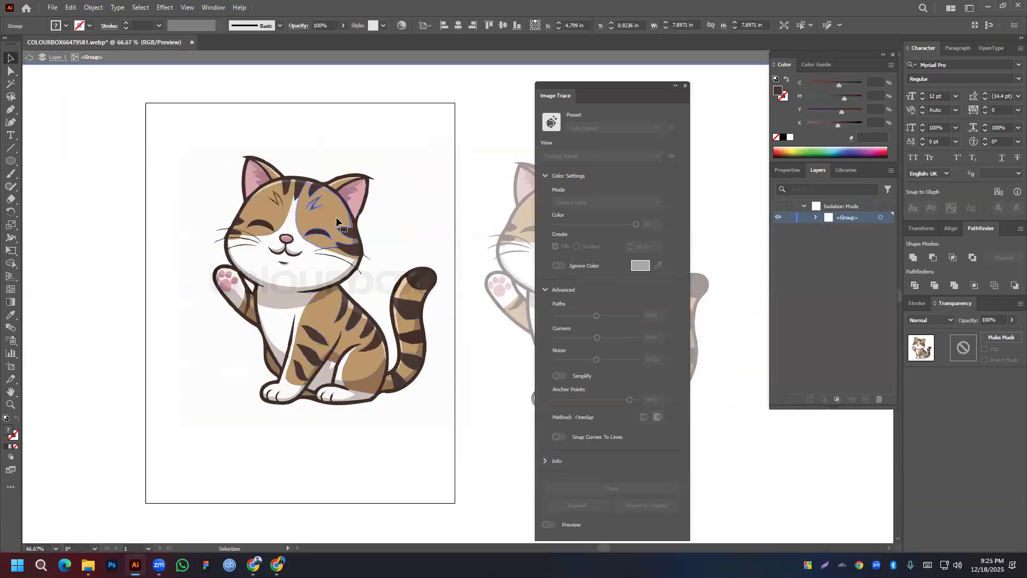
pyautogui.click(327, 213)
pyautogui.press('i')
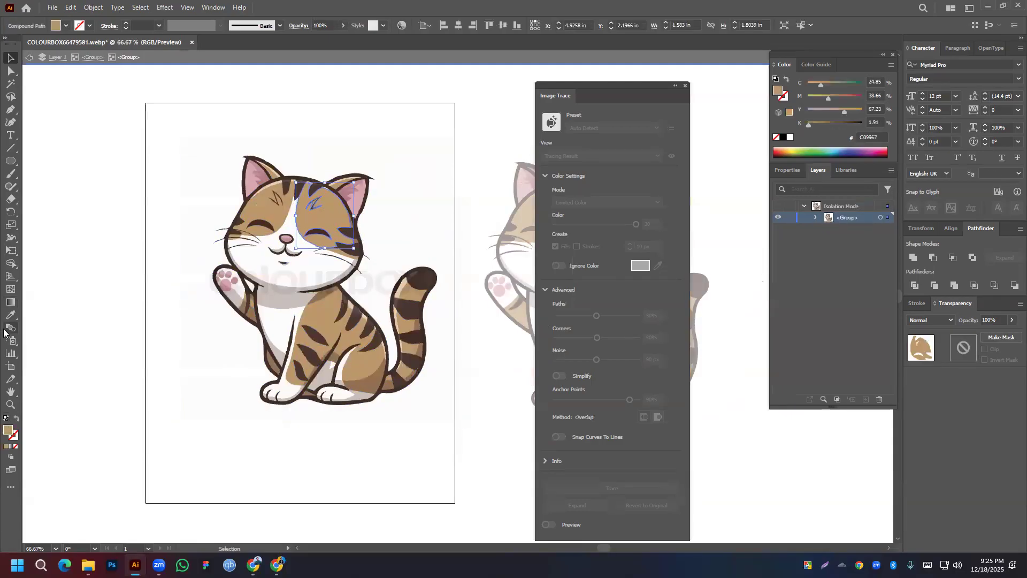
pyautogui.click(359, 202)
pyautogui.click(10, 58)
pyautogui.click(265, 296)
pyautogui.scroll(-2, 257, 241)
pyautogui.moveTo(281, 248); pyautogui.dragTo(377, 240)
pyautogui.hotkey('ctrl', 'z')
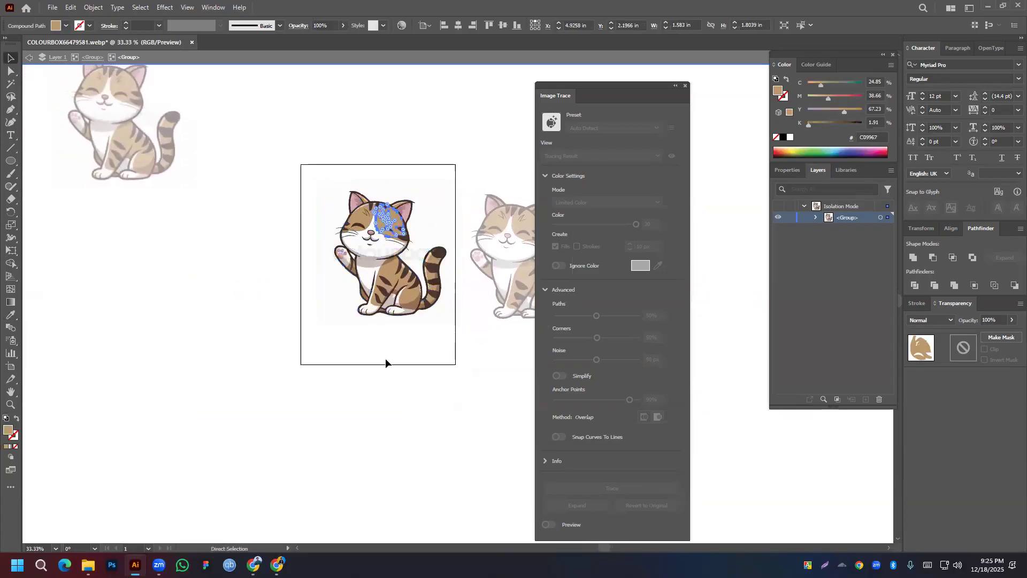
pyautogui.click(389, 342)
# Examine the traced cat's leg stripes, chest and head edges at high magnification, leave group isolation, and compare the cats side by side
pyautogui.scroll(5, 399, 283)
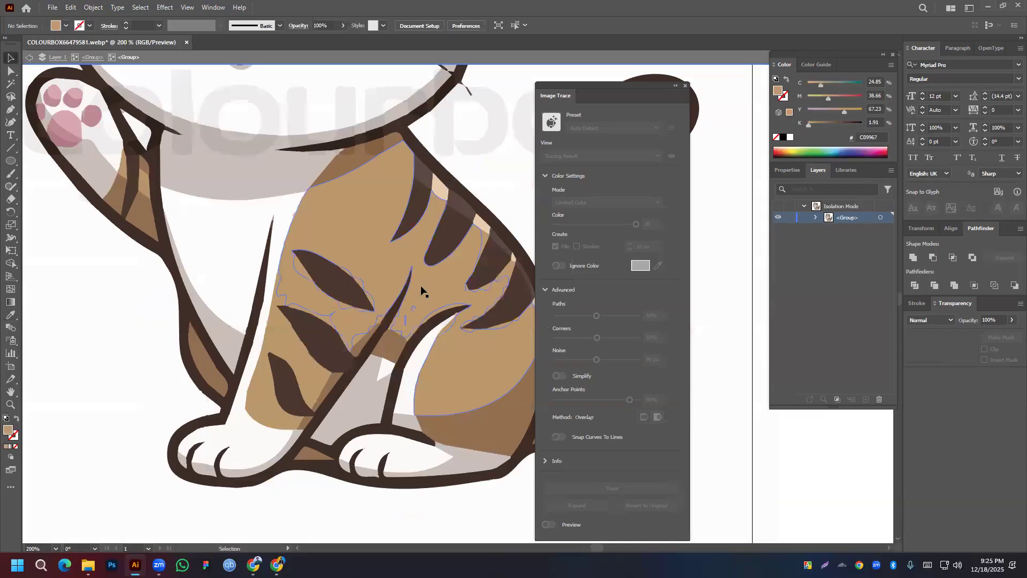
pyautogui.scroll(2, 429, 246)
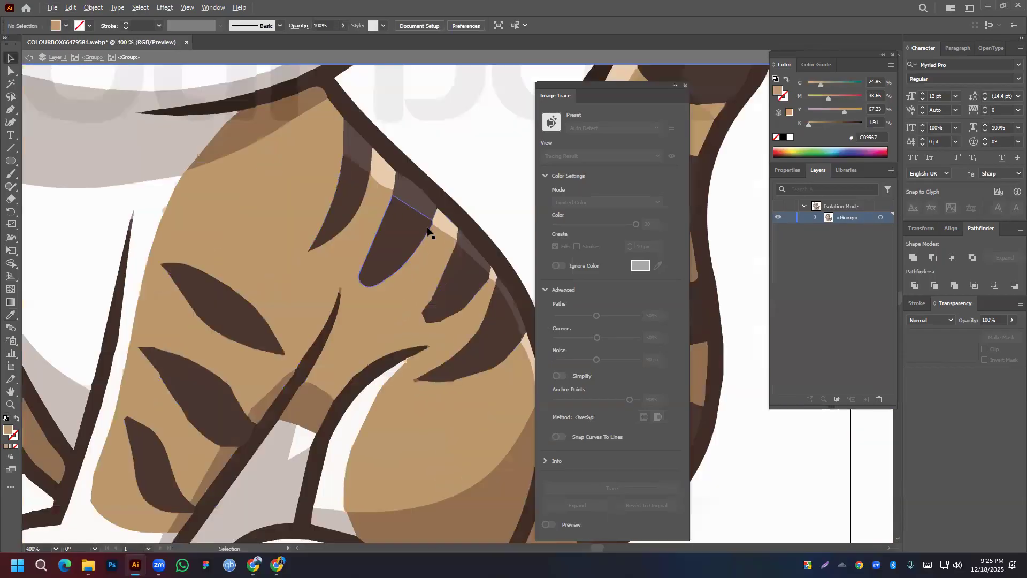
pyautogui.moveTo(371, 196); pyautogui.dragTo(488, 347)
pyautogui.moveTo(281, 294); pyautogui.dragTo(447, 243)
pyautogui.moveTo(309, 392)
pyautogui.mouseDown()
pyautogui.moveTo(367, 239)
pyautogui.moveTo(374, 176)
pyautogui.mouseUp()
pyautogui.scroll(3, 463, 257)
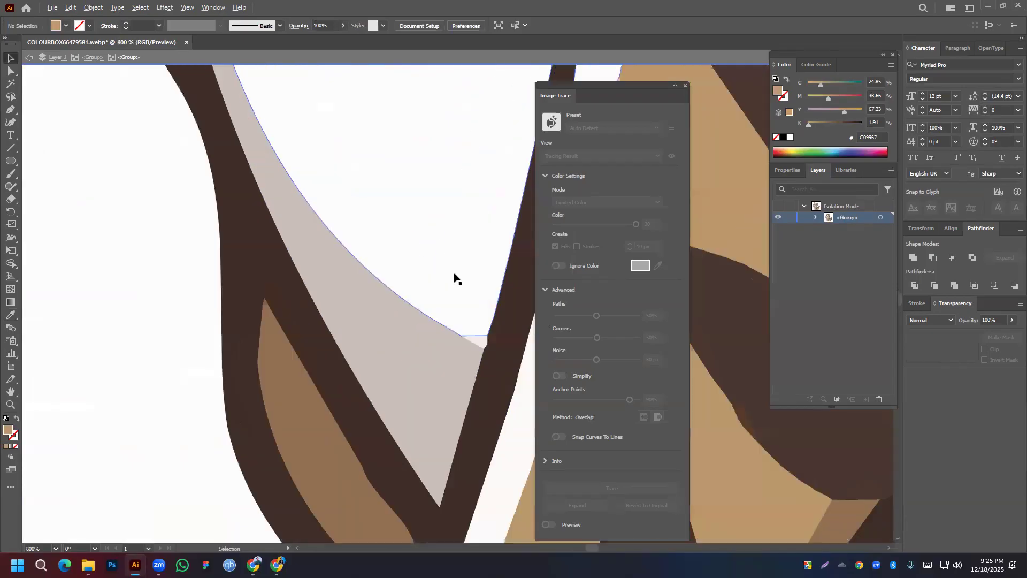
pyautogui.scroll(-7, 454, 277)
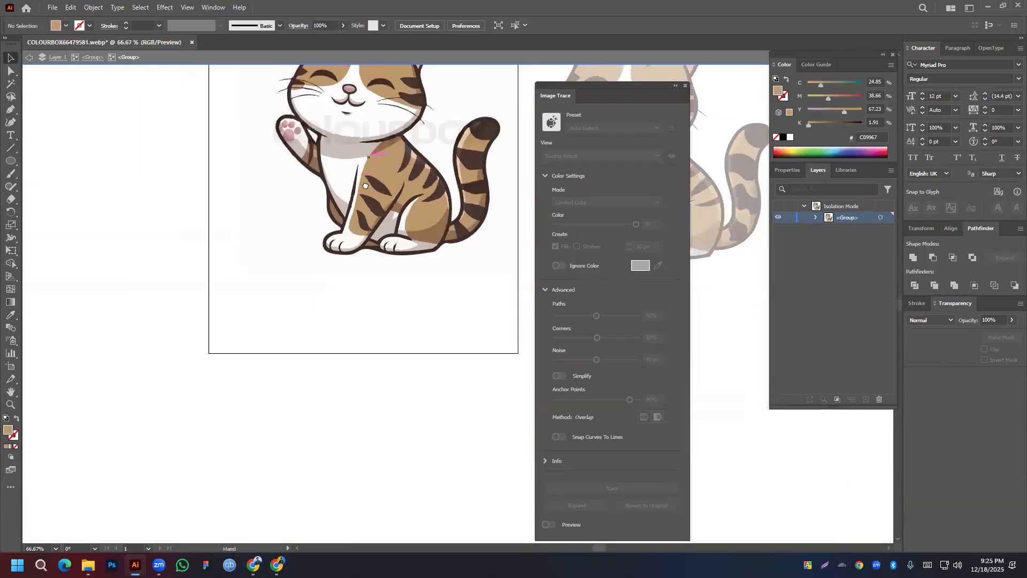
pyautogui.moveTo(366, 185); pyautogui.dragTo(349, 383)
pyautogui.scroll(4, 339, 233)
pyautogui.moveTo(337, 185); pyautogui.dragTo(330, 284)
pyautogui.scroll(2, 422, 259)
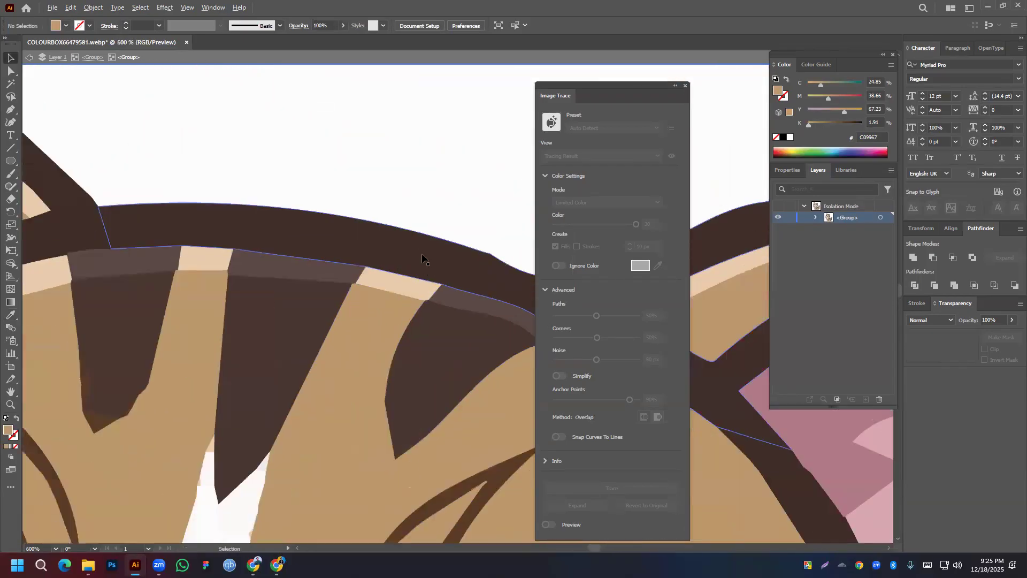
pyautogui.scroll(-8, 422, 259)
pyautogui.moveTo(388, 346); pyautogui.dragTo(369, 282)
pyautogui.press('Escape')
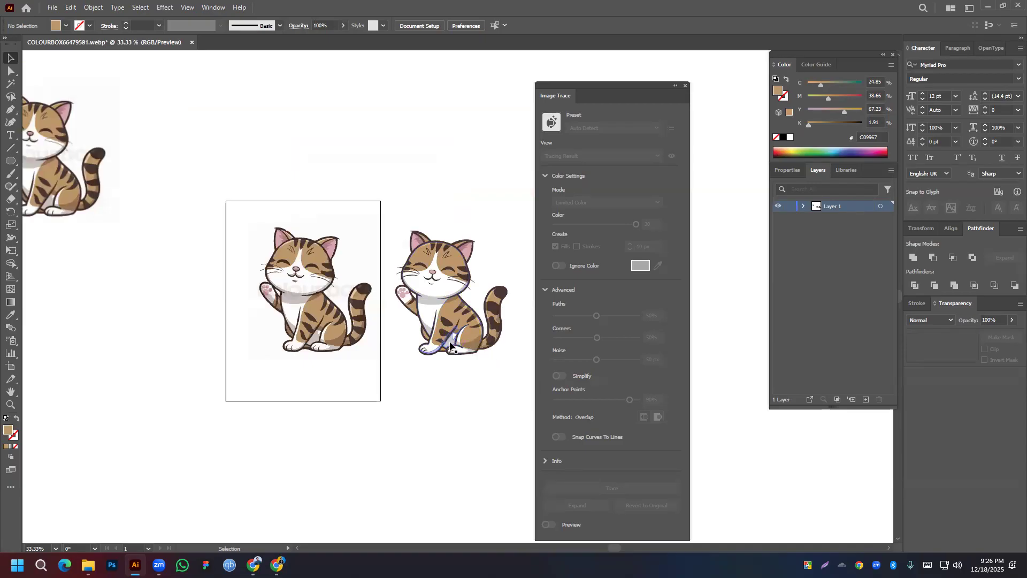
pyautogui.moveTo(315, 395); pyautogui.dragTo(386, 329)
pyautogui.scroll(-1, 386, 329)
pyautogui.scroll(-1, 386, 332)
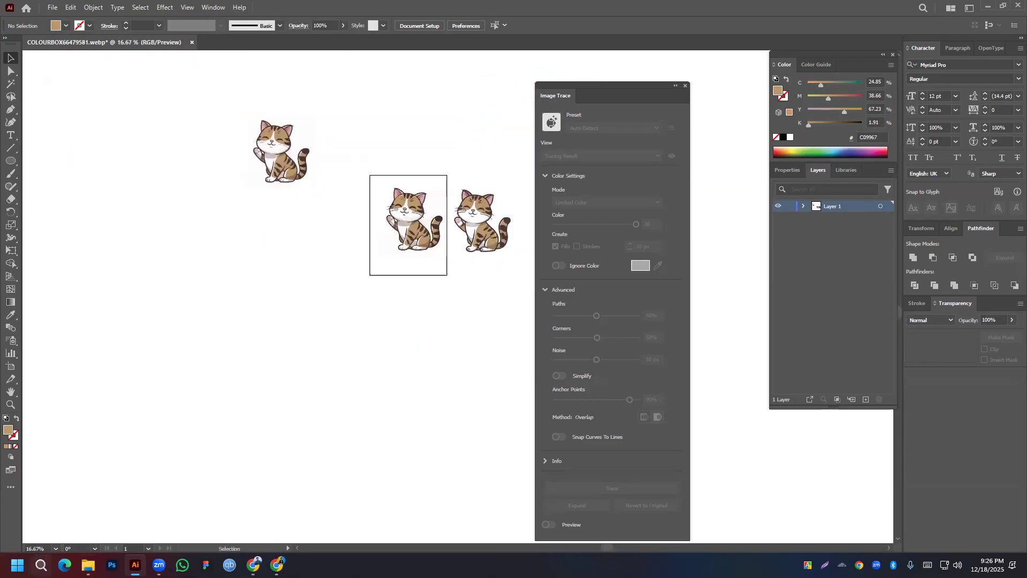
# Find Vector Magic on the computer and switch to it
pyautogui.click(41, 565)
pyautogui.write('Vex')
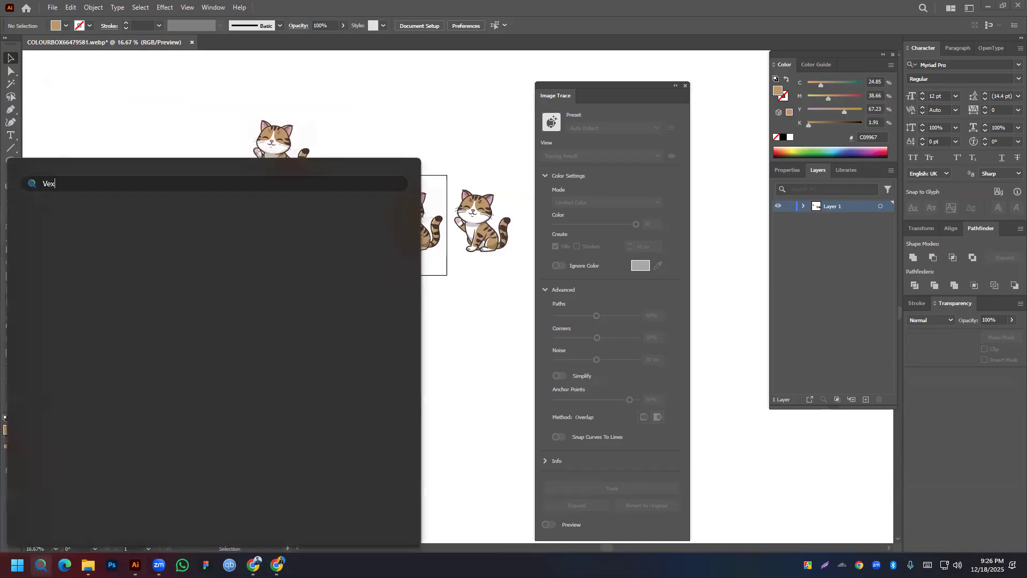
pyautogui.press('BackSpace')
pyautogui.write('ctor Magic')
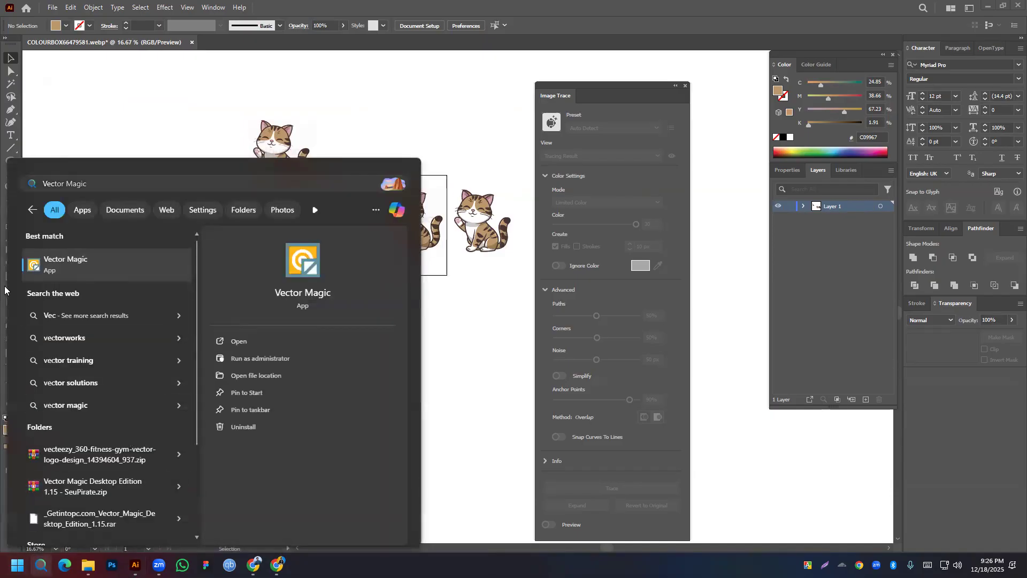
pyautogui.press('Return')
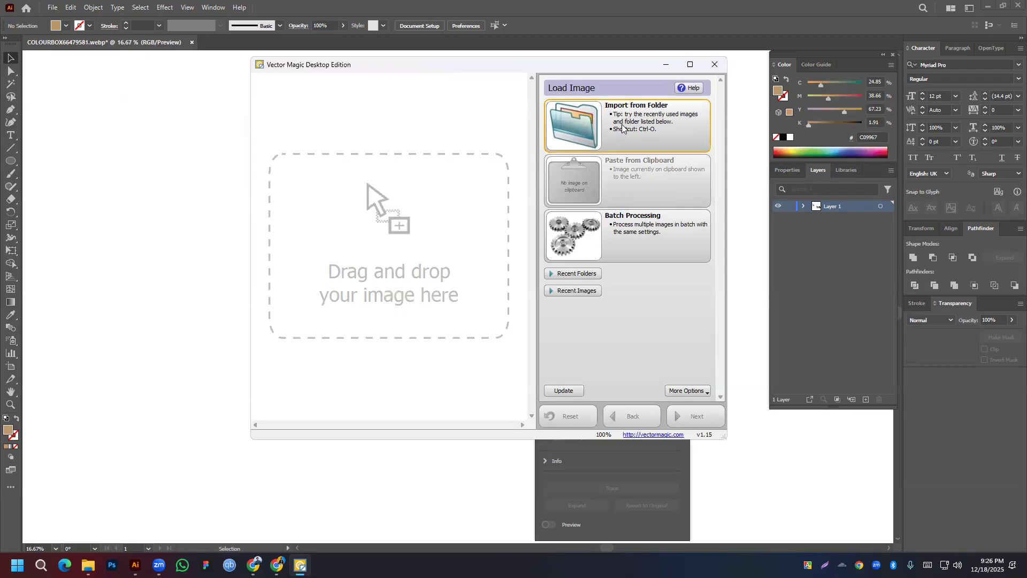
# Start importing an image in Vector Magic and look through the Desktop and Downloads folders for the cat picture
pyautogui.click(618, 139)
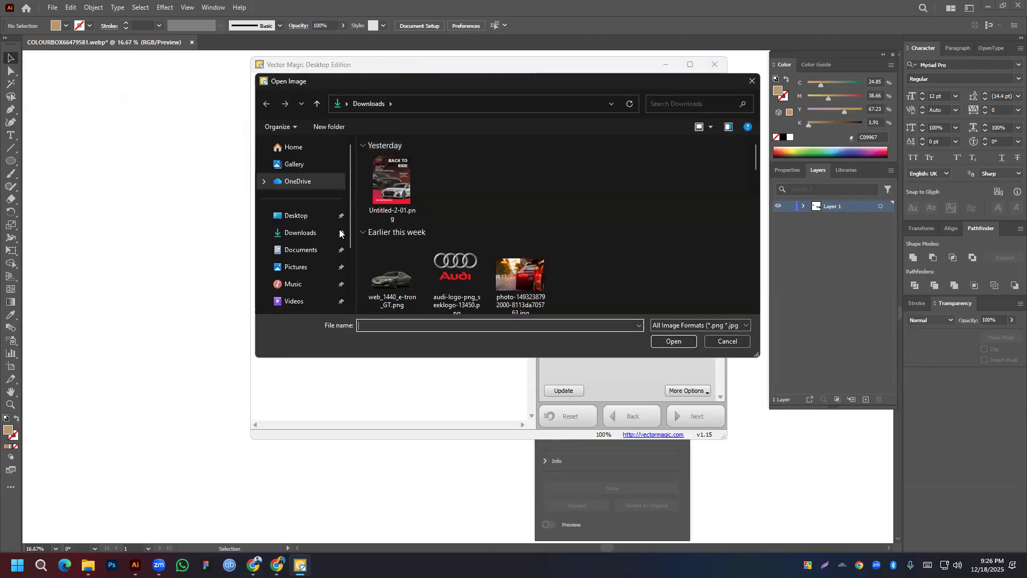
pyautogui.click(292, 218)
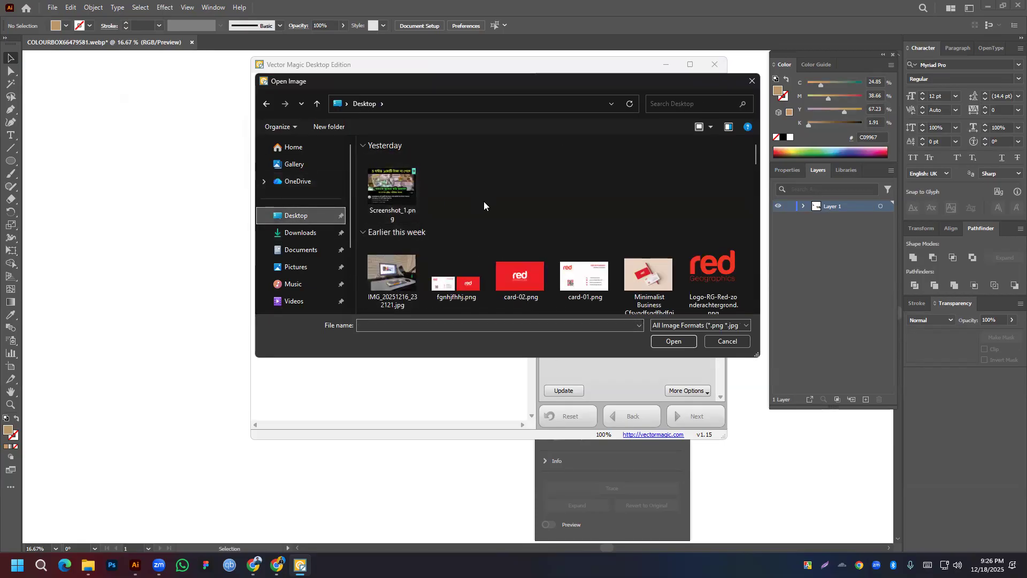
pyautogui.scroll(-10, 483, 202)
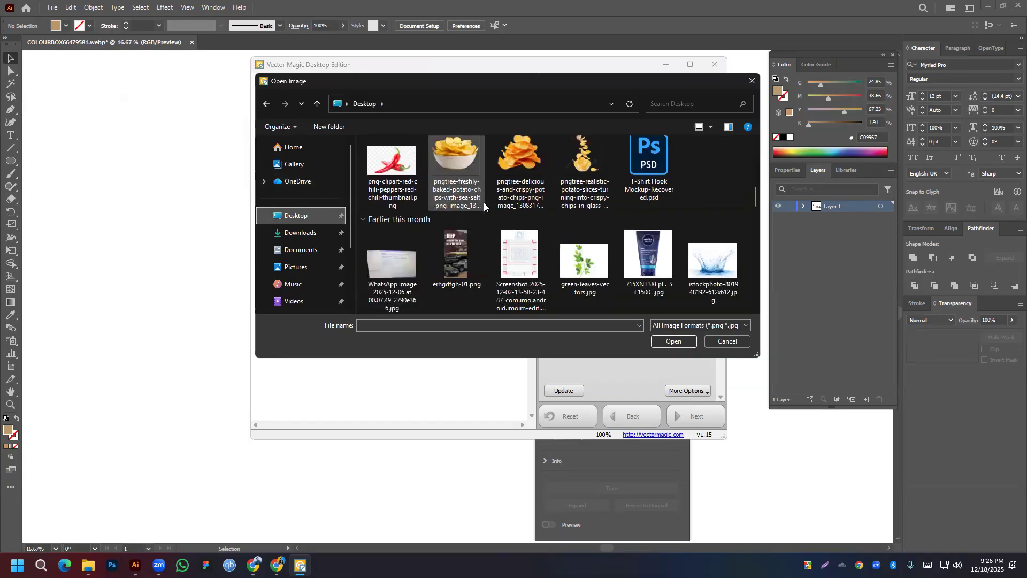
pyautogui.scroll(-8, 483, 208)
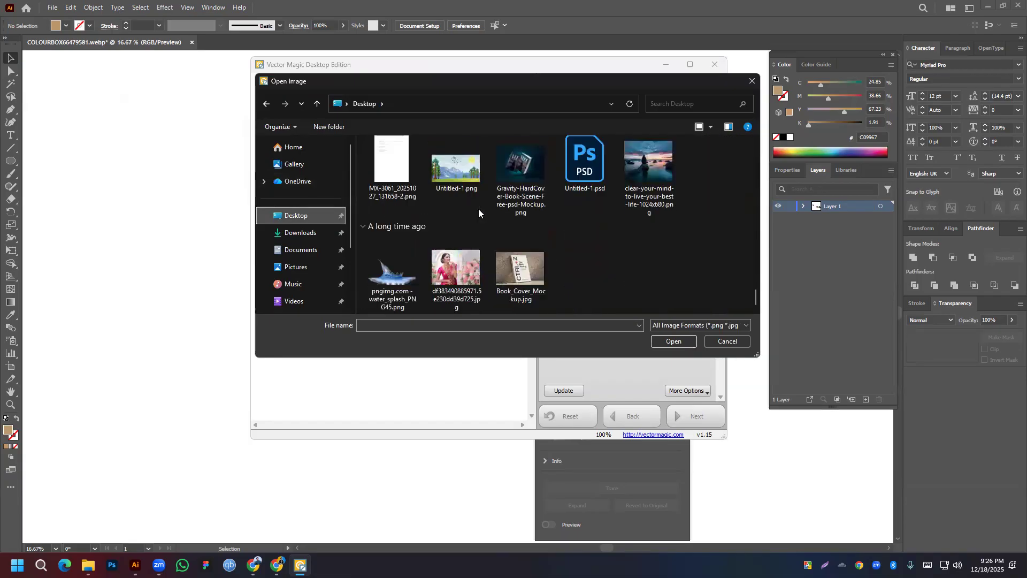
pyautogui.click(298, 233)
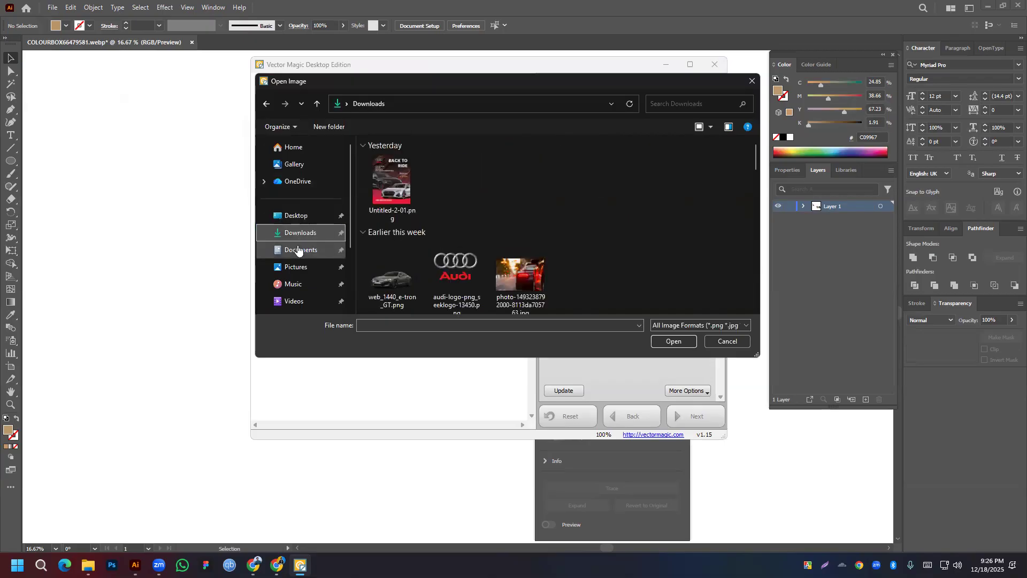
pyautogui.scroll(-5, 465, 219)
pyautogui.scroll(-10, 464, 219)
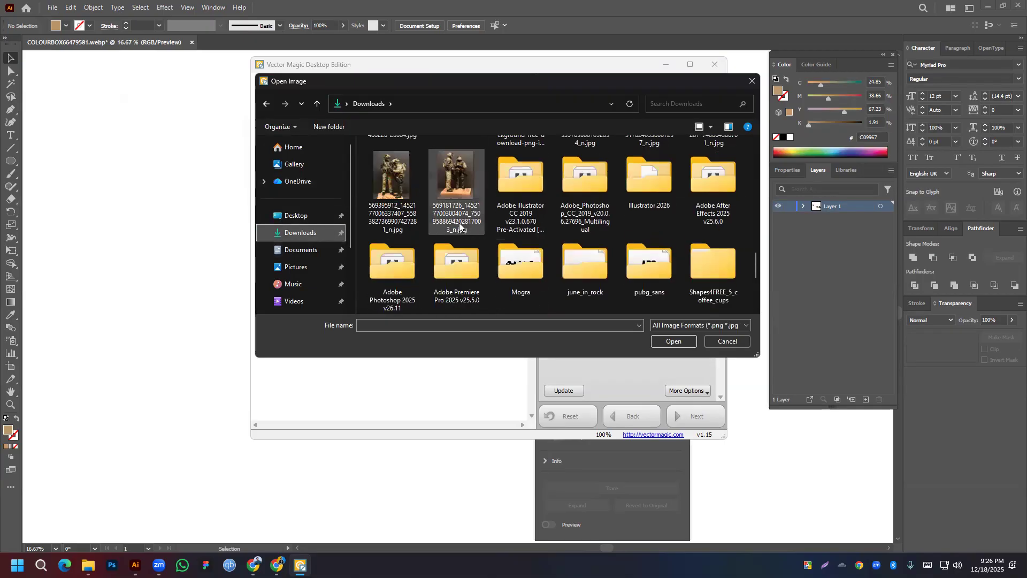
pyautogui.scroll(15, 460, 223)
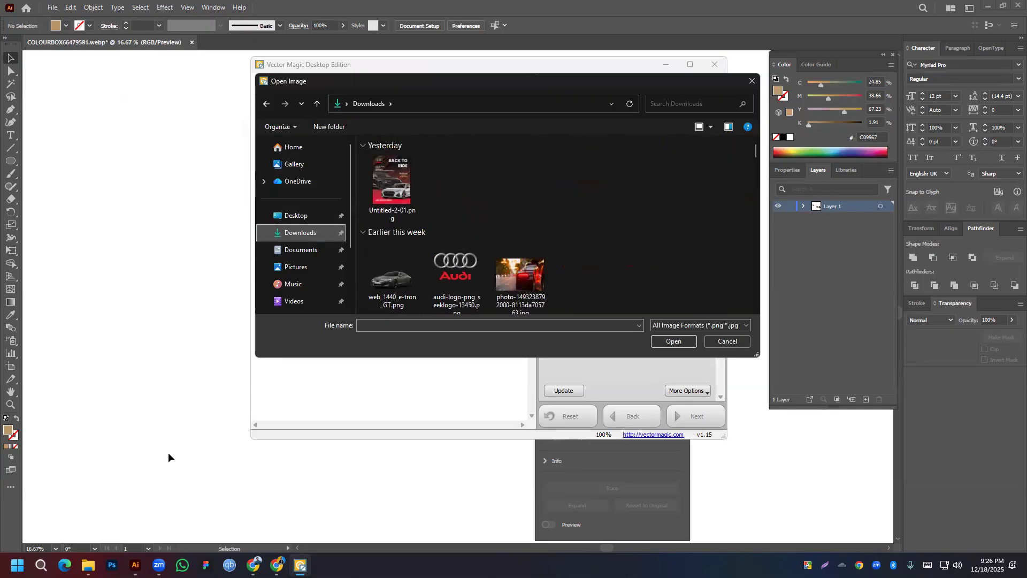
# Find the cat image COLOURBOX66479581.webp in the Desktop folder using File Explorer
pyautogui.moveTo(135, 564)
pyautogui.click(88, 565)
pyautogui.scroll(5, 393, 184)
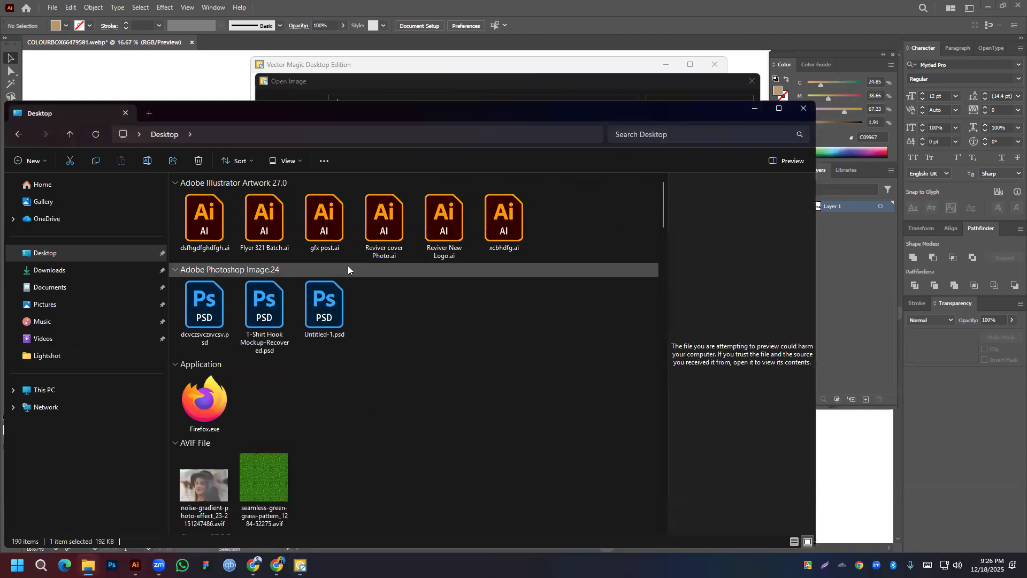
pyautogui.click(59, 252)
pyautogui.scroll(-15, 240, 275)
pyautogui.scroll(-7, 239, 276)
pyautogui.scroll(-8, 237, 277)
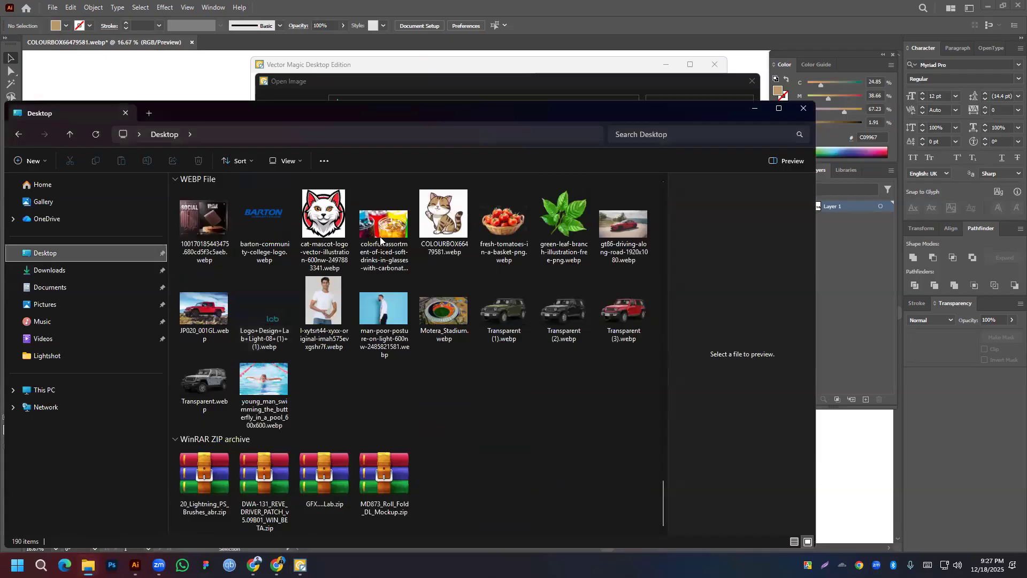
# Cancel the import dialog and try to load the cat and tomato-basket WEBP files from the Desktop folder directly into Vector Magic
pyautogui.click(419, 87)
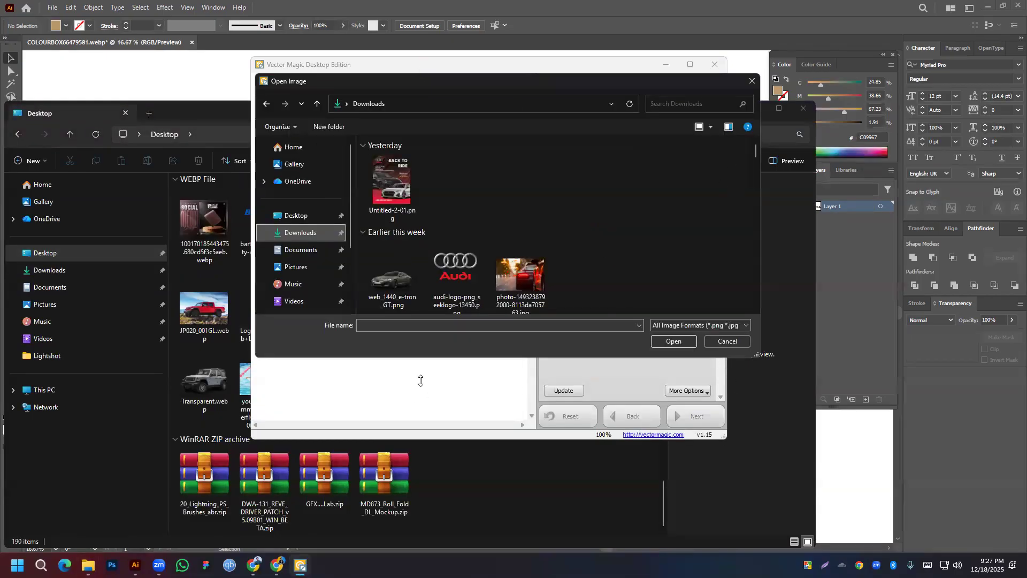
pyautogui.click(486, 106)
pyautogui.moveTo(483, 87); pyautogui.dragTo(694, 146)
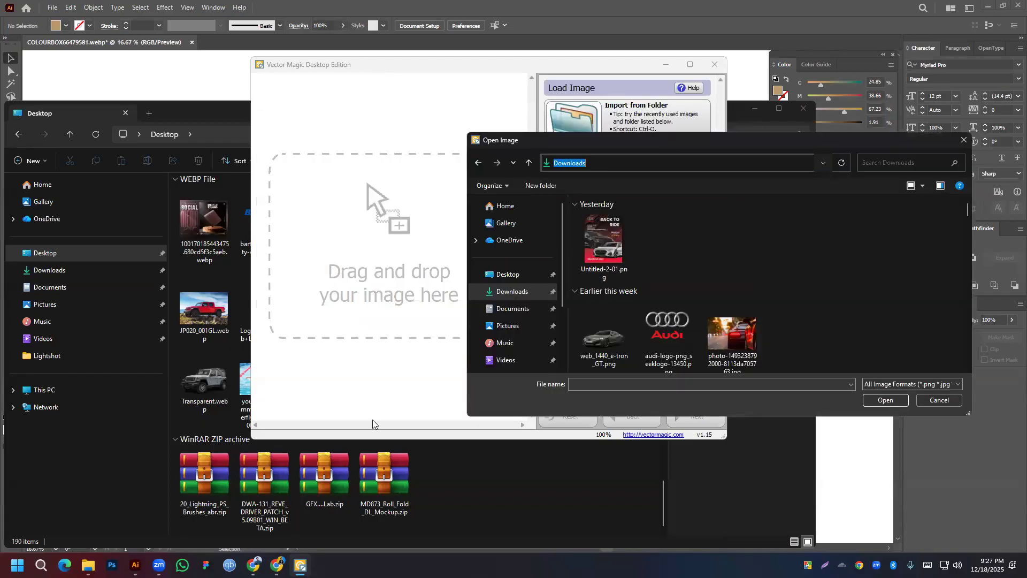
pyautogui.click(490, 472)
pyautogui.moveTo(445, 215); pyautogui.dragTo(942, 405)
pyautogui.click(943, 402)
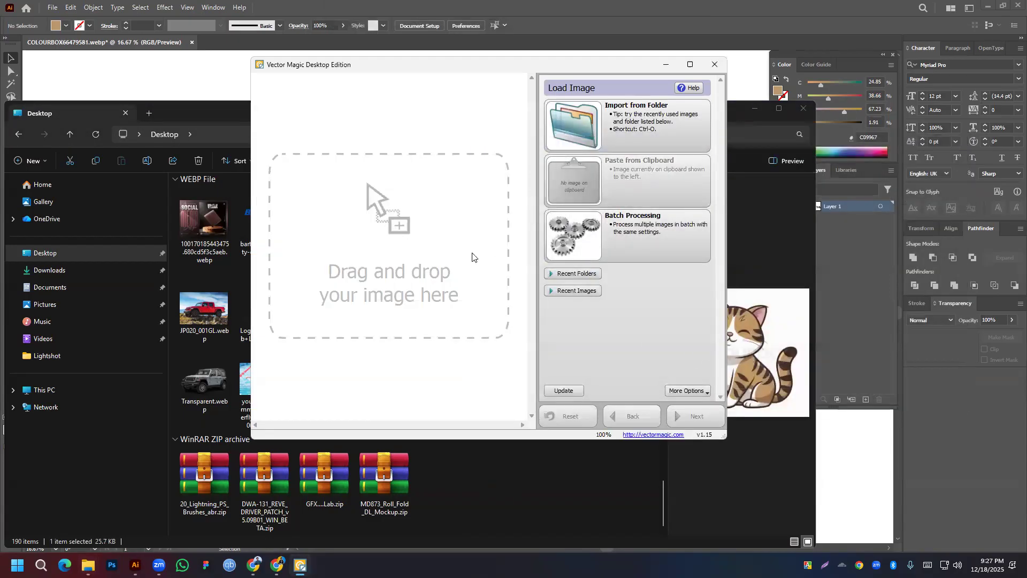
pyautogui.moveTo(444, 225); pyautogui.dragTo(480, 122)
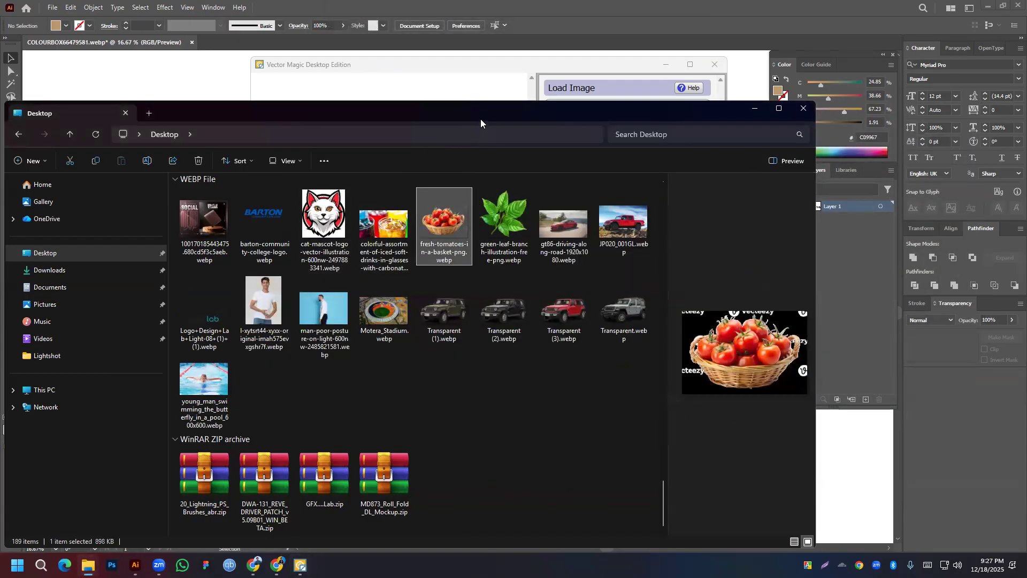
pyautogui.moveTo(349, 253); pyautogui.dragTo(528, 84)
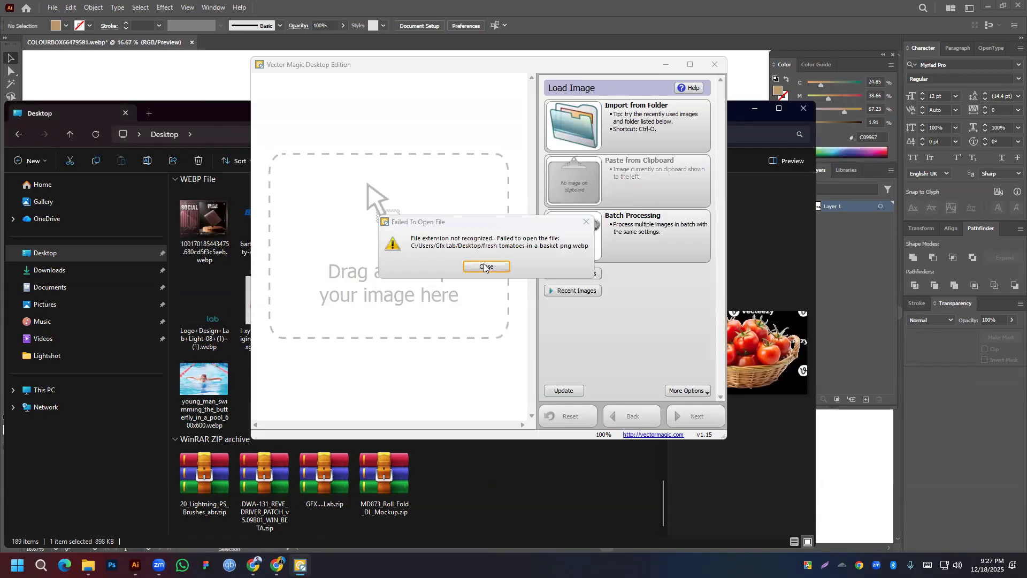
pyautogui.click(485, 267)
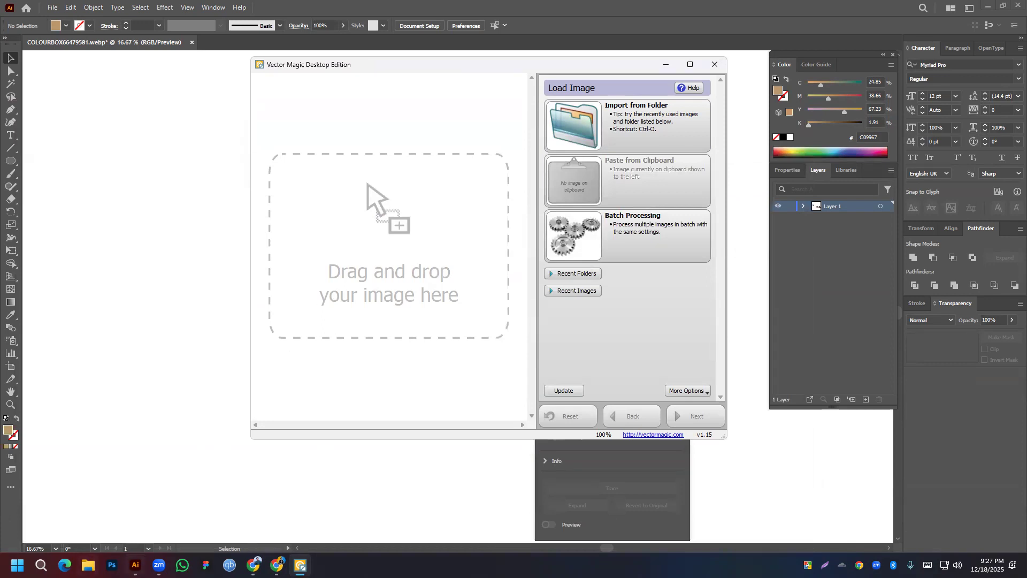
# Leave Vector Magic and search the whole Desktop folder in File Explorer again for the cat image
pyautogui.moveTo(135, 565)
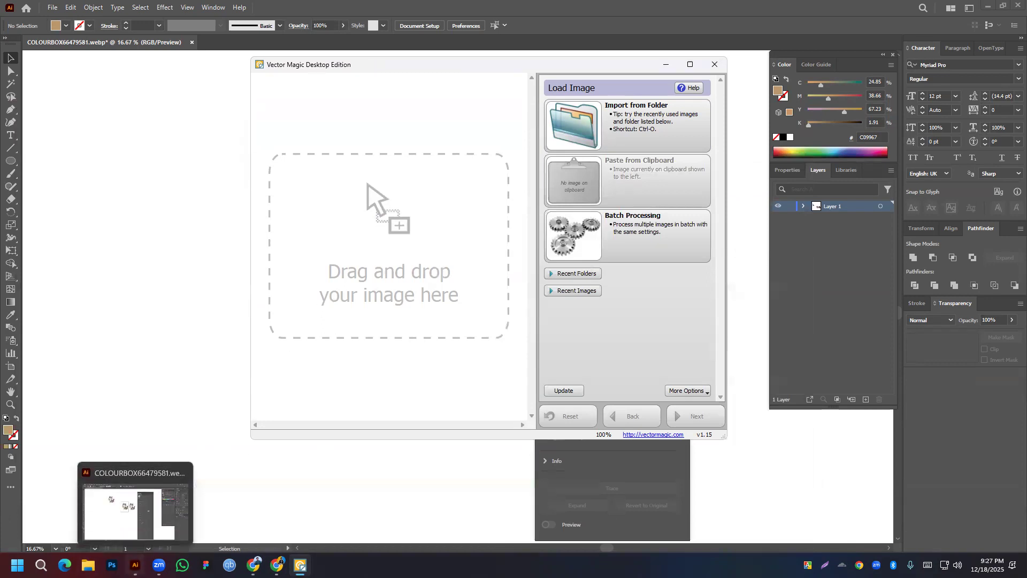
pyautogui.click(136, 565)
pyautogui.click(88, 564)
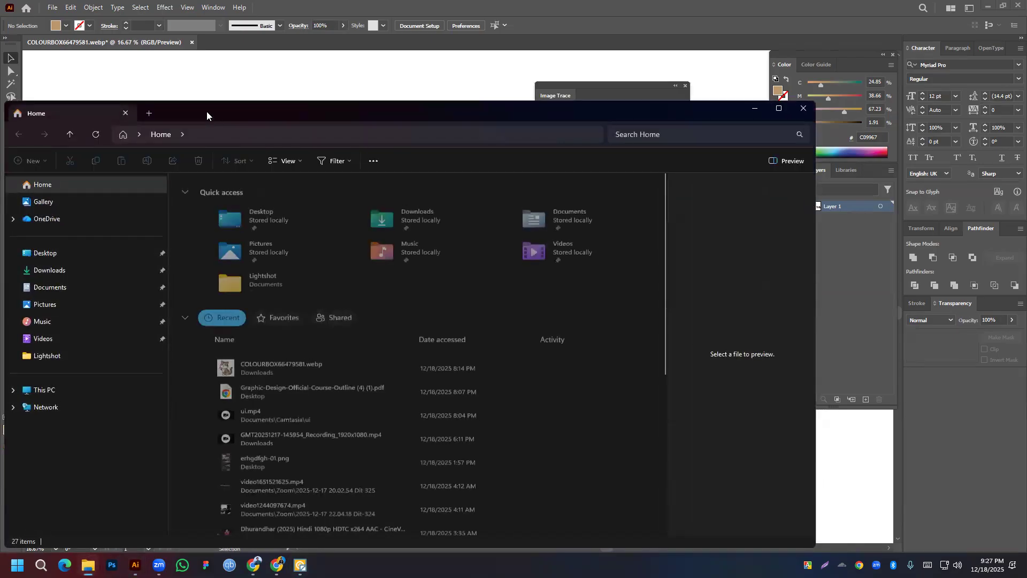
pyautogui.moveTo(215, 112); pyautogui.dragTo(583, 99)
pyautogui.click(412, 238)
pyautogui.scroll(-15, 789, 290)
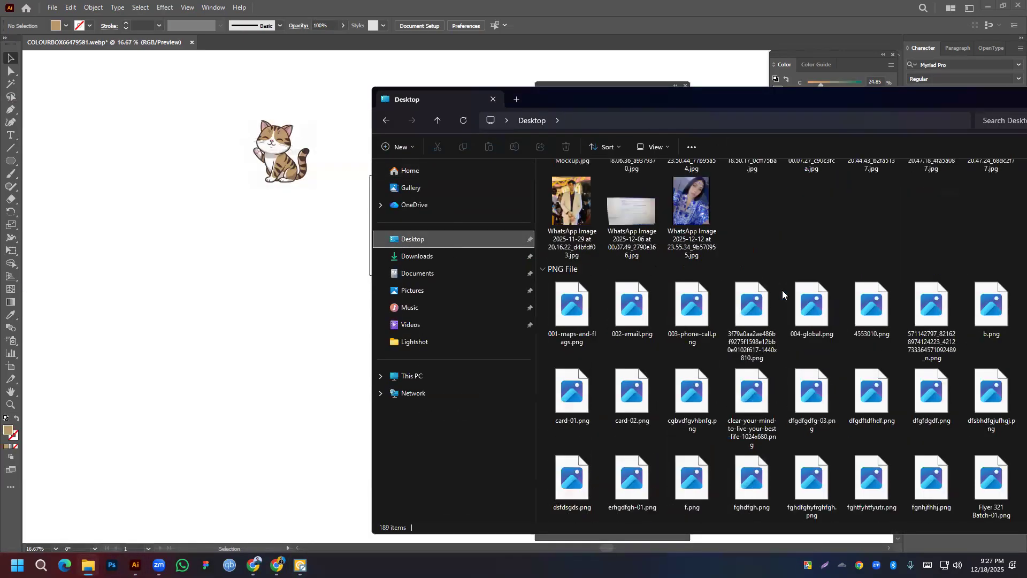
pyautogui.scroll(3, 783, 294)
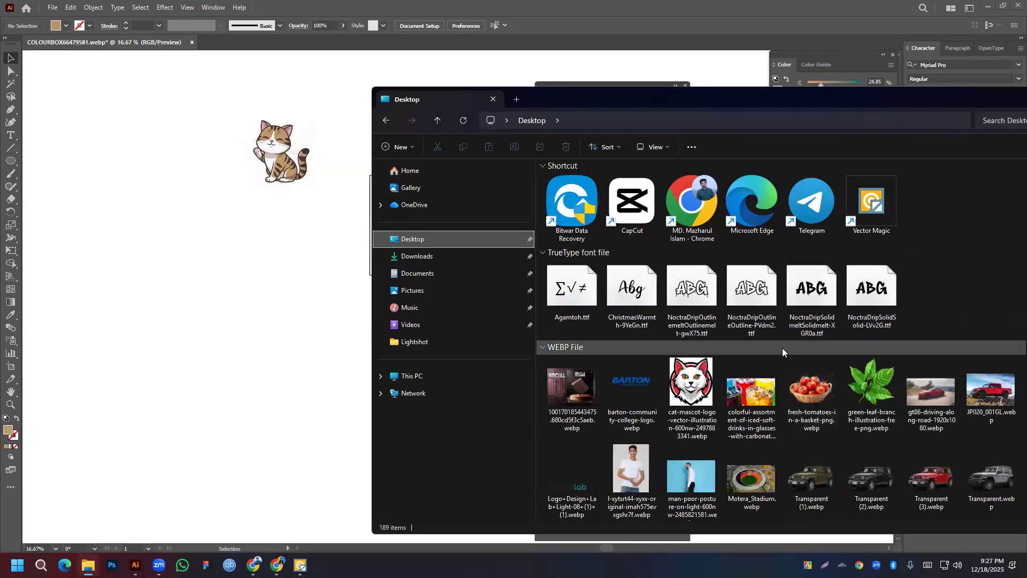
pyautogui.scroll(6, 782, 347)
pyautogui.scroll(-9, 782, 352)
pyautogui.scroll(3, 781, 348)
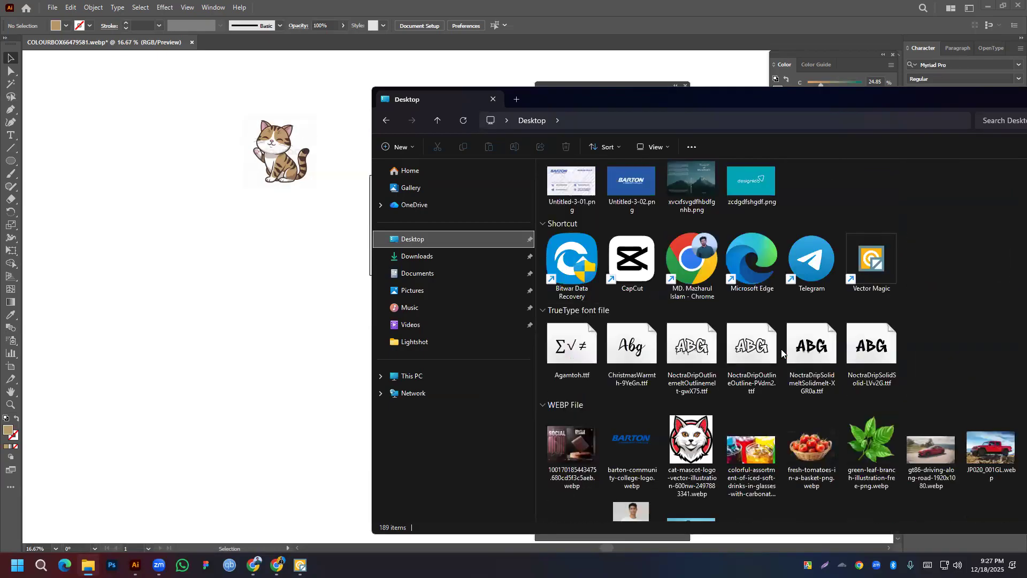
pyautogui.scroll(3, 780, 349)
pyautogui.scroll(3, 776, 271)
pyautogui.scroll(-6, 776, 273)
pyautogui.scroll(-6, 774, 274)
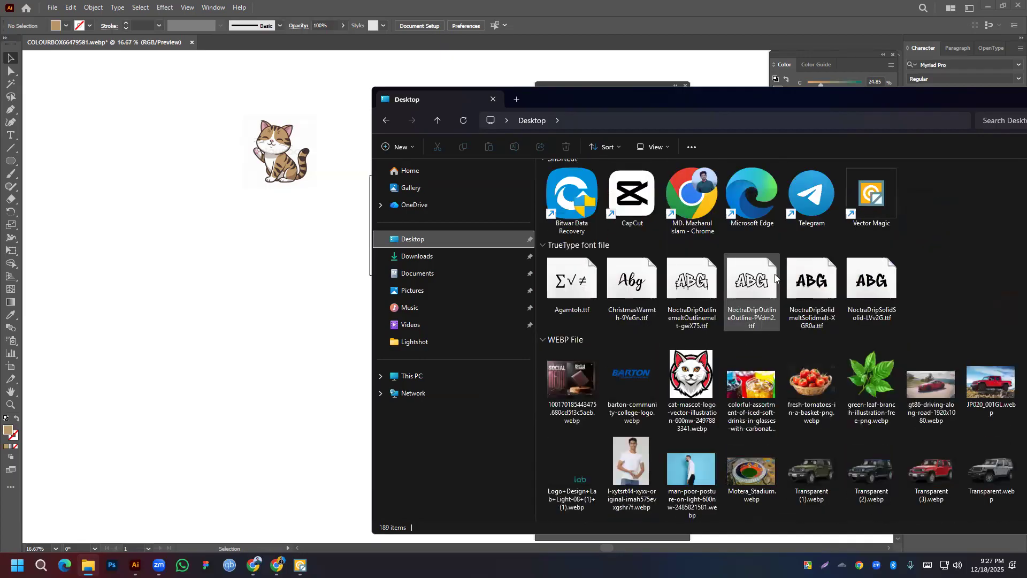
pyautogui.scroll(5, 774, 274)
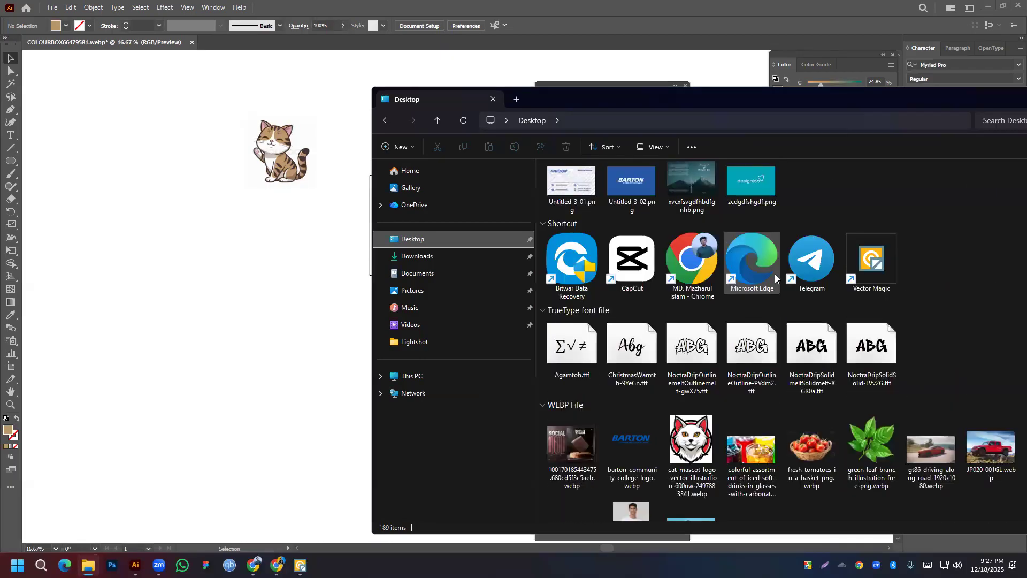
pyautogui.scroll(-5, 774, 274)
pyautogui.scroll(5, 773, 275)
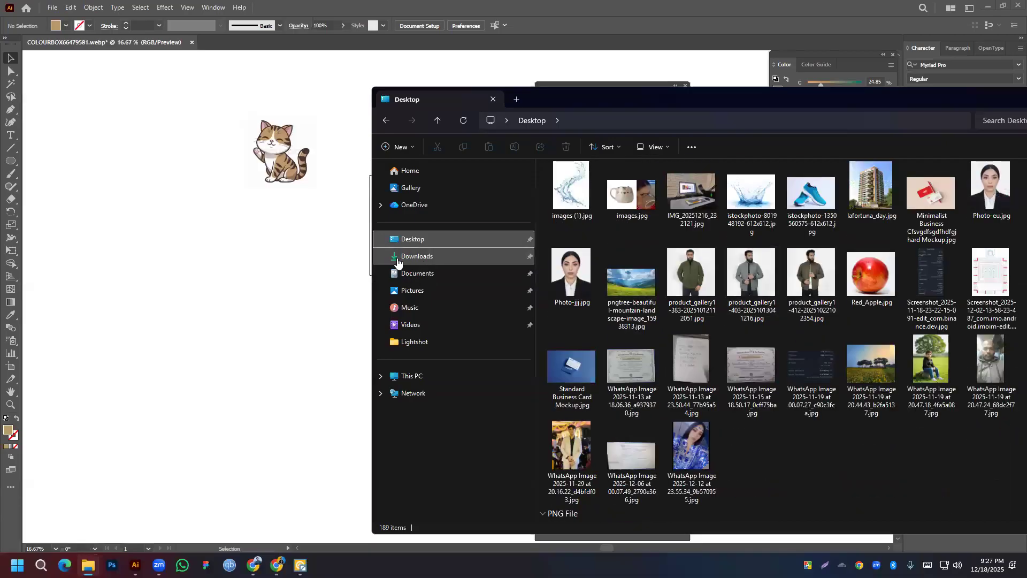
pyautogui.click(415, 256)
pyautogui.click(413, 246)
pyautogui.scroll(-10, 698, 304)
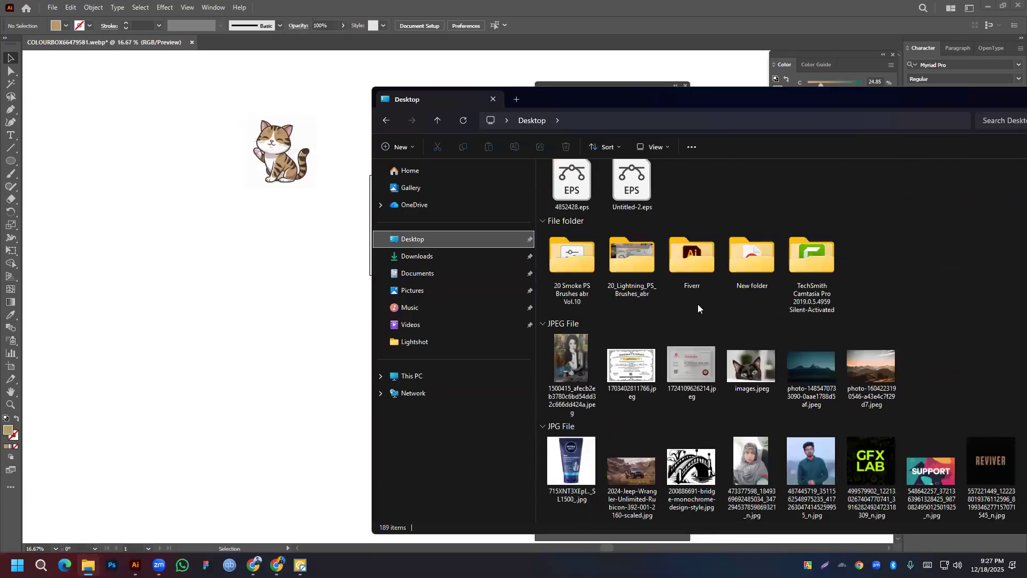
pyautogui.scroll(5, 697, 306)
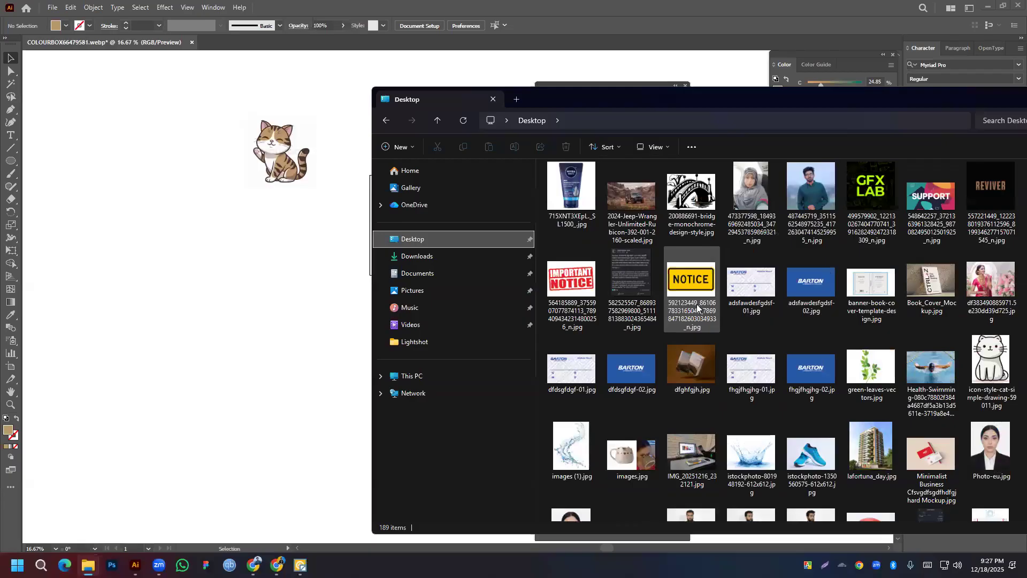
pyautogui.scroll(-8, 697, 306)
pyautogui.scroll(4, 697, 308)
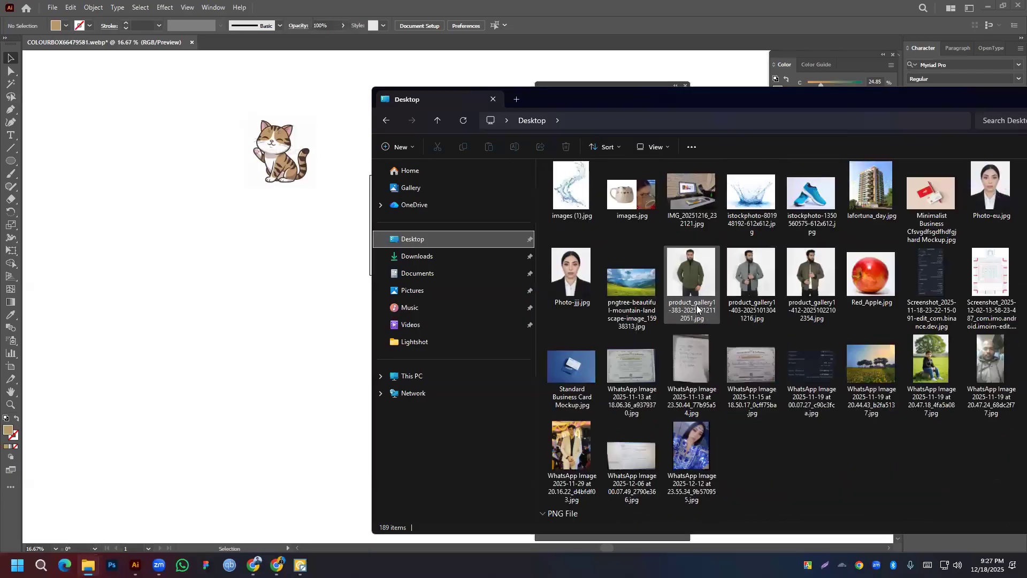
pyautogui.scroll(-8, 697, 308)
pyautogui.scroll(-5, 695, 308)
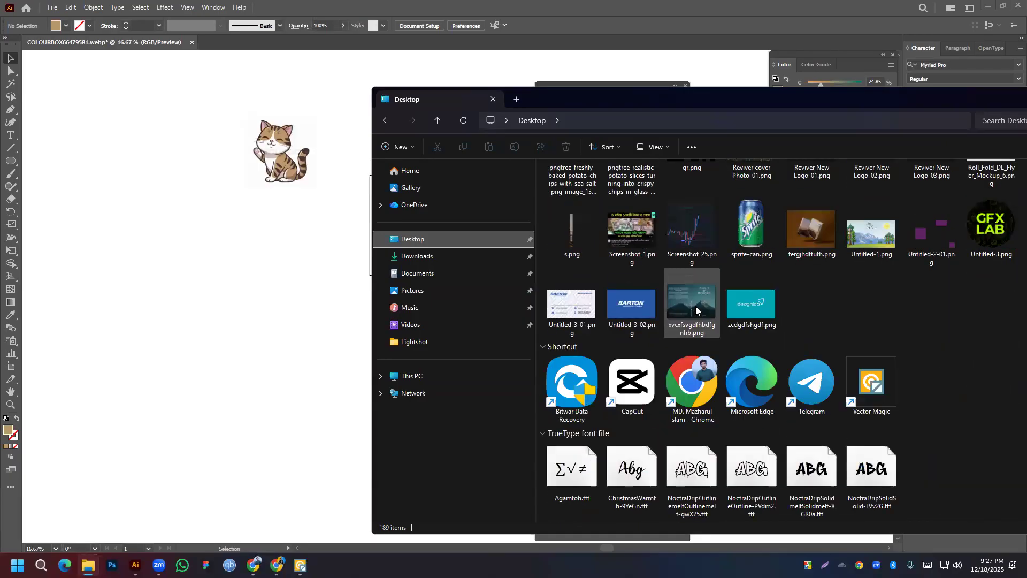
pyautogui.scroll(-5, 696, 310)
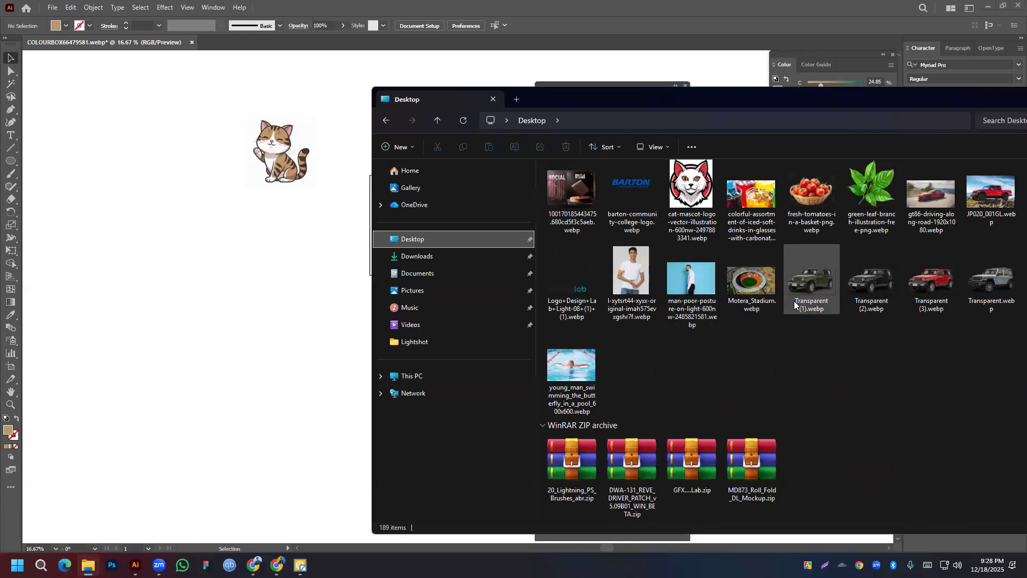
pyautogui.scroll(12, 790, 304)
pyautogui.scroll(15, 788, 305)
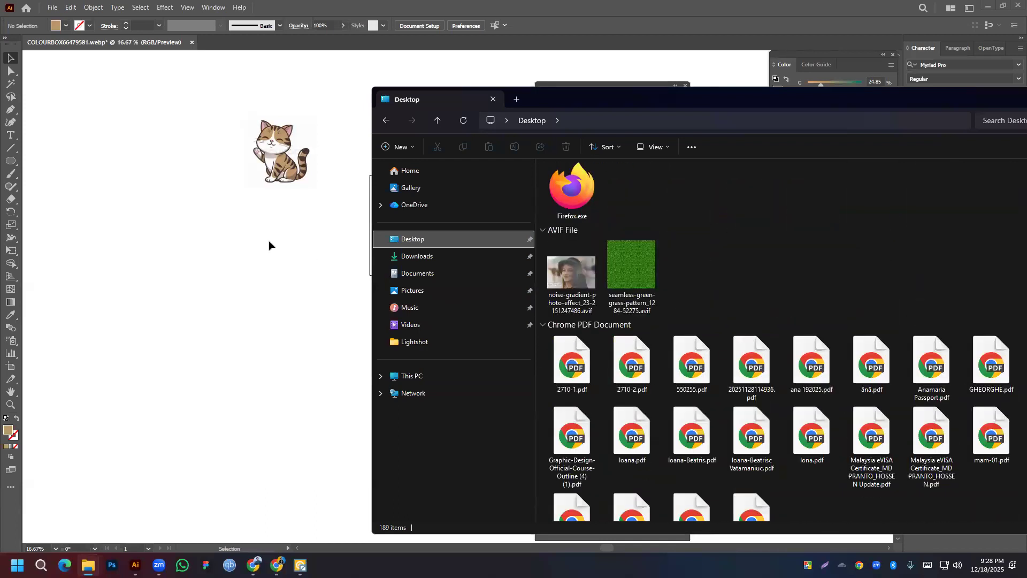
# In Illustrator, move the reference cat image to an empty part of the canvas, close Image Trace and deselect the image
pyautogui.click(268, 245)
pyautogui.moveTo(273, 161); pyautogui.dragTo(363, 229)
pyautogui.click(363, 229)
pyautogui.scroll(6, 365, 228)
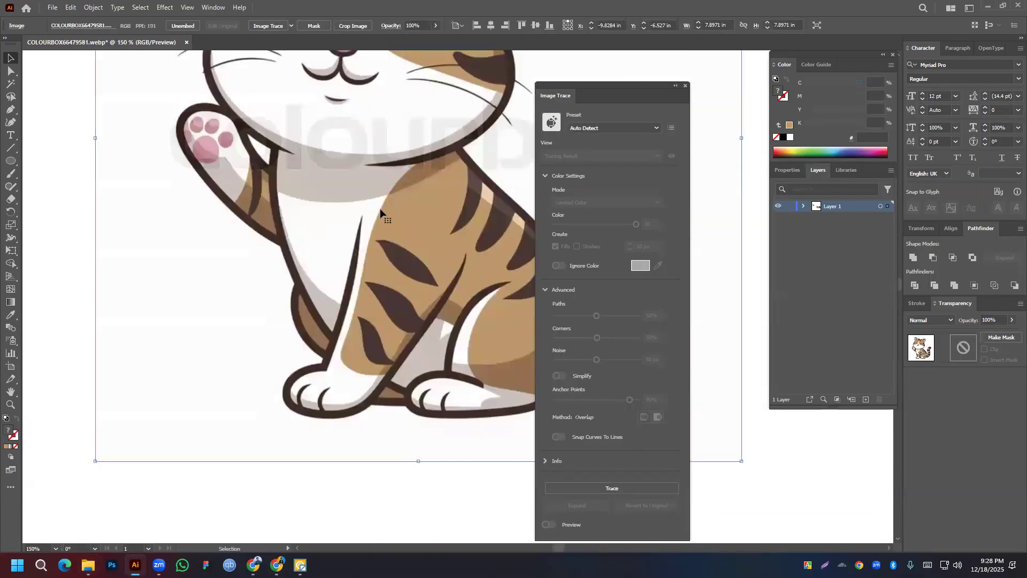
pyautogui.scroll(-4, 364, 321)
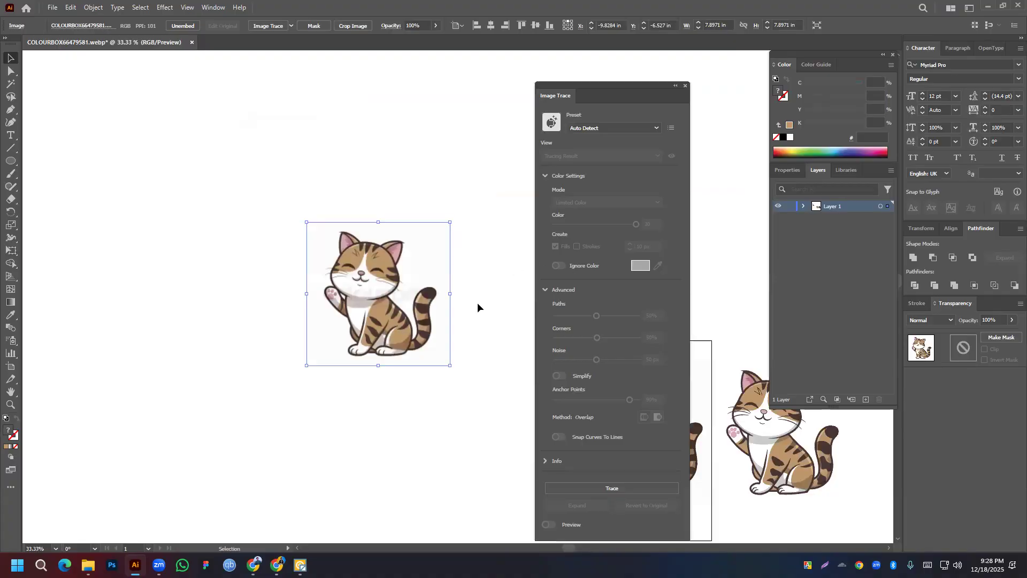
pyautogui.scroll(3, 377, 321)
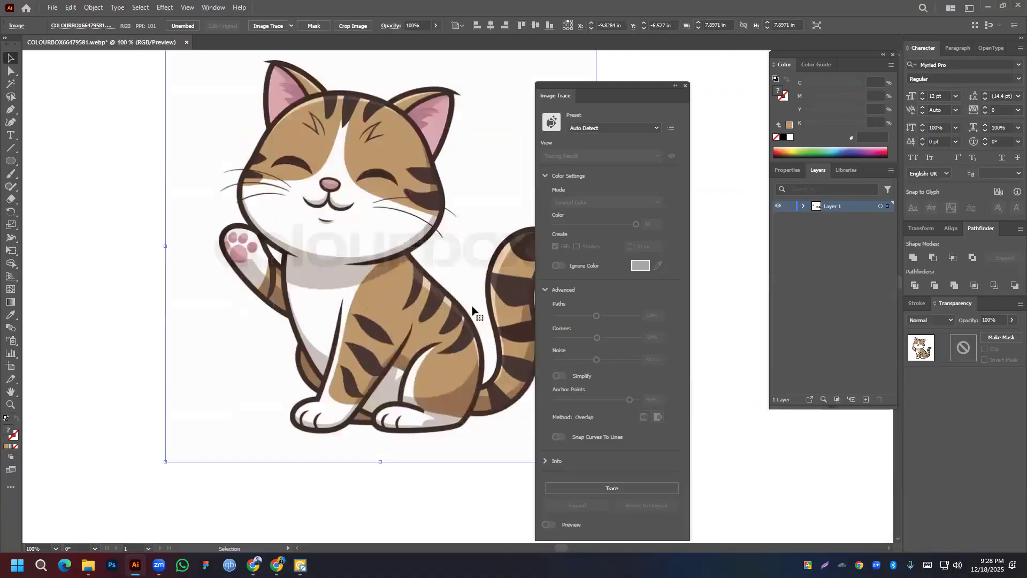
pyautogui.click(685, 85)
pyautogui.scroll(-1, 648, 309)
pyautogui.click(649, 308)
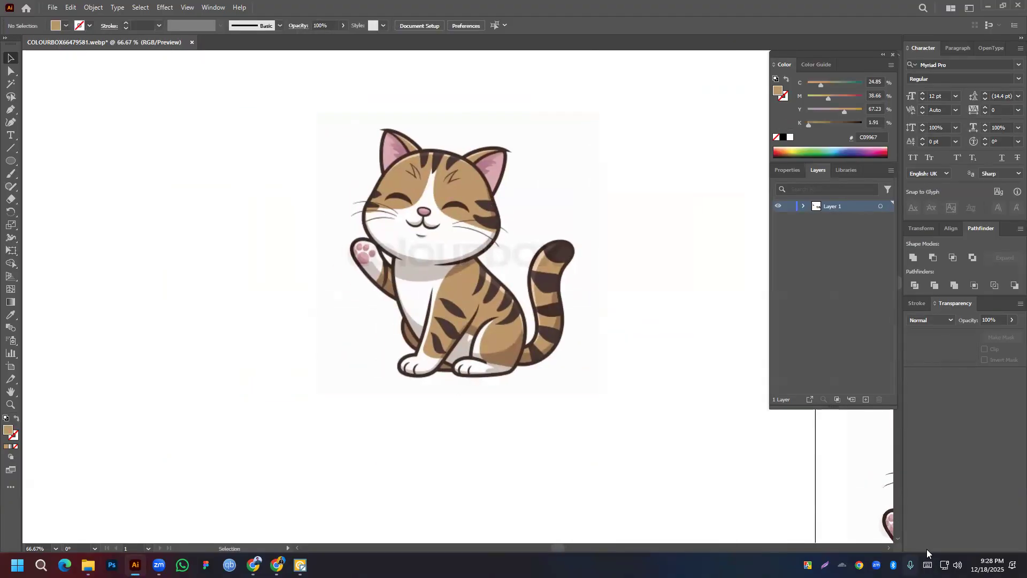
# Capture a screenshot of the area around the reference cat and save it to the Desktop as Screenshot_2.png
pyautogui.press('super+shift+s')
pyautogui.moveTo(263, 86); pyautogui.dragTo(676, 444)
pyautogui.rightClick(413, 296)
pyautogui.click(437, 342)
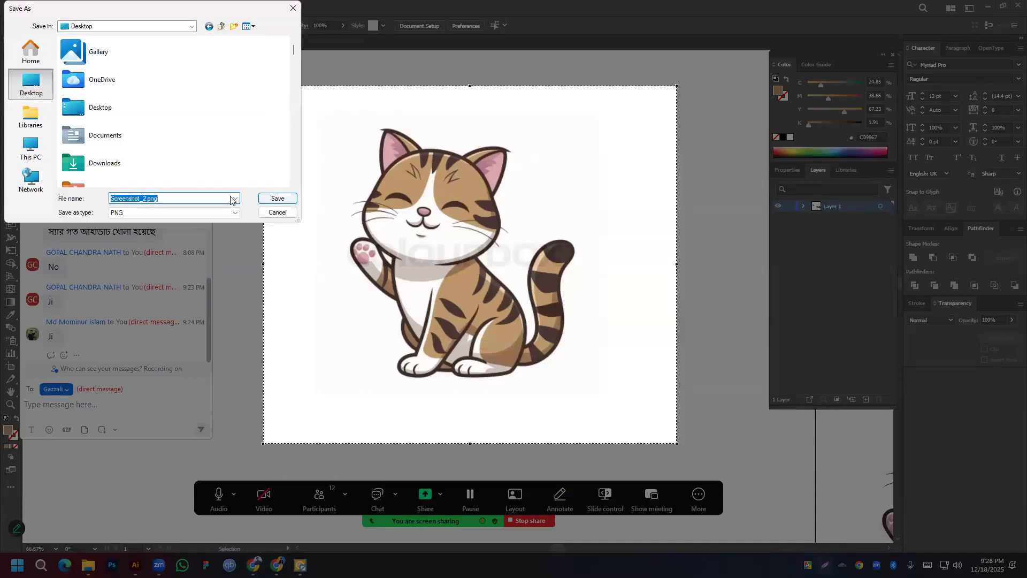
pyautogui.click(292, 201)
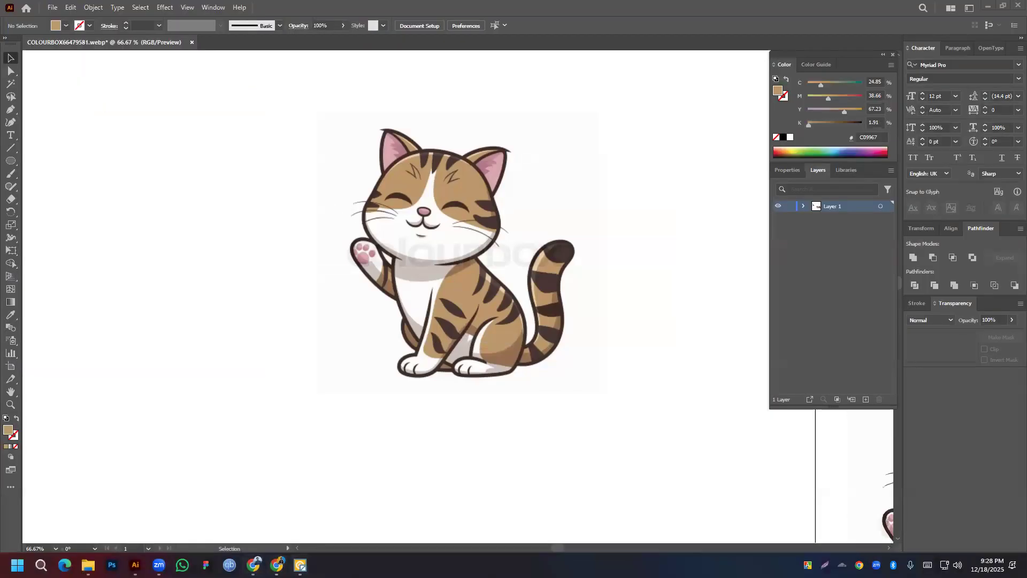
# Switch to Vector Magic, import Screenshot_2.png from the Desktop and continue in Advanced mode with Flexible Colors
pyautogui.moveTo(136, 565)
pyautogui.click(300, 565)
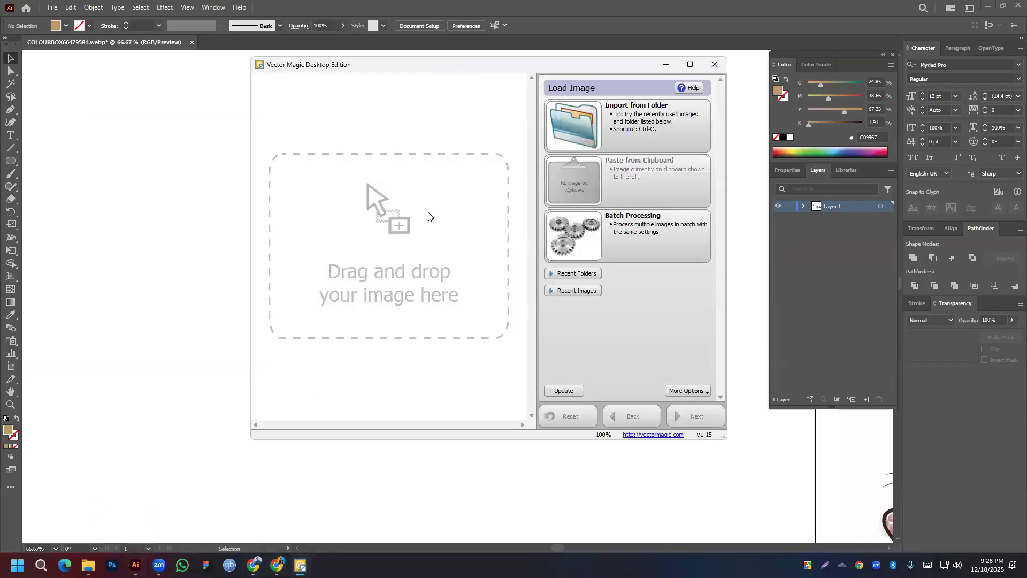
pyautogui.click(613, 121)
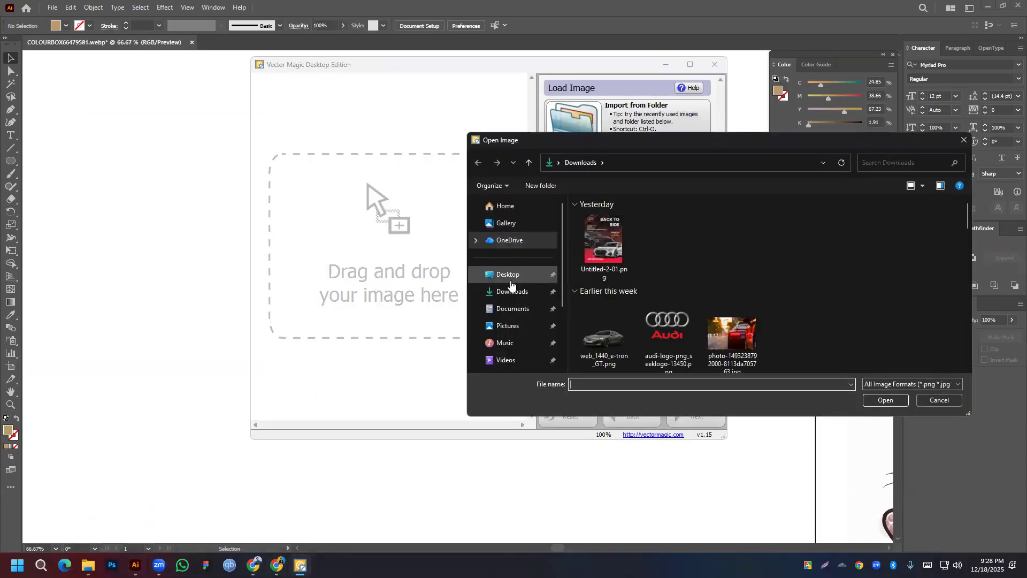
pyautogui.click(503, 274)
pyautogui.click(624, 259)
pyautogui.doubleClick(624, 259)
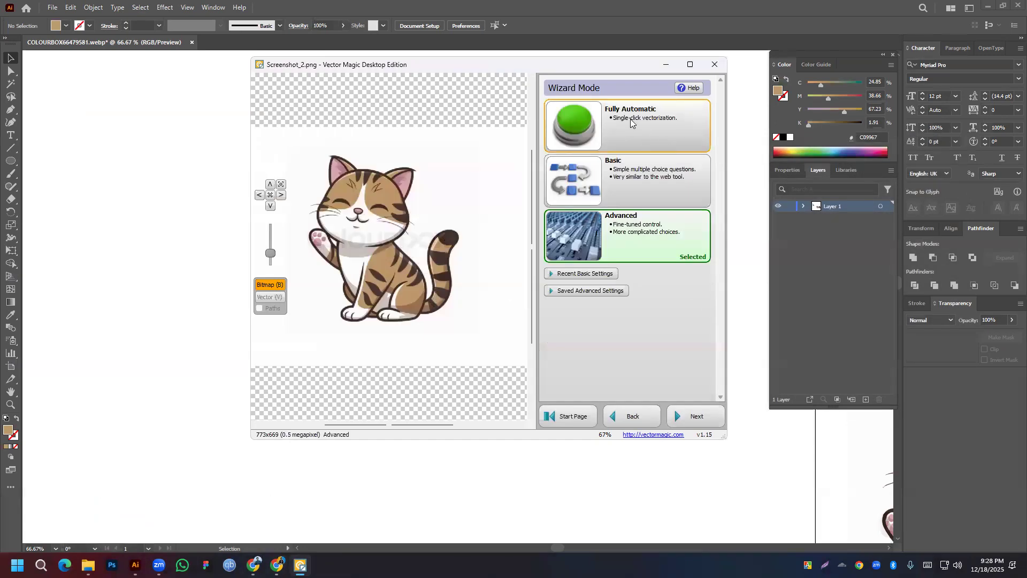
pyautogui.click(642, 238)
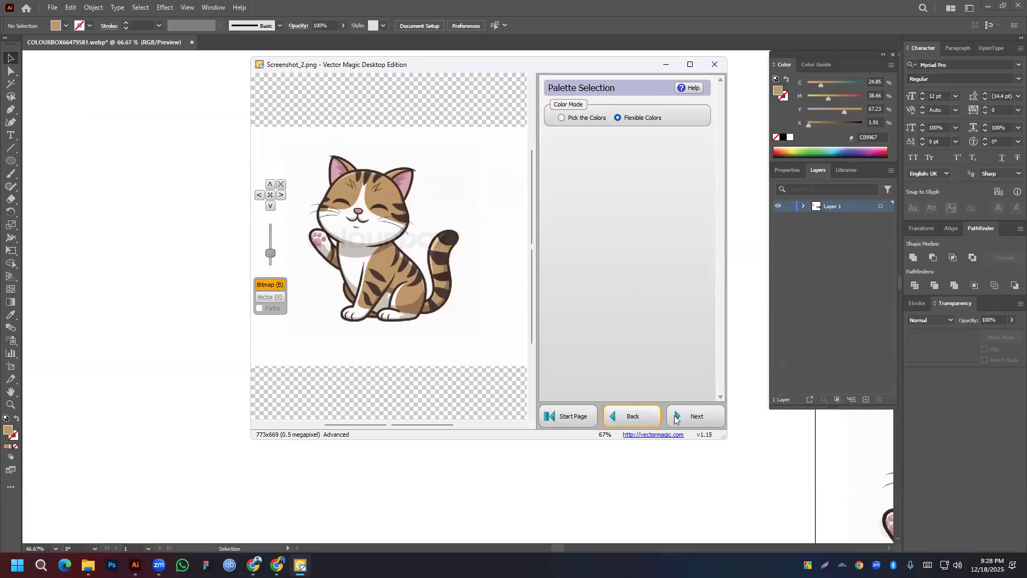
pyautogui.click(693, 418)
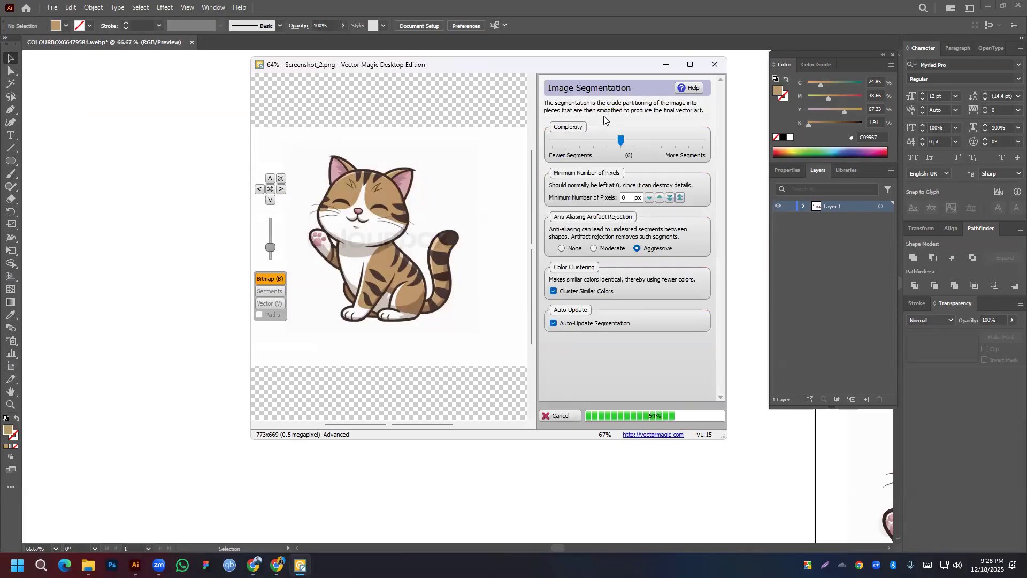
# Try segmentation complexity 12 and complexity 1 and compare the segmented cat at both settings
pyautogui.moveTo(623, 140); pyautogui.dragTo(733, 147)
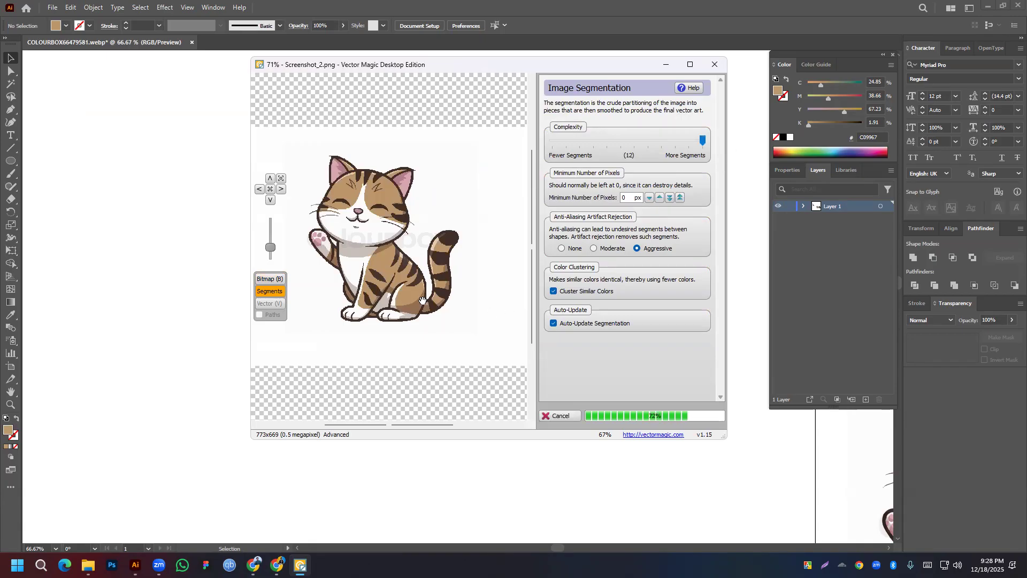
pyautogui.scroll(6, 367, 199)
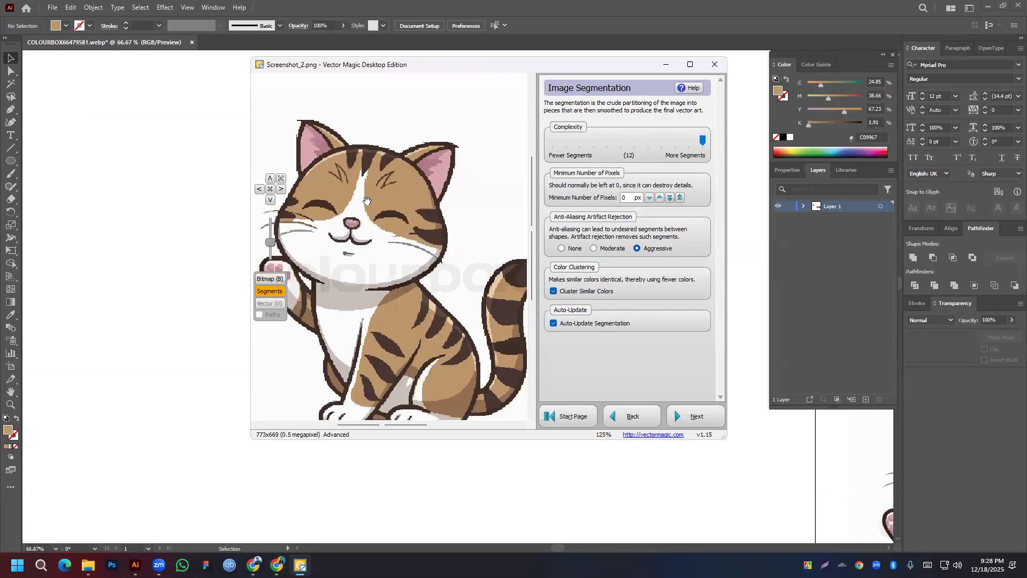
pyautogui.moveTo(559, 141); pyautogui.dragTo(550, 143)
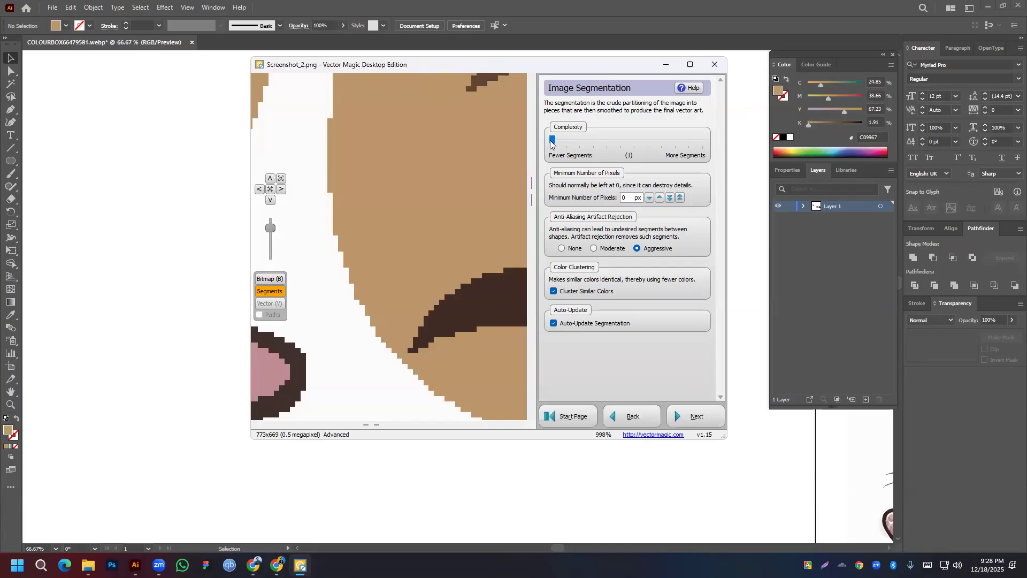
pyautogui.scroll(-5, 429, 299)
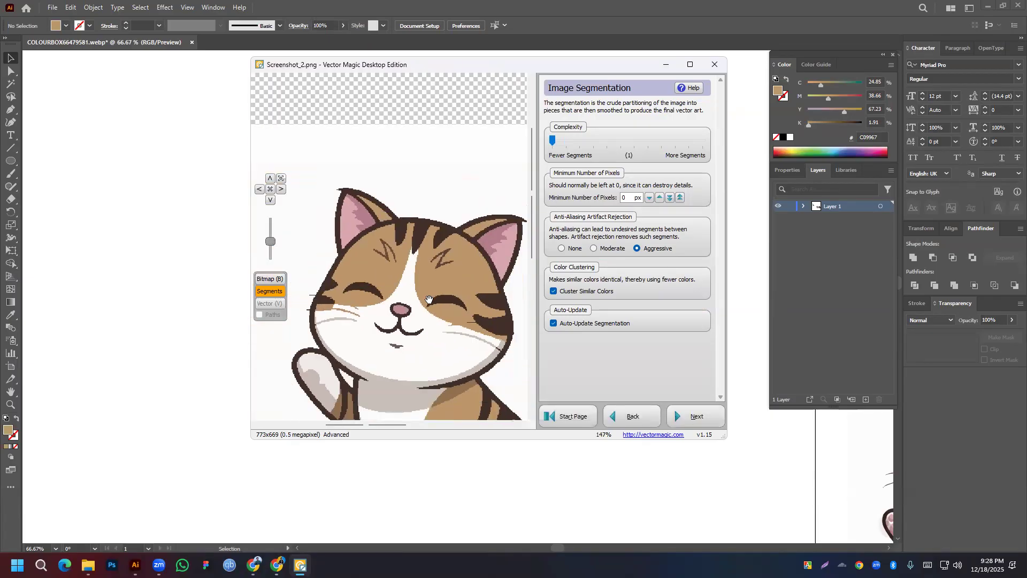
pyautogui.scroll(-1, 407, 231)
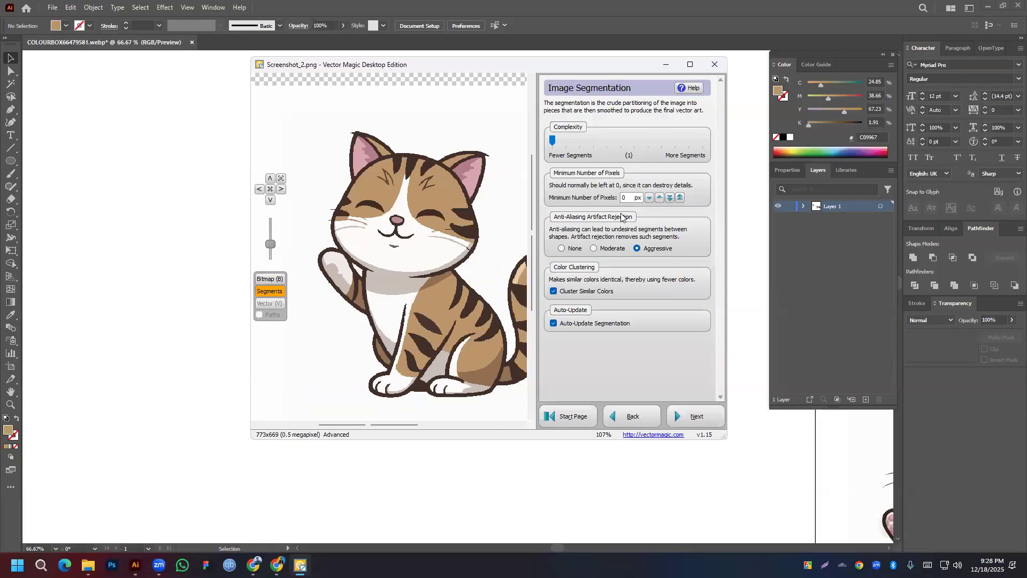
# Set the minimum number of pixels to 100 and raise the segmentation complexity to 12
pyautogui.click(679, 197)
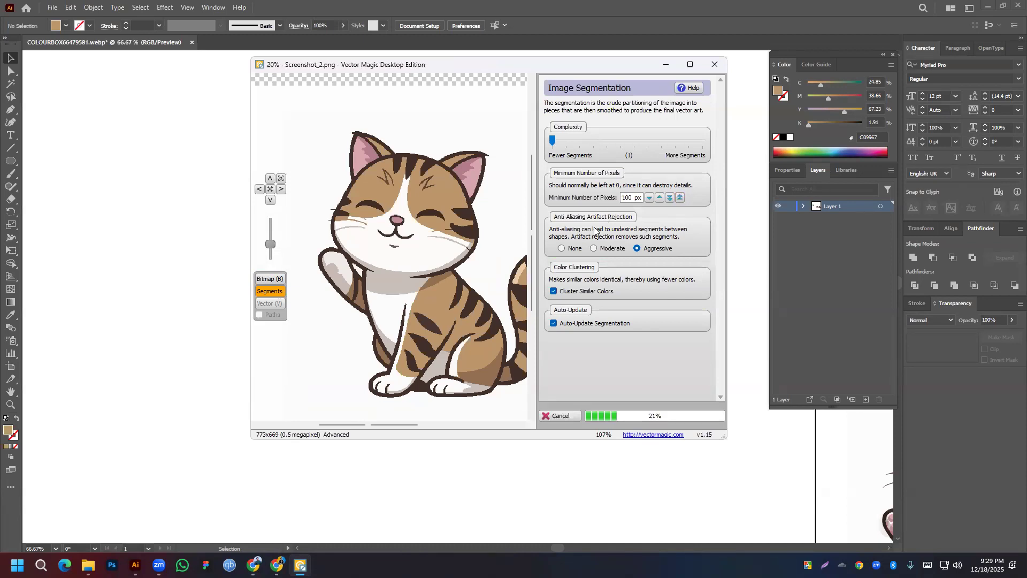
pyautogui.scroll(5, 397, 209)
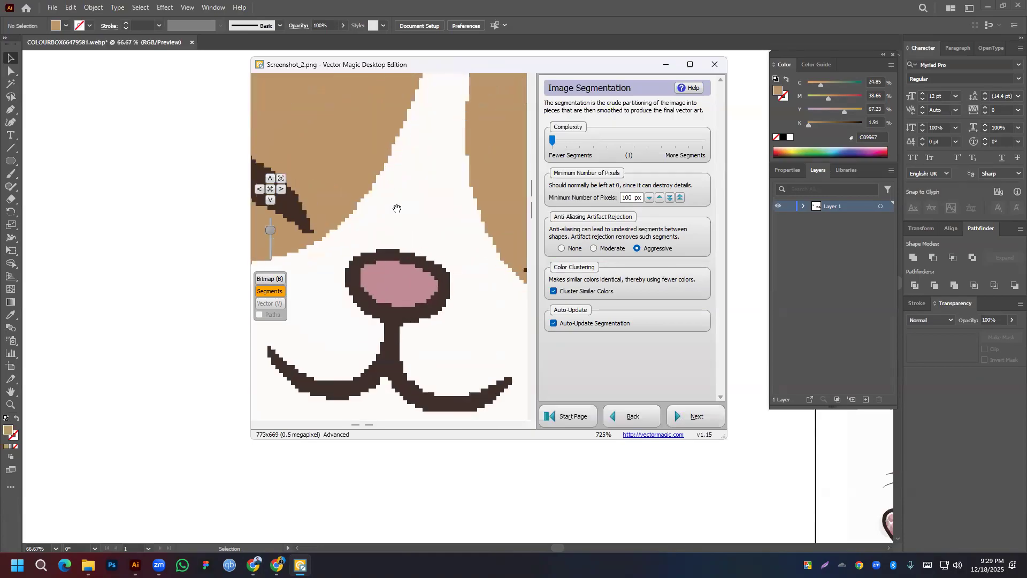
pyautogui.click(589, 142)
pyautogui.click(677, 138)
pyautogui.click(685, 137)
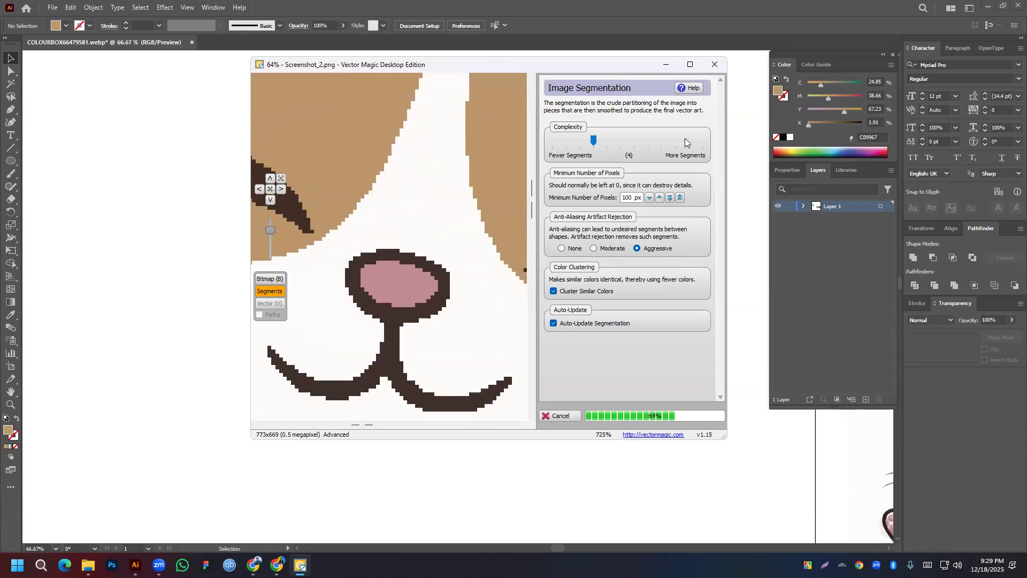
pyautogui.click(687, 138)
pyautogui.click(690, 138)
pyautogui.click(690, 138)
pyautogui.click(689, 138)
pyautogui.click(690, 138)
pyautogui.click(690, 138)
pyautogui.click(689, 138)
pyautogui.click(704, 142)
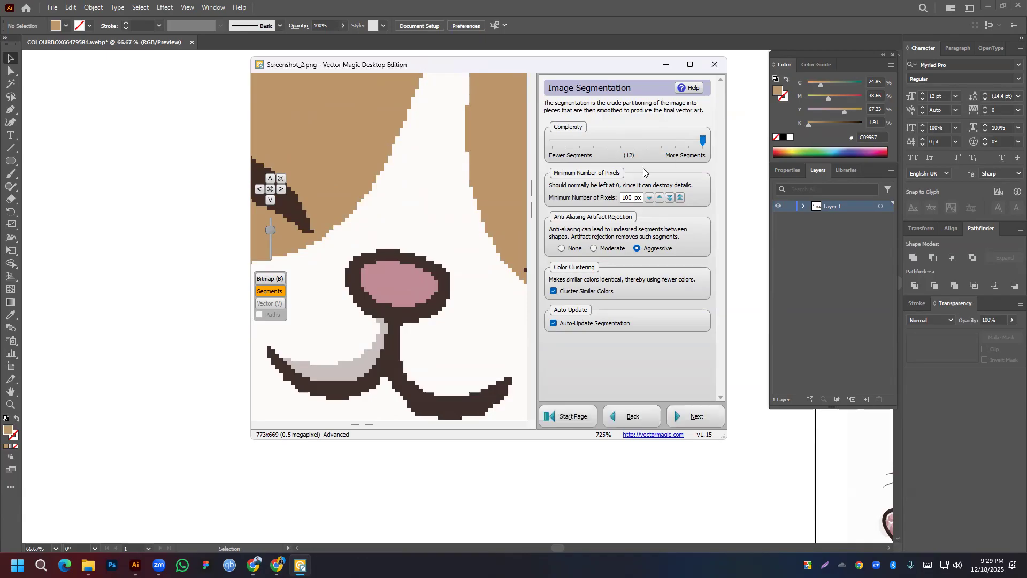
# Accept the segmentation without manual edits and set the path smoothness to 8
pyautogui.click(695, 416)
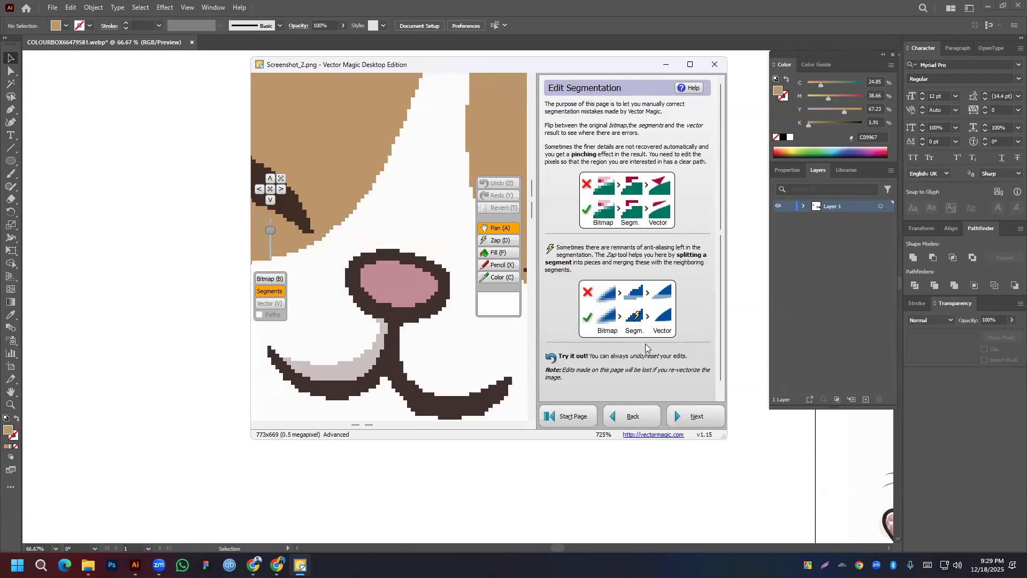
pyautogui.click(697, 417)
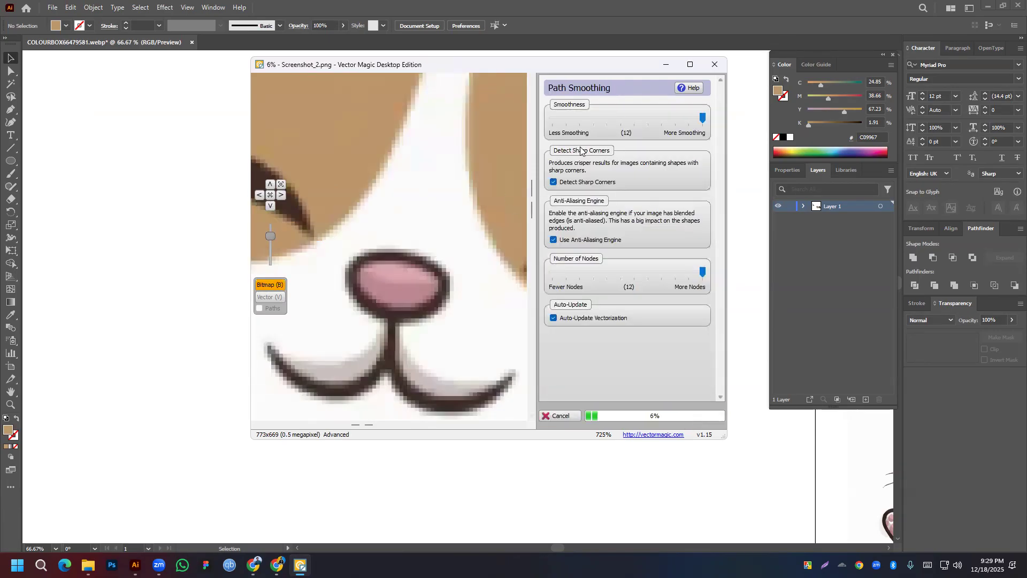
pyautogui.click(680, 117)
pyautogui.click(659, 117)
pyautogui.click(633, 115)
pyautogui.click(626, 117)
pyautogui.click(625, 118)
pyautogui.click(625, 118)
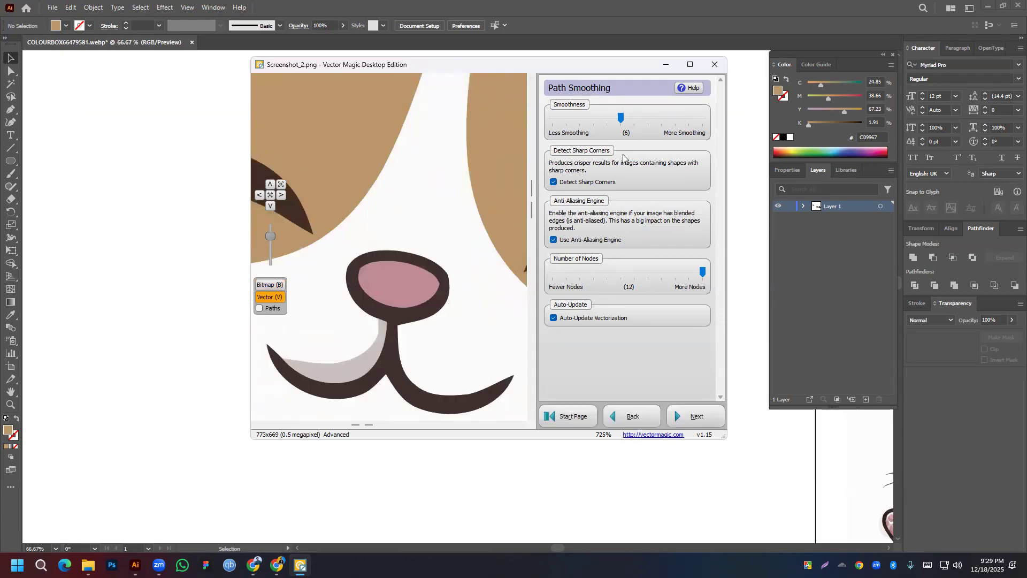
pyautogui.click(649, 119)
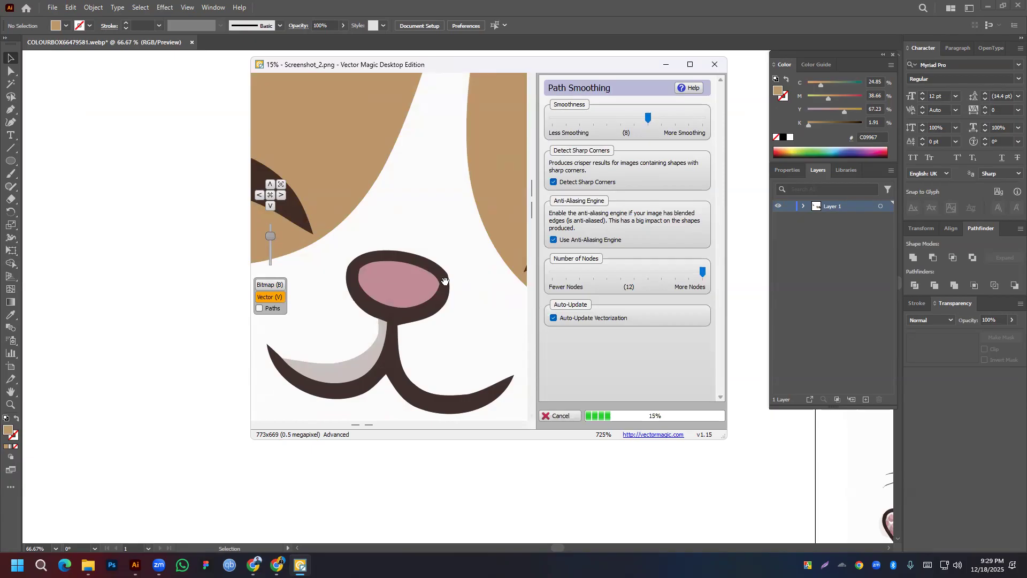
# Check the smoothed trace, keep all background shapes and save the result to the Desktop as Screenshot_2.ai
pyautogui.moveTo(399, 239); pyautogui.dragTo(314, 193)
pyautogui.scroll(-2, 386, 201)
pyautogui.scroll(-6, 386, 201)
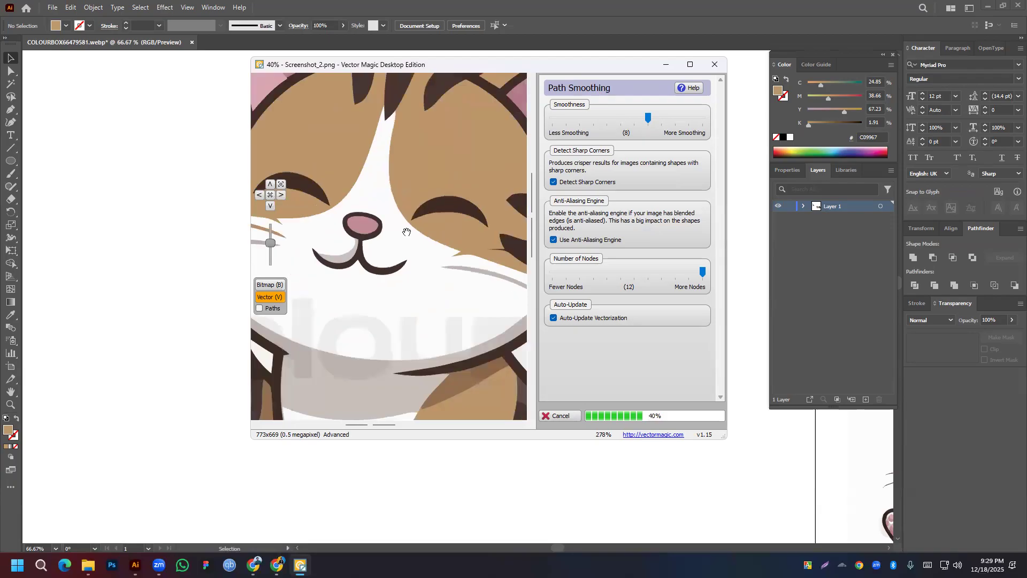
pyautogui.scroll(2, 378, 229)
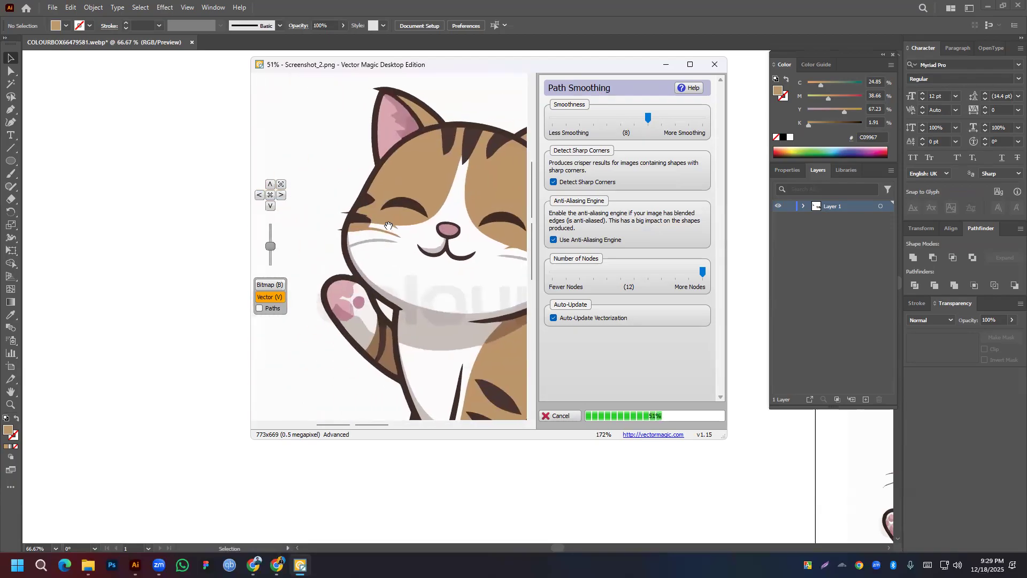
pyautogui.scroll(2, 357, 222)
pyautogui.scroll(-2, 402, 225)
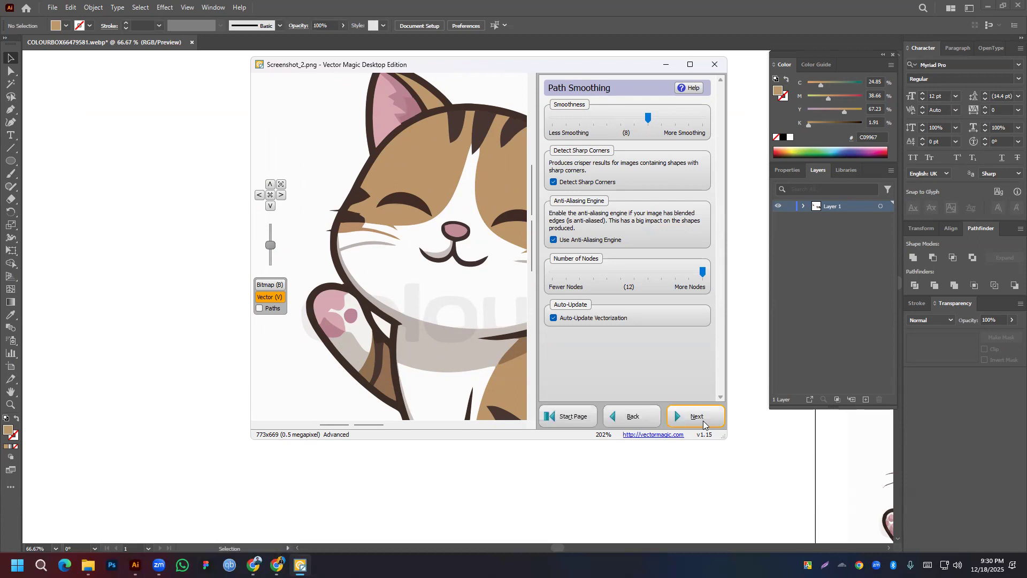
pyautogui.click(706, 416)
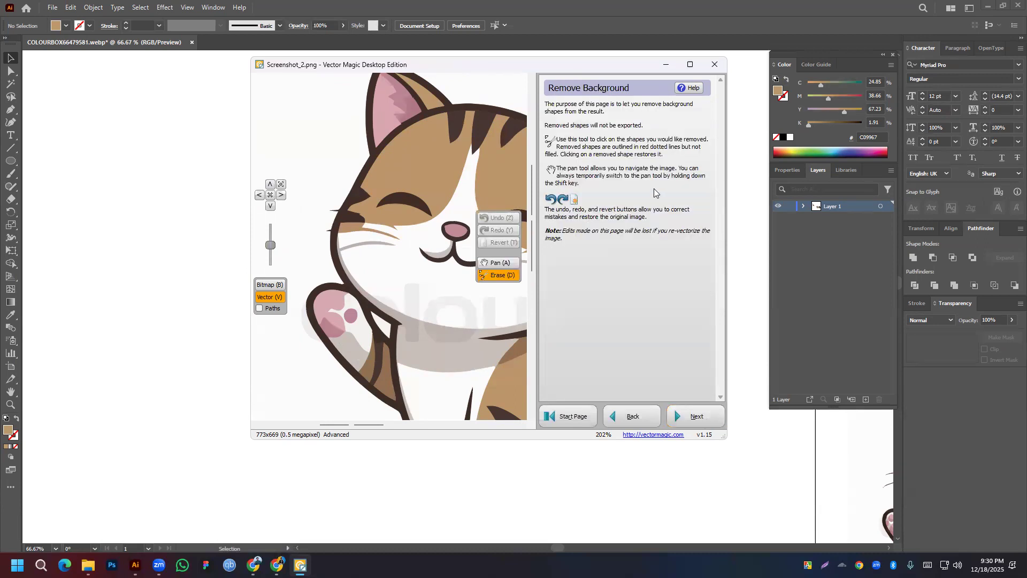
pyautogui.click(707, 416)
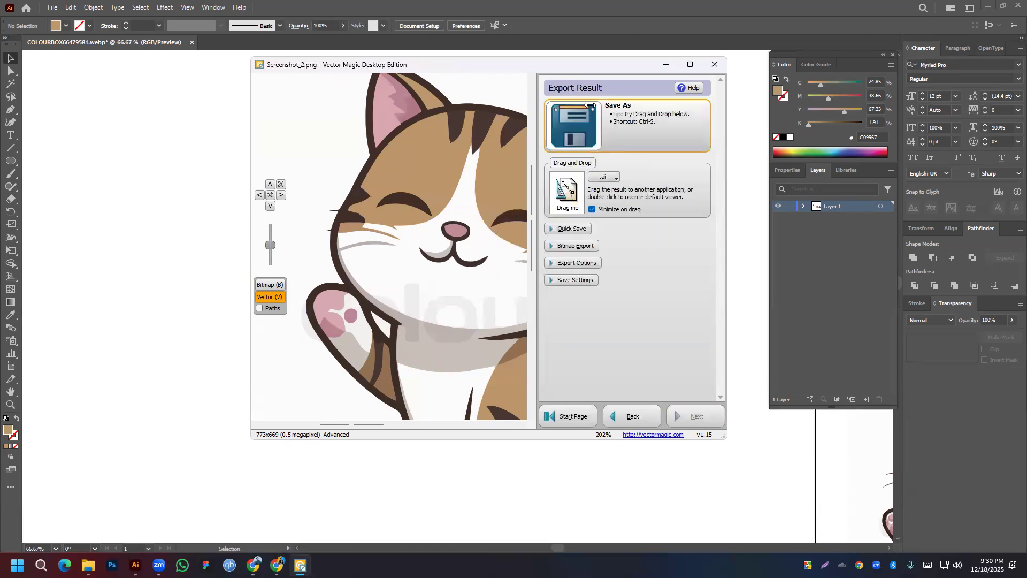
pyautogui.click(603, 177)
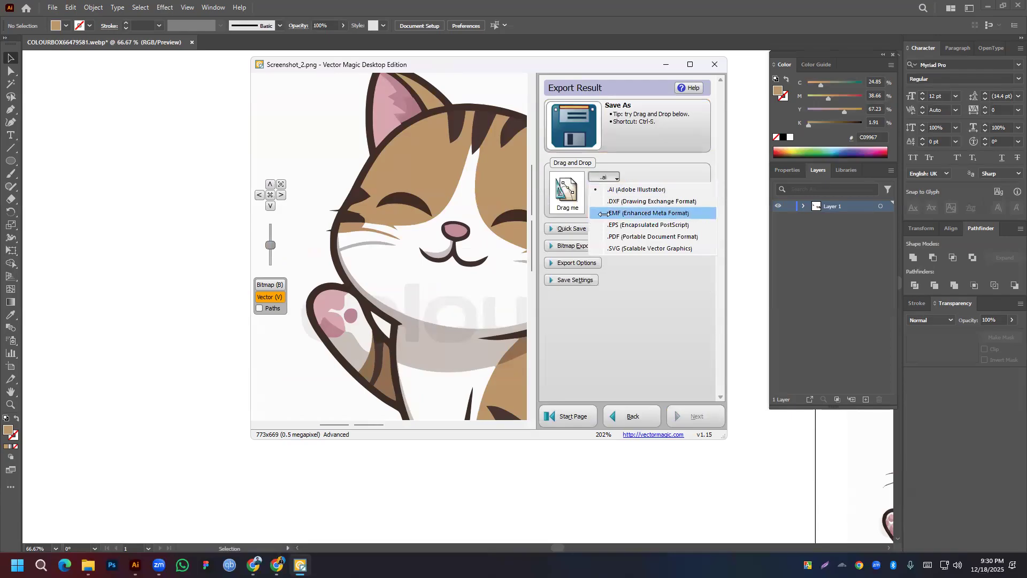
pyautogui.click(621, 290)
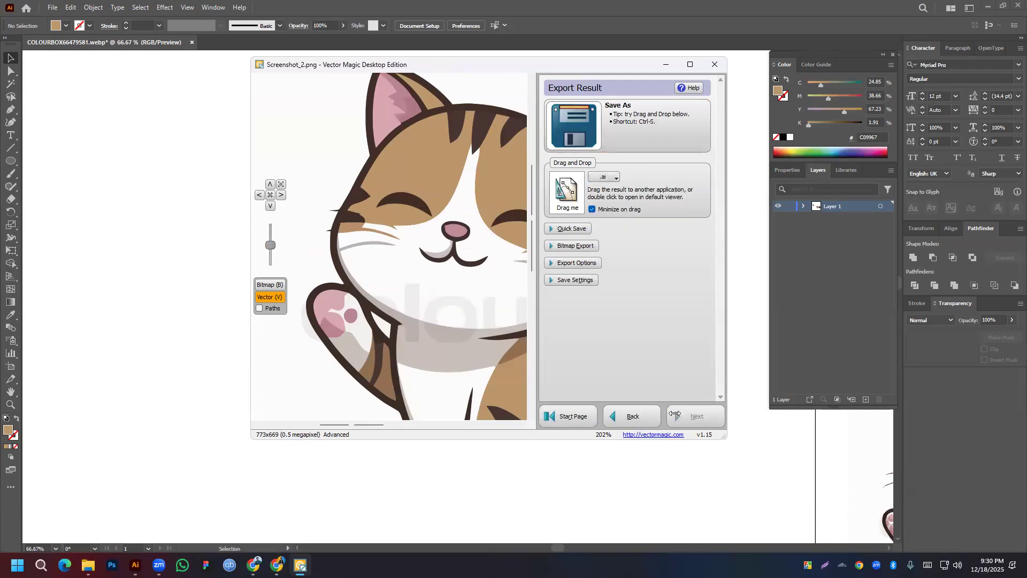
pyautogui.click(626, 120)
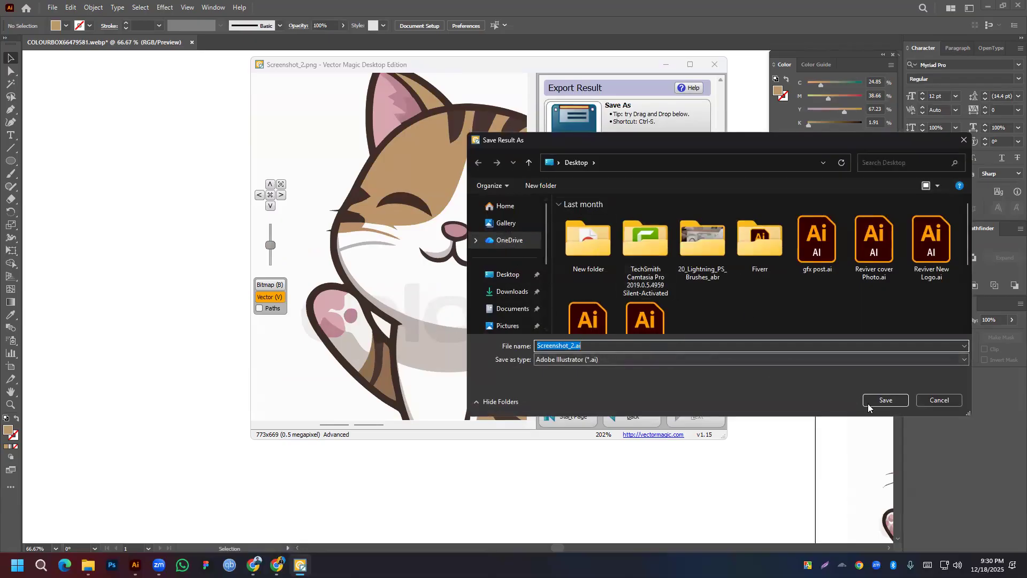
pyautogui.click(885, 400)
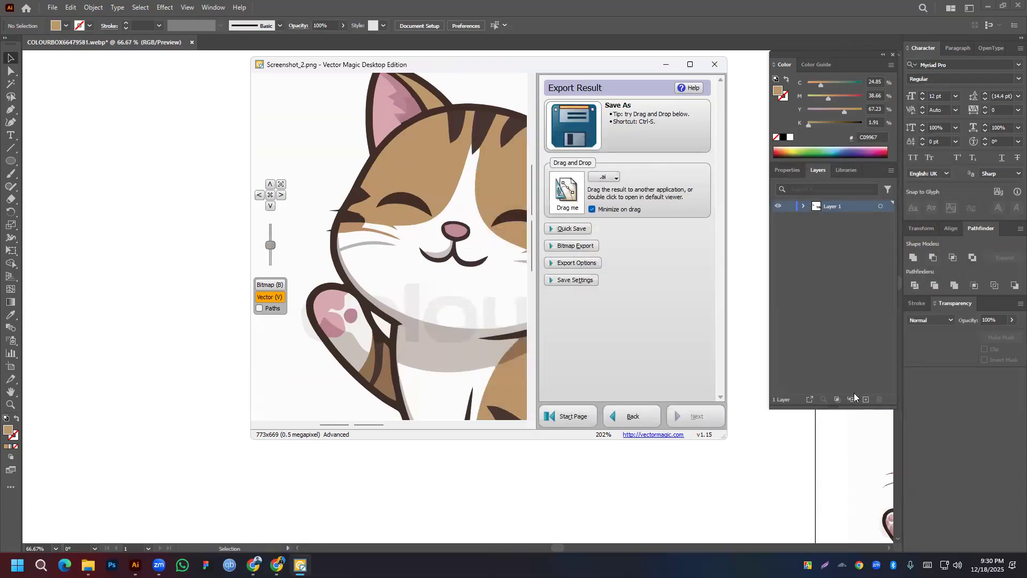
# Return to Illustrator and open the exported Screenshot_2.ai file
pyautogui.click(73, 51)
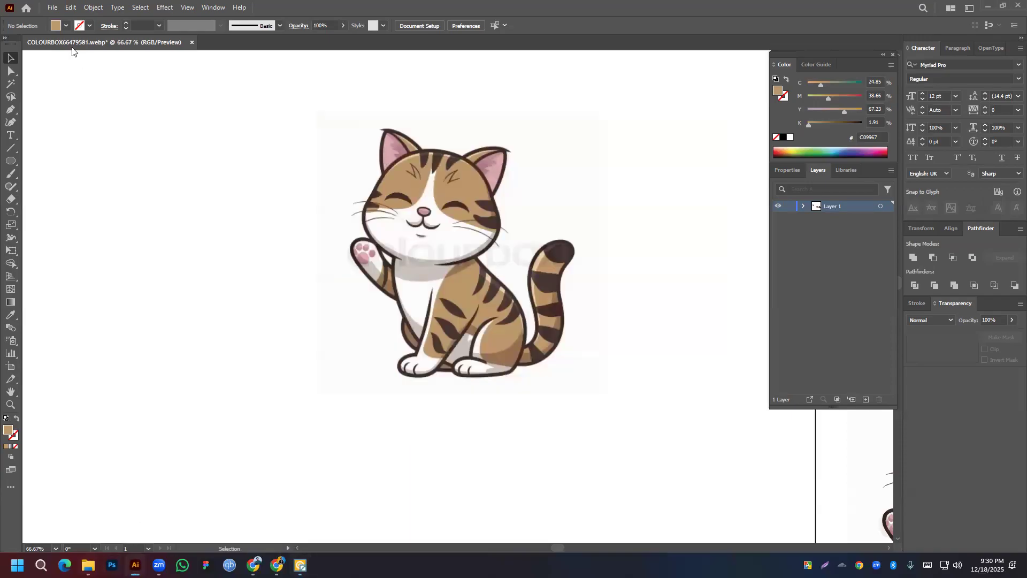
pyautogui.click(52, 8)
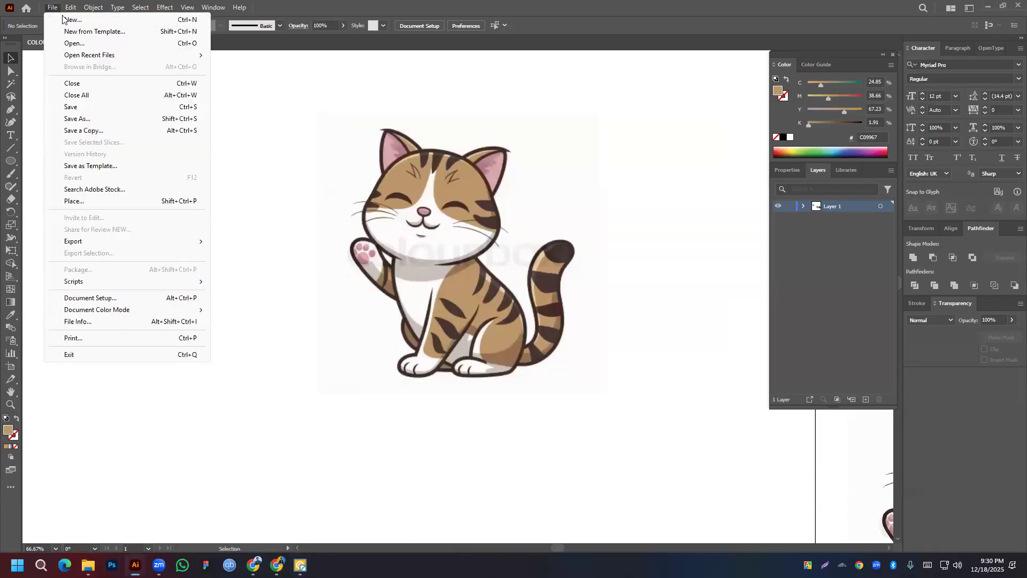
pyautogui.click(69, 45)
pyautogui.doubleClick(142, 119)
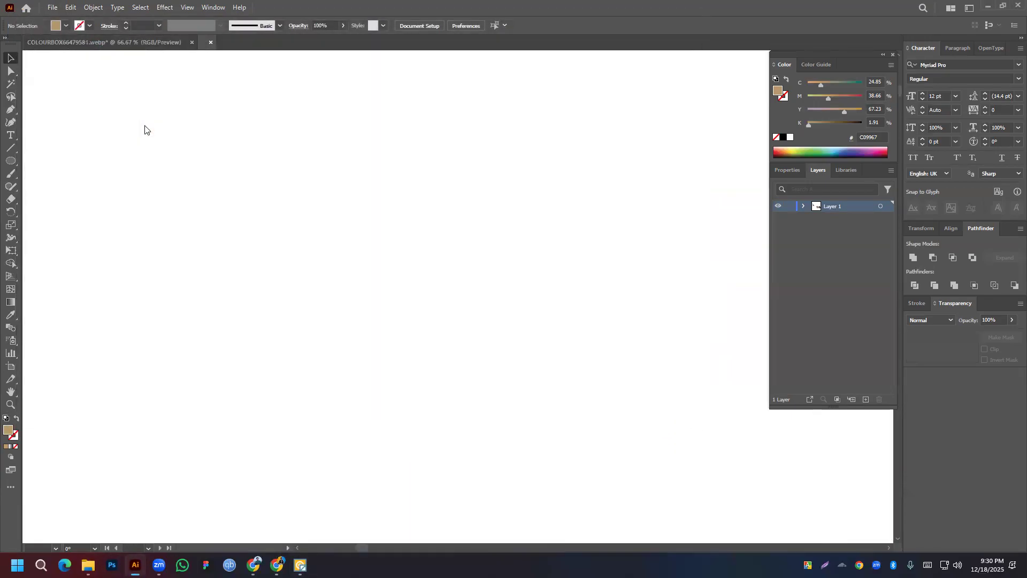
pyautogui.click(460, 231)
# Examine the traced vector shapes of the cat's face, whiskers, body and tail up close
pyautogui.scroll(3, 405, 266)
pyautogui.scroll(-2, 405, 266)
pyautogui.scroll(2, 343, 259)
pyautogui.click(354, 255)
pyautogui.scroll(-3, 363, 225)
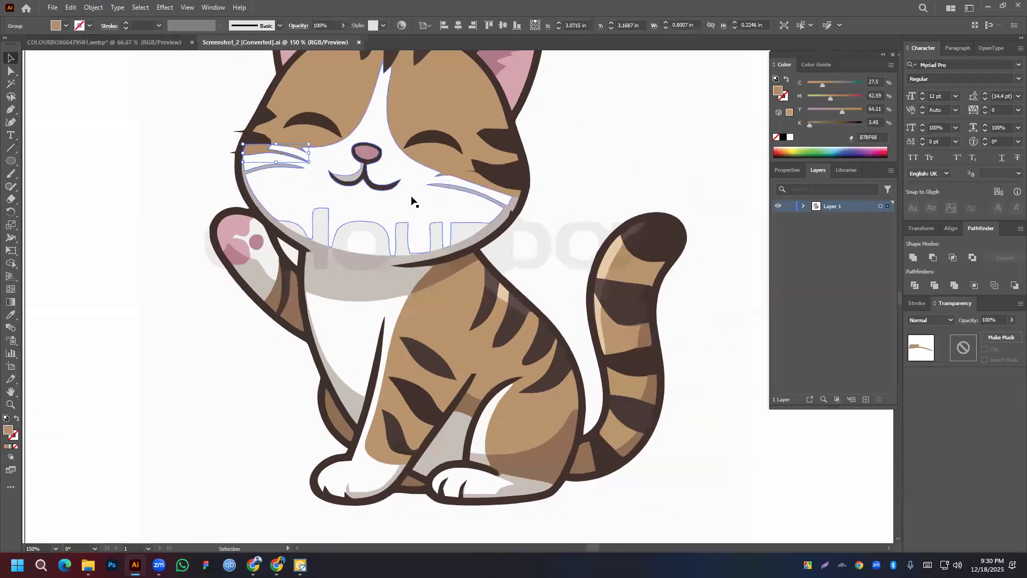
pyautogui.scroll(-2, 539, 336)
pyautogui.scroll(3, 550, 348)
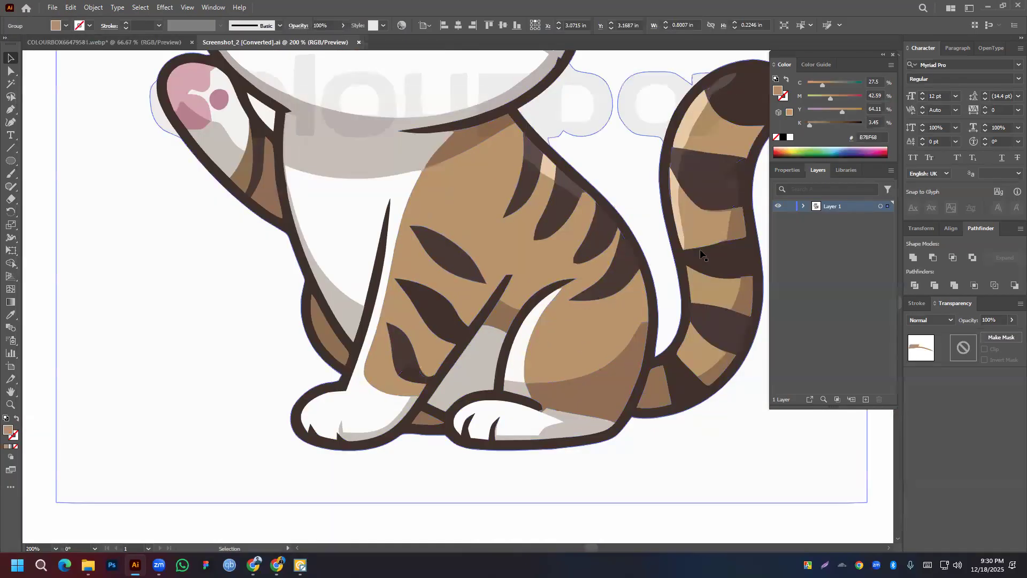
pyautogui.scroll(-1, 504, 202)
# Remove the light grey watermark lettering from the traced cat and view the artwork at 100%
pyautogui.click(570, 130)
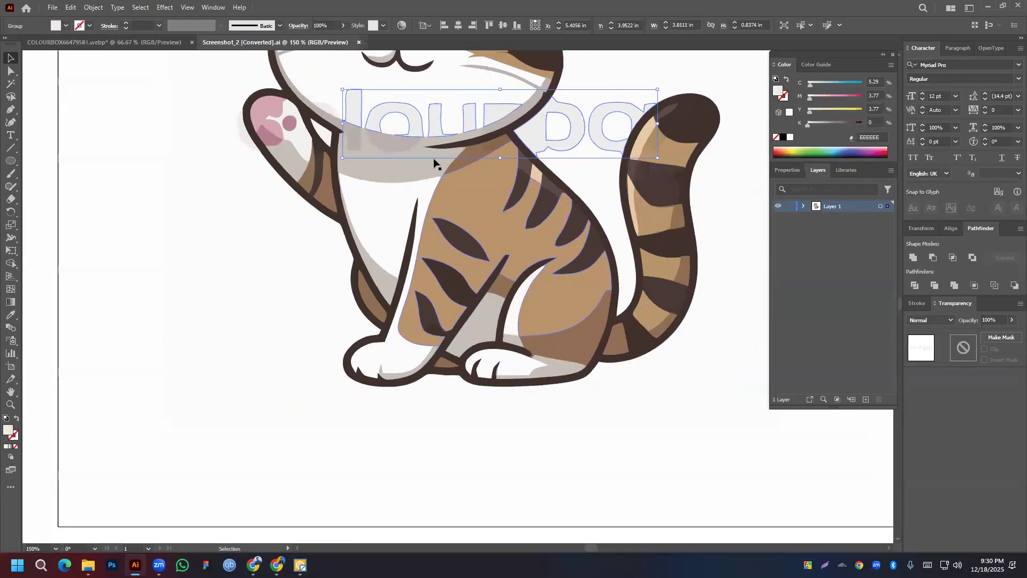
pyautogui.moveTo(589, 129); pyautogui.dragTo(619, 257)
pyautogui.scroll(-5, 620, 251)
pyautogui.click(619, 245)
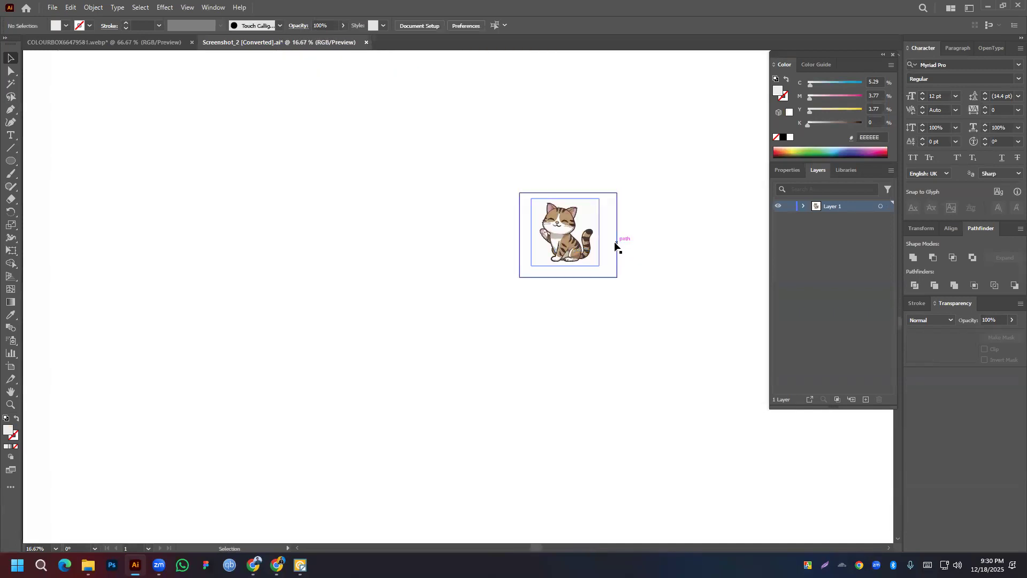
pyautogui.hotkey('ctrl', '1')
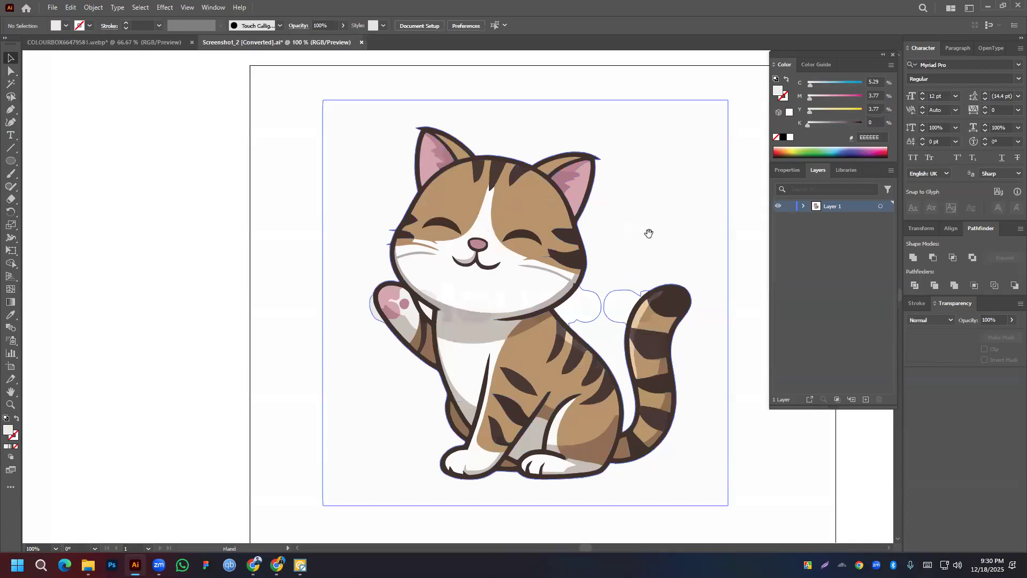
# Delete the near-white background square behind the traced cat and check the remaining artwork up close
pyautogui.moveTo(636, 233); pyautogui.dragTo(586, 195)
pyautogui.scroll(-1, 585, 194)
pyautogui.click(567, 247)
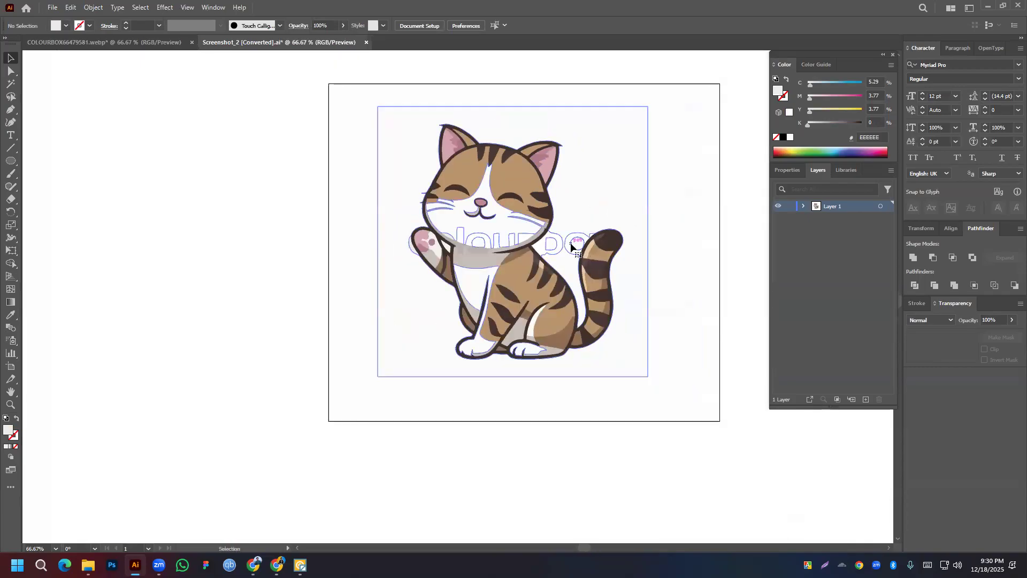
pyautogui.doubleClick(570, 230)
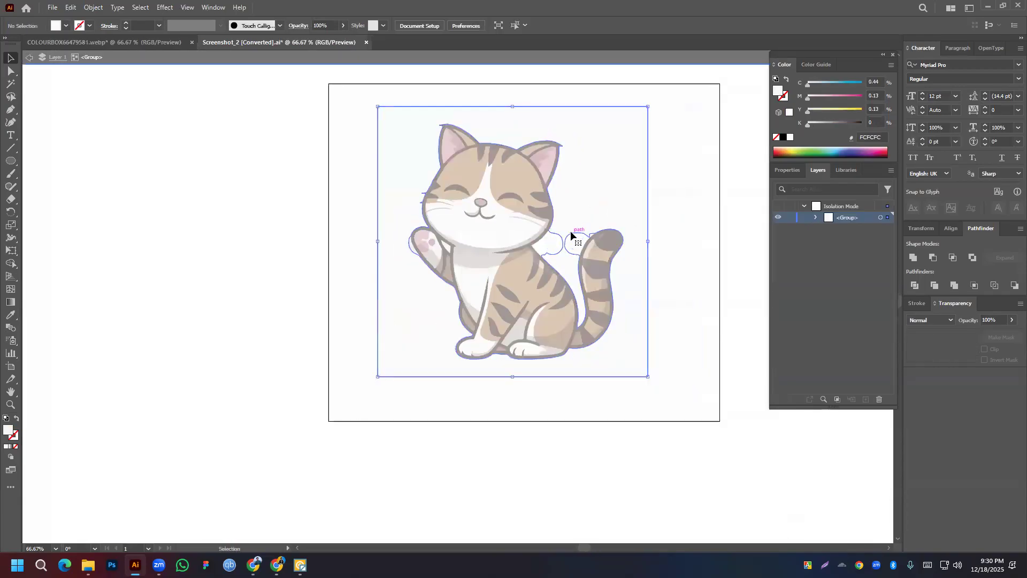
pyautogui.click(584, 209)
pyautogui.doubleClick(581, 213)
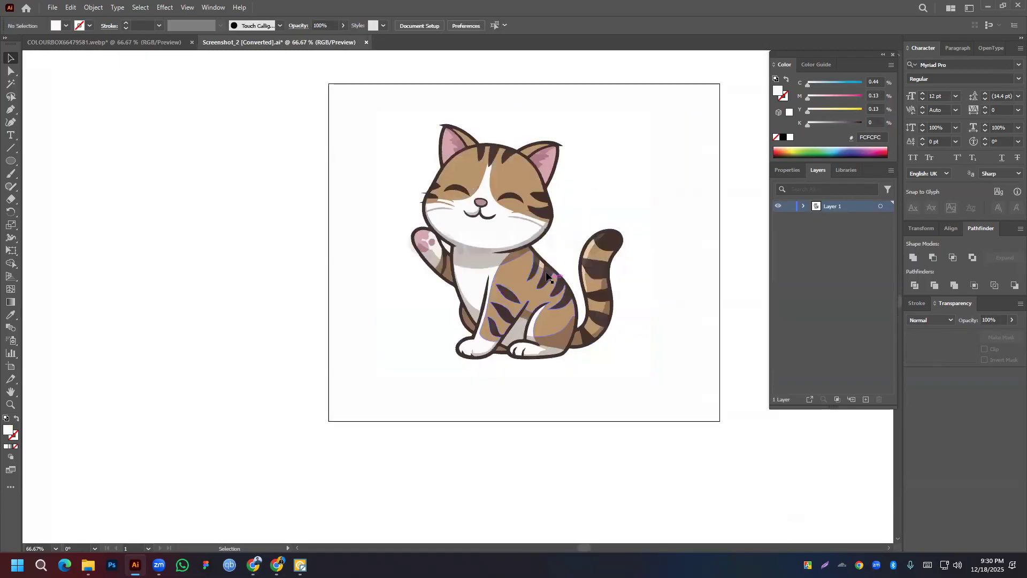
pyautogui.moveTo(545, 245); pyautogui.dragTo(364, 208)
pyautogui.press('Delete')
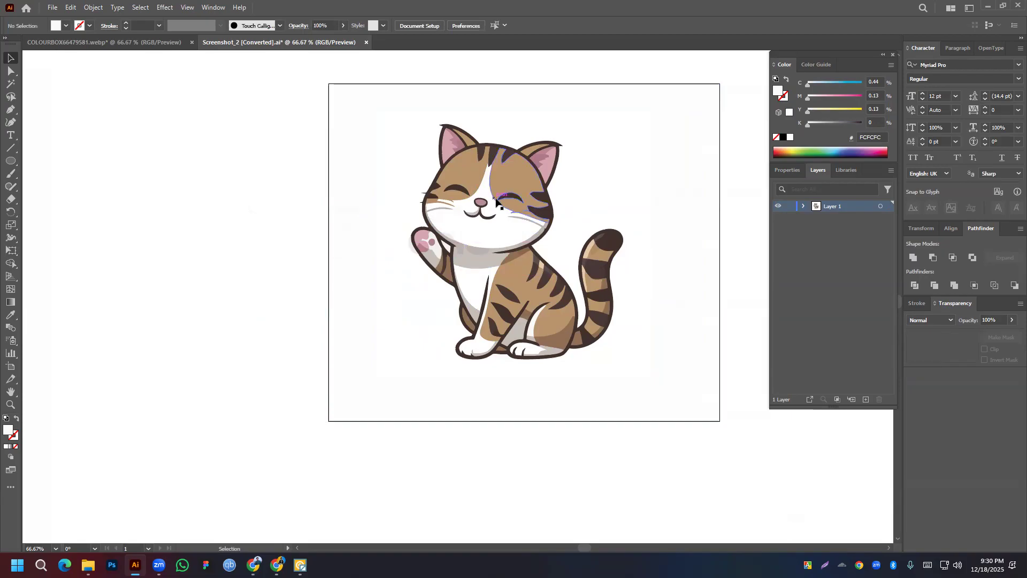
pyautogui.scroll(2, 557, 240)
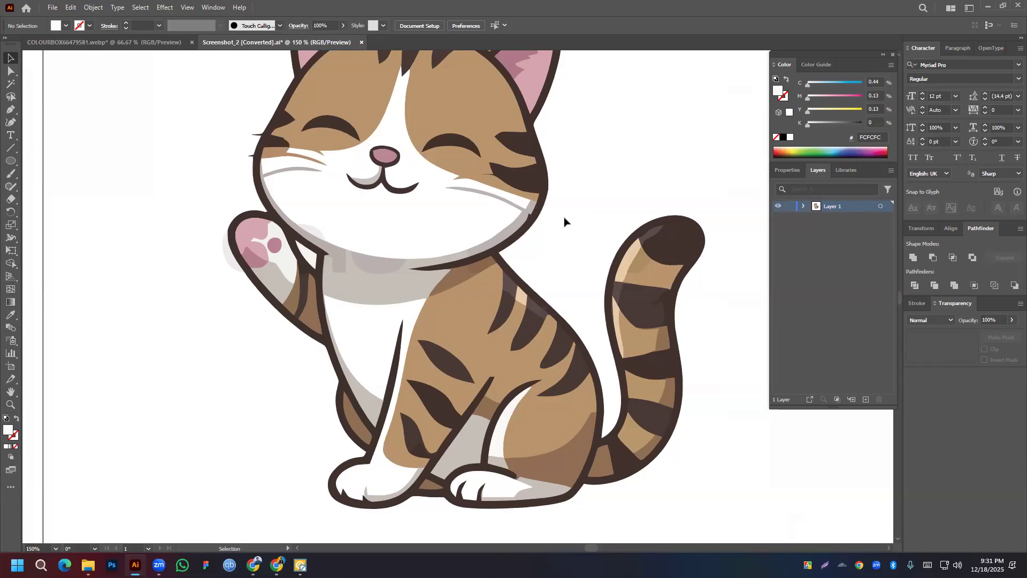
pyautogui.click(372, 295)
# Return to the COLOURBOX document and compare the reference, the Image Trace version and the hand-drawn cat
pyautogui.click(143, 44)
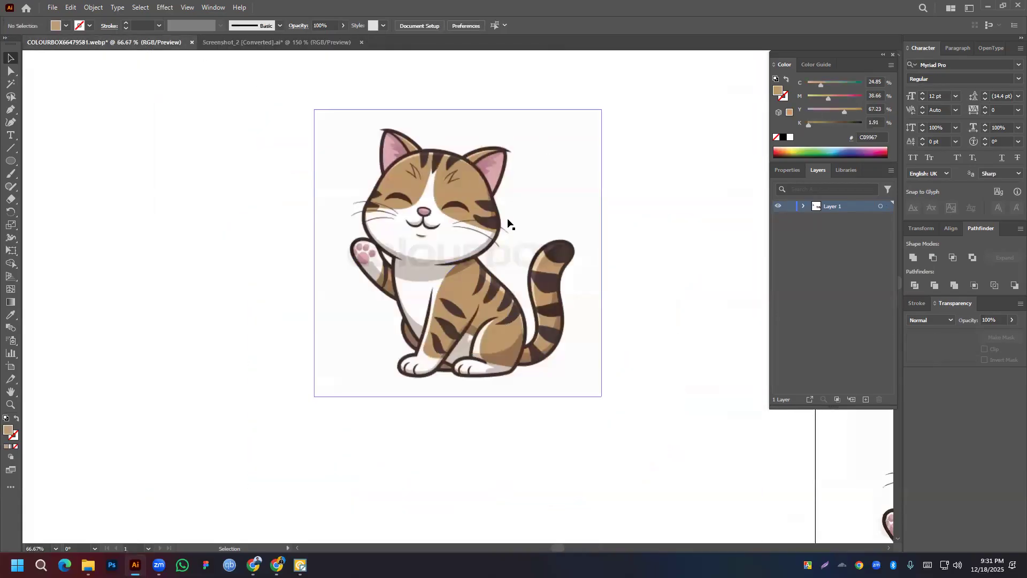
pyautogui.scroll(2, 444, 308)
pyautogui.scroll(-4, 591, 253)
pyautogui.moveTo(638, 294); pyautogui.dragTo(239, 258)
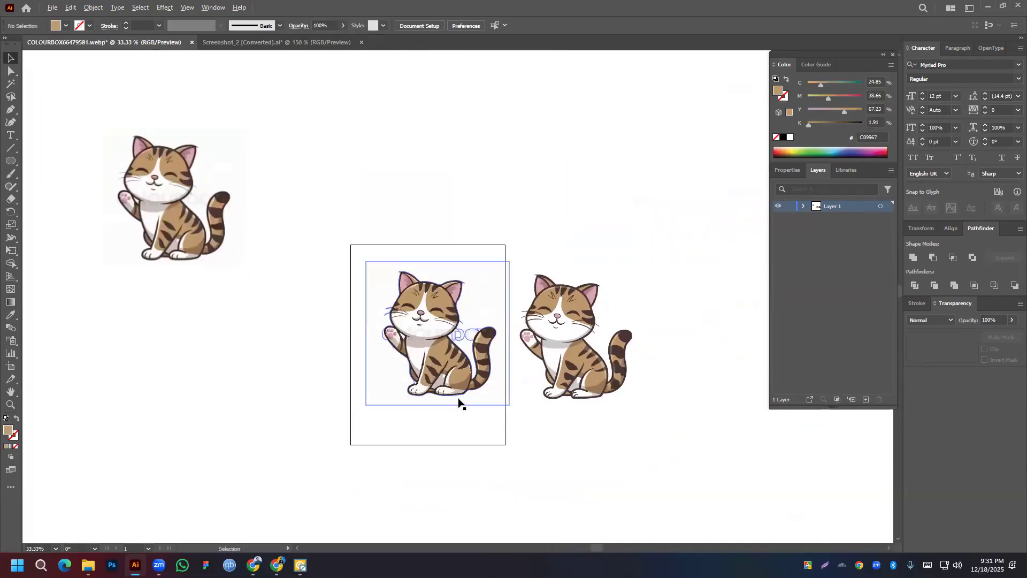
pyautogui.scroll(3, 459, 399)
pyautogui.moveTo(614, 248); pyautogui.dragTo(228, 218)
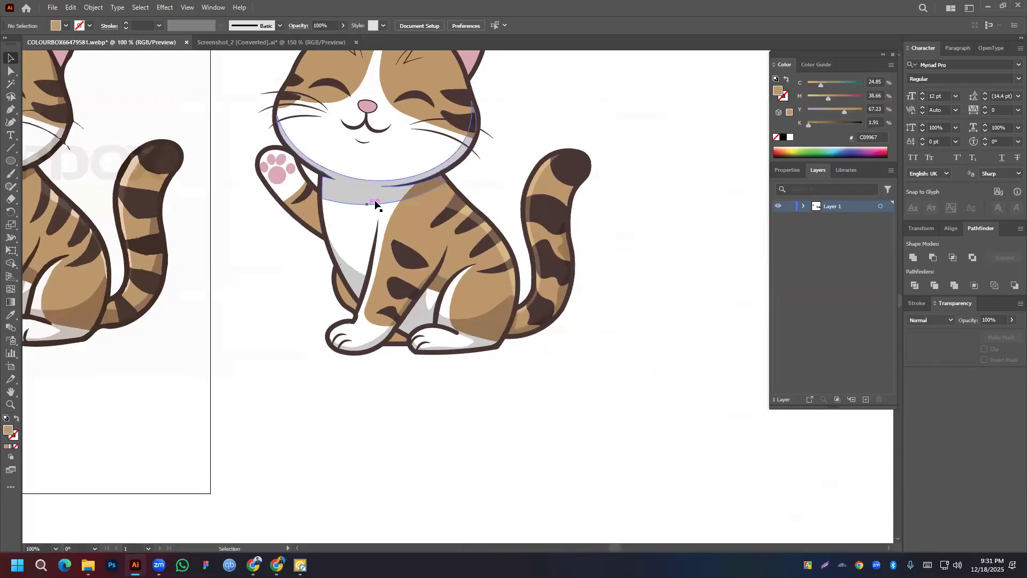
# Isolate the grey shadow under the hand-drawn cat's chin and try raising its opacity up to 100%
pyautogui.click(373, 202)
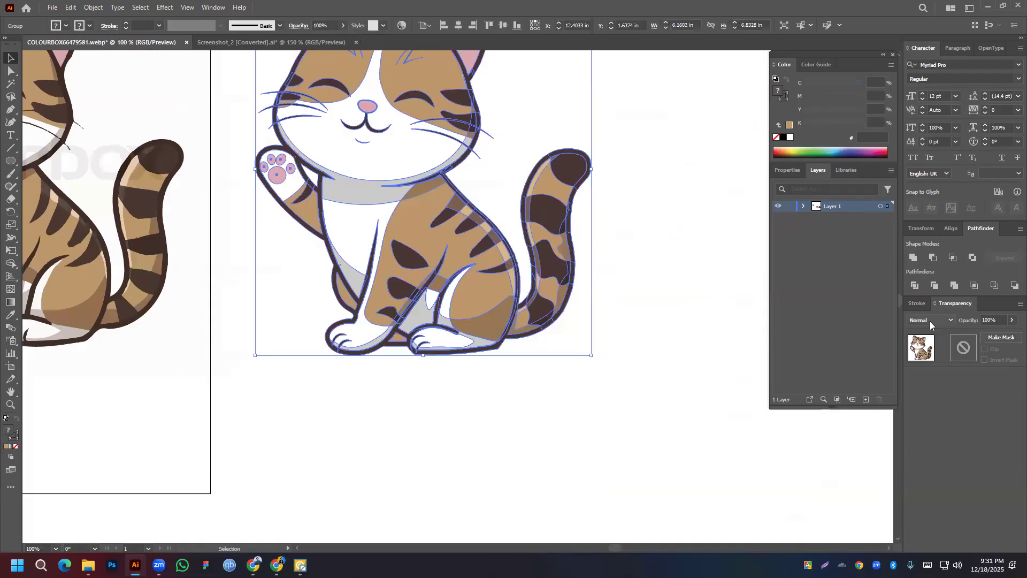
pyautogui.doubleClick(551, 253)
pyautogui.click(369, 203)
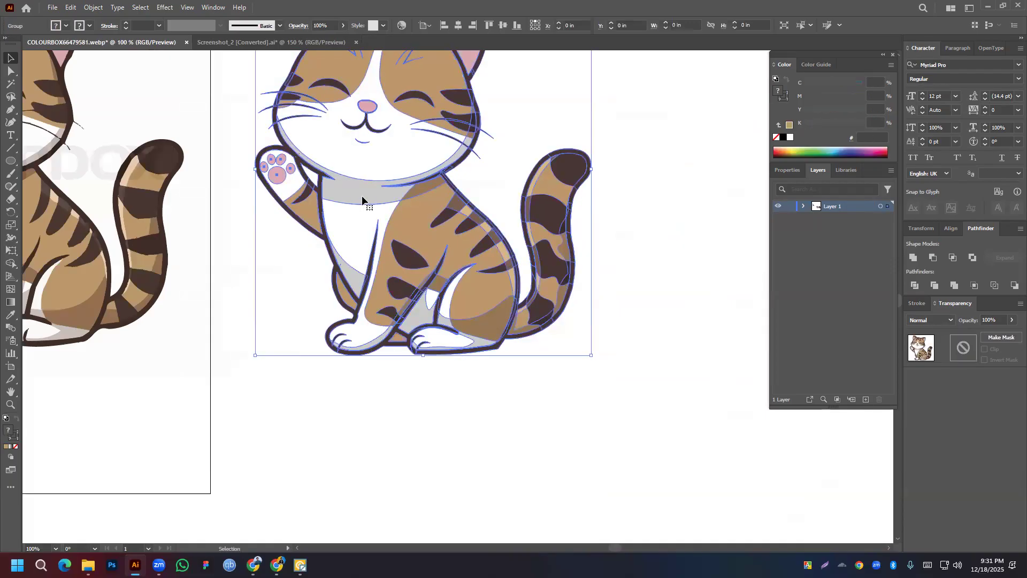
pyautogui.doubleClick(362, 197)
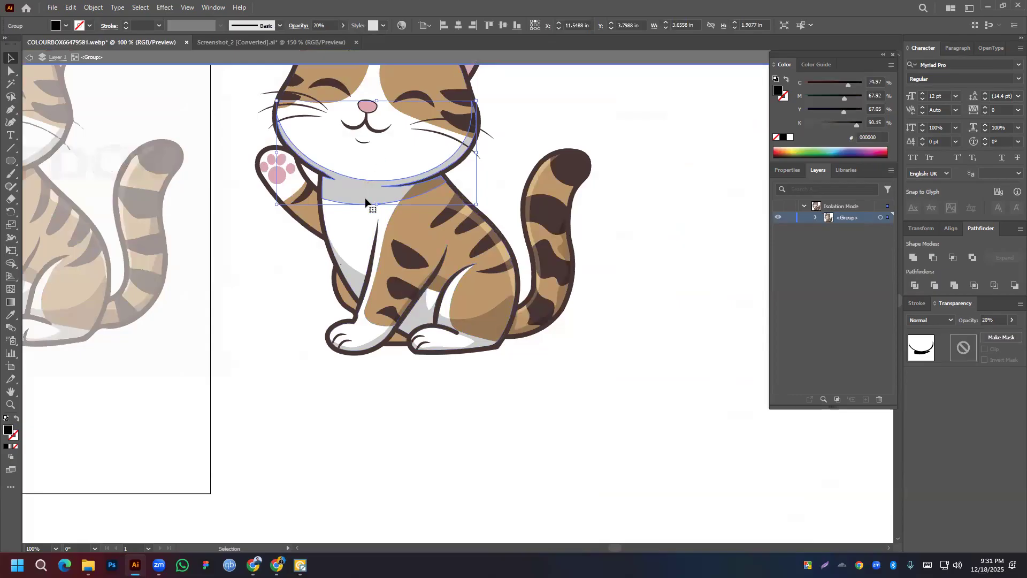
pyautogui.click(998, 320)
pyautogui.write('35')
pyautogui.press('Return')
pyautogui.scroll(20, 998, 320)
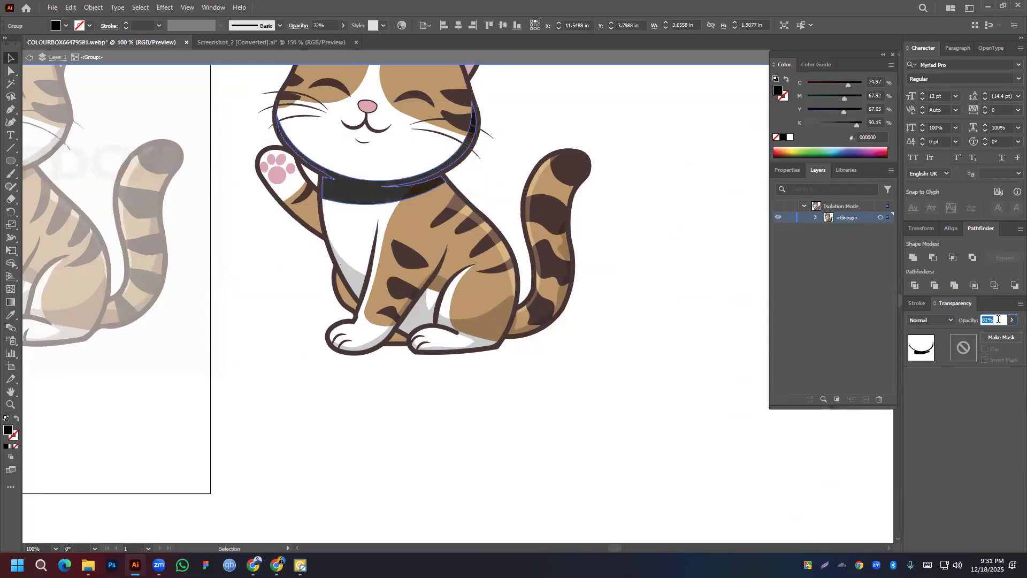
pyautogui.scroll(8, 998, 316)
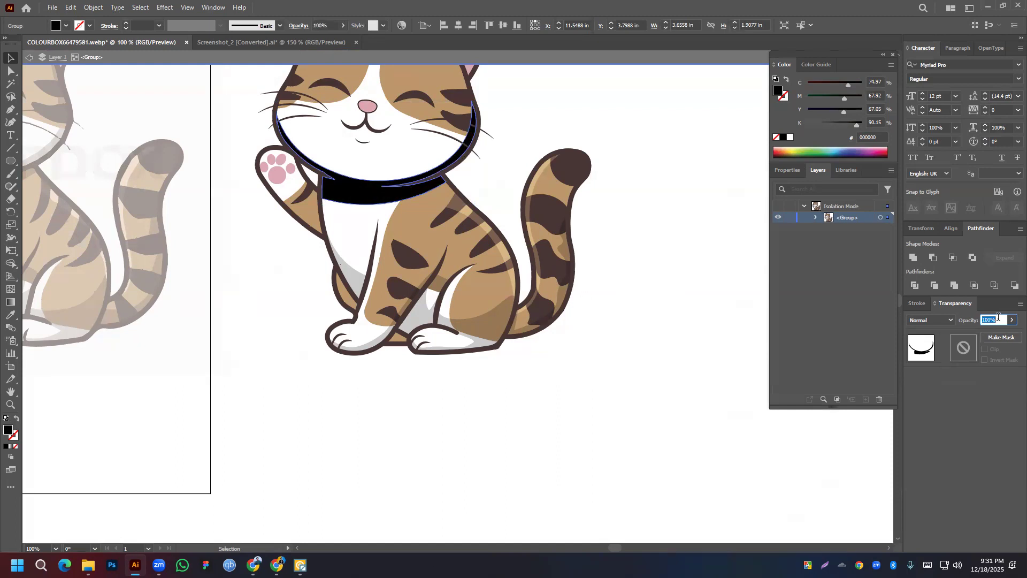
# Set the chin shadow's opacity to 20% and leave isolation mode
pyautogui.write('2')
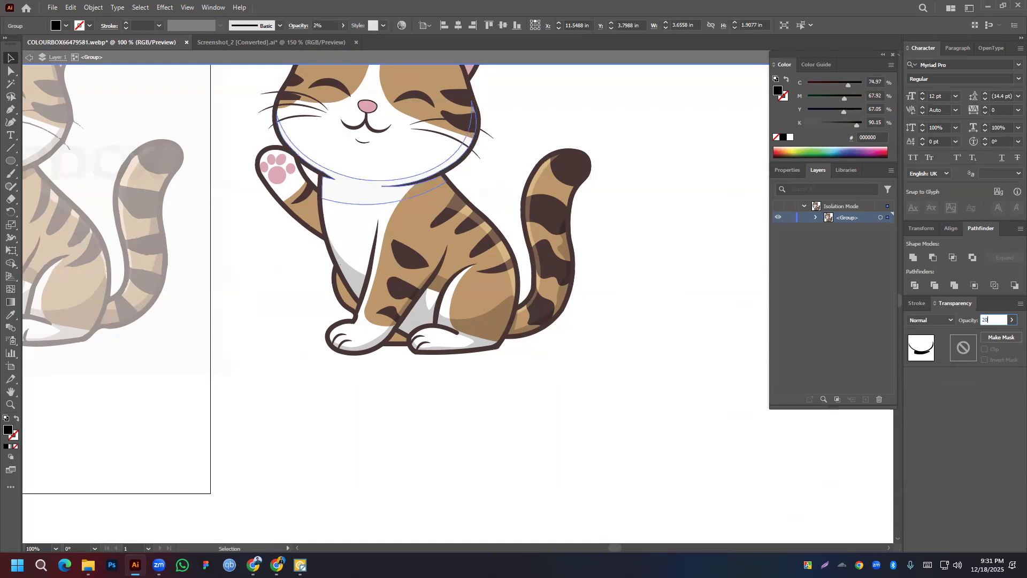
pyautogui.write('0')
pyautogui.press('Return')
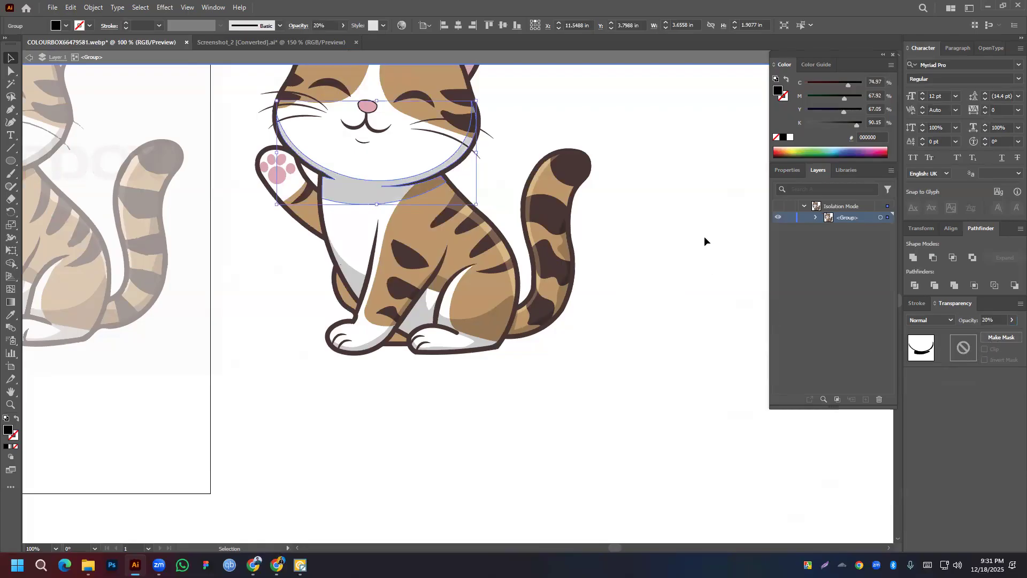
pyautogui.click(669, 207)
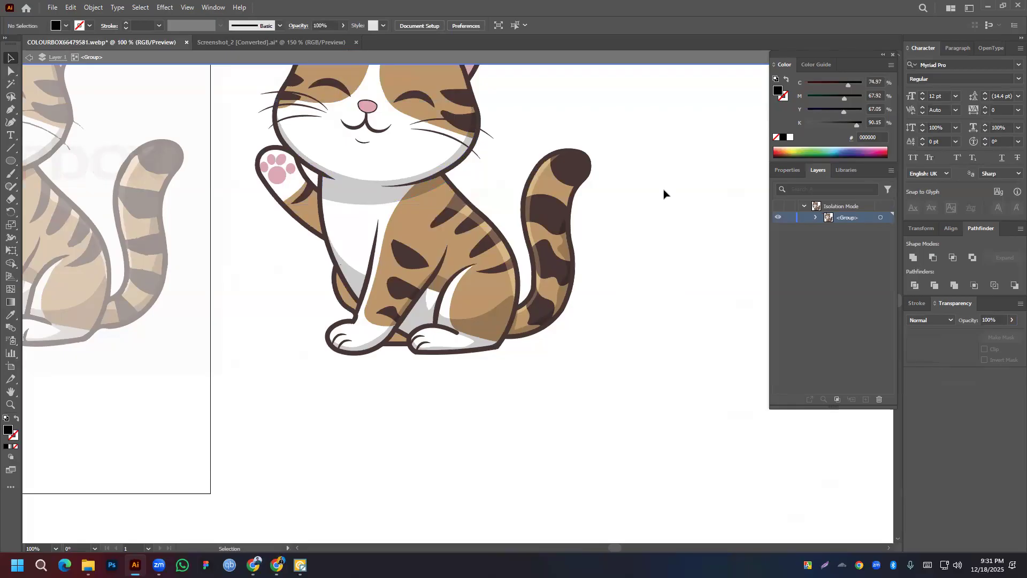
pyautogui.doubleClick(664, 193)
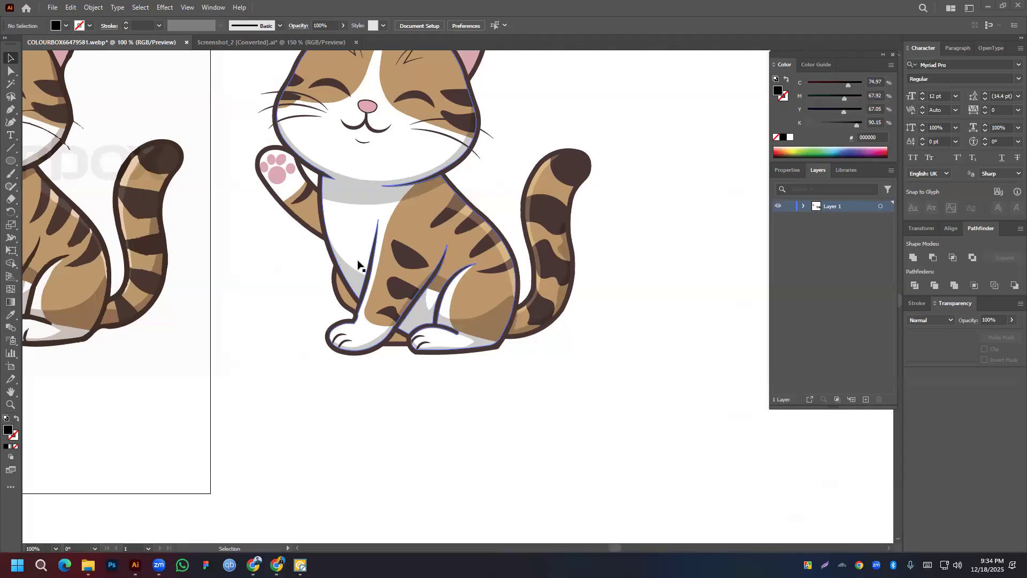
# Examine the hand-drawn cat's eyes, whiskers, nose and mouth up close, then its whole body and tail
pyautogui.scroll(3, 497, 165)
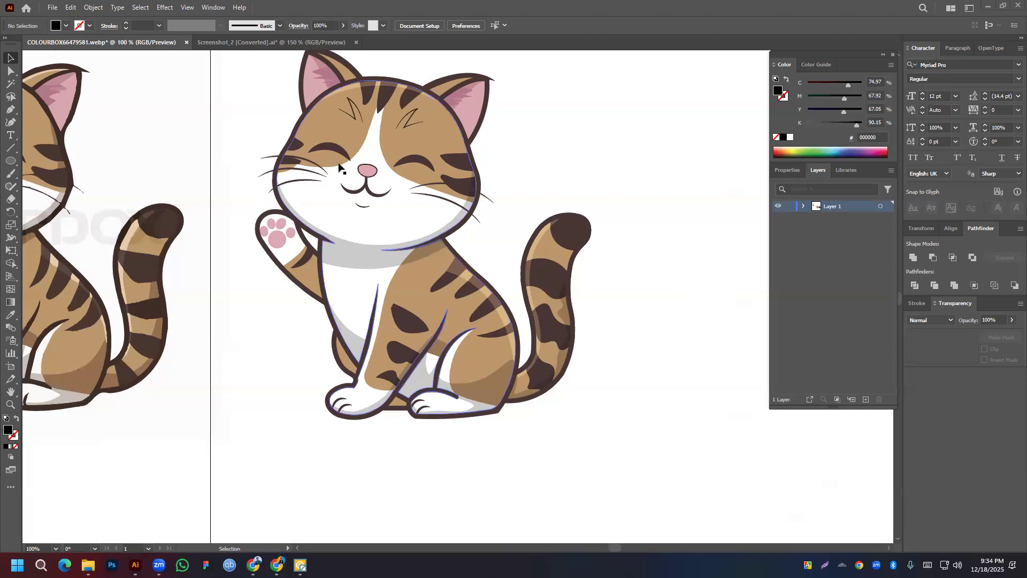
pyautogui.scroll(6, 334, 158)
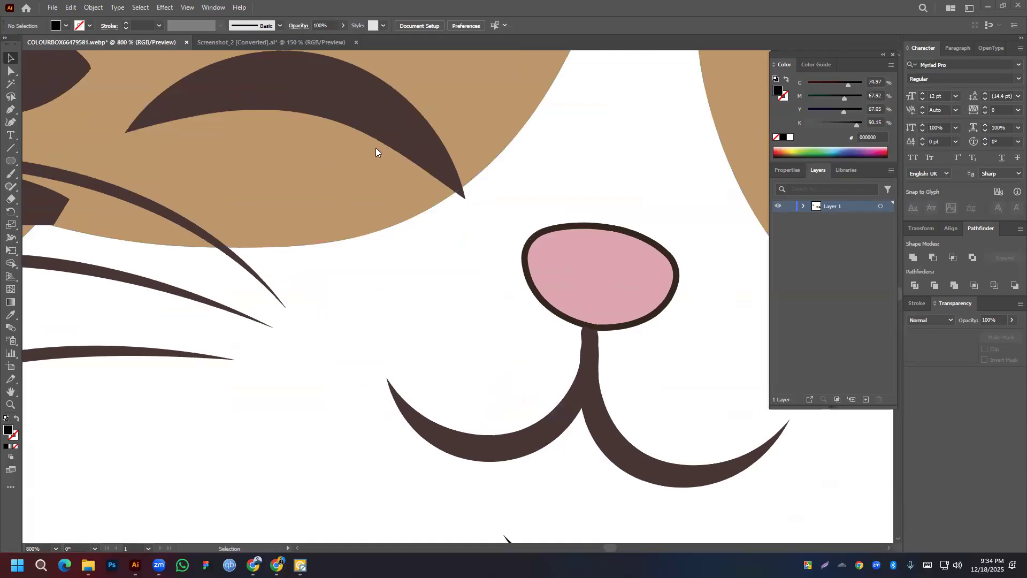
pyautogui.moveTo(376, 148); pyautogui.dragTo(78, 279)
pyautogui.moveTo(318, 120); pyautogui.dragTo(288, 267)
pyautogui.scroll(-6, 321, 206)
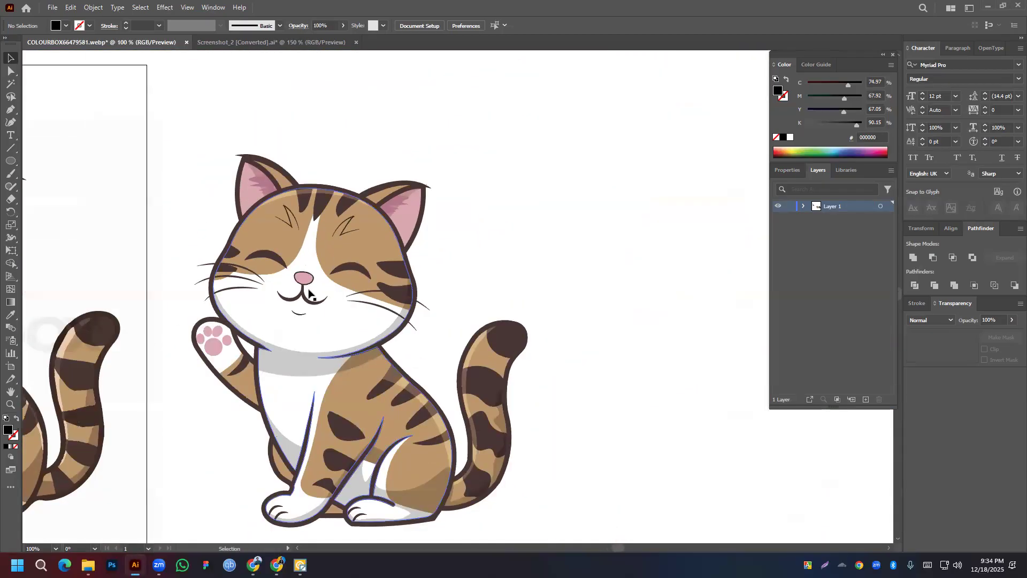
pyautogui.moveTo(352, 293); pyautogui.dragTo(379, 167)
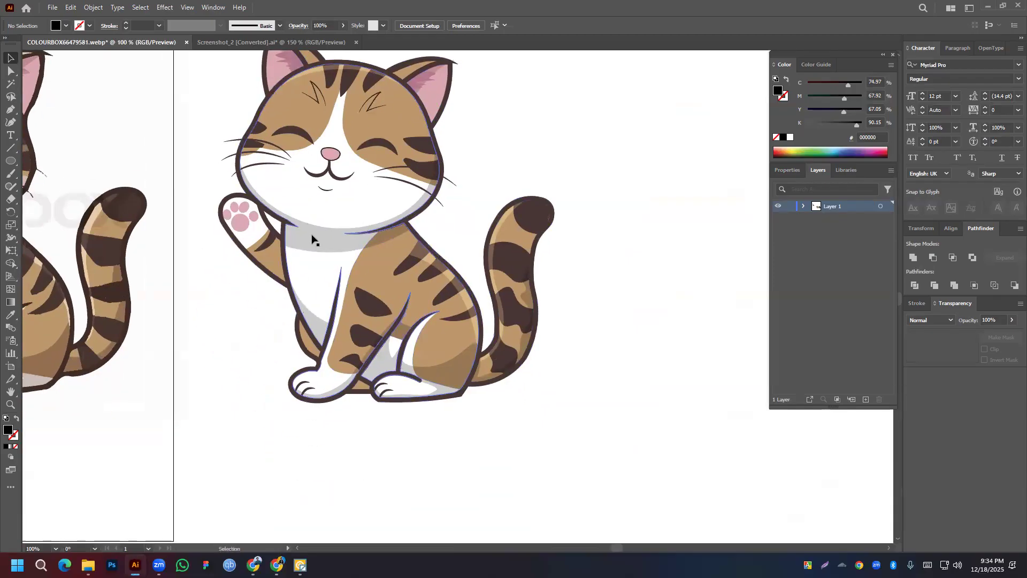
pyautogui.moveTo(295, 259); pyautogui.dragTo(294, 219)
pyautogui.scroll(-2, 303, 294)
pyautogui.moveTo(302, 291); pyautogui.dragTo(303, 214)
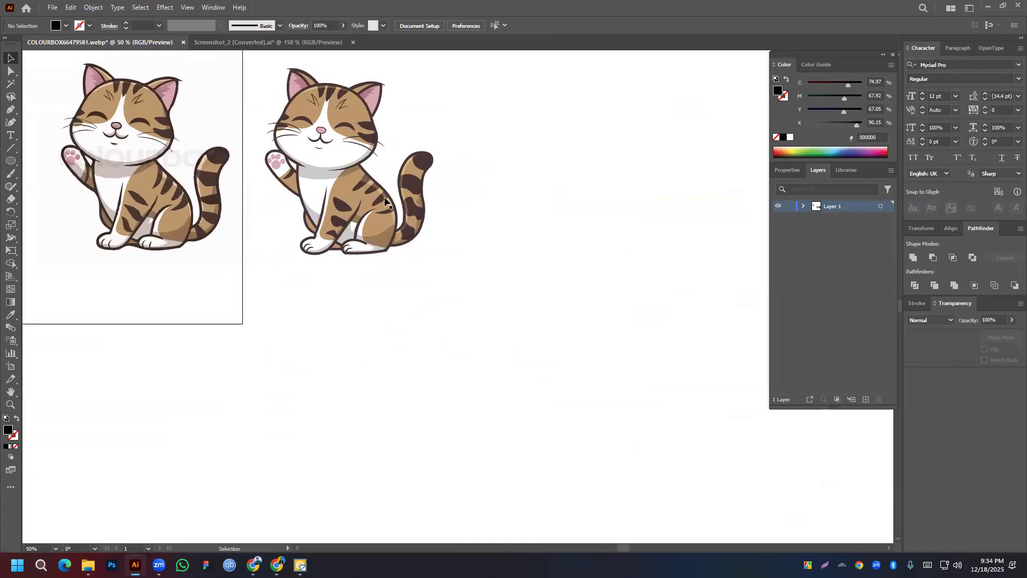
pyautogui.scroll(2, 297, 214)
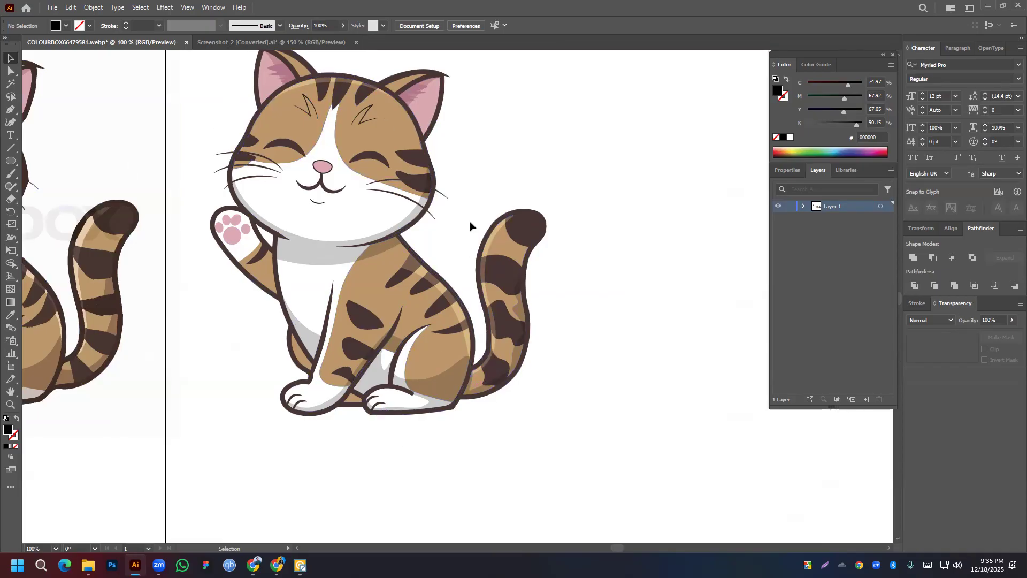
# Examine the Image Trace cat's ear outline and forehead markings at high magnification
pyautogui.press('space')
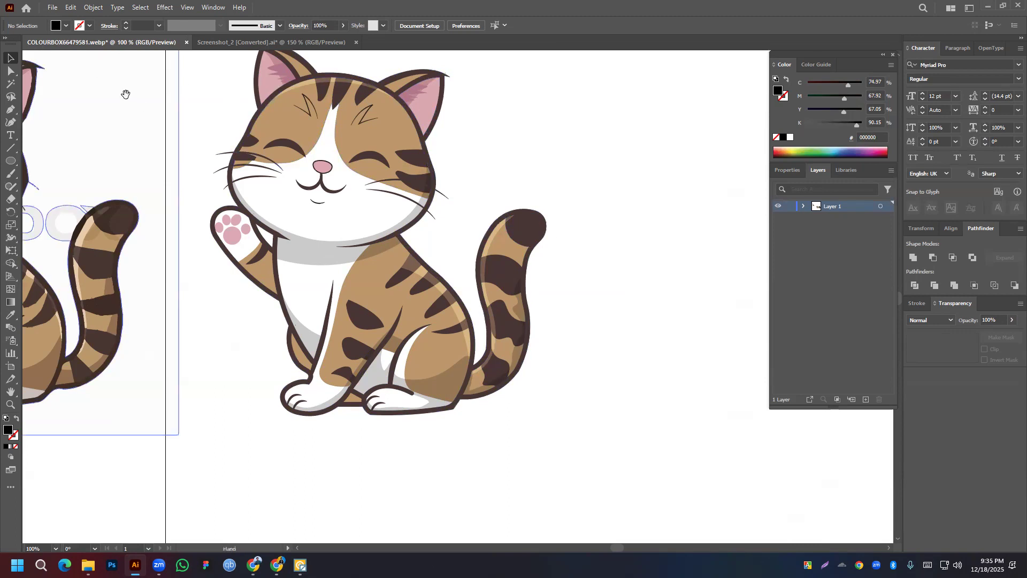
pyautogui.moveTo(125, 94); pyautogui.dragTo(465, 96)
pyautogui.scroll(-2, 353, 160)
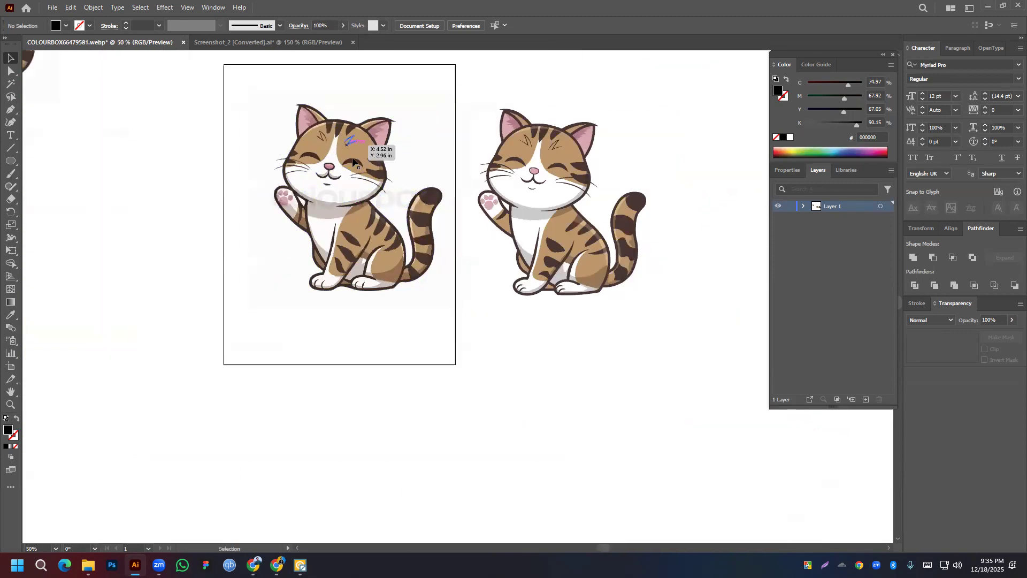
pyautogui.click(353, 160)
pyautogui.click(215, 7)
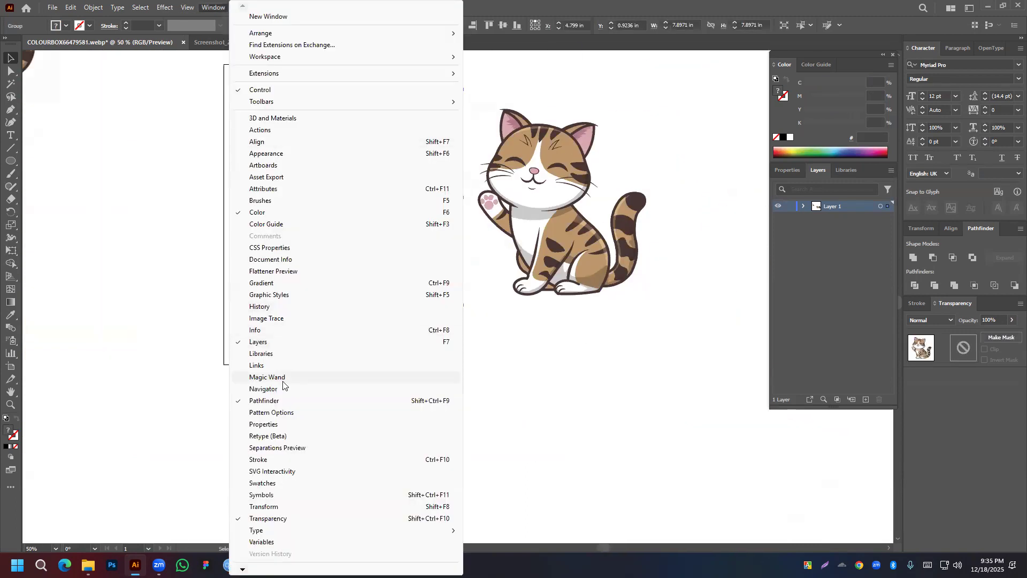
pyautogui.click(582, 403)
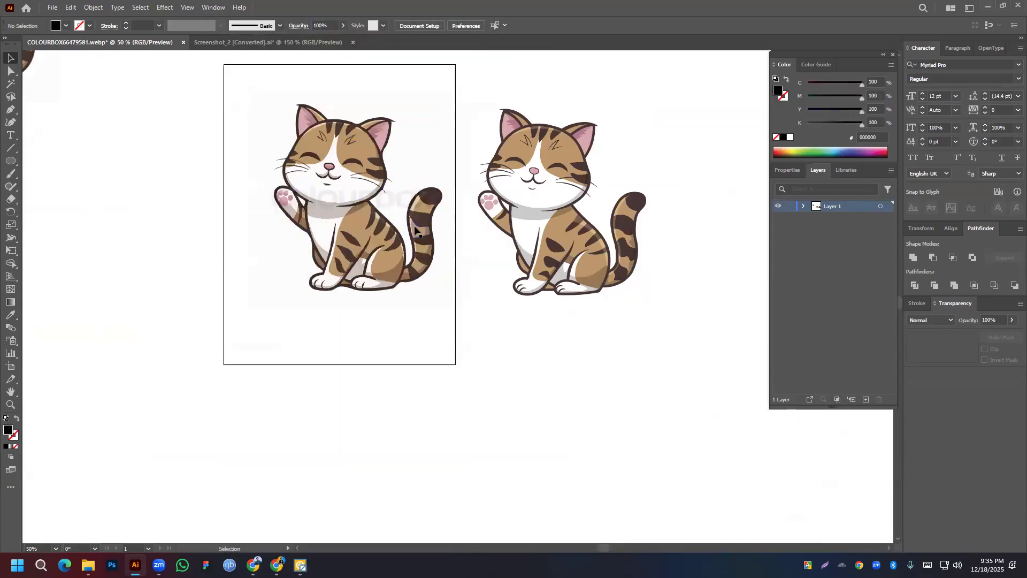
pyautogui.scroll(8, 300, 153)
pyautogui.moveTo(284, 165); pyautogui.dragTo(373, 360)
pyautogui.moveTo(444, 253); pyautogui.dragTo(330, 430)
pyautogui.click(465, 208)
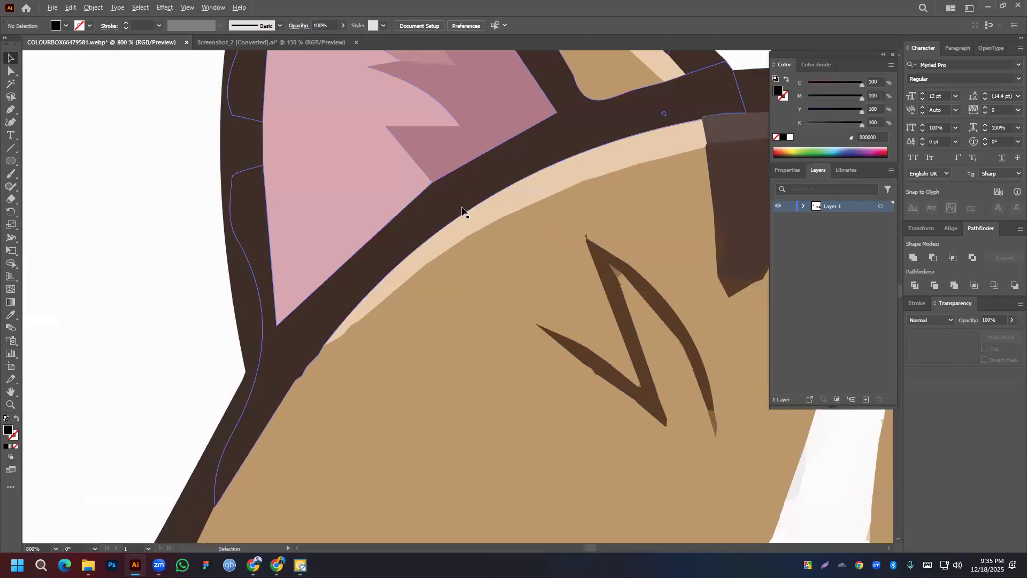
pyautogui.scroll(-9, 377, 283)
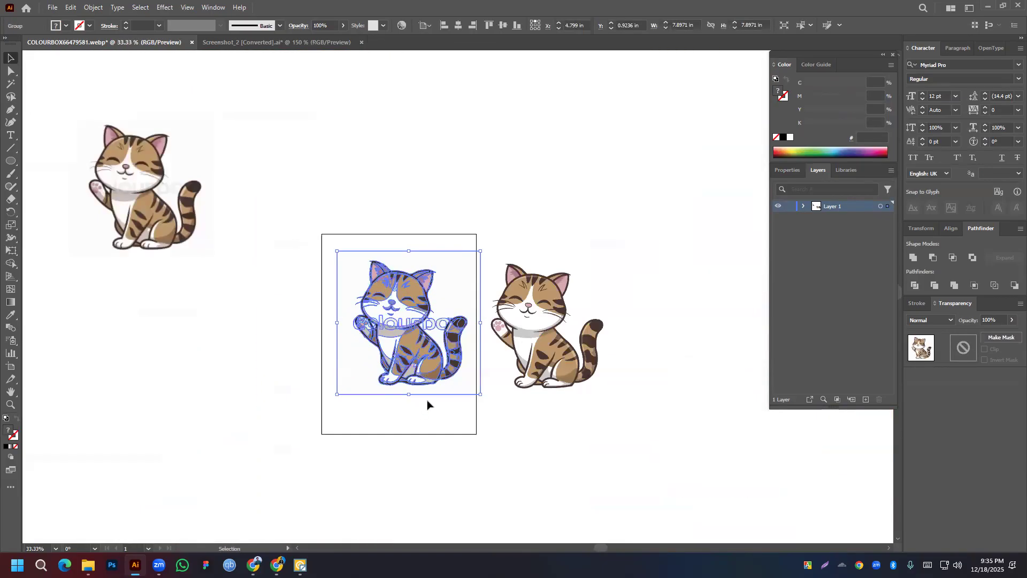
pyautogui.click(427, 401)
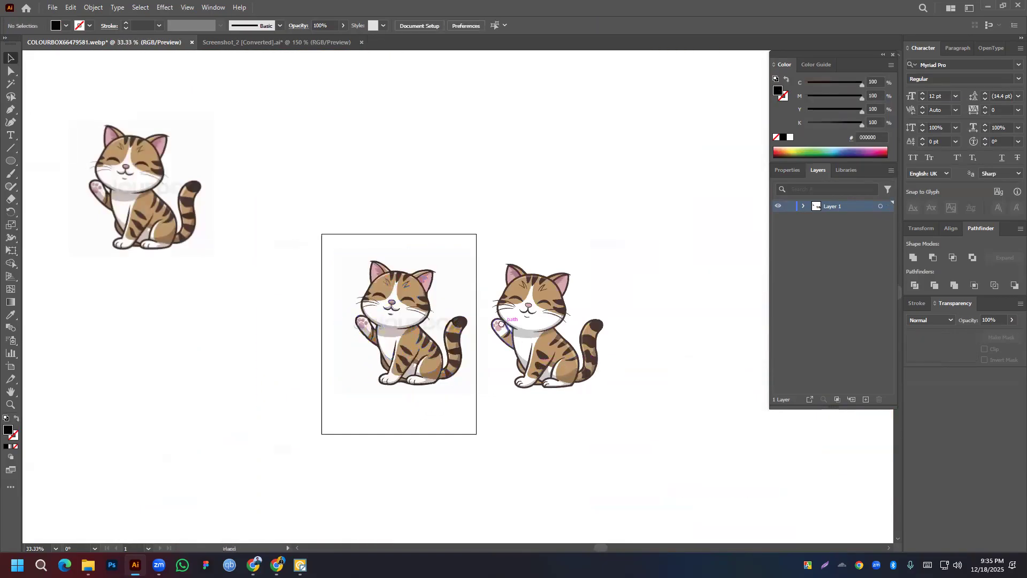
# View the hand-drawn cat's head and upper body at 150%
pyautogui.moveTo(502, 326); pyautogui.dragTo(364, 315)
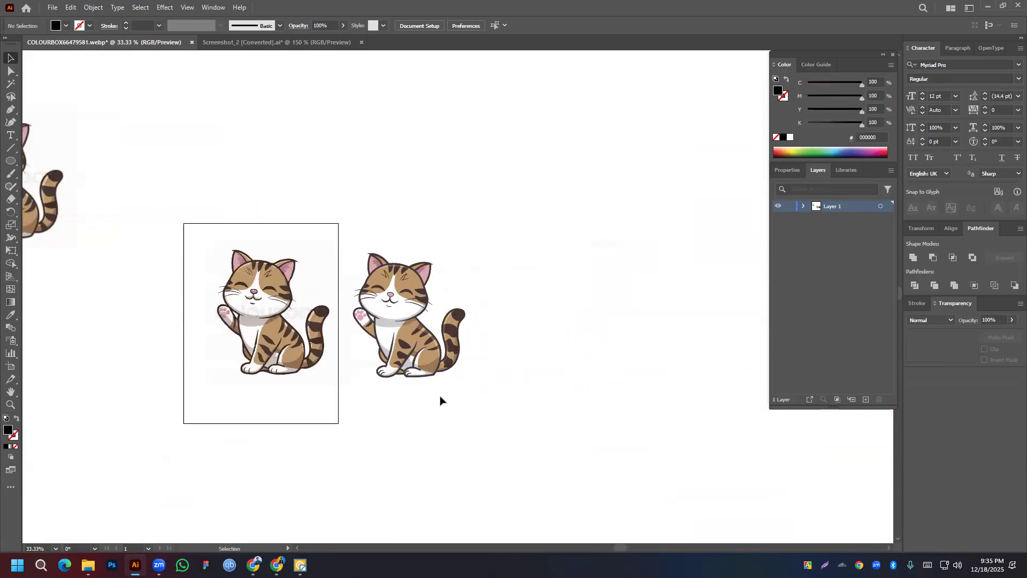
pyautogui.scroll(2, 390, 305)
pyautogui.scroll(2, 425, 281)
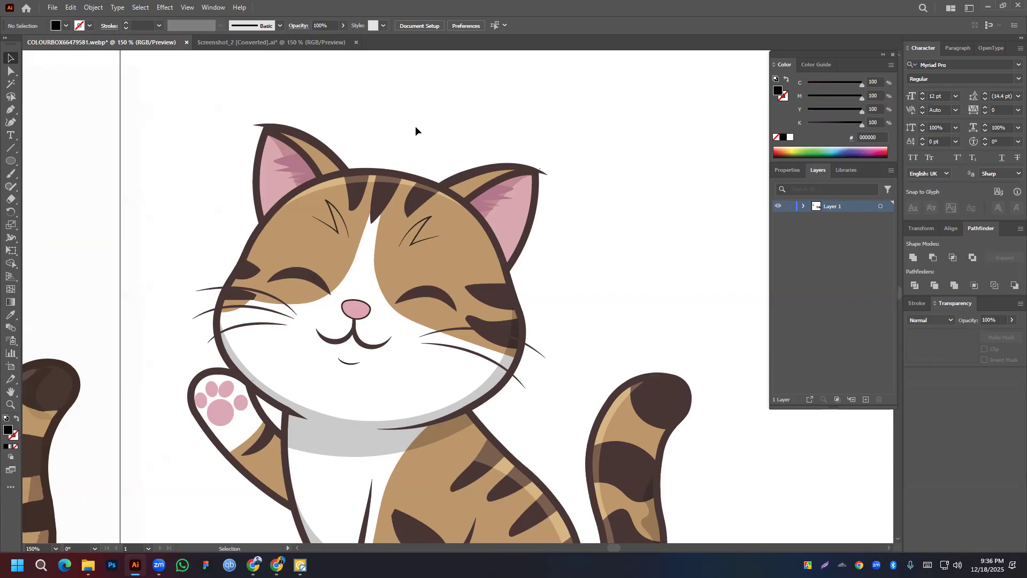
# Switch to Chrome, bring up File Explorer's Desktop folder, and view Photo-jjj.jpg
pyautogui.click(254, 565)
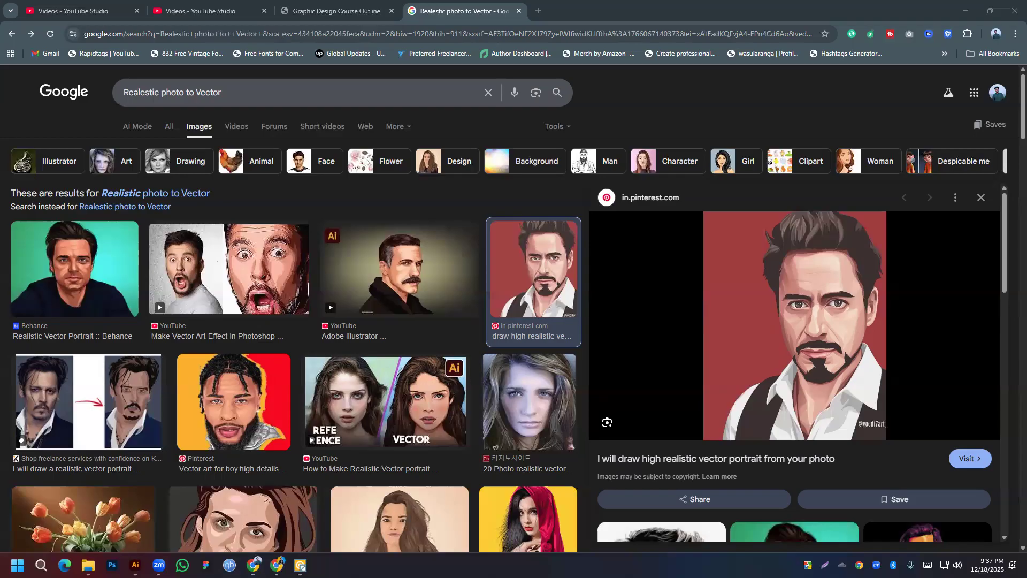
pyautogui.click(88, 564)
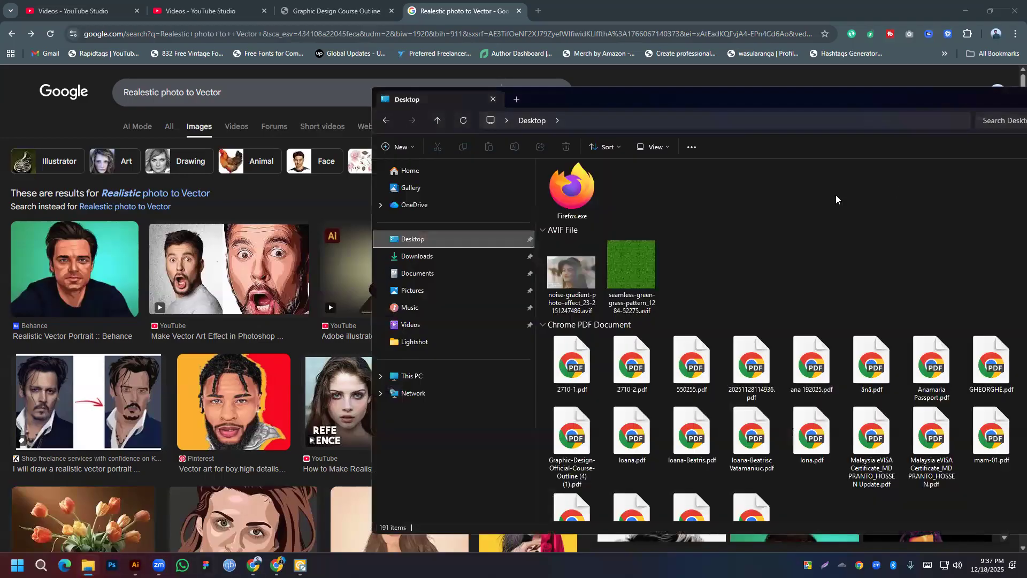
pyautogui.scroll(-10, 685, 260)
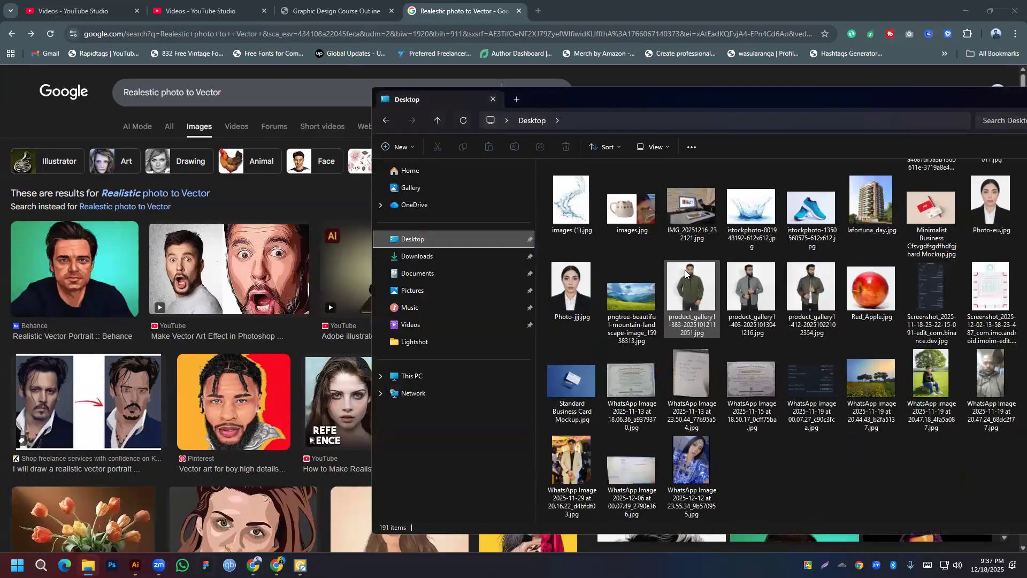
pyautogui.click(582, 289)
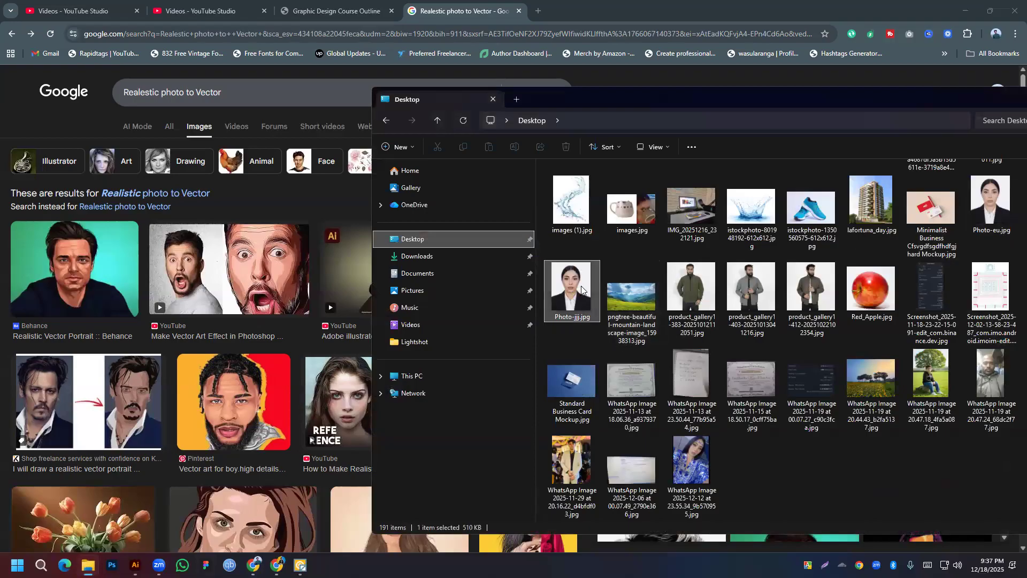
pyautogui.doubleClick(582, 289)
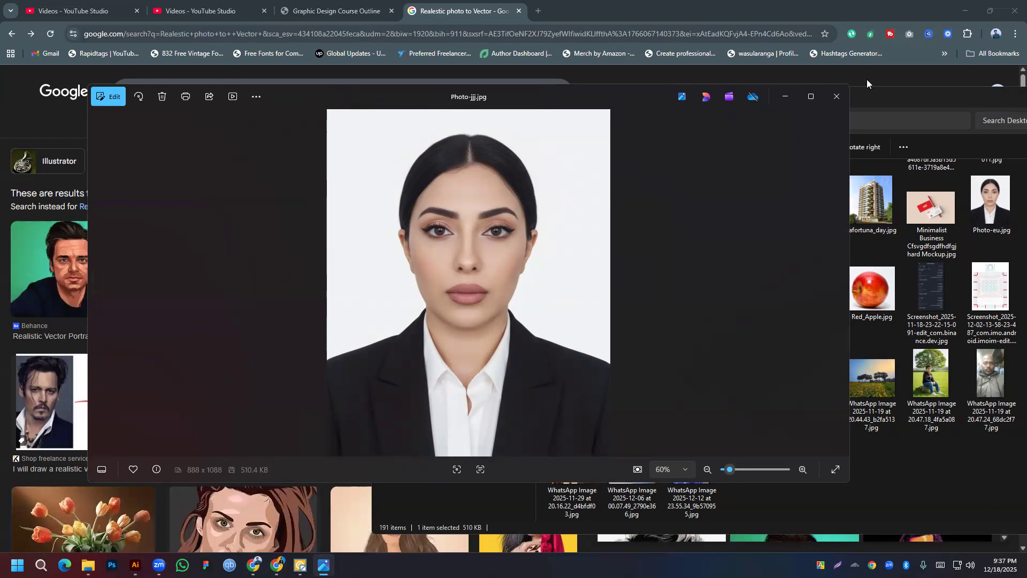
pyautogui.click(836, 97)
# Find the WhatsApp selfie dated 2025-12-12 in the Desktop folder and view it in a maximized window
pyautogui.scroll(-3, 820, 334)
pyautogui.scroll(3, 709, 264)
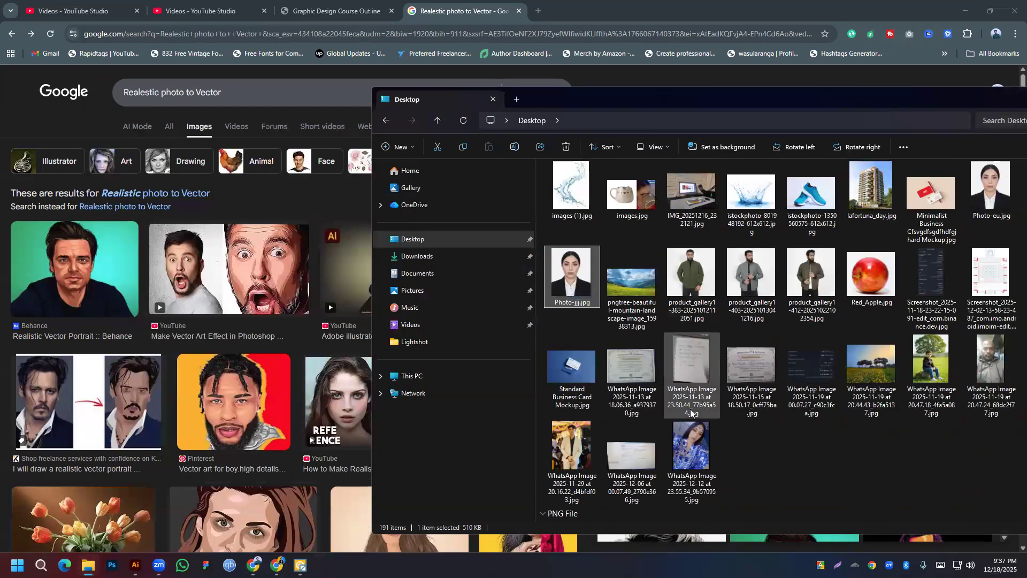
pyautogui.click(690, 458)
pyautogui.doubleClick(690, 457)
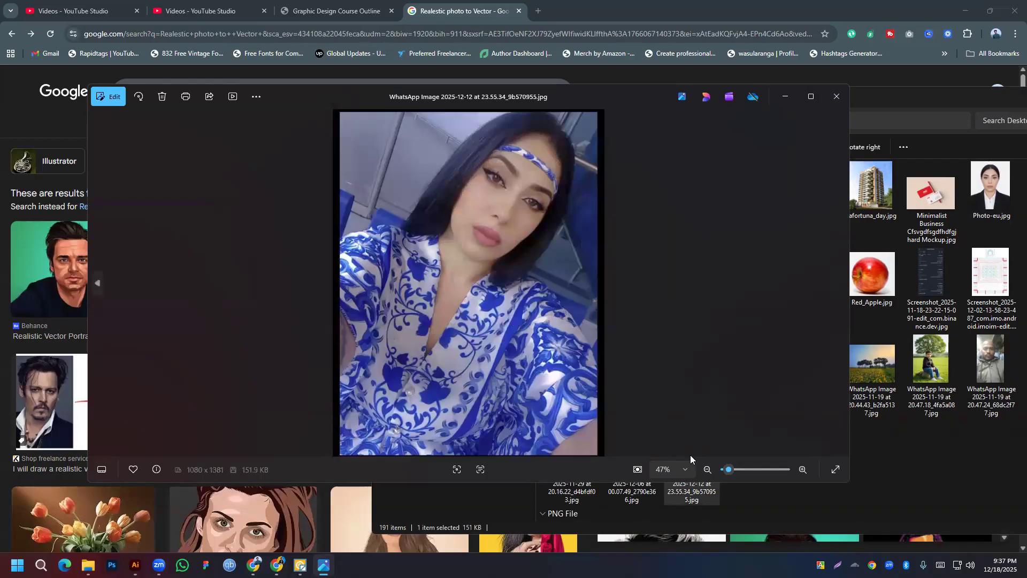
pyautogui.click(811, 101)
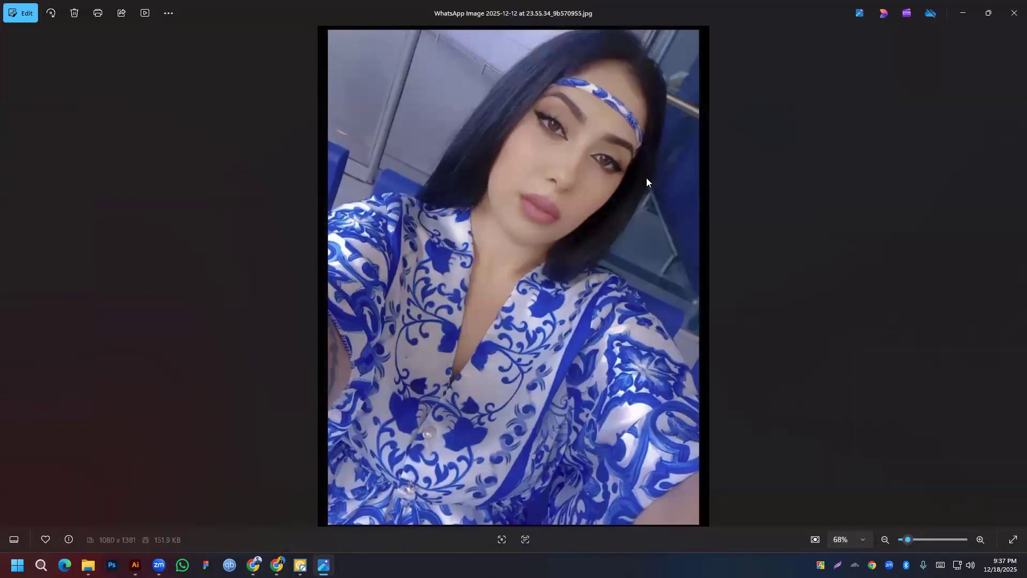
pyautogui.click(1014, 13)
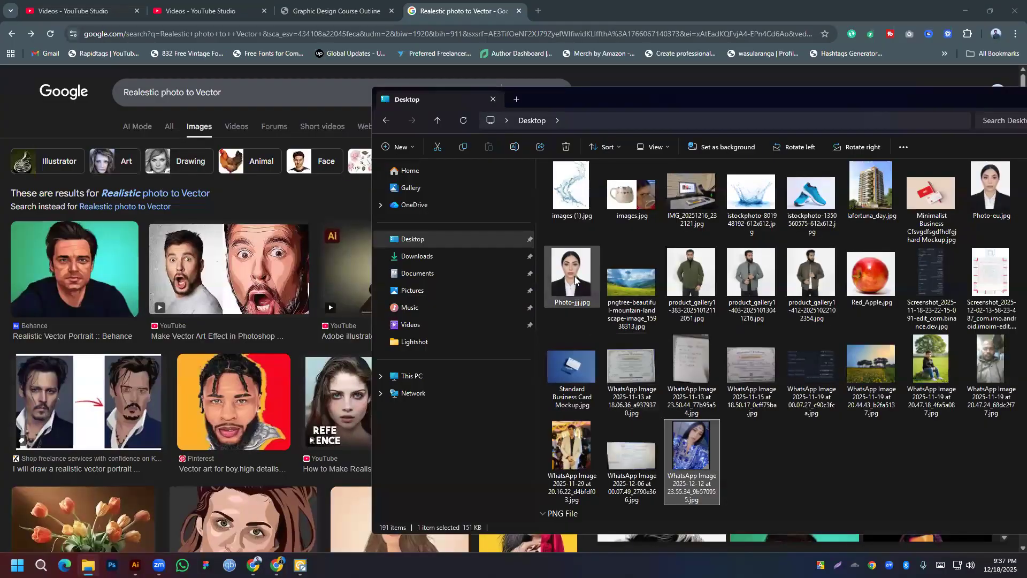
# View Photo-jjj.jpg again and compare it with the WhatsApp selfie in the blue patterned dress
pyautogui.doubleClick(575, 276)
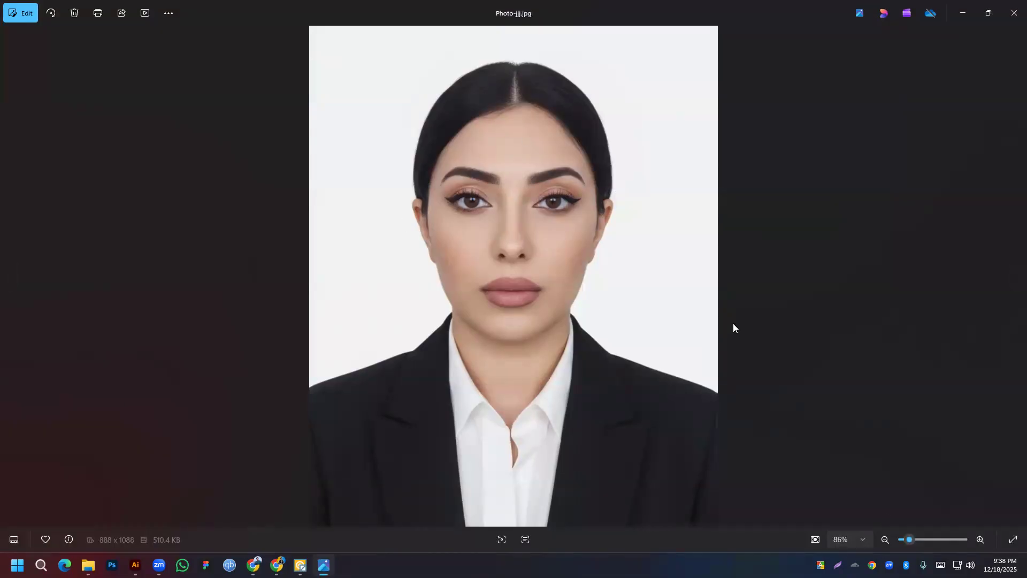
pyautogui.click(1013, 14)
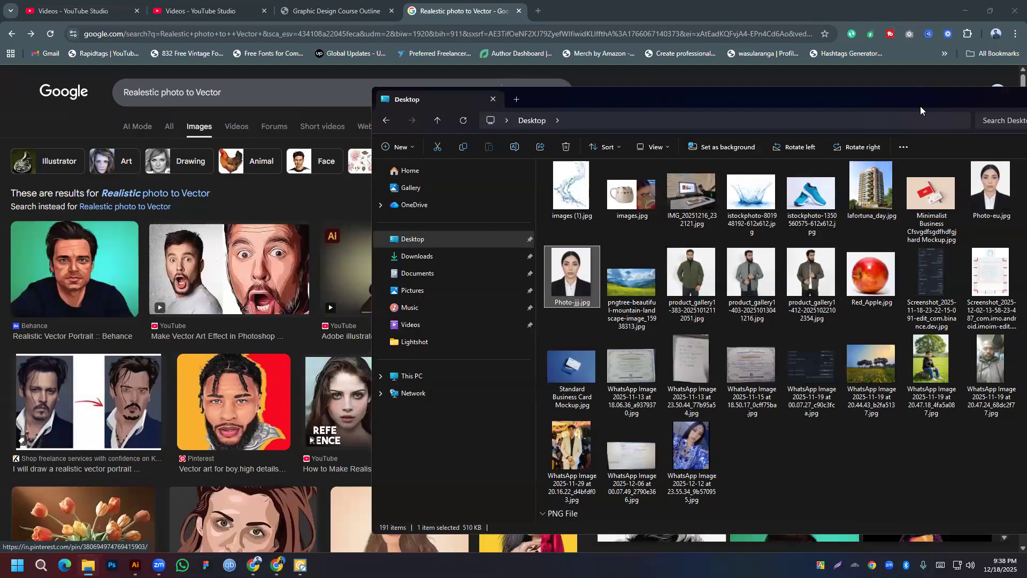
pyautogui.moveTo(920, 106); pyautogui.dragTo(673, 105)
pyautogui.doubleClick(428, 471)
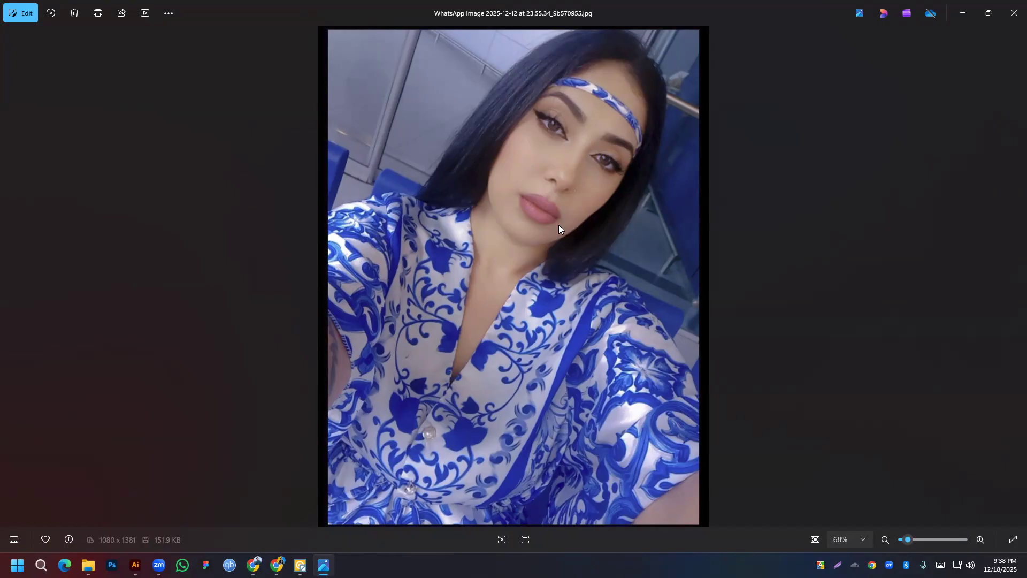
pyautogui.click(1013, 13)
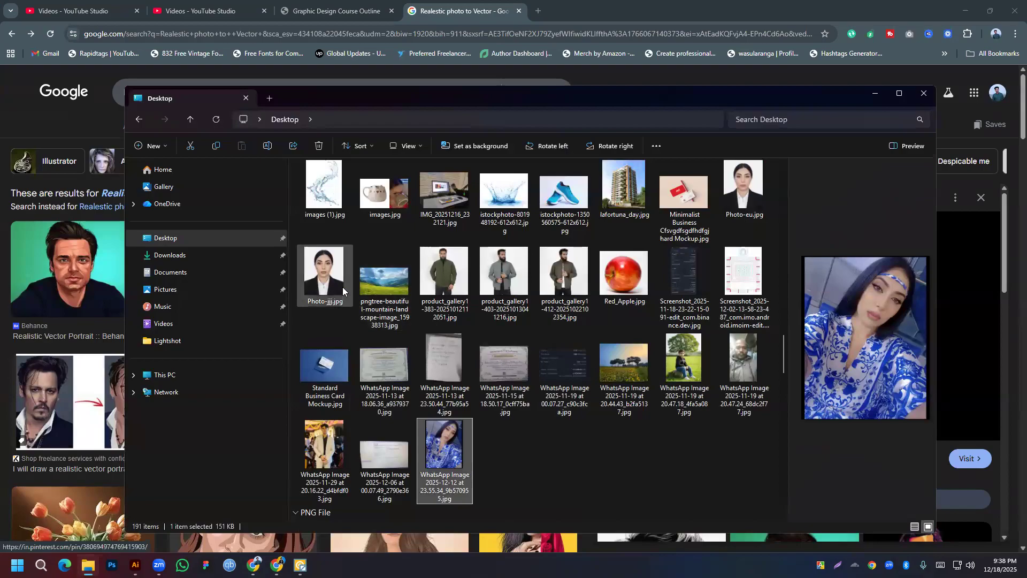
# Examine the nose, cheeks and skin shading in Photo-jjj.jpg at high magnification
pyautogui.doubleClick(330, 281)
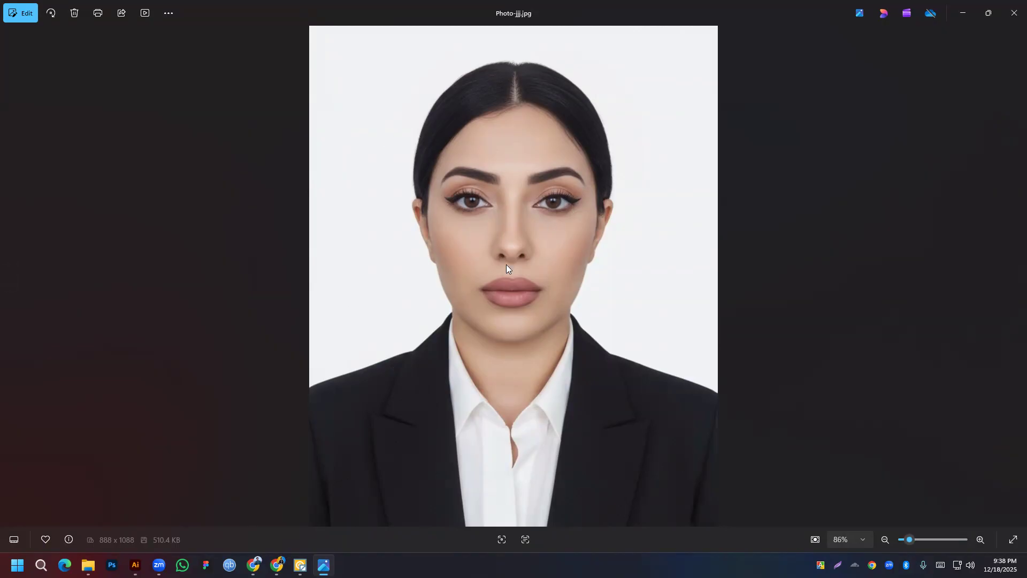
pyautogui.scroll(10, 581, 242)
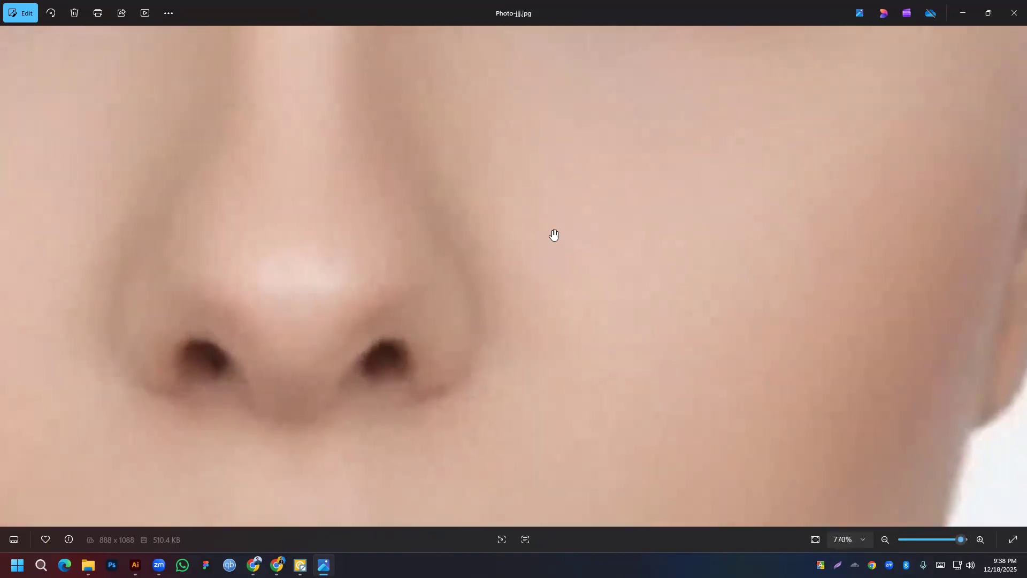
pyautogui.moveTo(553, 235); pyautogui.dragTo(813, 305)
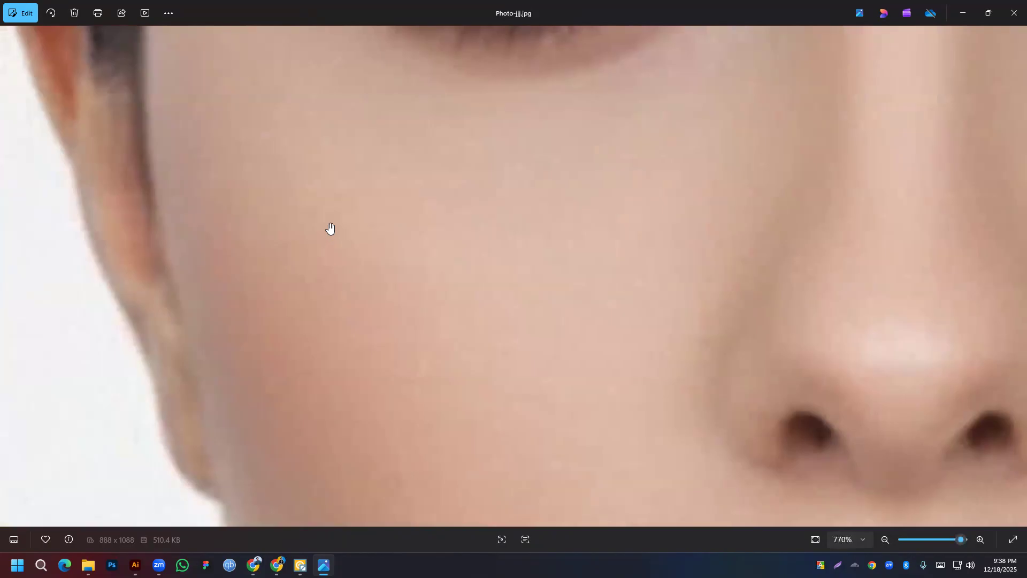
pyautogui.scroll(-10, 567, 224)
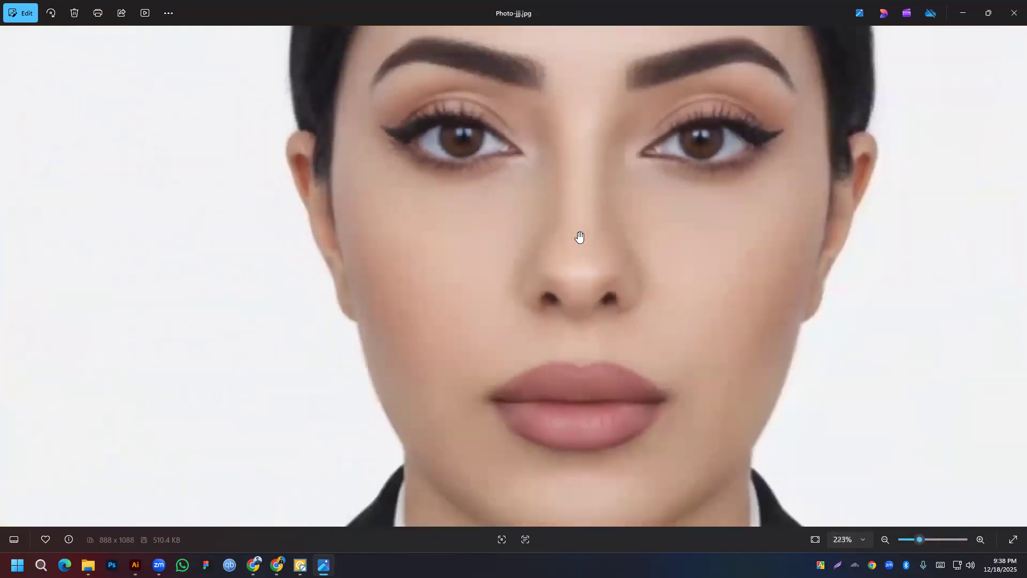
pyautogui.click(1011, 13)
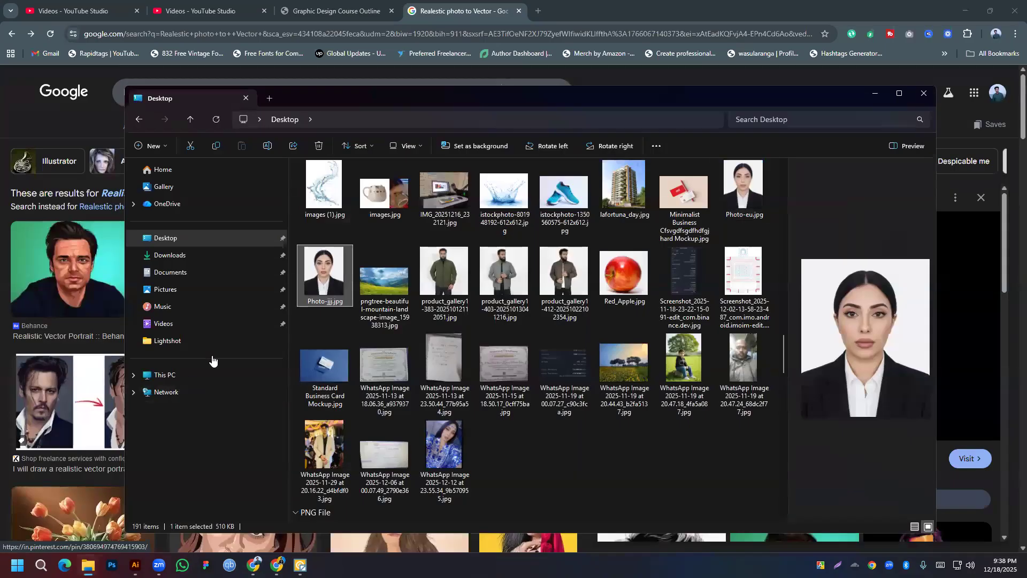
# Open Photo-eu.jpg from the Desktop folder and examine the woman's eyes and face up close
pyautogui.click(752, 189)
pyautogui.doubleClick(752, 189)
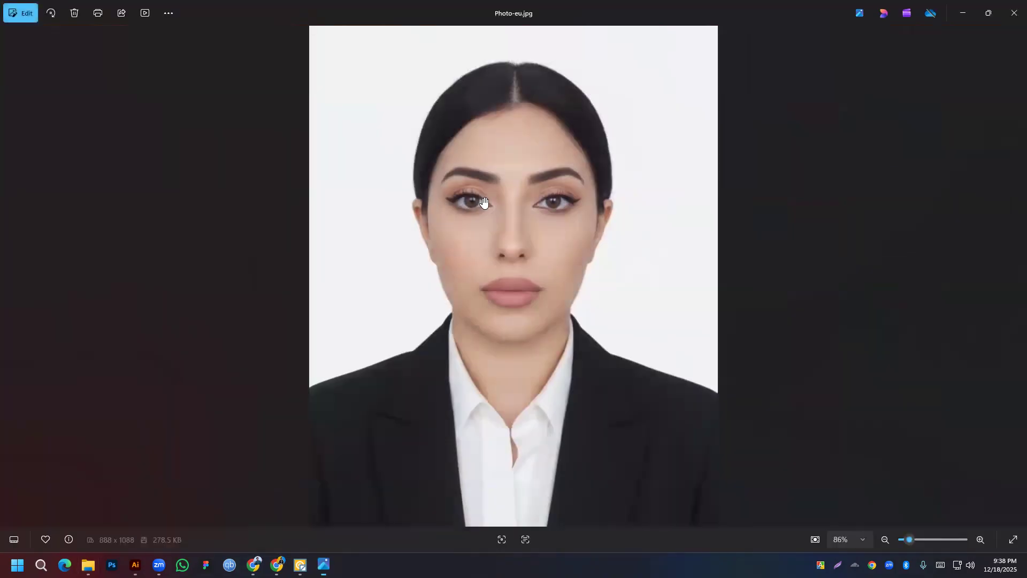
pyautogui.scroll(6, 486, 203)
pyautogui.scroll(-4, 317, 252)
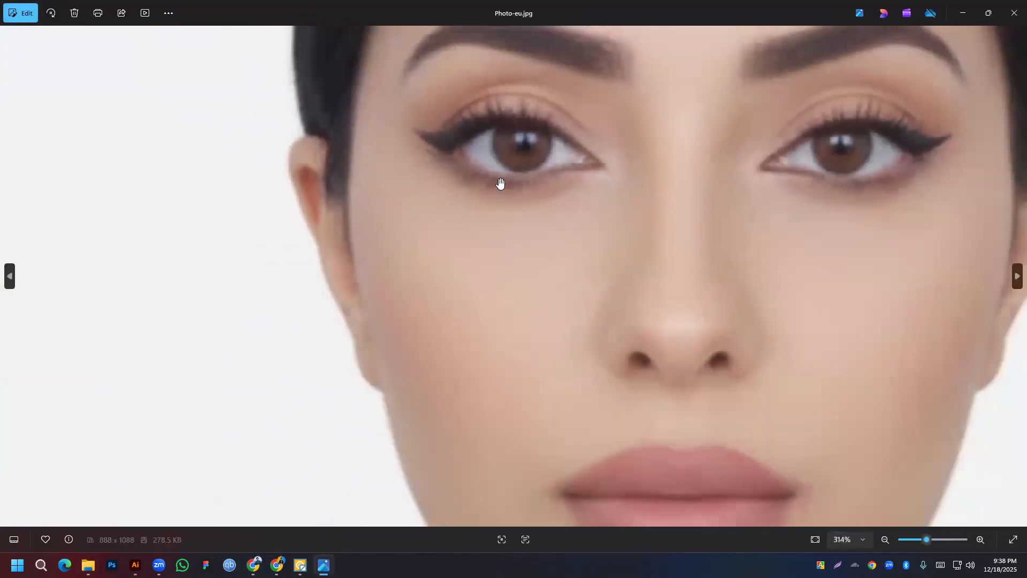
pyautogui.scroll(-2, 556, 214)
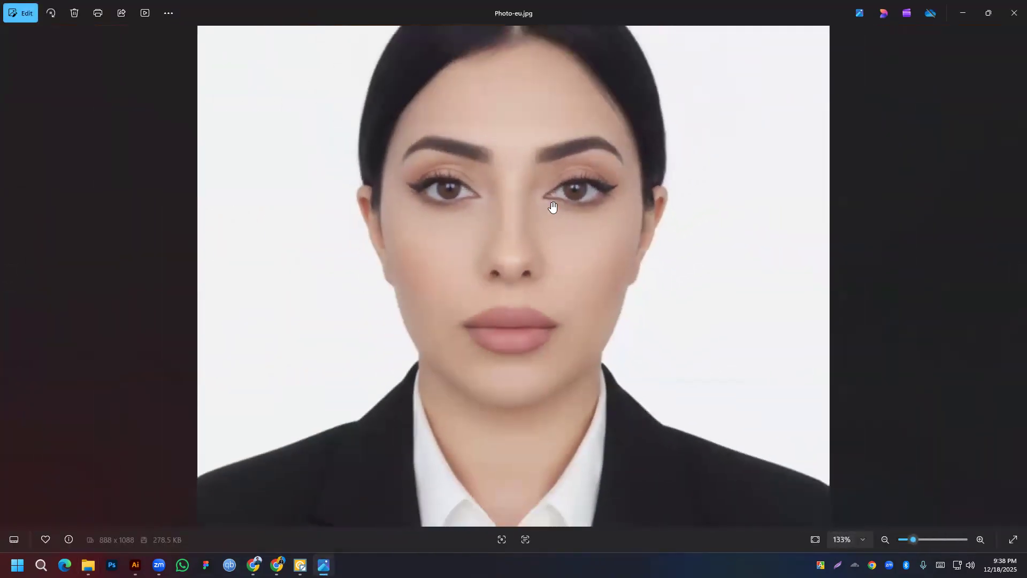
# Compare Photo-eu.jpg and Photo-jjj.jpg by switching between them, and close the photo viewer and File Explorer
pyautogui.click(8, 270)
pyautogui.click(1012, 283)
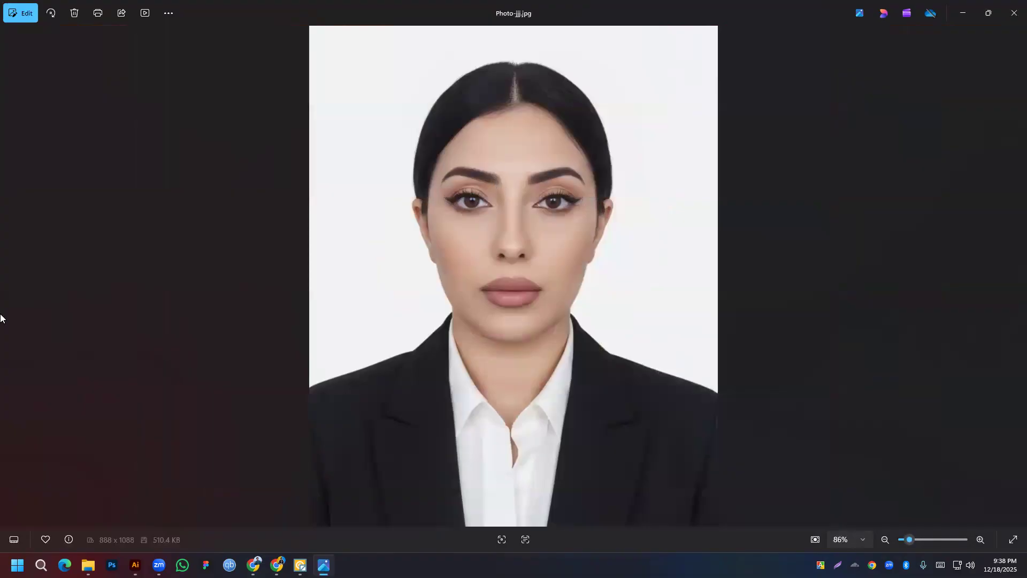
pyautogui.click(10, 278)
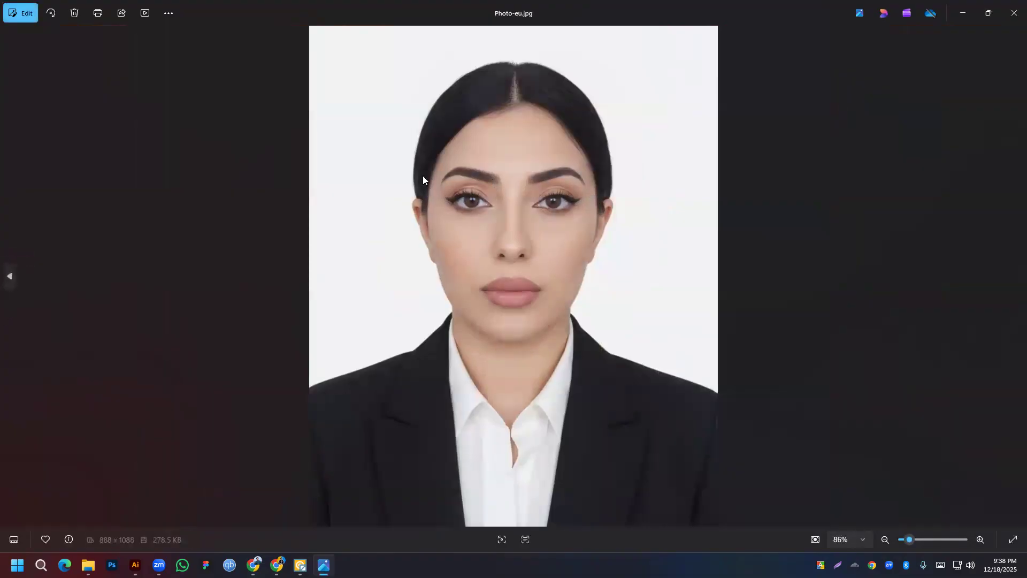
pyautogui.click(1014, 278)
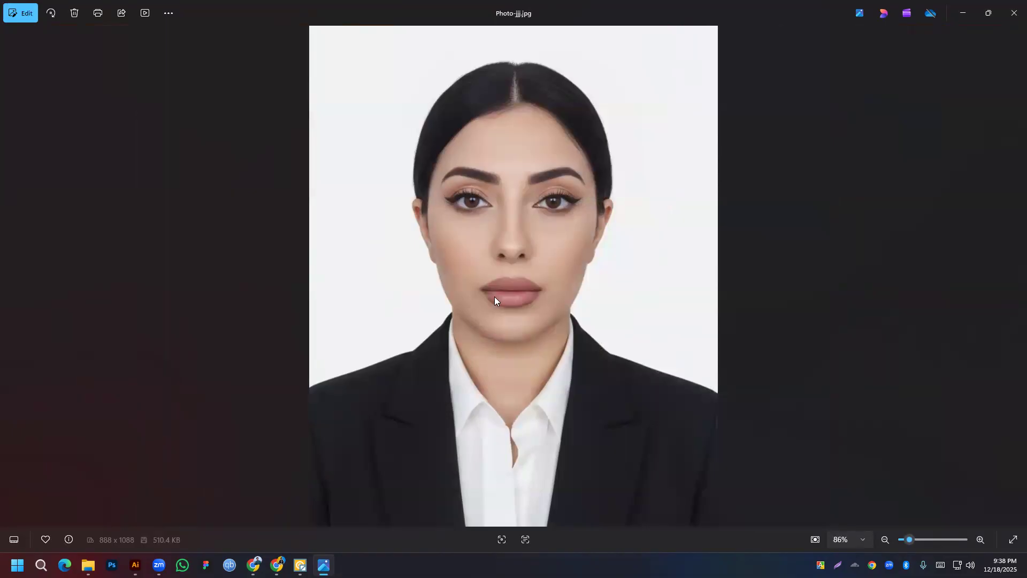
pyautogui.click(1013, 13)
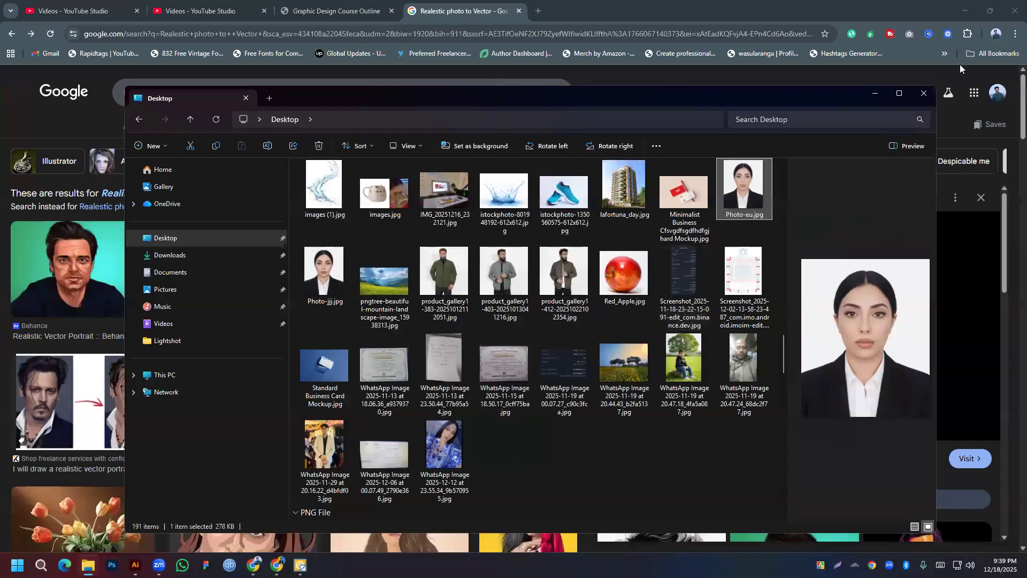
pyautogui.click(924, 93)
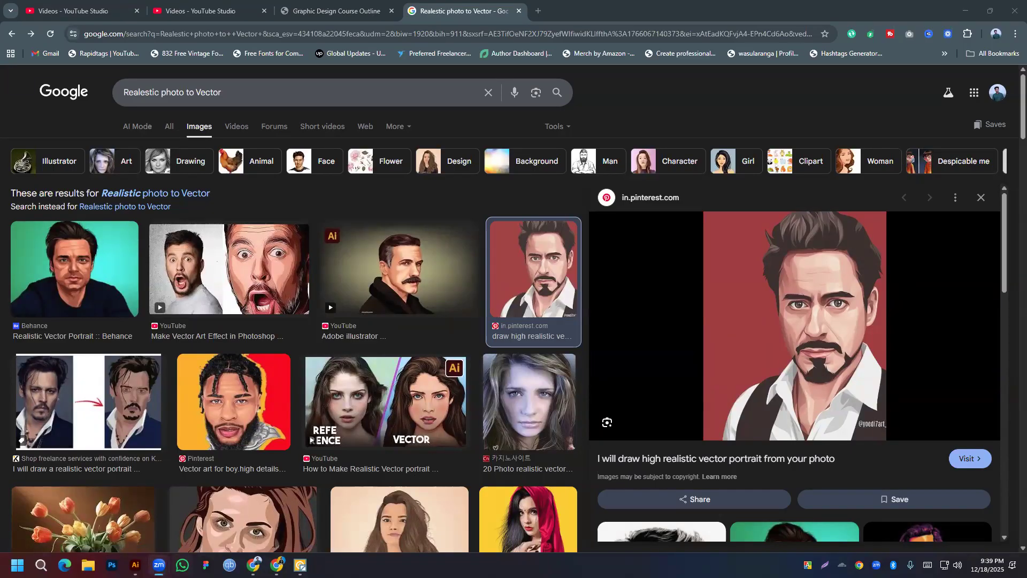
# Open Facebook in a new browser tab, go to the GFX Lab page and look through its posts, intro and photos
pyautogui.moveTo(159, 564)
pyautogui.moveTo(253, 564)
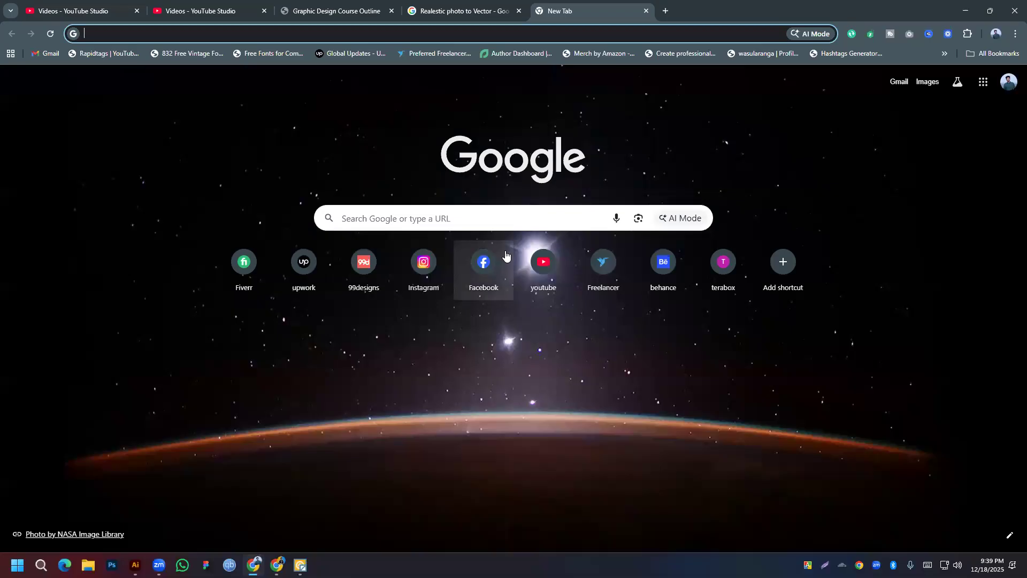
pyautogui.click(483, 265)
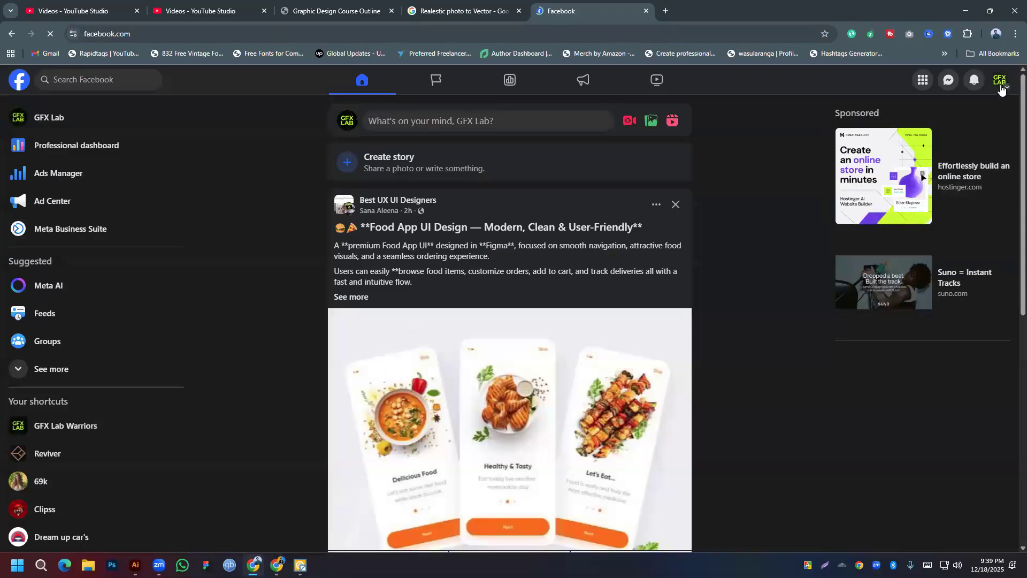
pyautogui.click(1001, 86)
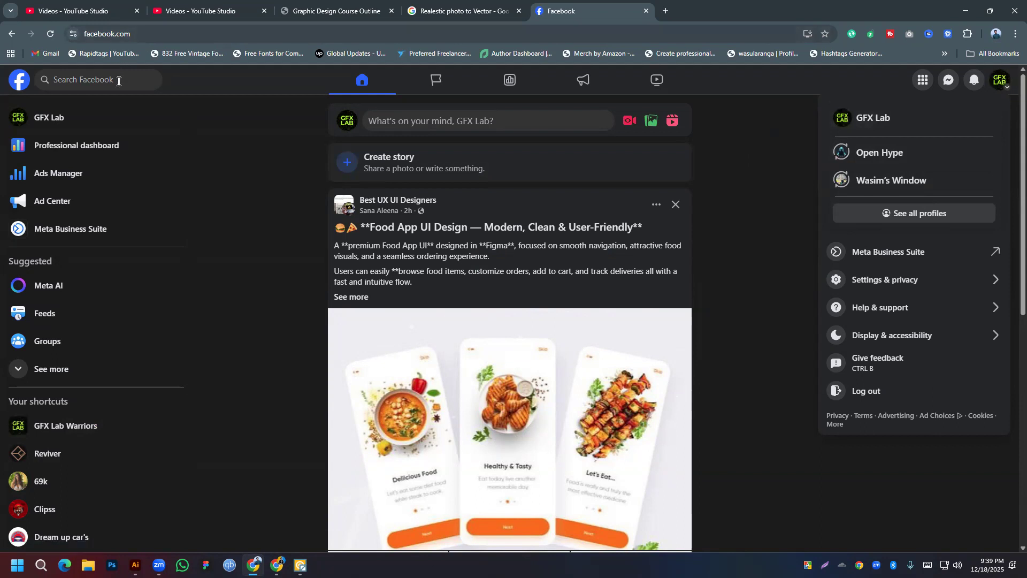
pyautogui.click(60, 113)
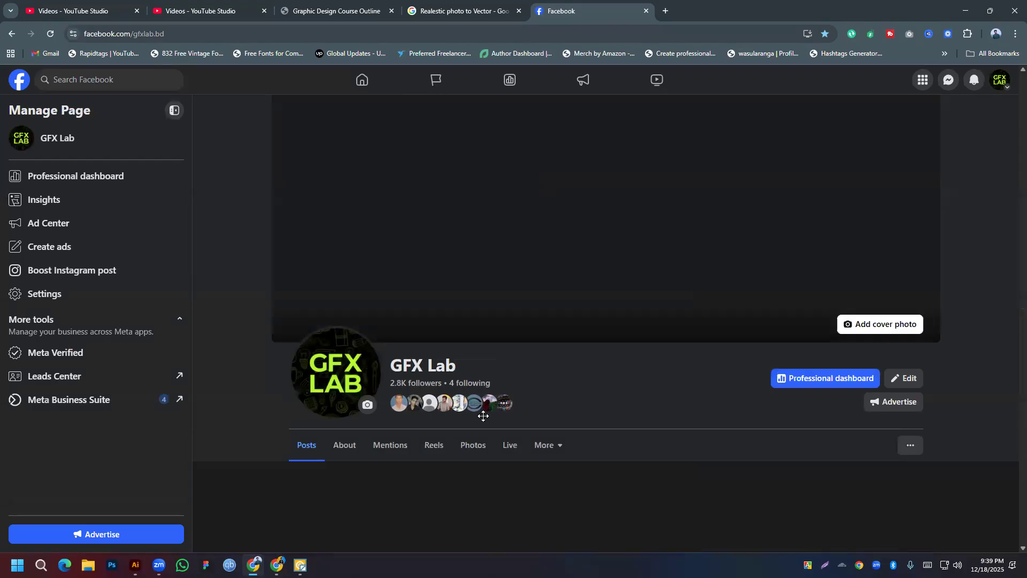
pyautogui.scroll(-8, 567, 414)
pyautogui.scroll(-15, 569, 415)
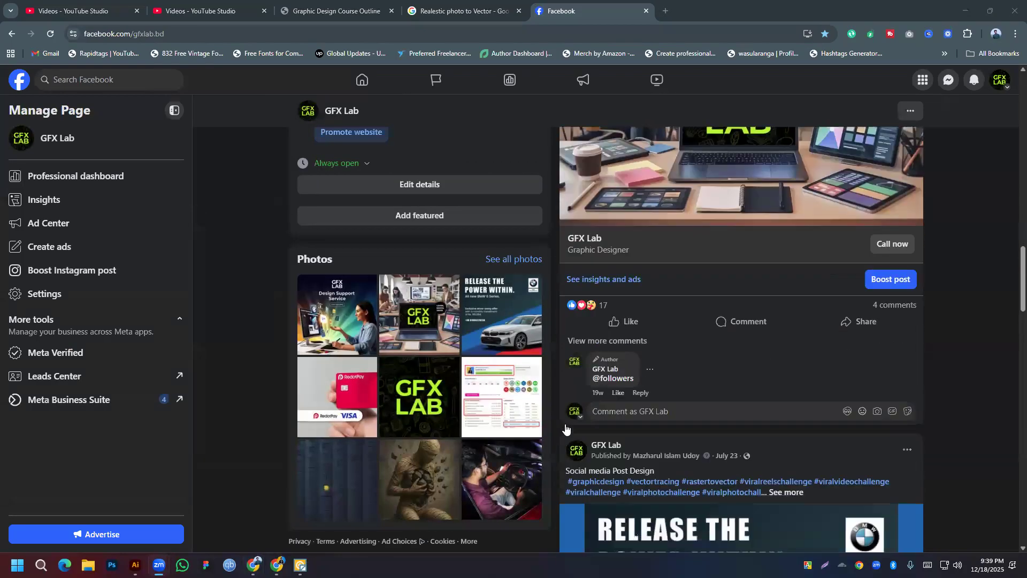
pyautogui.scroll(-5, 565, 428)
pyautogui.scroll(8, 565, 428)
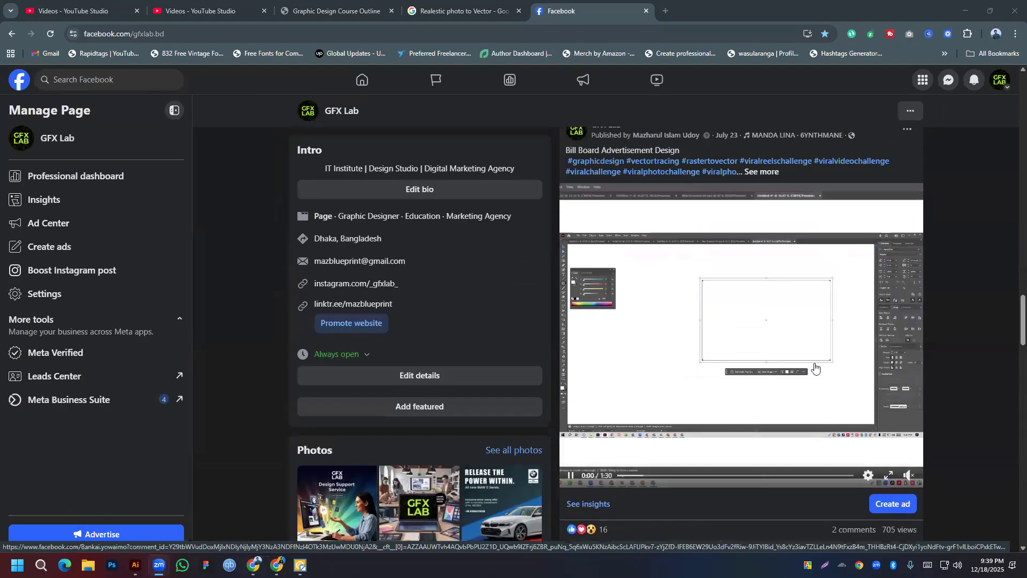
# Copy the GFX Lab Facebook page's web address
pyautogui.click(176, 34)
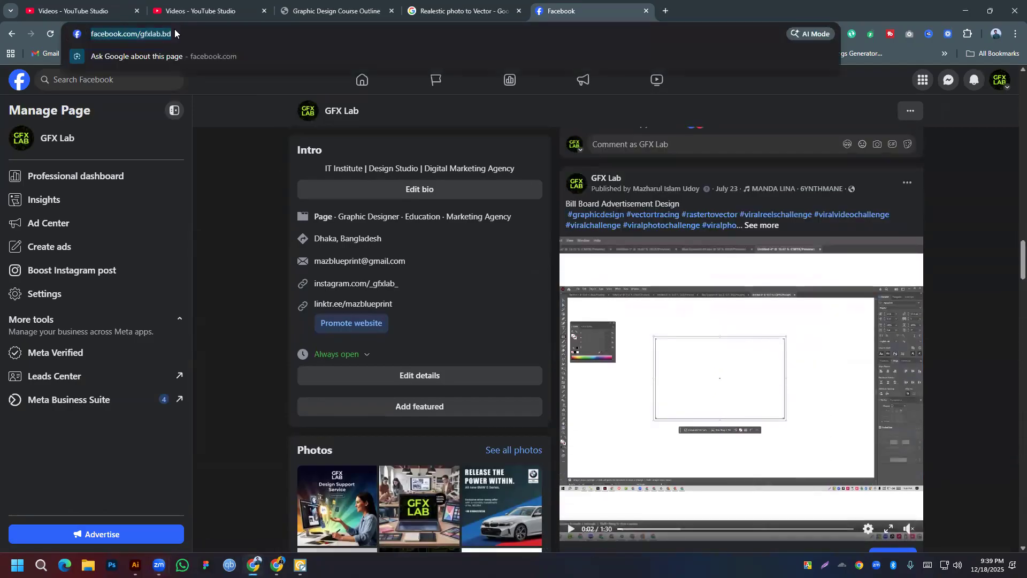
pyautogui.rightClick(177, 34)
pyautogui.click(201, 134)
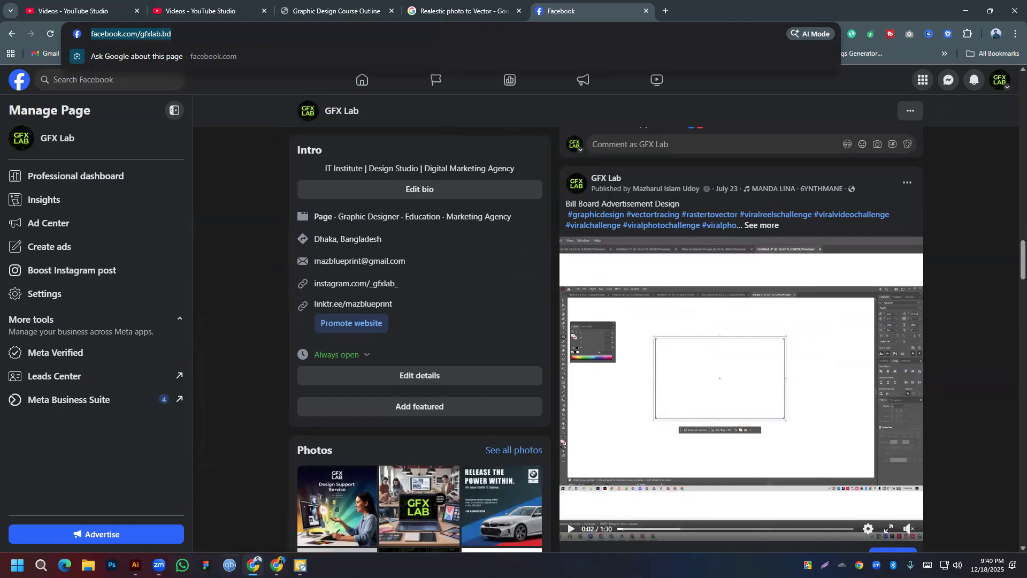
pyautogui.click(124, 485)
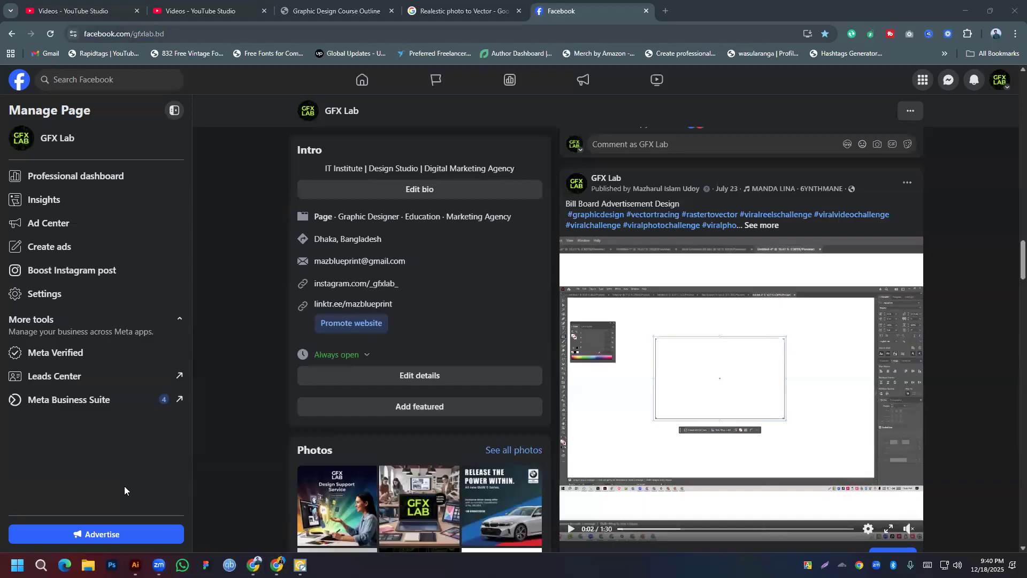
# Skip ahead through the Bill Board Advertisement Design video on the GFX Lab page to preview the design process
pyautogui.scroll(-3, 632, 353)
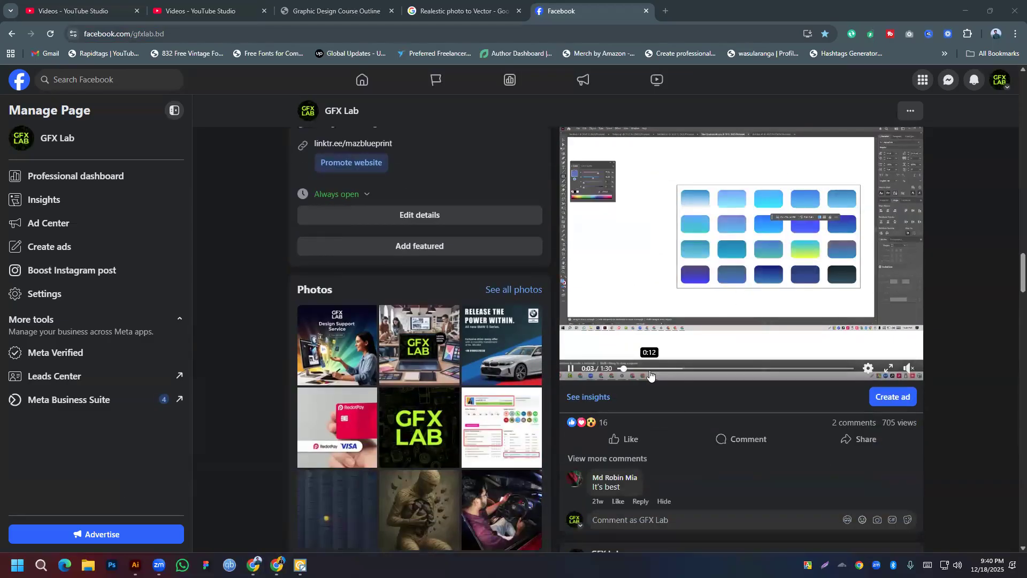
pyautogui.scroll(-4, 711, 370)
pyautogui.scroll(5, 690, 422)
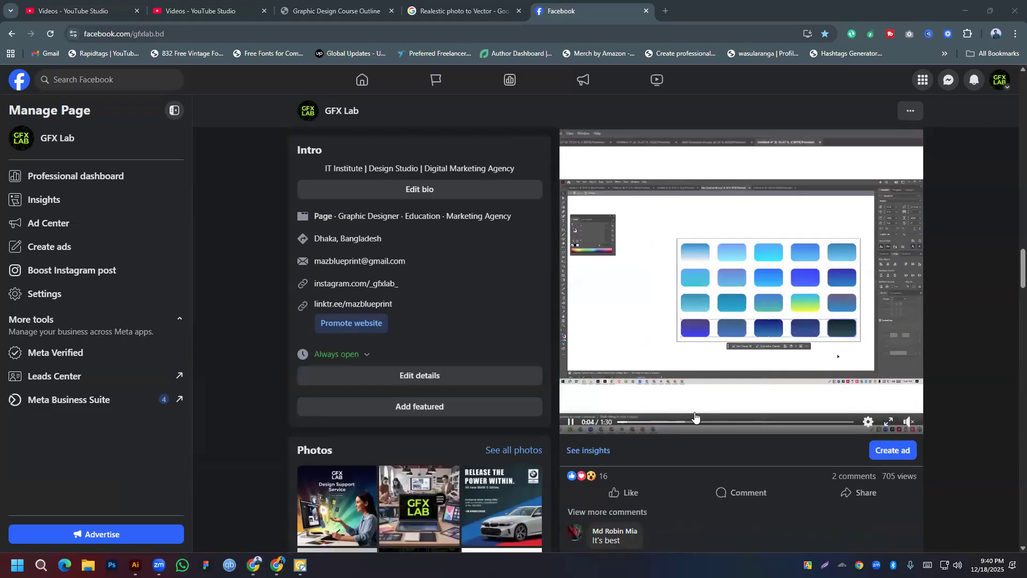
pyautogui.click(688, 422)
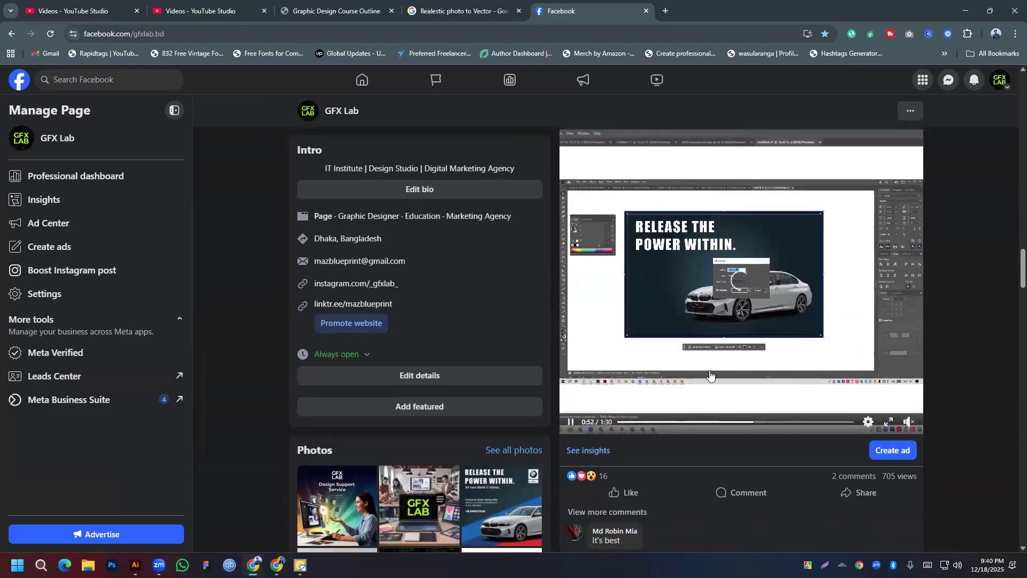
pyautogui.click(761, 422)
pyautogui.scroll(-8, 640, 300)
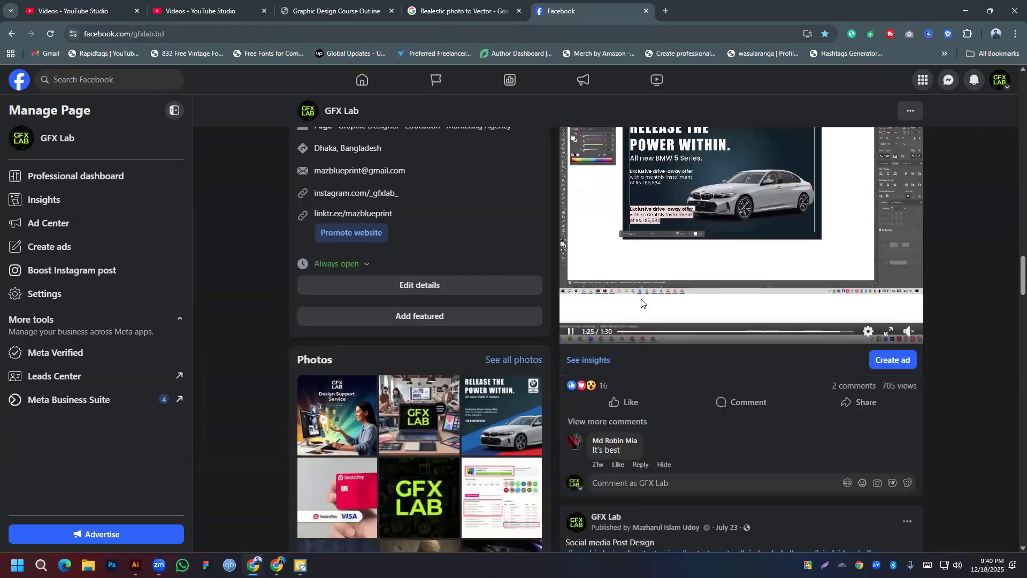
# Skip through the Car Illustration - Raster to Vector video in the feed, and open it as a reel to view further stages
pyautogui.scroll(5, 642, 312)
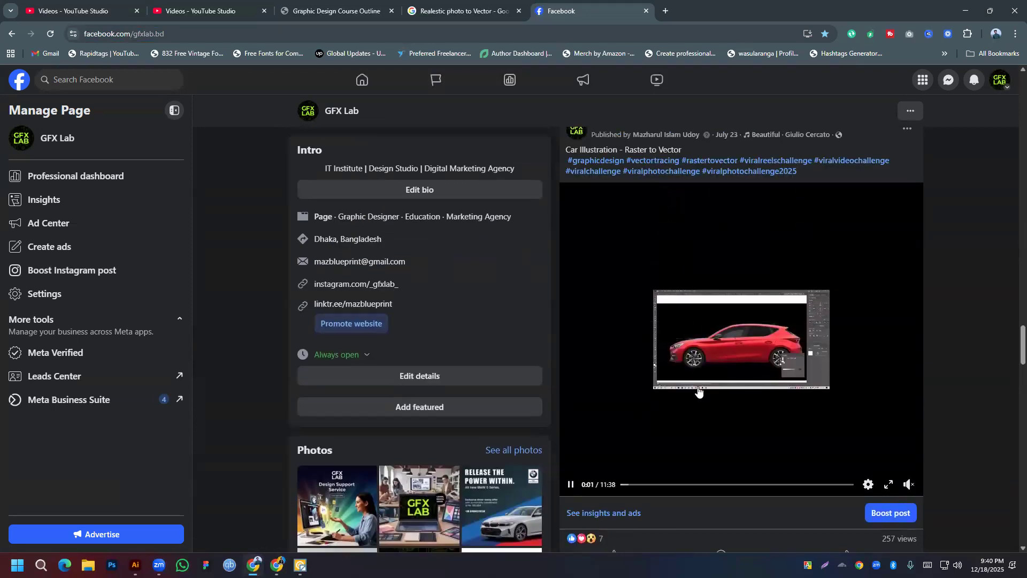
pyautogui.click(673, 486)
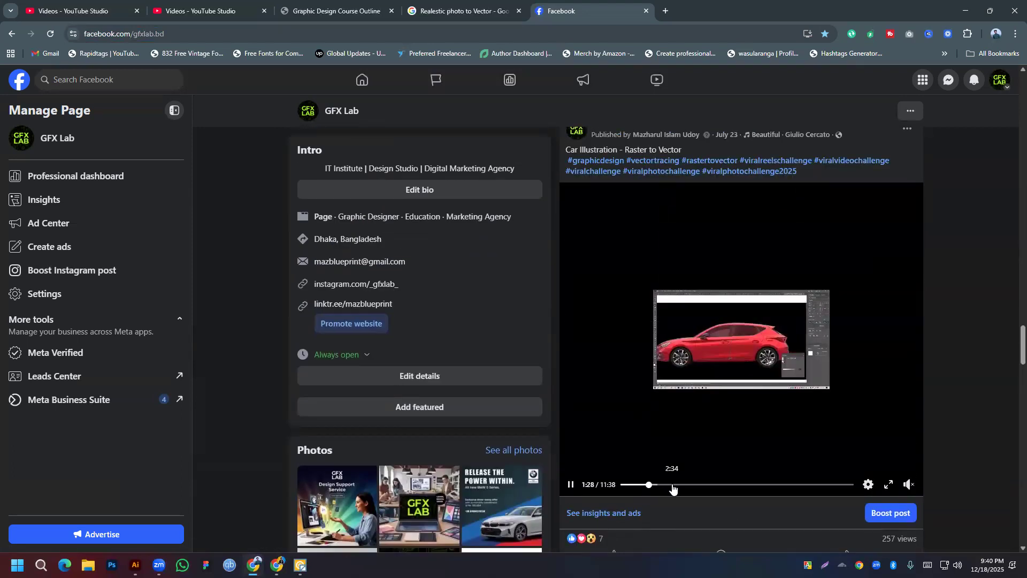
pyautogui.click(718, 487)
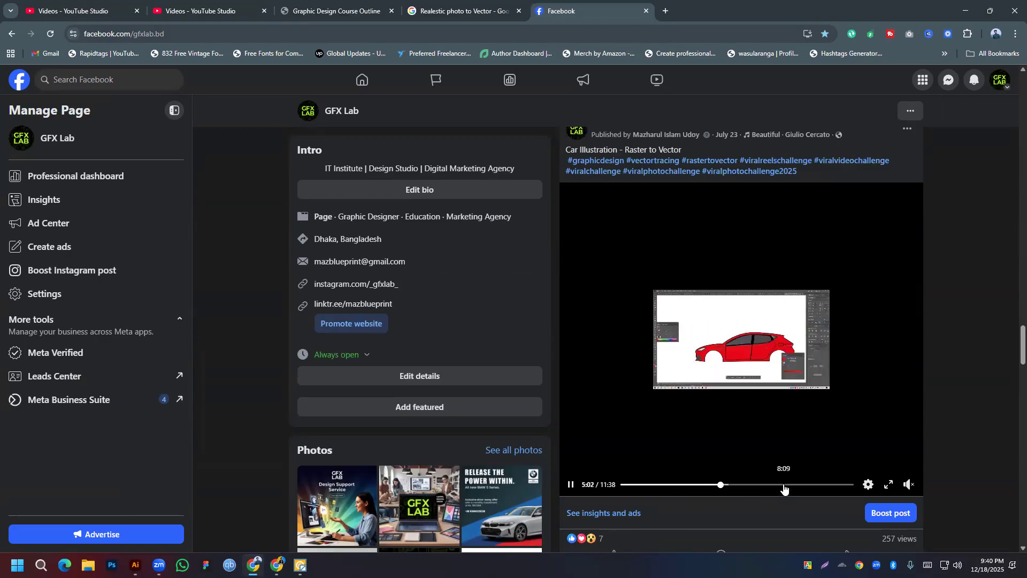
pyautogui.click(891, 484)
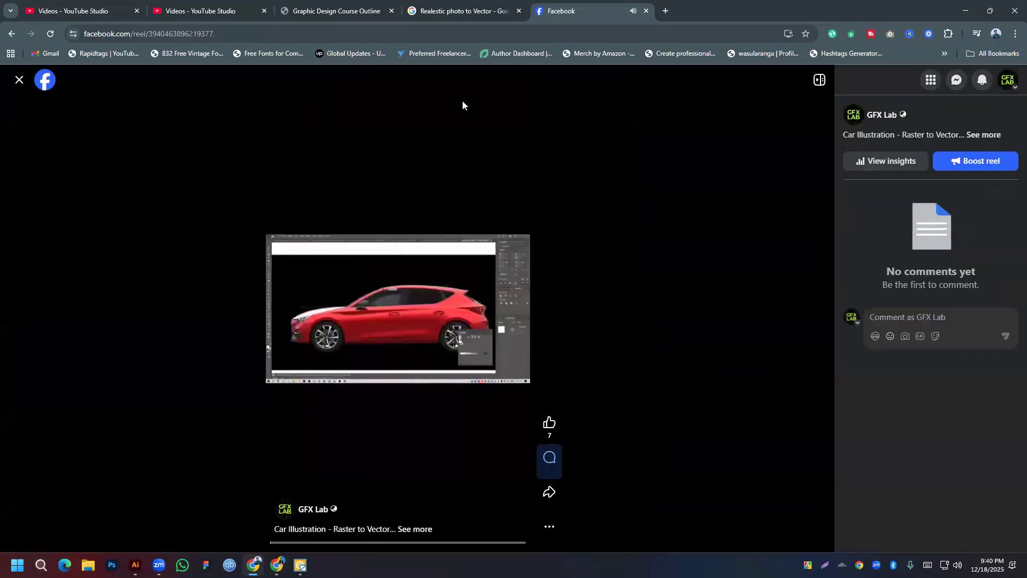
pyautogui.click(310, 89)
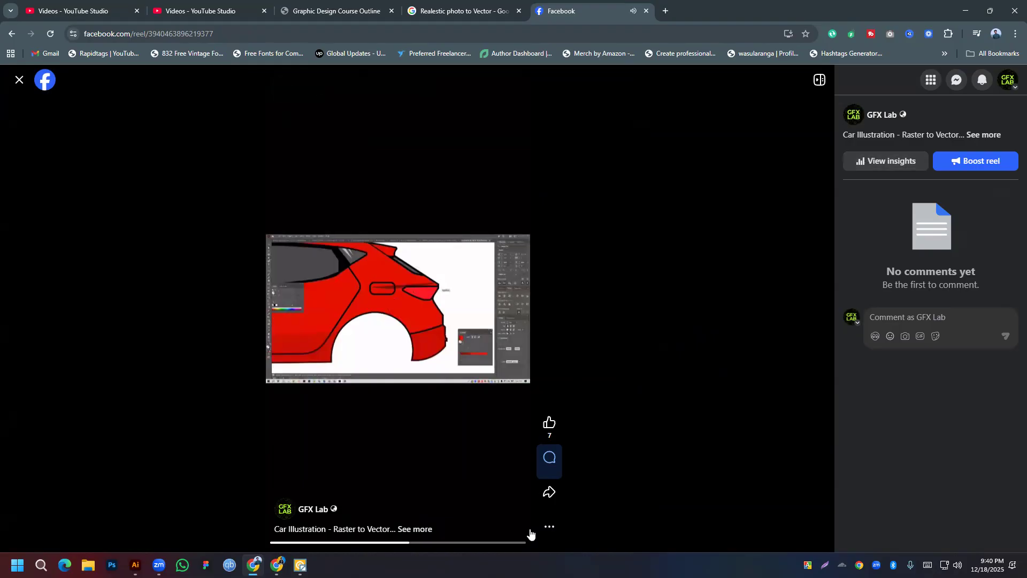
pyautogui.click(473, 544)
pyautogui.click(487, 544)
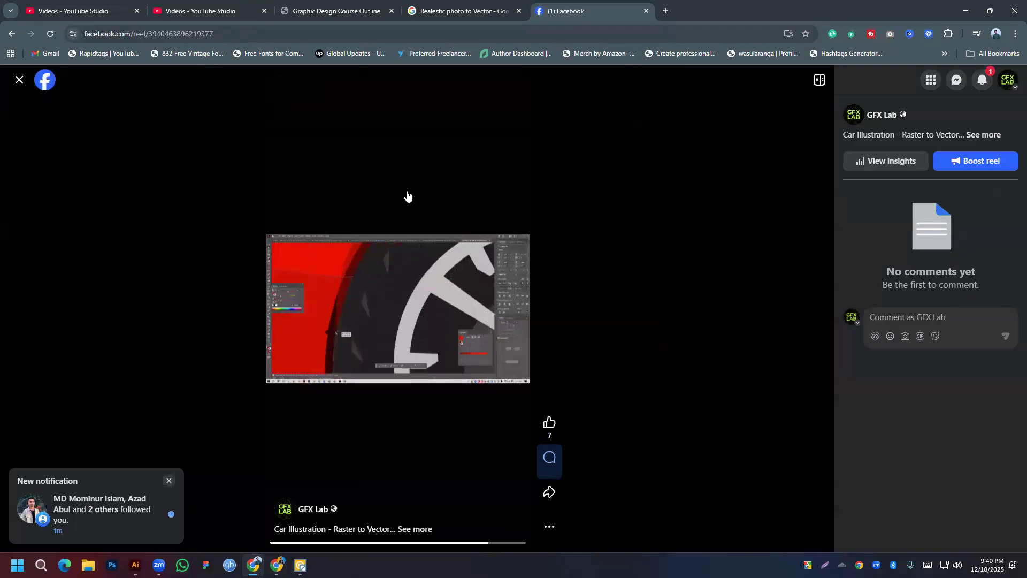
# Copy the web address of the Car Illustration - Raster to Vector reel
pyautogui.hotkey('ctrl', 'l')
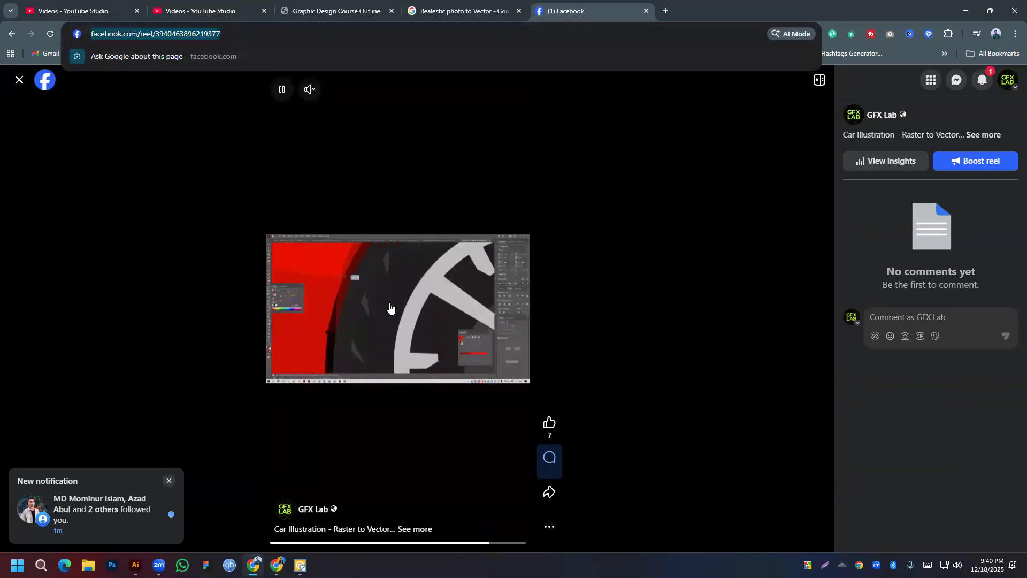
pyautogui.rightClick(236, 36)
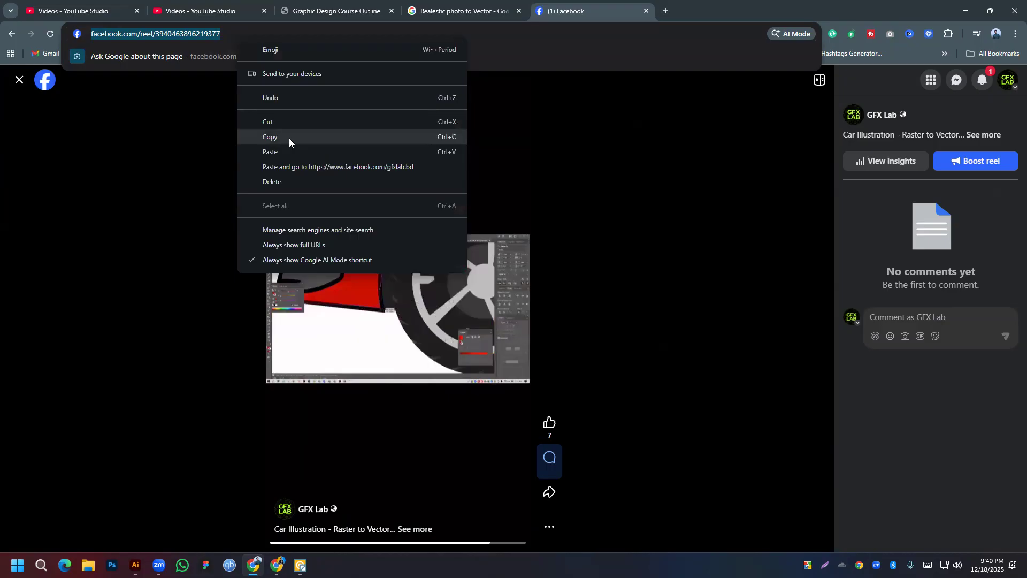
pyautogui.click(289, 138)
pyautogui.click(289, 138)
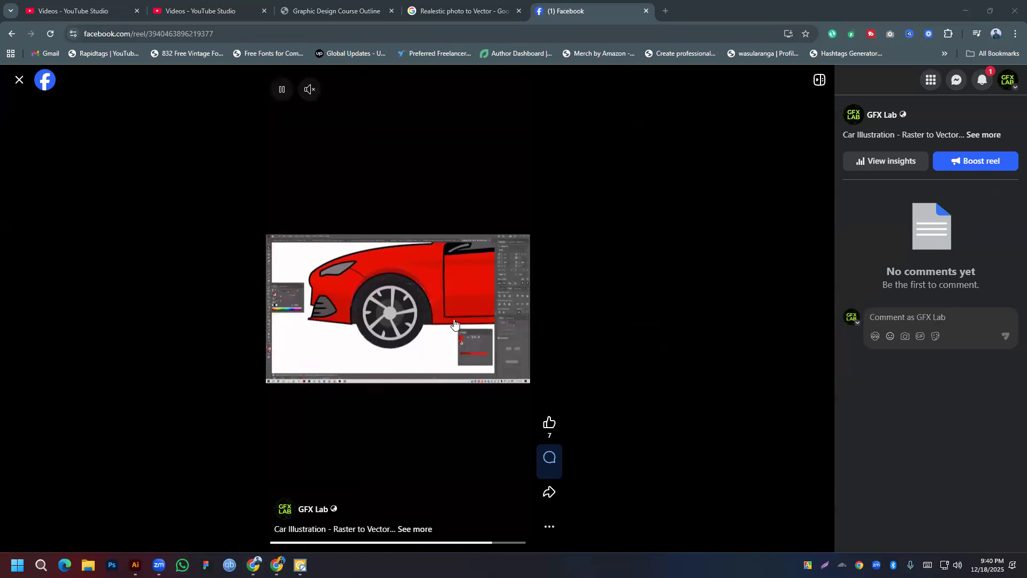
# Close the reel, skip through the green Lamborghini tracing video and browse the neighbouring vector car posts
pyautogui.click(19, 80)
pyautogui.scroll(-8, 607, 359)
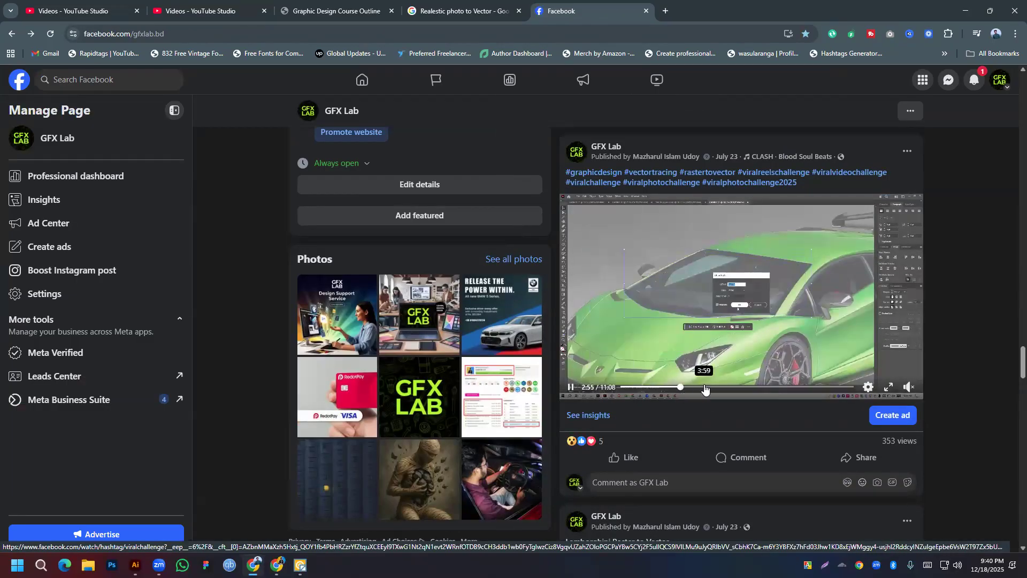
pyautogui.click(727, 390)
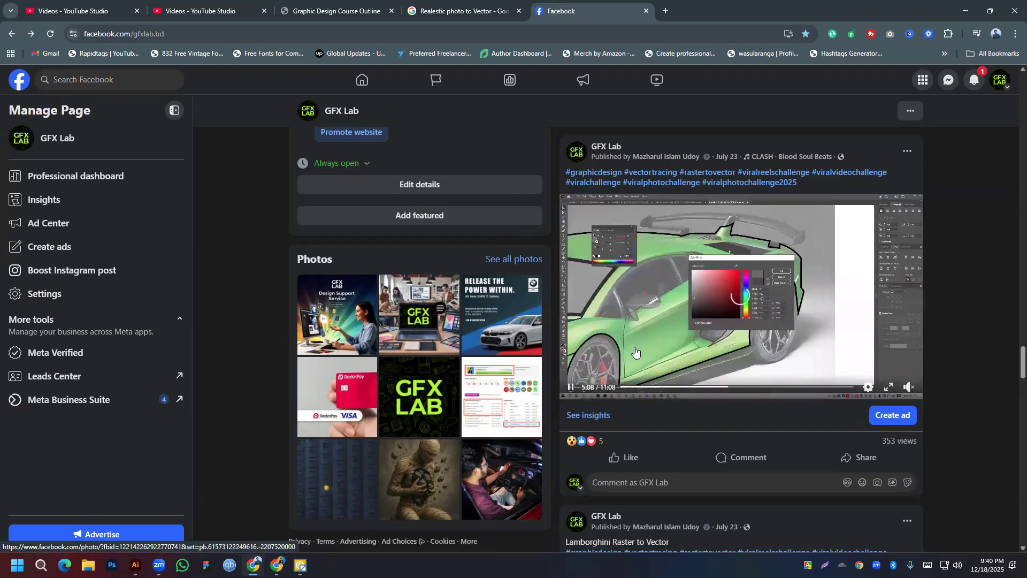
pyautogui.click(832, 389)
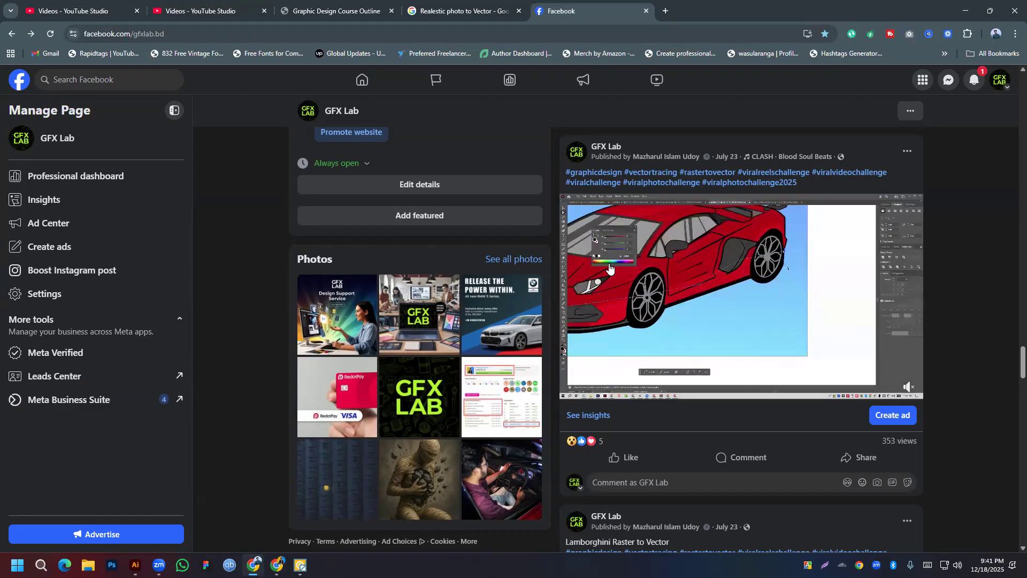
pyautogui.scroll(-3, 609, 267)
pyautogui.scroll(-12, 610, 268)
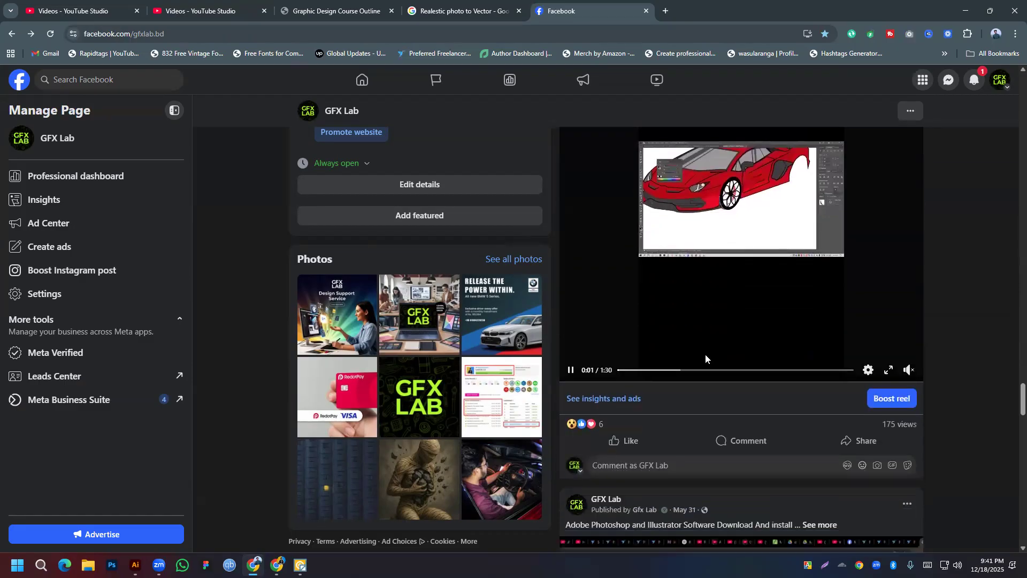
pyautogui.scroll(10, 770, 362)
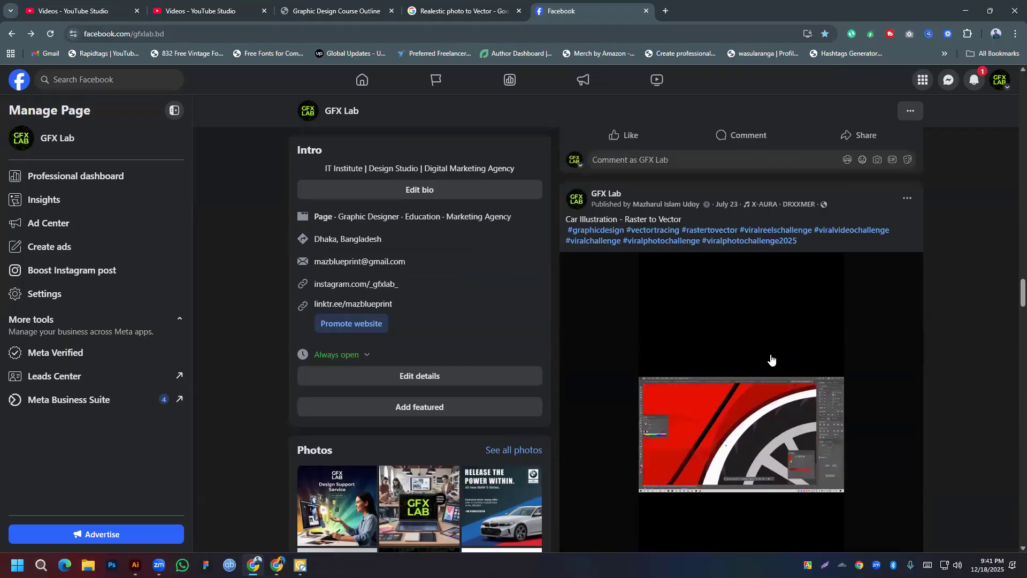
# Open YouTube in a new browser tab
pyautogui.click(187, 11)
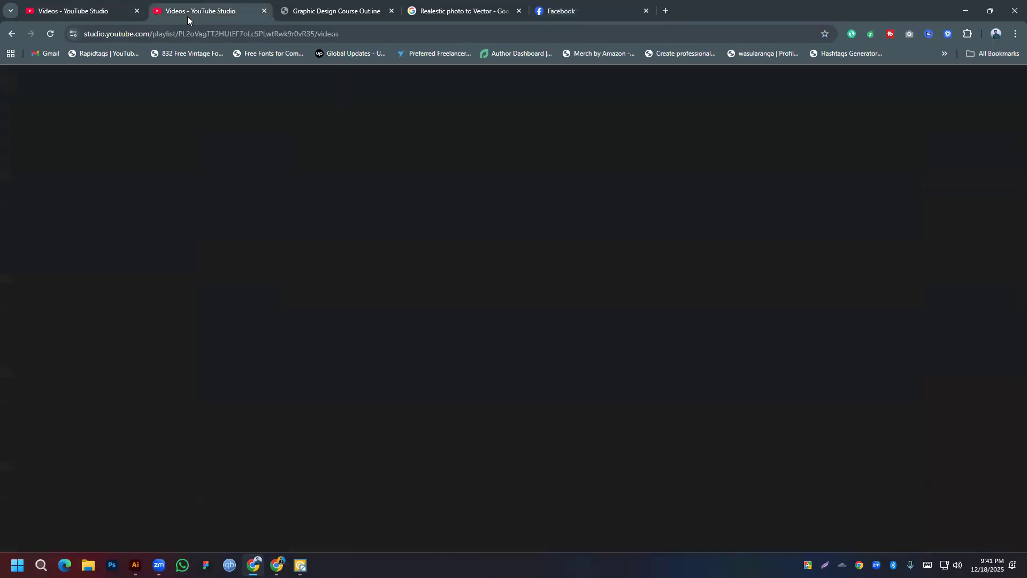
pyautogui.click(666, 10)
pyautogui.click(617, 30)
pyautogui.click(544, 261)
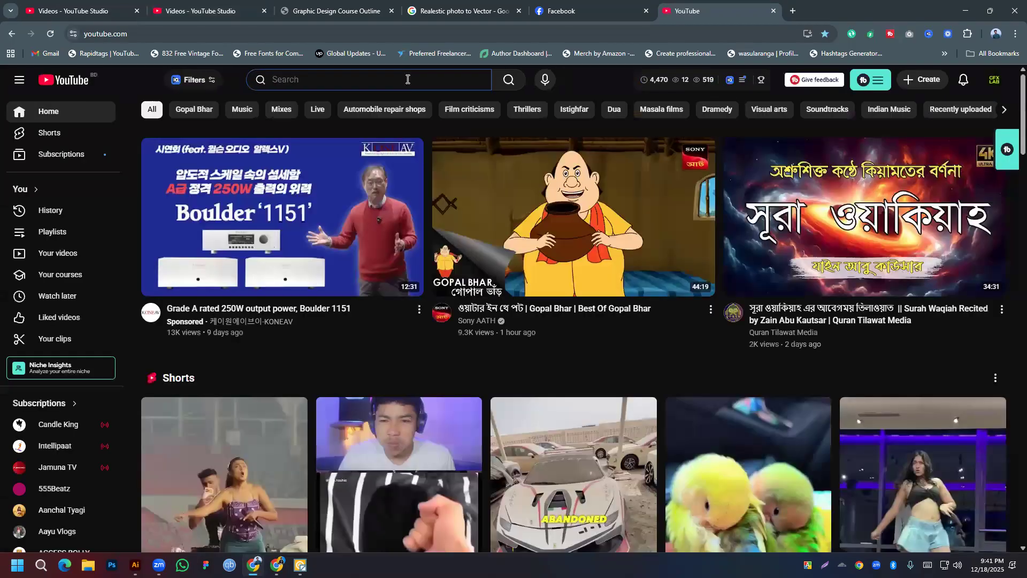
# Search YouTube for "dom design" and open the Dom Designs channel
pyautogui.click(408, 79)
pyautogui.write('dom de')
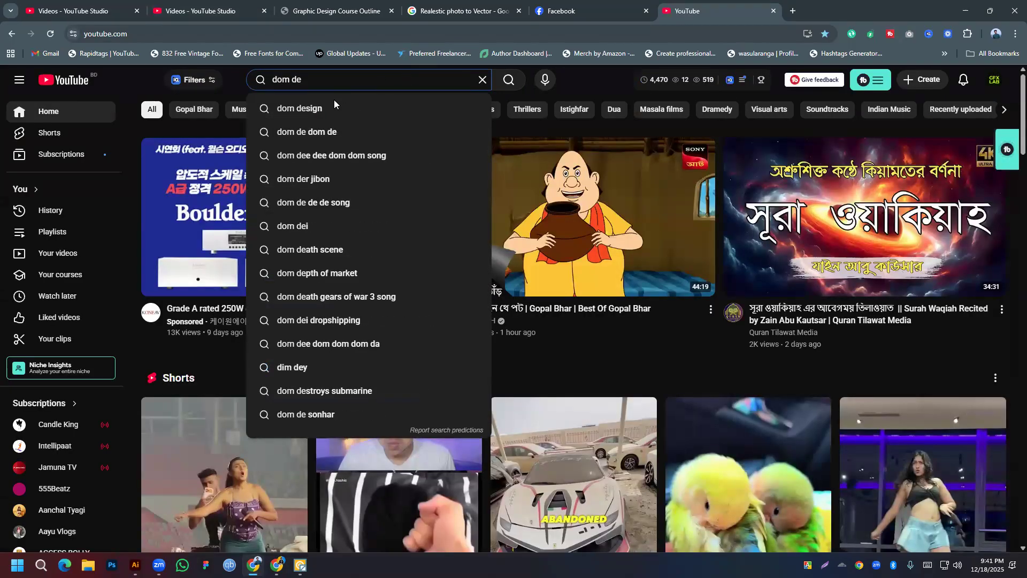
pyautogui.click(332, 107)
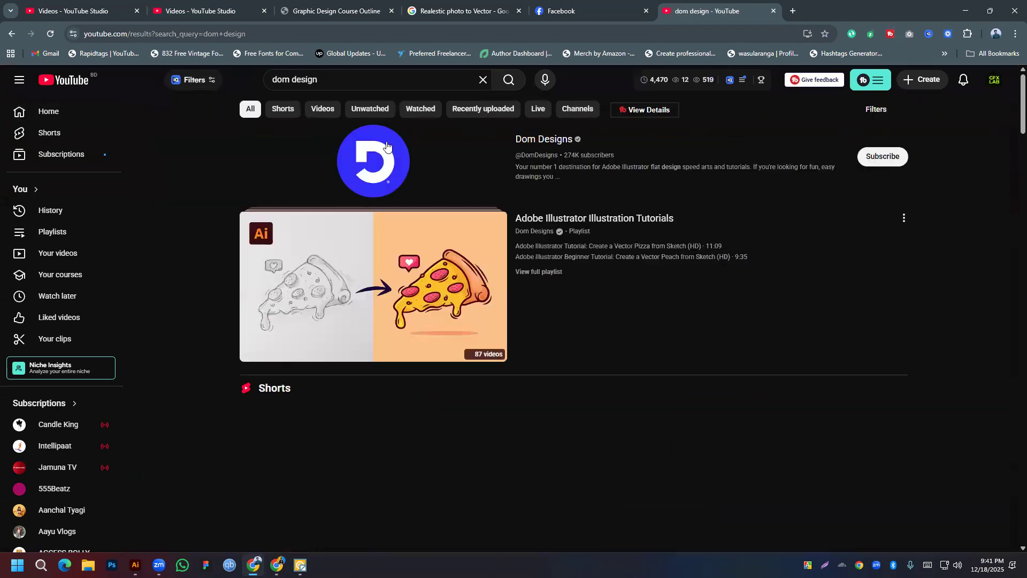
pyautogui.click(485, 140)
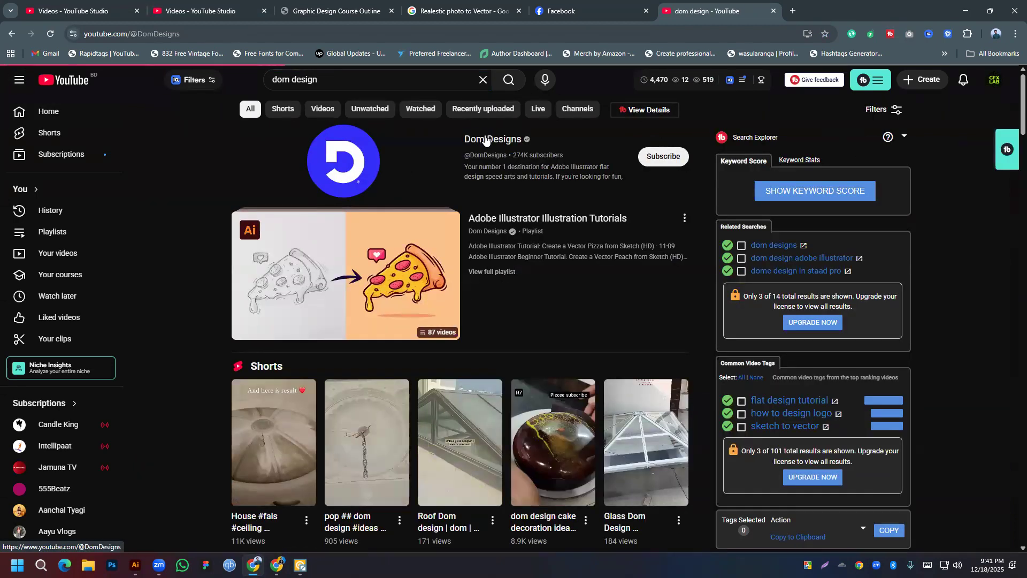
# Look through the Dom Designs channel's featured Illustrator tutorials and video list
pyautogui.scroll(-6, 331, 349)
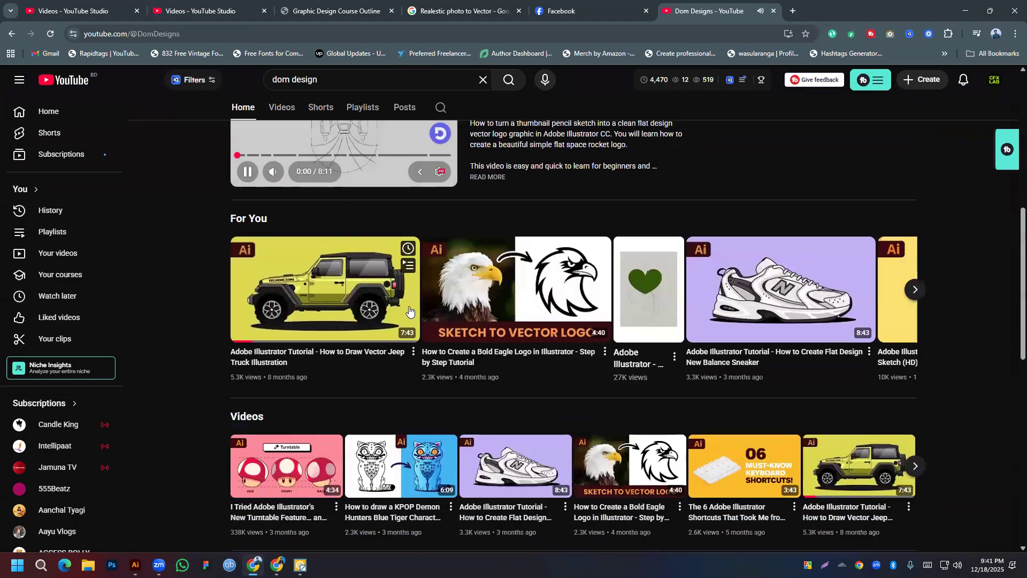
pyautogui.scroll(4, 265, 399)
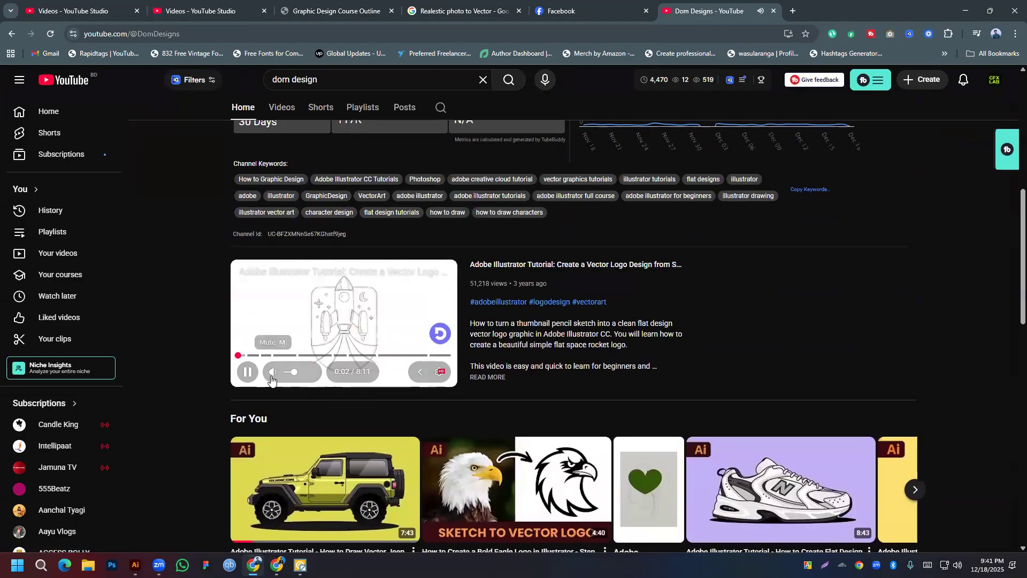
pyautogui.scroll(-4, 374, 364)
pyautogui.scroll(-4, 518, 347)
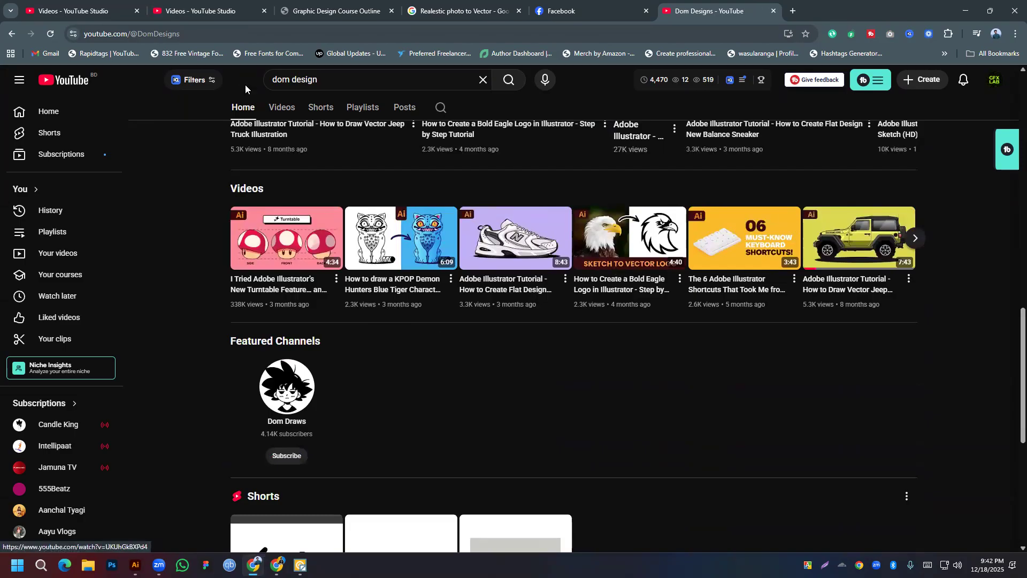
# Copy the Dom Designs channel's web address and switch away from the browser window
pyautogui.click(232, 34)
pyautogui.rightClick(233, 34)
pyautogui.doubleClick(233, 34)
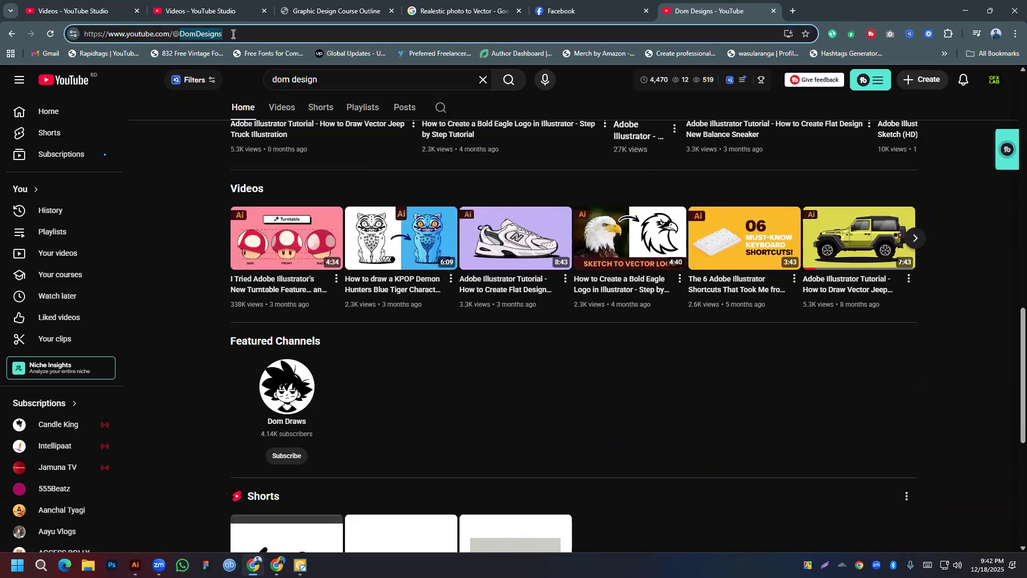
pyautogui.rightClick(233, 34)
pyautogui.click(255, 129)
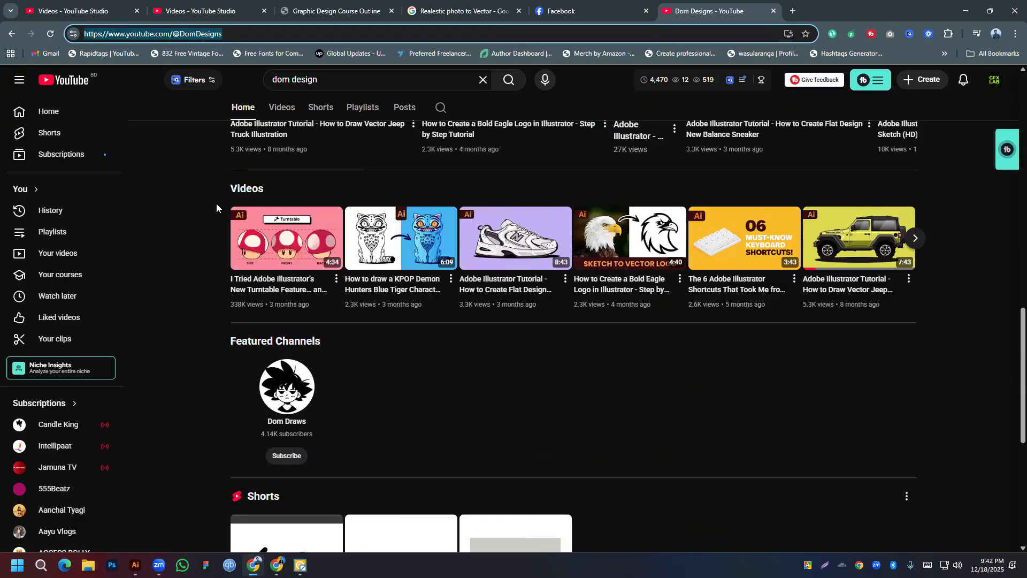
pyautogui.hotkey('alt', 'Tab')
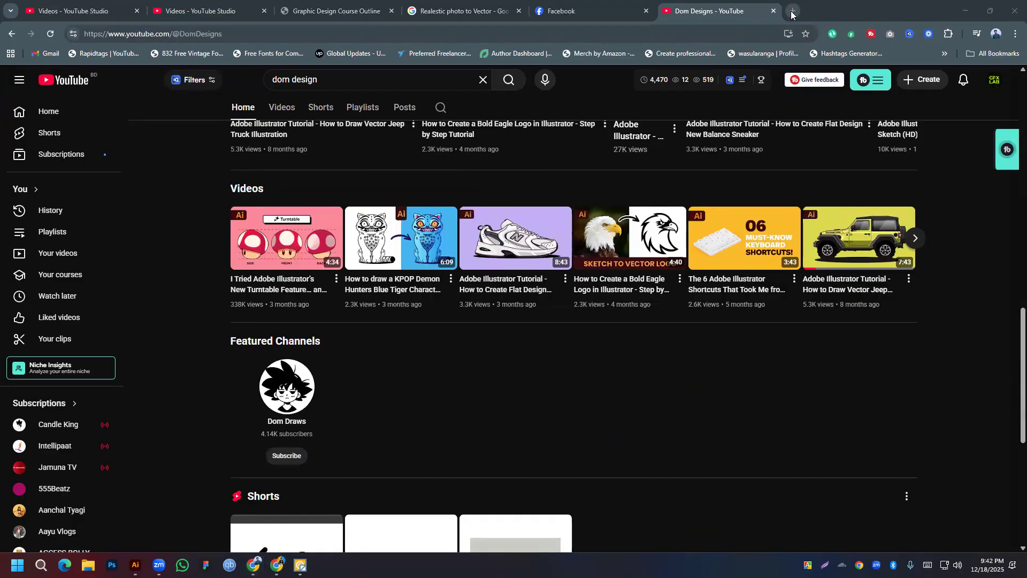
# Return to Facebook, open the GFX Lab Warriors group and select its web address
pyautogui.click(556, 12)
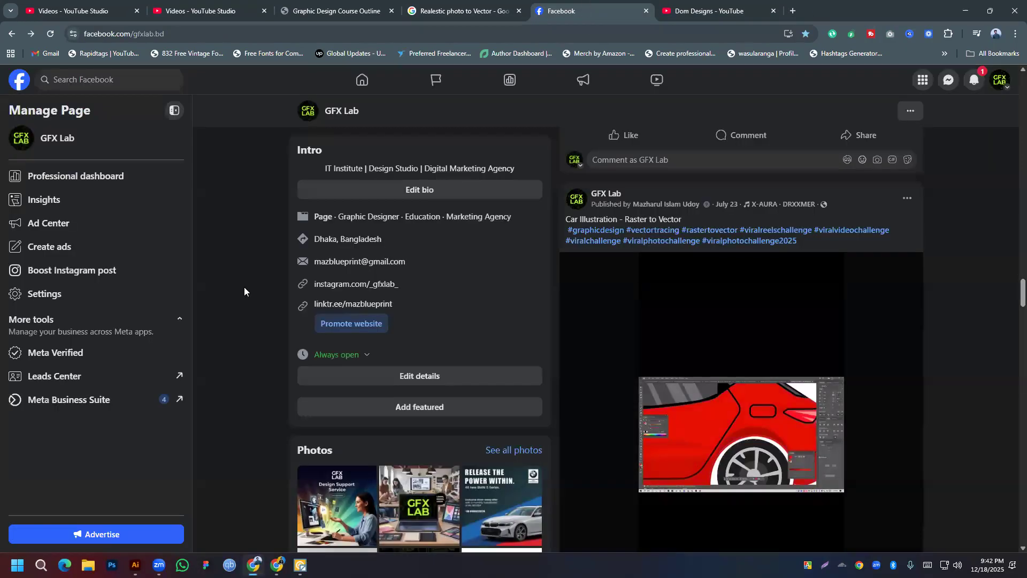
pyautogui.click(17, 81)
pyautogui.click(65, 425)
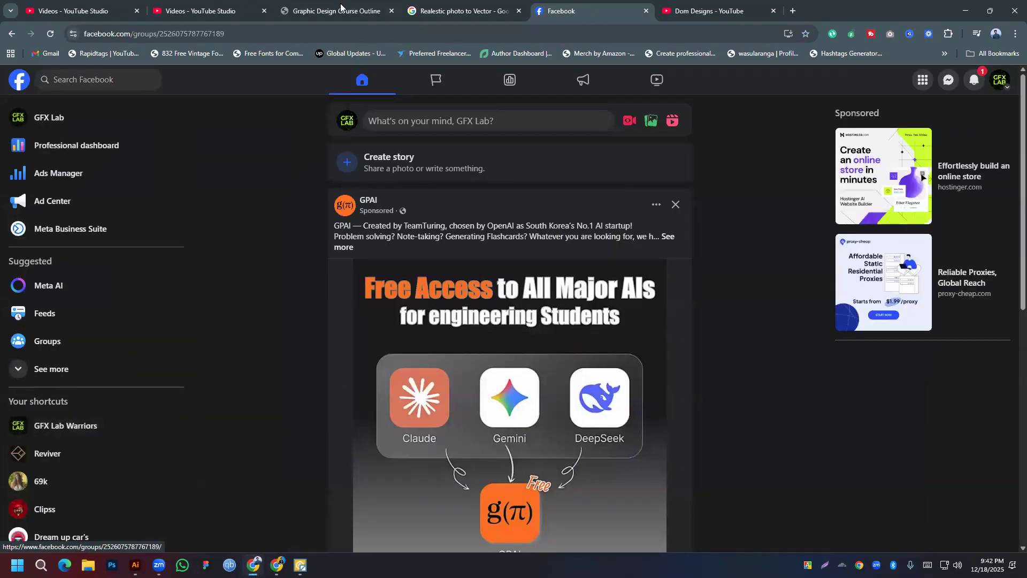
pyautogui.click(298, 33)
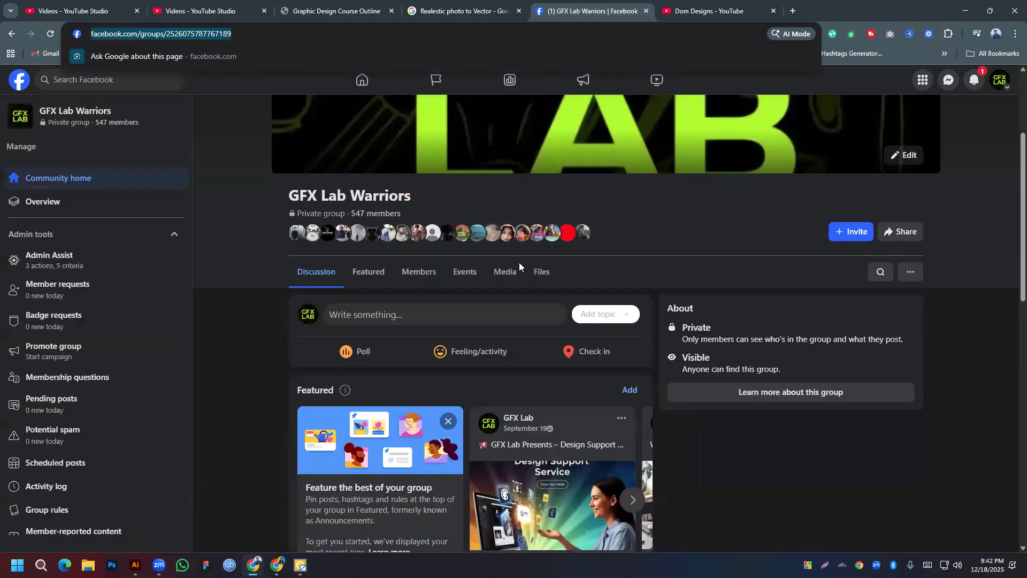
pyautogui.click(518, 264)
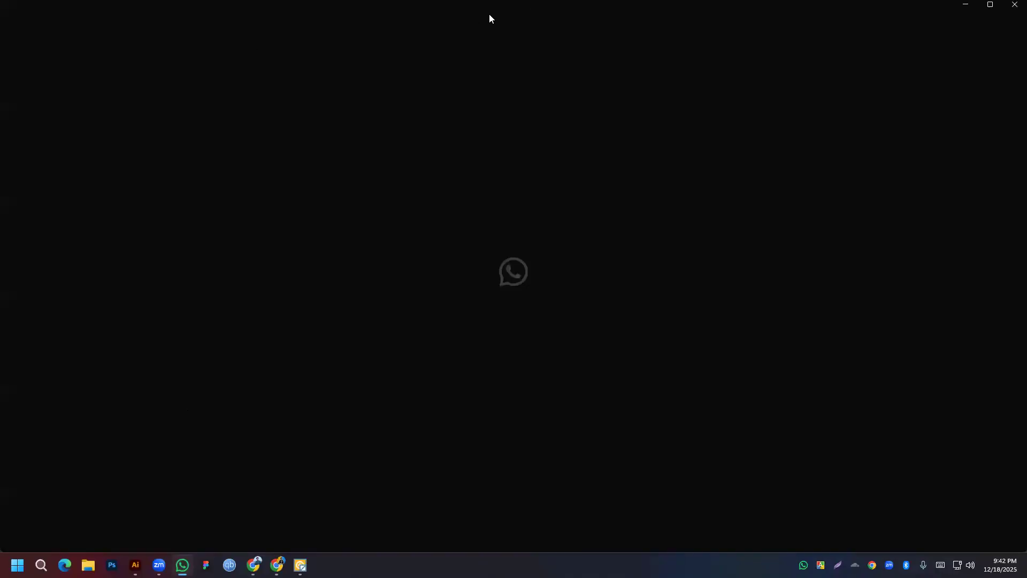
# Restore the maximized WhatsApp window to a smaller floating size over the browser
pyautogui.doubleClick(487, 8)
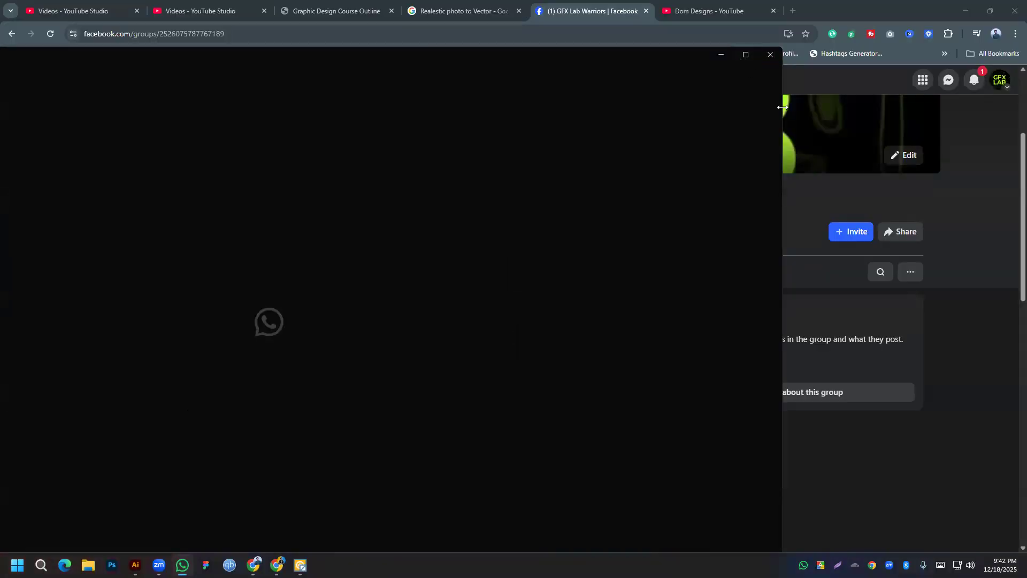
pyautogui.moveTo(782, 107); pyautogui.dragTo(122, 55)
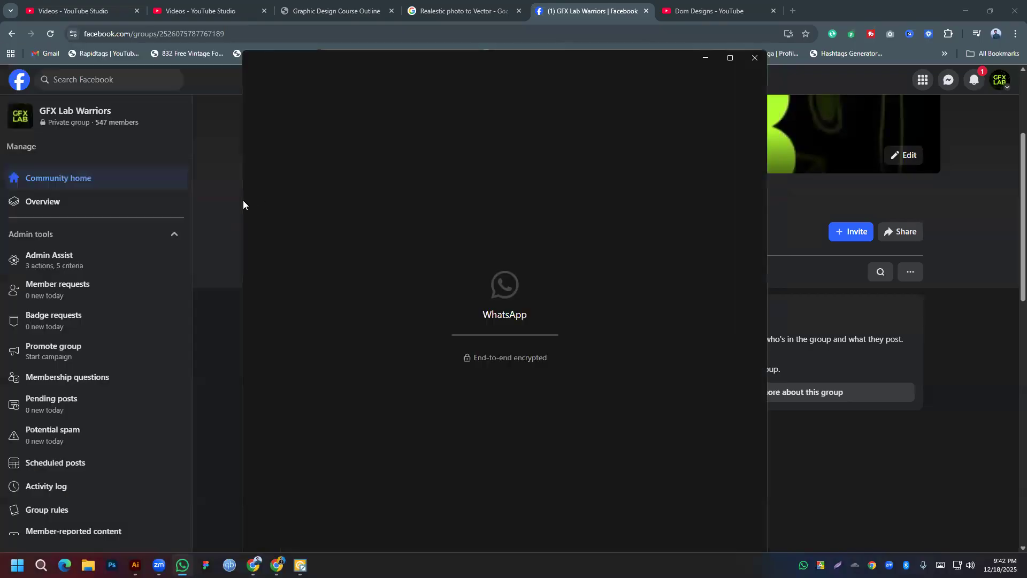
# Find the Dit 322 group chat by searching for 322, enlarge the window and send the copied GFX Lab Warriors group link
pyautogui.moveTo(242, 54); pyautogui.dragTo(348, 56)
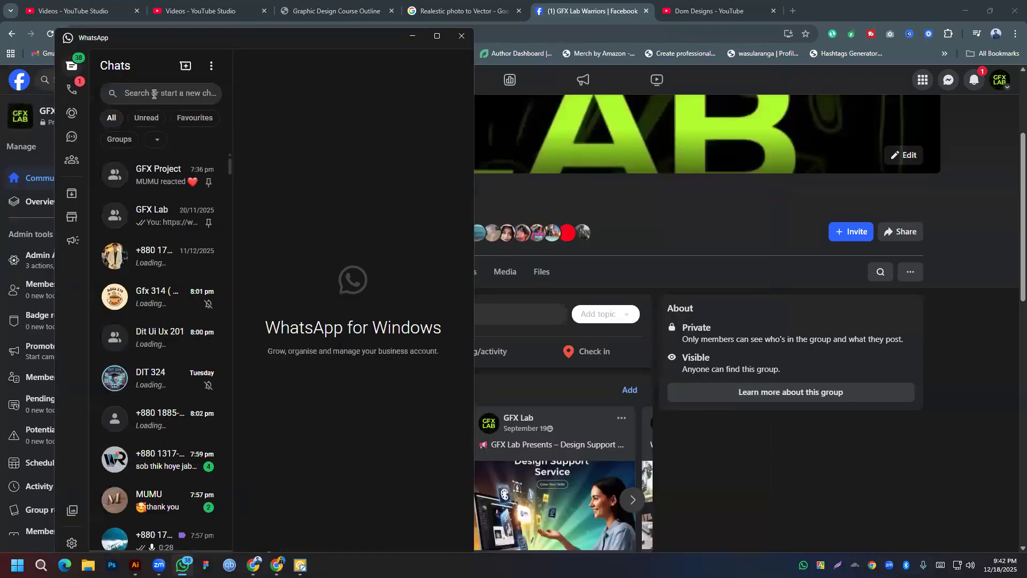
pyautogui.click(155, 92)
pyautogui.write('322')
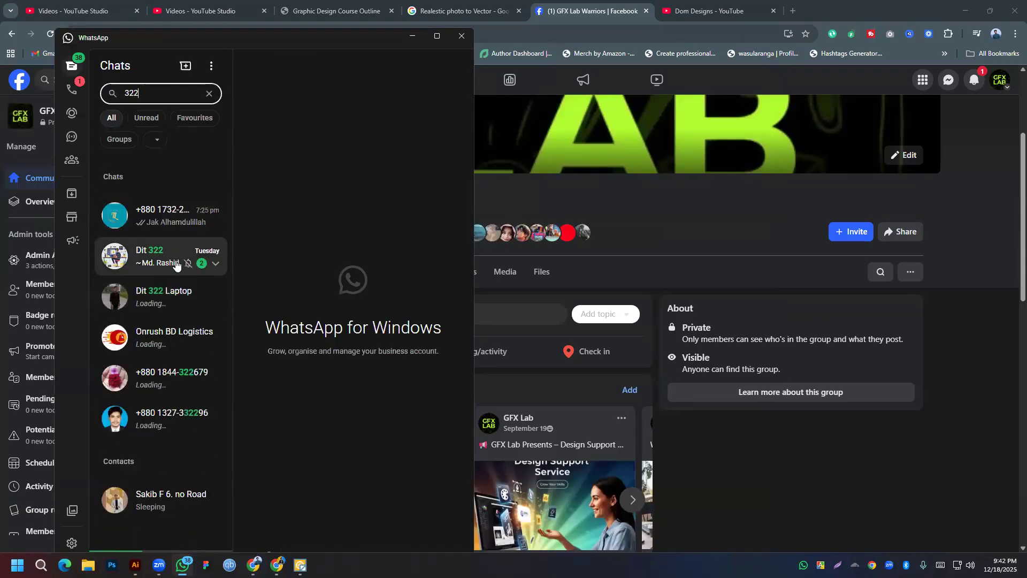
pyautogui.click(167, 251)
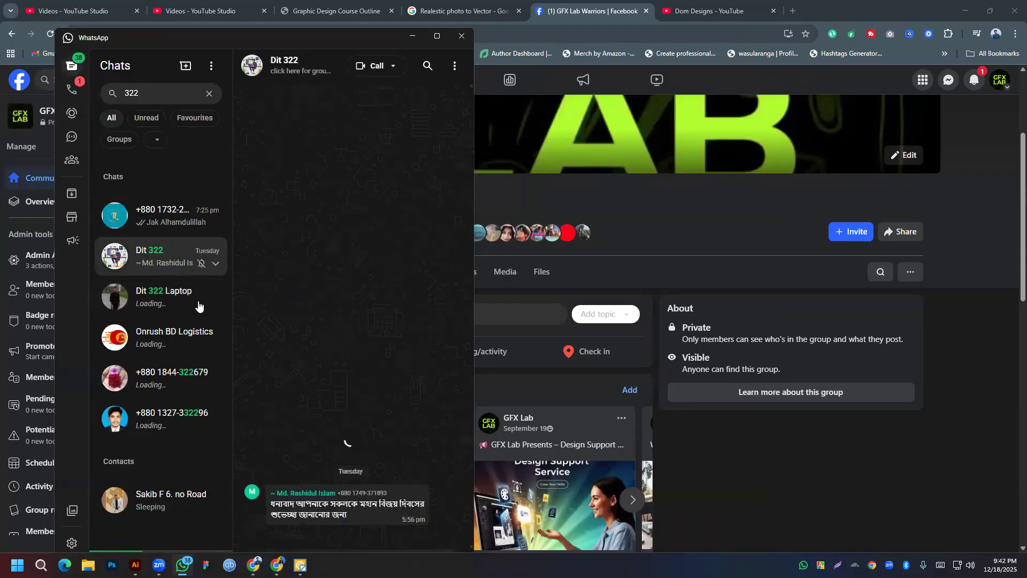
pyautogui.click(437, 37)
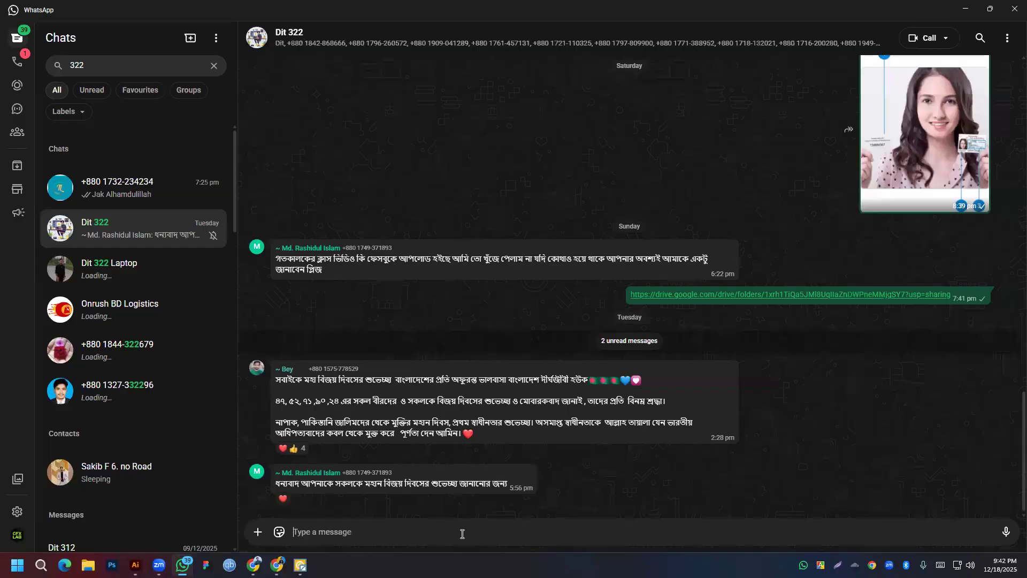
pyautogui.hotkey('ctrl', 'v')
pyautogui.press('Return')
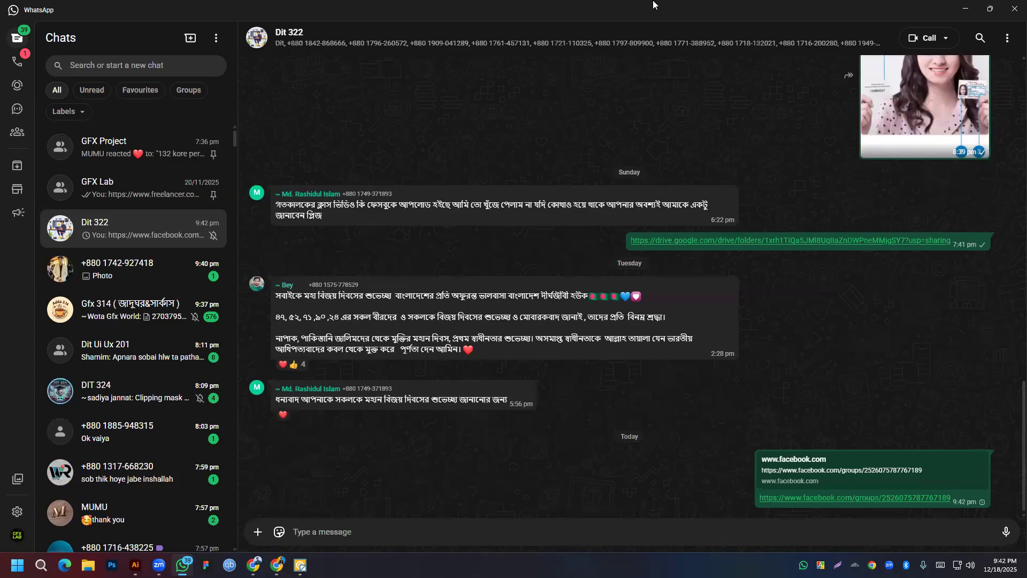
# Restore the chat window to a smaller size, send the GFX Lab page link from the clipboard history and widen the window
pyautogui.doubleClick(636, 12)
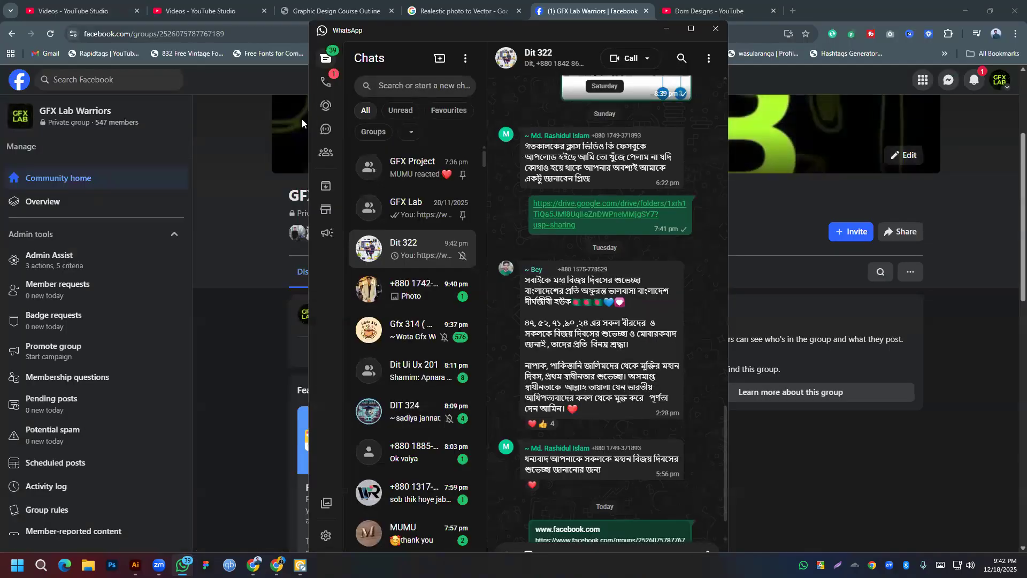
pyautogui.press('super+v')
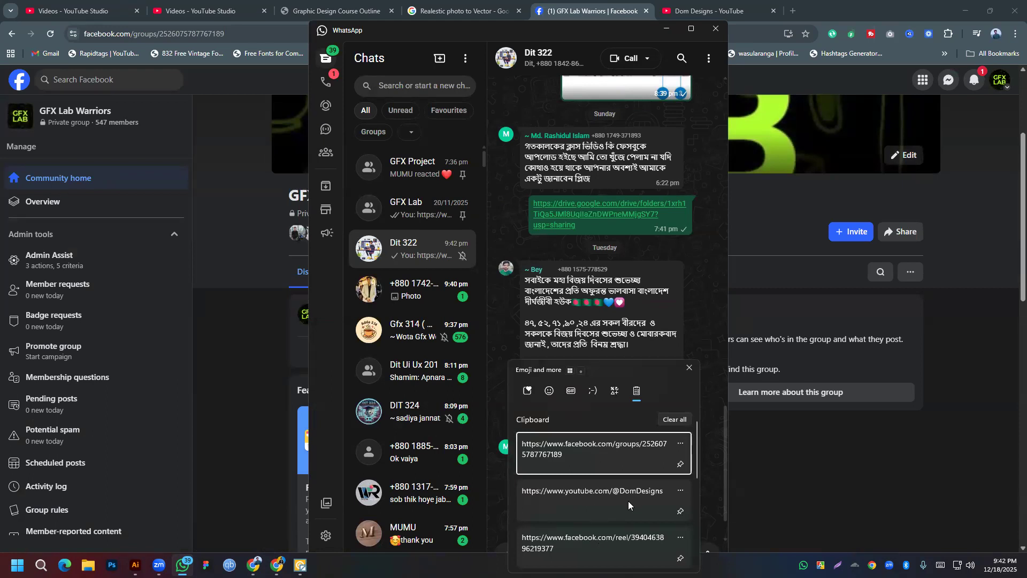
pyautogui.scroll(-2, 628, 501)
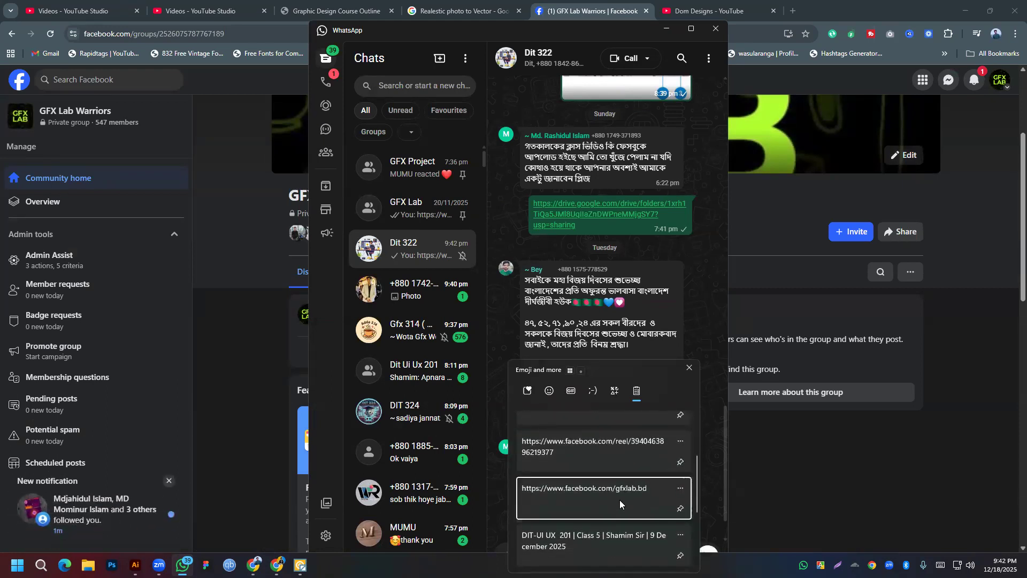
pyautogui.click(619, 500)
pyautogui.click(709, 555)
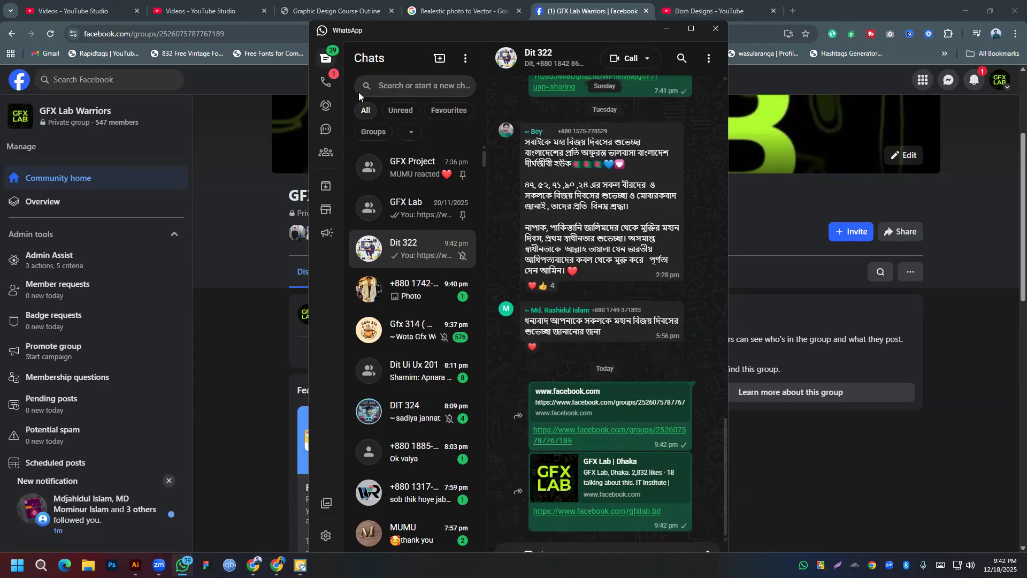
pyautogui.moveTo(305, 90); pyautogui.dragTo(156, 90)
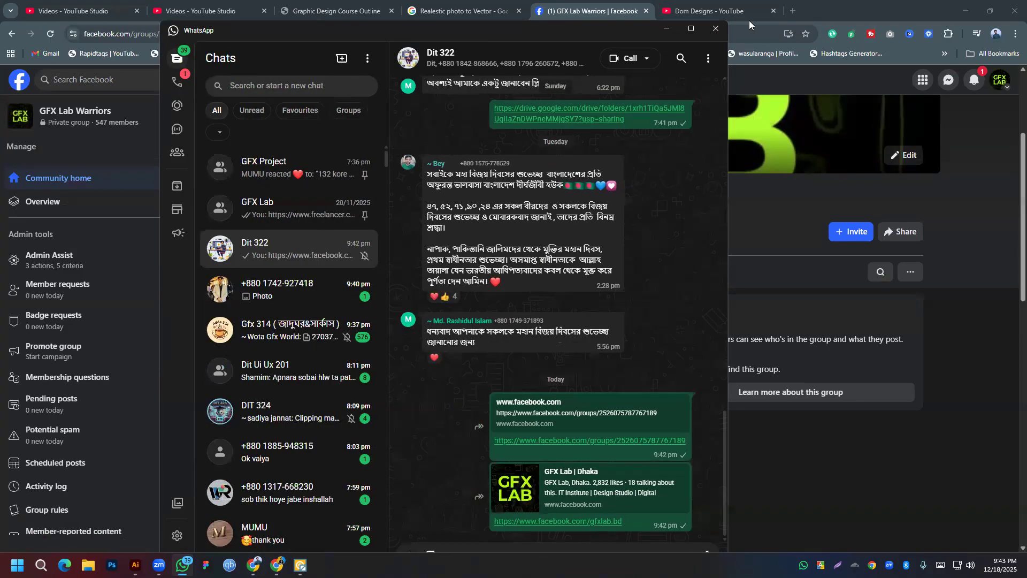
# Search Google for the designer's name in a new browser tab and copy the business profile's review link
pyautogui.click(791, 14)
pyautogui.click(608, 35)
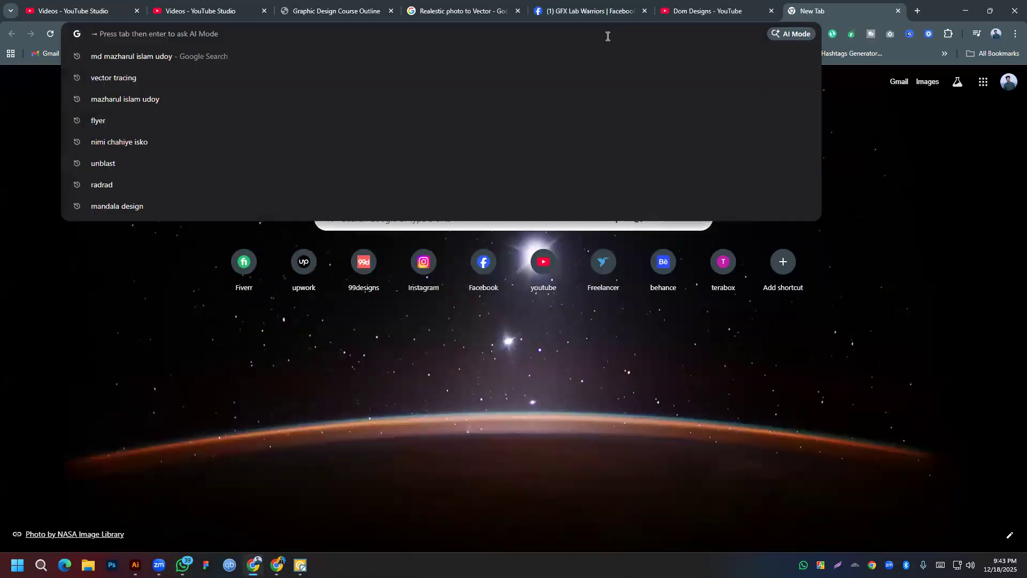
pyautogui.write('mandala design')
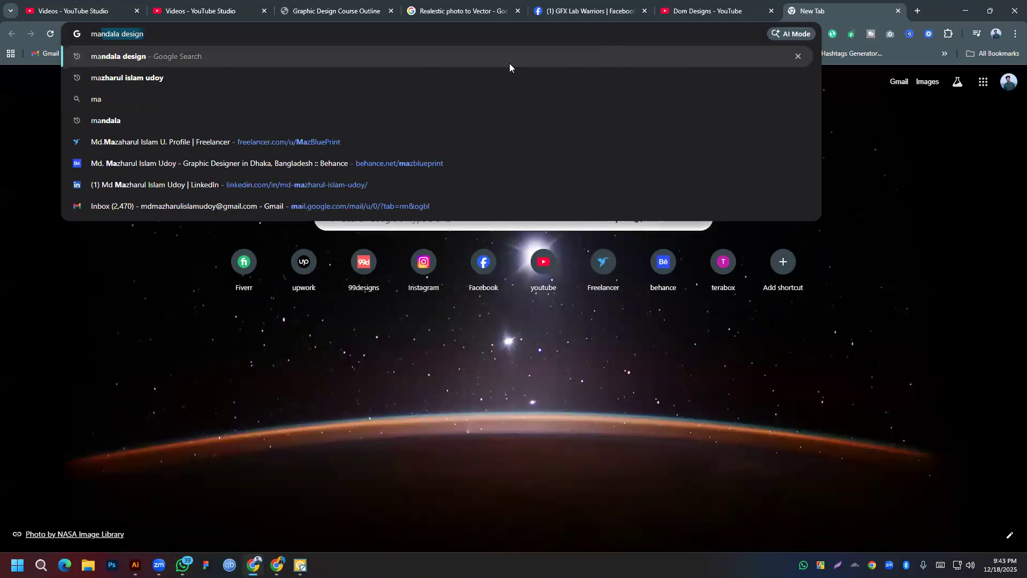
pyautogui.click(175, 73)
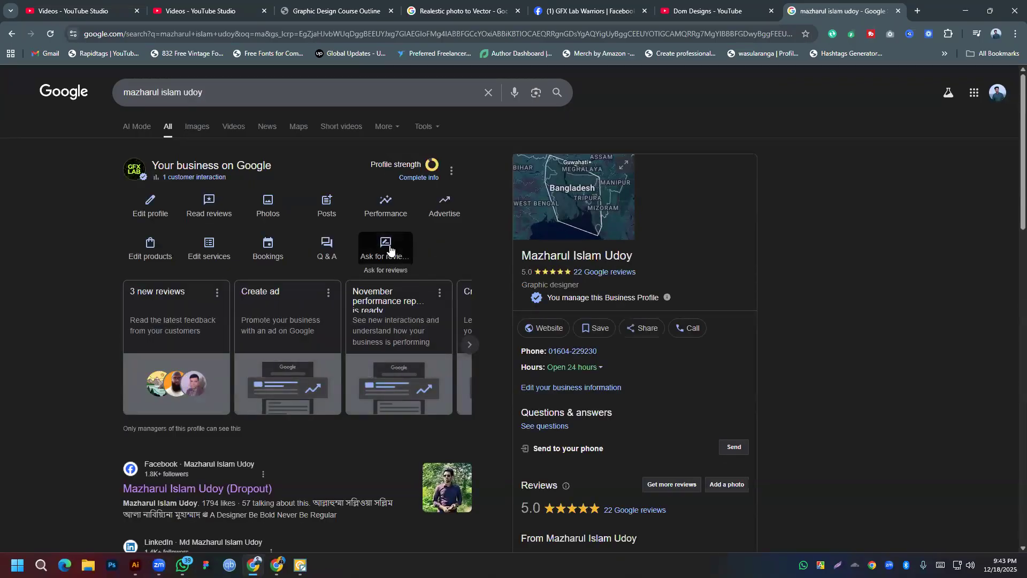
pyautogui.click(390, 250)
pyautogui.click(551, 235)
# Send the copied Google review link to the Dit 322 chat in WhatsApp, then close WhatsApp and the review link dialog
pyautogui.click(183, 565)
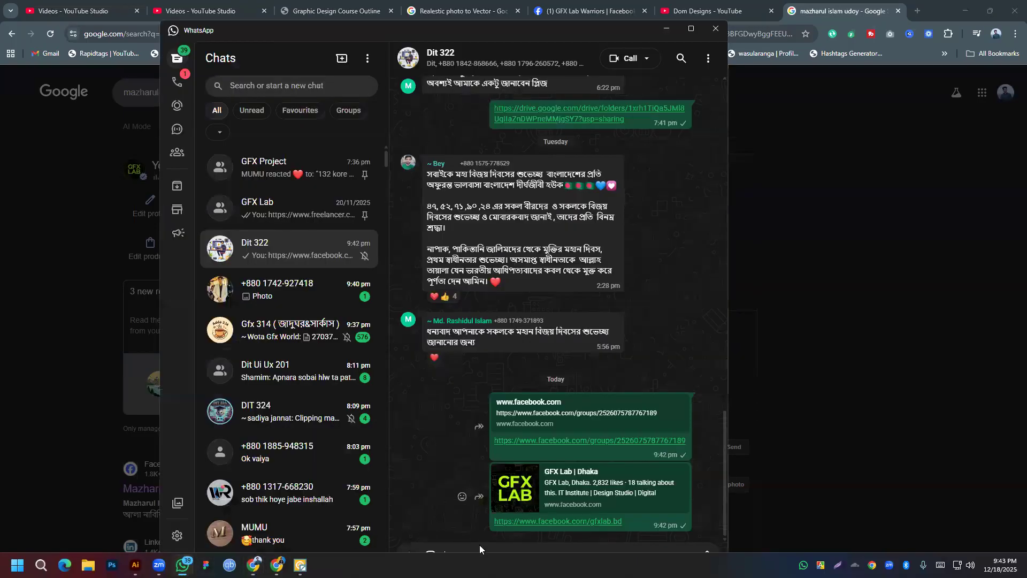
pyautogui.hotkey('ctrl', 'v')
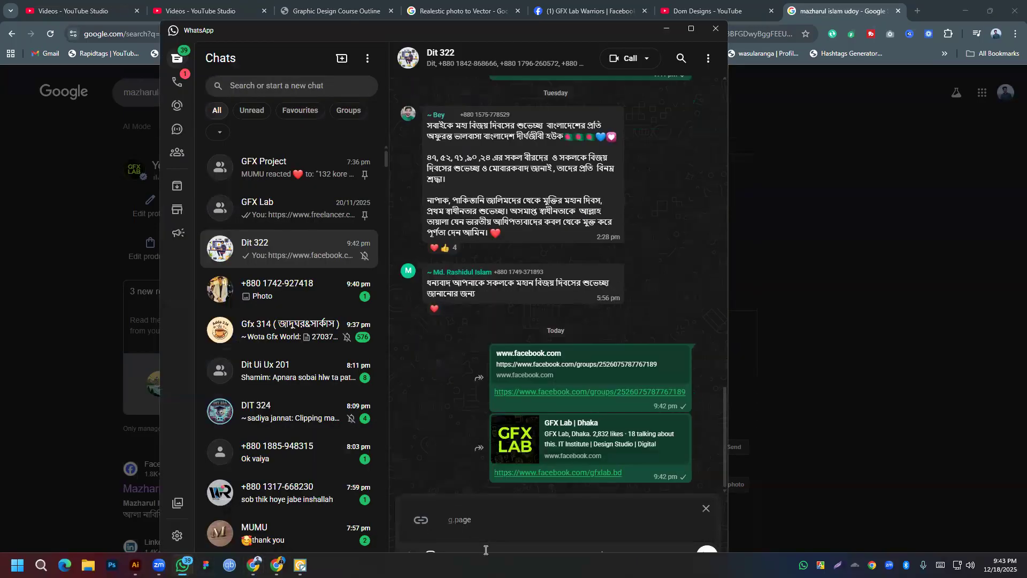
pyautogui.press('Return')
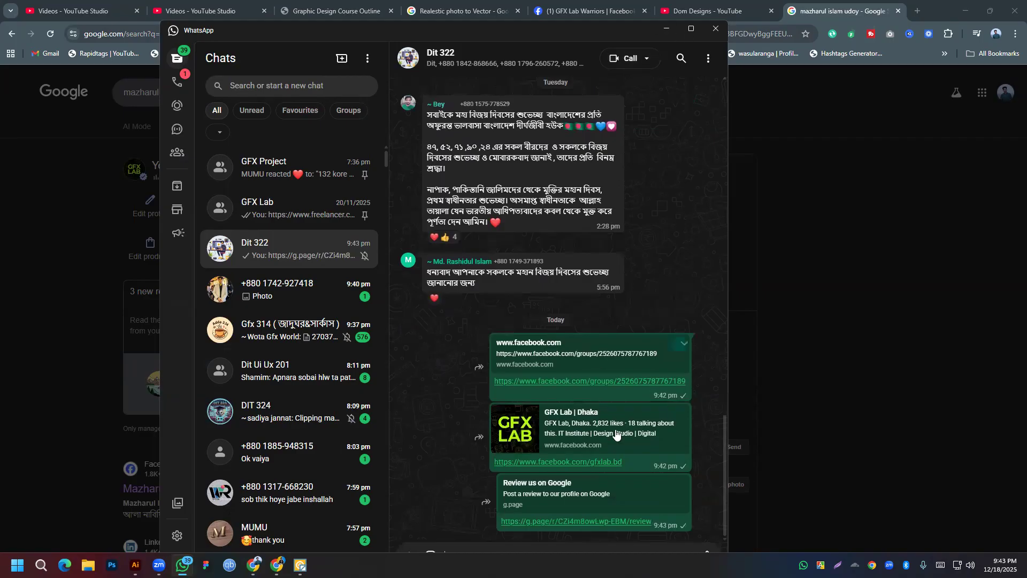
pyautogui.click(716, 28)
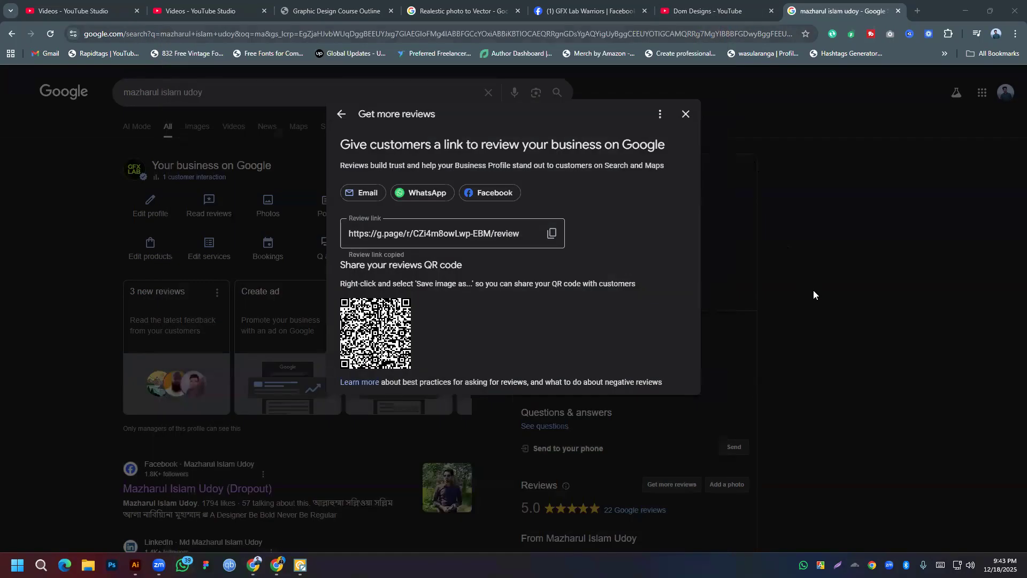
pyautogui.click(686, 114)
# Look over the Google business profile and its reviews, then return to the cat illustration in Illustrator
pyautogui.scroll(-5, 336, 323)
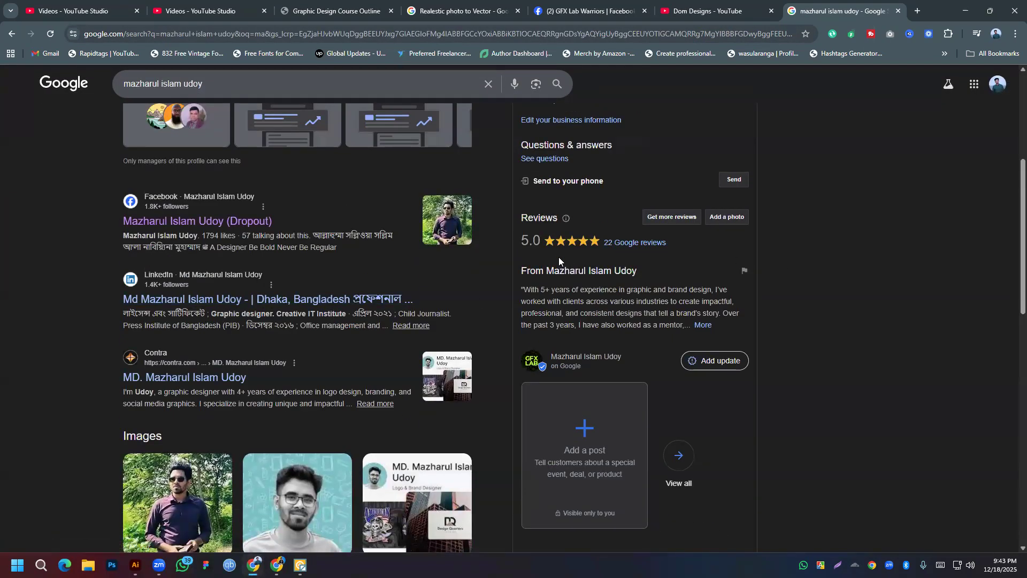
pyautogui.scroll(5, 559, 257)
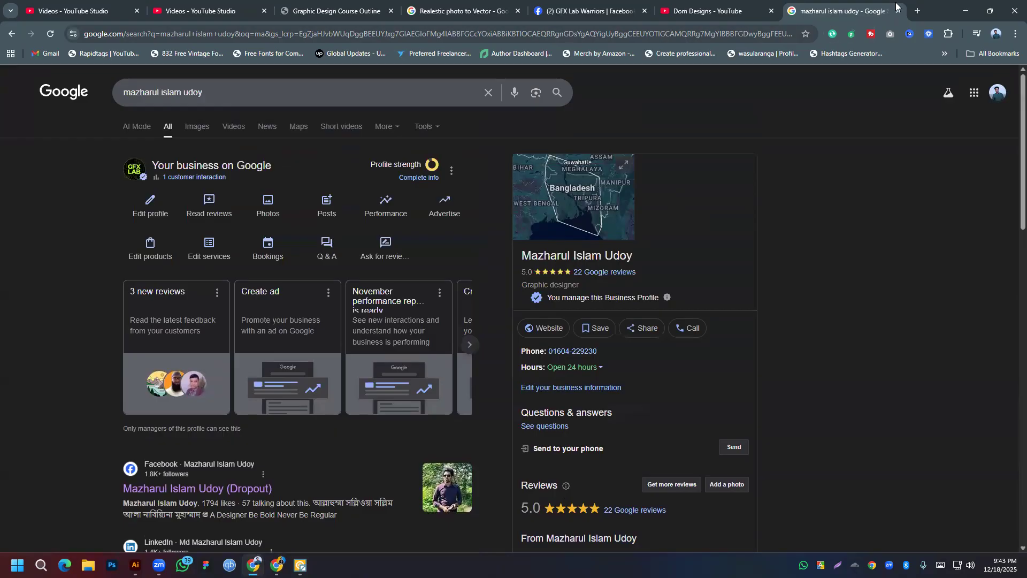
pyautogui.click(968, 10)
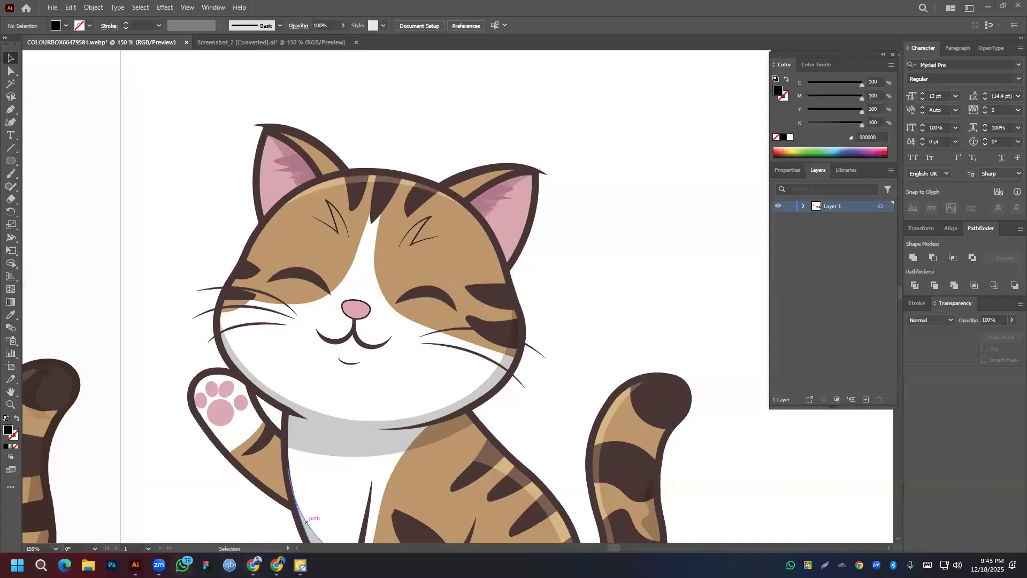